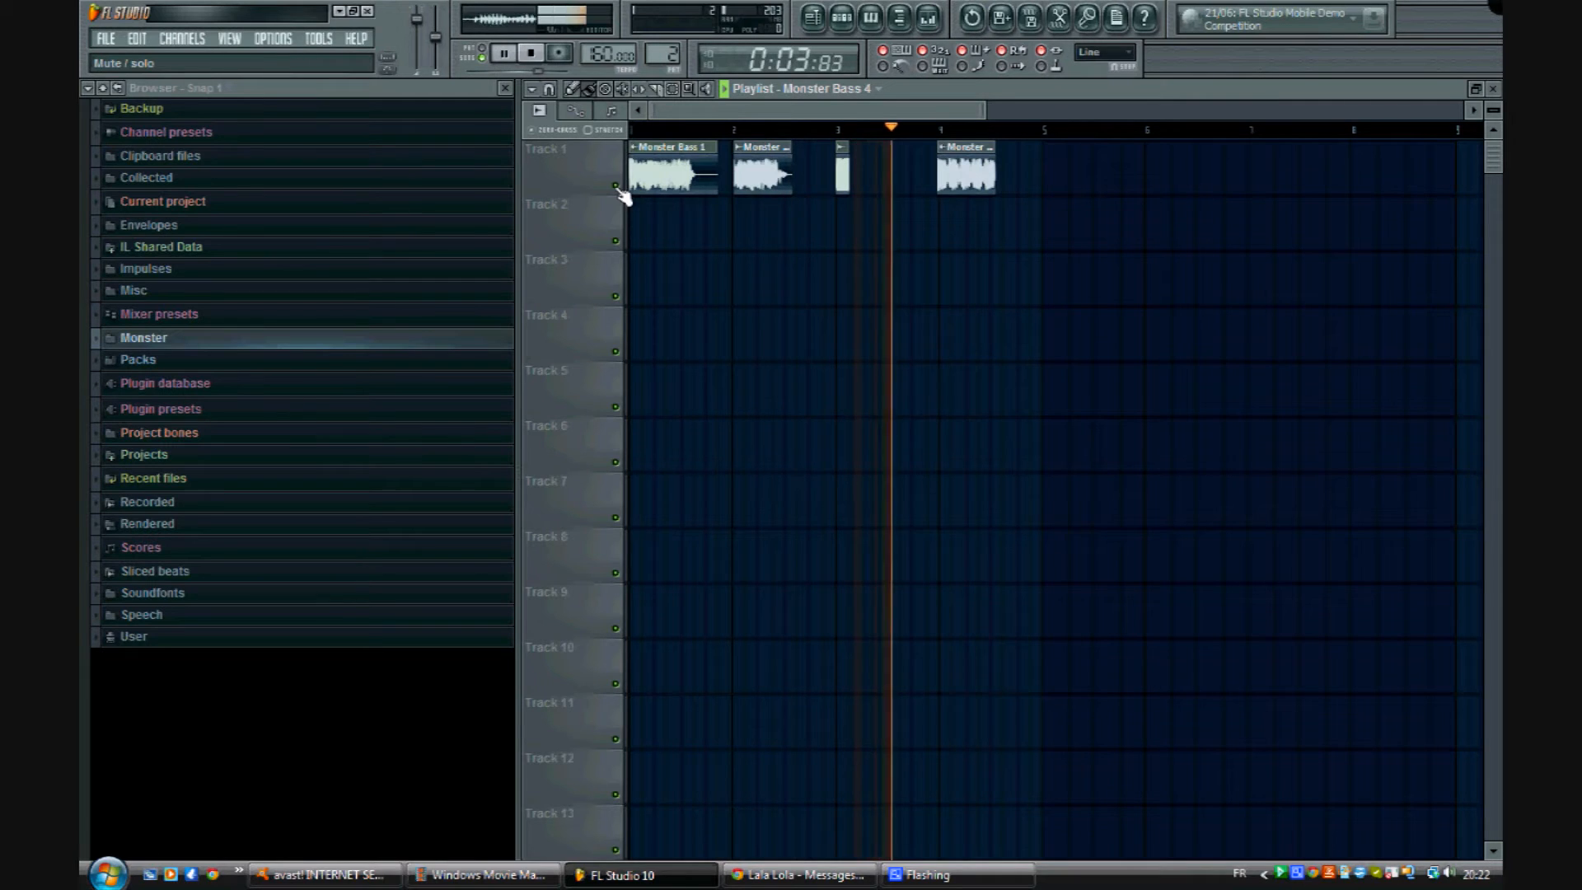
Step: Mute playlist Track 1, then open the Edison effect loaded on the REC mixer track
click(615, 185)
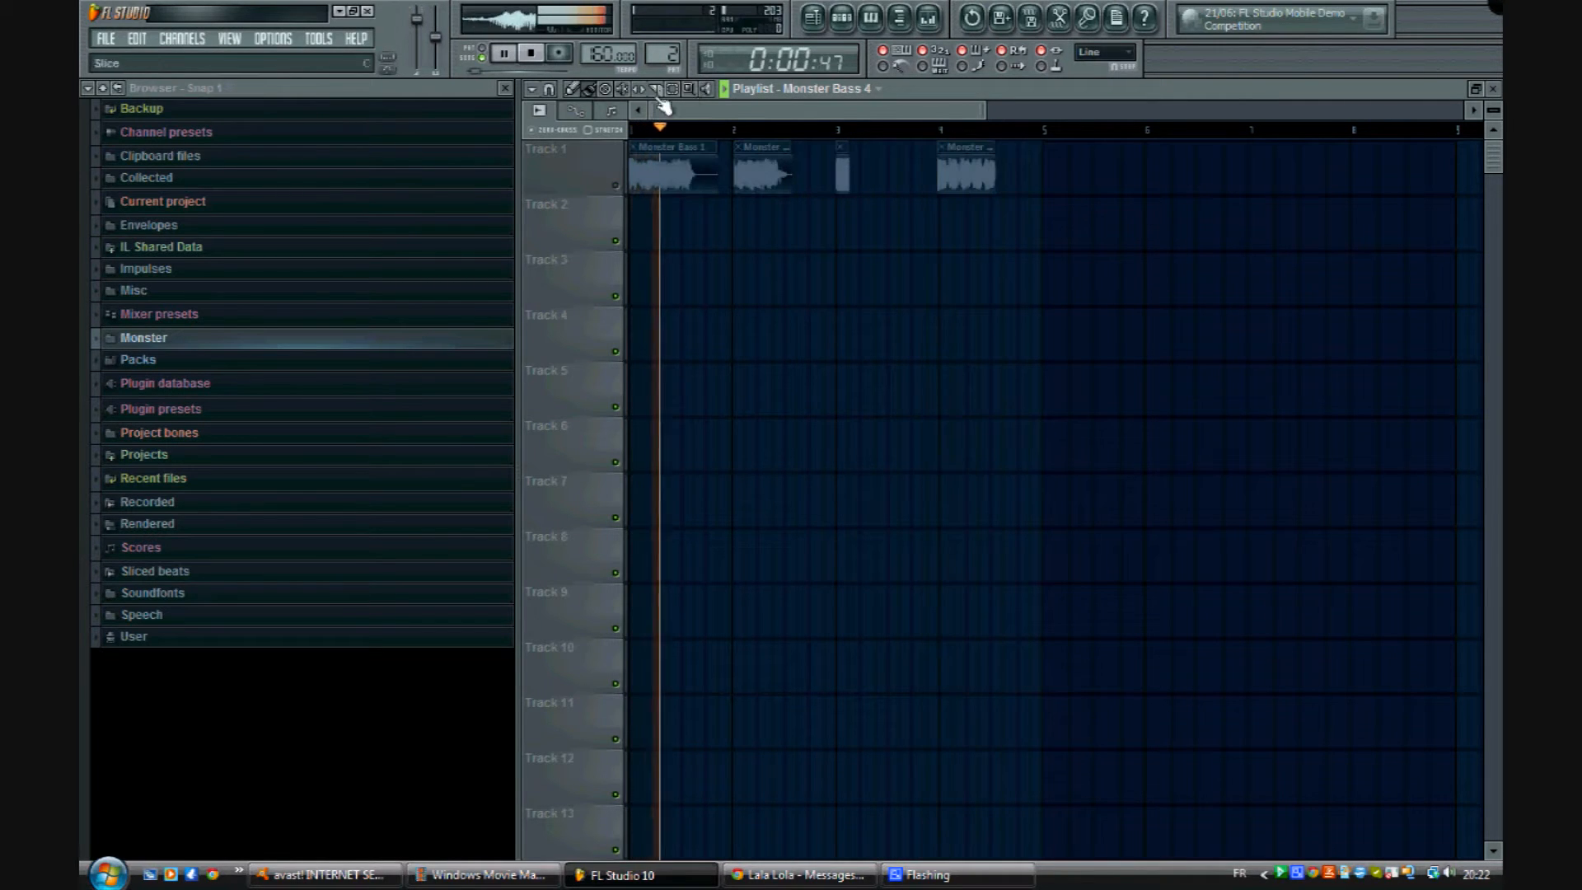
click(849, 20)
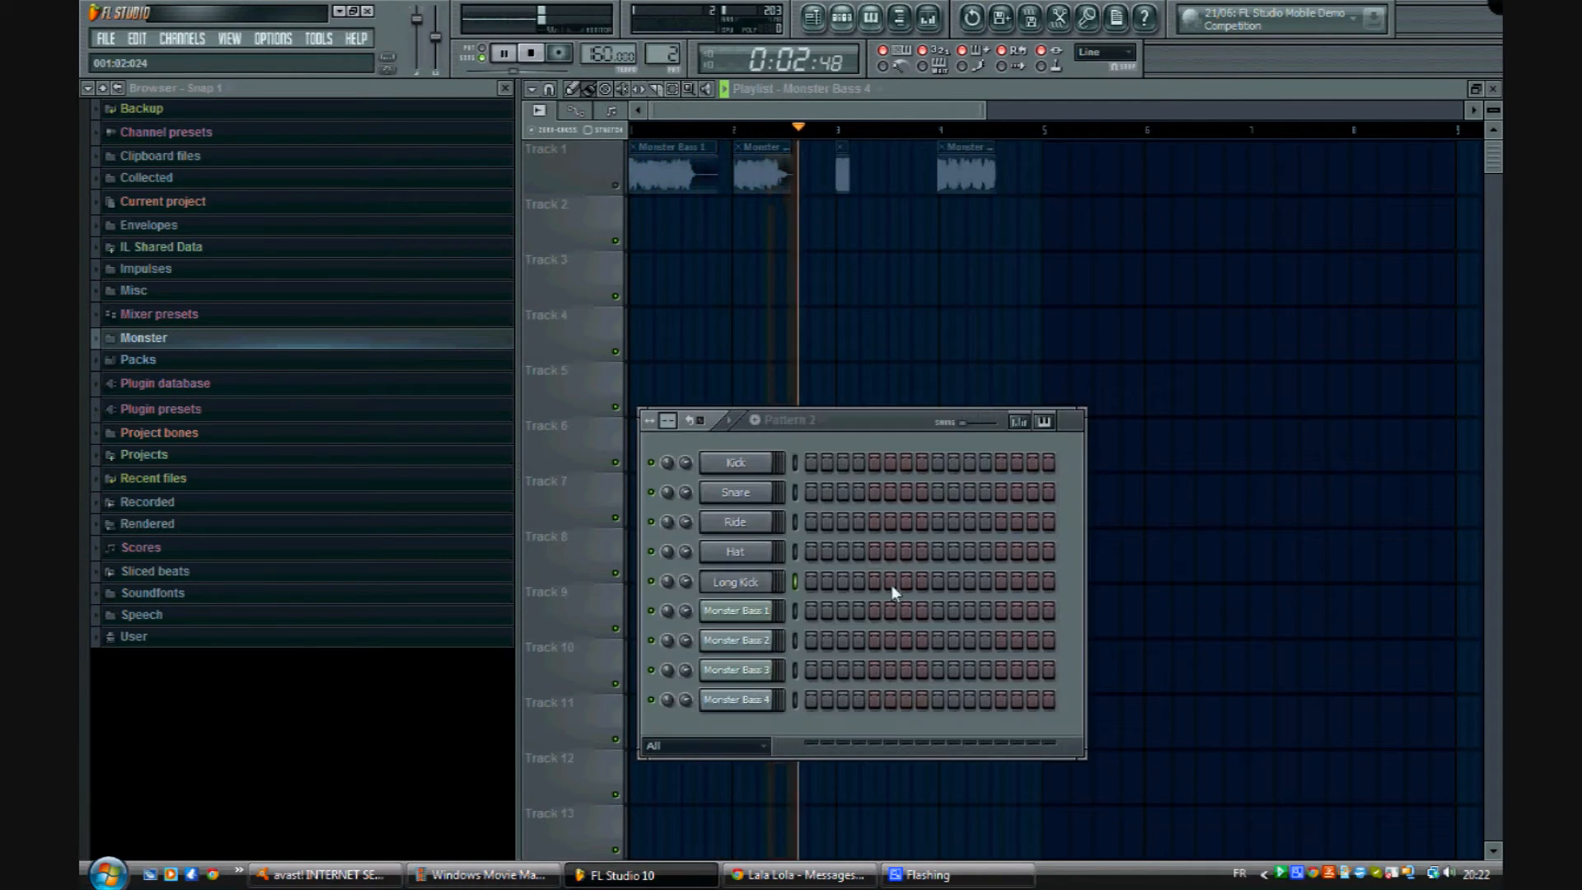
key(F9)
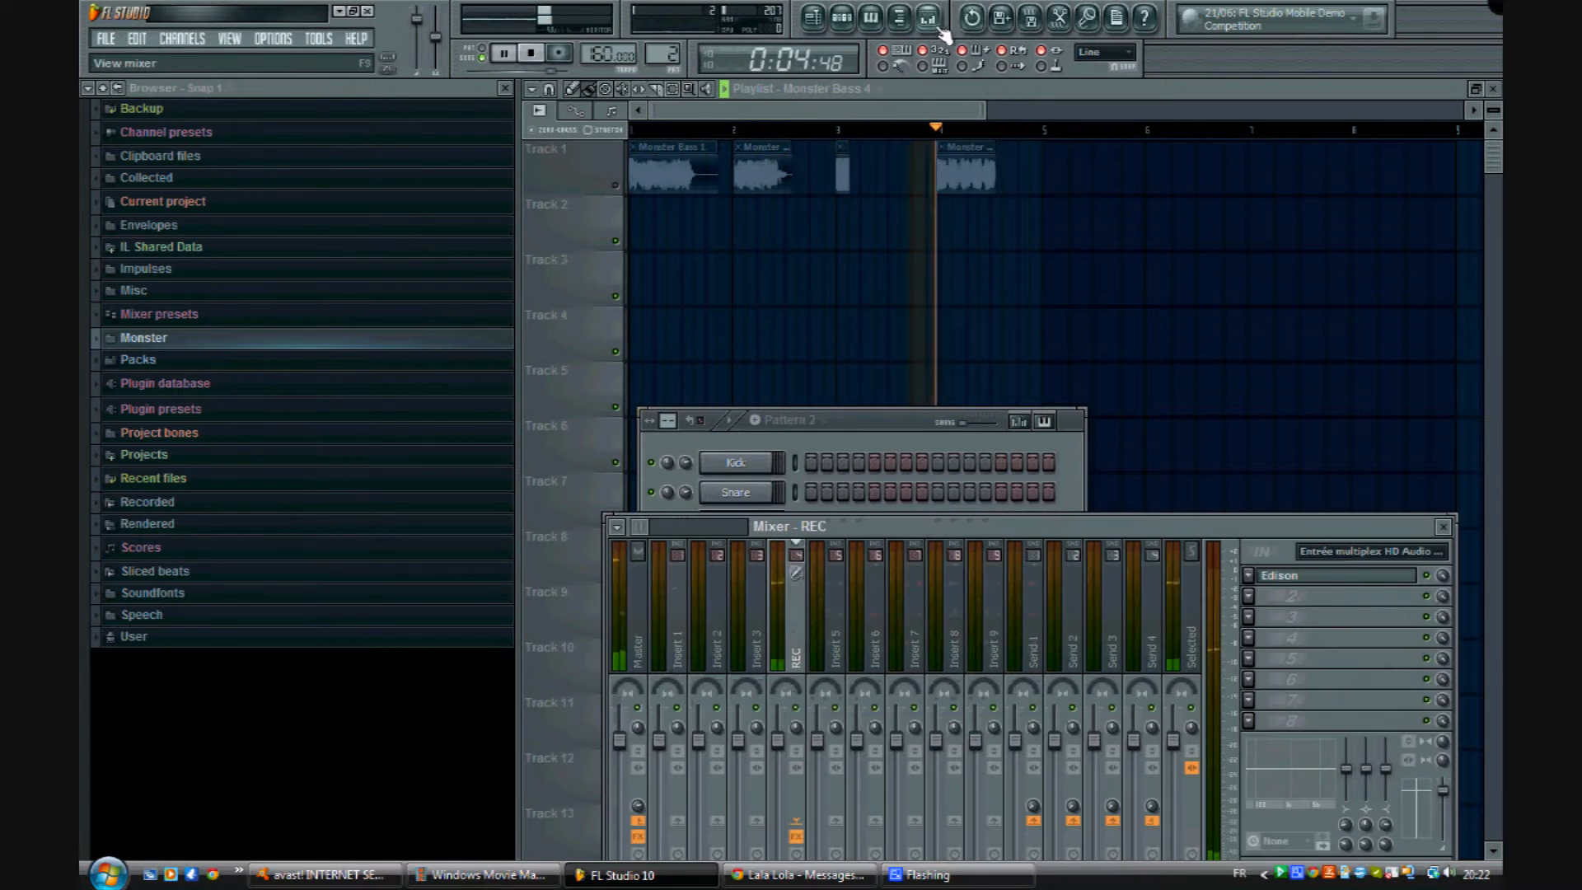
click(1286, 576)
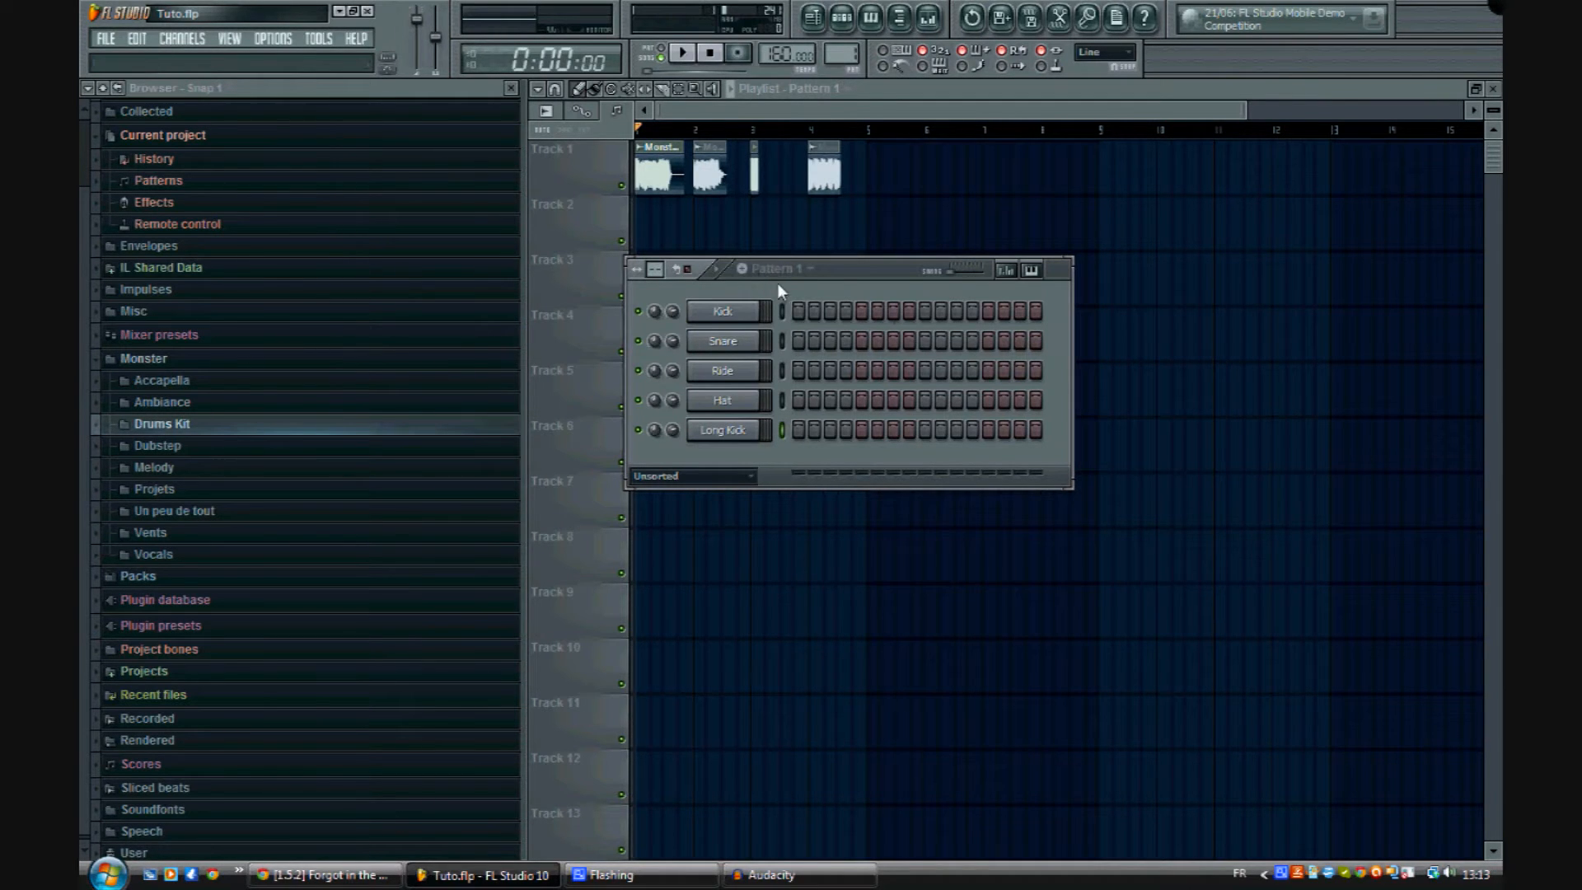
Step: Review the samples loaded in the Kick, Snare, Ride, Hat and Long Kick channels, and preview the Long Kick
click(725, 313)
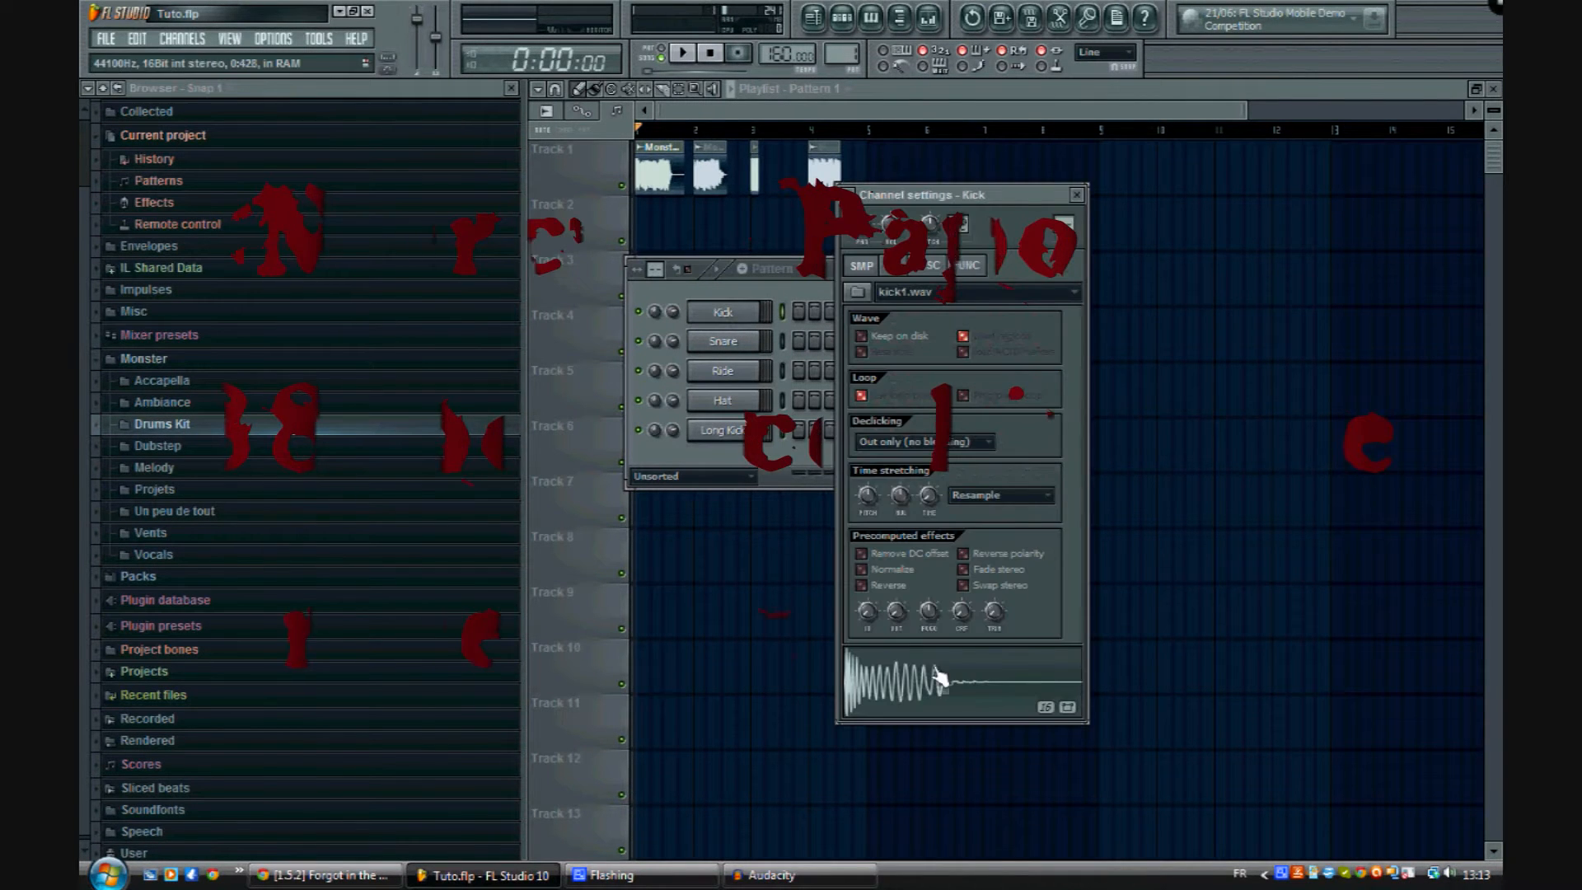
click(722, 341)
click(723, 370)
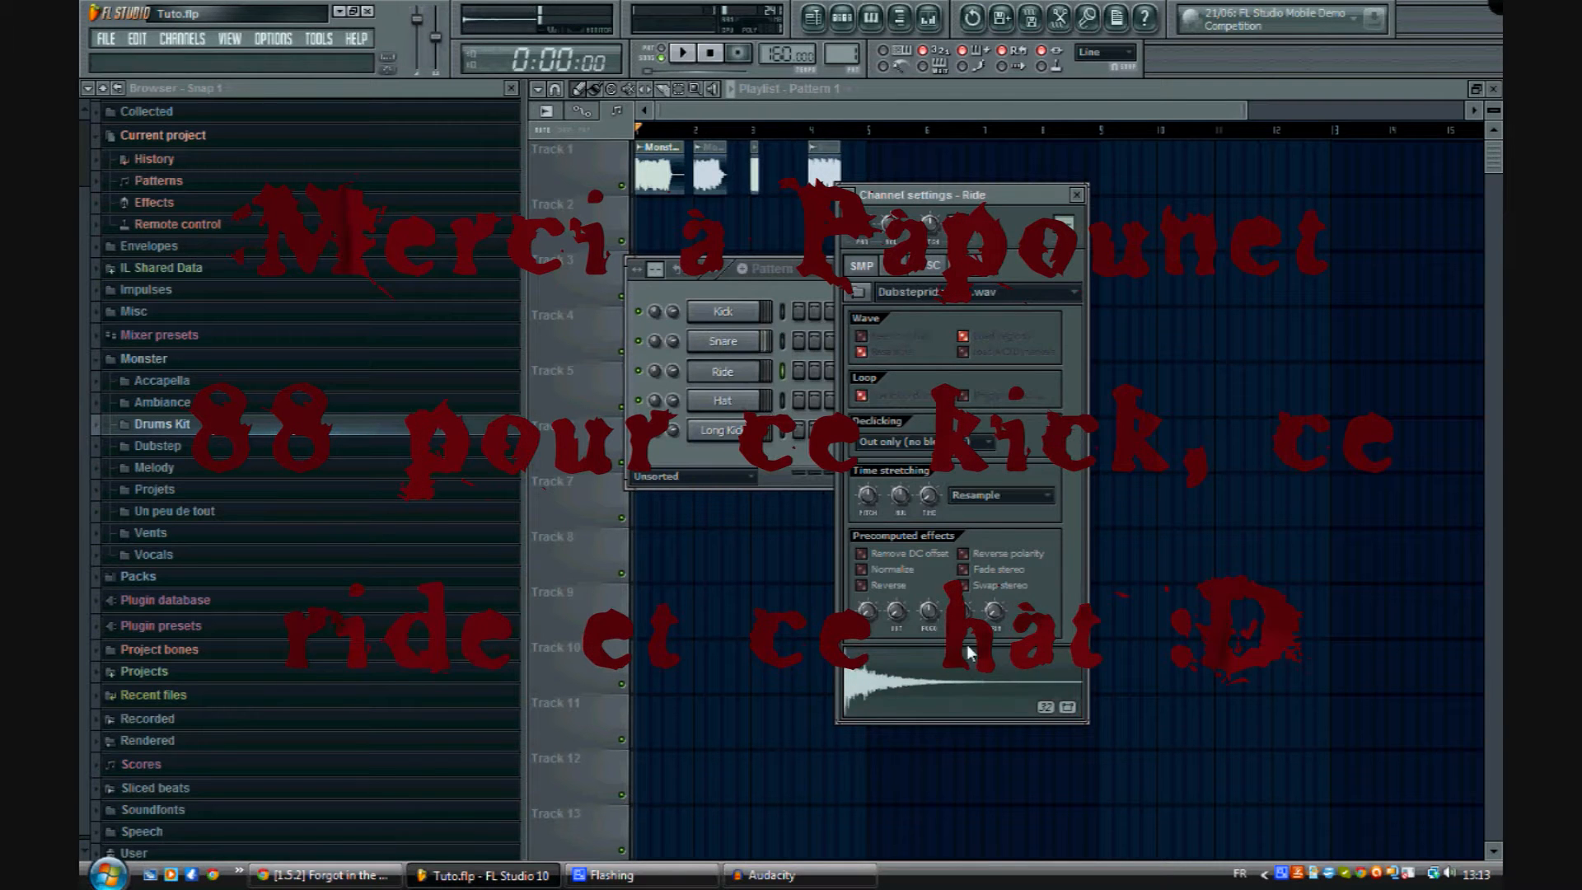
click(725, 401)
click(724, 431)
click(933, 683)
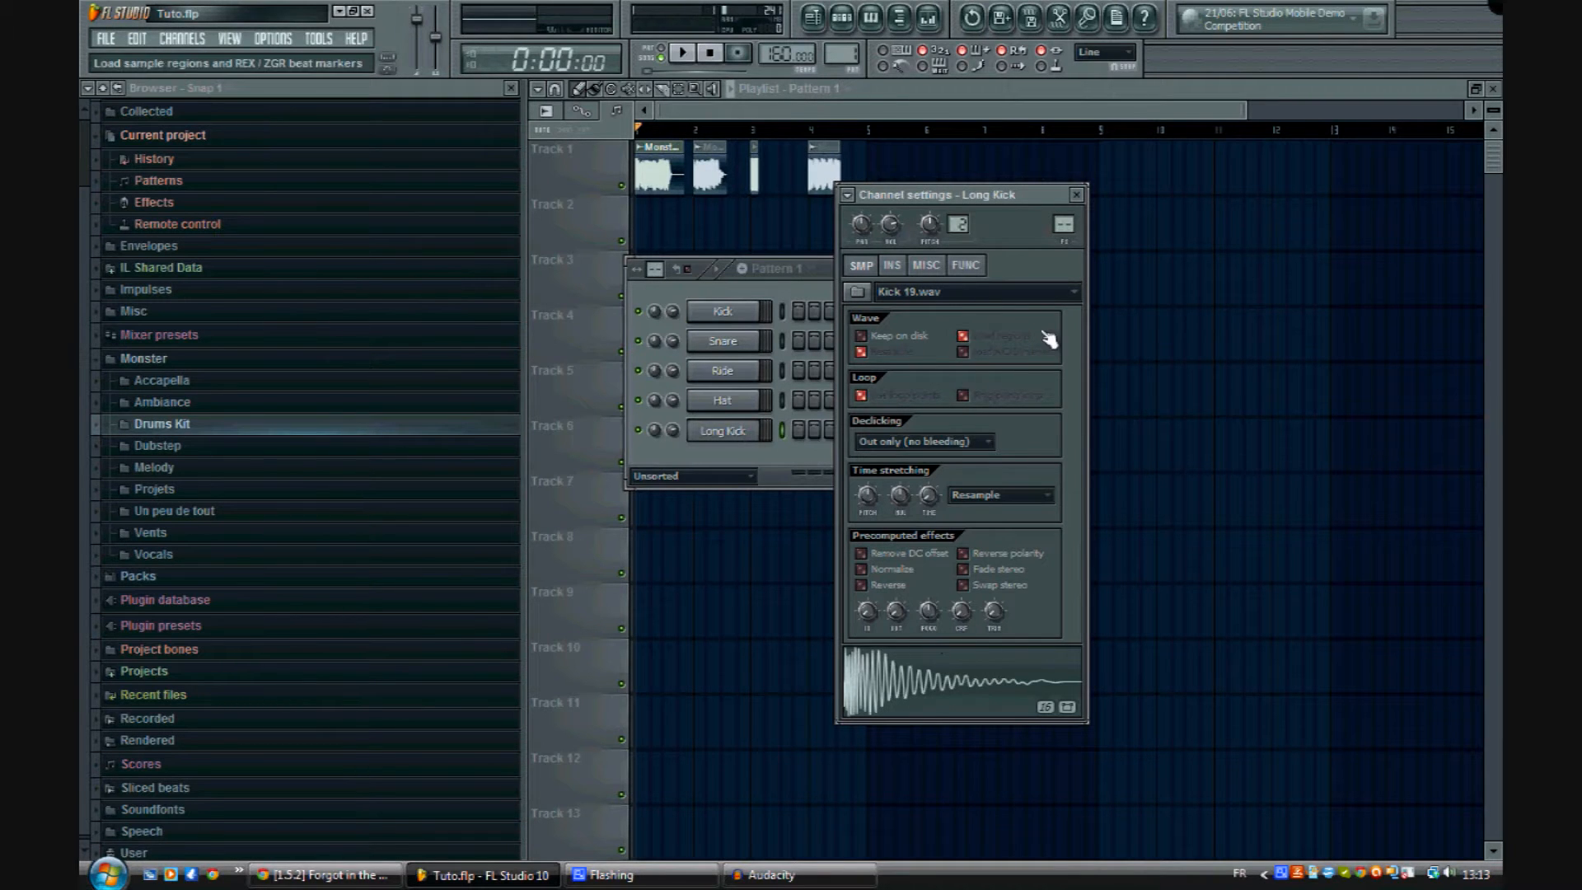
Step: Route the Long Kick channel to a free mixer track and load Fruity Fast LP in its first effect slot
click(848, 196)
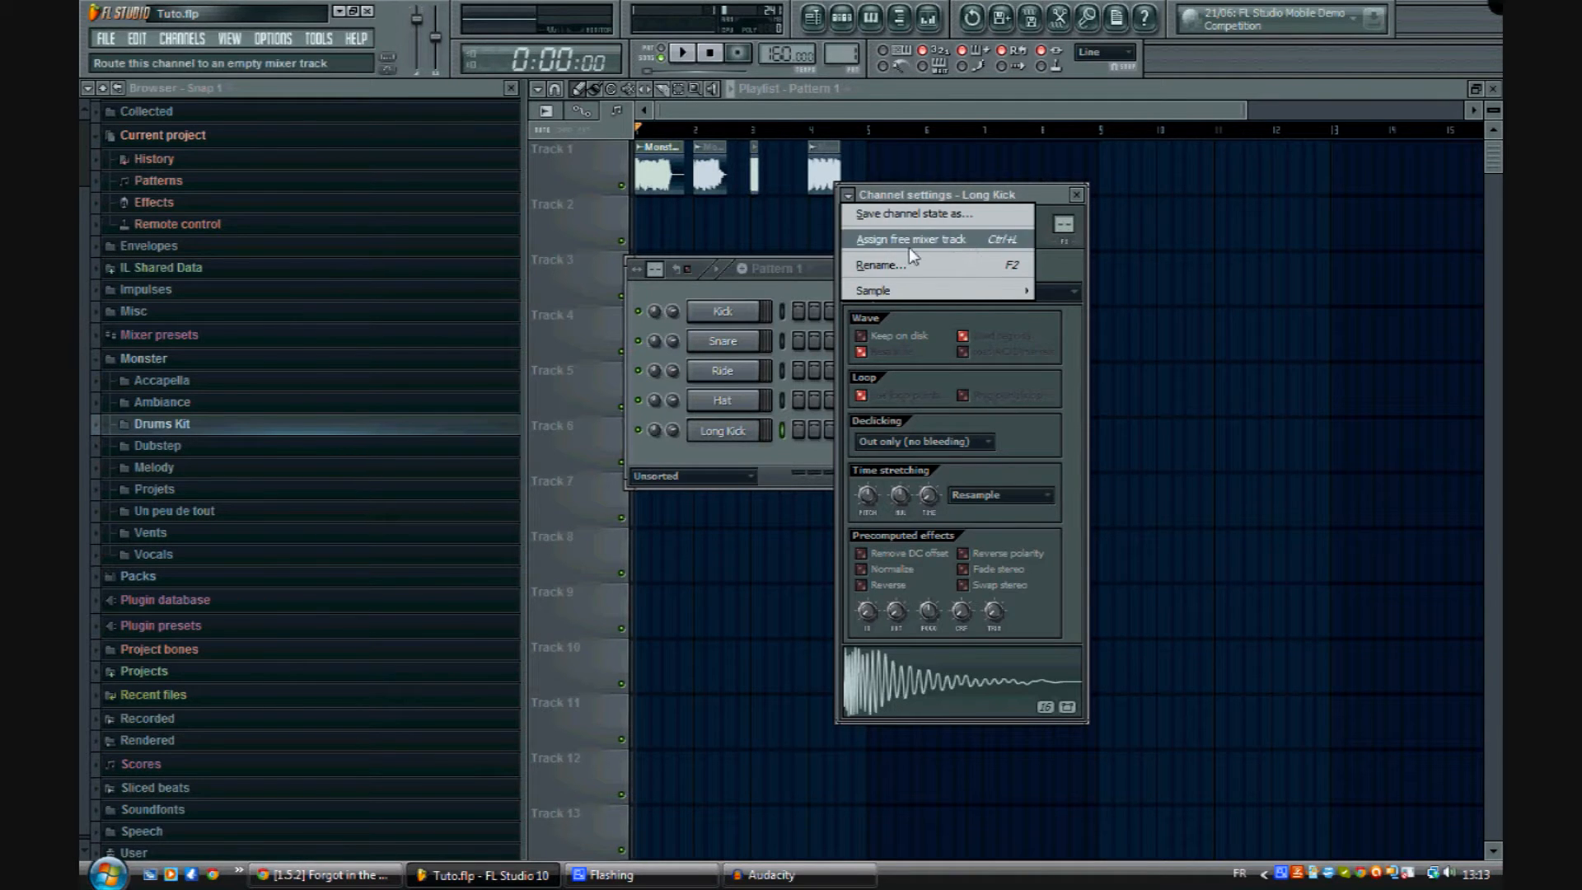
click(956, 249)
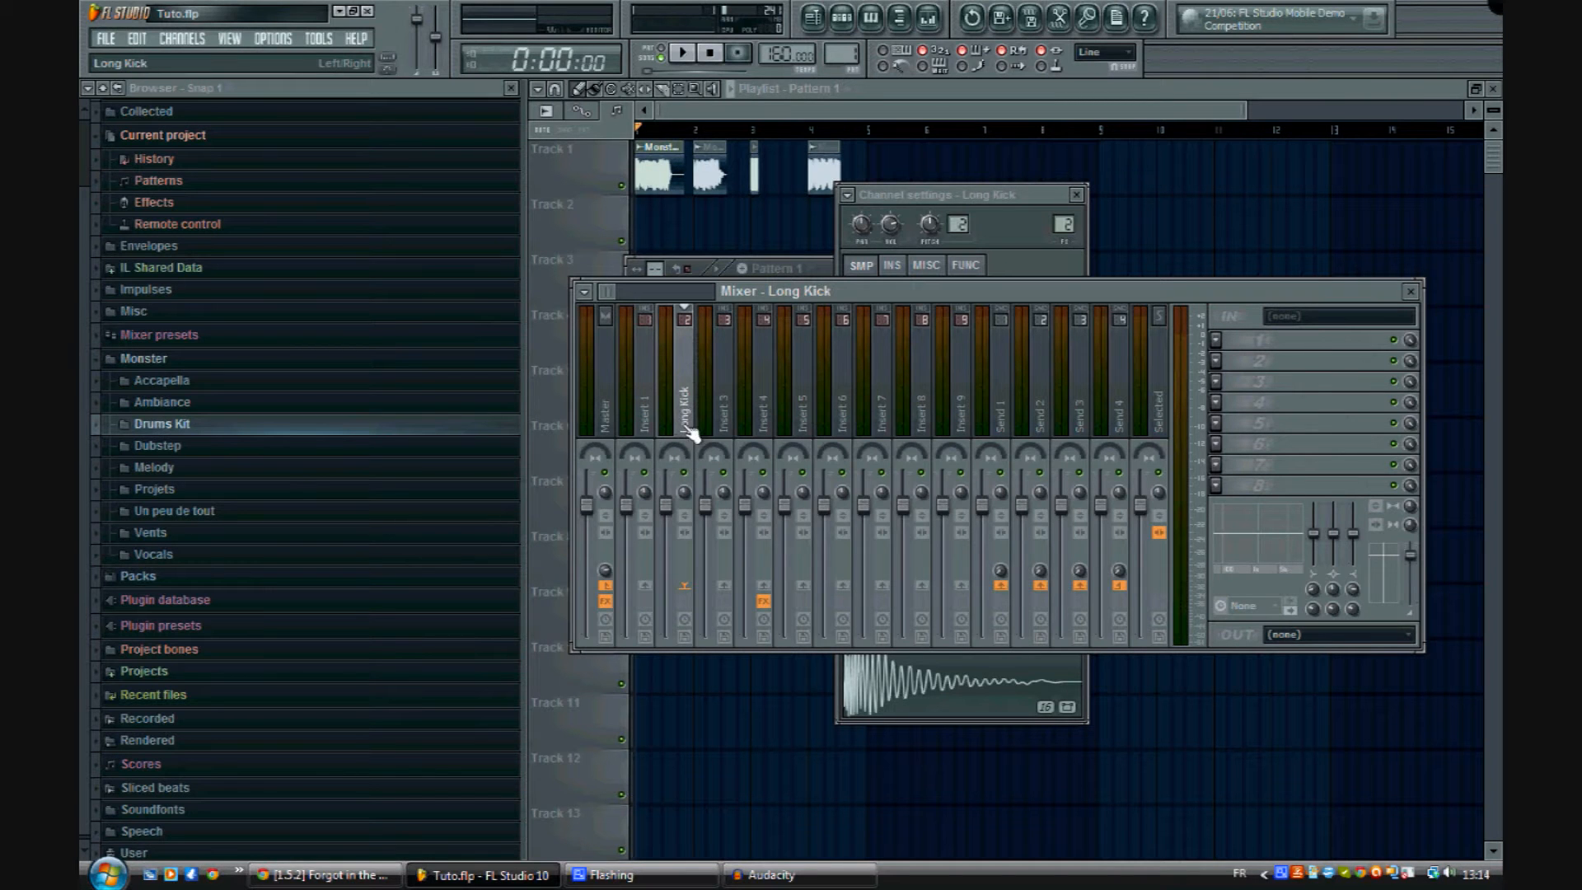
click(1219, 341)
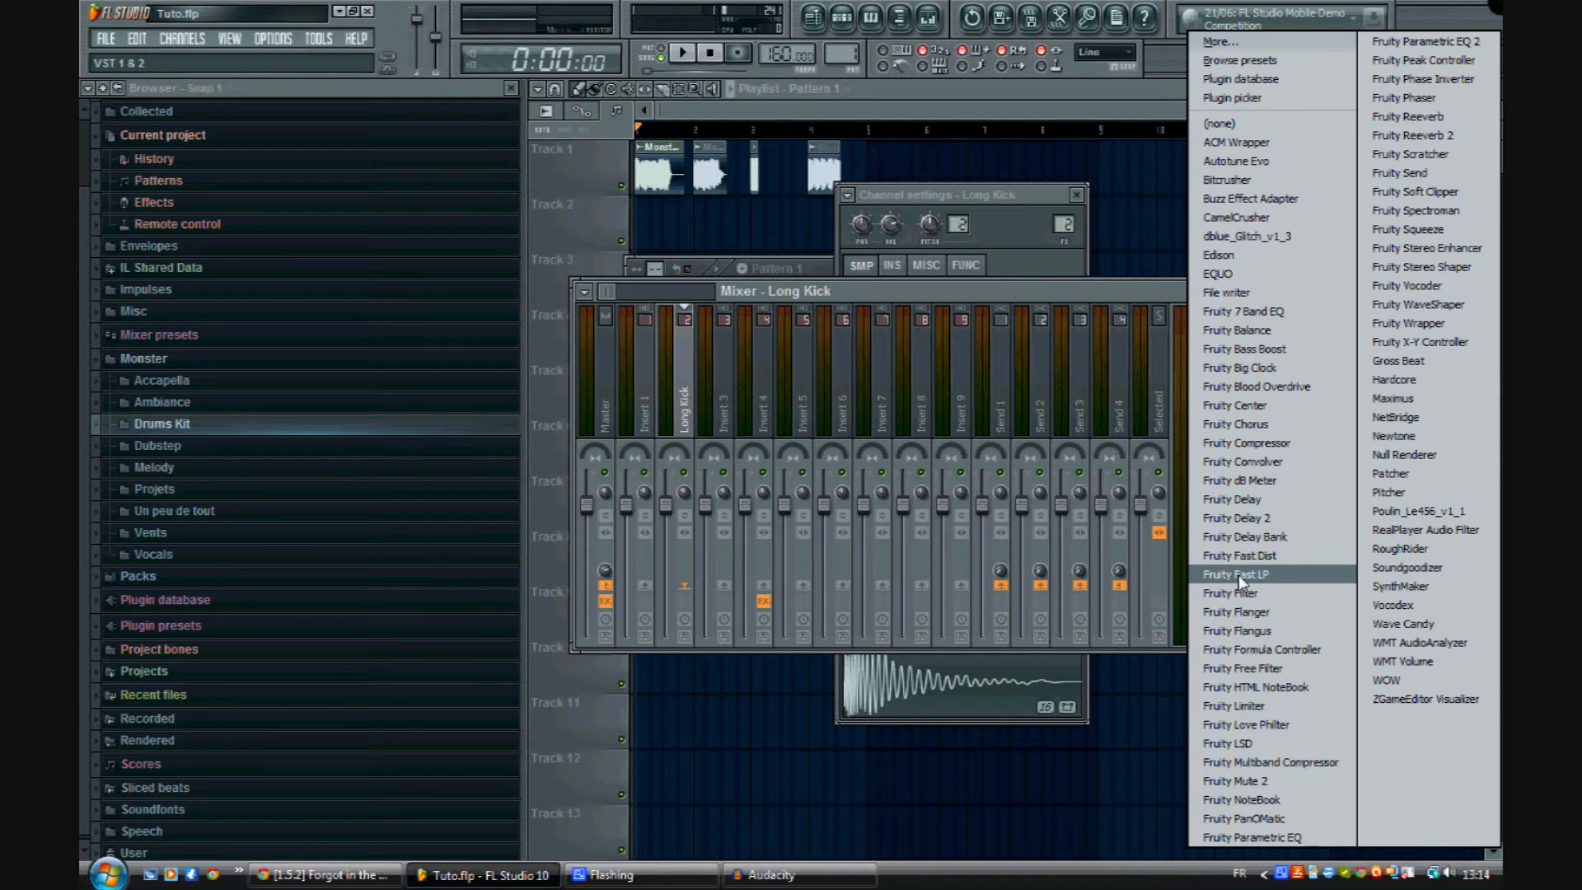
click(1278, 579)
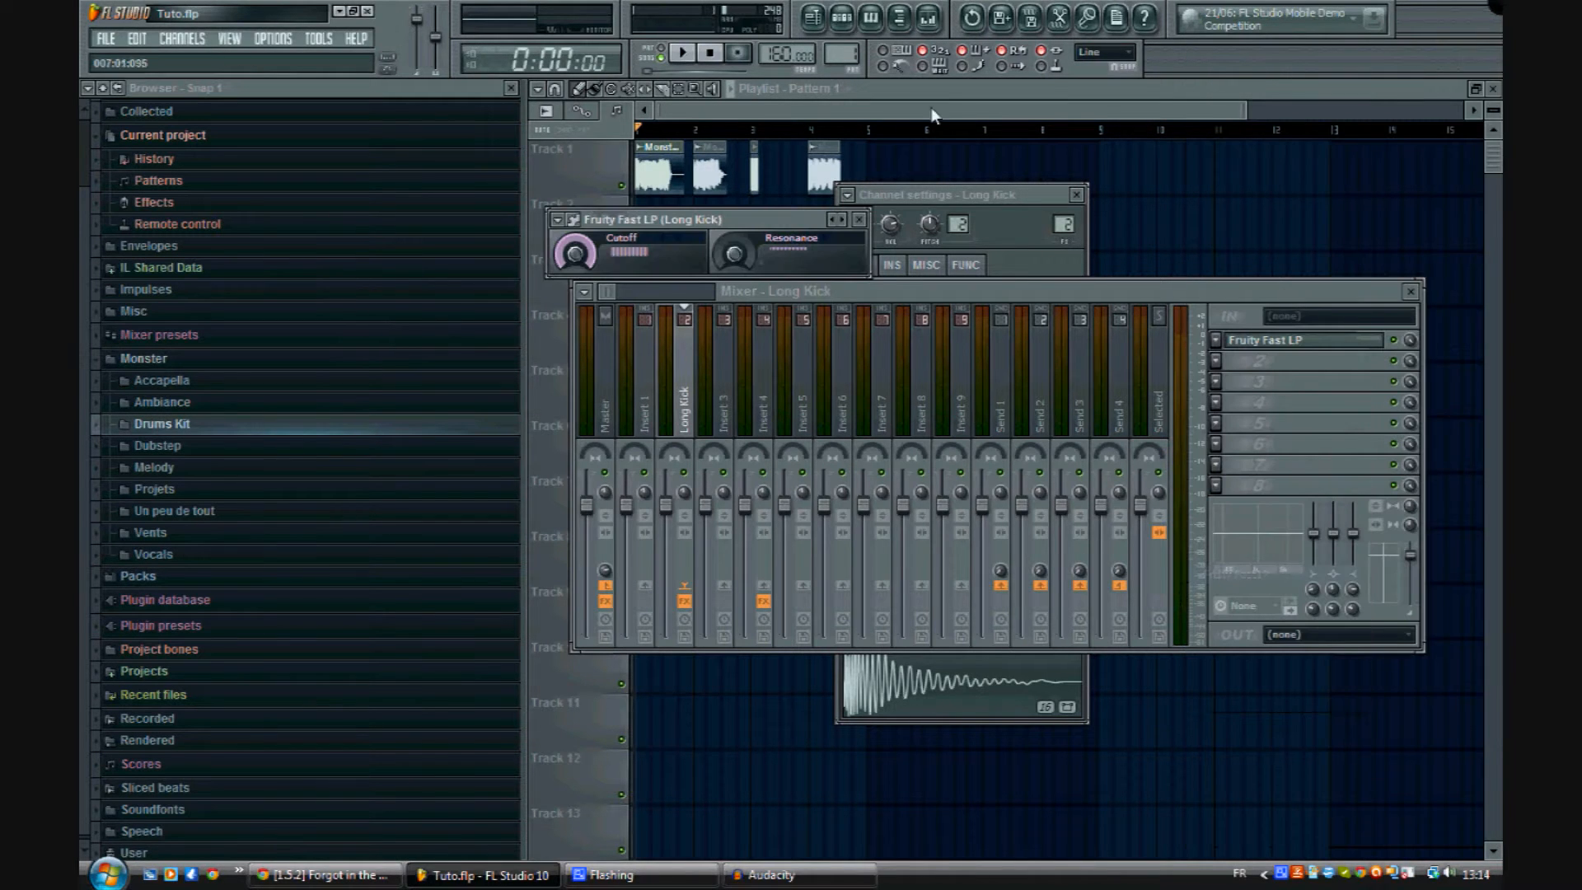
Step: Lower the Fruity Fast LP cutoff on the Long Kick track and preview the filtered kick
drag(724, 220, 902, 259)
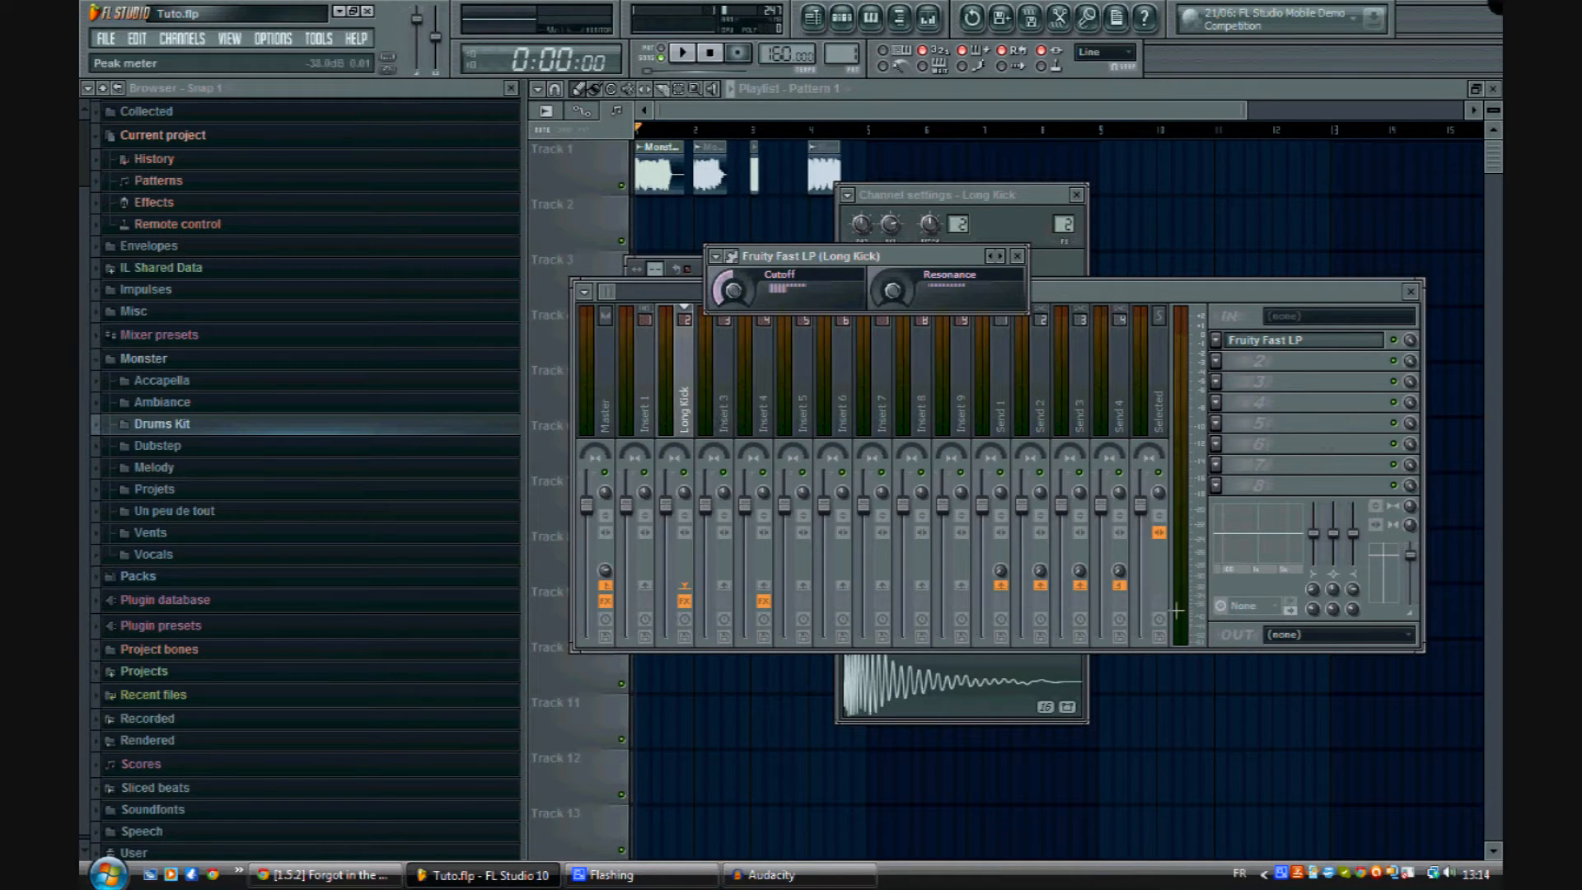
click(915, 684)
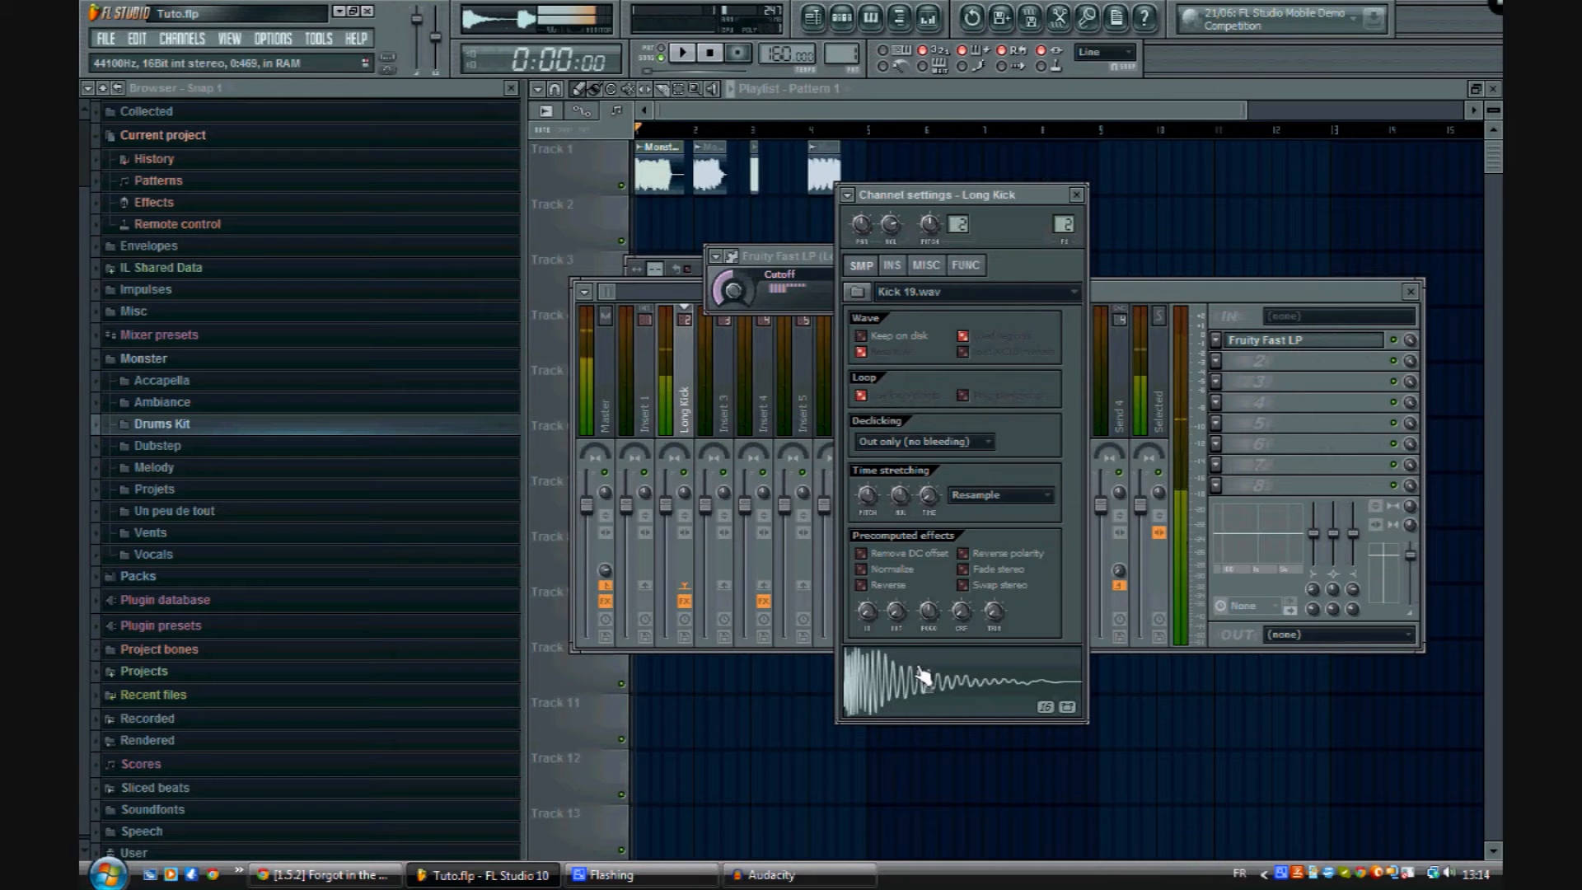
click(812, 260)
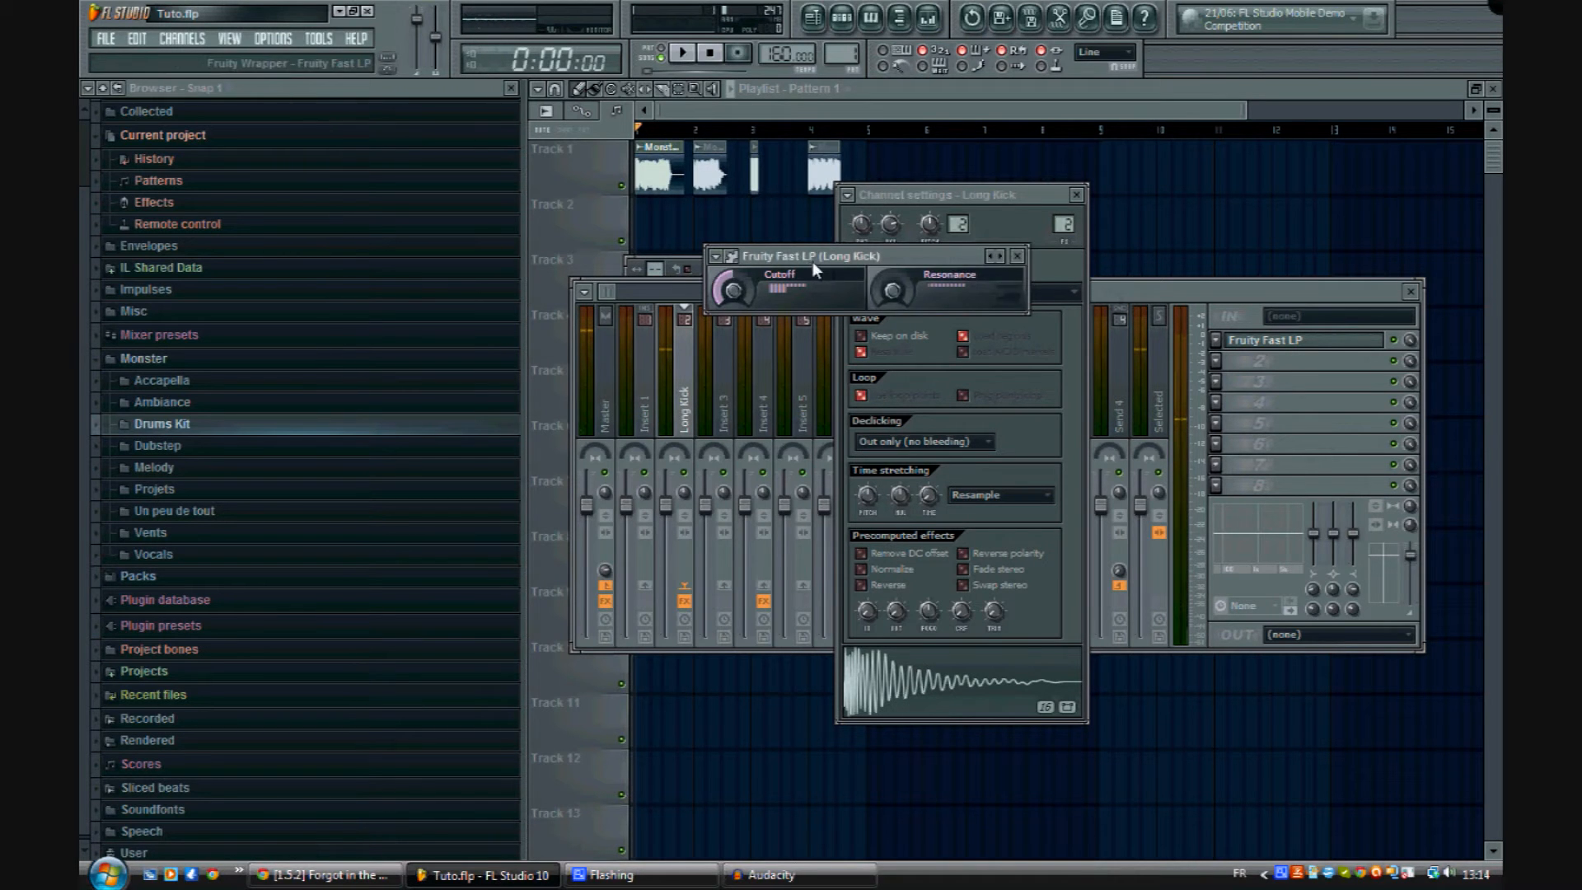
click(1028, 256)
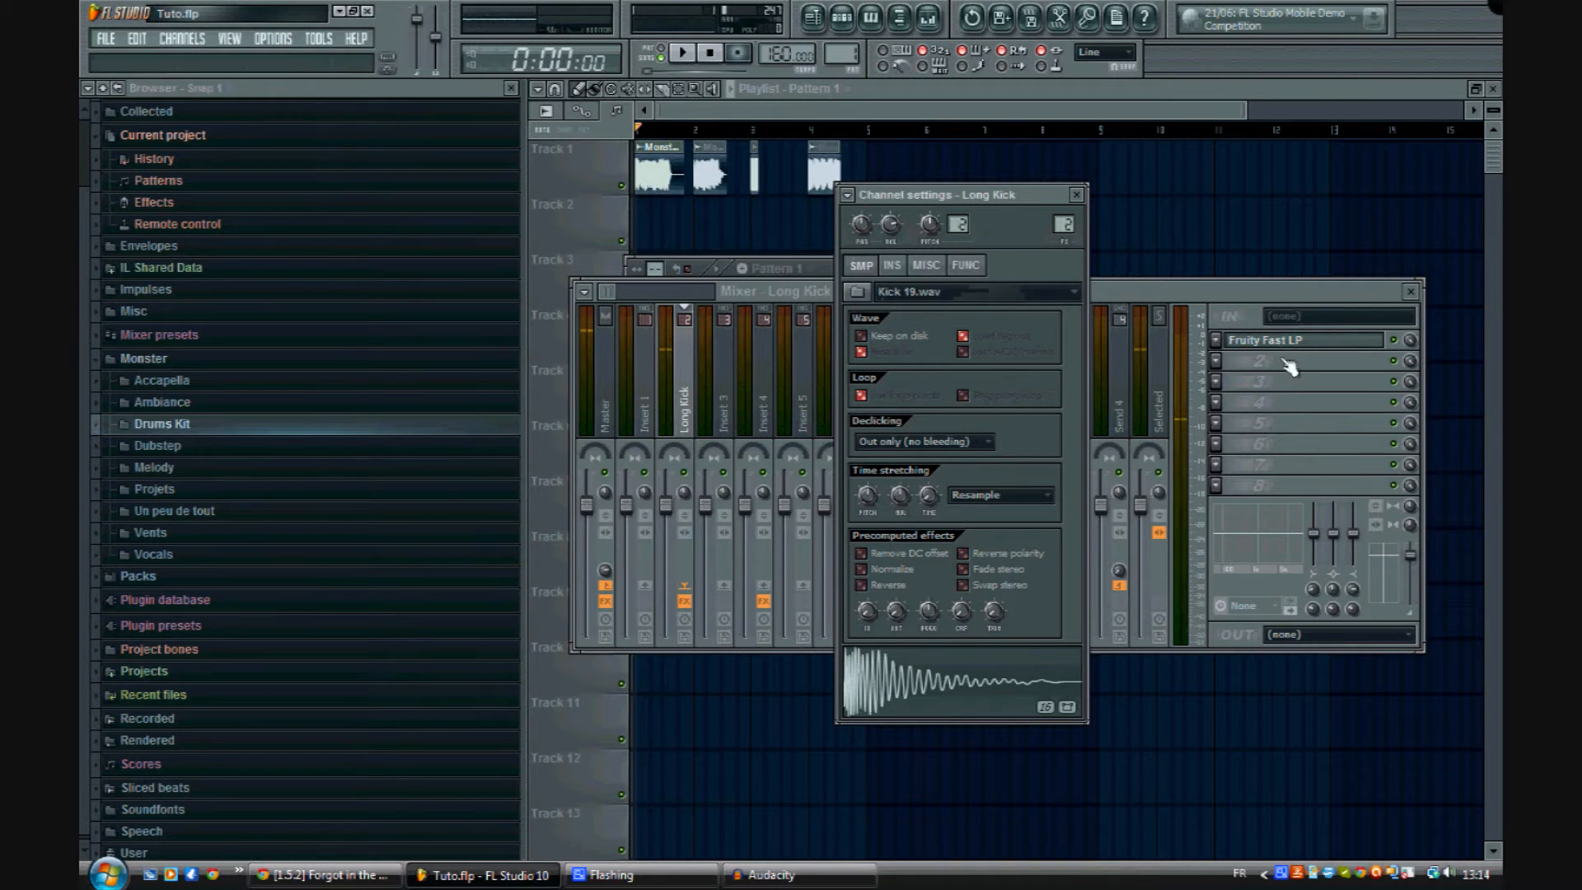
Step: Load Fruity Reeverb 2 in the Long Kick track's second effect slot and apply the Cathedral preset
click(1217, 362)
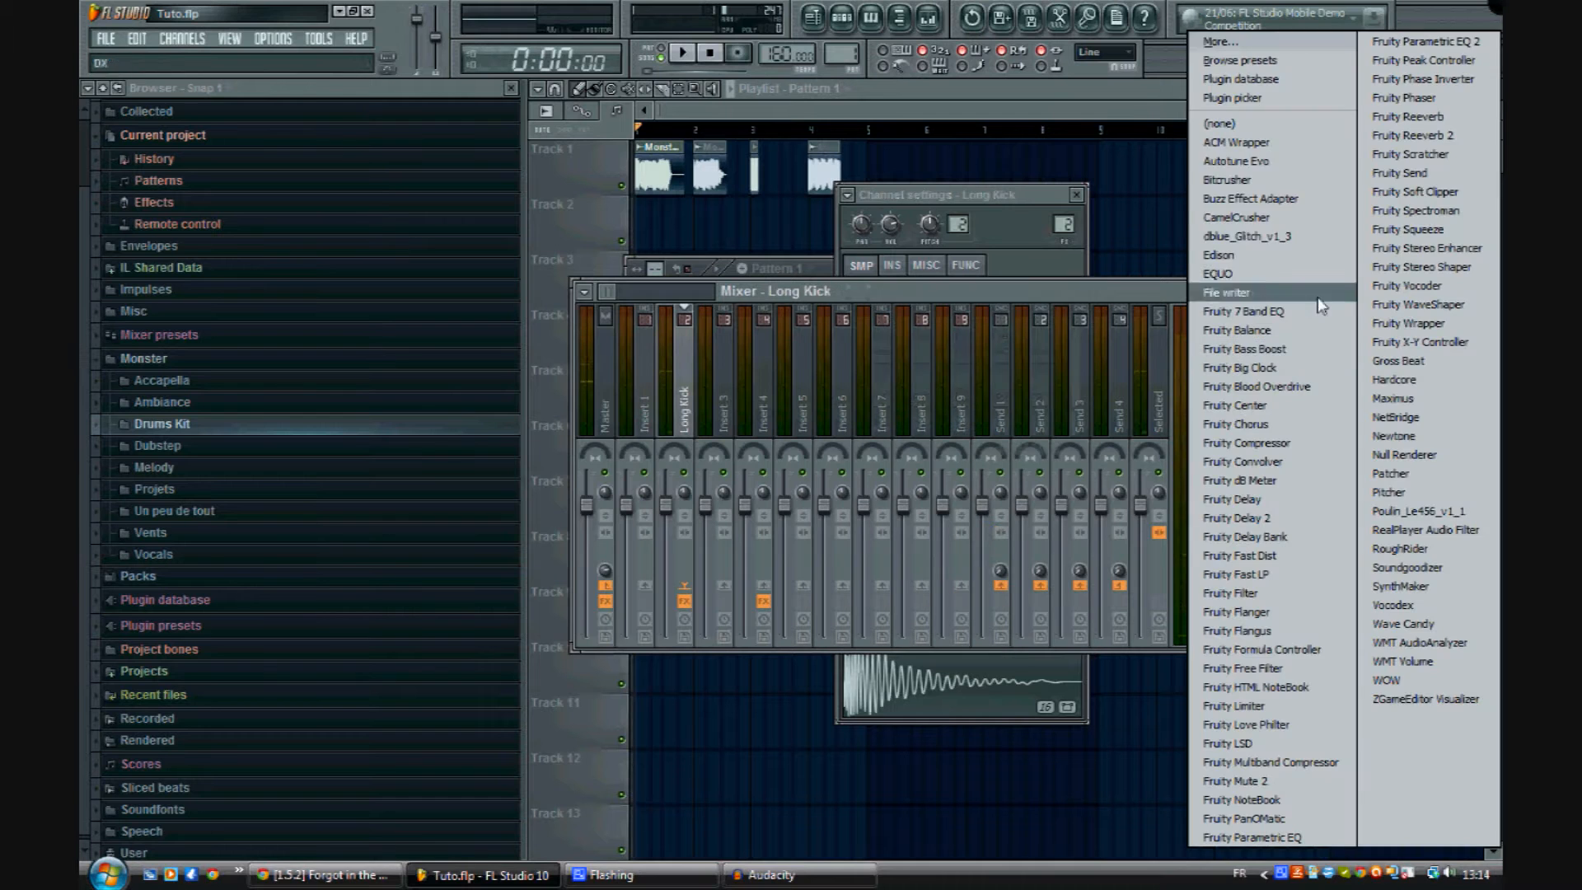
click(1452, 138)
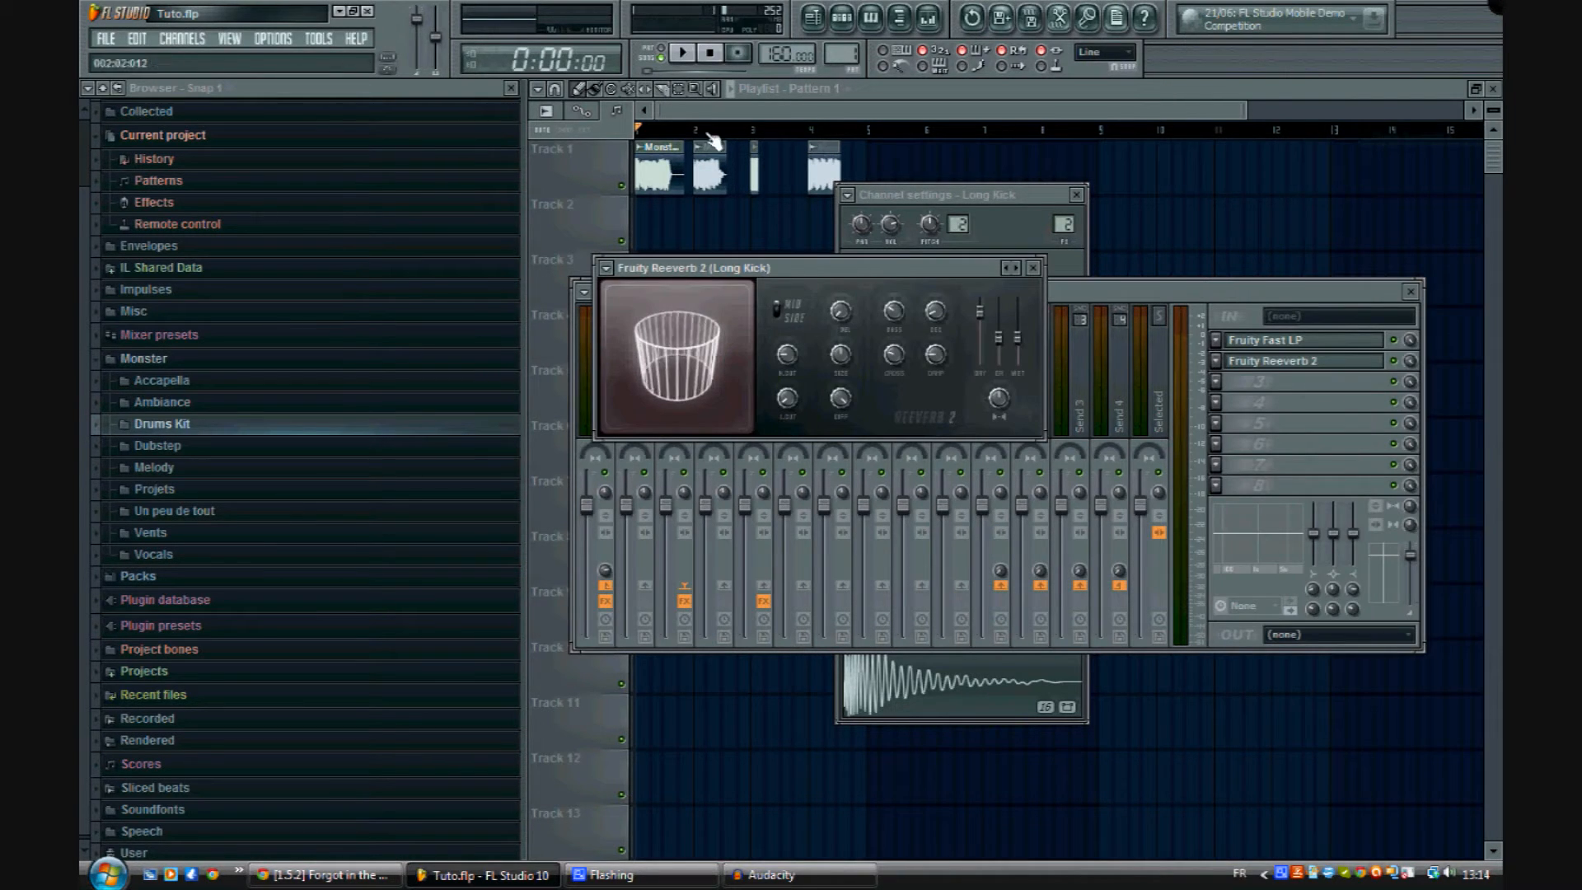
click(608, 269)
mouse_move(636, 325)
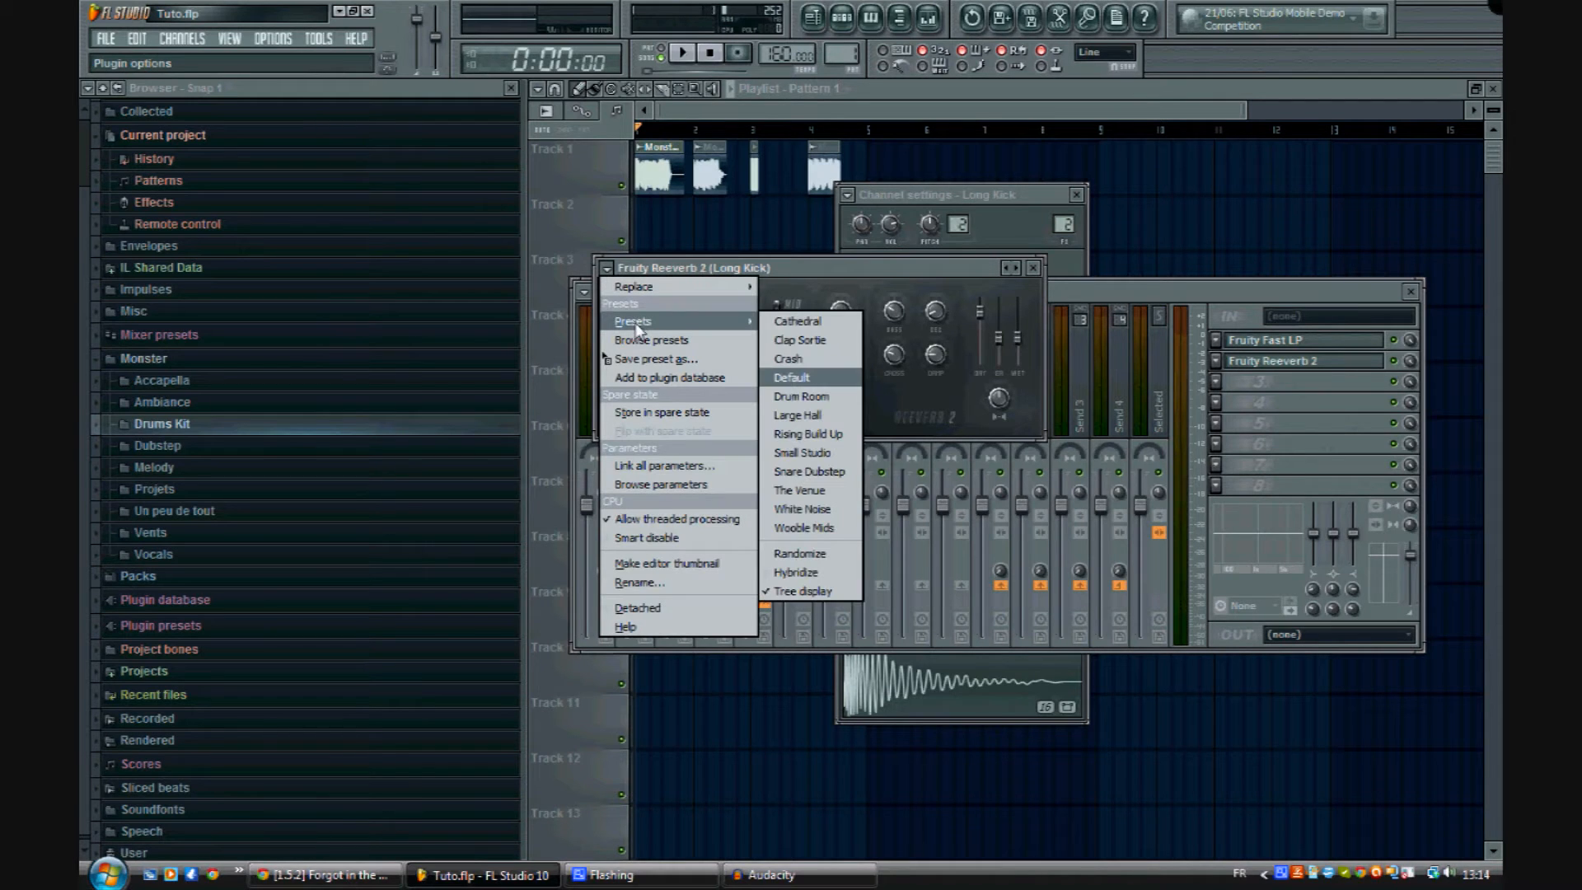
click(810, 322)
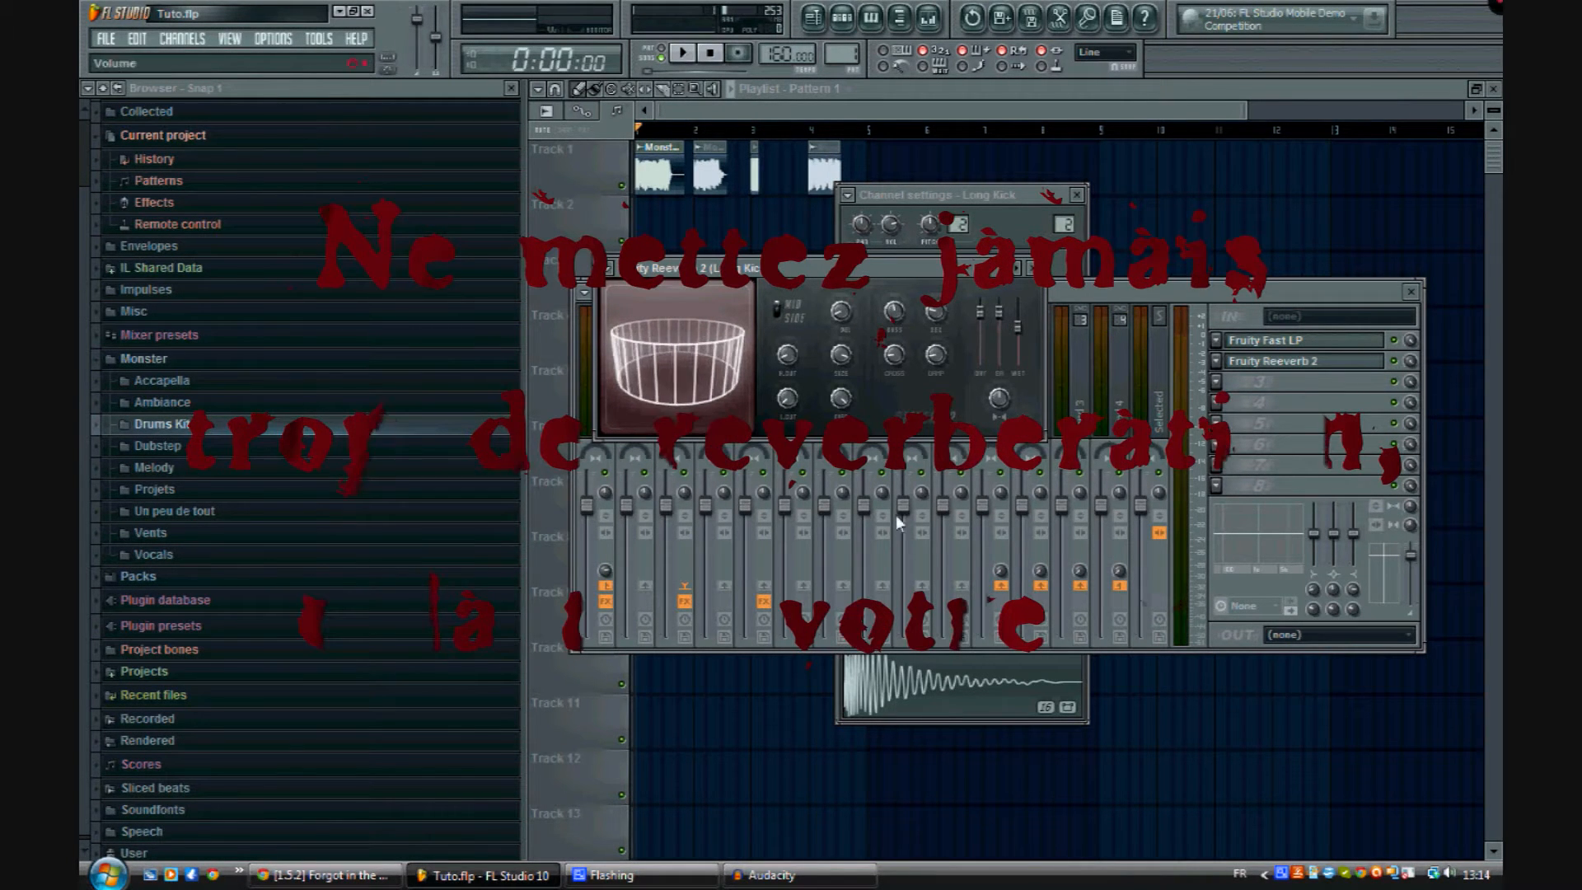
Step: Preview the Long Kick sample with the reverb, with the plugin editor closed, and close the channel settings
click(1032, 268)
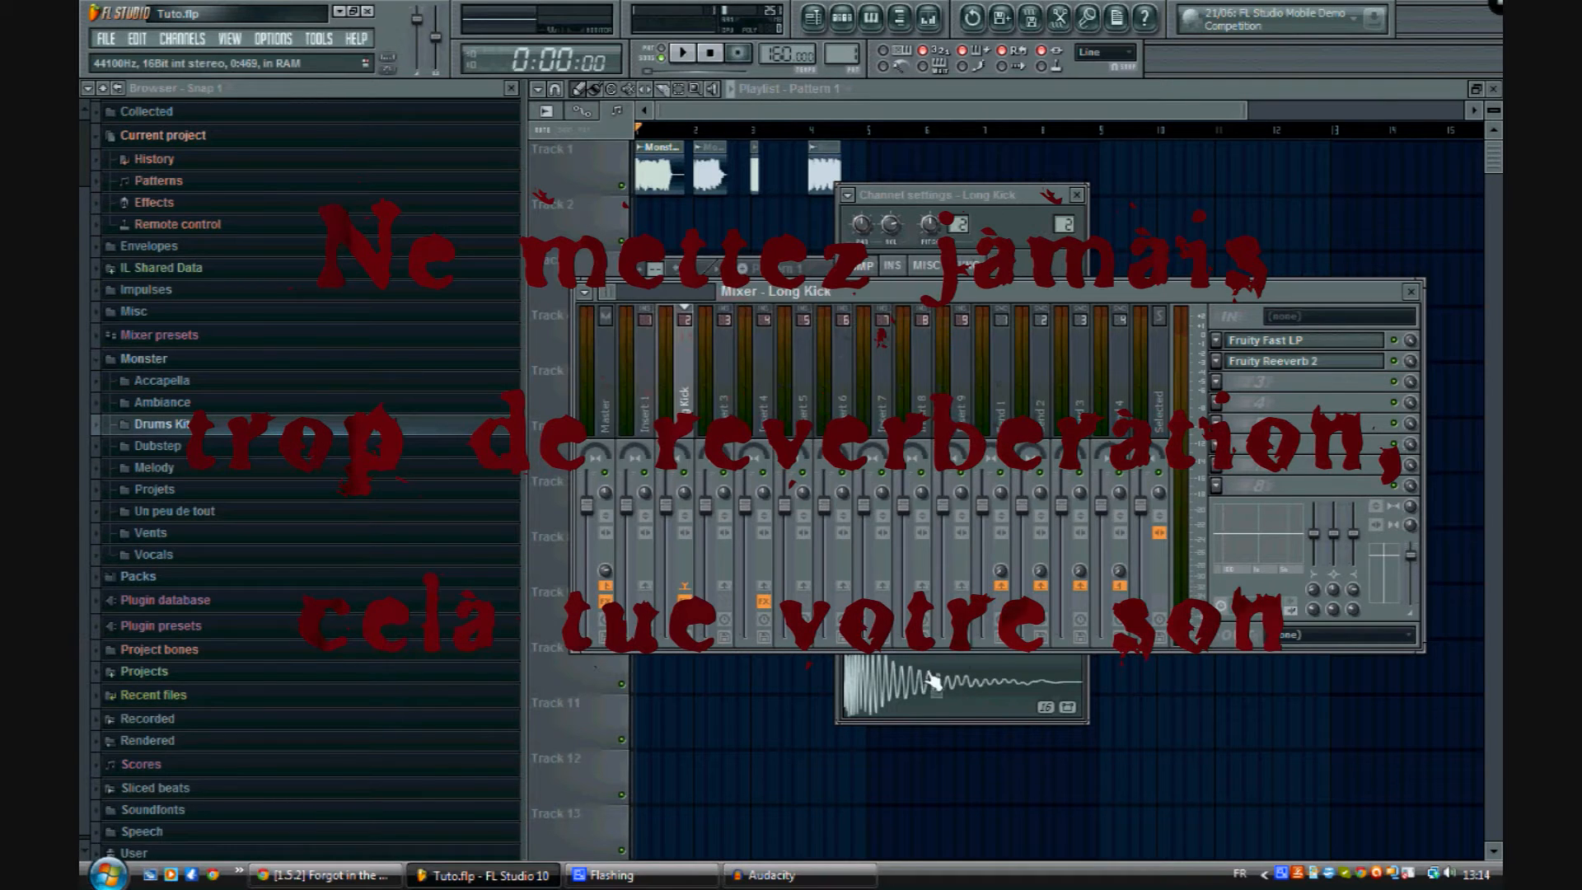
click(950, 701)
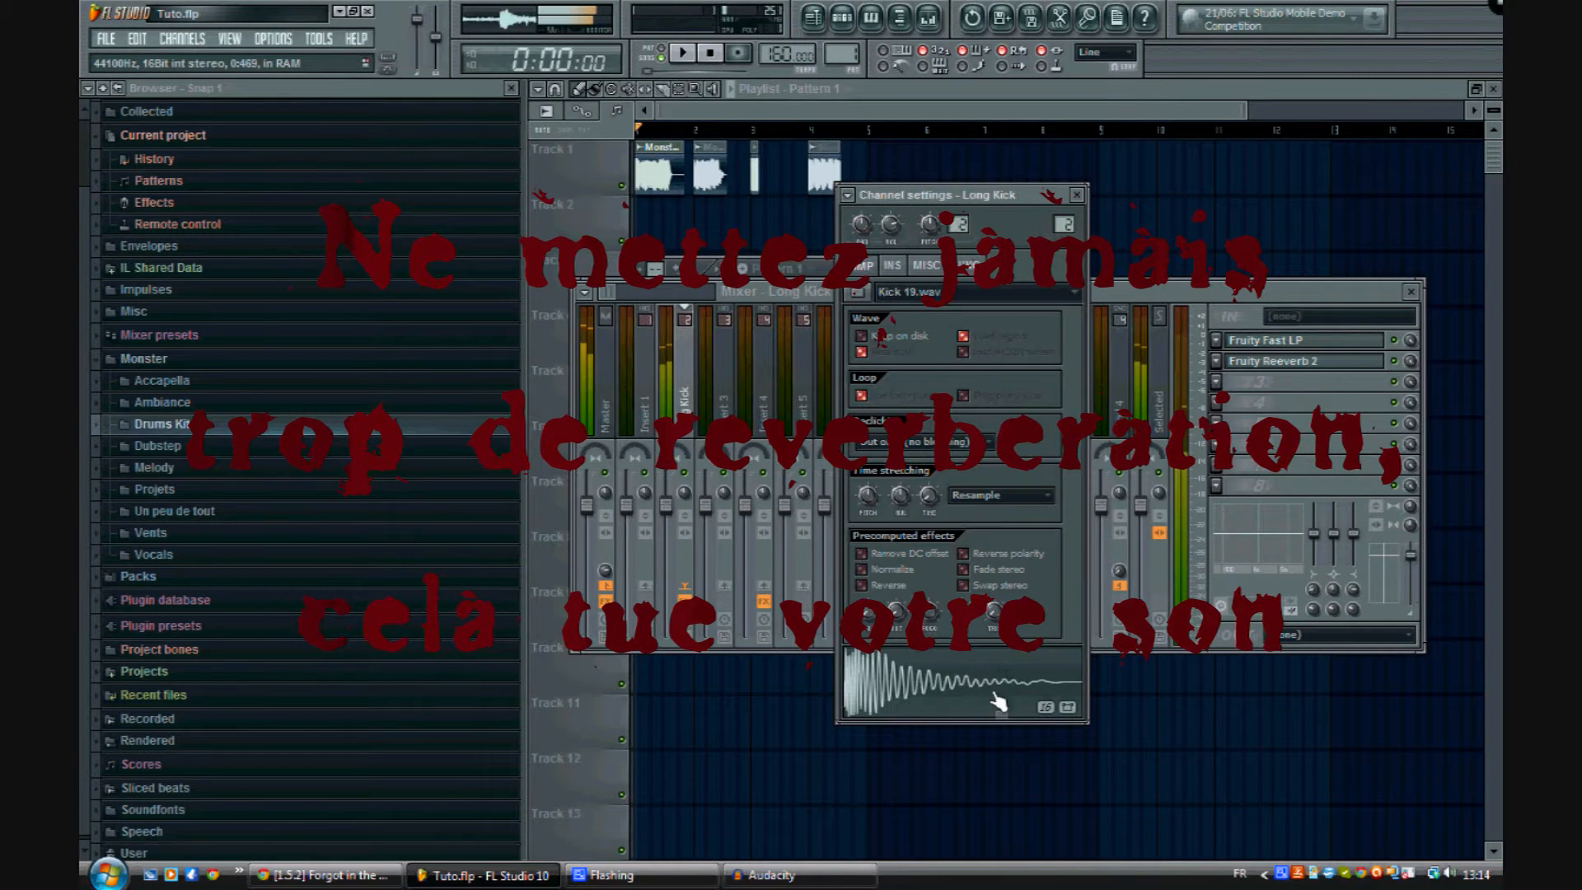
click(1076, 194)
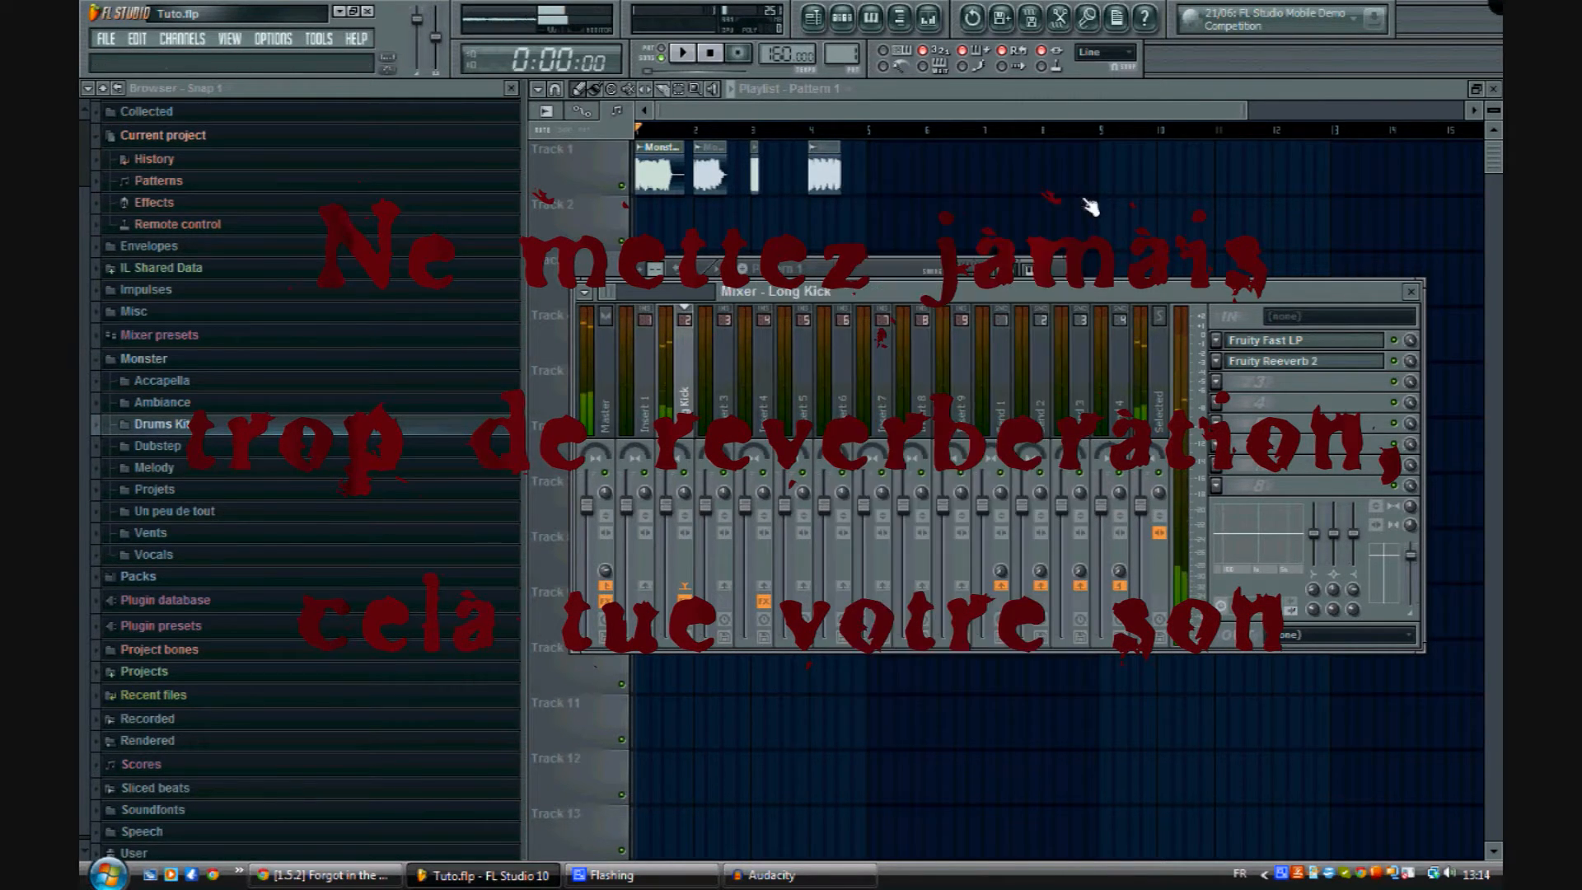
Step: Activate the Long Kick's first step in Pattern 1 and place the pattern at bar 1 of playlist Track 2
drag(976, 290, 1104, 536)
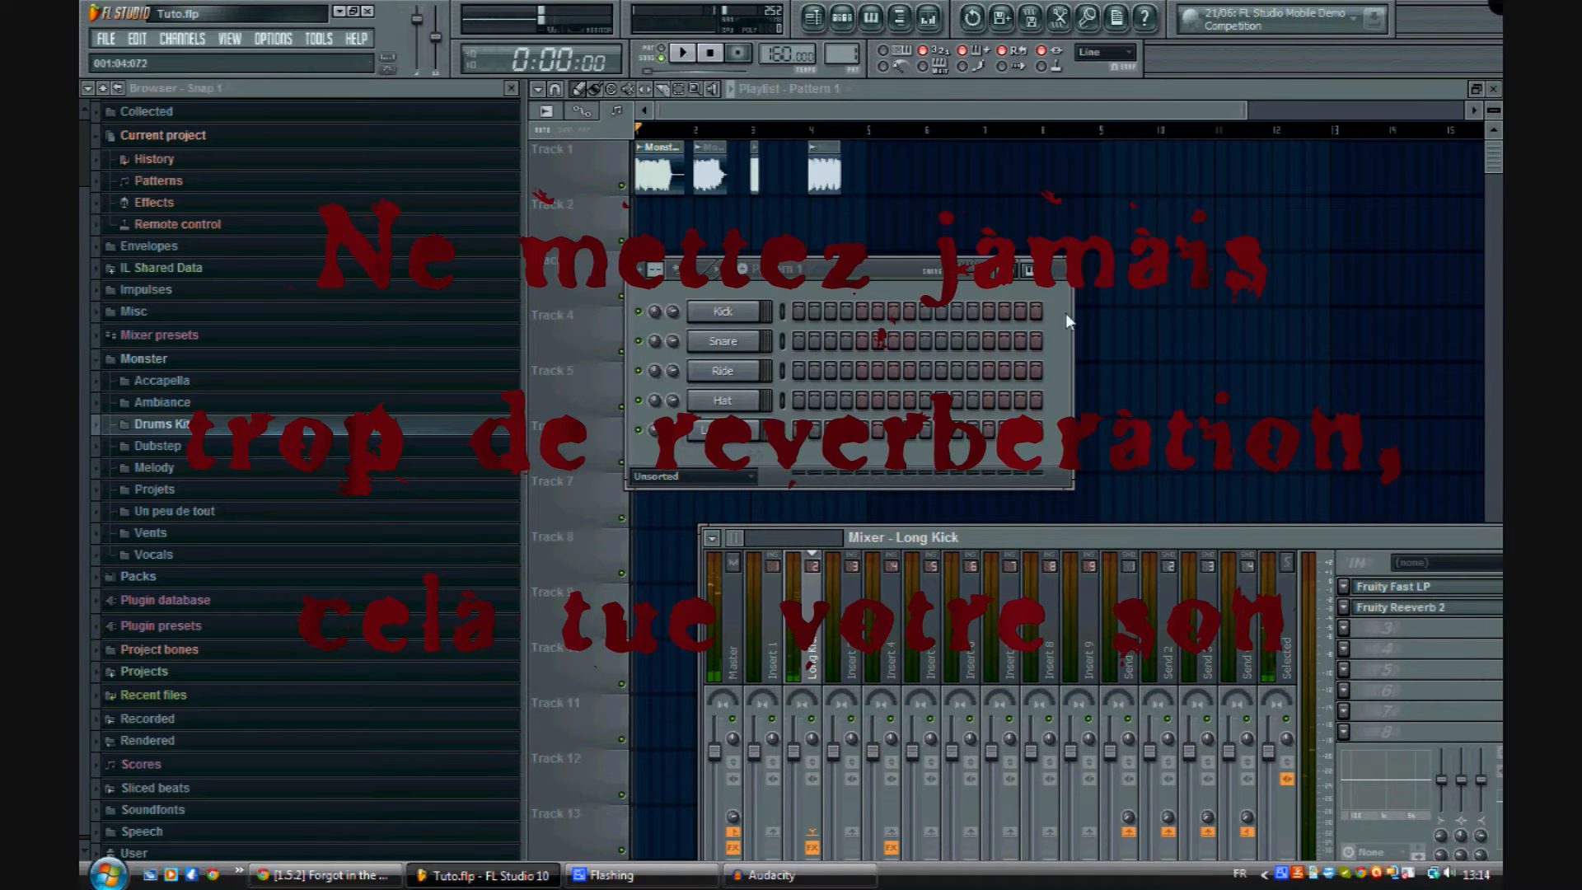
click(798, 430)
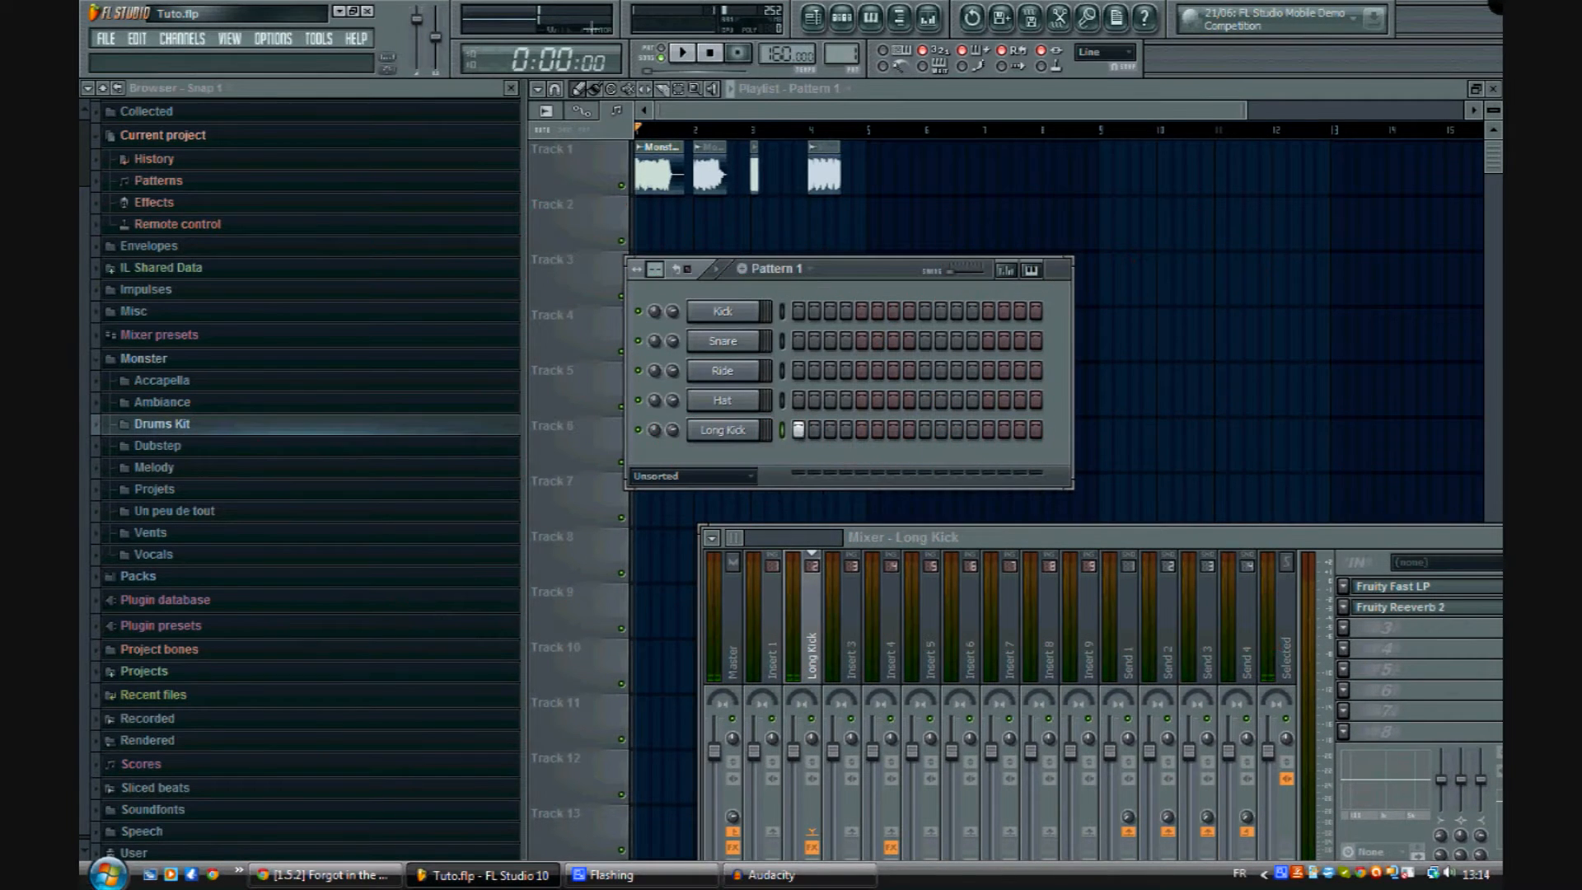
drag(775, 224, 631, 232)
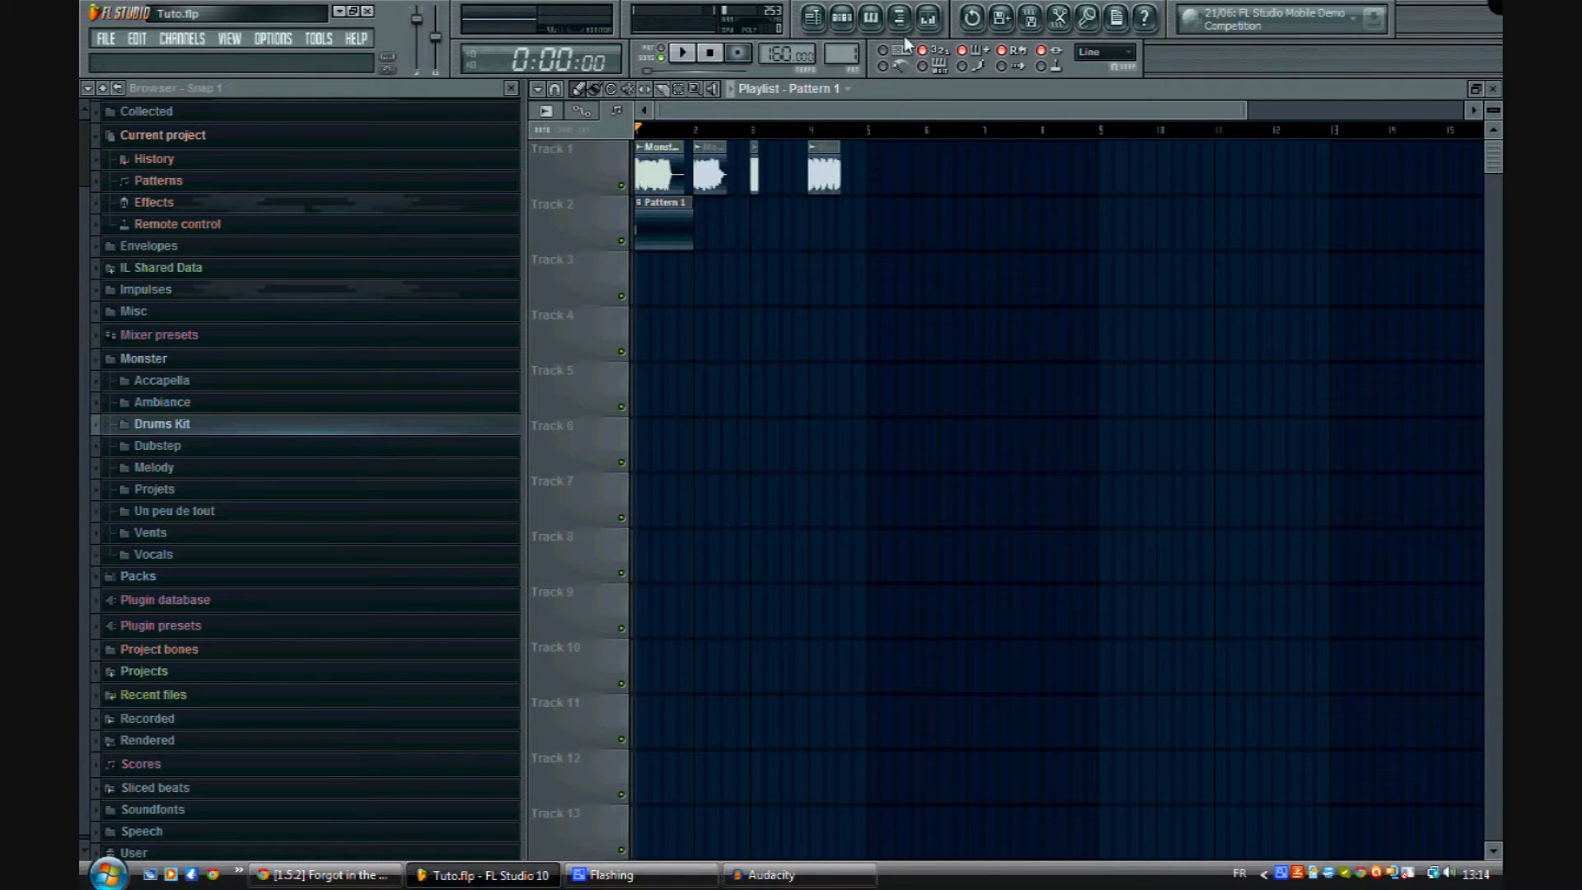
Step: Play the playlist from the start to hear the Long Kick pattern together with the Monster Bass clips
click(928, 17)
click(928, 17)
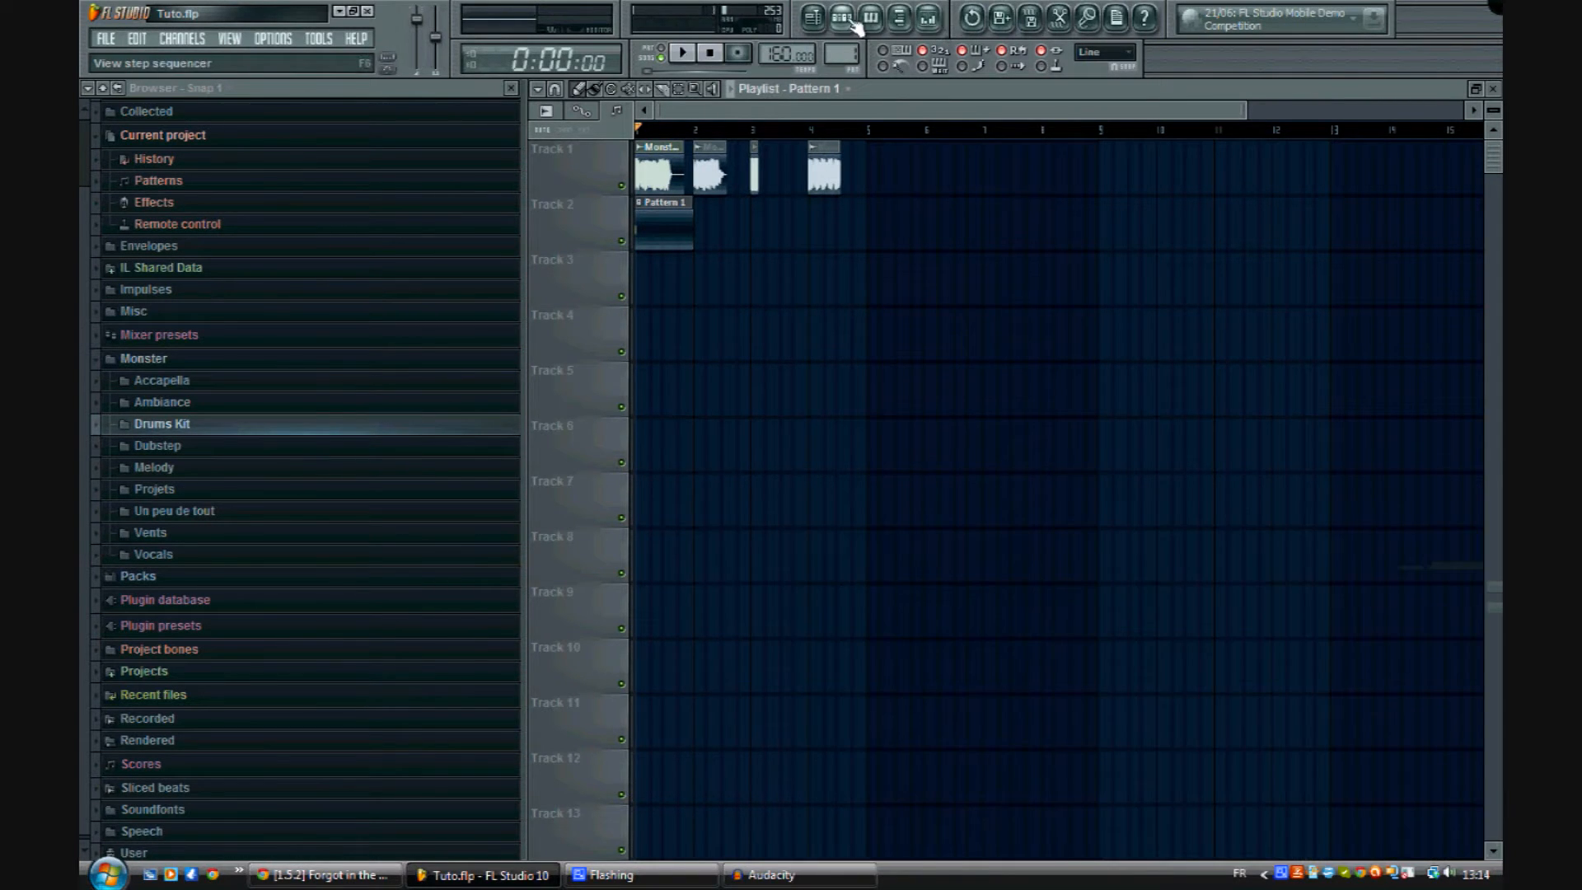
click(843, 17)
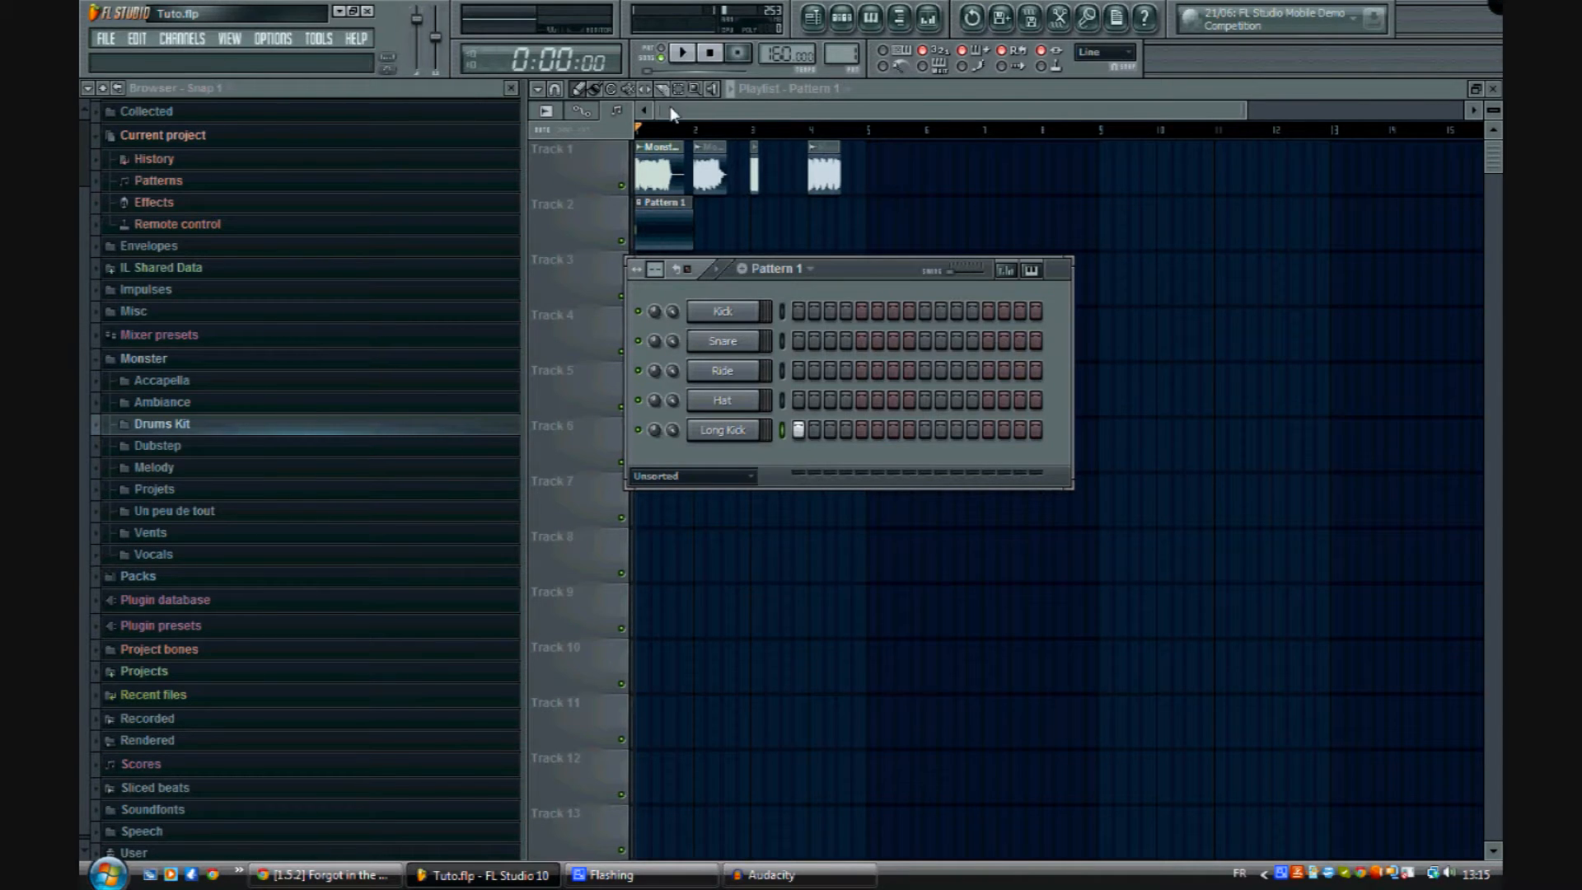
key(F6)
key(space)
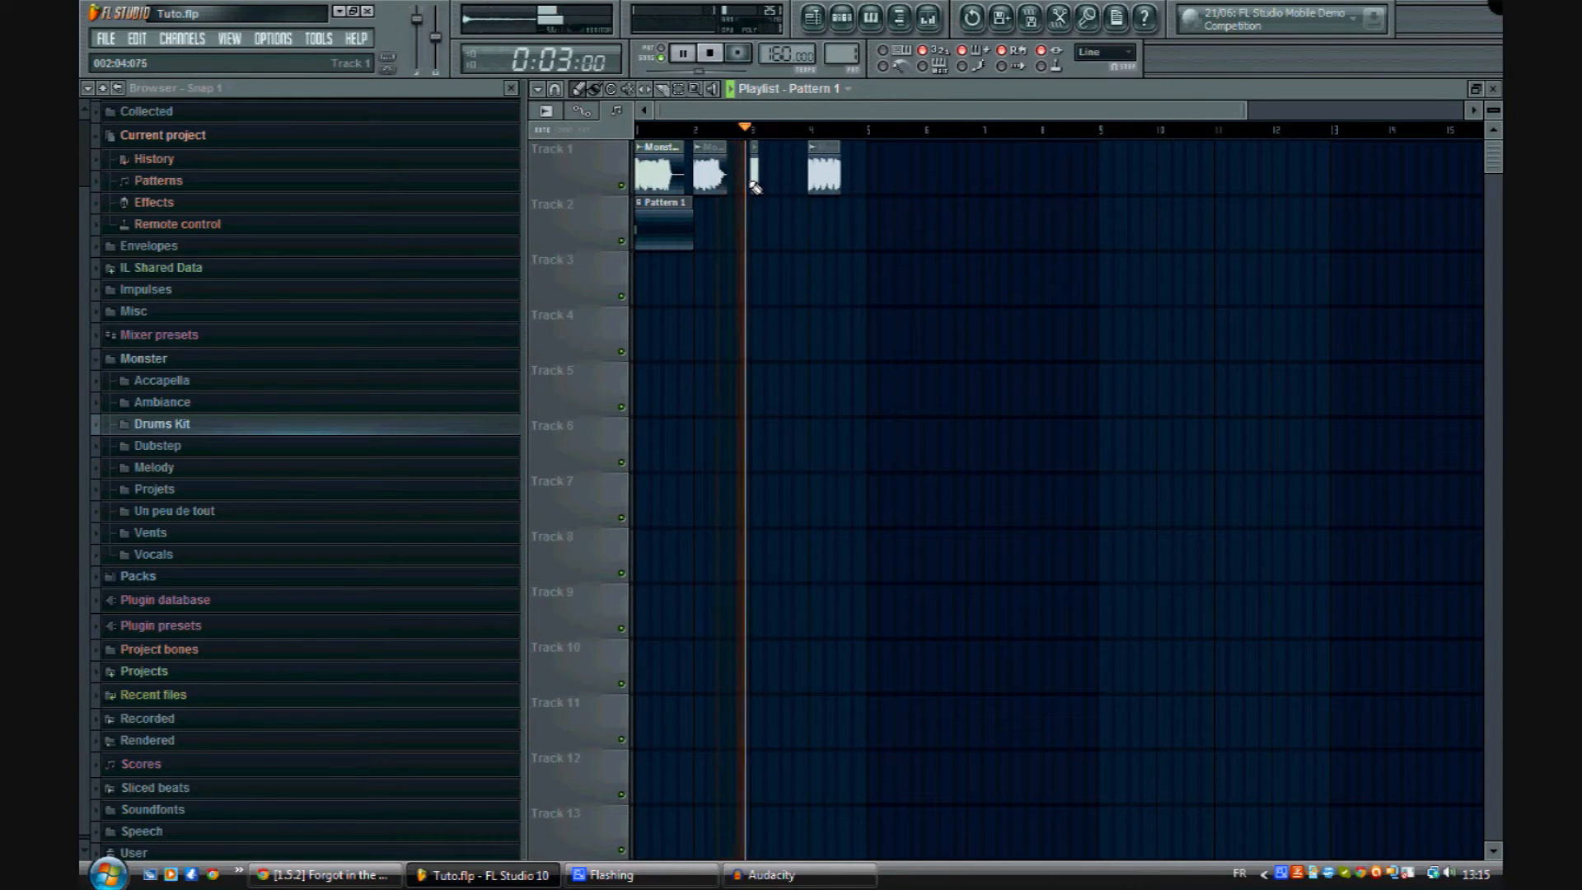
key(space)
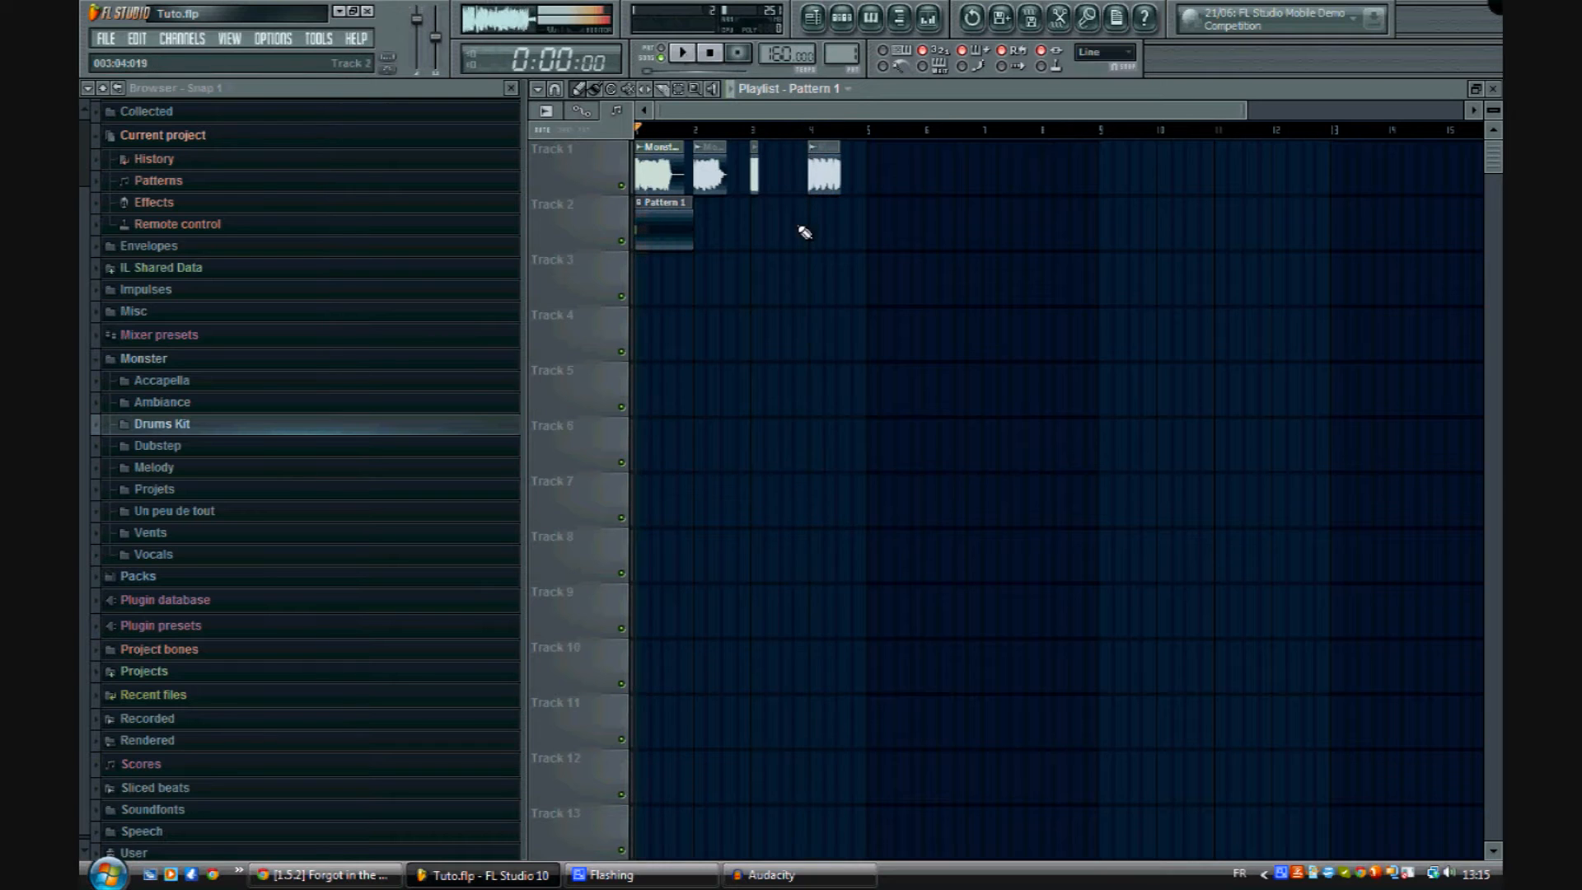
Step: Review the sample settings of the Kick, Snare, Ride and Hat channels, ending on the Kick
click(845, 26)
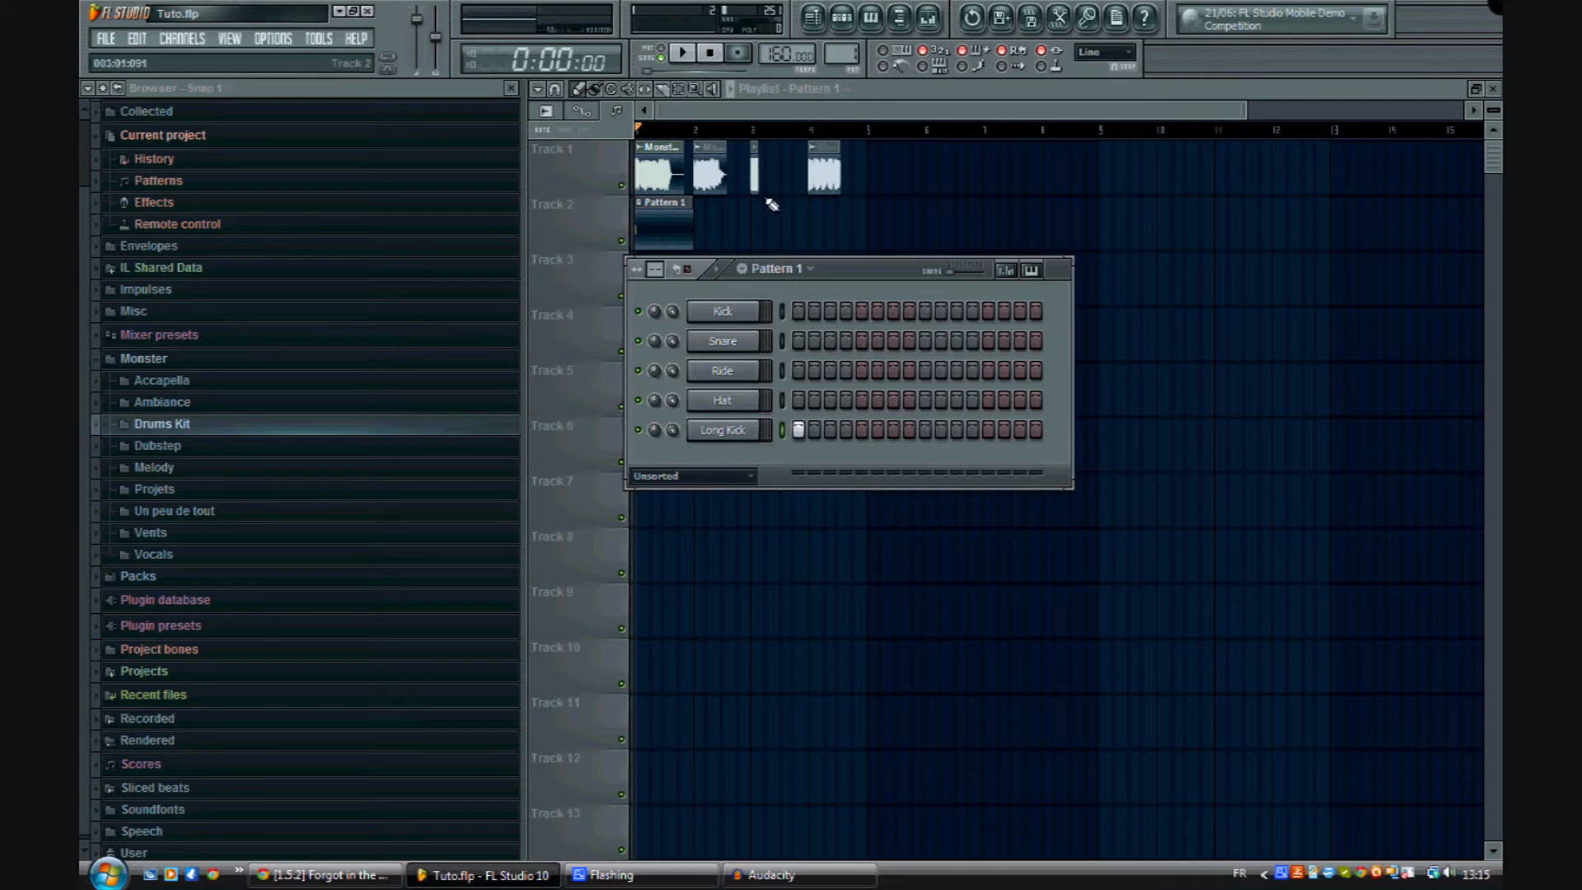
click(730, 312)
click(743, 346)
click(743, 372)
click(741, 402)
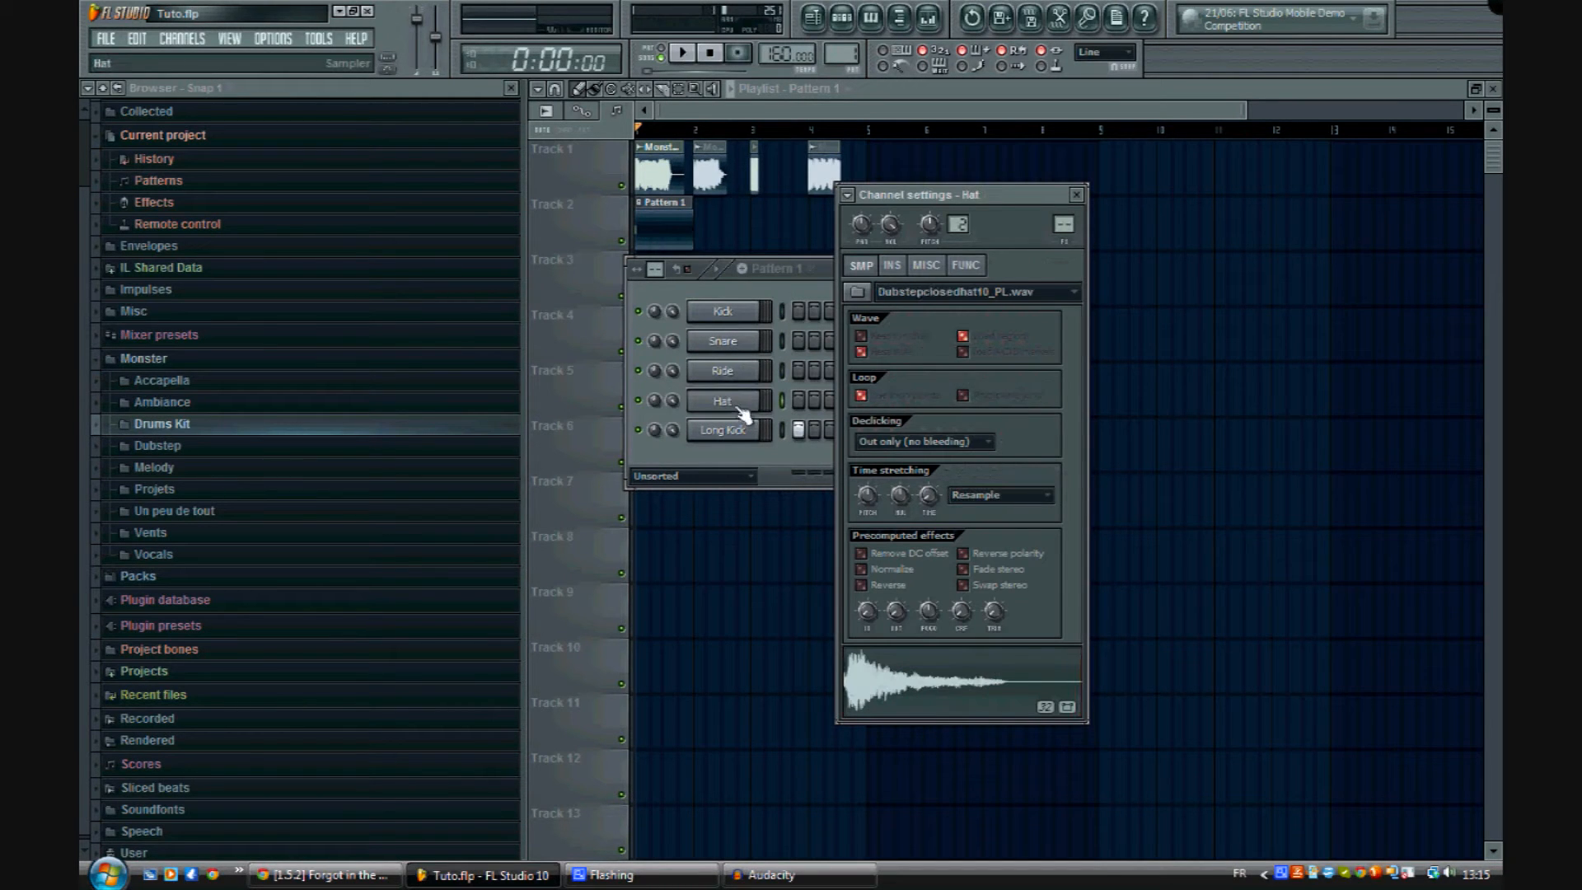
click(761, 312)
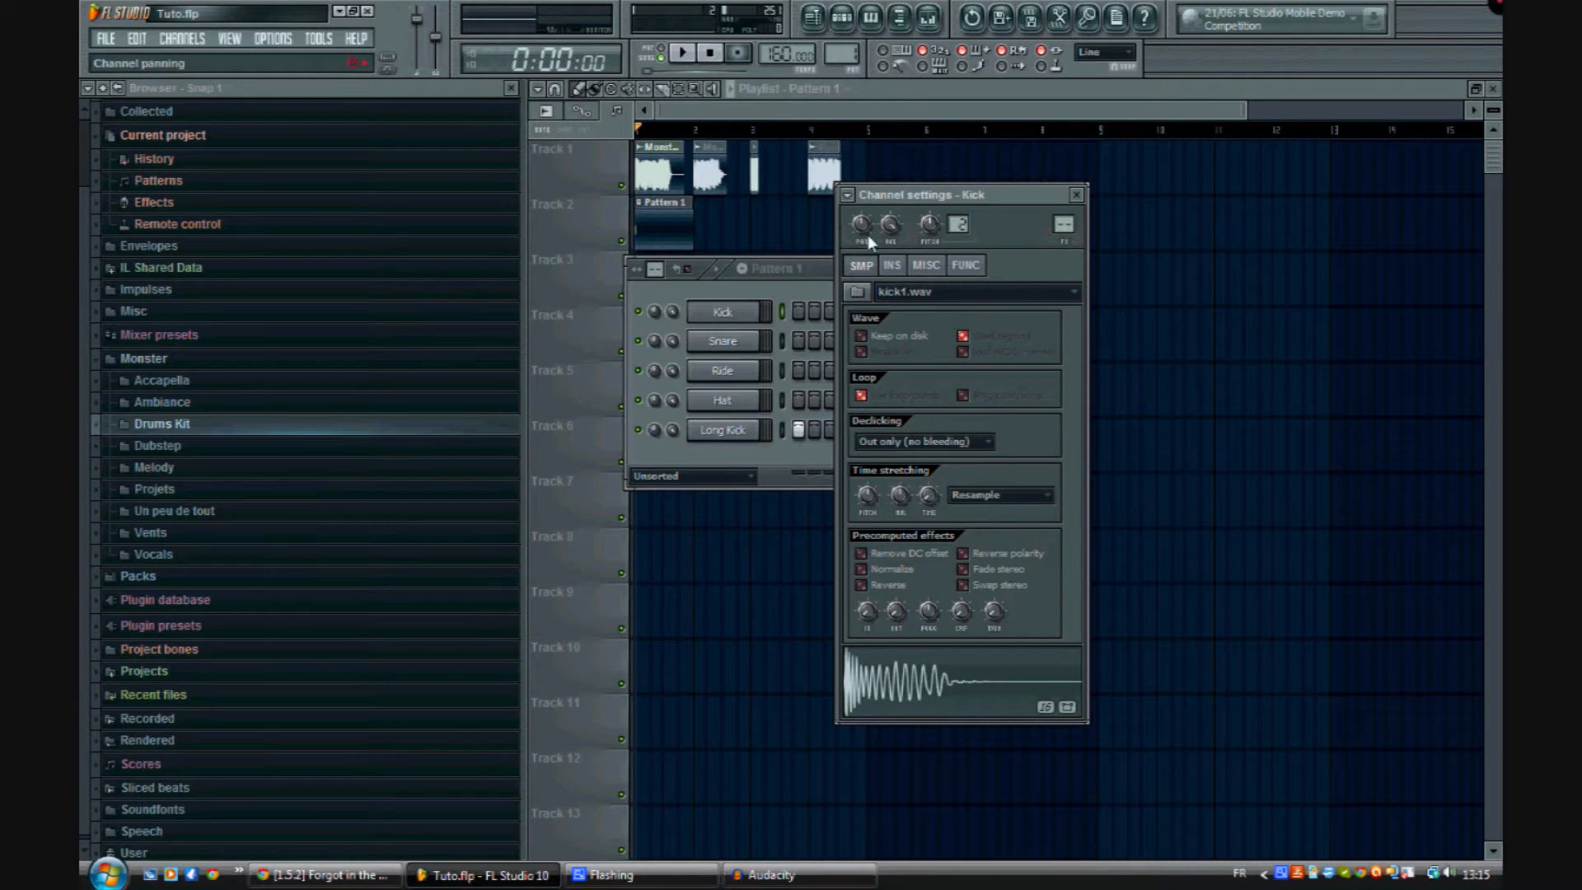
Step: Switch to the empty Pattern 2 and check the channel and pattern options
key(KP_Add)
click(849, 195)
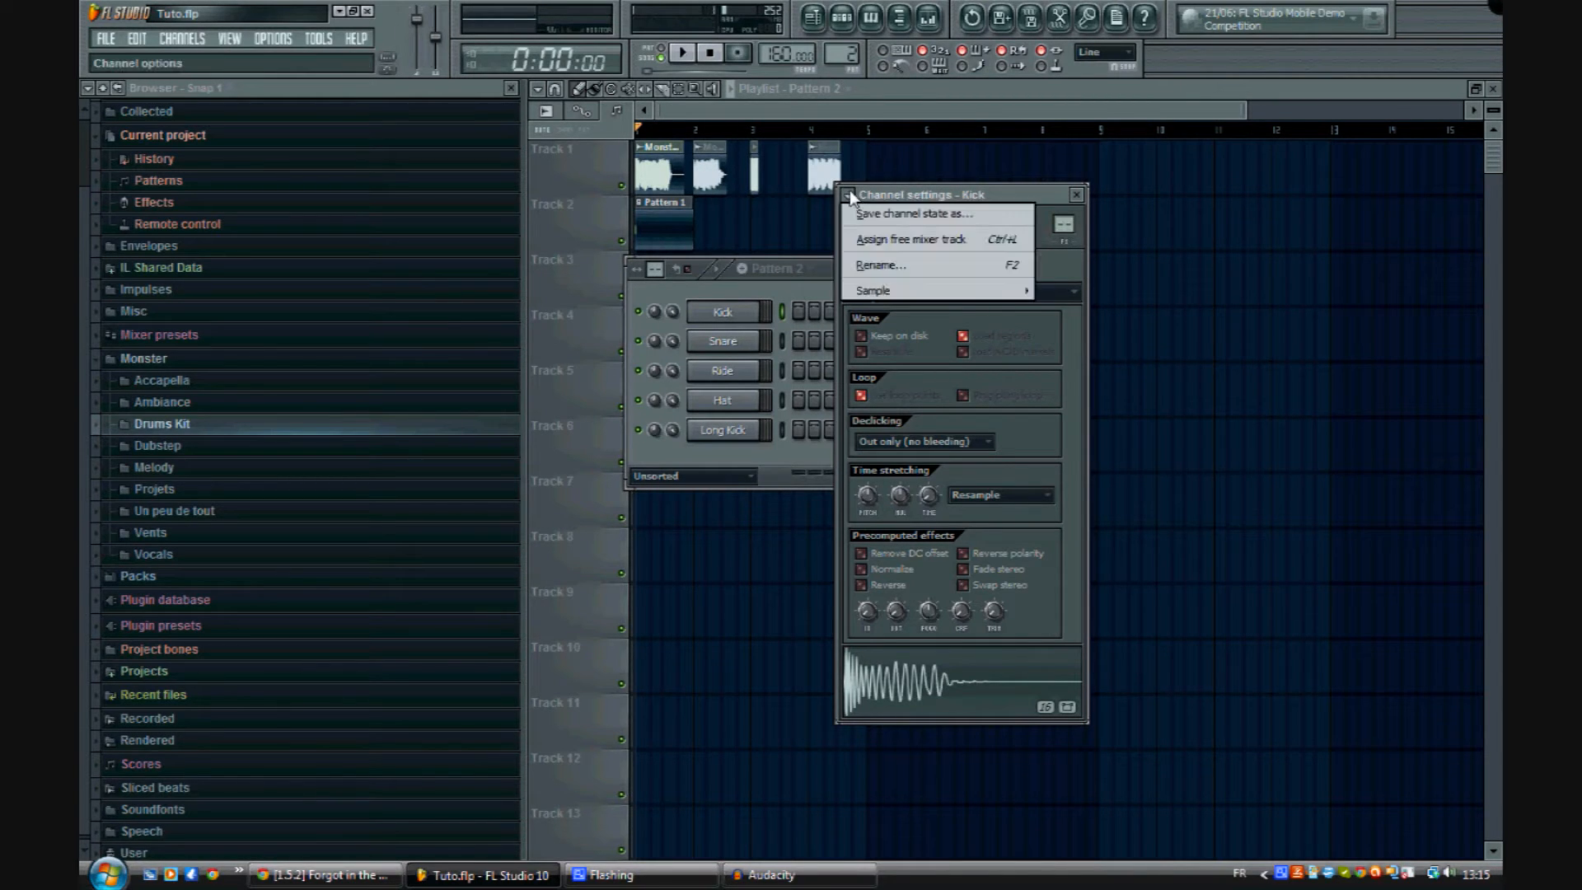
click(815, 272)
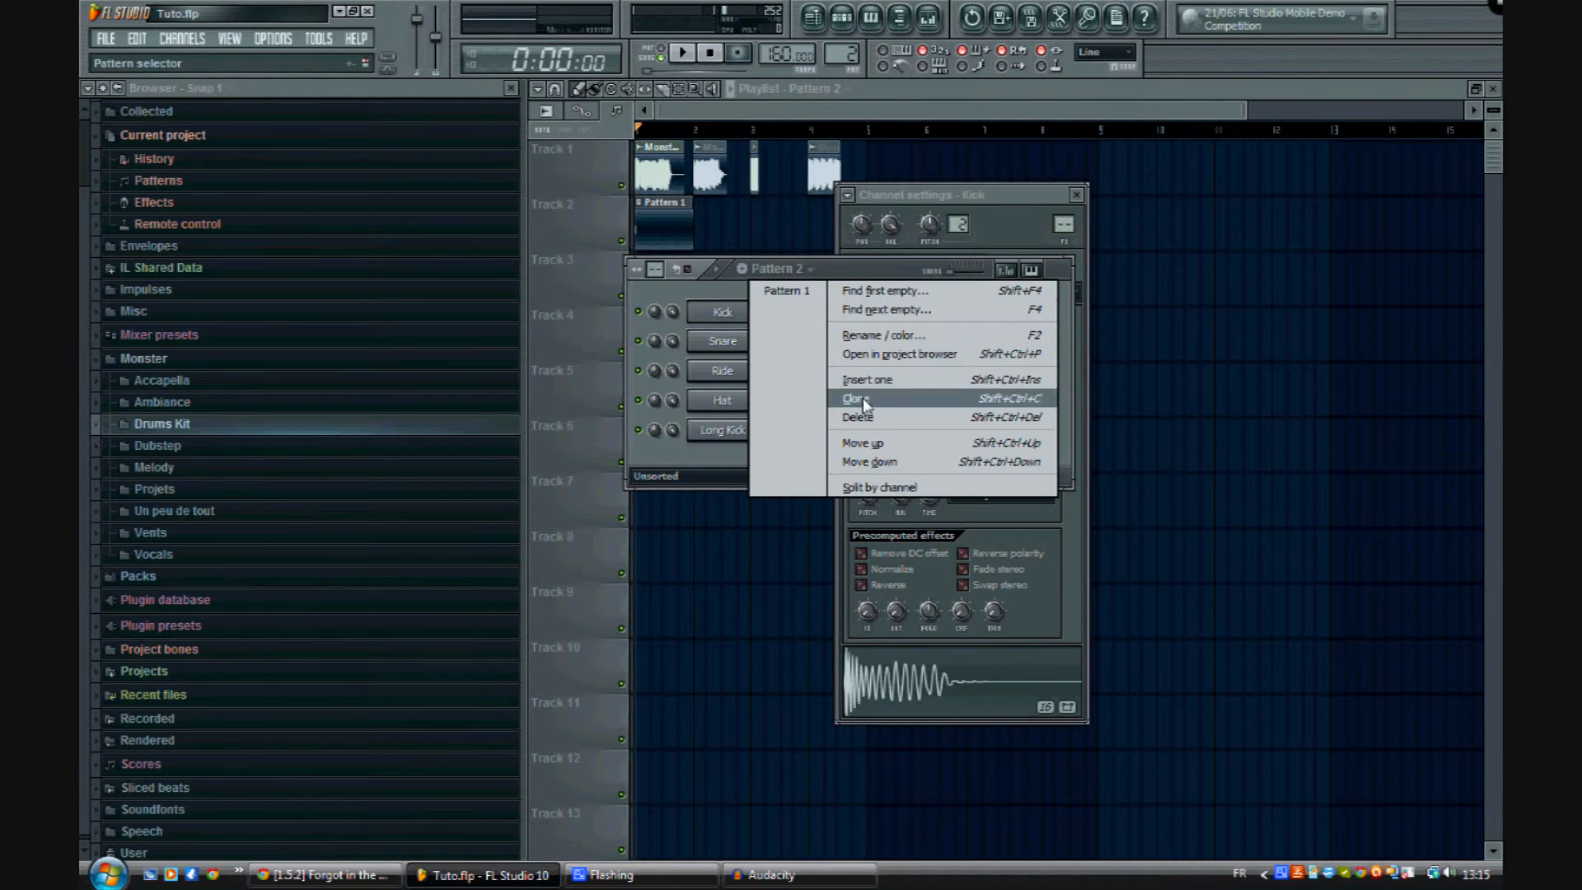
click(813, 273)
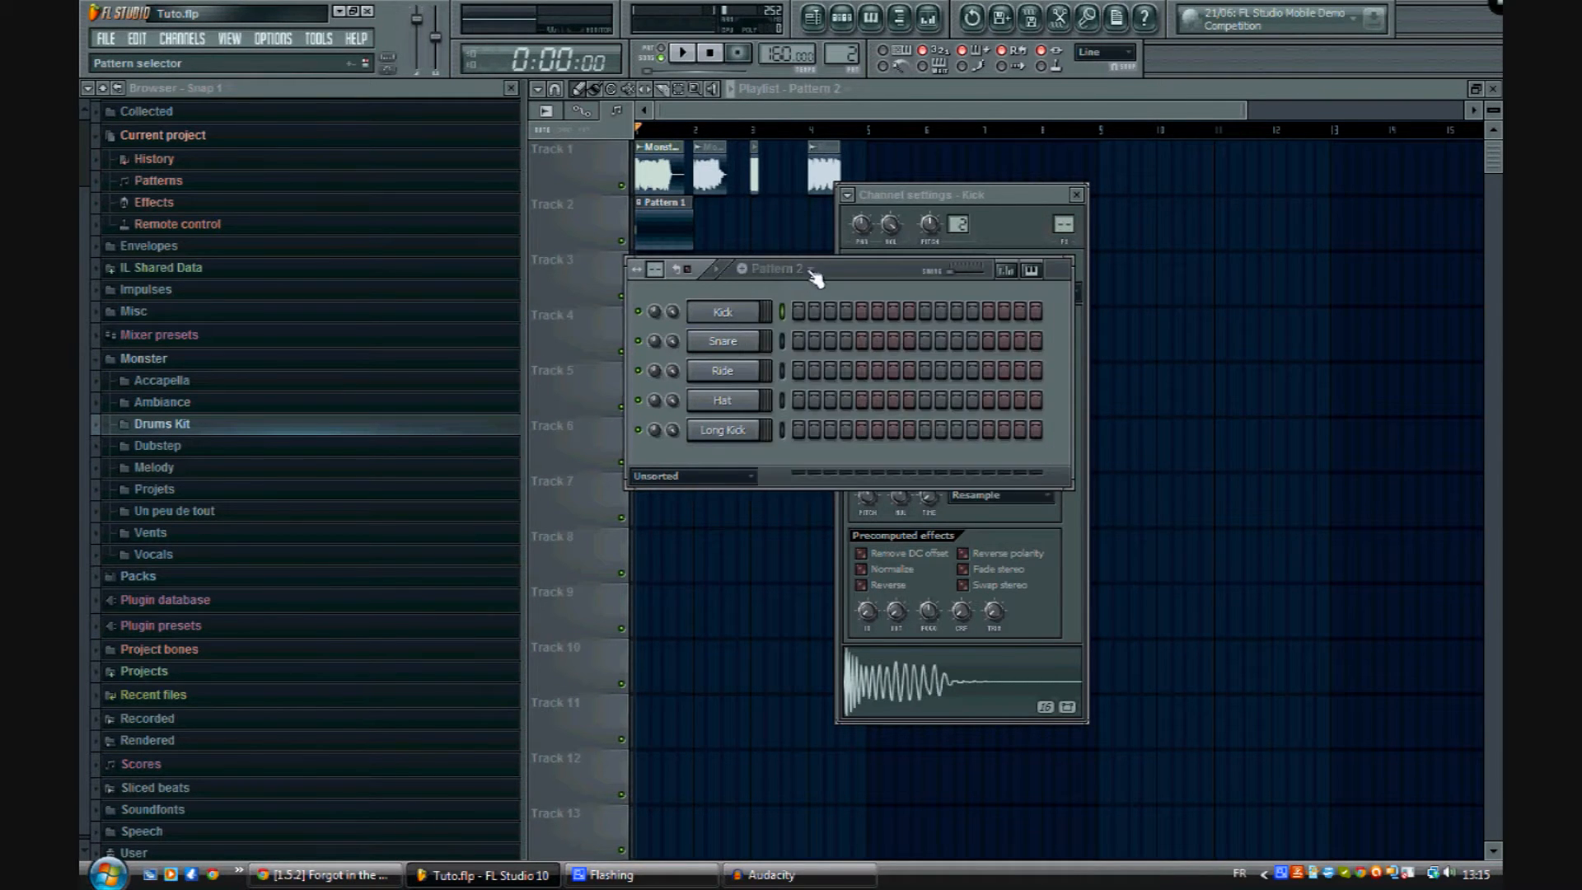
Step: Open the Kick channel's settings and audition its sample
click(744, 271)
click(887, 248)
click(1012, 218)
click(732, 306)
click(735, 311)
click(949, 693)
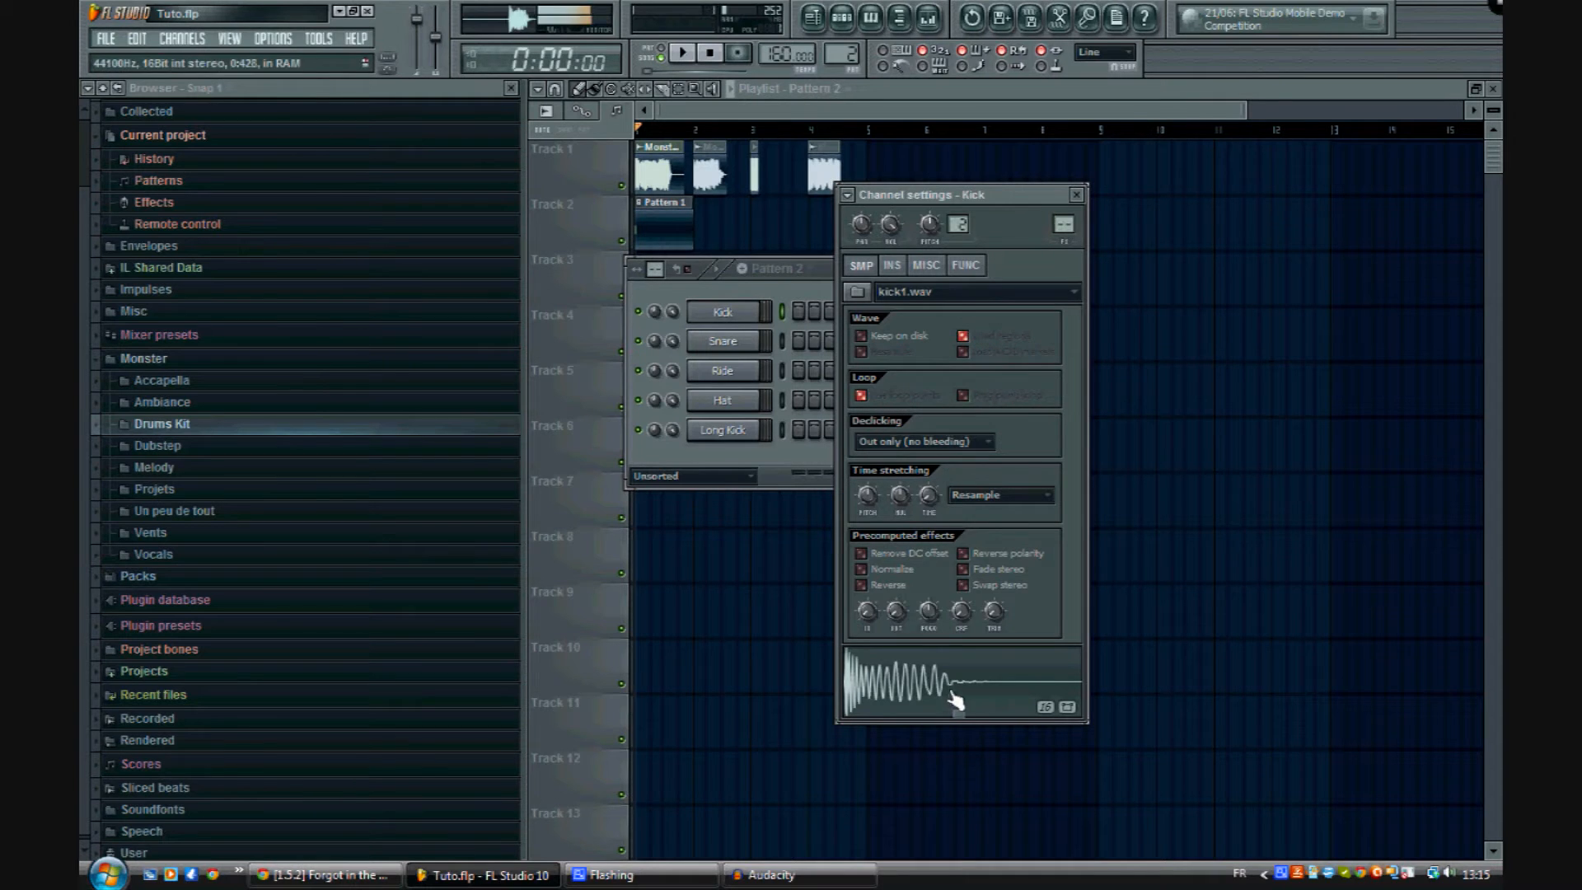
Step: Route the Kick channel to a free mixer track and load Fruity Parametric EQ 2 in its first effect slot
click(878, 198)
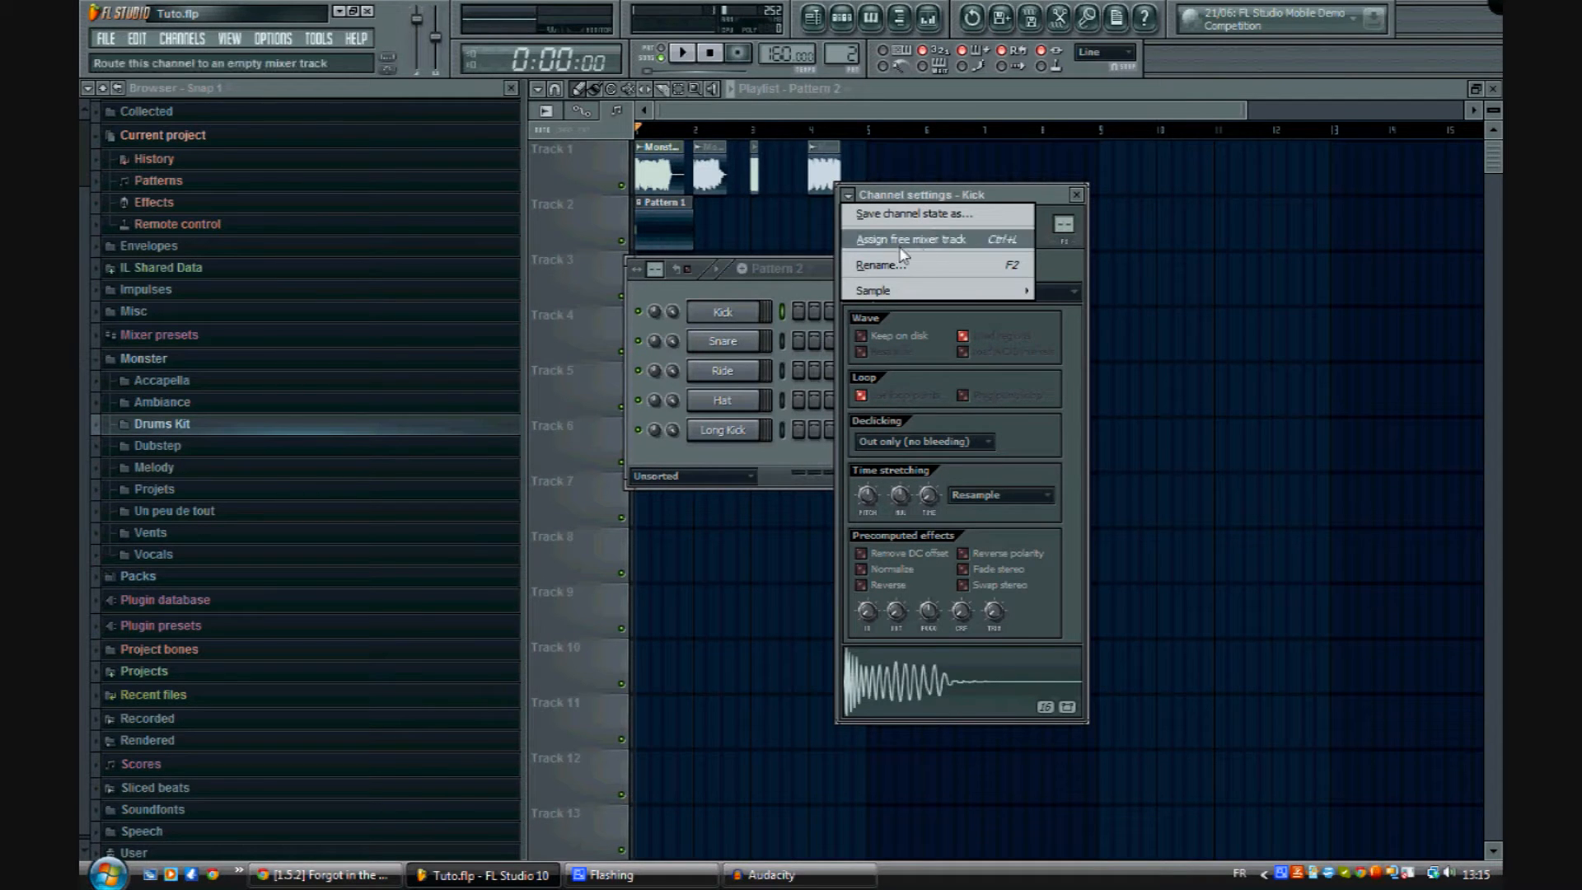
click(954, 240)
drag(1036, 527, 913, 273)
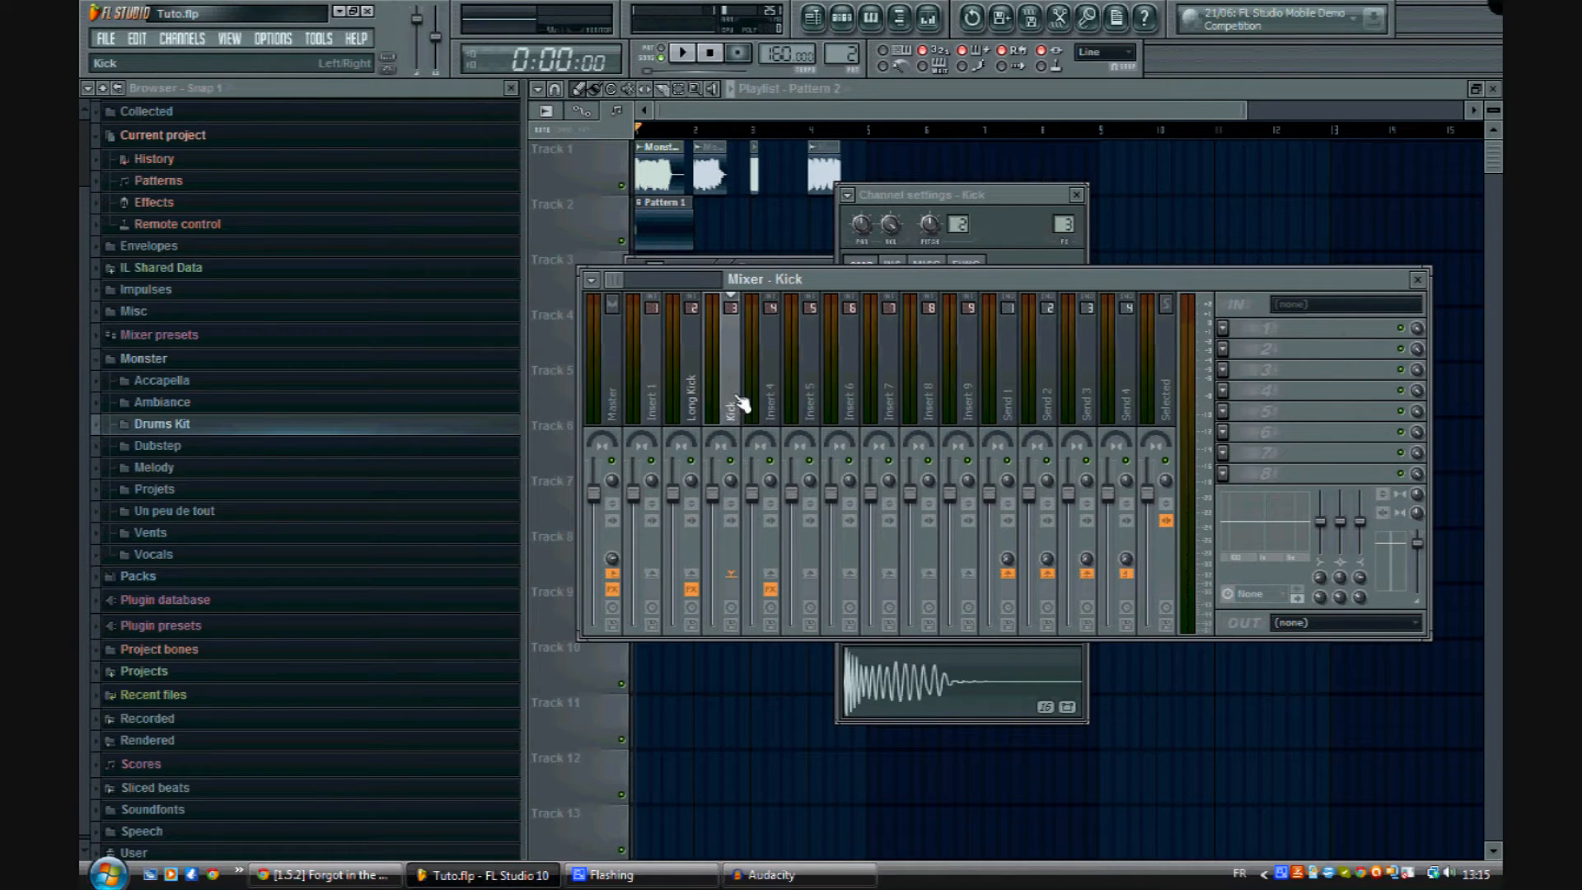
click(1225, 329)
click(1475, 45)
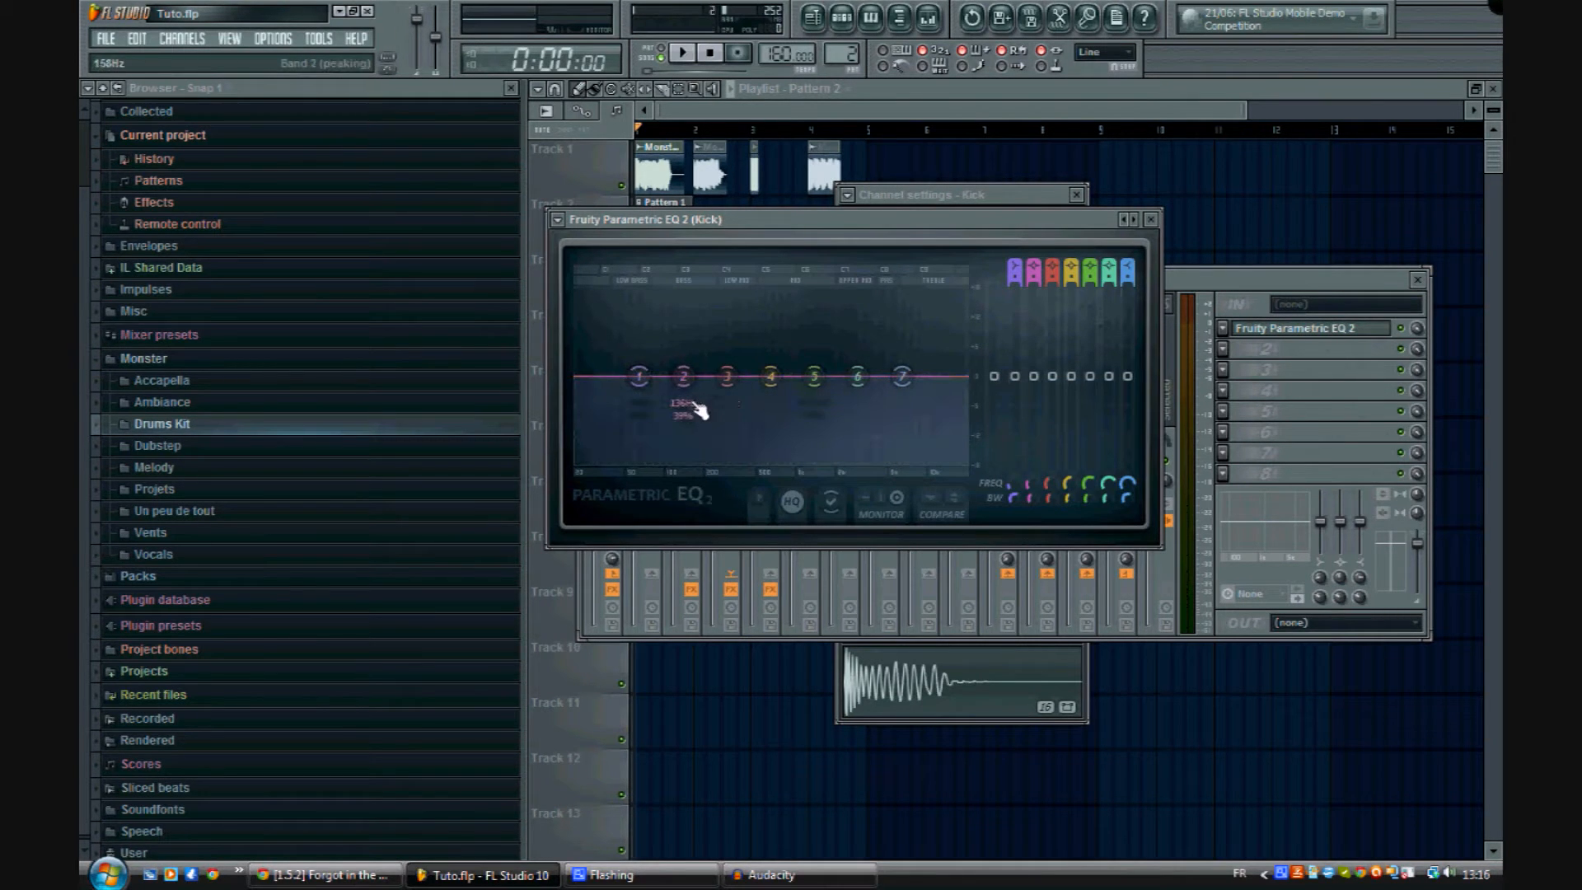
Step: Try boosting the low-shelf band 1 and high-shelf band 7 of the Kick EQ, resetting each band
drag(641, 378, 649, 308)
right_click(649, 308)
click(670, 334)
drag(902, 376, 864, 295)
right_click(864, 295)
click(889, 325)
Step: Boost EQ band 2 near 117 Hz and slightly raise high-shelf band 7 near 8063 Hz, and audition the Kick
drag(691, 393, 677, 303)
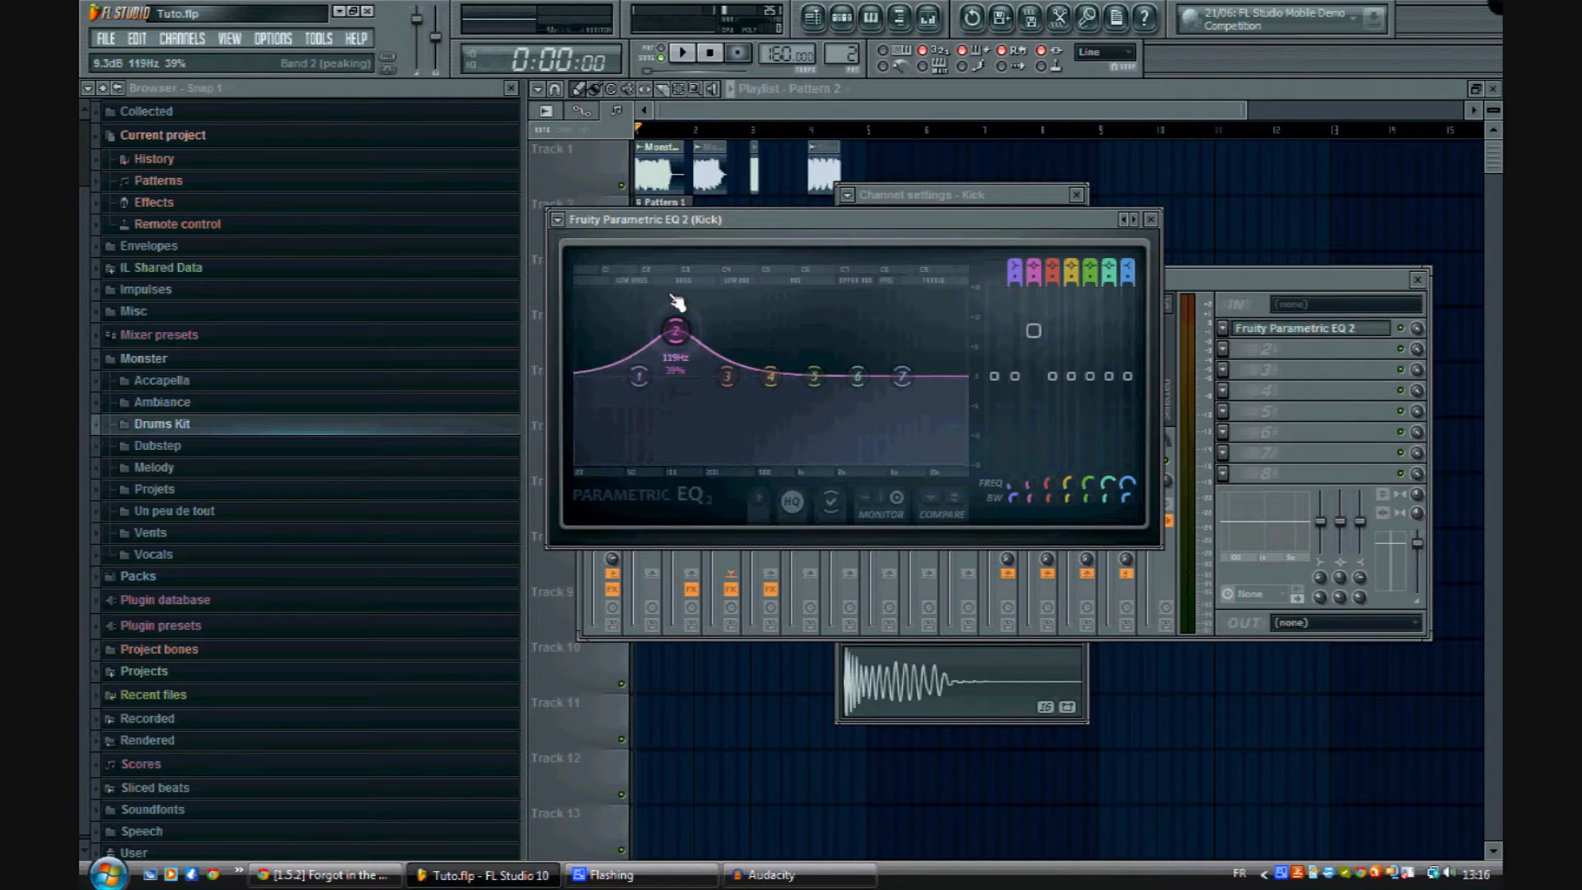
drag(676, 316, 678, 309)
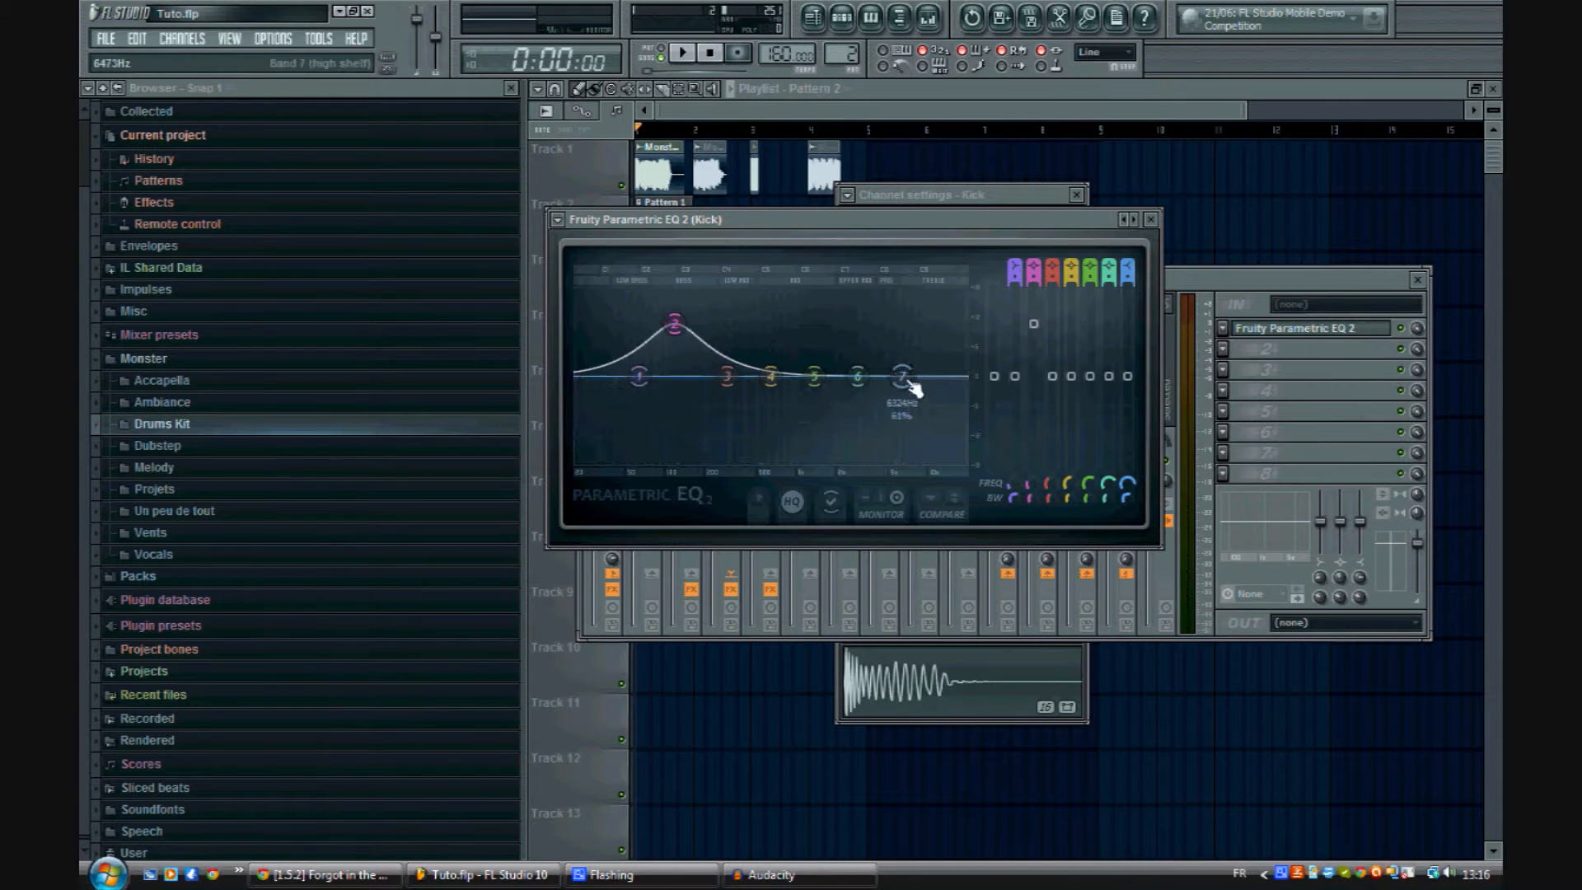
drag(904, 377, 915, 358)
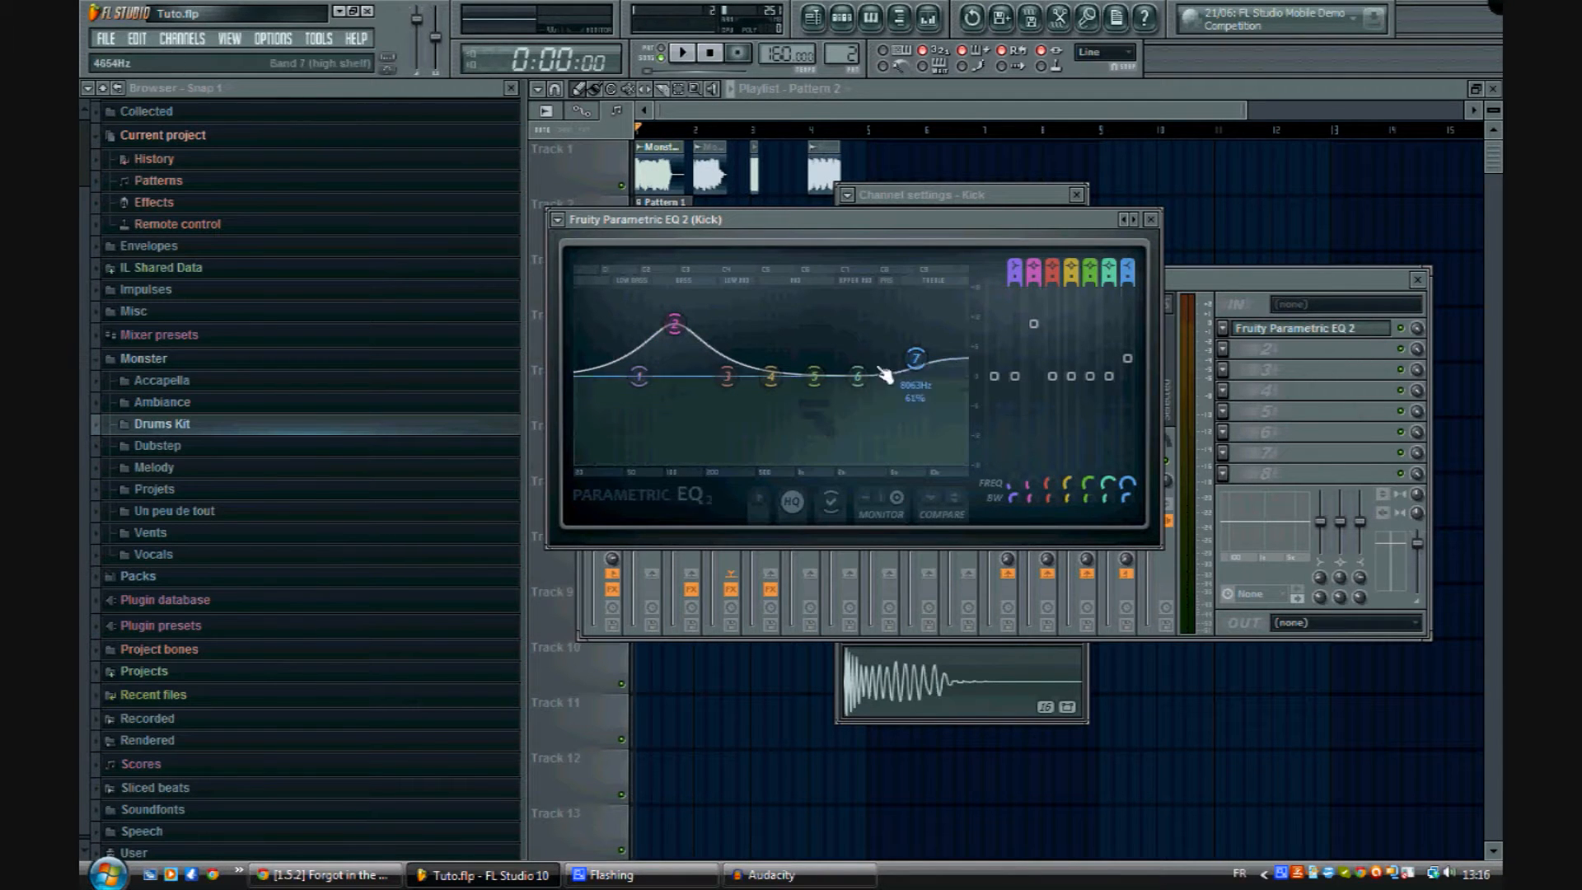
click(941, 680)
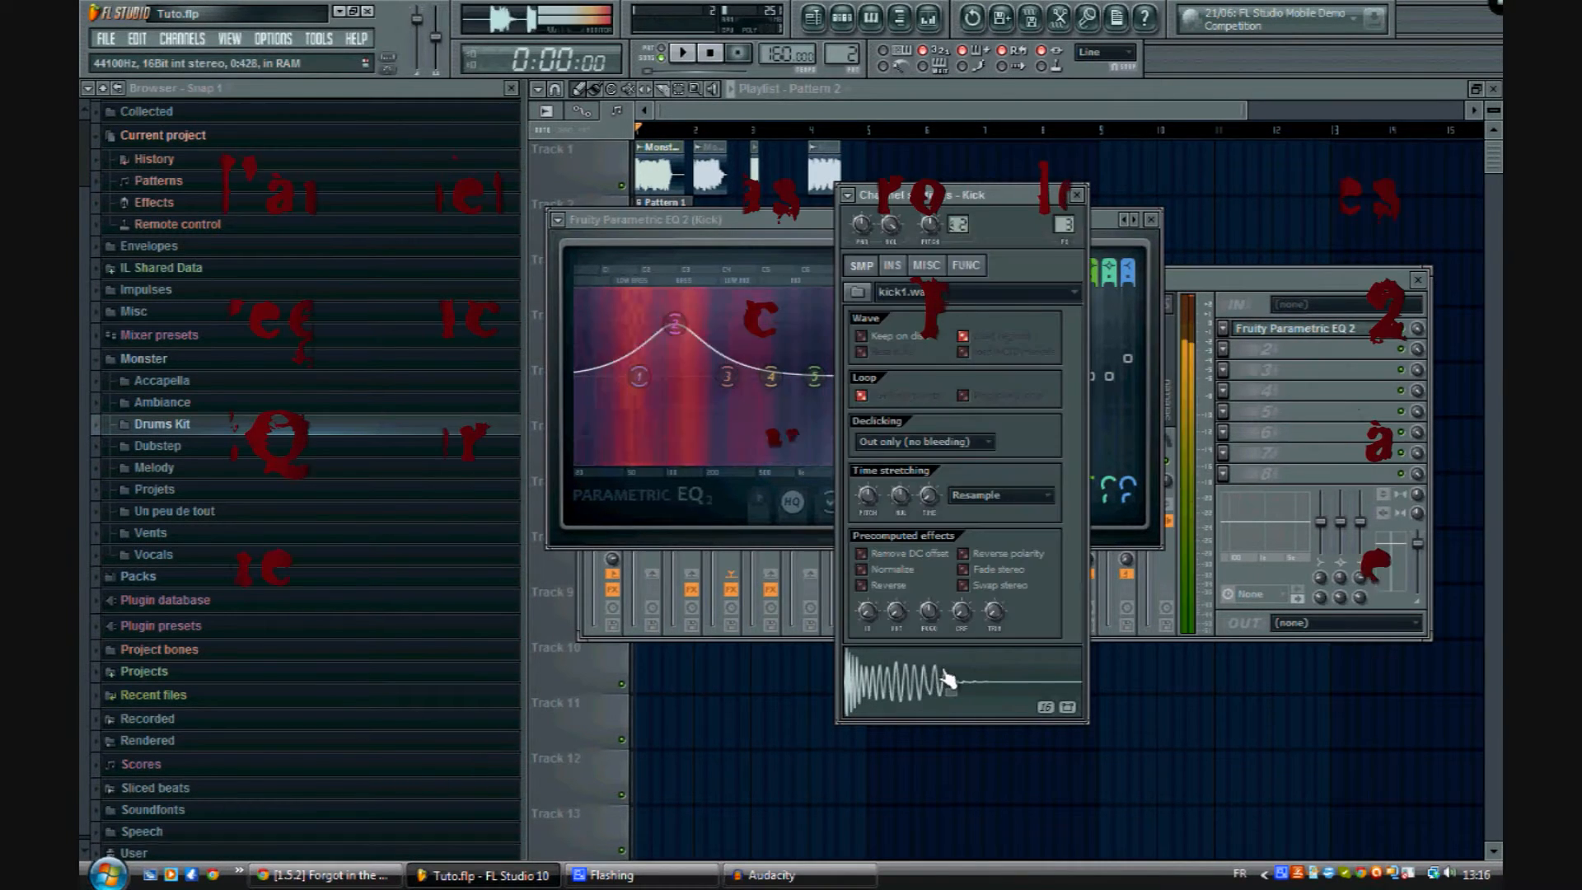
Step: Try a strong low-shelf boost near 64 Hz on the Kick EQ, reset band 1, and audition the Kick again
drag(639, 380, 631, 275)
click(954, 678)
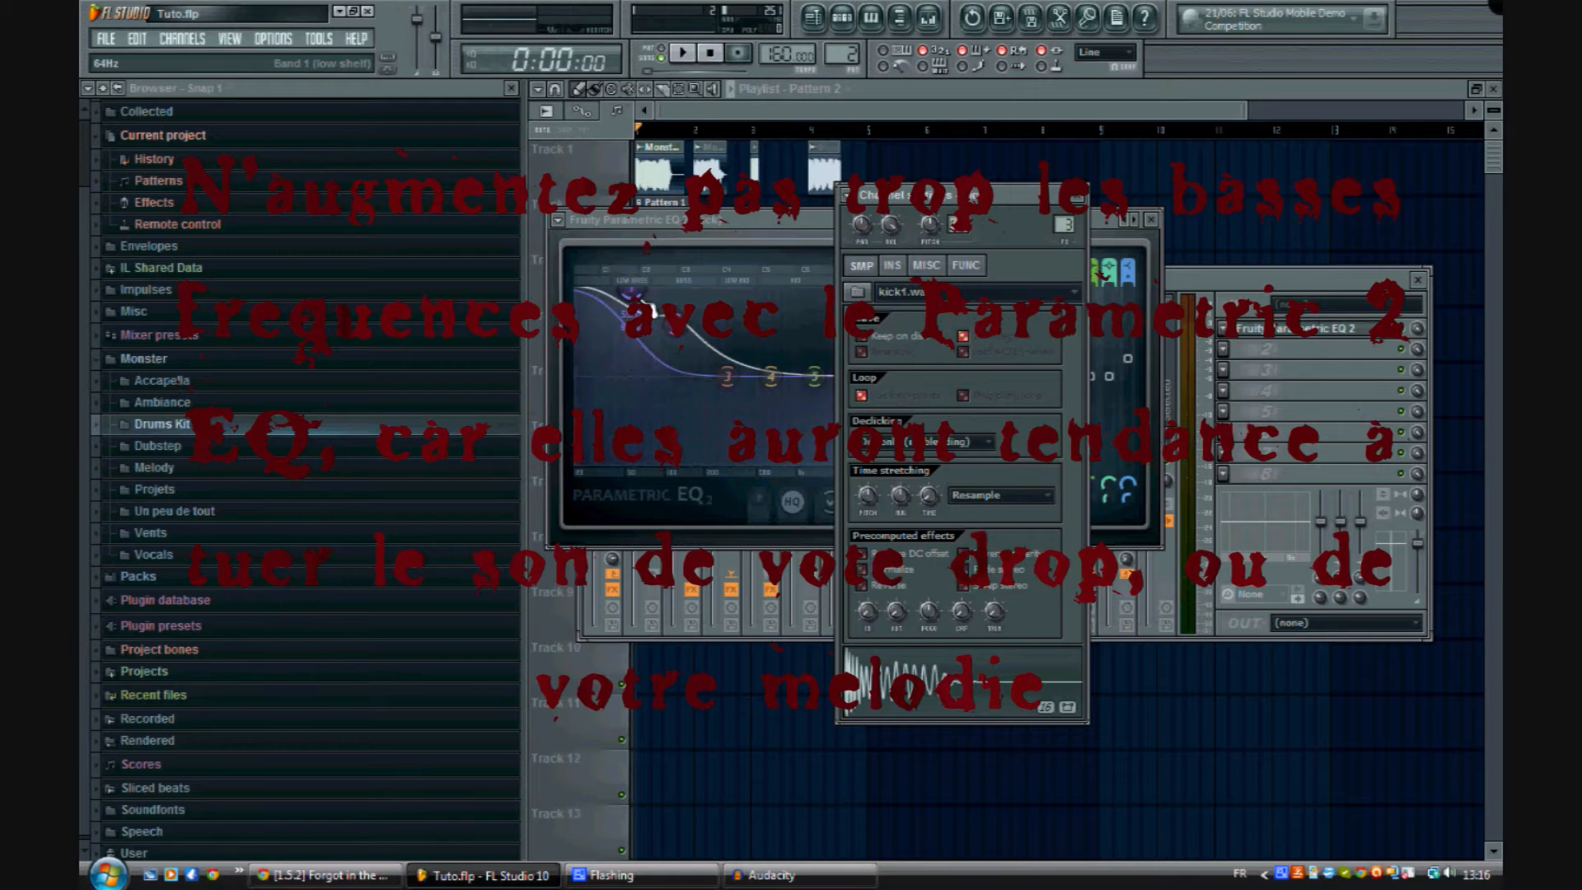
right_click(632, 294)
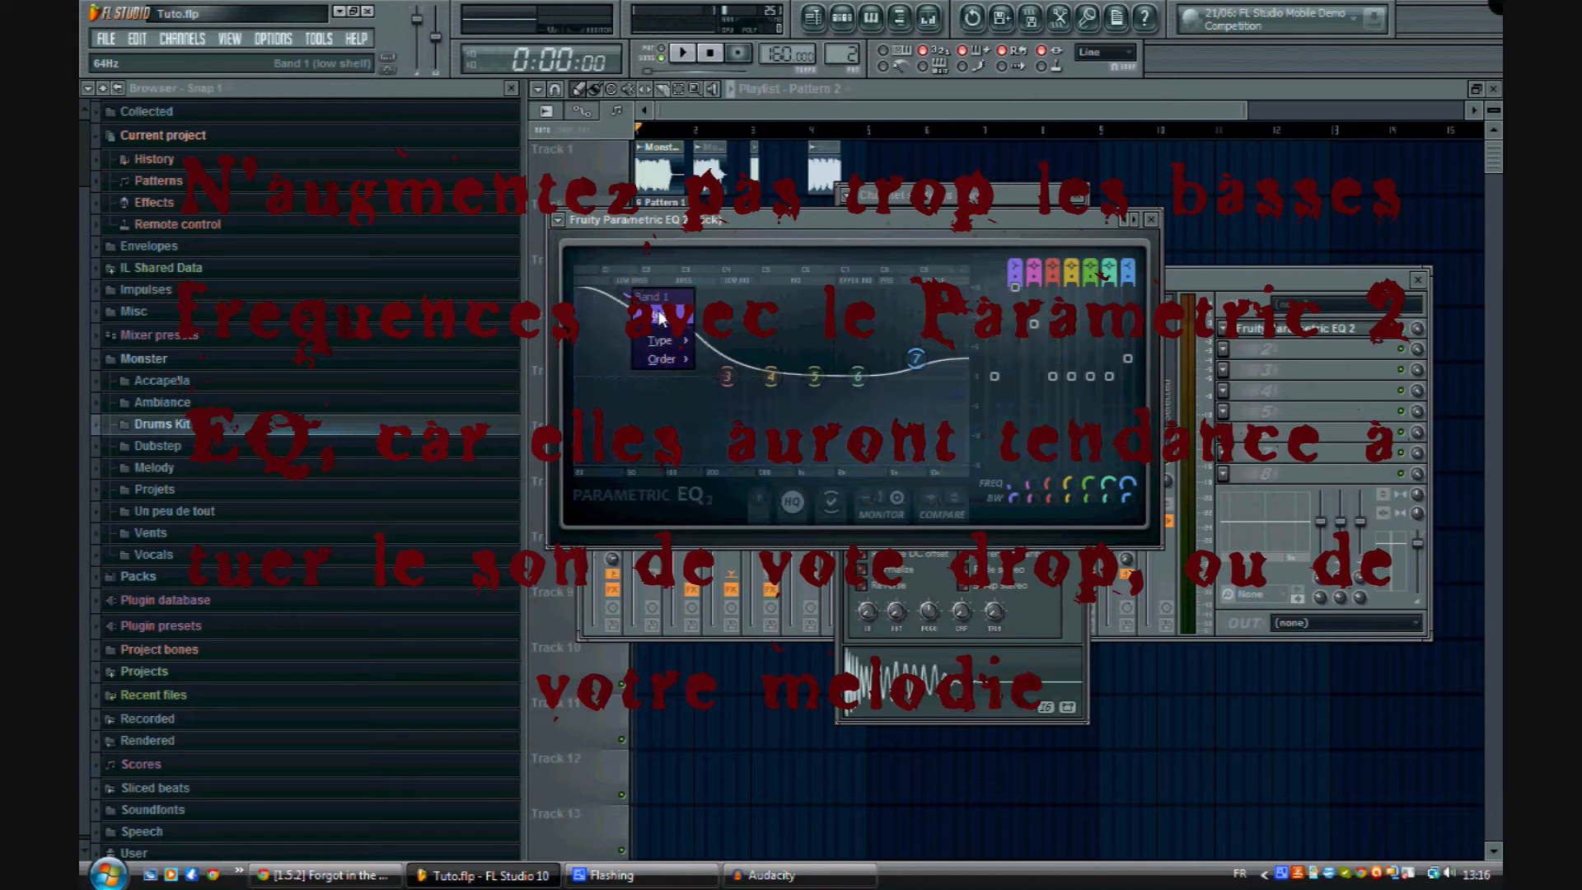
click(659, 317)
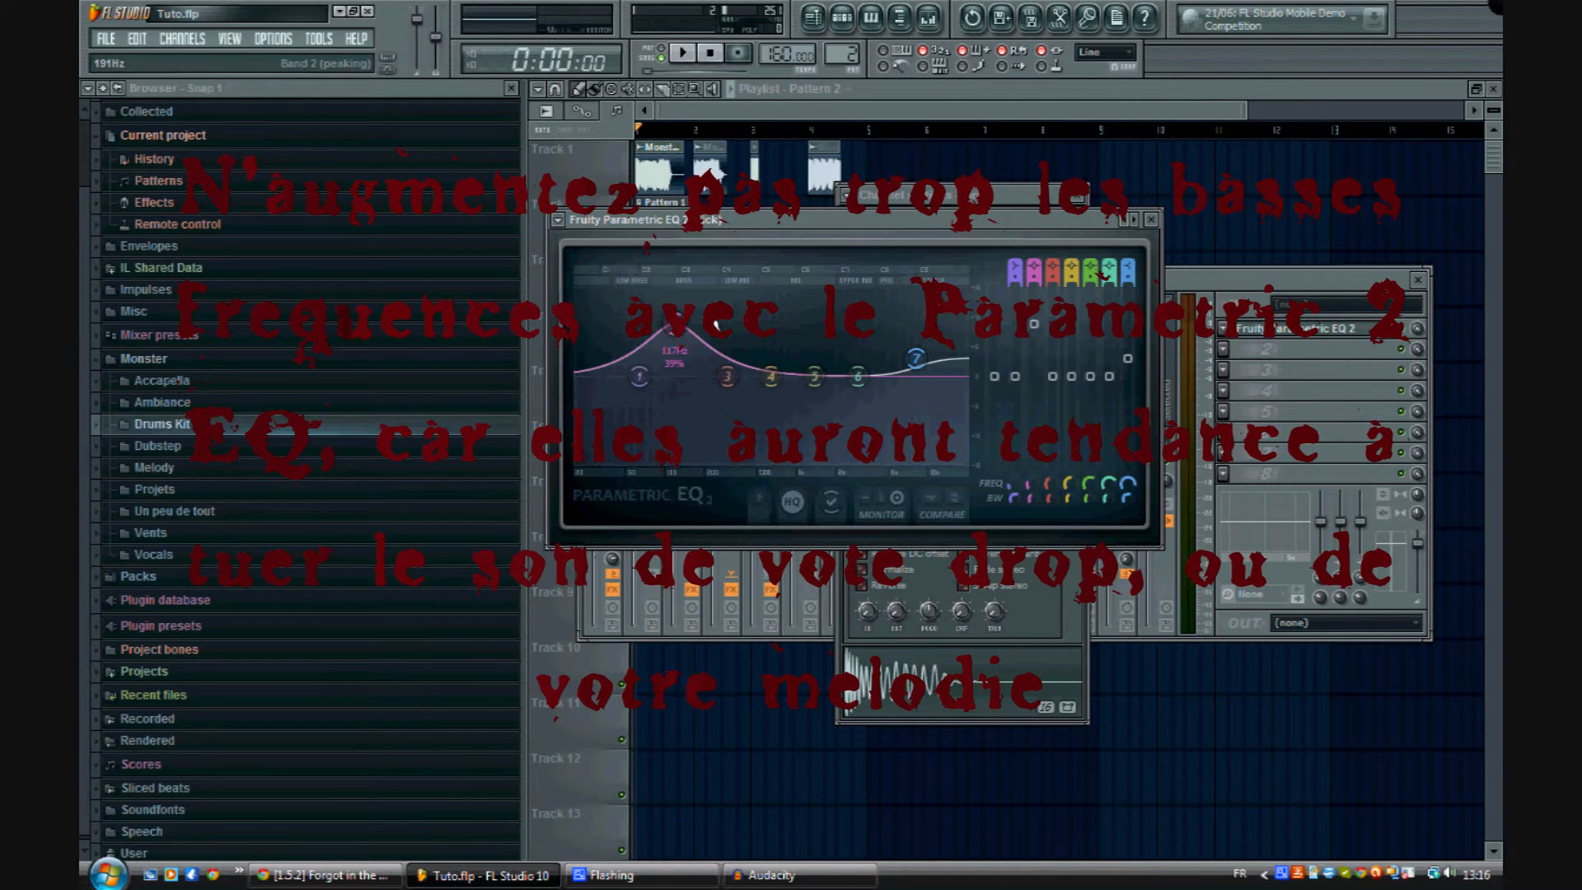
click(956, 682)
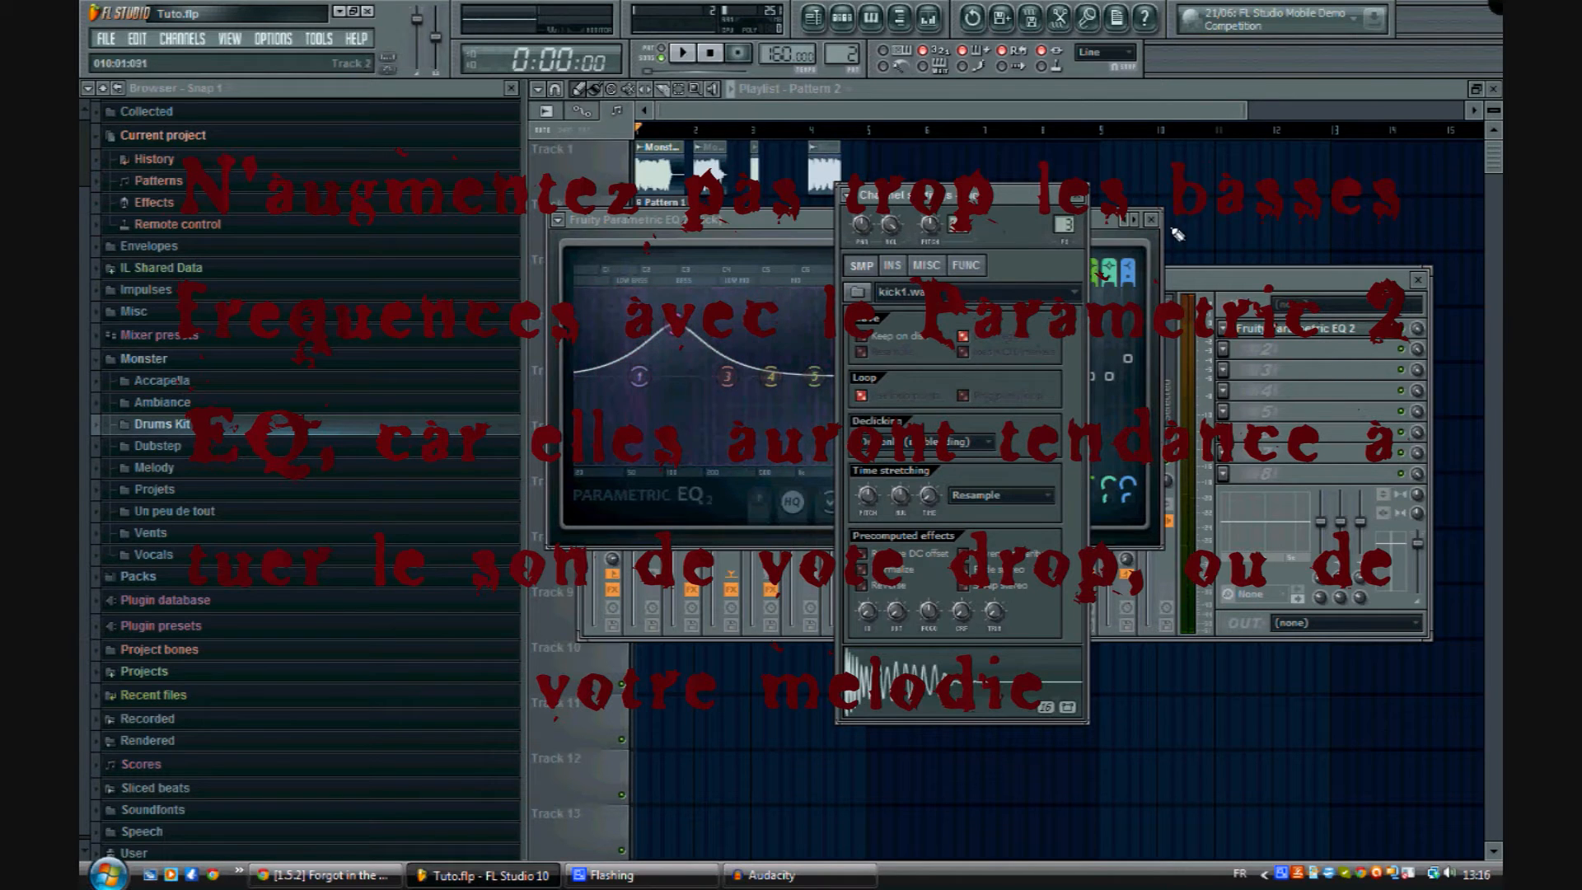
Step: Close the Kick's EQ and channel settings and place the next empty pattern, Pattern 2, at bar 1 of playlist Track 3
click(1082, 197)
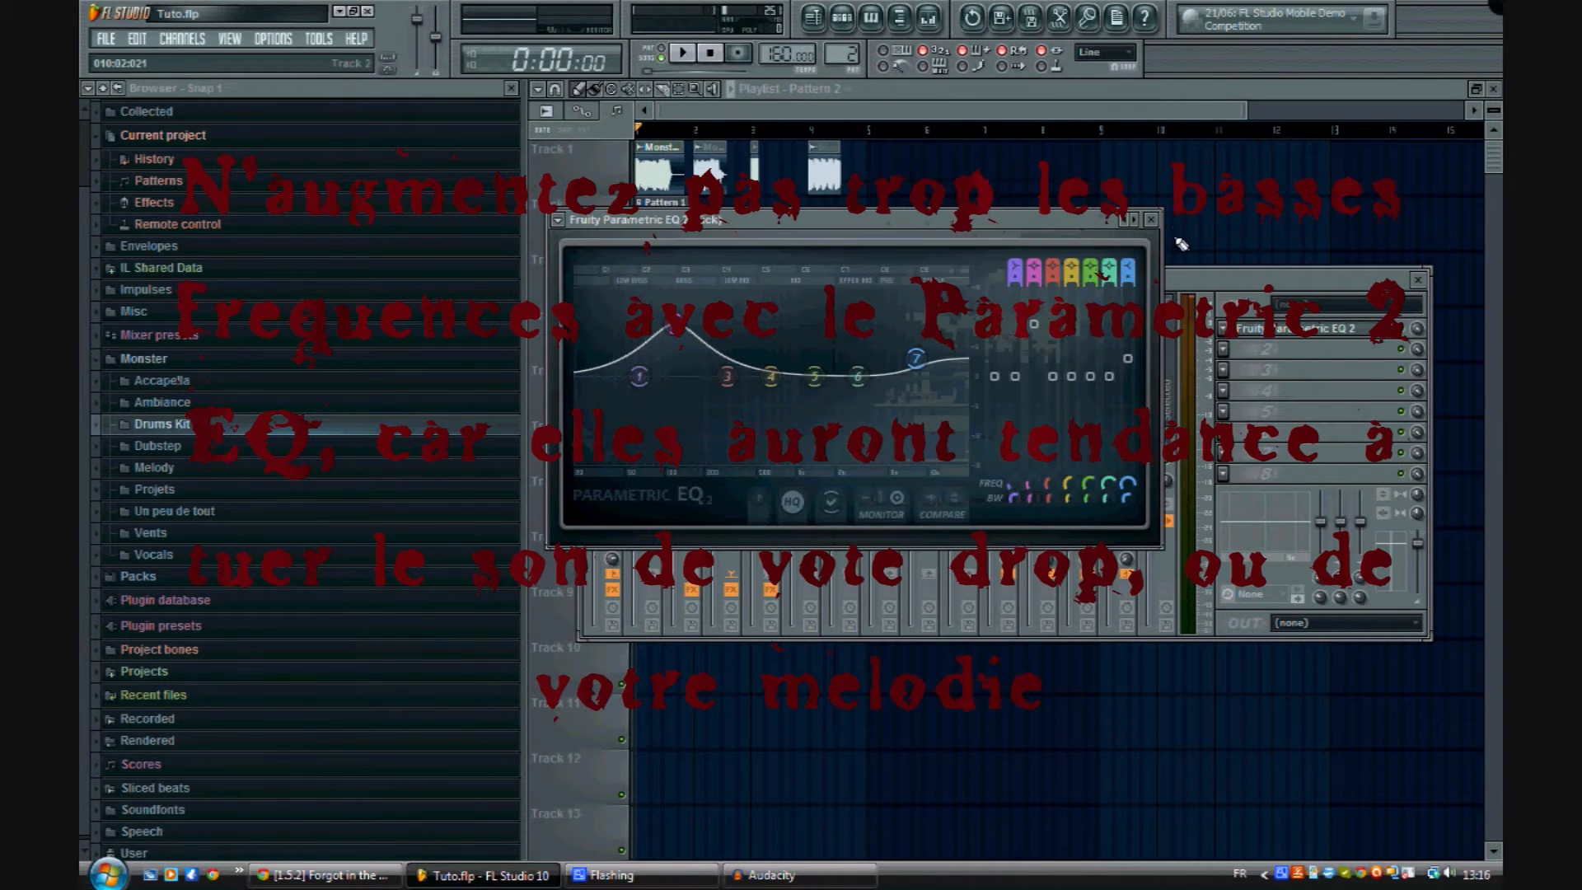
click(1151, 221)
click(987, 219)
double_click(668, 207)
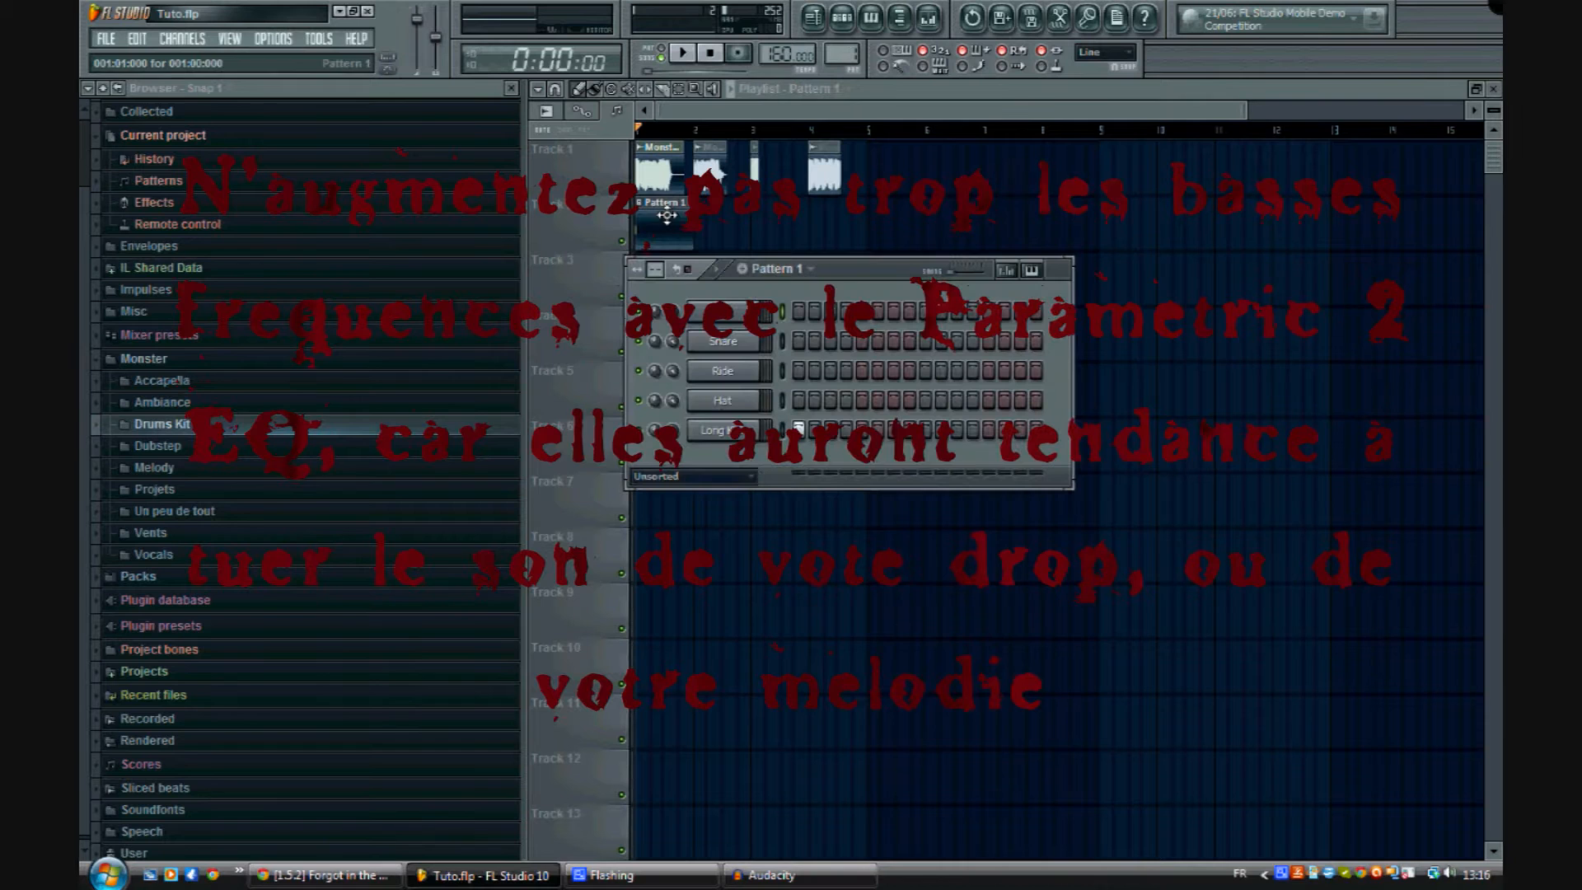
right_click(803, 223)
key(F4)
key(Return)
click(684, 299)
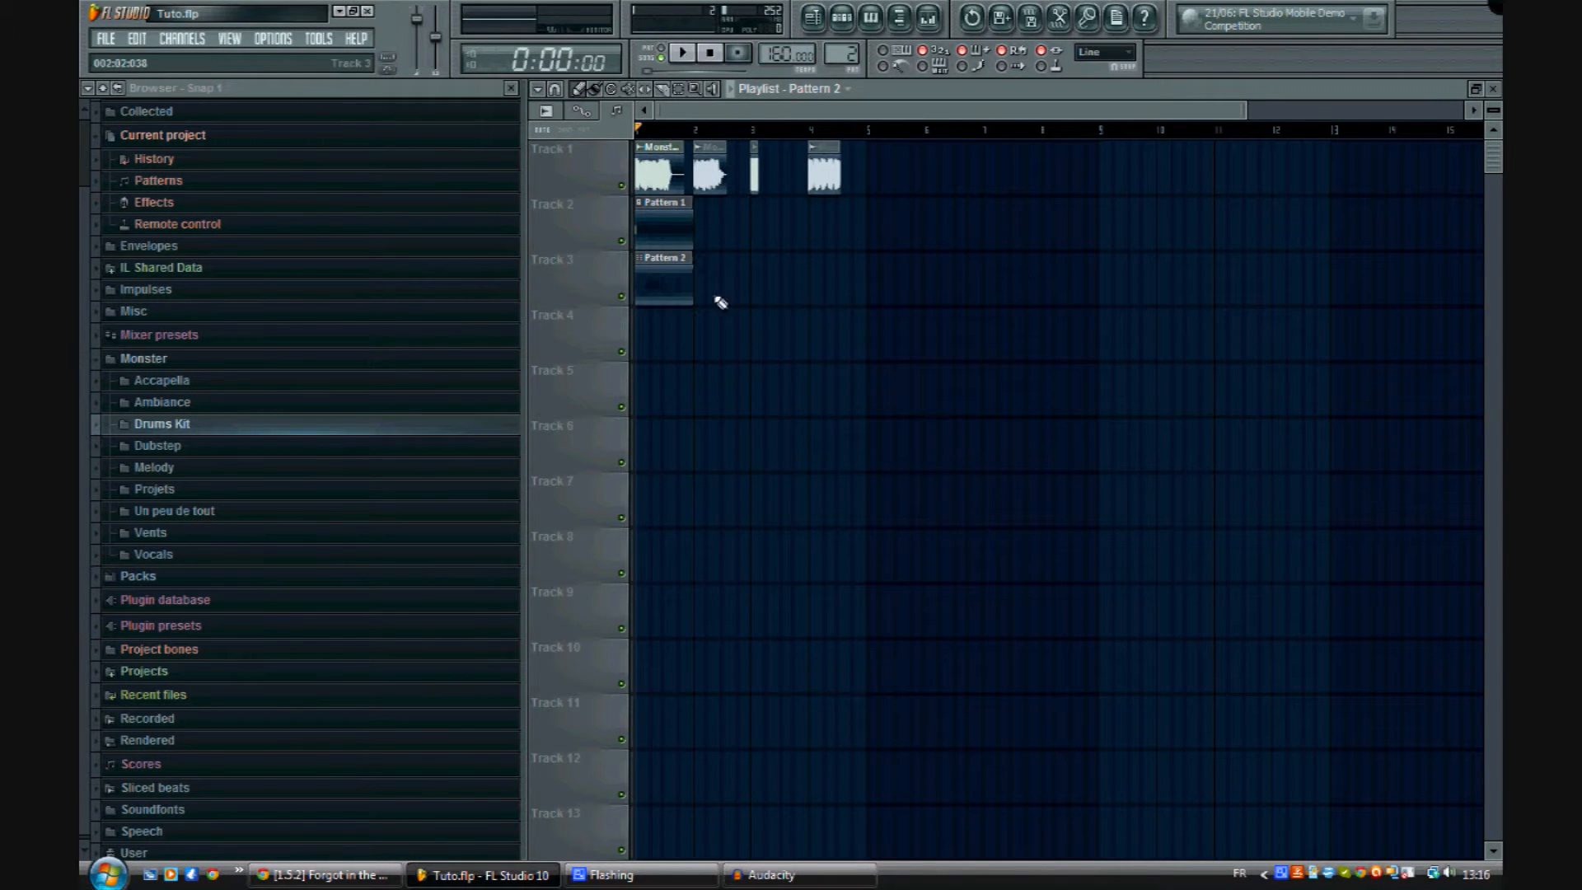
Step: Program the Kick on steps 1, 9, 13 and 15 of Pattern 2 and start playback
double_click(676, 282)
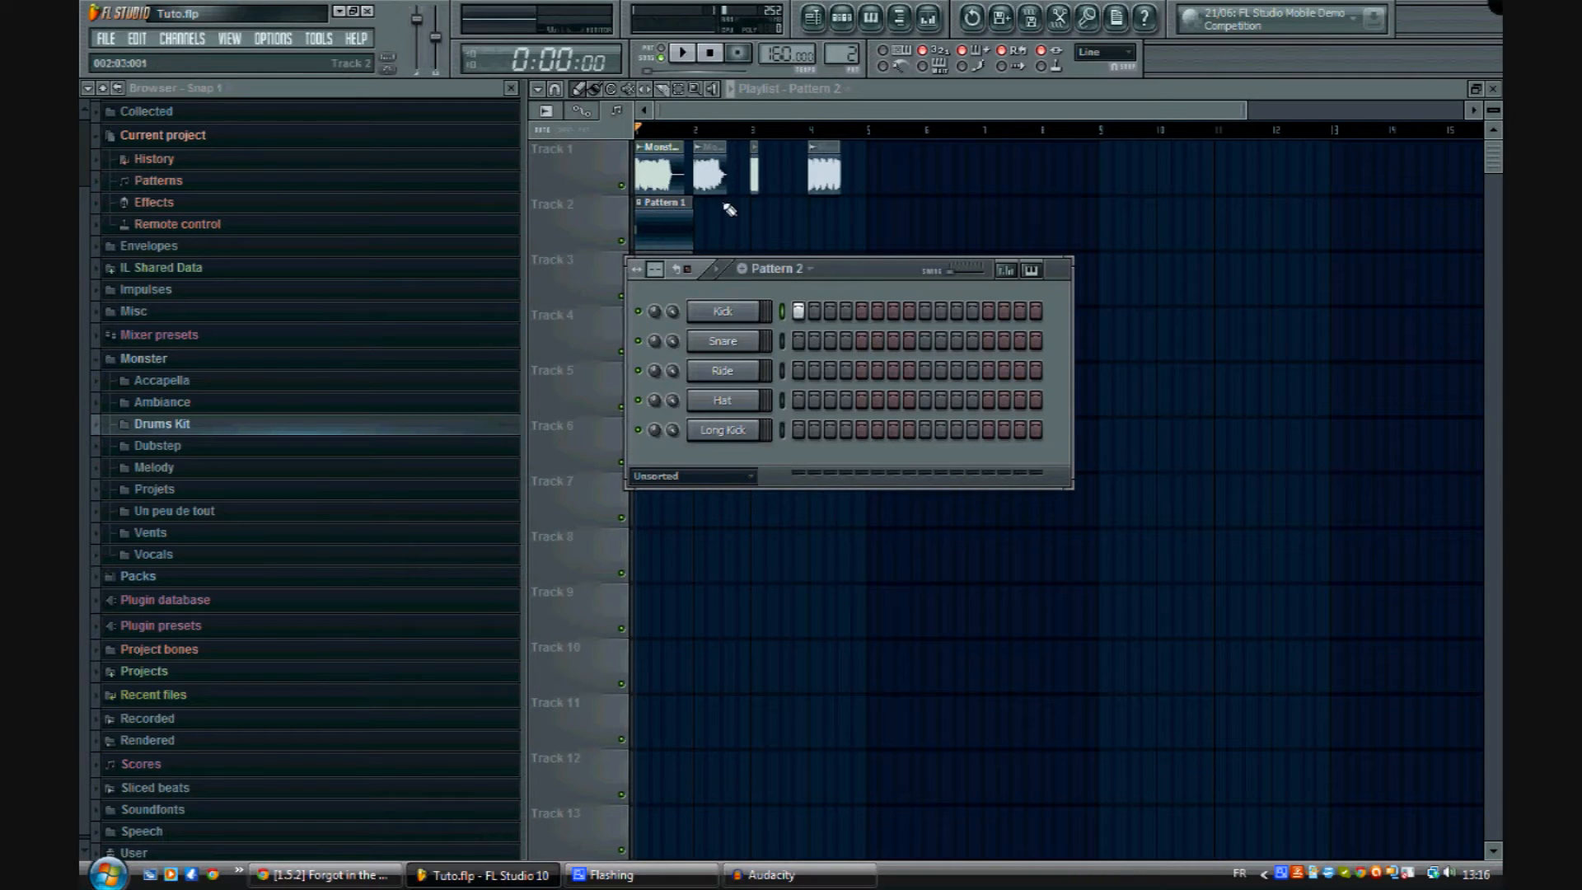
key(space)
click(924, 312)
click(988, 311)
click(1020, 311)
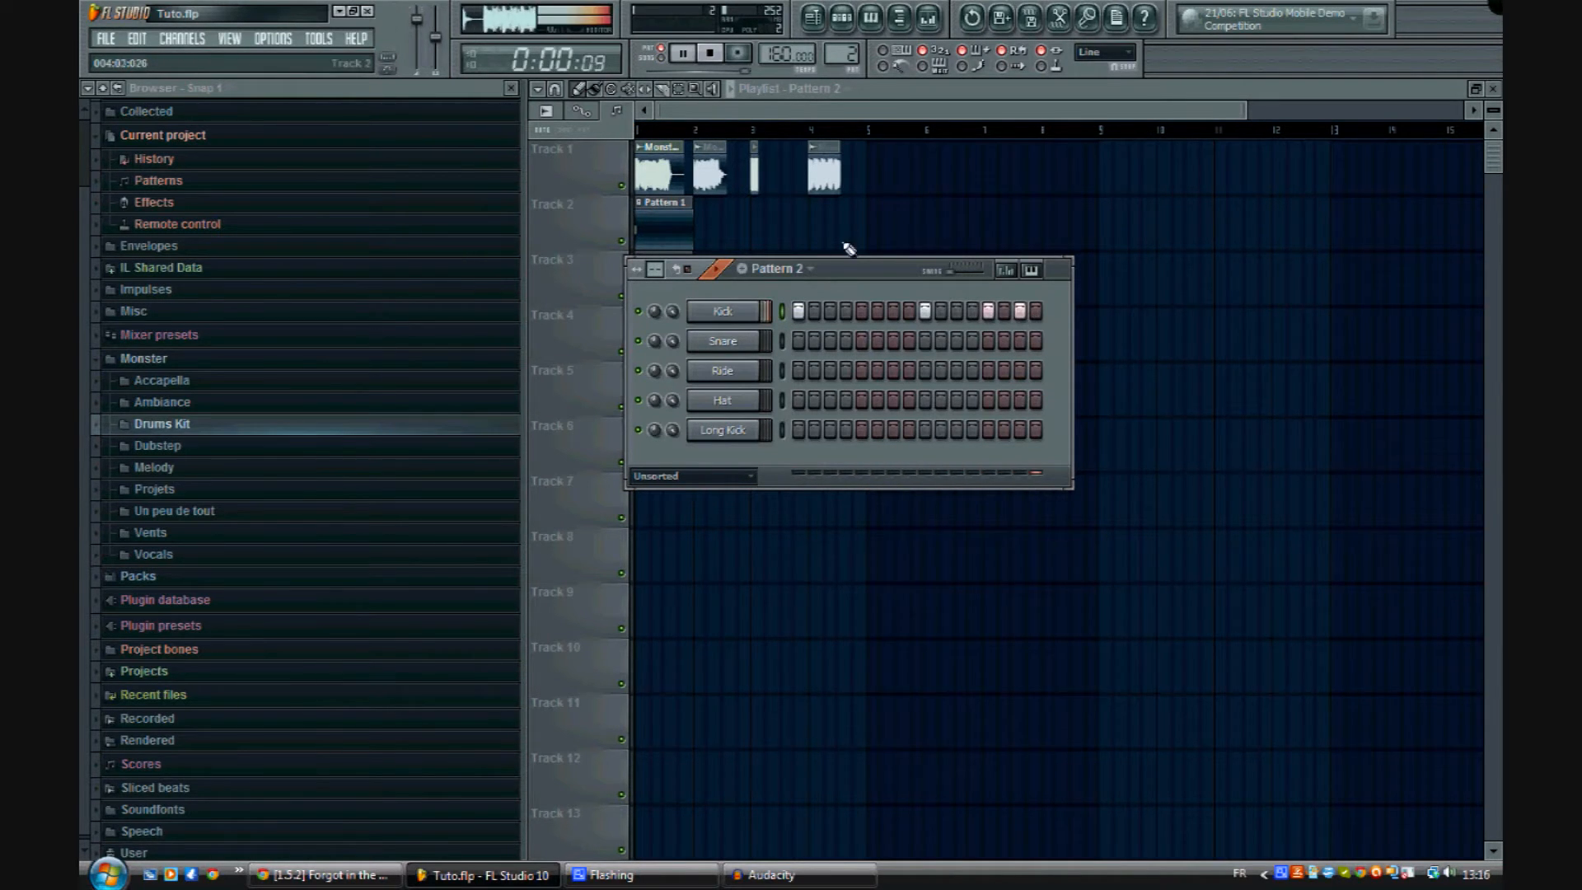
Step: Paint three more Pattern 2 clips across bars 2 to 4 of Track 3, listen to the result and stop playback
click(755, 229)
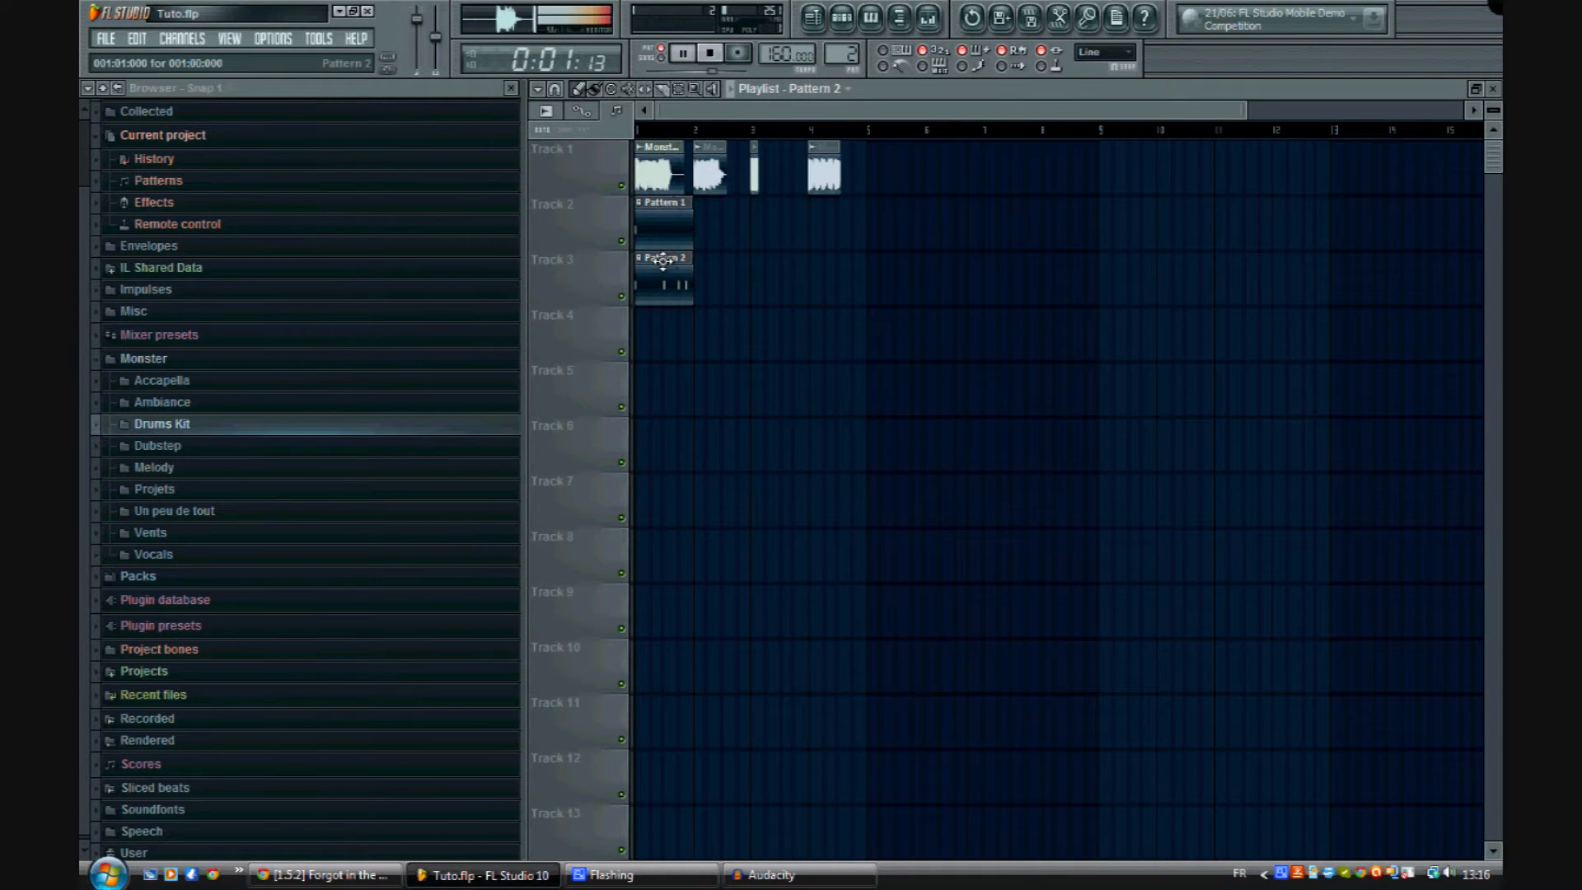
click(596, 89)
drag(703, 269, 828, 270)
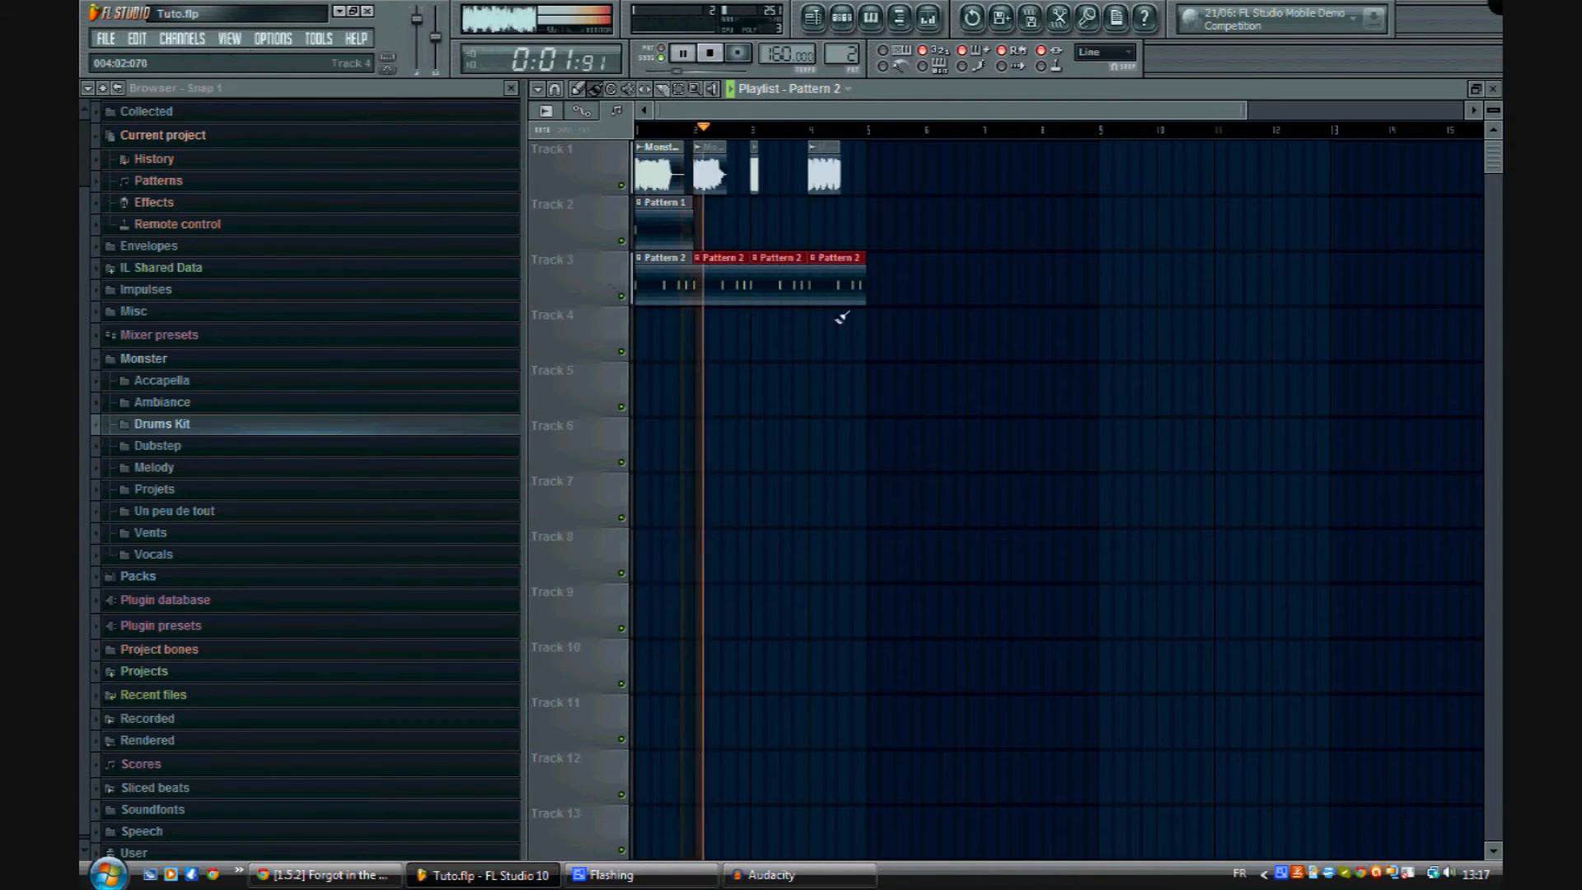
ctrl+click(770, 342)
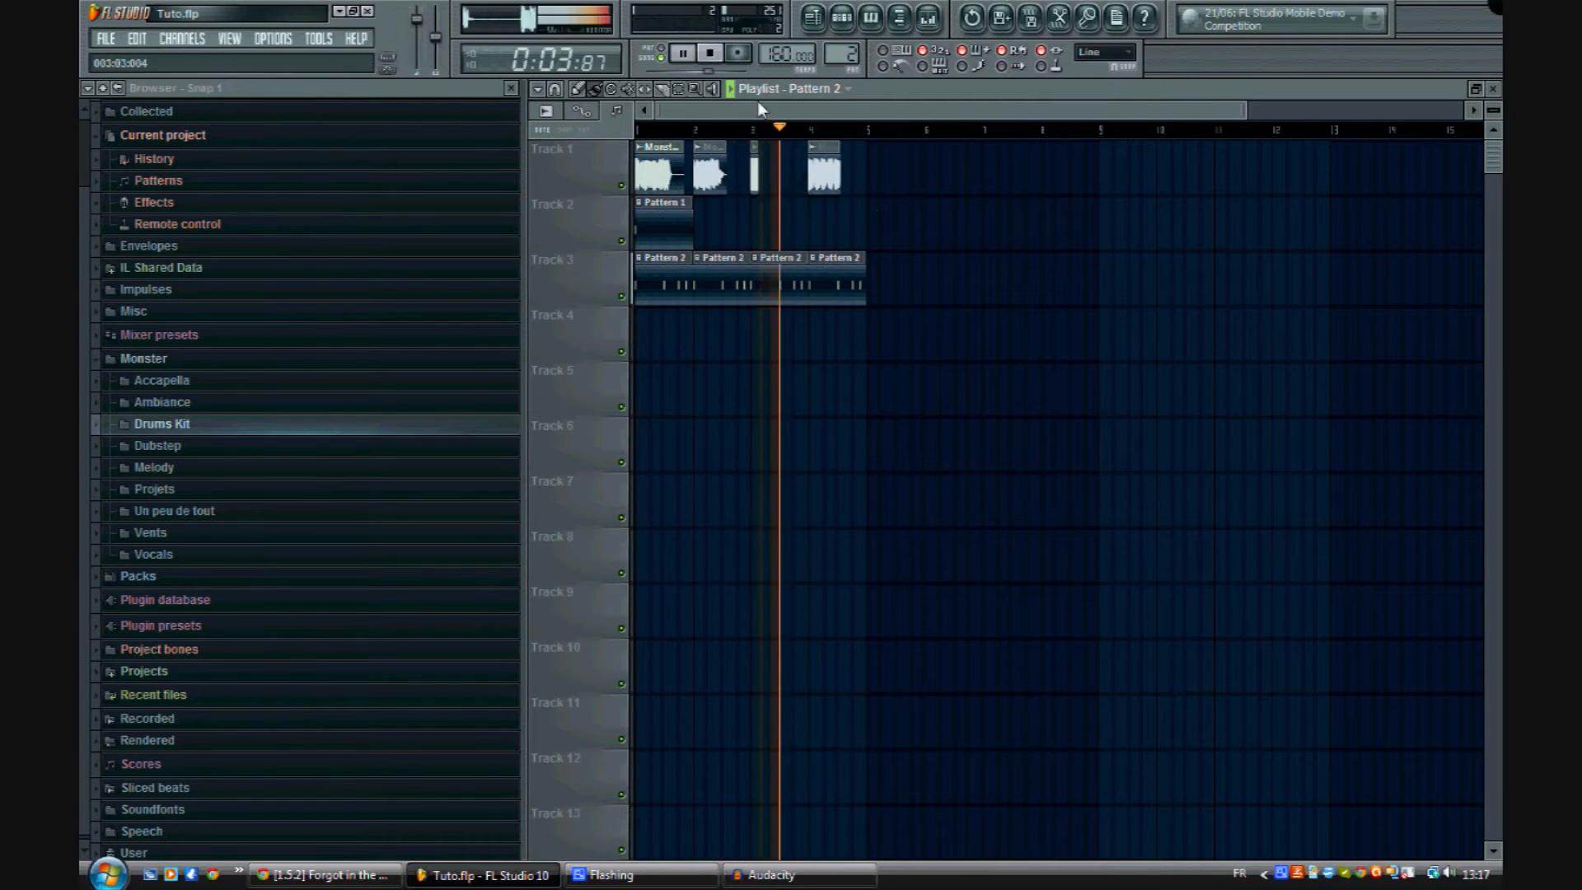
click(710, 55)
Step: Audition the Snare sample and route the Snare channel to a free mixer track
click(841, 18)
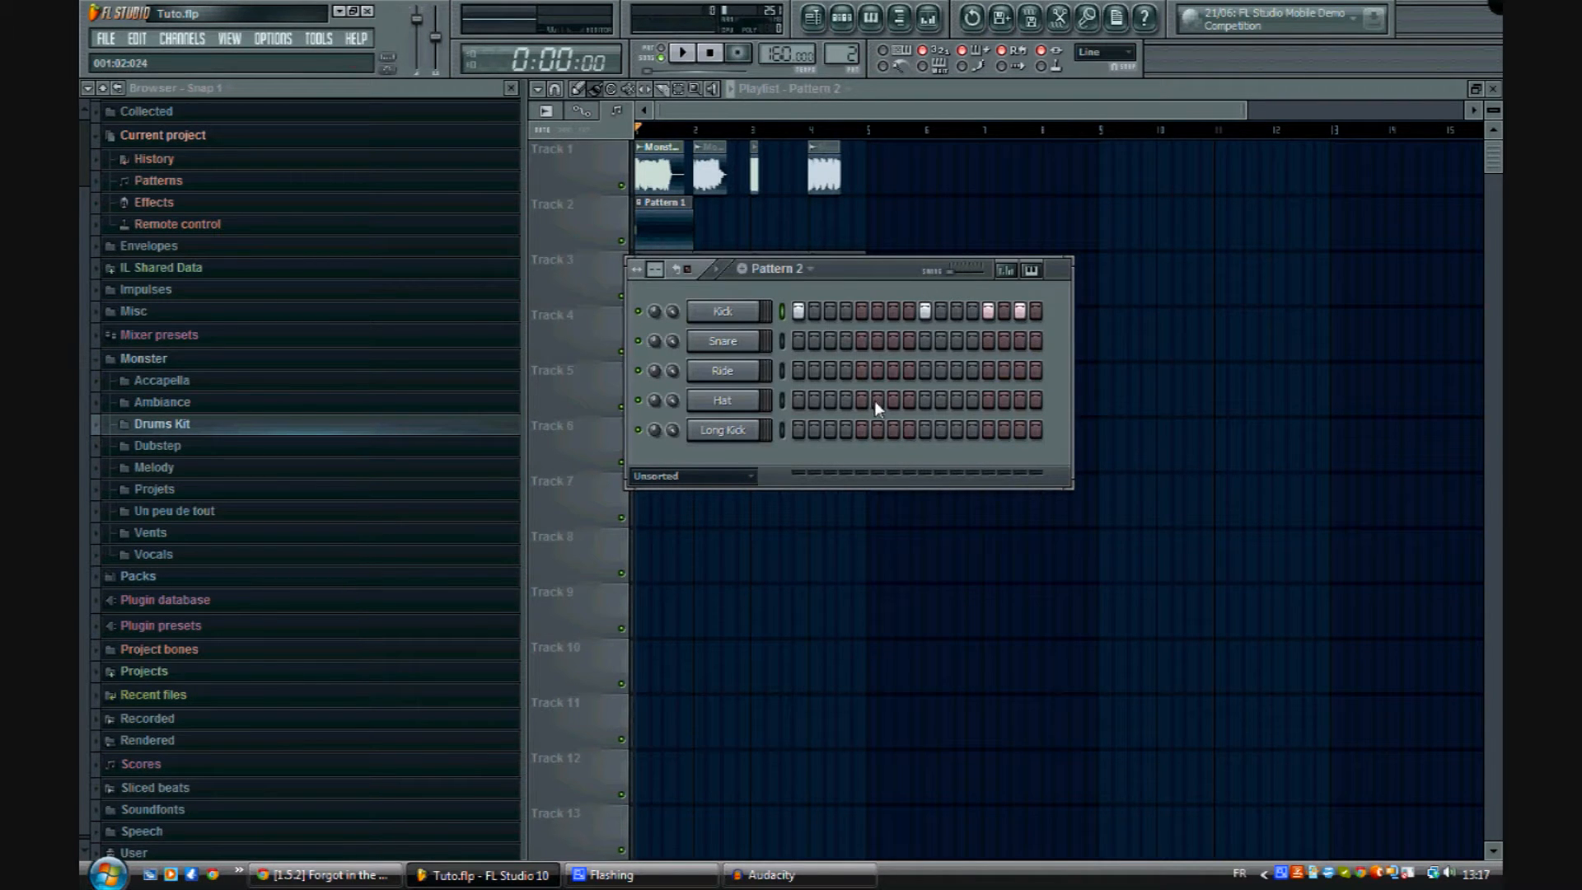
click(722, 341)
click(938, 681)
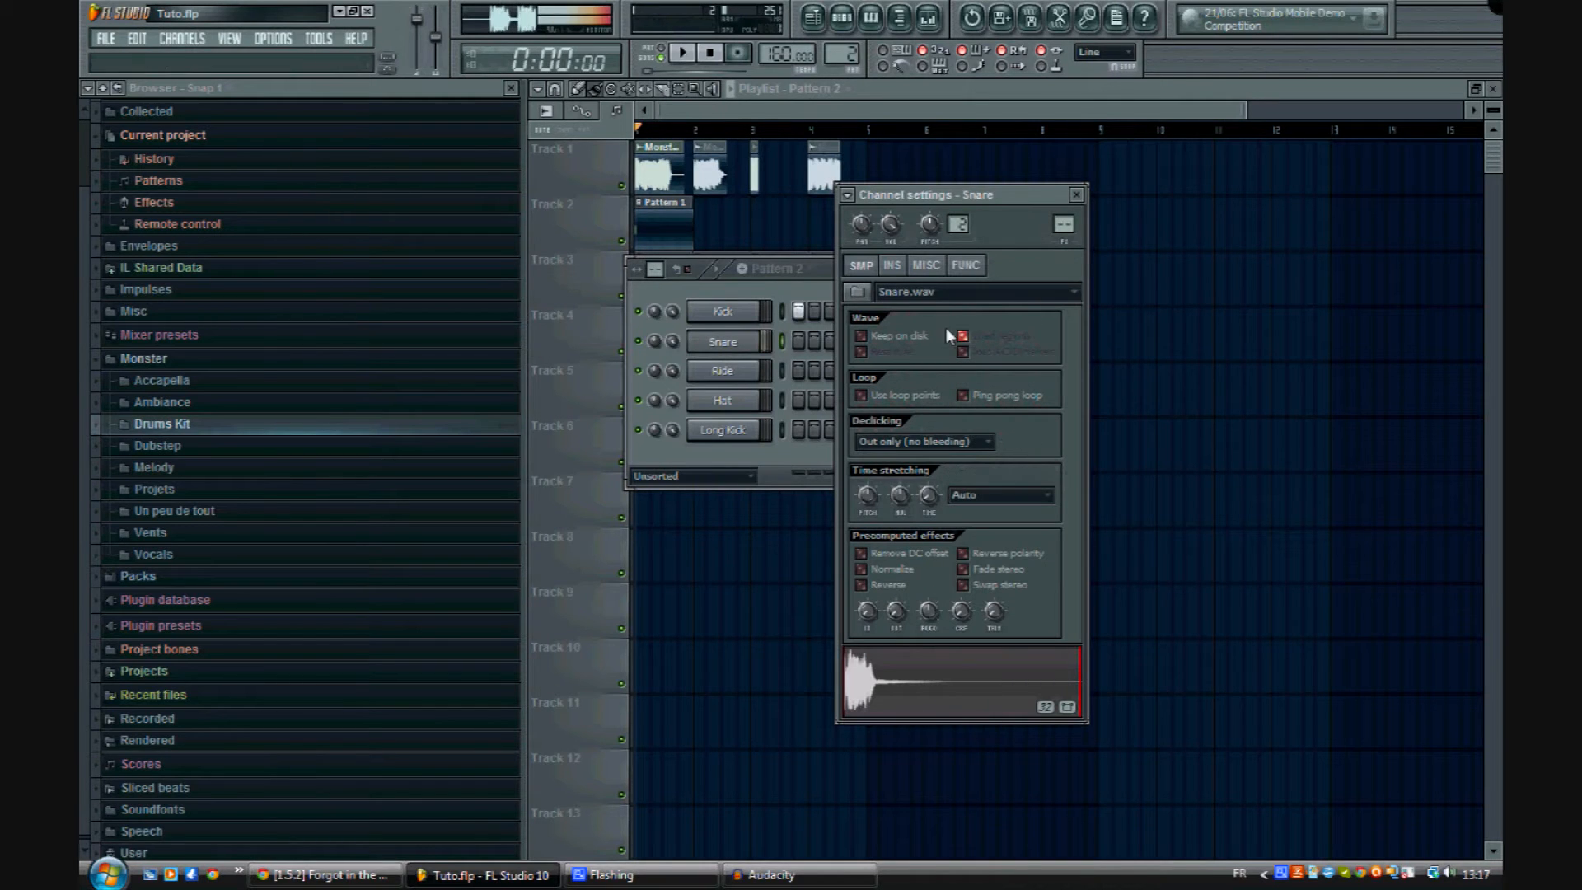
click(848, 197)
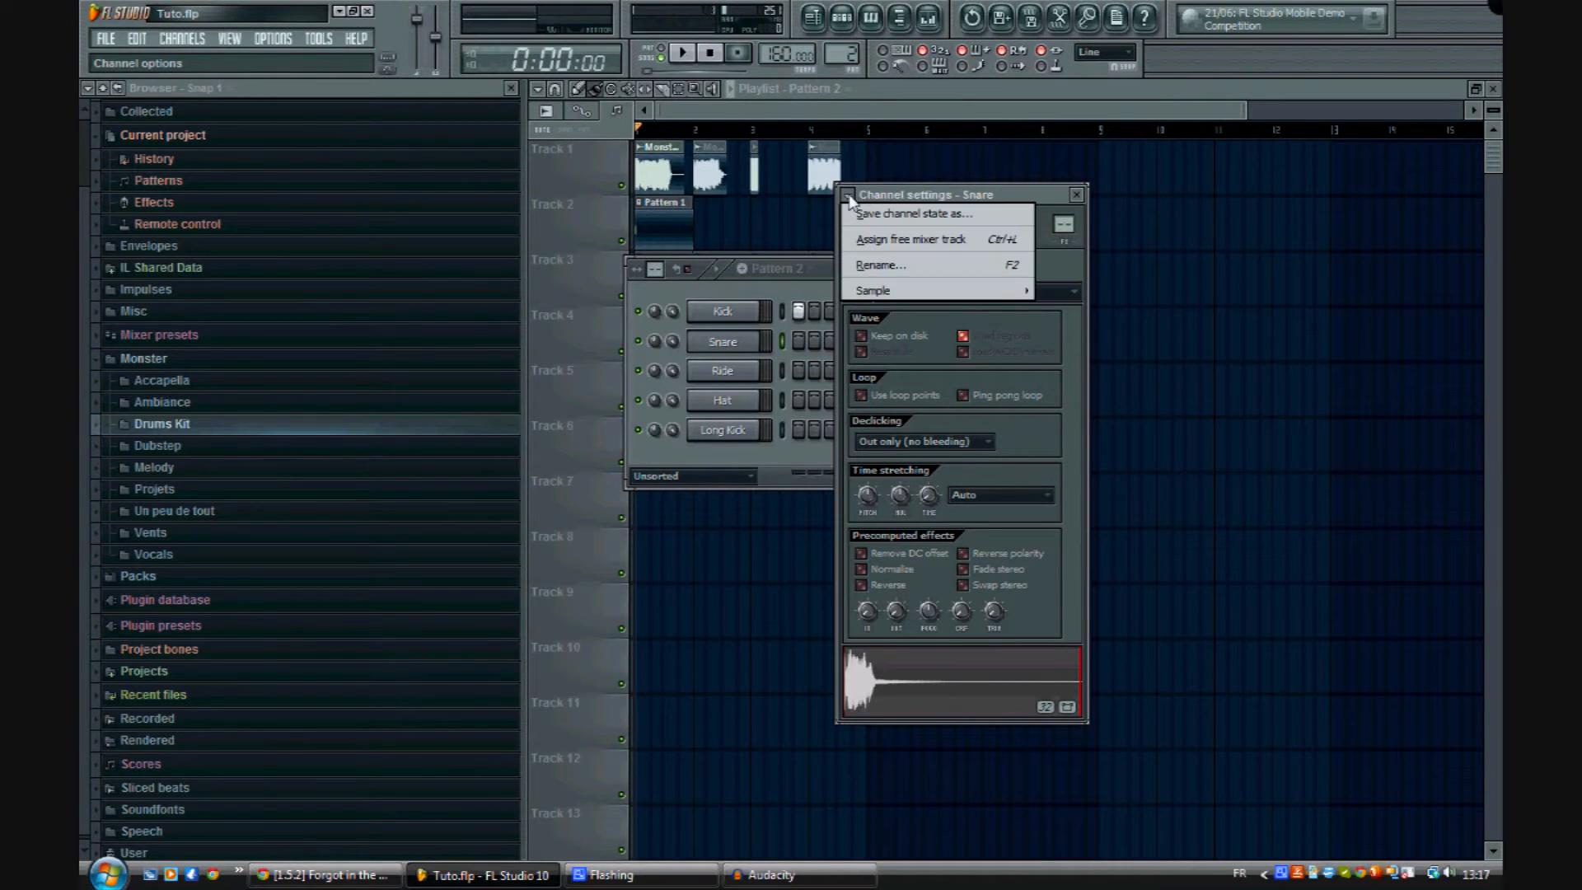
click(896, 242)
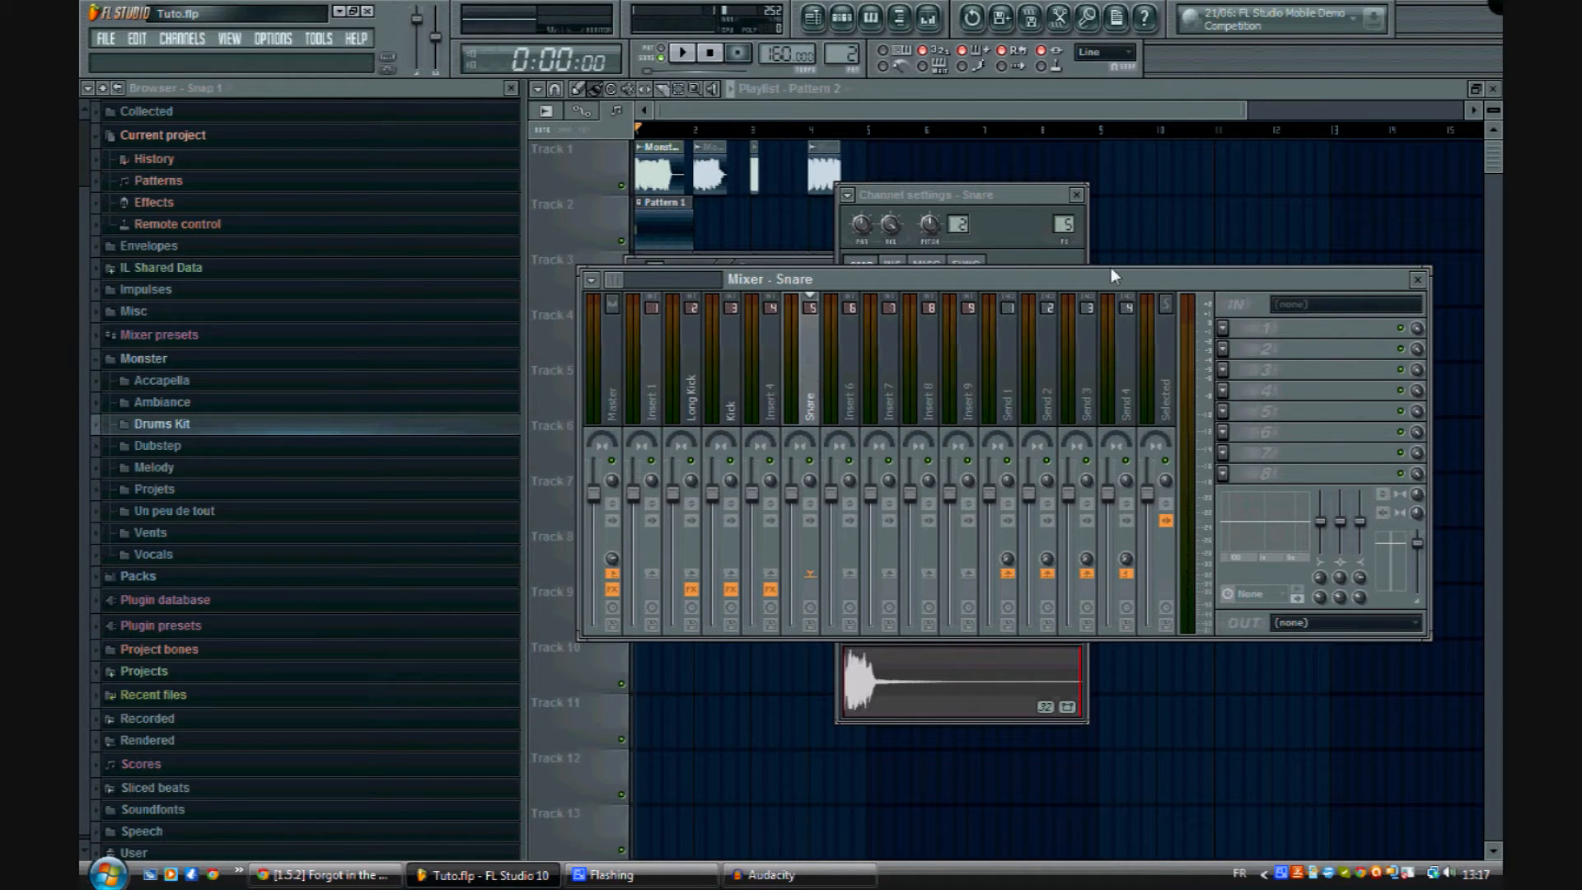
Step: Try Fruity Parametric EQ 2 on the Snare track with a high-shelf boost and a slight band 3 cut near 219 Hz
click(1240, 323)
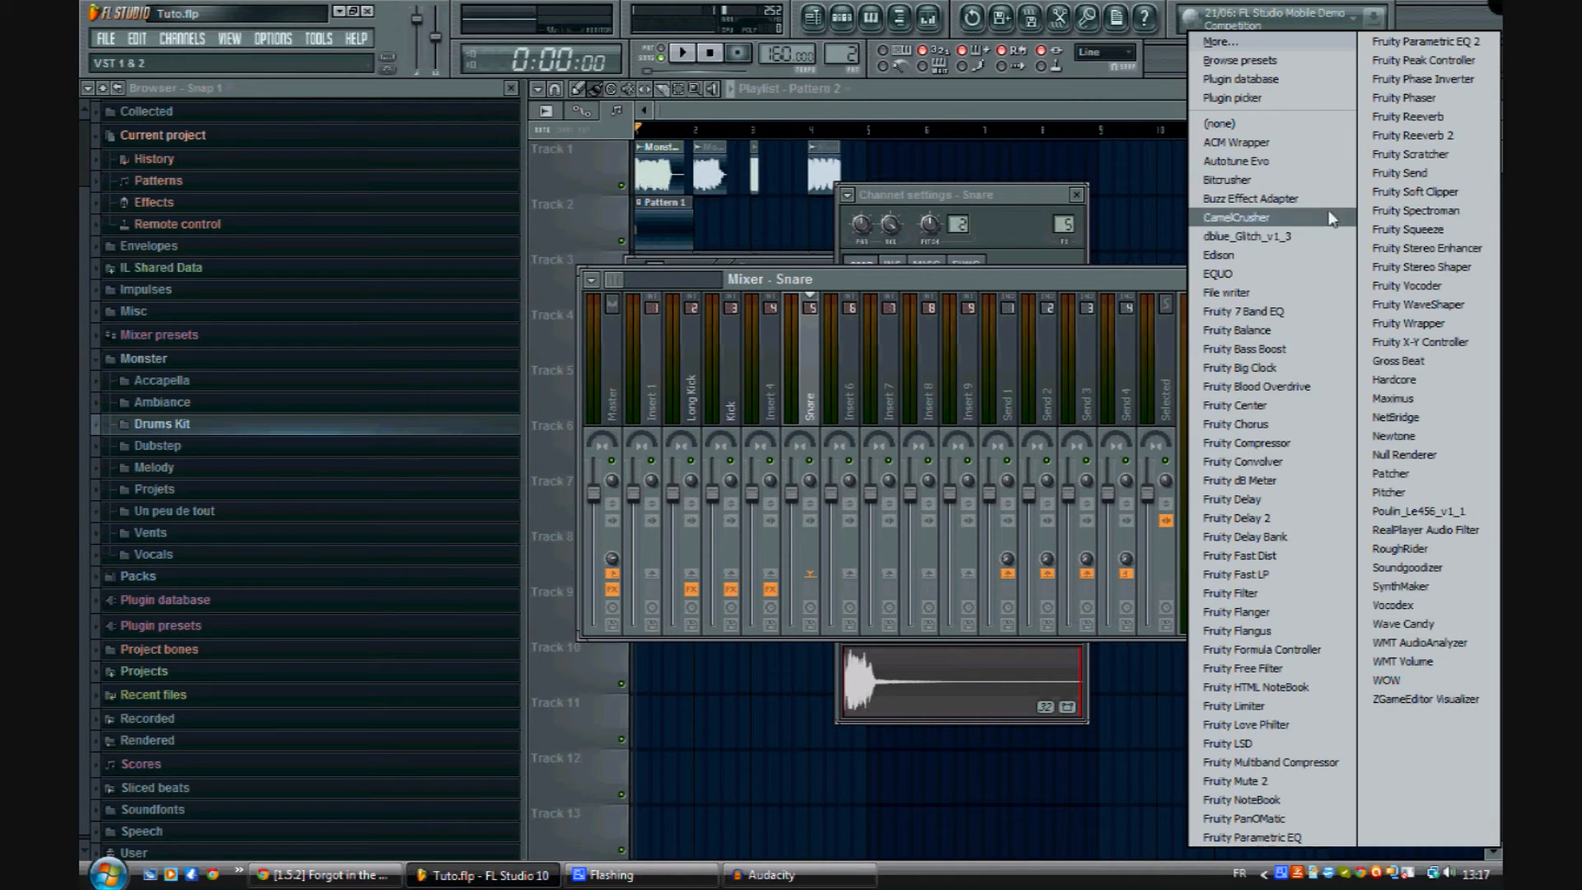
click(1411, 62)
drag(901, 379, 849, 317)
mouse_move(727, 376)
mouse_down()
mouse_move(680, 365)
mouse_move(703, 295)
mouse_move(711, 386)
mouse_up()
click(881, 673)
click(898, 683)
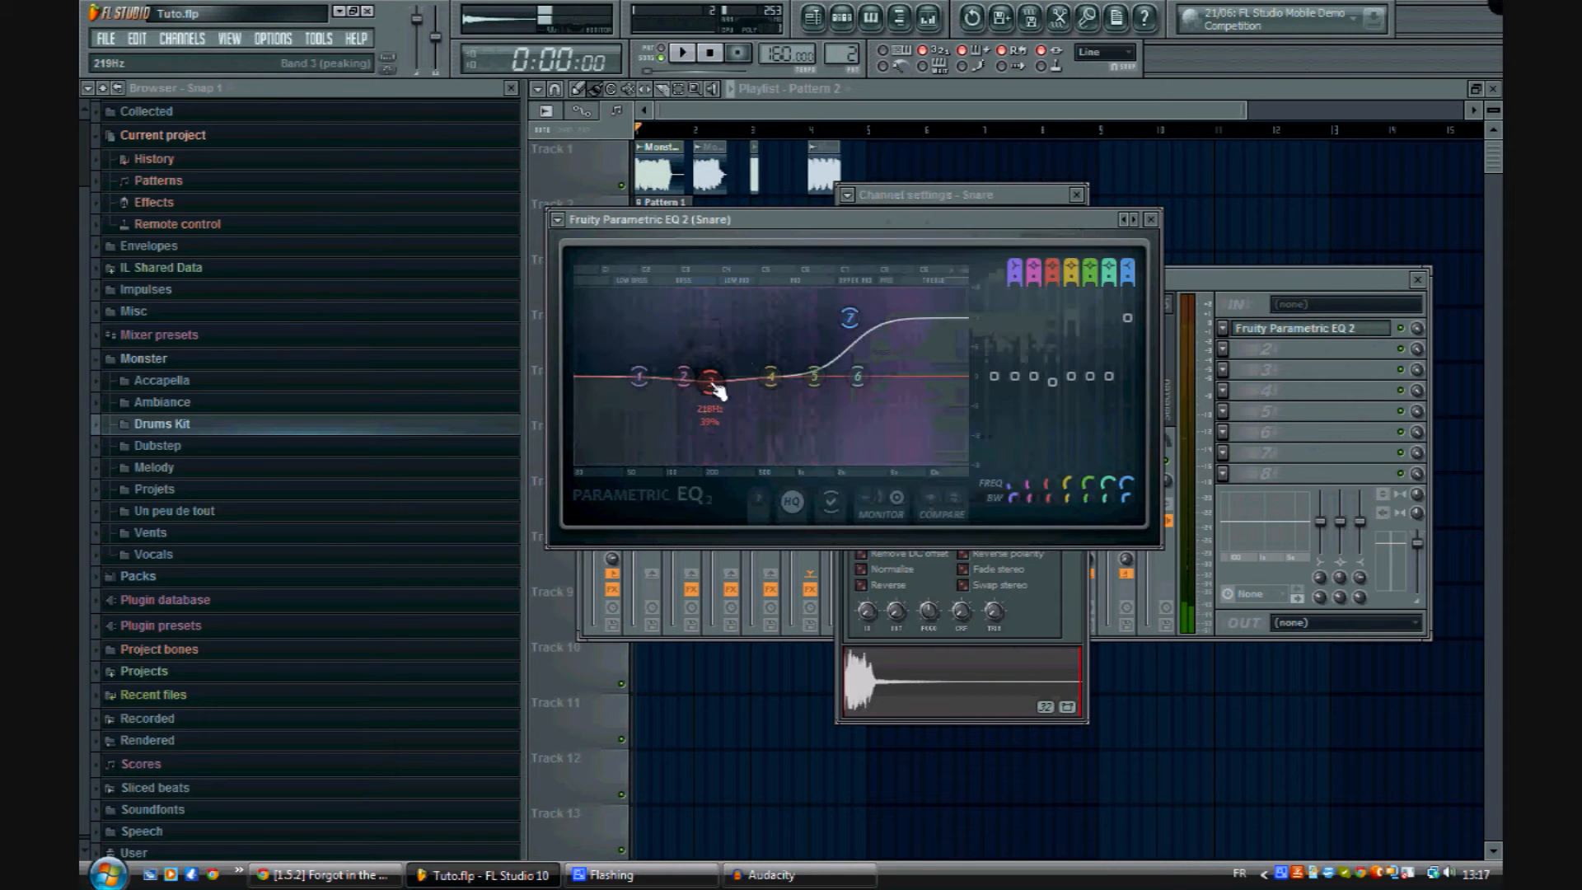
Step: Reset bands 3 and 7 of the Snare EQ and remove the equalizer from the Snare mixer track
right_click(711, 385)
click(748, 410)
right_click(850, 321)
click(887, 345)
right_click(851, 319)
click(876, 349)
click(1151, 220)
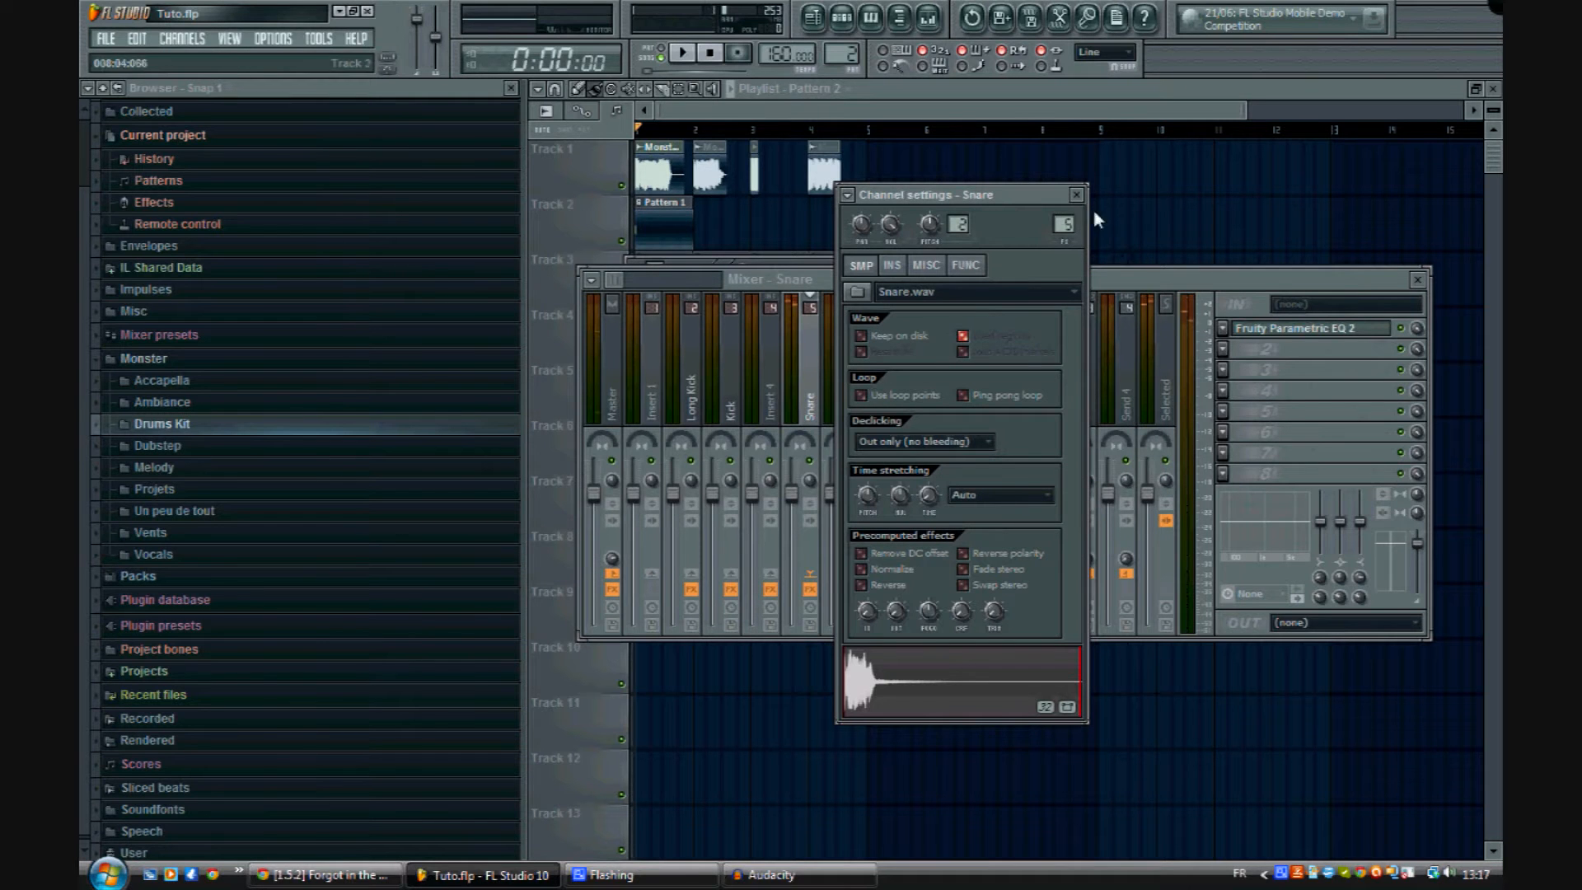
click(1223, 328)
mouse_move(1261, 353)
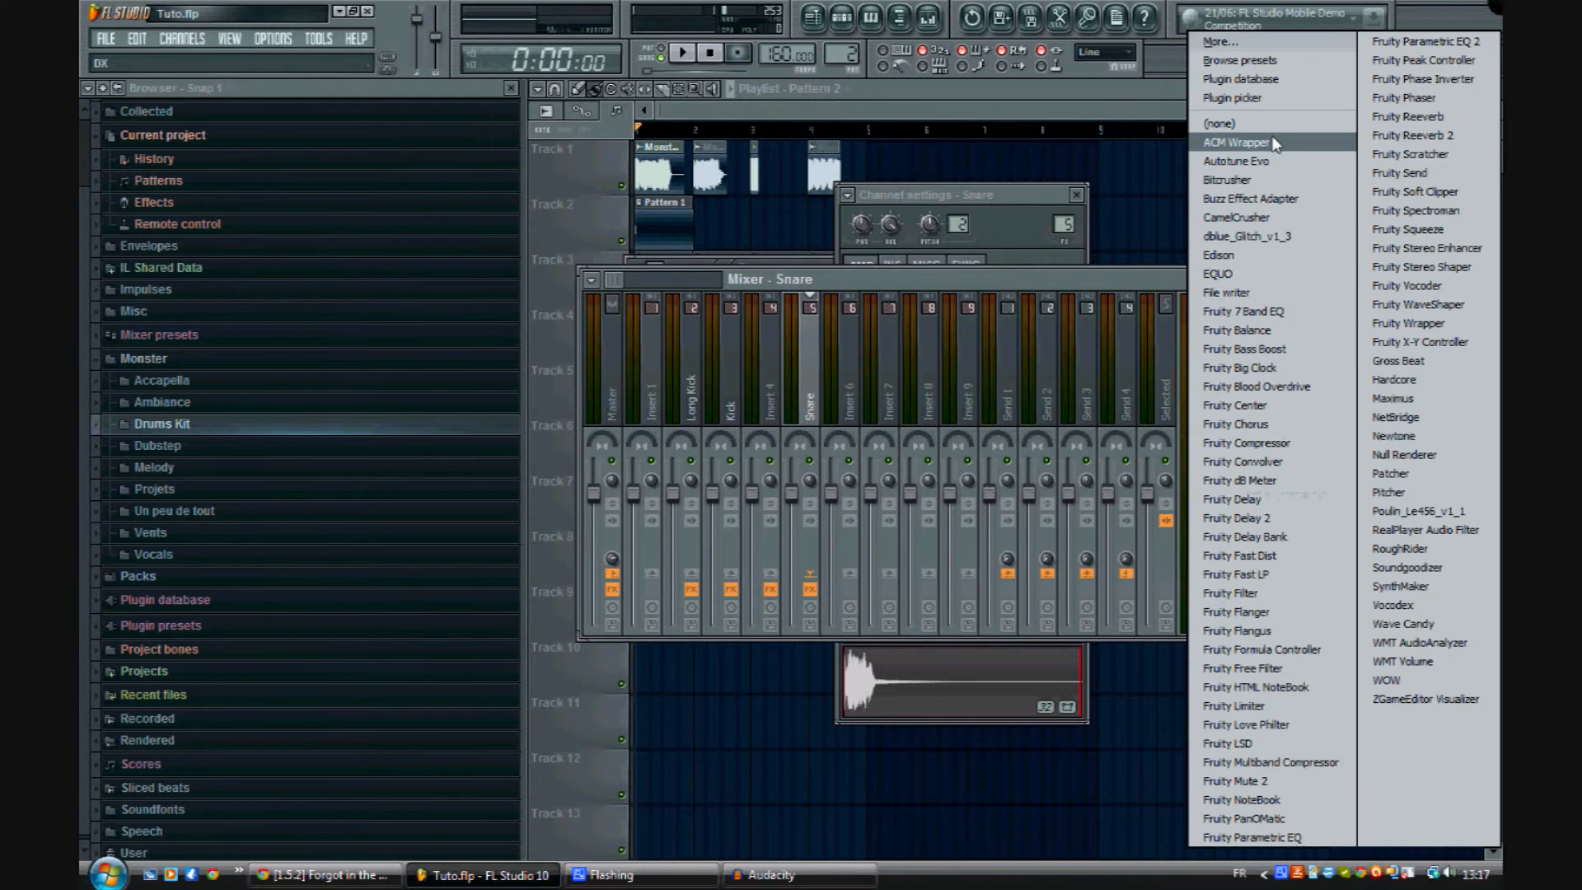
click(1211, 124)
click(1078, 195)
key(F6)
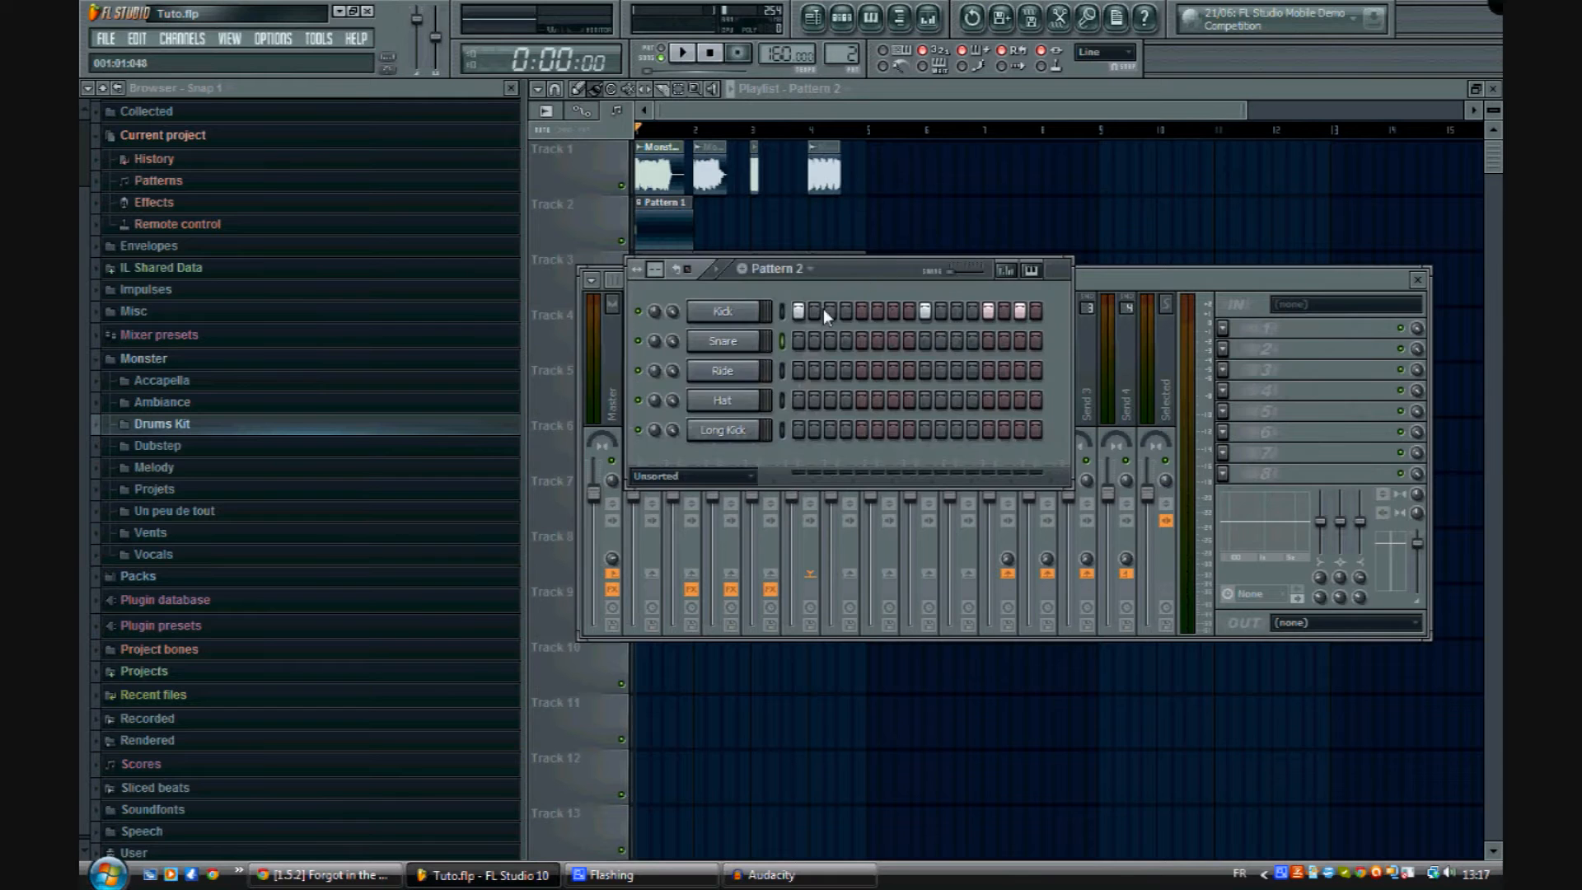
click(739, 380)
click(849, 195)
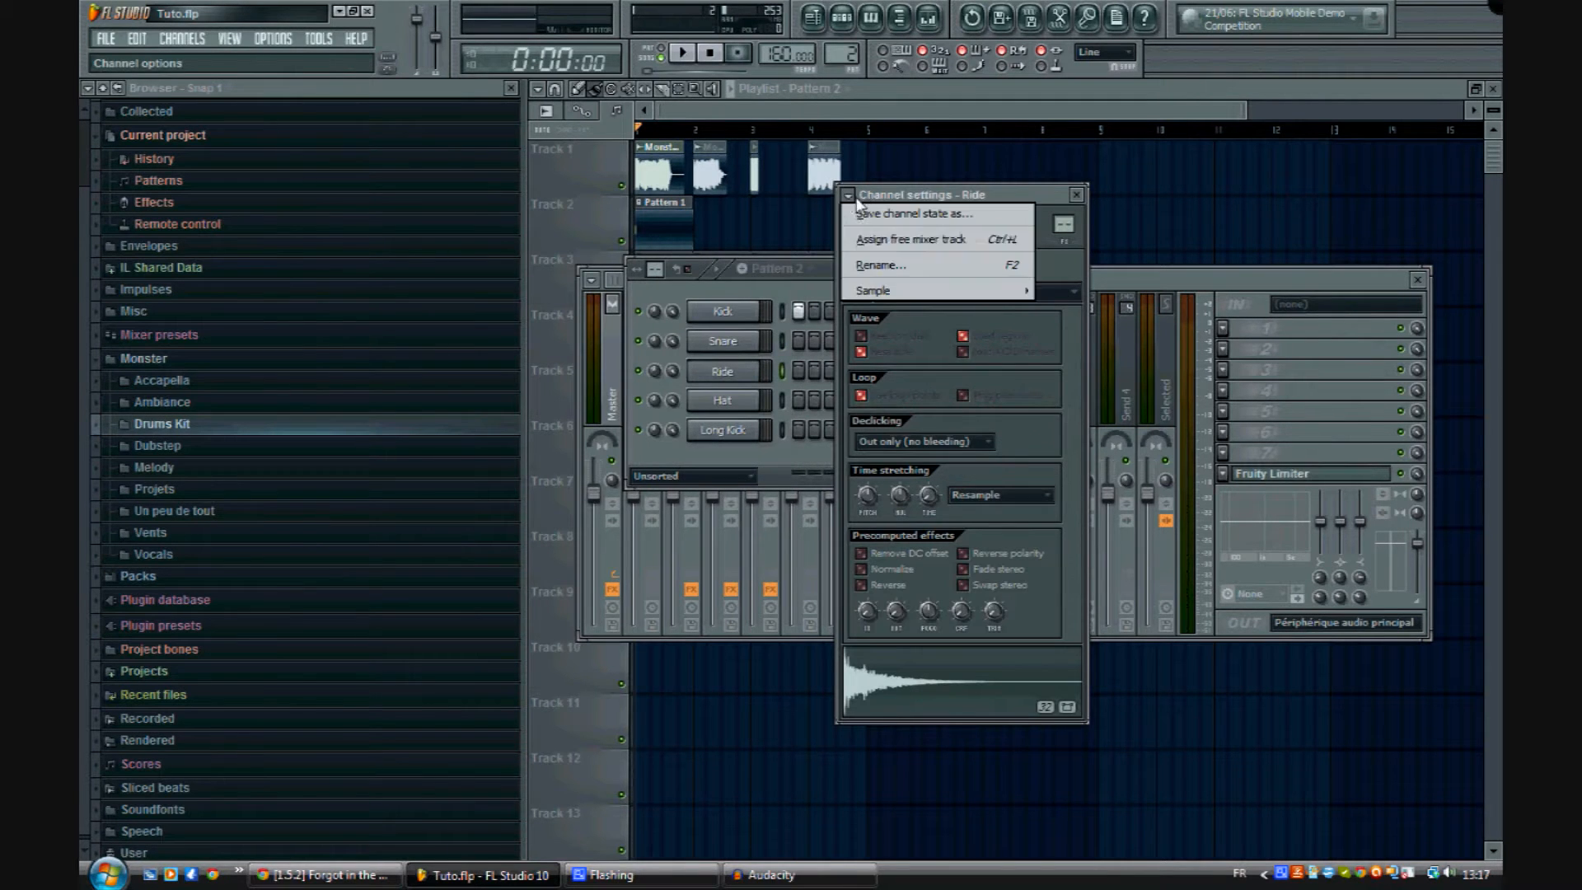
click(888, 241)
Step: Open the Hat channel's settings and route it to a free mixer track
click(773, 268)
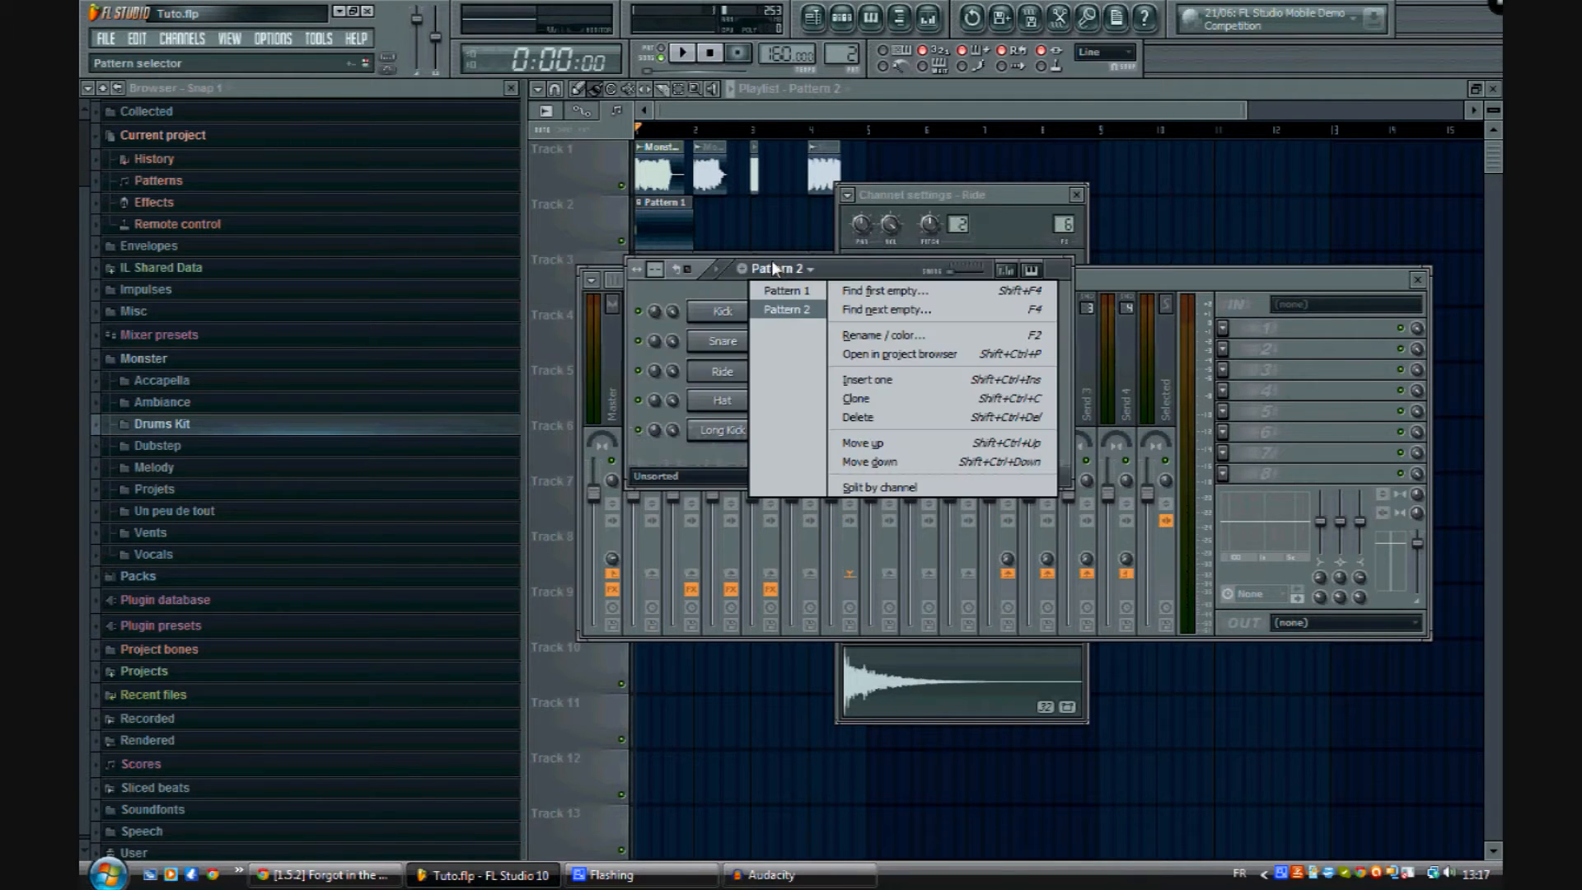
click(833, 273)
click(746, 400)
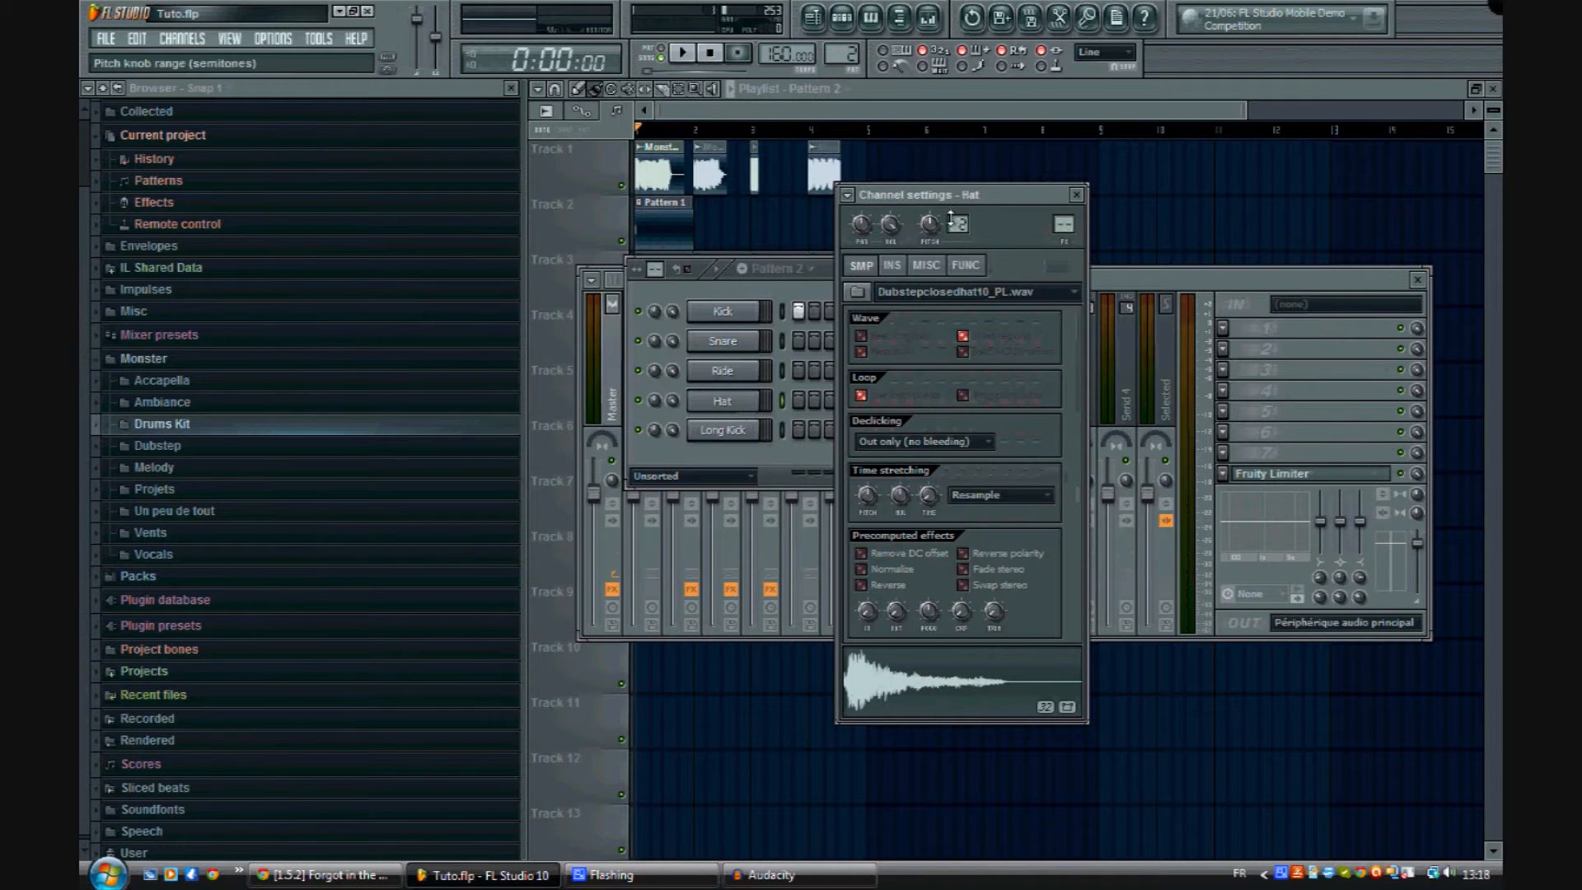
click(849, 195)
click(902, 238)
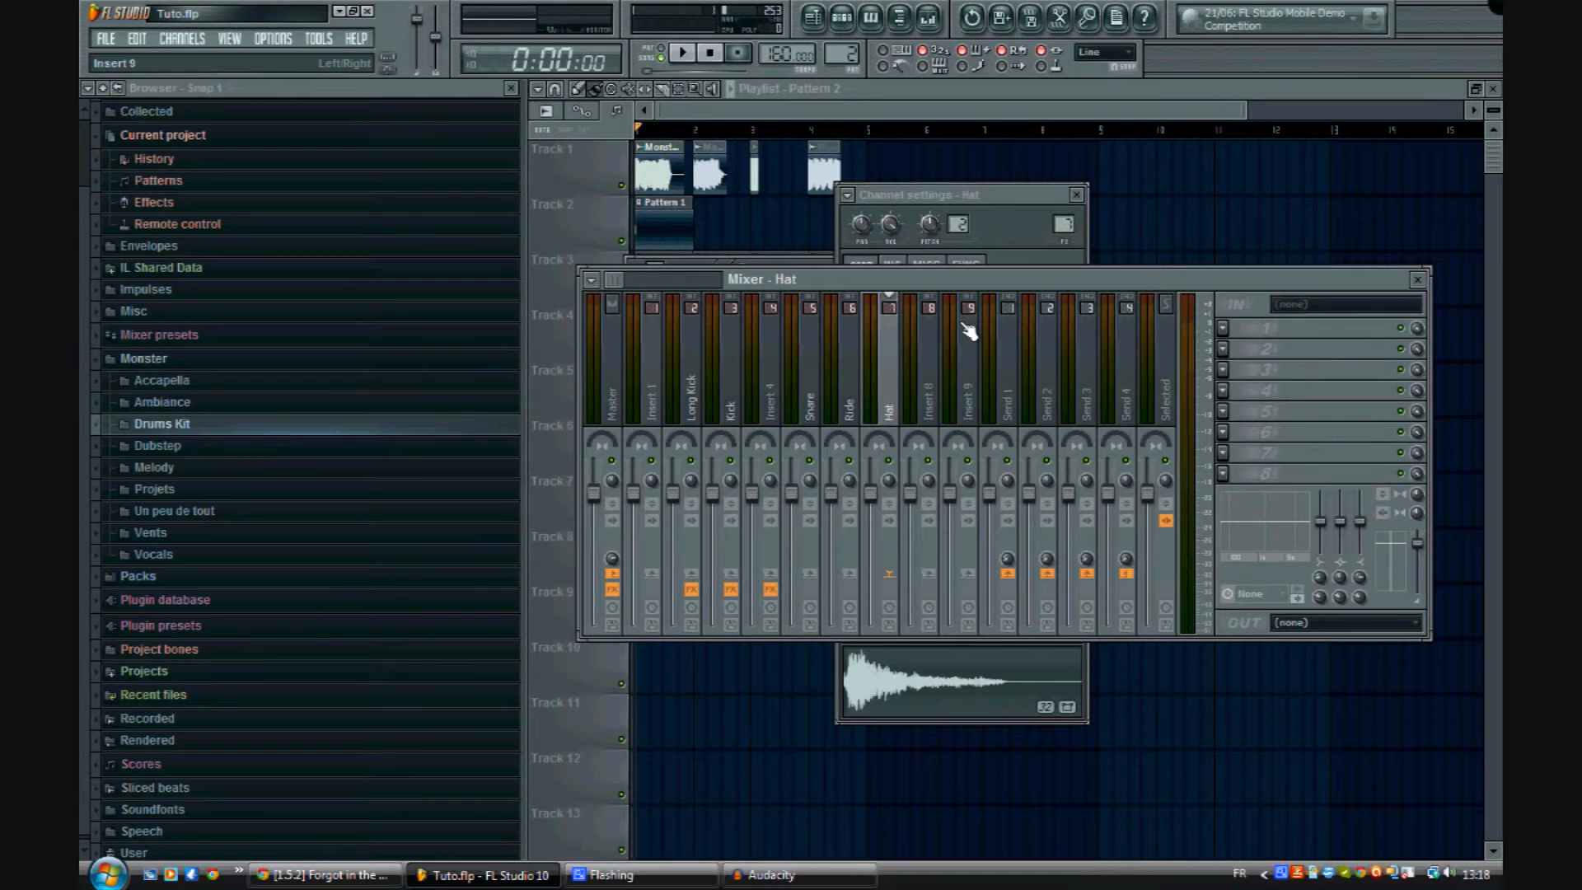
Step: Review the effect slots of the Long Kick, Kick, Snare, Ride and Hat mixer tracks
click(694, 379)
click(730, 383)
click(810, 383)
click(850, 387)
click(877, 394)
click(694, 397)
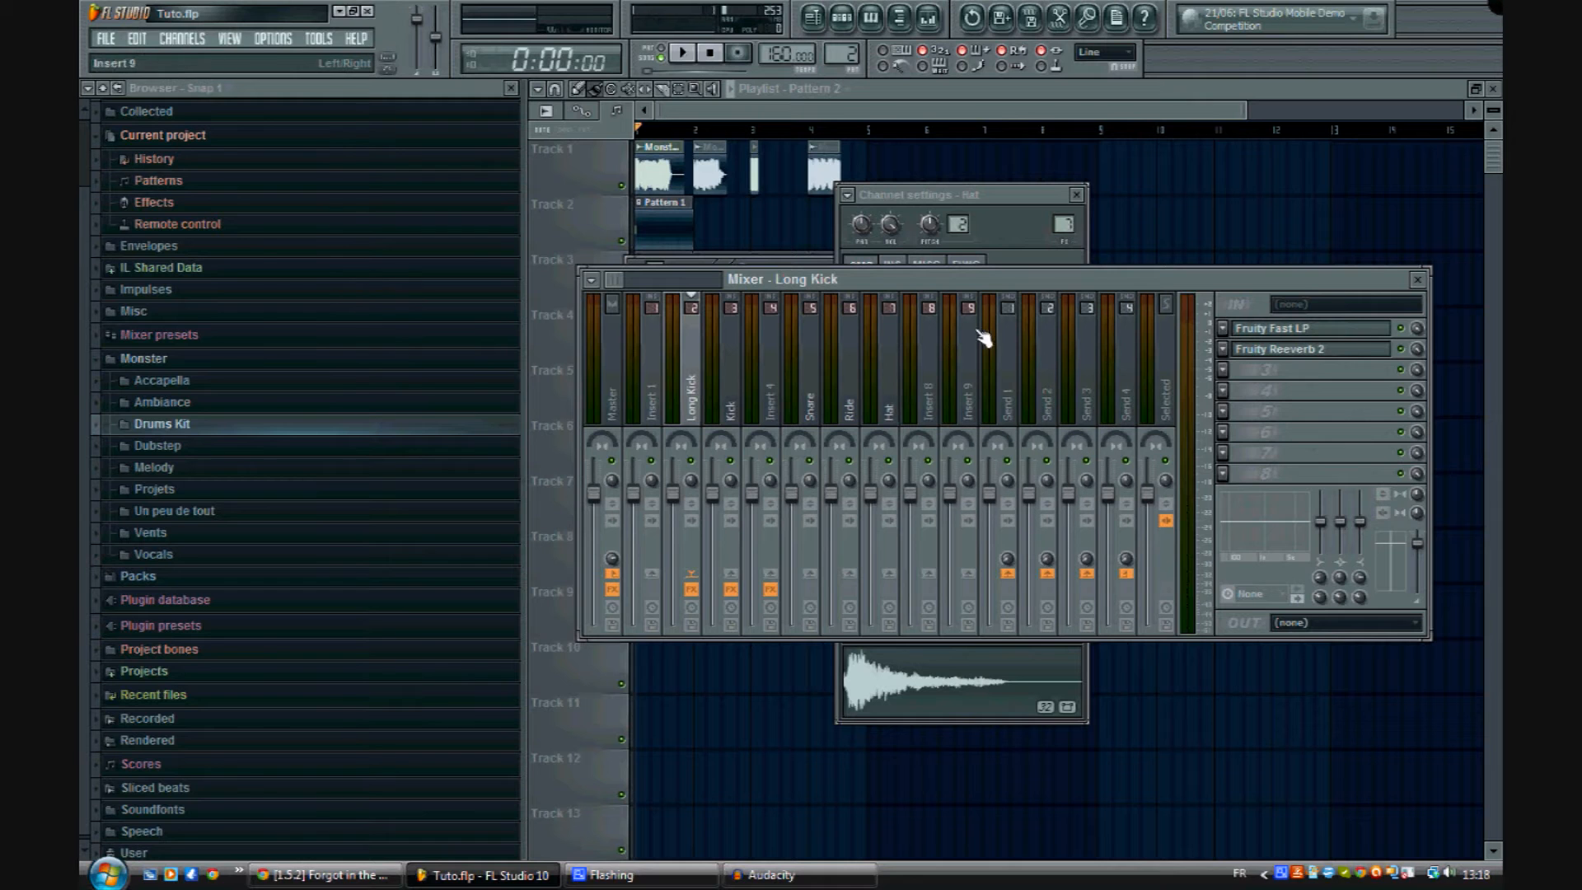
Step: Examine the Send 1 to Send 4 mixer tracks, ending on Send 1
click(1017, 374)
click(1056, 375)
click(1089, 376)
click(1128, 371)
click(1035, 372)
click(1013, 369)
click(1035, 368)
click(1071, 370)
click(1050, 368)
click(1011, 371)
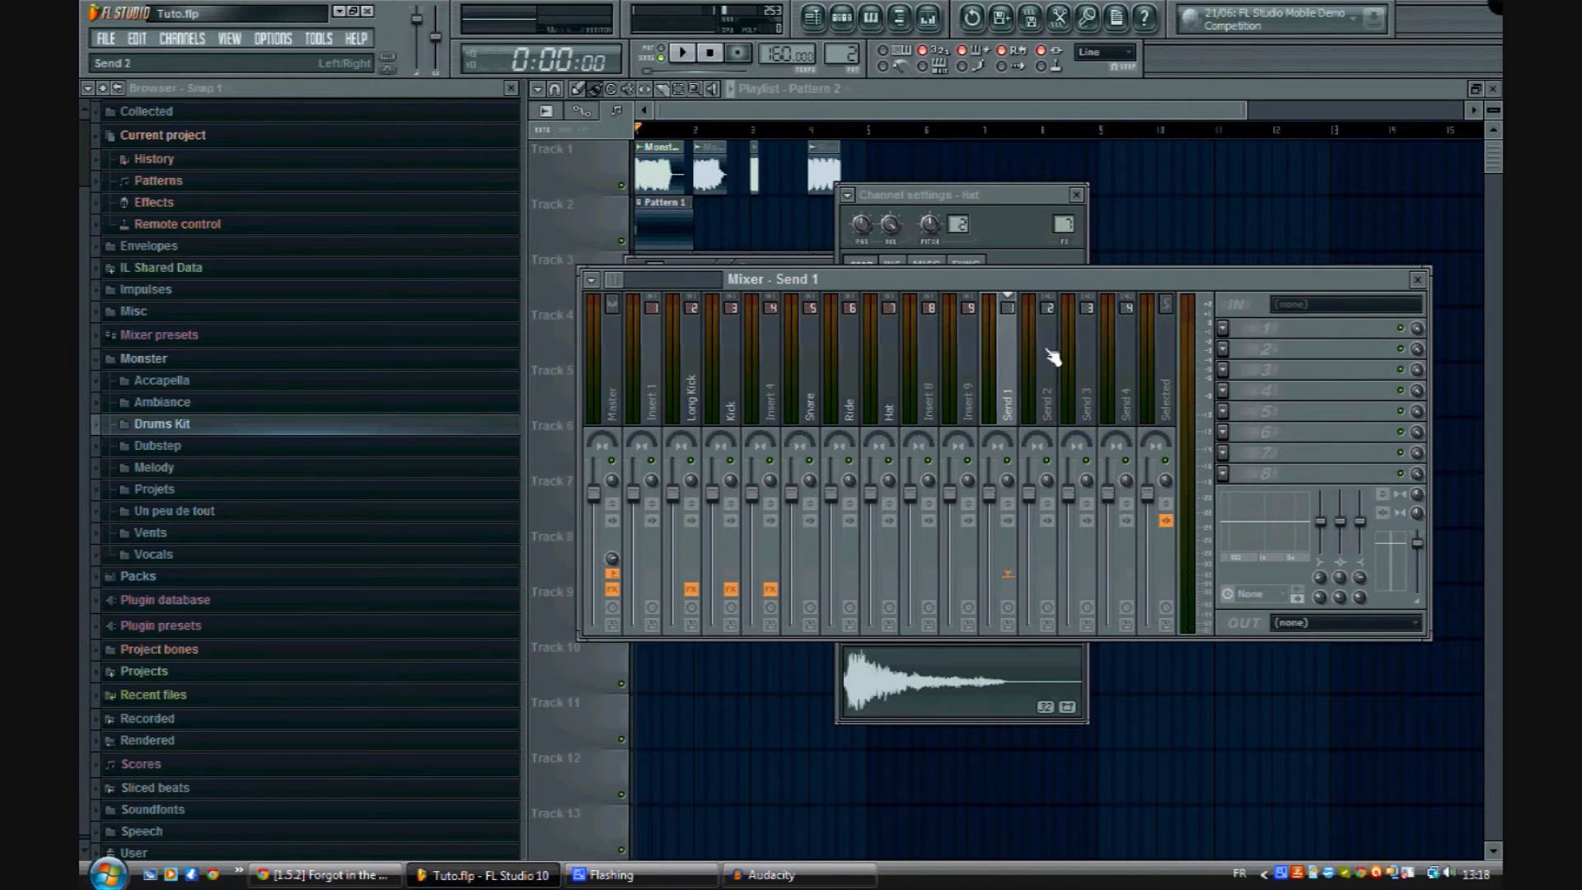
Step: Route the Long Kick and Kick mixer tracks to Send 1 only
click(702, 371)
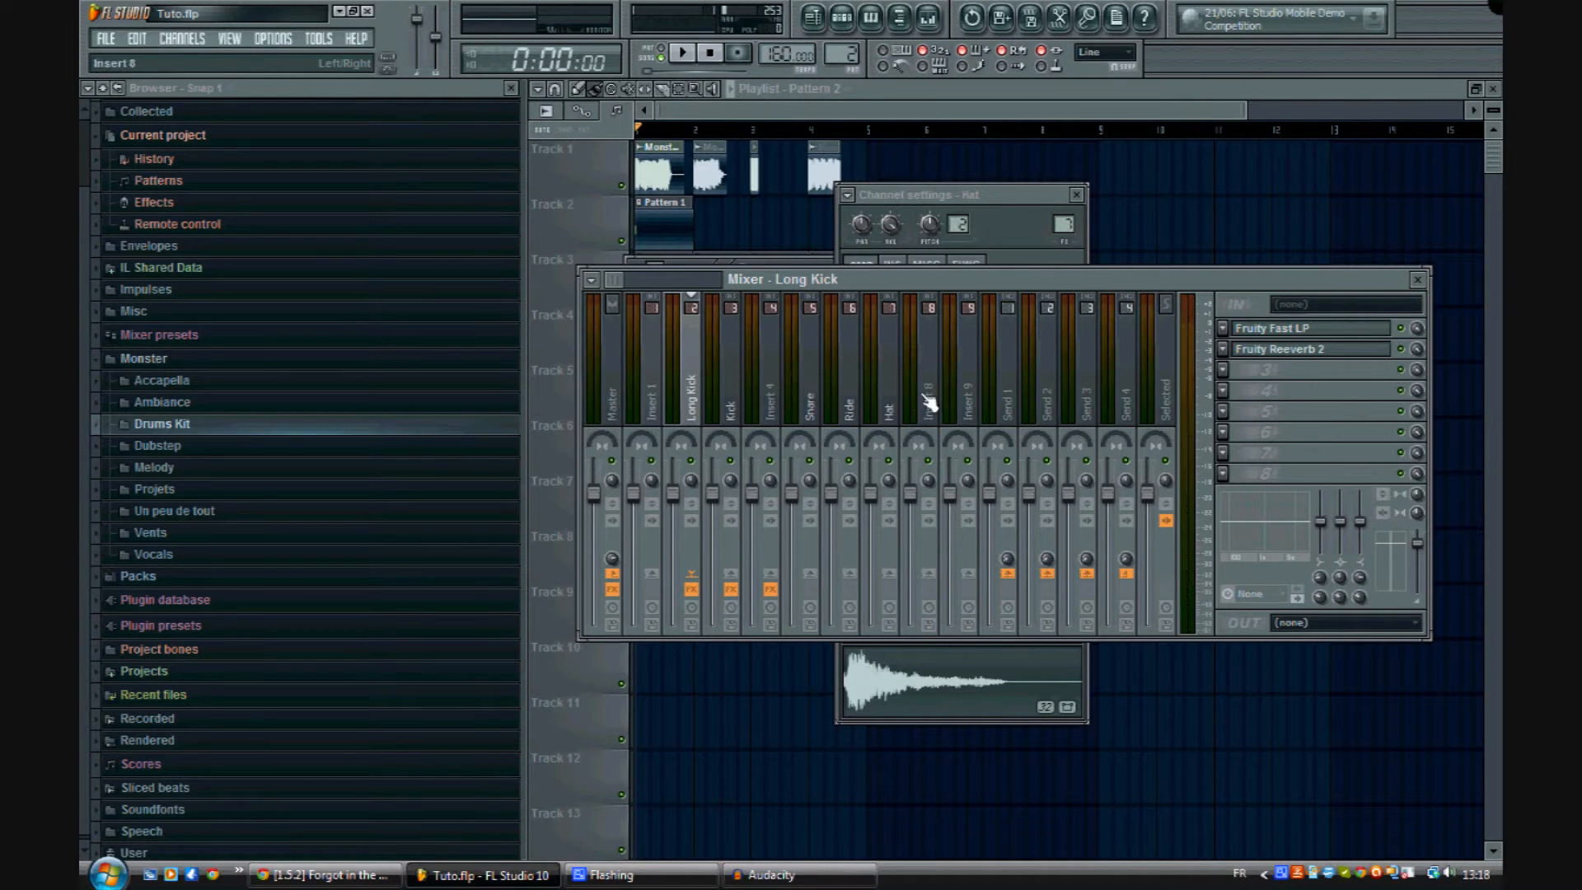
right_click(1007, 573)
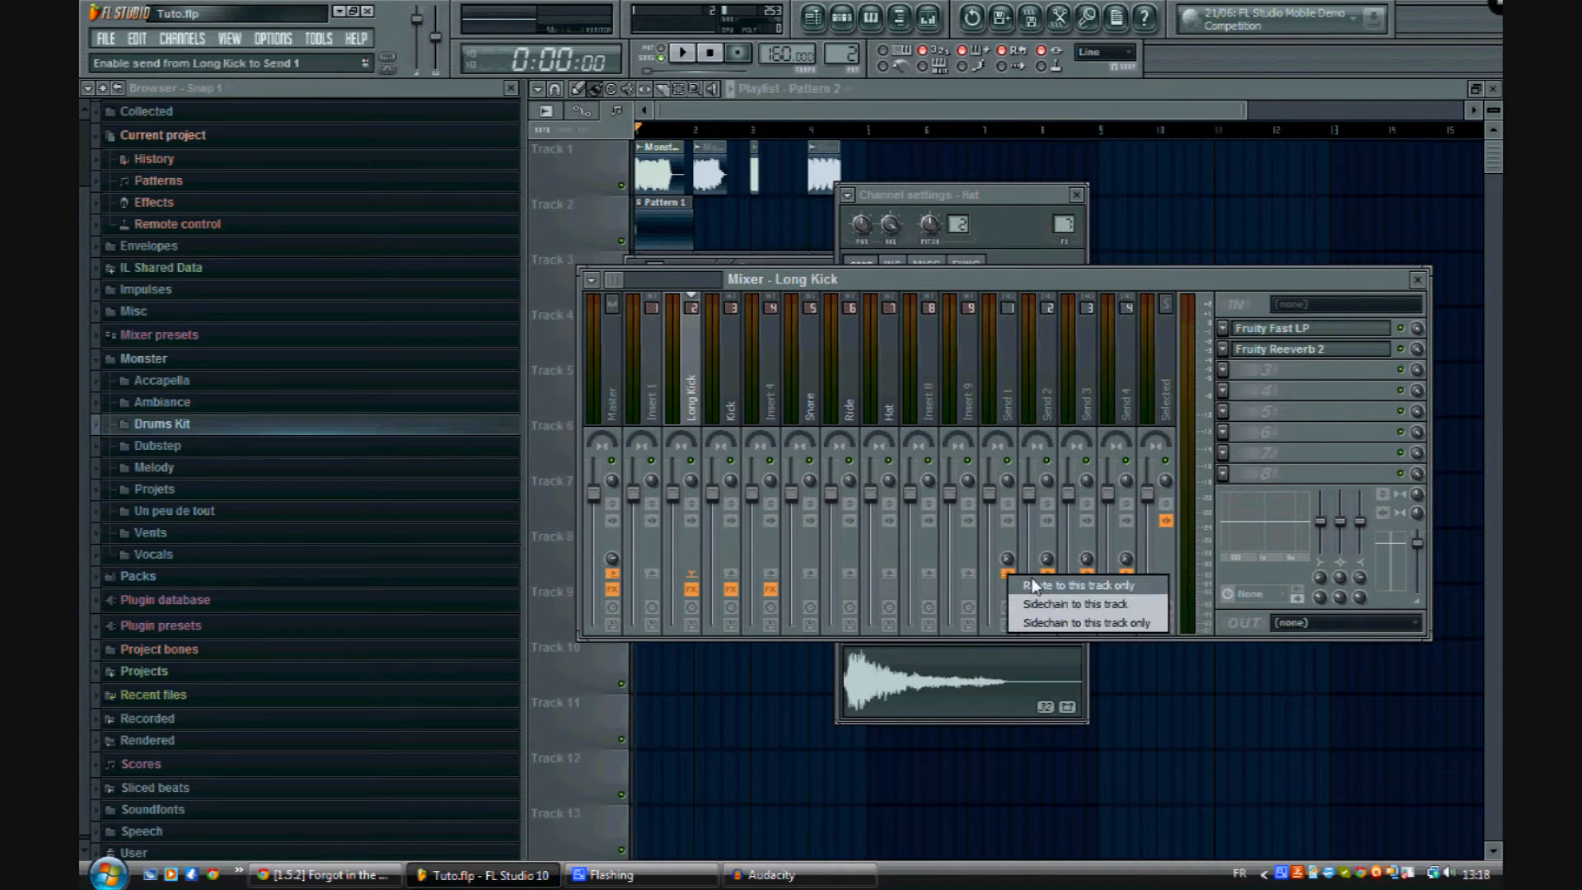
click(1041, 585)
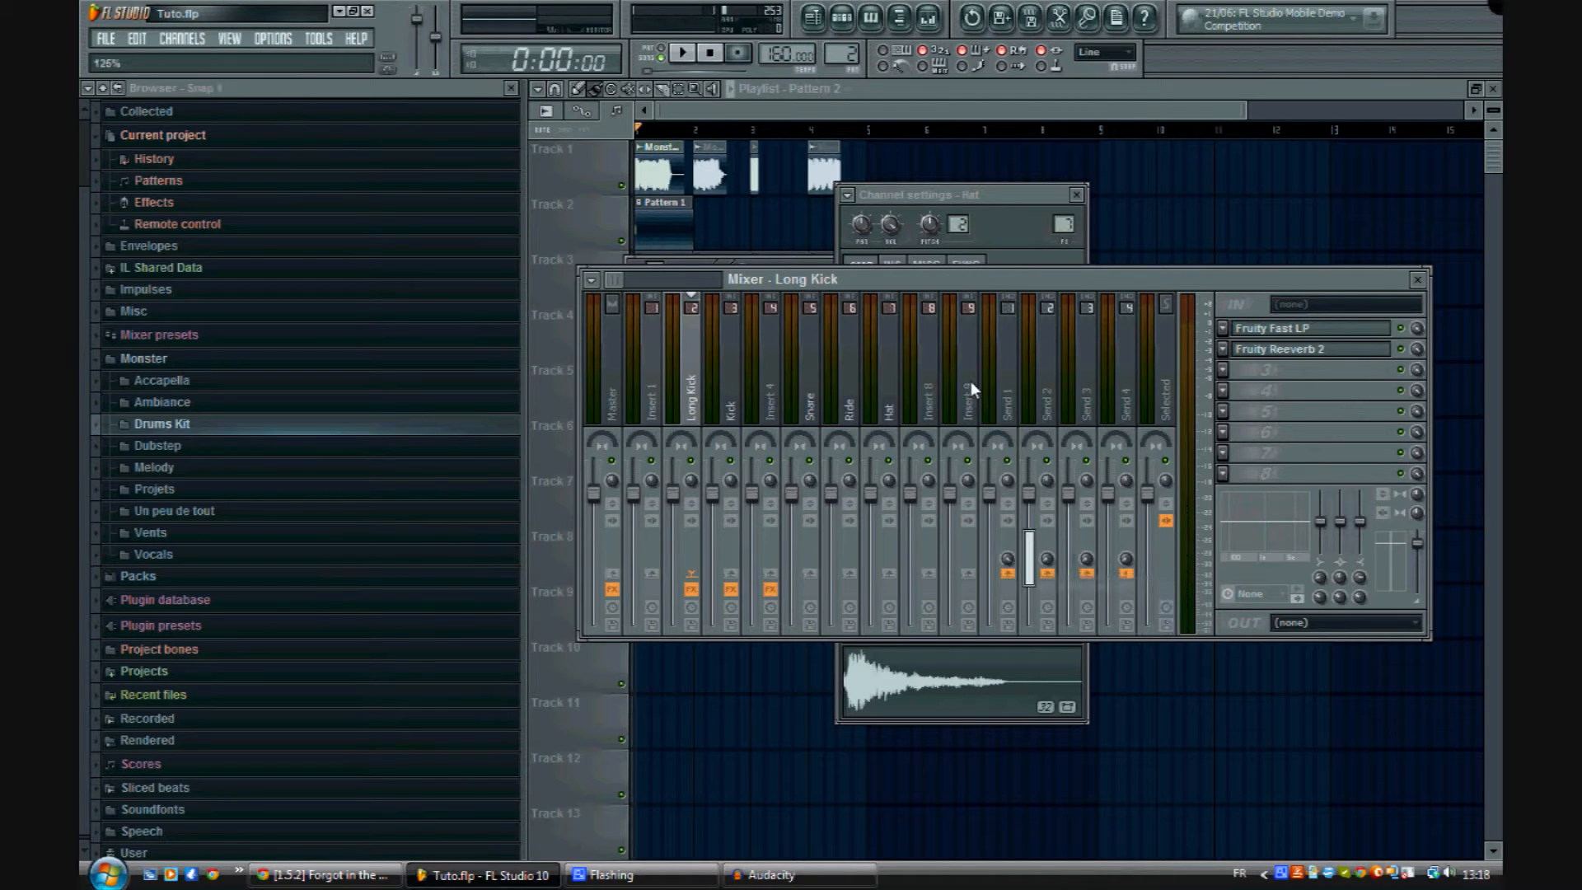
click(731, 389)
right_click(1011, 572)
click(1032, 582)
Step: Route the Snare, Ride and Hat mixer tracks to Send 1 only
click(805, 404)
right_click(1007, 573)
click(1030, 581)
click(845, 342)
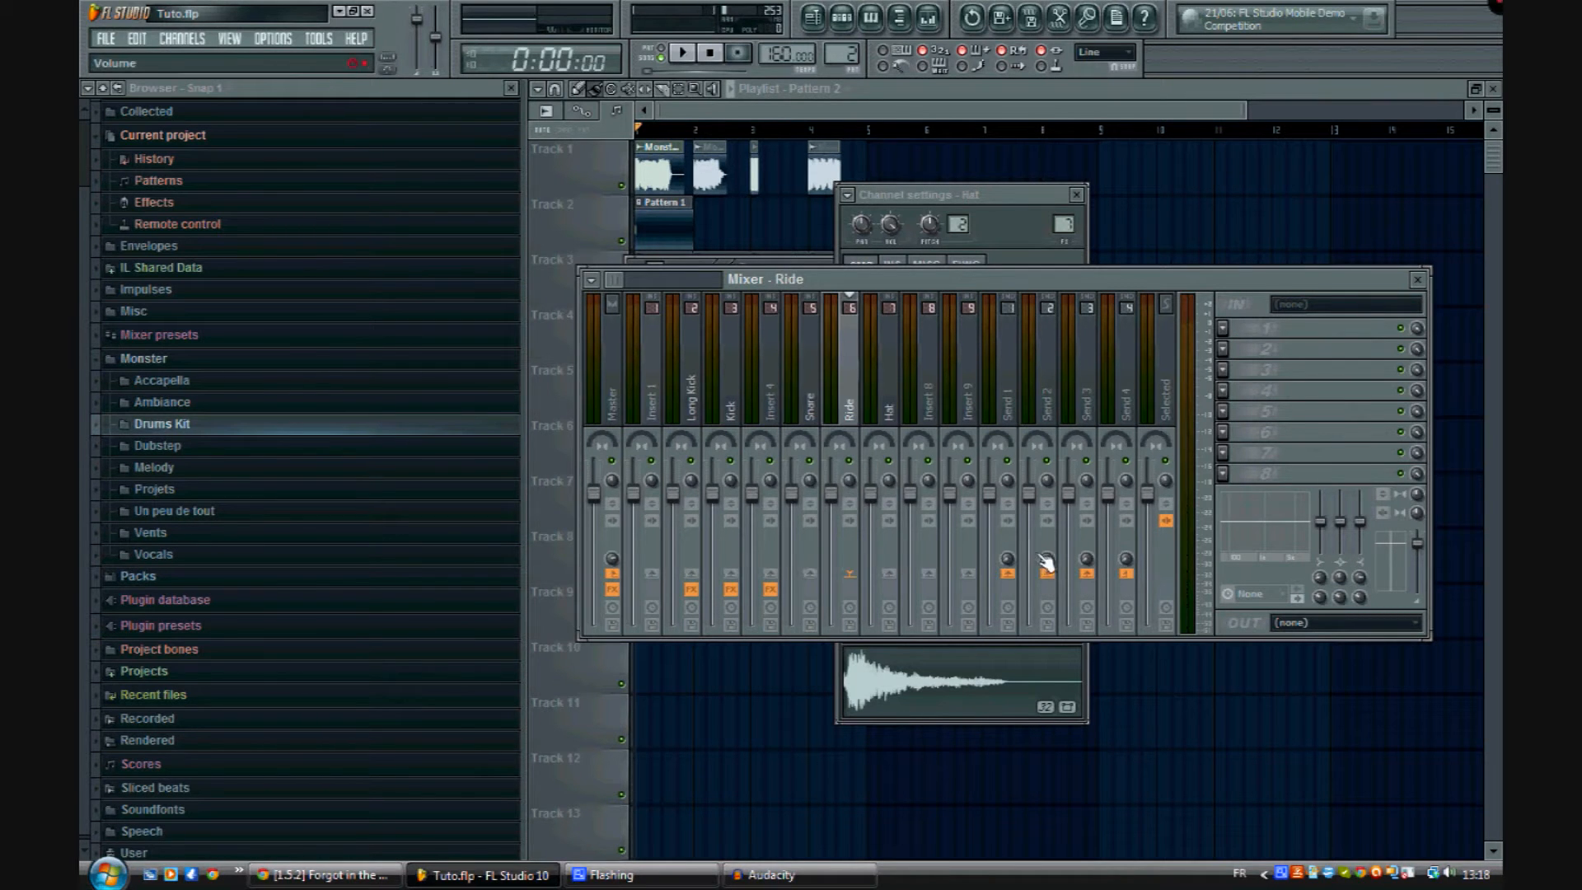
right_click(1008, 573)
click(1030, 584)
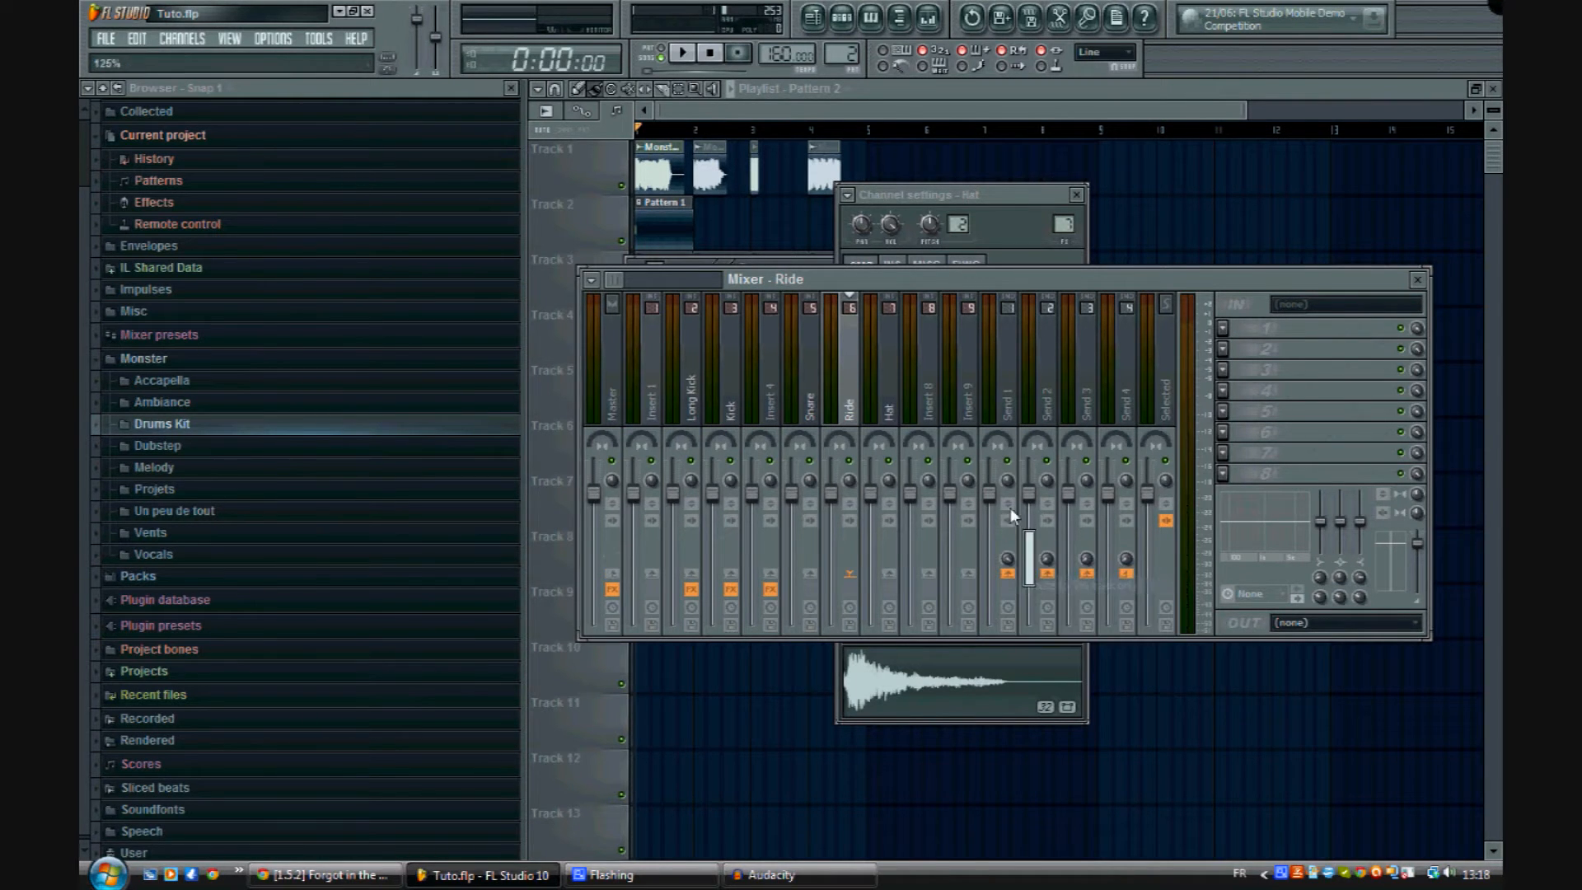
click(897, 394)
right_click(1008, 573)
click(1028, 581)
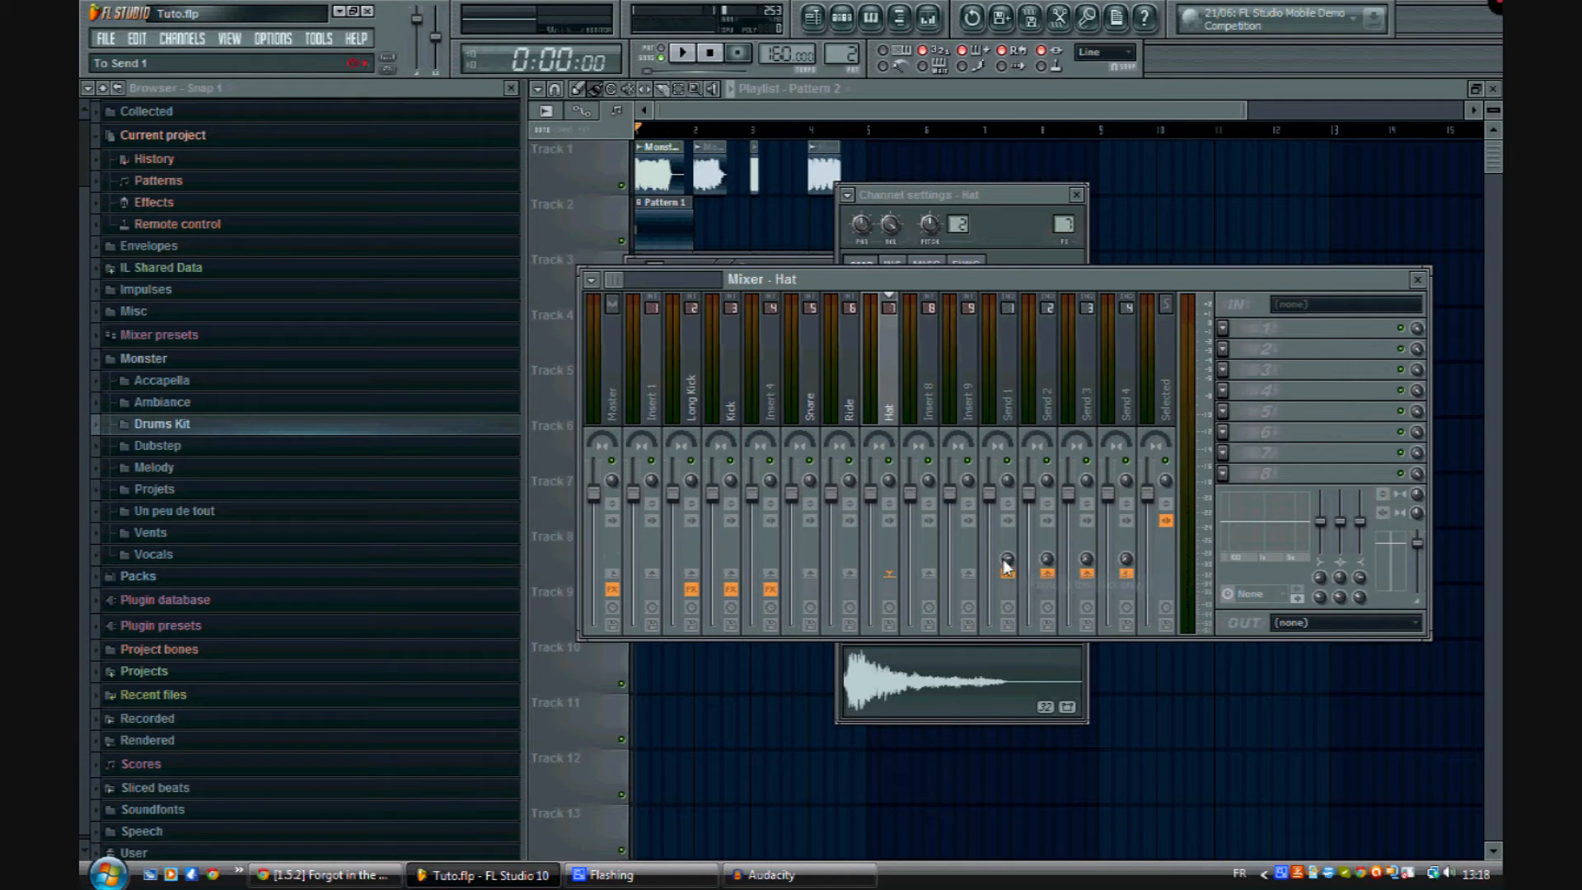
Step: Test lowering the Send 1 volume while the song plays, reset it to its default level and stop playback
click(1020, 296)
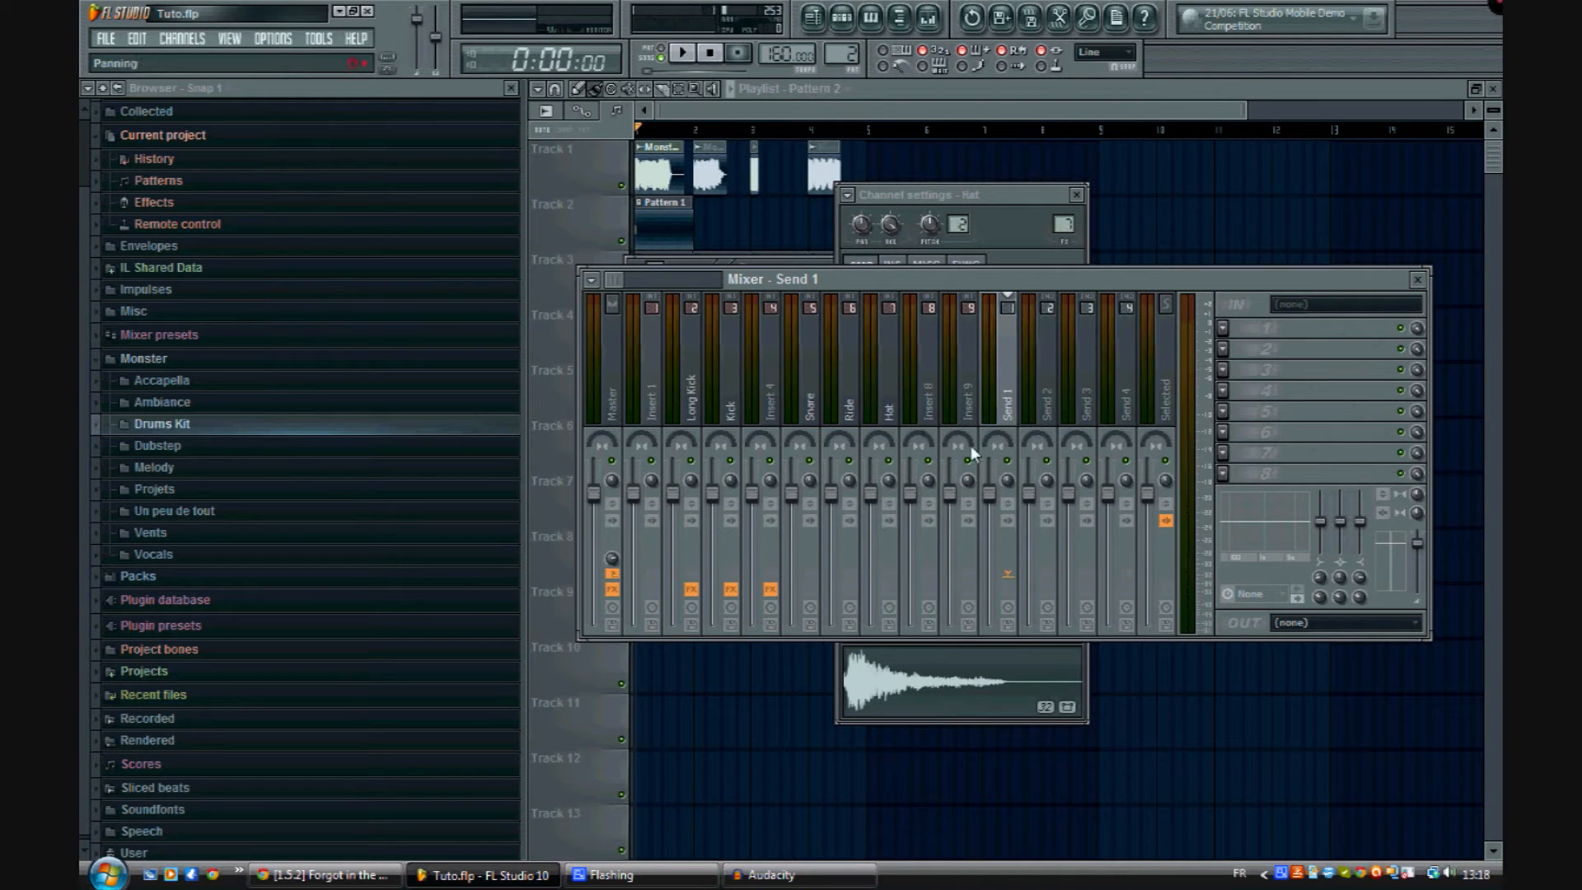
key(space)
drag(999, 505, 988, 624)
drag(894, 158, 880, 345)
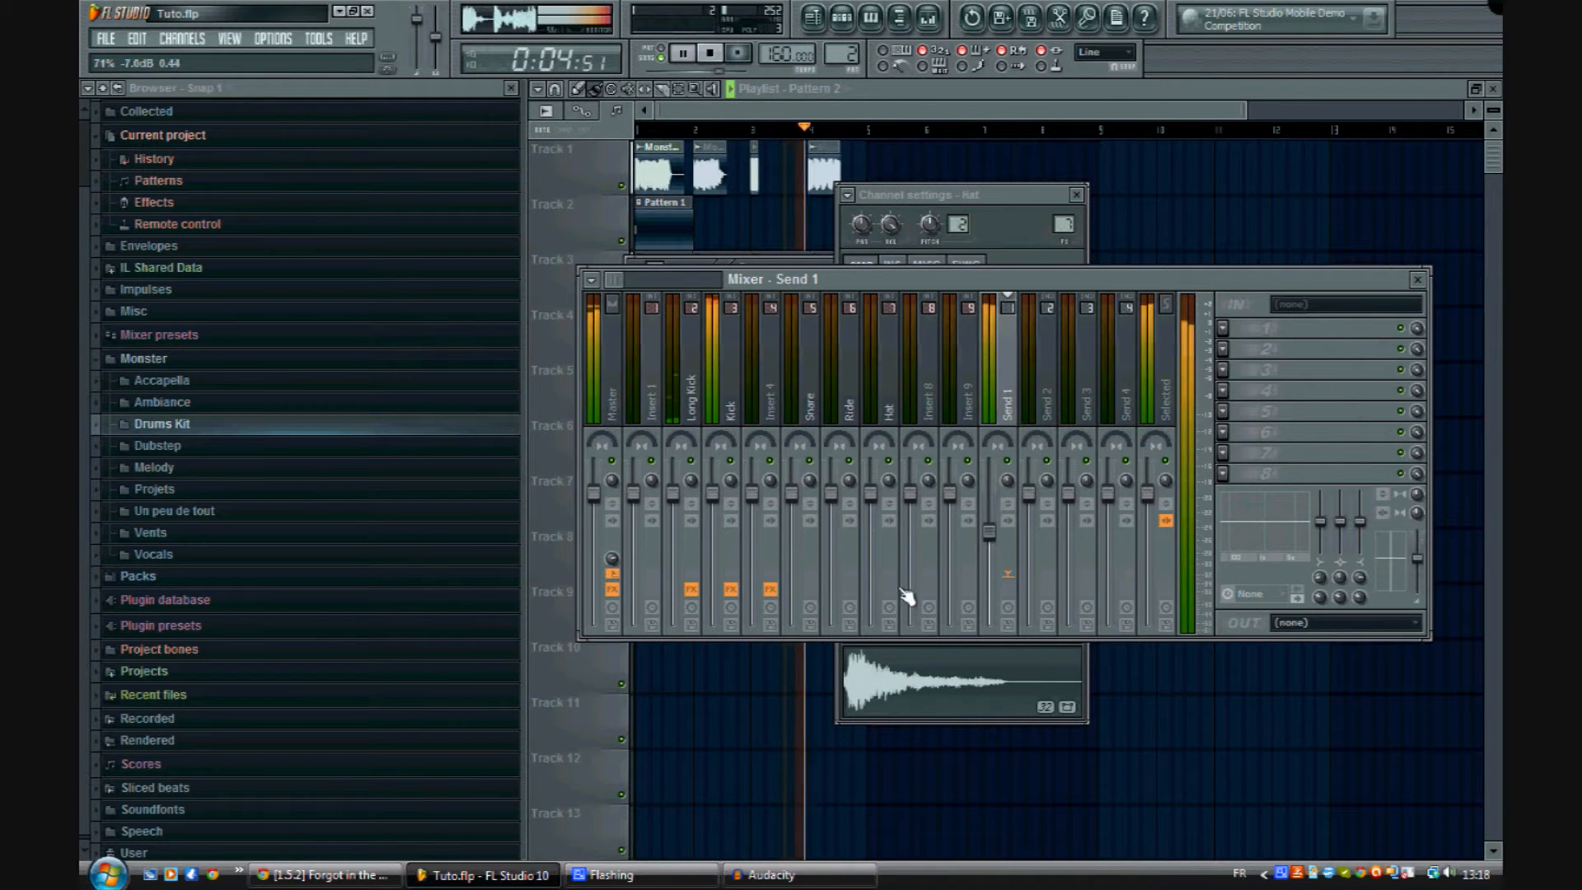
right_click(989, 511)
click(1001, 520)
key(space)
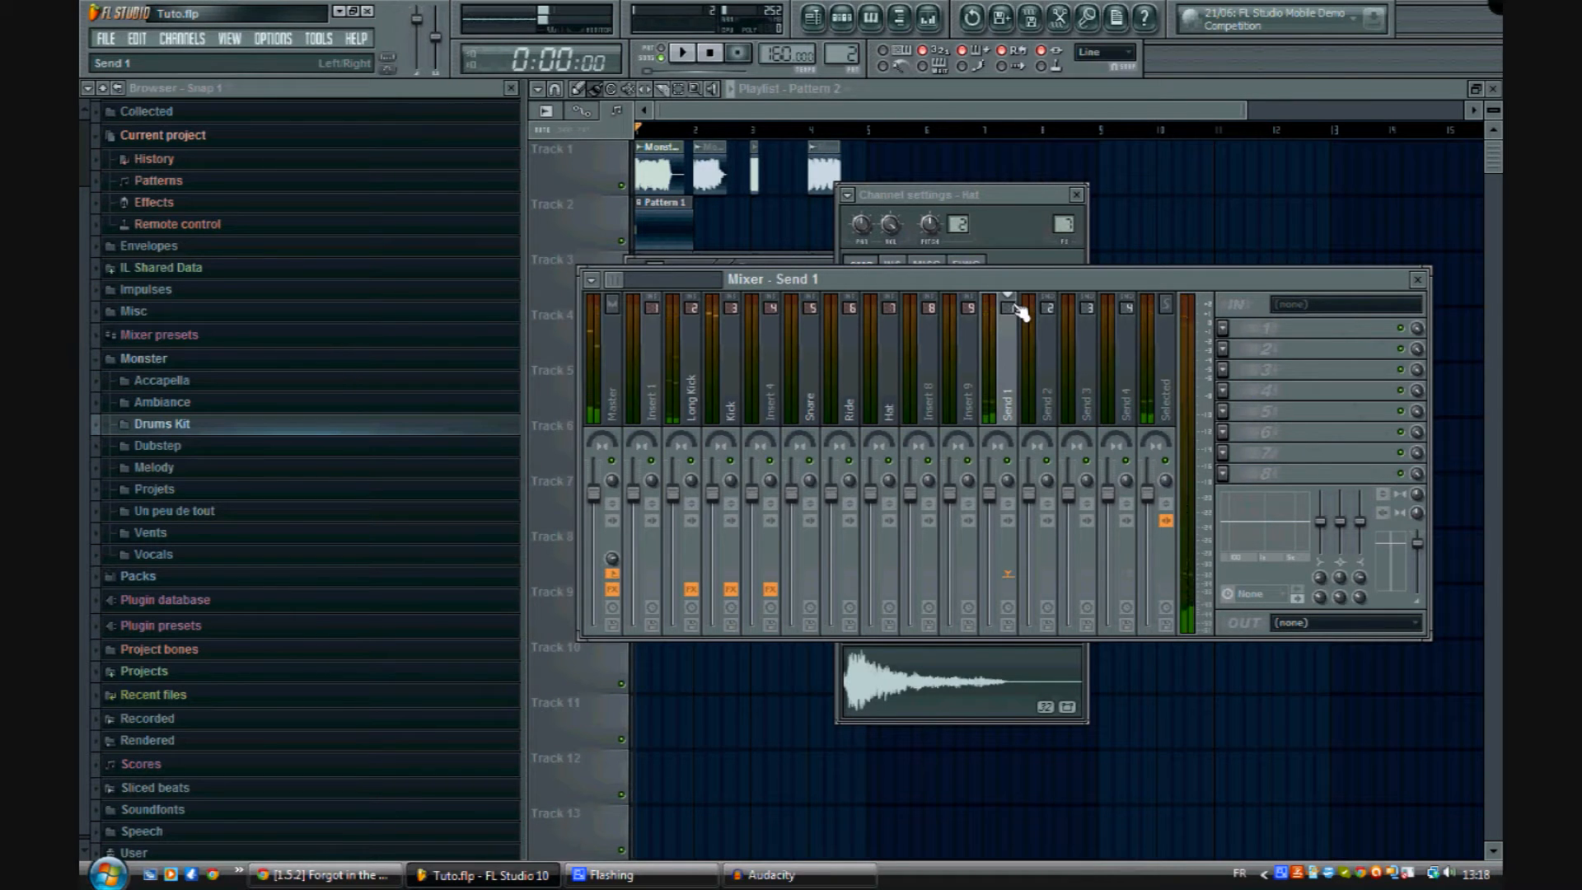
Step: Close the mixer and the Hat channel settings, and move the step sequencer below Track 3 of the playlist
click(1417, 279)
click(1079, 196)
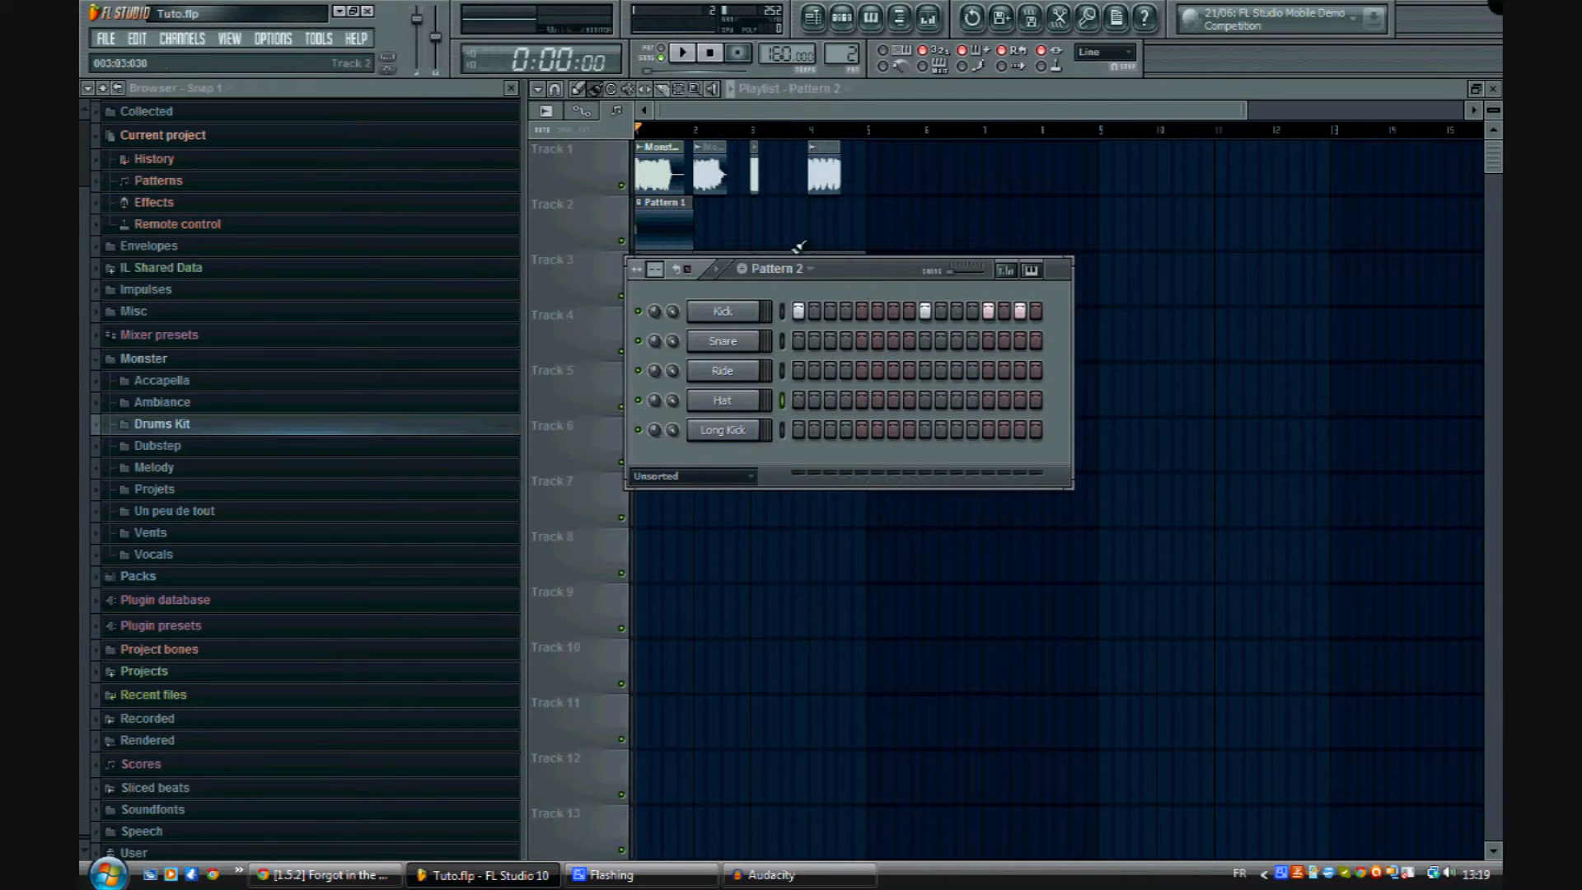
mouse_move(879, 281)
mouse_down()
mouse_move(898, 456)
mouse_move(883, 382)
mouse_move(1180, 396)
mouse_up()
Step: Reduce Pattern 2 to a kick on step 1 and delete all its clips on Track 3 except the first
double_click(675, 275)
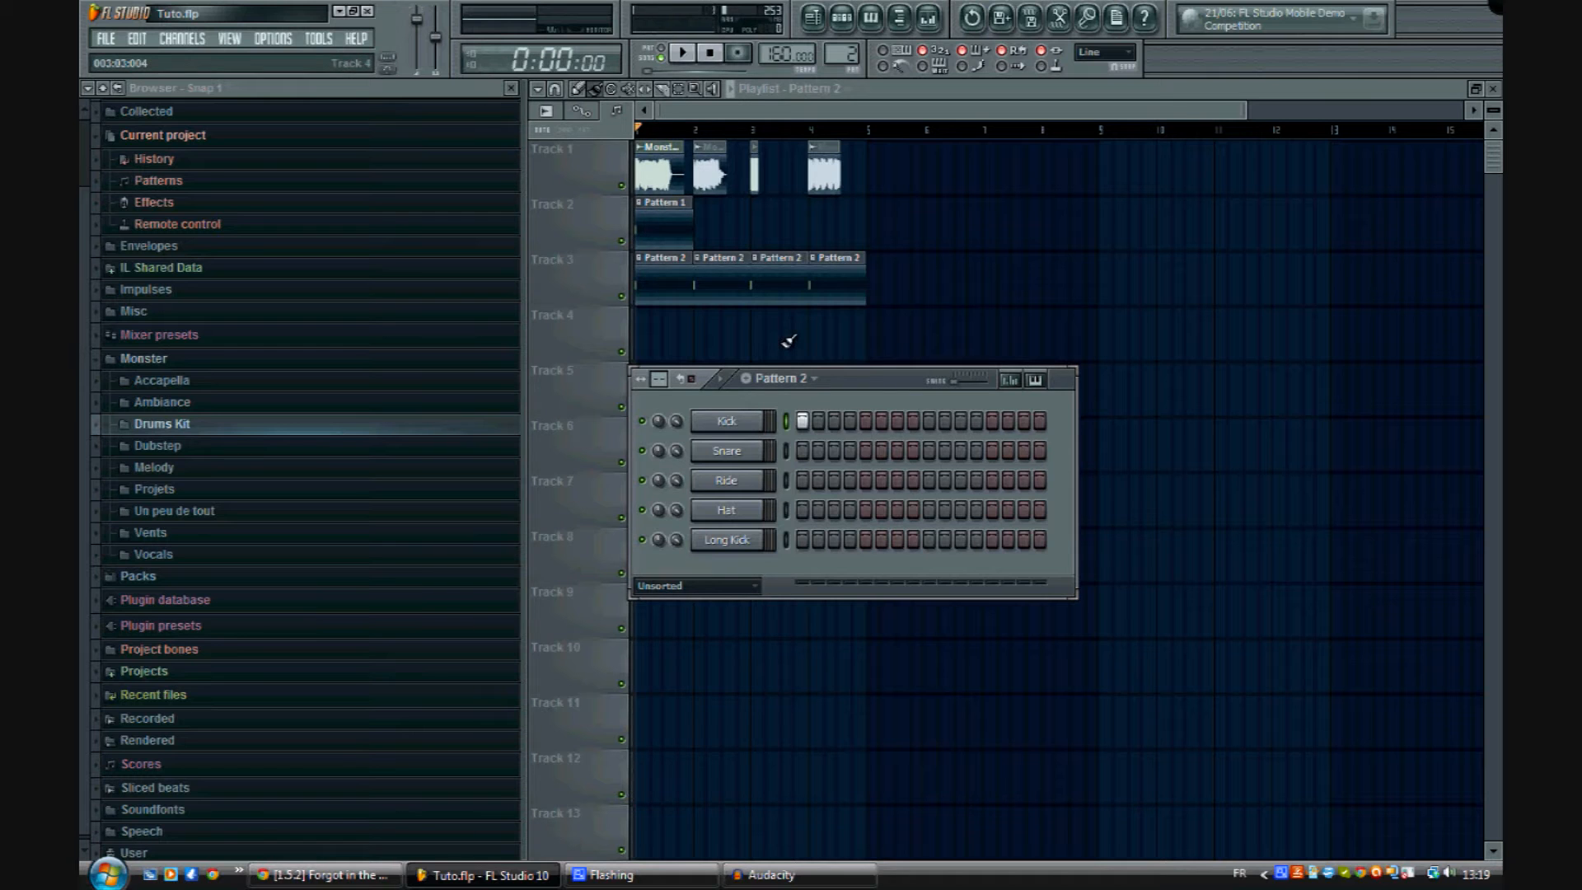
drag(727, 286, 916, 297)
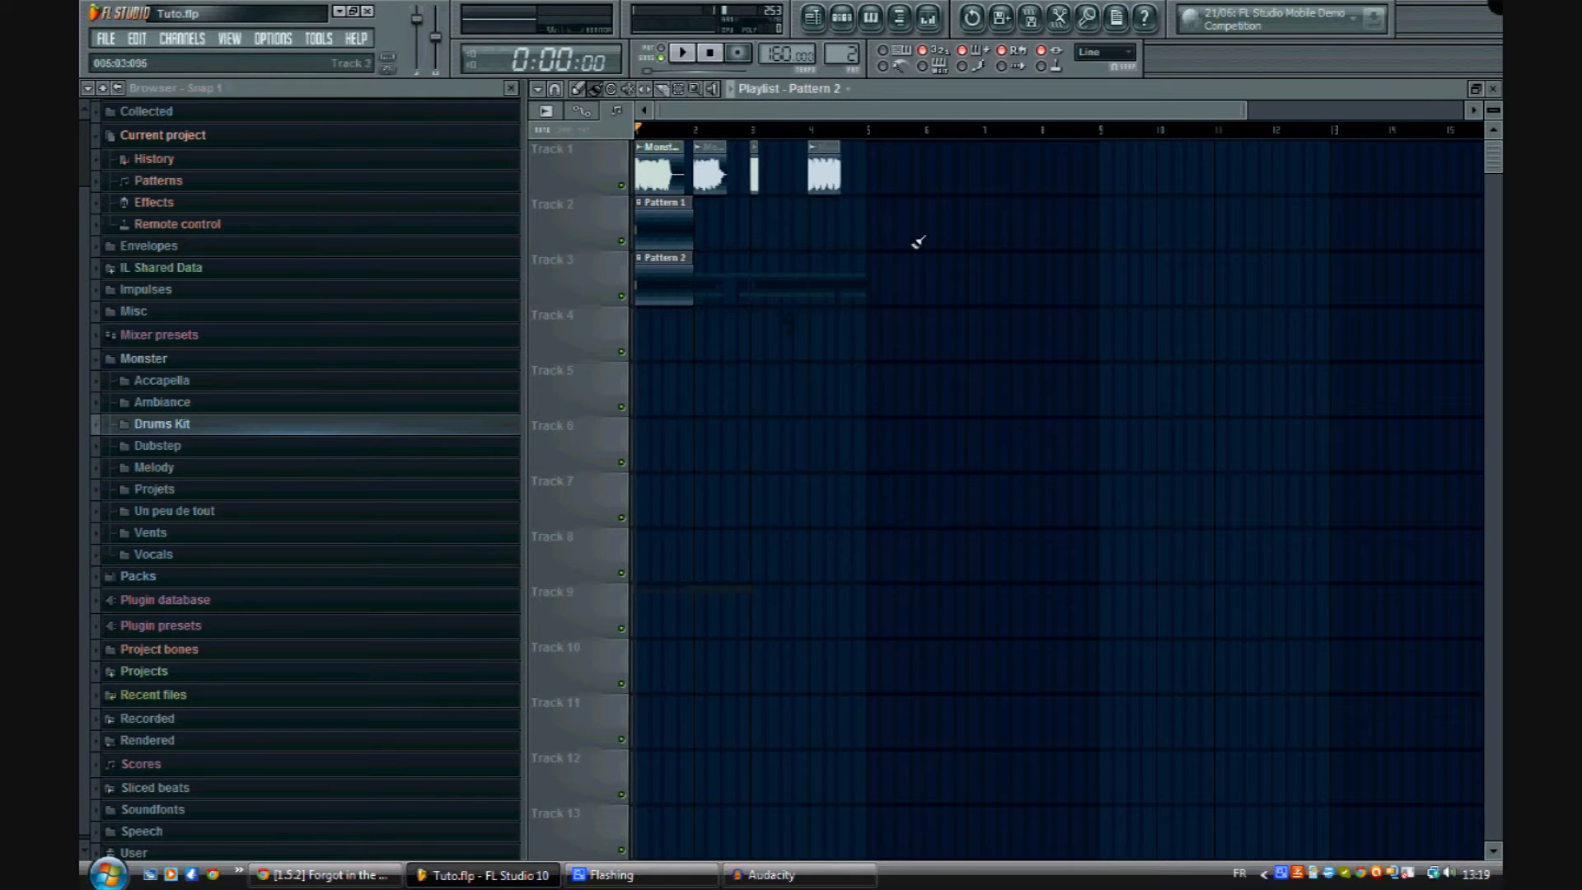
click(848, 18)
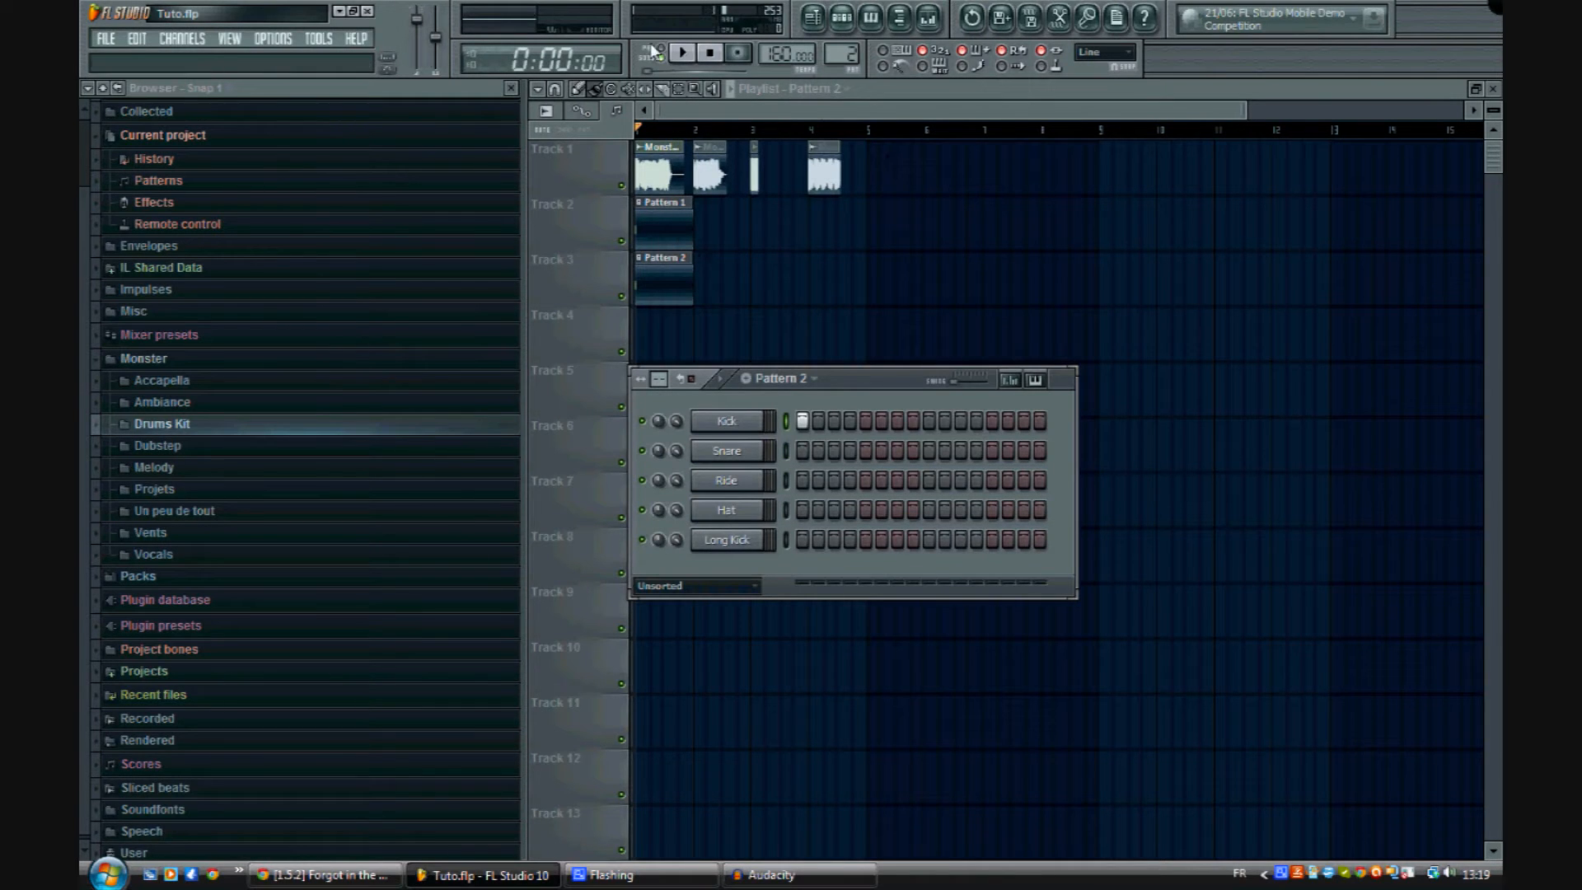
Step: While Pattern 2 loops, place snare hits on steps 5 and 13 and kick hits on steps 9 and 11
click(932, 451)
key(space)
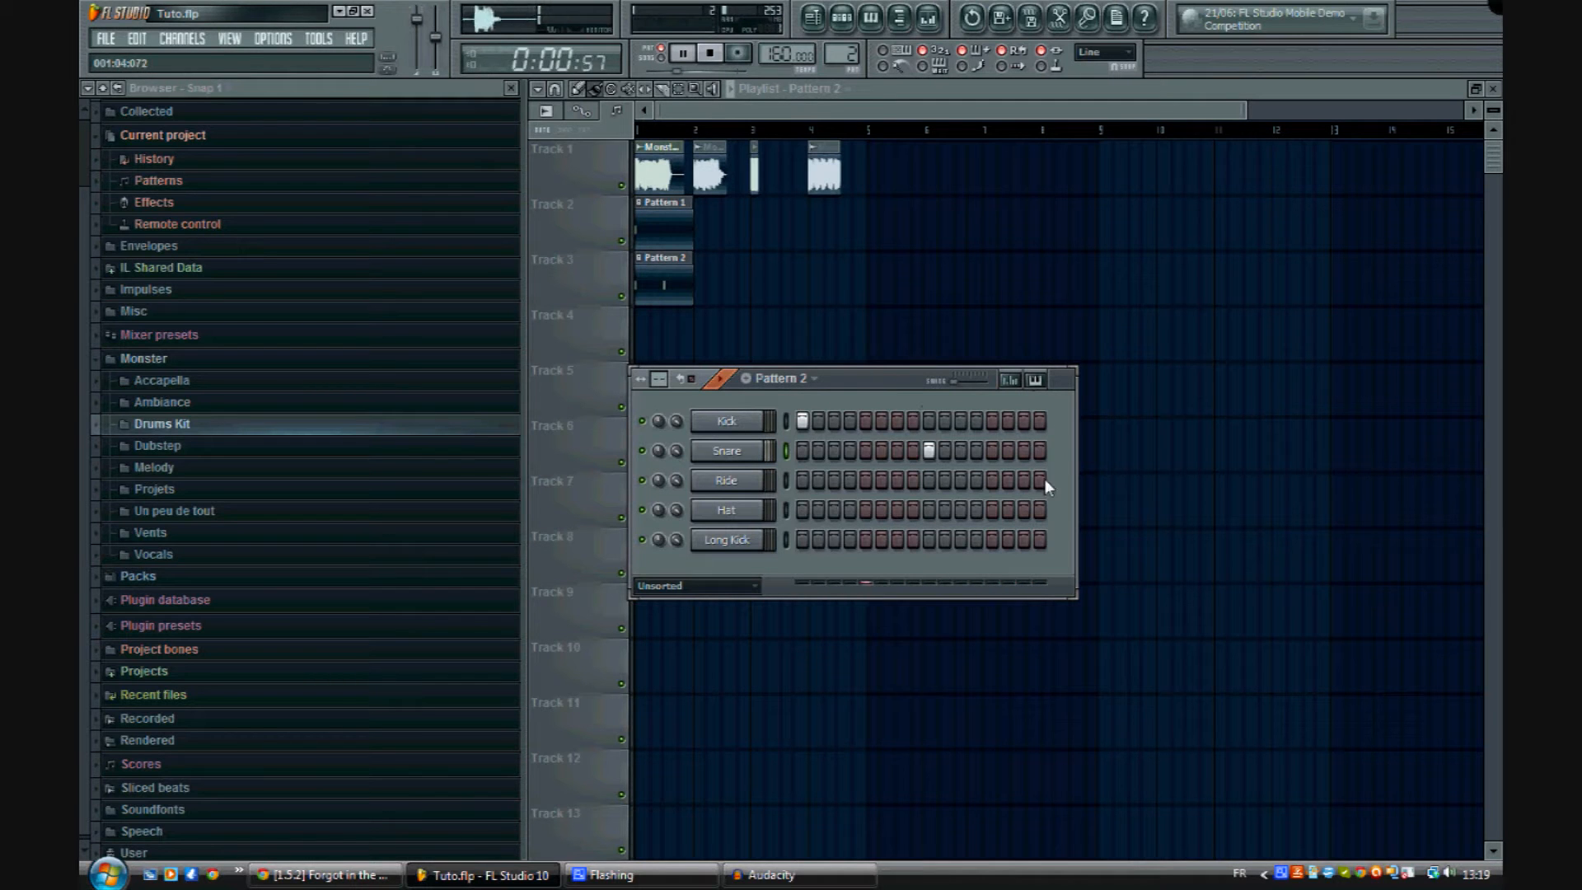
click(929, 451)
click(867, 450)
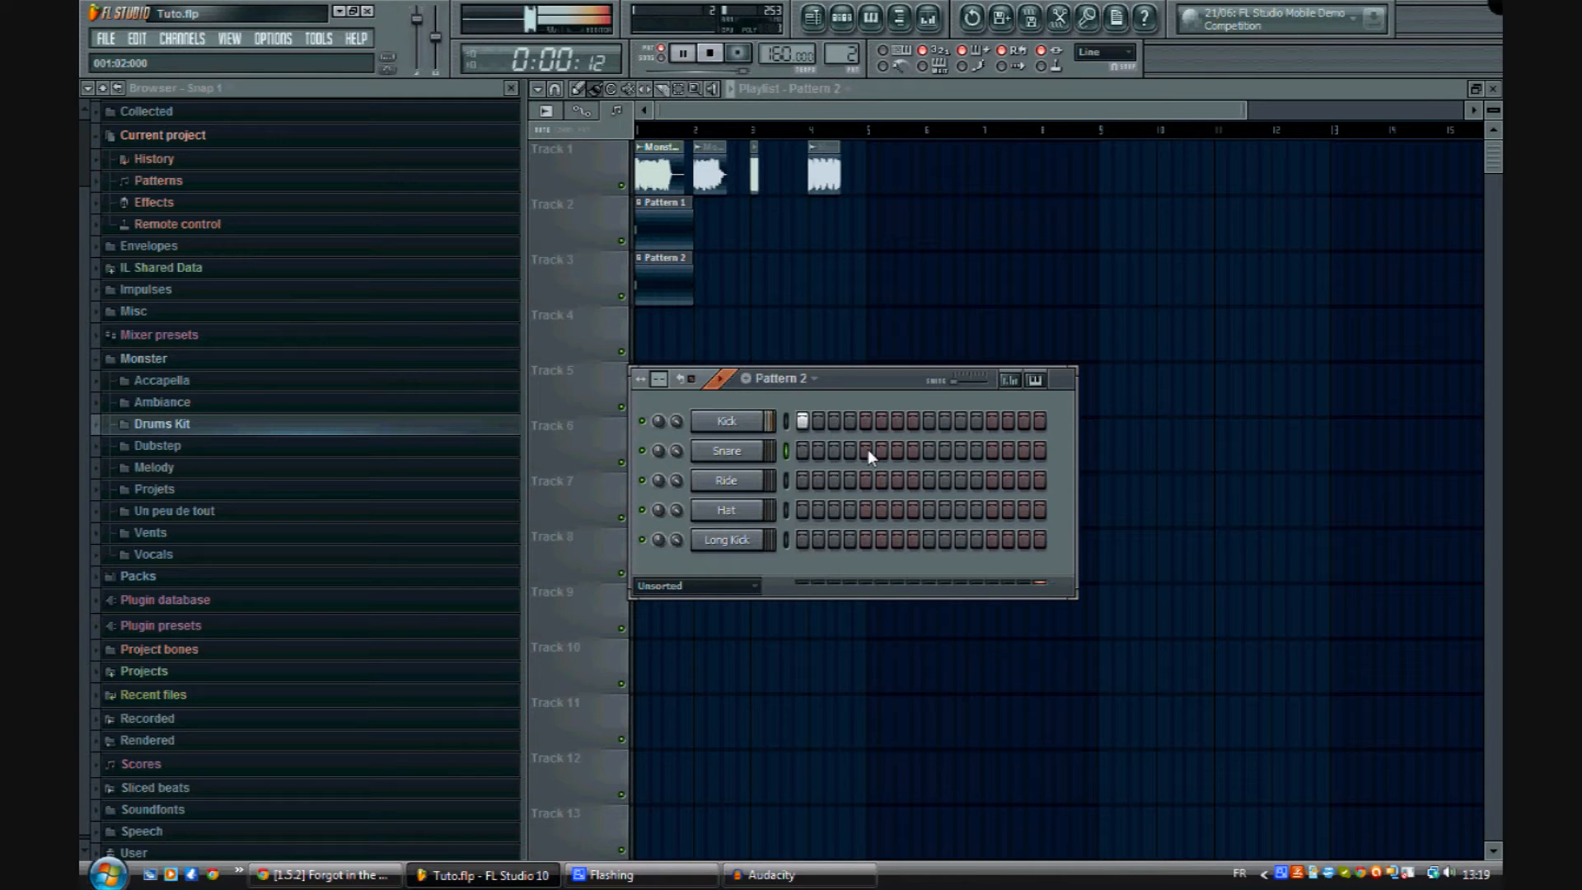
click(930, 421)
click(992, 450)
click(961, 422)
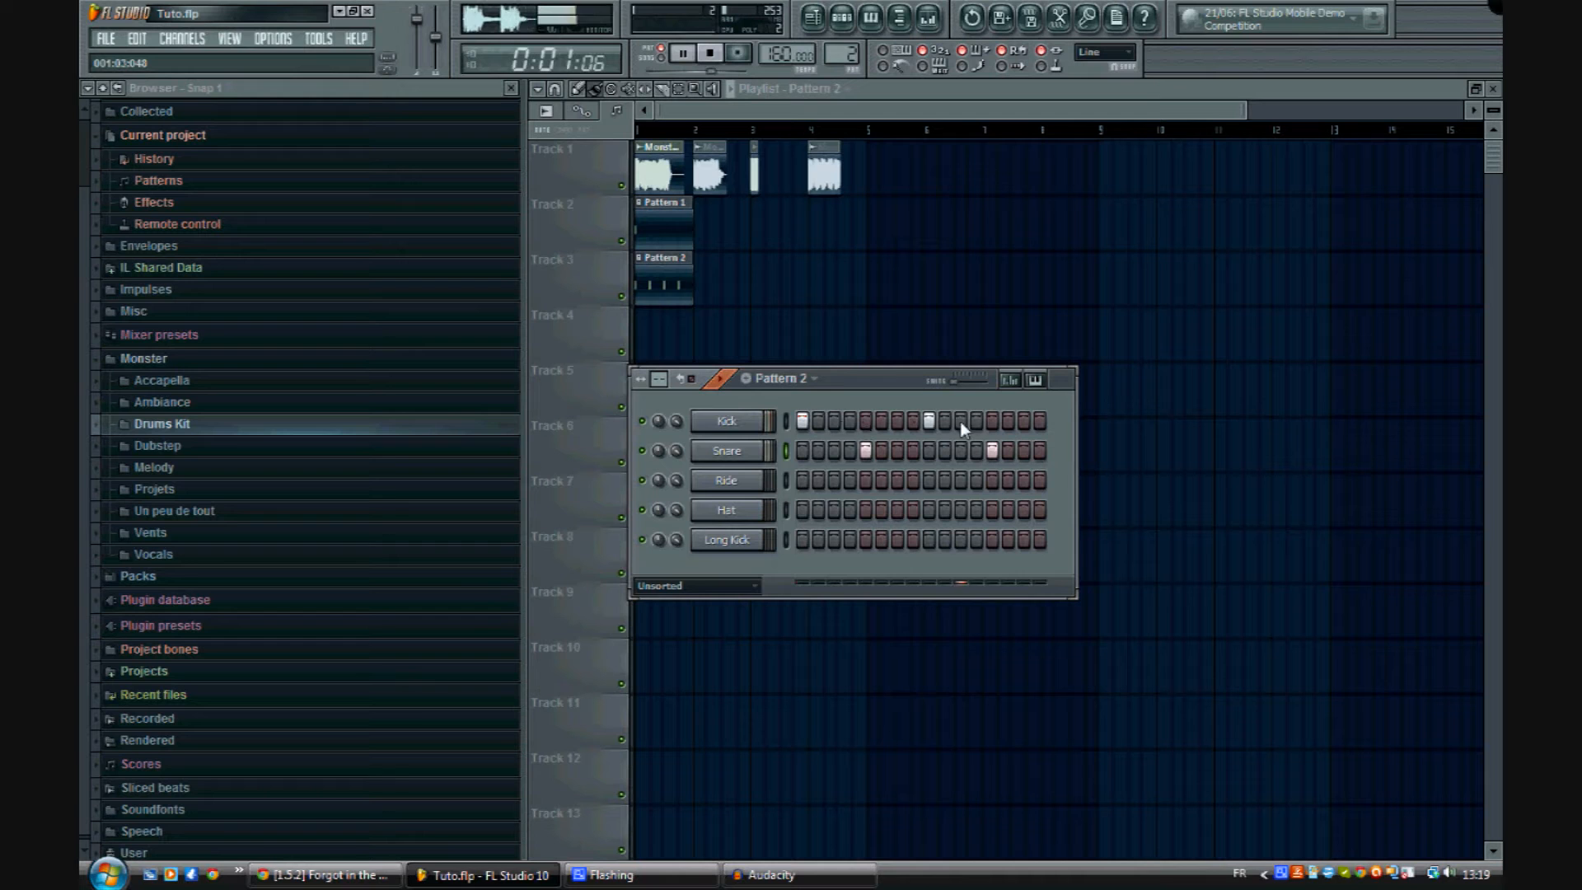
Step: Try a kick on step 4 of Pattern 2, remove it and add one on step 15 instead
click(850, 421)
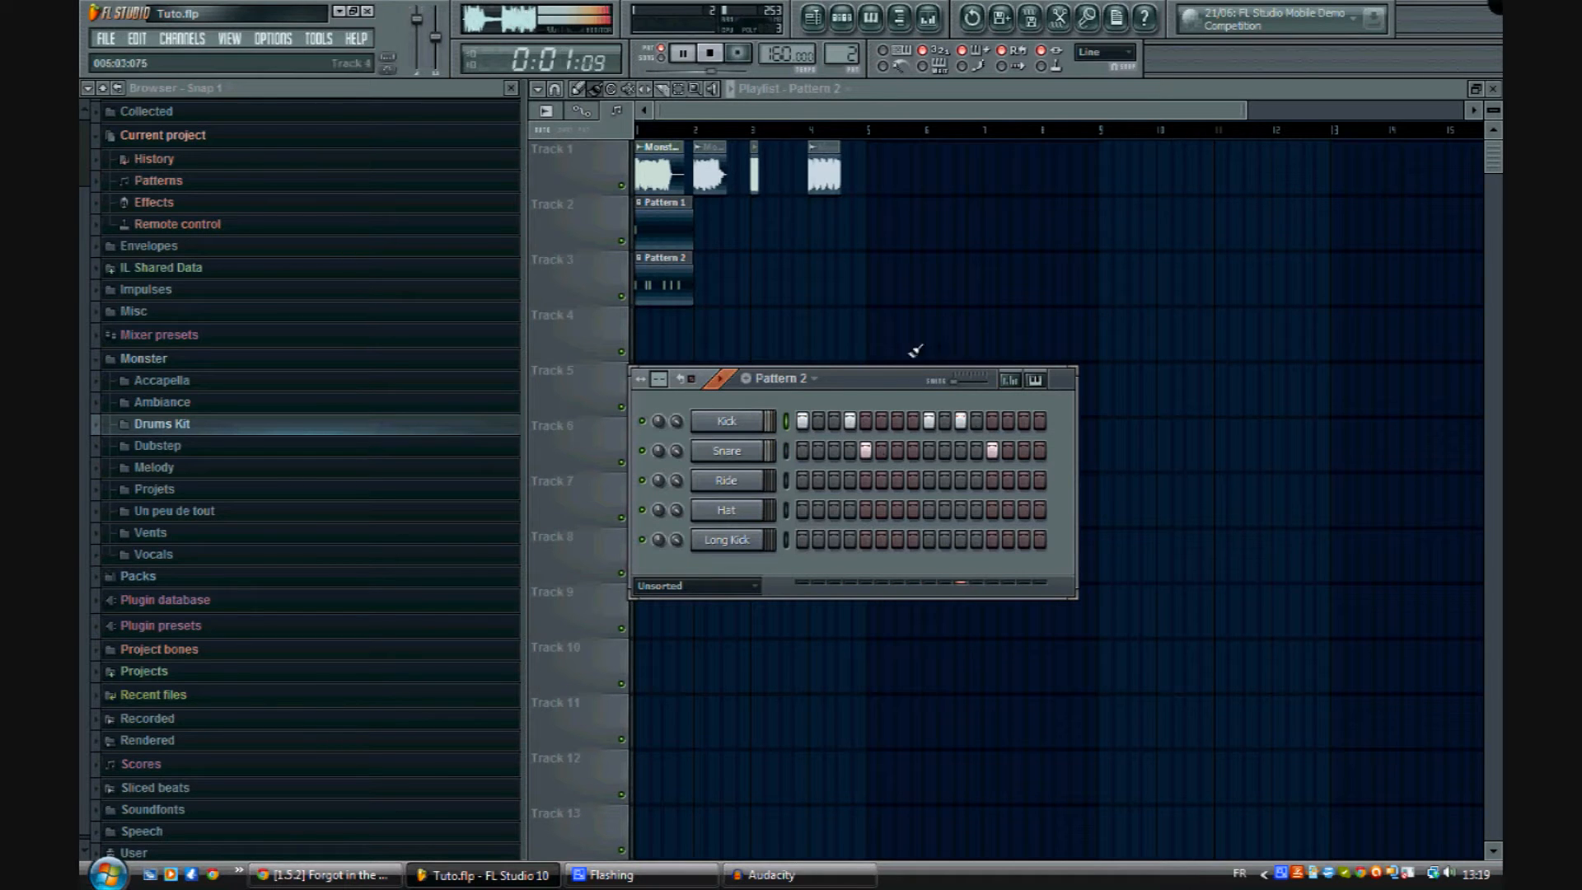
click(865, 450)
click(850, 421)
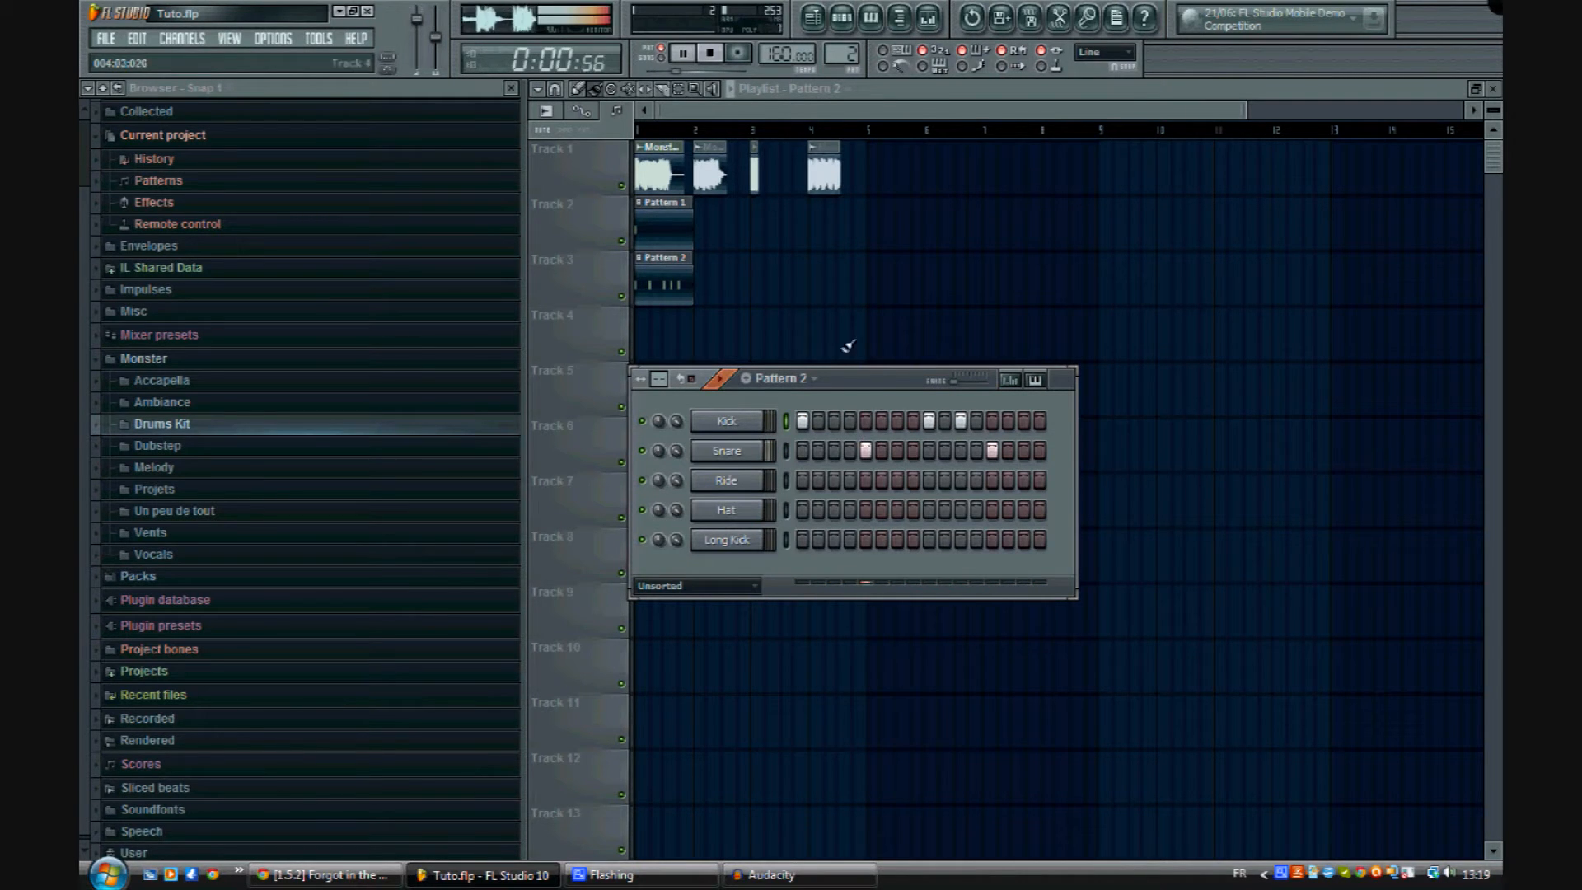
click(1023, 421)
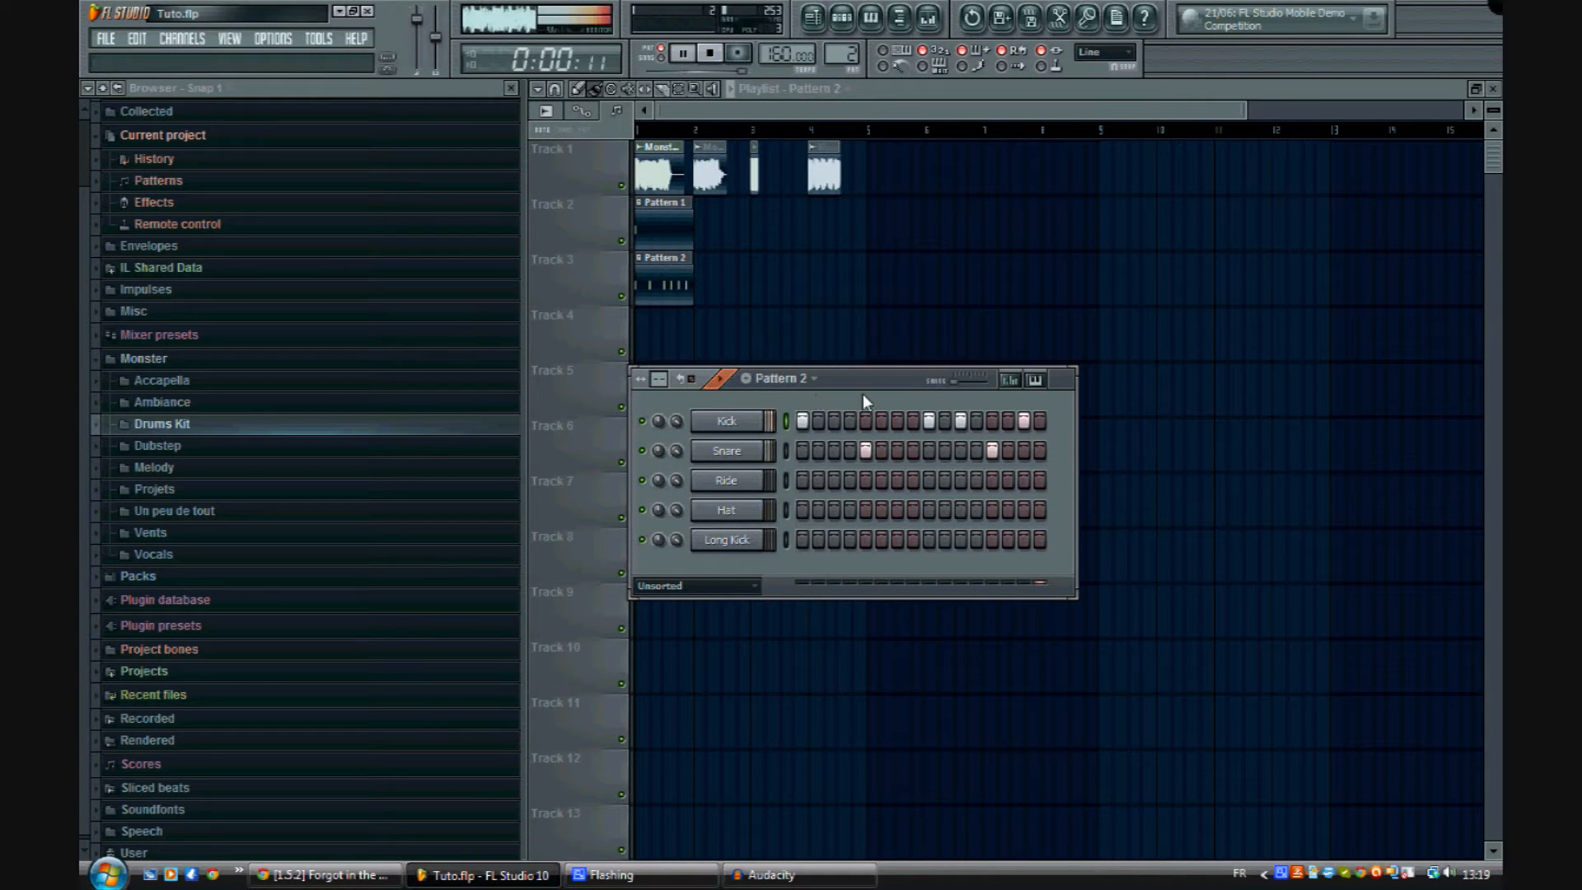
key(space)
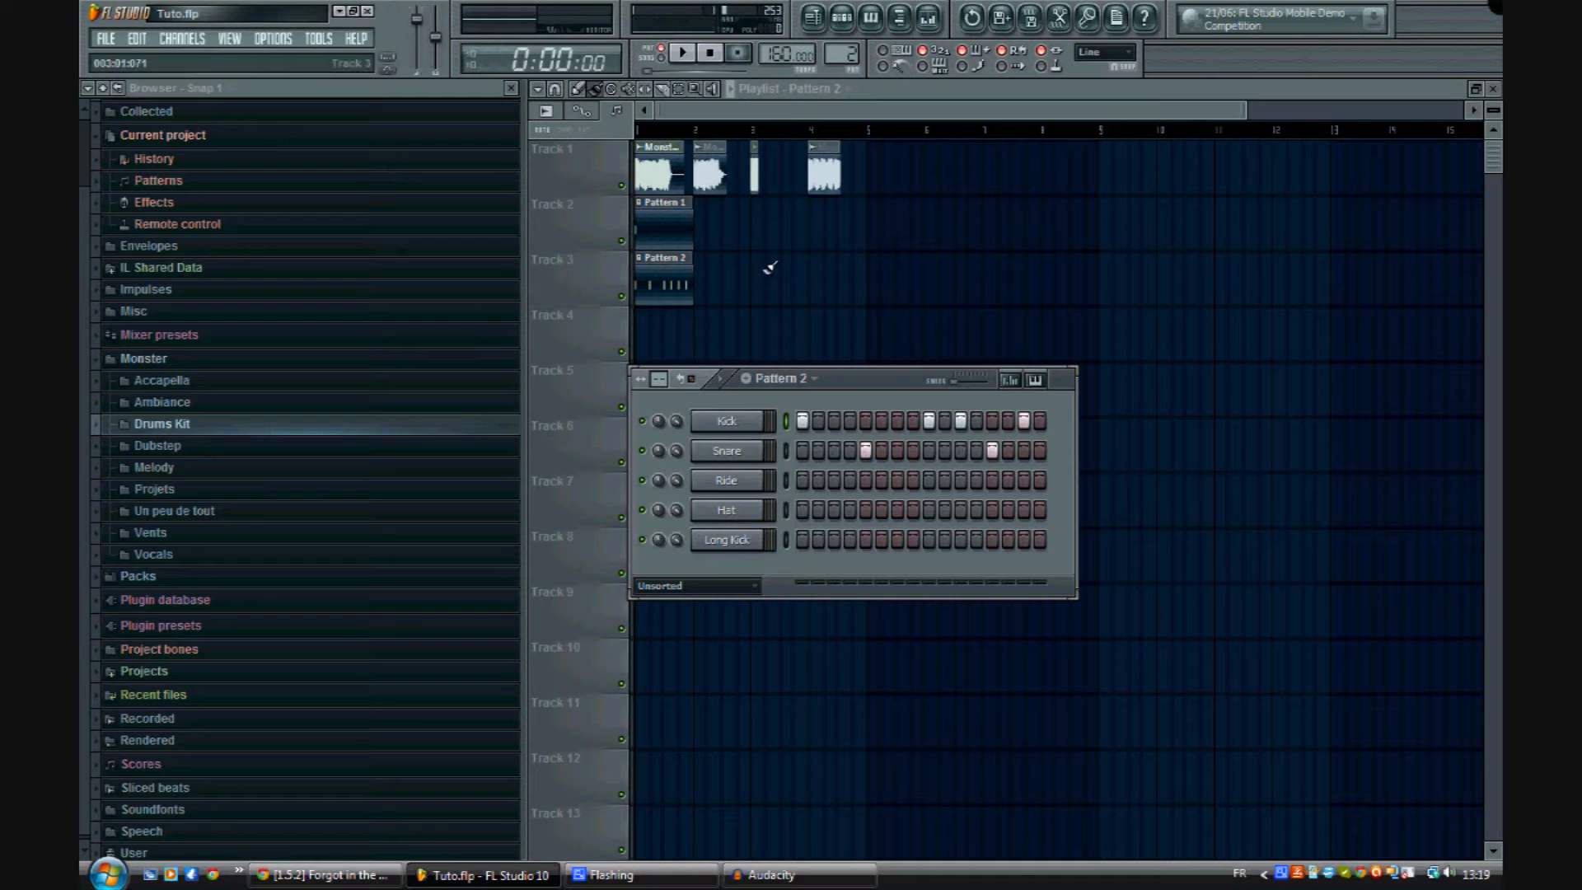
Step: Program the Hat on steps 1 to 5 and 9 to 13 of Pattern 2
key(F6)
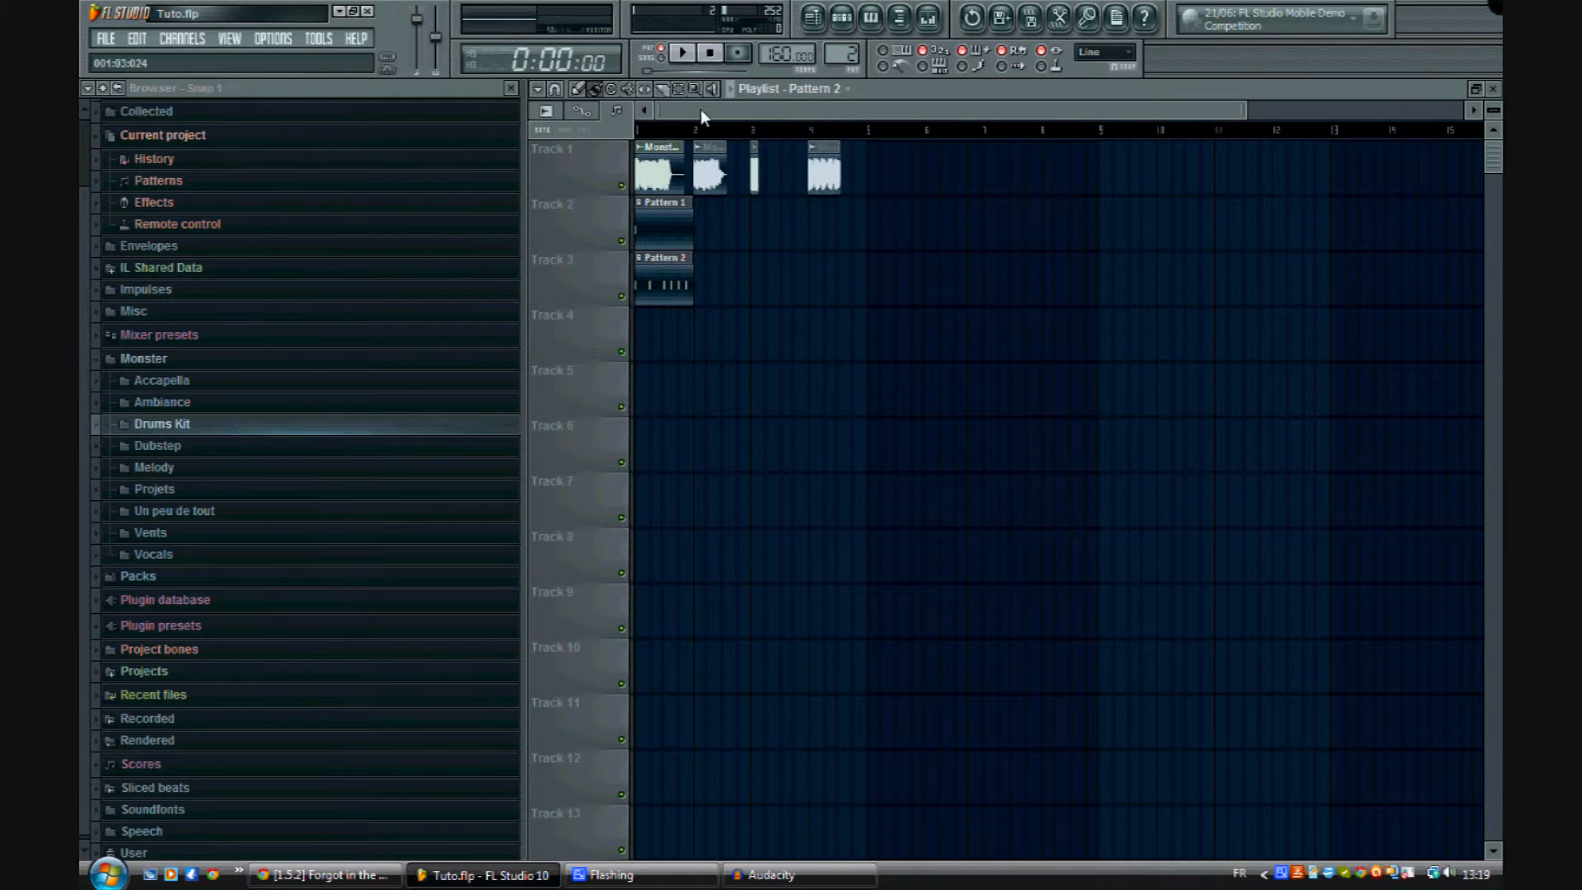
key(F6)
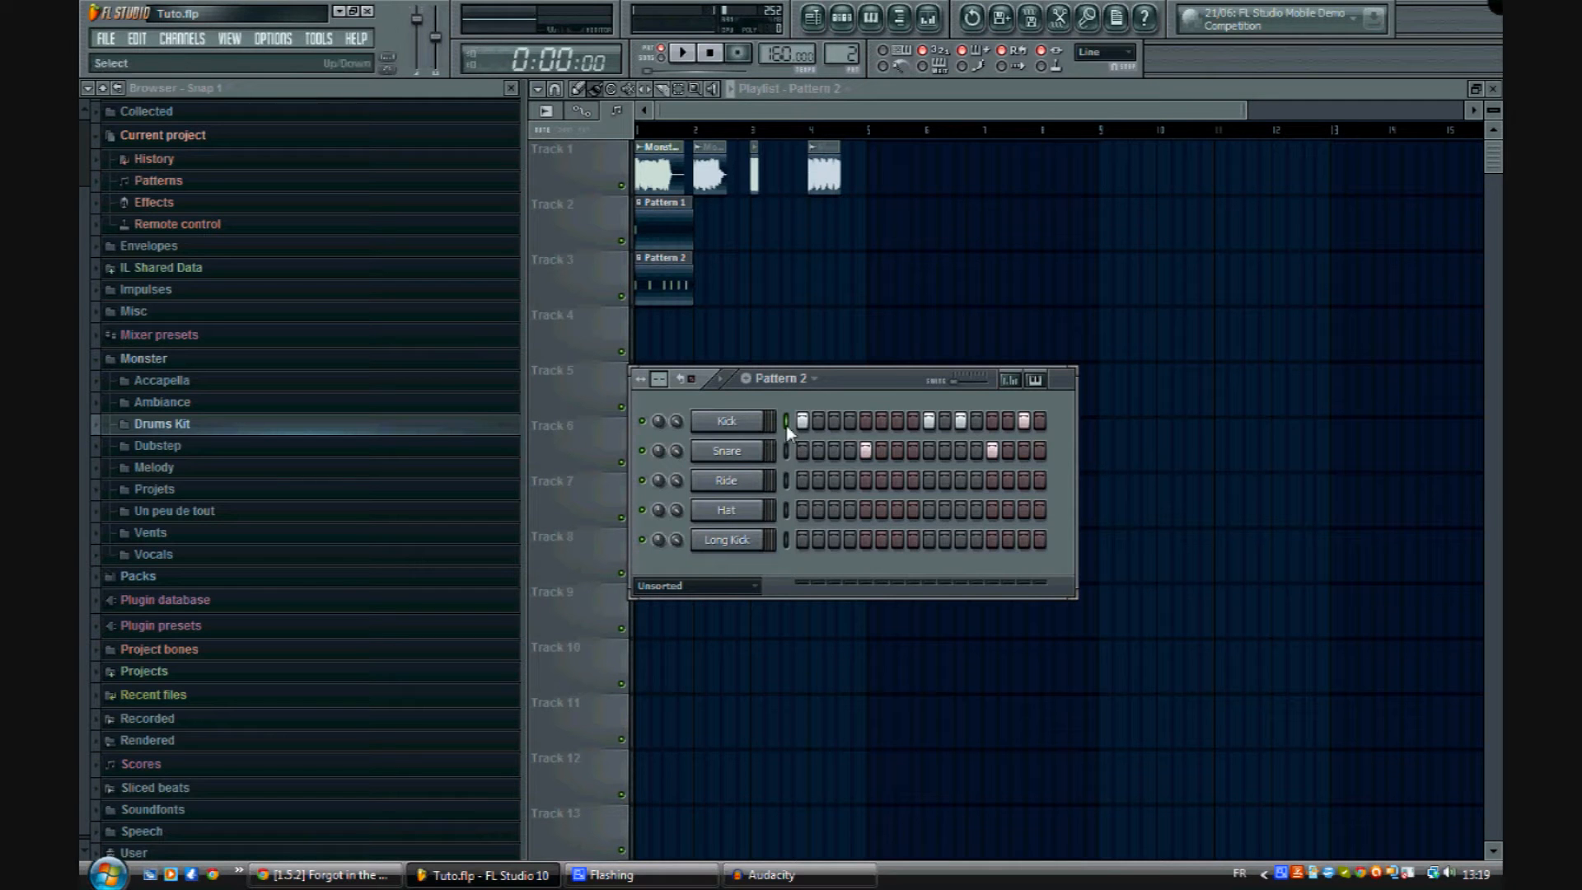
click(727, 481)
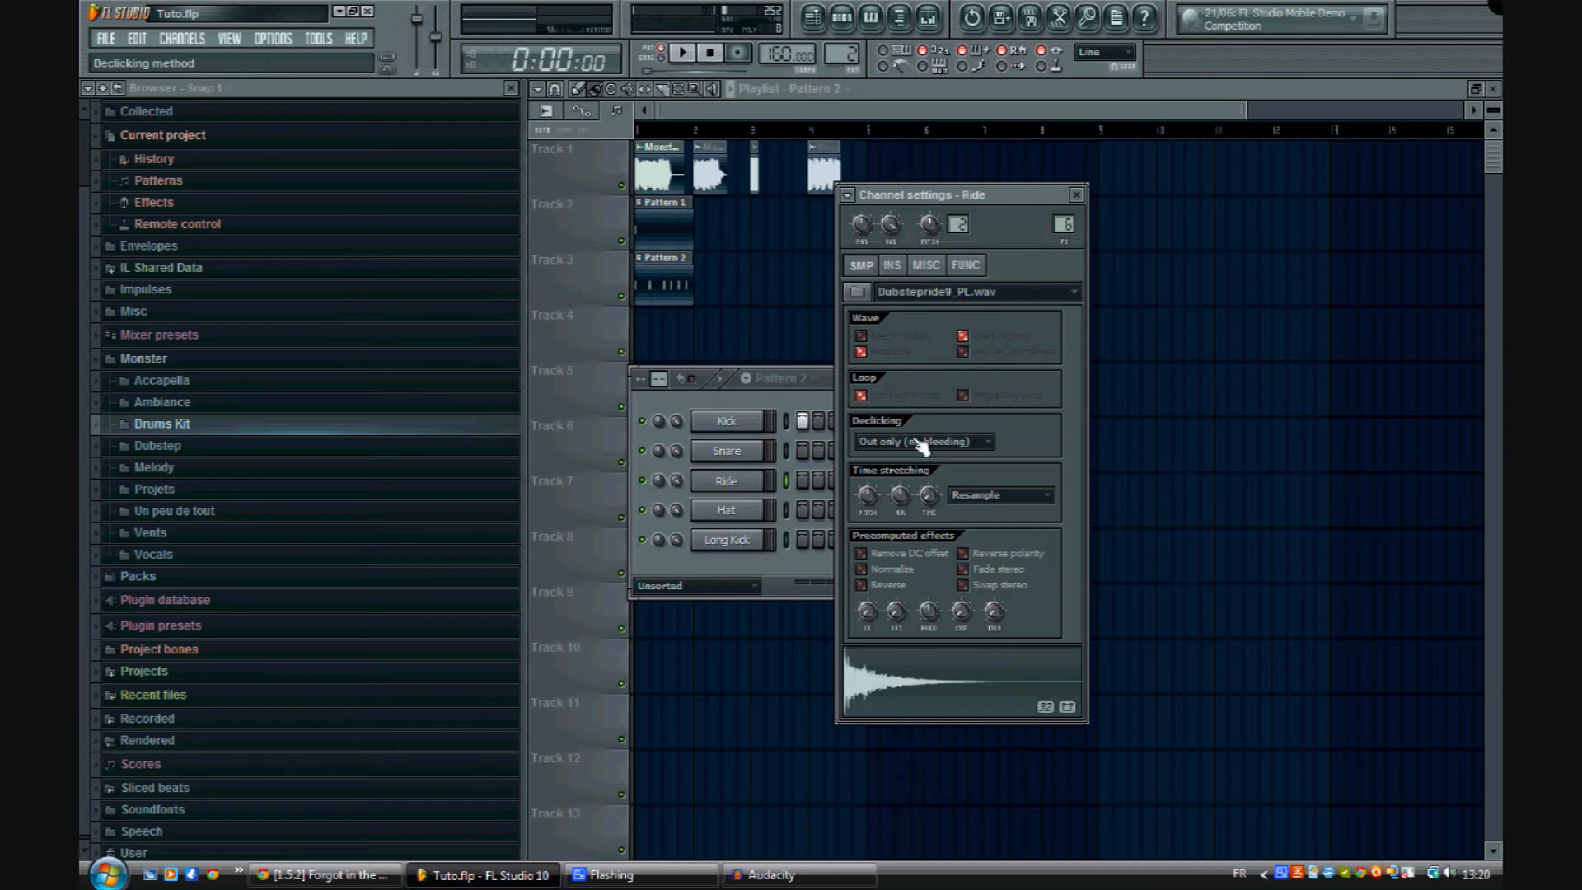
click(818, 385)
click(839, 387)
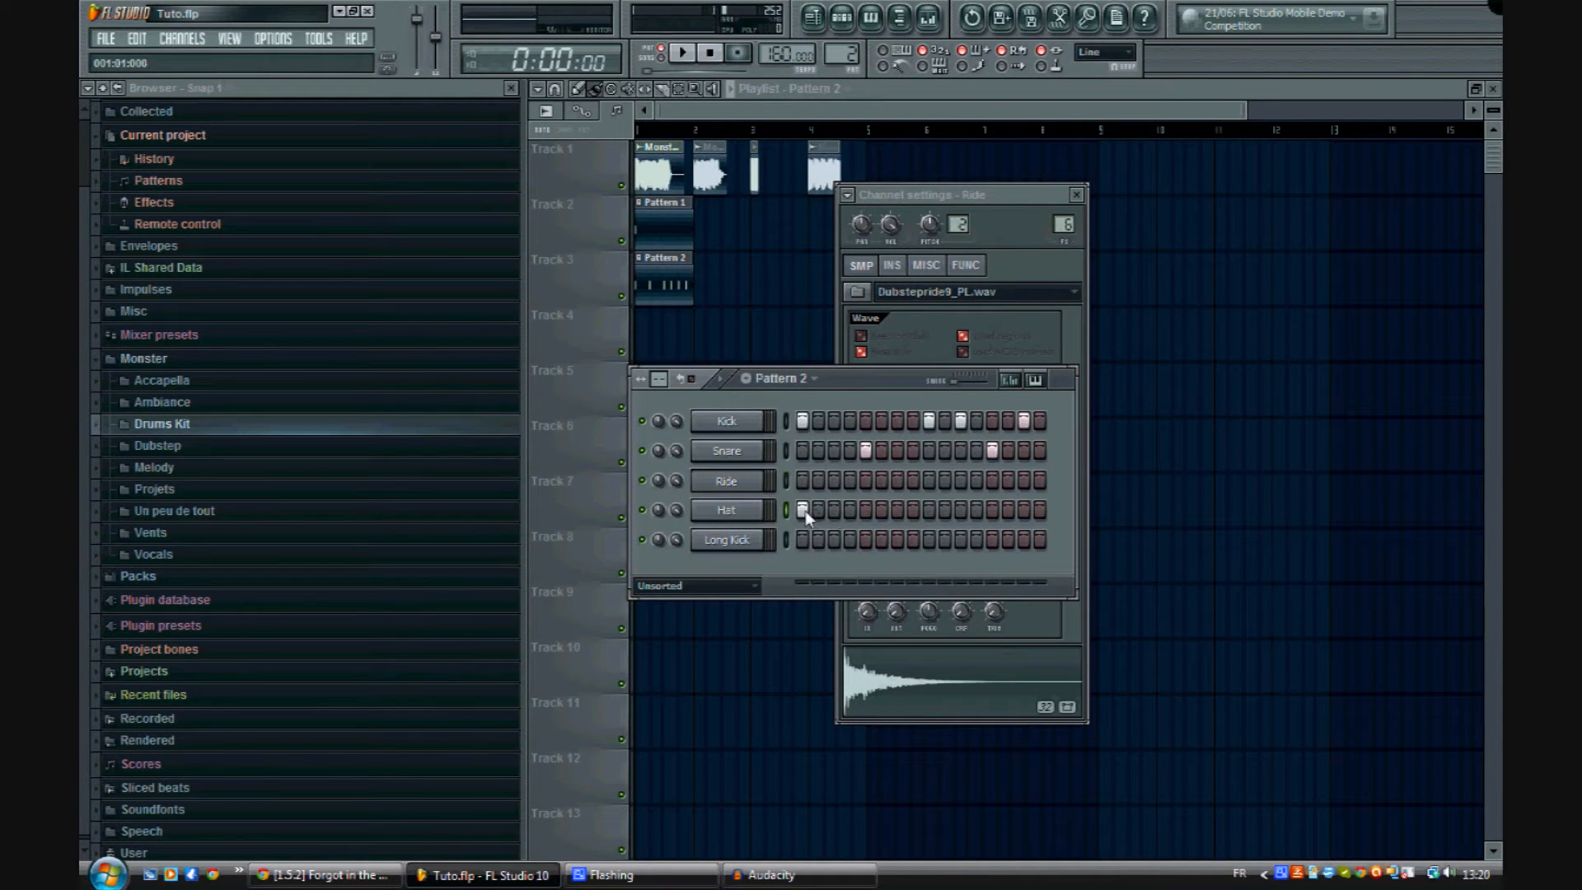
drag(803, 510, 867, 511)
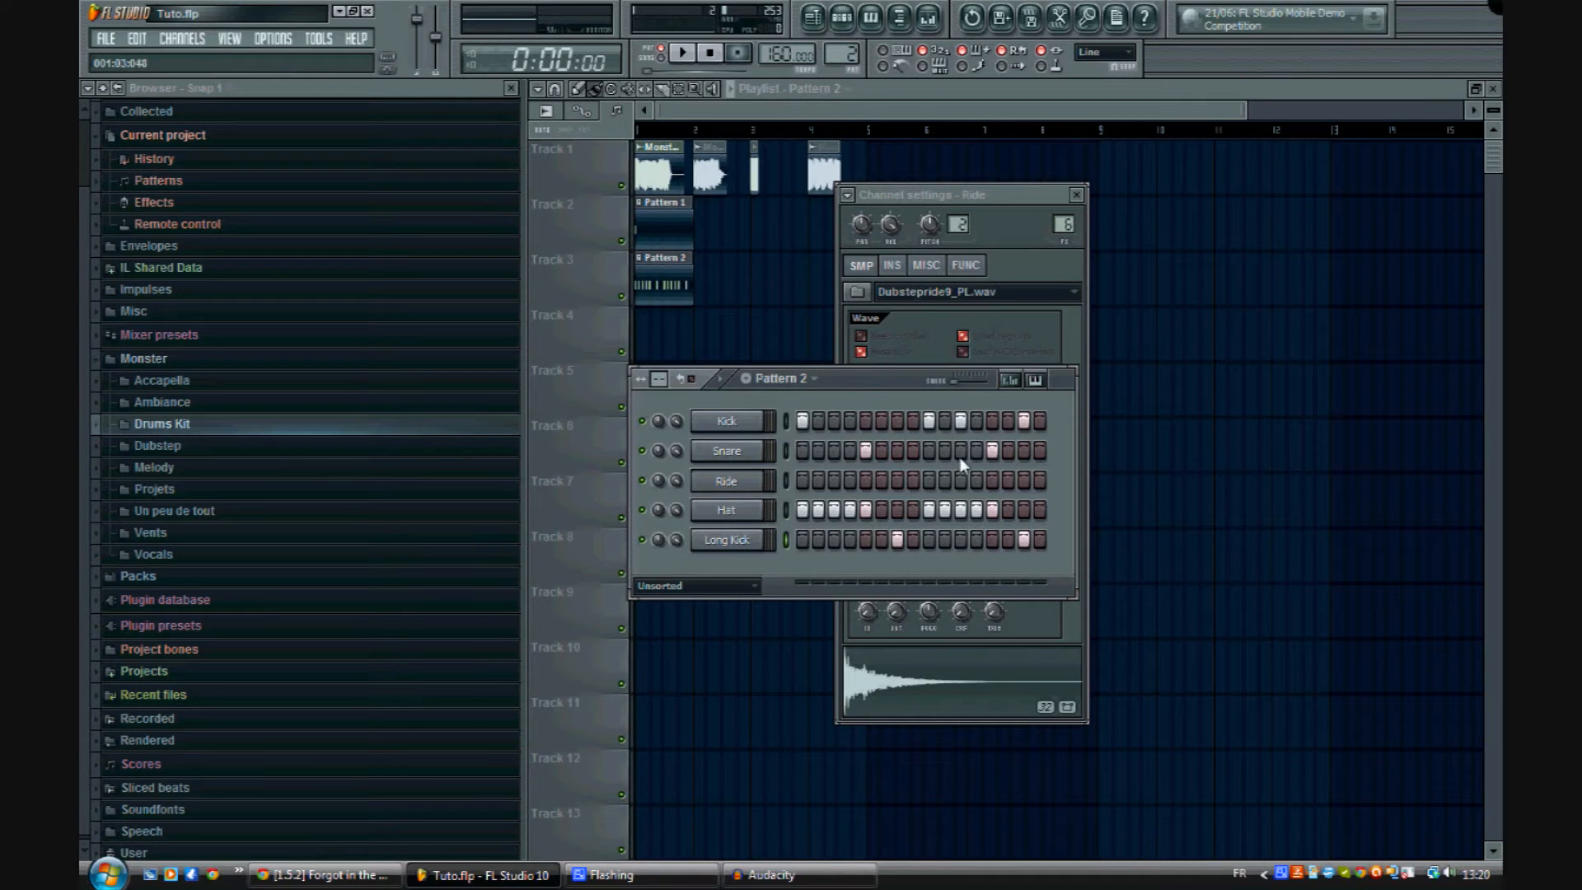
Step: Audition Pattern 2 while replacing the Long Kick hits with Ride hits on steps 7 and 15
click(719, 381)
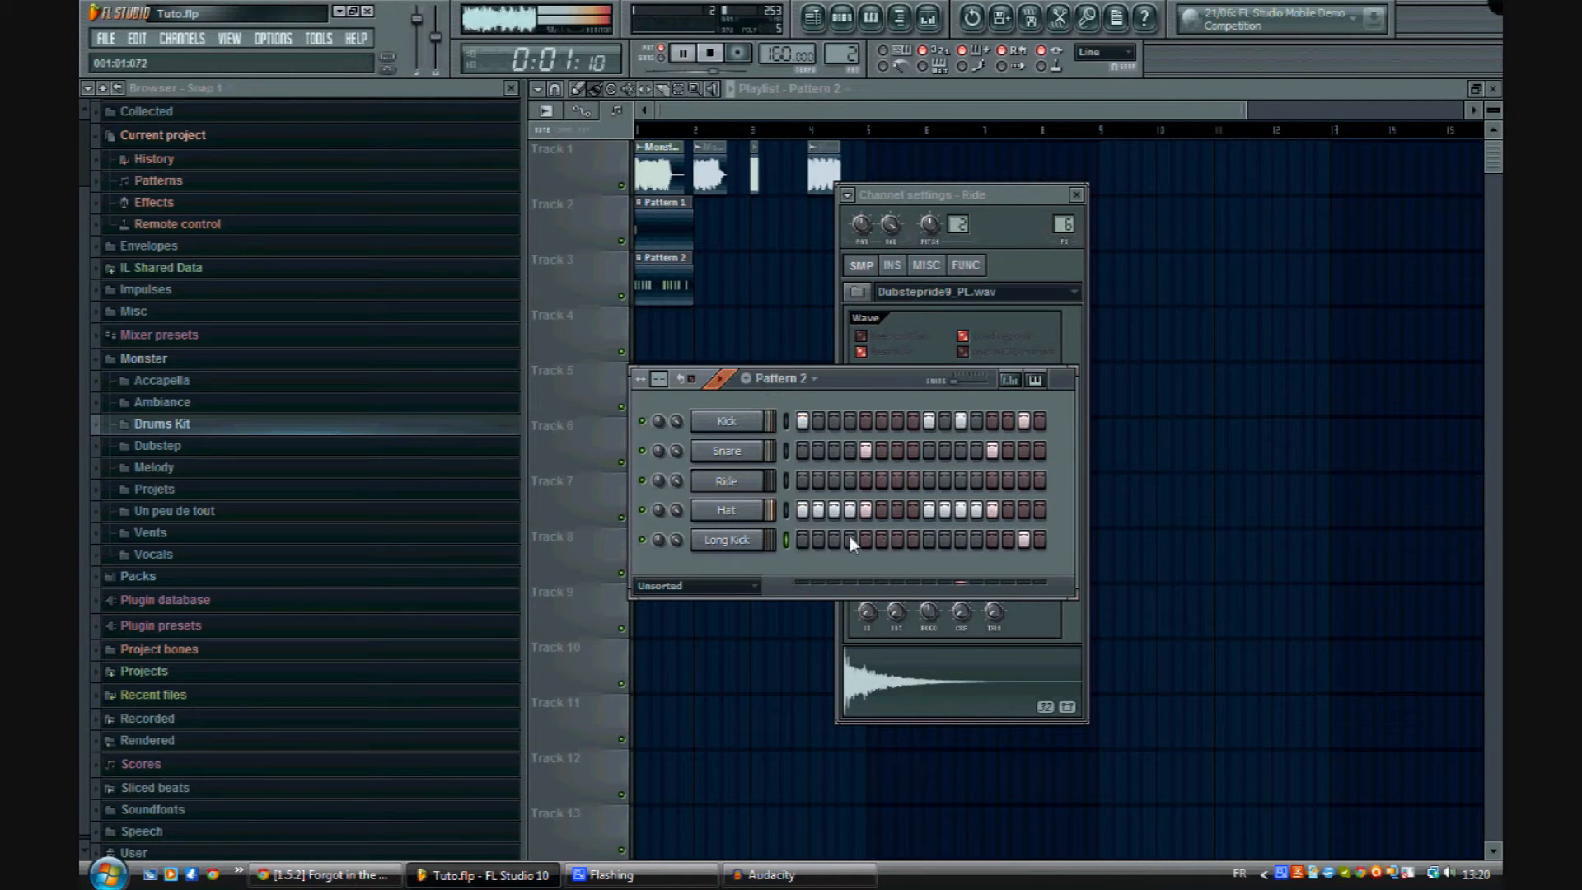
click(898, 480)
click(1024, 481)
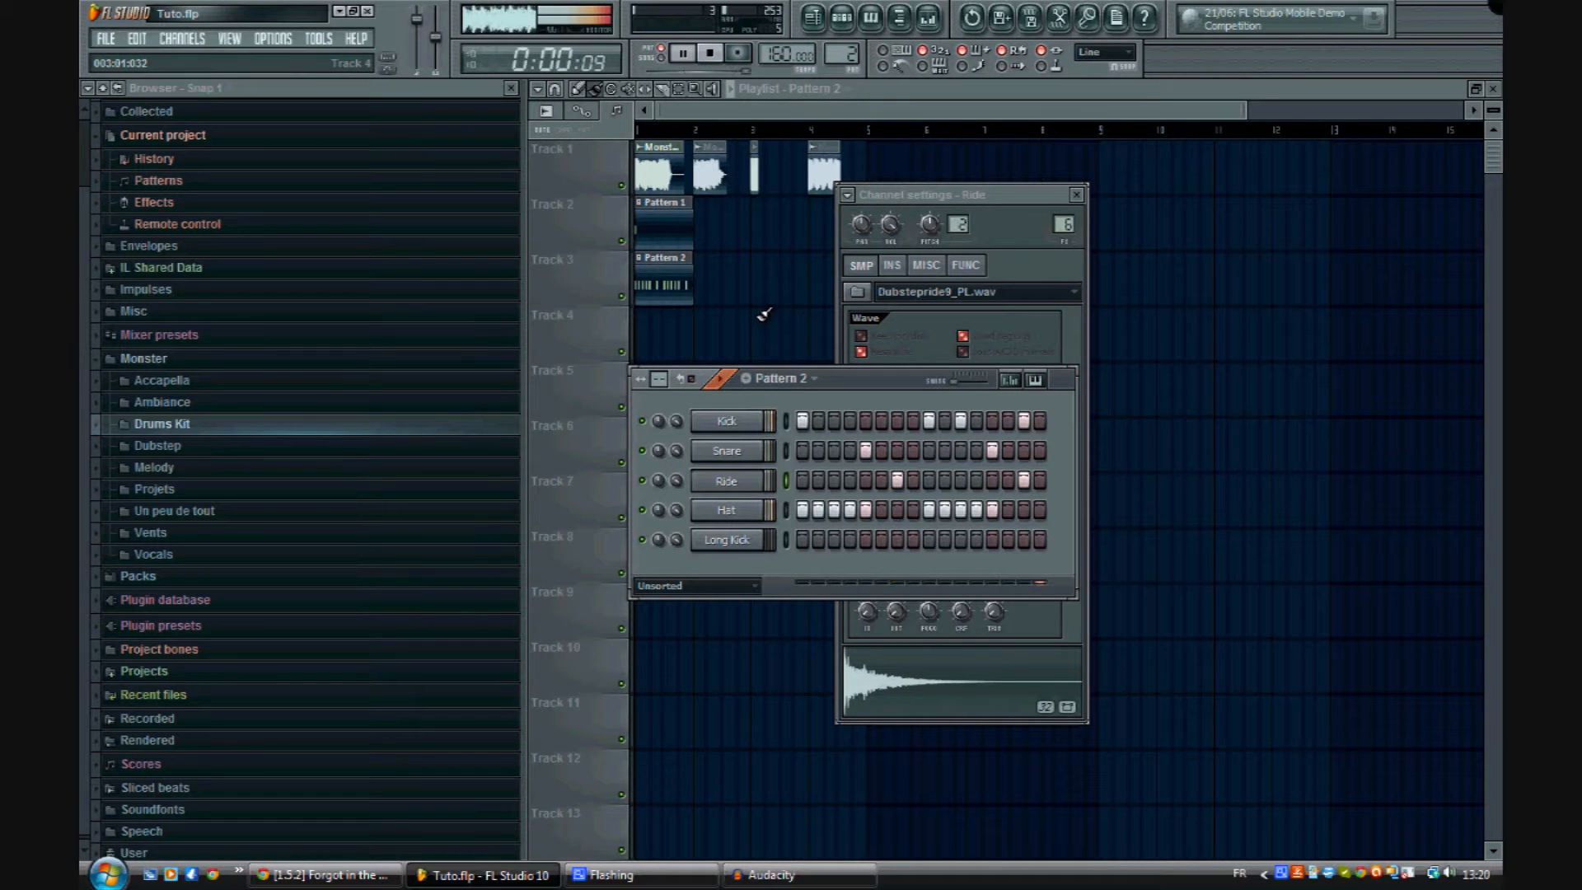
right_click(774, 340)
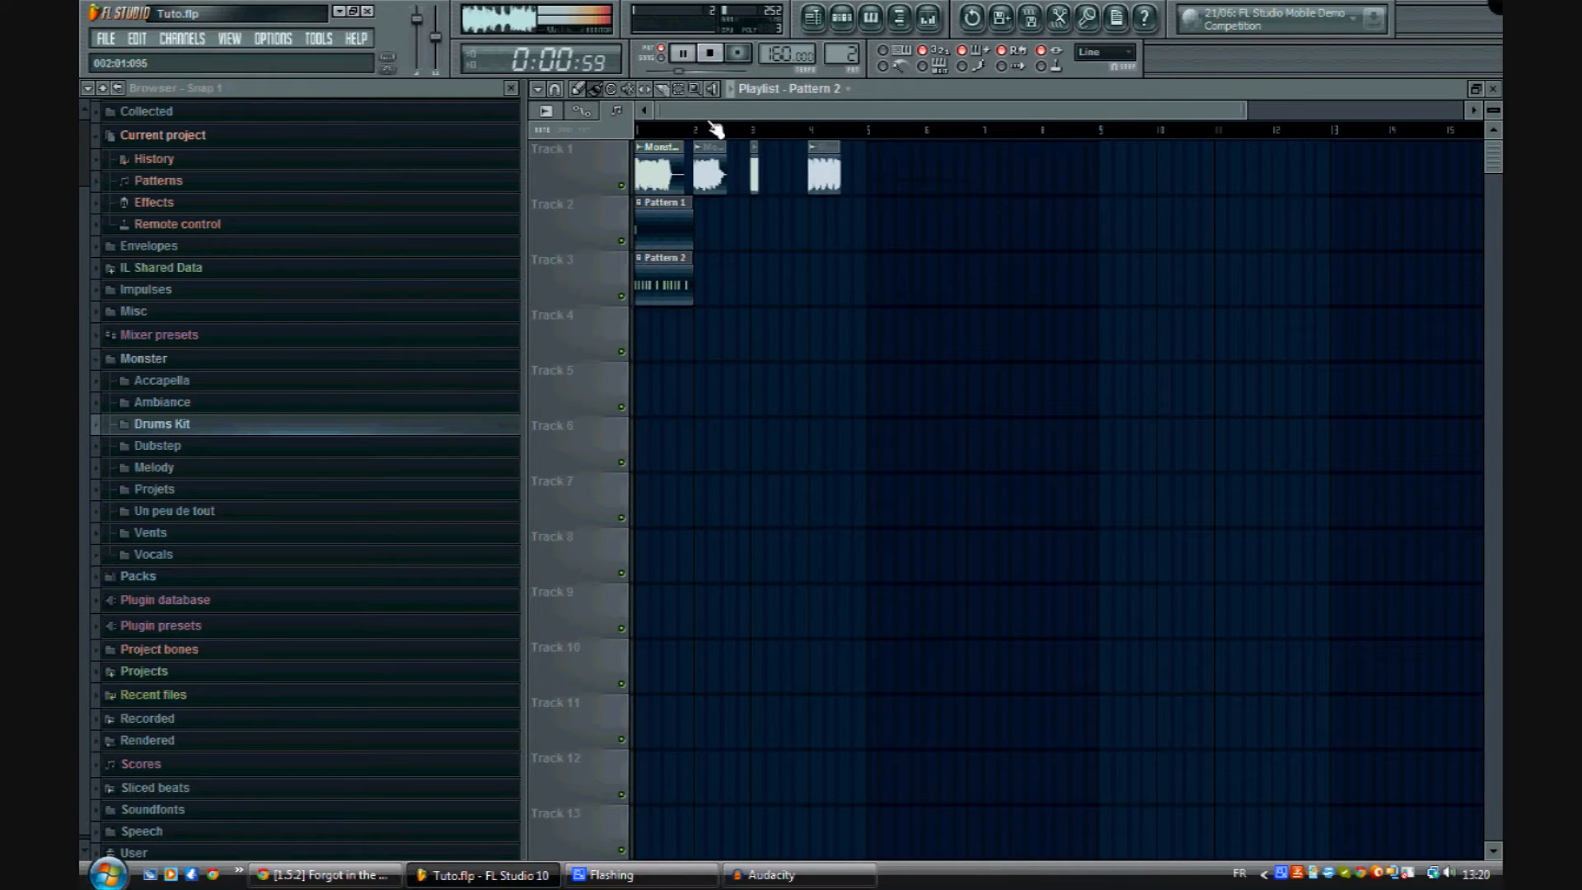
key(space)
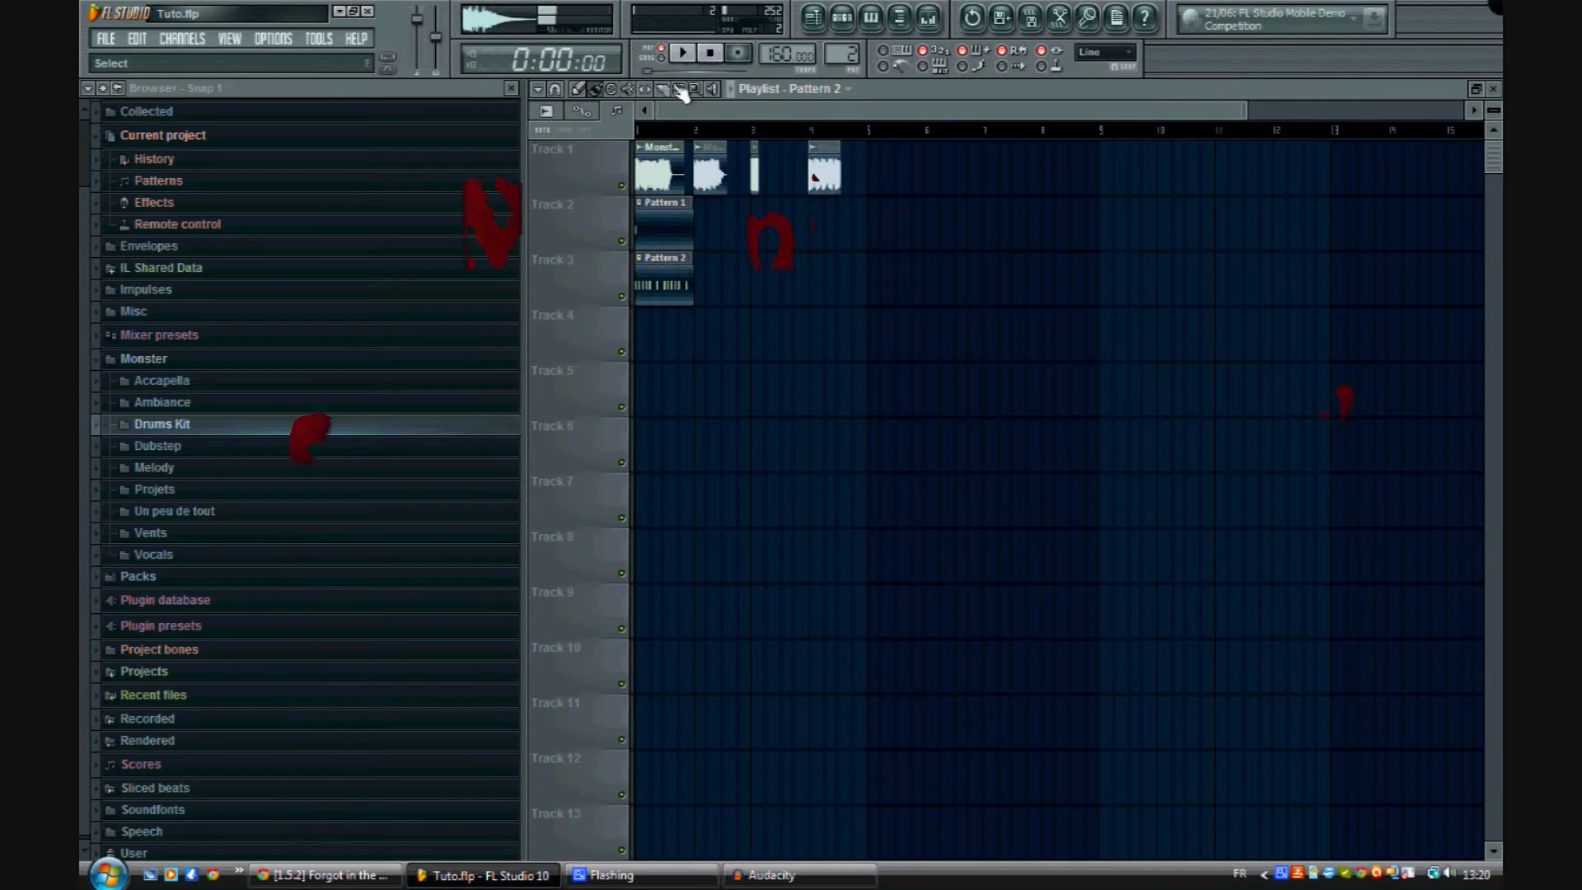
Step: Select the Pattern 2 clip on Track 3 and duplicate it to make four consecutive clips
click(679, 89)
drag(706, 346, 669, 295)
key(ctrl+b)
key(ctrl+b)
key(ctrl+b)
key(ctrl+b)
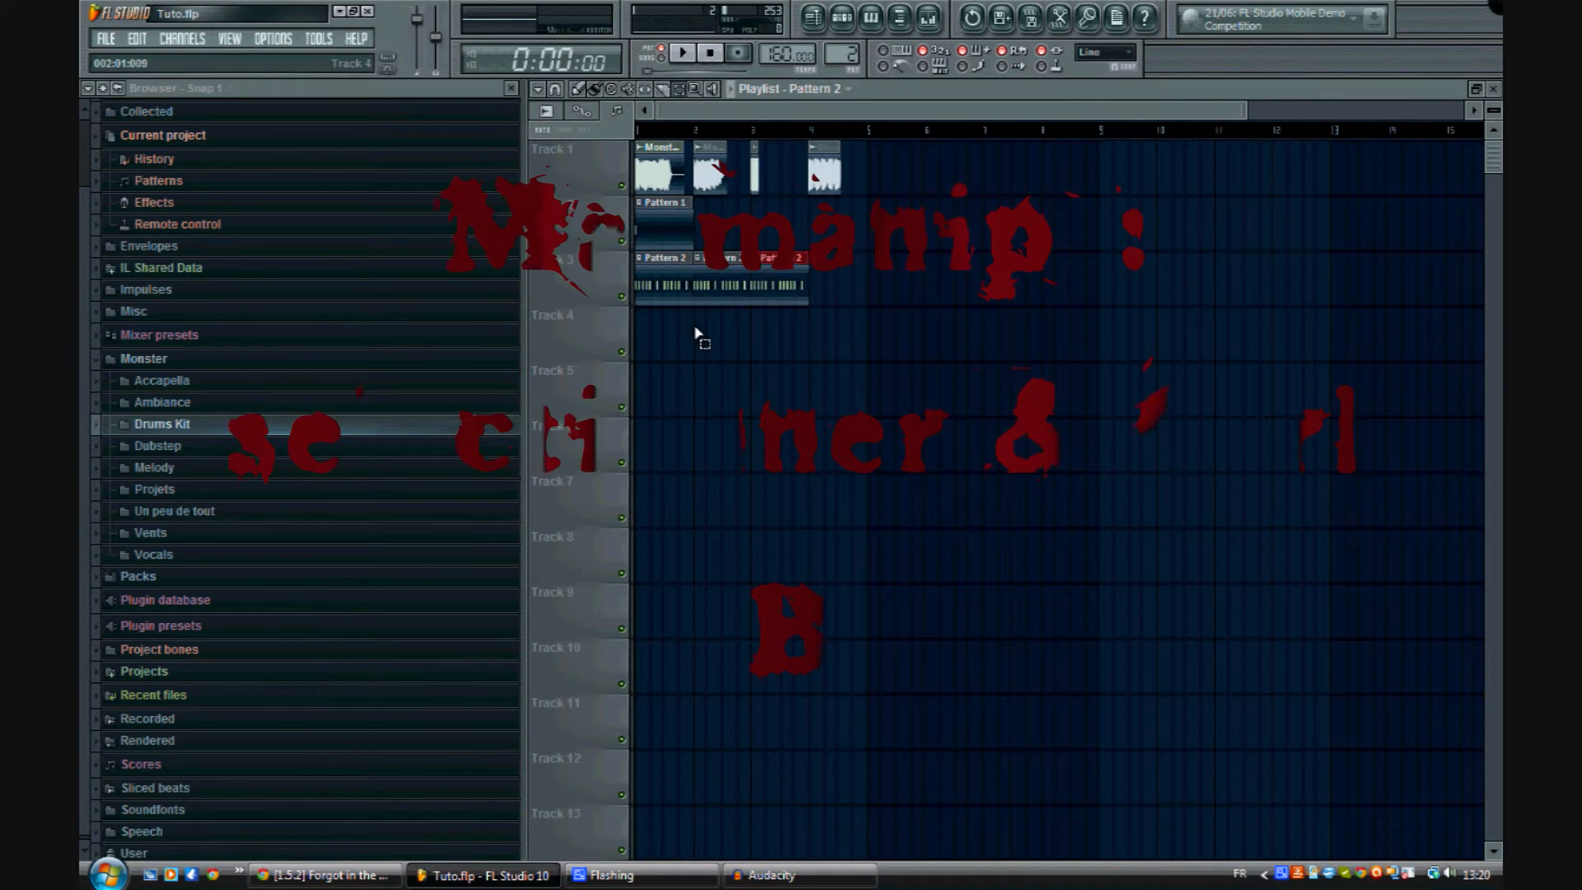
key(ctrl+z)
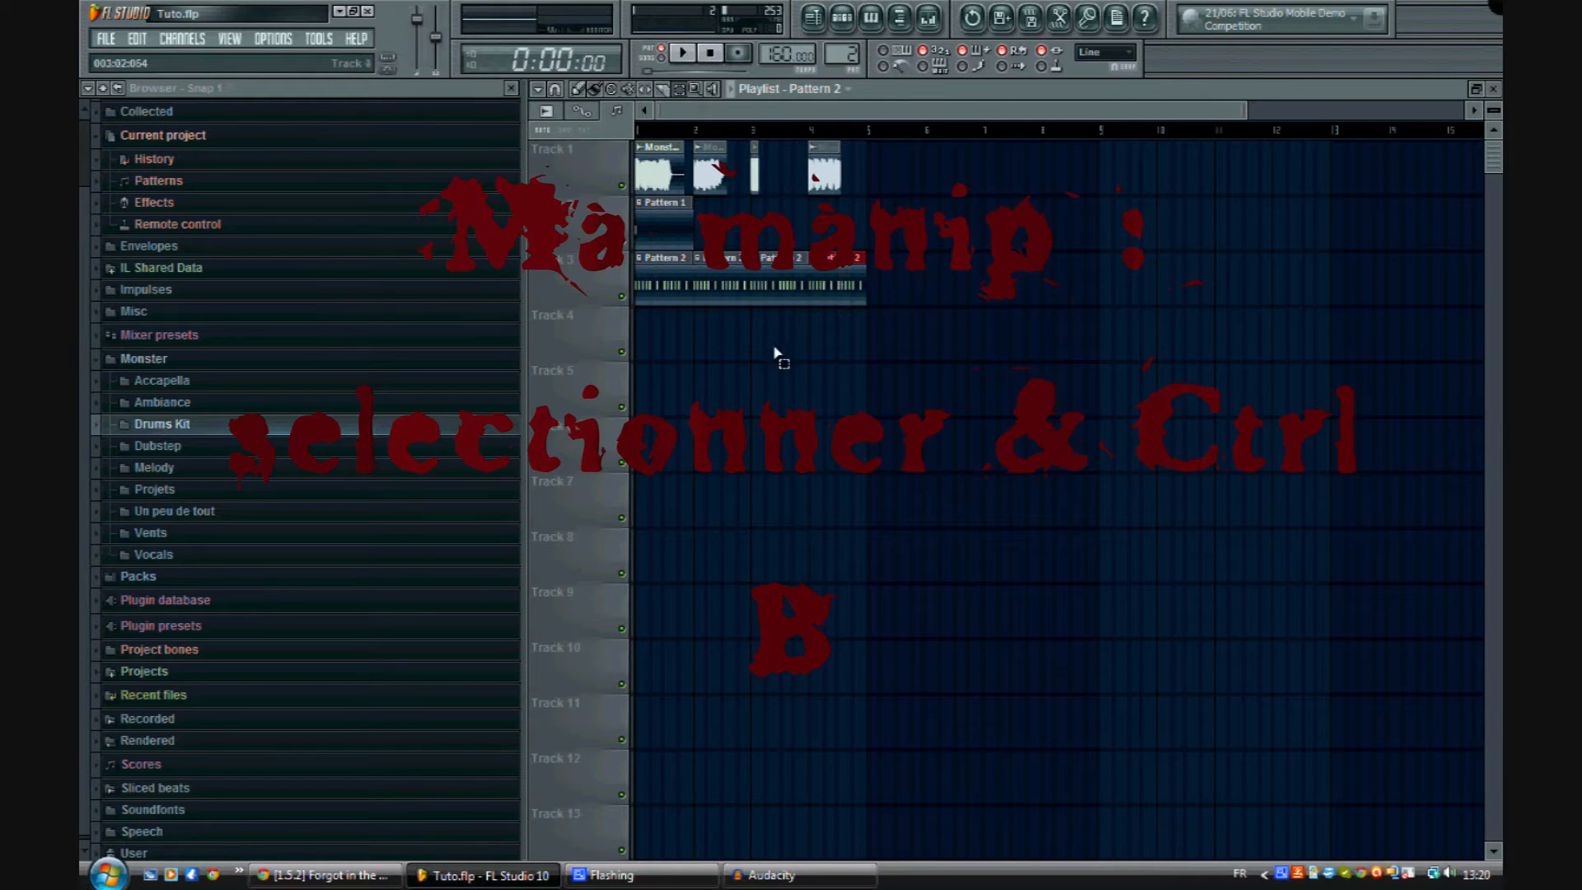
key(ctrl+b)
key(ctrl+b)
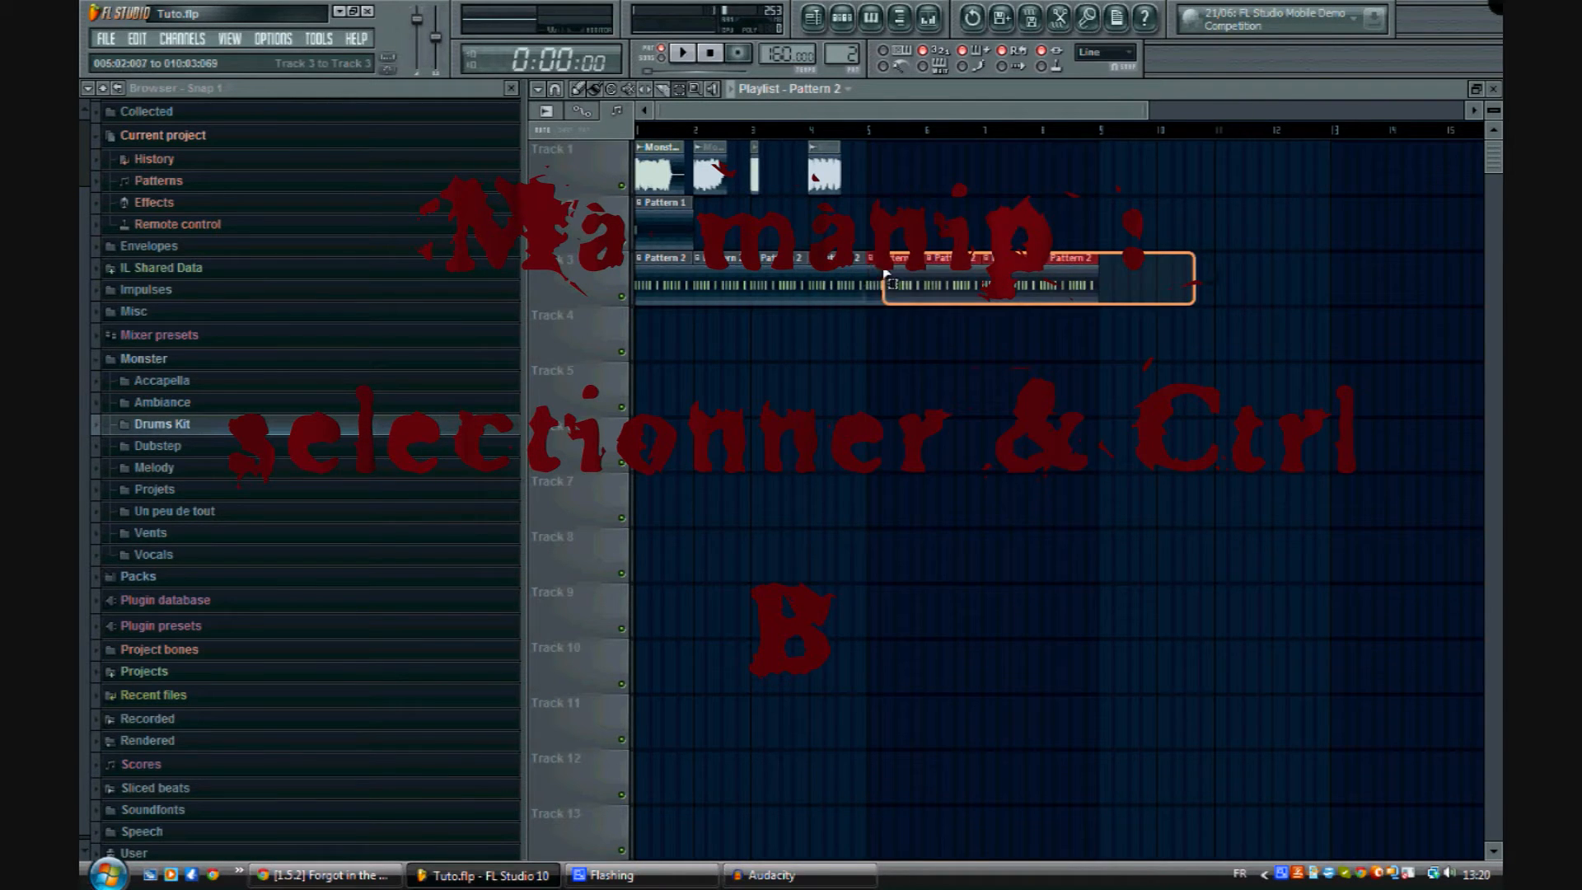
key(ctrl+z)
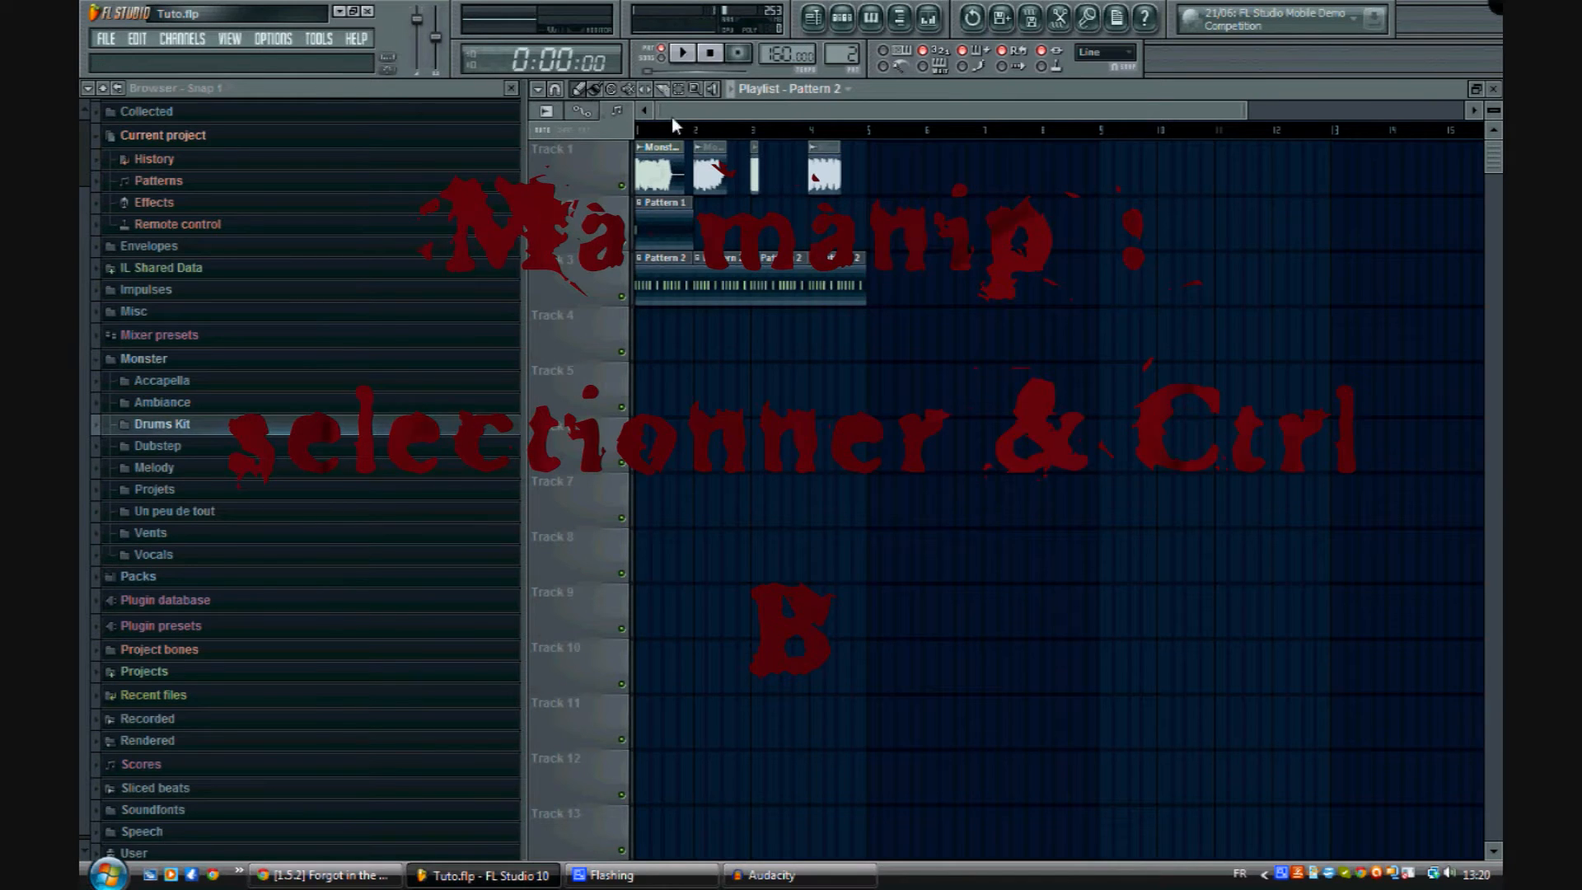
Step: Play the song to hear the drums under the bass clips, stop it and reopen the step sequencer
key(space)
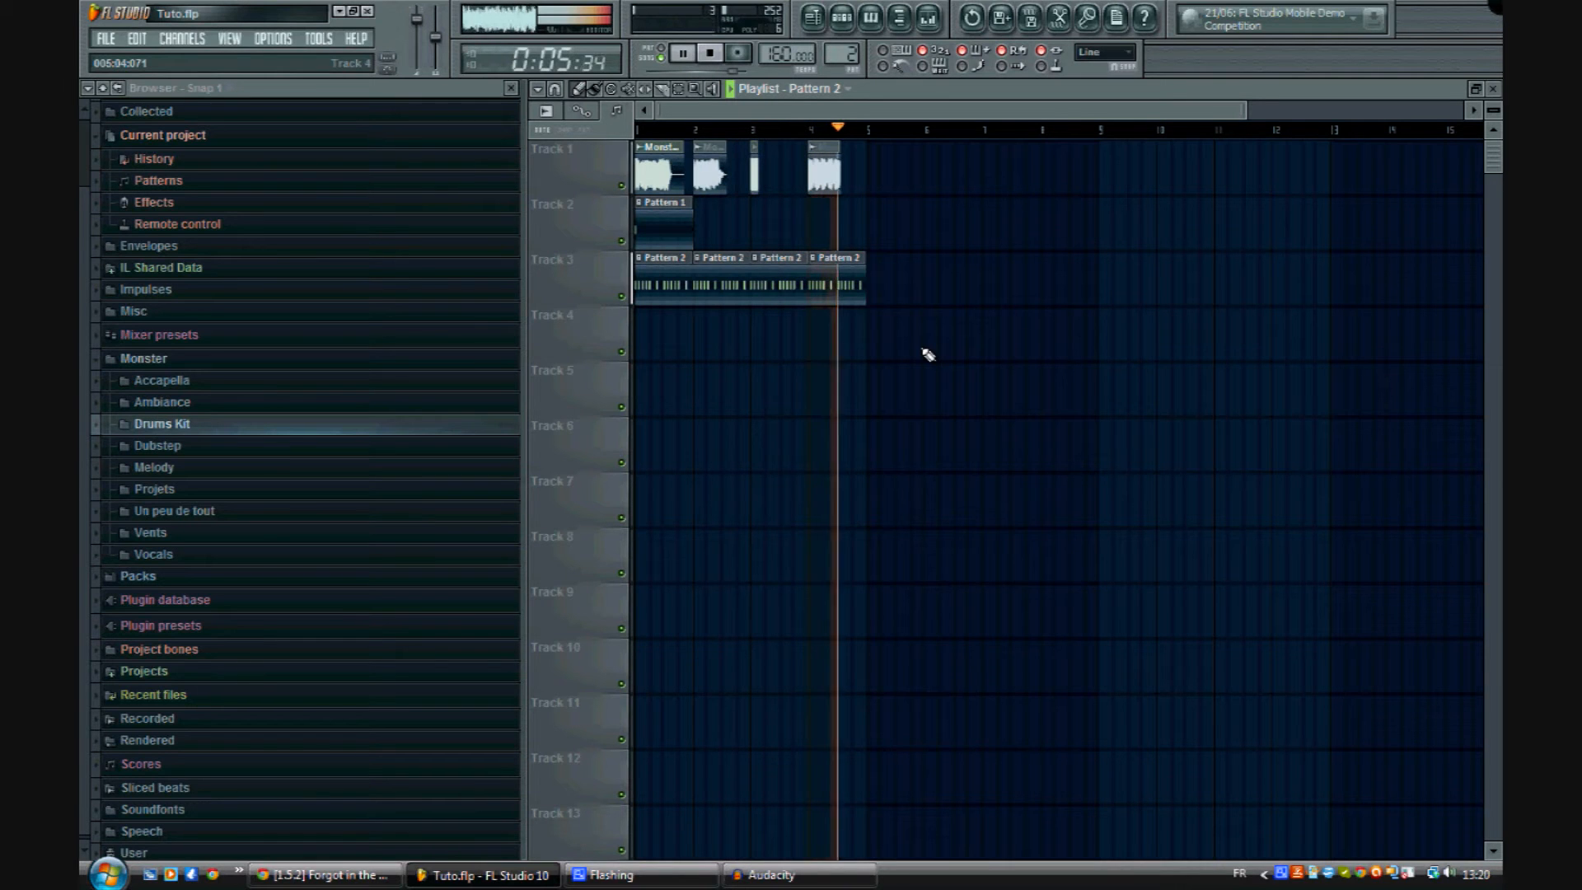
key(space)
key(F6)
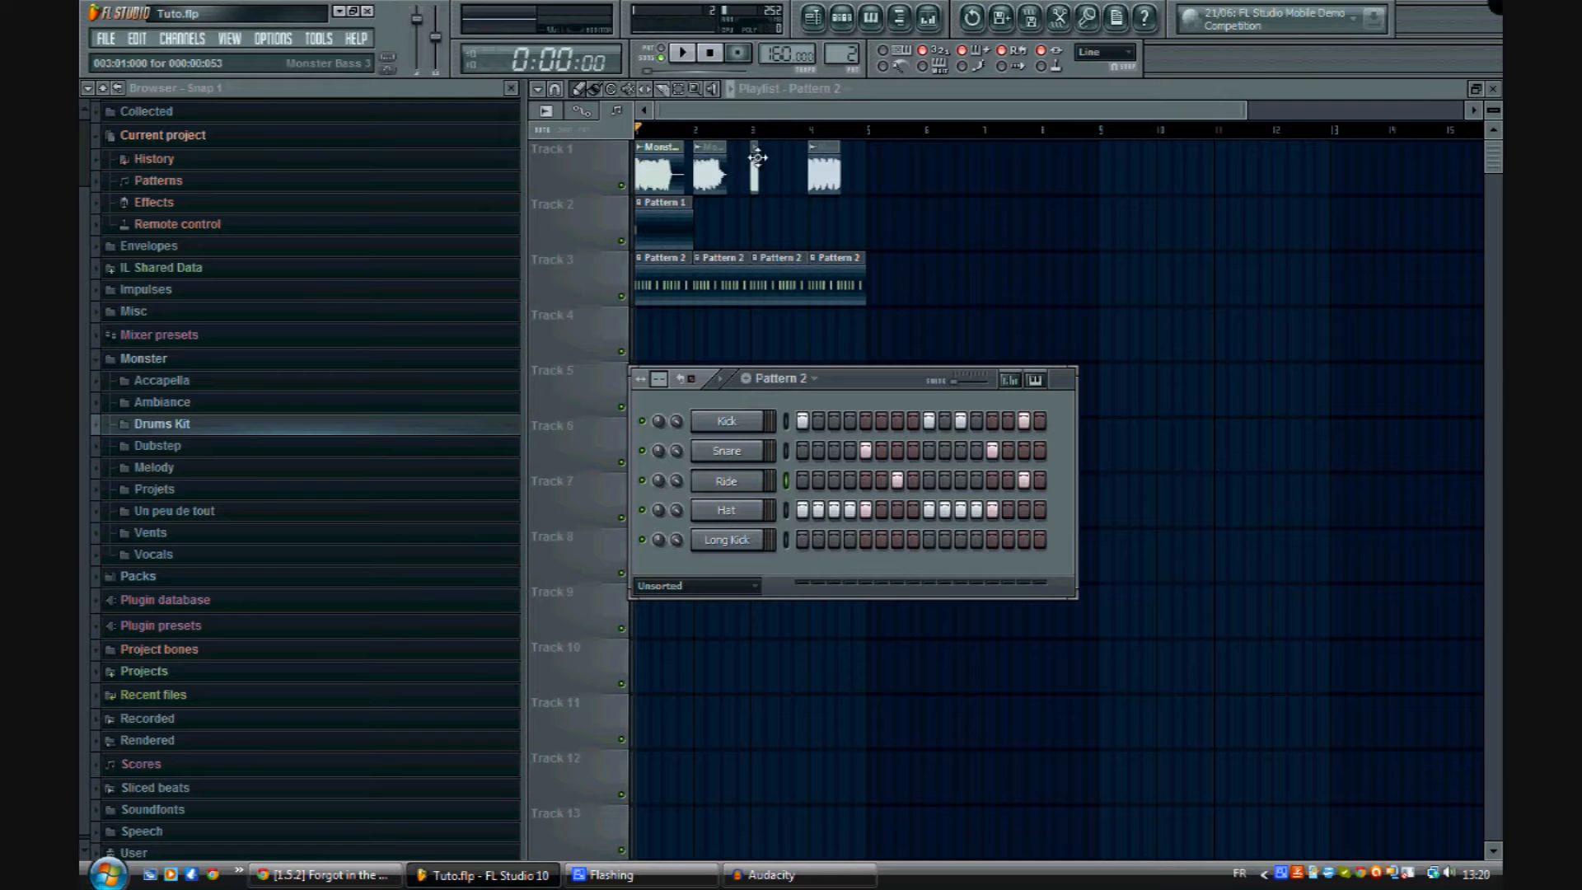
Step: Select the four Pattern 2 clips on Track 3 and duplicate them three times to fill sixteen bars
key(KP_Subtract)
scroll(783, 126, down, 1)
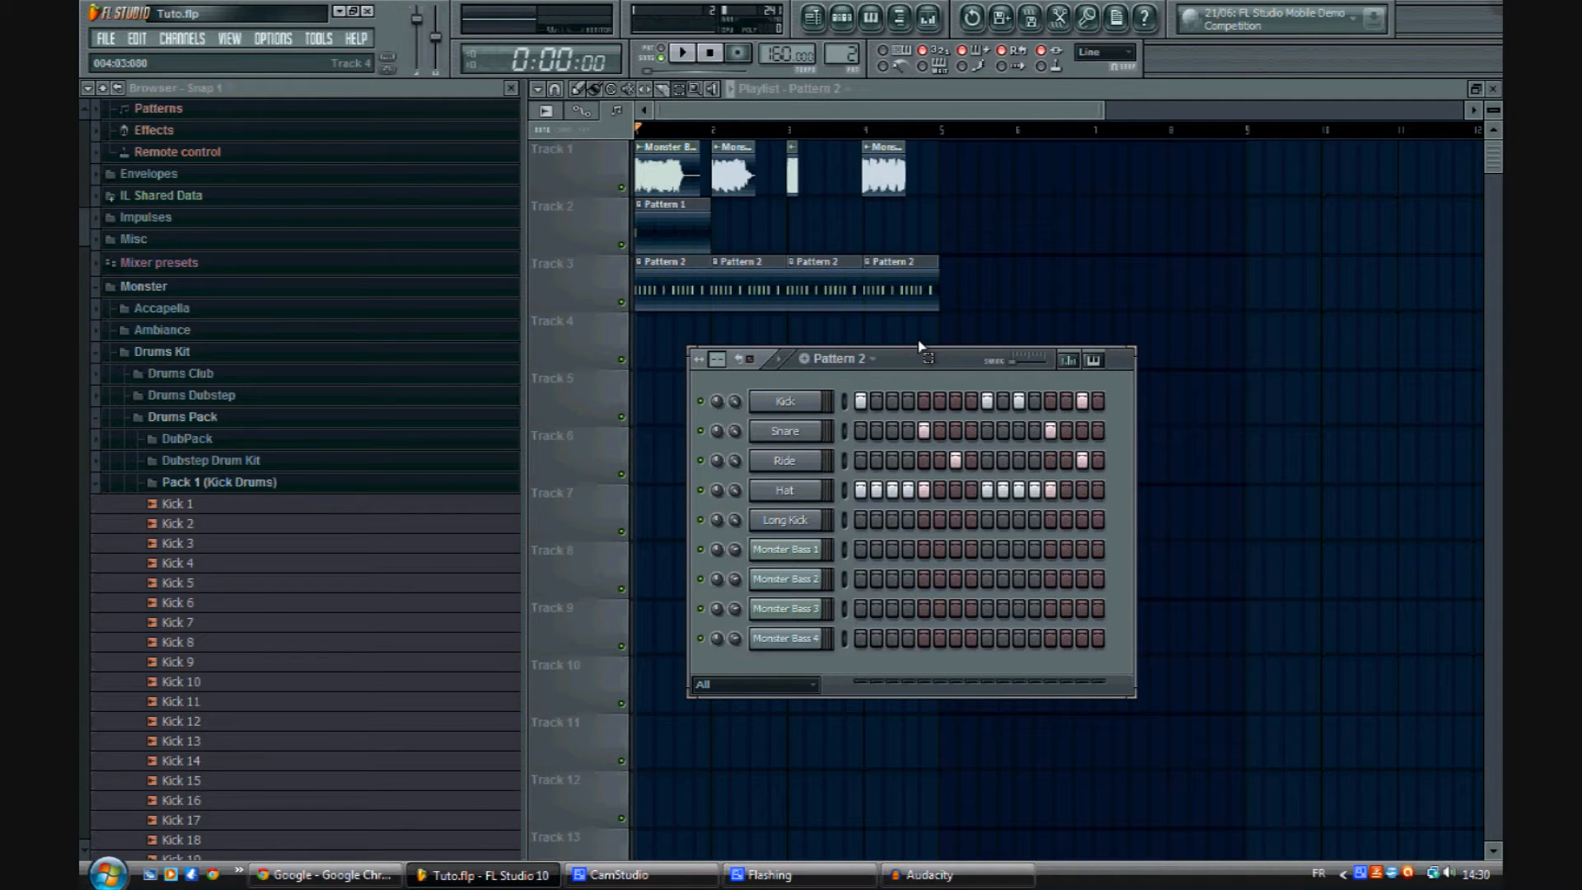
click(580, 90)
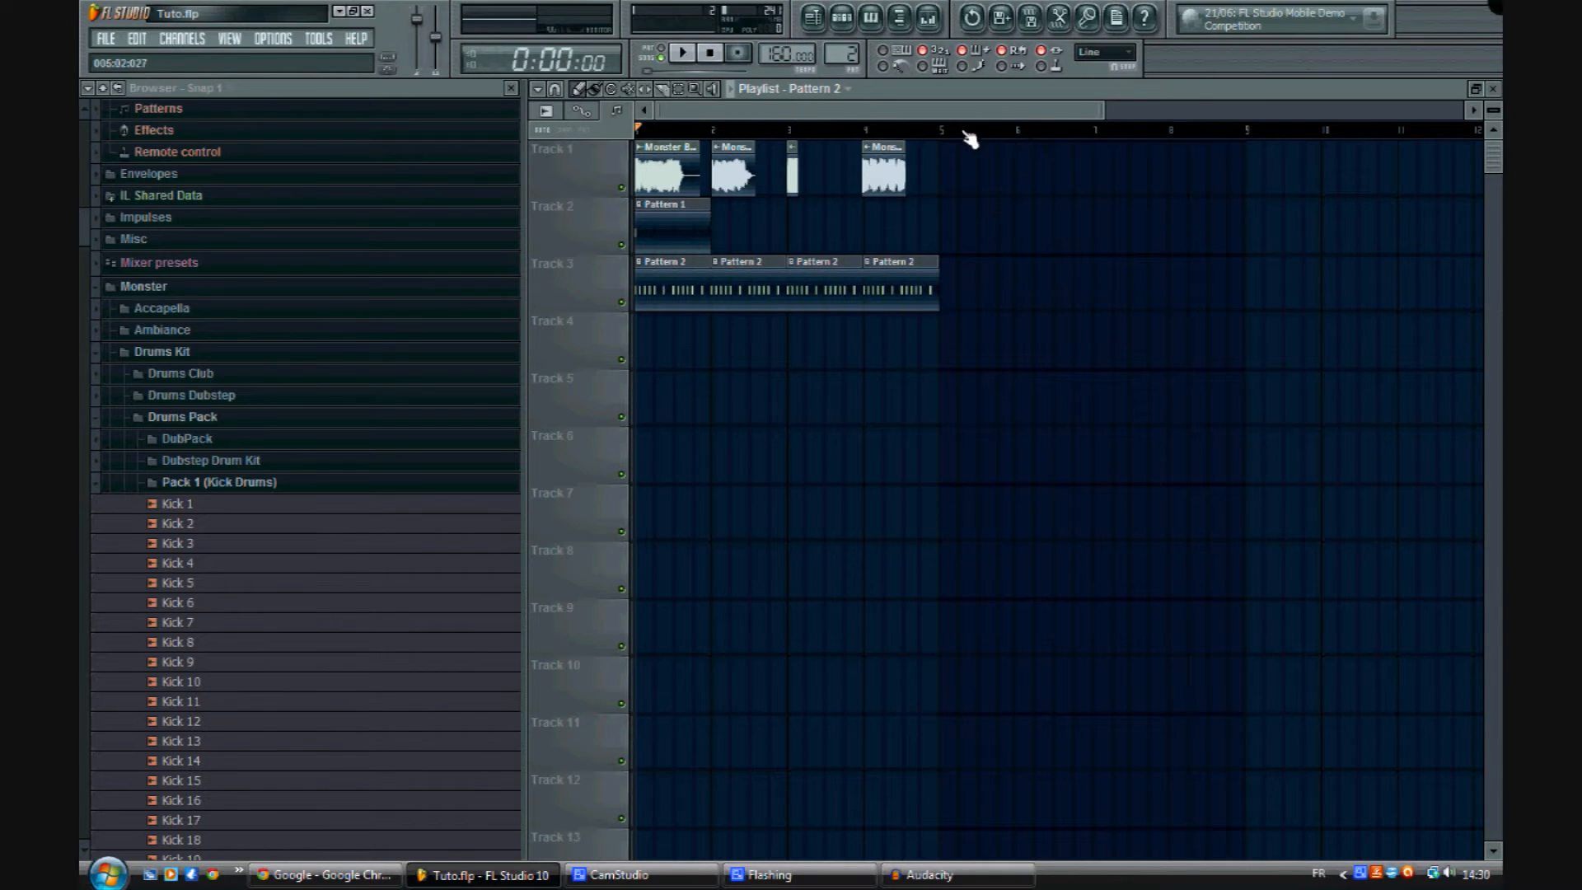
scroll(965, 136, down, 4)
click(679, 89)
drag(857, 306, 656, 265)
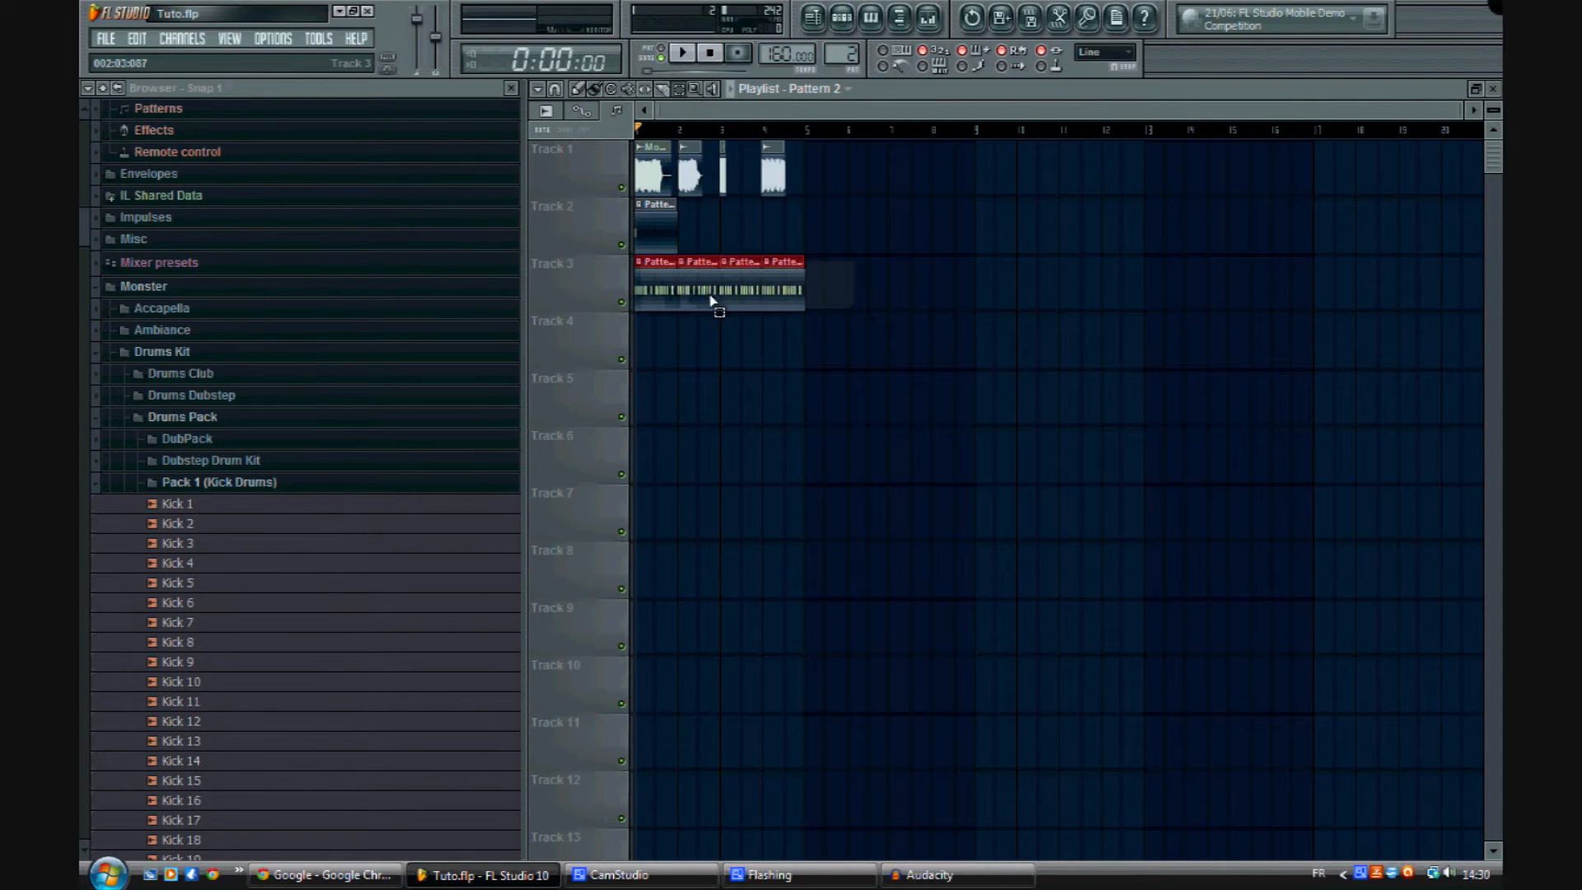
key(ctrl+b)
key(ctrl+b)
key(ctrl+b)
click(1203, 428)
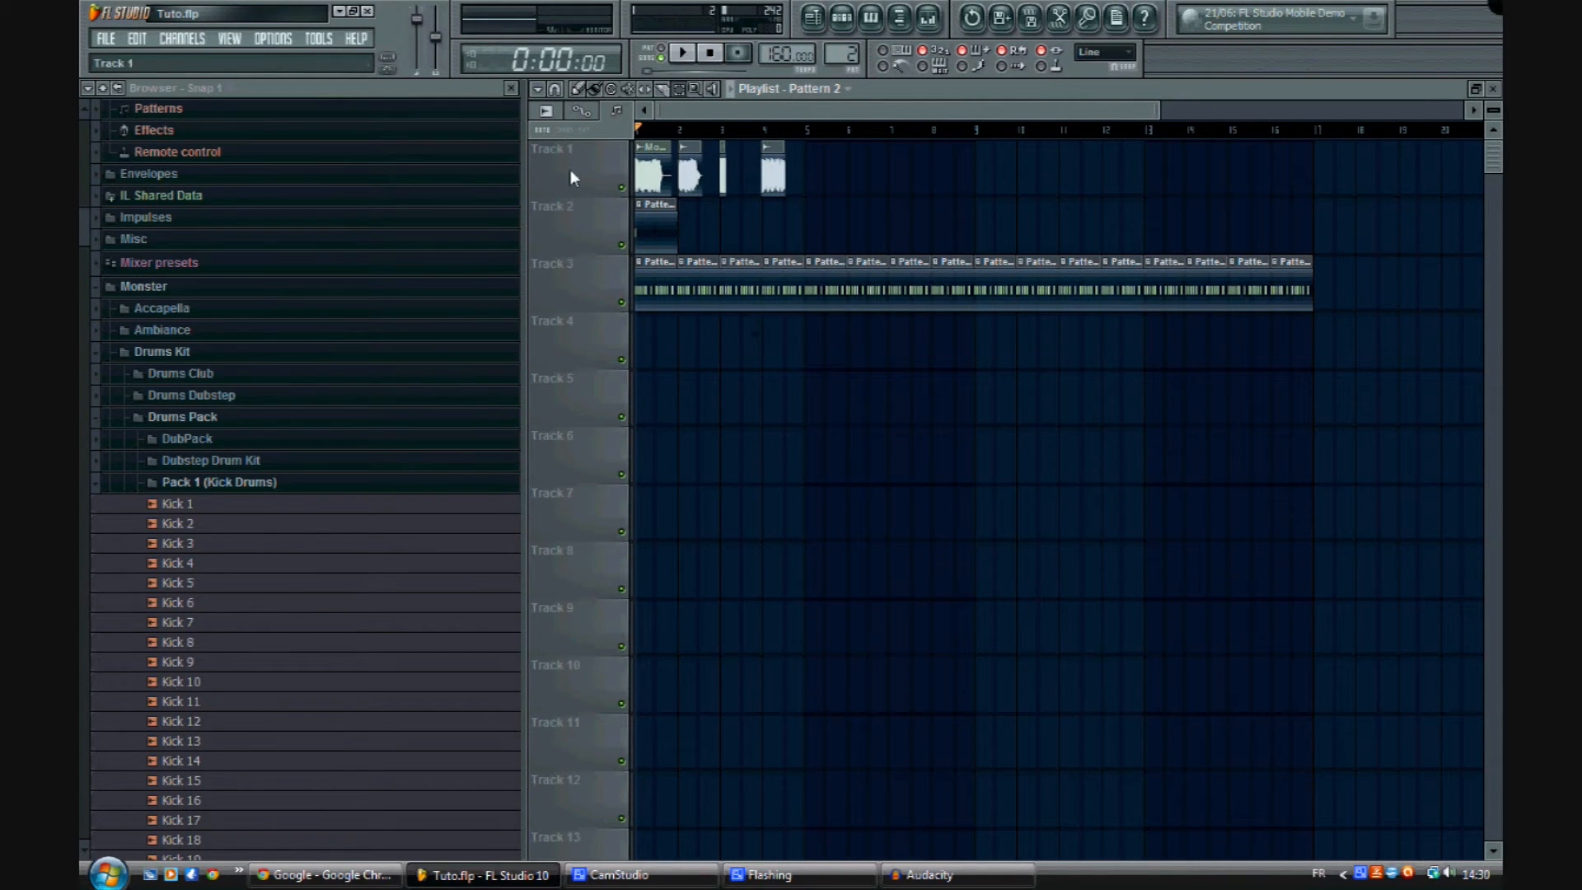
Step: Mute Track 1 and check Pattern 2 in the step sequencer, closing it again
click(622, 188)
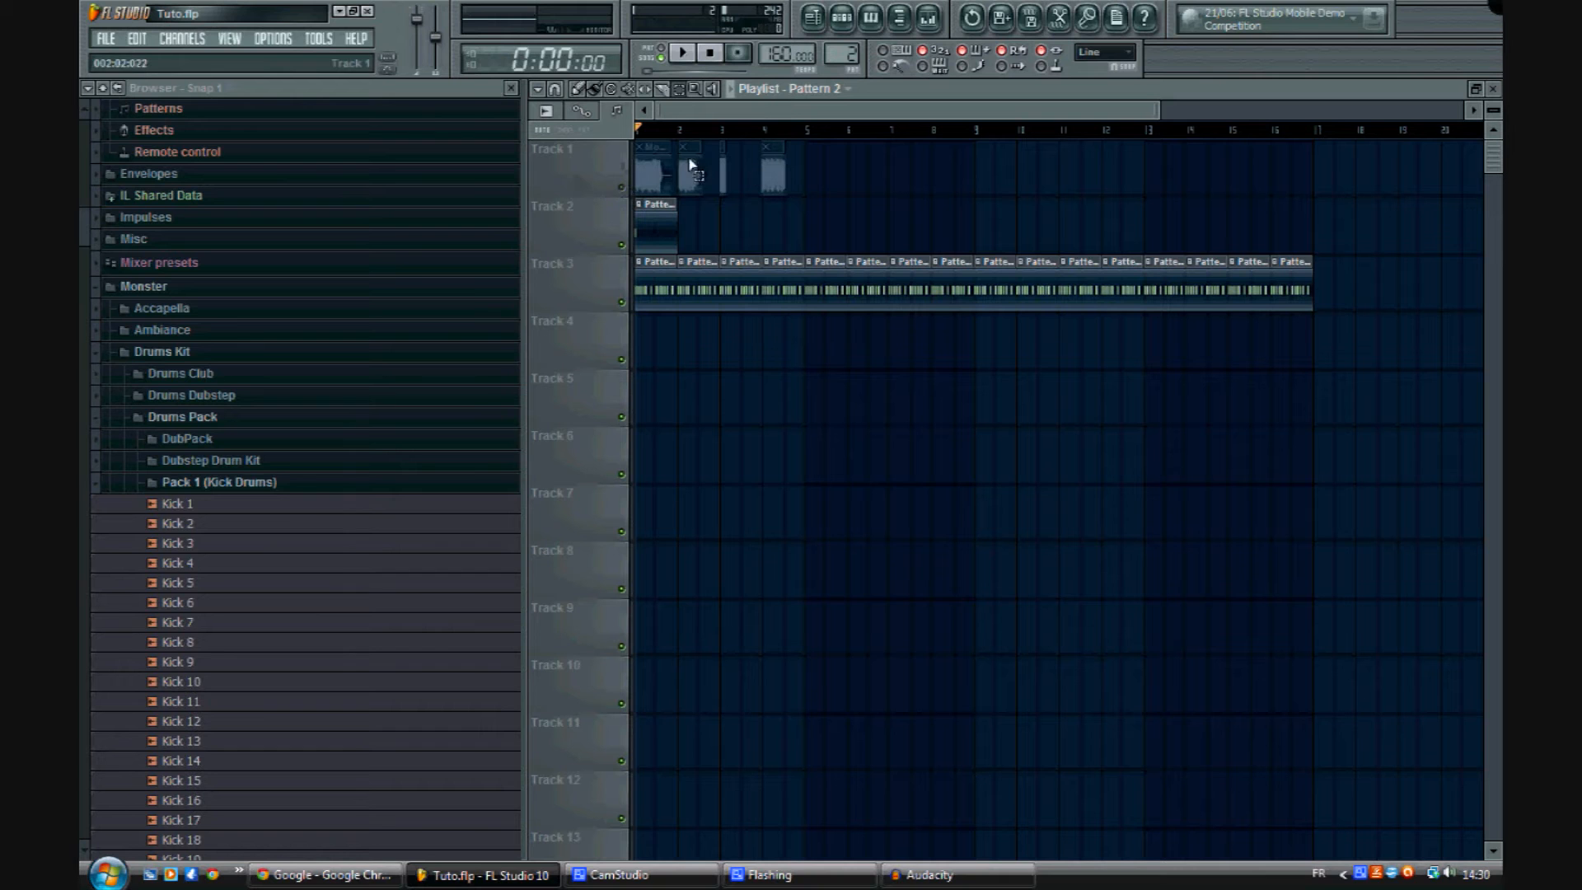
click(841, 19)
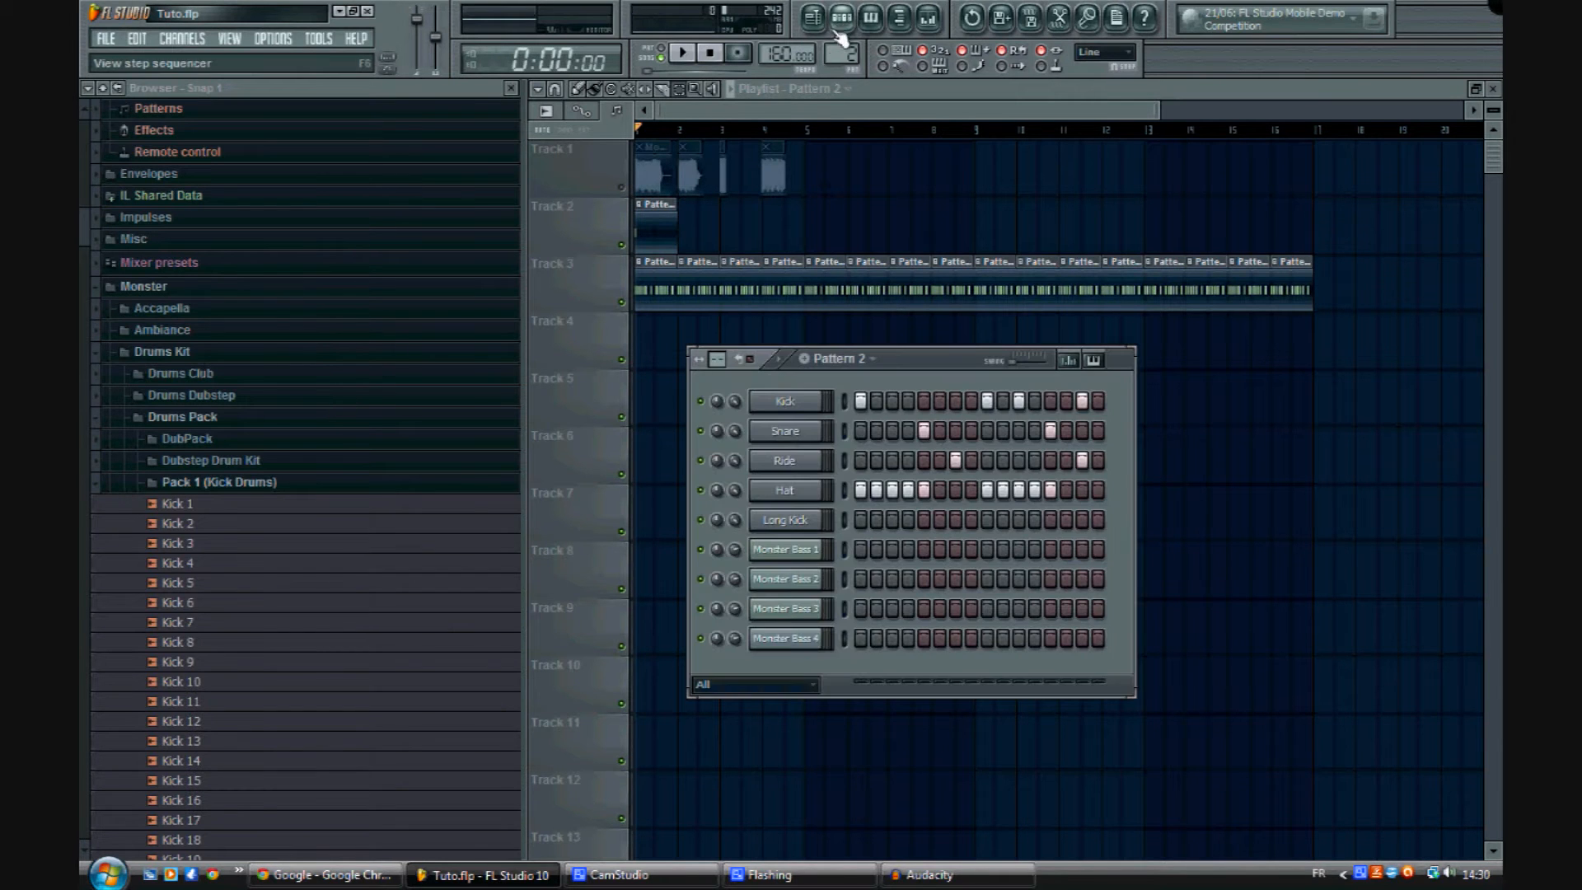
click(688, 108)
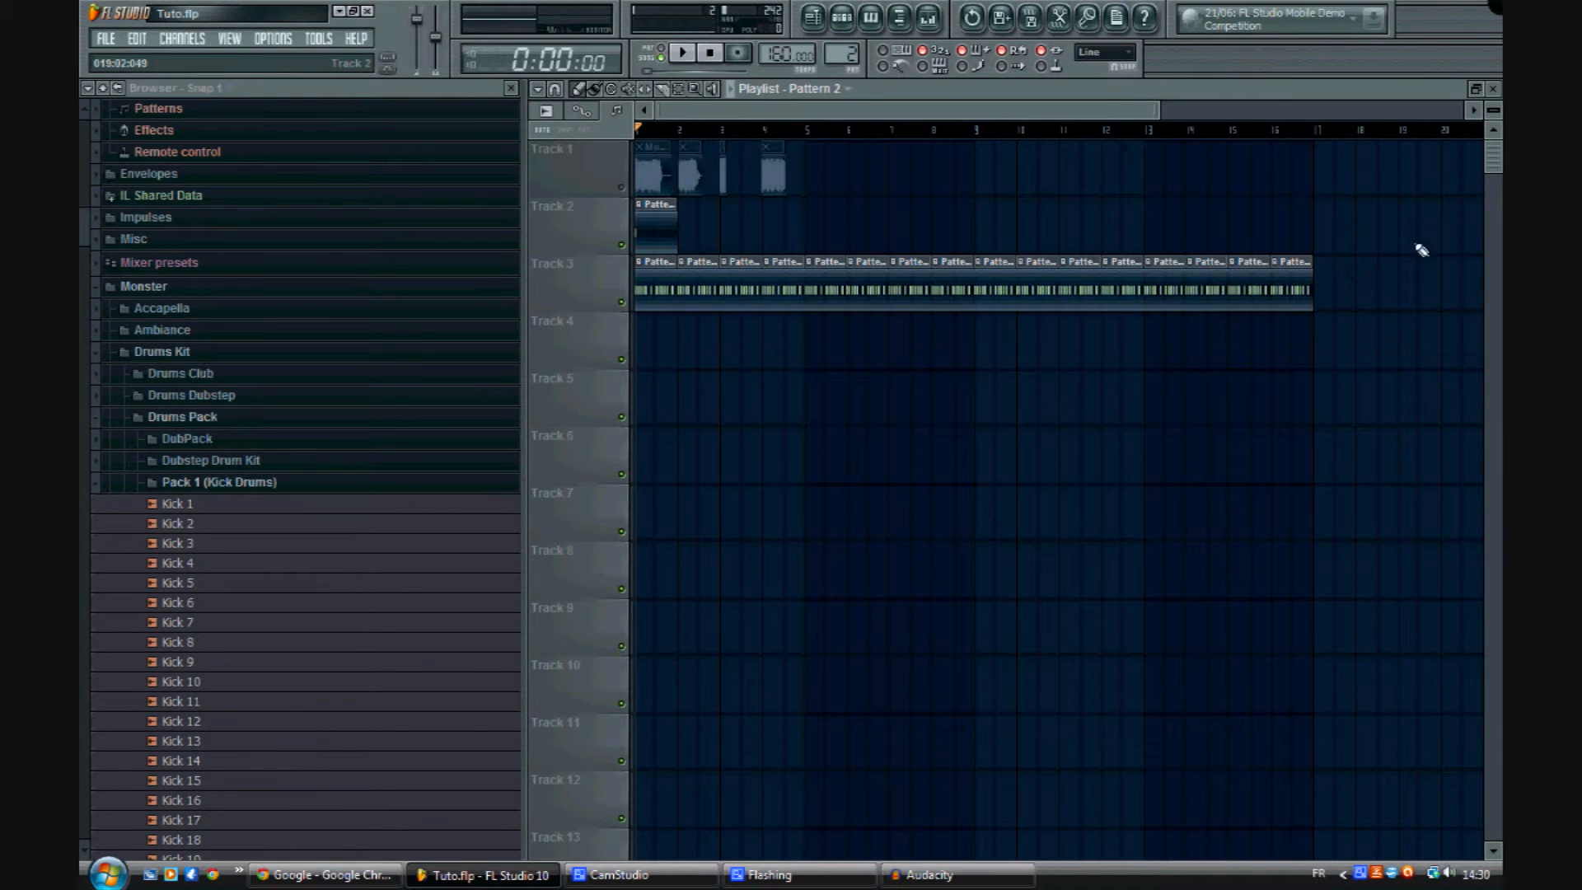
Step: Delete the last eight Pattern 2 clips on Track 3, keeping the first eight bars
click(678, 90)
drag(1350, 310, 999, 280)
key(Delete)
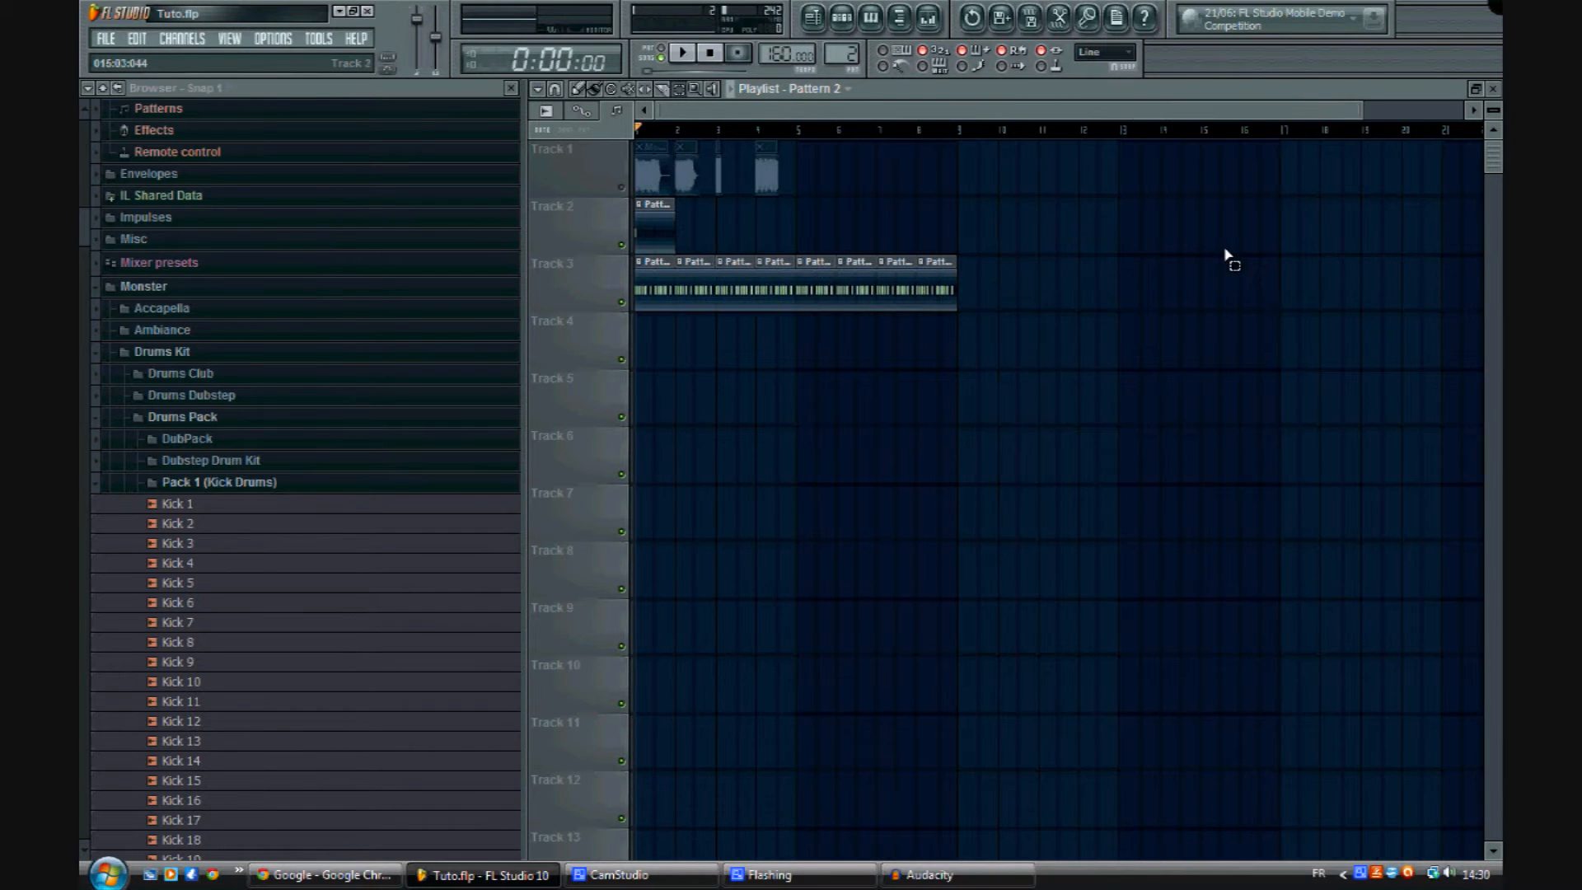
scroll(884, 136, up, 2)
scroll(884, 136, down, 3)
click(580, 91)
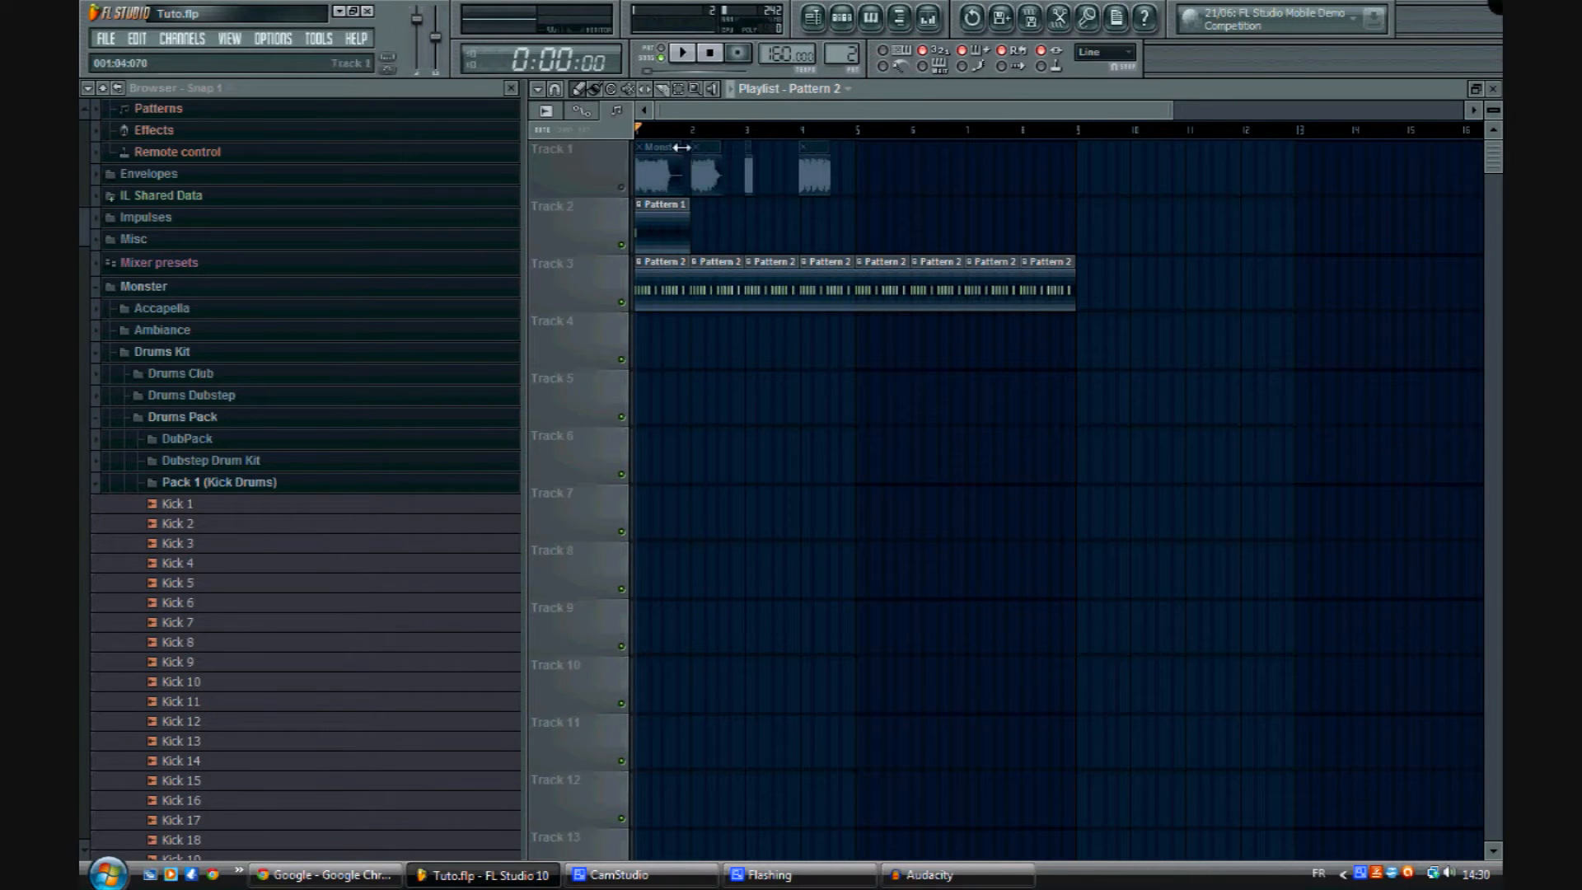
scroll(1400, 143, down, 1)
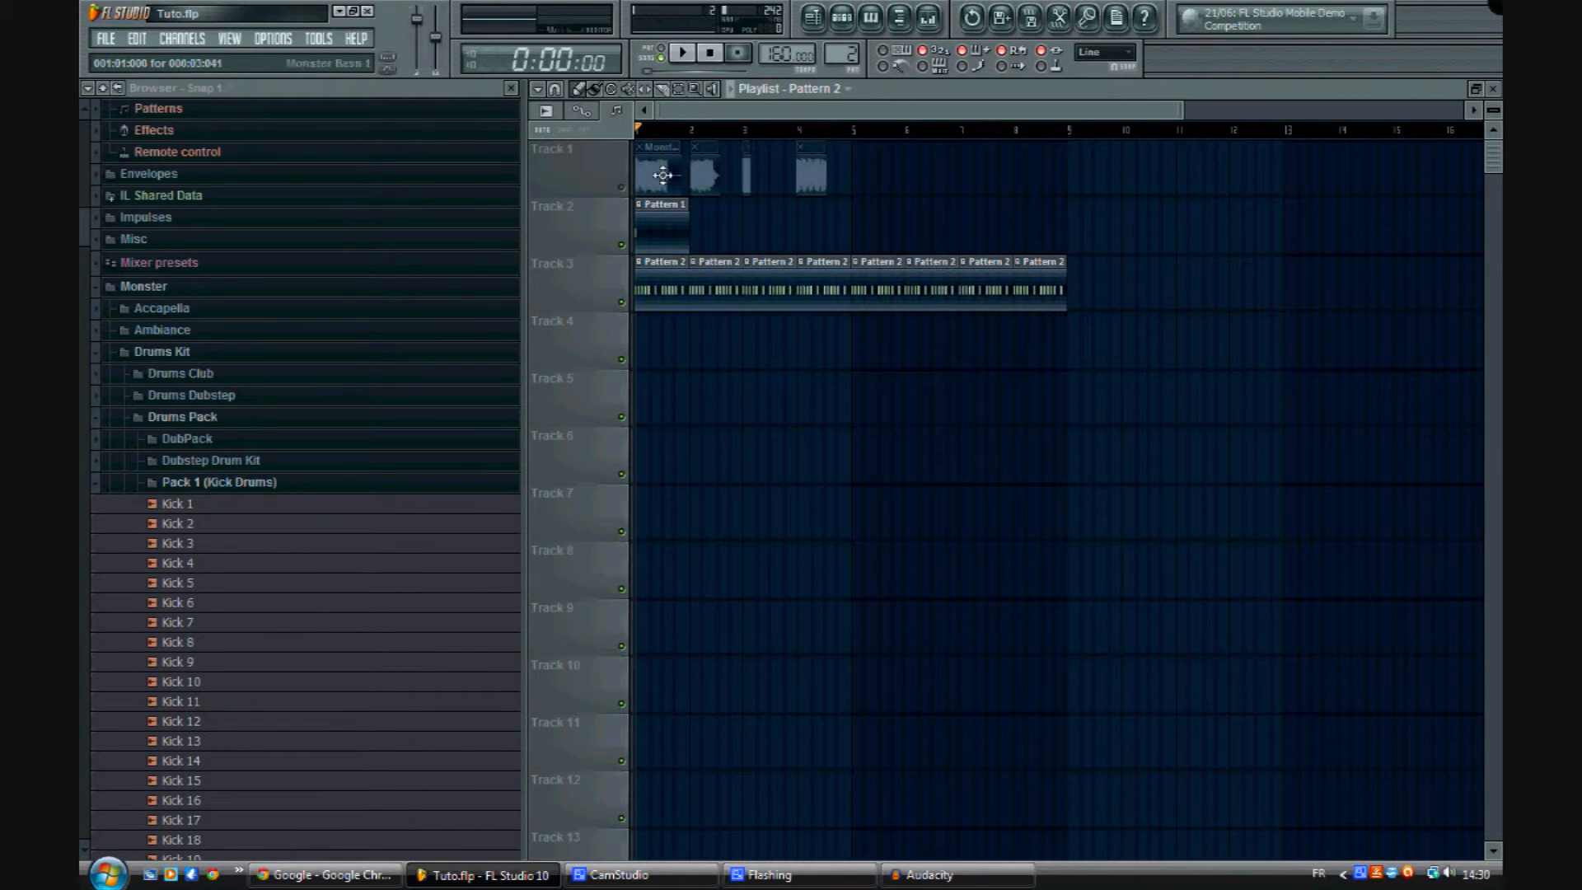
Step: Solo Track 3, play the drum clips on their own and stop playback
right_click(623, 303)
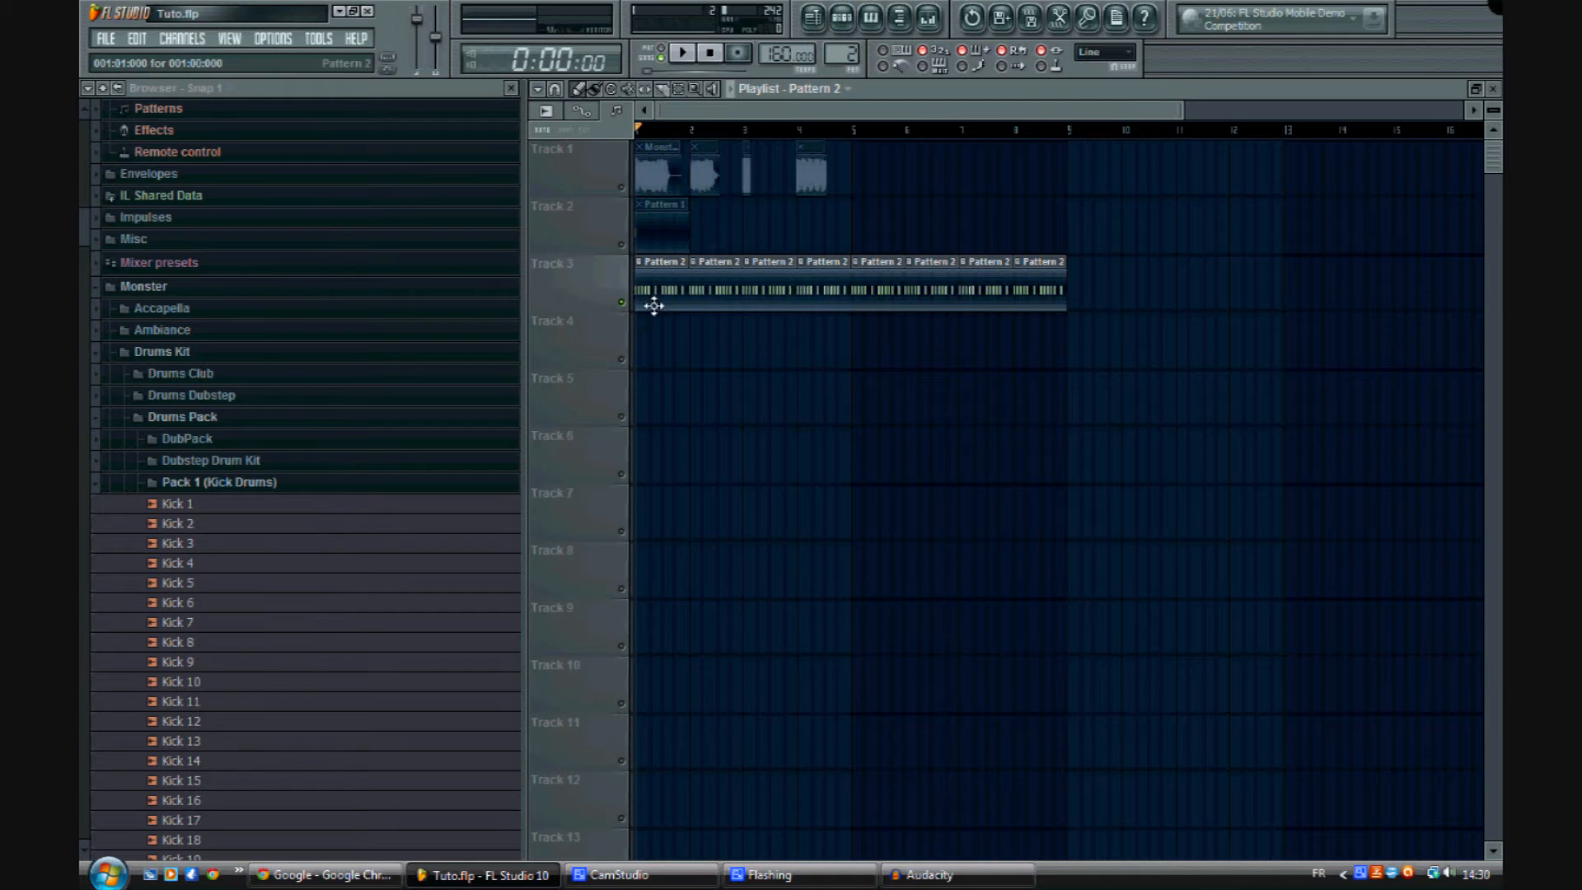
key(space)
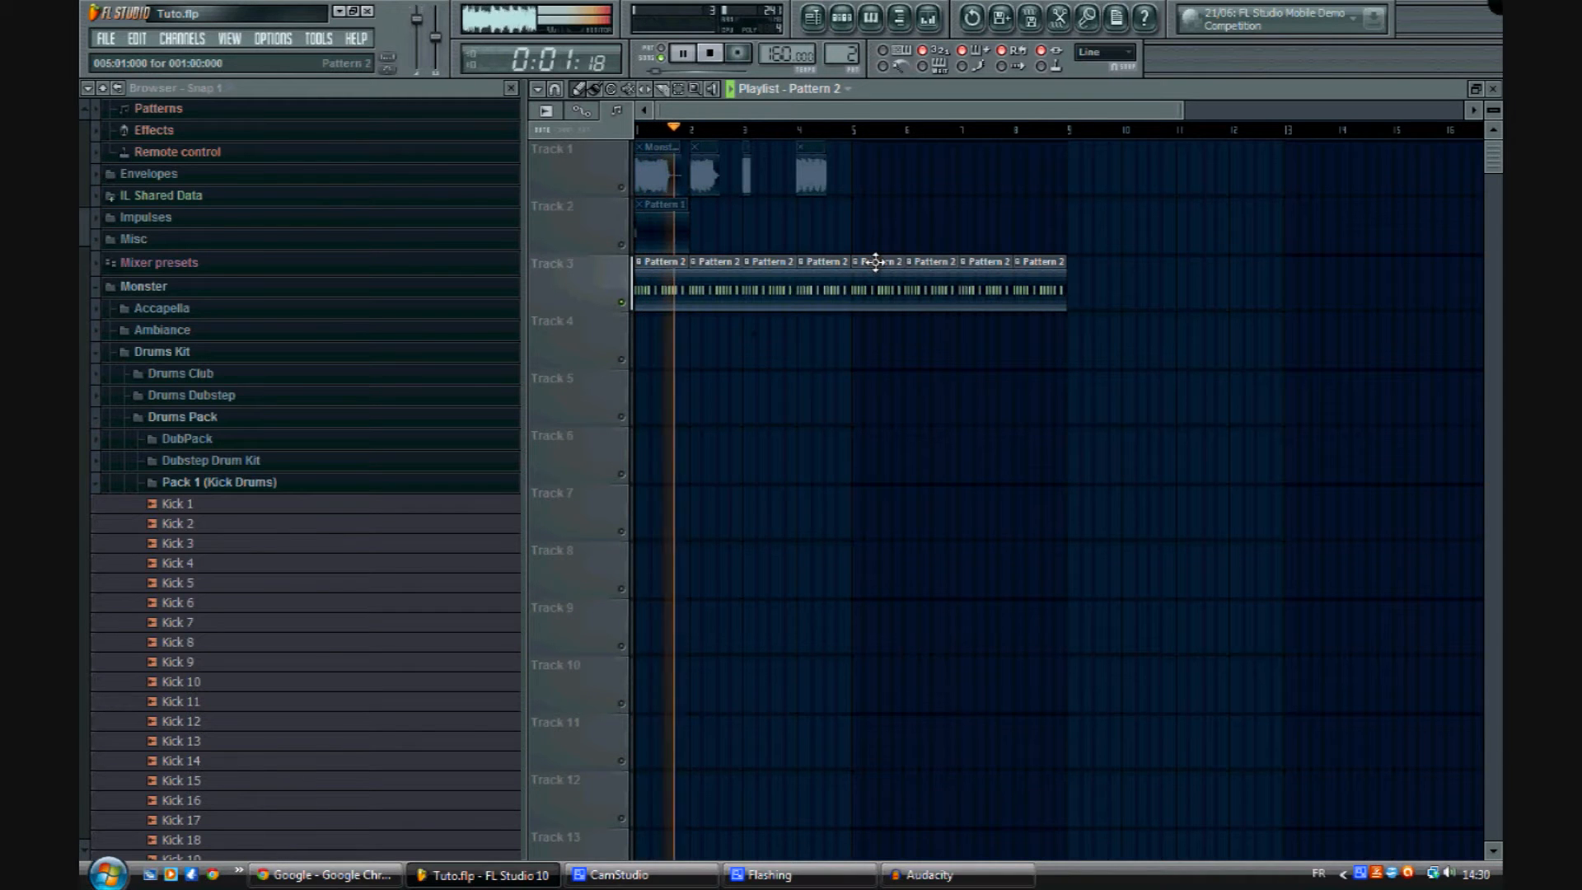
key(space)
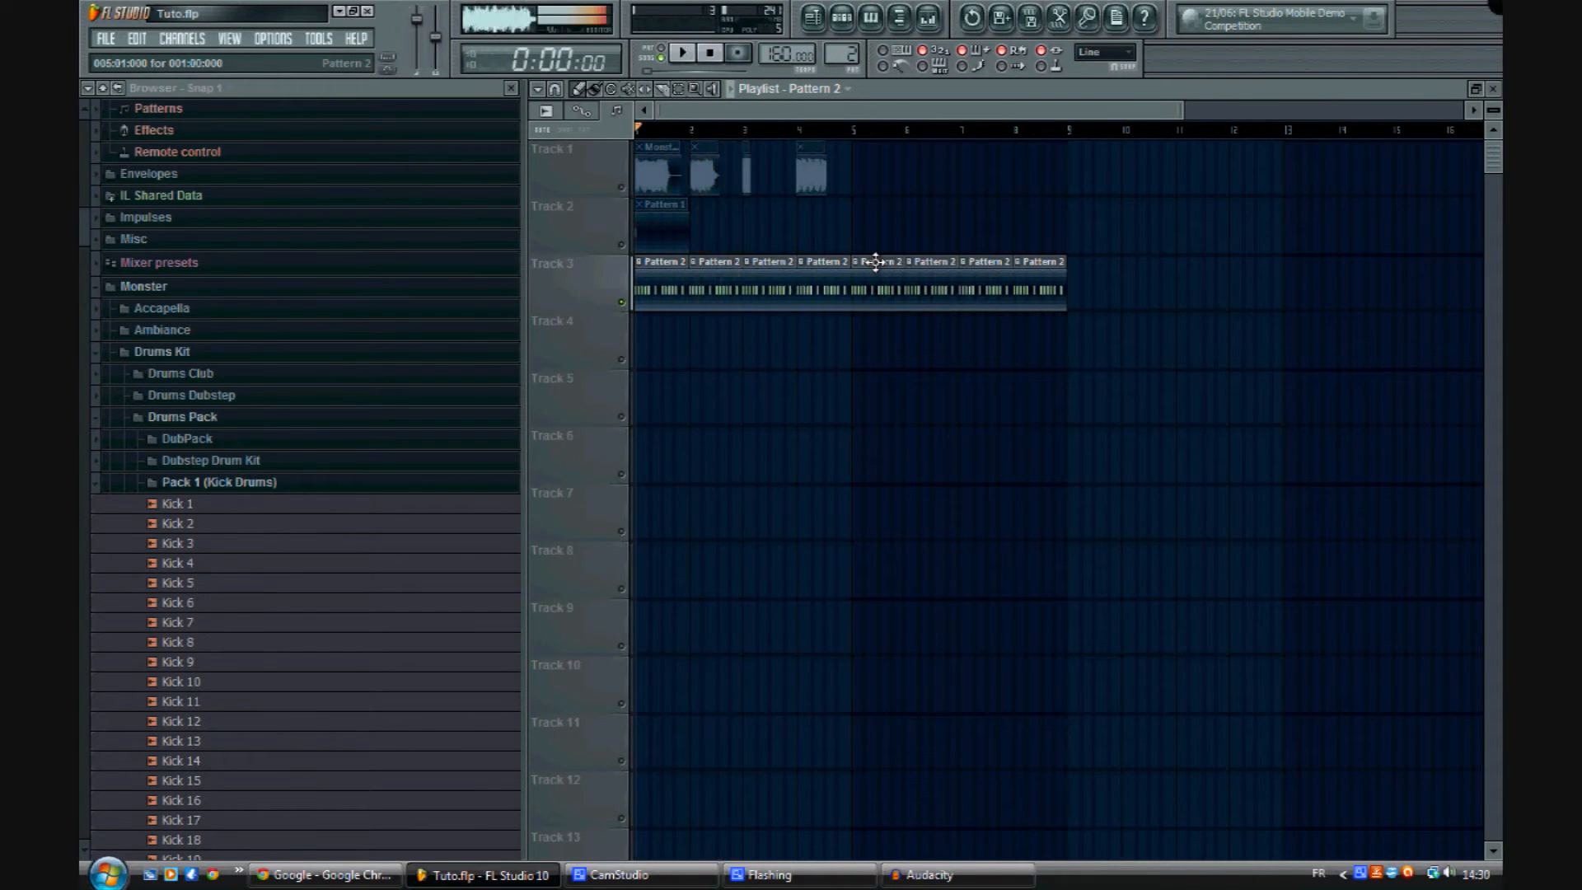
Step: Try to make the second Pattern 2 clip on Track 3 unique, and open it in the step sequencer
right_click(716, 280)
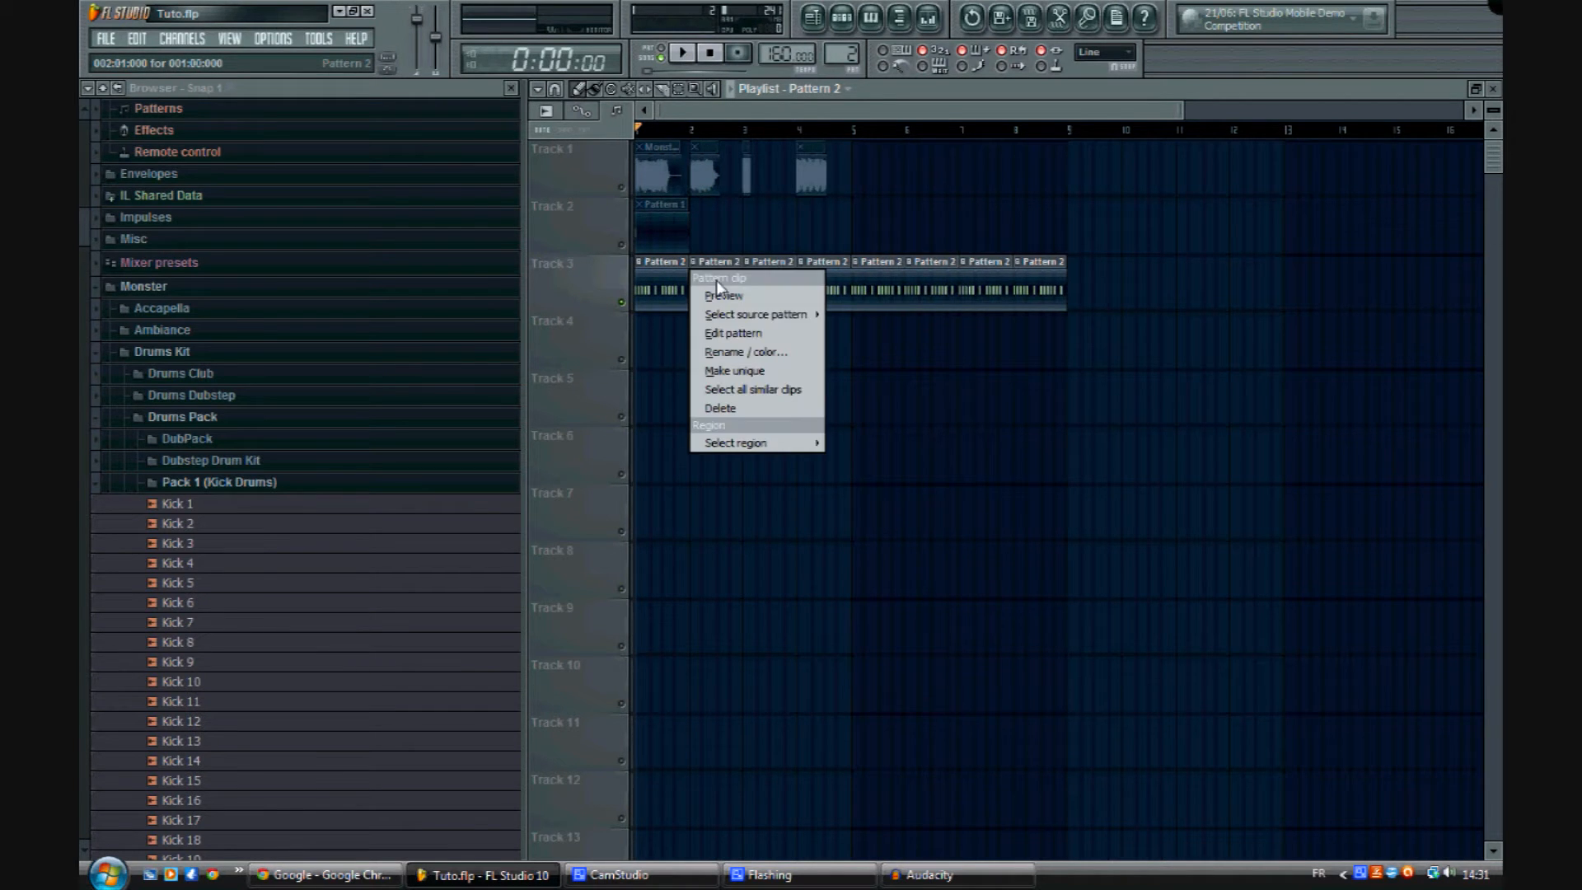
click(737, 372)
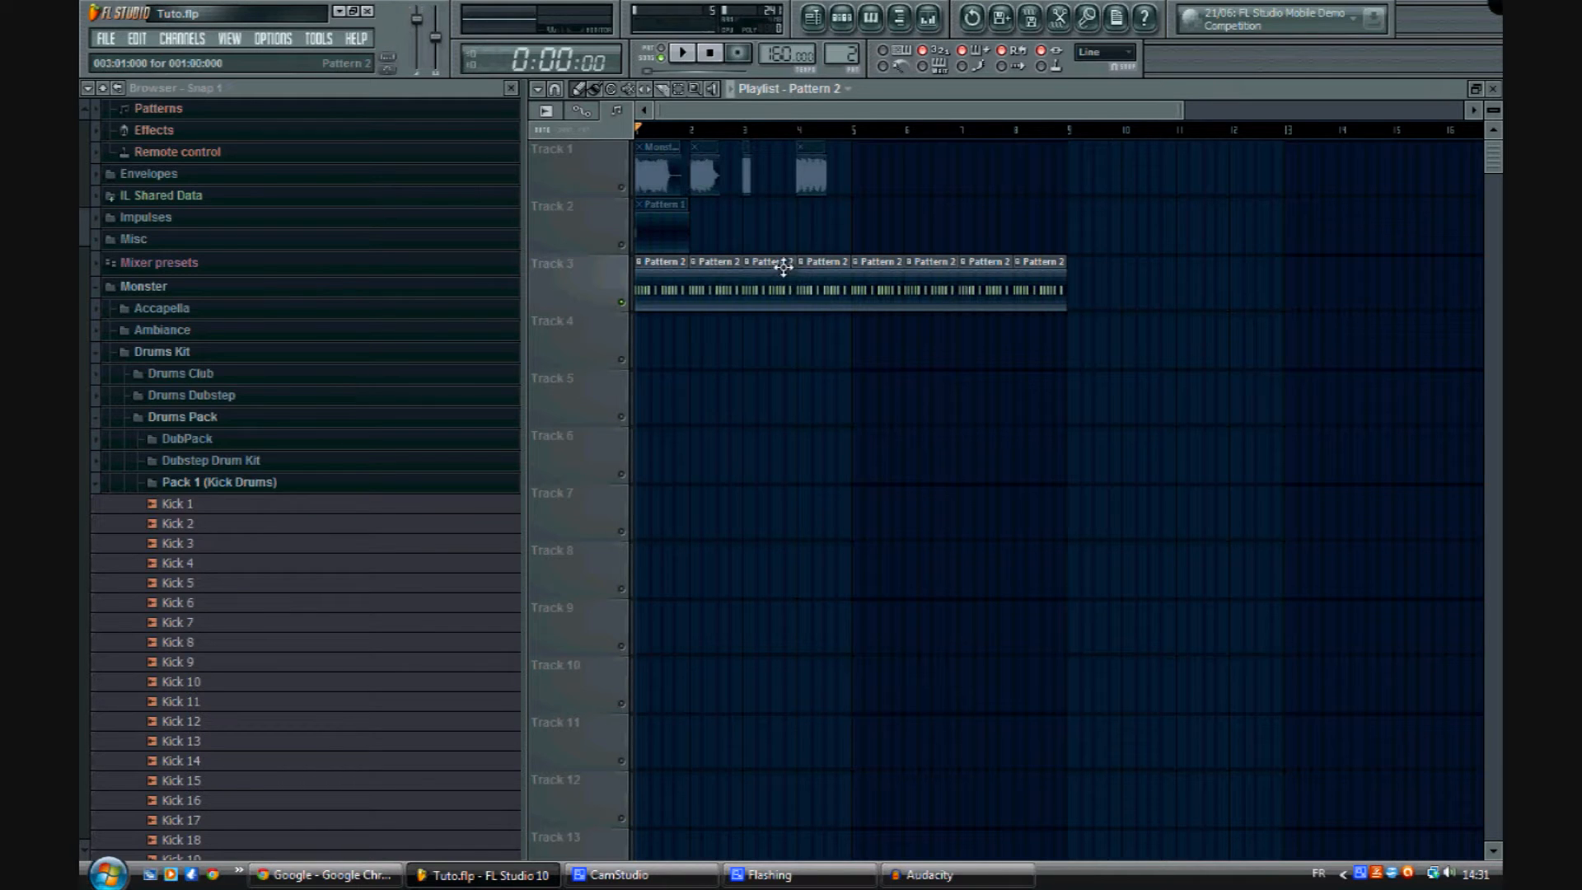
double_click(718, 289)
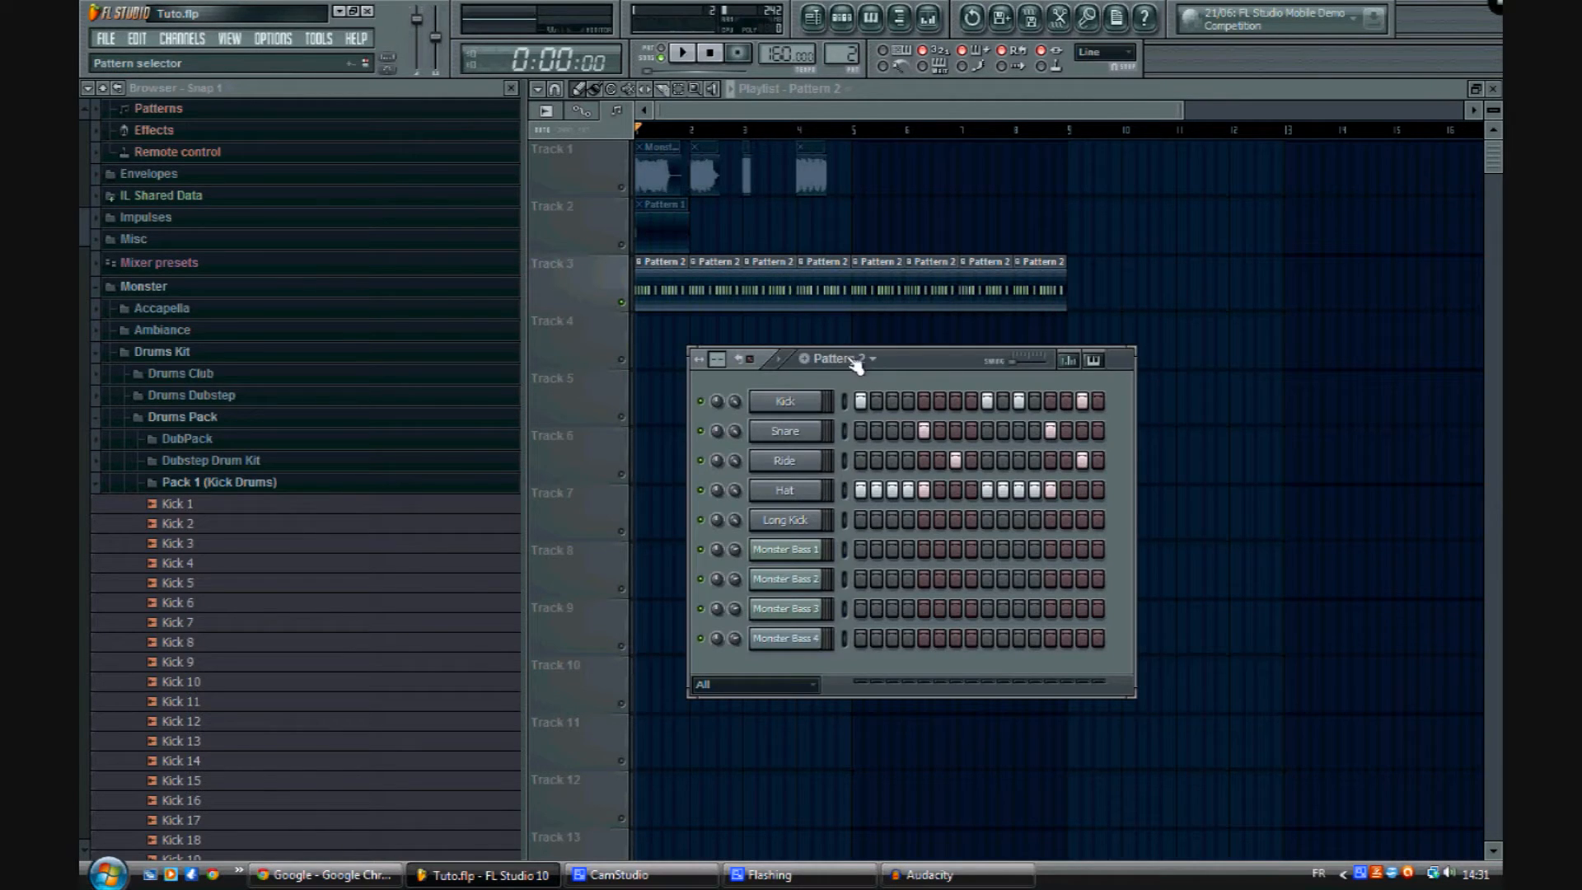
Step: Switch to an empty third pattern and name it Drums 2
click(804, 359)
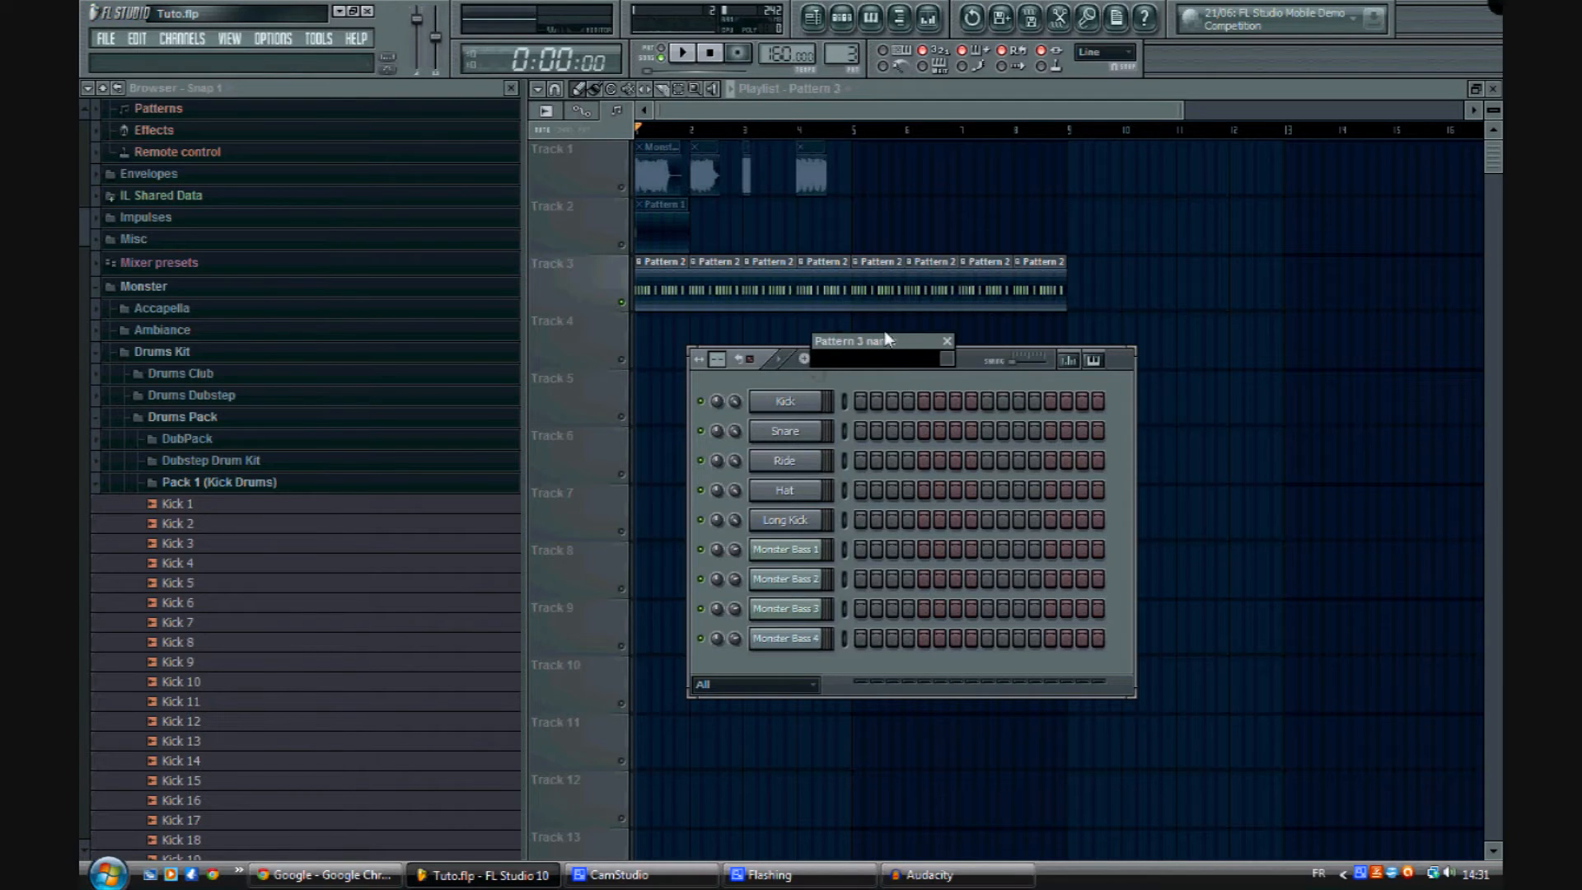
text(Drums 23)
key(Return)
click(877, 360)
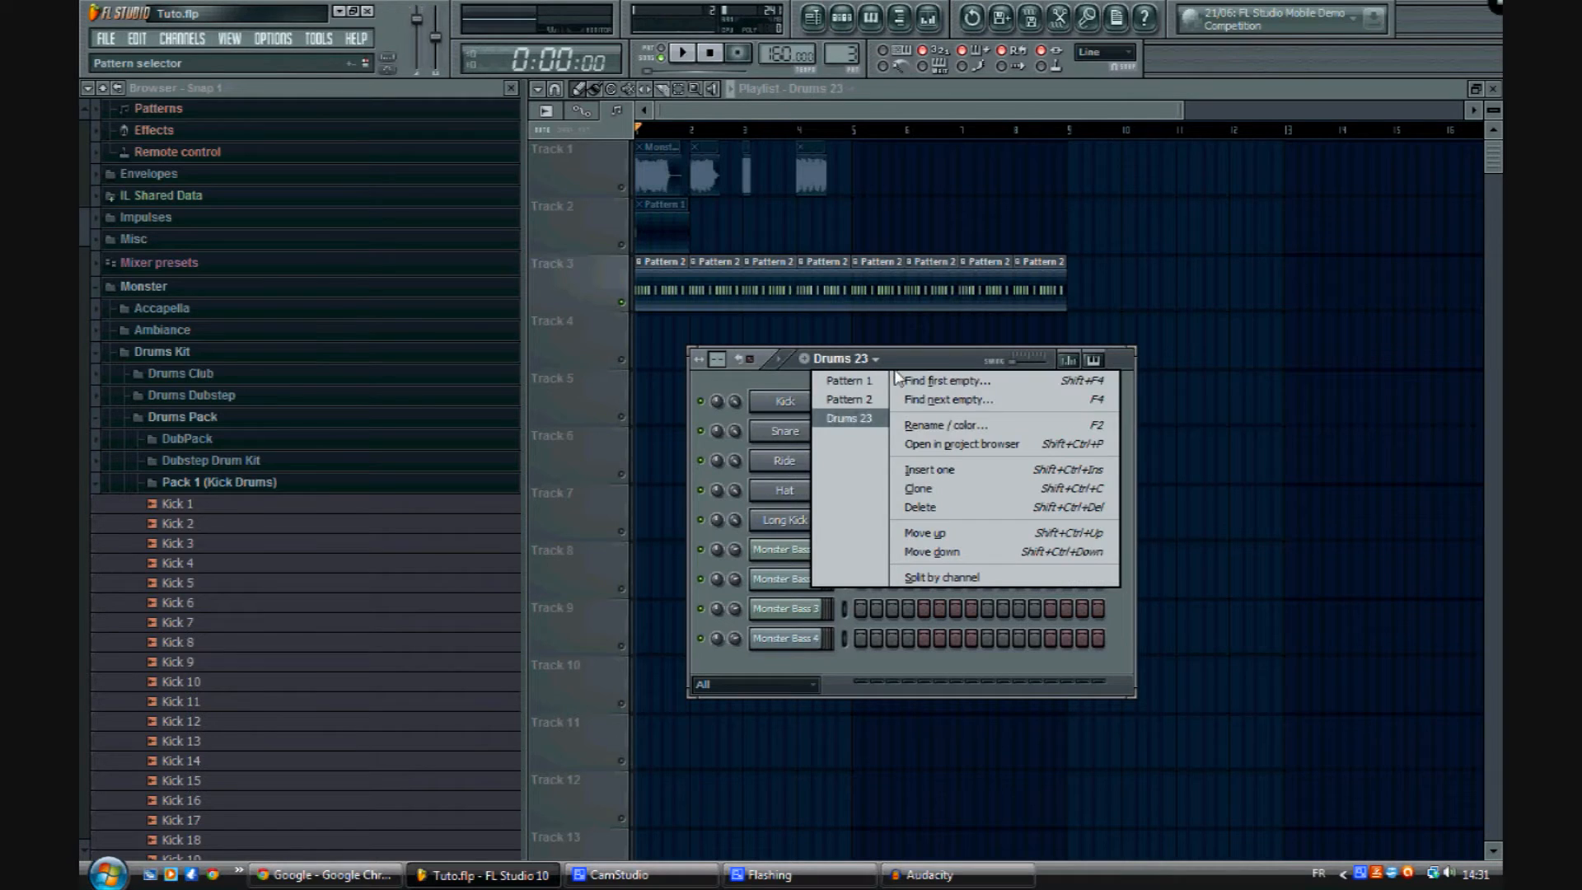
click(953, 427)
key(End)
key(BackSpace)
key(Return)
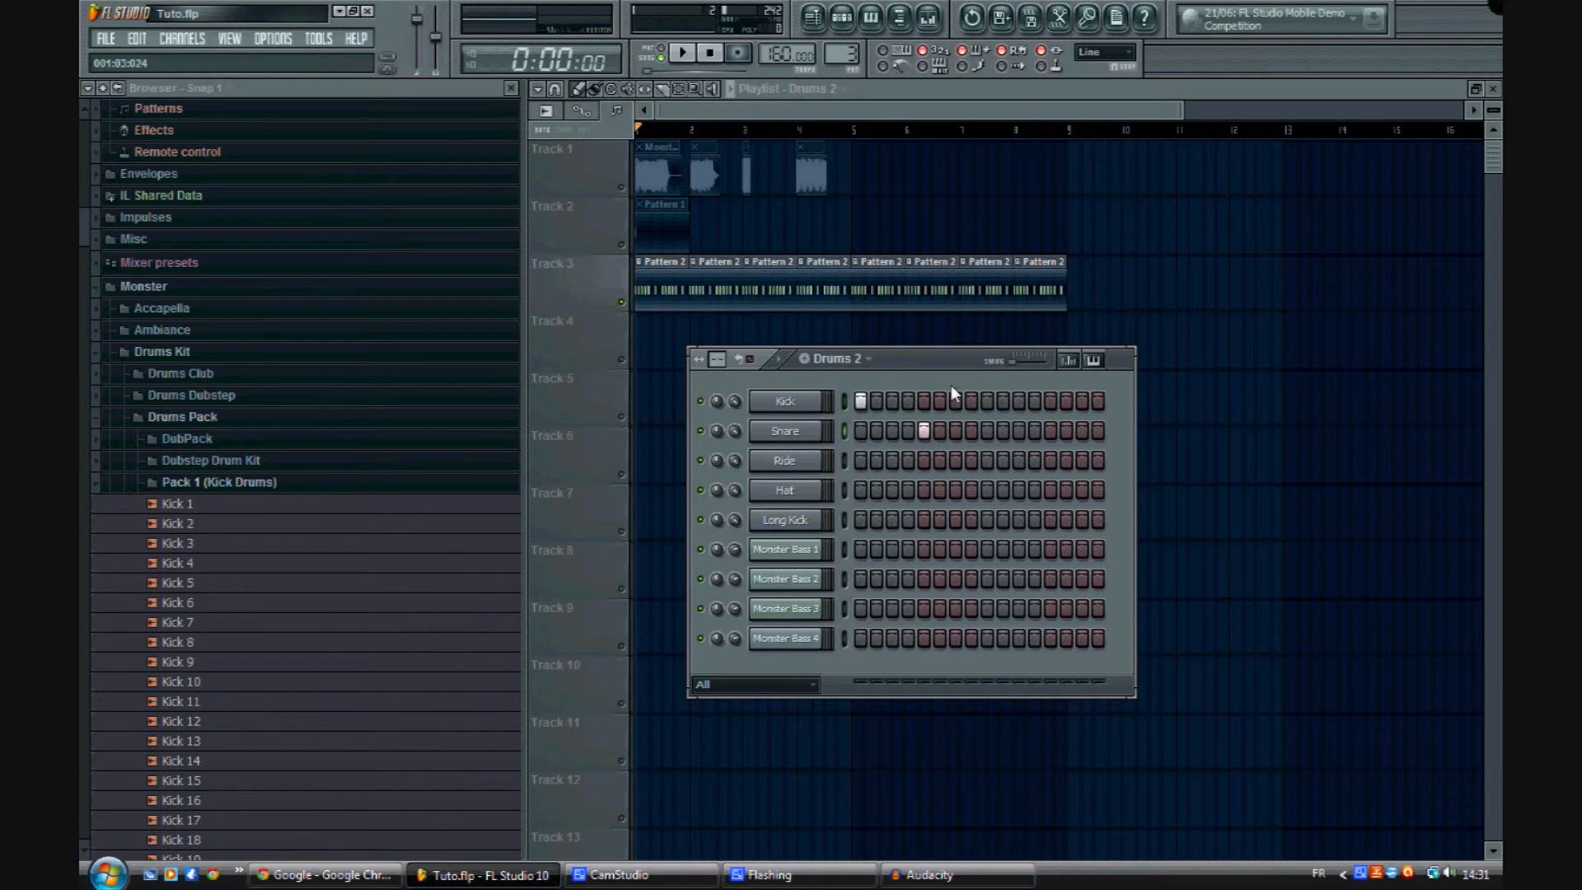
Step: Program Drums 2 with Kick on steps 1, 9, 11, 12, Snare on 5, 13, Ride on 7, 15 and Hat on 1–5, 9–13, and play it
click(1051, 430)
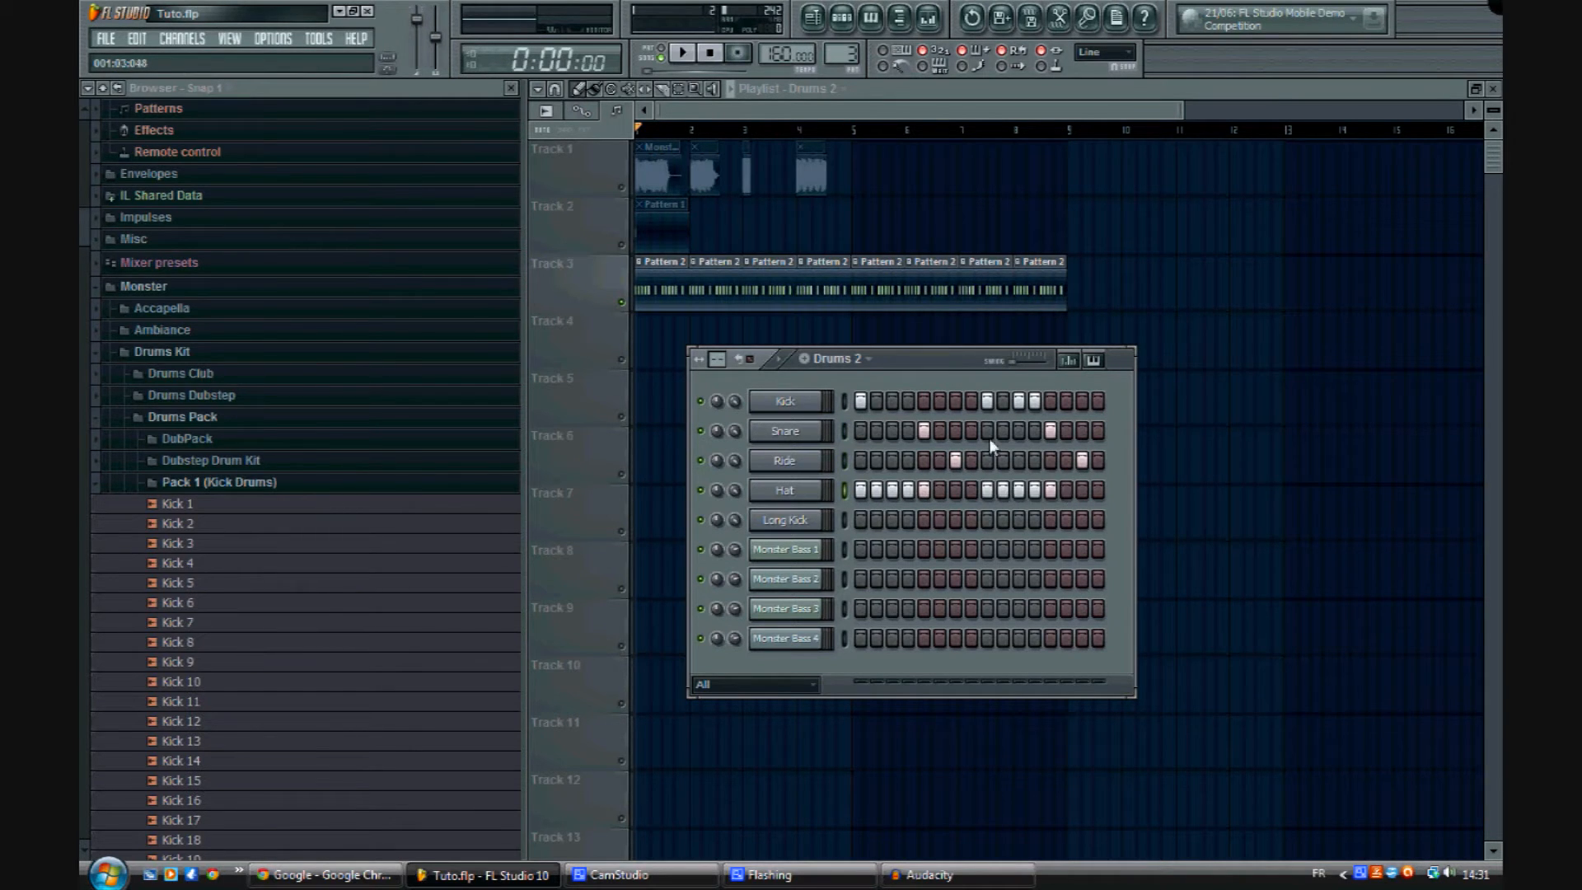
click(778, 362)
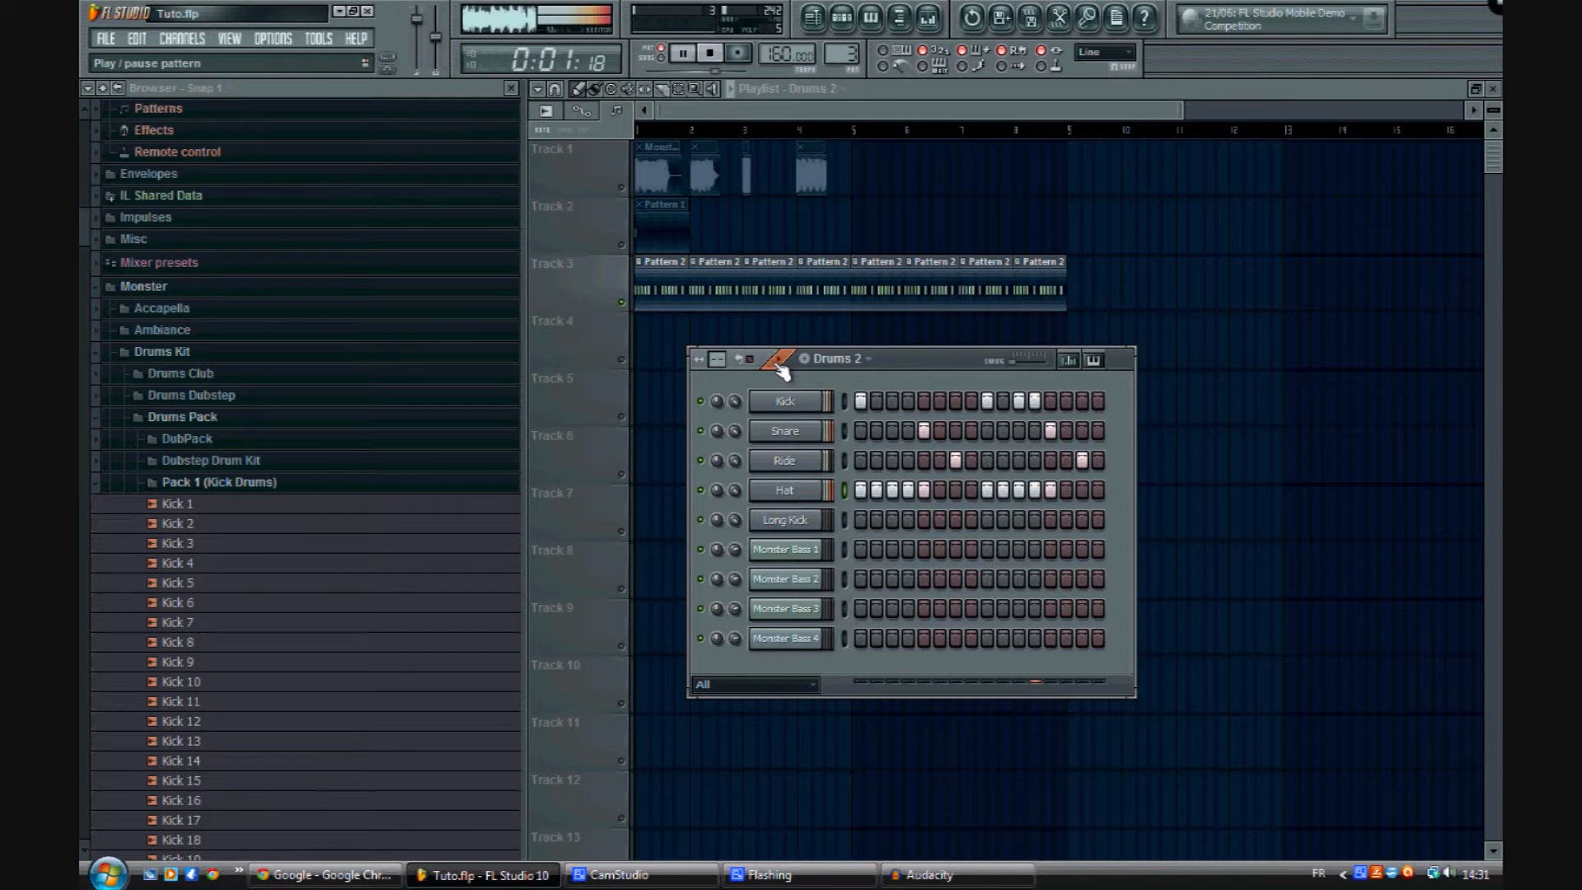
Step: Replace the second Pattern 2 clip on Track 3 with a Drums 2 clip aligned to bar 2, and stop playback
click(703, 300)
right_click(709, 303)
click(710, 307)
key(space)
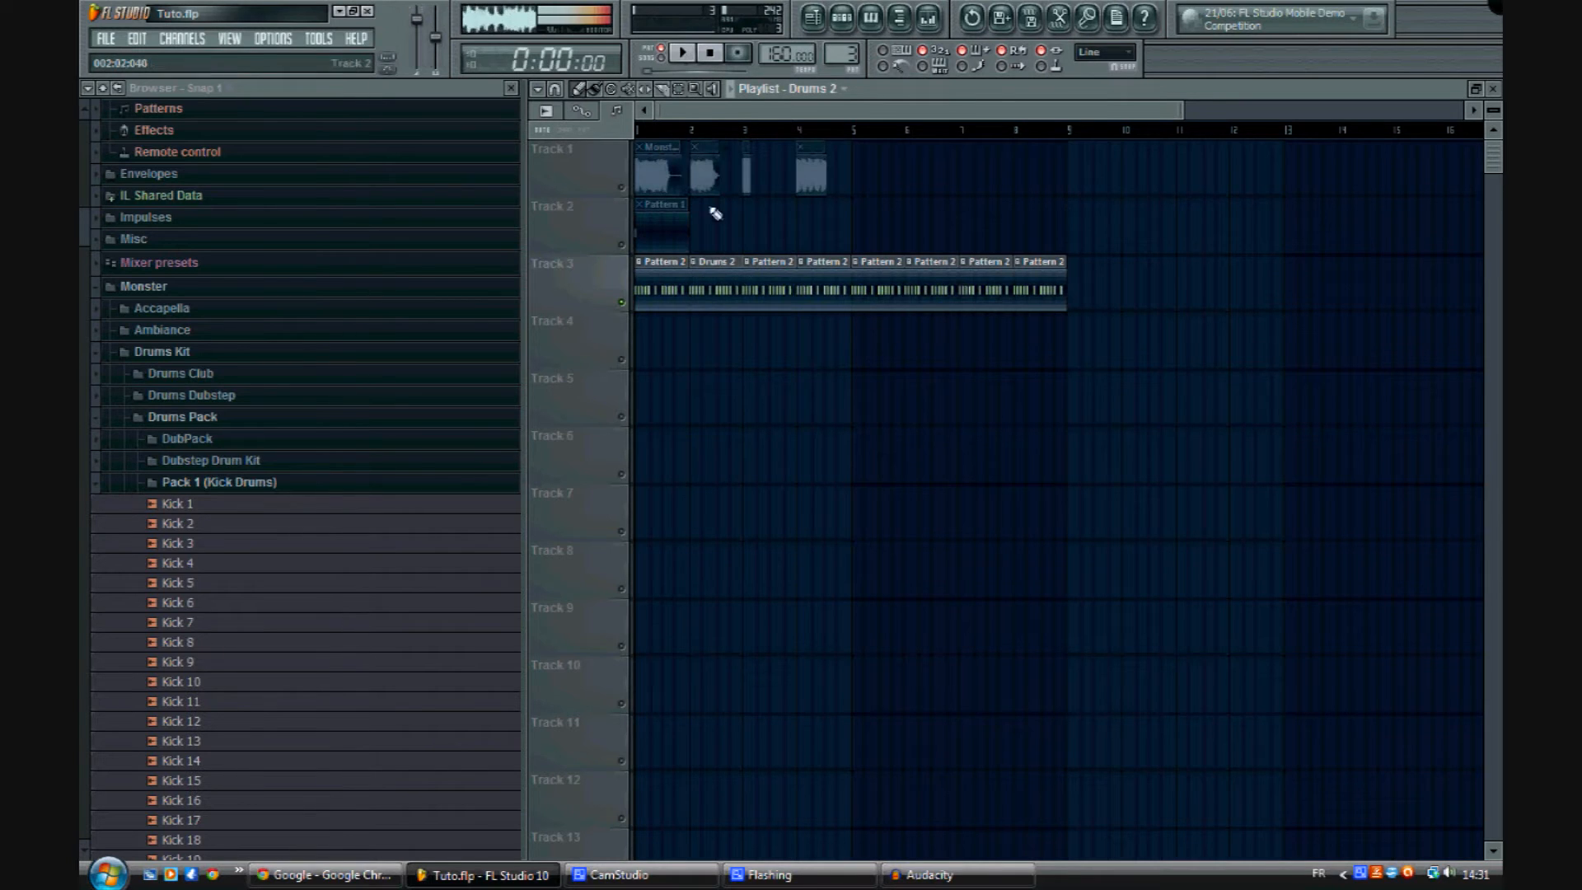
scroll(688, 132, up, 3)
drag(791, 273, 790, 274)
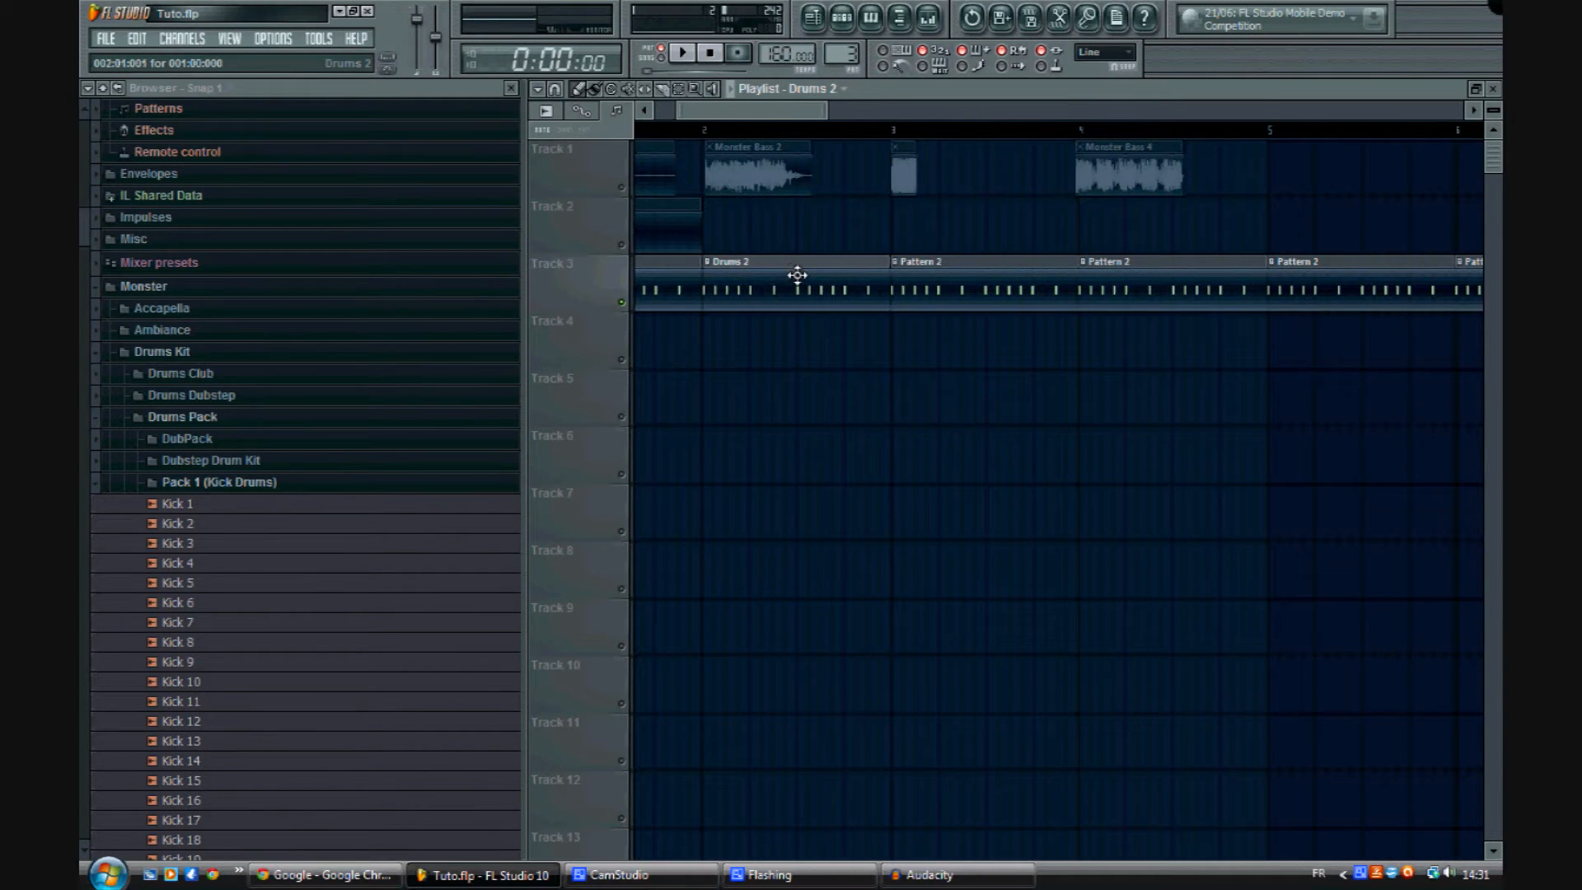
scroll(717, 148, up, 5)
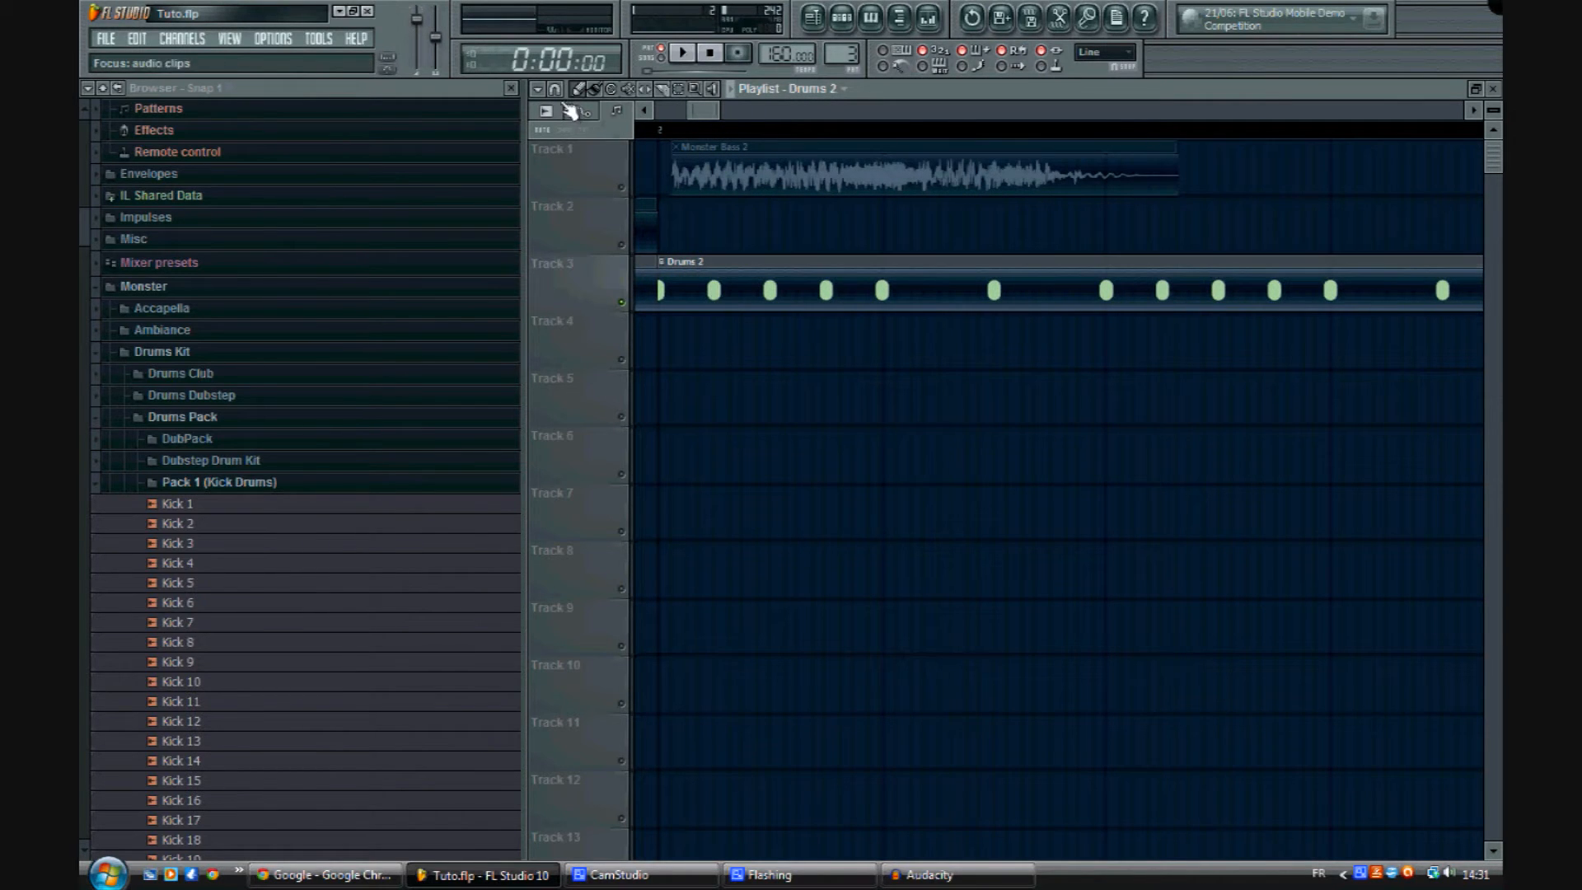
Step: Set the playlist snap to 1/4 beat
click(537, 88)
mouse_move(593, 172)
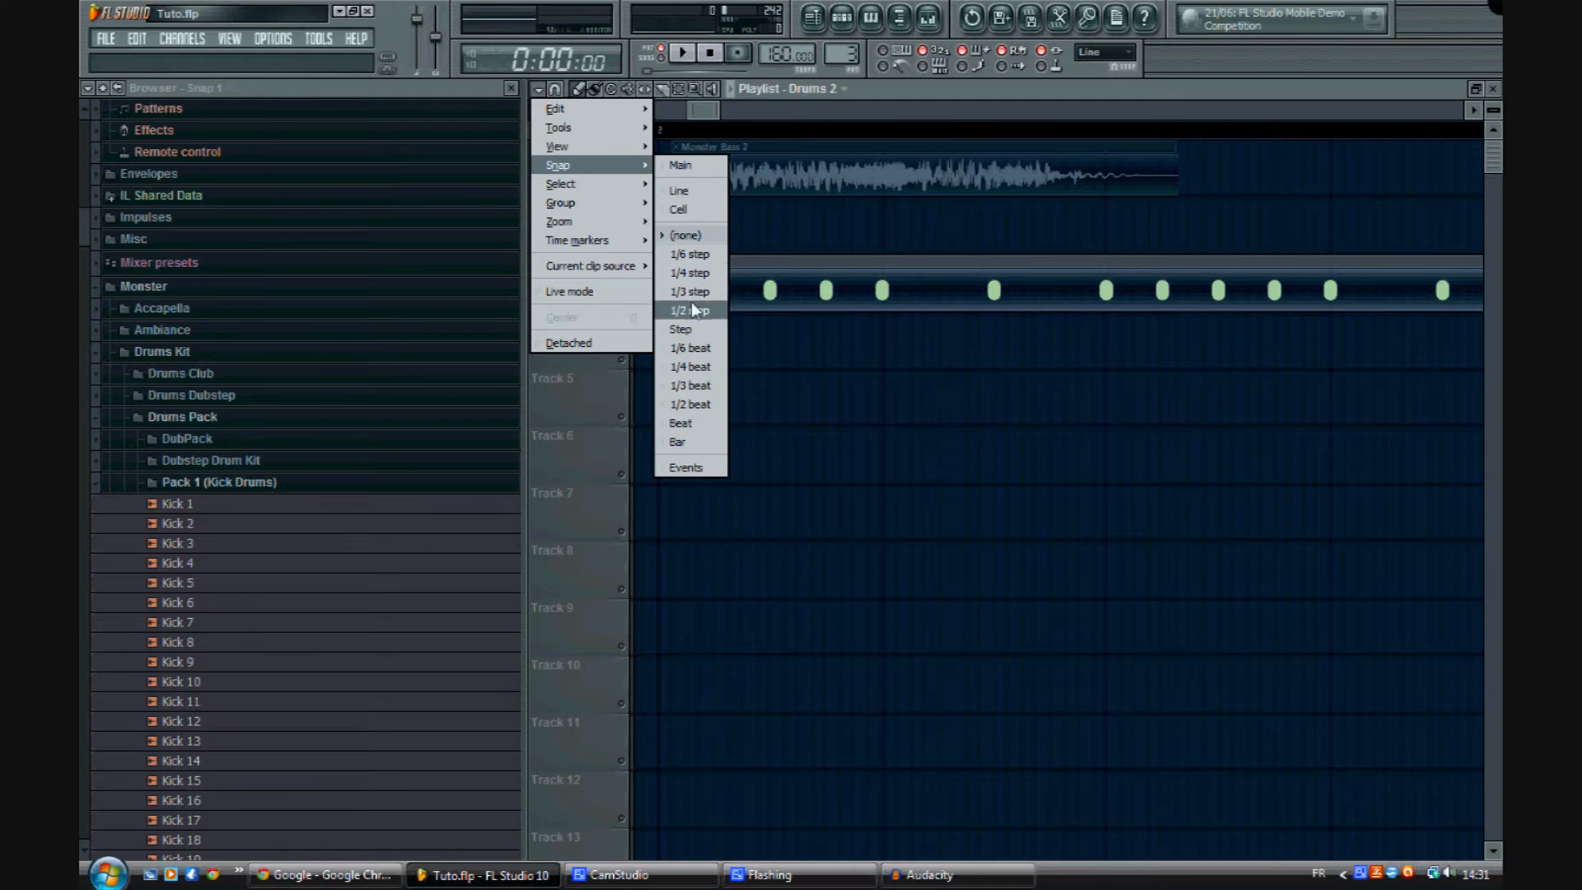
click(692, 366)
scroll(804, 142, down, 5)
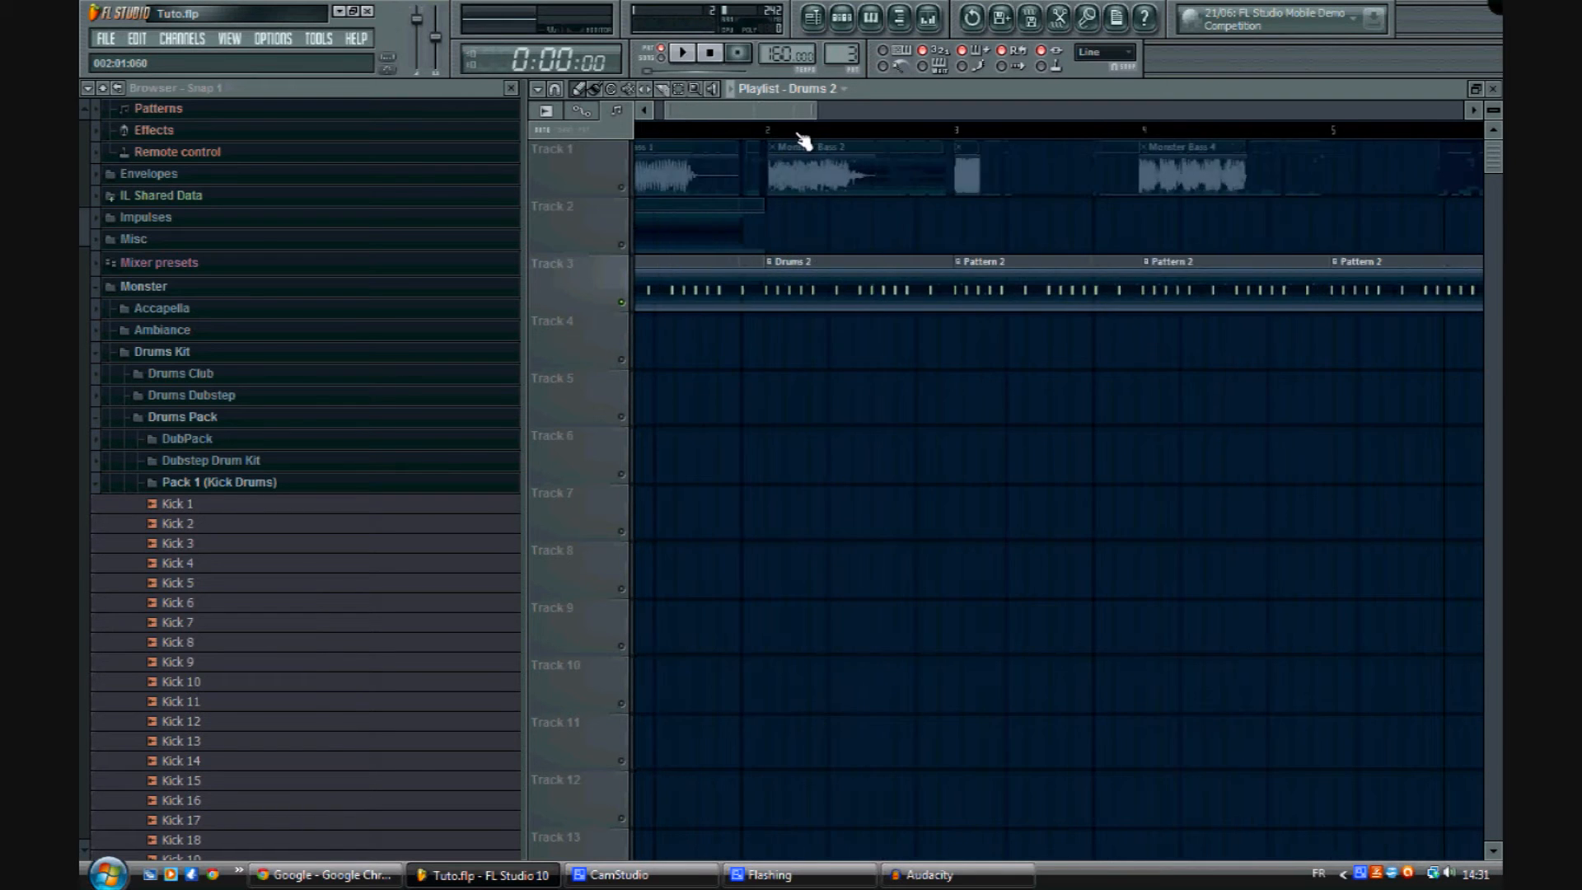
Step: Rename Pattern 2 to Drums 1 from its first clip on Track 3
click(704, 259)
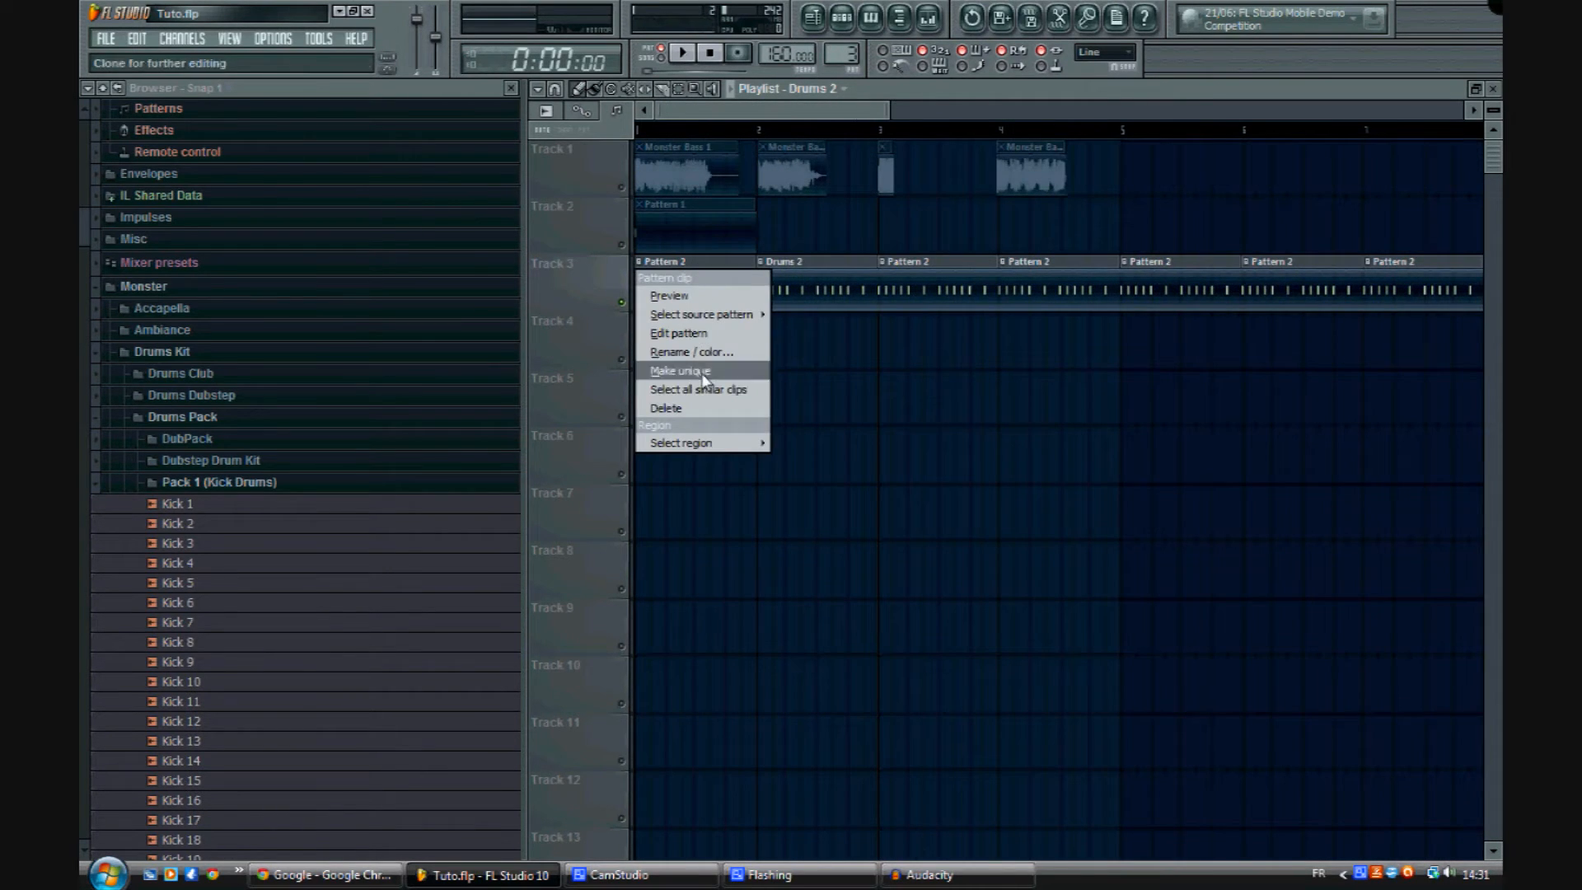
click(713, 352)
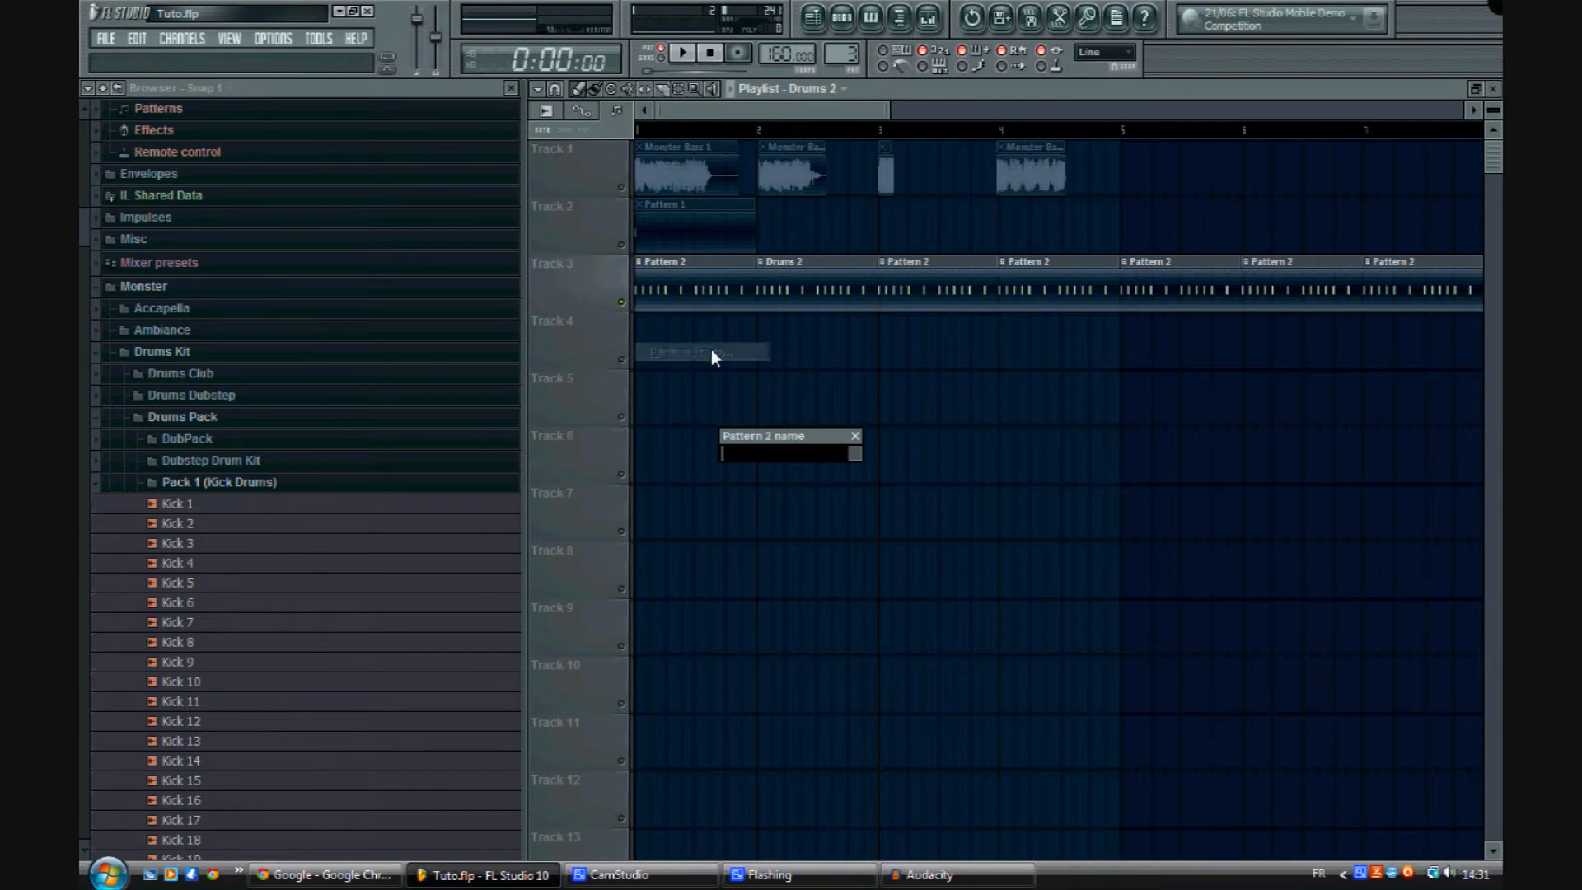
text(Drums)
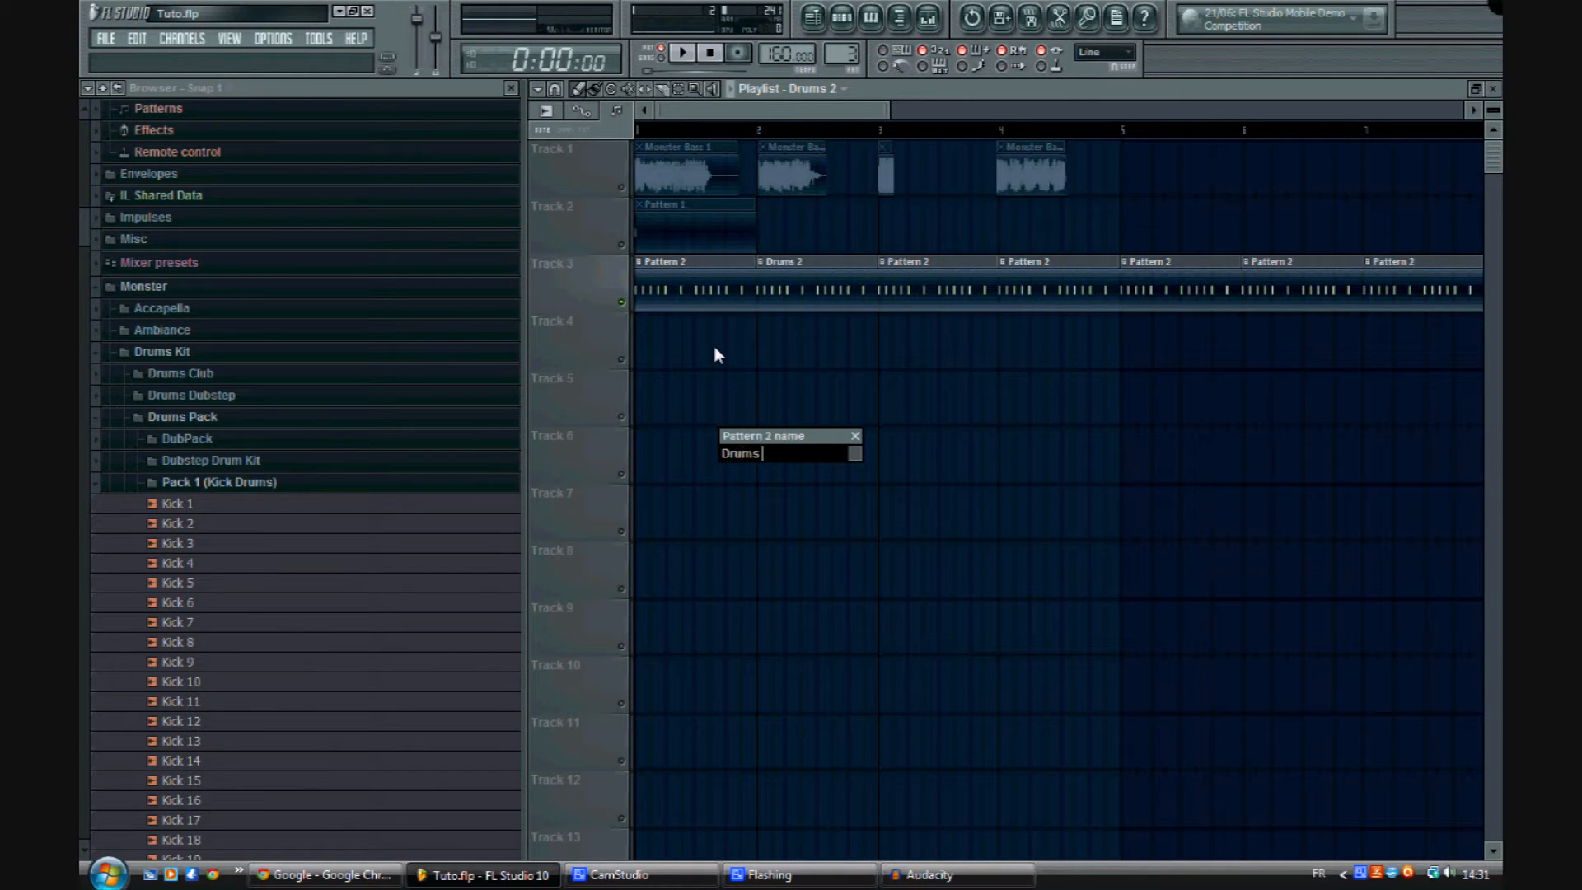
text( 1)
key(Return)
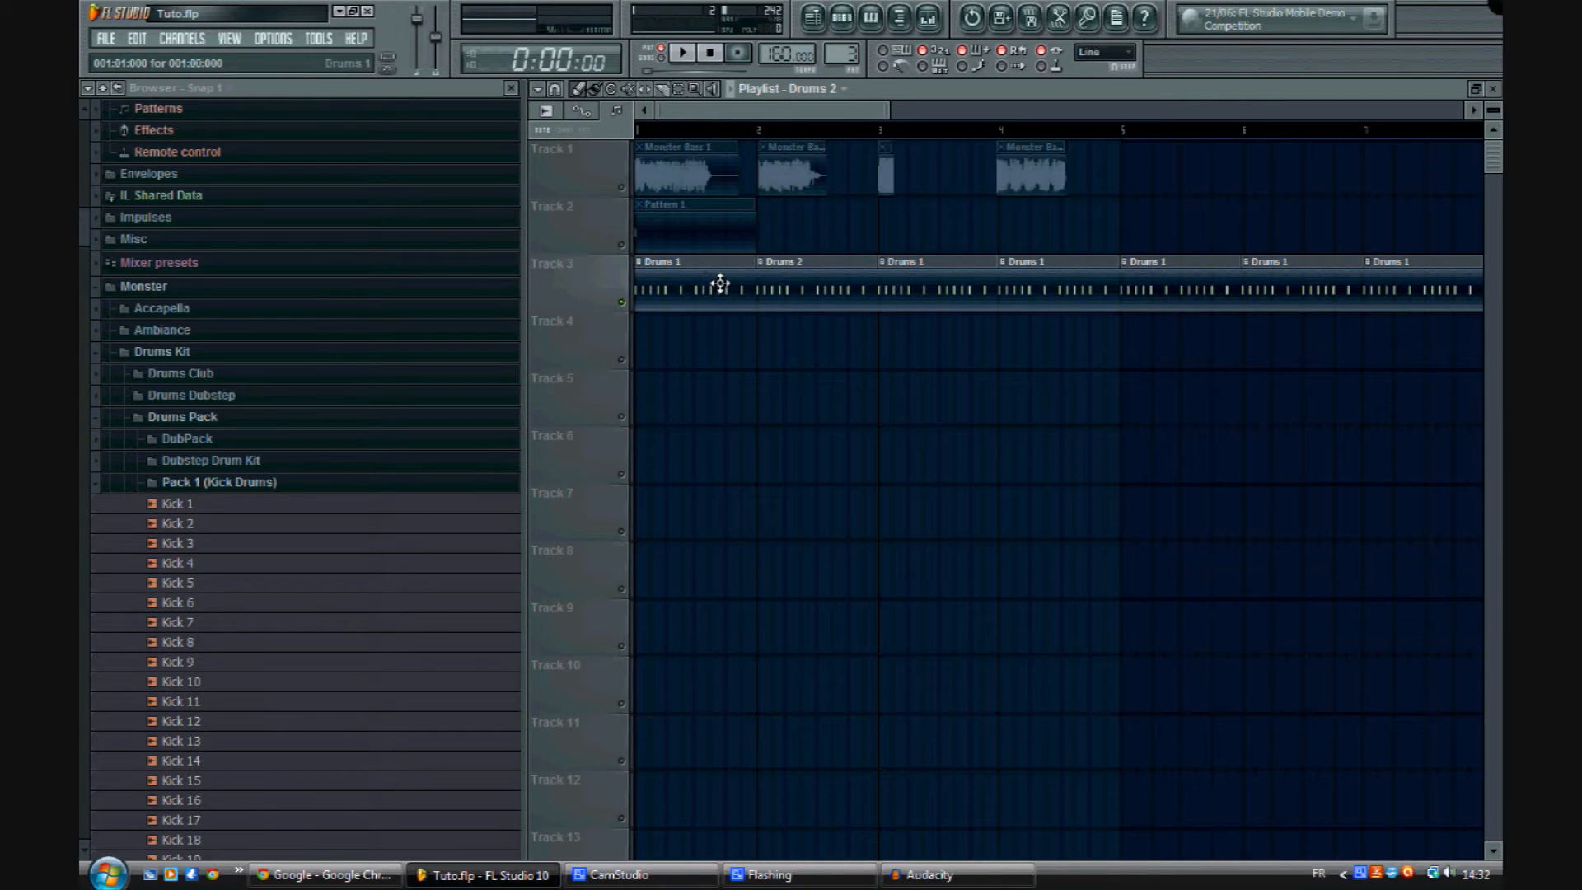
Step: Make Drums 1 the active pattern in the step sequencer and return to the playlist
click(843, 17)
click(841, 359)
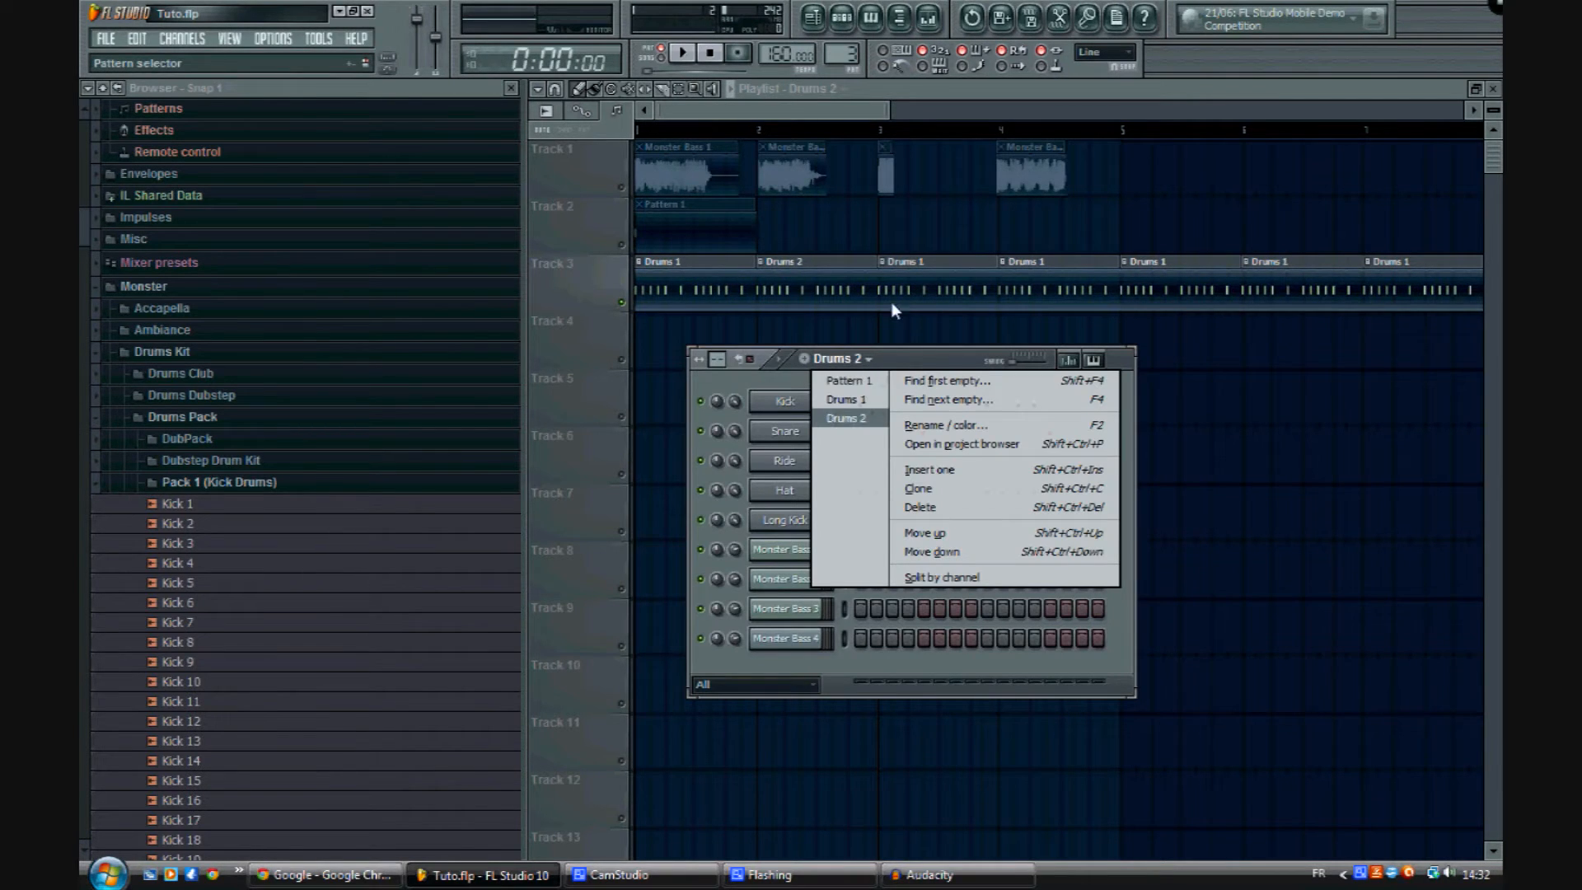
click(865, 400)
click(867, 360)
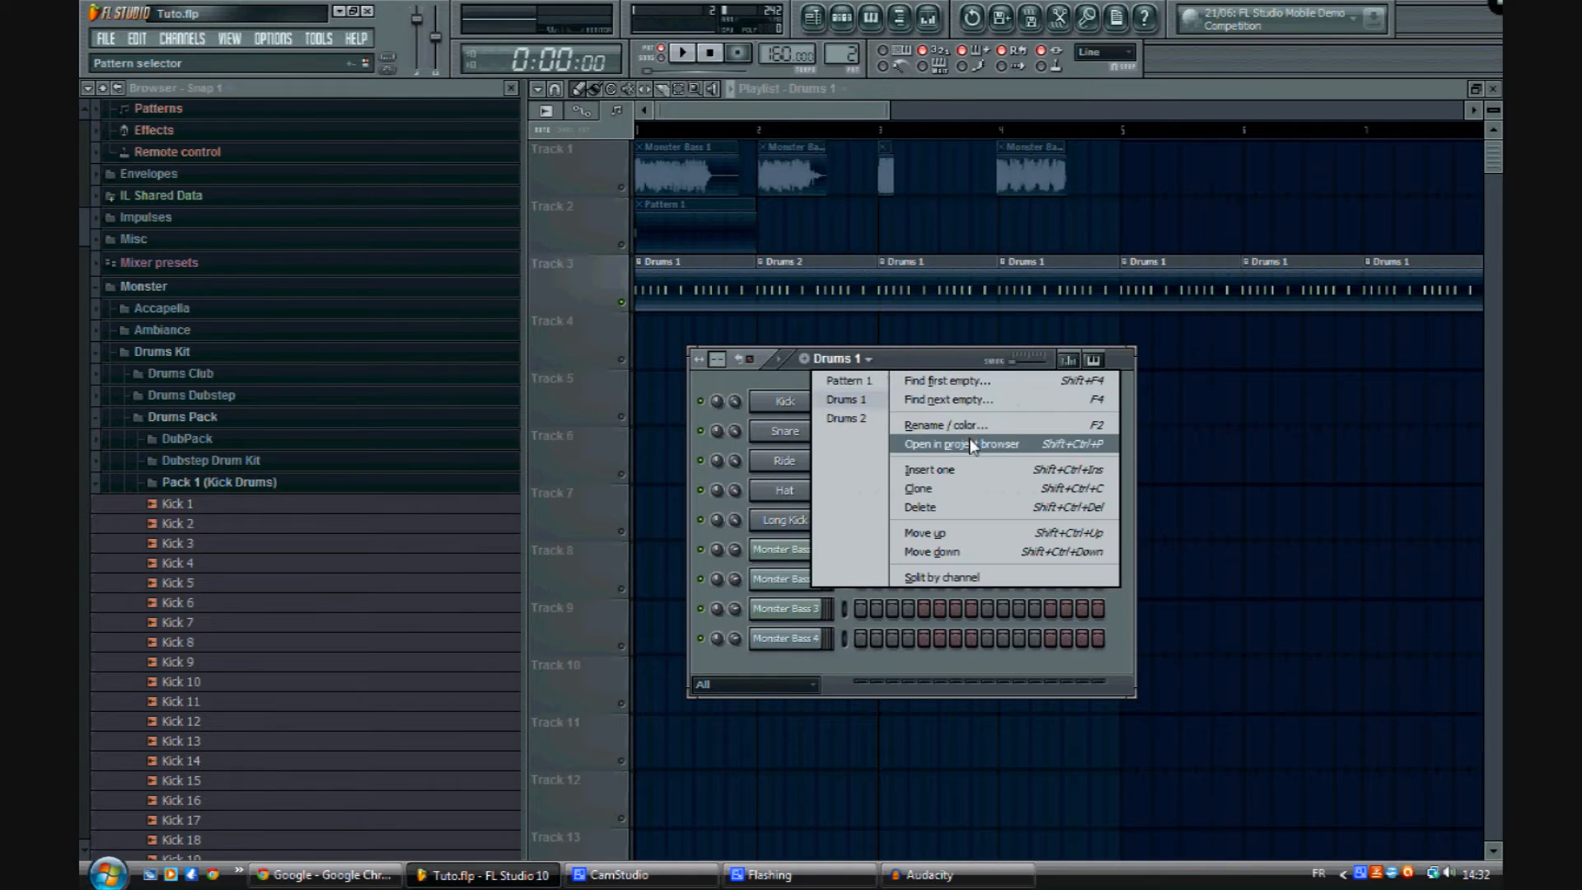
click(594, 294)
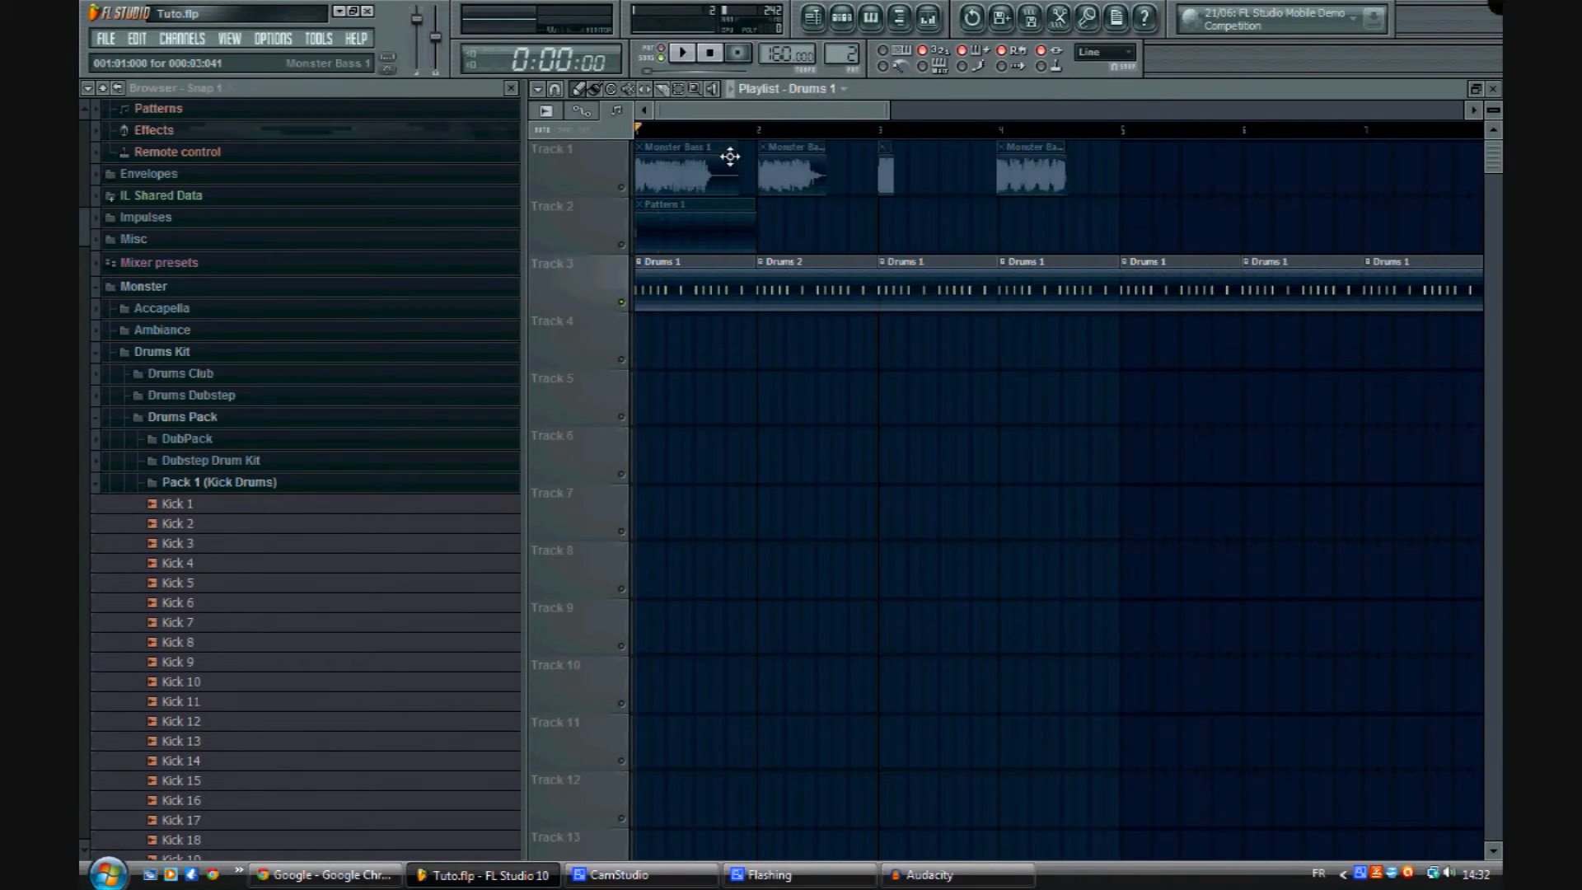
Step: Play the song from the start to hear Drums 1 lead into Drums 2, and stop it
key(space)
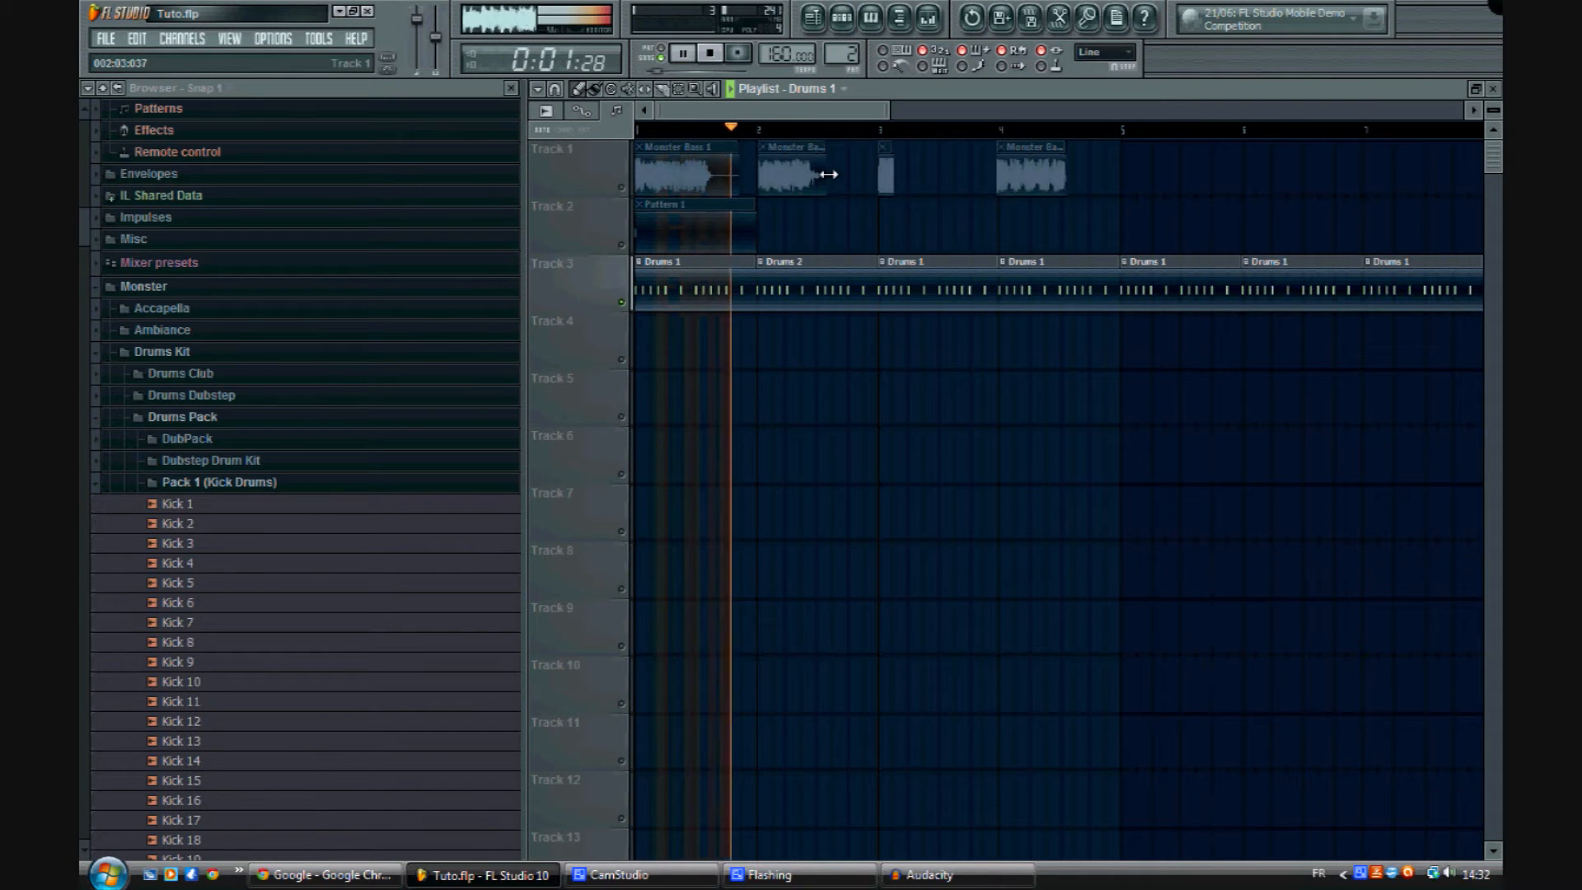
key(space)
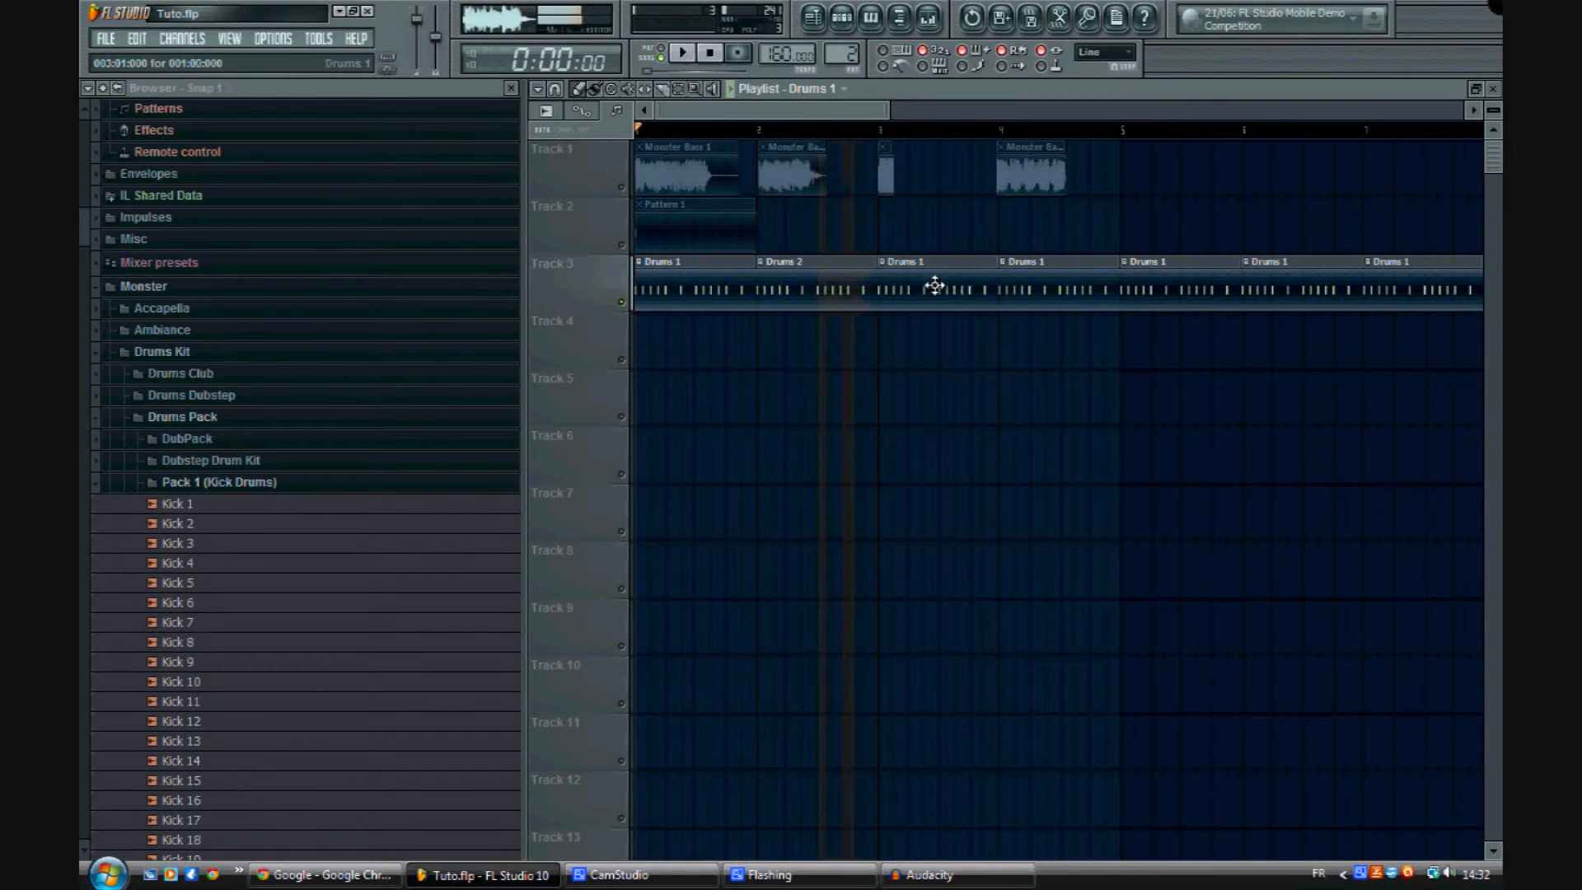
Step: Create a new empty pattern in the step sequencer and name it Drums 3
click(930, 283)
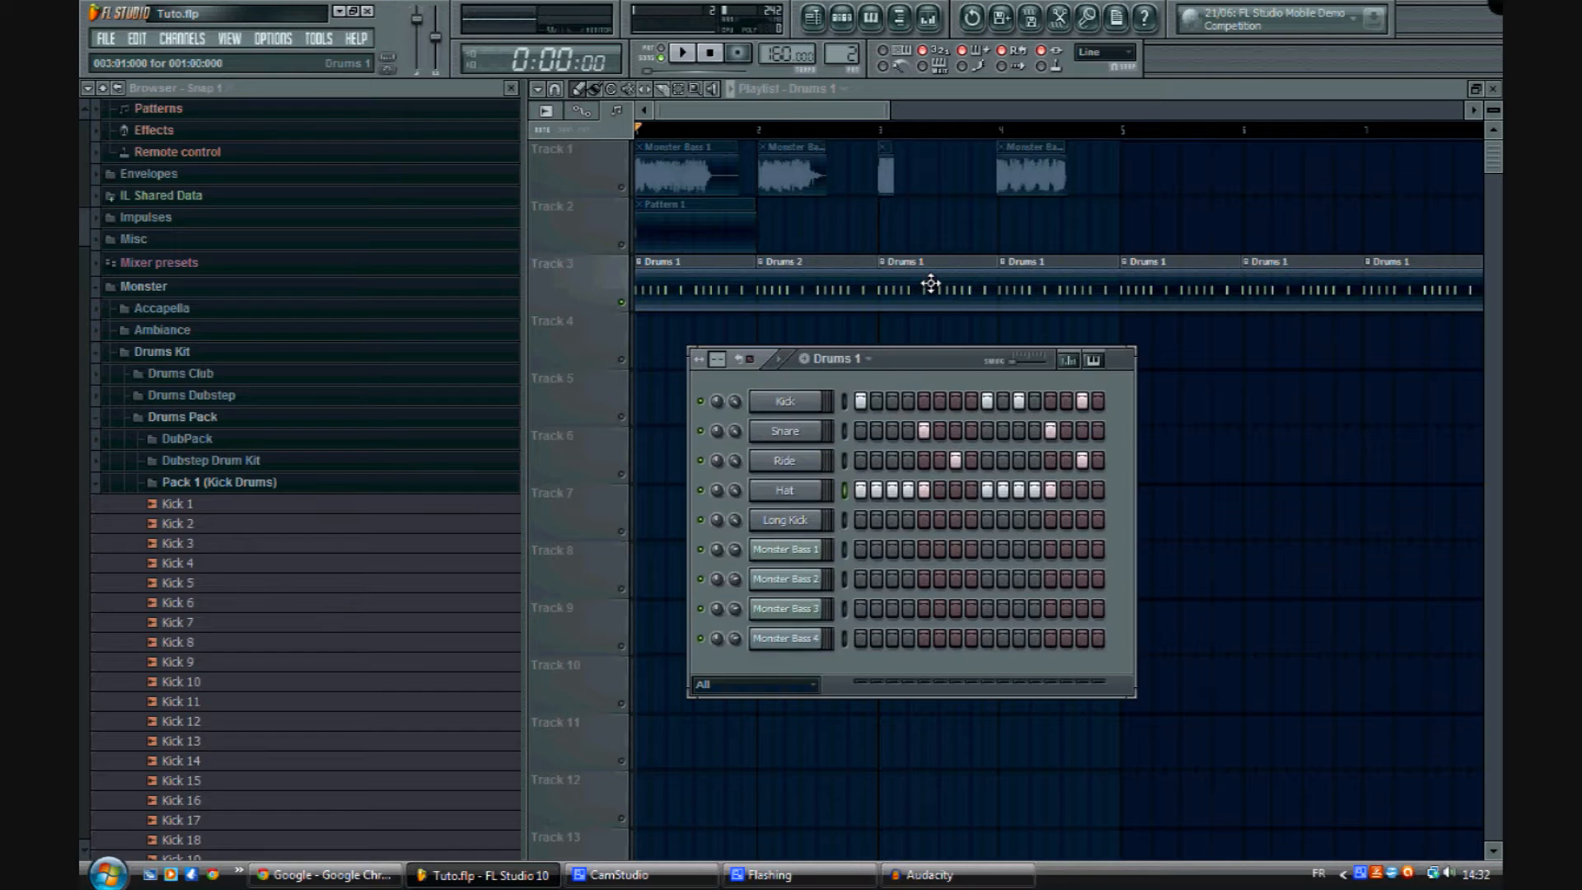
click(865, 359)
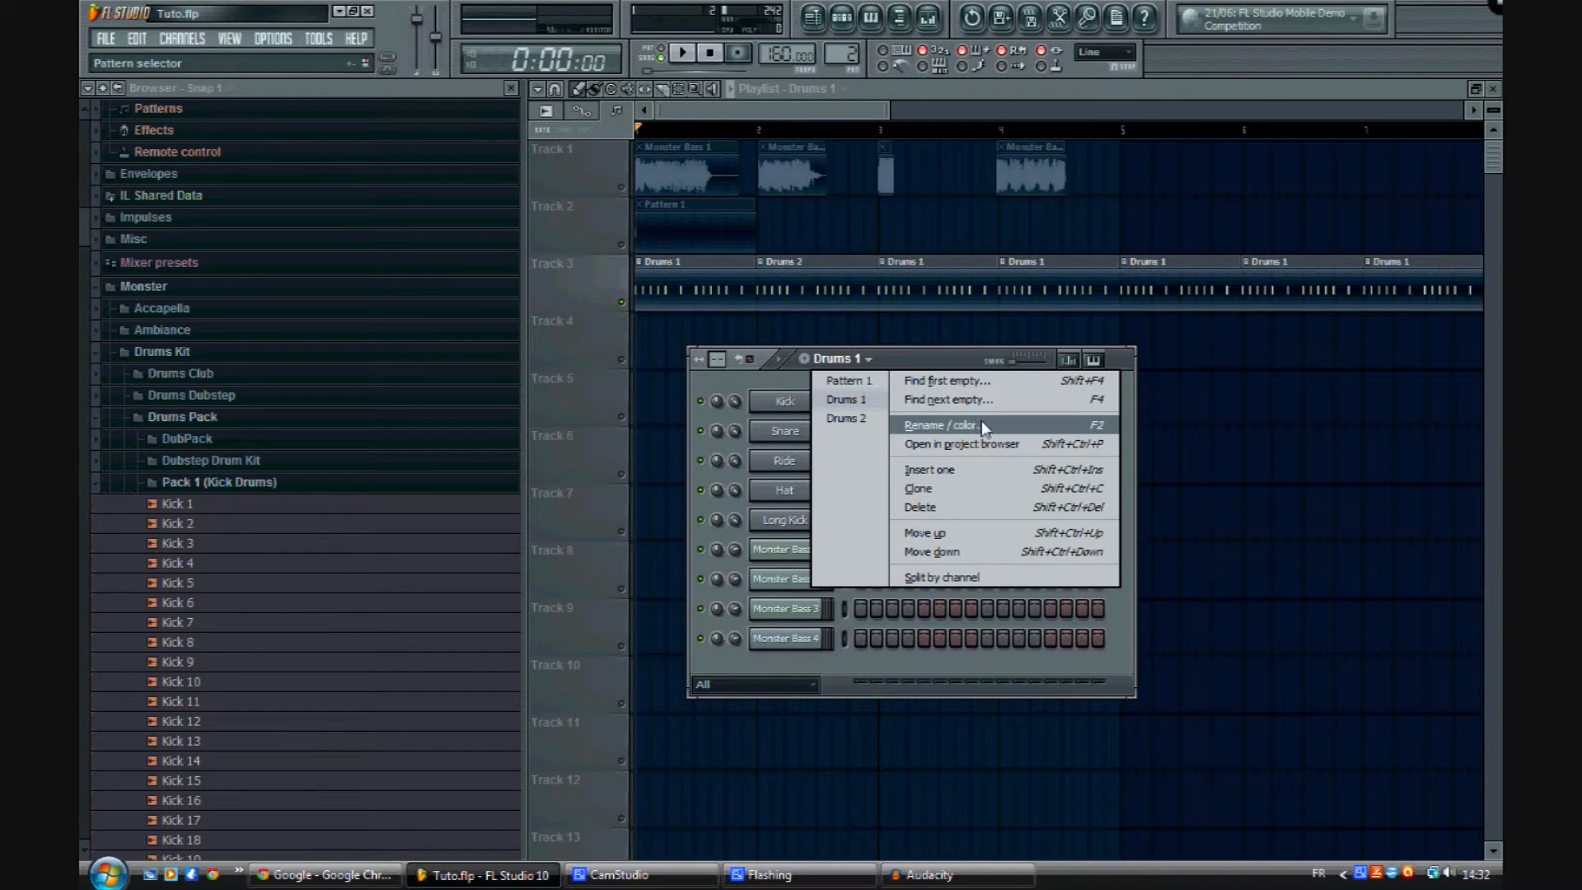
click(877, 360)
click(805, 358)
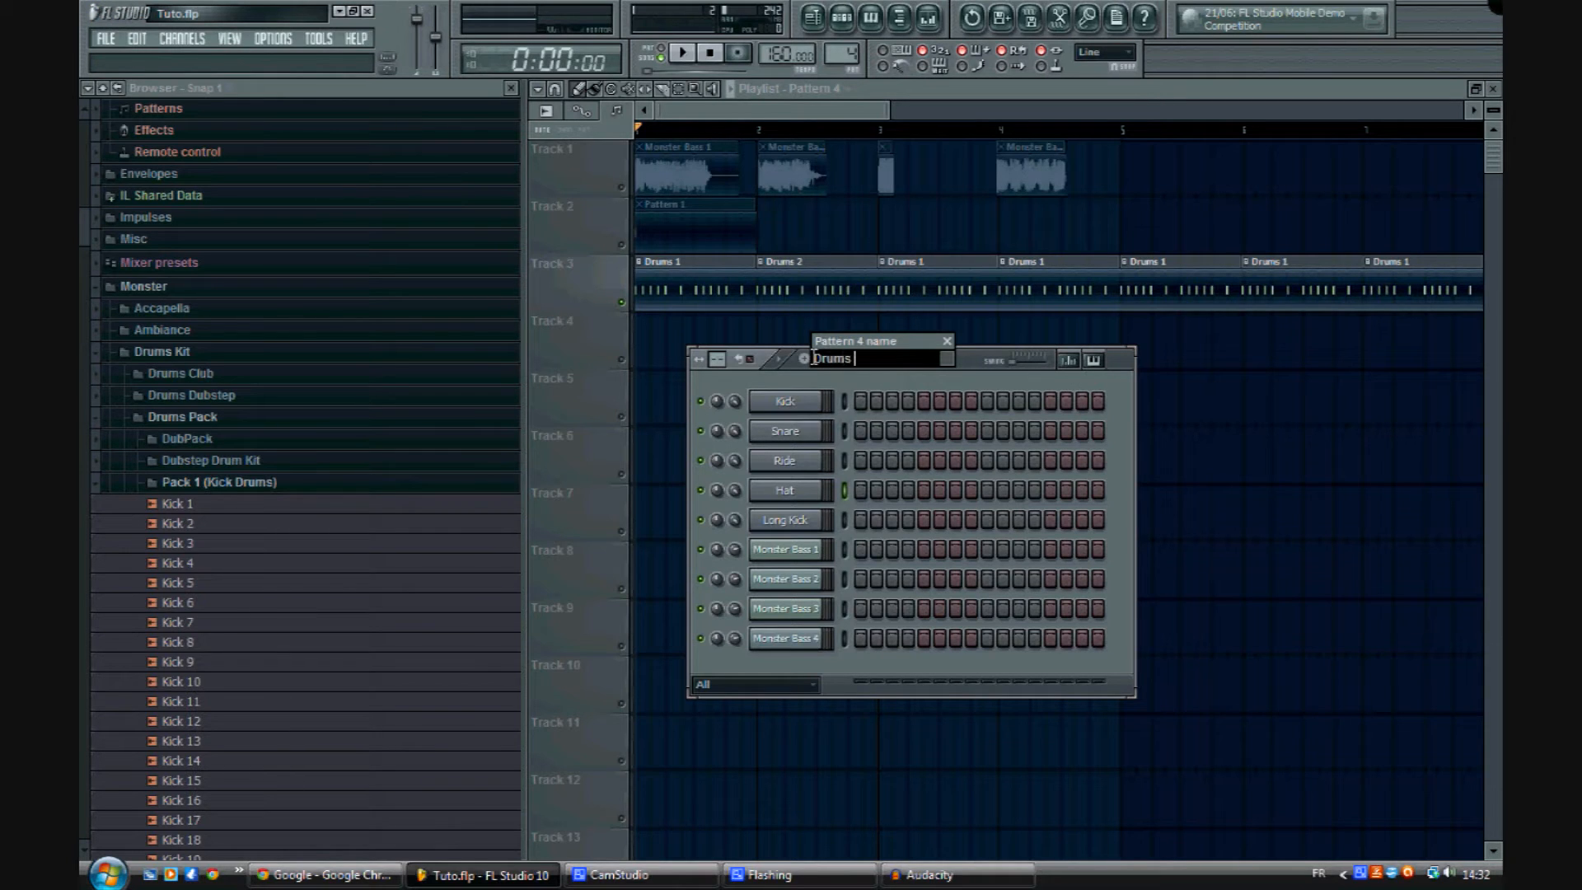
key(Return)
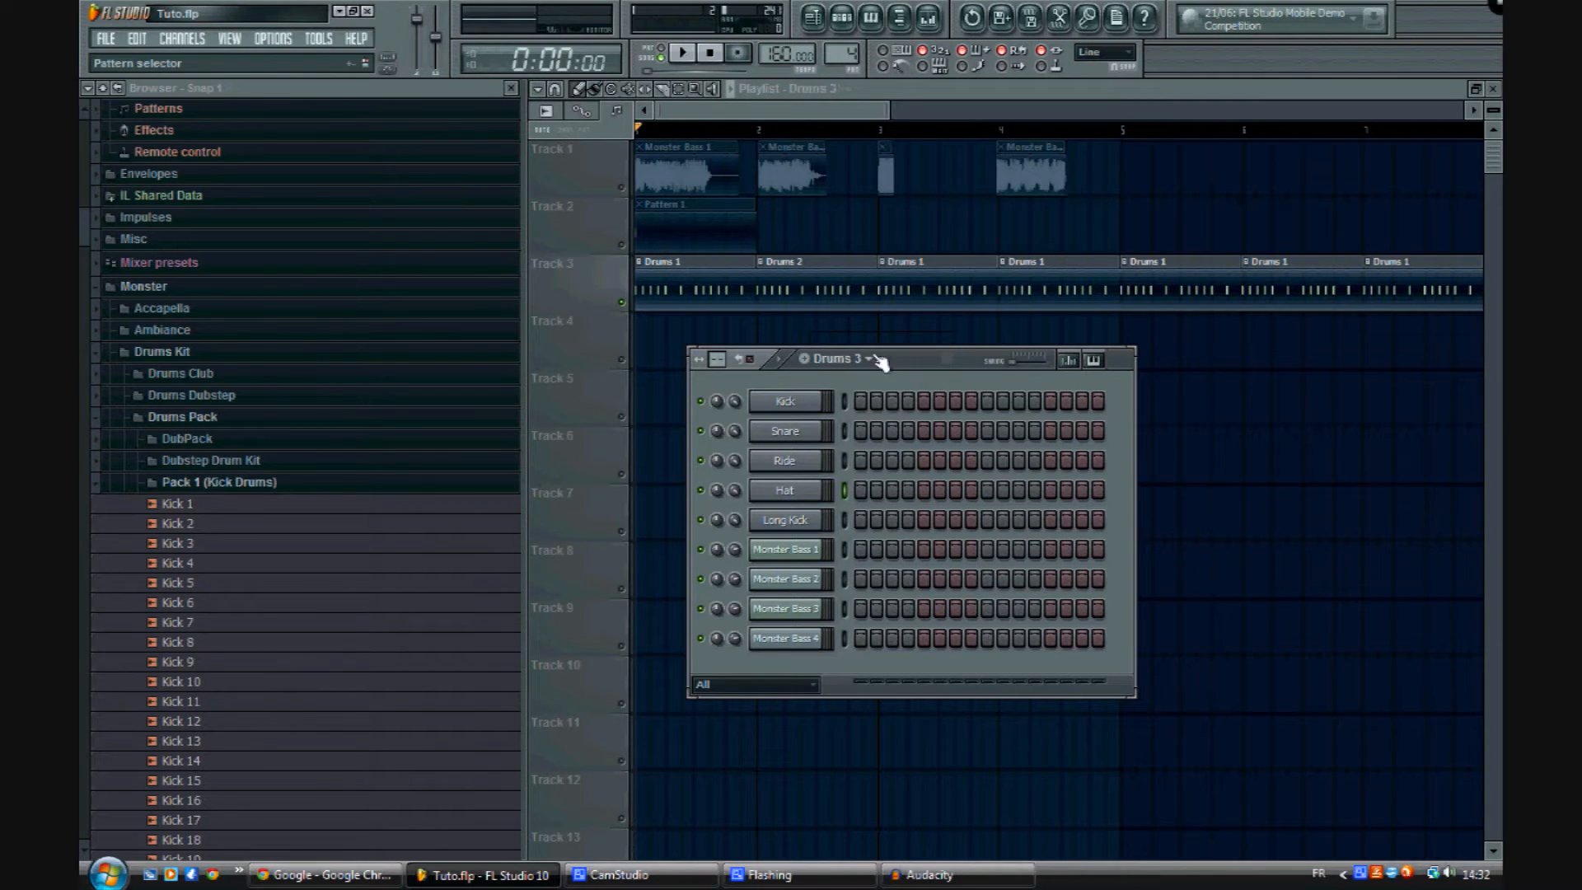
Step: Program Drums 3 steps: kick 1, 4, 7, 9; snare 5, 13, 15; ride 7, 15; hat 1–5, 10–13; and preview it
click(857, 402)
click(924, 428)
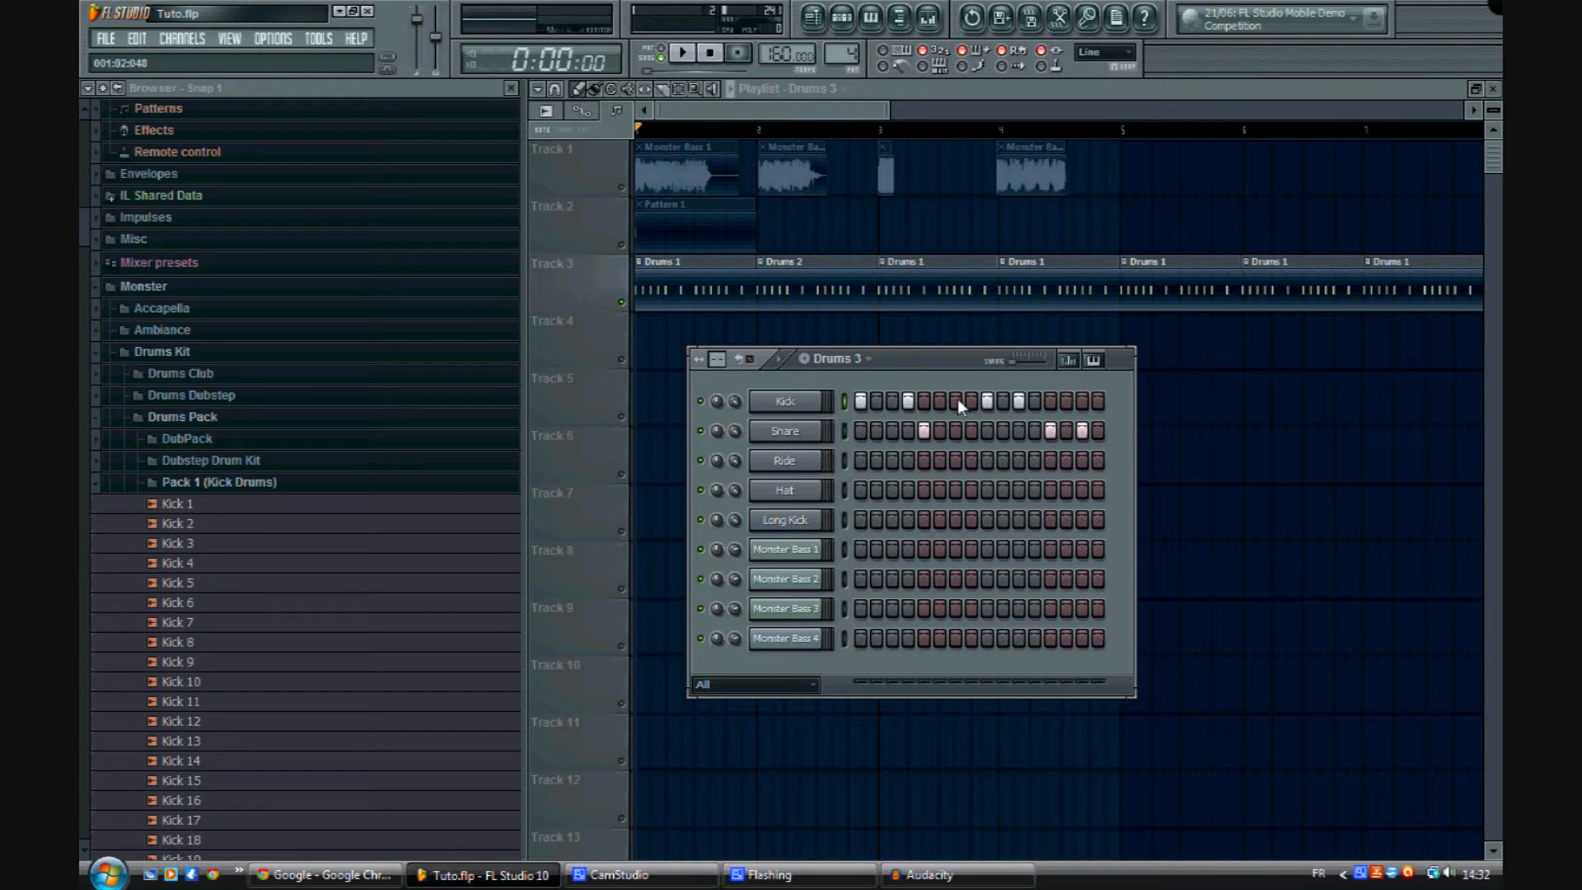
click(1019, 401)
click(1083, 462)
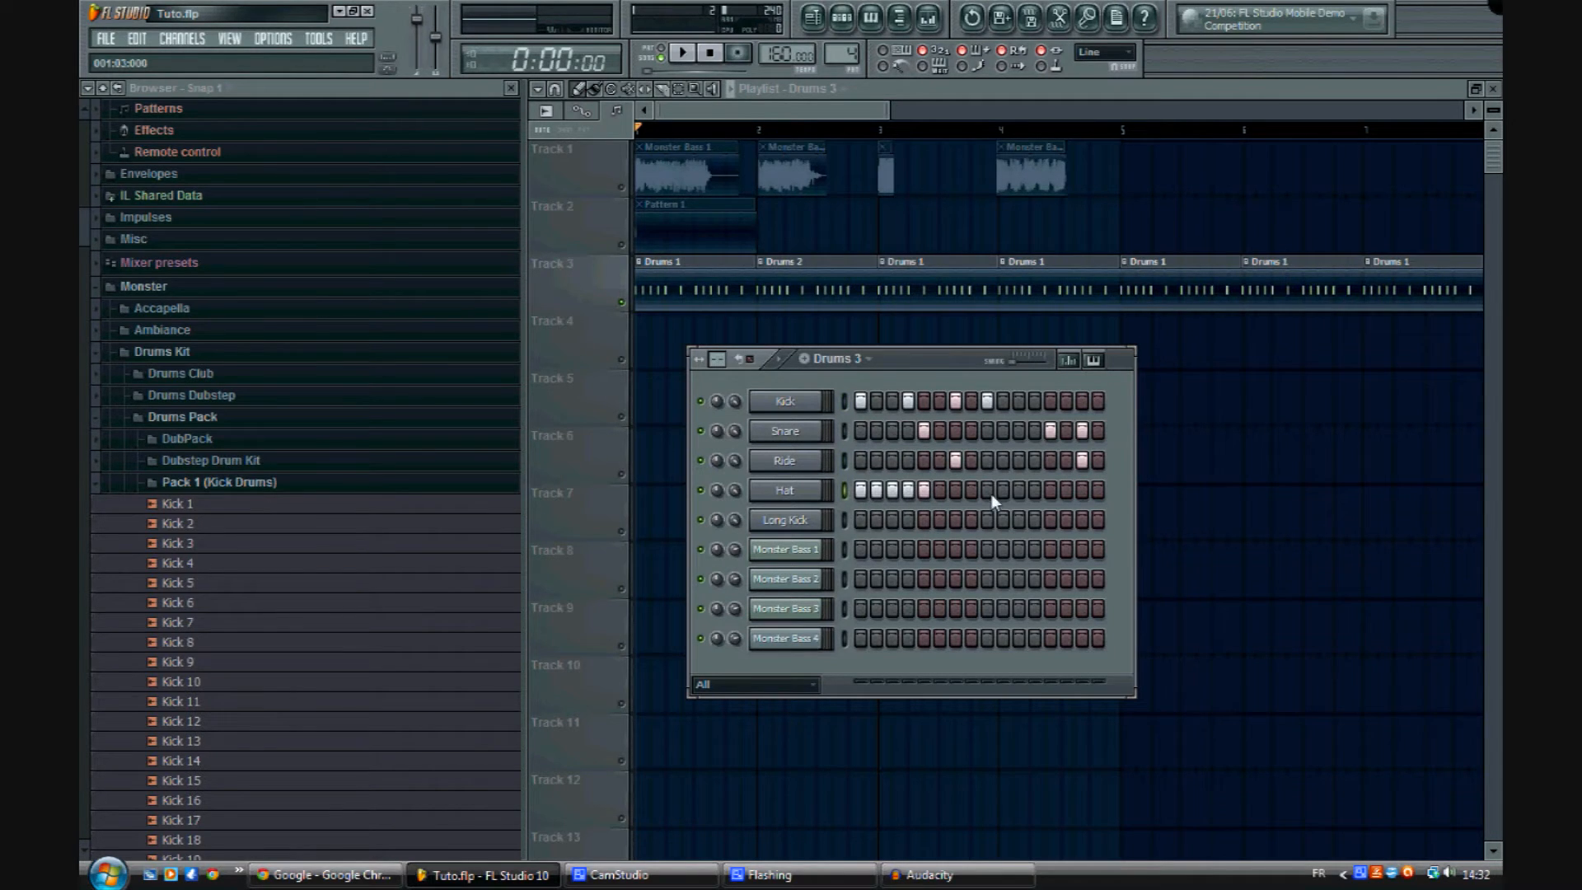
drag(1001, 490, 1055, 493)
key(space)
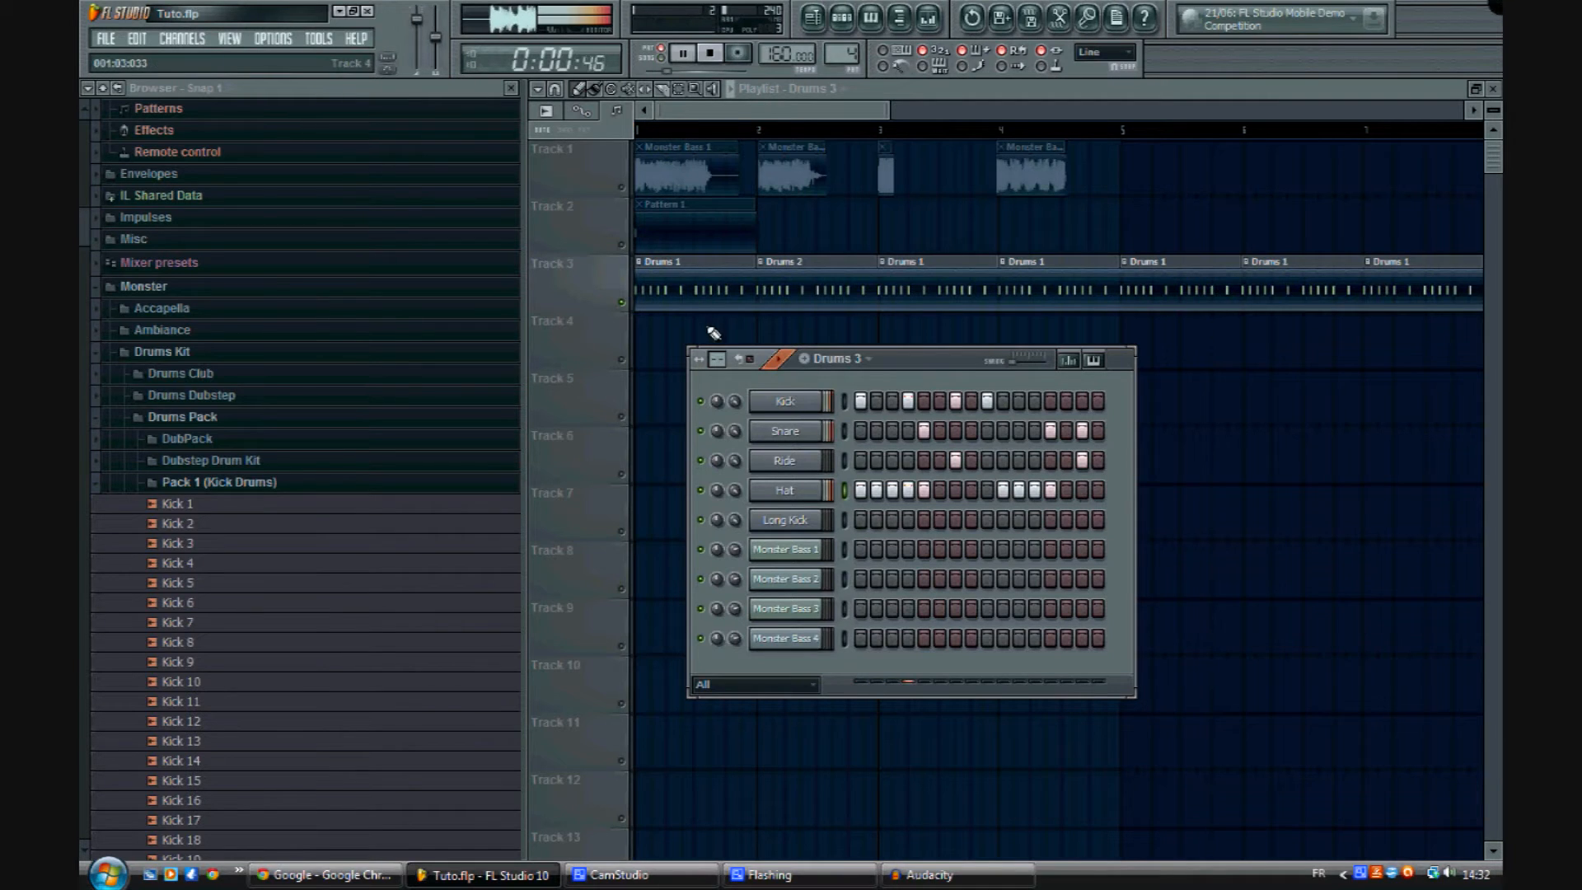
key(space)
Step: Replace the Drums 1 clip at bar 3 on Track 3 with a Drums 3 clip
right_click(919, 337)
right_click(910, 303)
click(895, 302)
drag(895, 302, 907, 310)
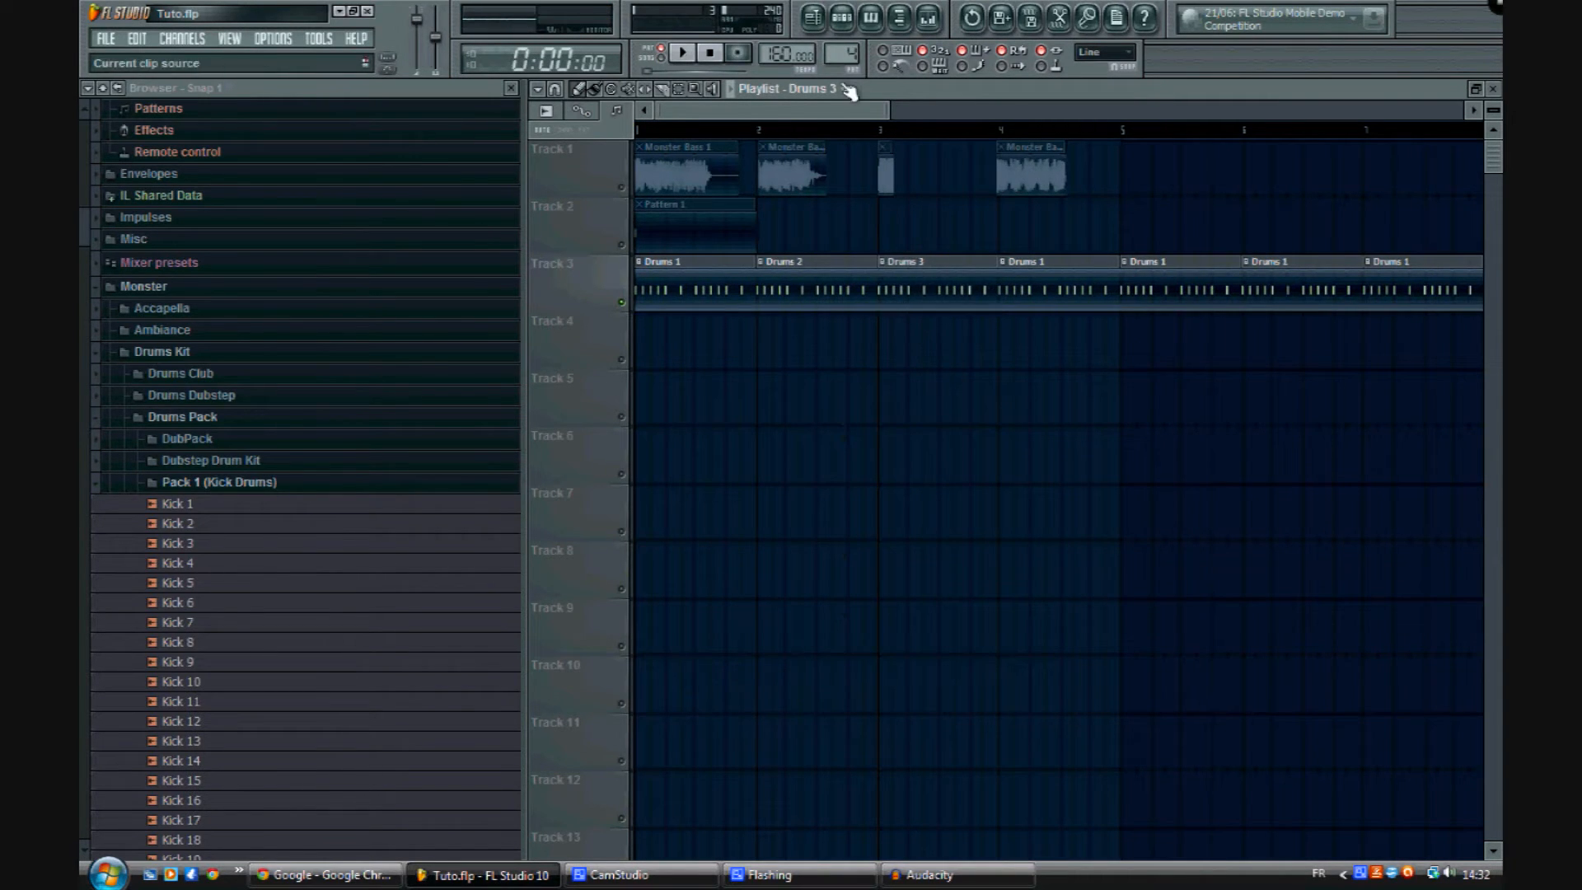
Step: Open the Drums 1 clip at bar 4 in the step sequencer and create a new pattern named Drums 4
double_click(1034, 283)
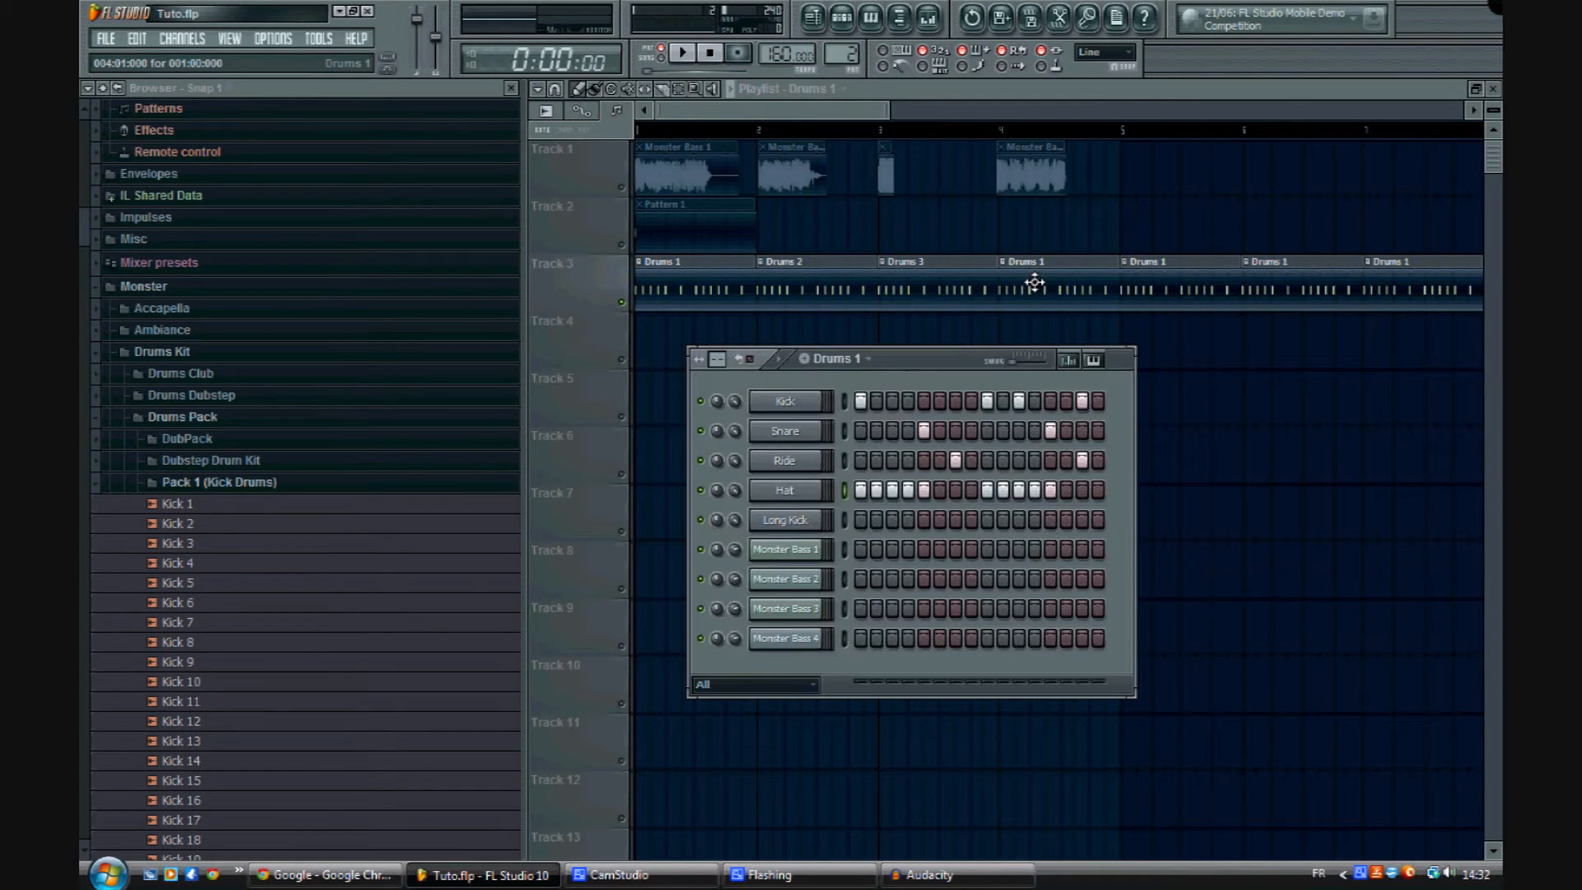
click(803, 358)
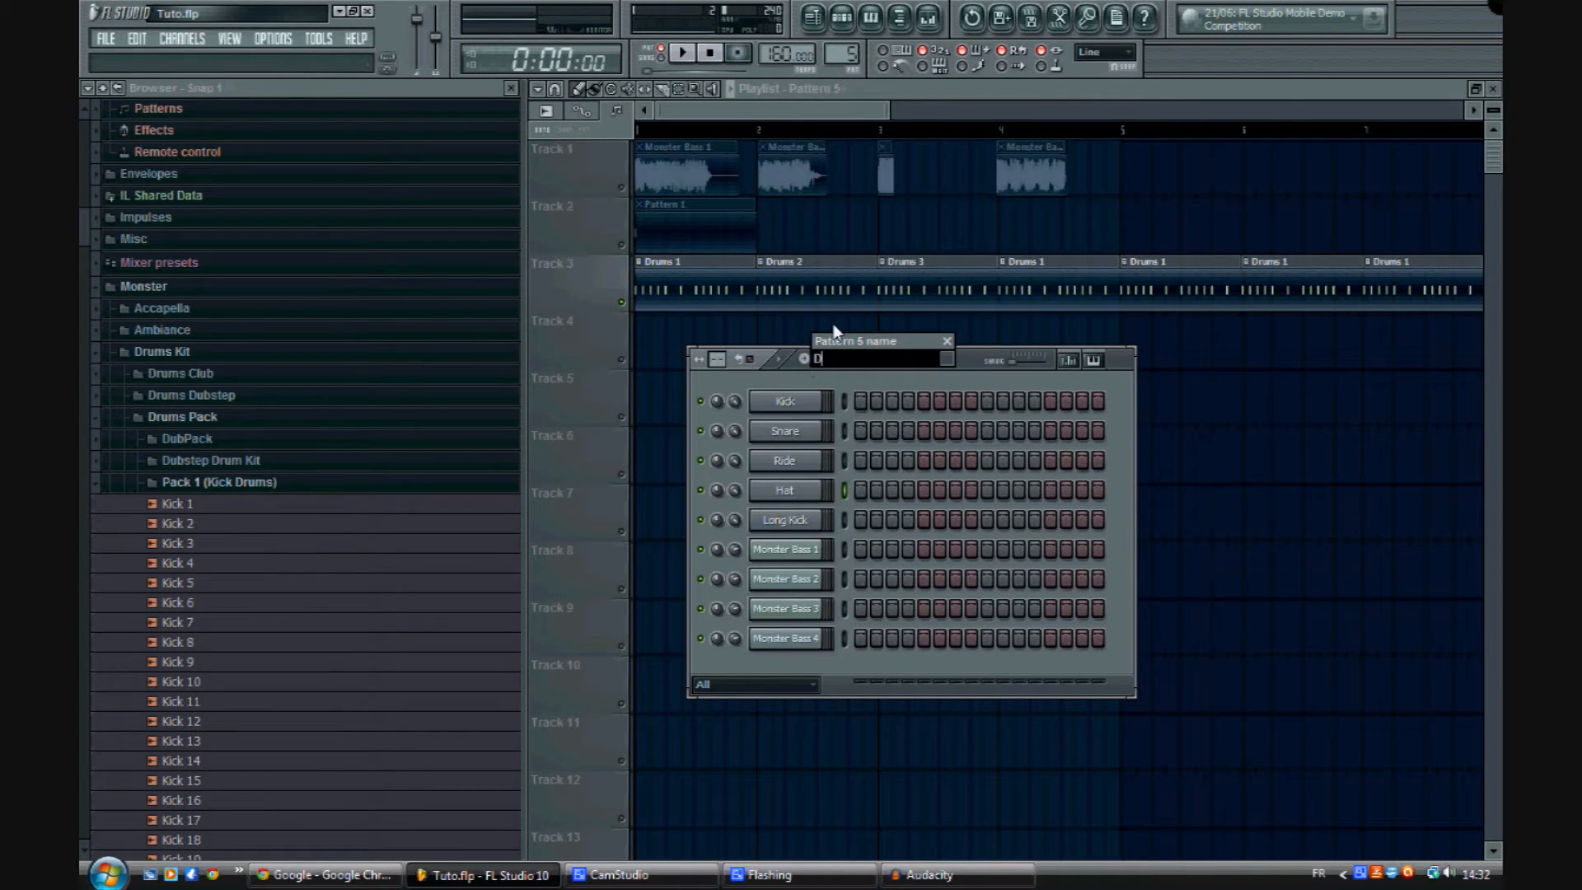
text(Drums 4)
key(Return)
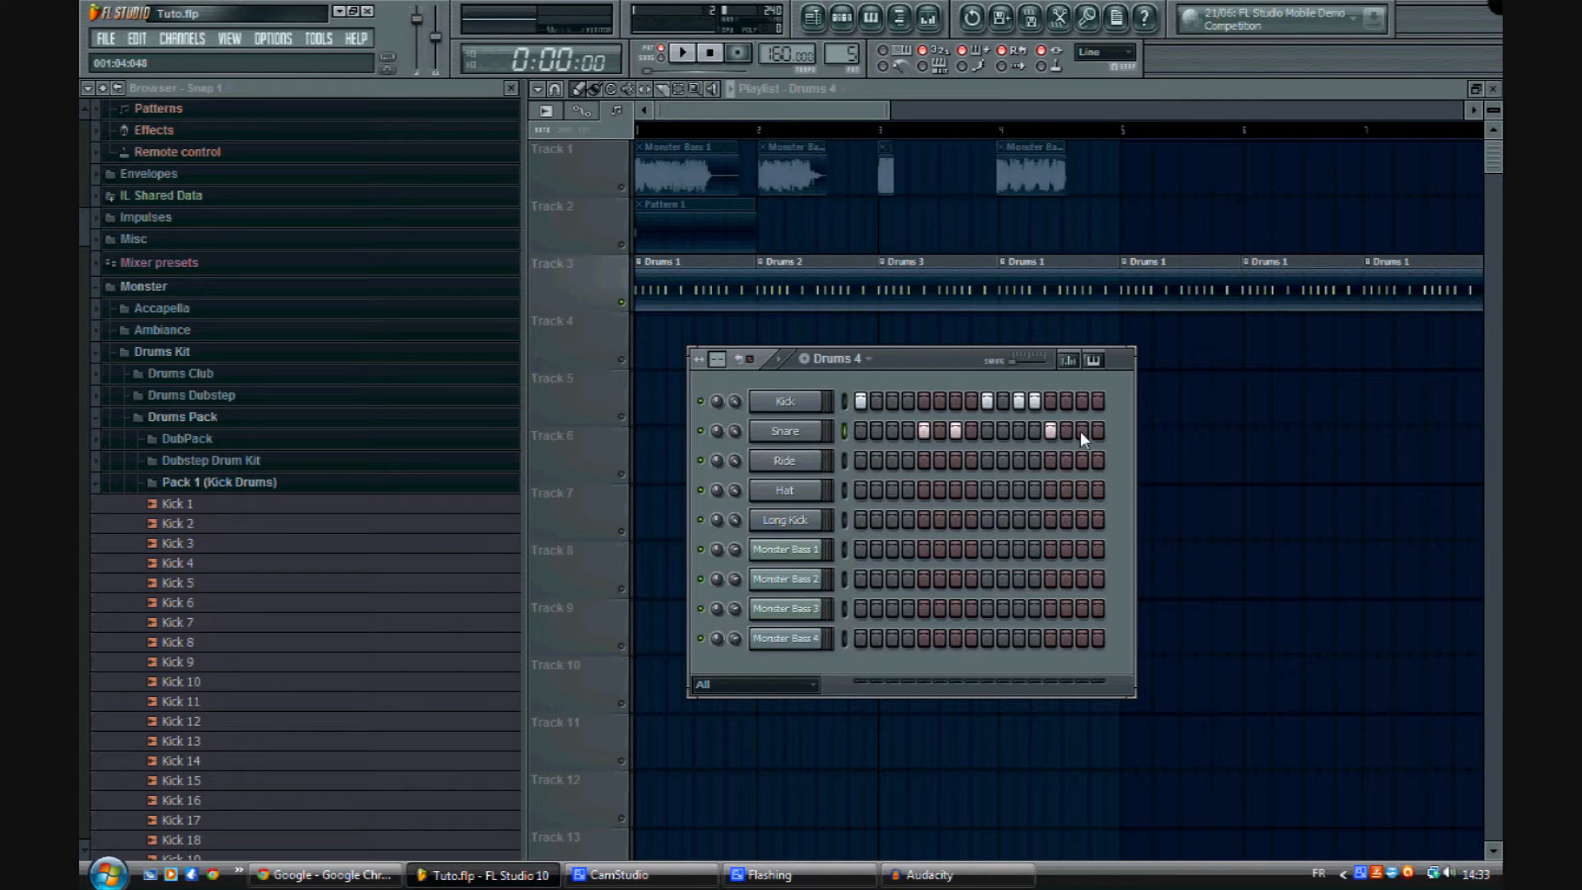
Step: Program Drums 4 steps: kick 1, 9, 11, 12, 15; snare 5, 7, 13; ride 7, 11, 13, 15; hat 1–5, 9–16; and play it
click(1082, 401)
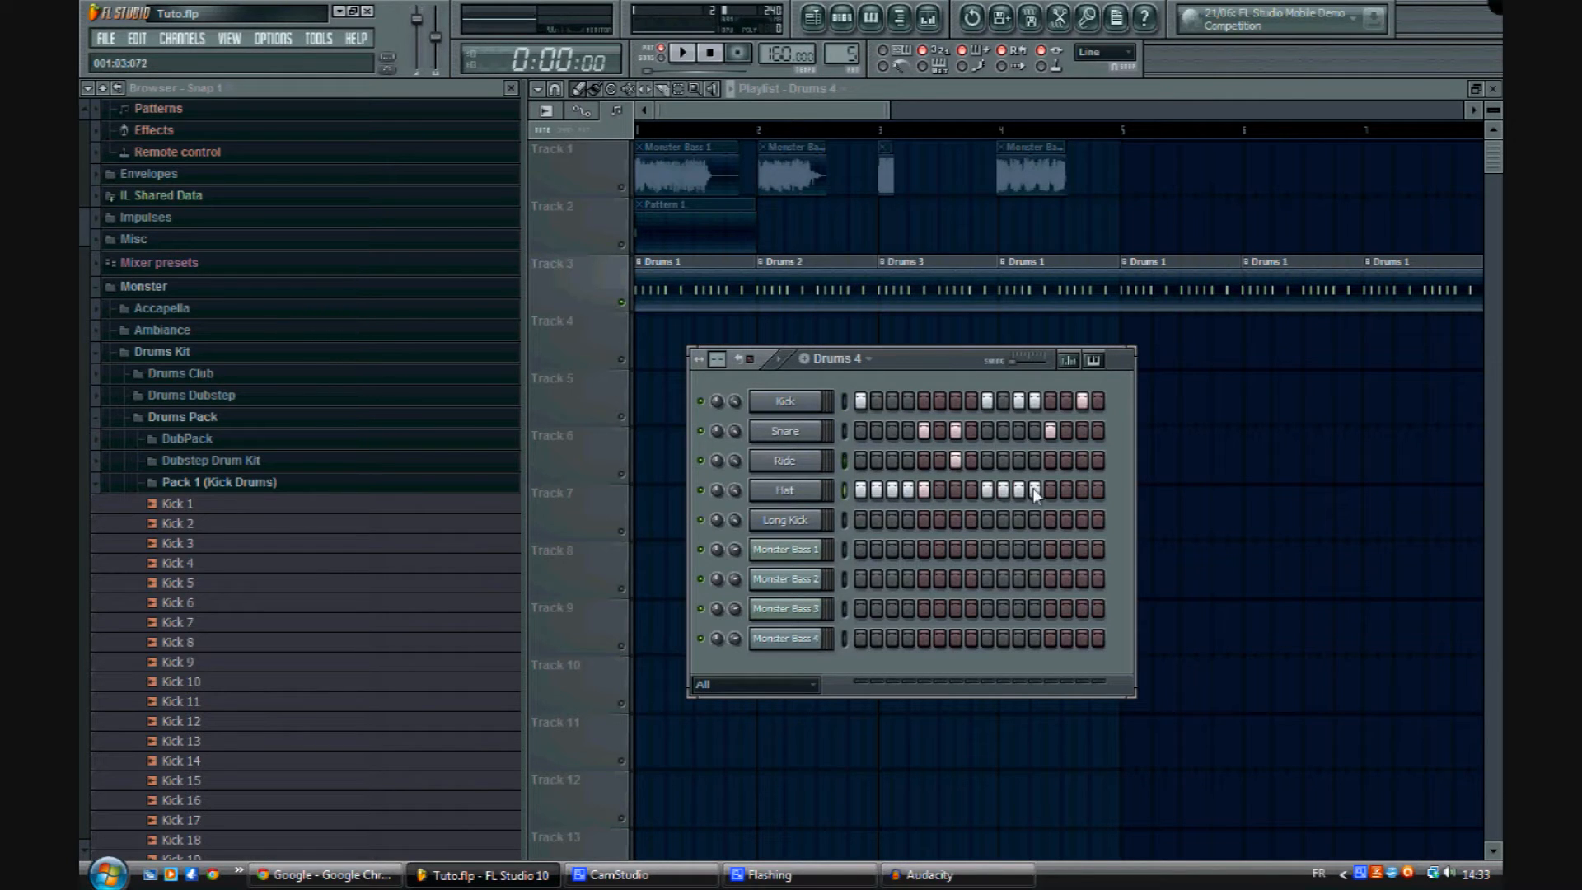
click(1081, 461)
drag(1071, 491, 1098, 490)
click(1019, 460)
click(781, 361)
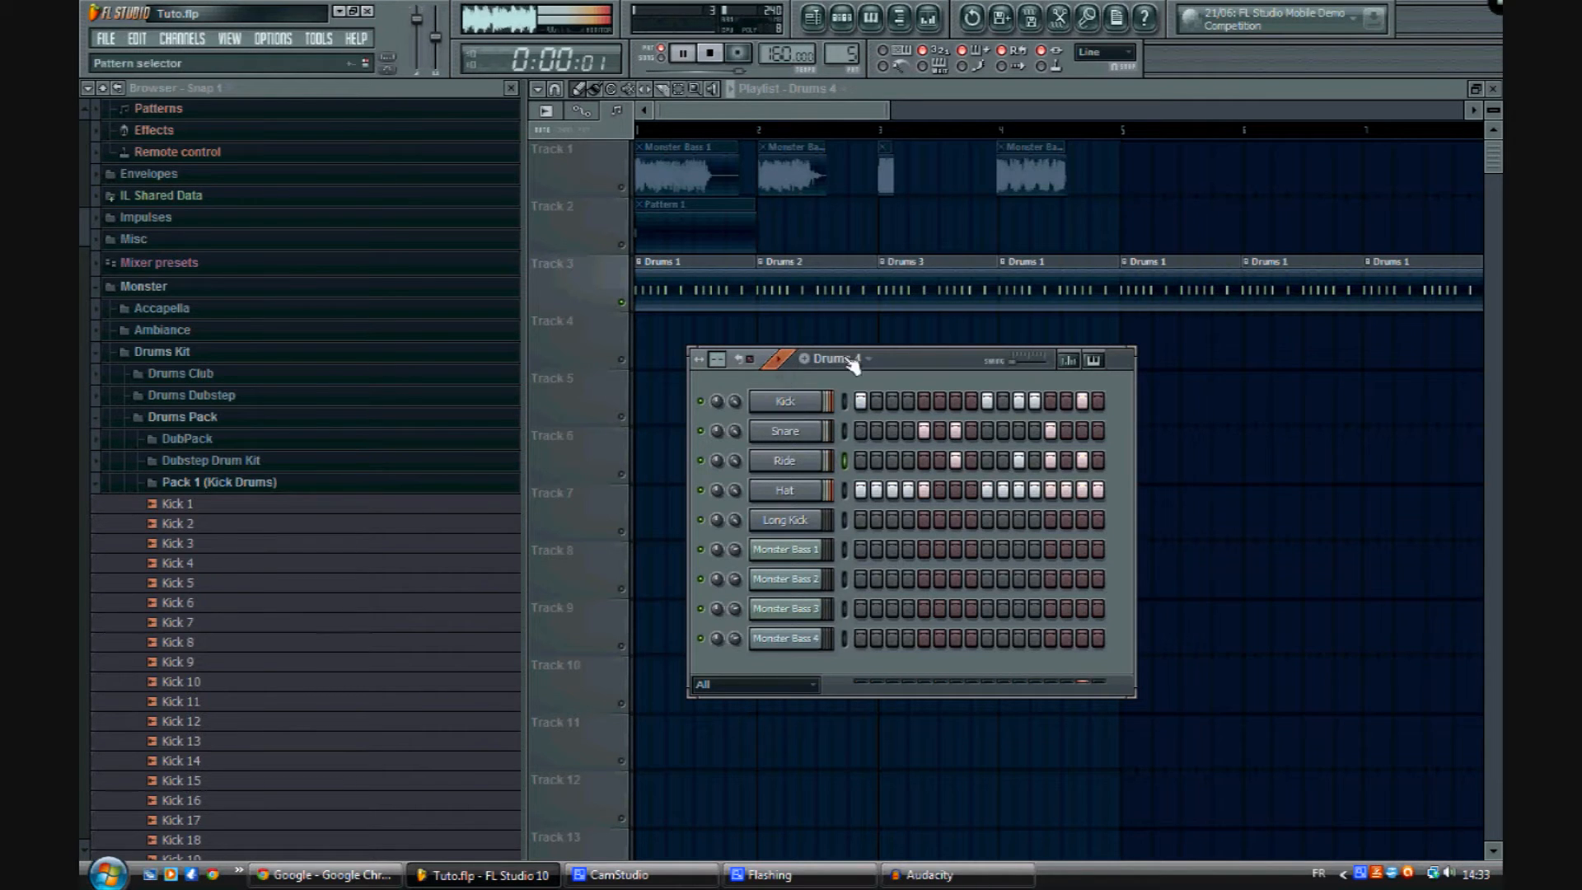
Step: Stop playback and replace the Drums 1 clip at bar 4 on Track 3 with a Drums 4 clip
click(1120, 358)
key(space)
right_click(1062, 295)
drag(1049, 326, 989, 293)
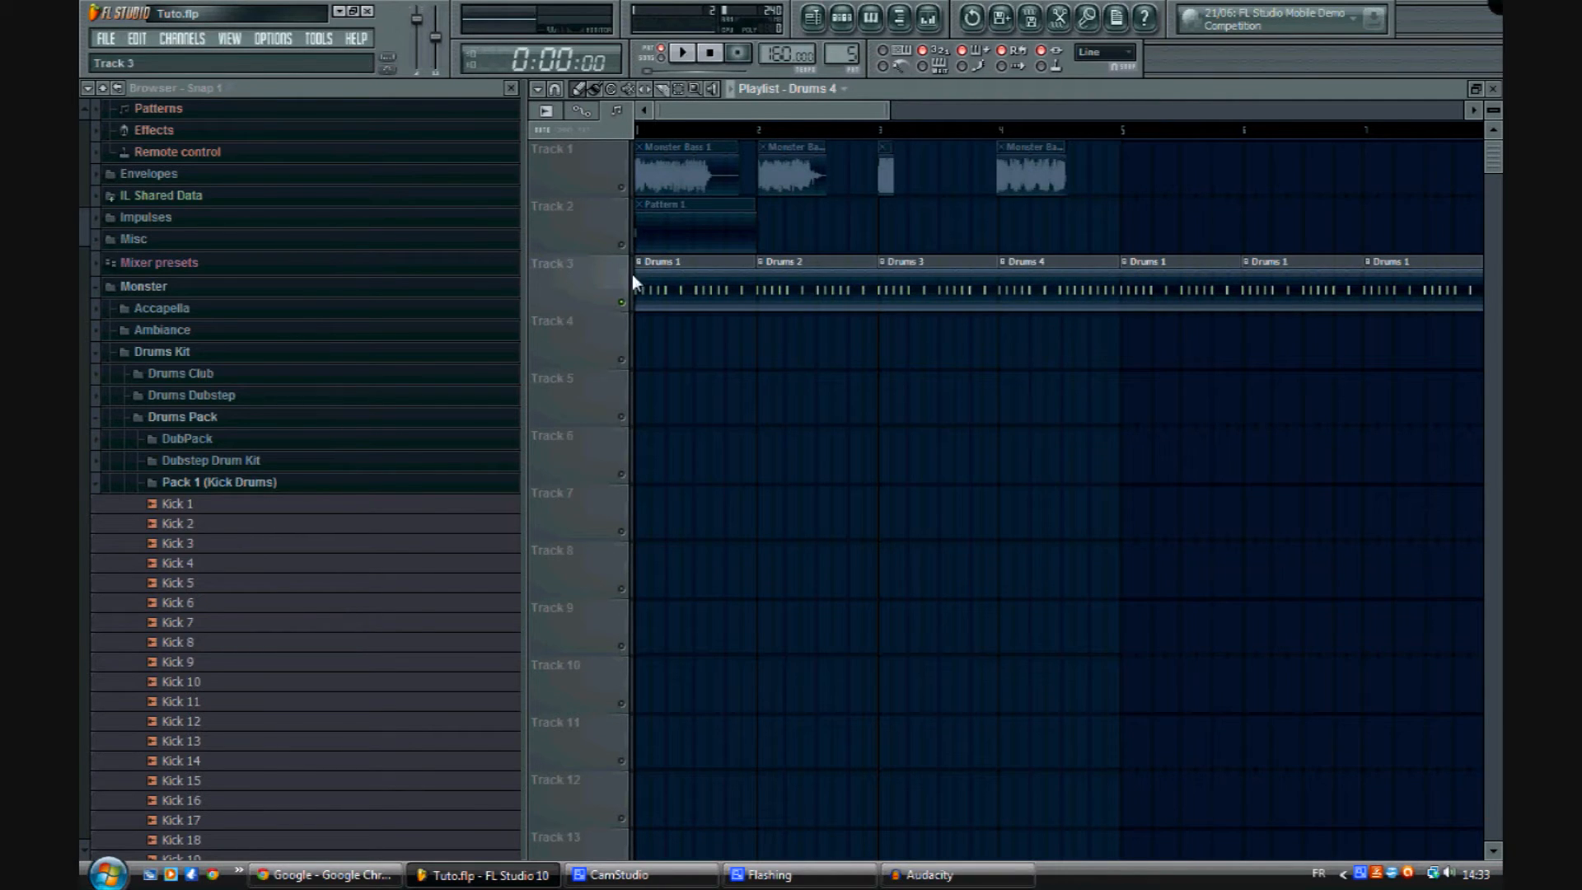
Step: Select bars 1 to 4 in the playlist and play them, clearing the selection and returning to the song start
click(653, 130)
drag(1125, 136, 176, 124)
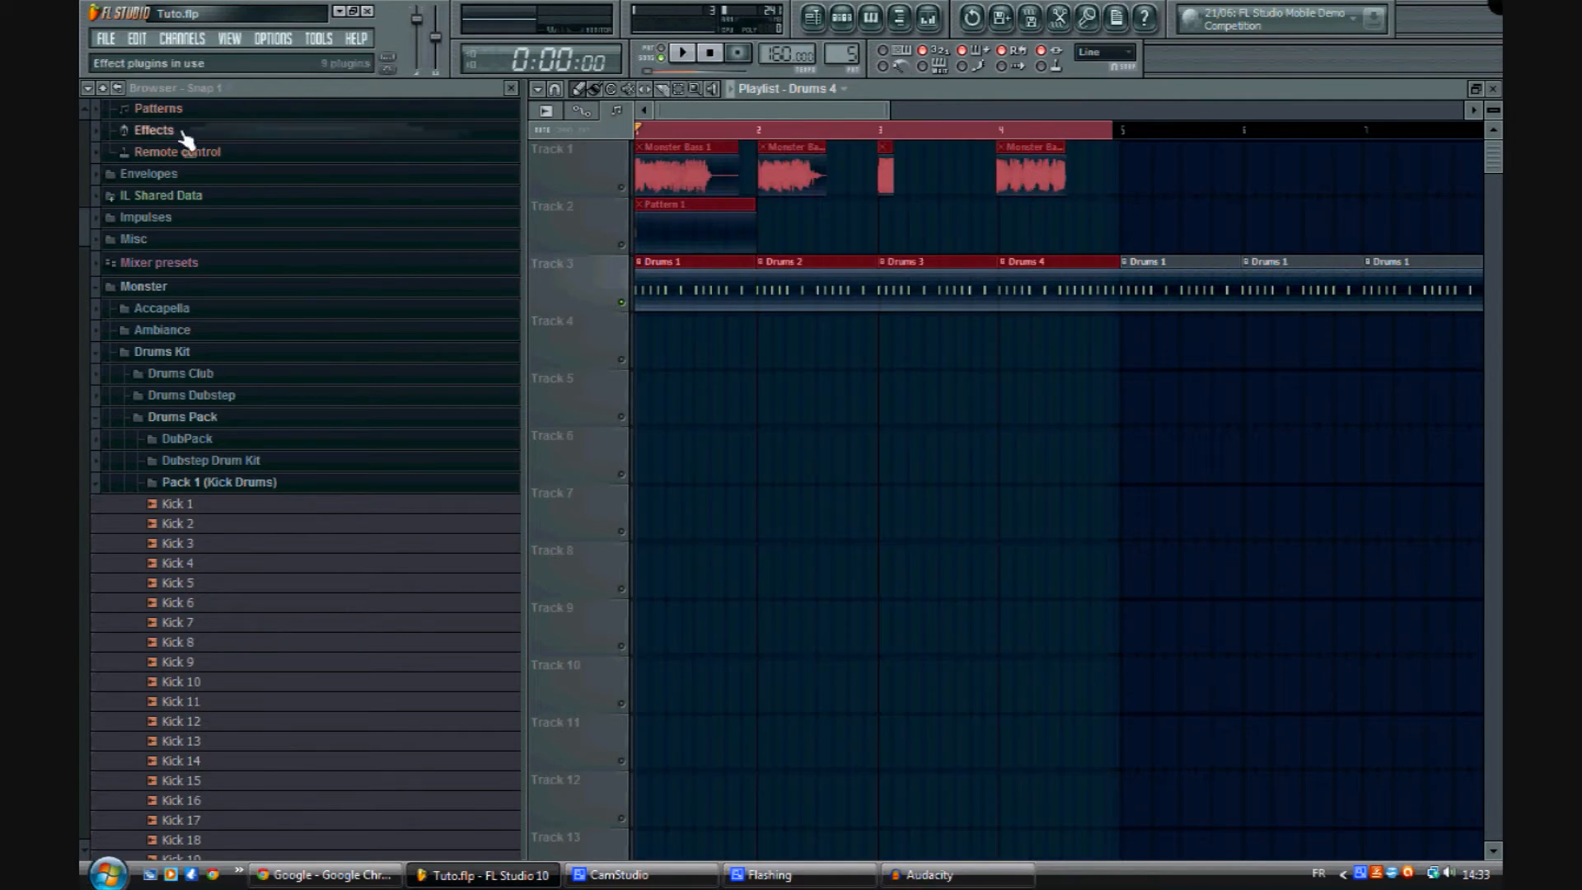
key(space)
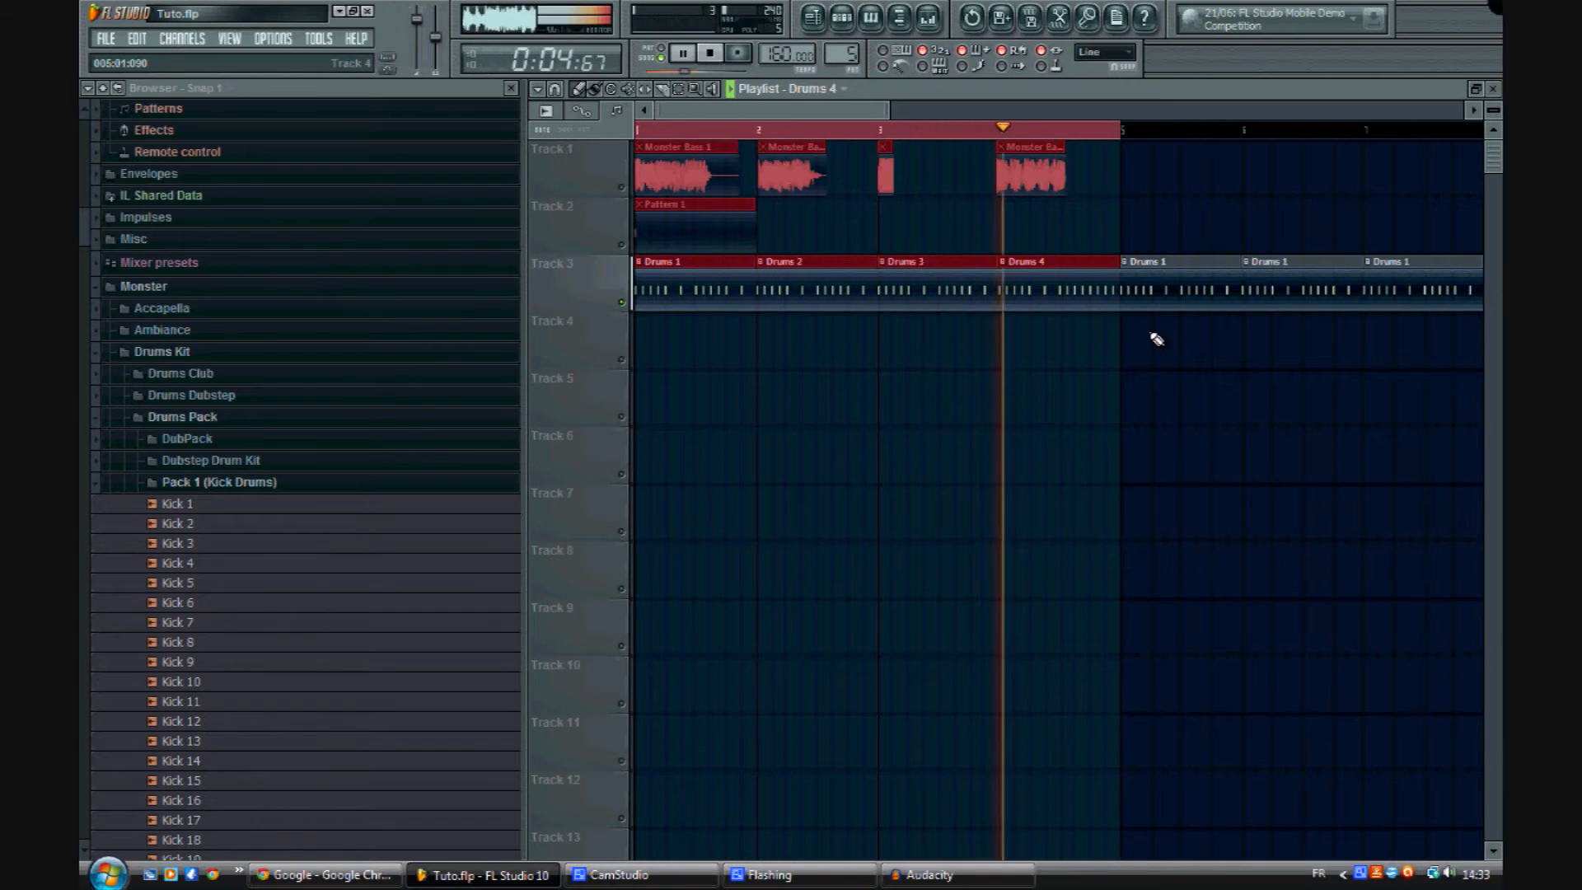
key(space)
double_click(1093, 132)
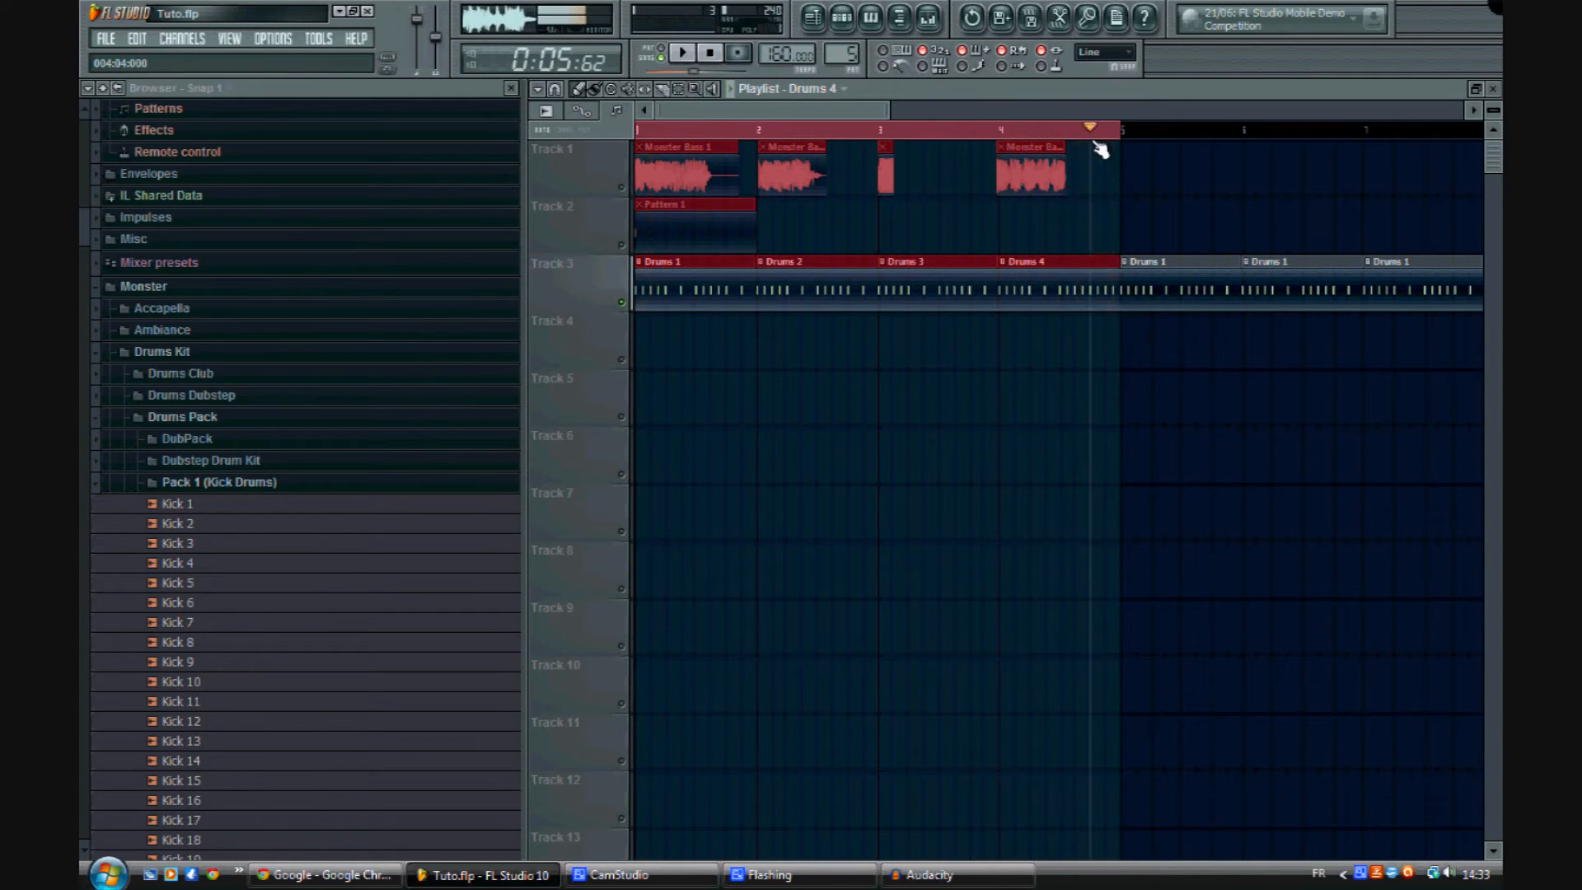
click(640, 130)
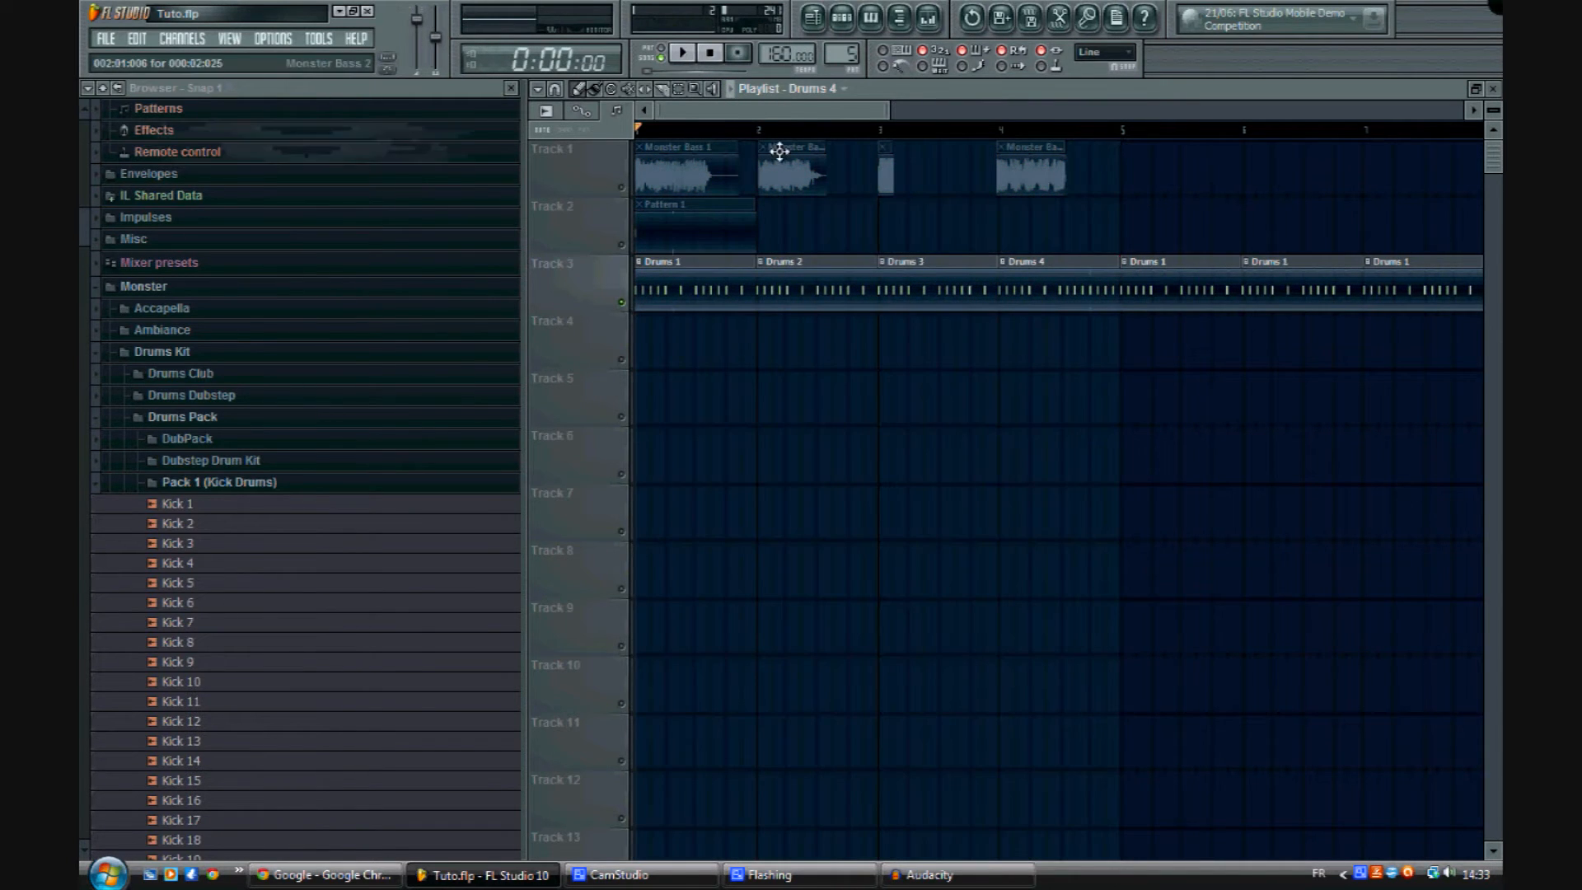
Step: Replace the Drums 1 clip at bar 6 on Track 3 with Drums 2, chosen in the project picker
scroll(814, 124, right, 3)
scroll(862, 128, right, 1)
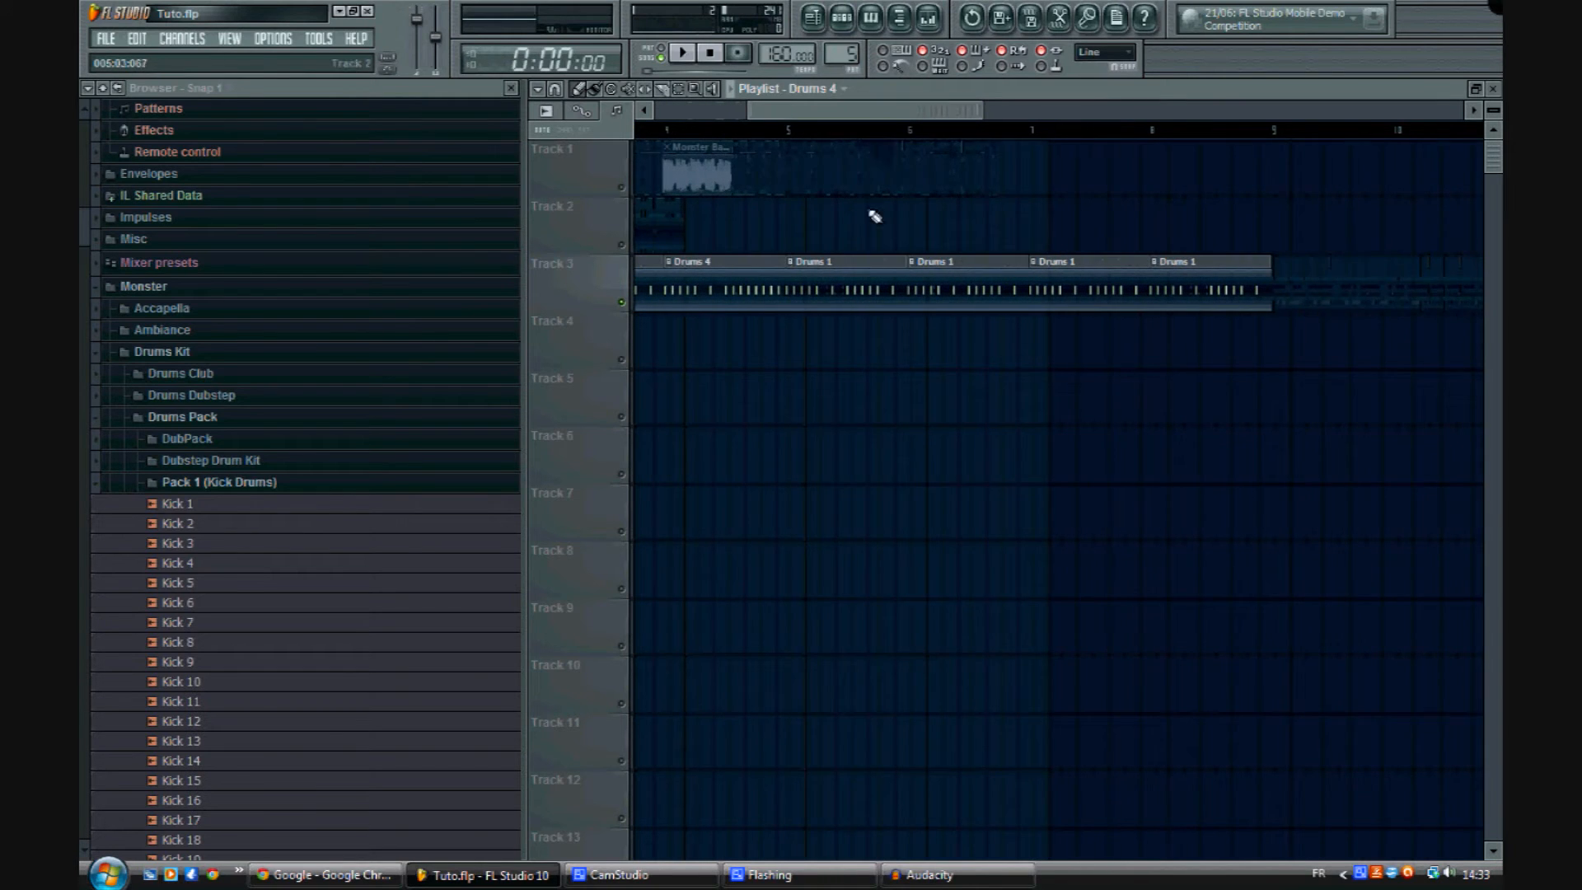
right_click(913, 277)
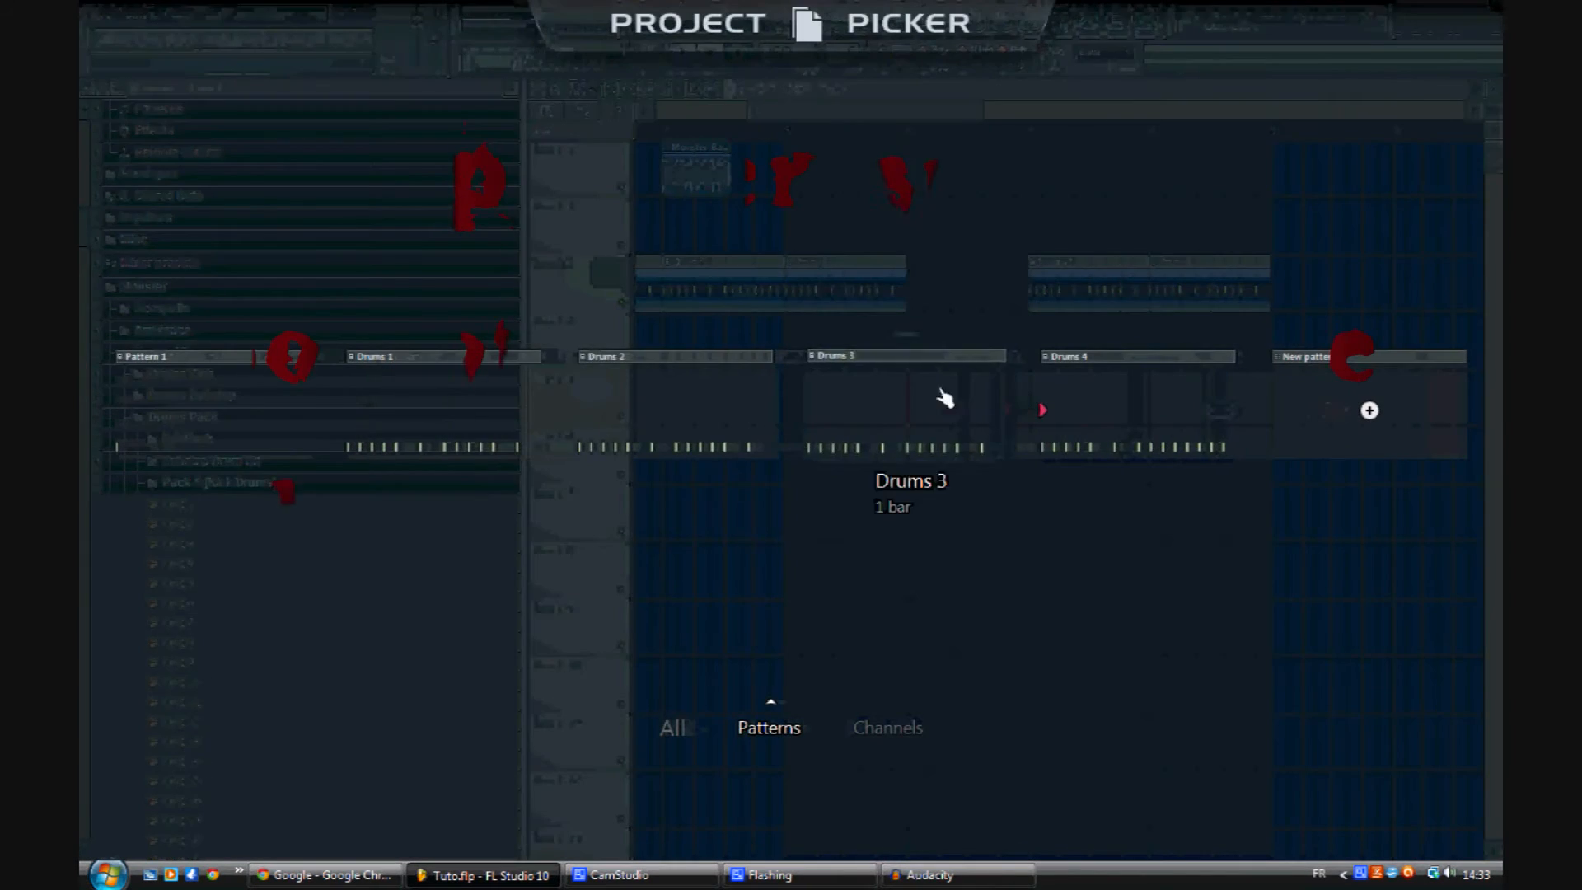
click(555, 413)
click(958, 345)
drag(957, 344, 929, 289)
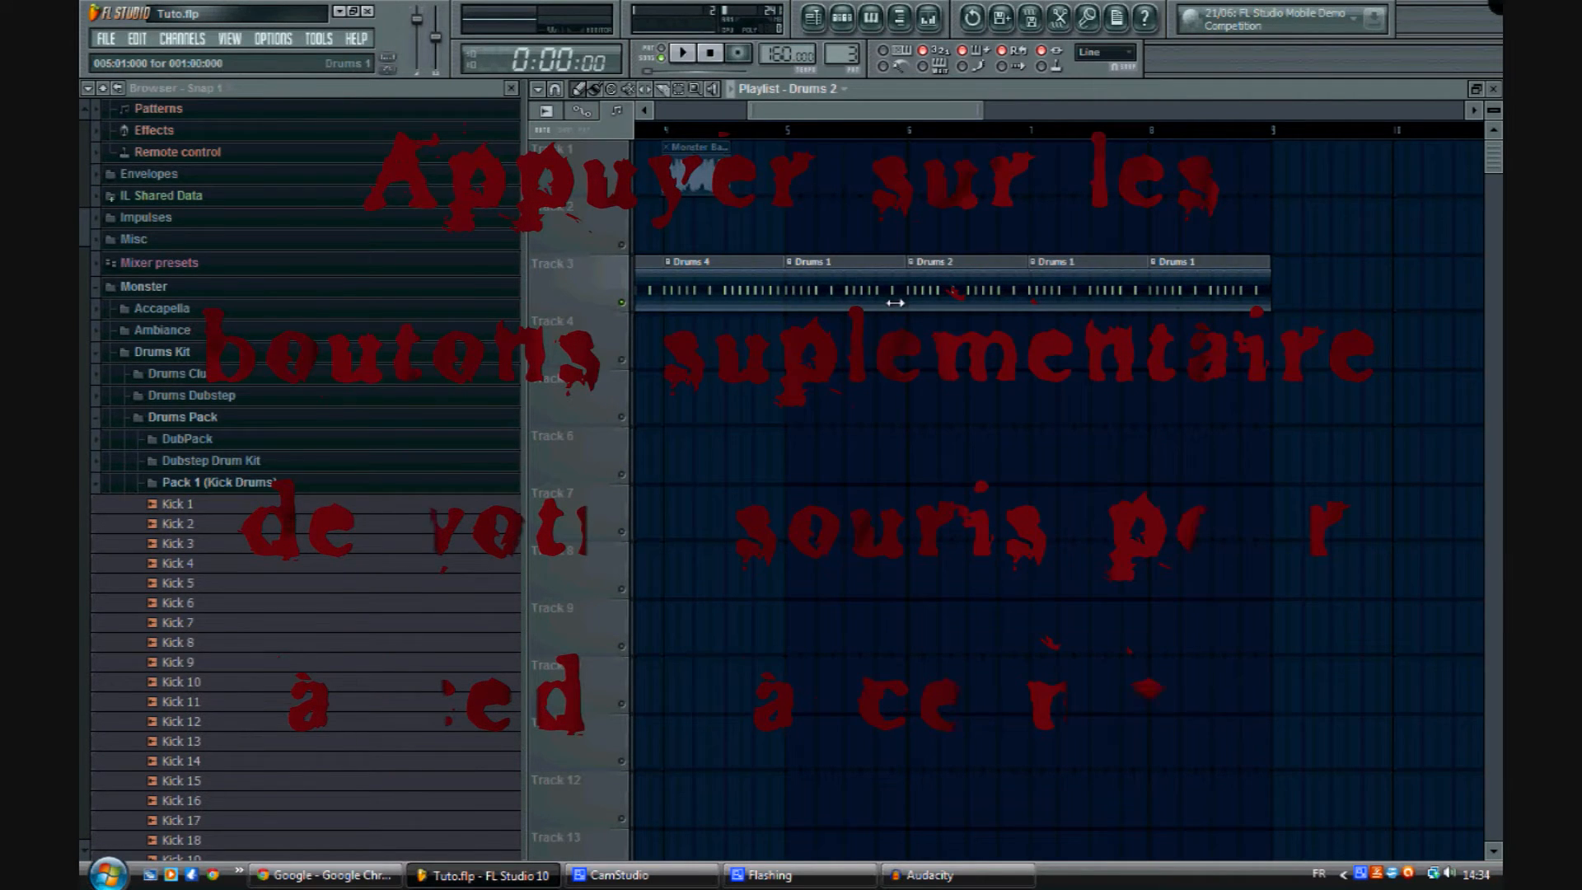
Step: View the available patterns in the project picker and the playlist's clip source list, keeping Drums 2 as the source
click(911, 261)
click(786, 606)
key(F8)
key(F8)
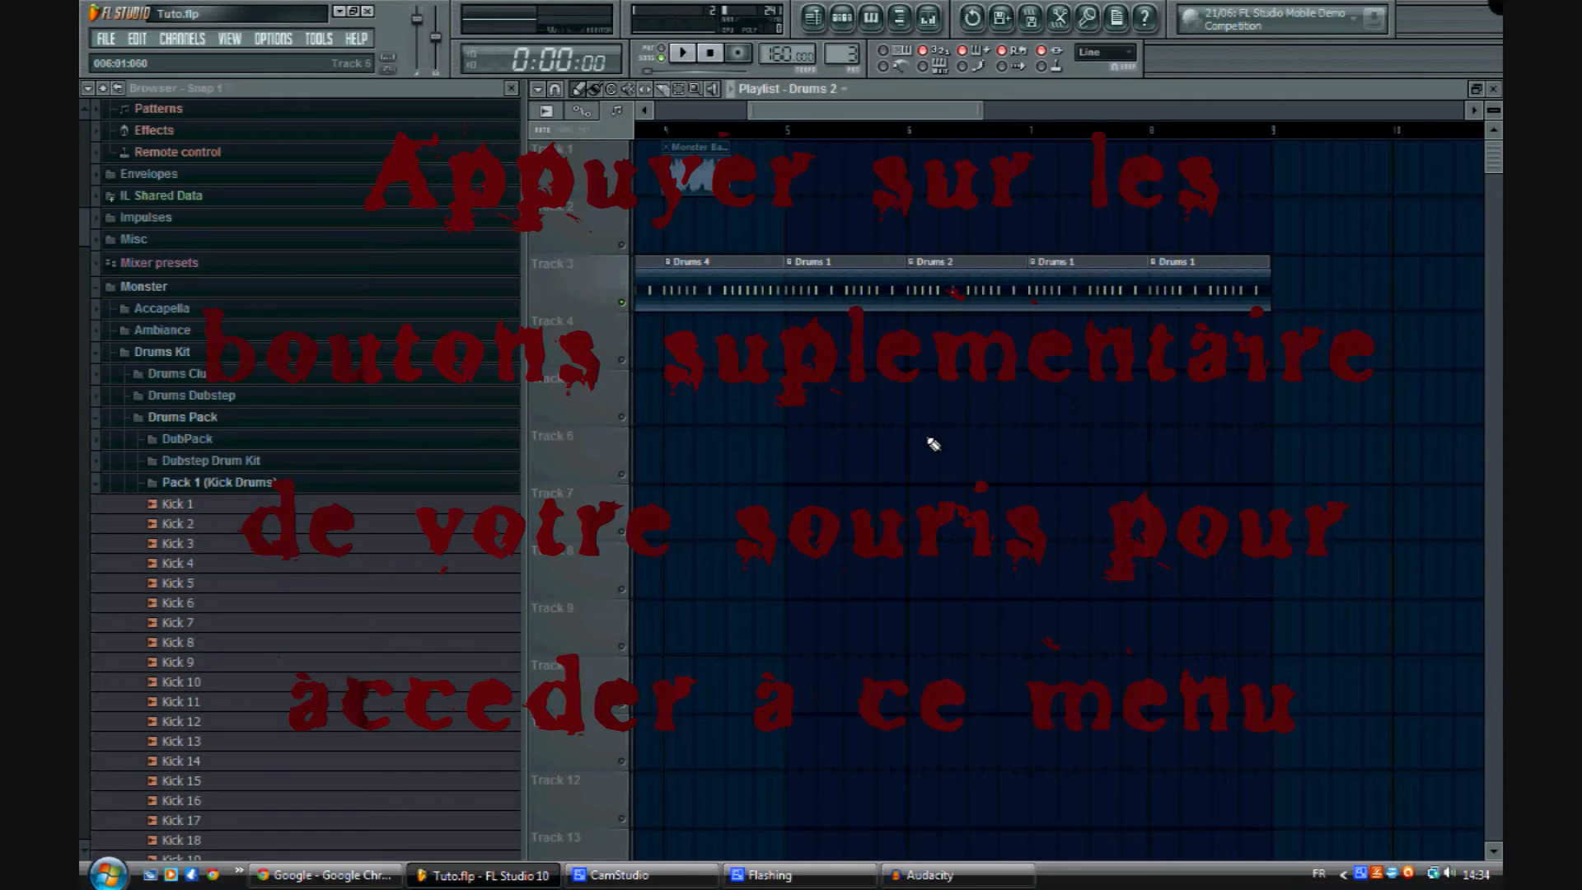
scroll(923, 443, down, 2)
scroll(881, 420, up, 2)
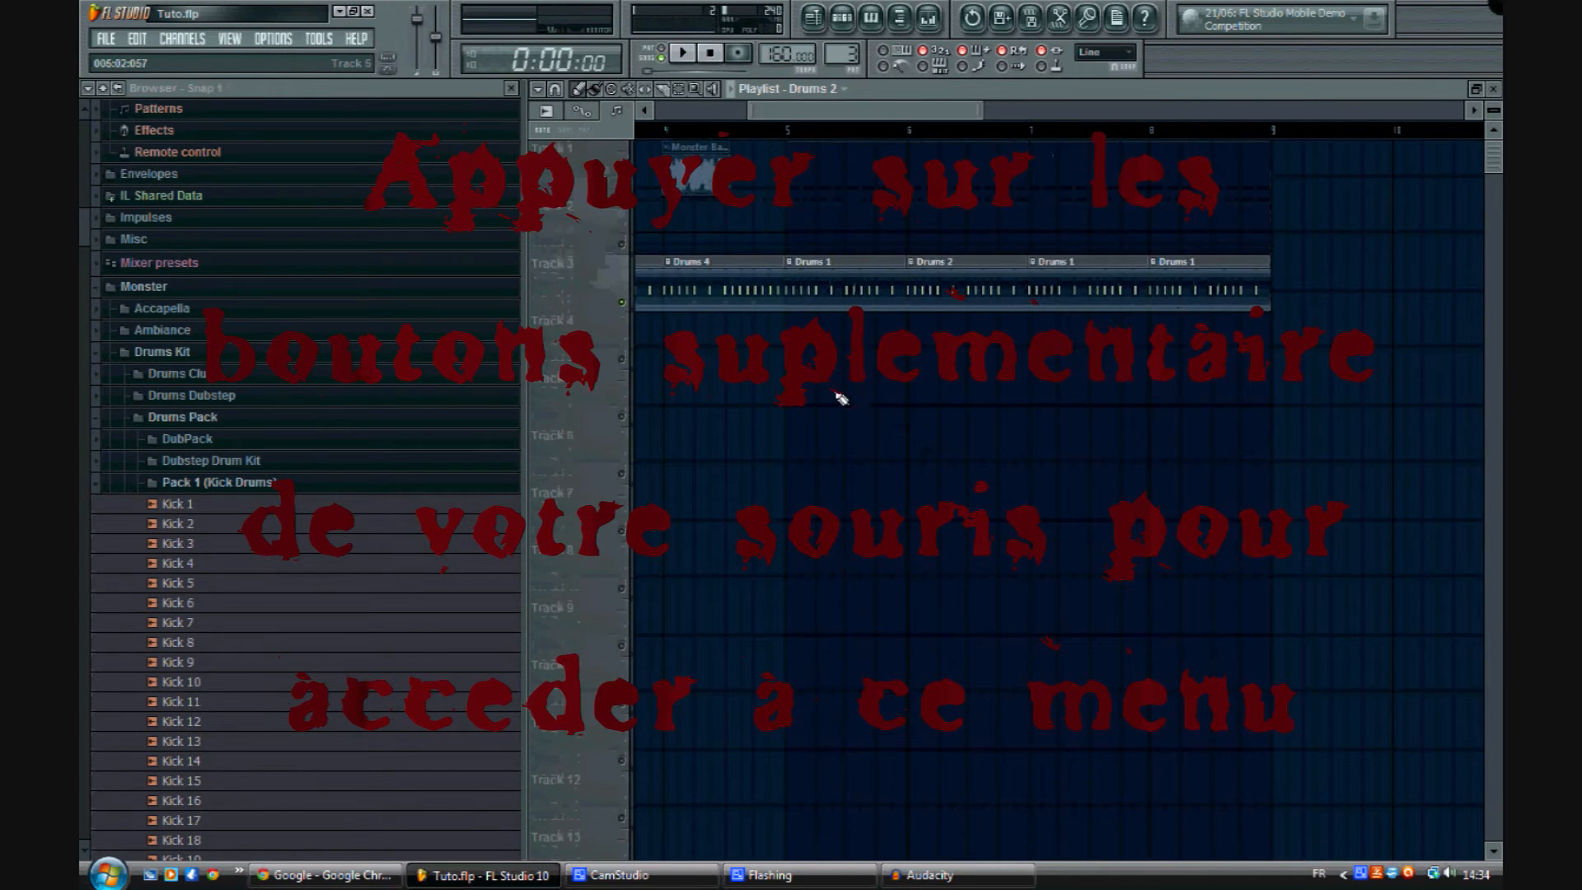
key(F8)
key(F8)
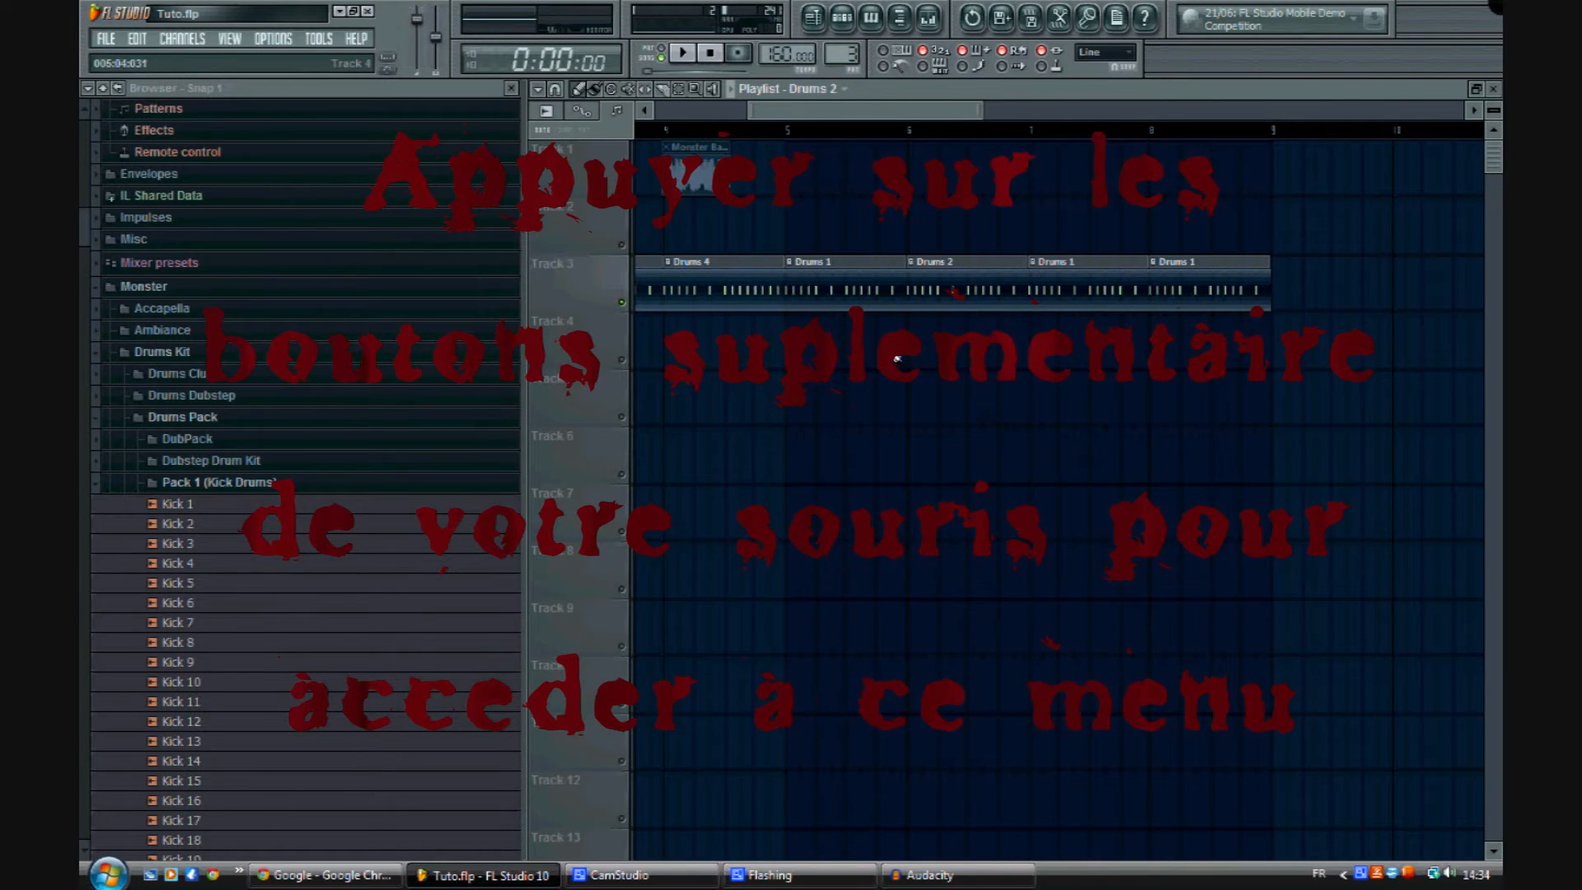
click(843, 90)
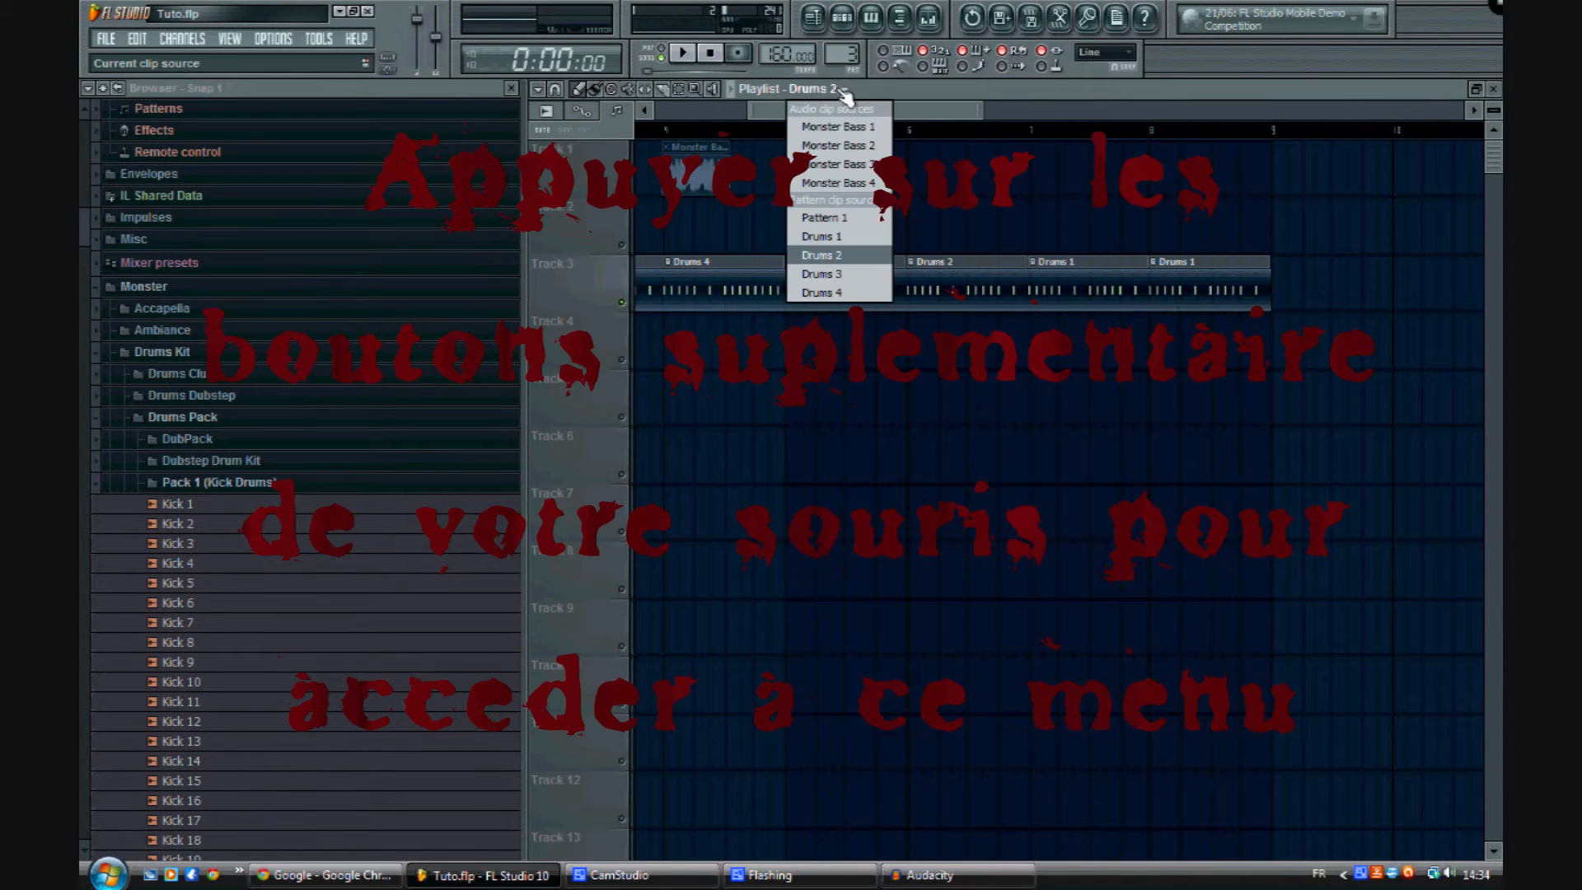
click(848, 253)
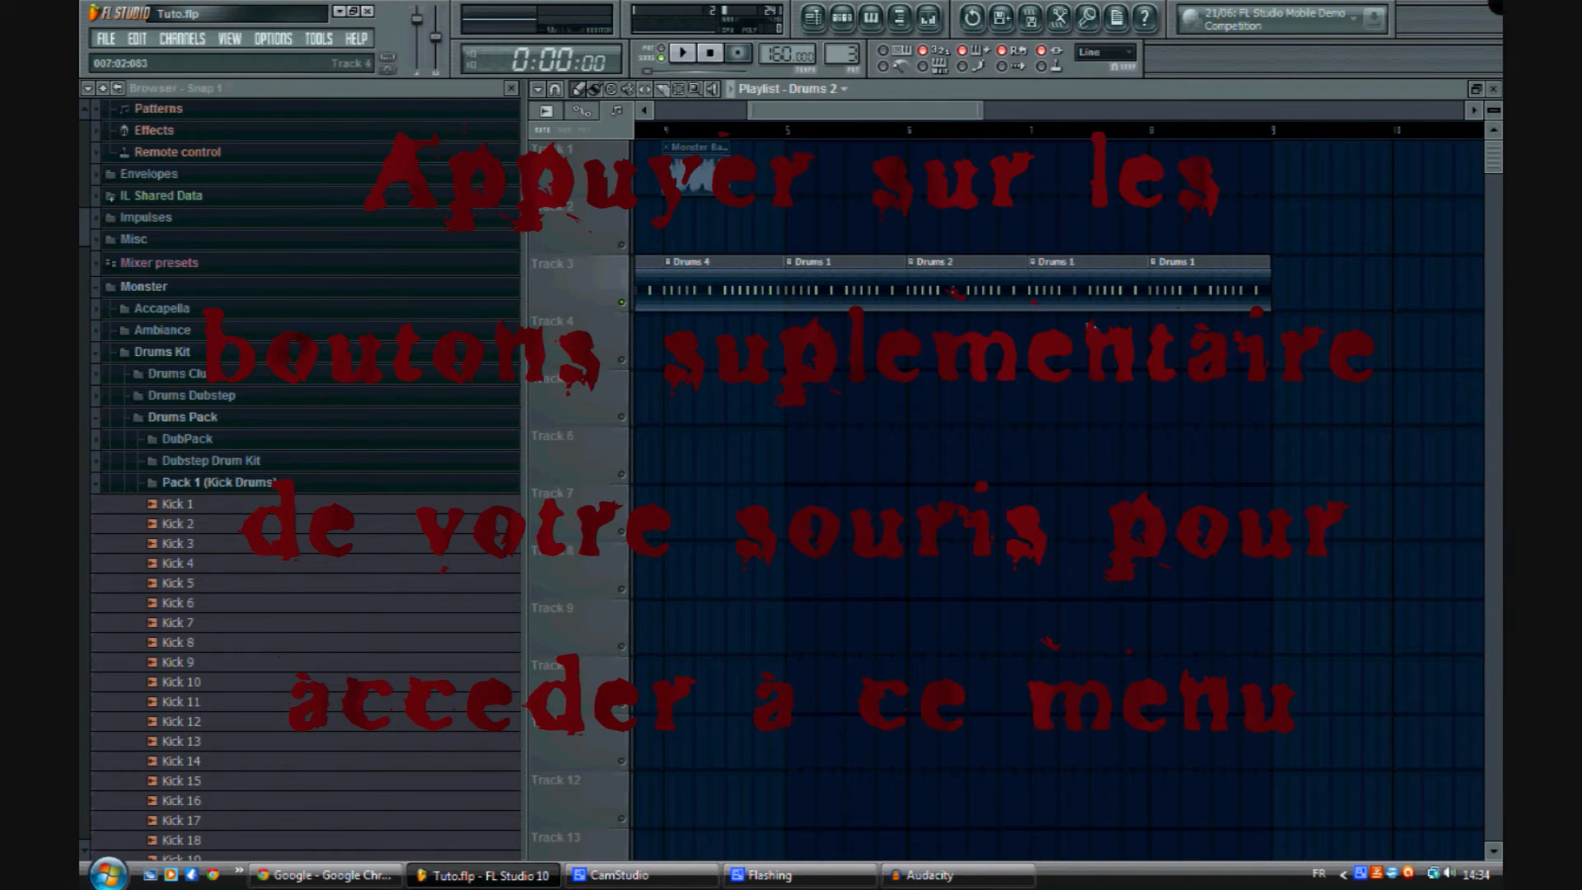
Step: Open the Drums 1 clip at bar 7 in the step sequencer and create a new pattern named Drums 5
double_click(1068, 281)
click(867, 359)
click(865, 359)
click(805, 360)
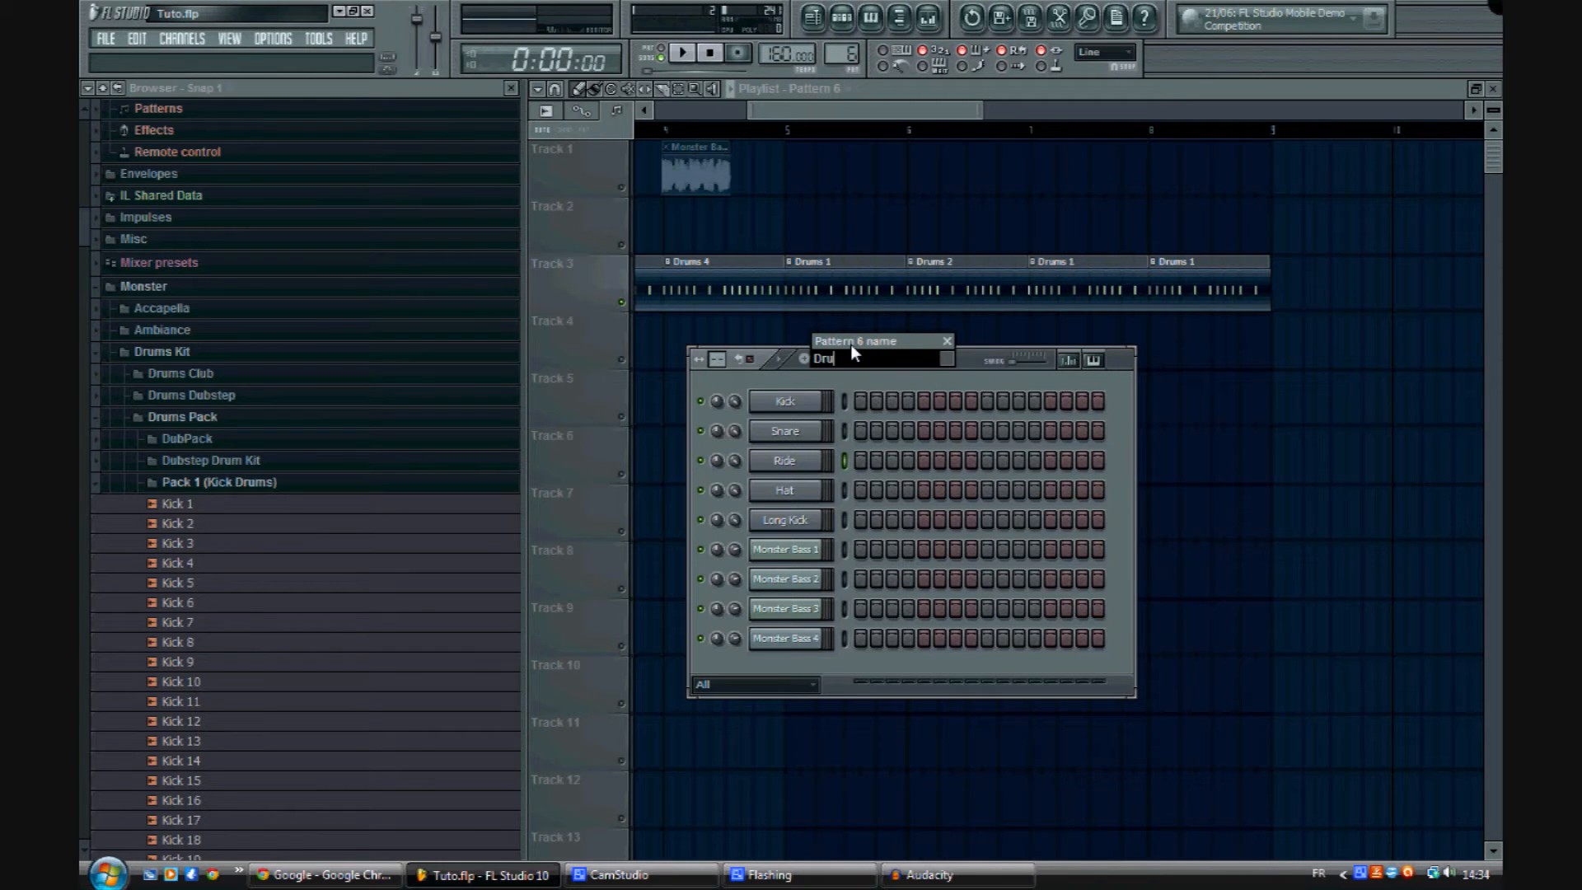
text(Drums 5)
key(Return)
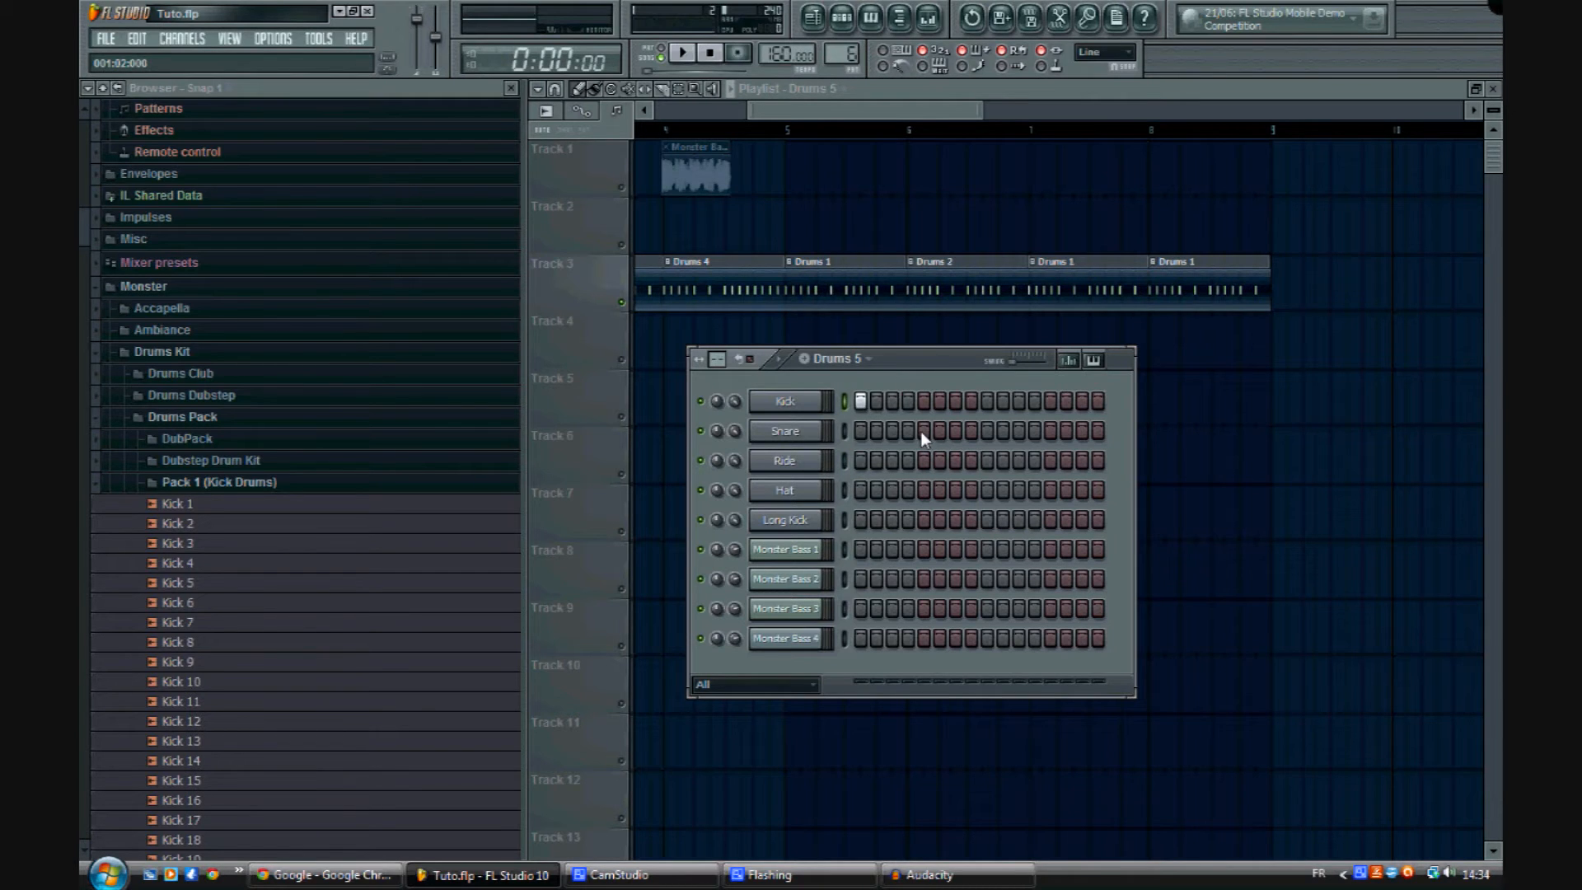
Step: Program Drums 5 steps: kick 1, 9, 11; snare 5, 7, 13, 15, 16; ride 7, 13, 15, 16; hat 1–5, 9–16; and play it
click(1099, 432)
click(1083, 431)
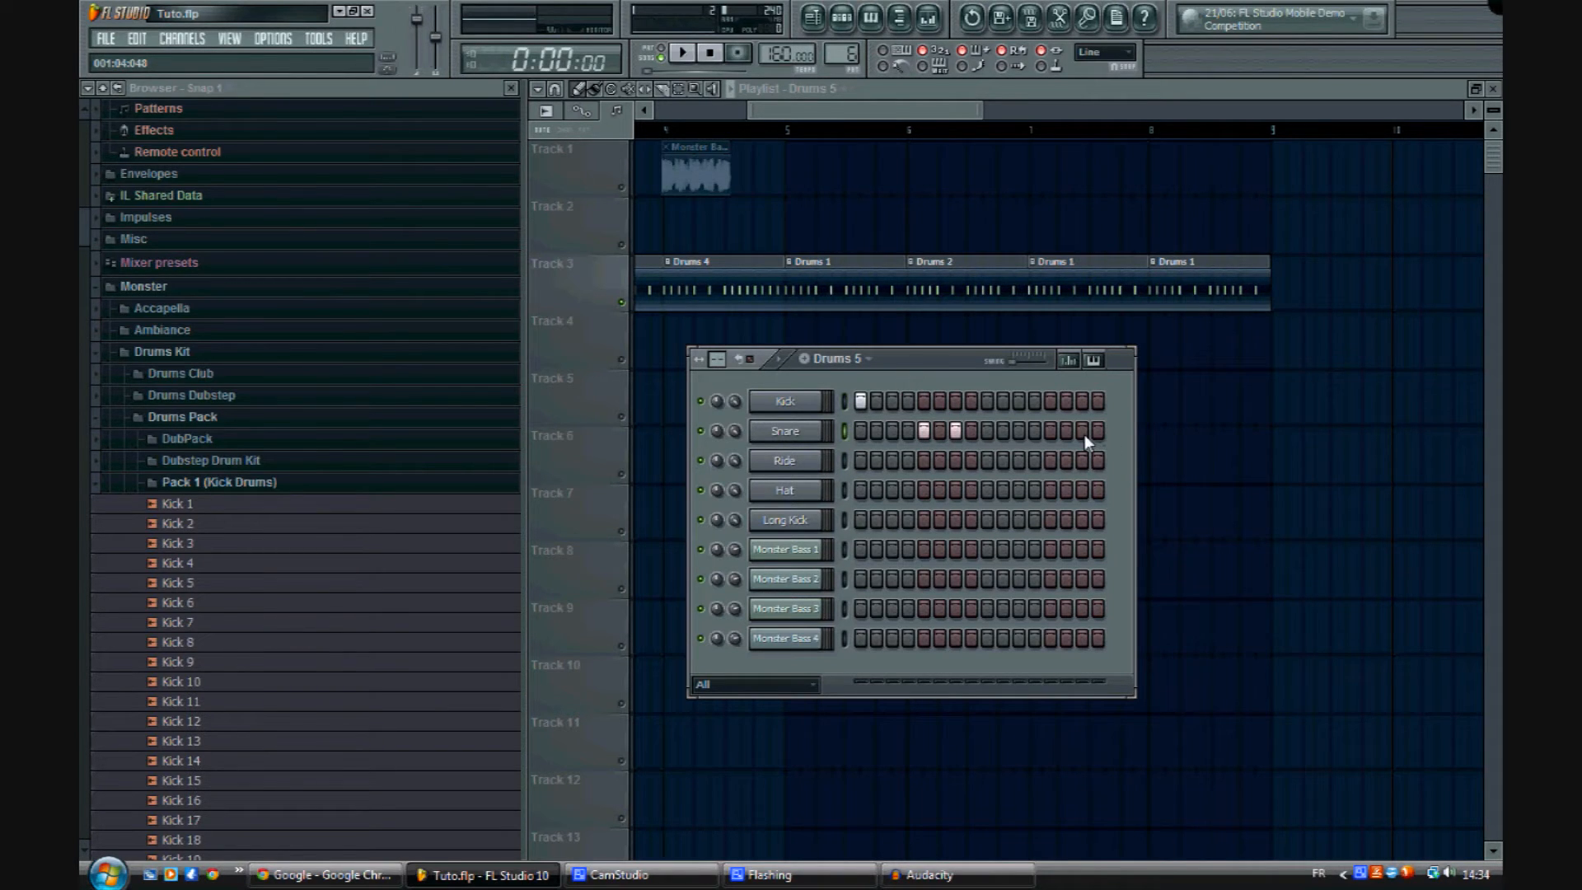
click(1020, 400)
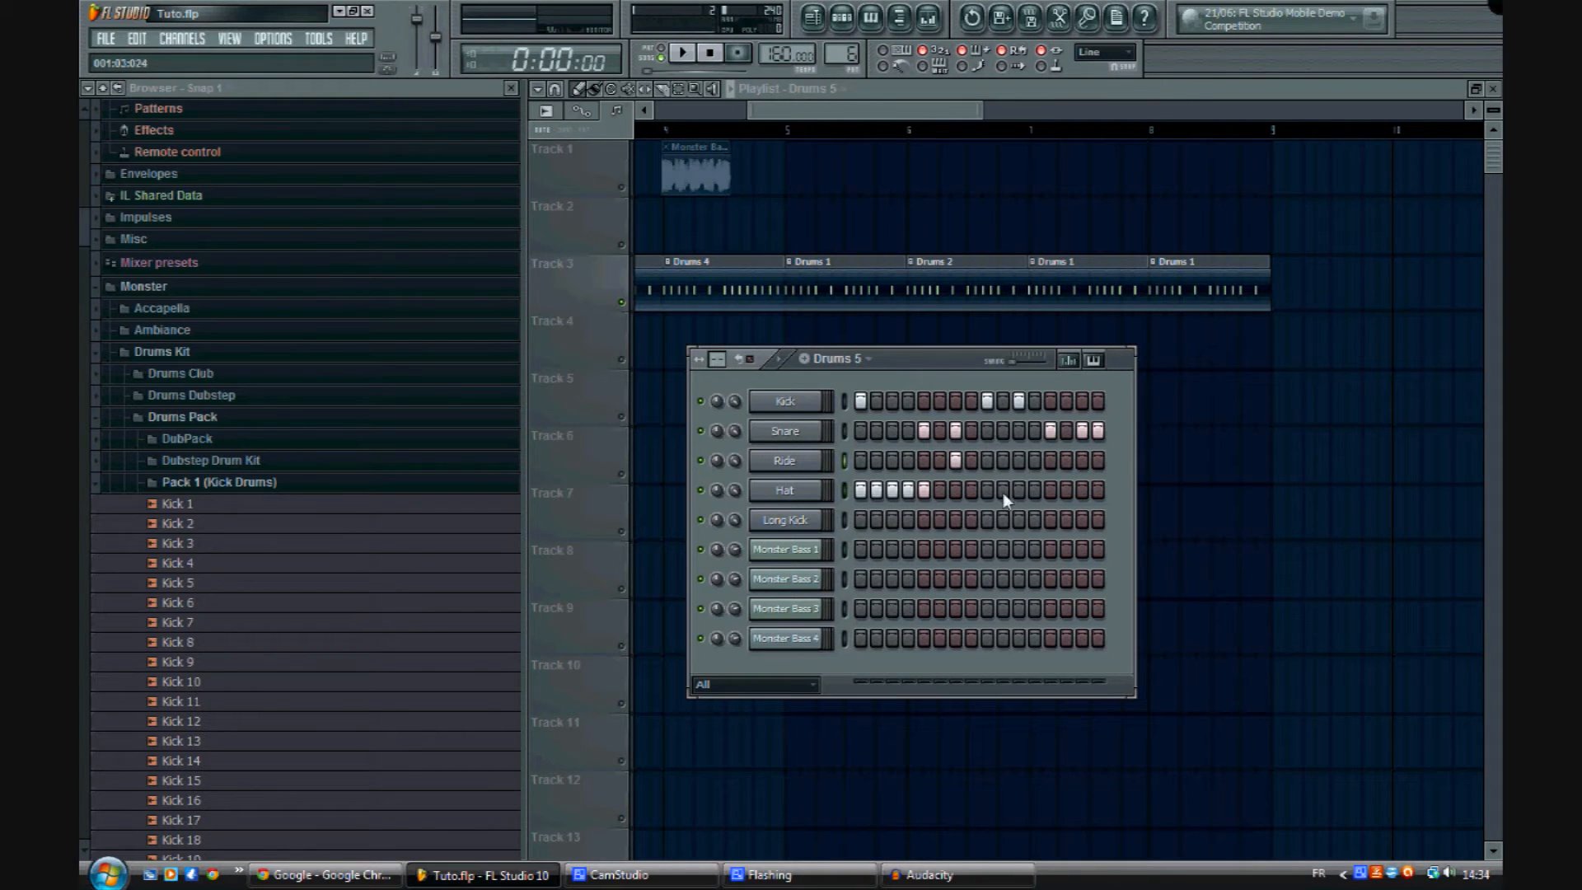
drag(1050, 490, 1097, 490)
click(1050, 460)
click(777, 365)
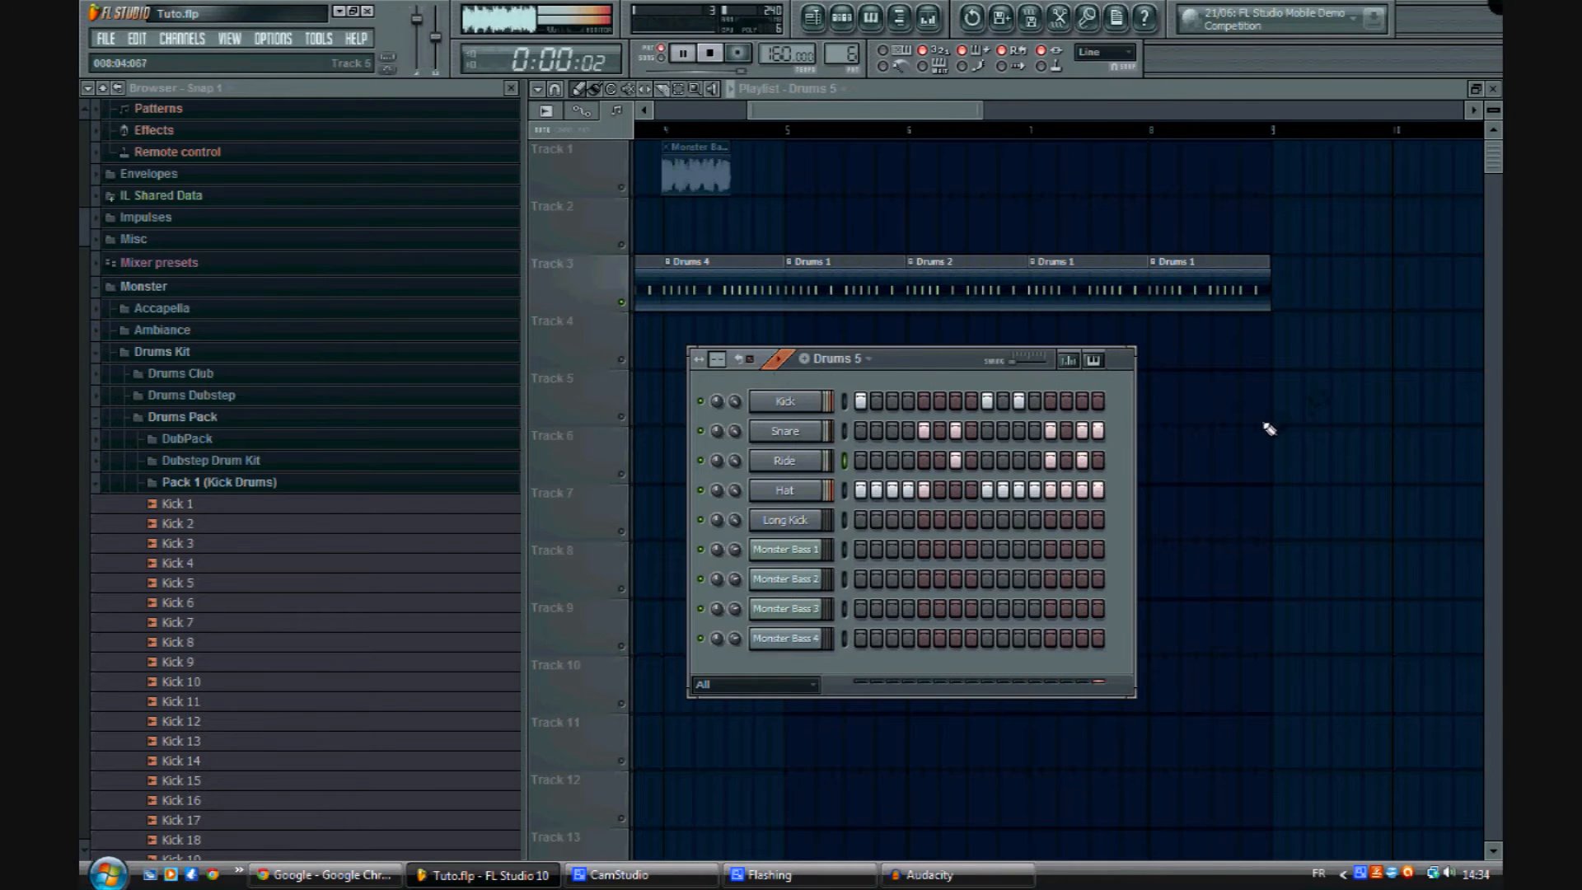
click(1098, 461)
Step: Stop playback and replace the Drums 1 clip at bar 7 on Track 3 with a Drums 5 clip
click(1346, 388)
key(space)
right_click(1085, 259)
click(1053, 296)
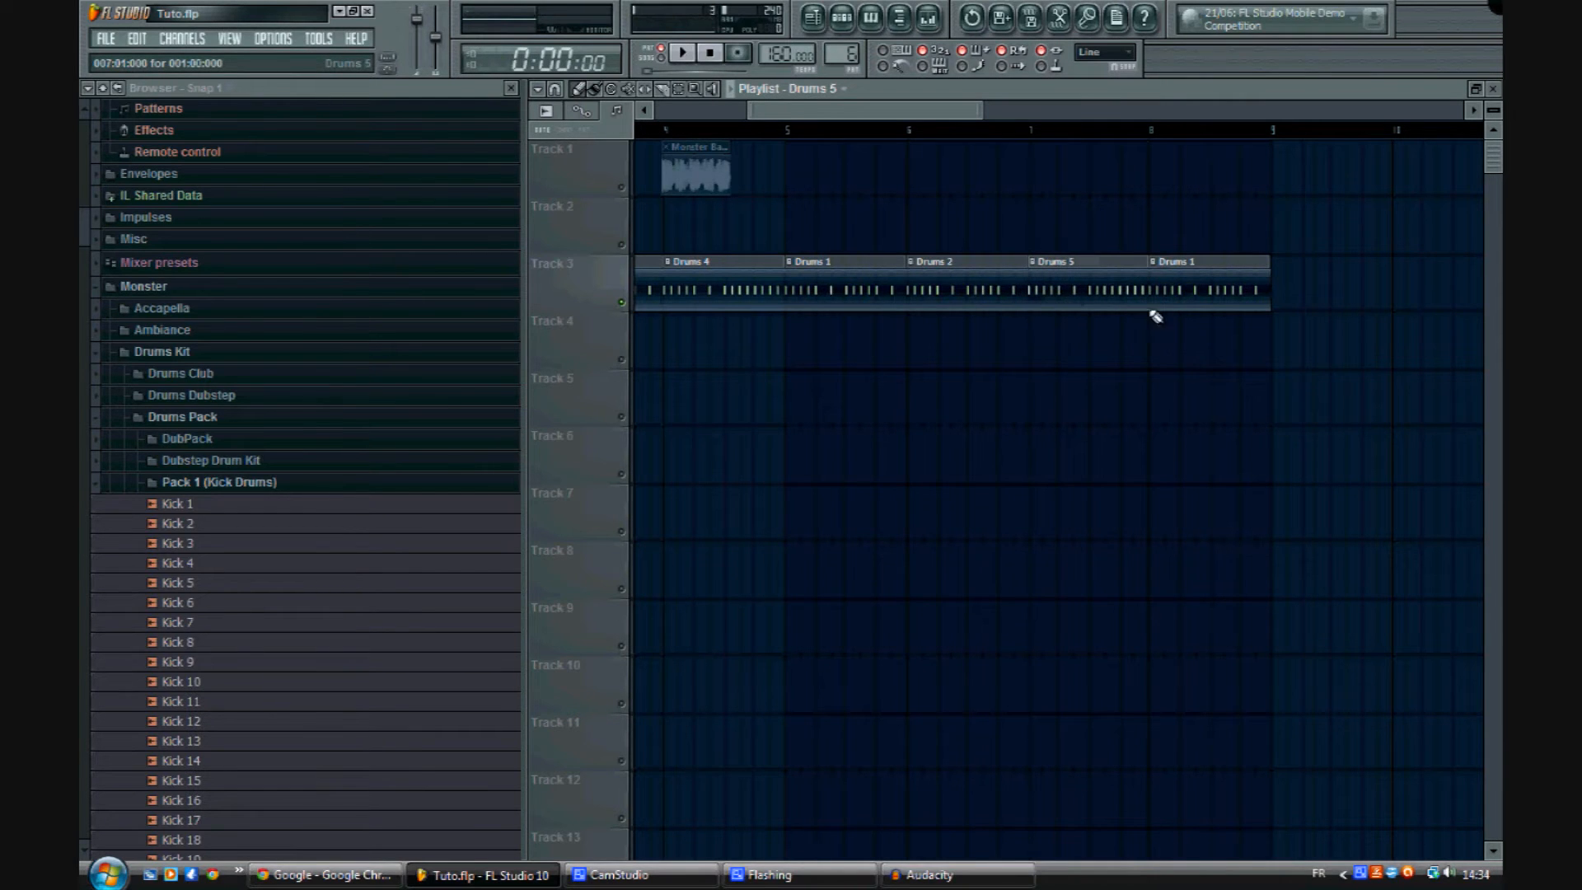
Step: Create a pattern named Drums 6 with kick steps 1, 7, 9, 11, 12, 15, 16, snare steps 5, 13 and hats on all 16 steps
key(F6)
click(805, 358)
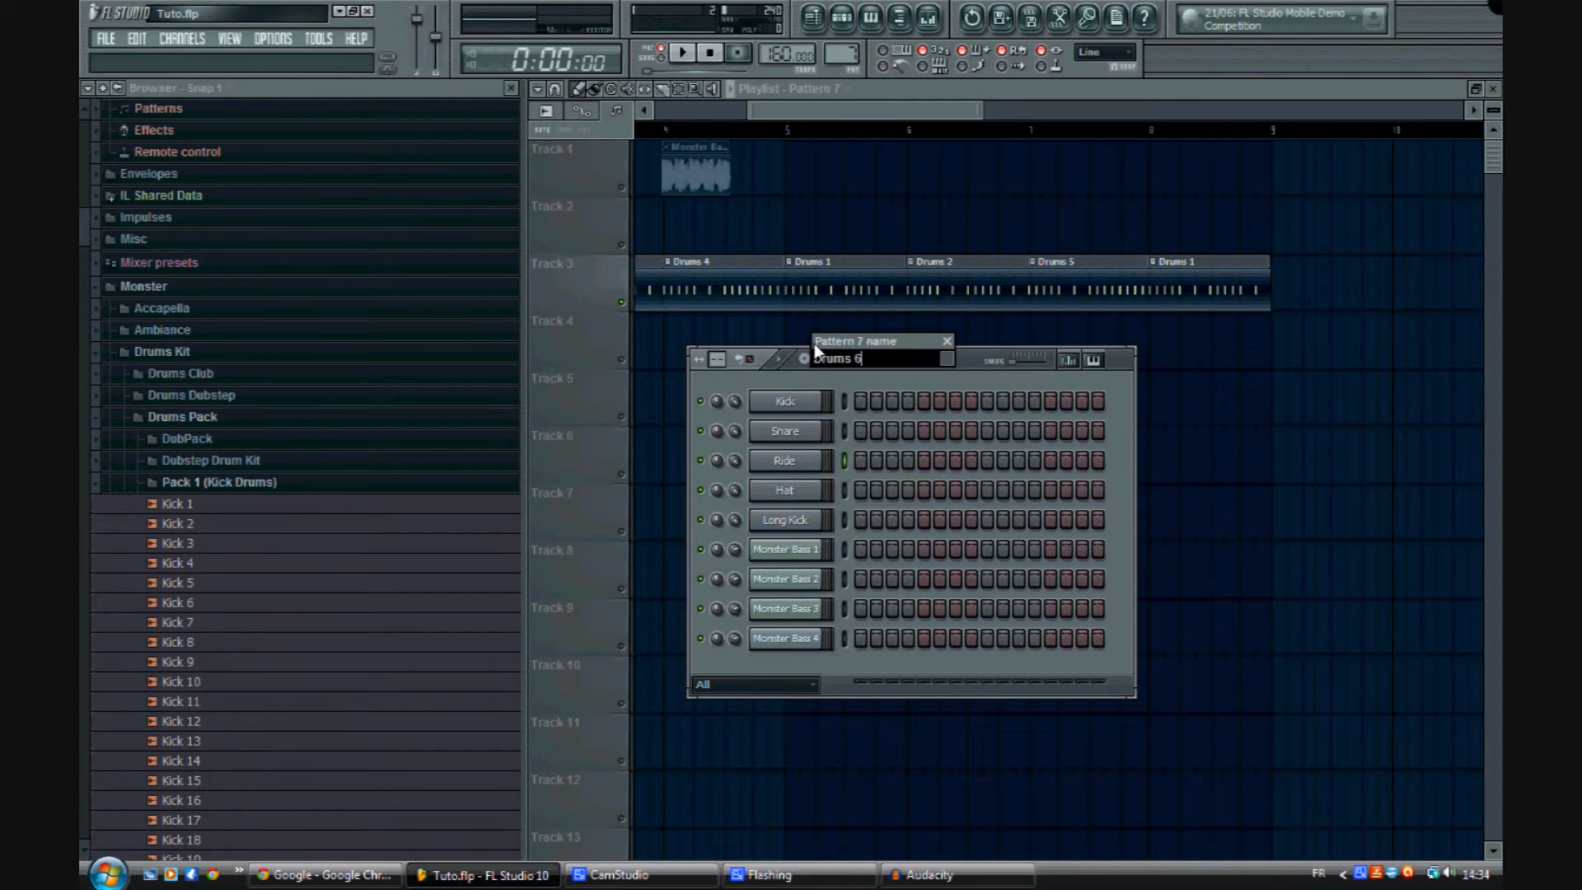
text(Drums 6)
key(Return)
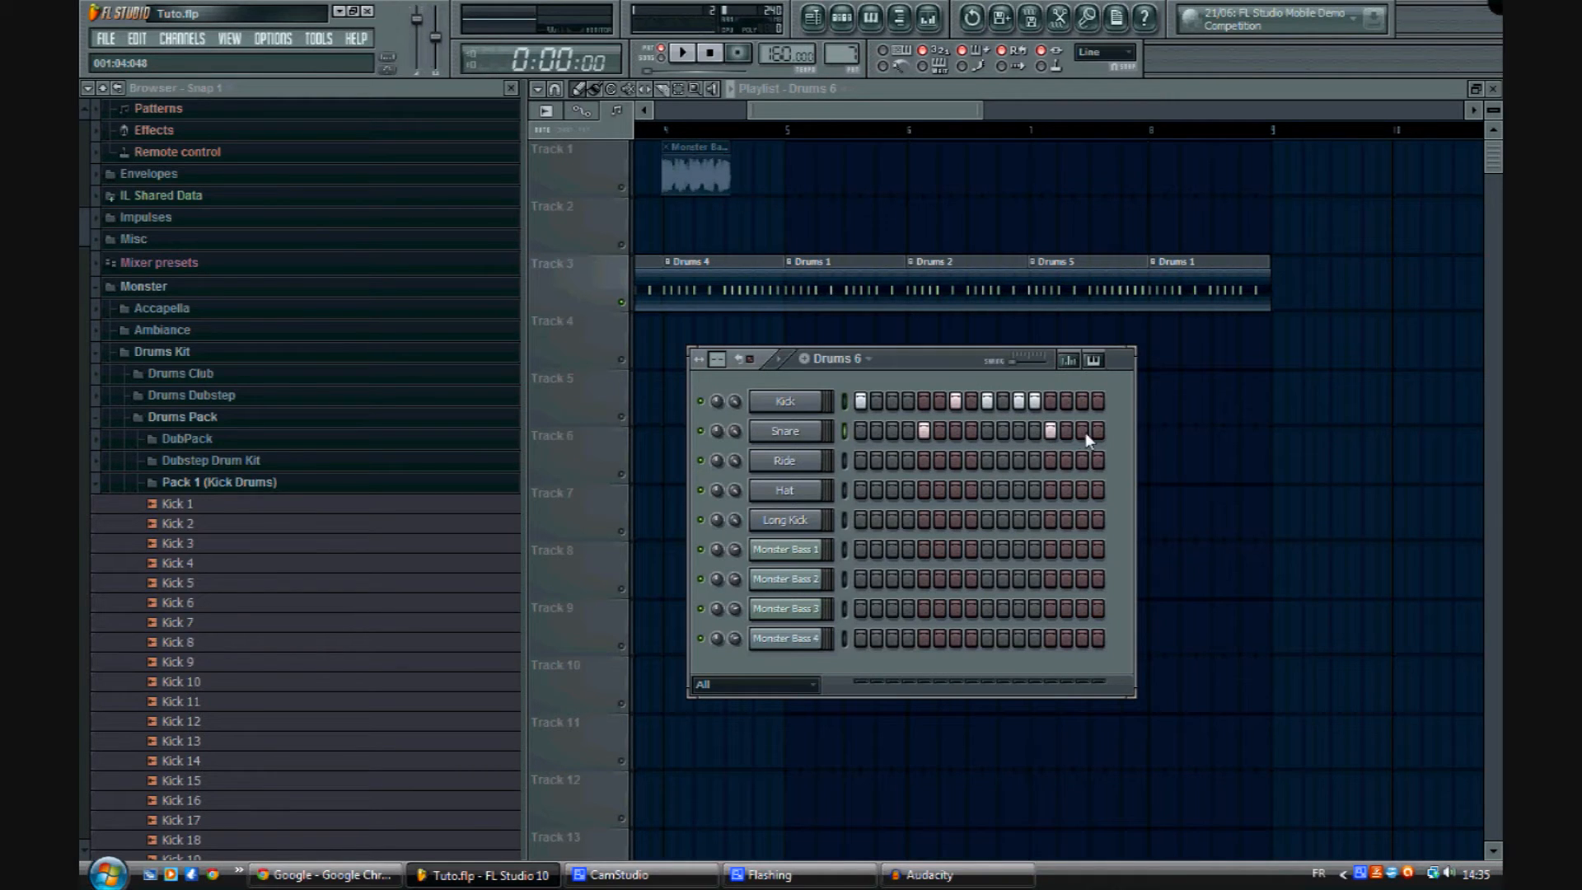
click(1080, 402)
click(1098, 401)
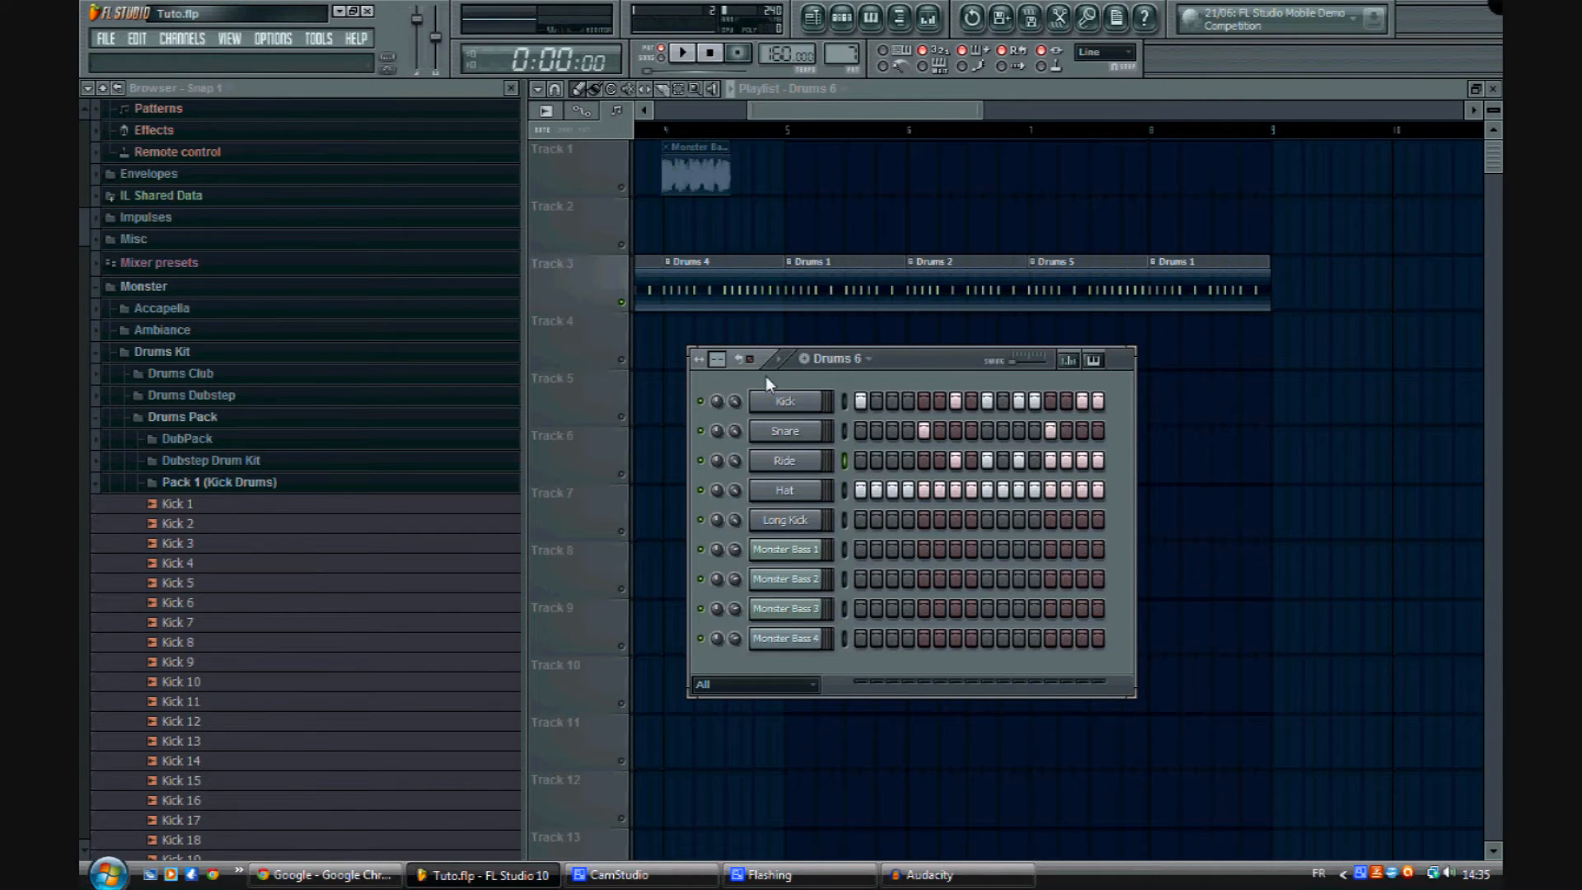
Step: Preview the Drums 6 pattern, replace the Drums 1 clip at bar 8 on Track 3 with it, and play the eight-bar drum sequence
key(space)
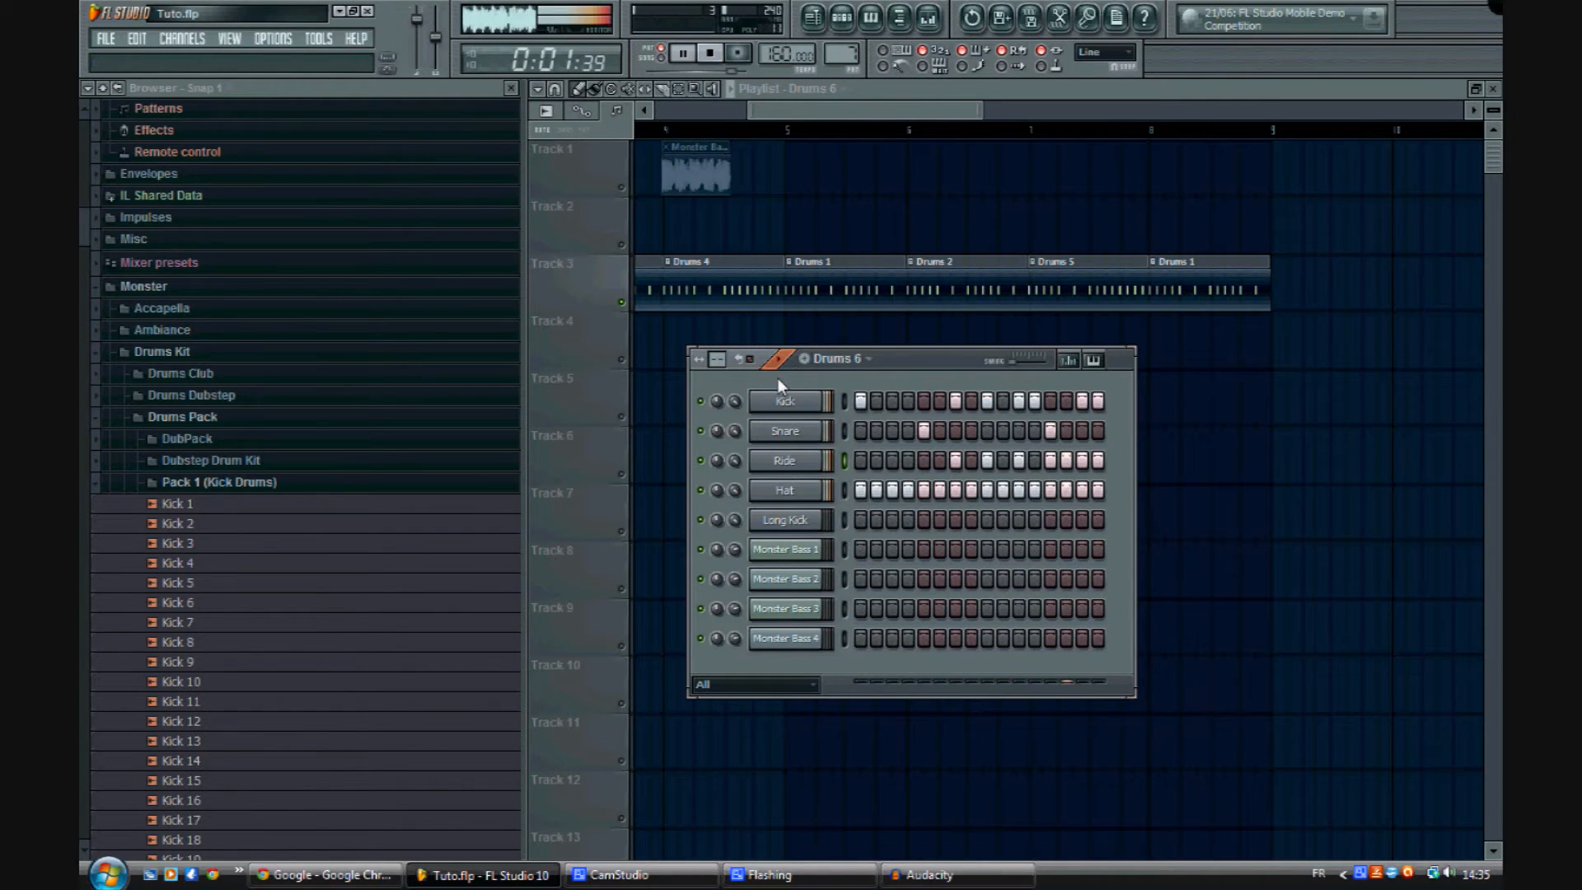
right_click(1228, 386)
right_click(1202, 309)
click(1172, 307)
drag(1199, 308, 1187, 309)
key(space)
scroll(950, 138, down, 3)
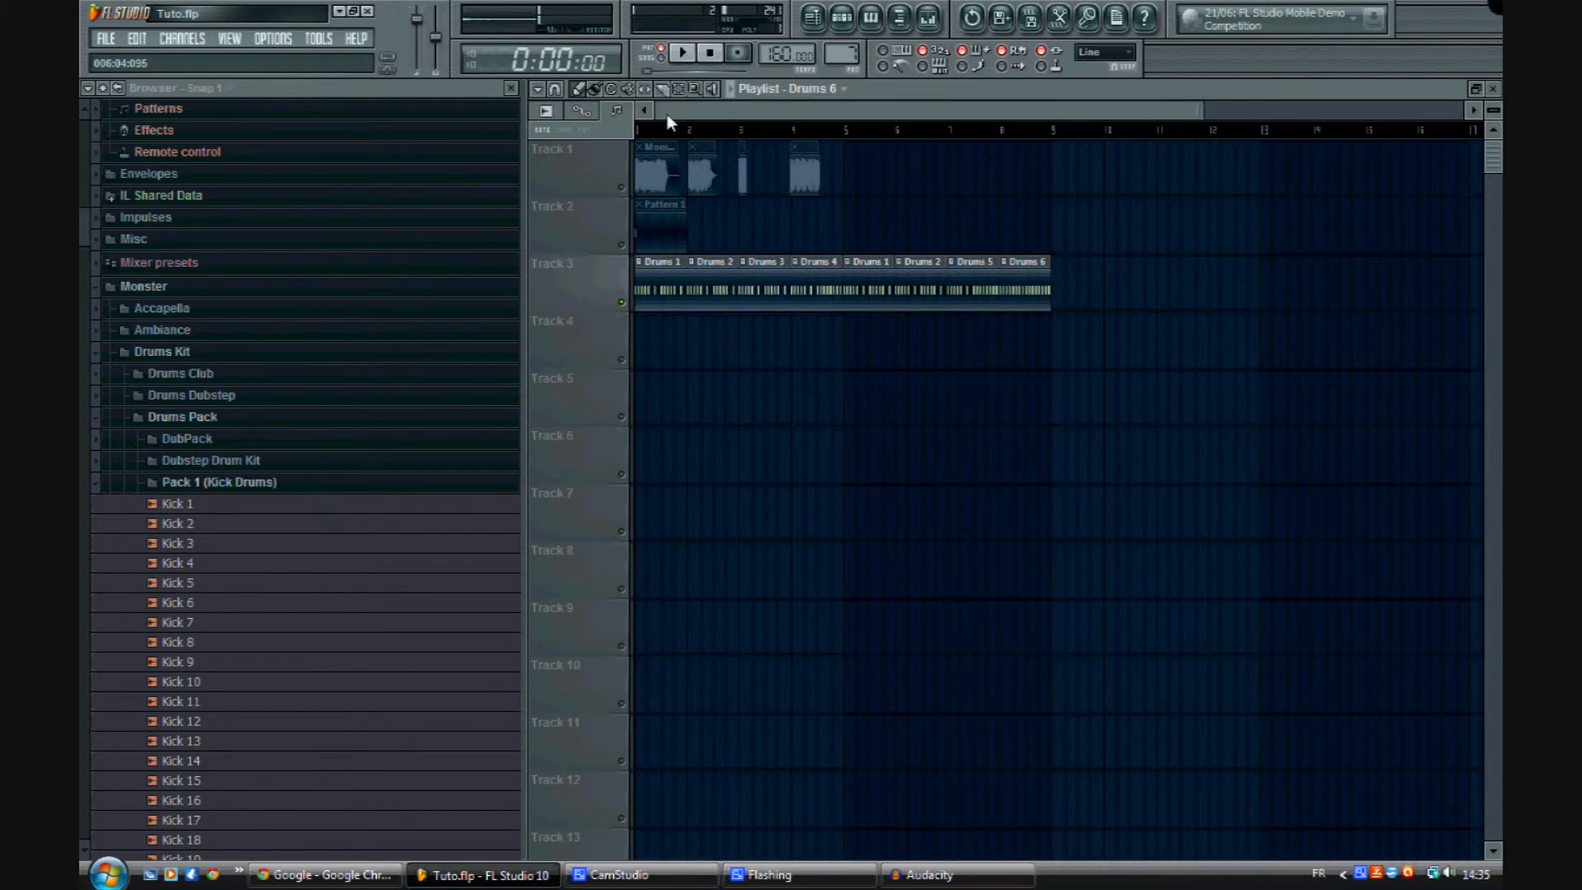
key(space)
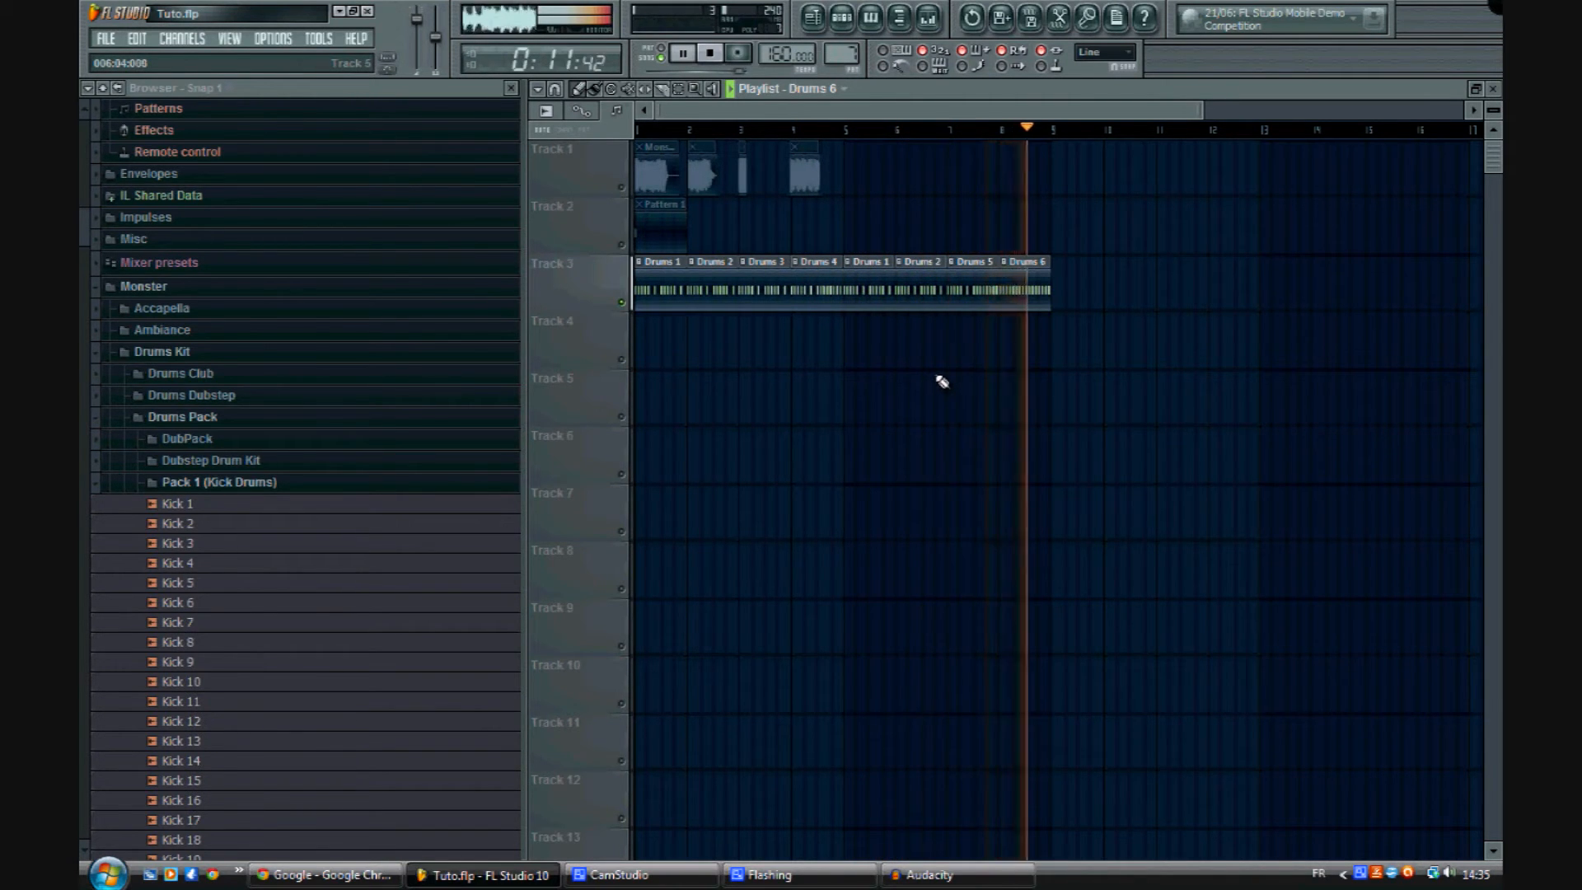
key(space)
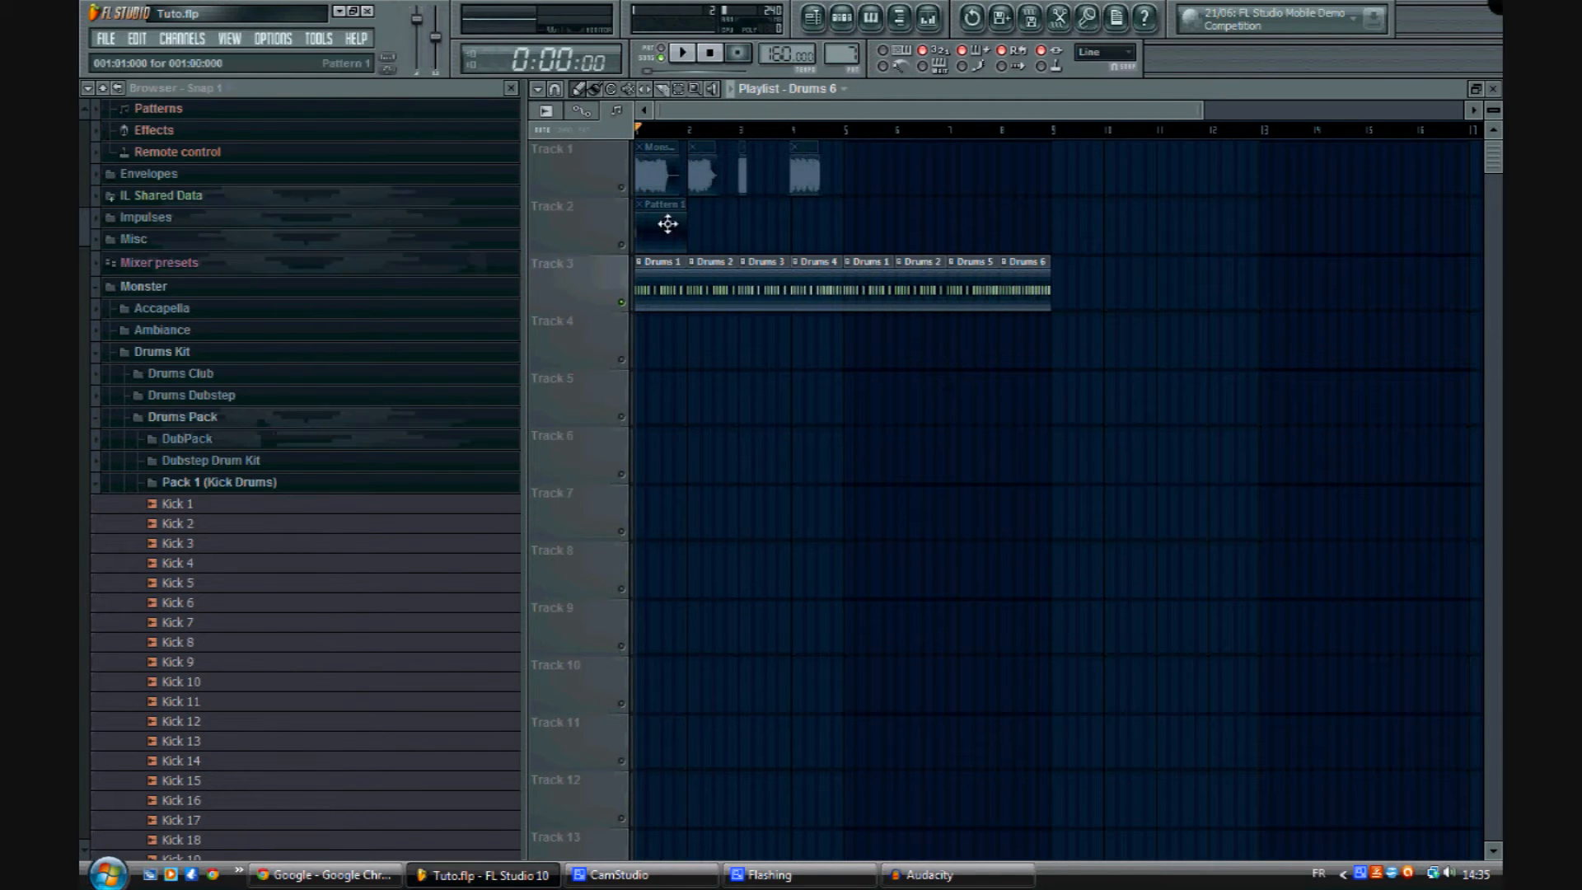
Step: Select the eight drum clips on Track 3 and duplicate them to fill bars 9 to 16
click(614, 303)
drag(1109, 289, 662, 285)
key(ctrl+b)
click(892, 437)
scroll(857, 143, down, 2)
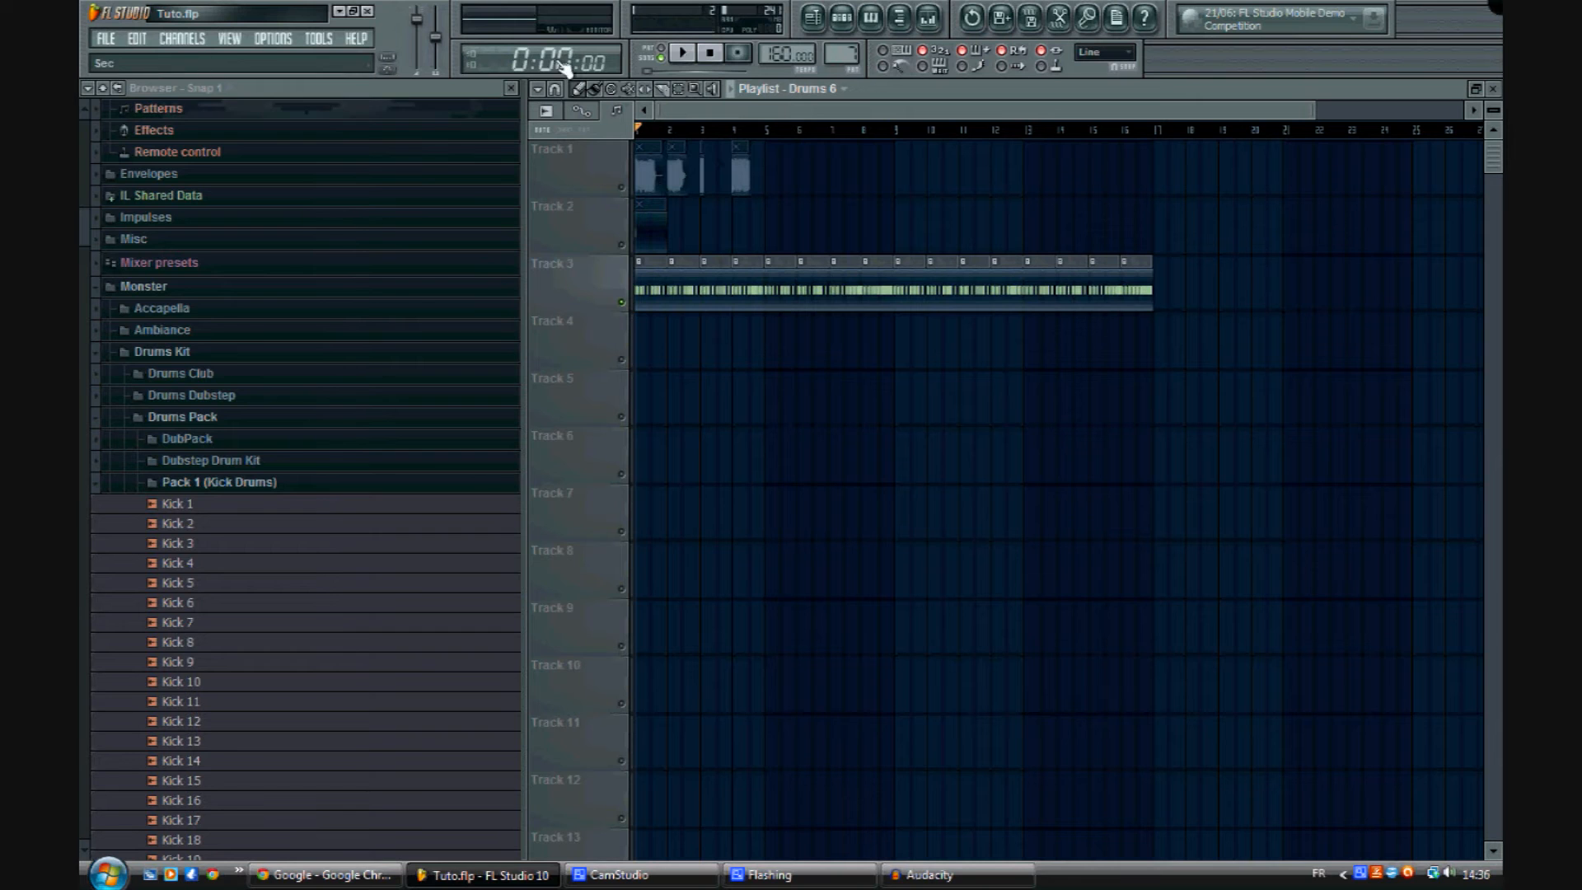
Step: Pick up the Pattern 1 clip on Track 2 and place a copy of it at bar 9 on the same track
click(640, 229)
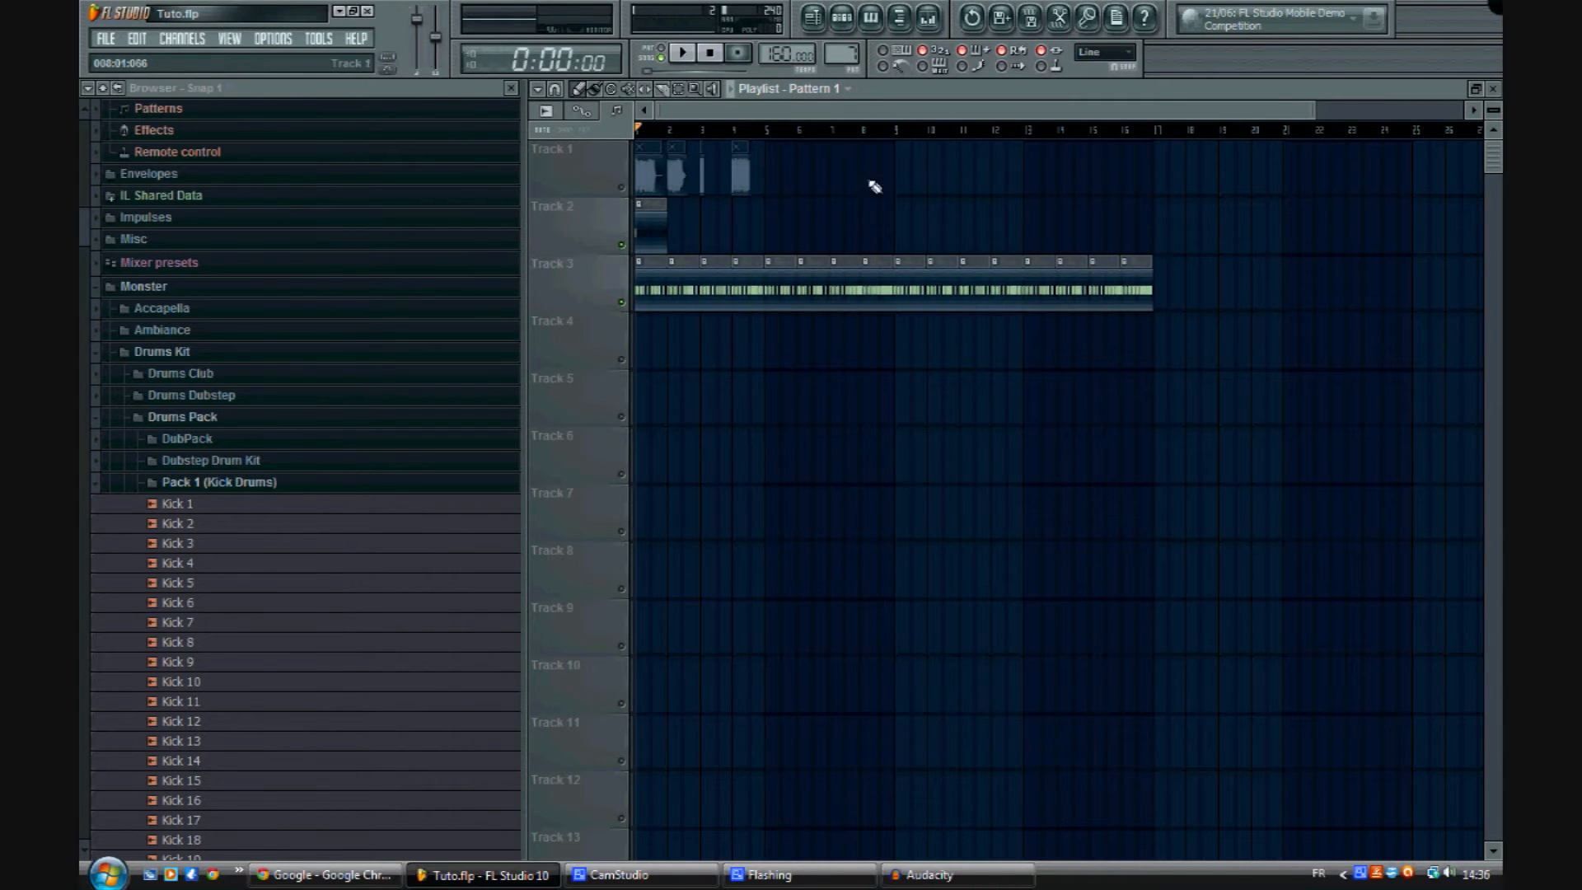
scroll(911, 143, up, 2)
scroll(910, 143, up, 2)
click(876, 219)
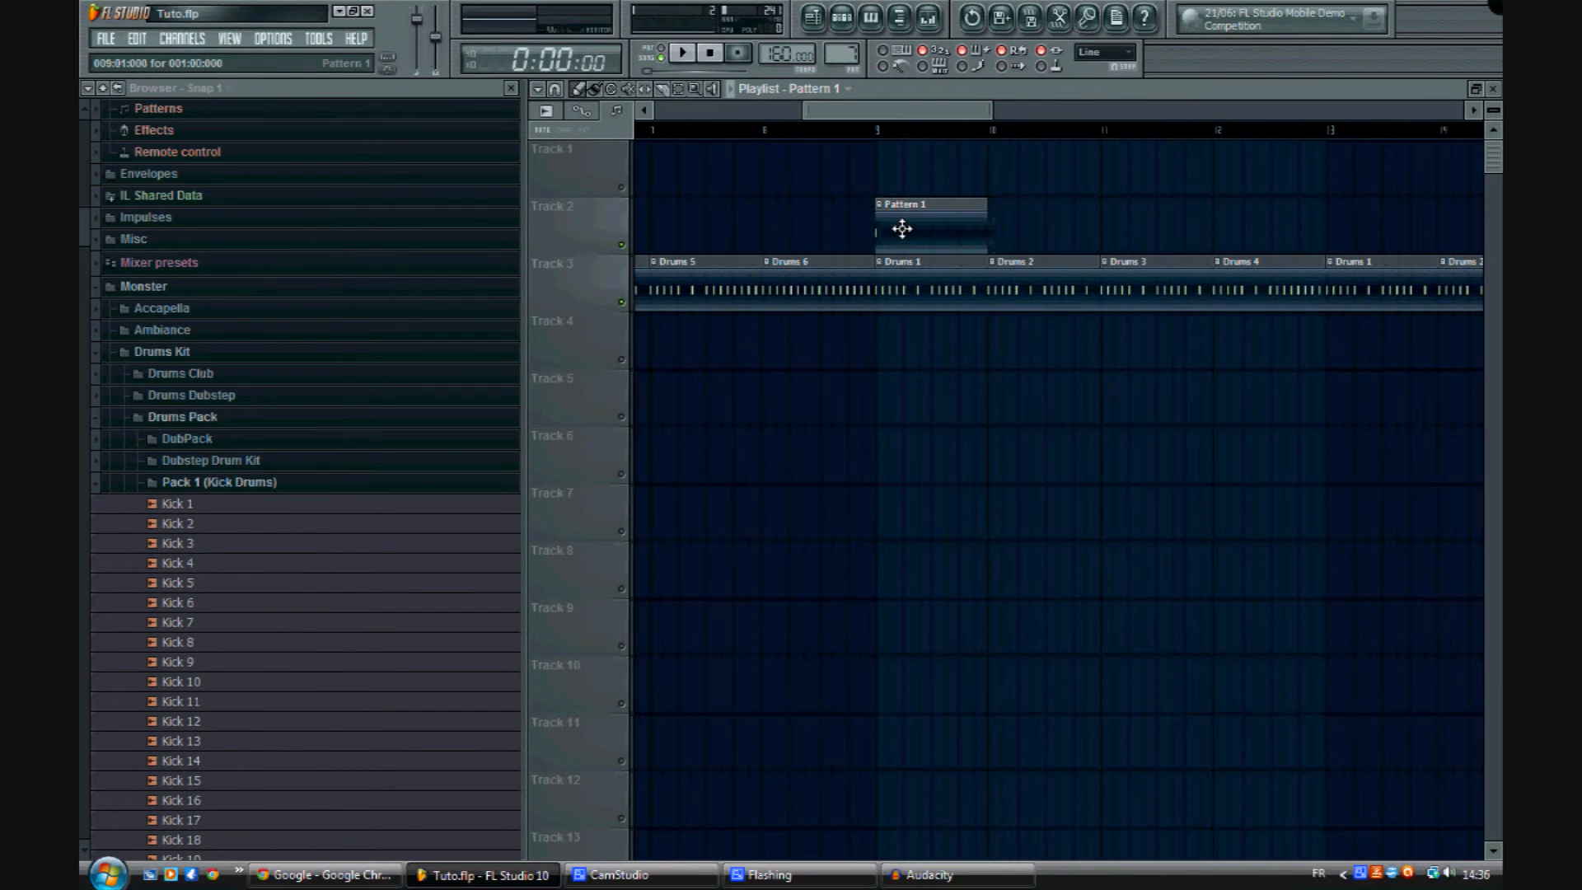
scroll(890, 141, down, 3)
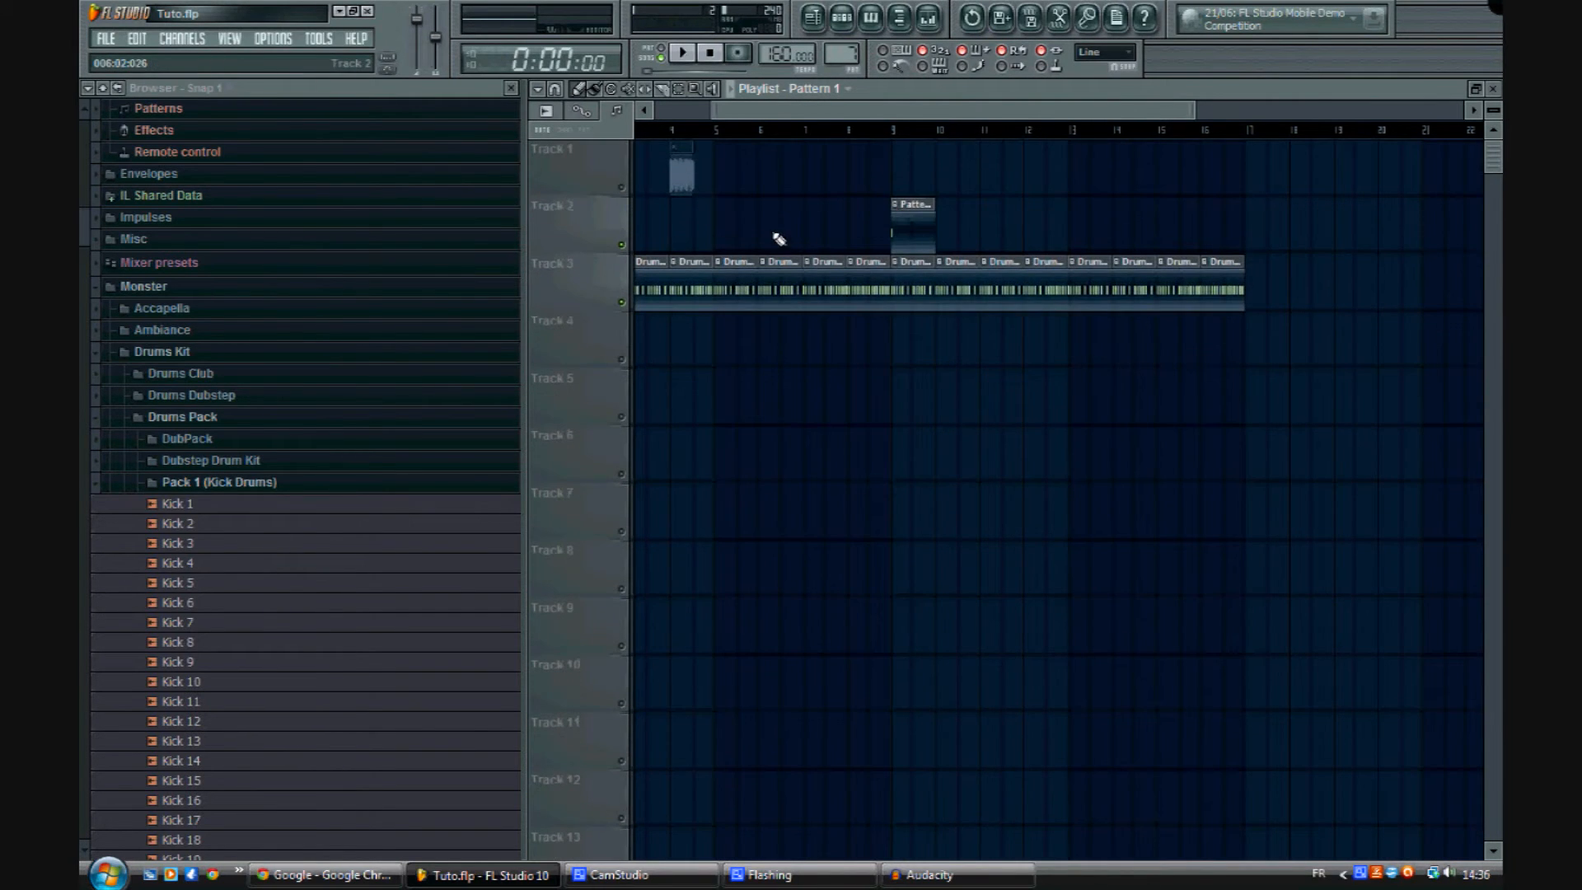
Step: Rename Pattern 1 as Long Kick from its clip at bar 1 on Track 2
drag(944, 106, 729, 157)
click(640, 204)
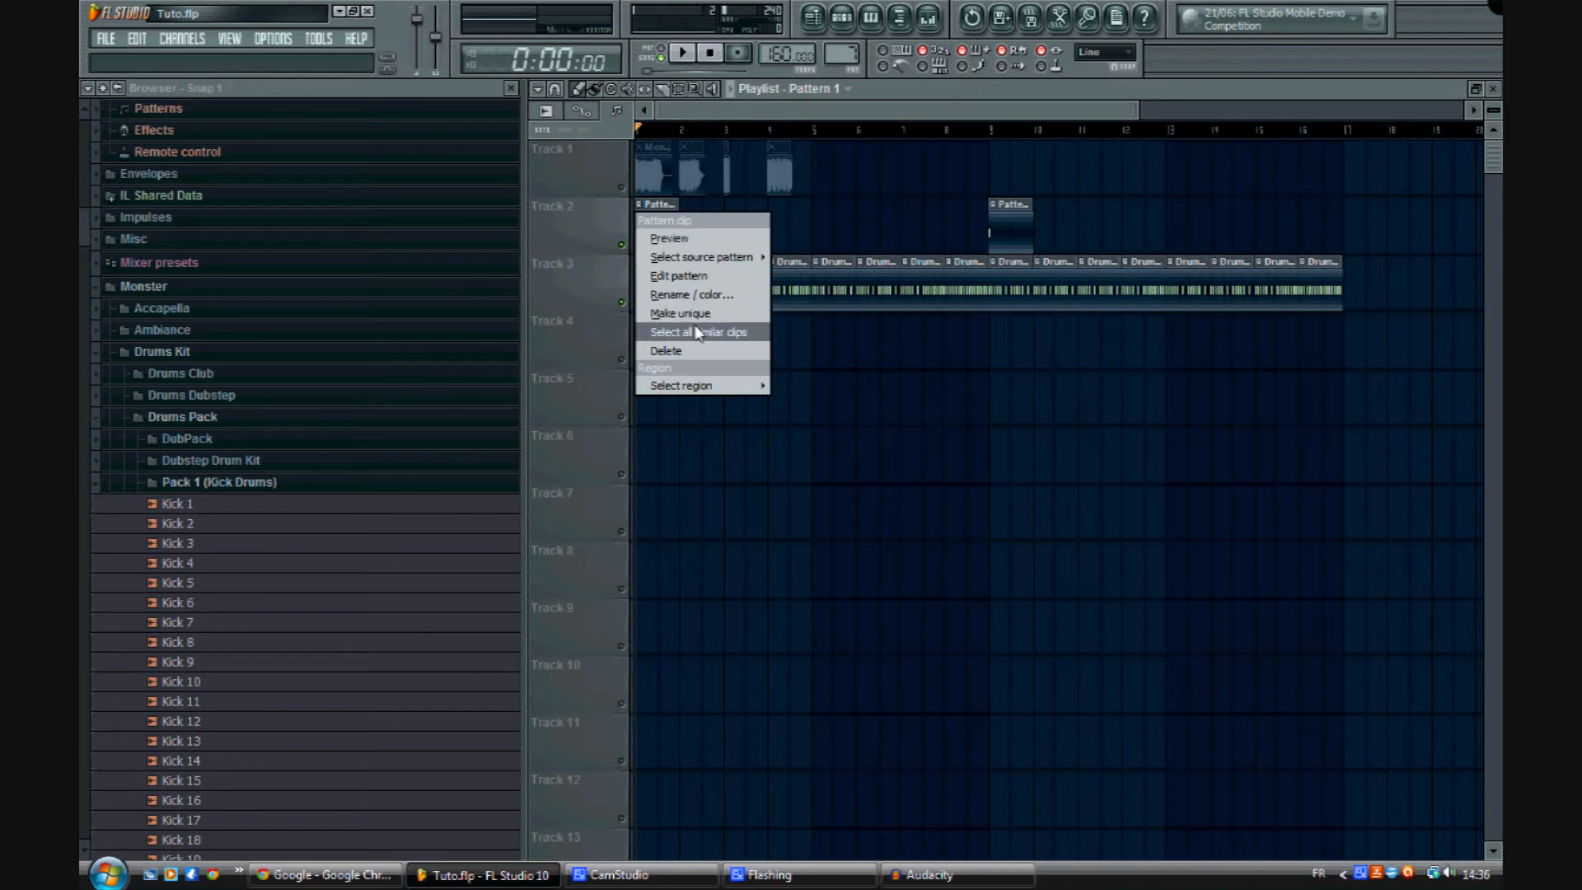
click(676, 330)
text(Long Kick)
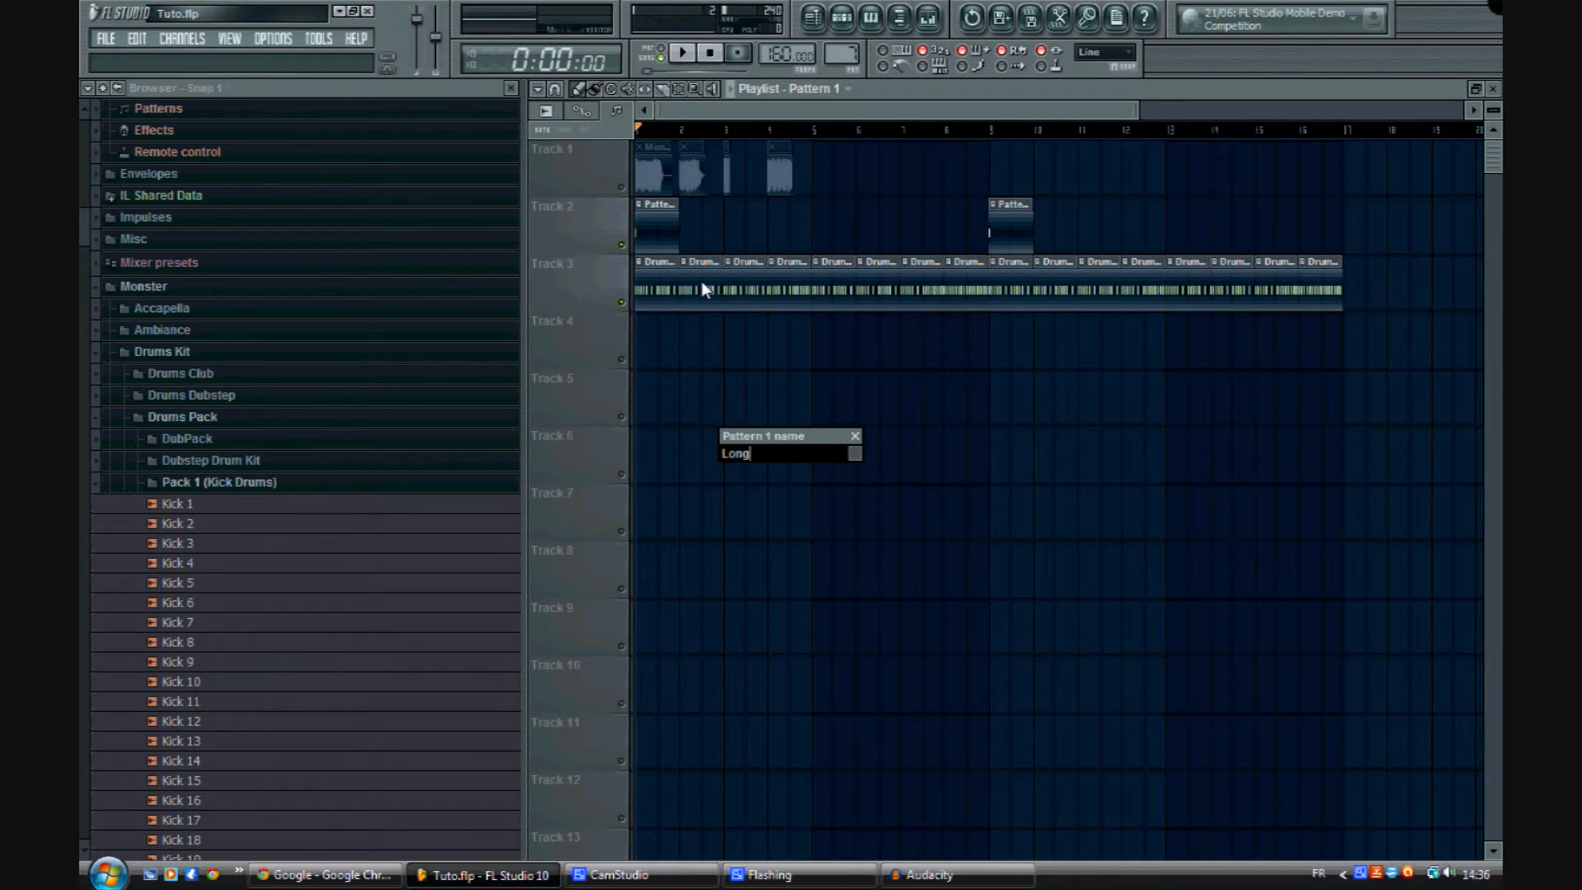
key(Return)
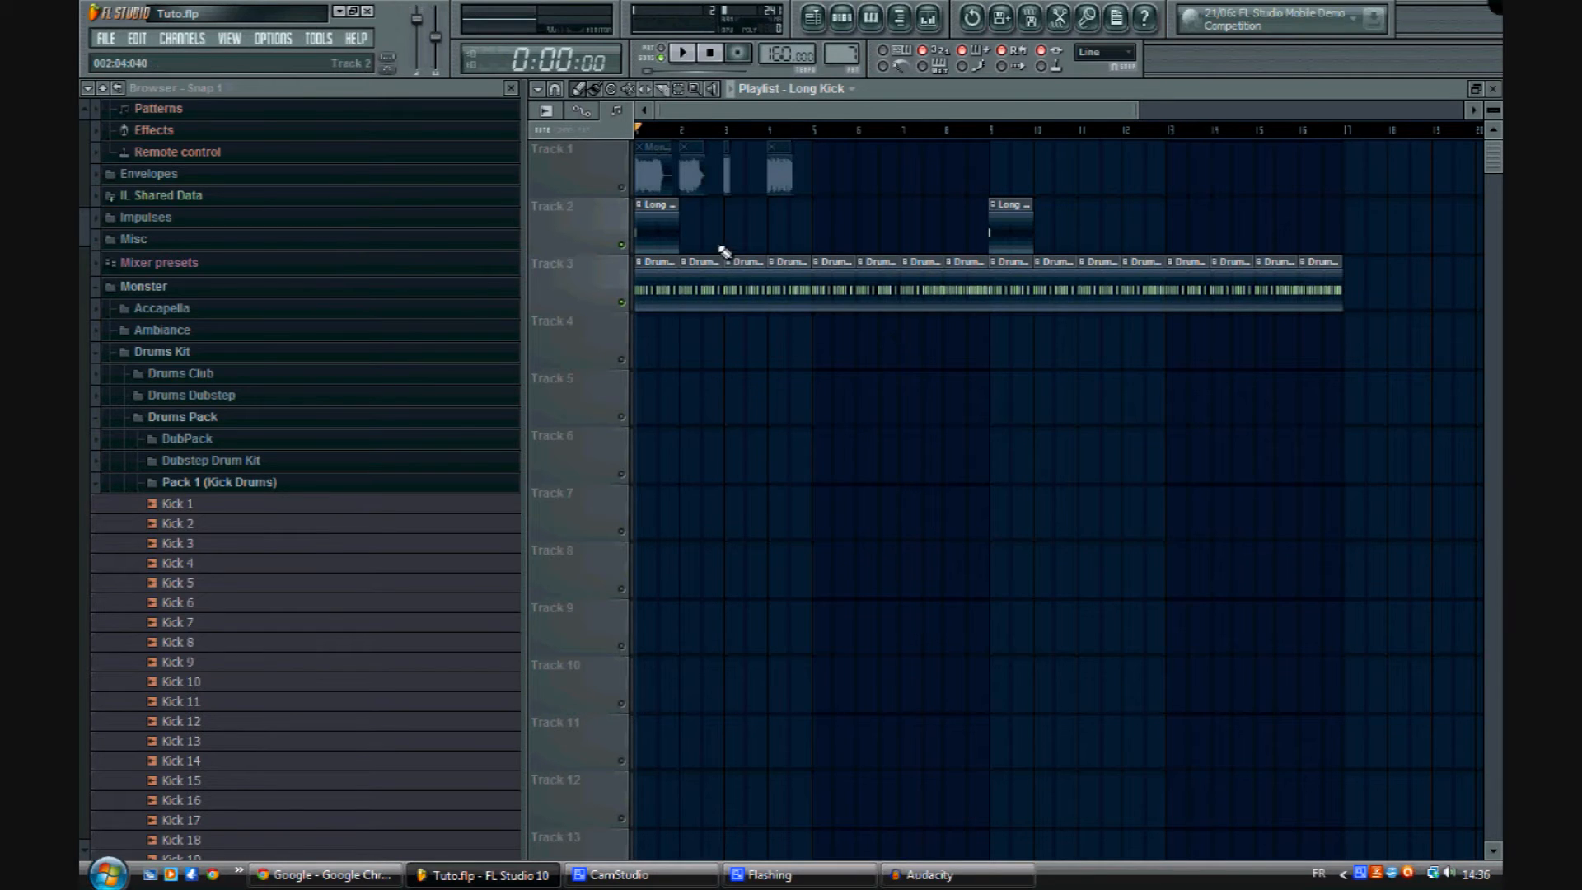
Step: Play the arrangement from the start without the Monster Bass track, and play it again with Track 1 enabled
key(space)
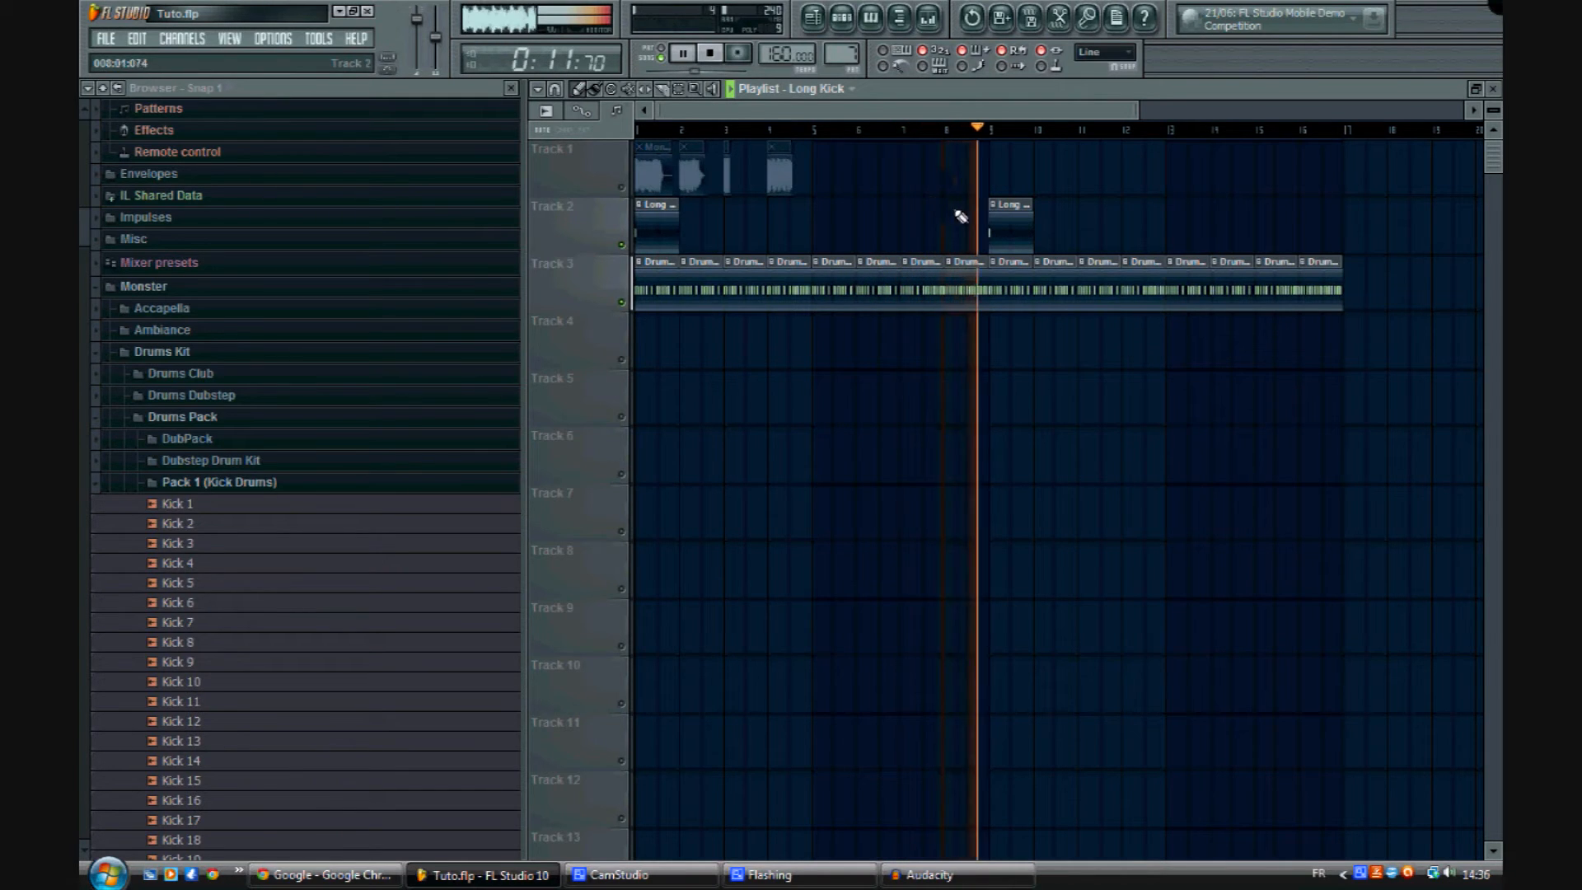
key(space)
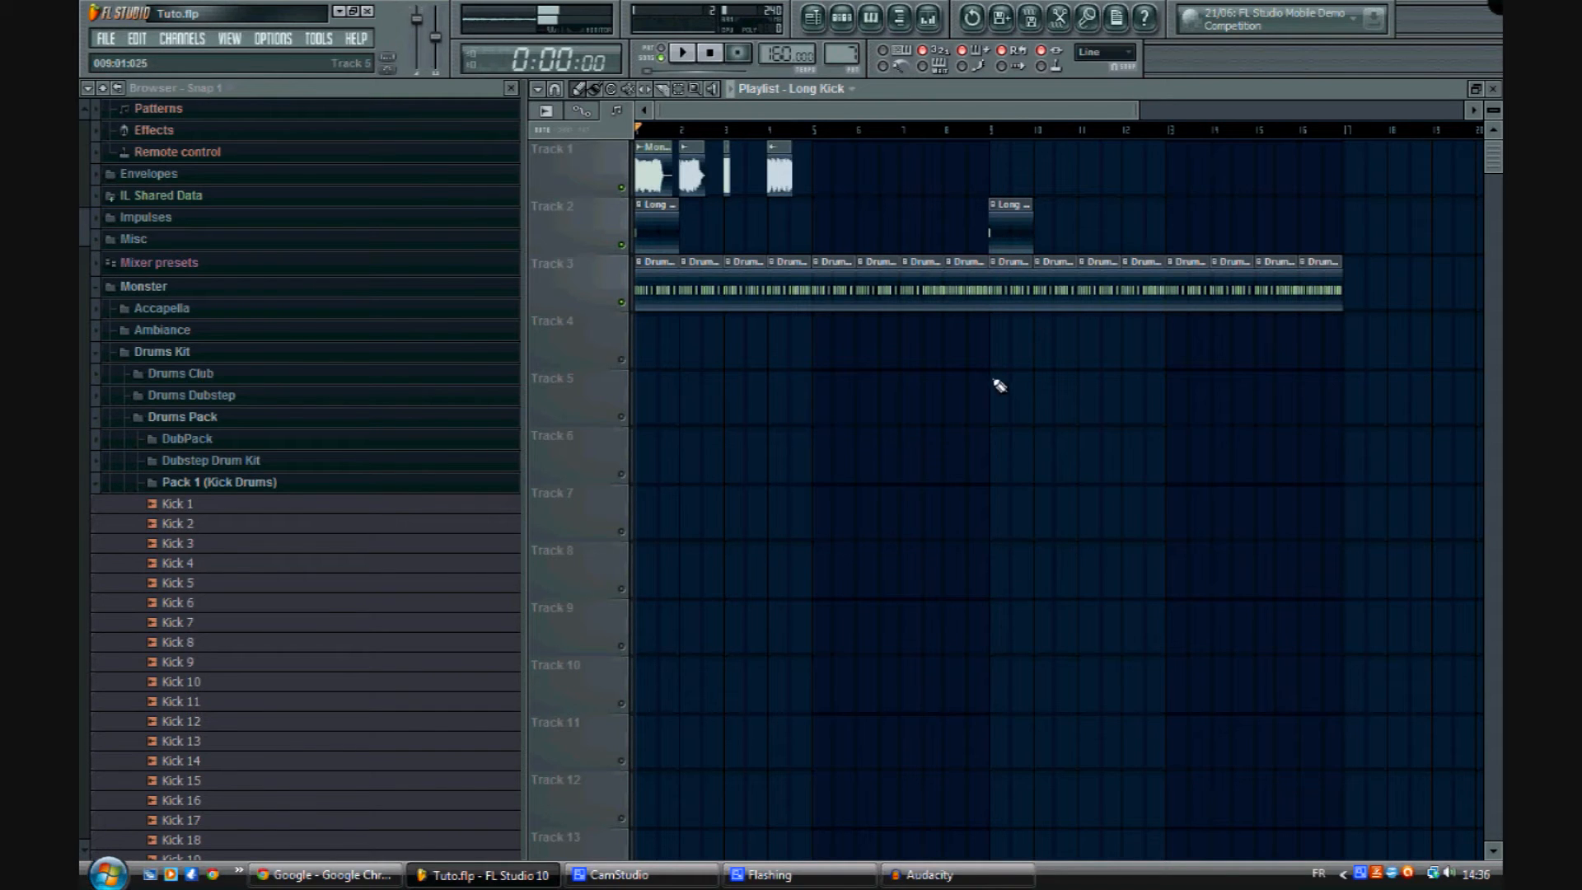
key(space)
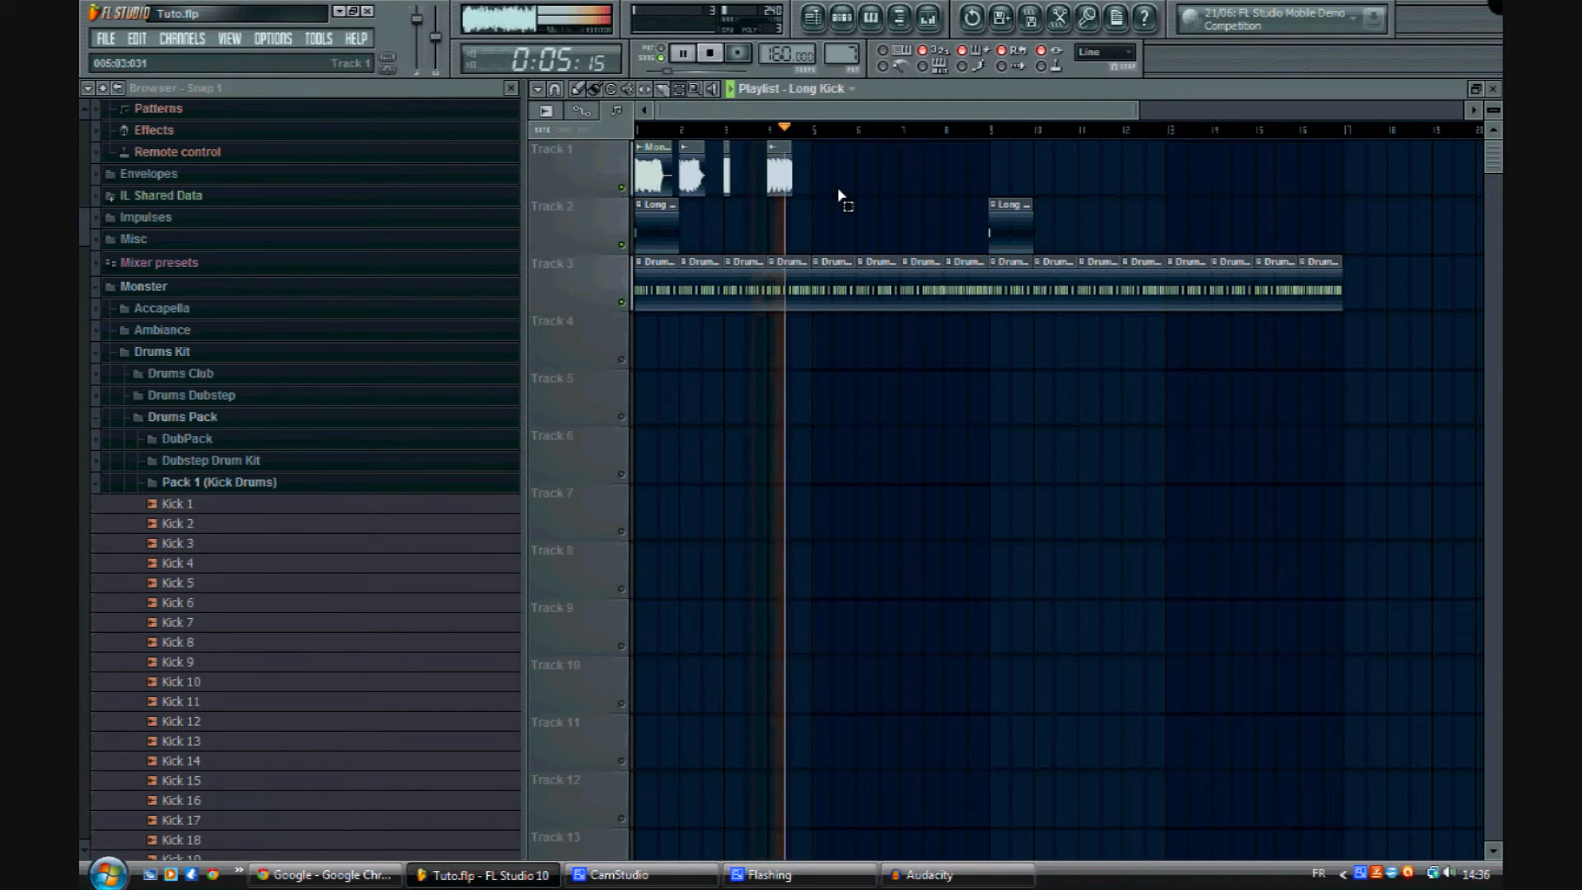
key(space)
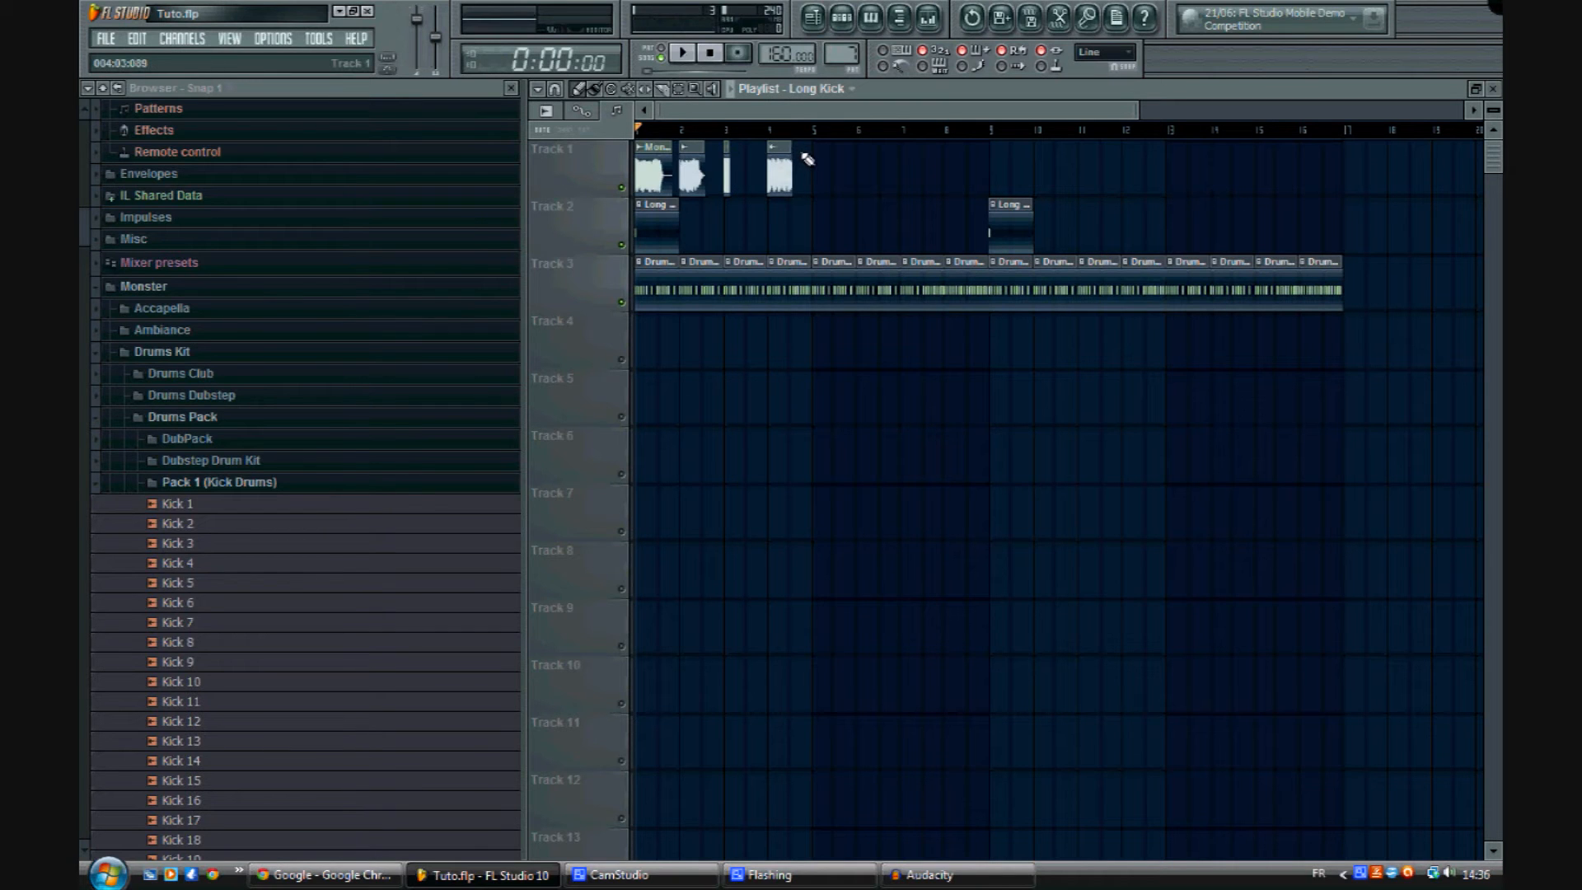
Step: Check the Monster Bass 1 sample in its channel settings, close them, and collapse the Drums Pack folder in the browser
double_click(664, 164)
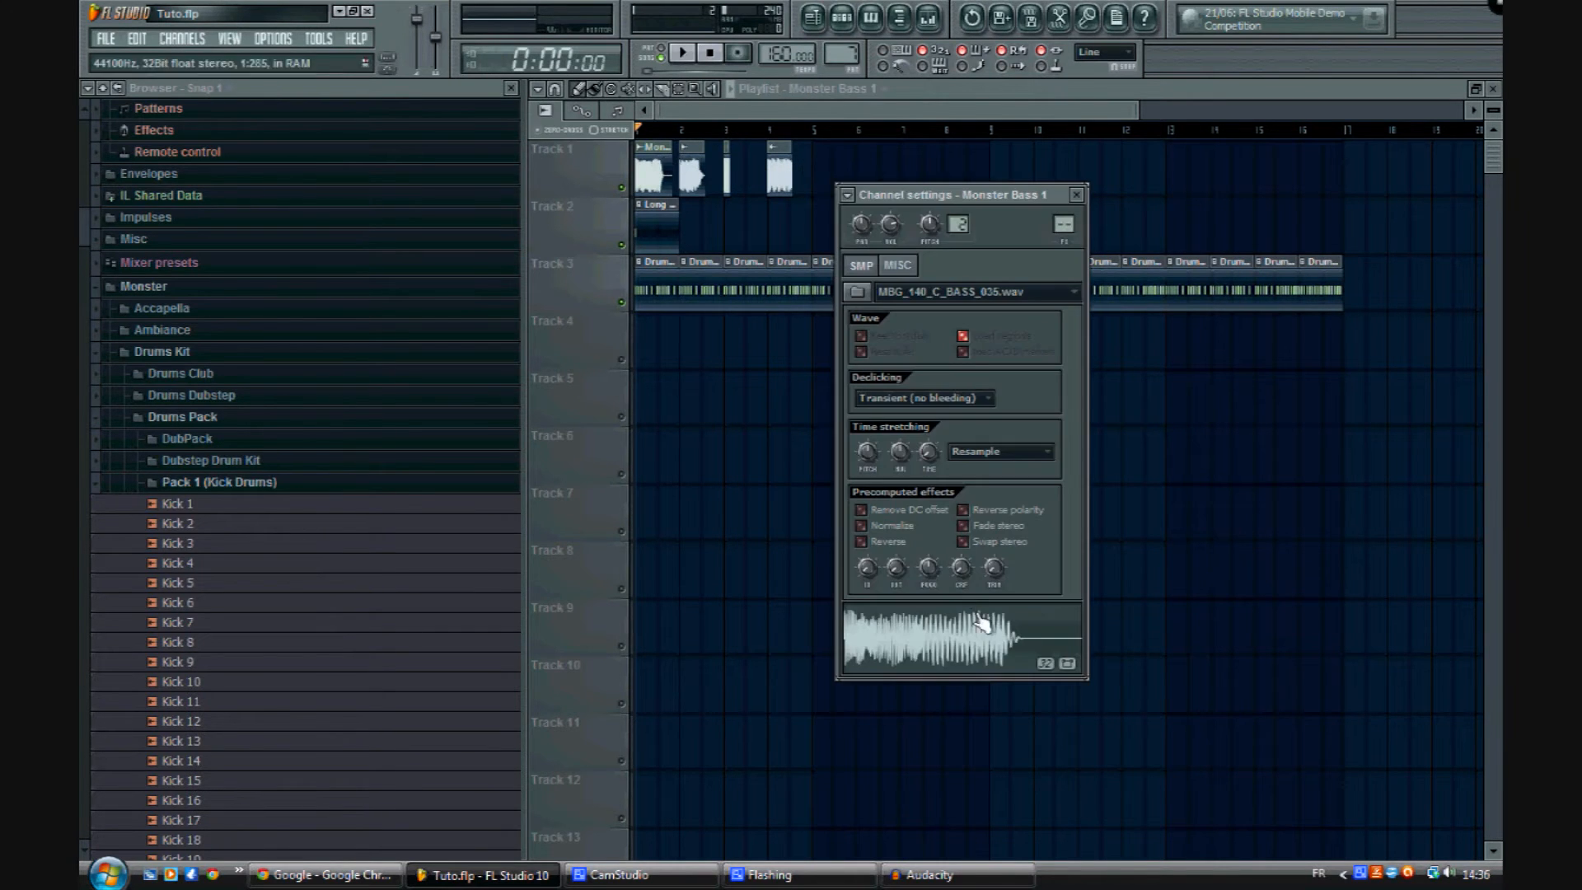
click(997, 224)
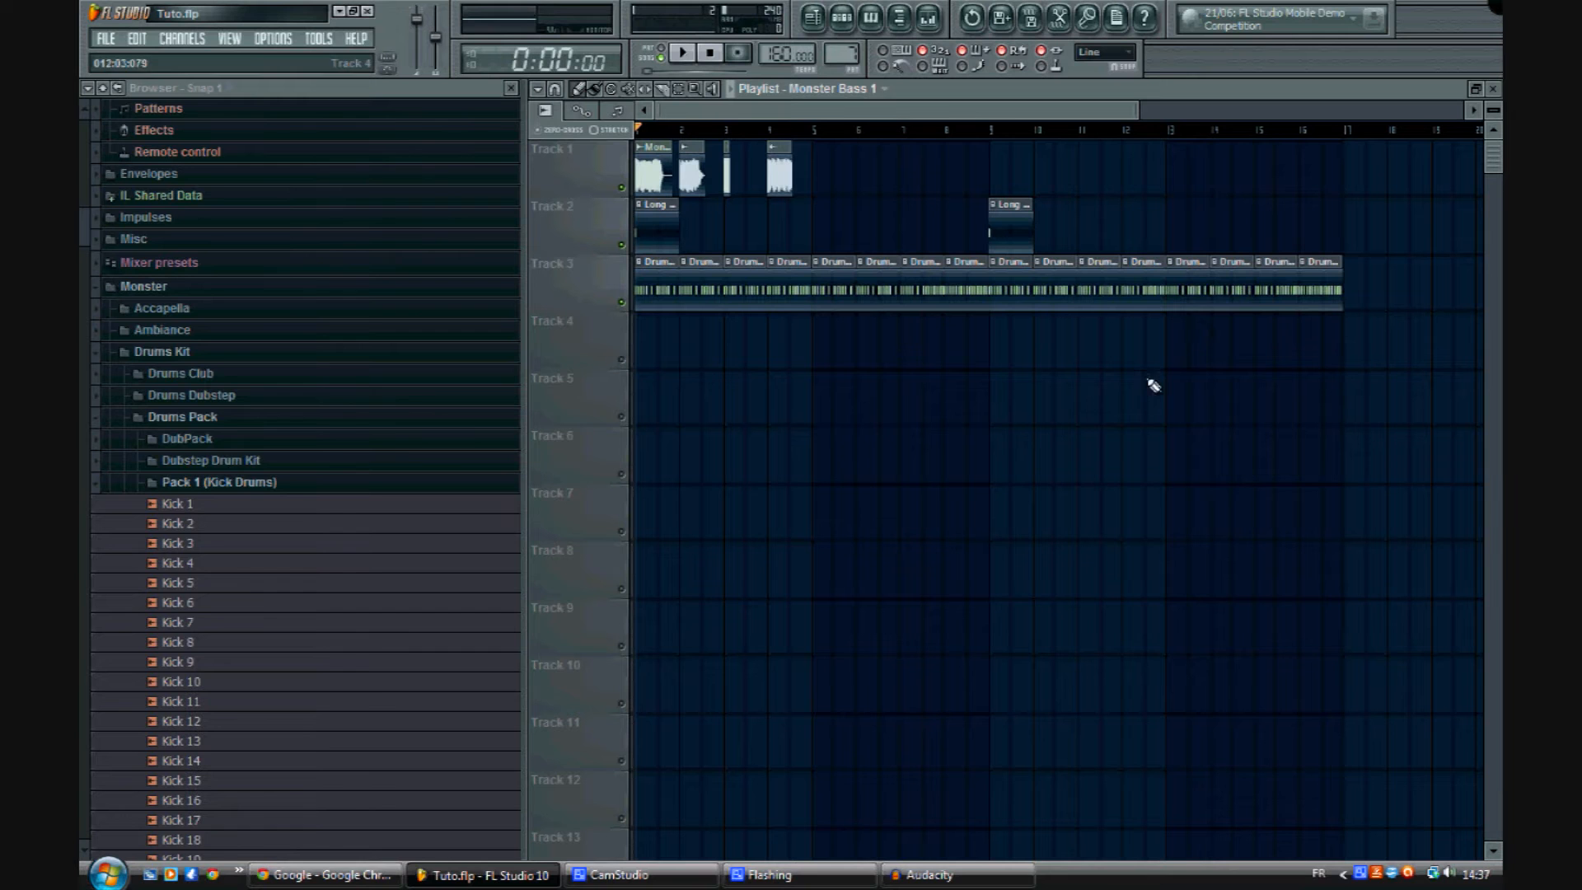
click(220, 418)
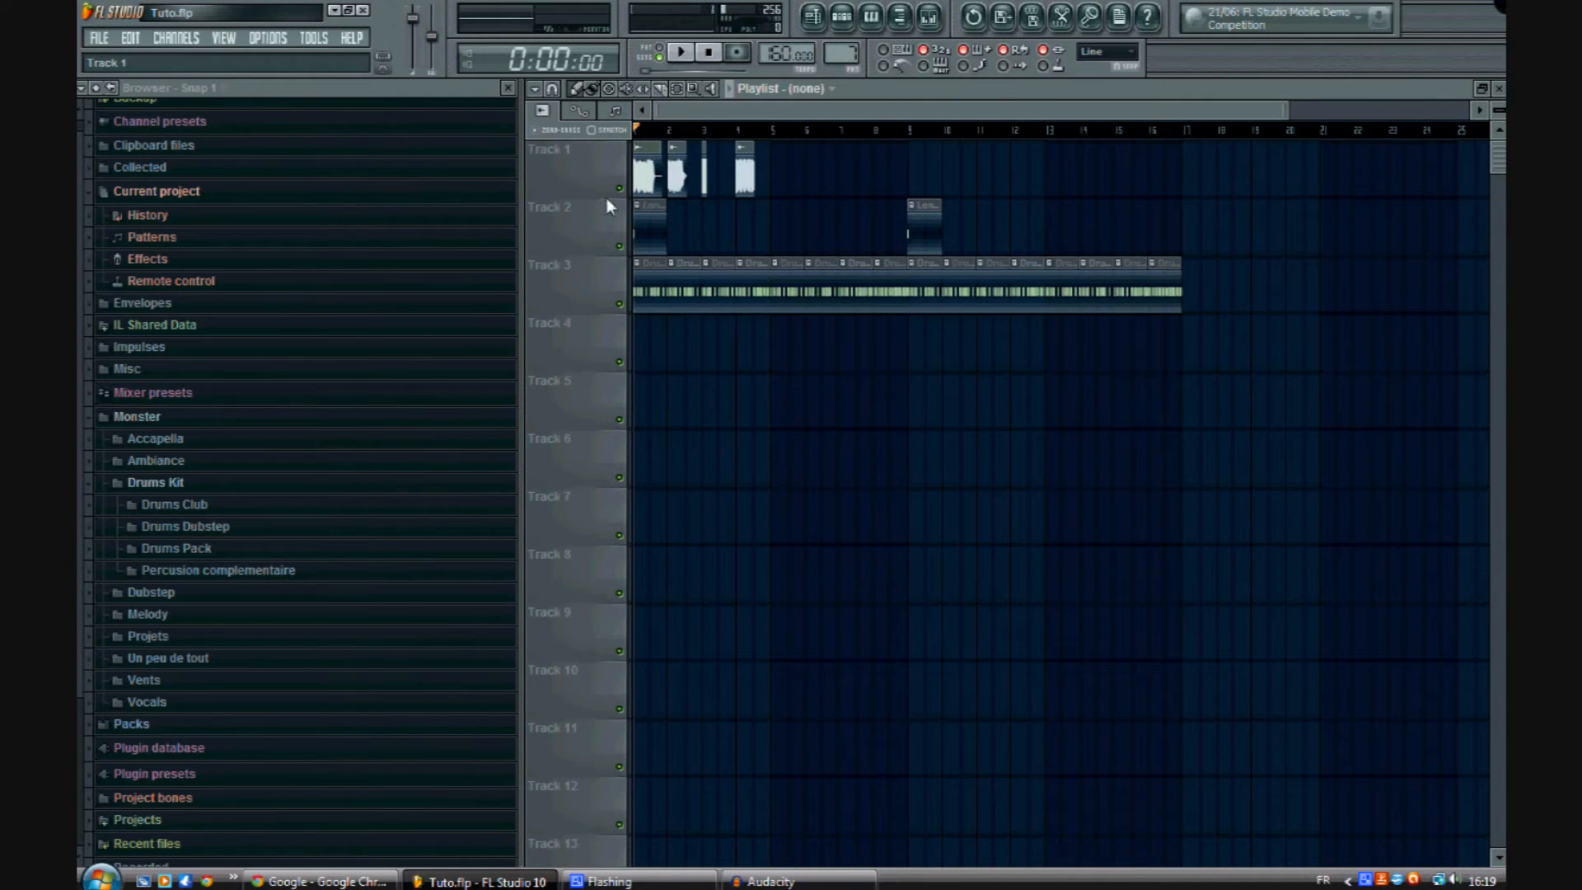
Step: Mute Tracks 2 and 3 and play the Monster Bass clips on Track 1 alone
click(619, 246)
click(619, 303)
scroll(676, 131, up, 4)
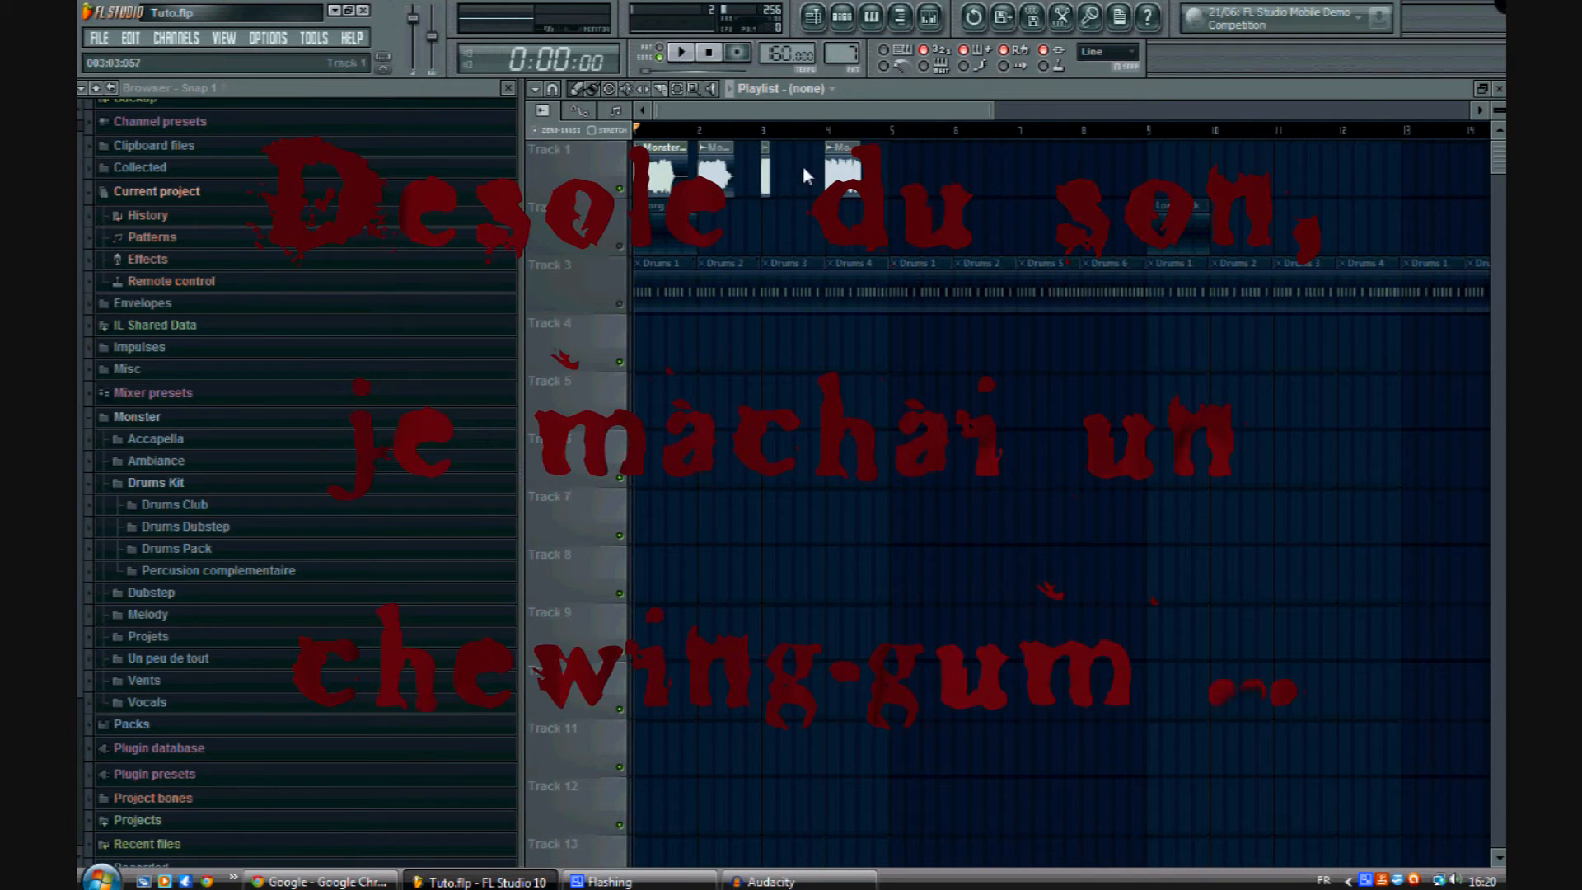
key(space)
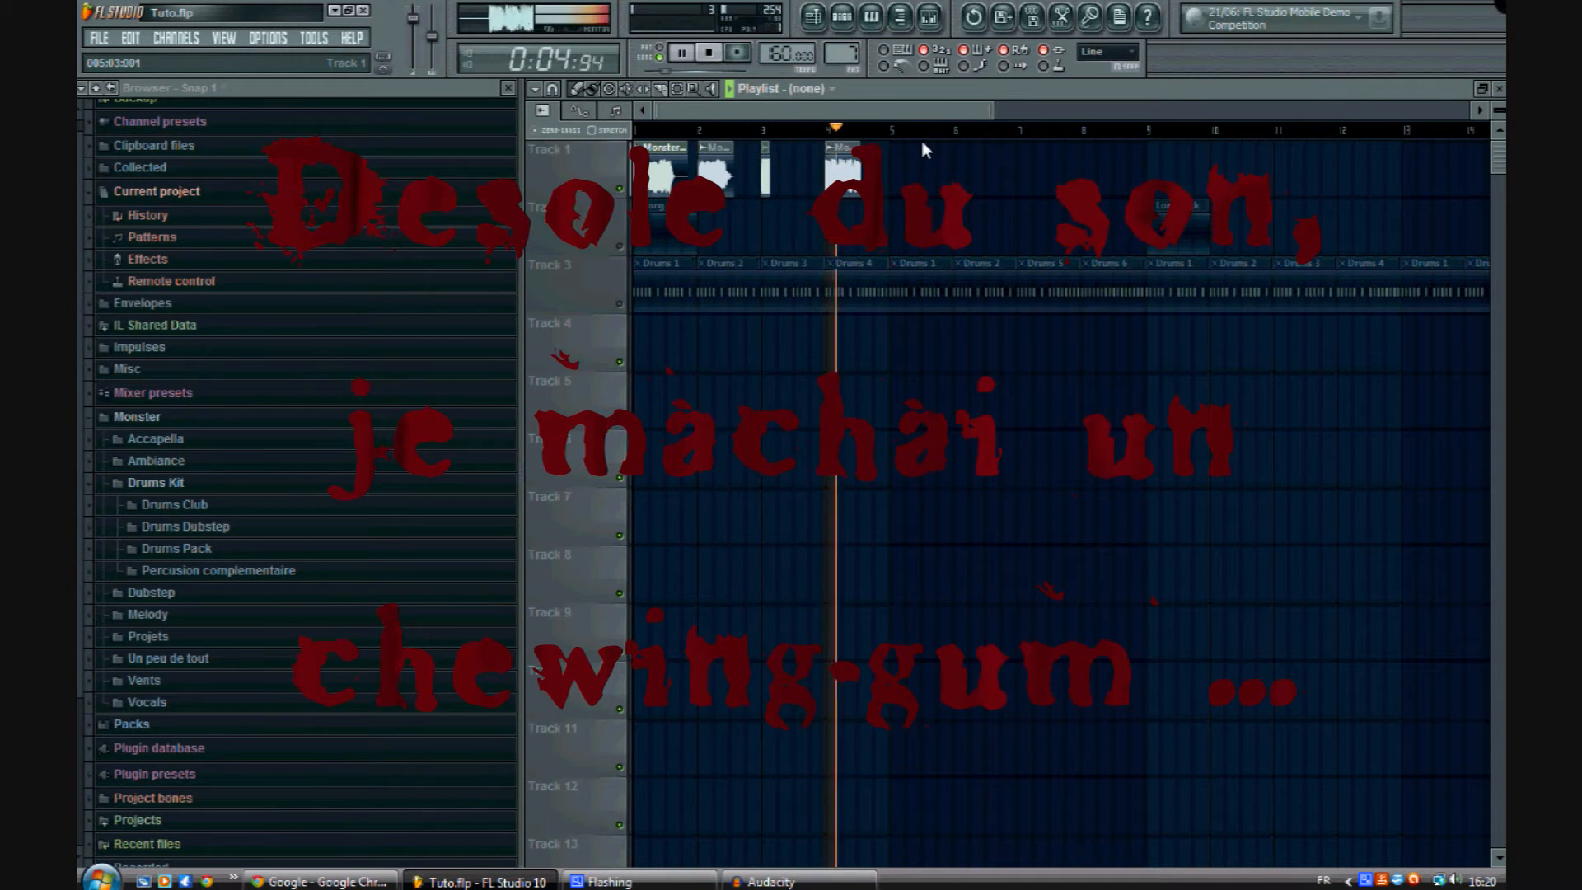
key(space)
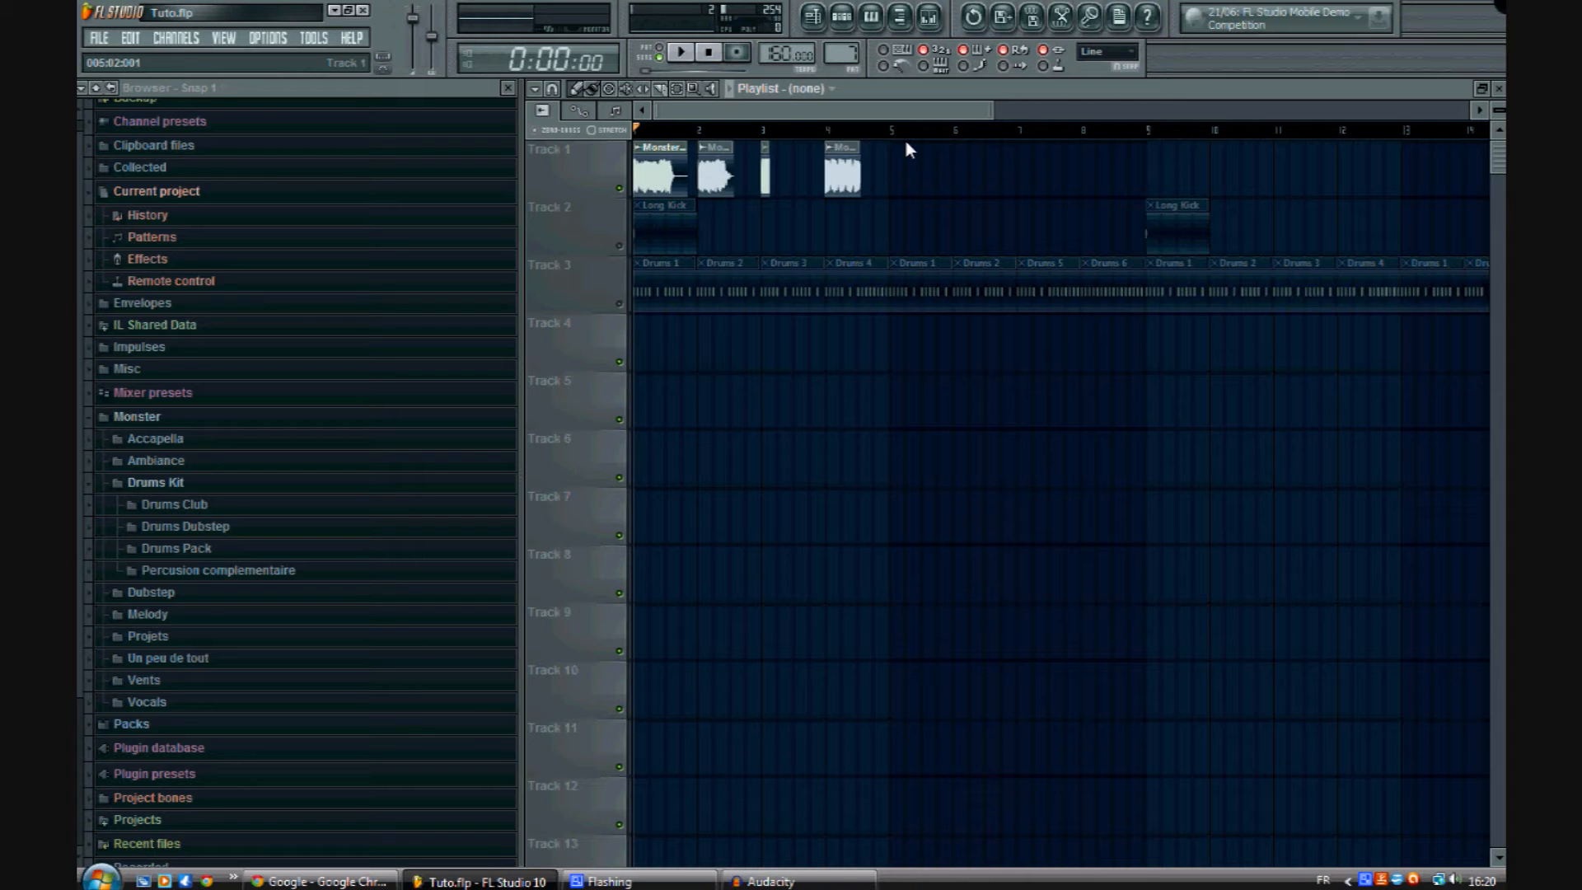
Step: Unmute the drums on Track 3 and the Long Kick clips on Track 2
scroll(793, 123, up, 4)
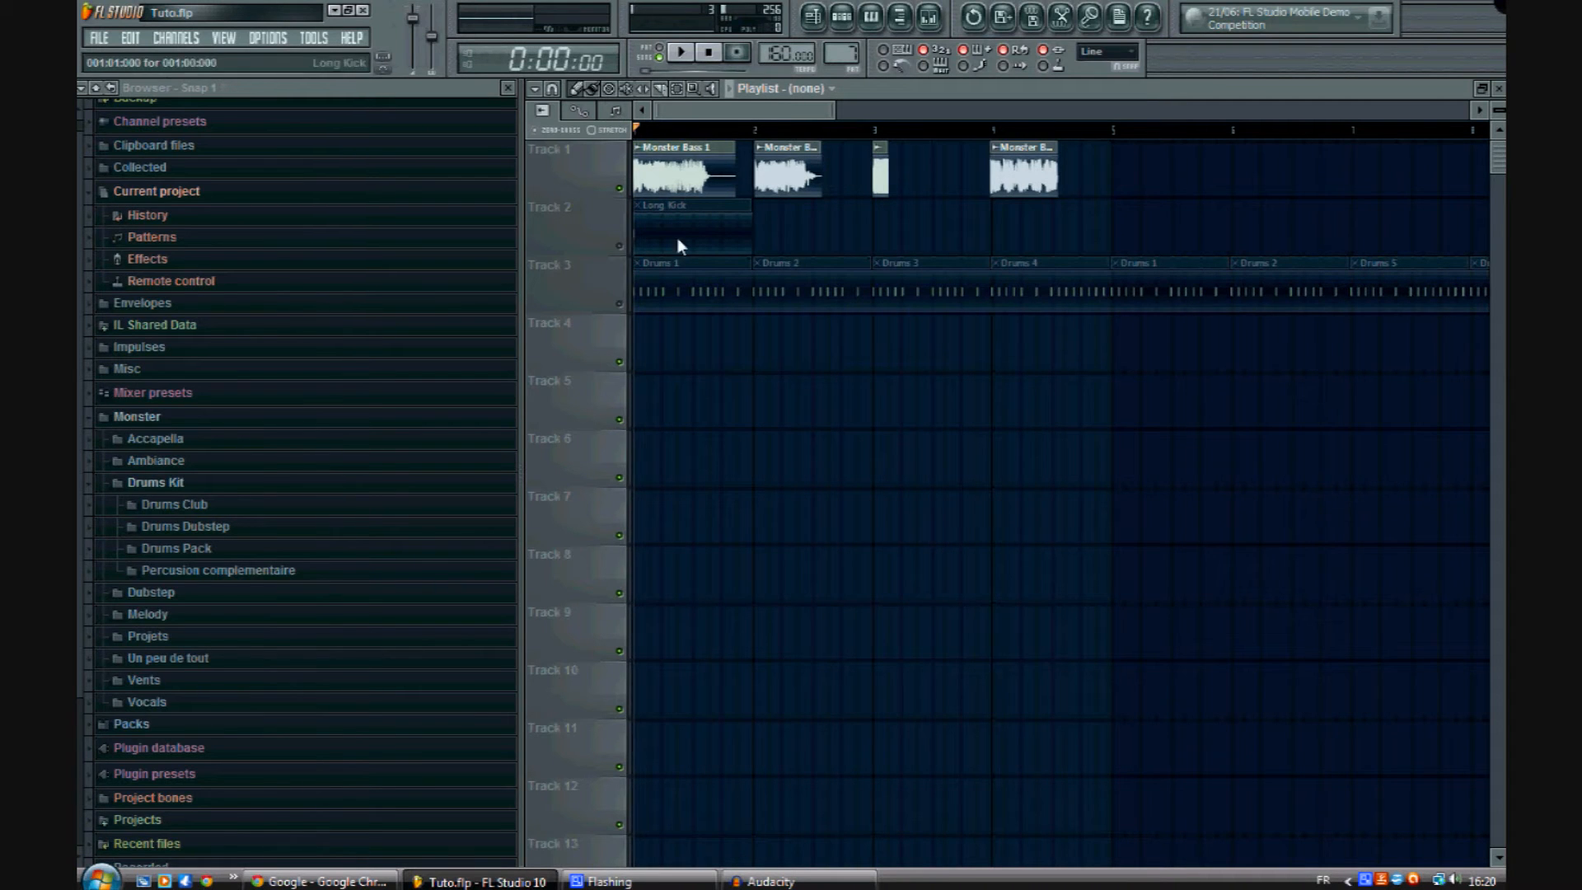
click(620, 305)
click(620, 247)
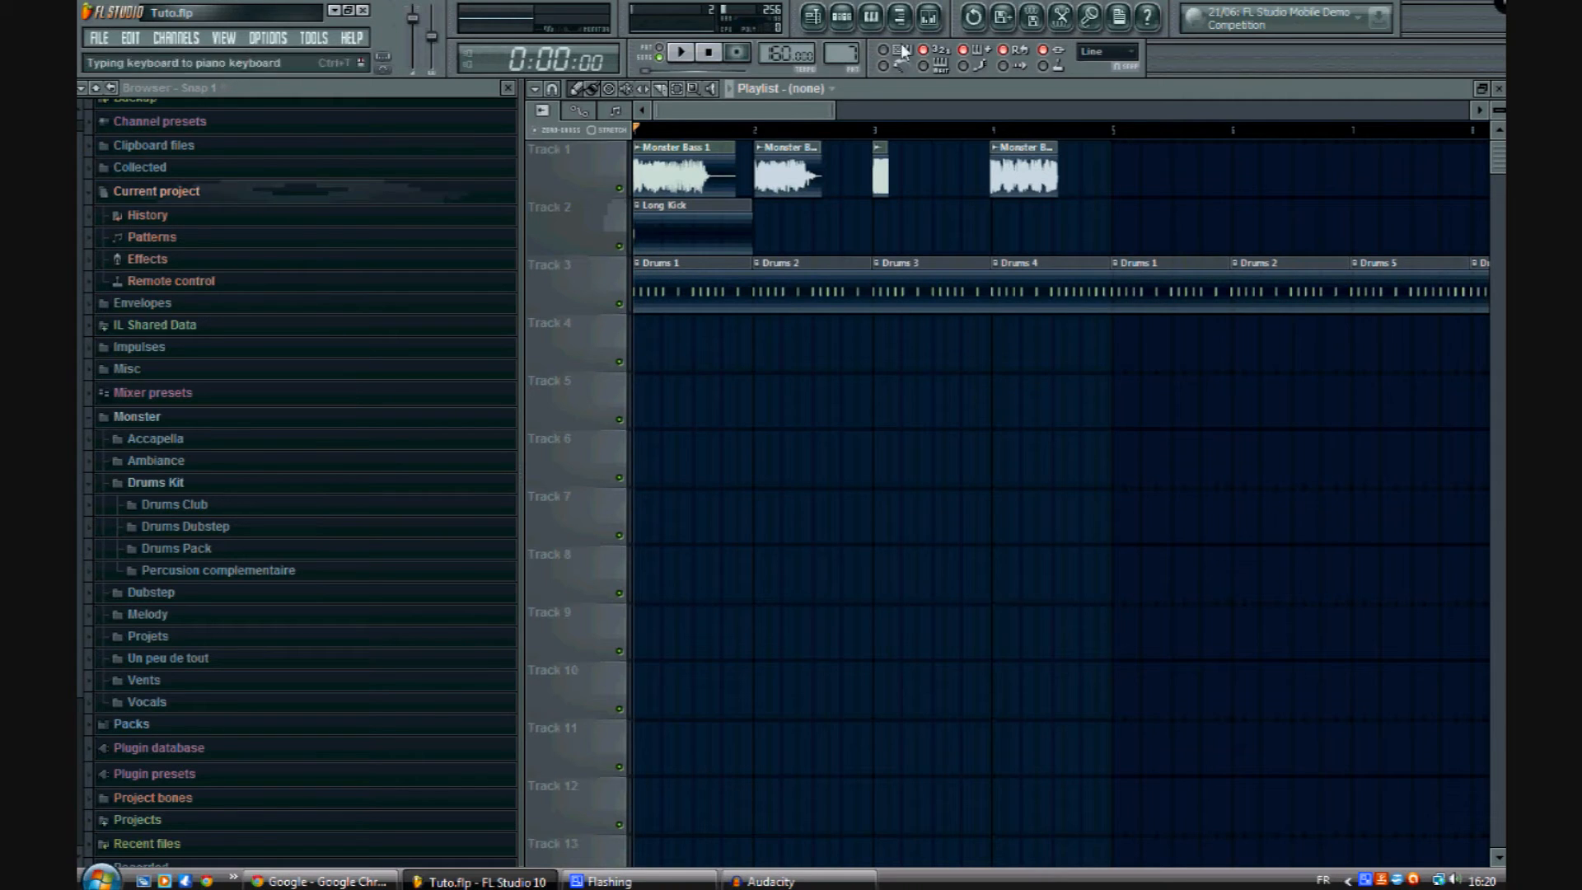
Step: Mute Tracks 1, 2 and 3 and turn all three back on
click(620, 304)
click(619, 247)
click(620, 188)
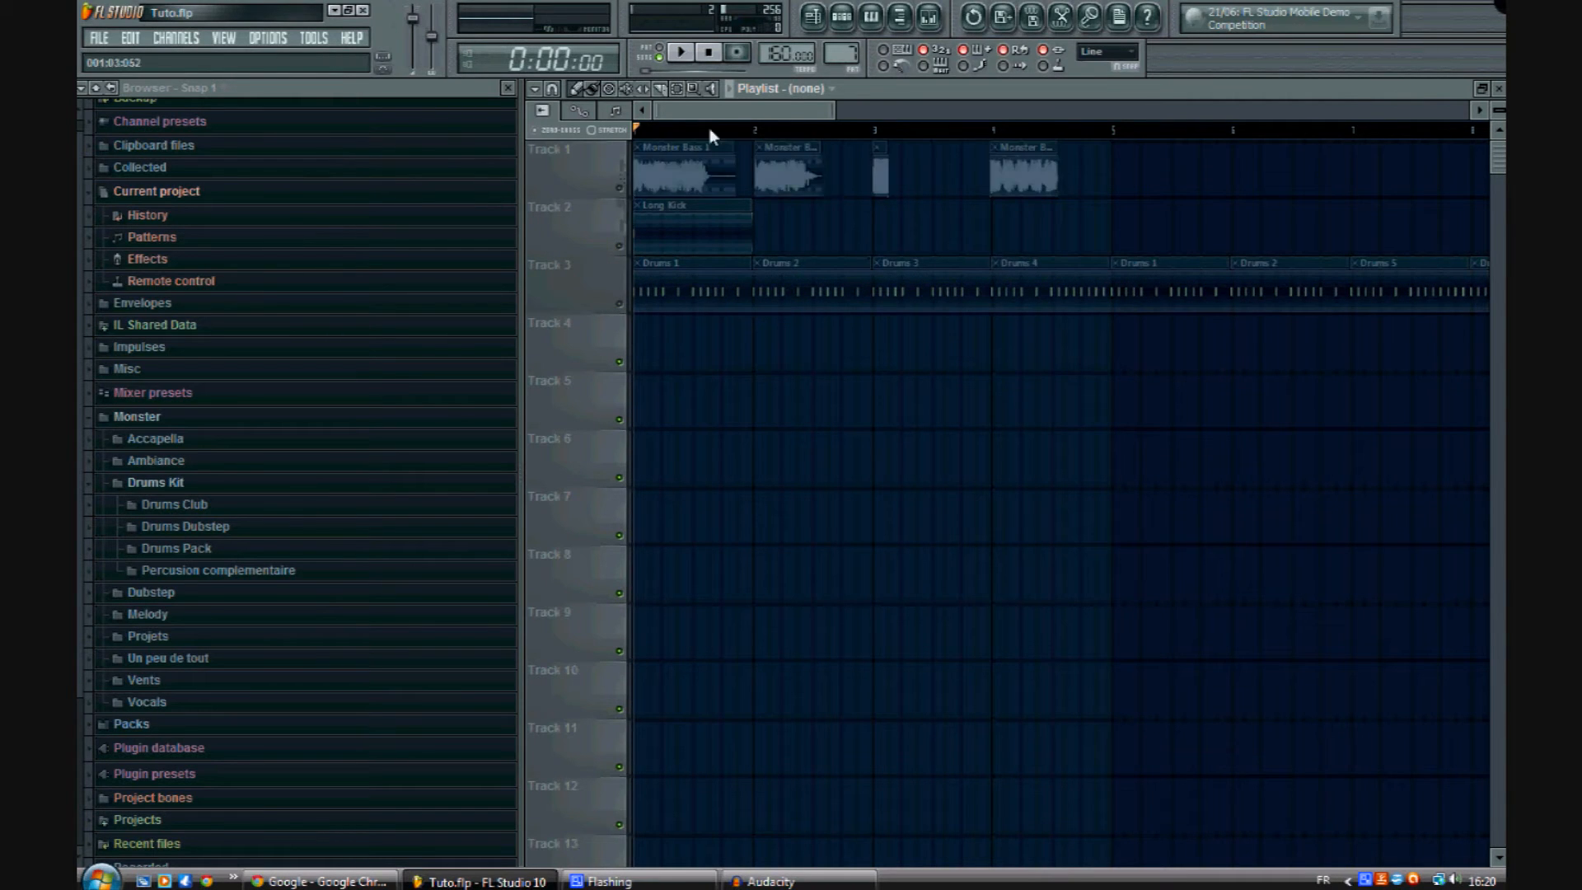
scroll(750, 130, down, 2)
scroll(748, 131, down, 2)
scroll(748, 129, up, 2)
drag(688, 113, 650, 113)
scroll(686, 131, up, 3)
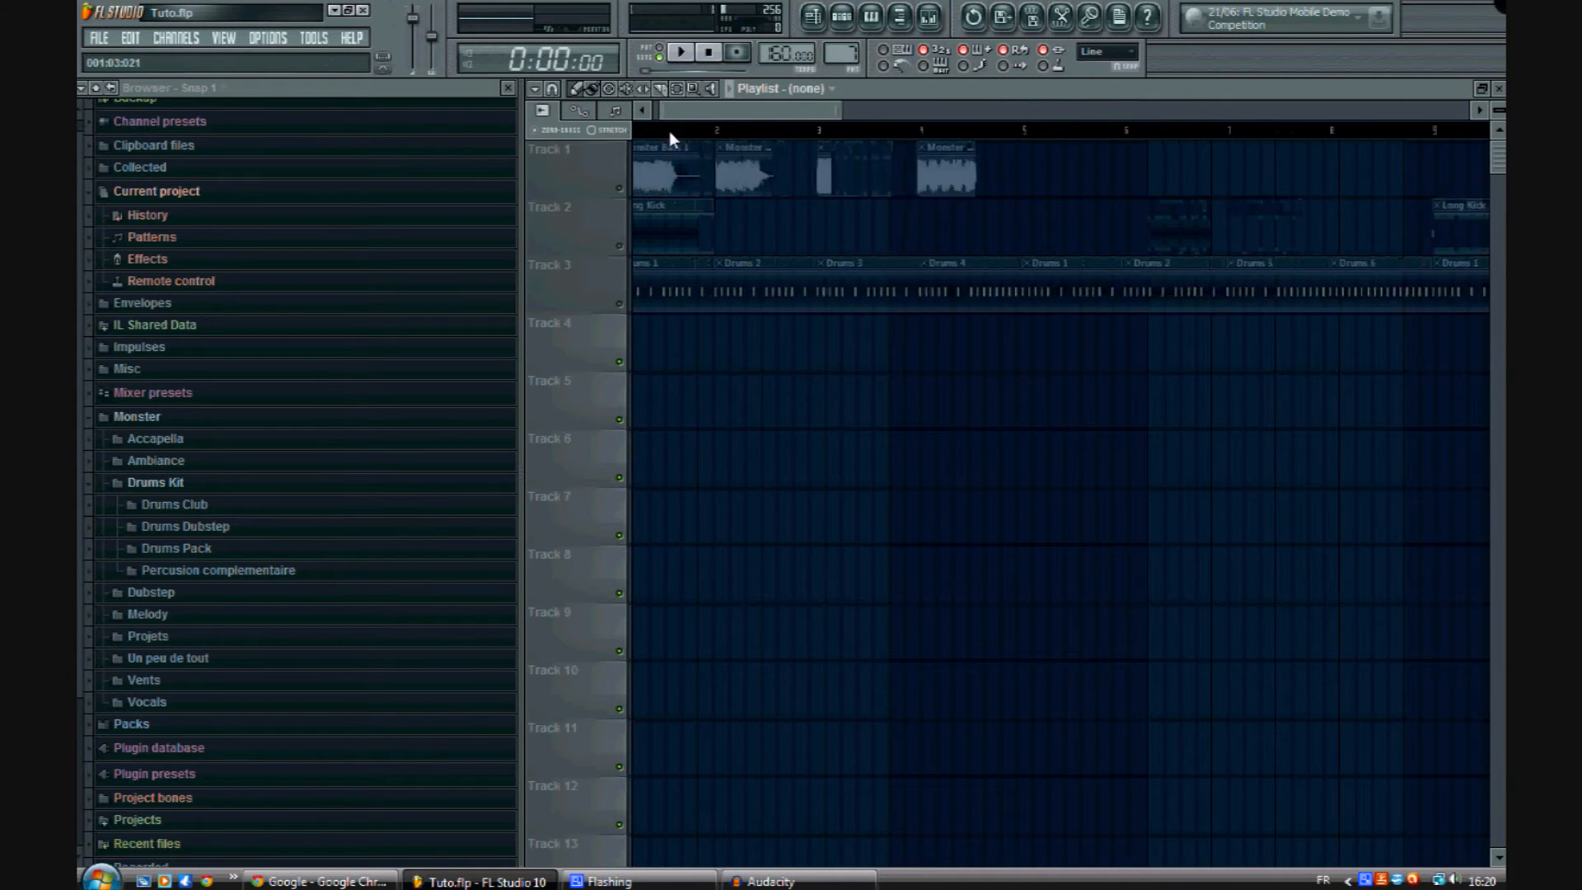
click(620, 189)
click(619, 246)
click(619, 304)
drag(710, 108, 462, 131)
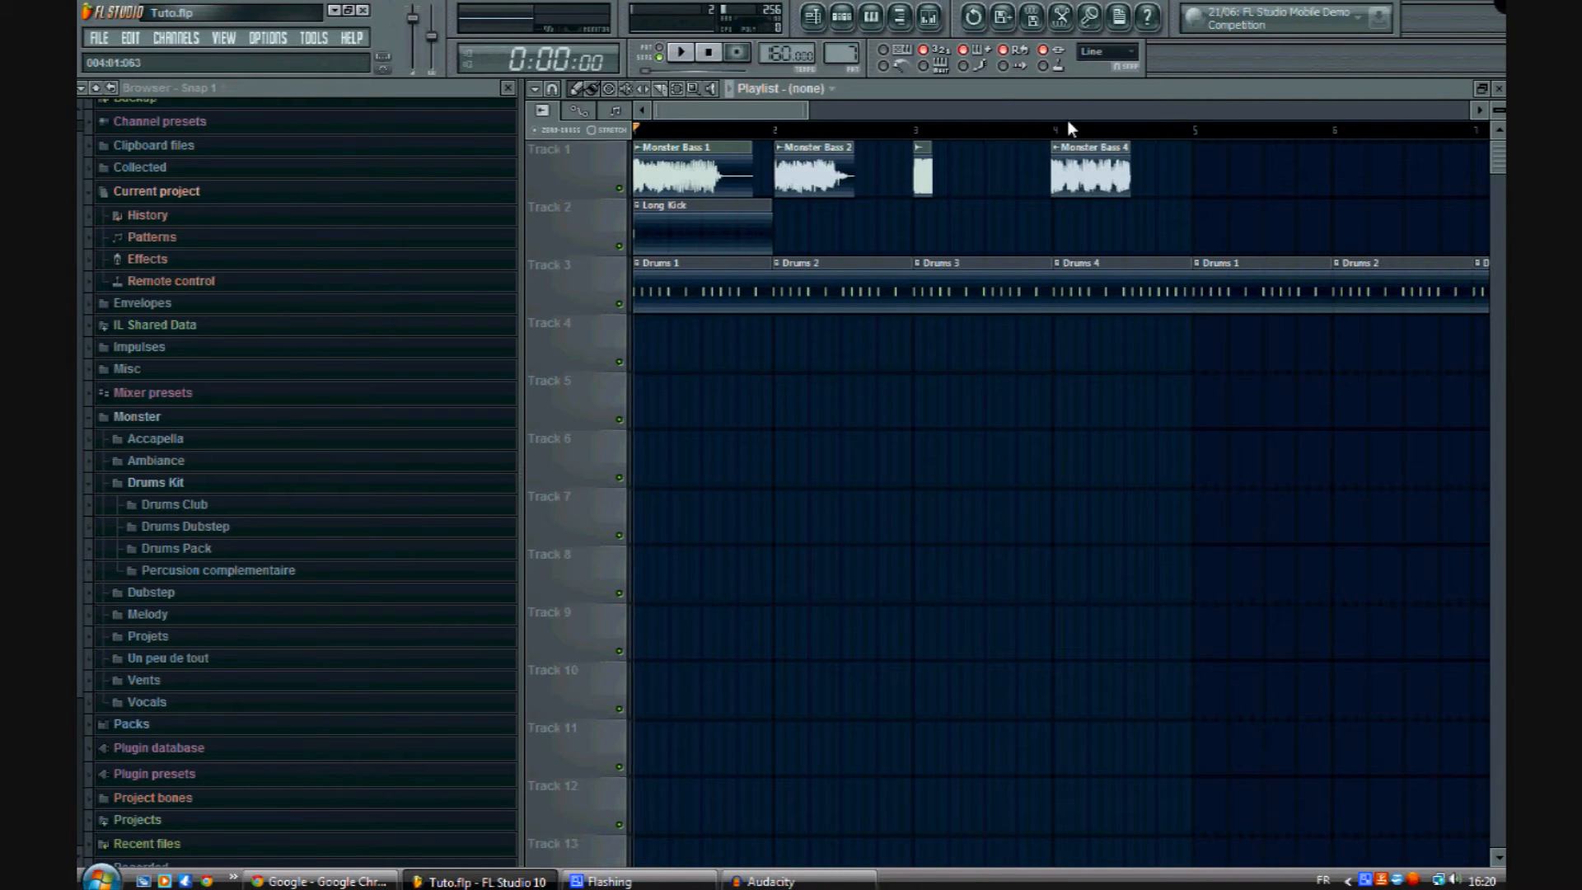
Step: View the channel settings of the Monster Bass 1 clip and close them
click(681, 183)
click(681, 183)
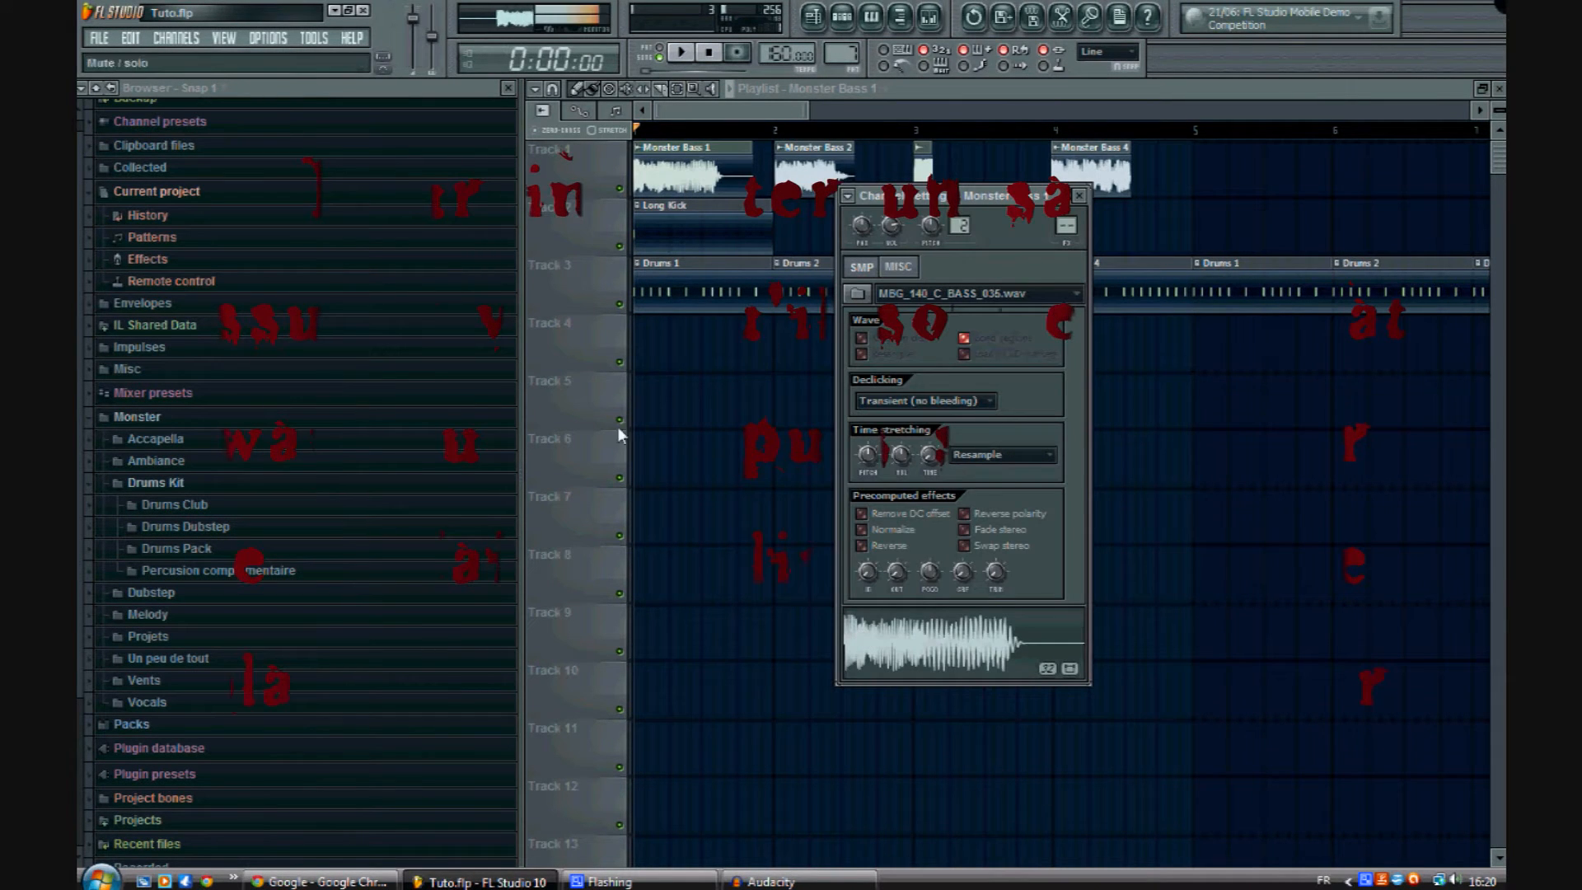
click(1081, 200)
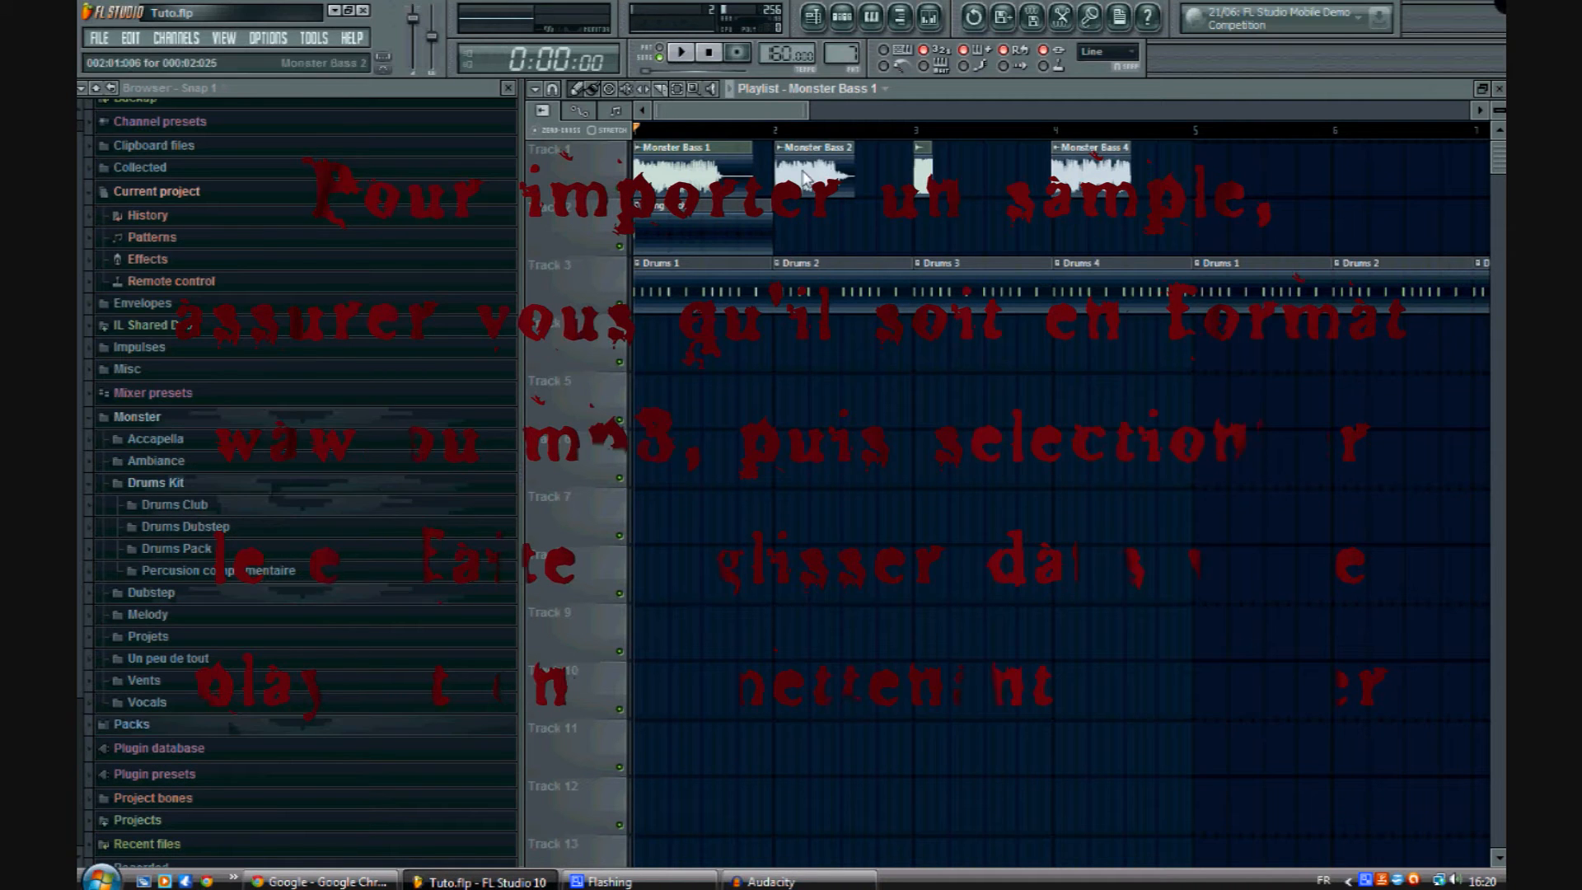
Step: Add the Kick_Fall Silently sample from the Drums Club folder at bar 1 of Track 5 and play it soloed
click(200, 509)
click(190, 548)
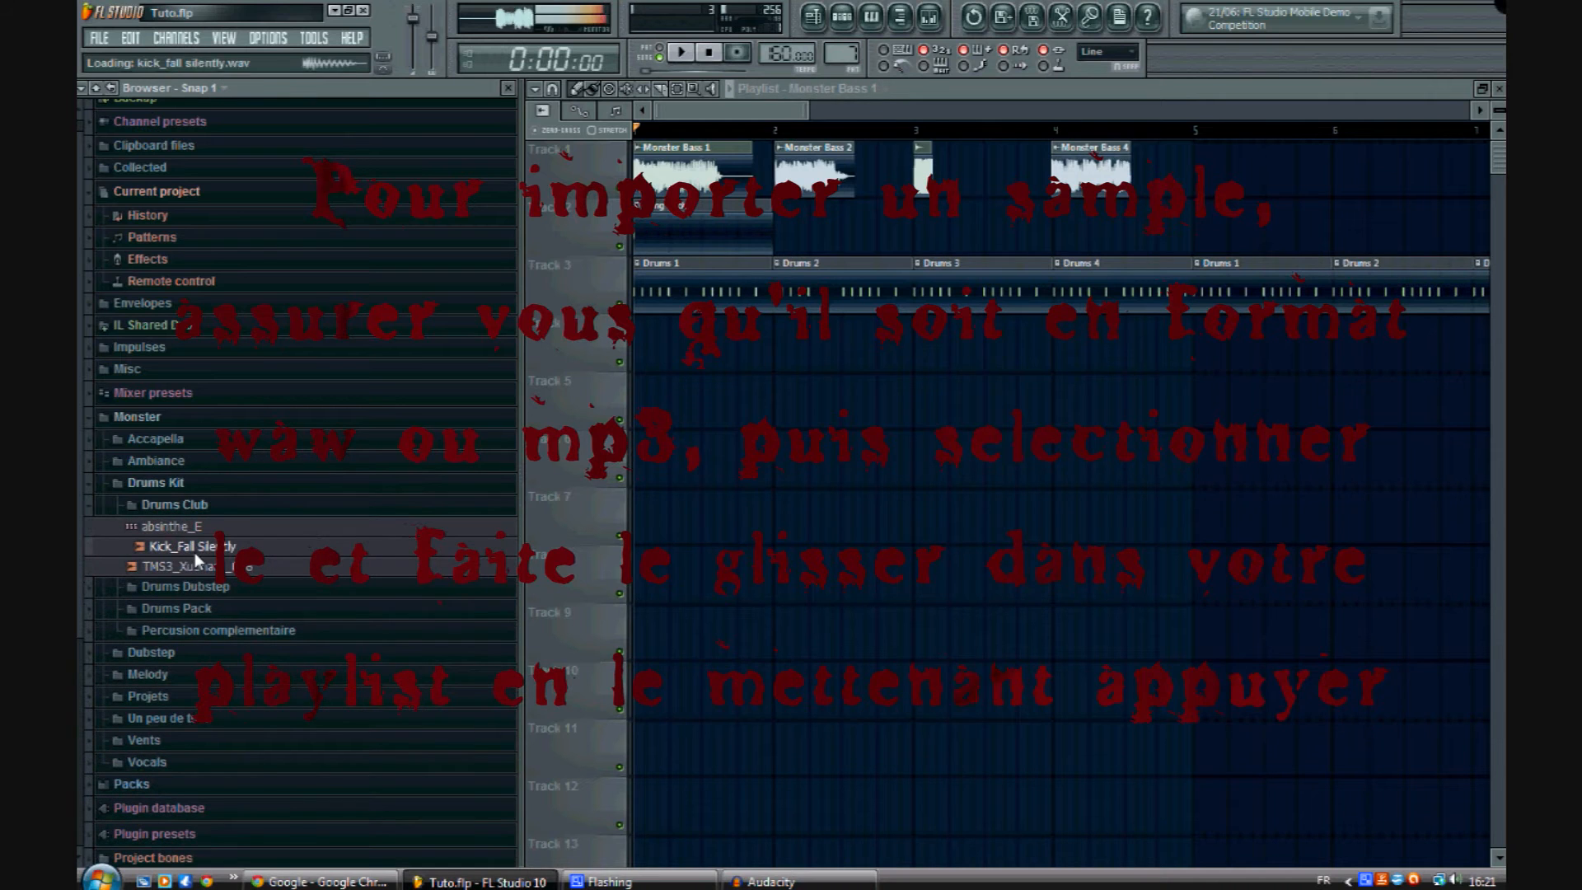
drag(143, 548, 641, 405)
key(space)
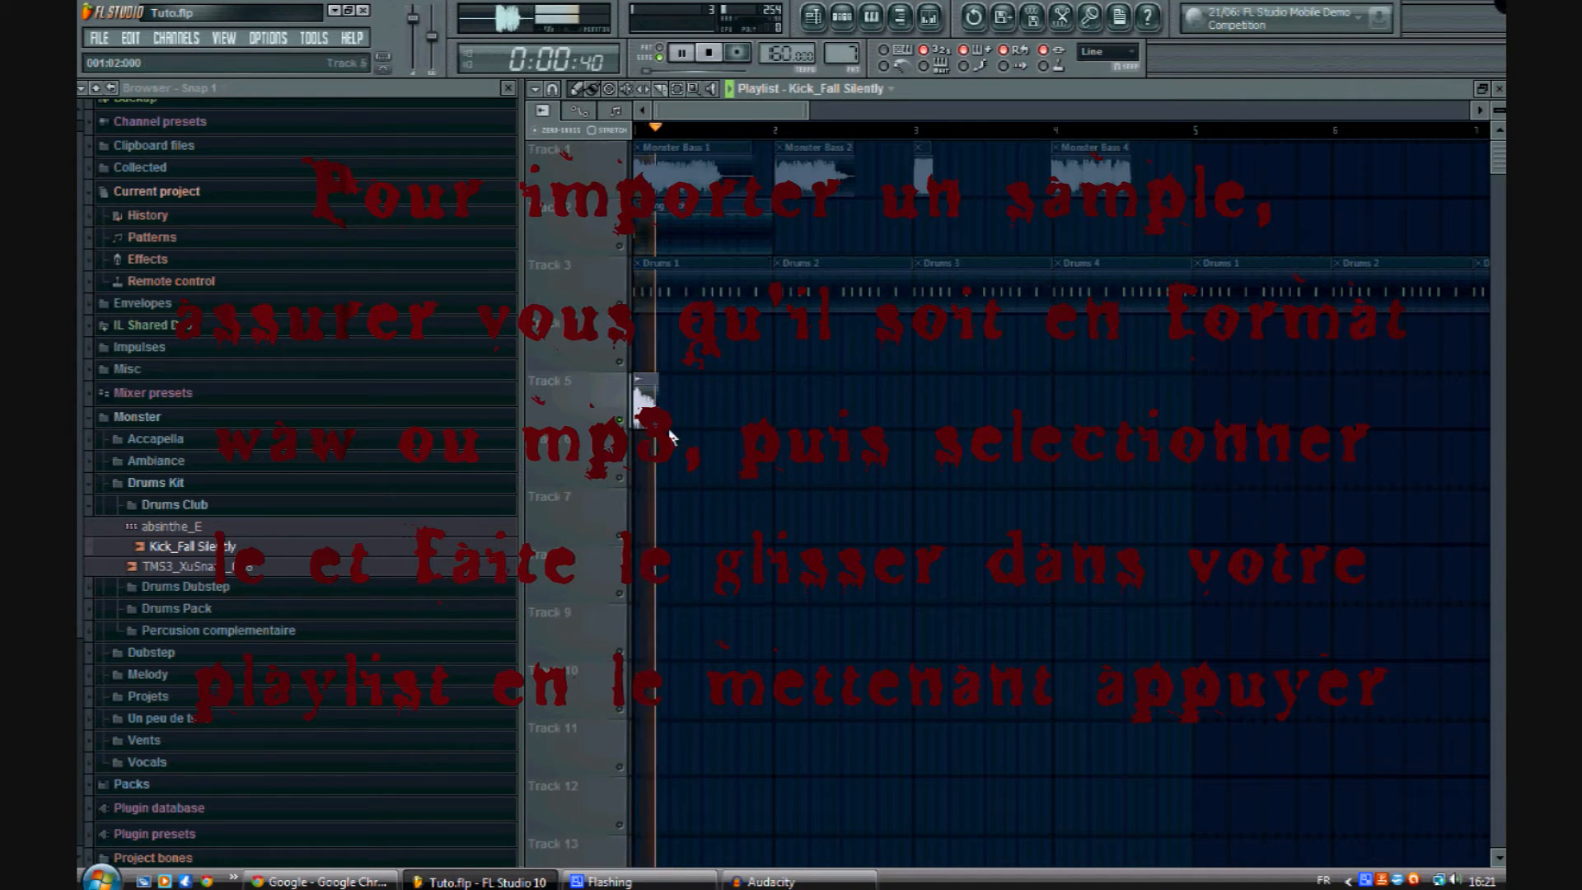
key(space)
Step: Turn off the Track 5 solo and delete the Kick_Fall Silently channel together with its playlist clip
double_click(639, 378)
right_click(619, 422)
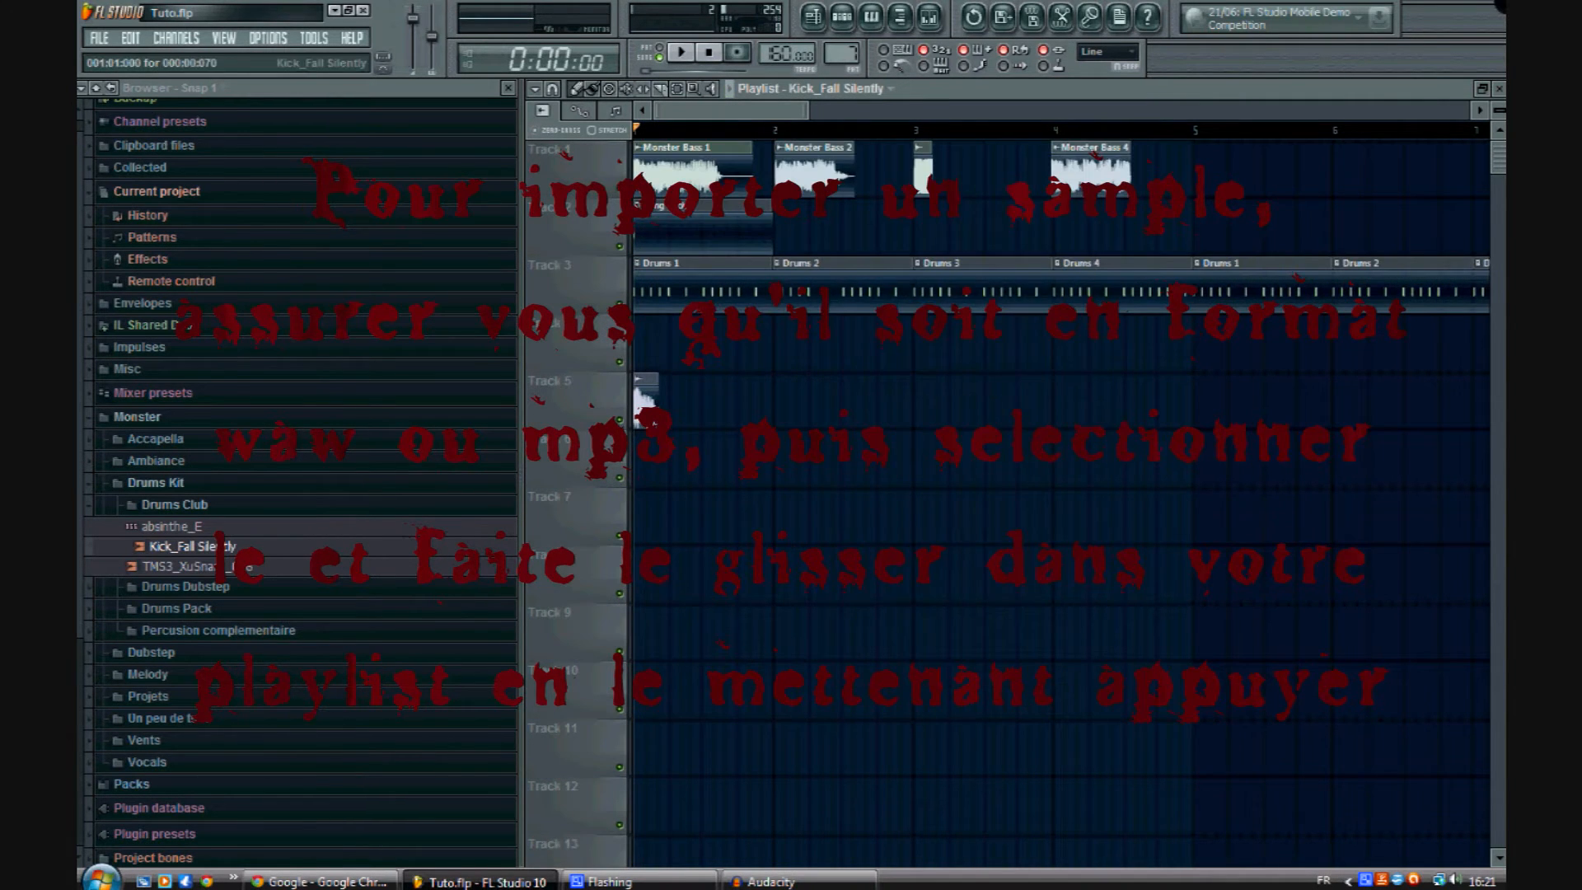
double_click(645, 379)
click(841, 16)
right_click(804, 524)
click(865, 786)
click(914, 507)
click(754, 88)
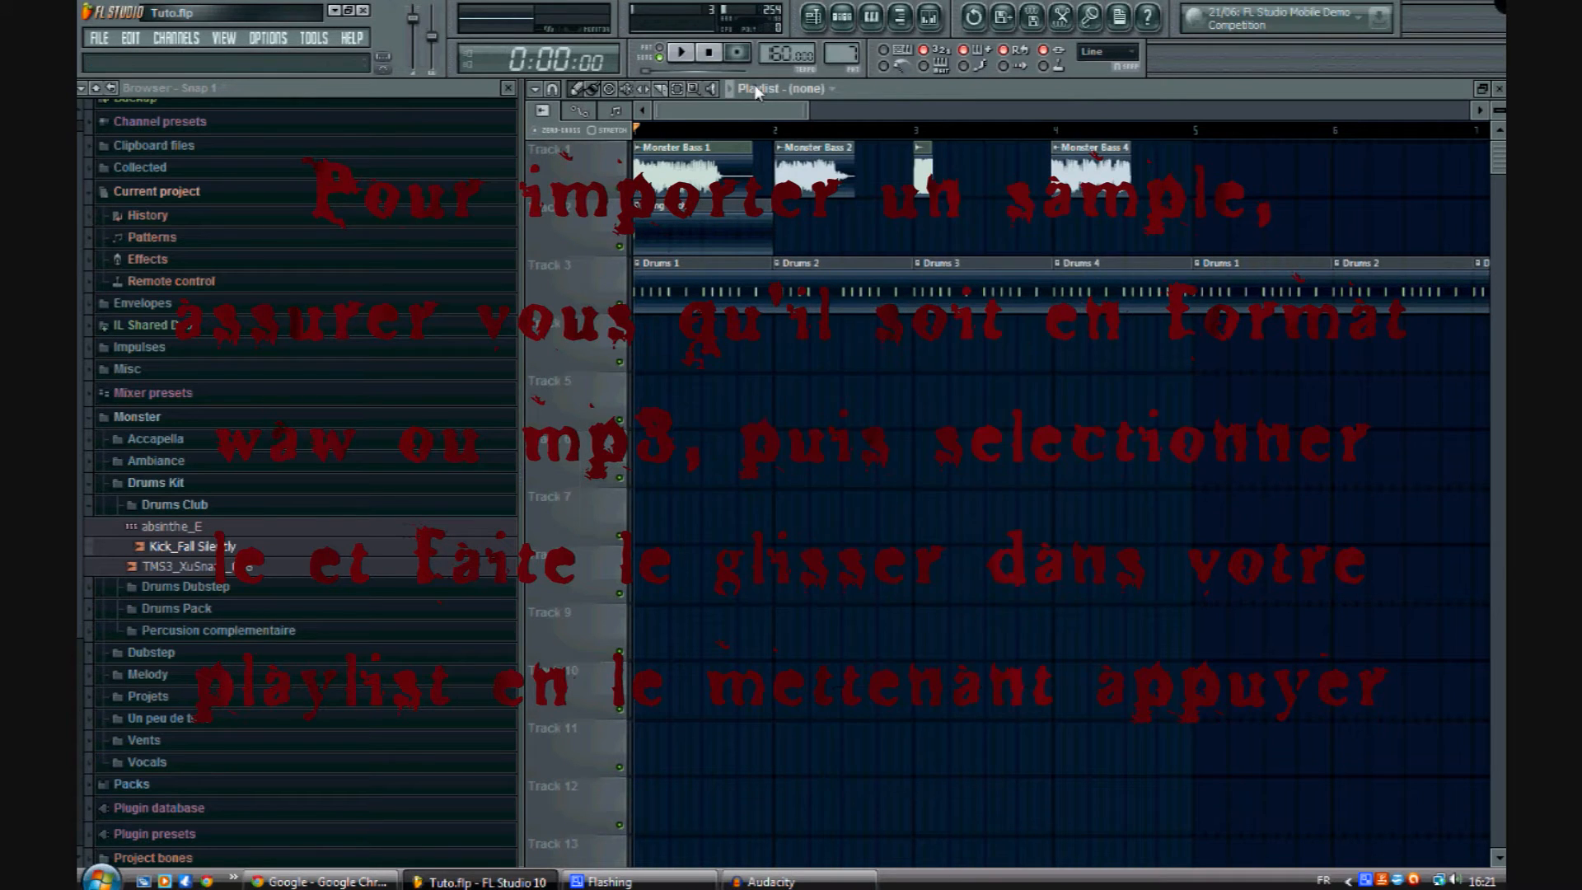
Step: Open the channel settings of the Monster Bass 1 clip at bar 1 and switch to Audacity
scroll(693, 128, down, 3)
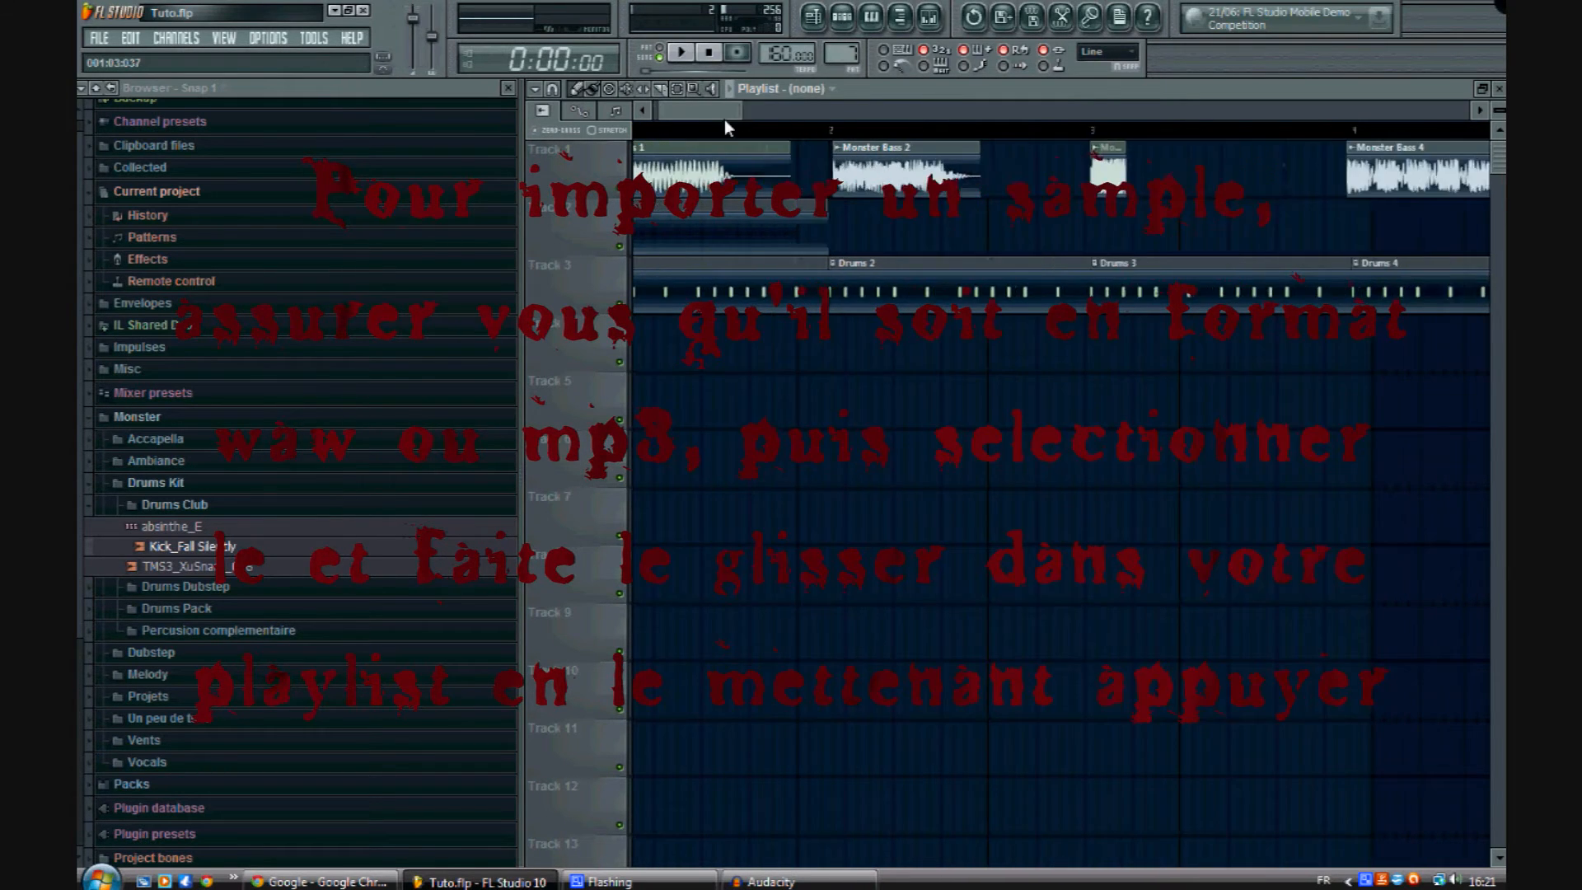
double_click(689, 169)
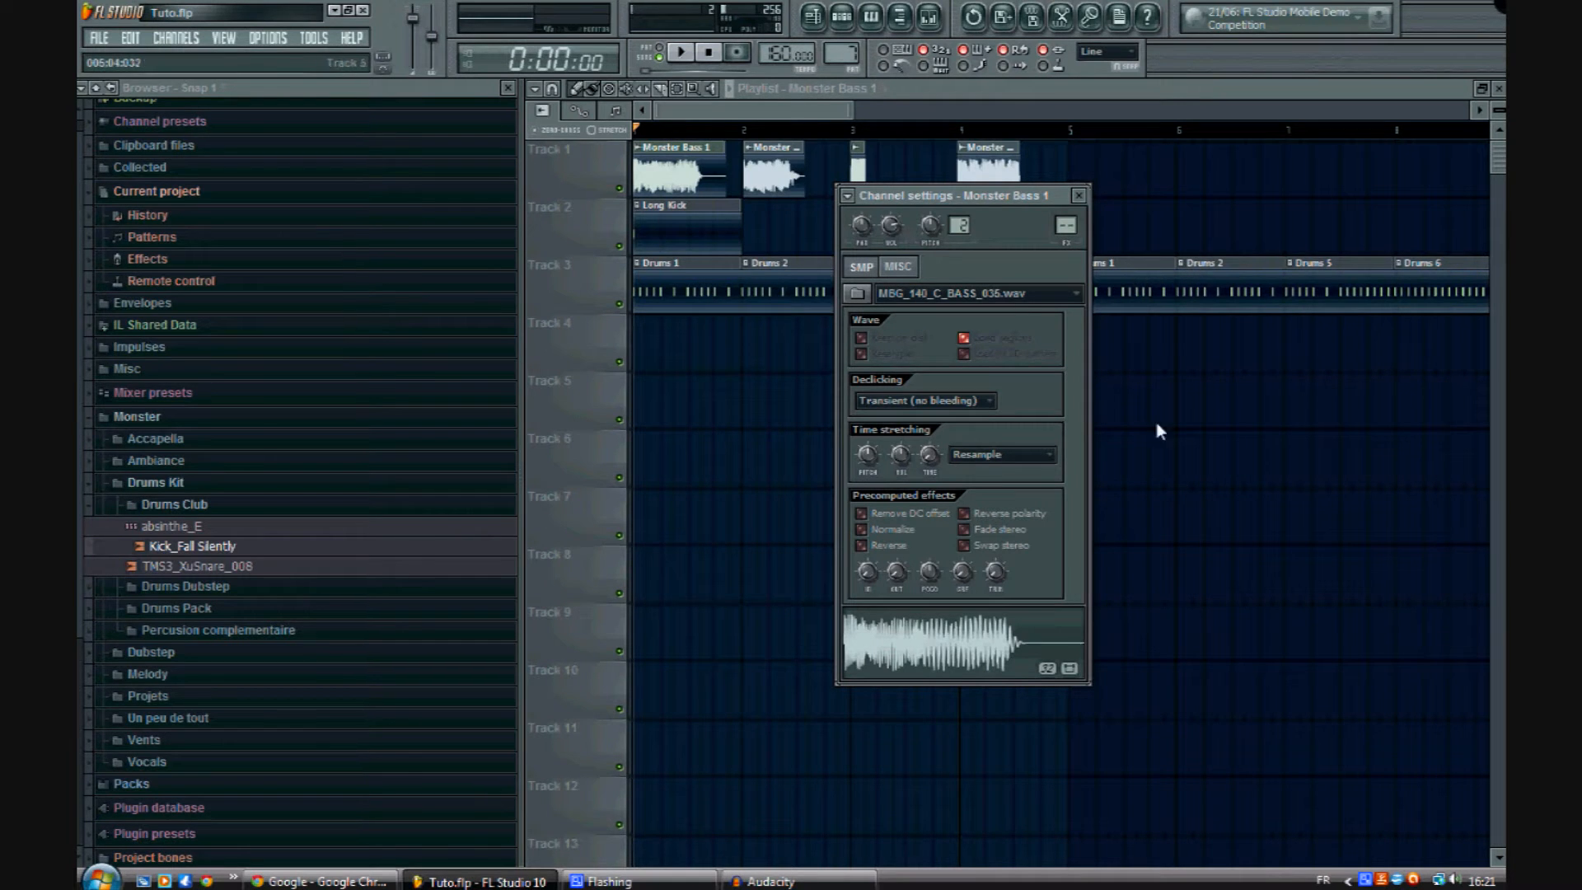
click(772, 881)
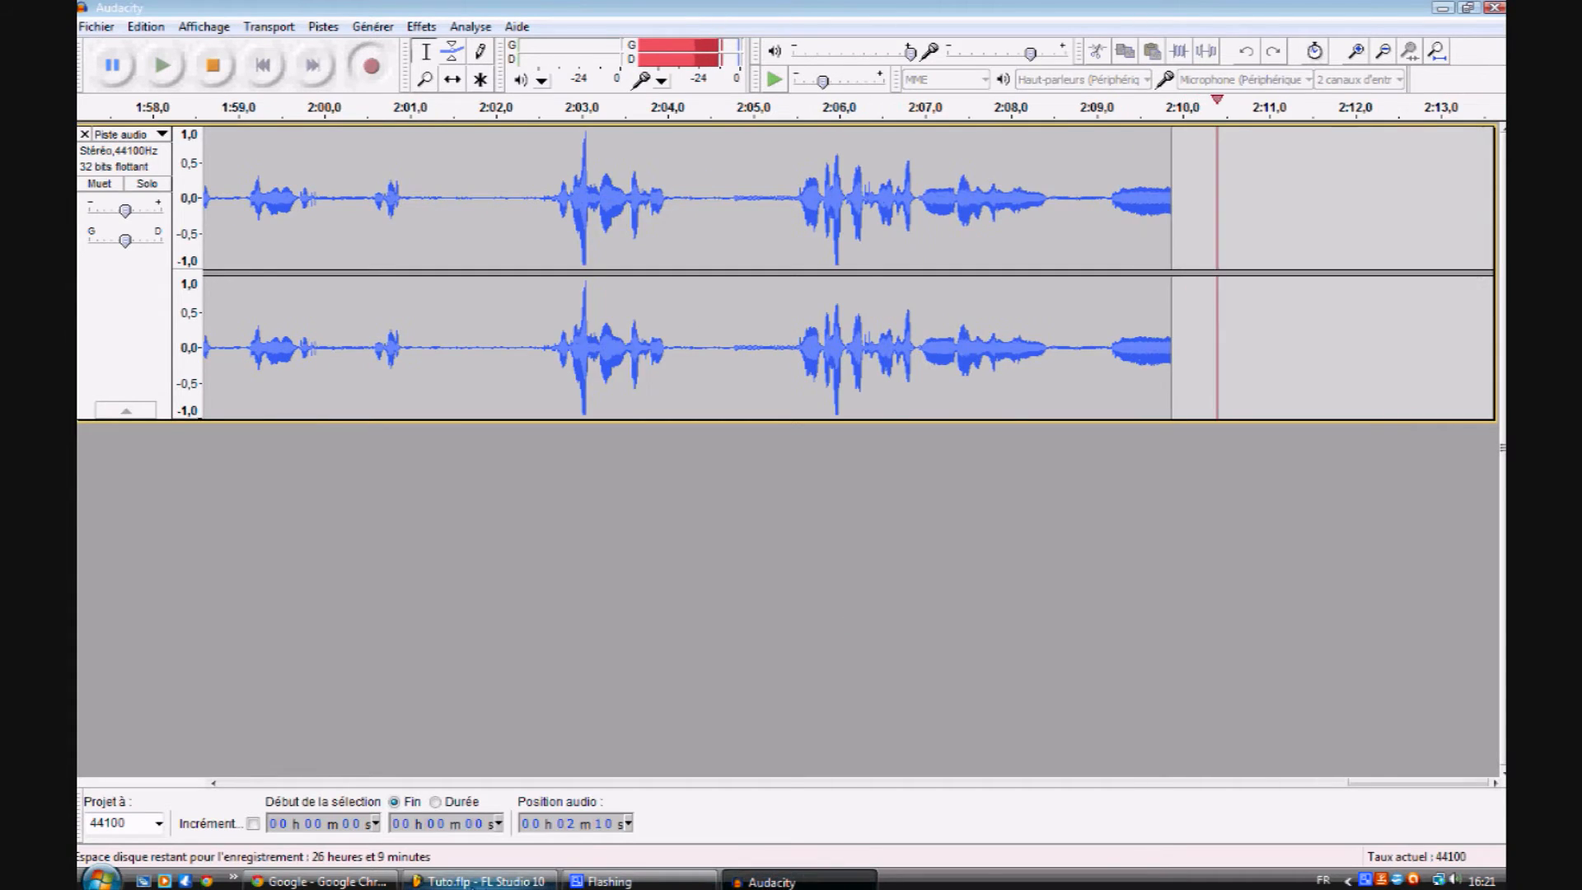
Step: Switch back to FL Studio and close the channel settings of the Monster Bass 1 clip
click(527, 880)
drag(989, 198, 919, 464)
click(796, 121)
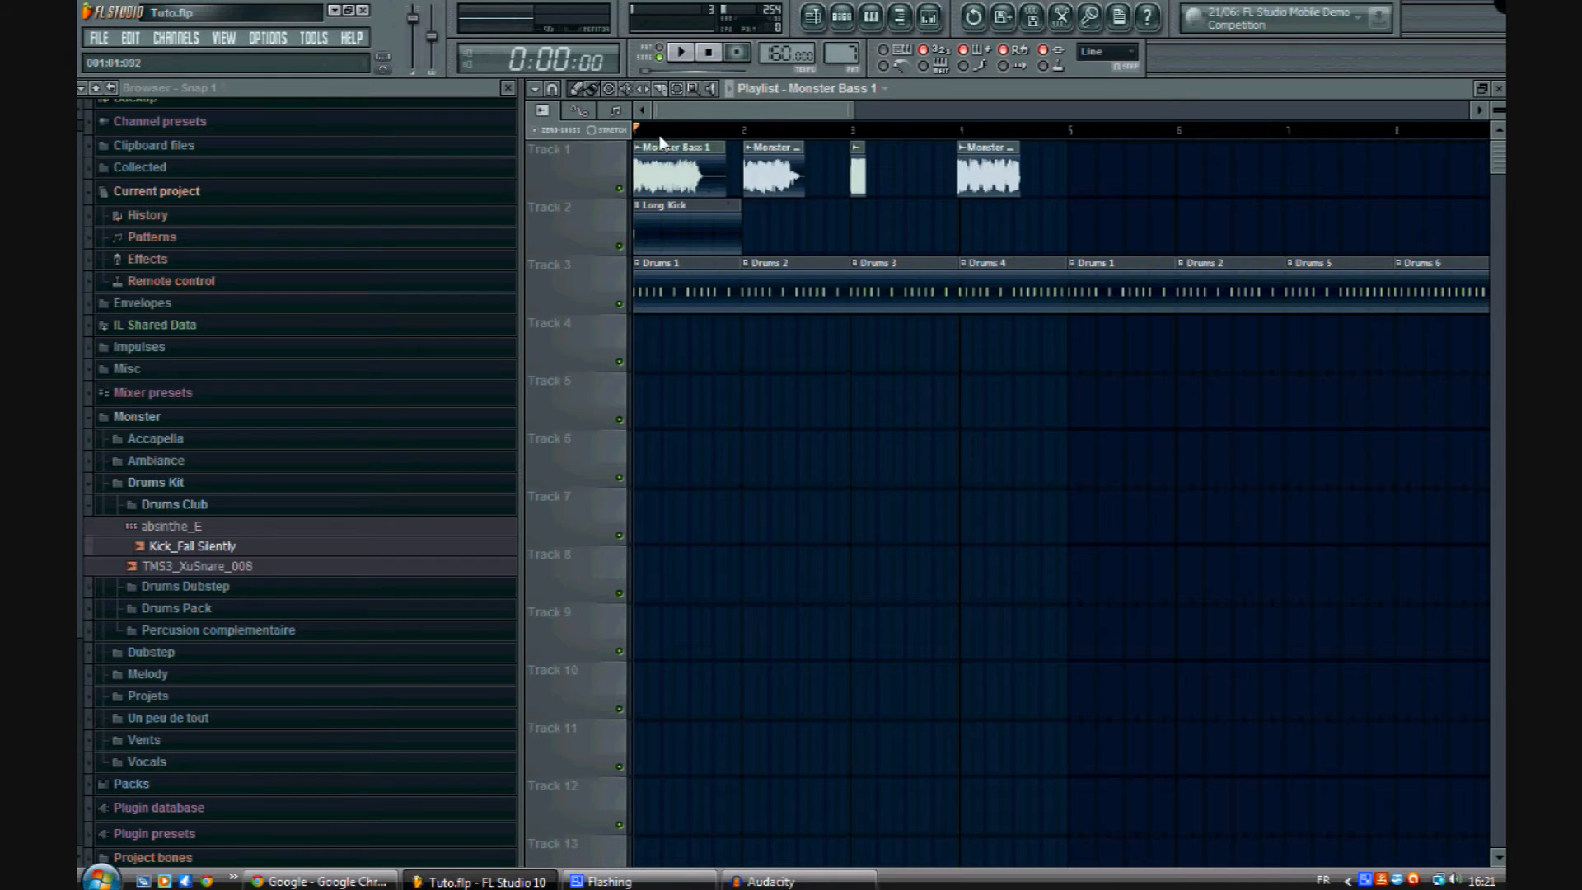
Step: Open the channel settings of the Monster Bass 2 clip to view its sample waveform
scroll(667, 134, up, 2)
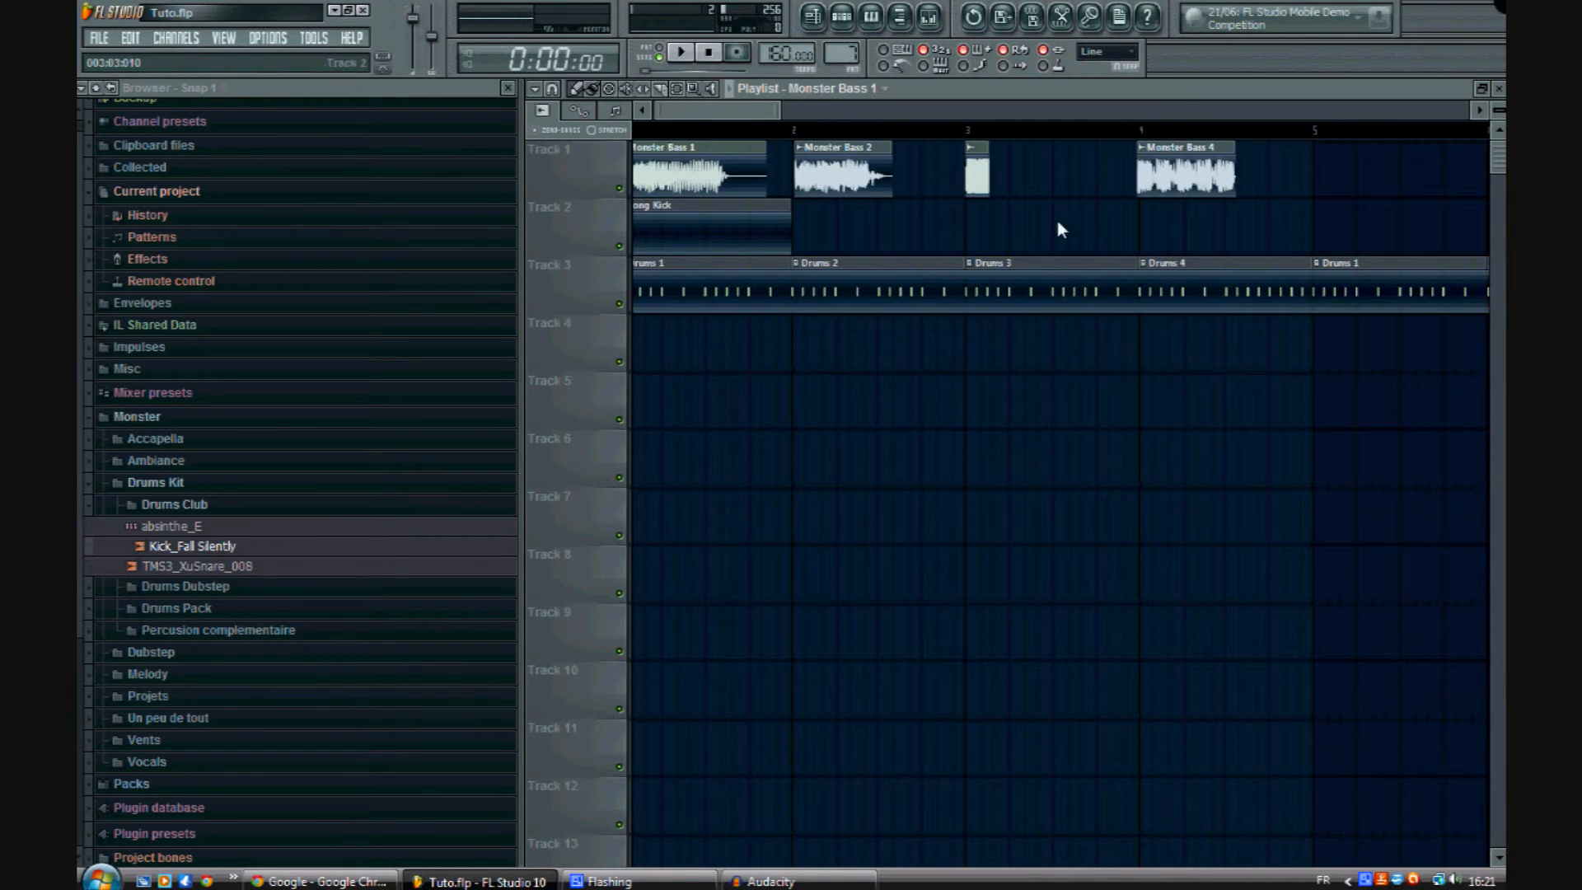
double_click(844, 183)
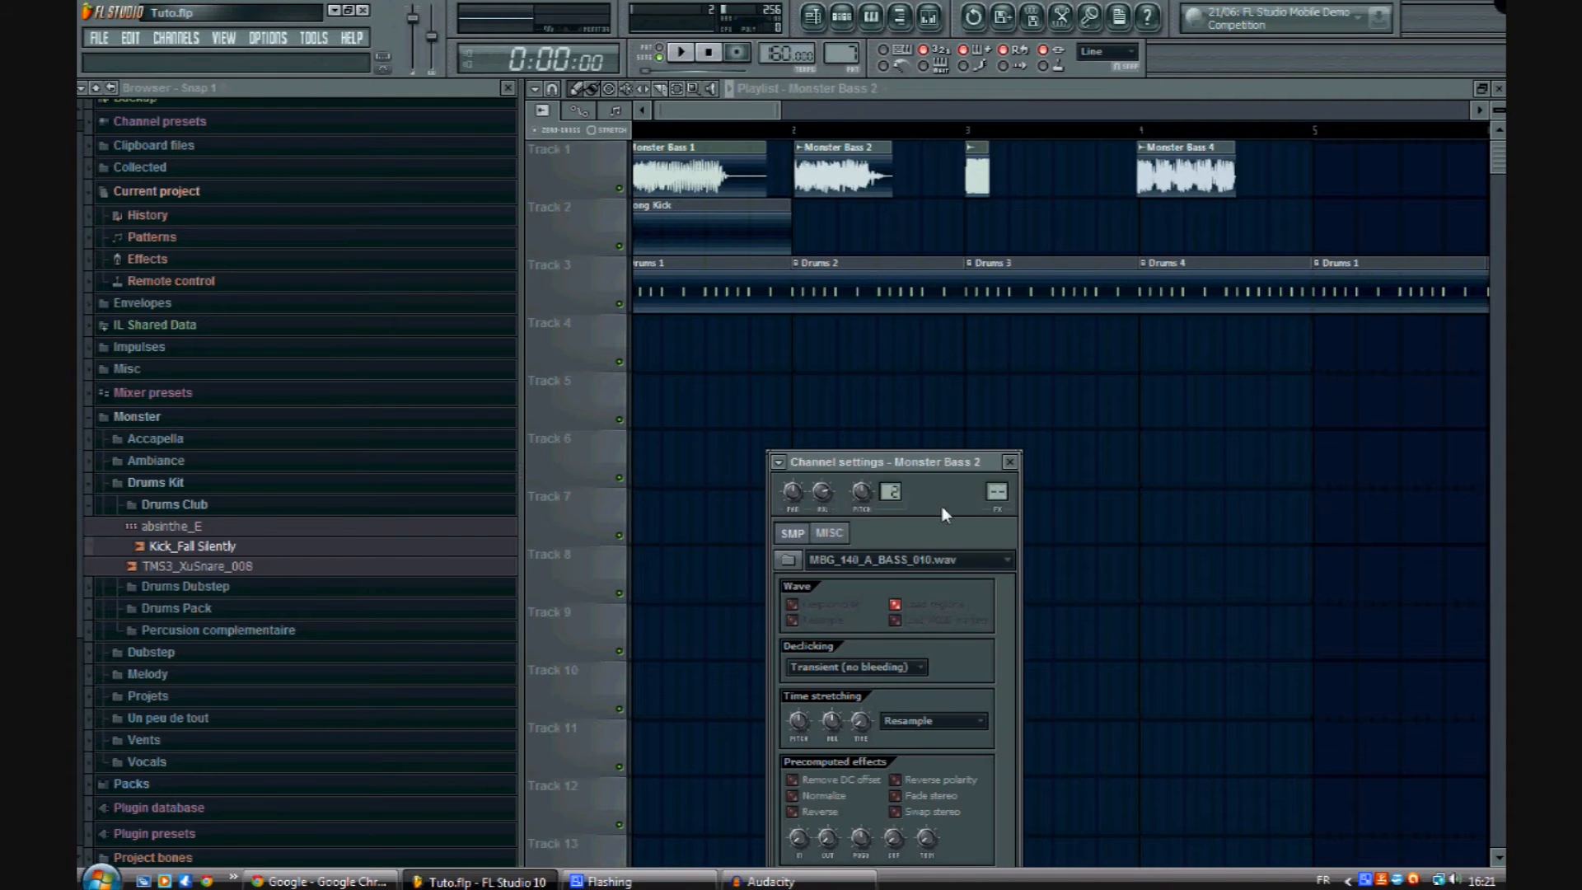
drag(949, 463, 918, 333)
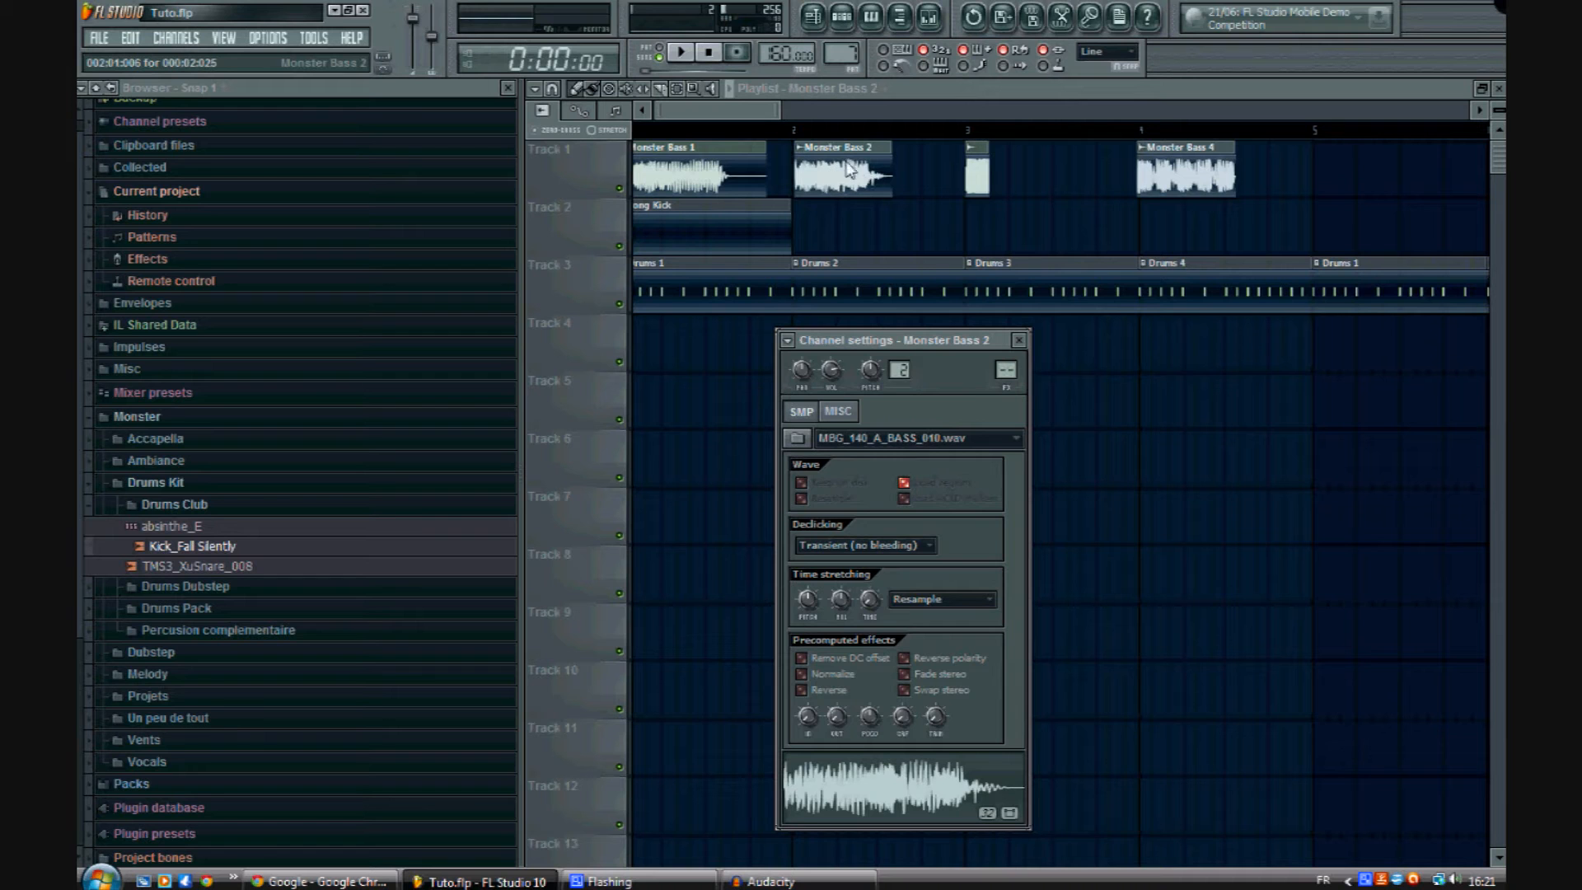
Step: Align the Monster Bass 2 clip exactly with the start of bar 2 with snap off, and set the snap back to 1/4 beat
drag(815, 173, 811, 173)
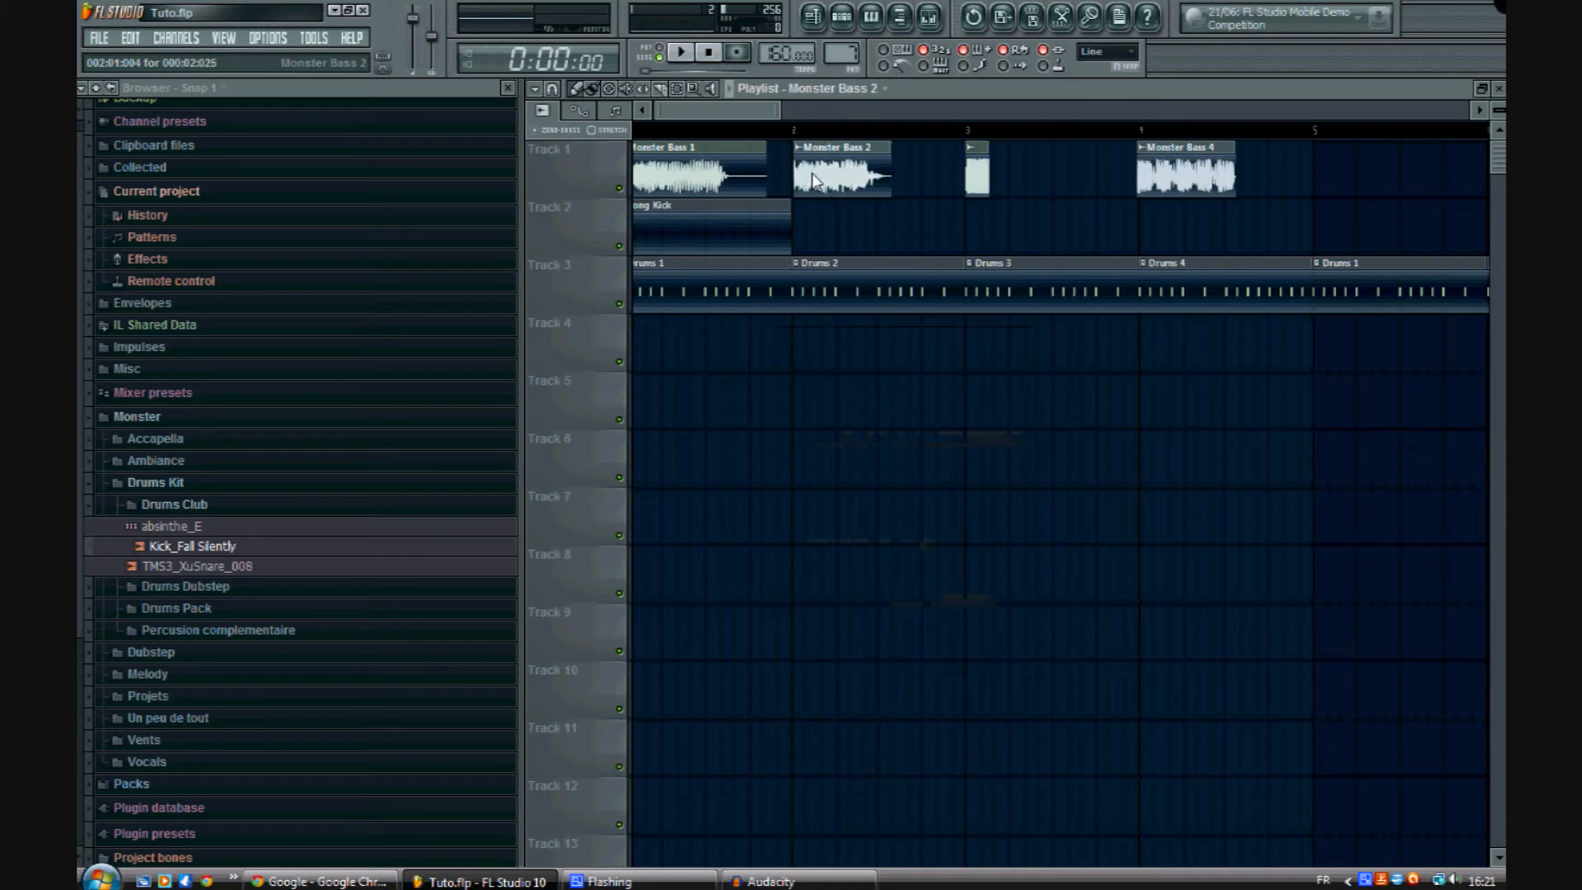
click(536, 91)
mouse_move(589, 169)
click(691, 236)
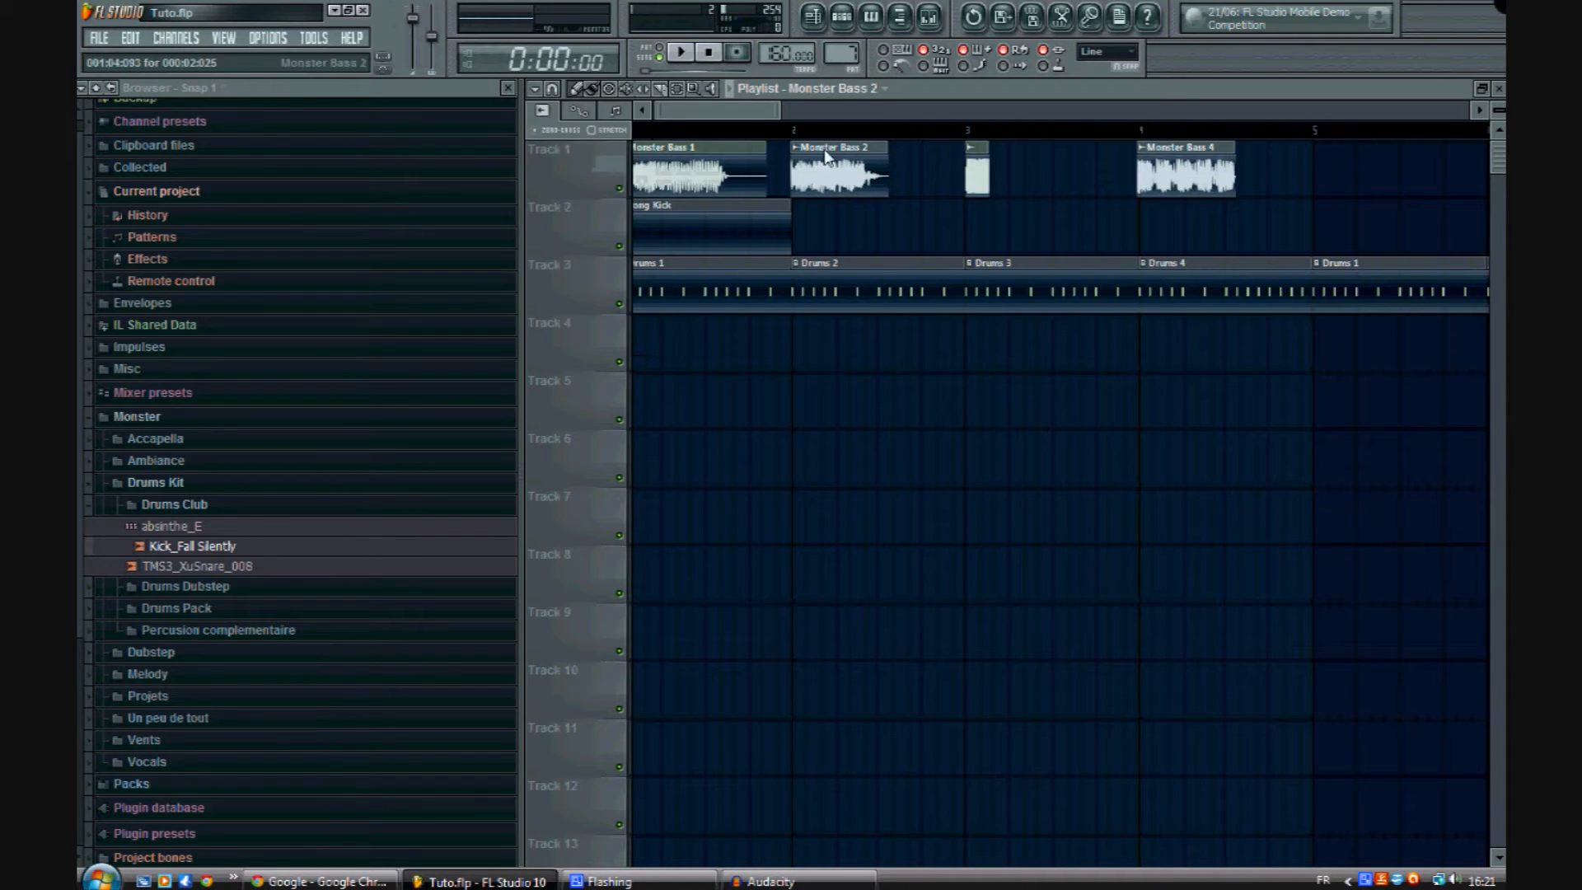
drag(758, 169, 765, 177)
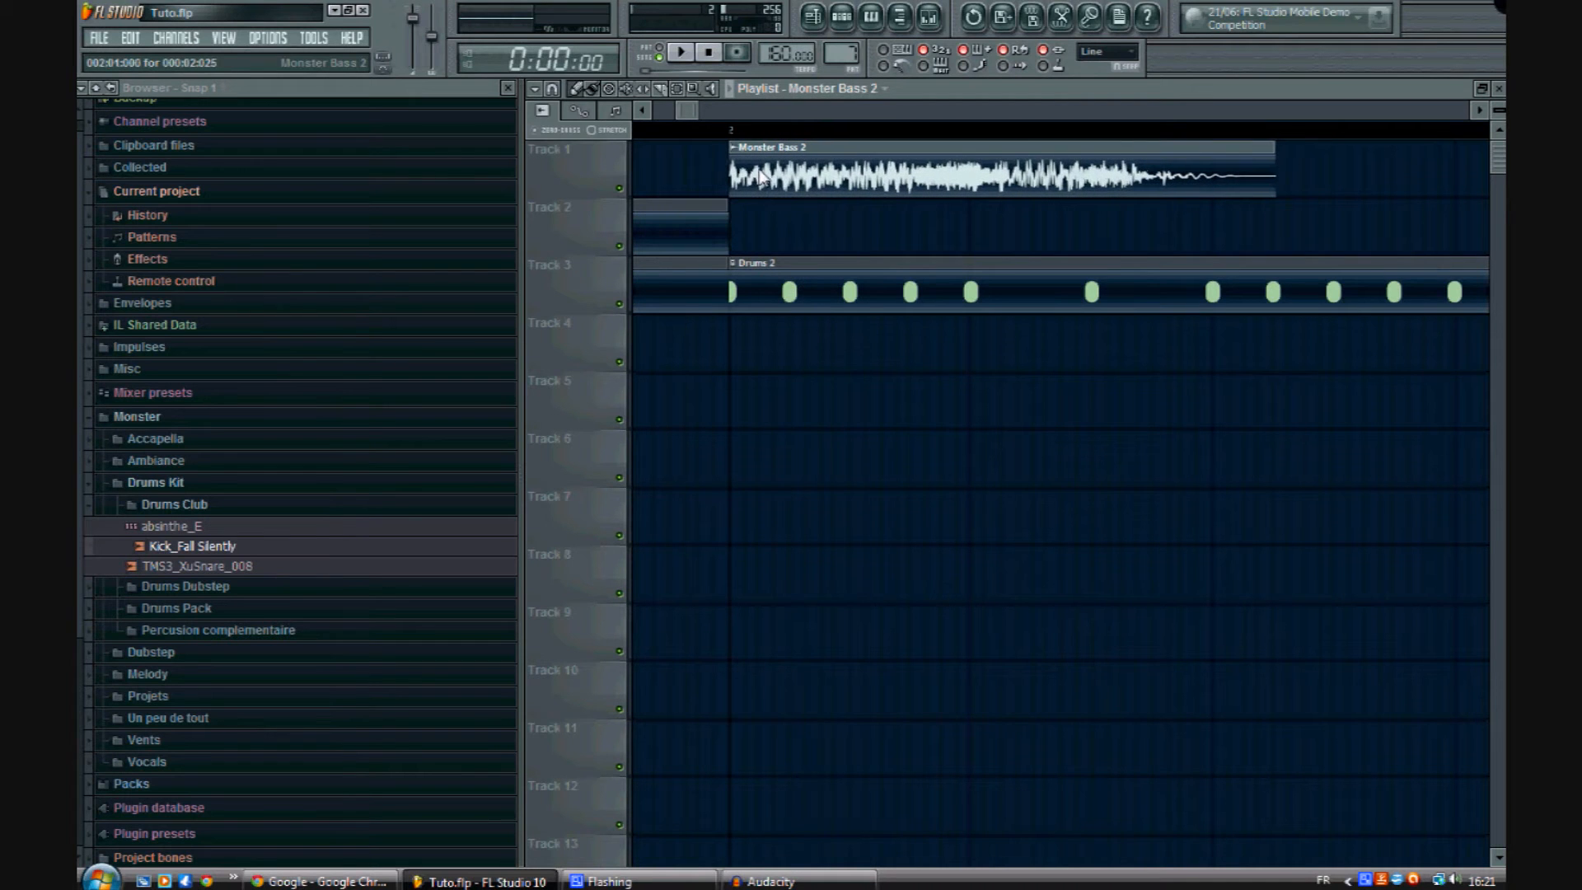
click(536, 90)
mouse_move(589, 165)
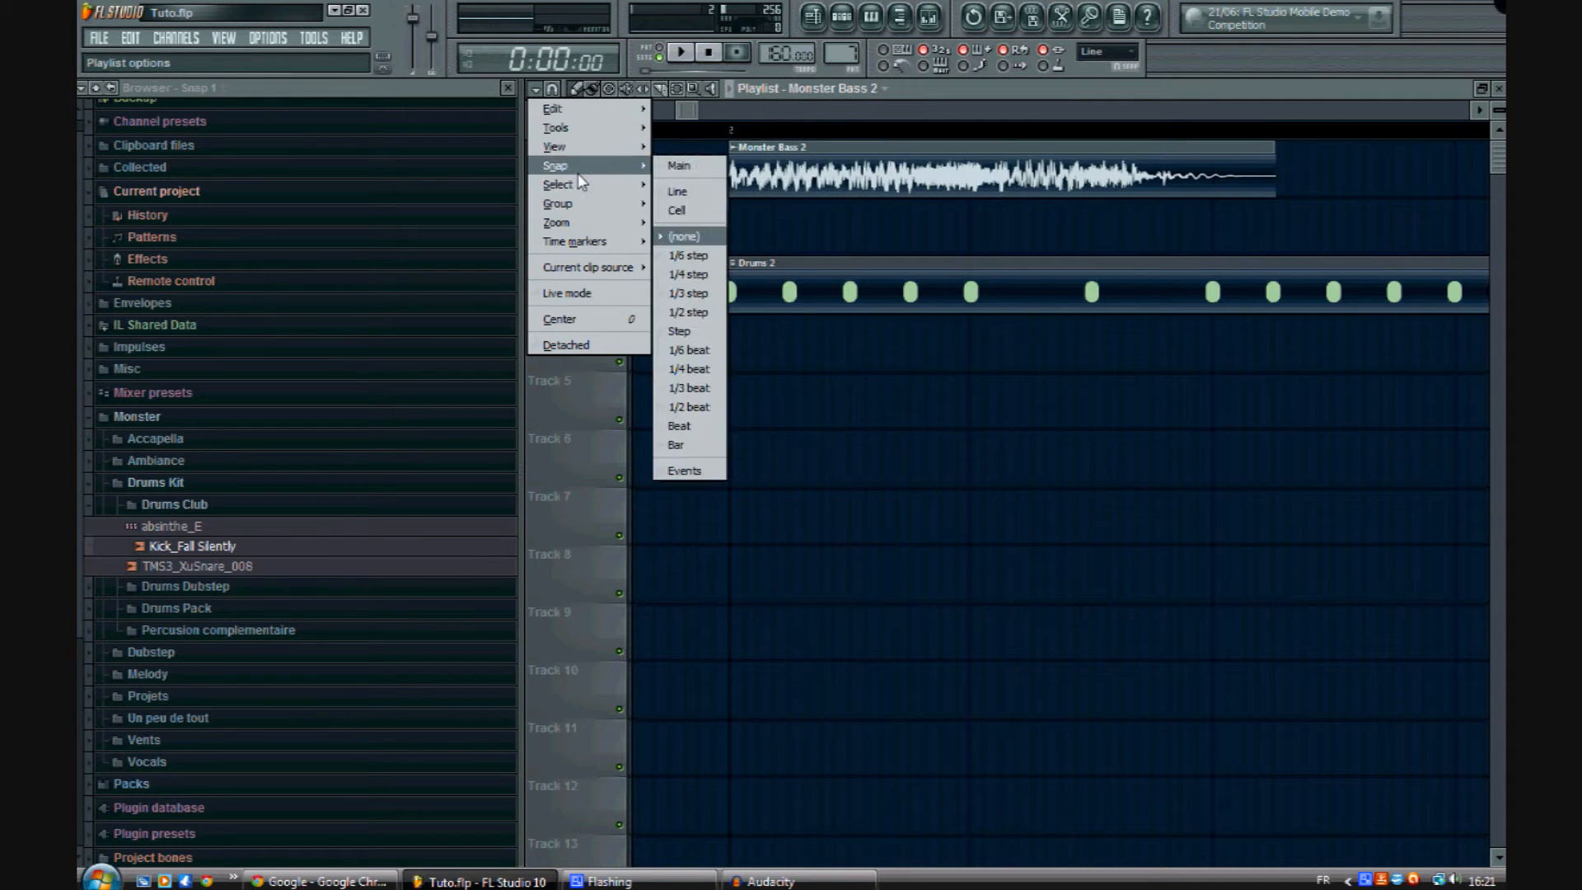
click(718, 379)
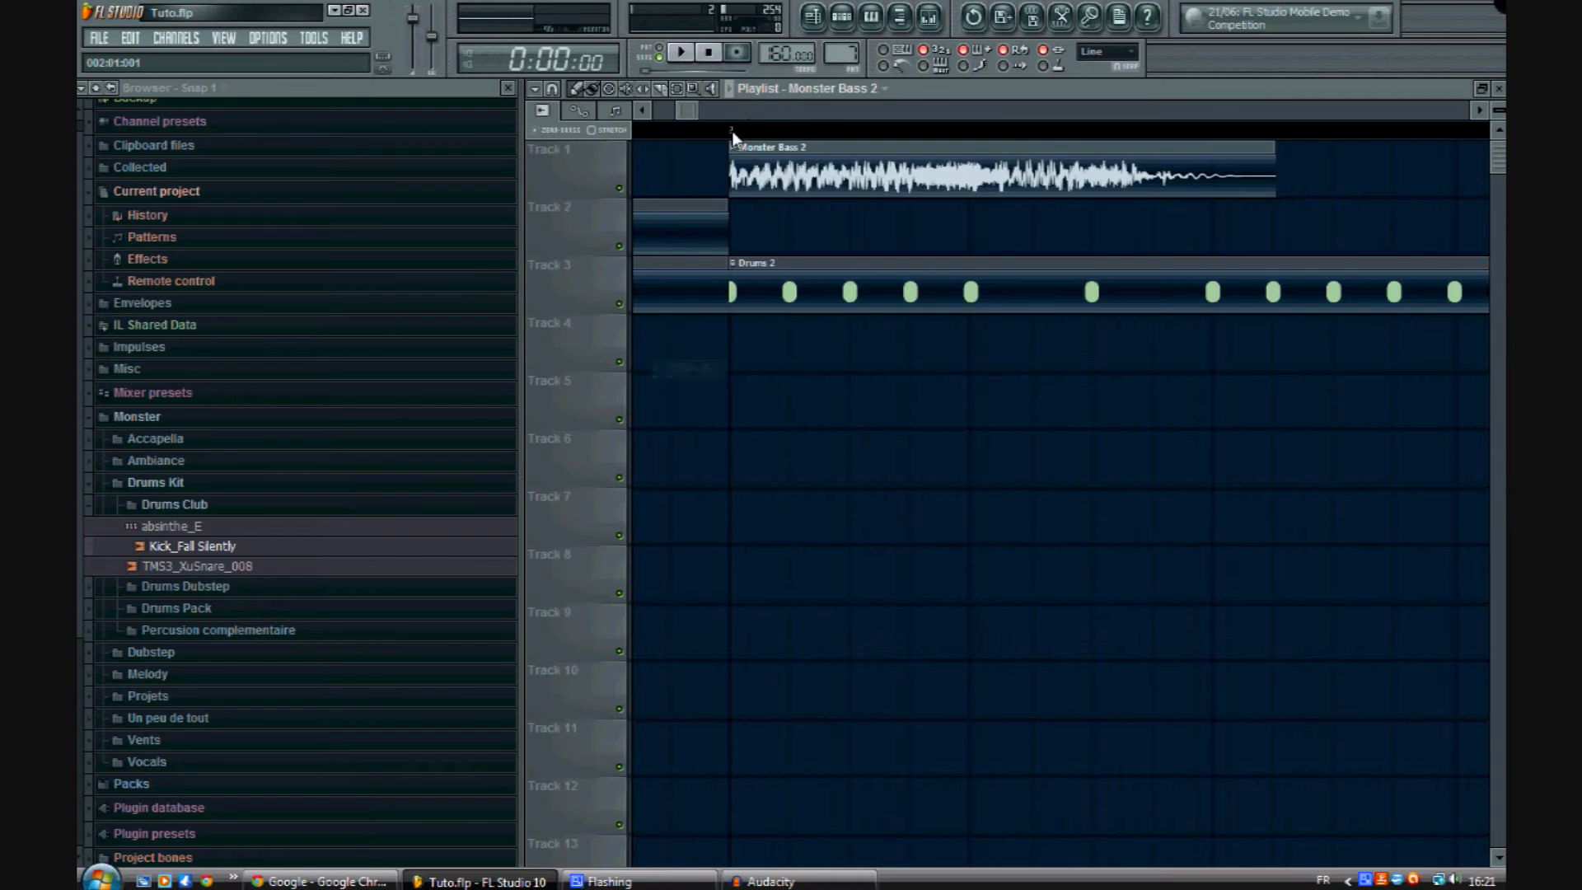
Step: Open the channel settings of the Monster Bass 3 clip and preview its sample several times
scroll(732, 133, down, 3)
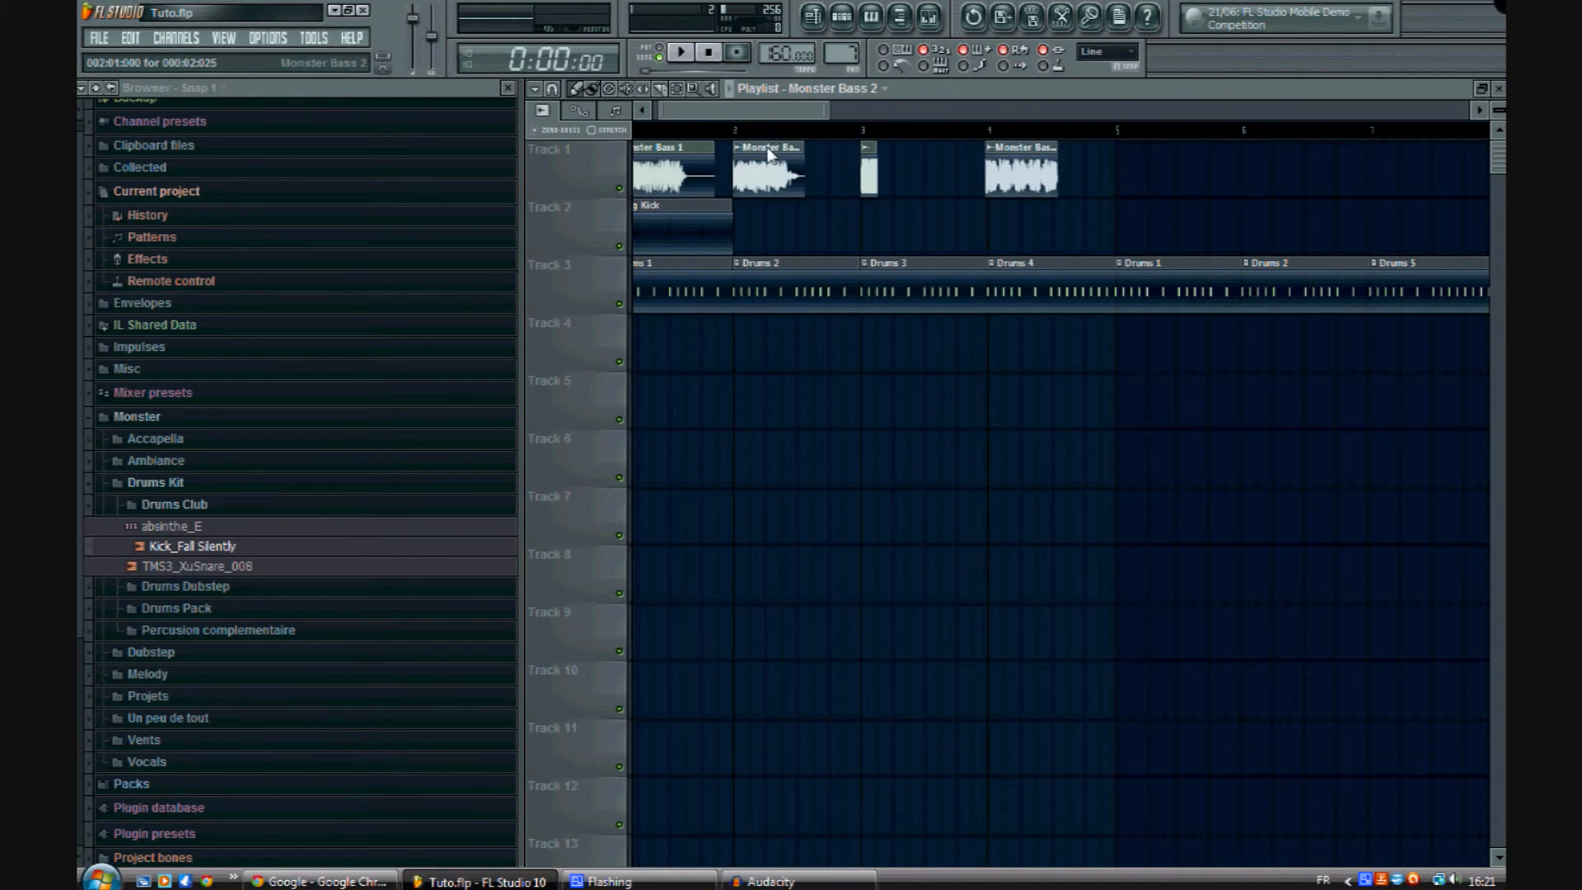
double_click(871, 183)
click(937, 766)
click(933, 771)
click(930, 772)
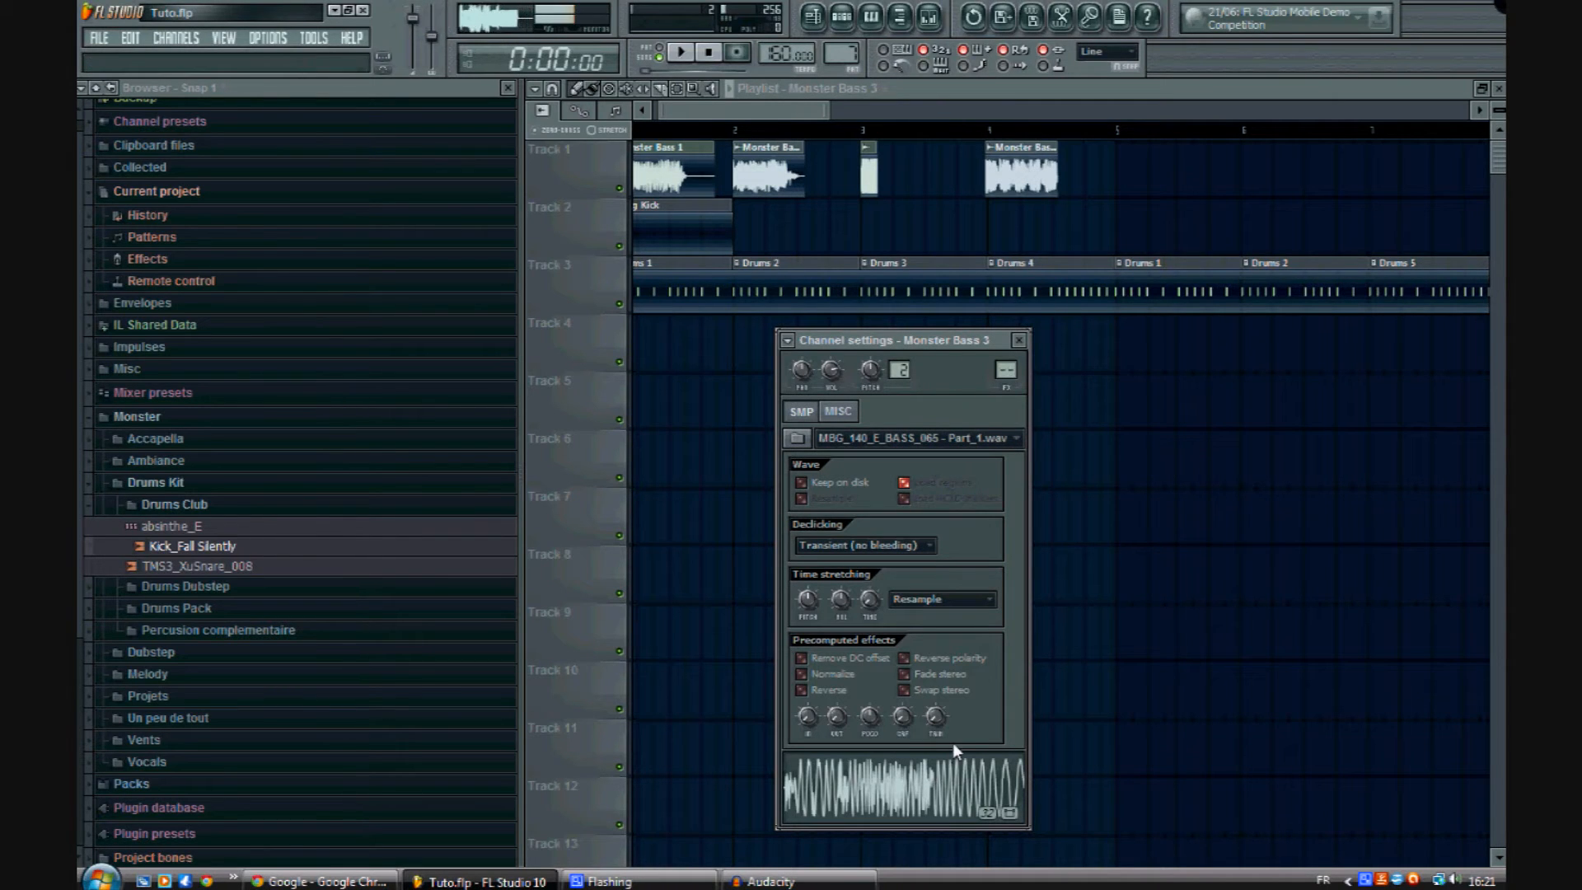
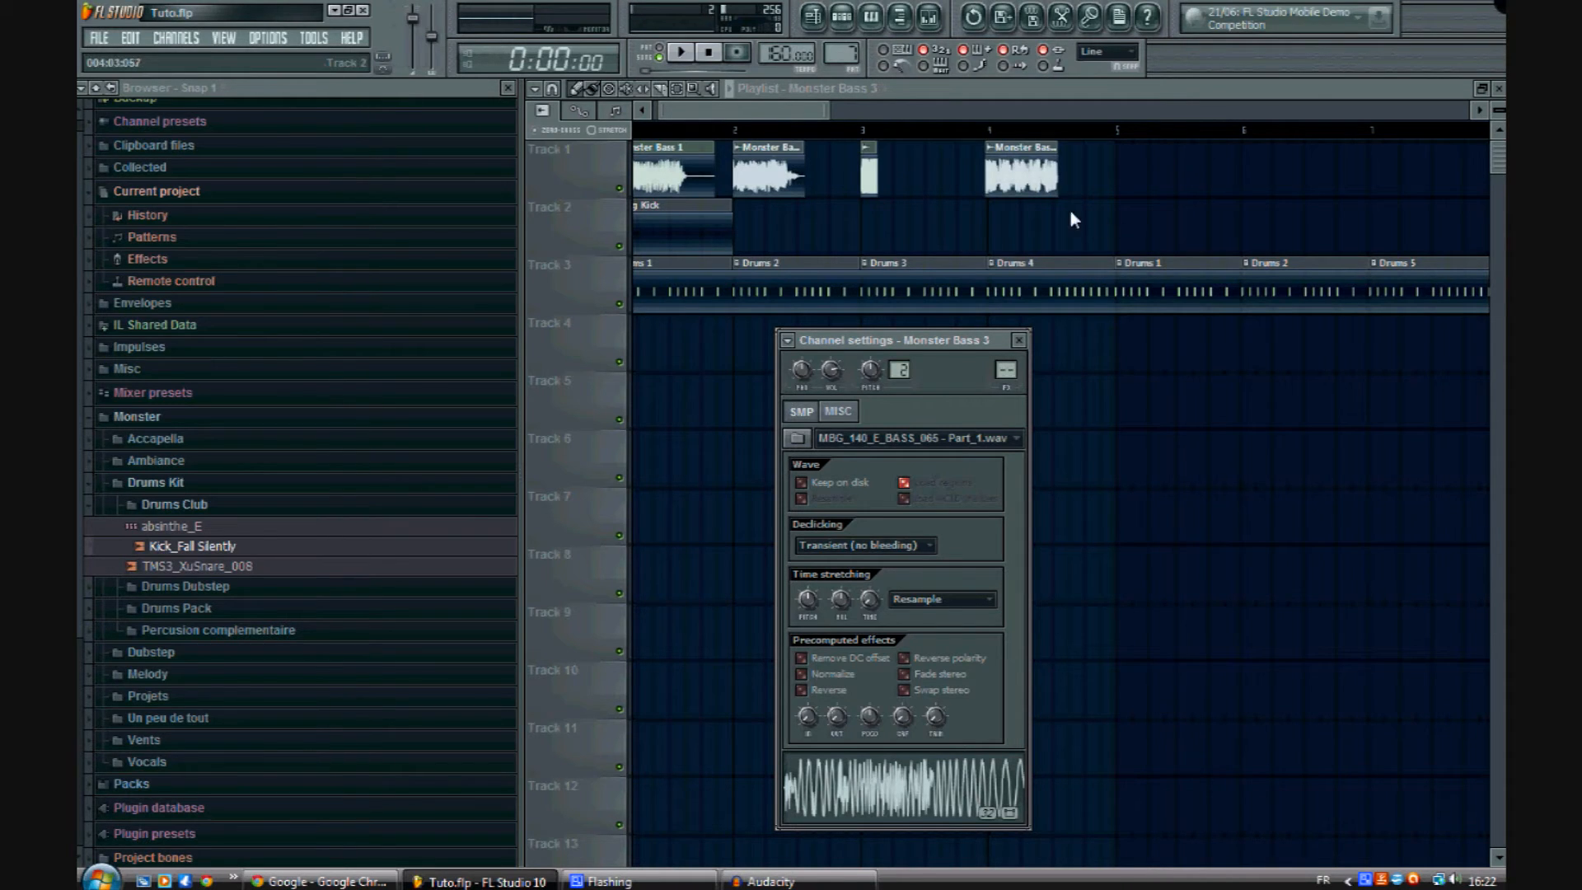
Step: Preview the Monster Bass 4 sample in its channel settings, replay the Monster Bass 3 sample and close the settings
double_click(1035, 179)
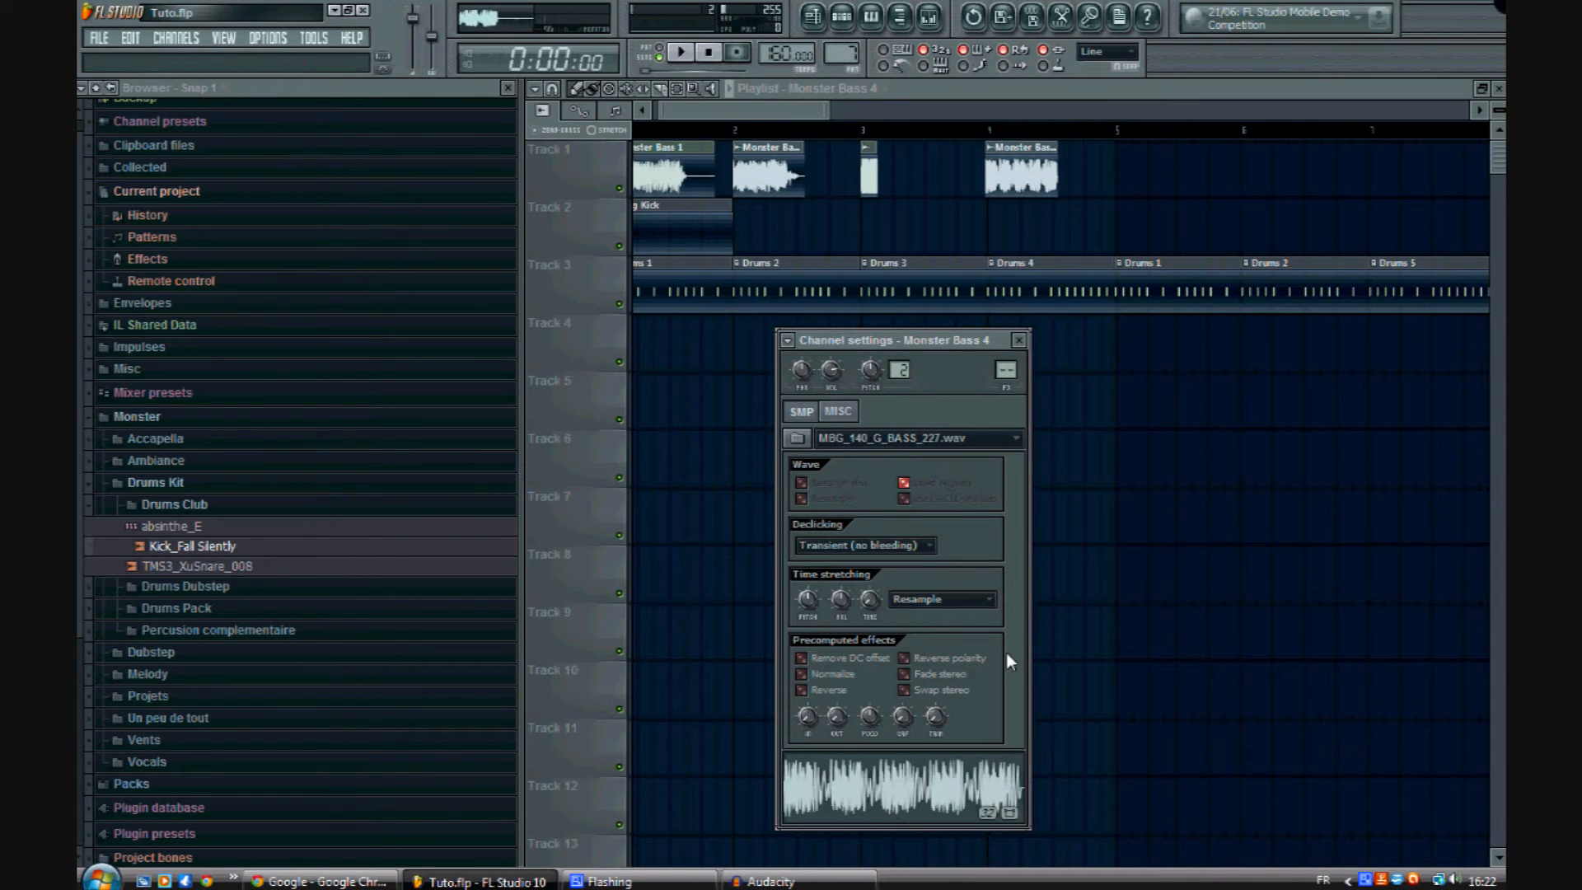
click(901, 778)
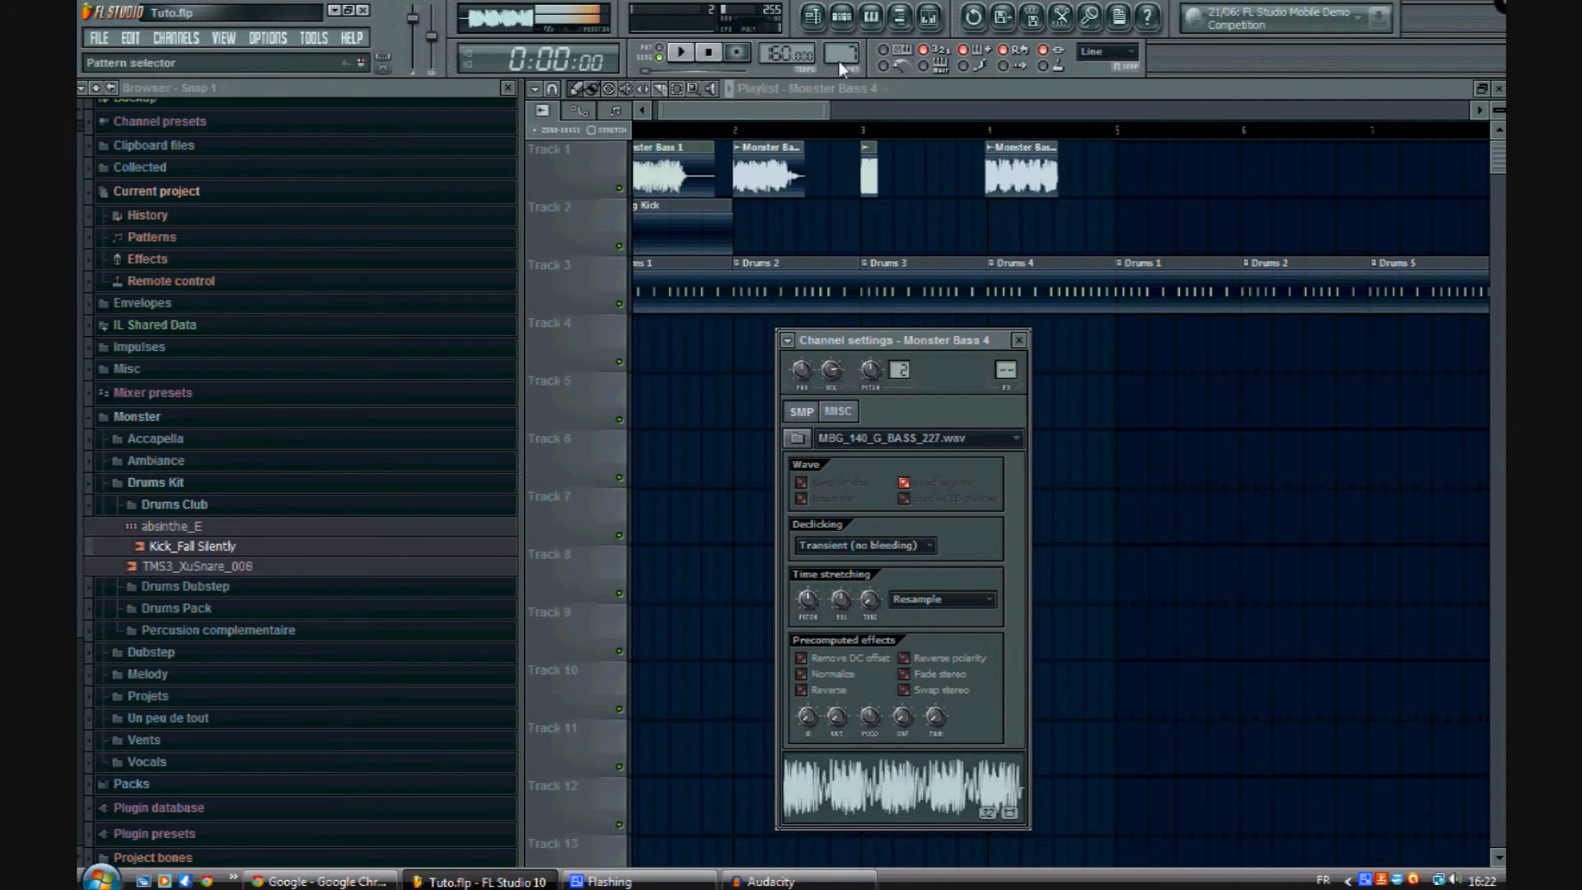
click(781, 107)
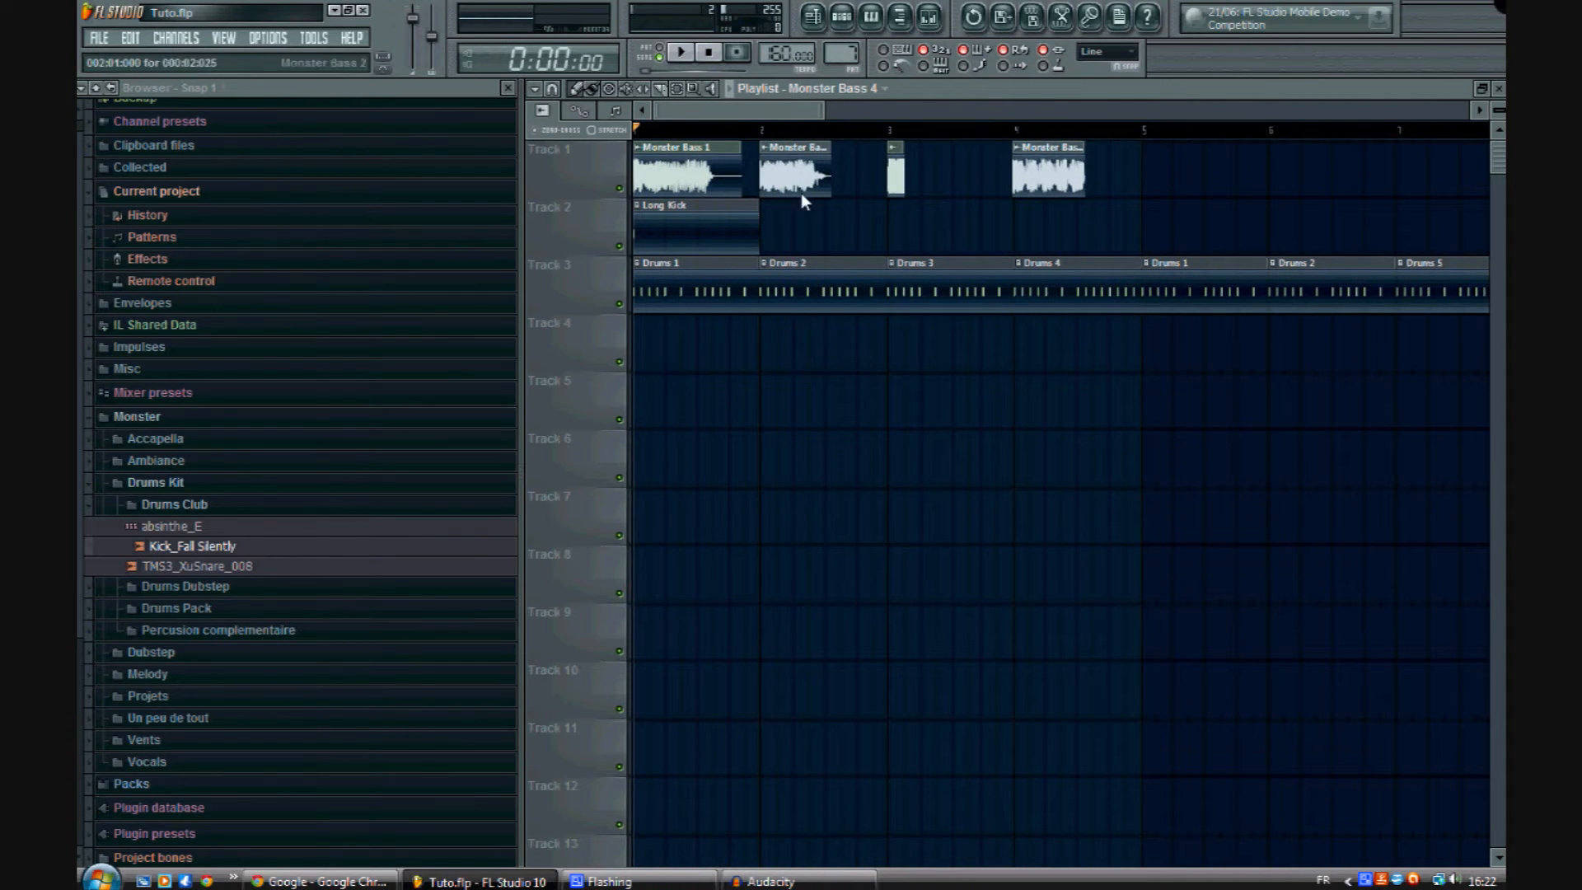
double_click(896, 170)
click(956, 778)
click(787, 110)
Step: Move the Monster Bass 2 and Monster Bass 4 clips to Track 7 and place Monster Bass 3 at bar 2 of Track 1
scroll(745, 131, up, 2)
drag(754, 132, 1393, 181)
drag(807, 175, 833, 514)
click(1072, 531)
drag(1034, 534, 796, 186)
drag(739, 113, 643, 115)
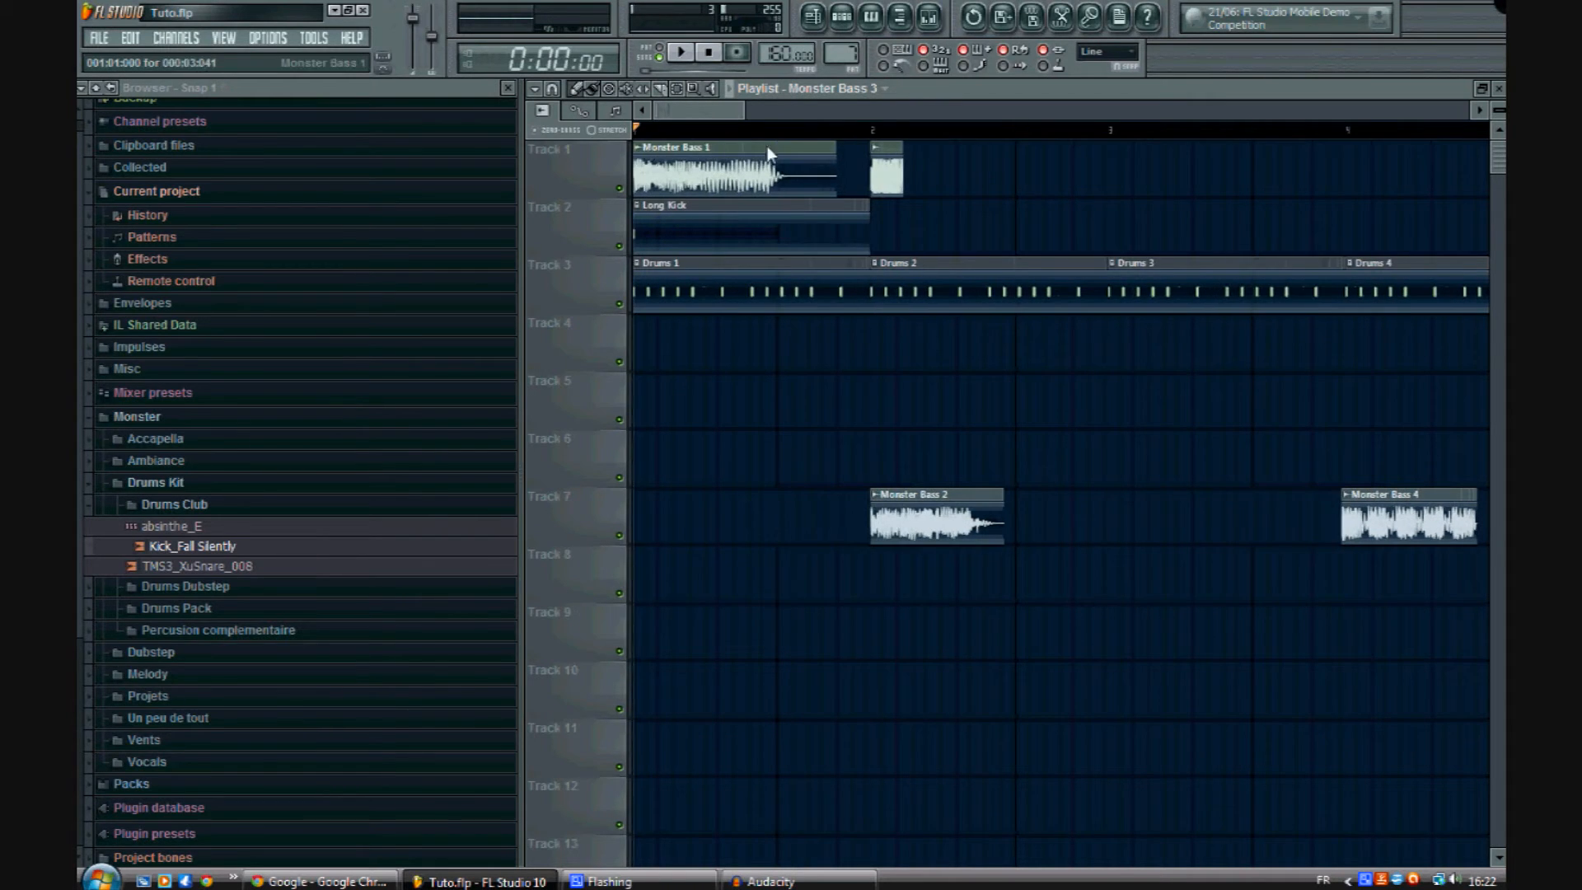
Step: Fill Track 1 from beat 3 to the end of bar 1 with four Monster Bass 3 clips at half-beat spacing, and play the result
drag(897, 174, 849, 198)
click(880, 188)
key(space)
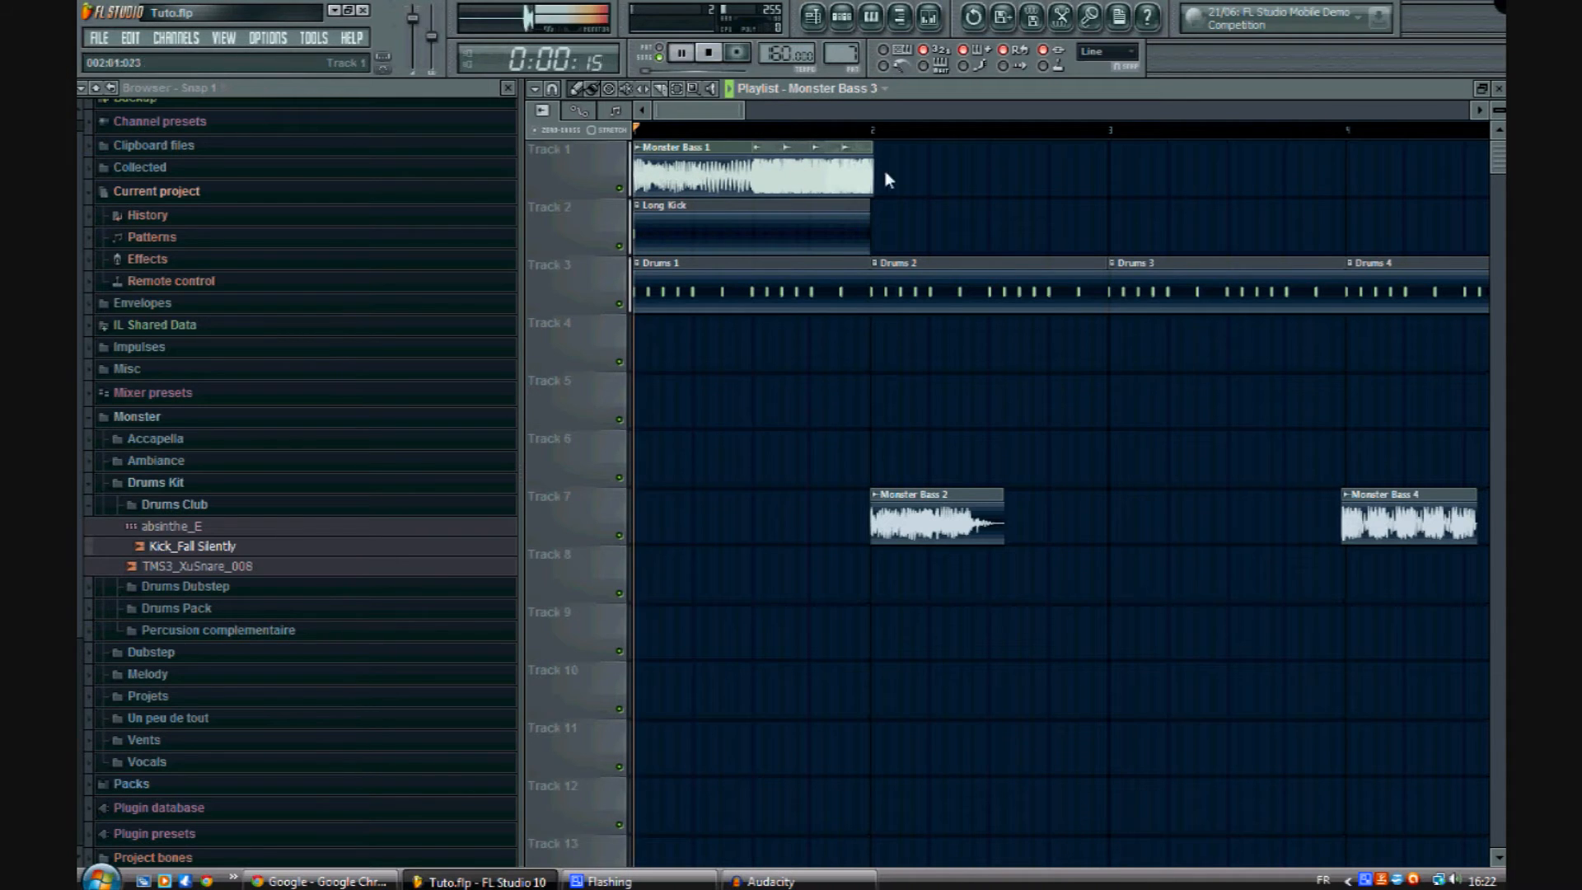
key(space)
Step: Move the Monster Bass 2 clip to bar 3 and the Monster Bass 4 clip to bar 2 of Track 1
drag(939, 515, 1176, 168)
drag(1368, 507, 901, 133)
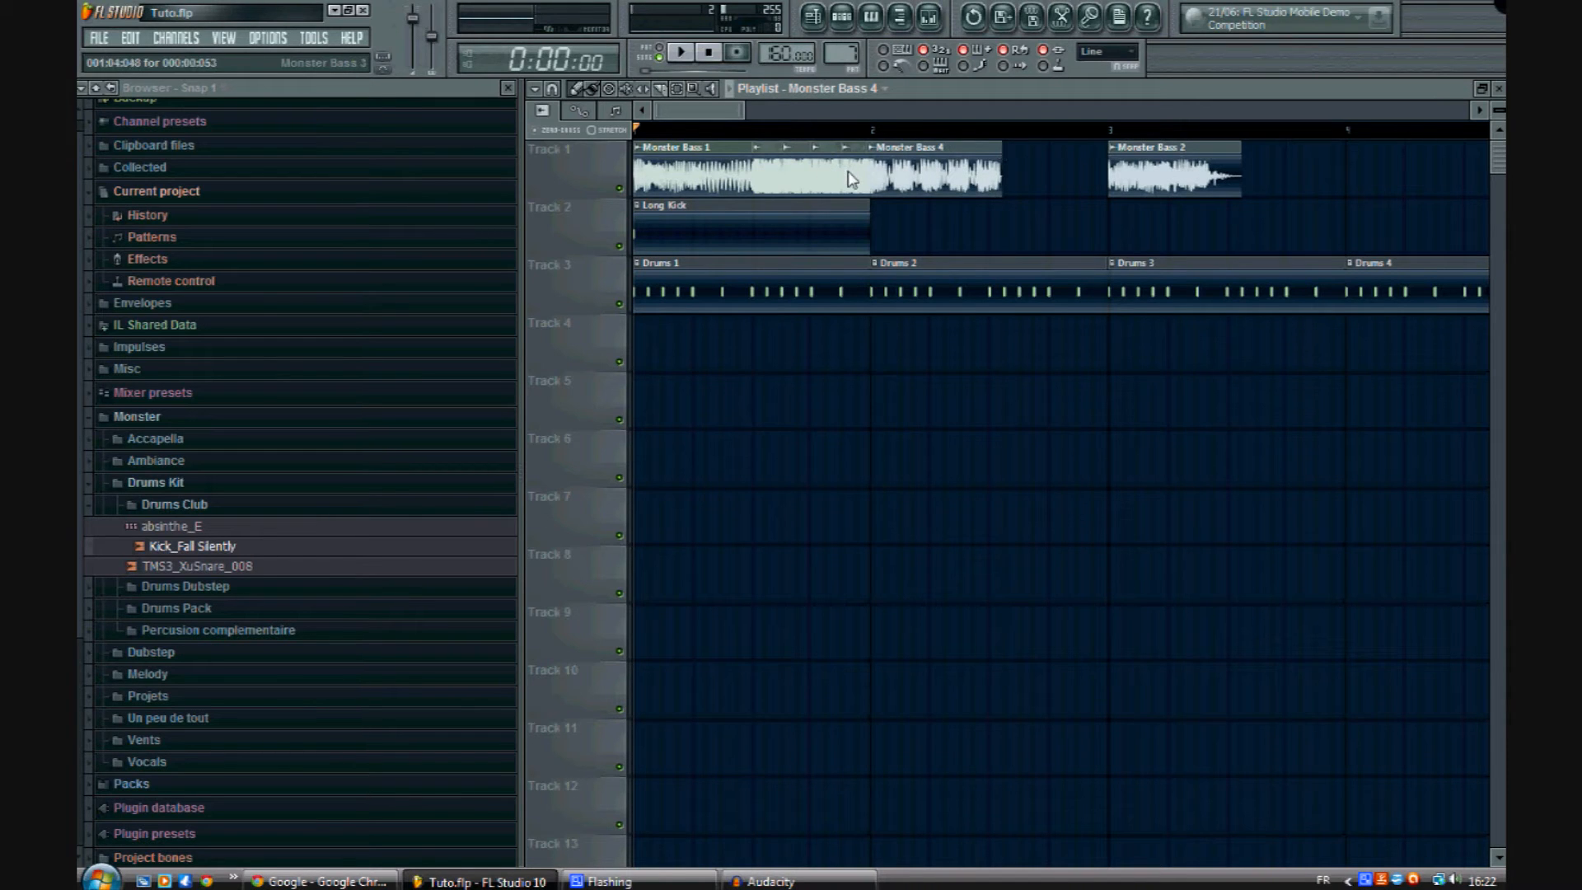
Step: Fill the rest of bar 2 behind Monster Bass 4 with Monster Bass 3 clips and mute Tracks 2 and 3
drag(1006, 174, 1070, 190)
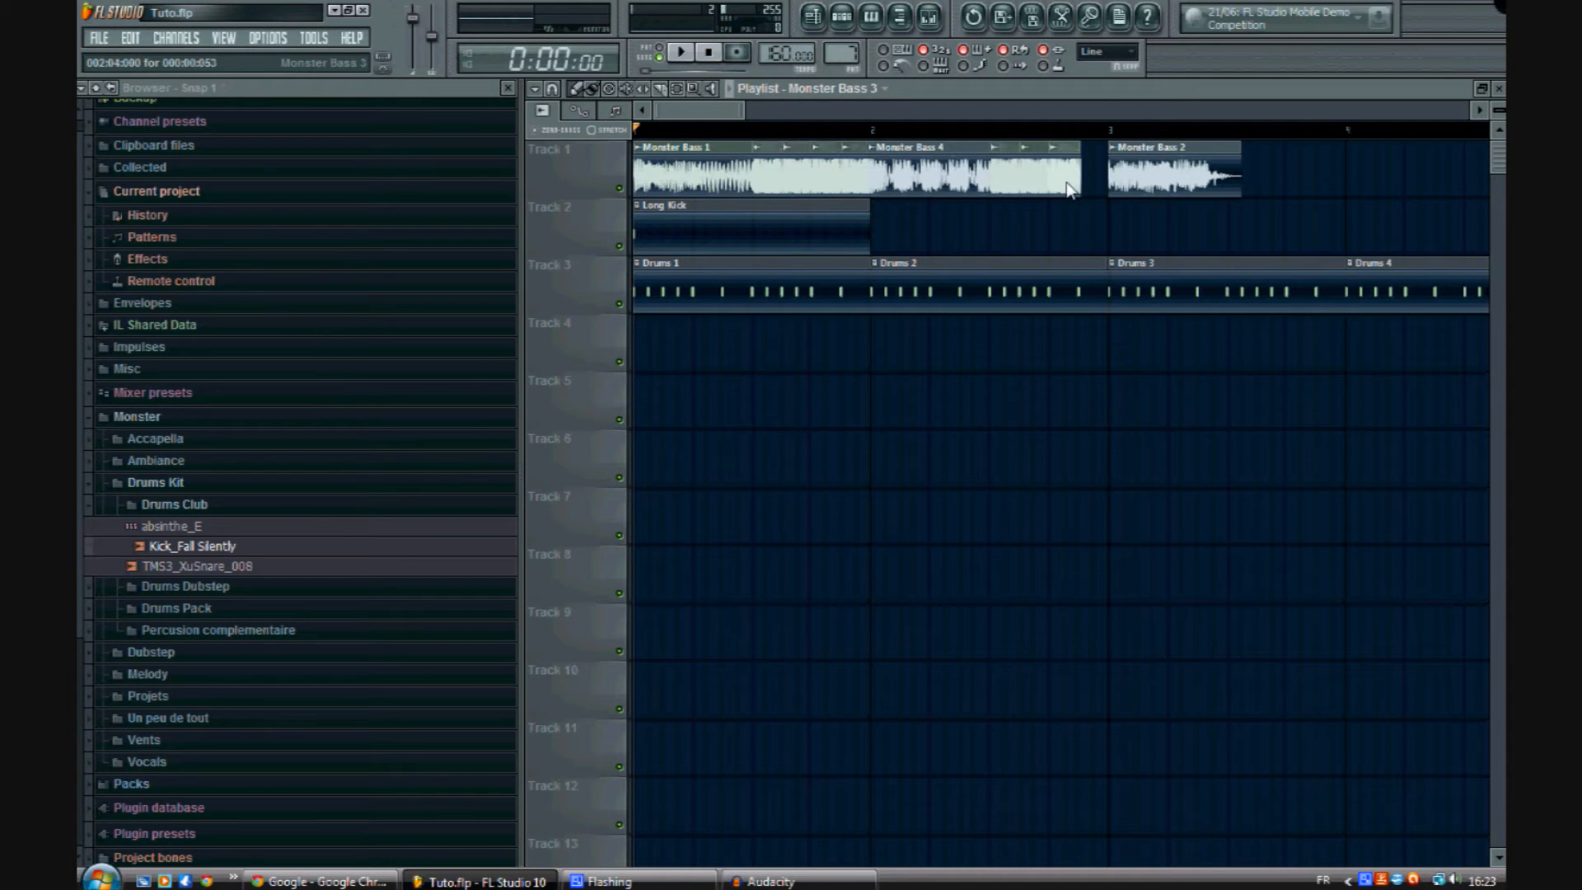
click(619, 303)
click(619, 245)
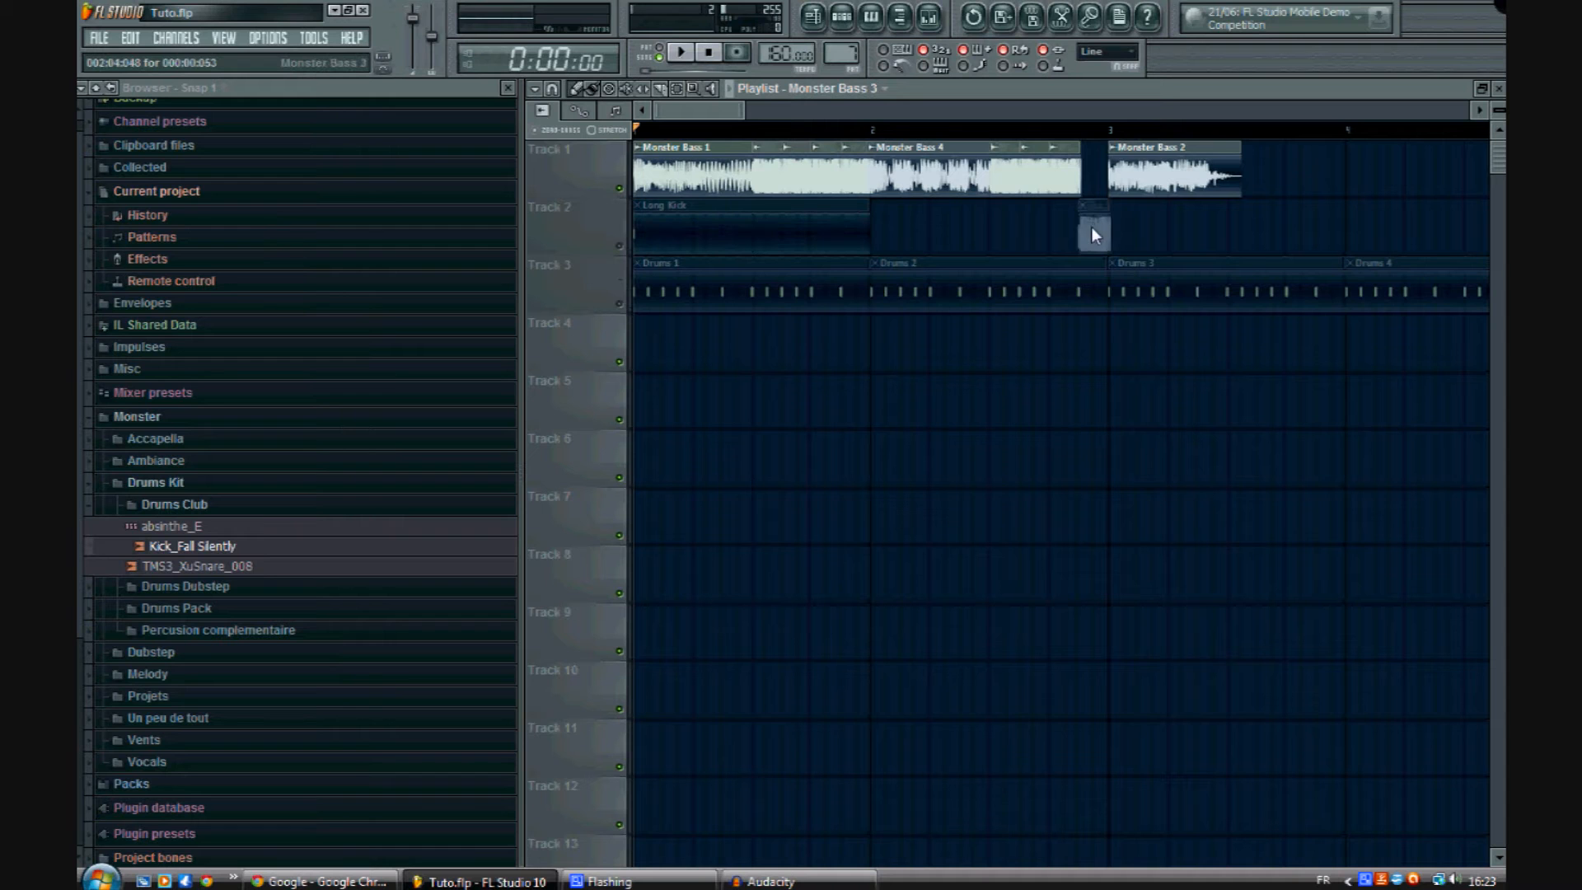
click(1092, 169)
Step: Shift the Monster Bass 2 clip about three quarters of a beat past the start of bar 3 and play the bass line
drag(1185, 185, 1227, 178)
key(space)
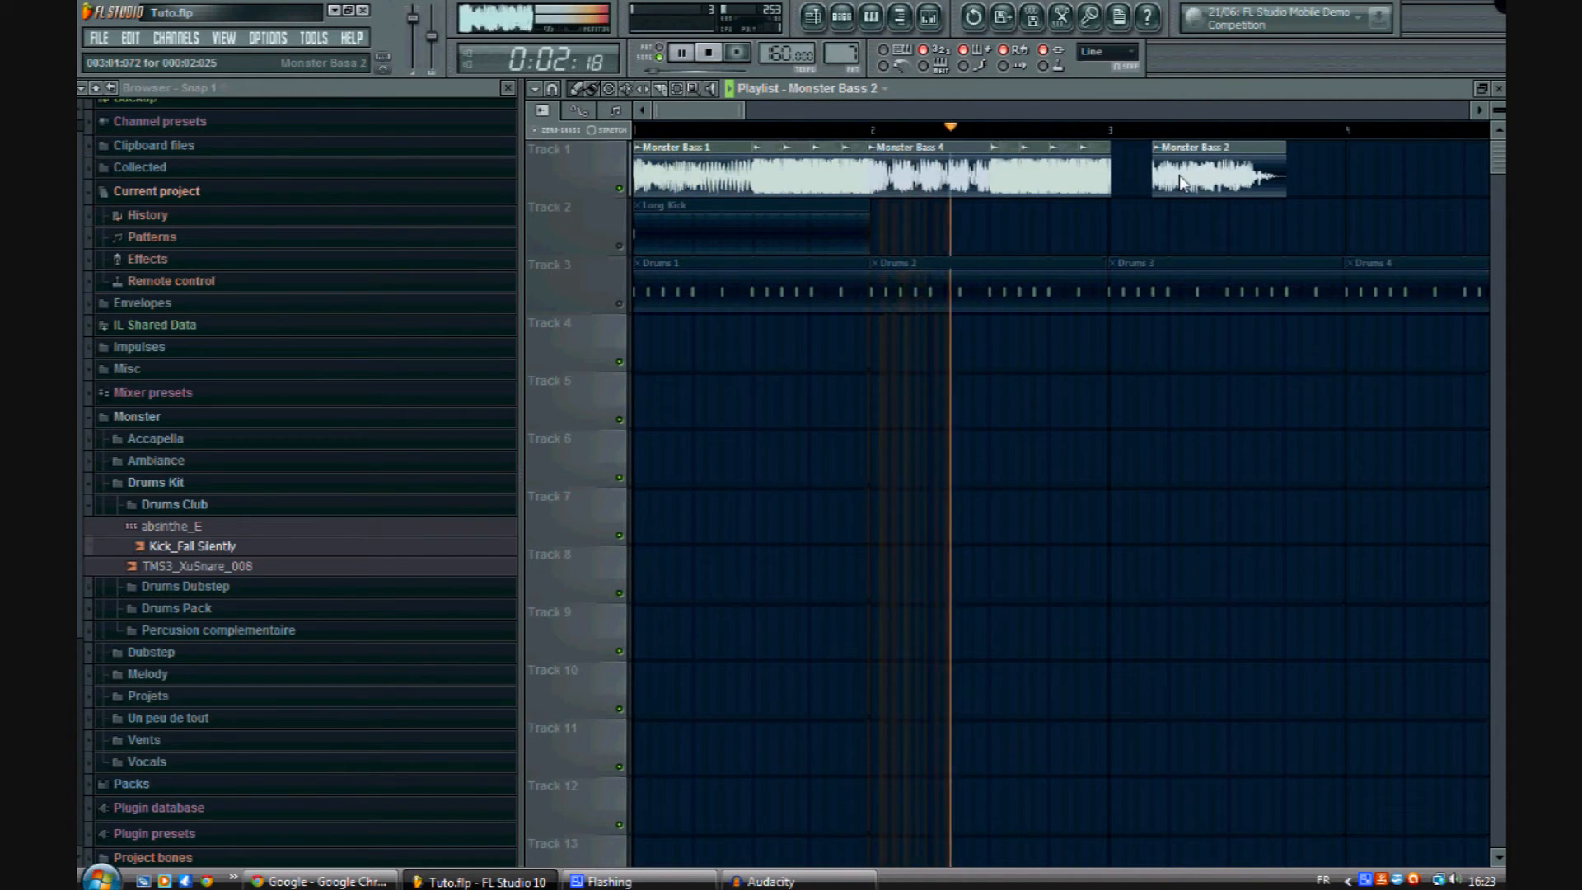
key(space)
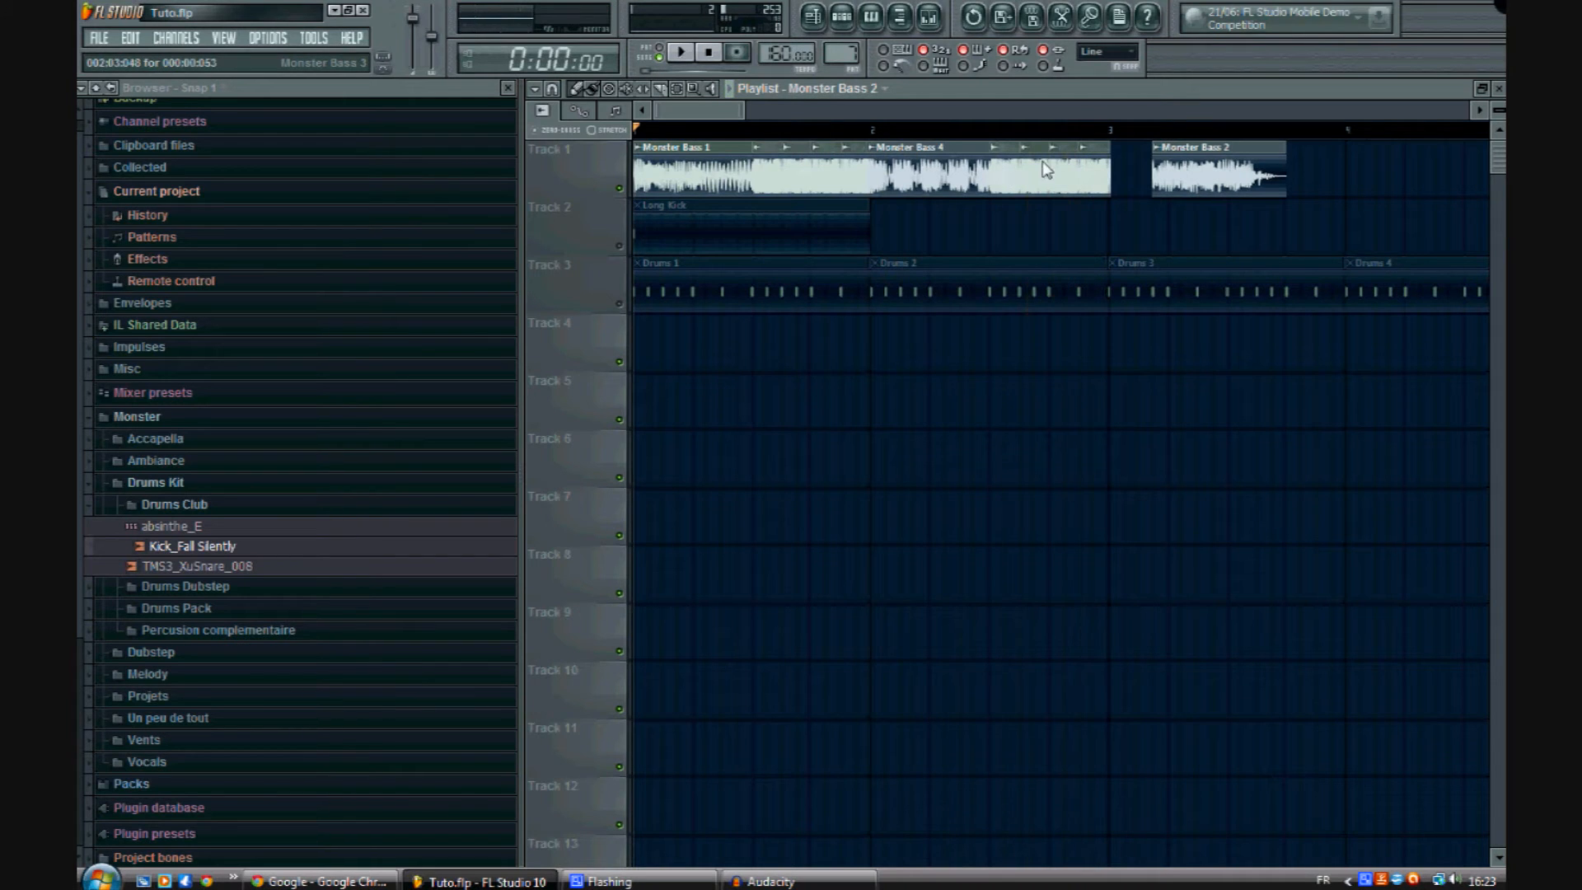
Step: Play the bass line from bar 2 and delete the first Monster Bass 3 clip after Monster Bass 4
click(873, 129)
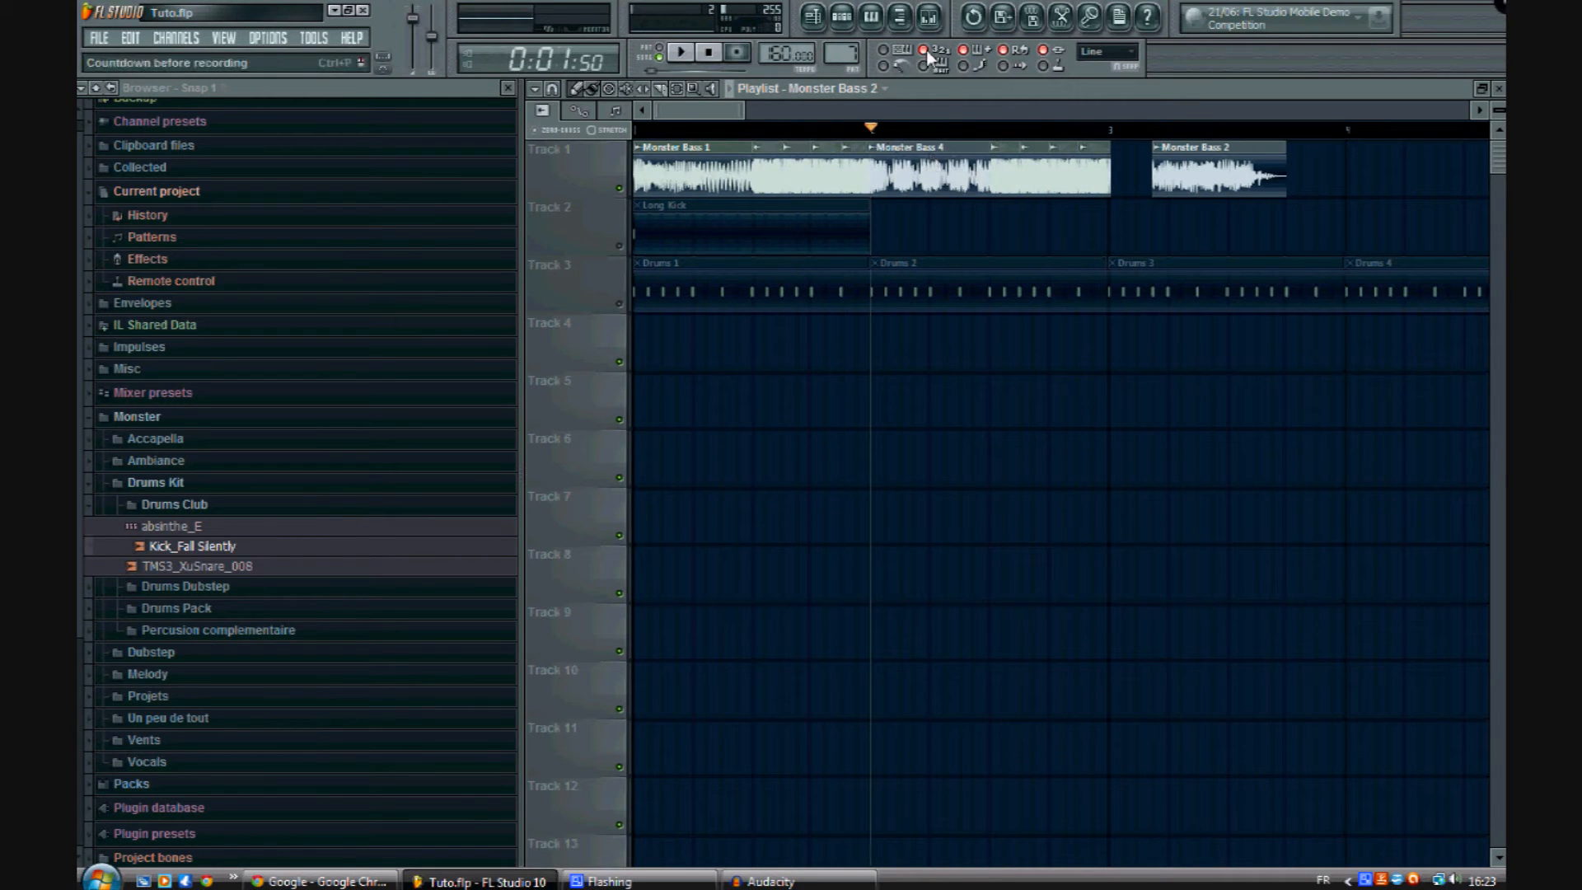
key(space)
key(space)
right_click(1002, 192)
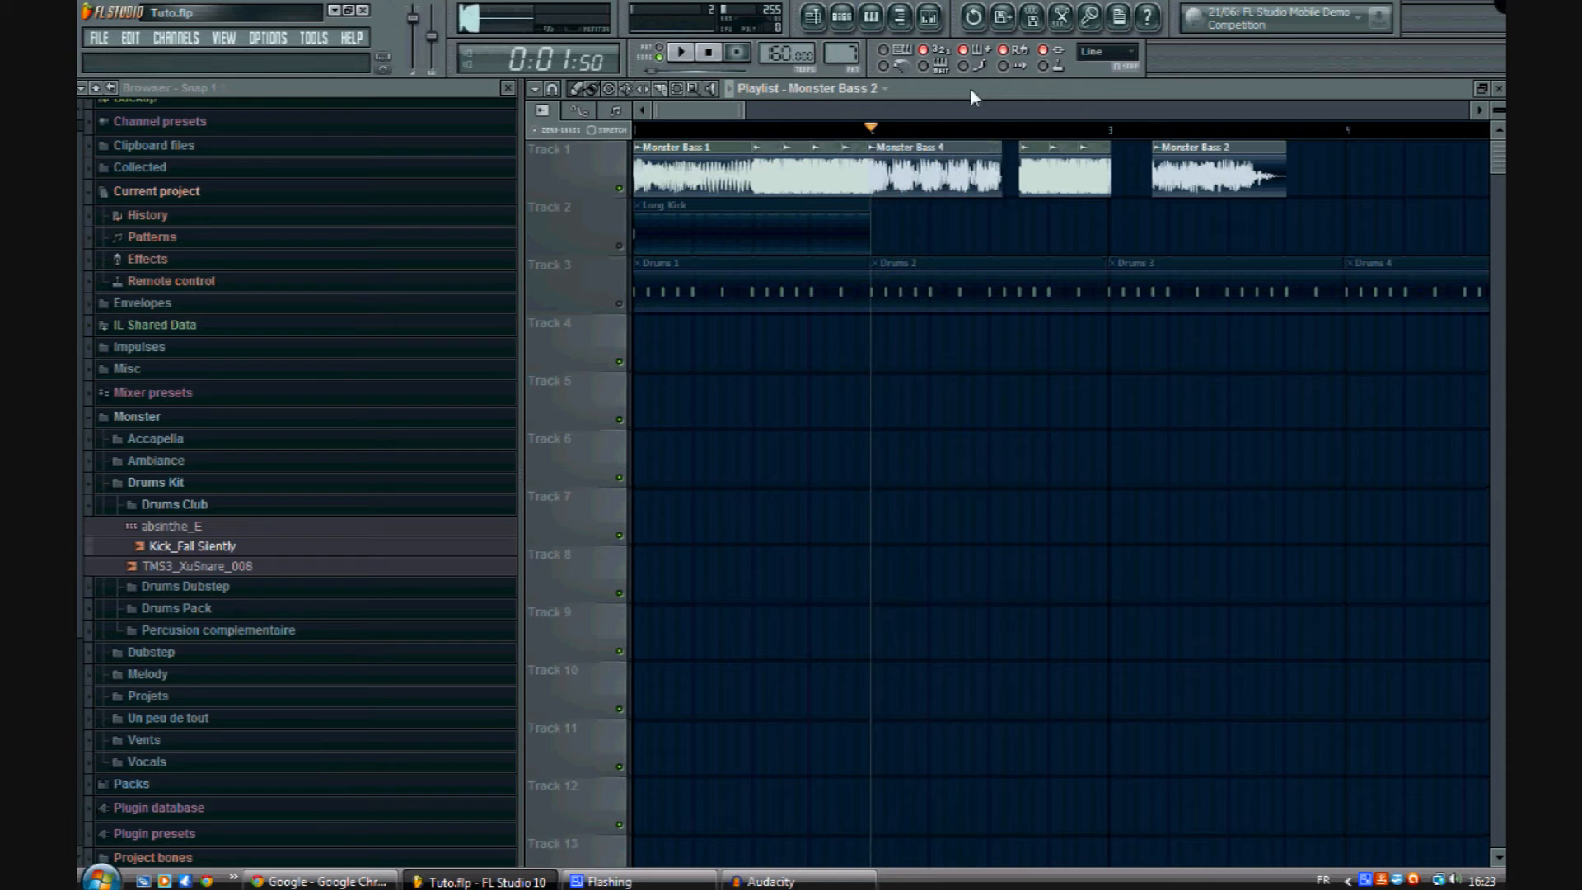
key(space)
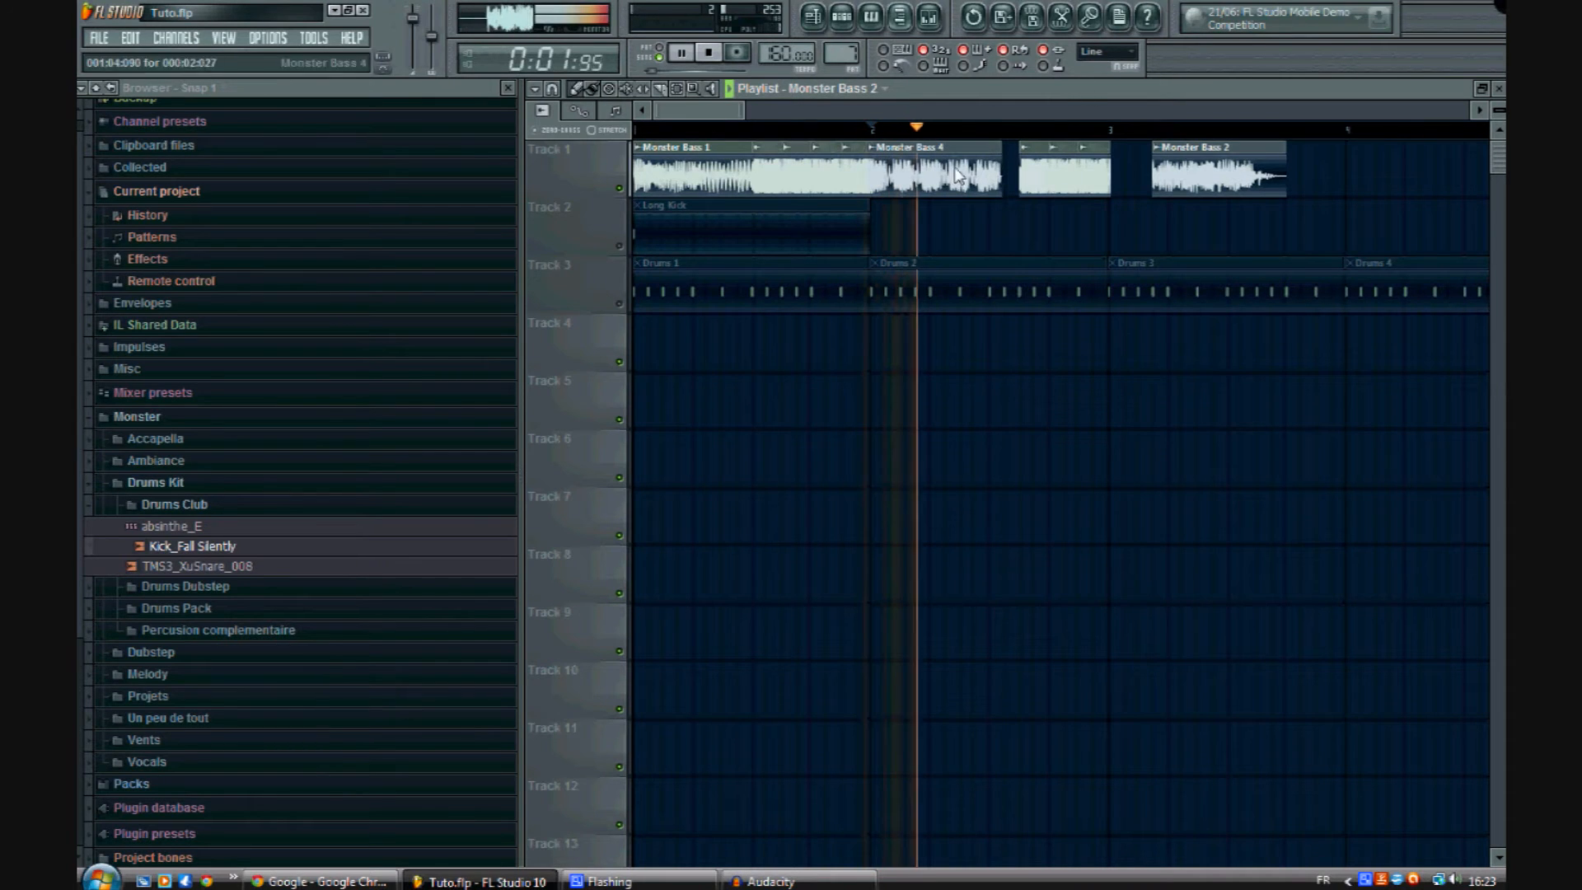
Step: Rearrange the Monster Bass 3 clips in bar 2 so that only one at beat 3 and one at beat 4 remain
right_click(1065, 185)
key(space)
drag(1035, 181, 1011, 180)
click(1050, 181)
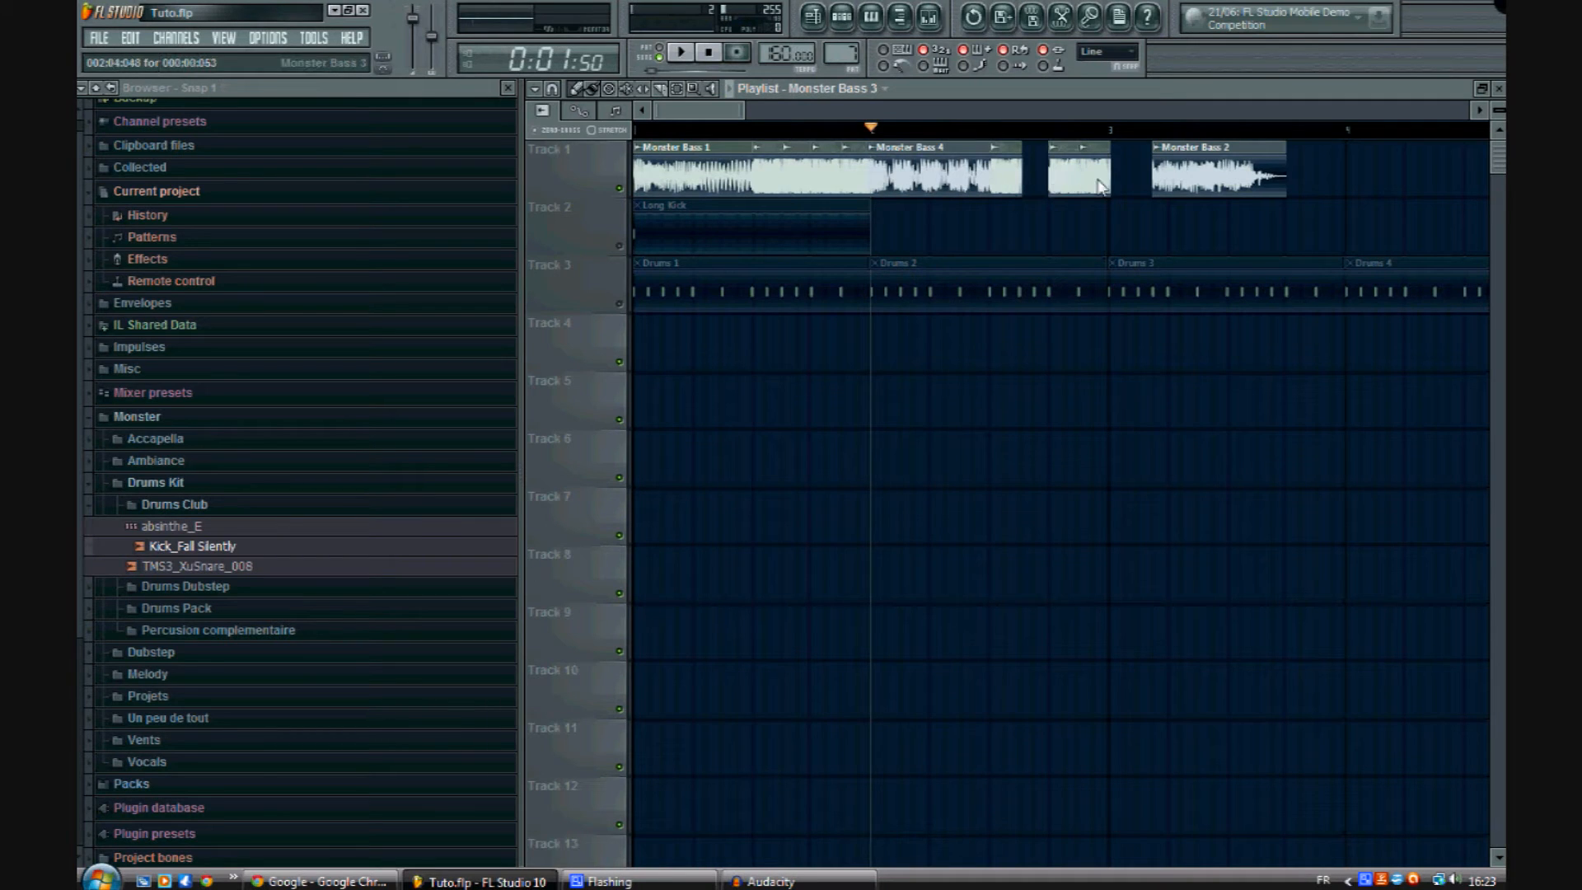
right_click(1099, 180)
Step: Play the line from bar 2 and move the Monster Bass 2 clip back to the start of bar 3
key(space)
key(space)
key(space)
key(space)
drag(1196, 189, 1152, 190)
key(space)
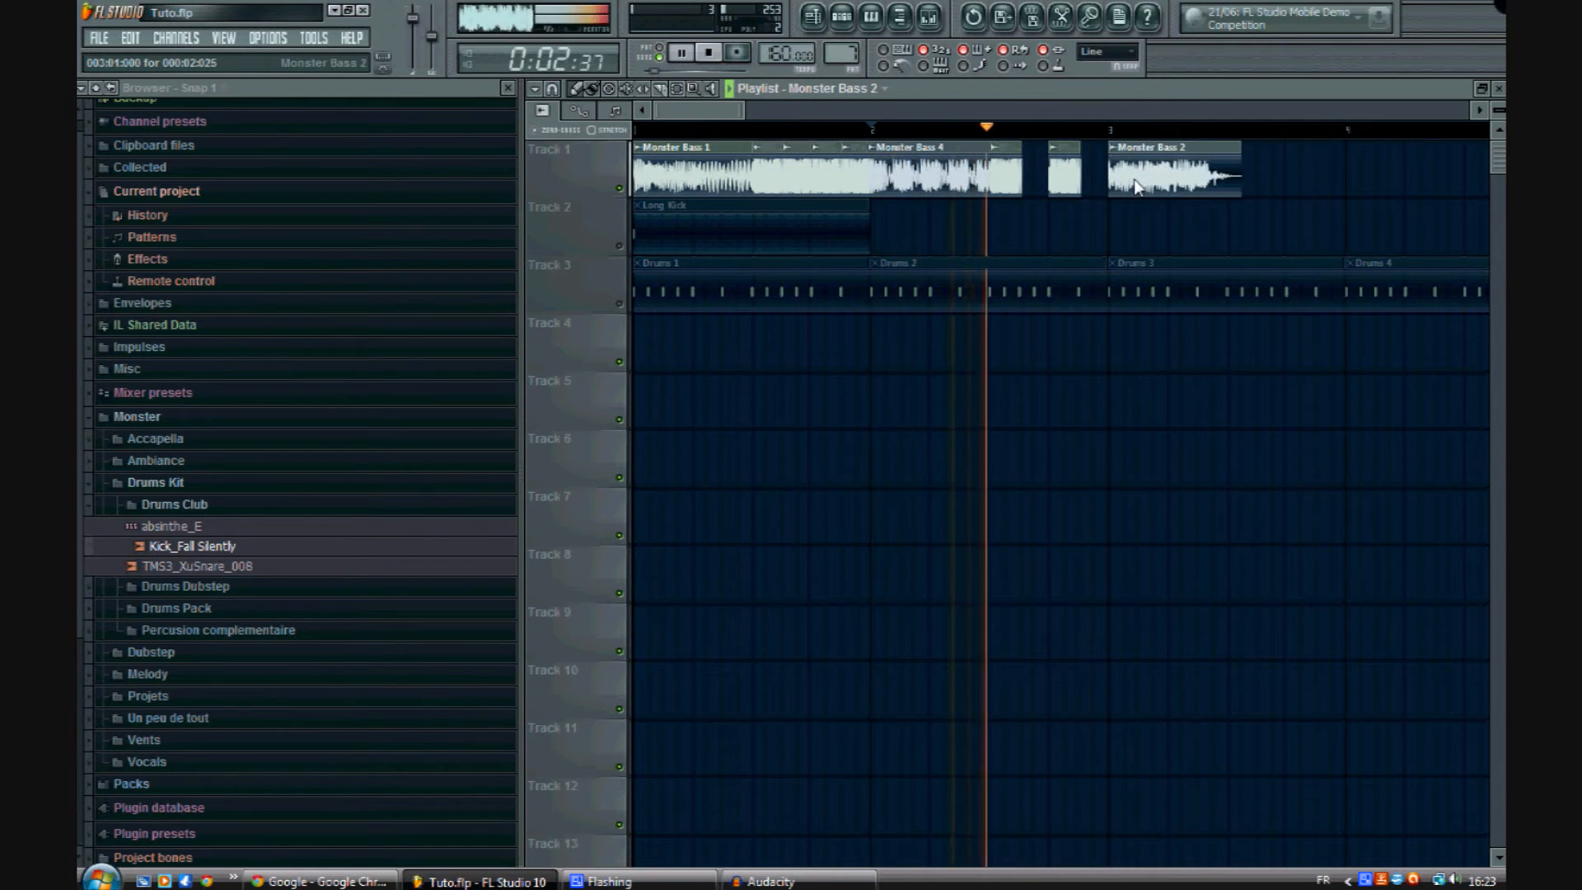
key(space)
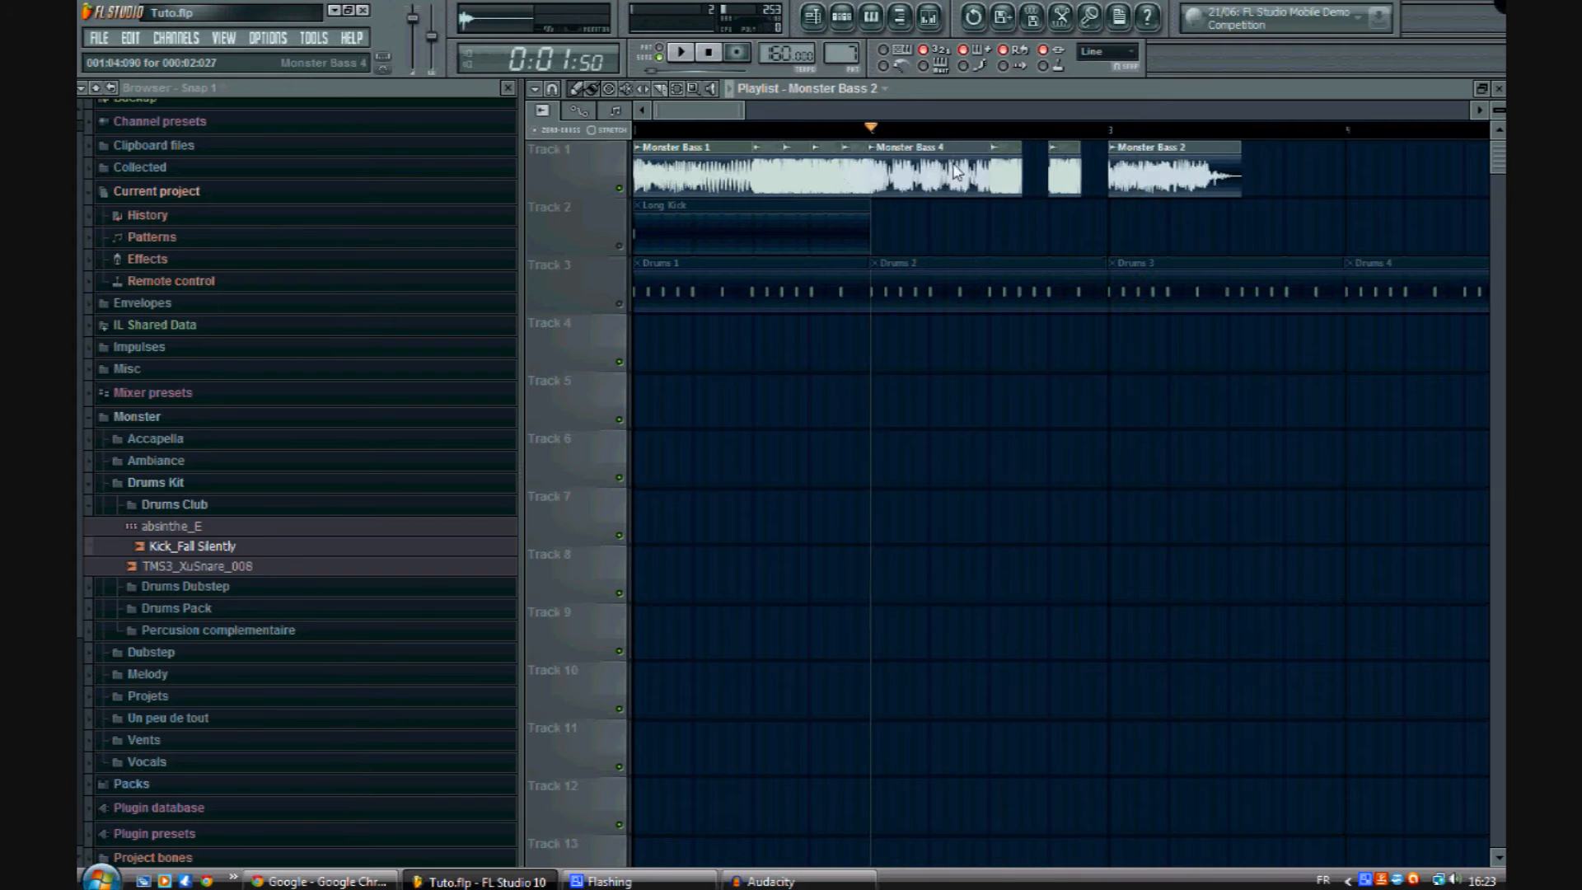
Step: Play the bass line on Track 1 from near its beginning through the Monster Bass 2 clip
click(1109, 134)
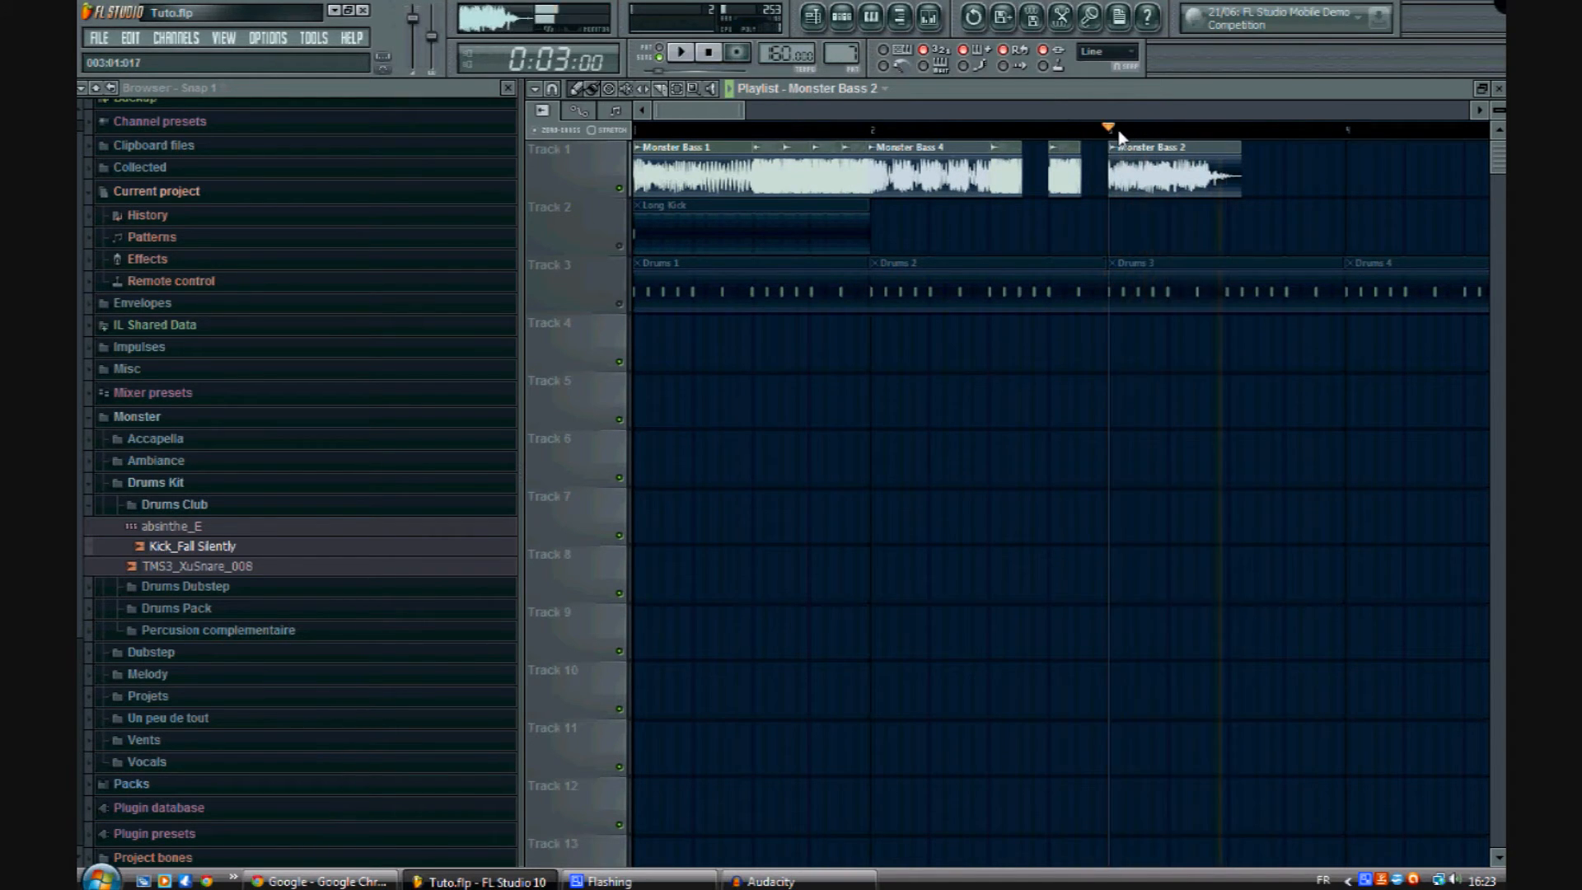
click(676, 127)
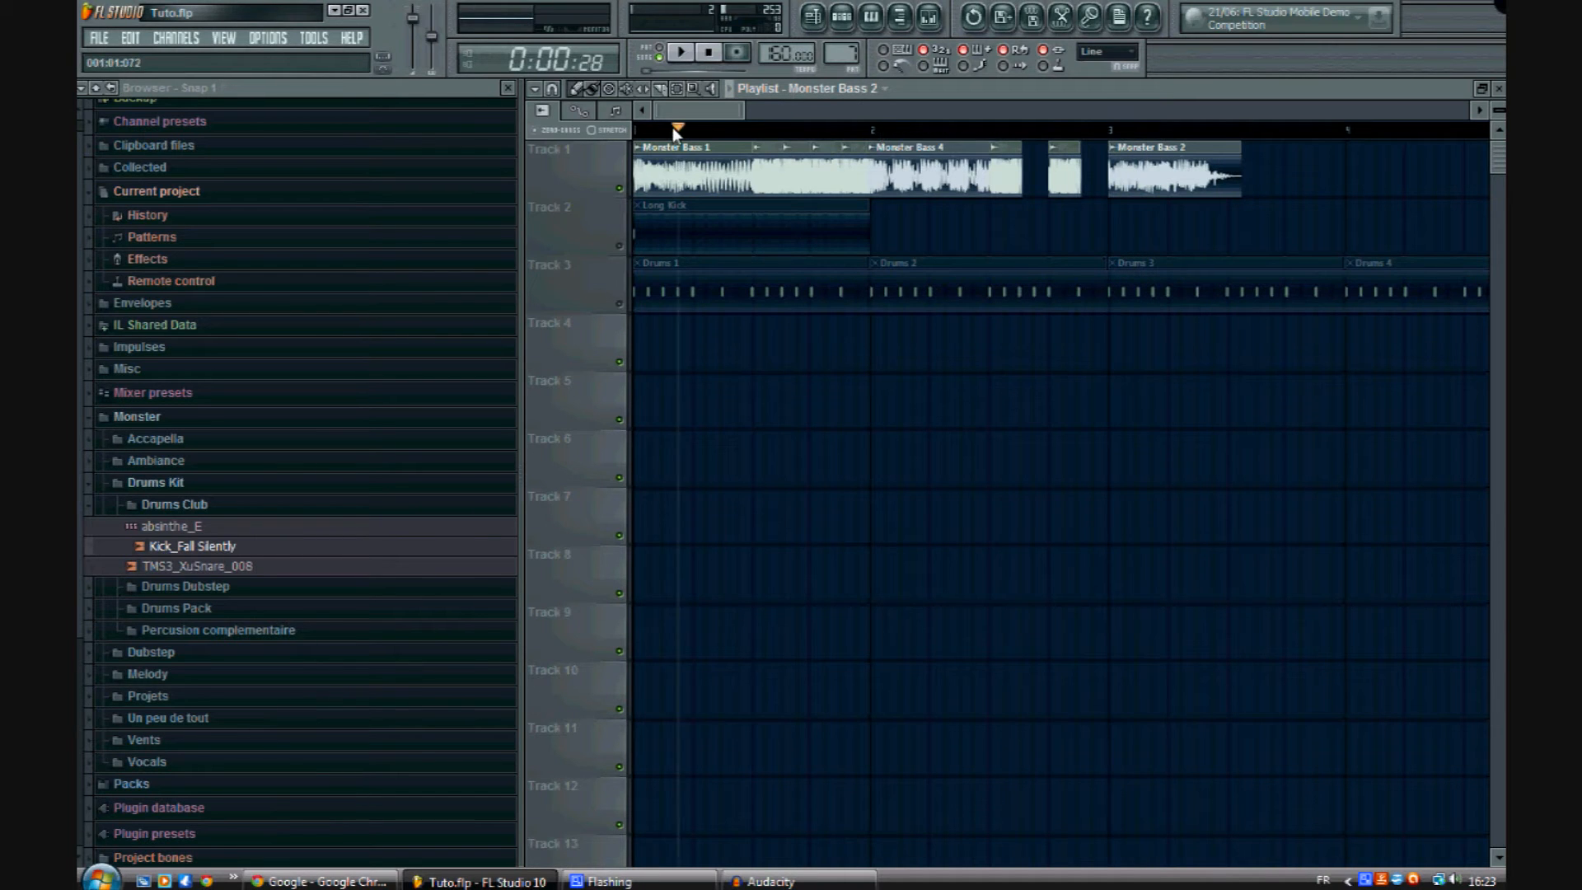
key(space)
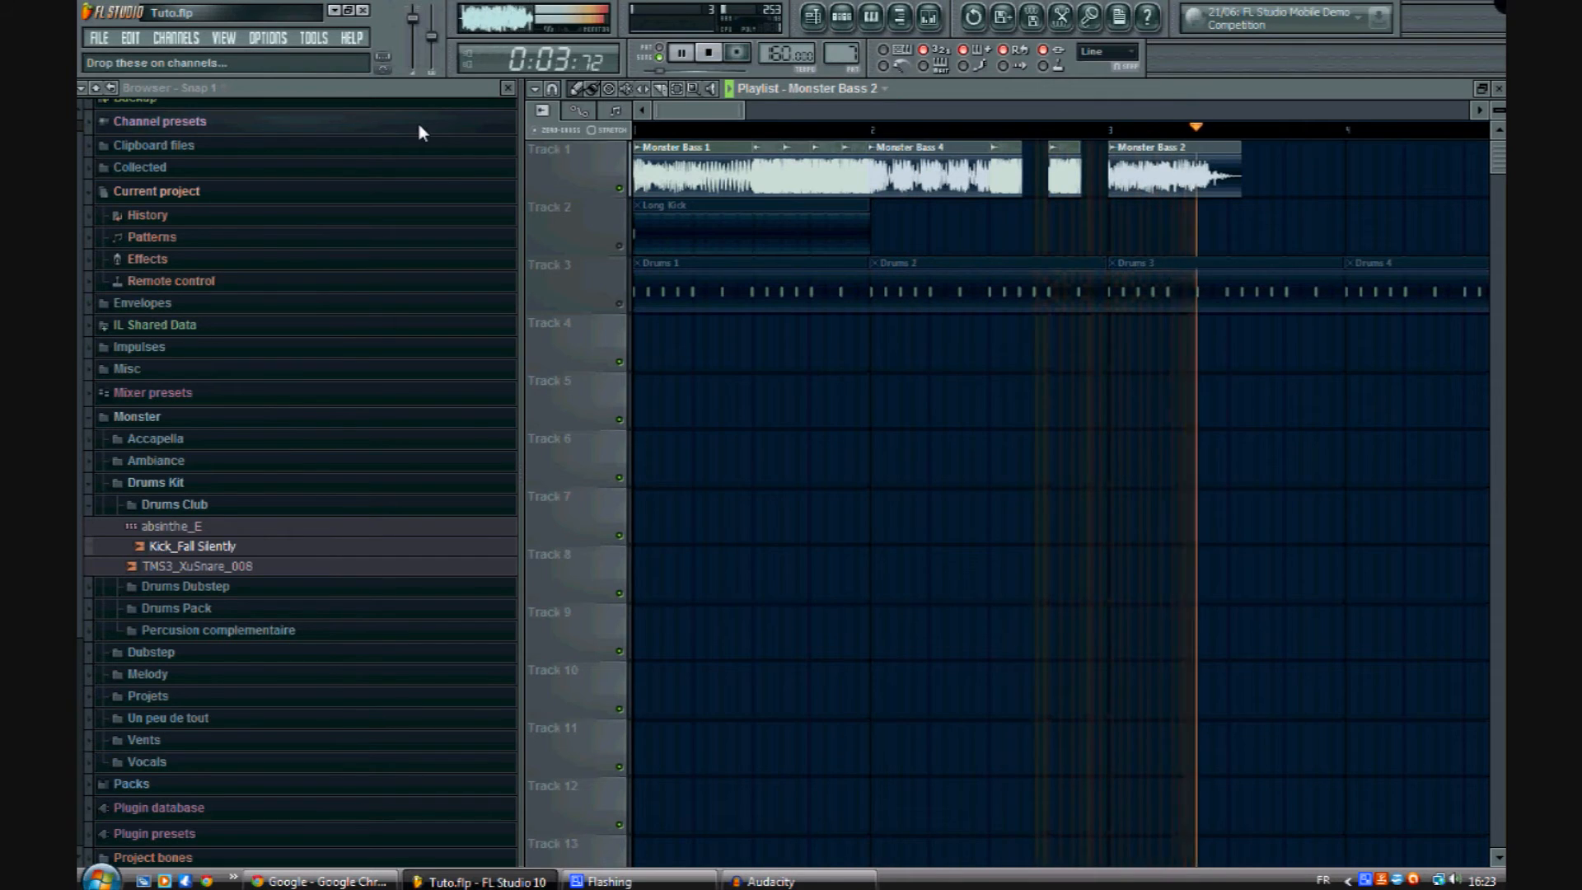
key(space)
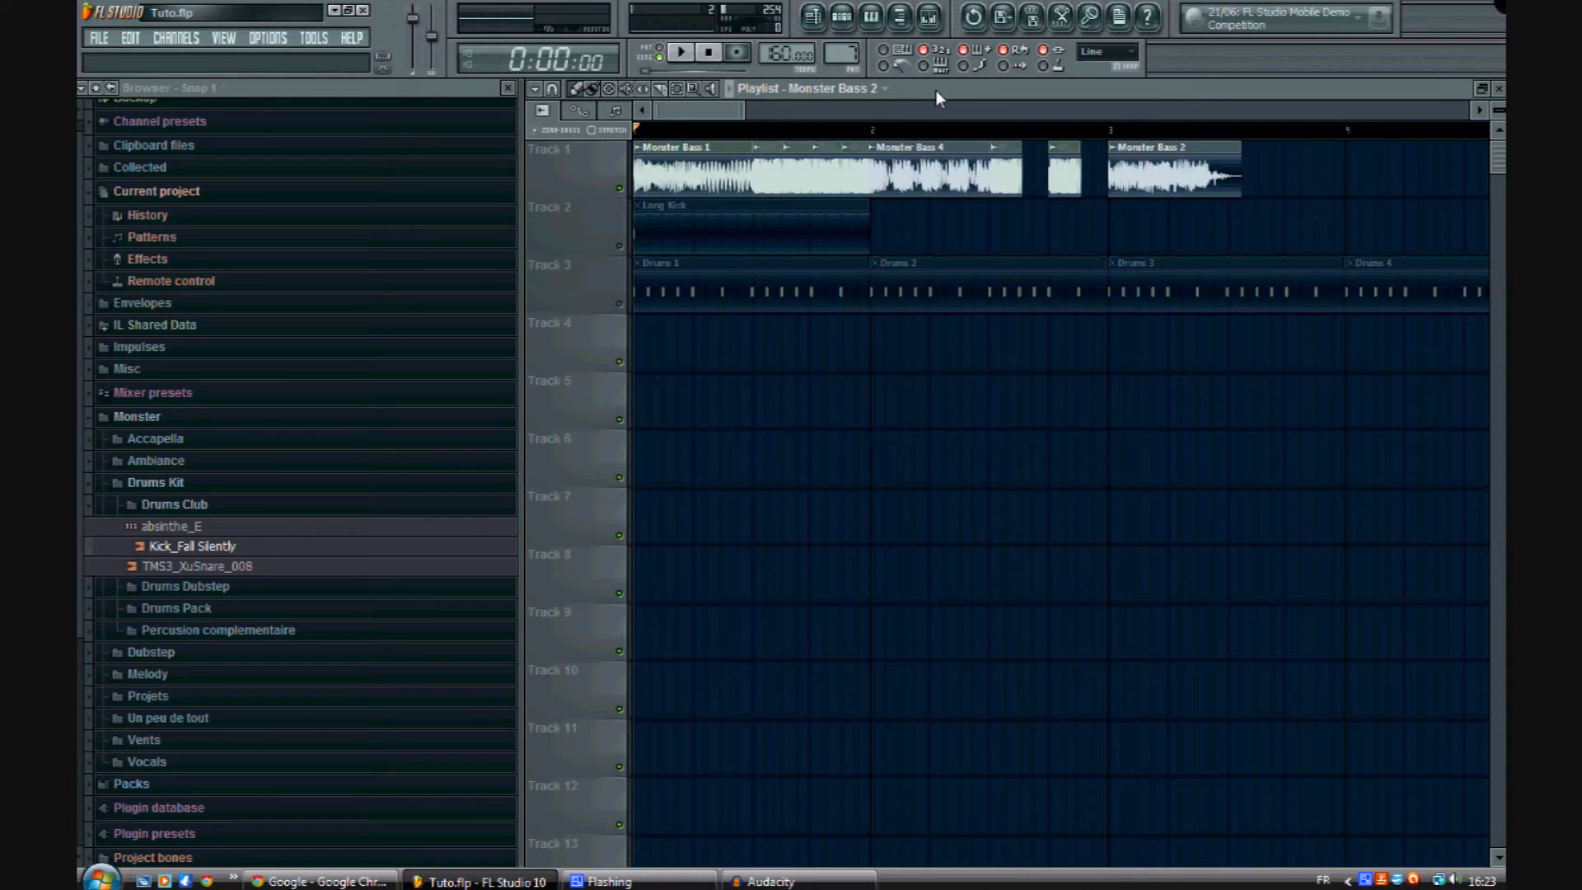
Step: Collapse the Drums Club folder and expand the Loopmasters Dubstep Monster Bass folder inside Dubstep
scroll(887, 135, up, 3)
mouse_move(701, 116)
mouse_down()
mouse_move(641, 114)
mouse_move(768, 115)
mouse_move(692, 115)
mouse_up()
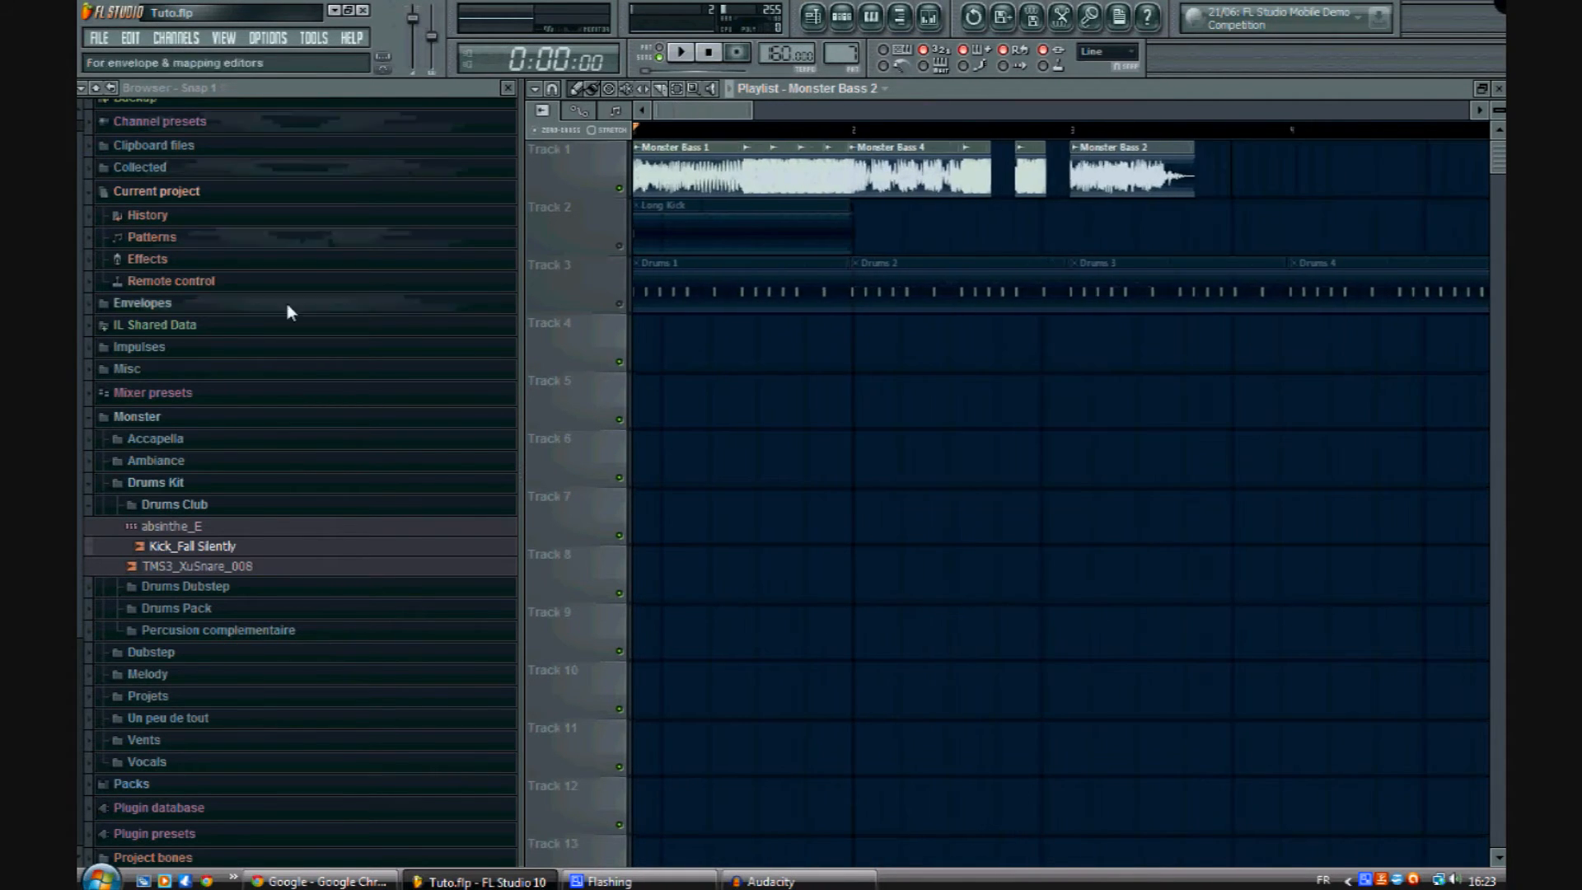
click(193, 506)
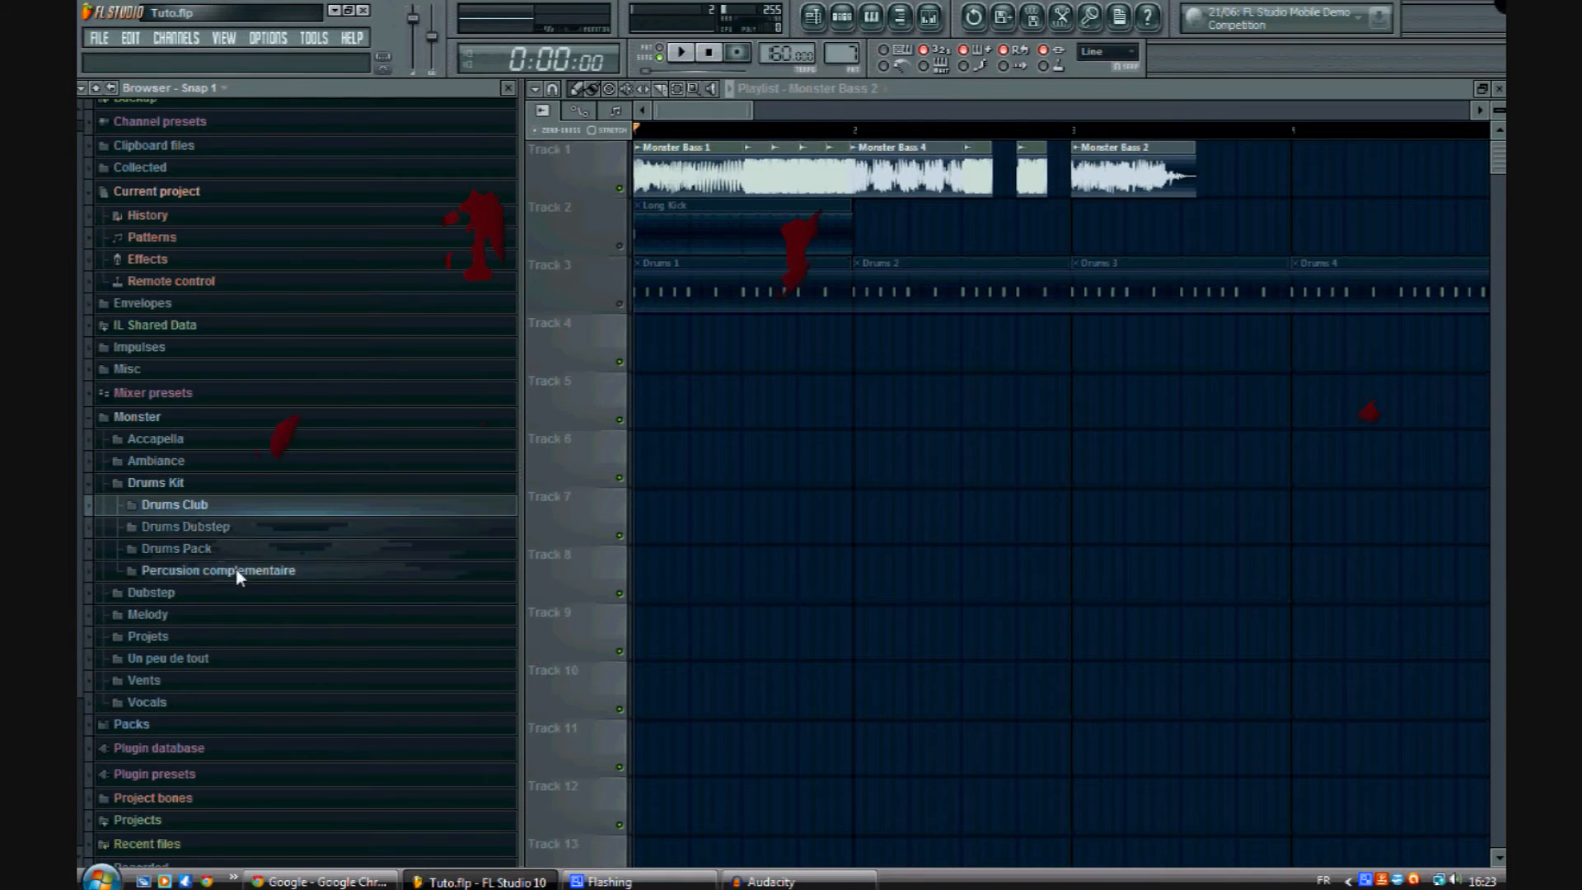
click(236, 590)
click(326, 609)
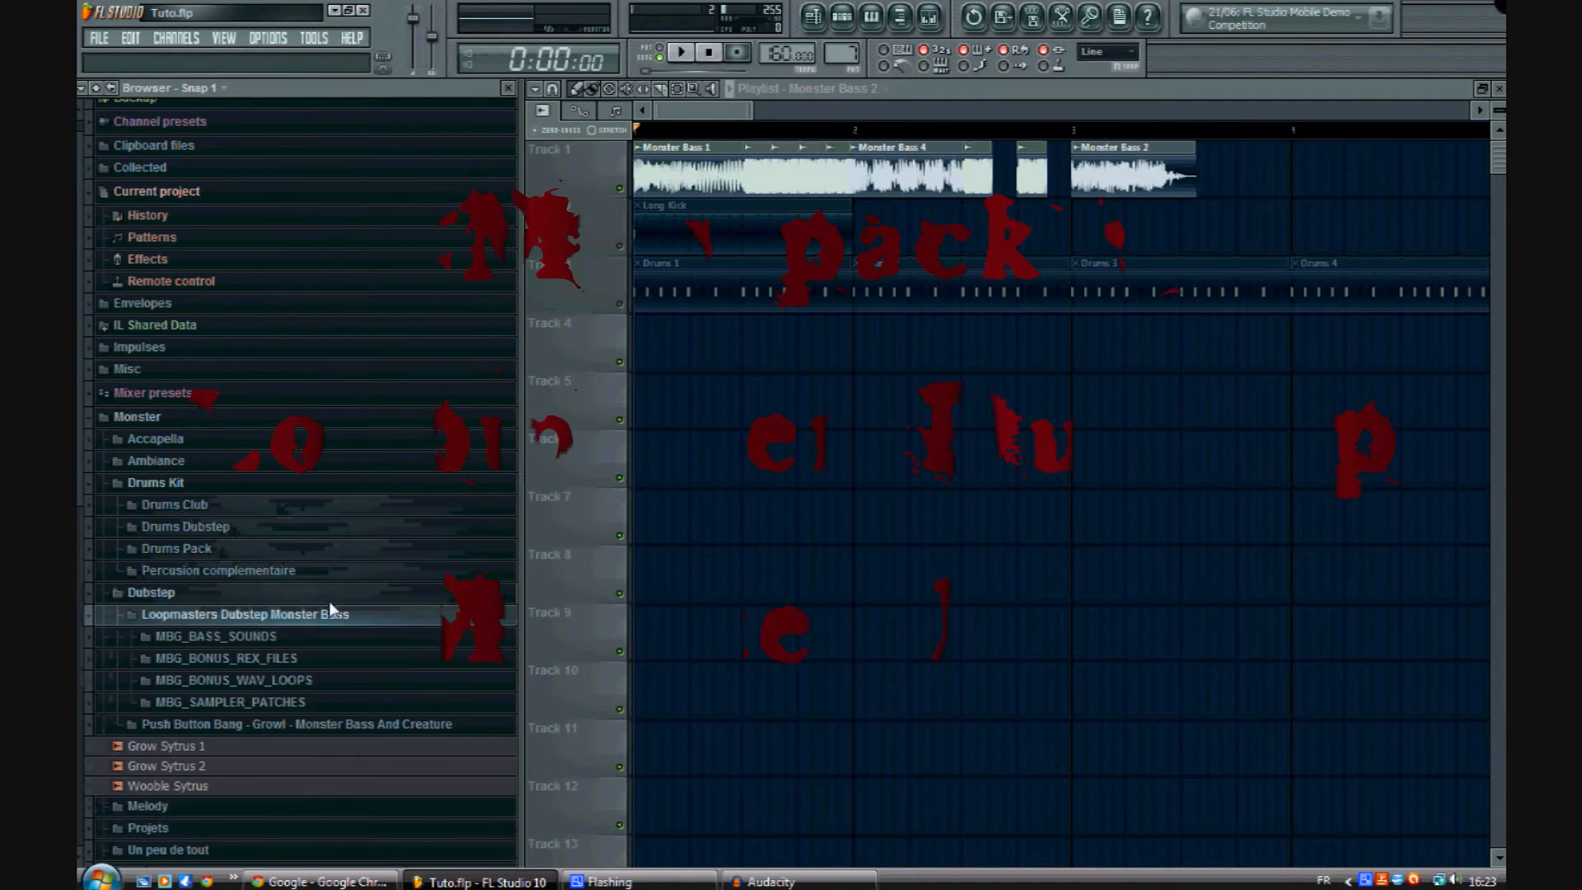
Step: Audition several bass samples from the MBG_BASS_SOUNDS folder of the Loopmasters pack
click(258, 634)
click(178, 595)
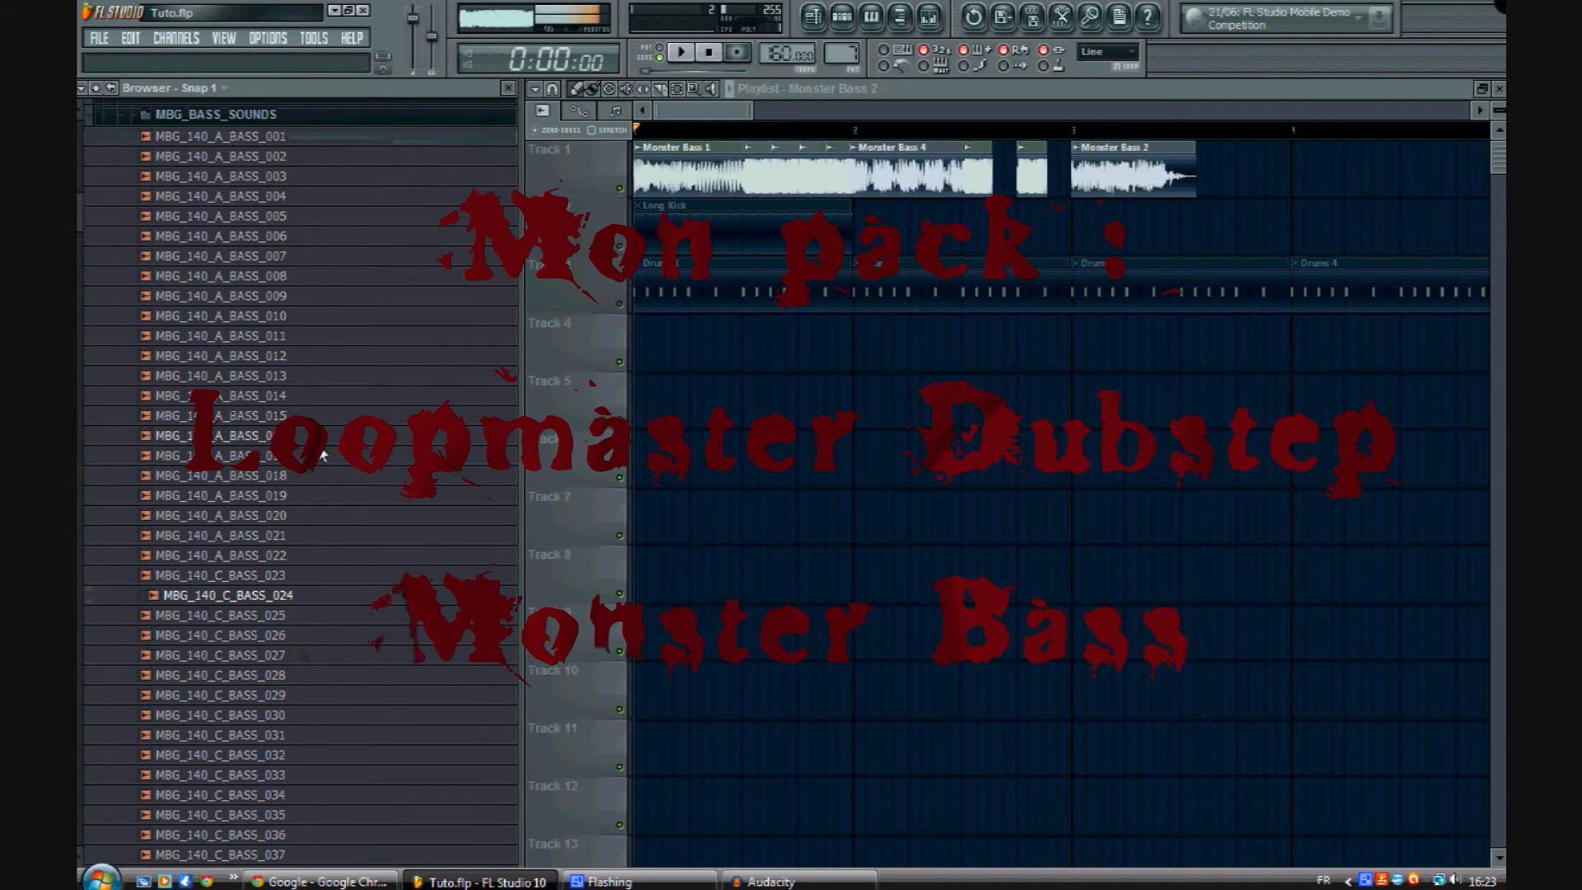
scroll(461, 503, down, 5)
click(419, 548)
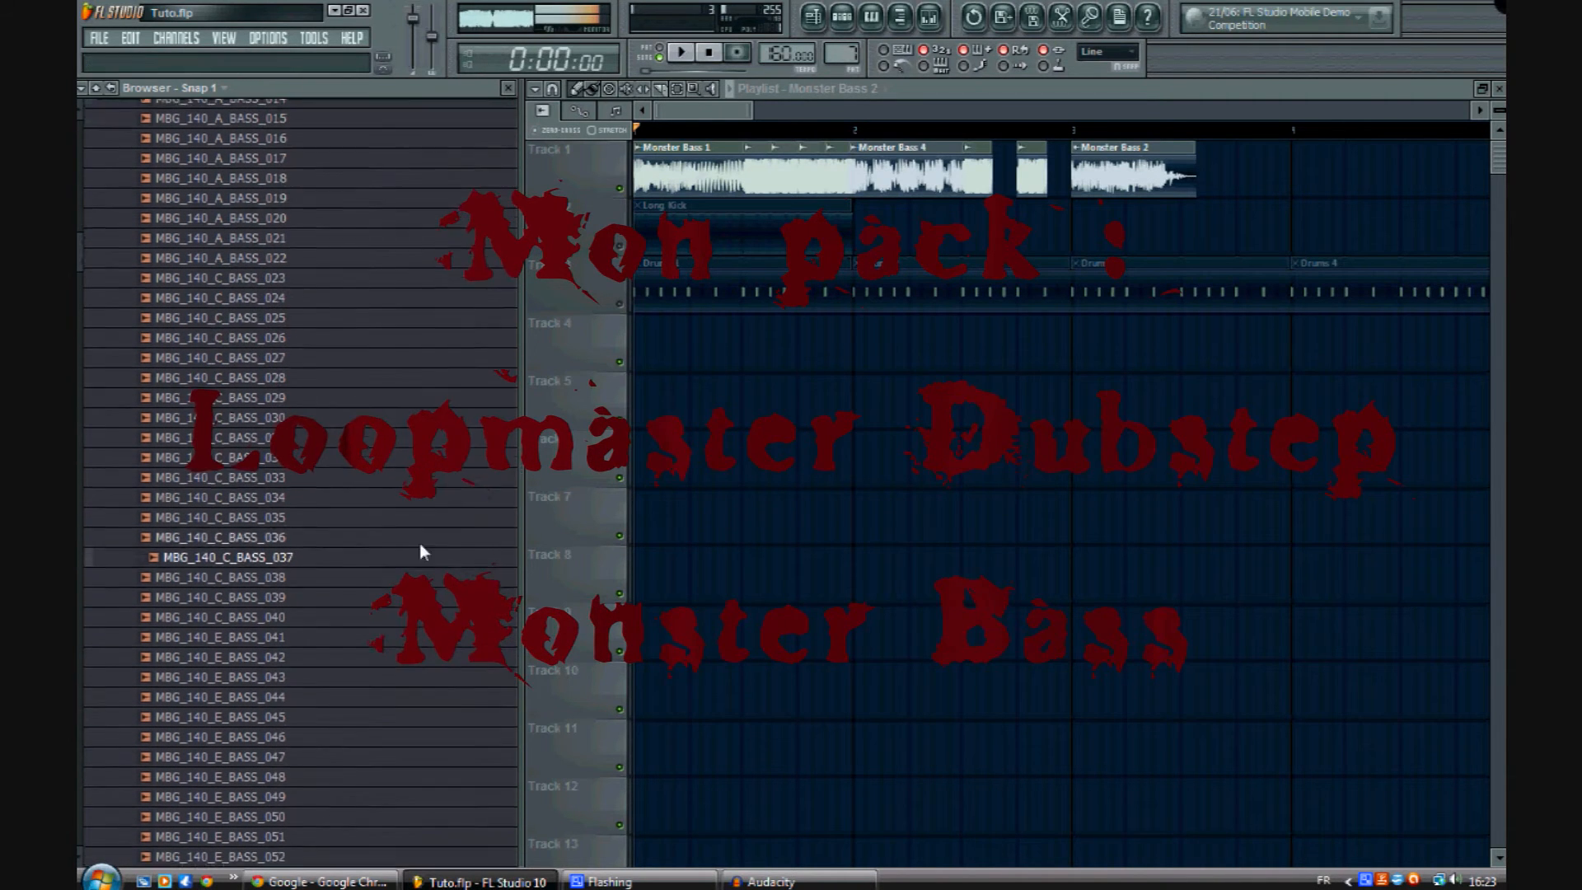
click(305, 694)
click(359, 773)
scroll(412, 659, up, 15)
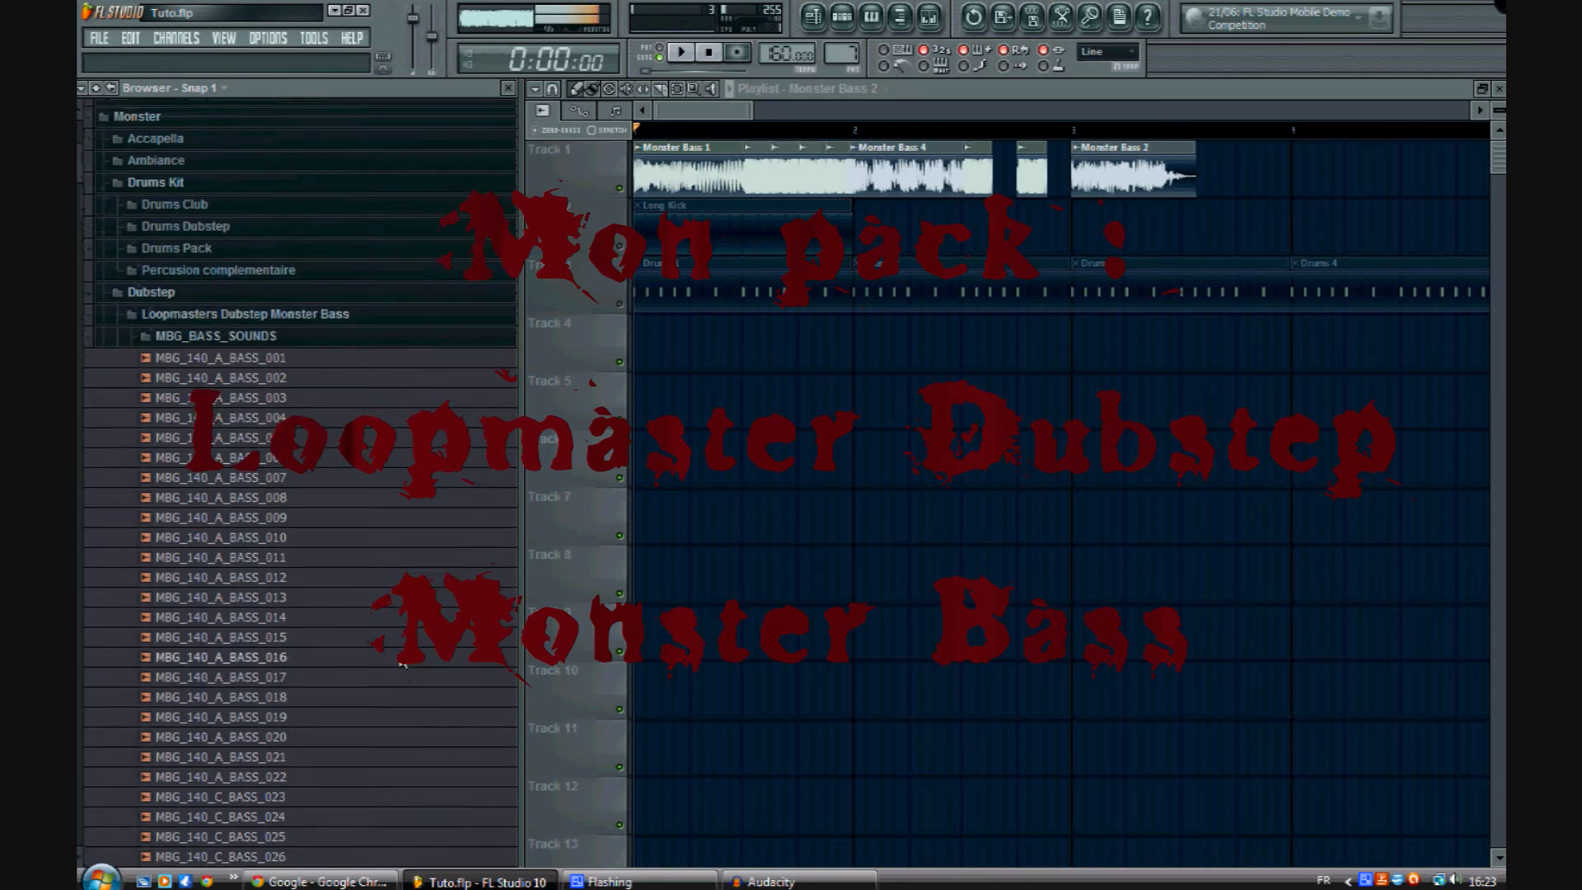
Step: Collapse the Loopmasters pack, preview the Grow Sytrus 2 sample and fold up the Dubstep folder
click(249, 476)
click(259, 453)
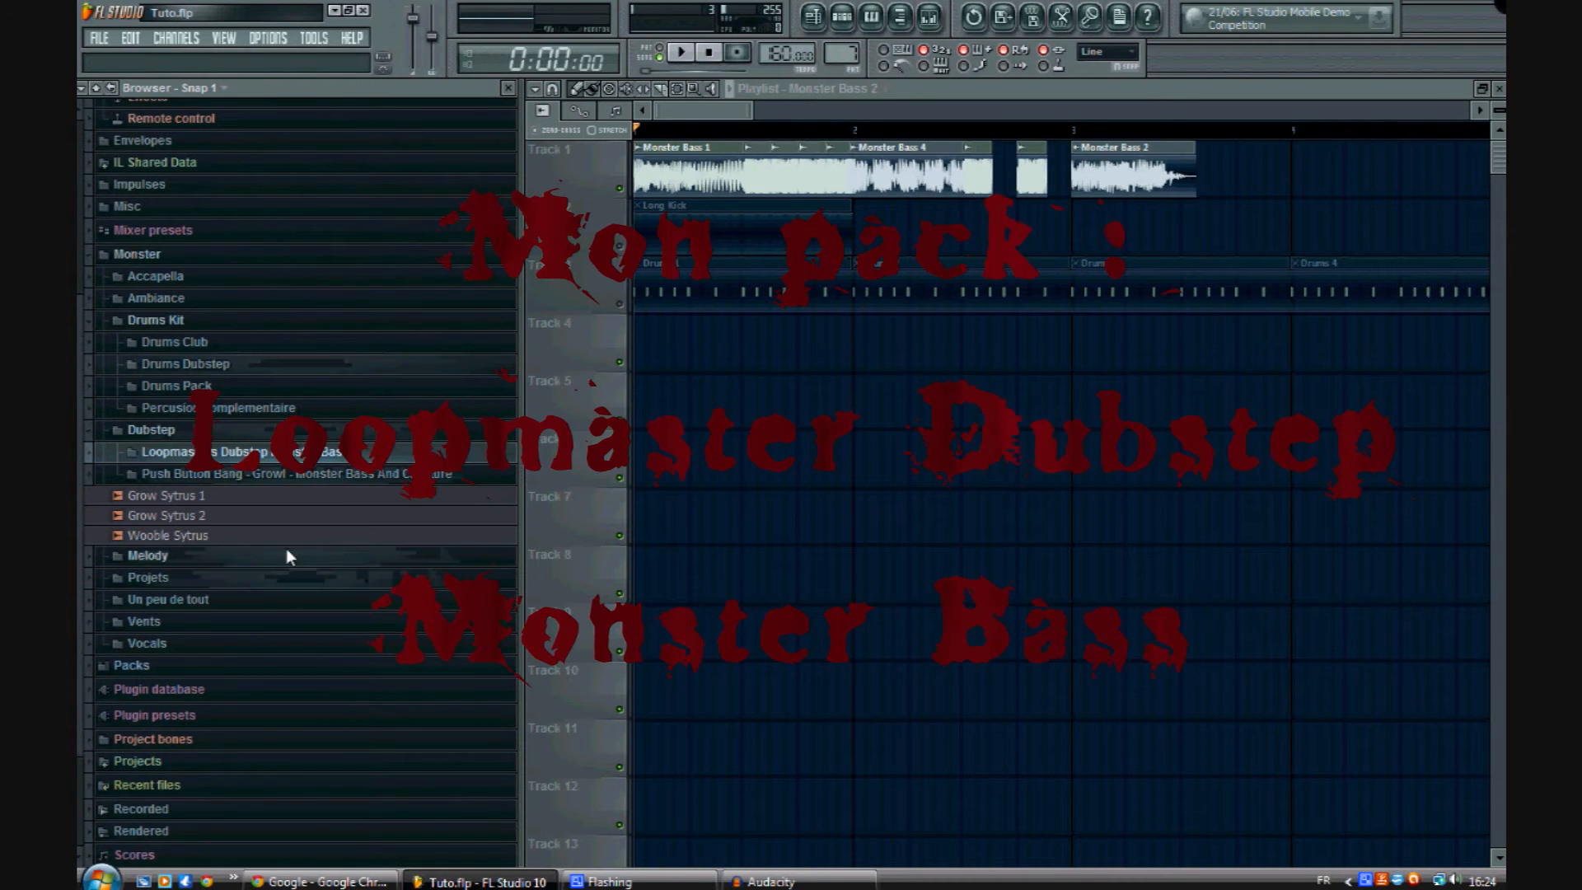
click(271, 516)
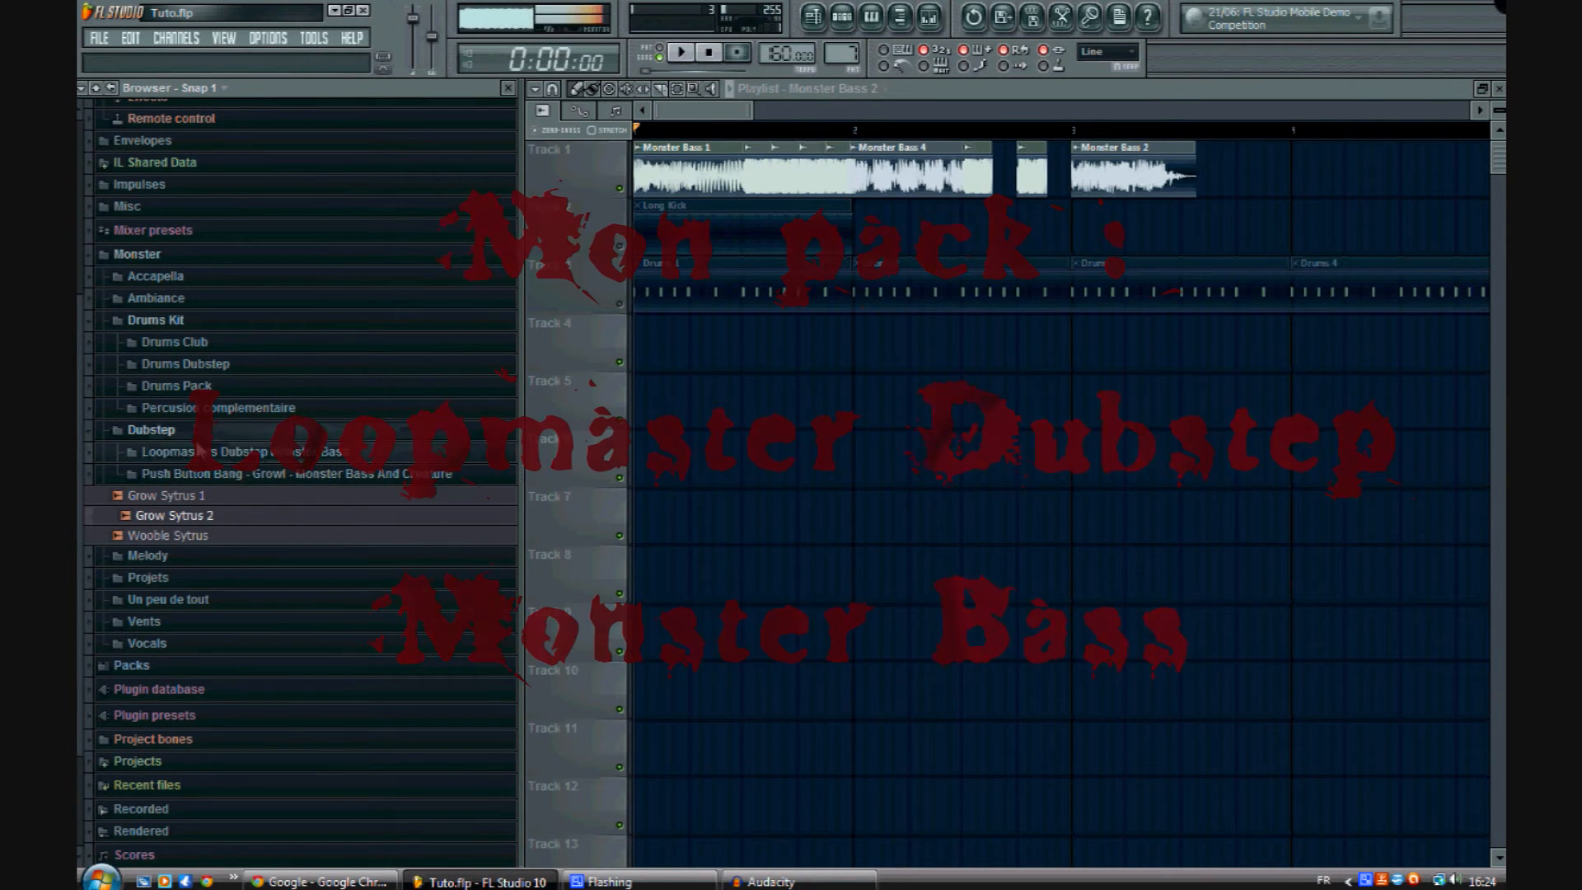
click(168, 430)
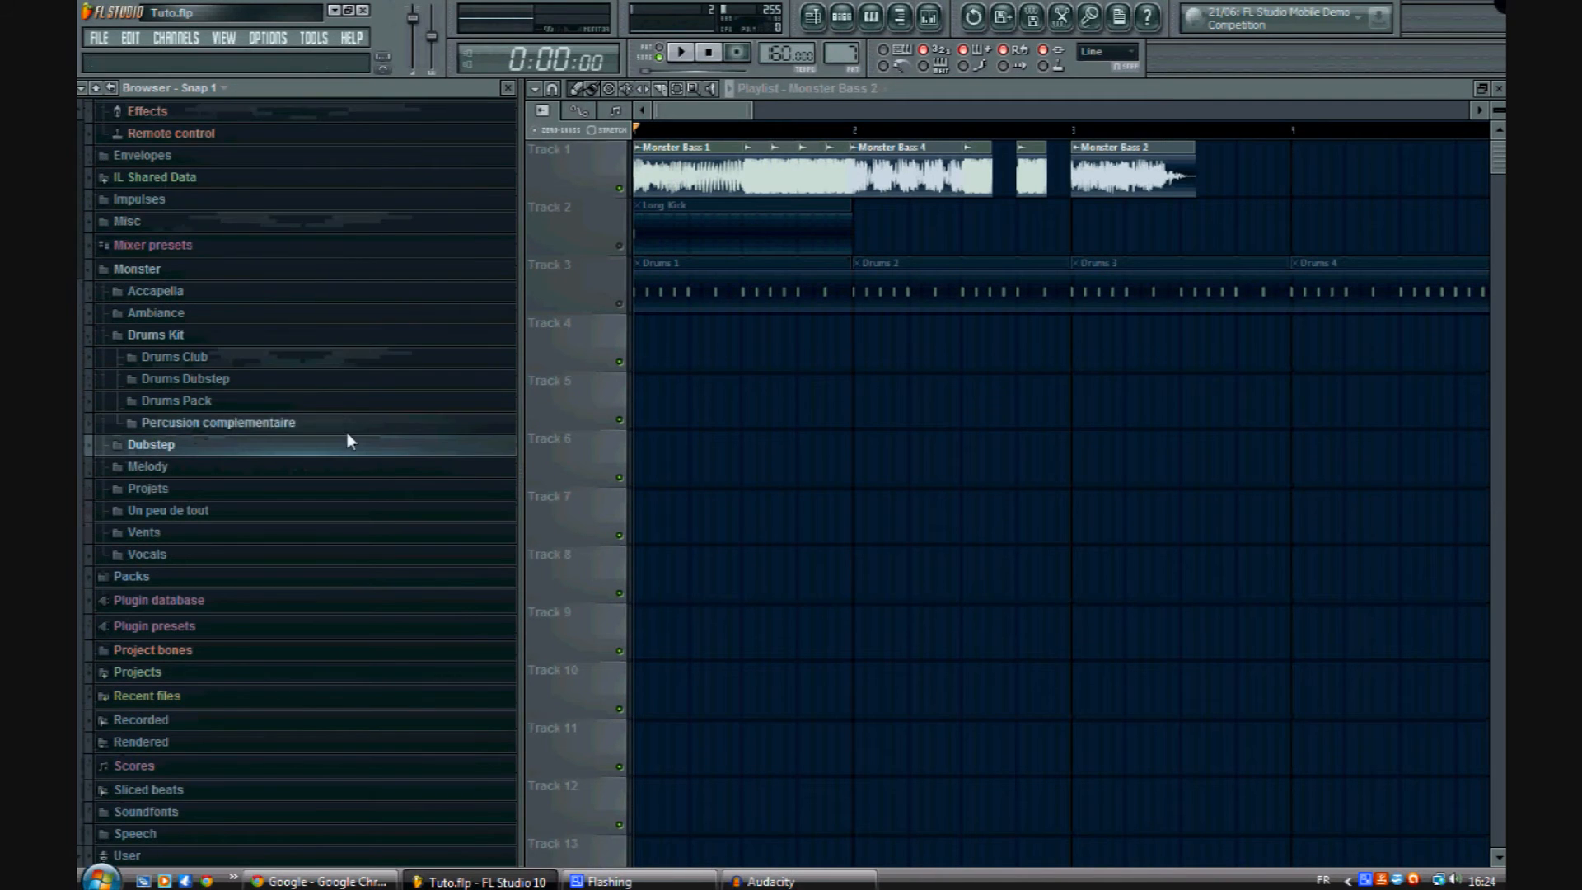
Step: Make the Monster Bass 3 clip at beat 3 of bar 2 on Track 1 unique
scroll(749, 125, down, 1)
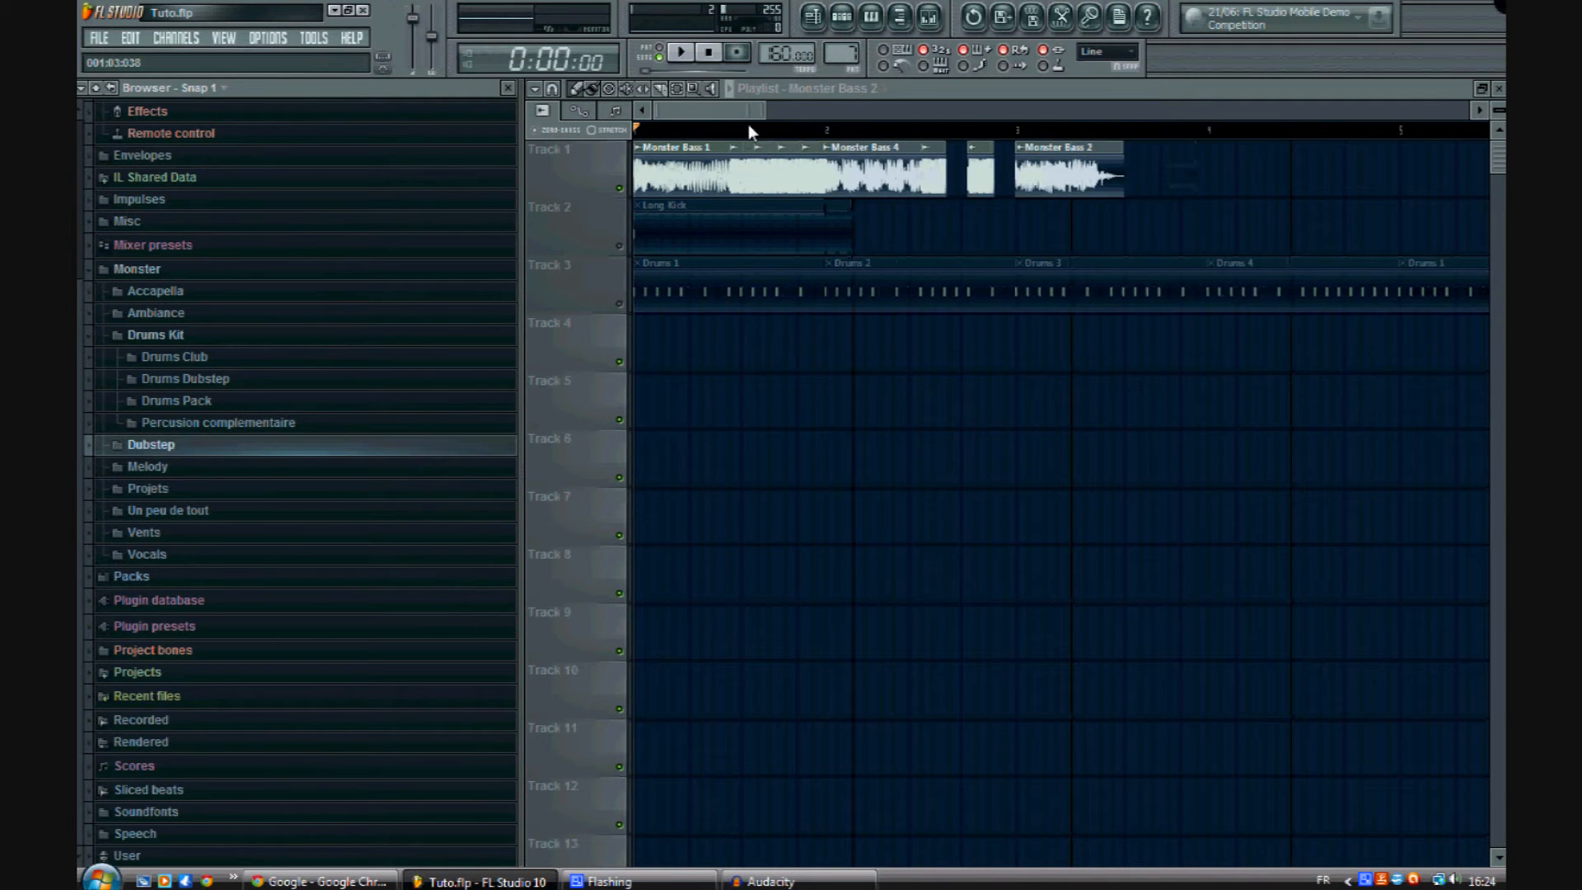
scroll(749, 125, down, 1)
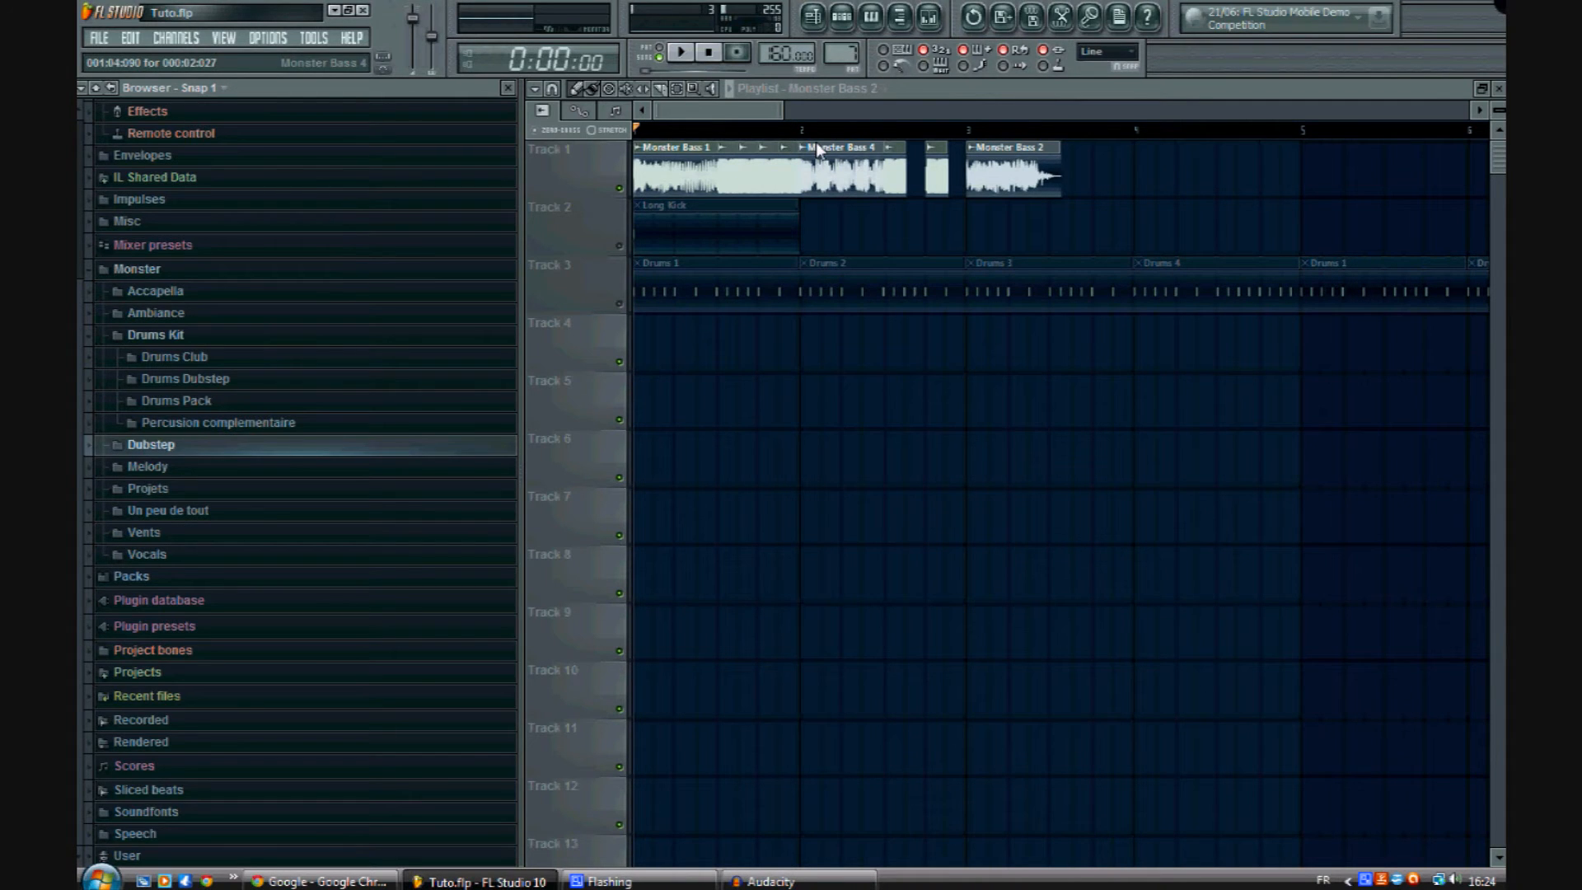
scroll(848, 117, up, 3)
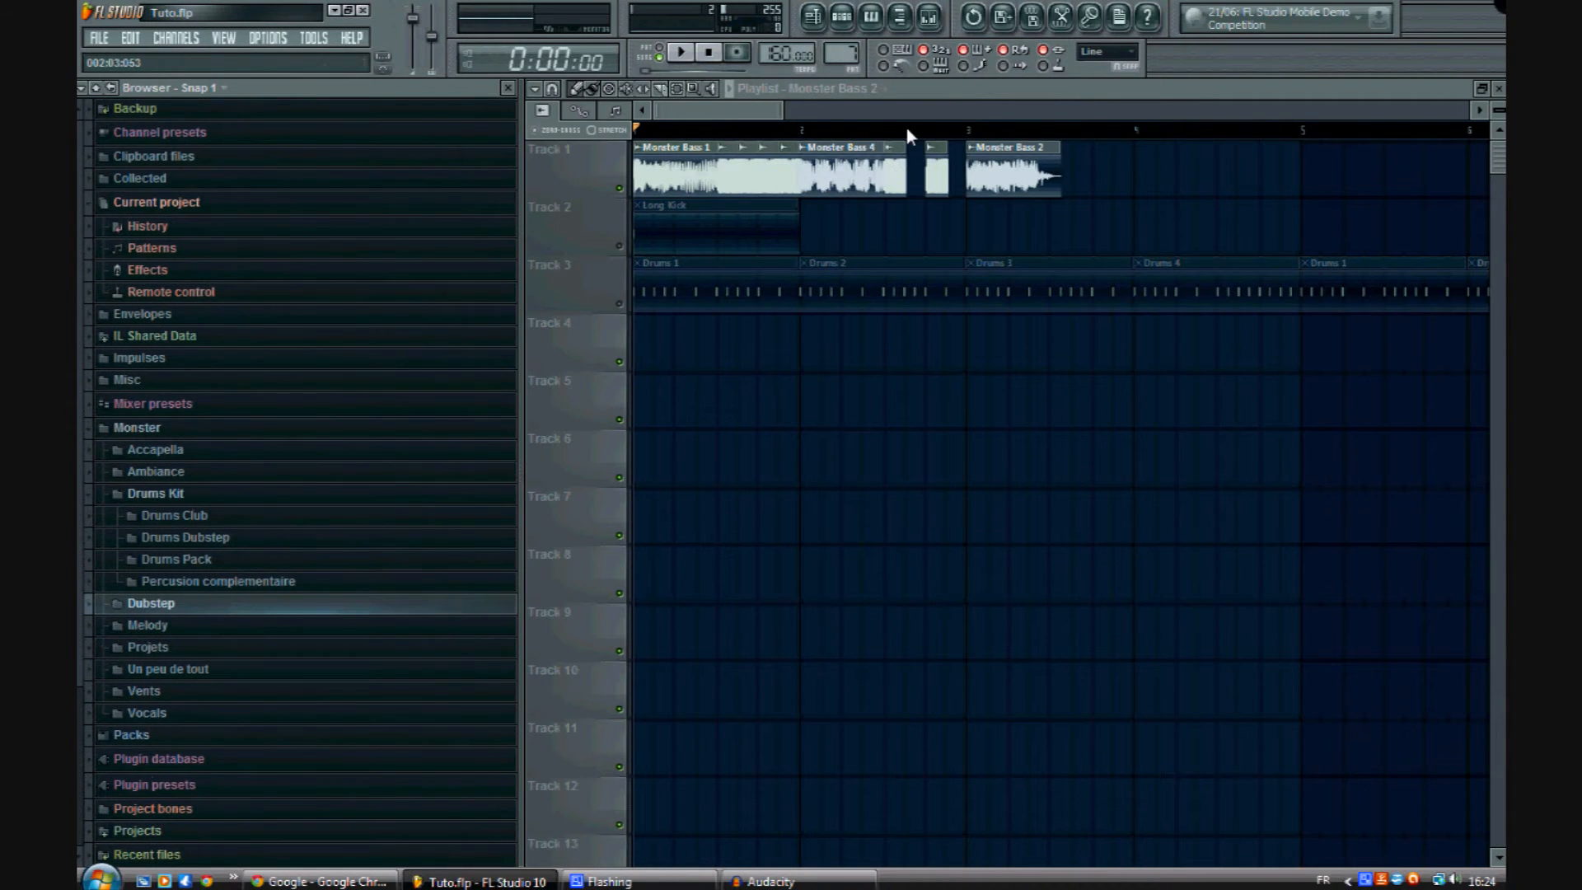
scroll(907, 127, up, 3)
click(831, 147)
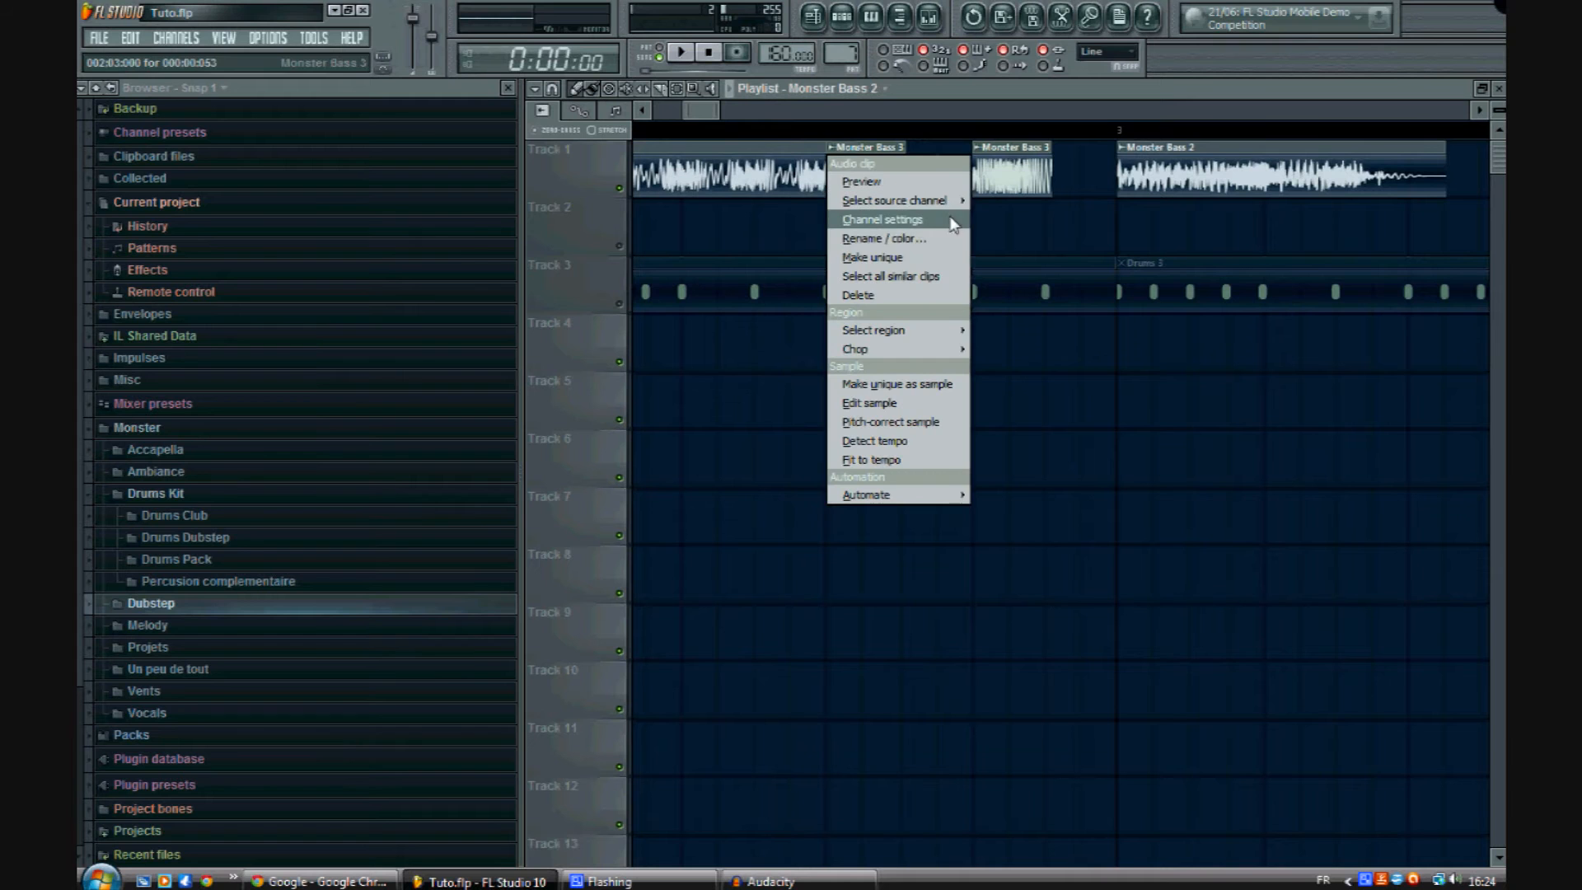
click(933, 257)
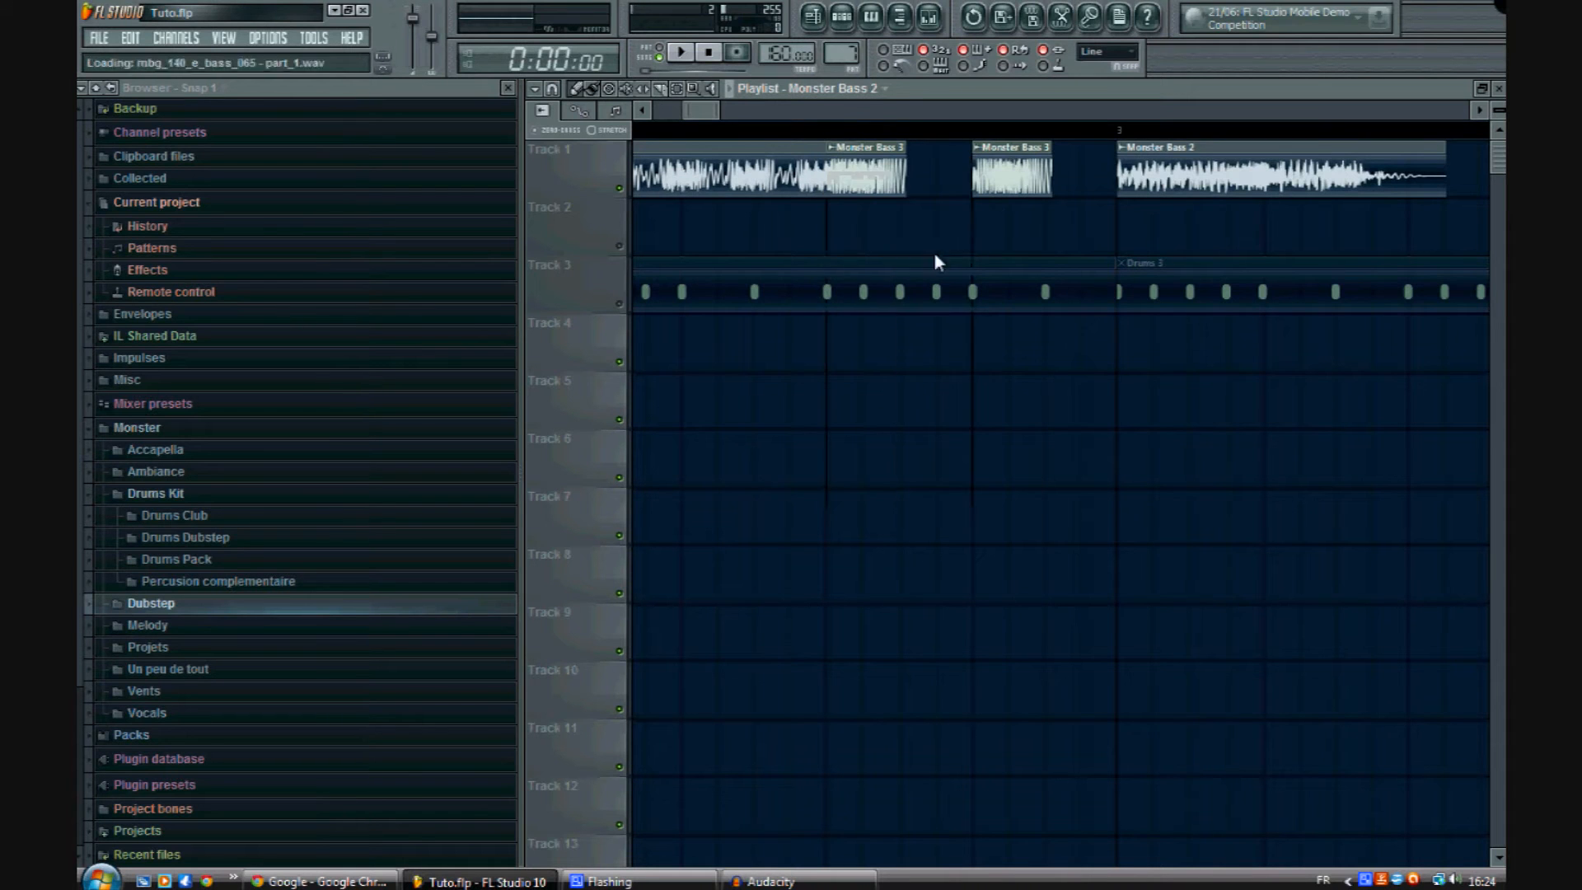
Step: Inspect the unique clip's channel settings and the audio clip channels in the step sequencer
double_click(890, 183)
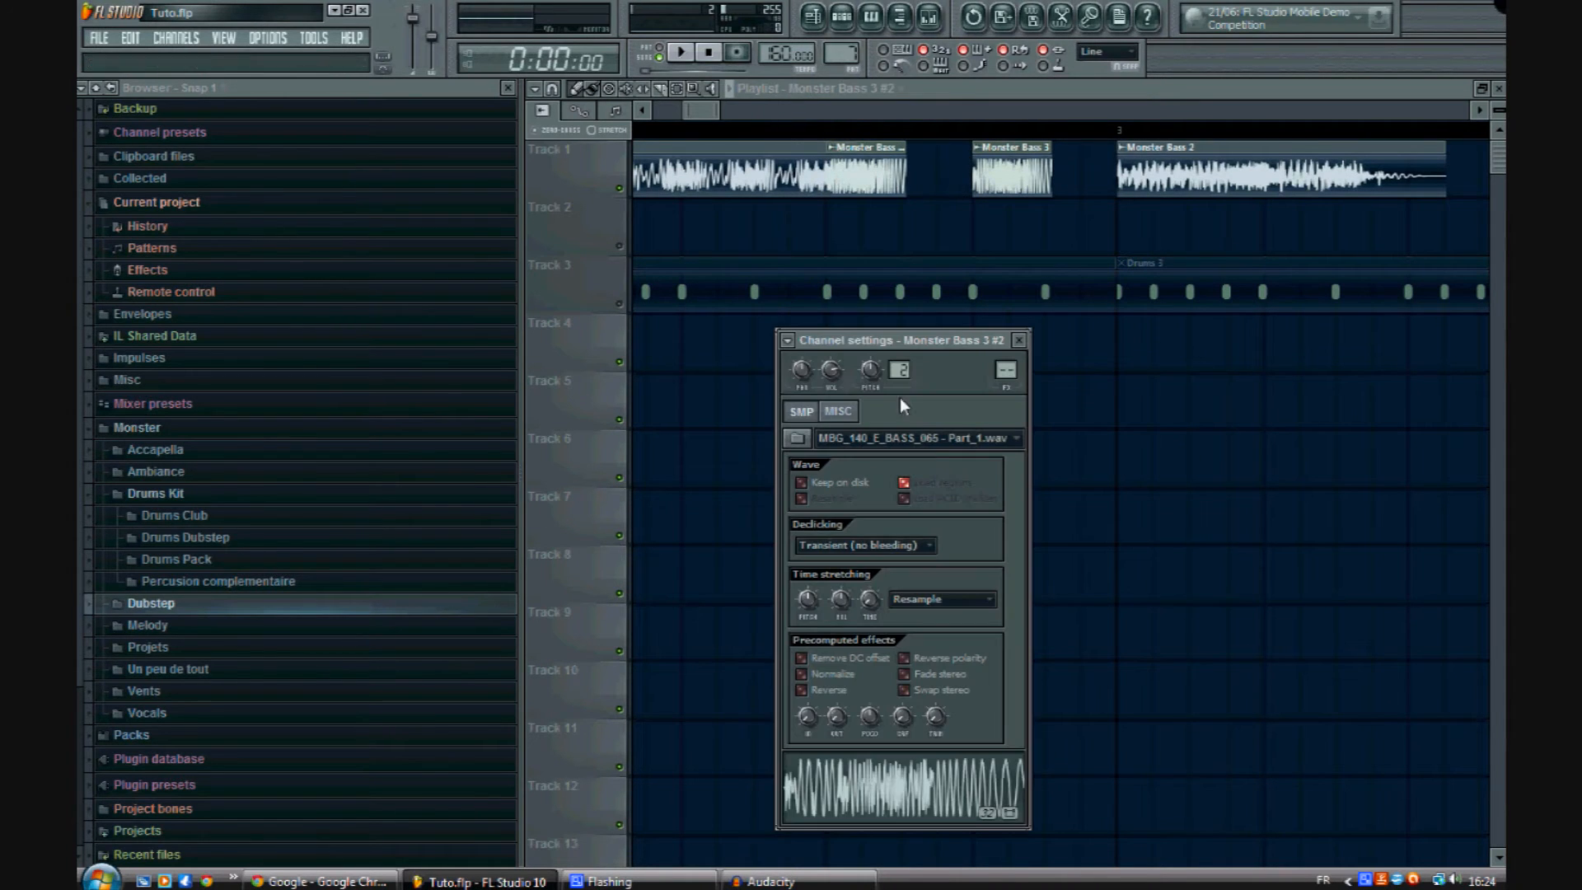
click(842, 16)
click(1300, 539)
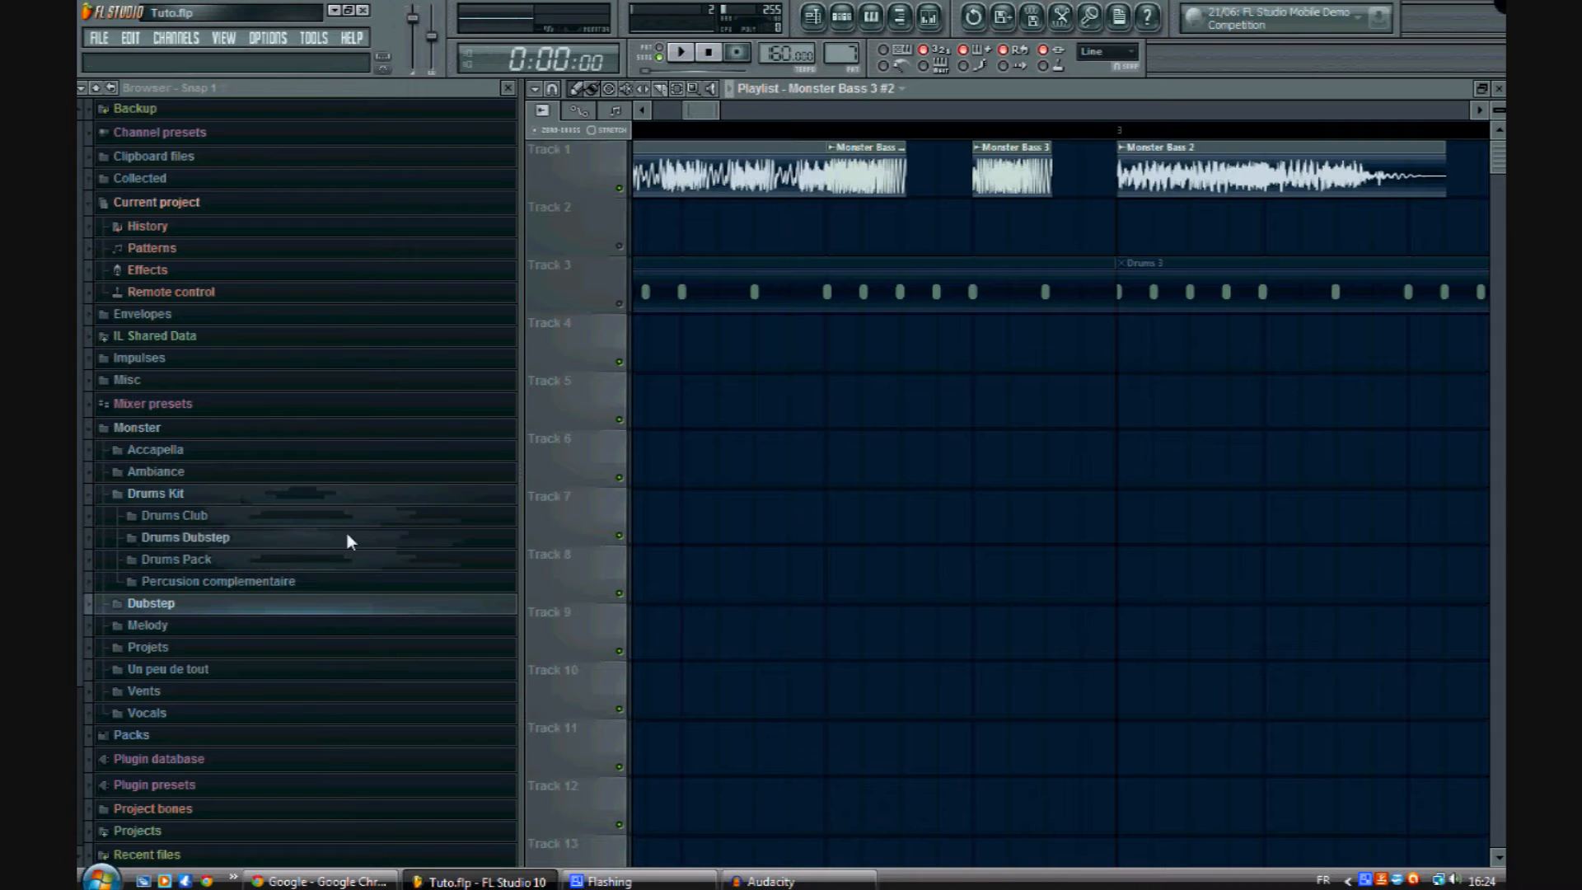
double_click(857, 164)
drag(918, 784, 1155, 484)
right_click(1157, 481)
click(842, 31)
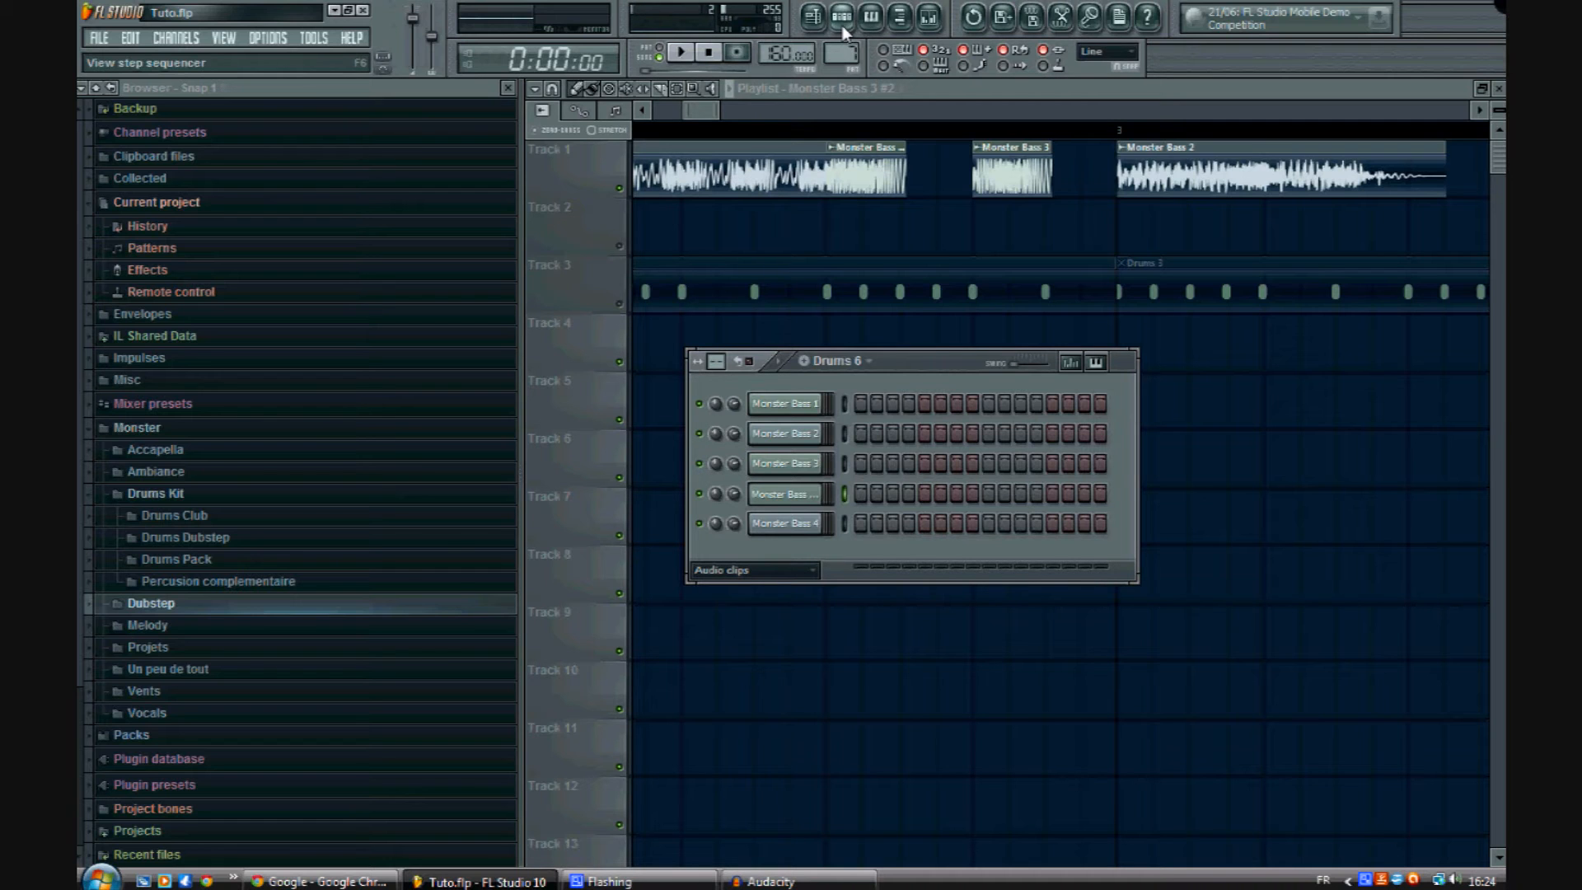
Step: Place another Monster Bass 3 sample from the MBG_BASS_SOUNDS folder on Track 2 at beat 3 of bar 2
click(234, 577)
click(234, 577)
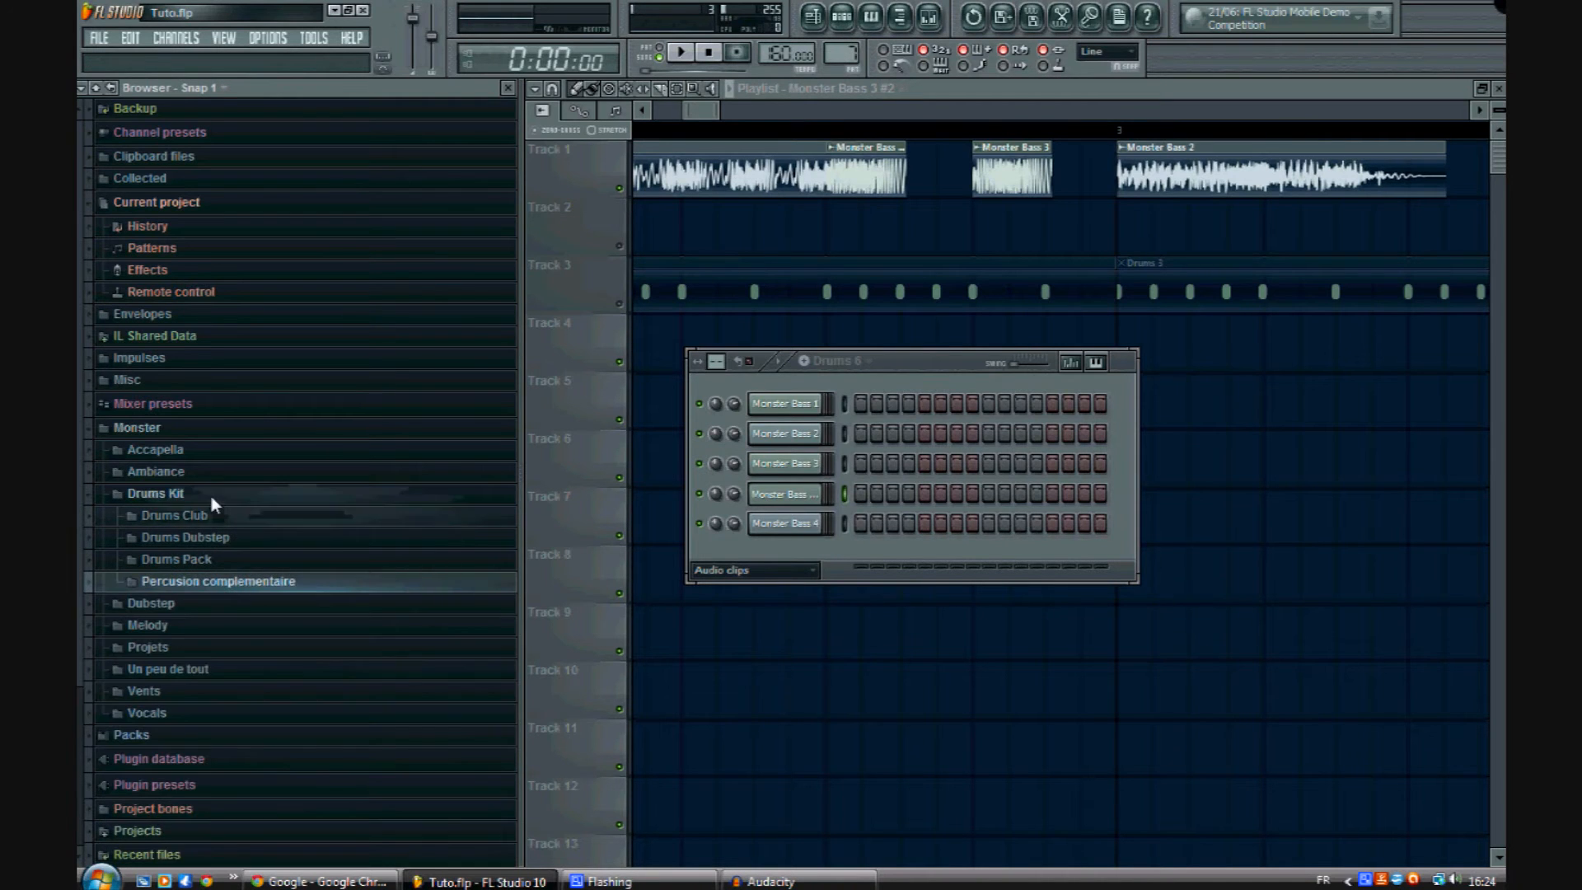
click(214, 519)
click(211, 521)
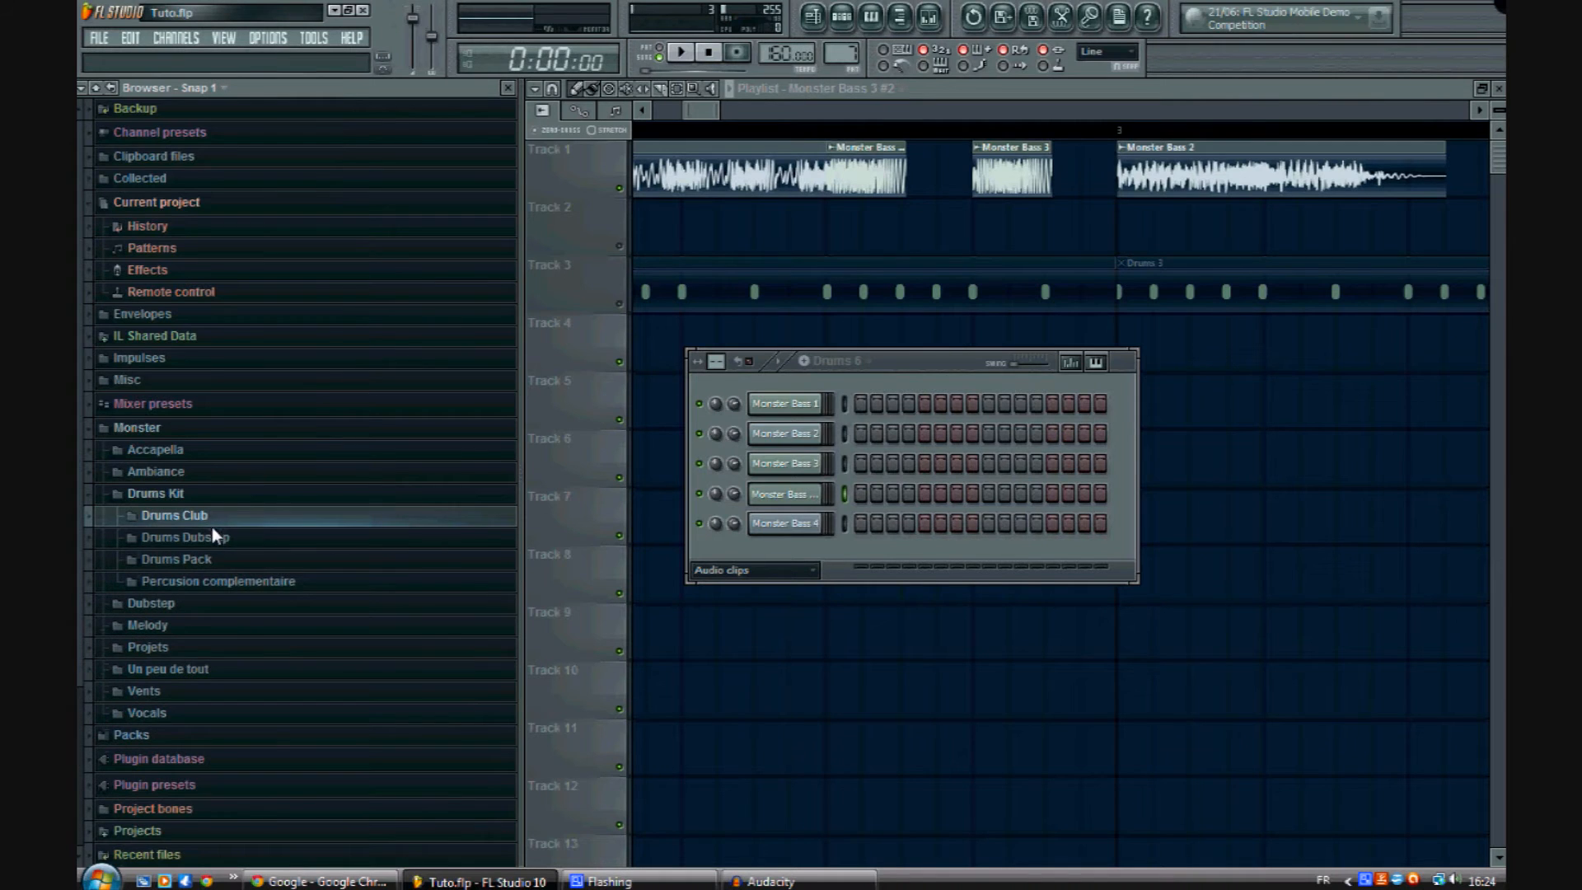
click(202, 603)
click(214, 626)
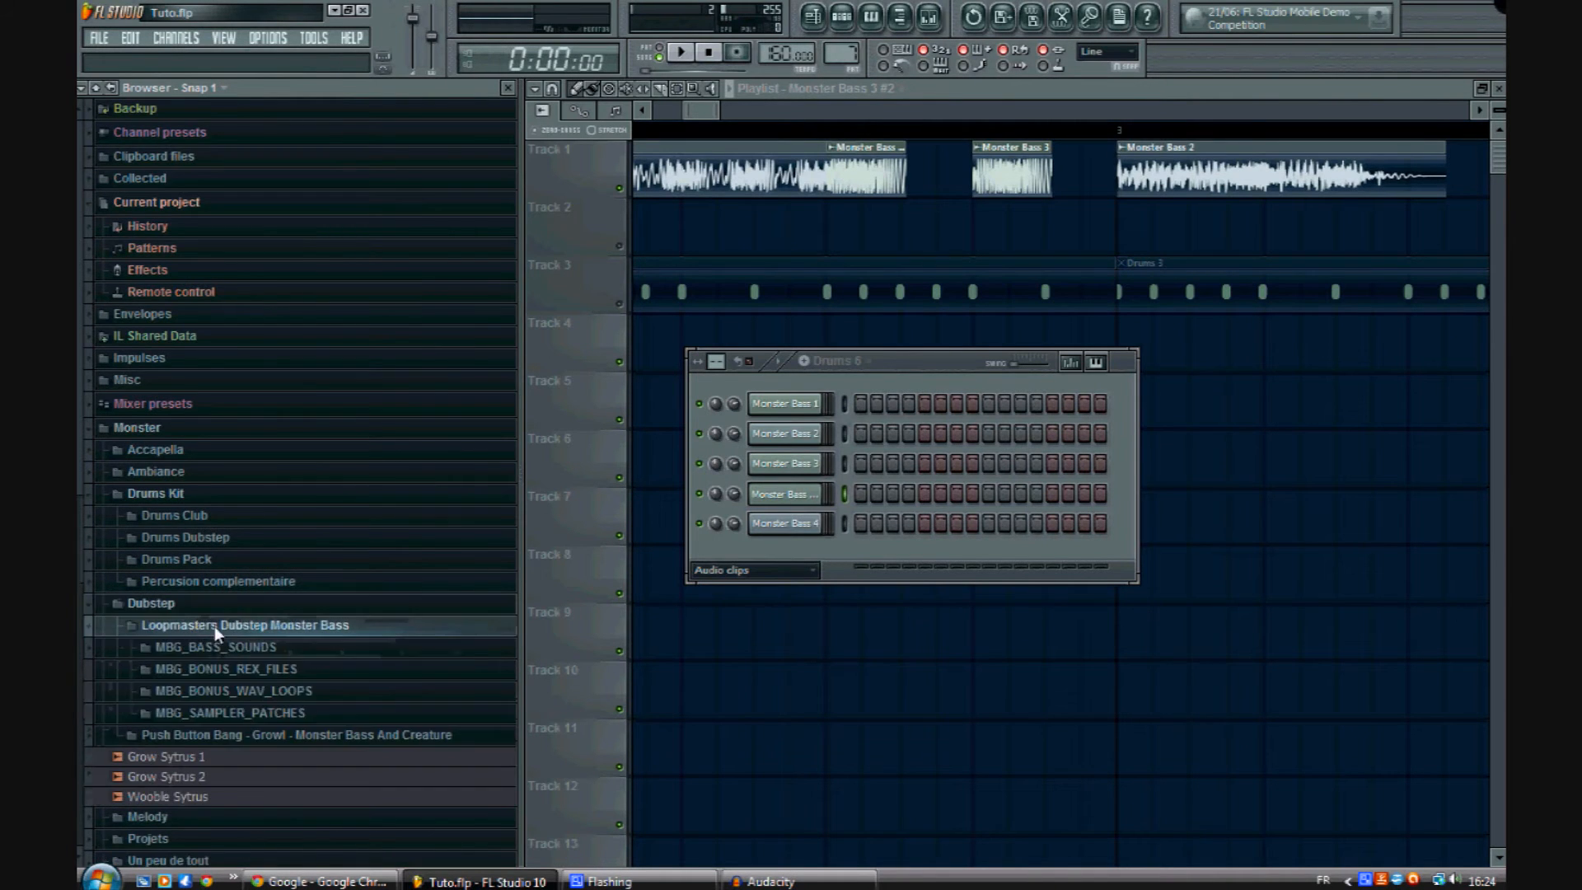
scroll(239, 620, down, 5)
click(229, 293)
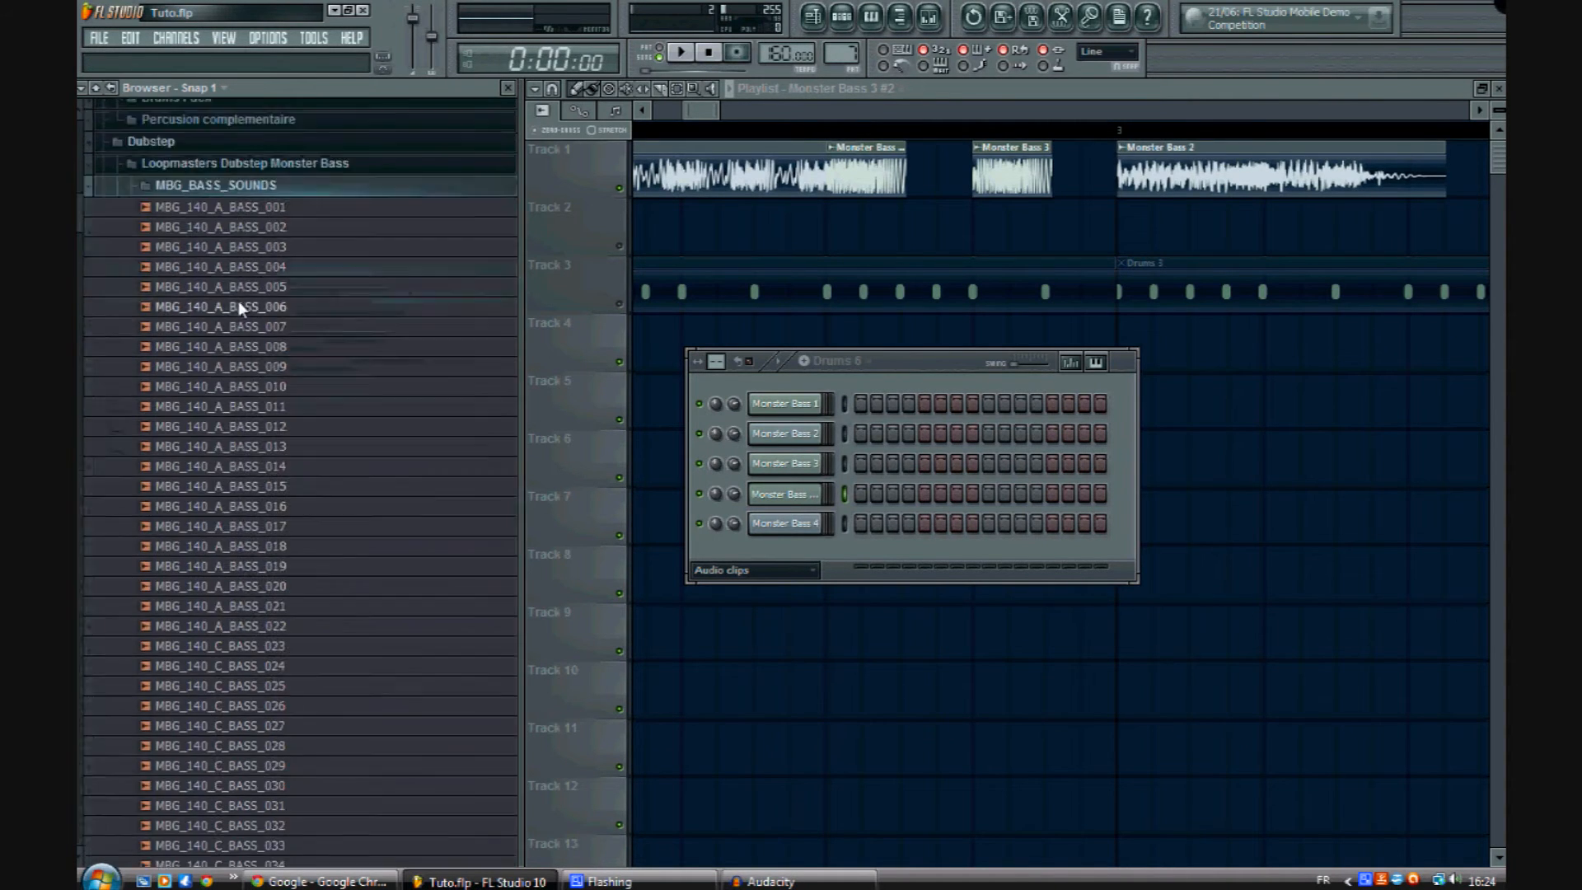
scroll(330, 429, down, 20)
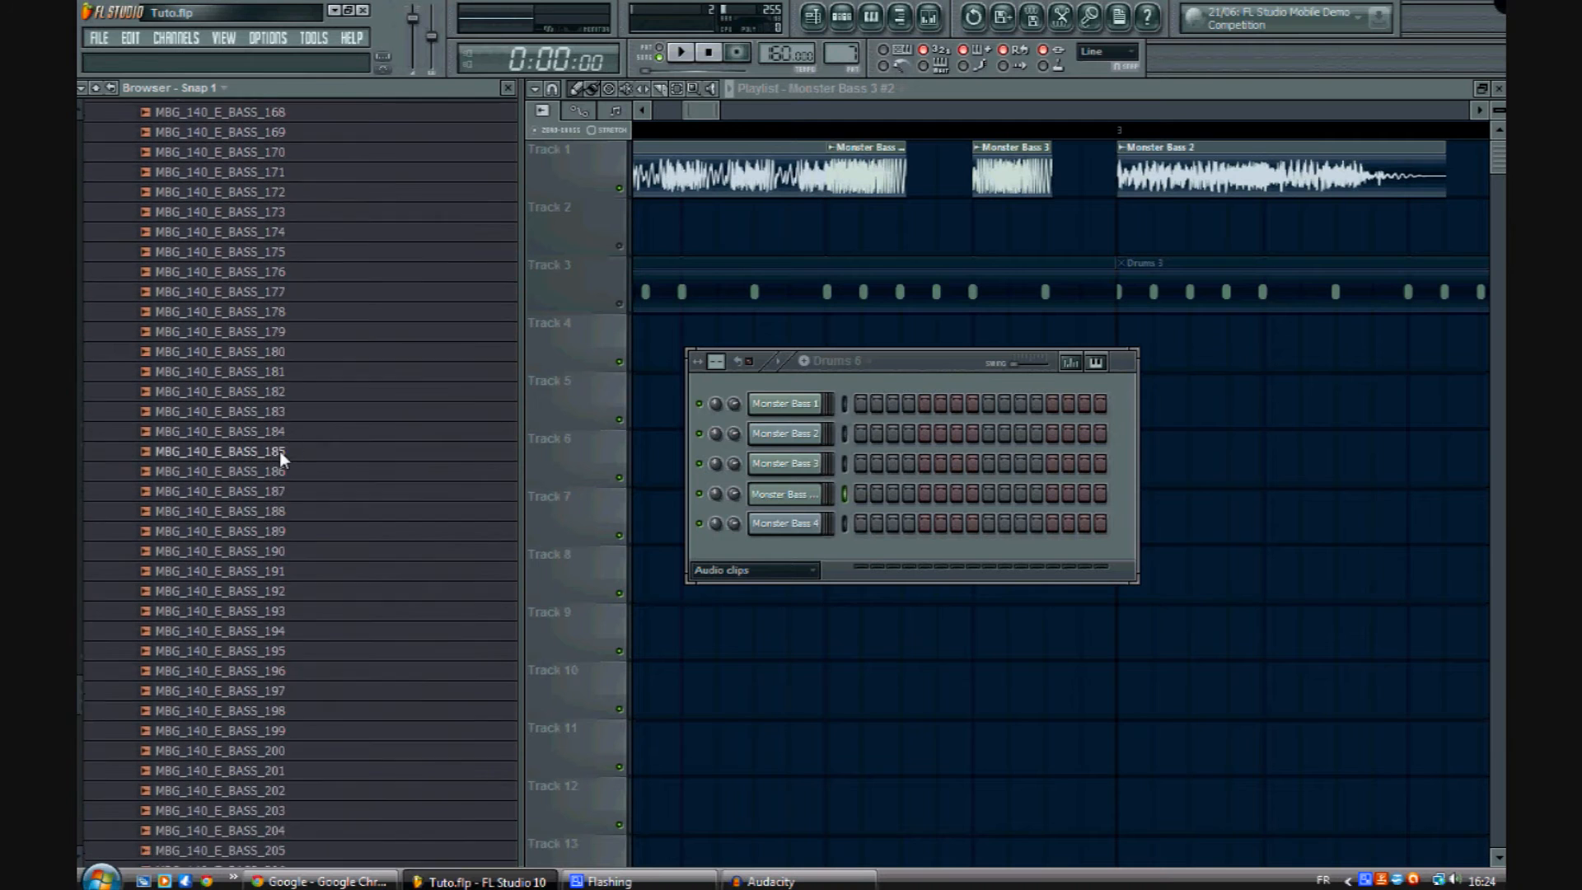
scroll(279, 451, down, 15)
click(224, 338)
drag(233, 346, 893, 245)
Step: Unmute Track 2 and Track 3 in the playlist
right_click(614, 251)
click(616, 250)
right_click(619, 247)
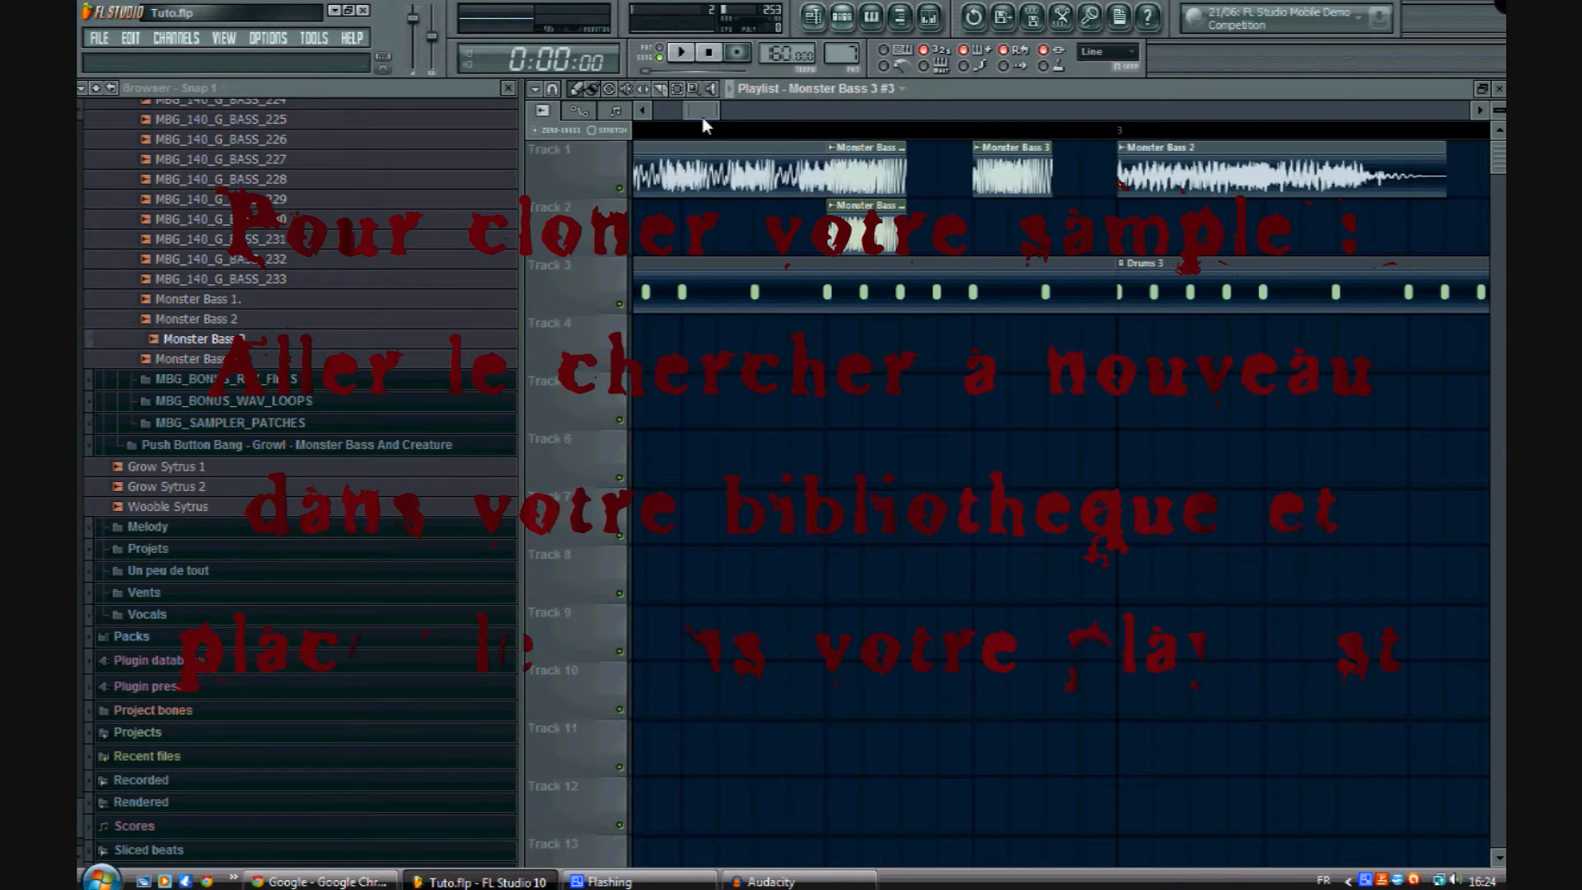
Step: Place Monster Bass 3 on Track 4 at beat 3 of bar 2 and preview it alongside the Track 1 clip's sample
drag(195, 338, 874, 360)
double_click(880, 348)
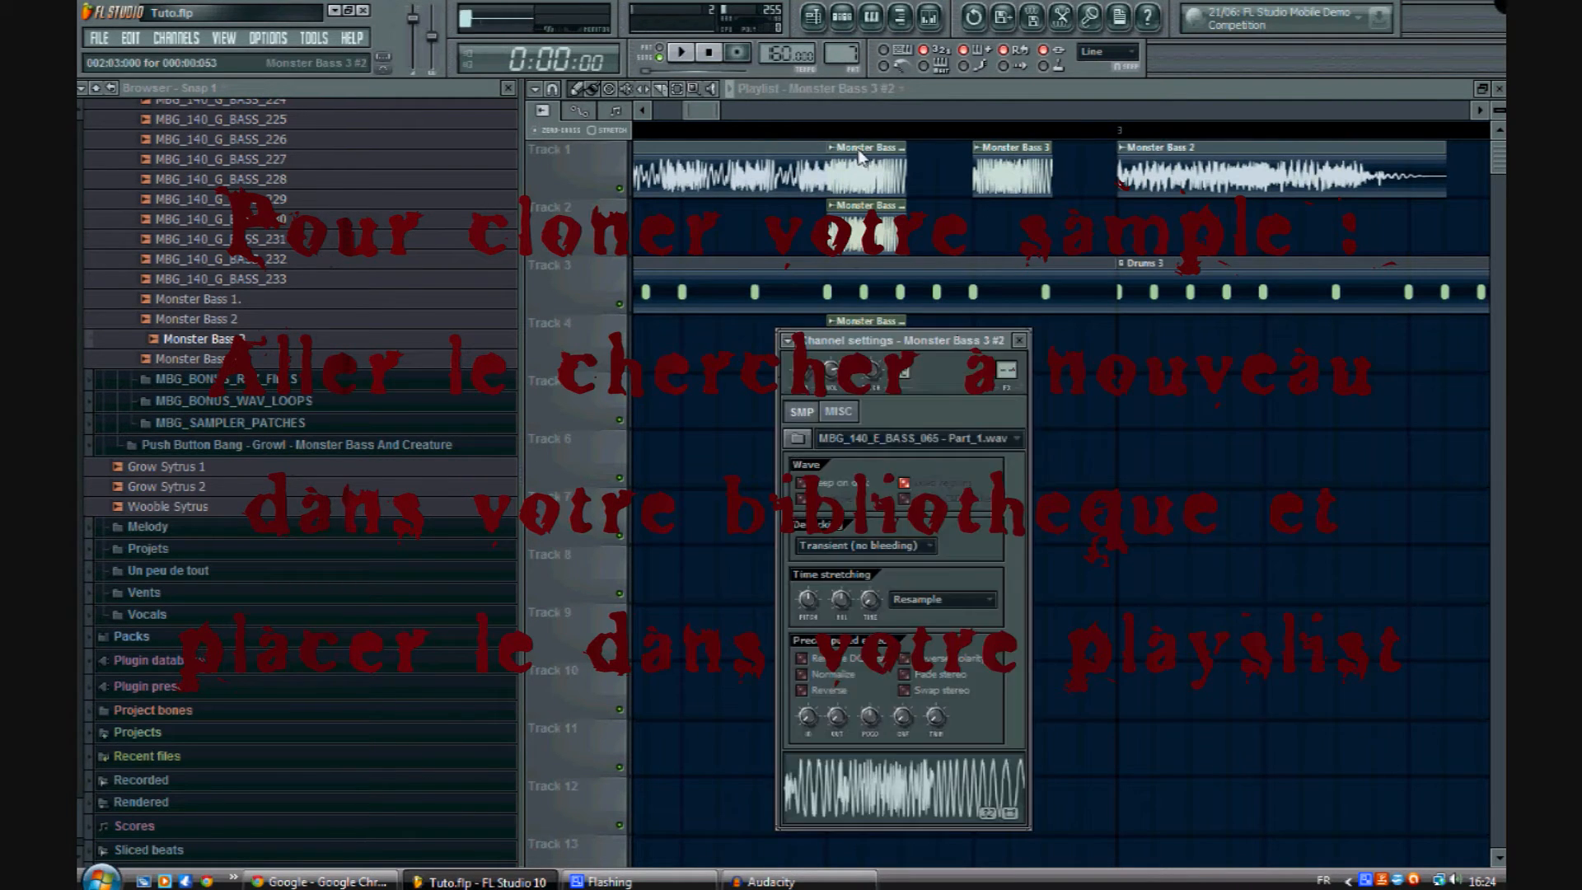
click(950, 803)
click(989, 185)
double_click(989, 185)
click(892, 809)
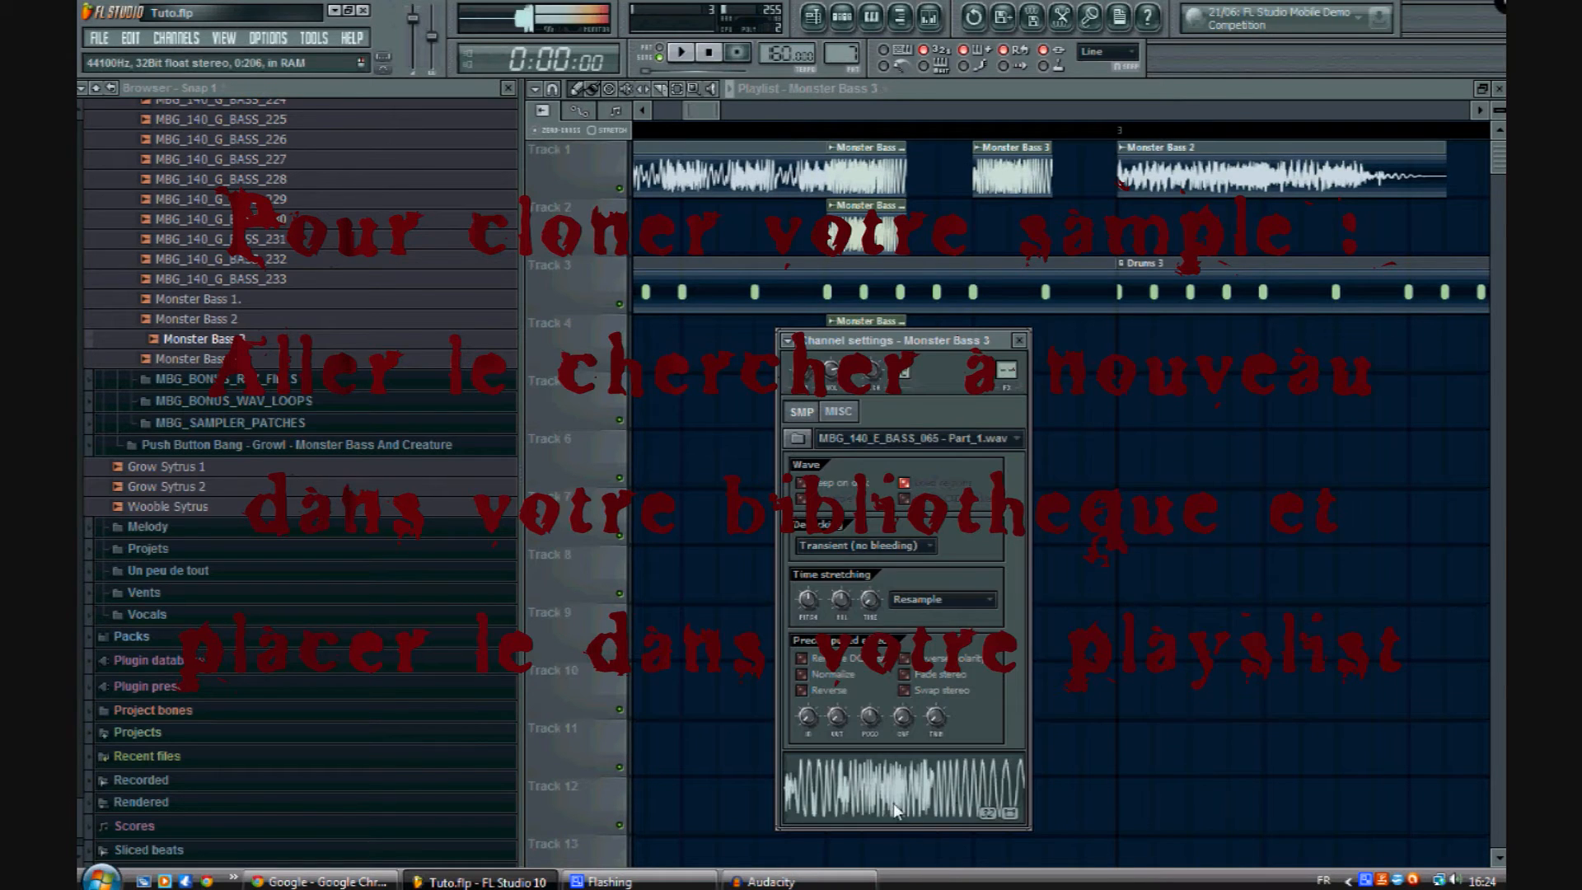
Step: Delete the extra Monster Bass 3 #3 channel together with its clips on Tracks 2 and 4
click(841, 17)
right_click(787, 559)
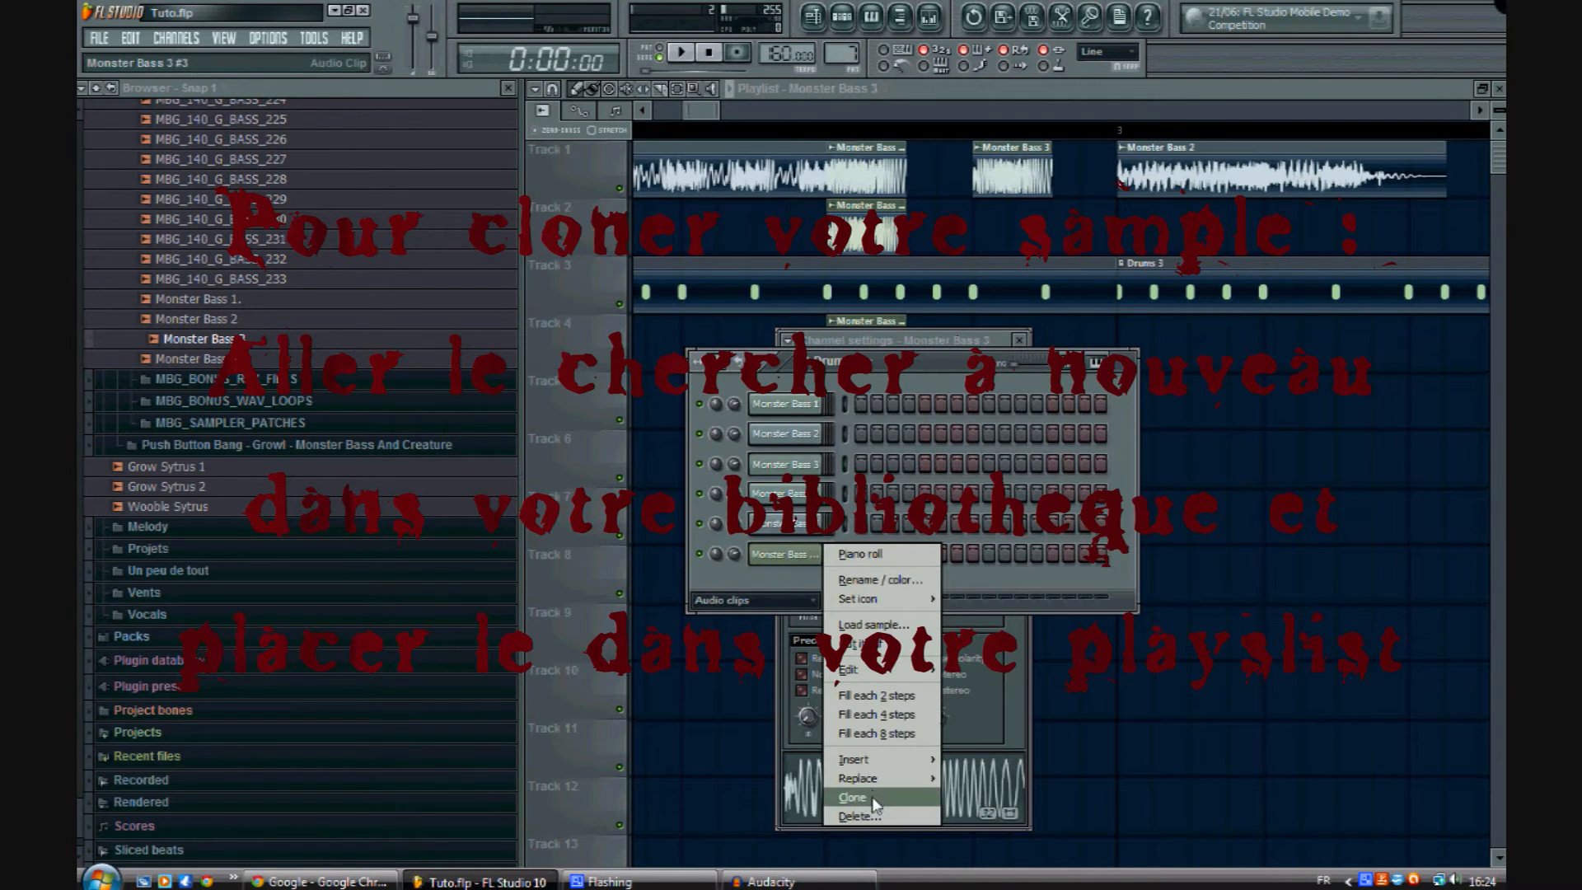
click(791, 560)
right_click(796, 555)
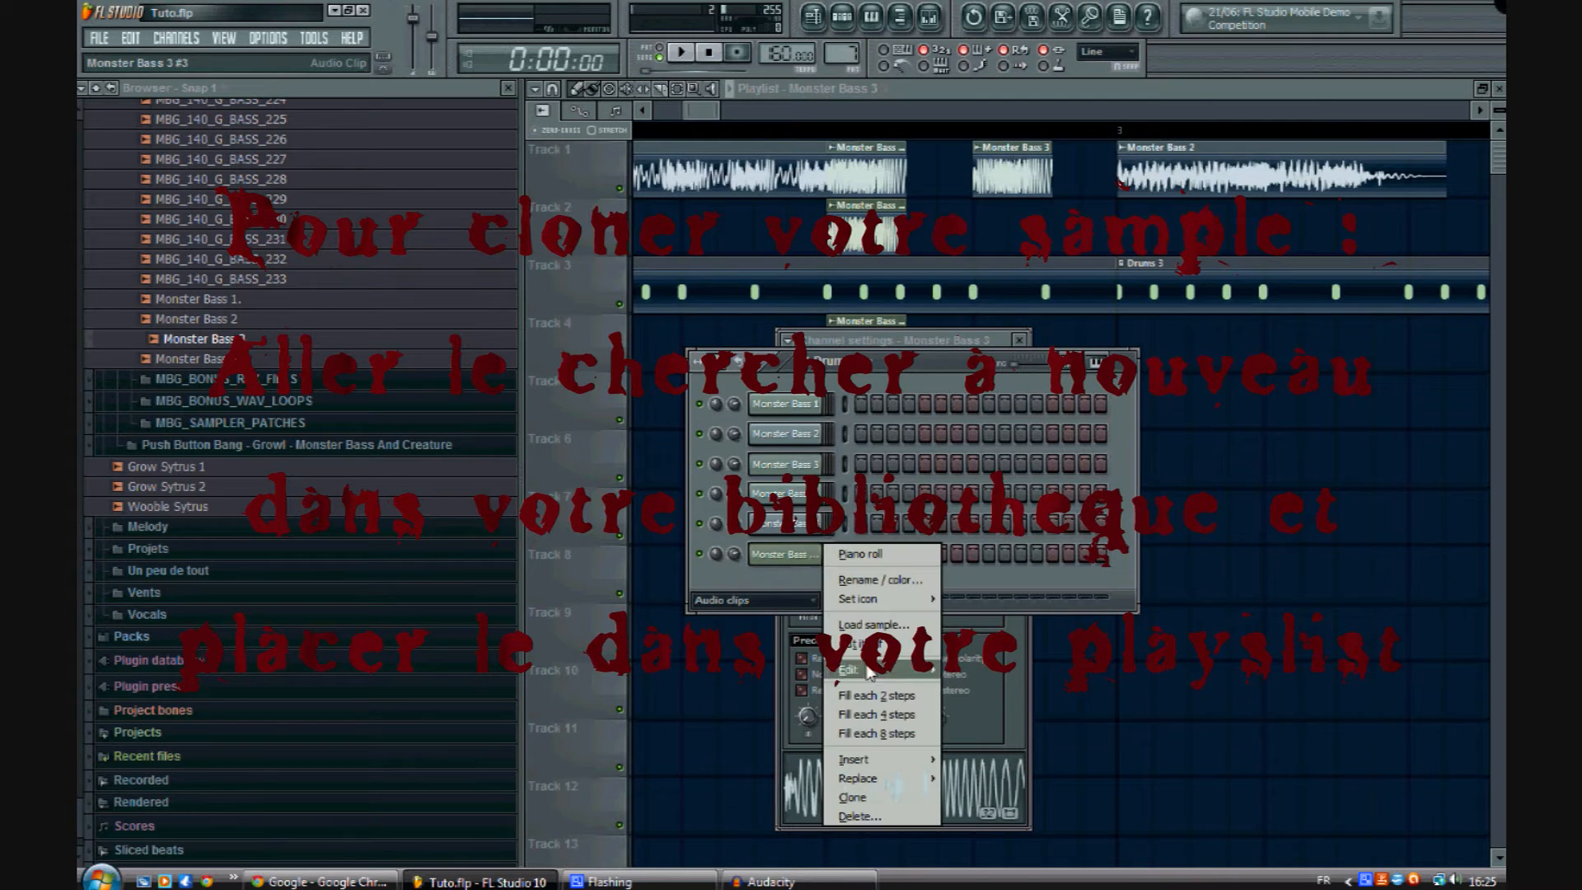
click(857, 816)
click(848, 499)
click(783, 497)
click(767, 501)
click(1189, 337)
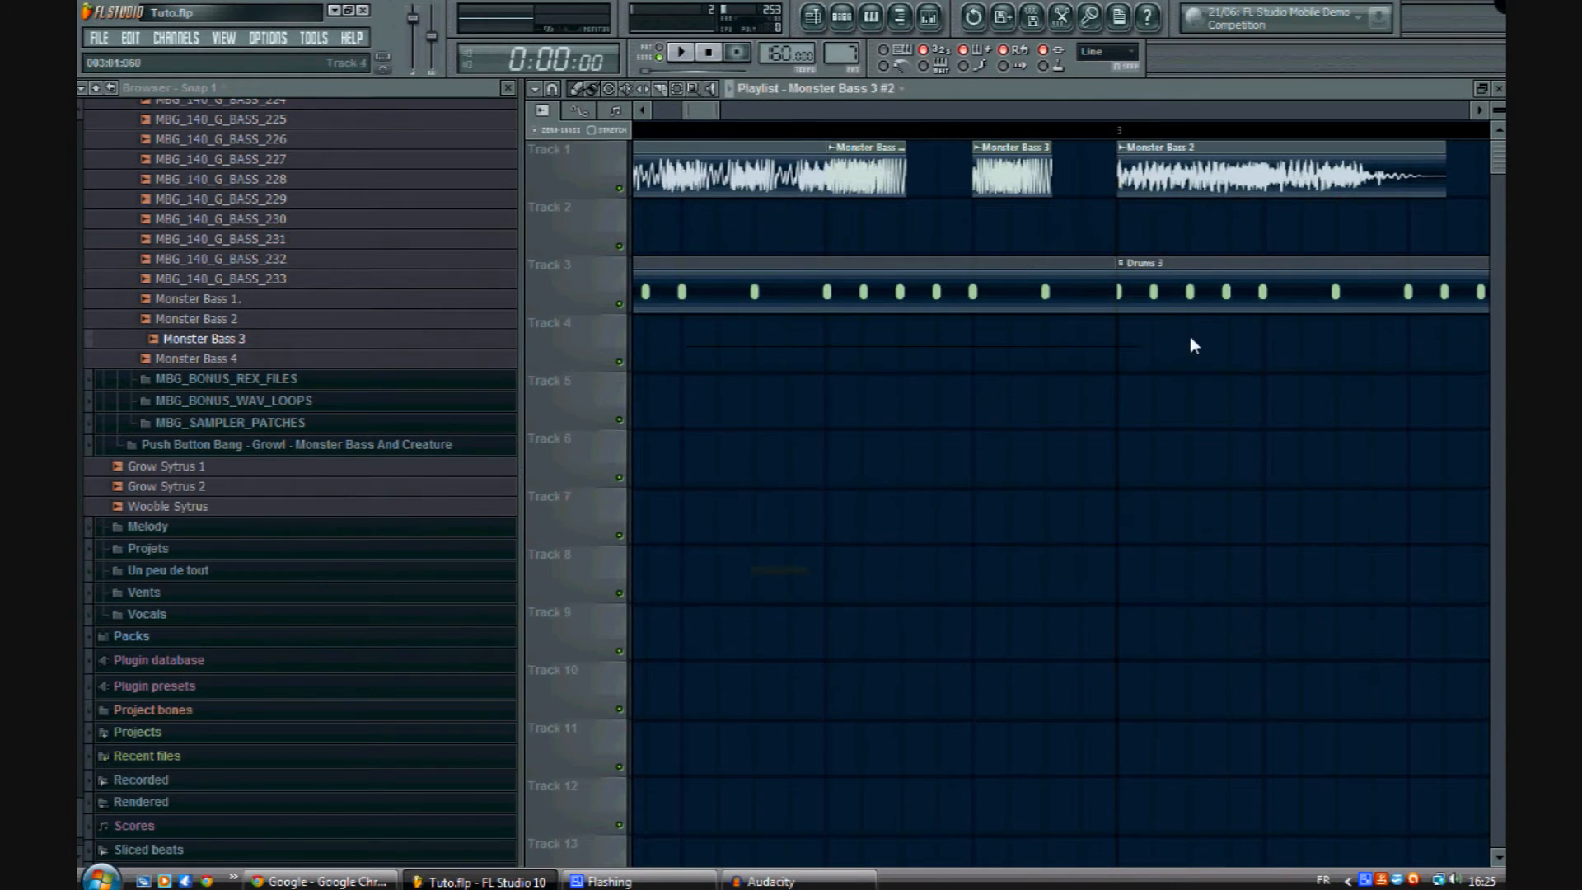
Step: Set the play position to beat 3 of bar 2 and test Monster Bass 3 #2 on the keyboard in its miscellaneous channel settings
click(829, 134)
click(857, 146)
click(880, 290)
scroll(862, 132, up, 2)
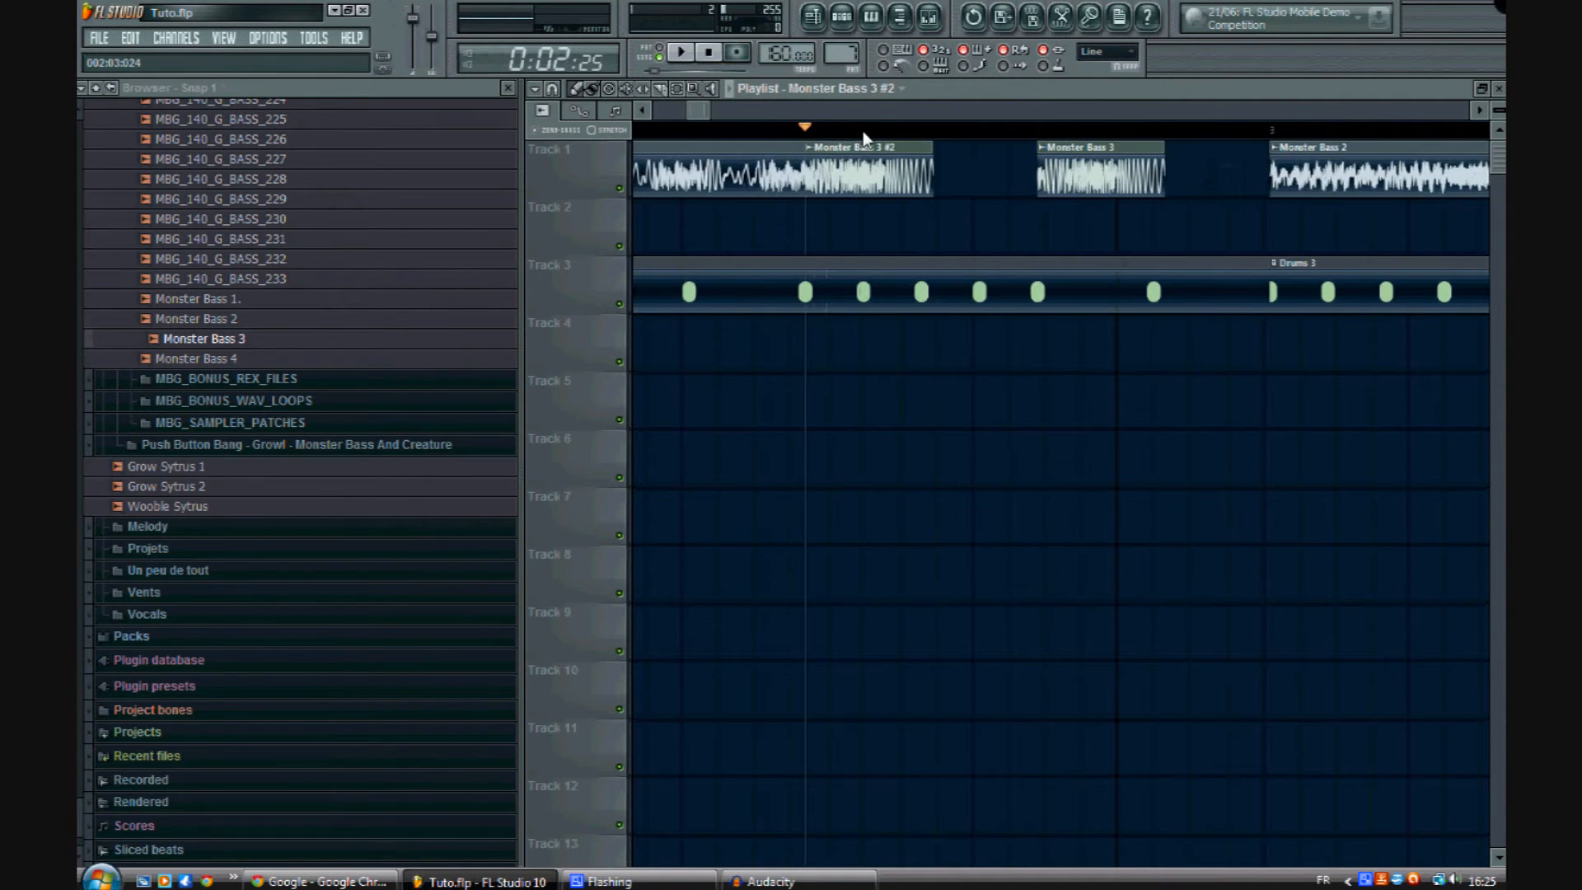
click(875, 163)
click(839, 411)
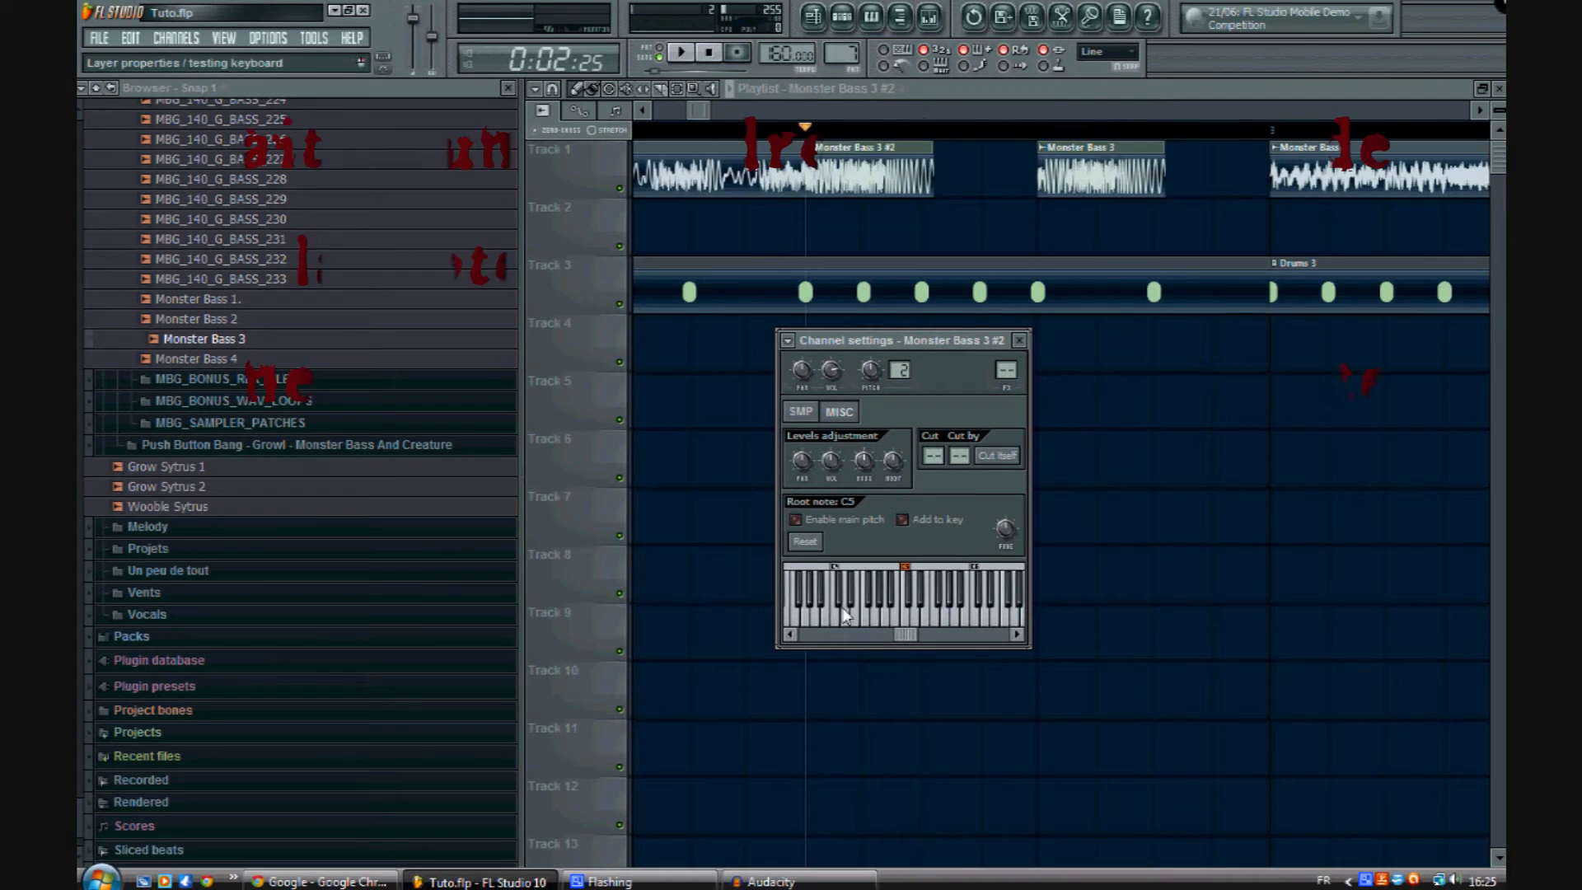
mouse_move(829, 620)
mouse_down()
mouse_move(961, 618)
mouse_move(888, 617)
mouse_move(969, 574)
mouse_up()
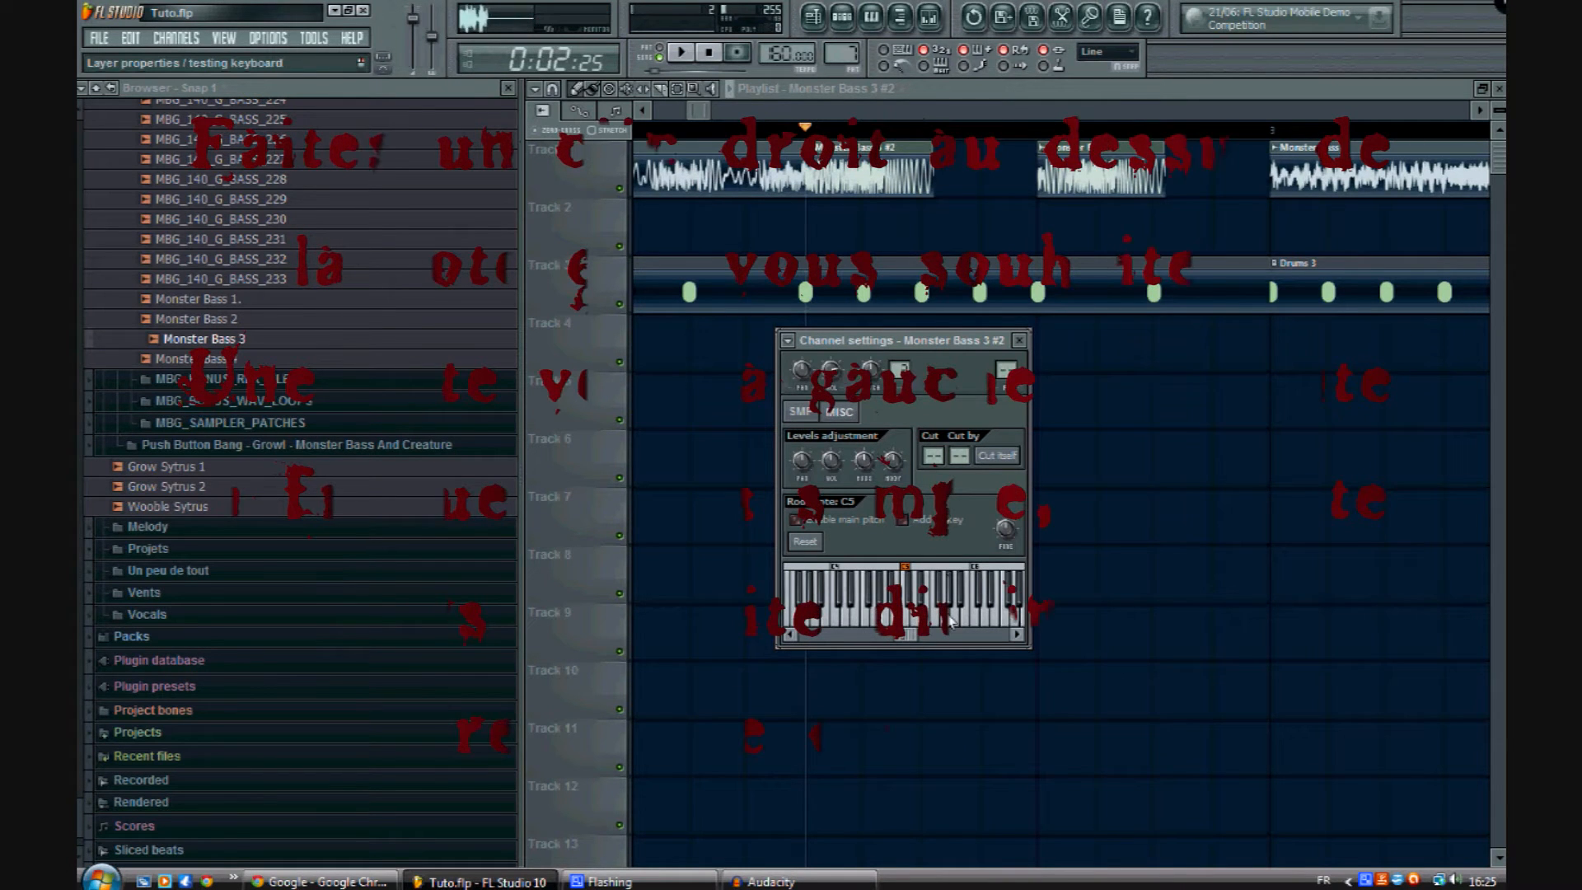
Step: Try different root notes for Monster Bass 3 #2 and set the root one octave lower, at C4
right_click(944, 569)
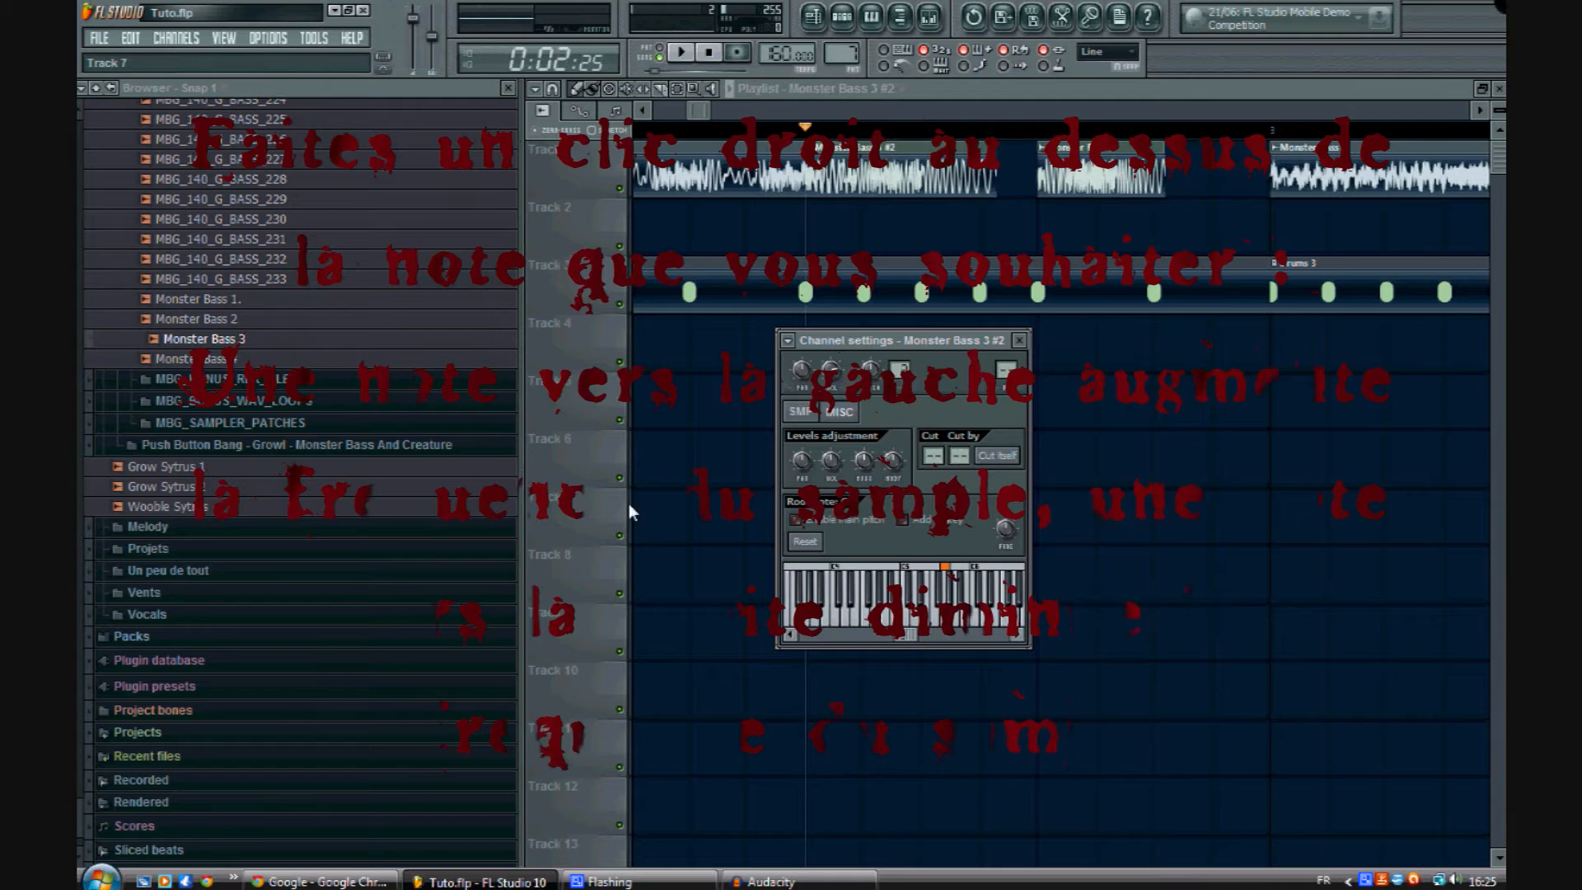
right_click(875, 579)
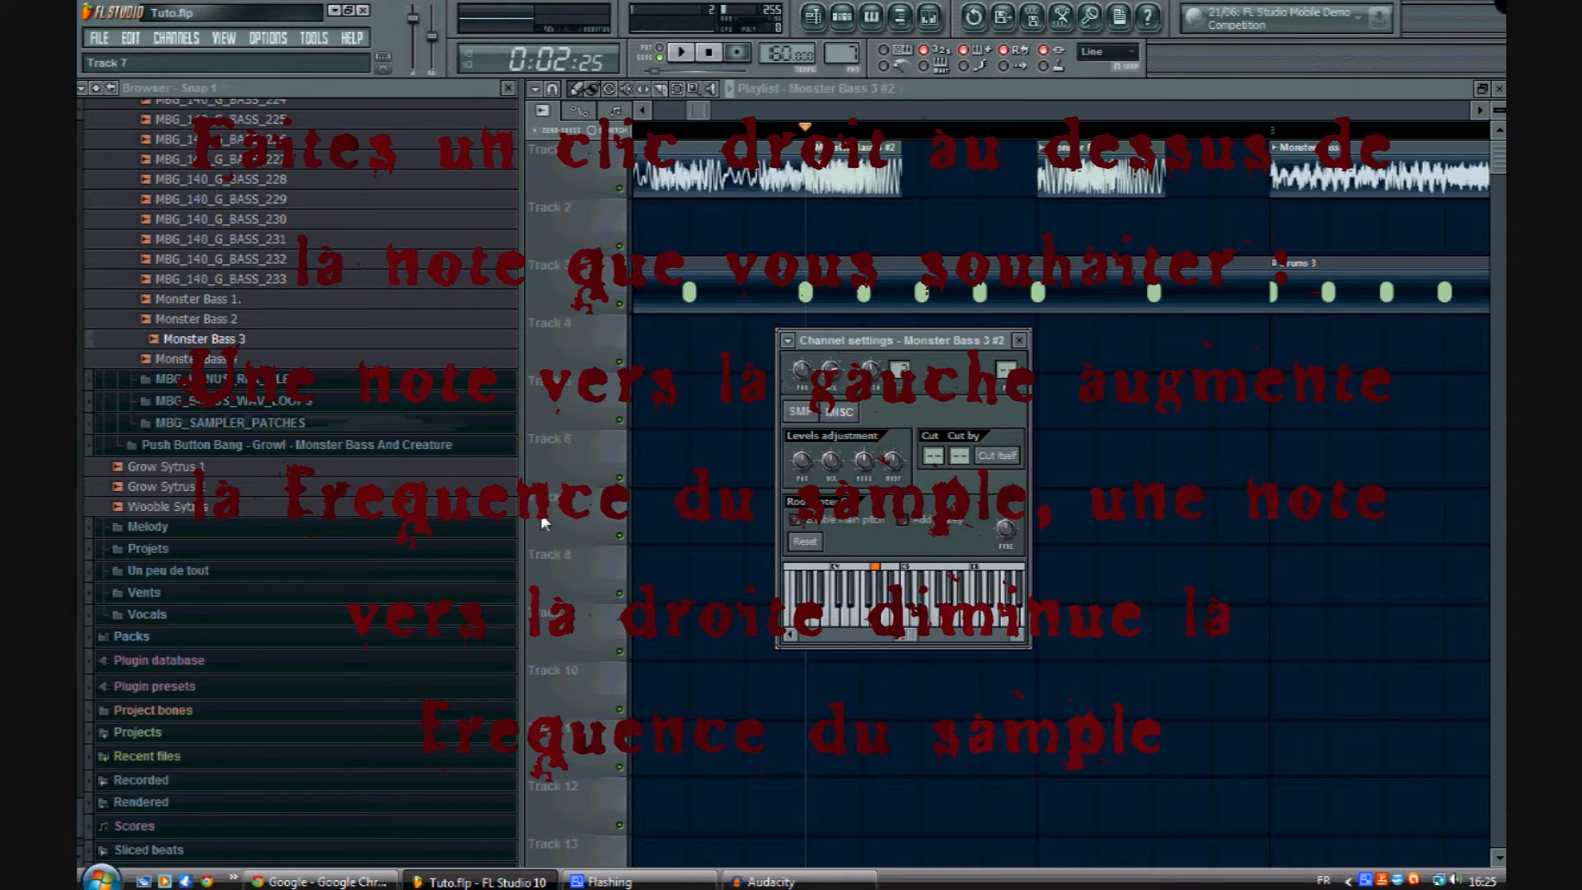
click(905, 625)
right_click(855, 576)
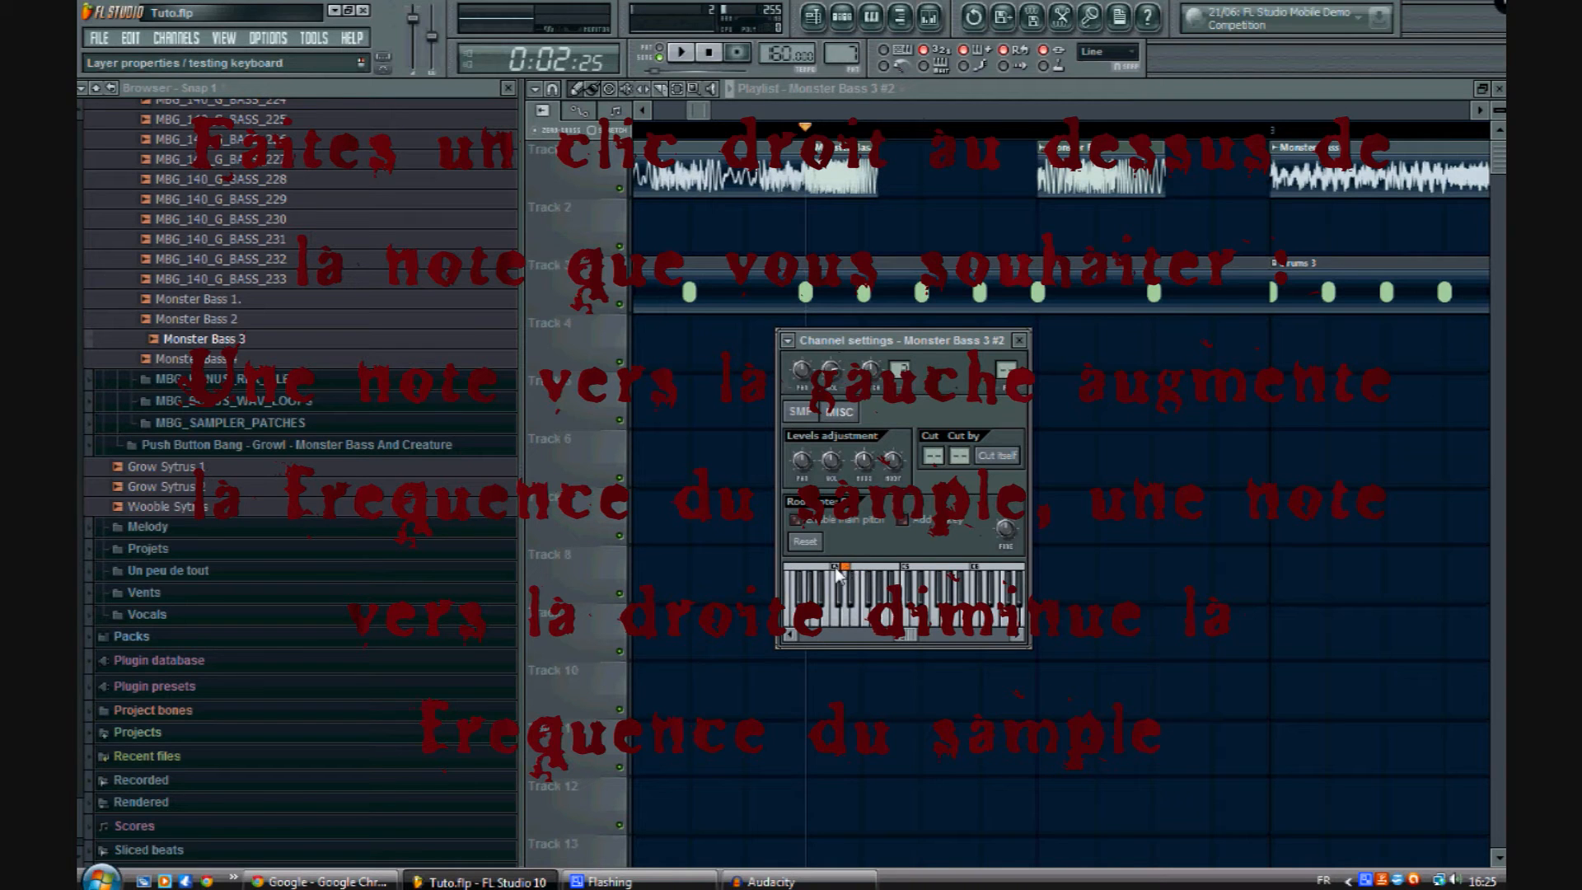
click(907, 627)
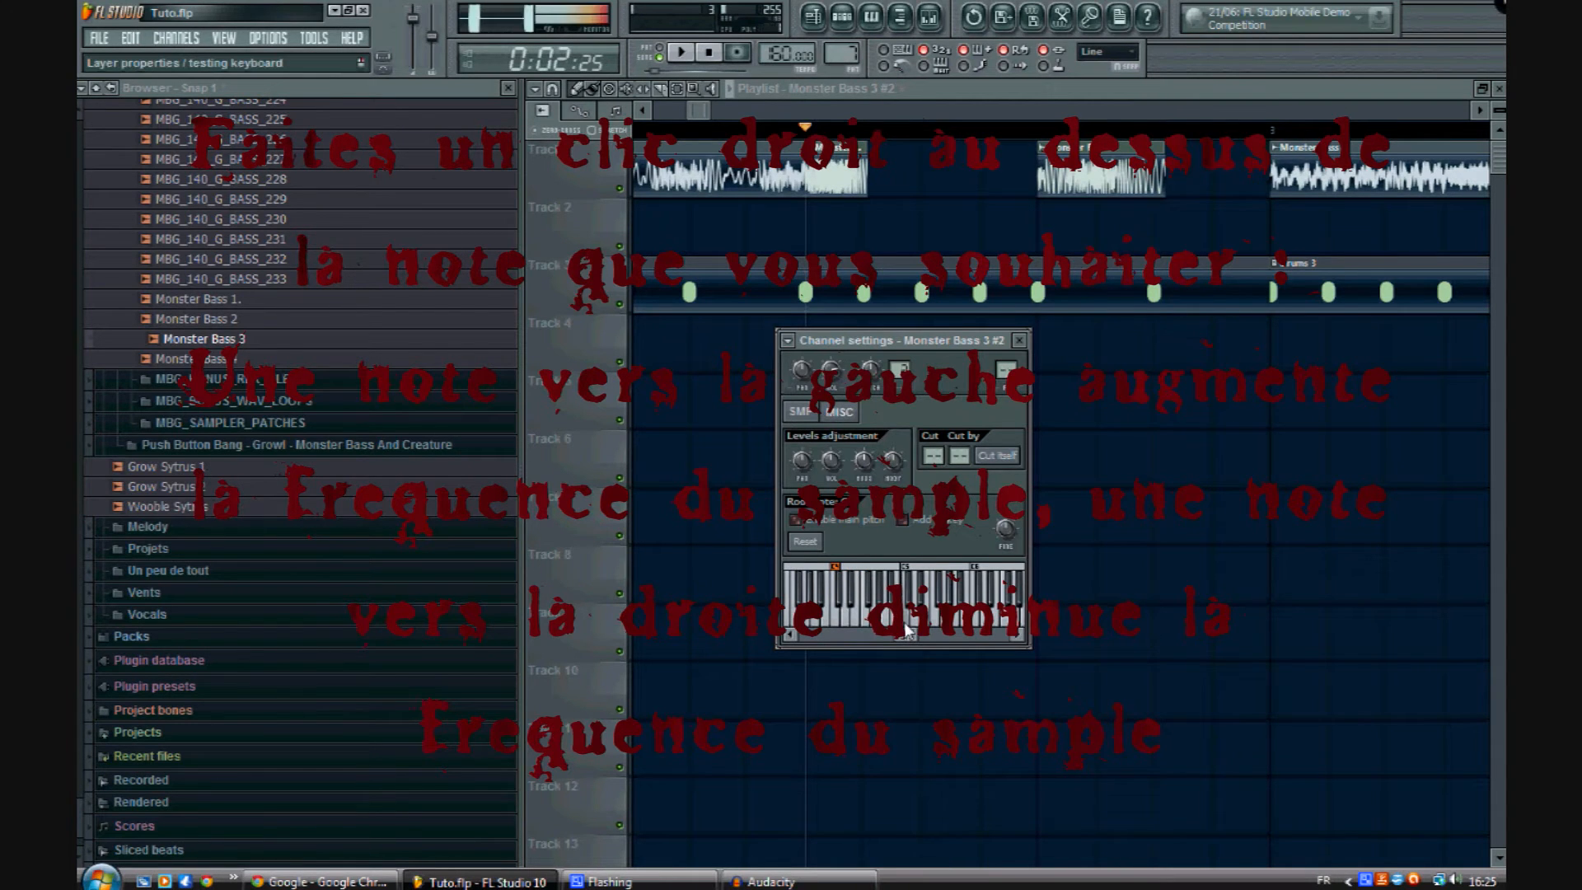
click(1019, 340)
Step: Fill Track 1 with repeated Monster Bass 3 #2 clips from beat 3 of bar 2 up to bar 3 and preview them
click(893, 174)
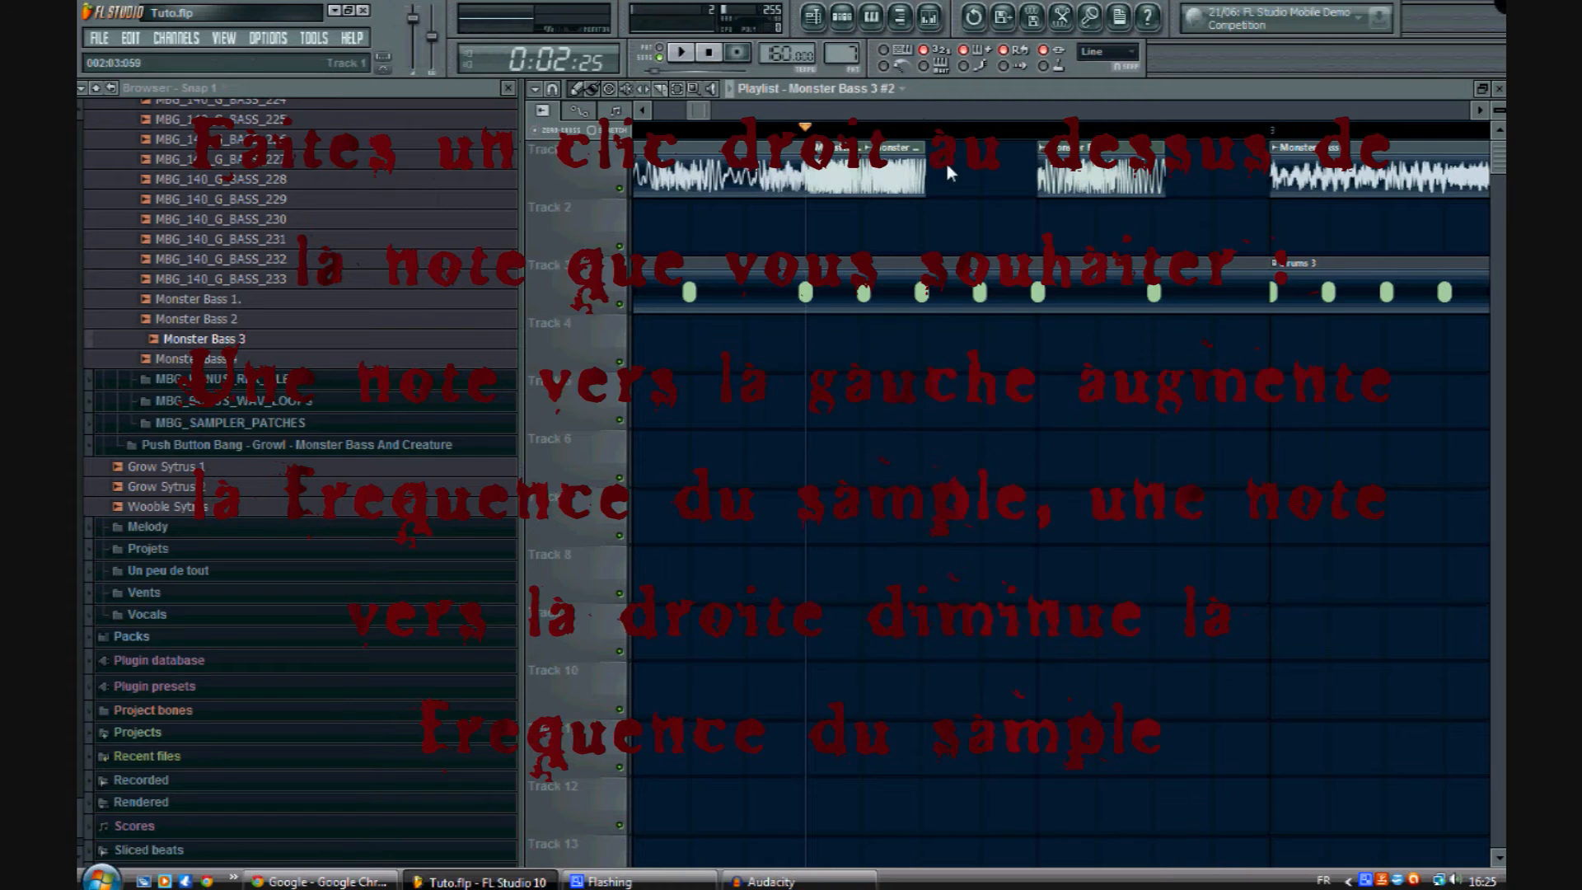
click(950, 175)
click(988, 183)
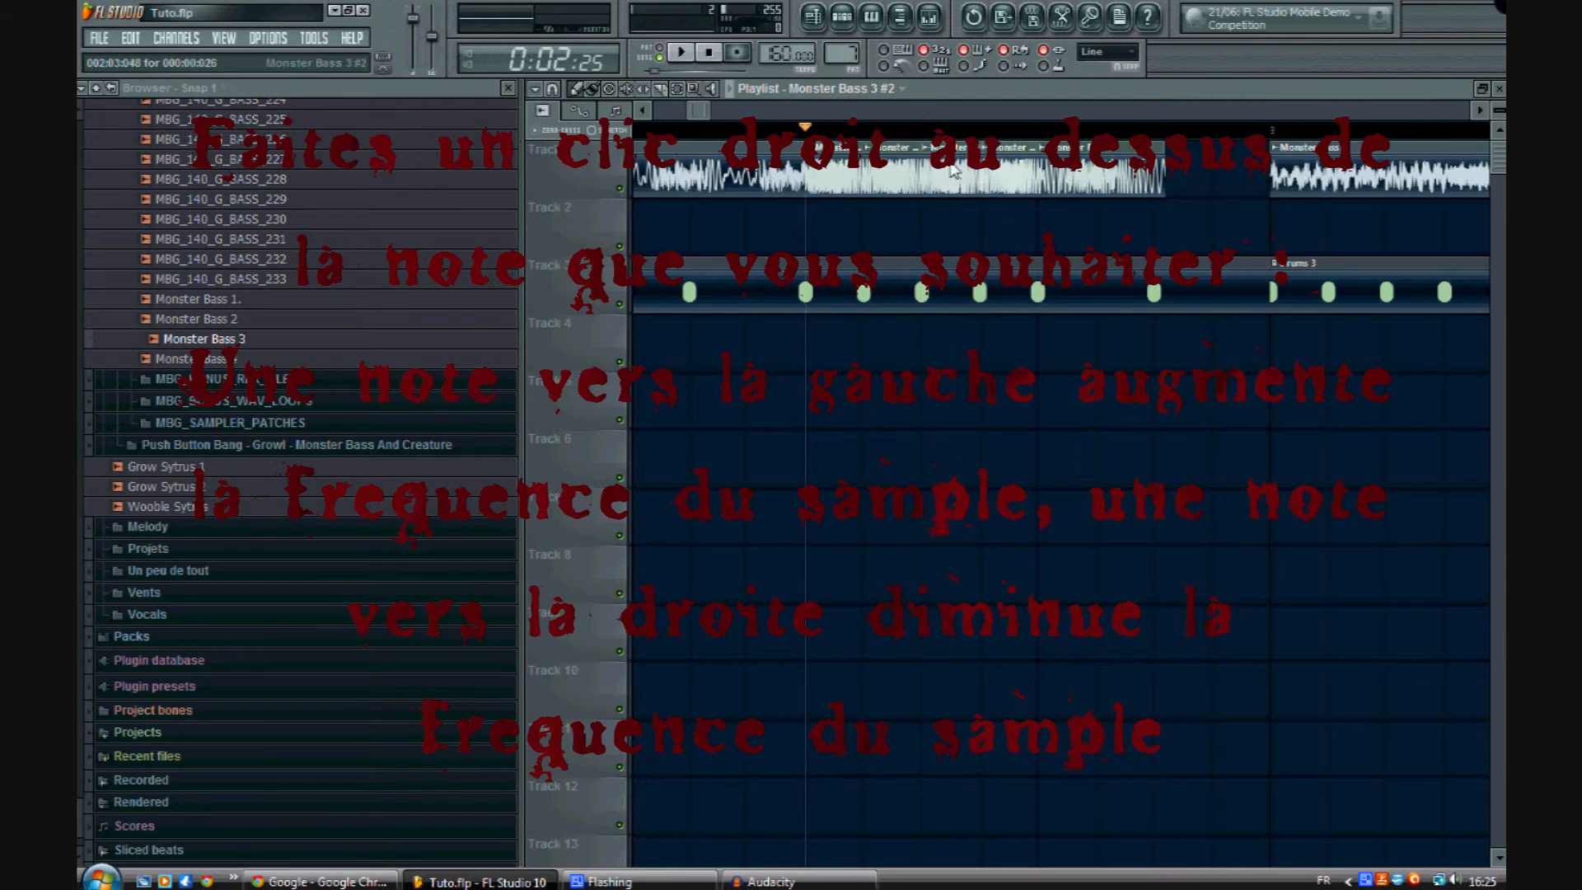
right_click(1086, 183)
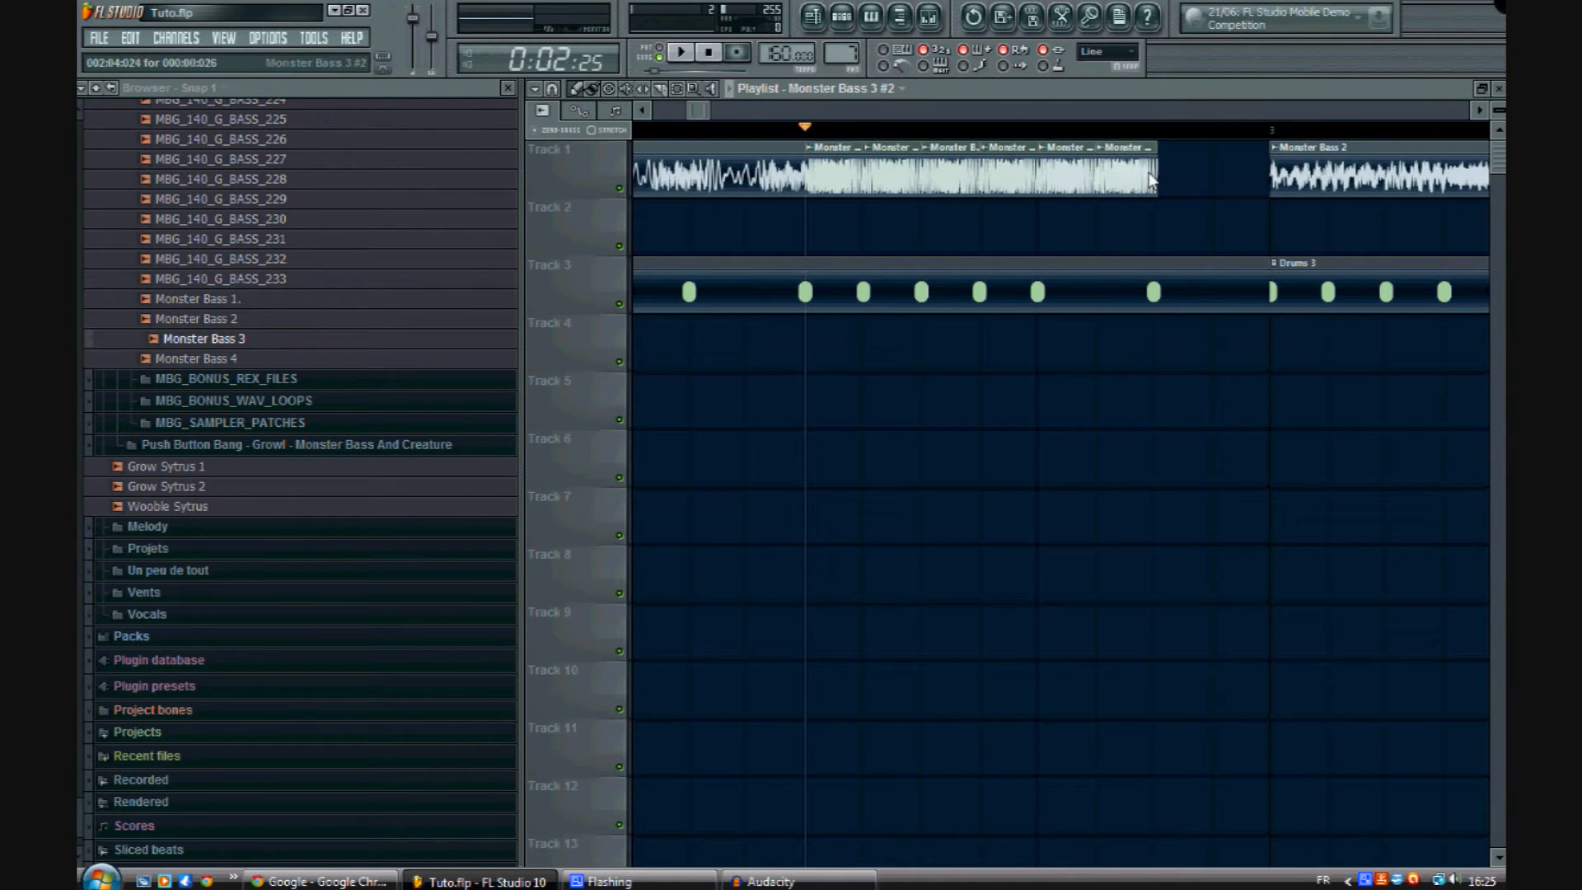
click(1214, 183)
key(space)
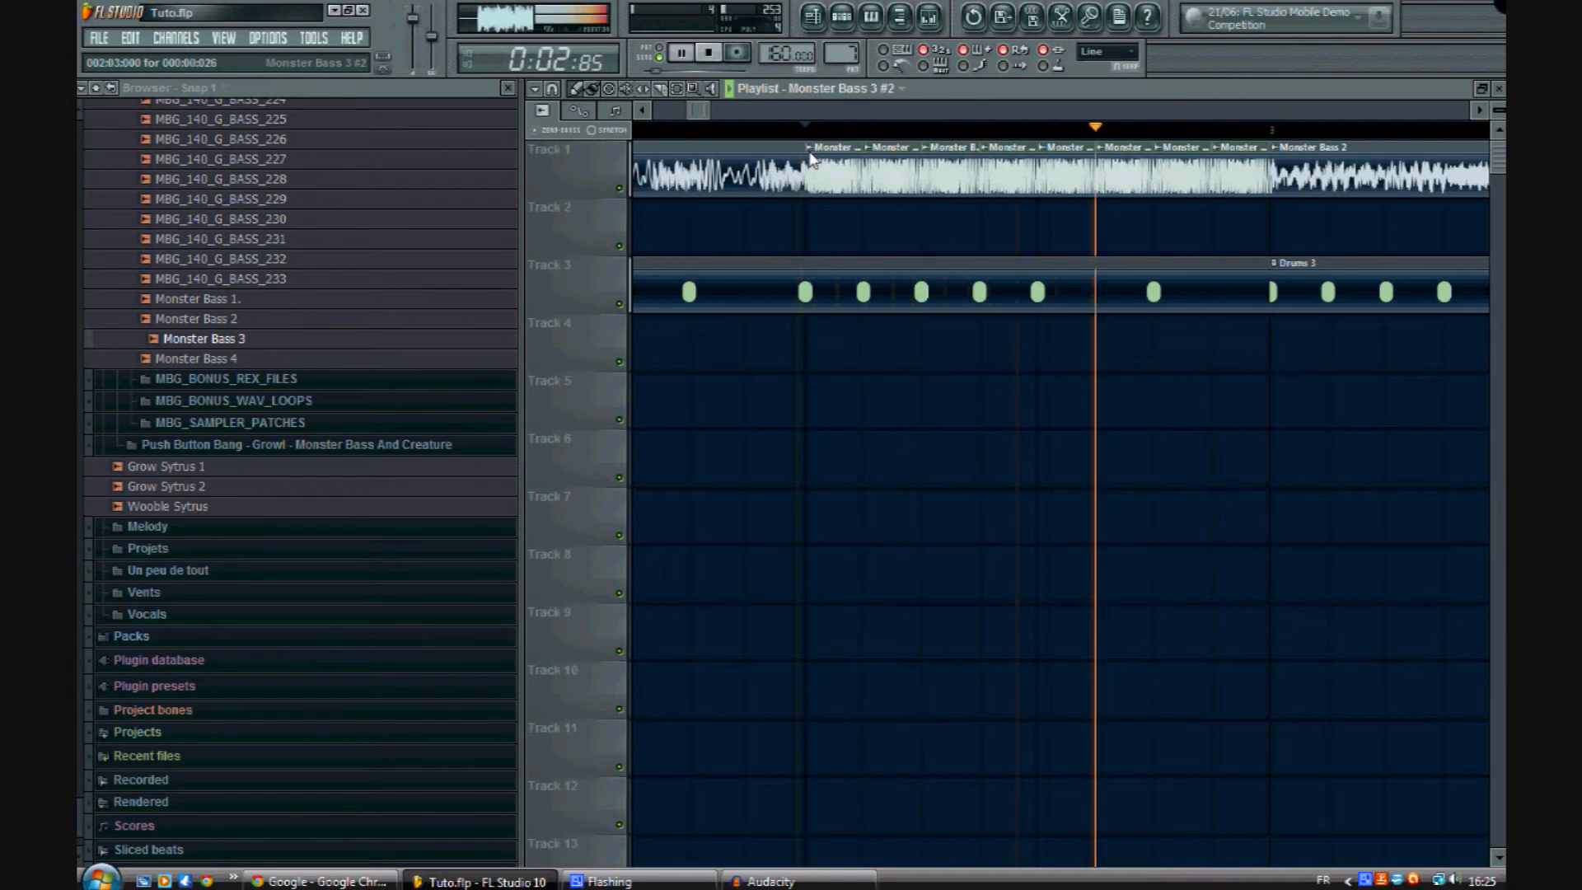
Step: Play the arrangement from the beginning to check the bass line against the drums and Long Kick
scroll(802, 130, down, 3)
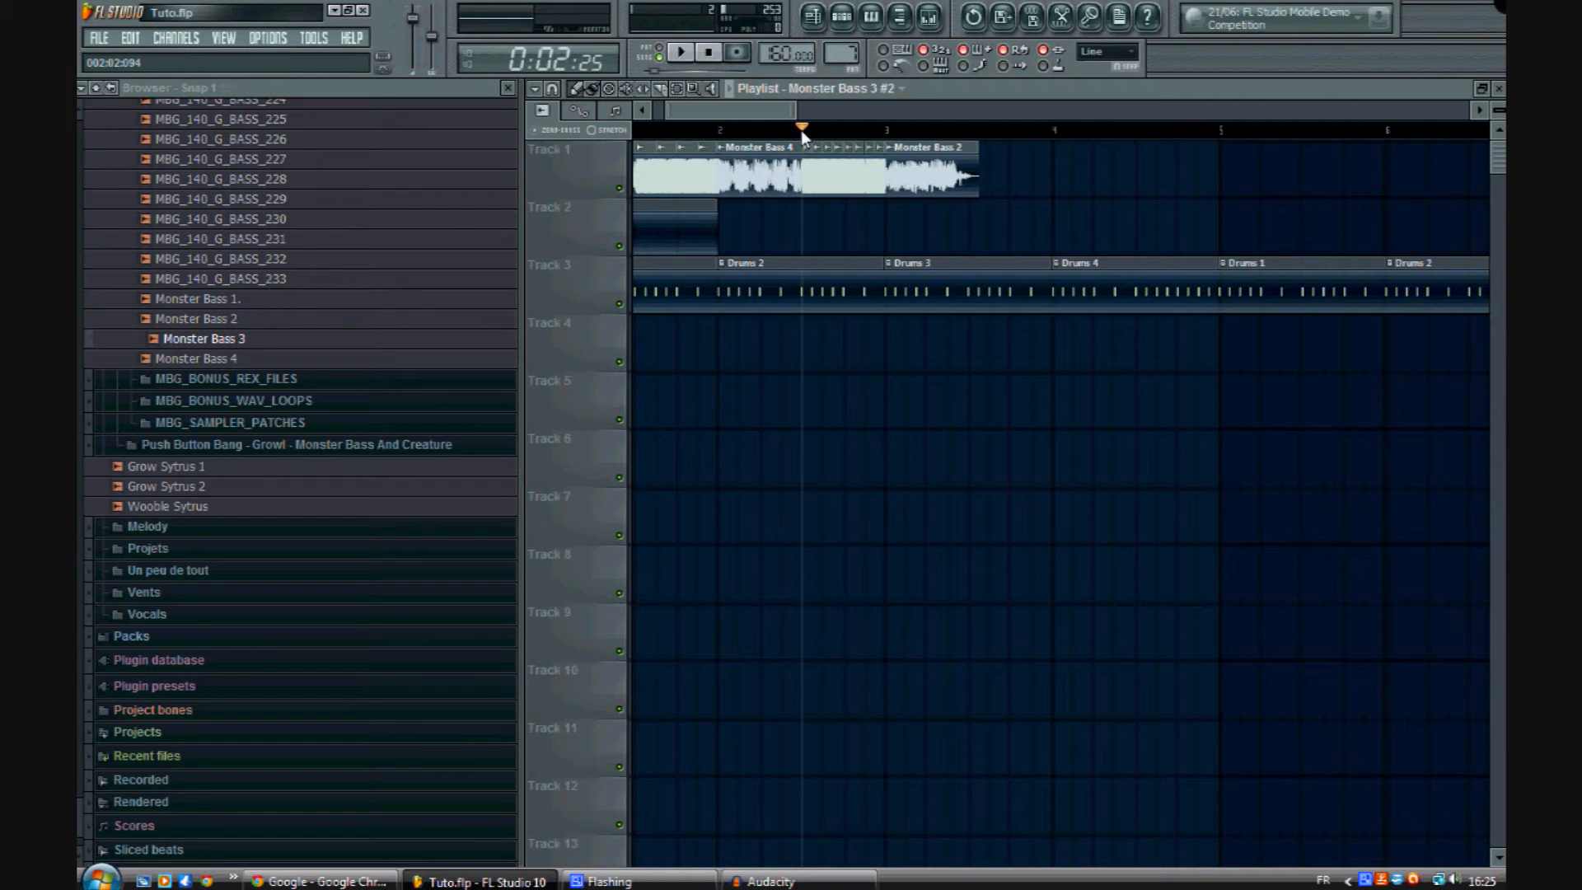
drag(736, 116, 498, 131)
key(space)
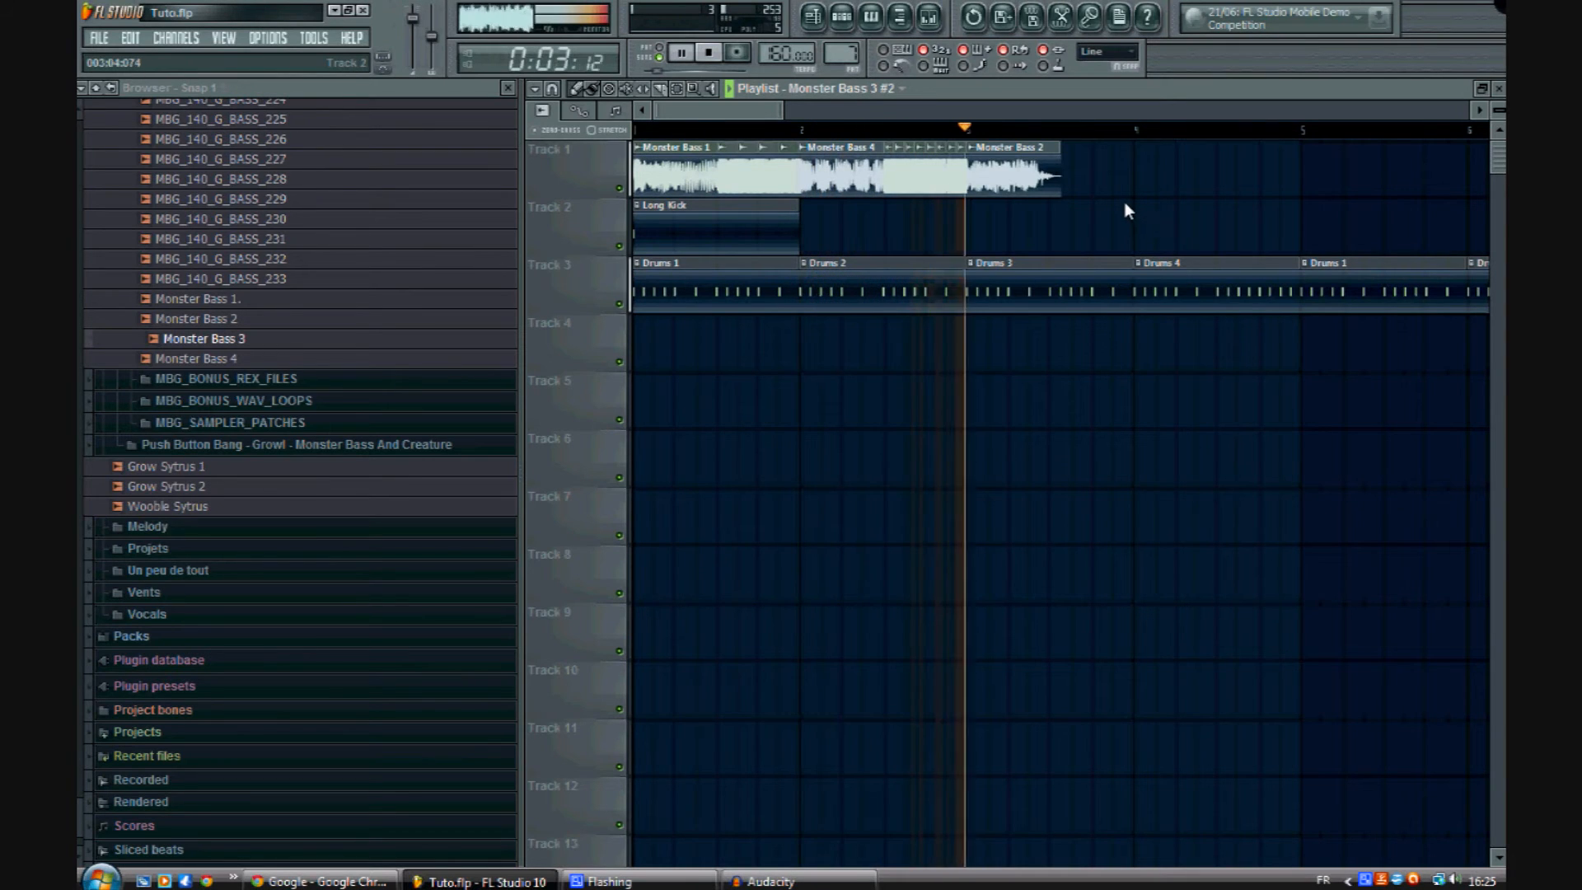
key(space)
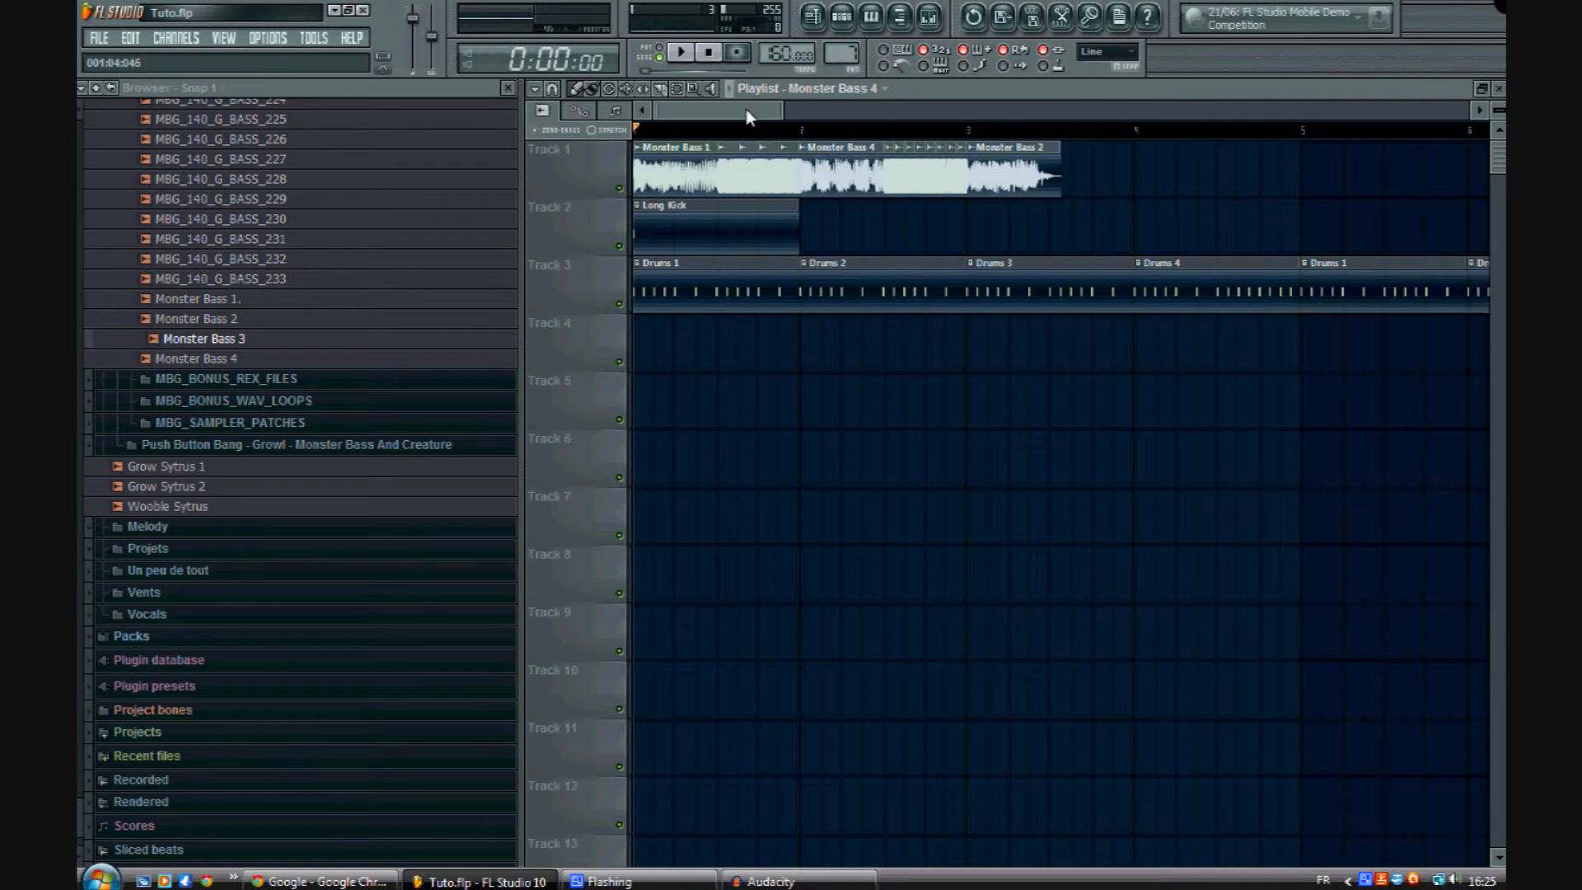
Step: Place Monster Bass 4 after Monster Bass 2 in bar 3 of Track 1, replacing it with a separate second Monster Bass 4 channel
scroll(1007, 124, up, 2)
drag(733, 116, 755, 110)
click(807, 182)
drag(855, 184, 799, 188)
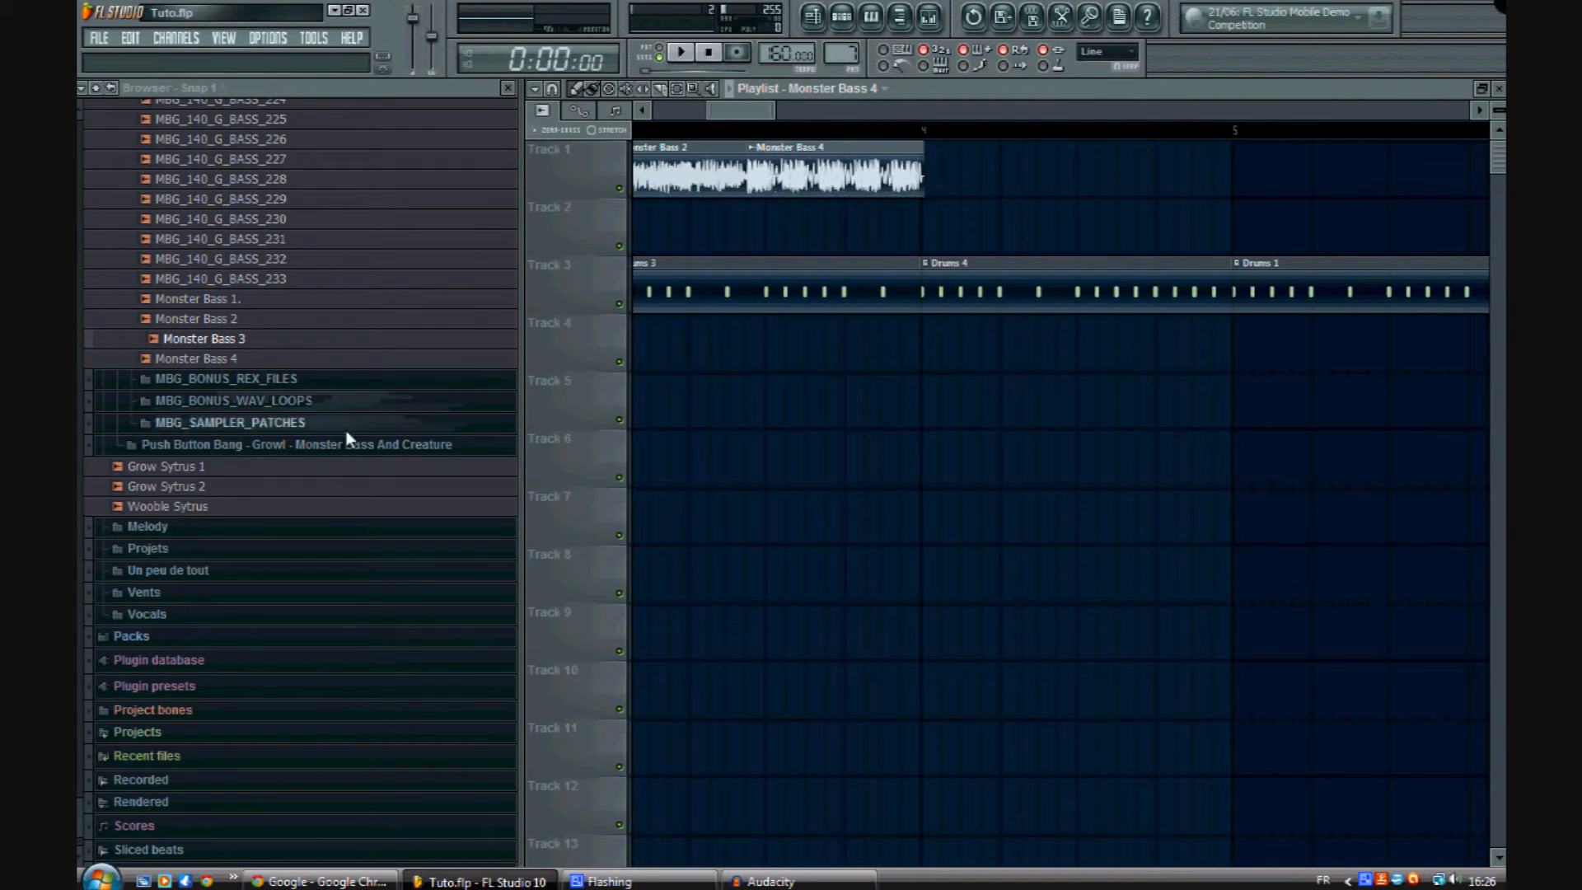
click(223, 358)
drag(216, 358, 788, 169)
right_click(808, 155)
Step: Try several root notes for Monster Bass 4 #2 in its miscellaneous channel settings and set the root note to F#5
double_click(788, 170)
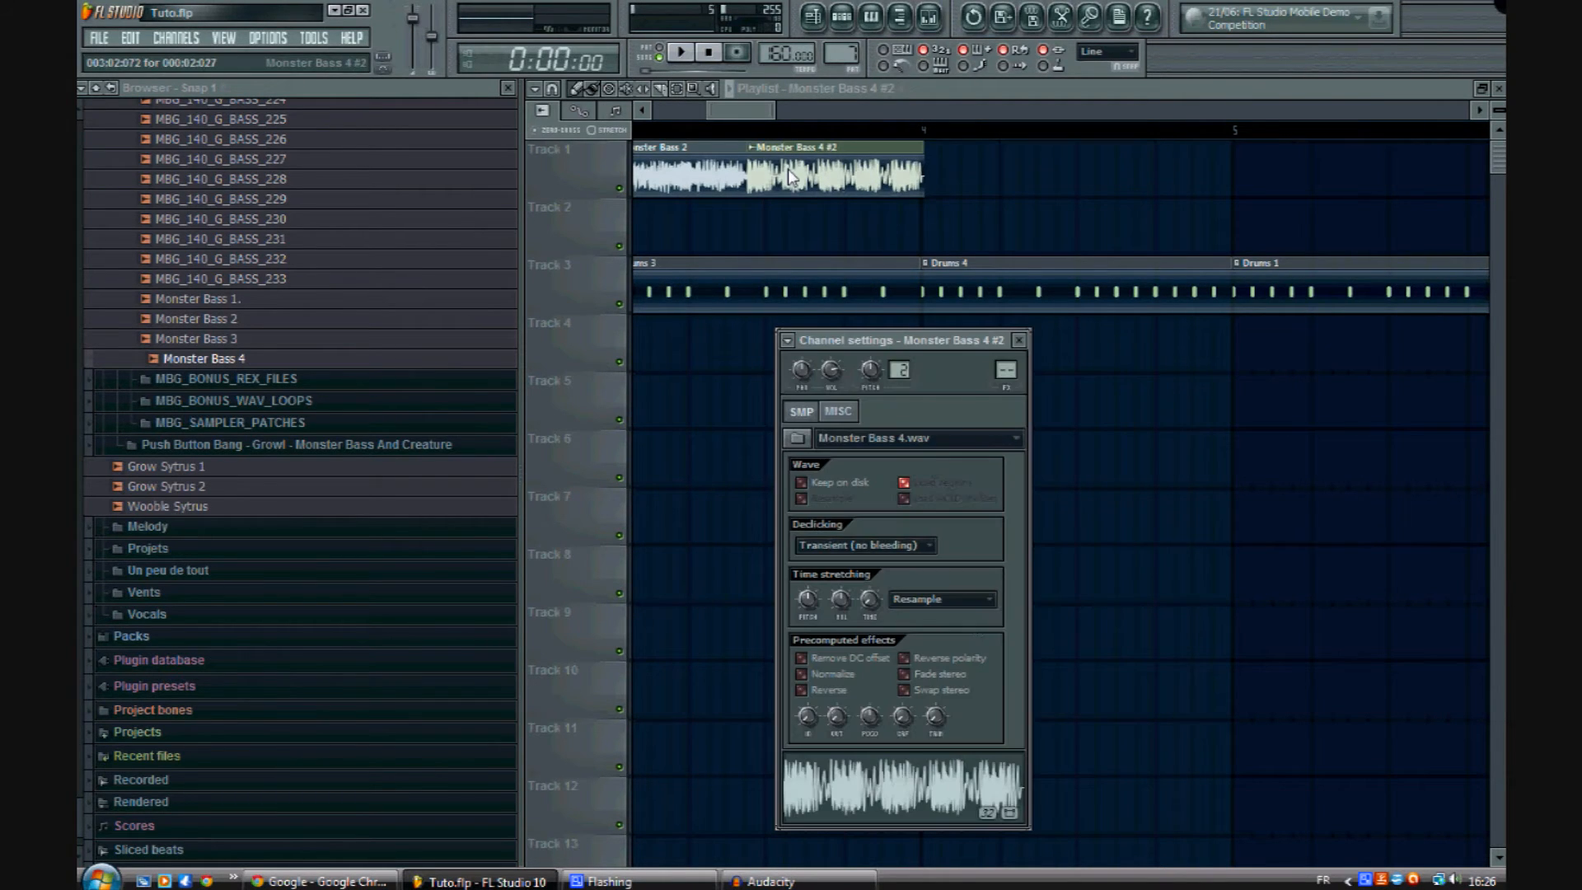
click(839, 412)
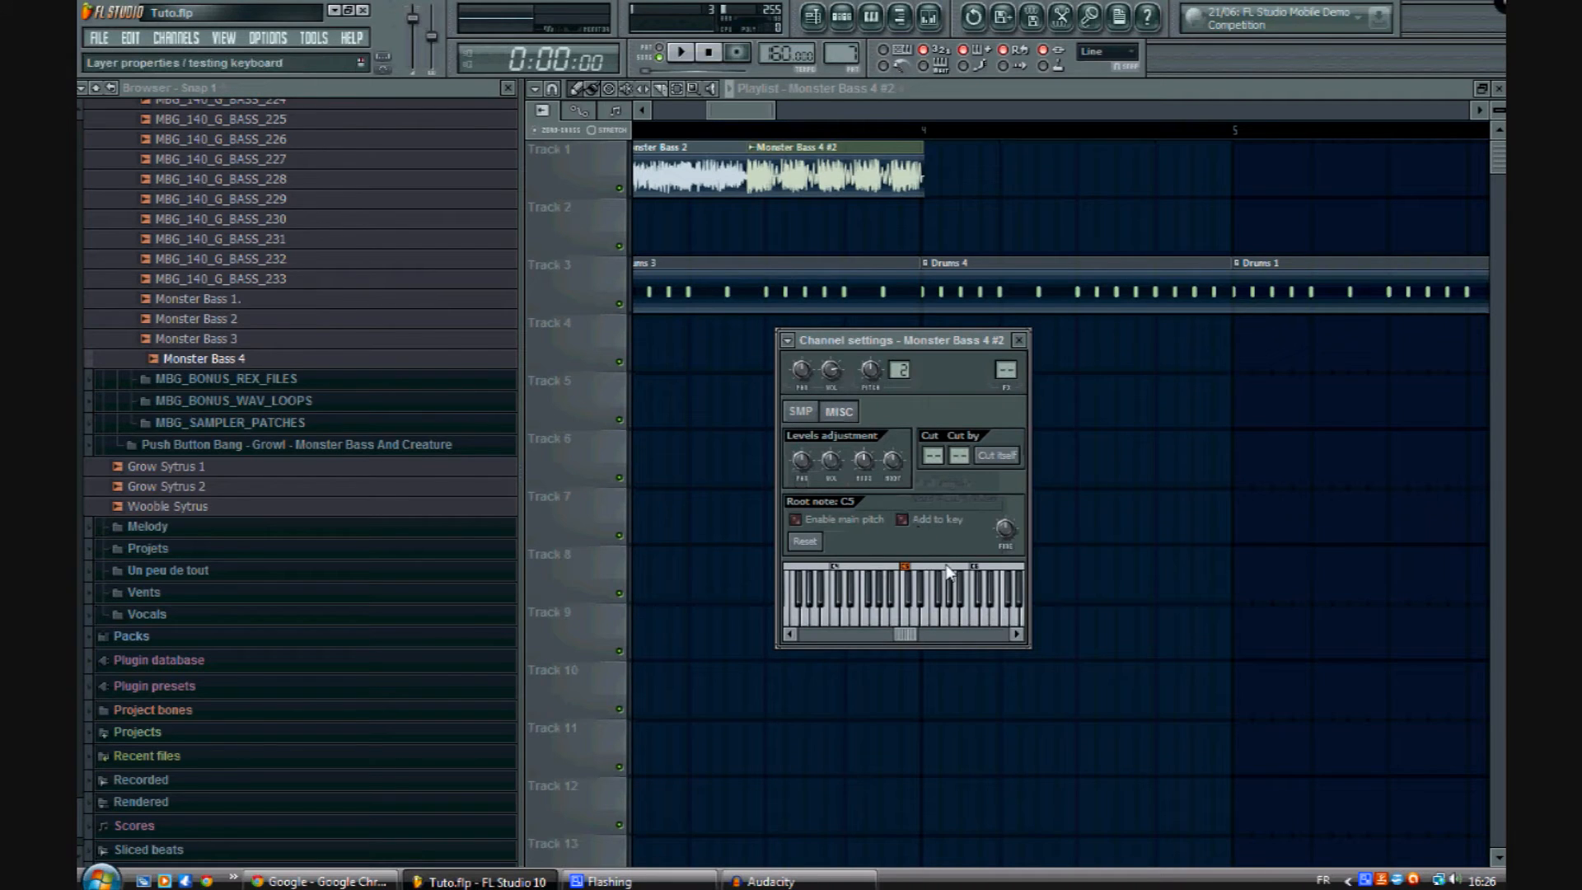
right_click(948, 570)
click(905, 623)
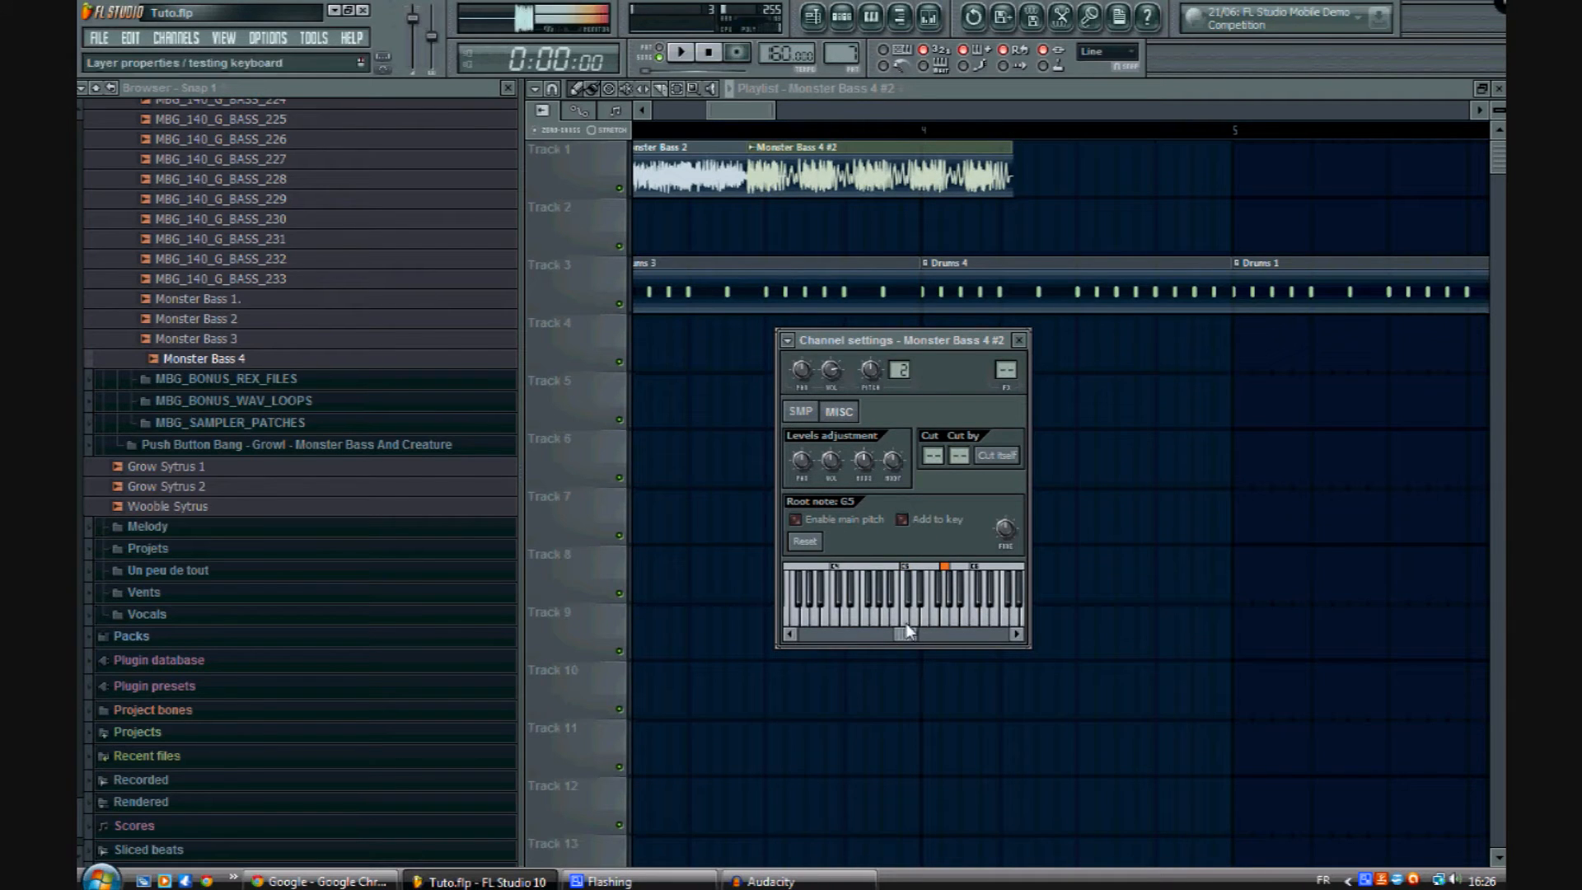
right_click(928, 569)
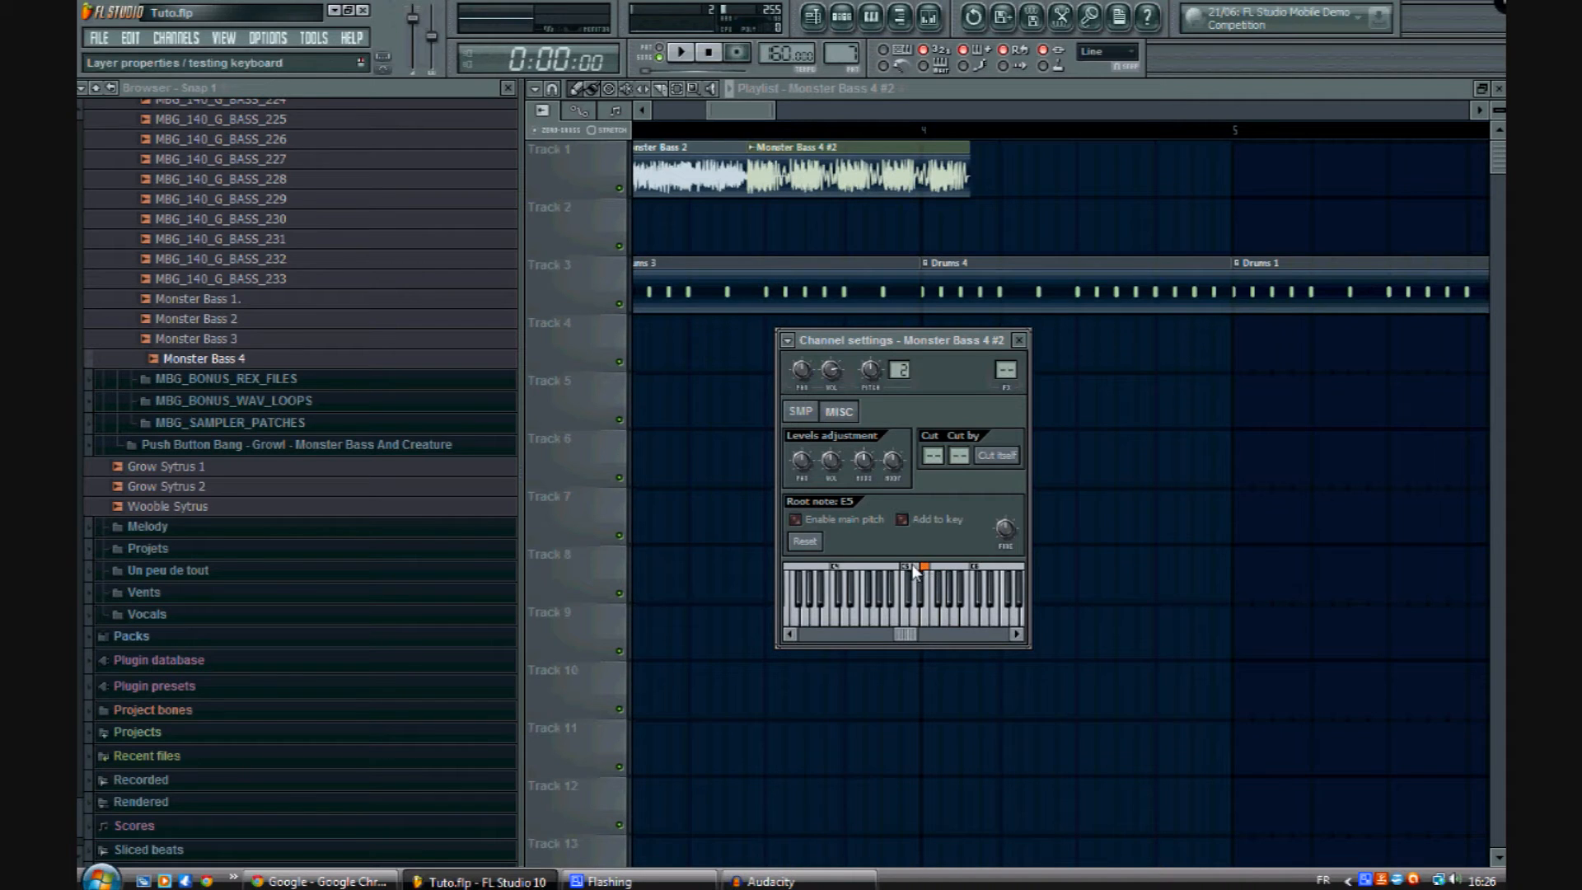
right_click(915, 570)
right_click(906, 571)
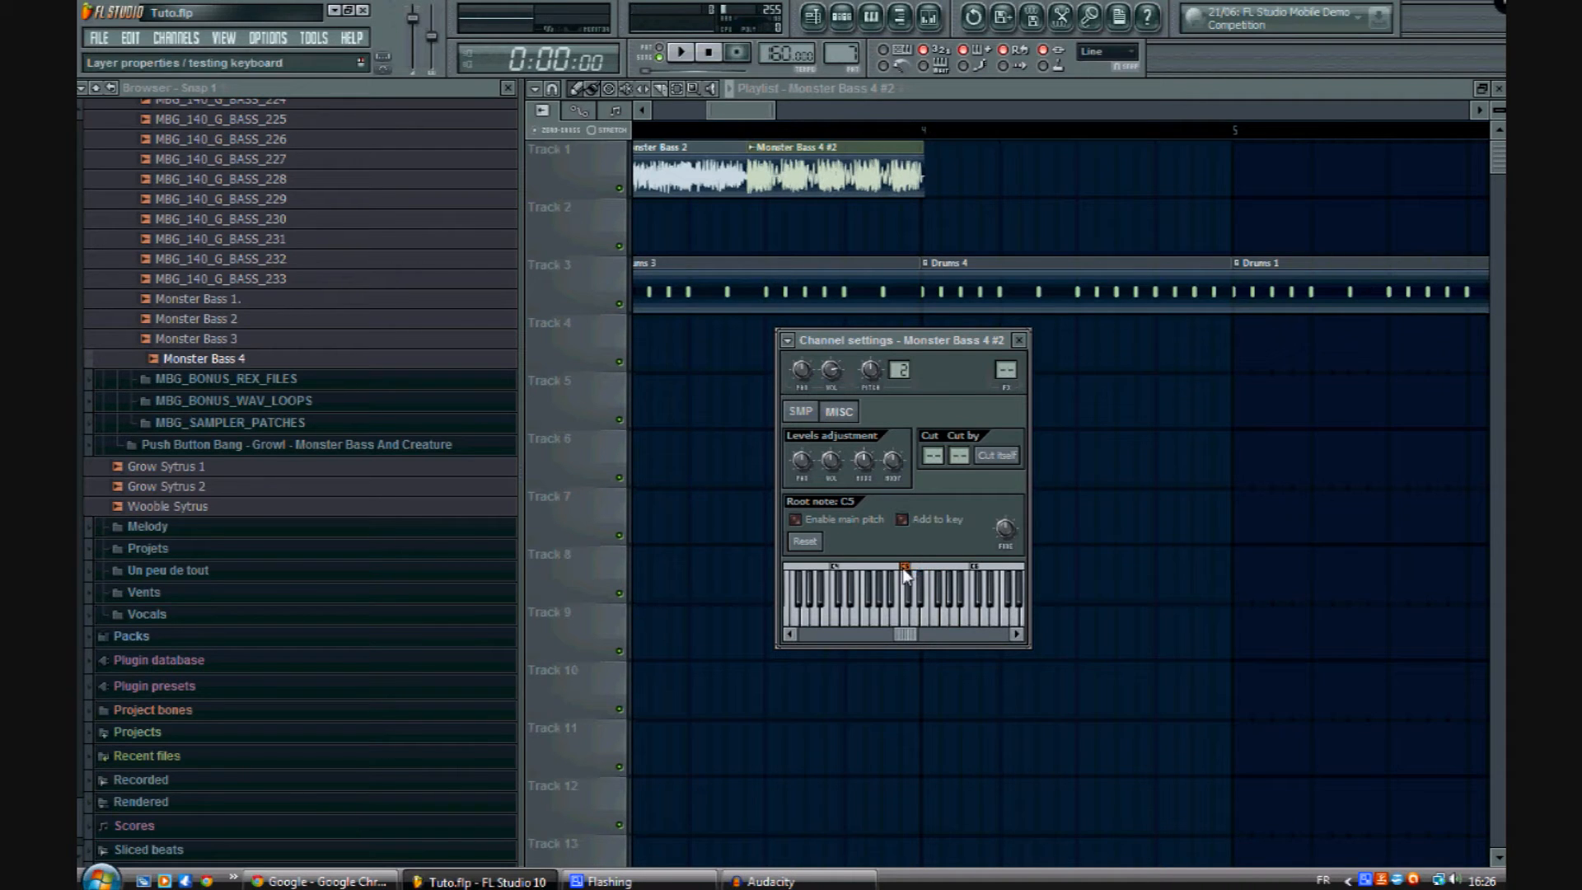
right_click(937, 576)
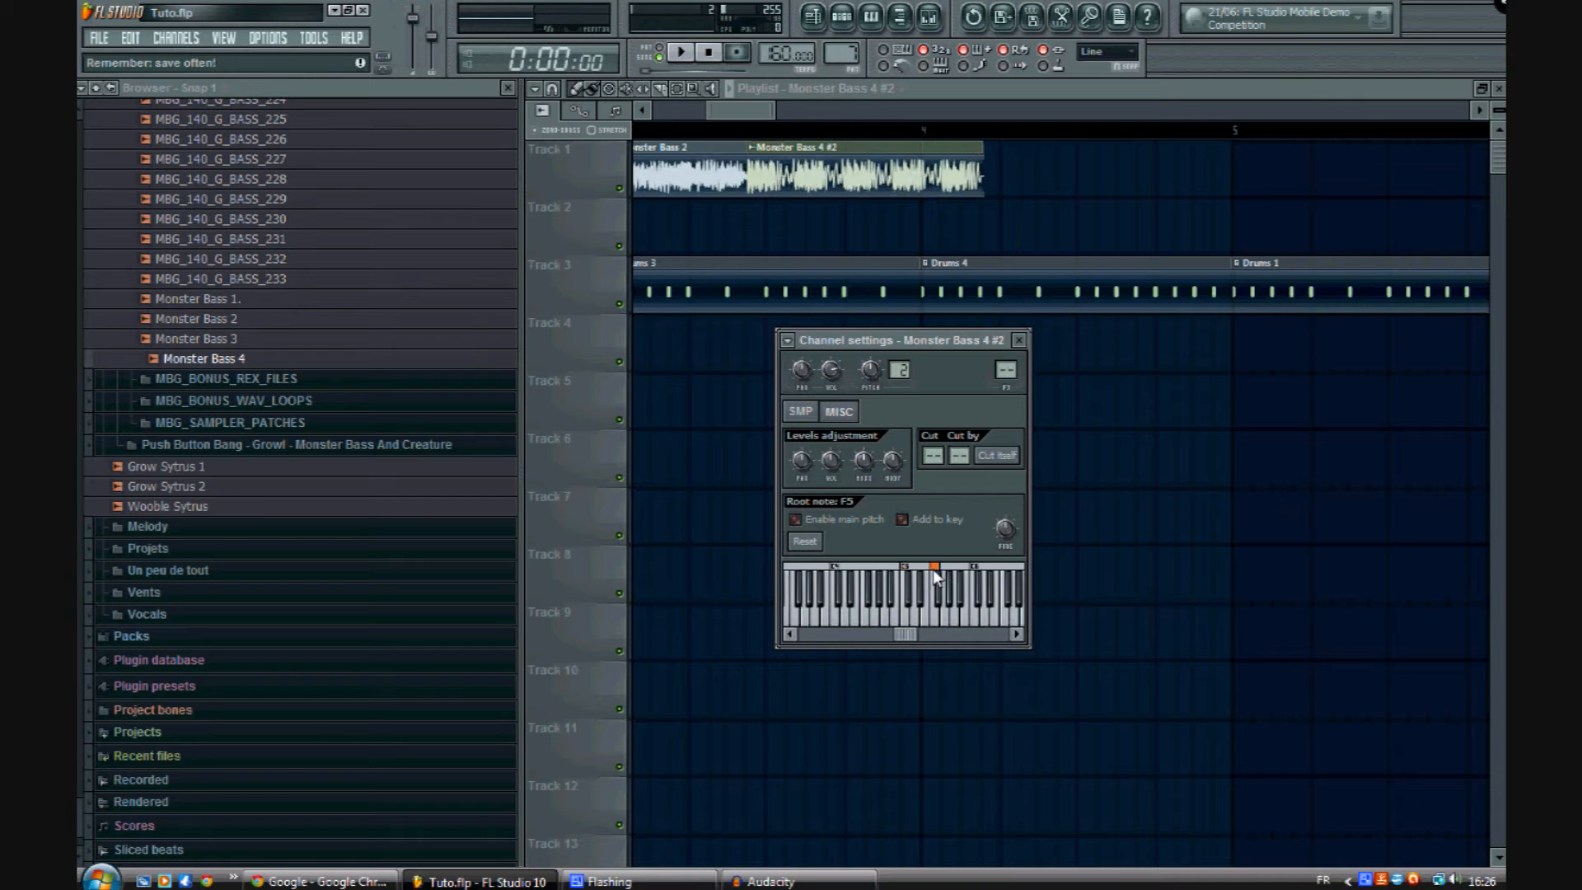
right_click(941, 577)
click(903, 624)
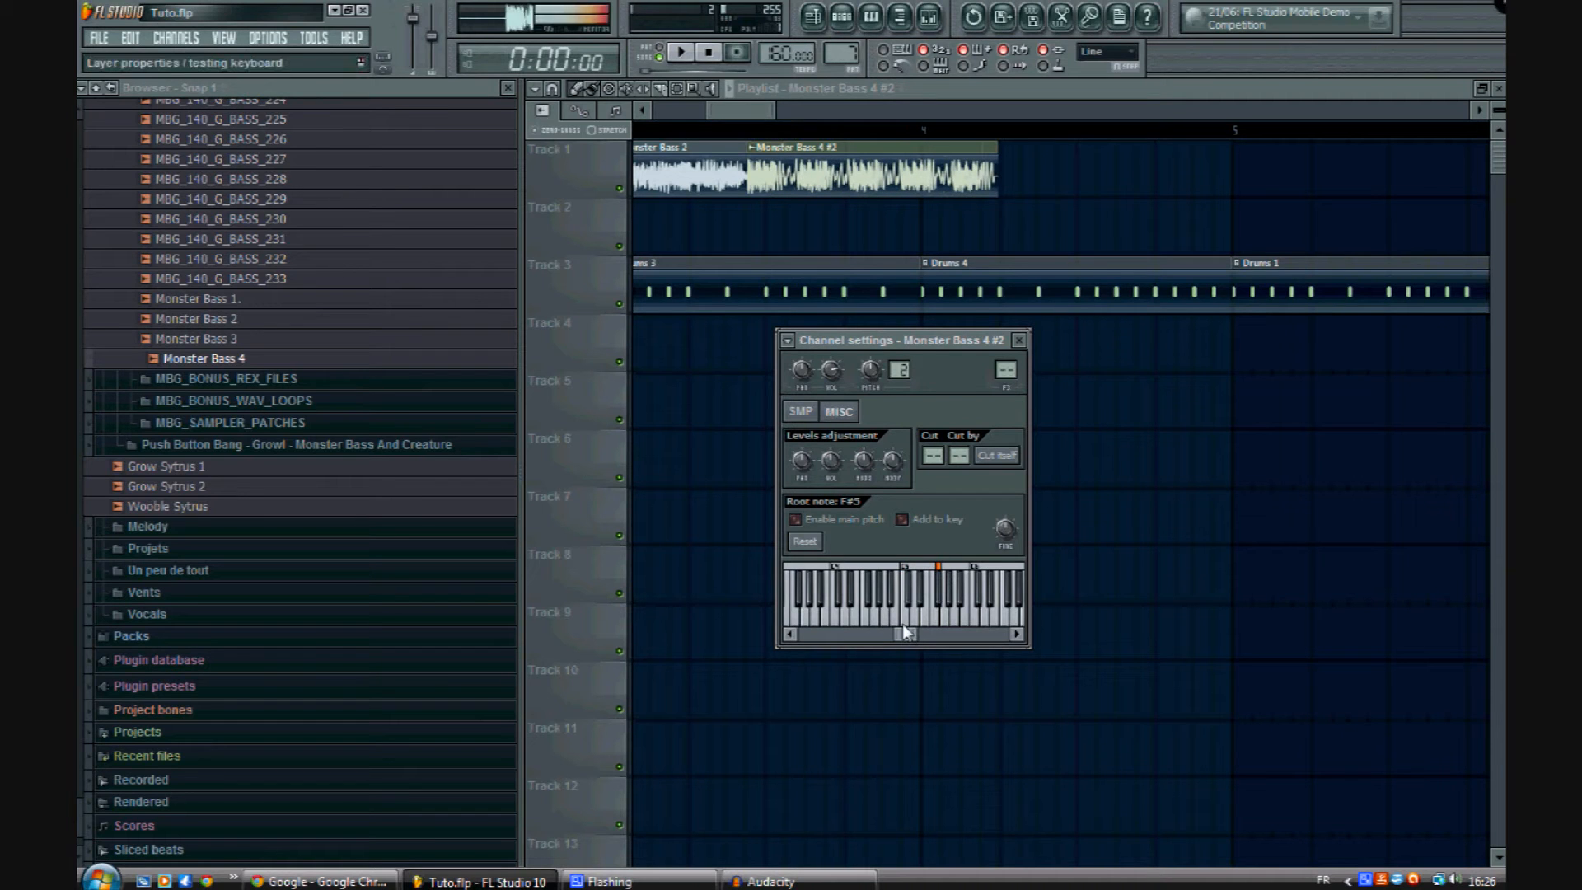
click(1019, 339)
Step: Place Monster Bass 1 directly after Monster Bass 4 #2 in bar 4 of Track 1 and preview it from its start
mouse_move(743, 116)
mouse_down()
mouse_move(675, 117)
mouse_move(765, 121)
mouse_up()
click(724, 173)
click(774, 175)
drag(818, 194, 795, 171)
scroll(758, 132, up, 2)
click(744, 135)
key(space)
key(space)
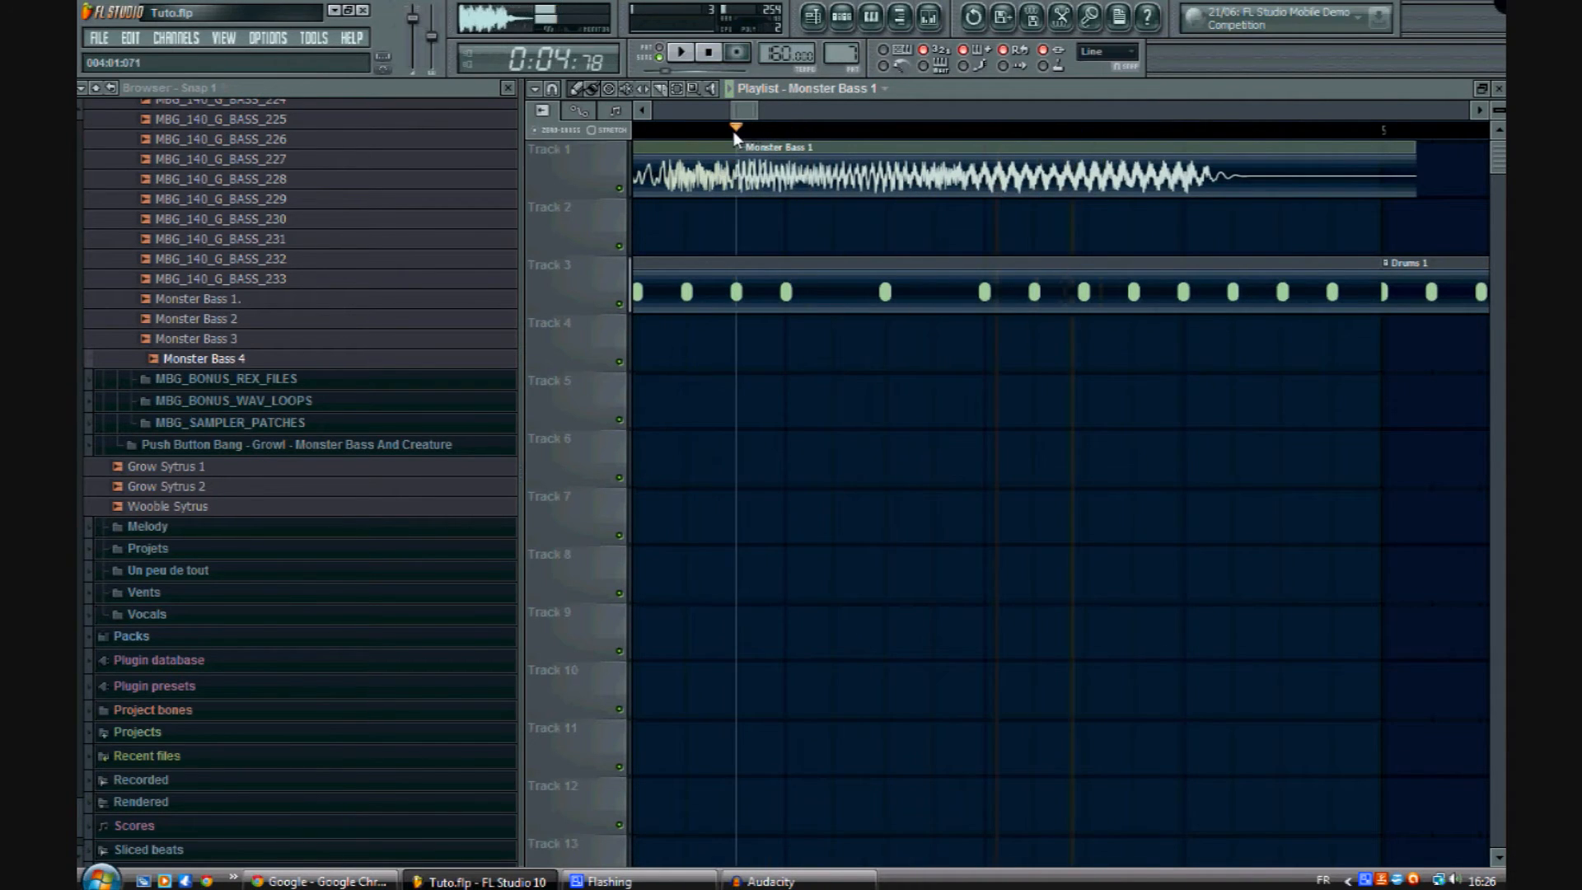
Step: Solo Track 1 and play back the Monster Bass 1 clip on its own
right_click(619, 189)
key(space)
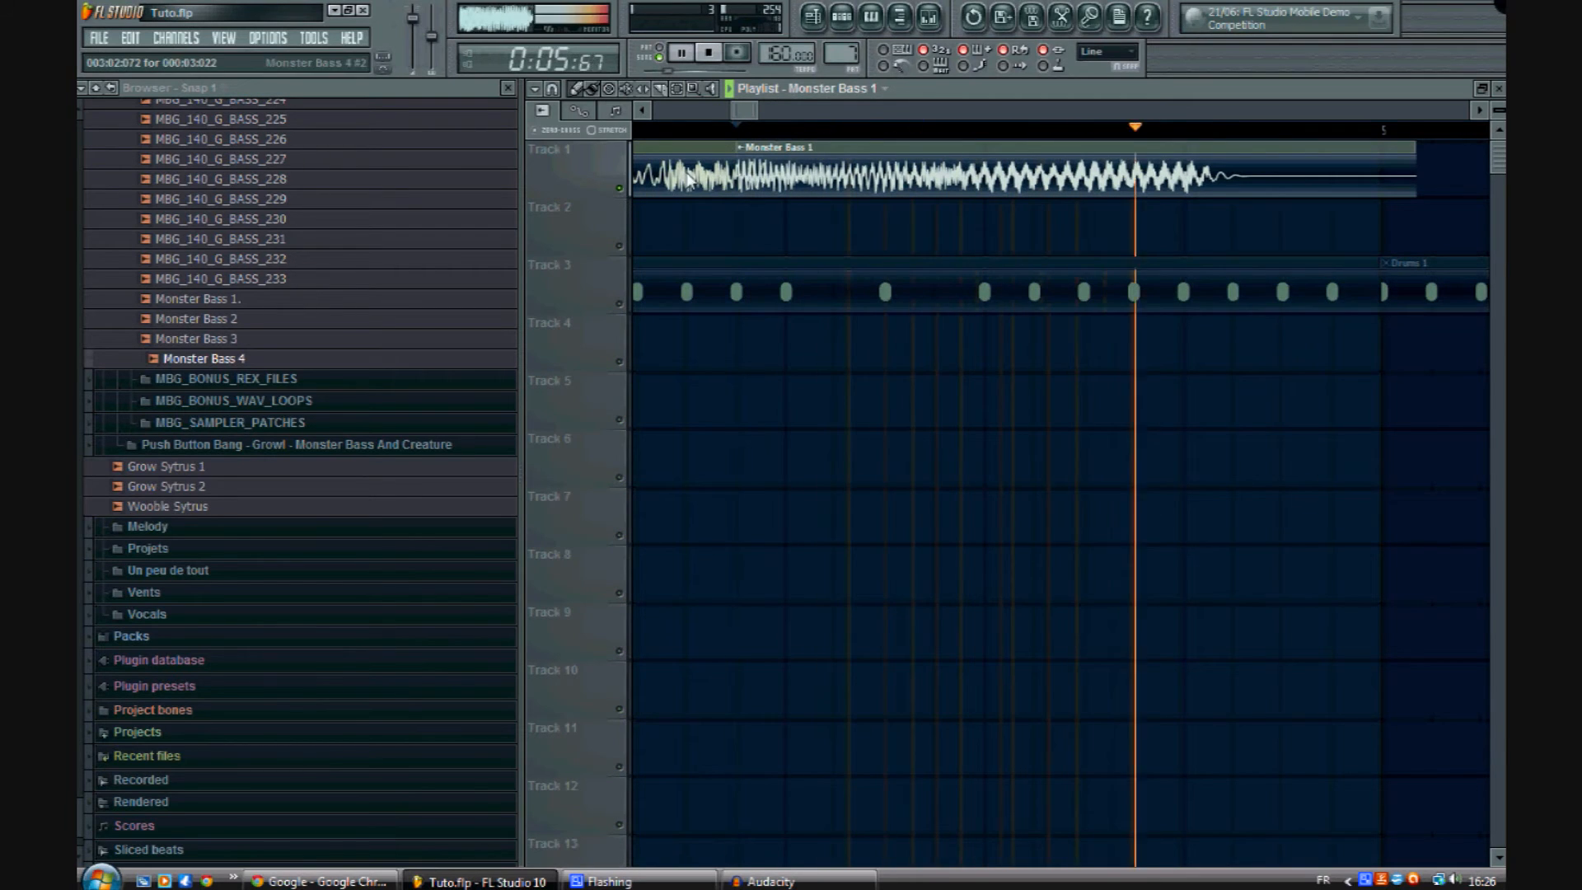
key(space)
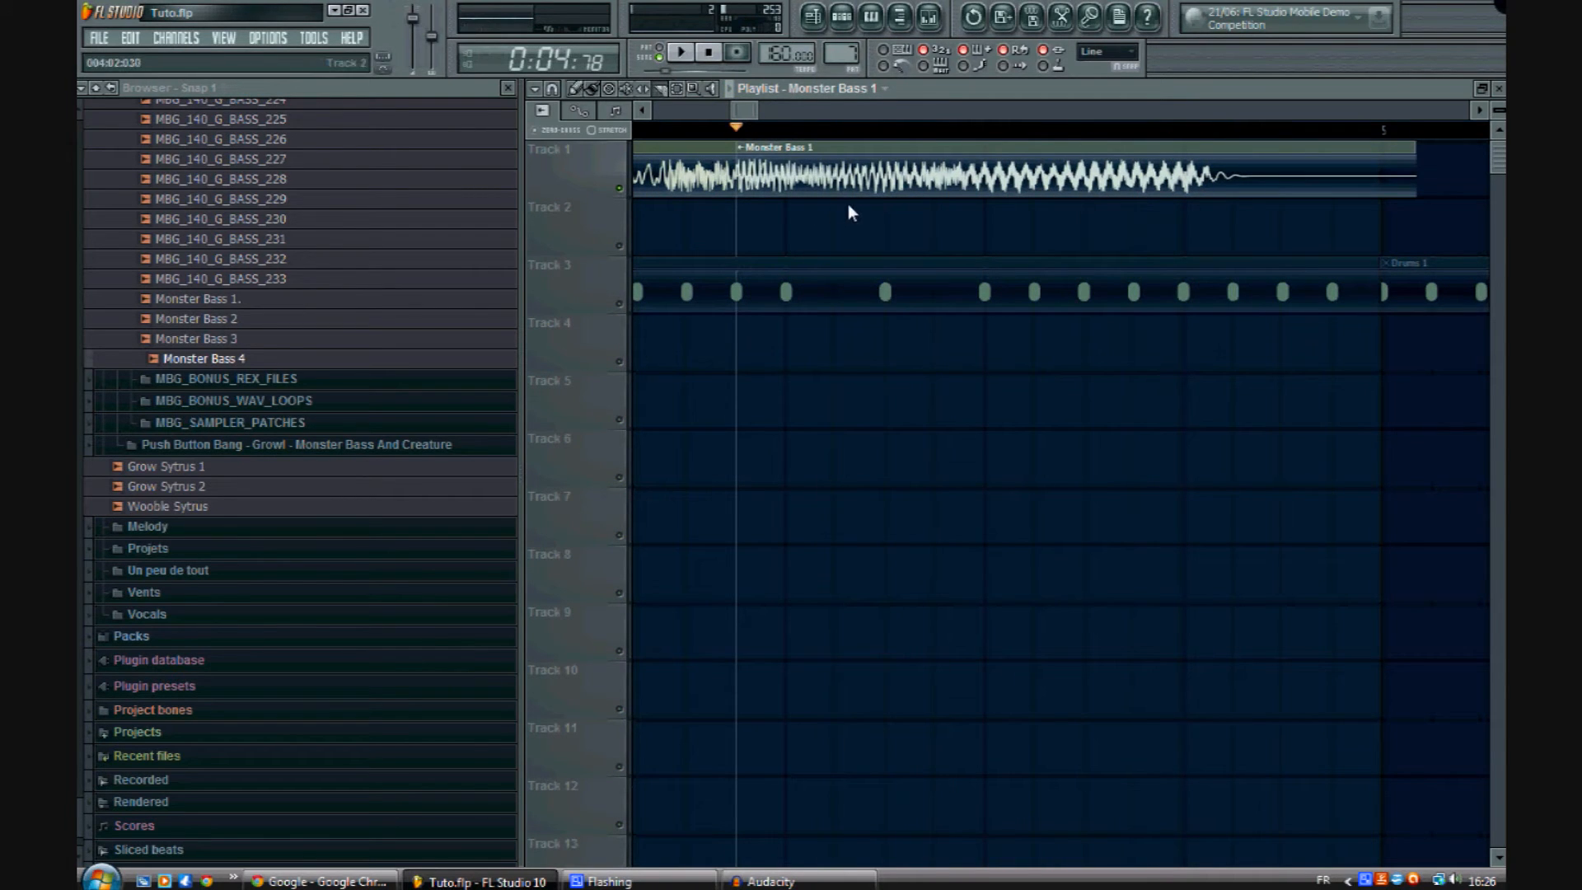
key(space)
key(space)
Step: Slice Monster Bass 1 on Track 1 about half a beat after its start and delete the remainder
drag(838, 206, 847, 132)
drag(835, 207, 843, 131)
click(607, 88)
click(916, 175)
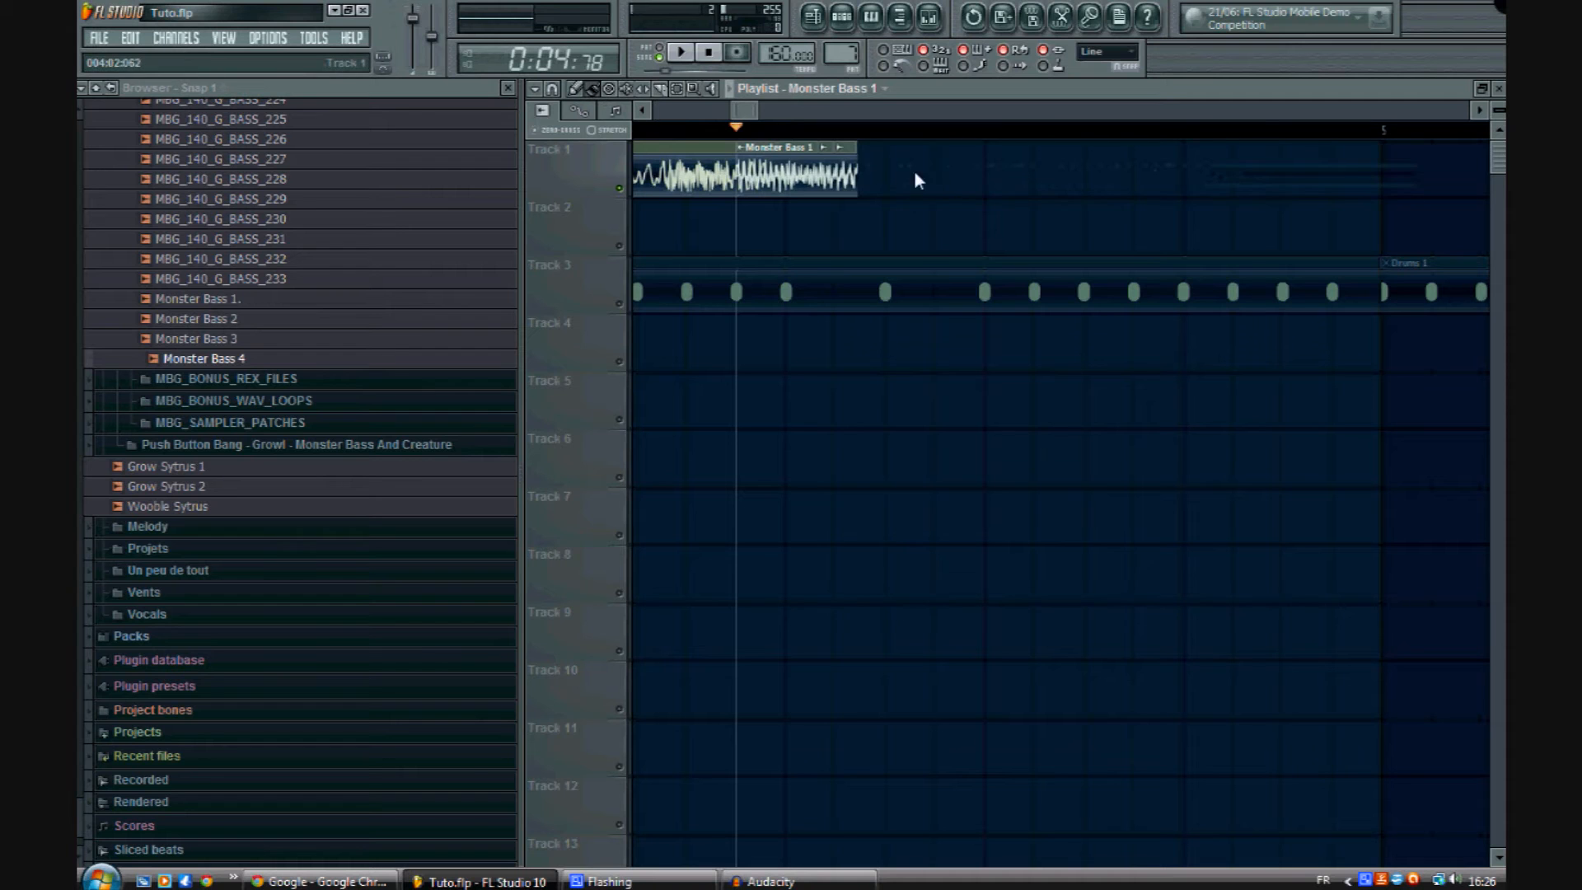
right_click(855, 172)
click(674, 87)
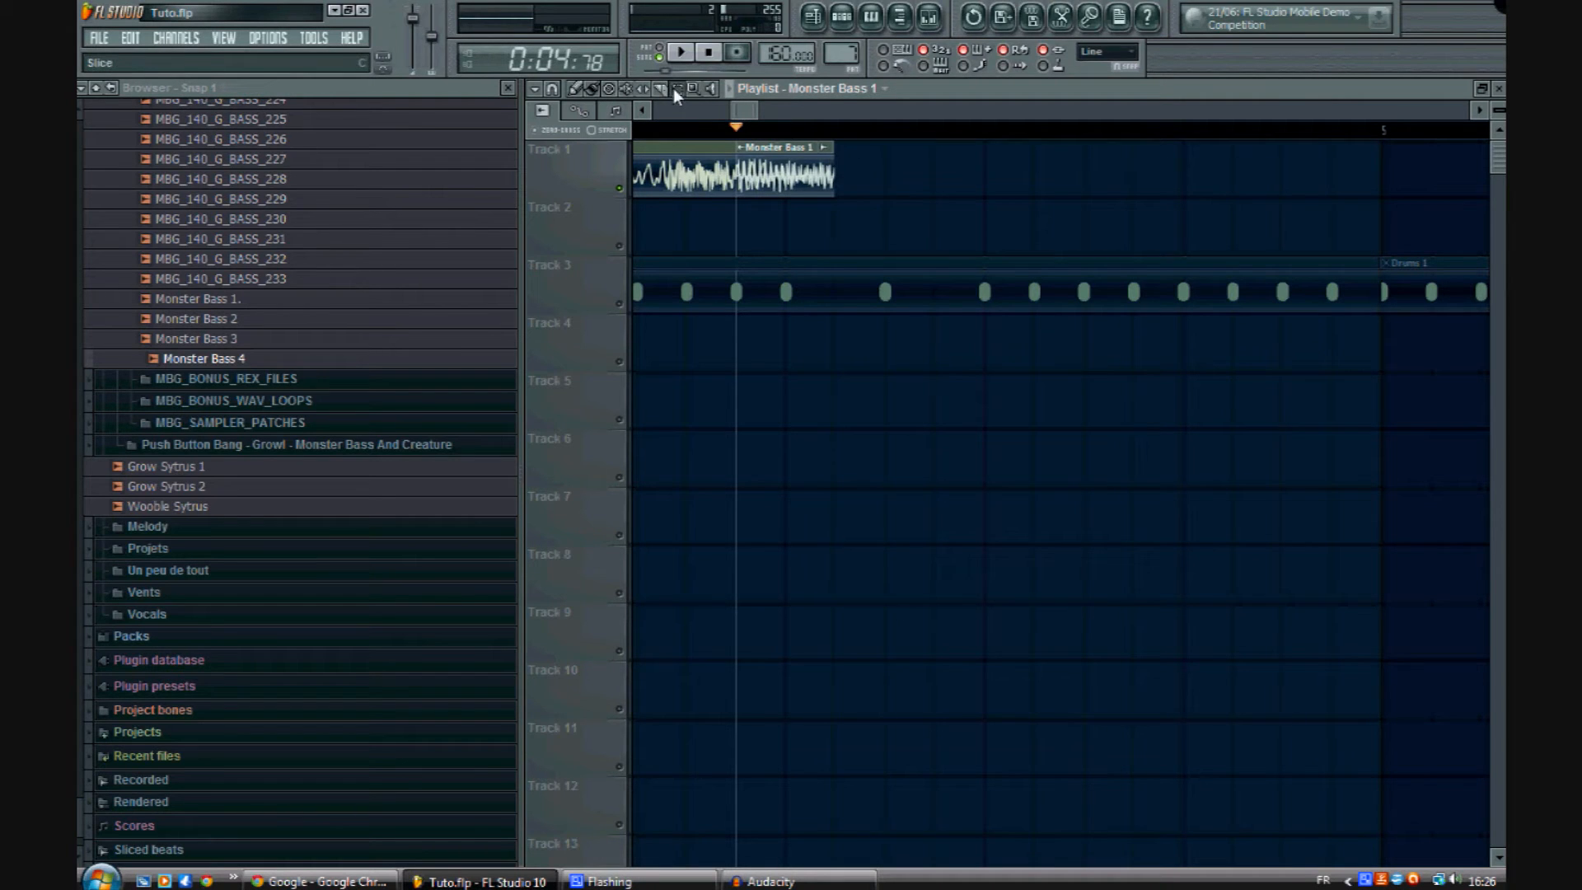
Step: Duplicate the short Monster Bass 1 slice twice, directly after itself on Track 1
drag(838, 170, 801, 166)
key(ctrl+b)
key(ctrl+b)
click(1048, 224)
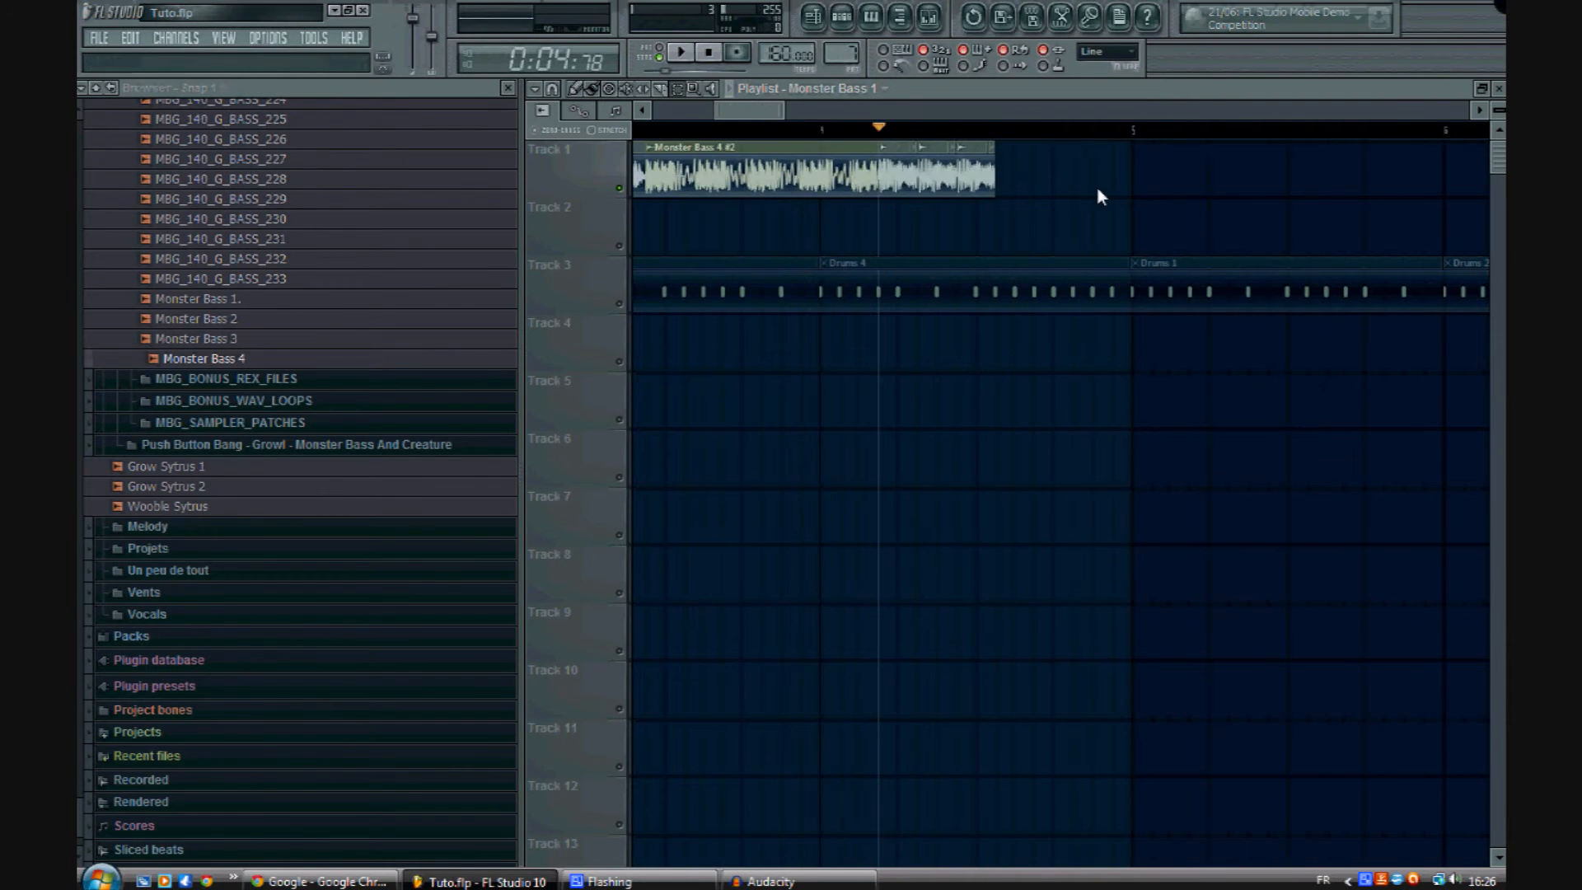
Step: Pick Monster Bass 2 from the project's samples and place it after the Monster Bass 1 slices in bar 4 of Track 1
middle_click(1097, 188)
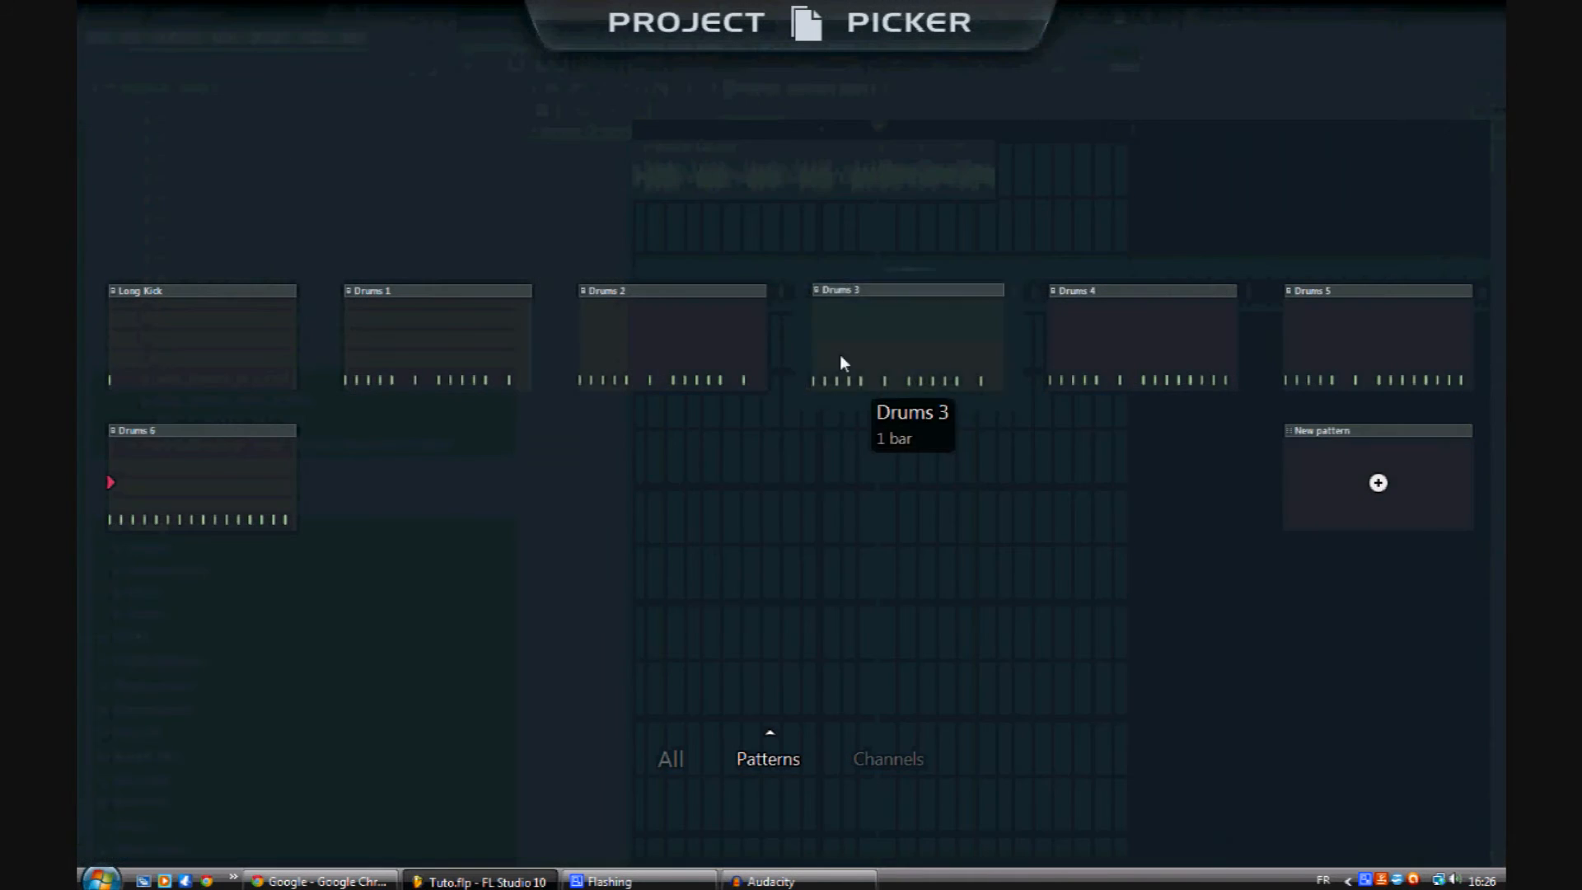
click(674, 755)
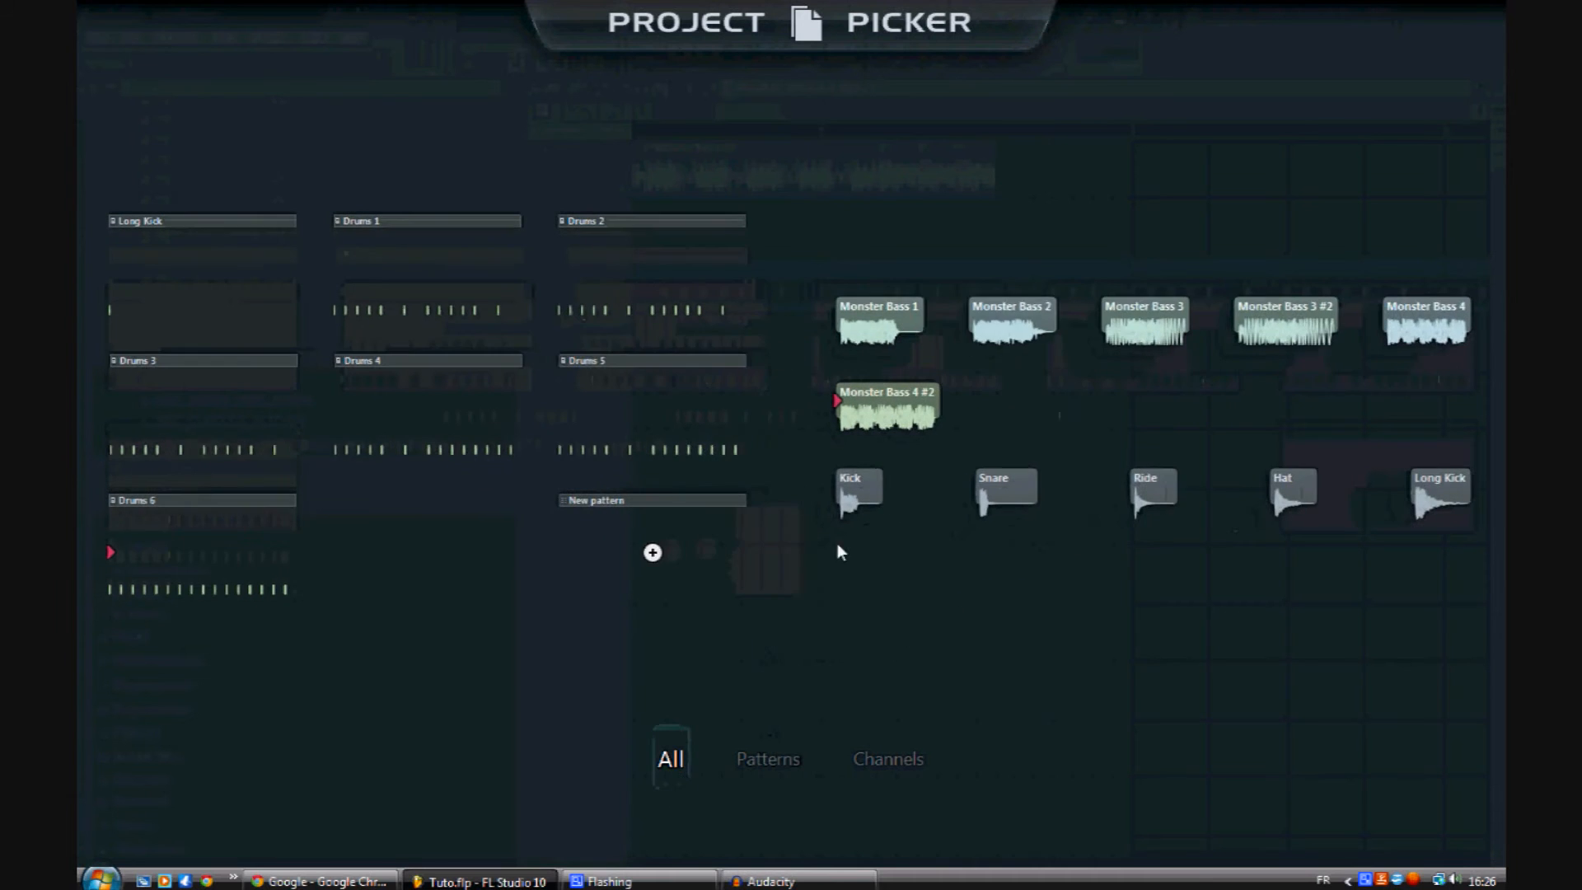
click(1043, 314)
click(1018, 340)
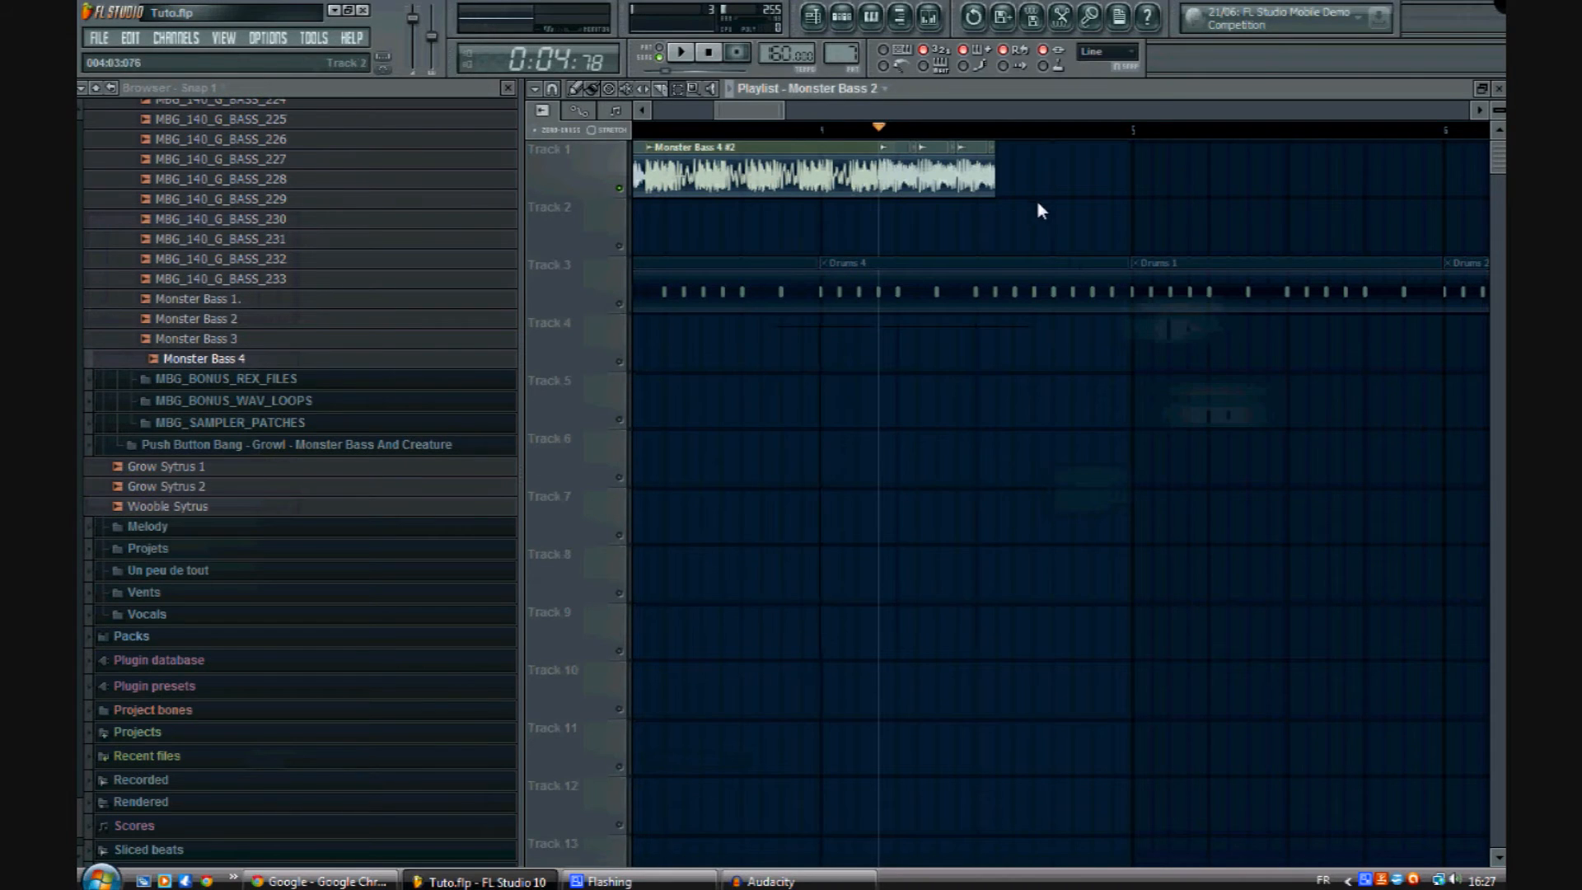
drag(1009, 227, 1027, 165)
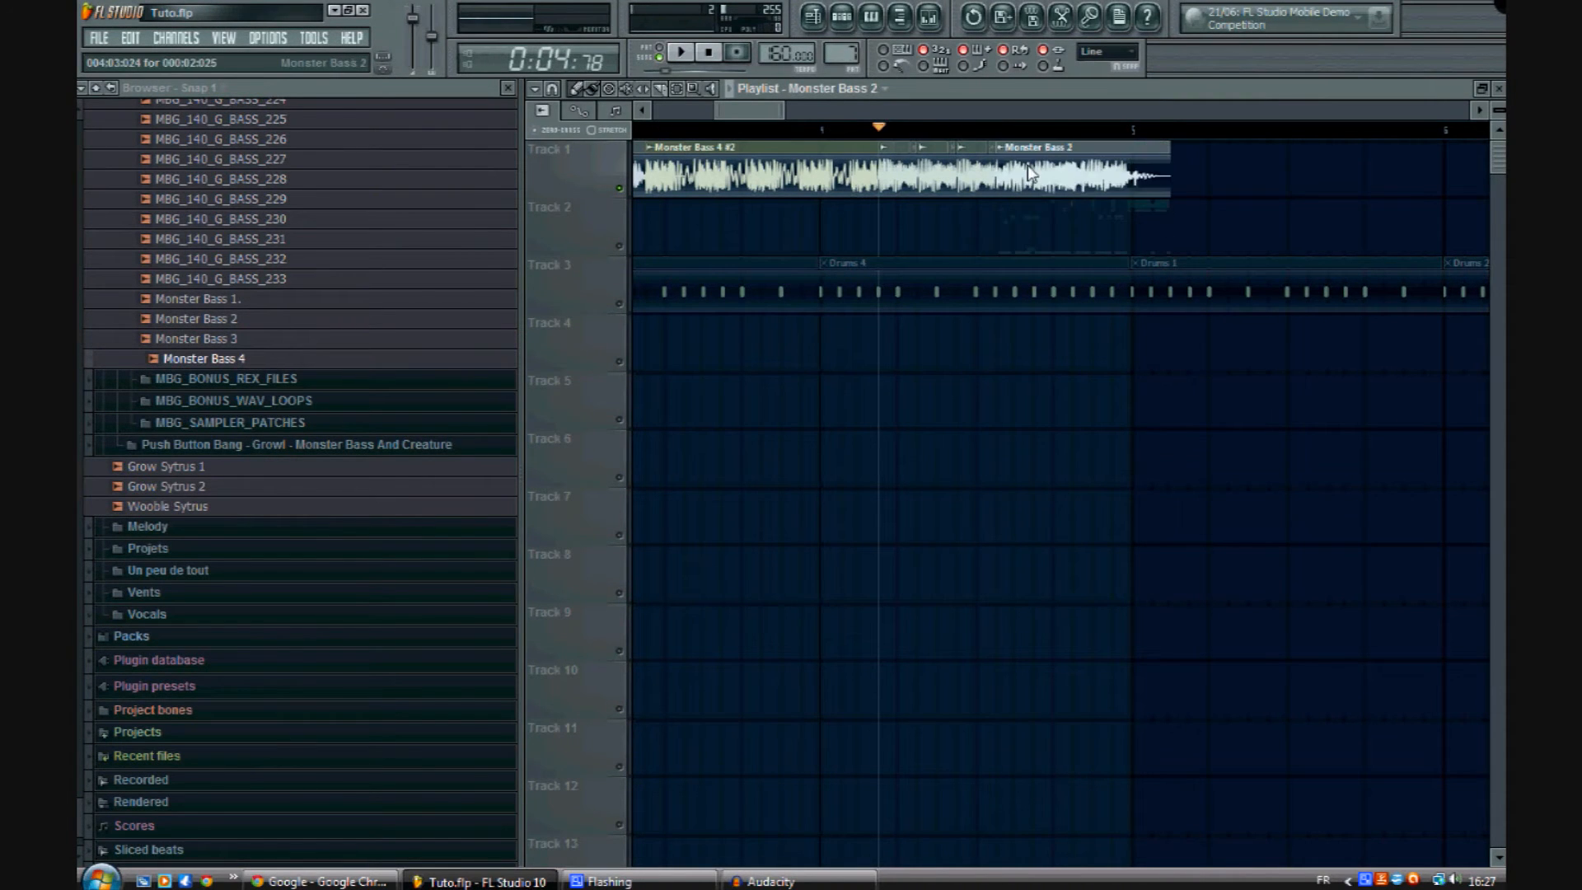
Step: Play back the soloed bass line through the end of bar 4
key(space)
key(space)
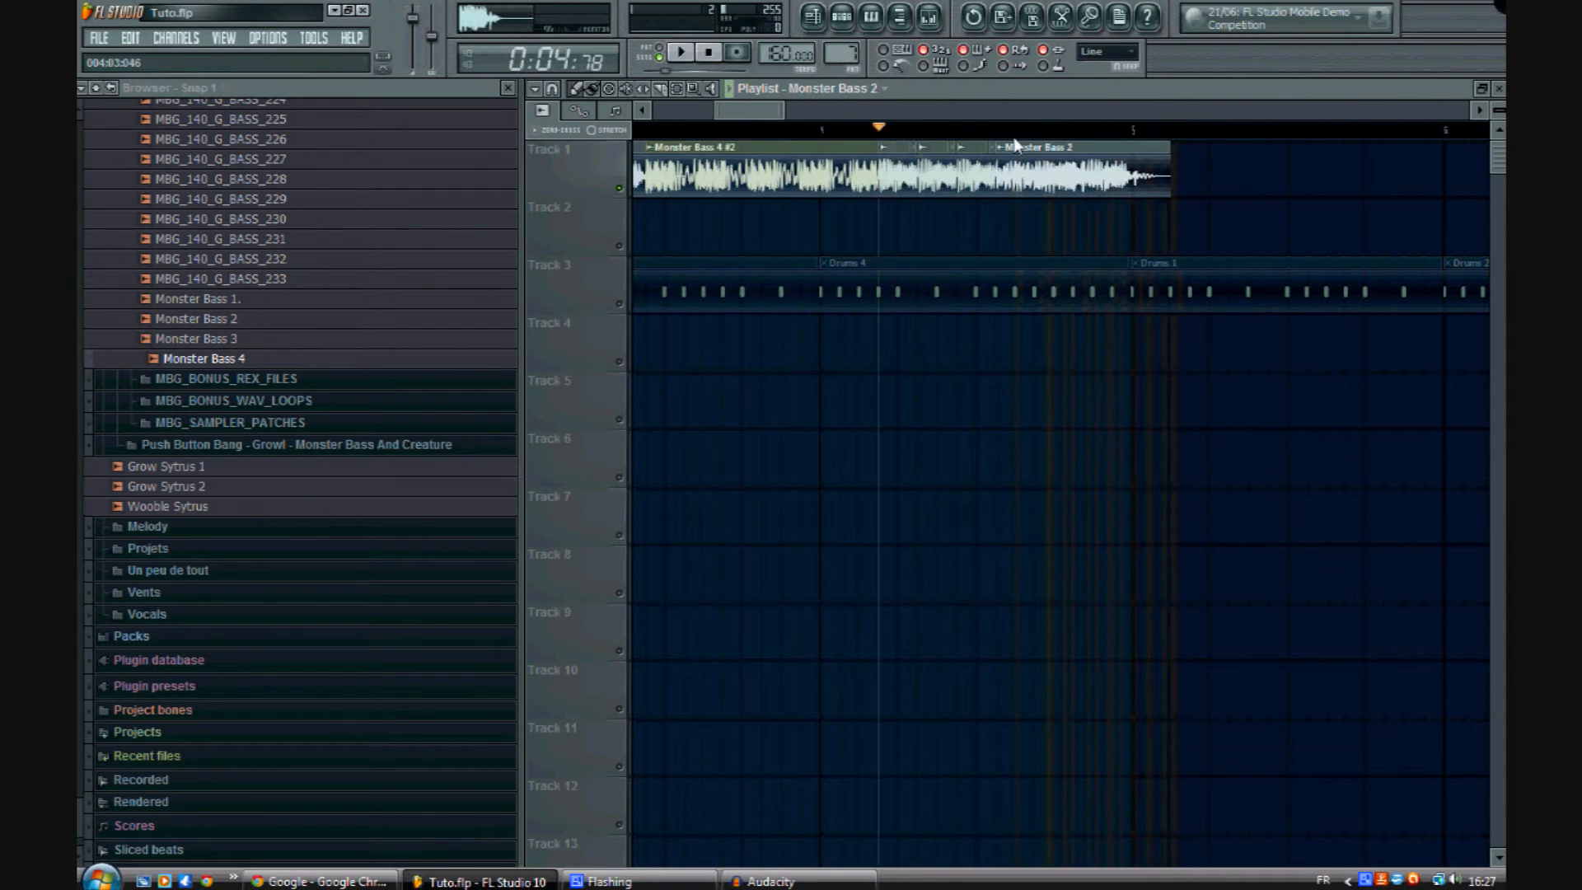
scroll(1007, 133, down, 7)
key(space)
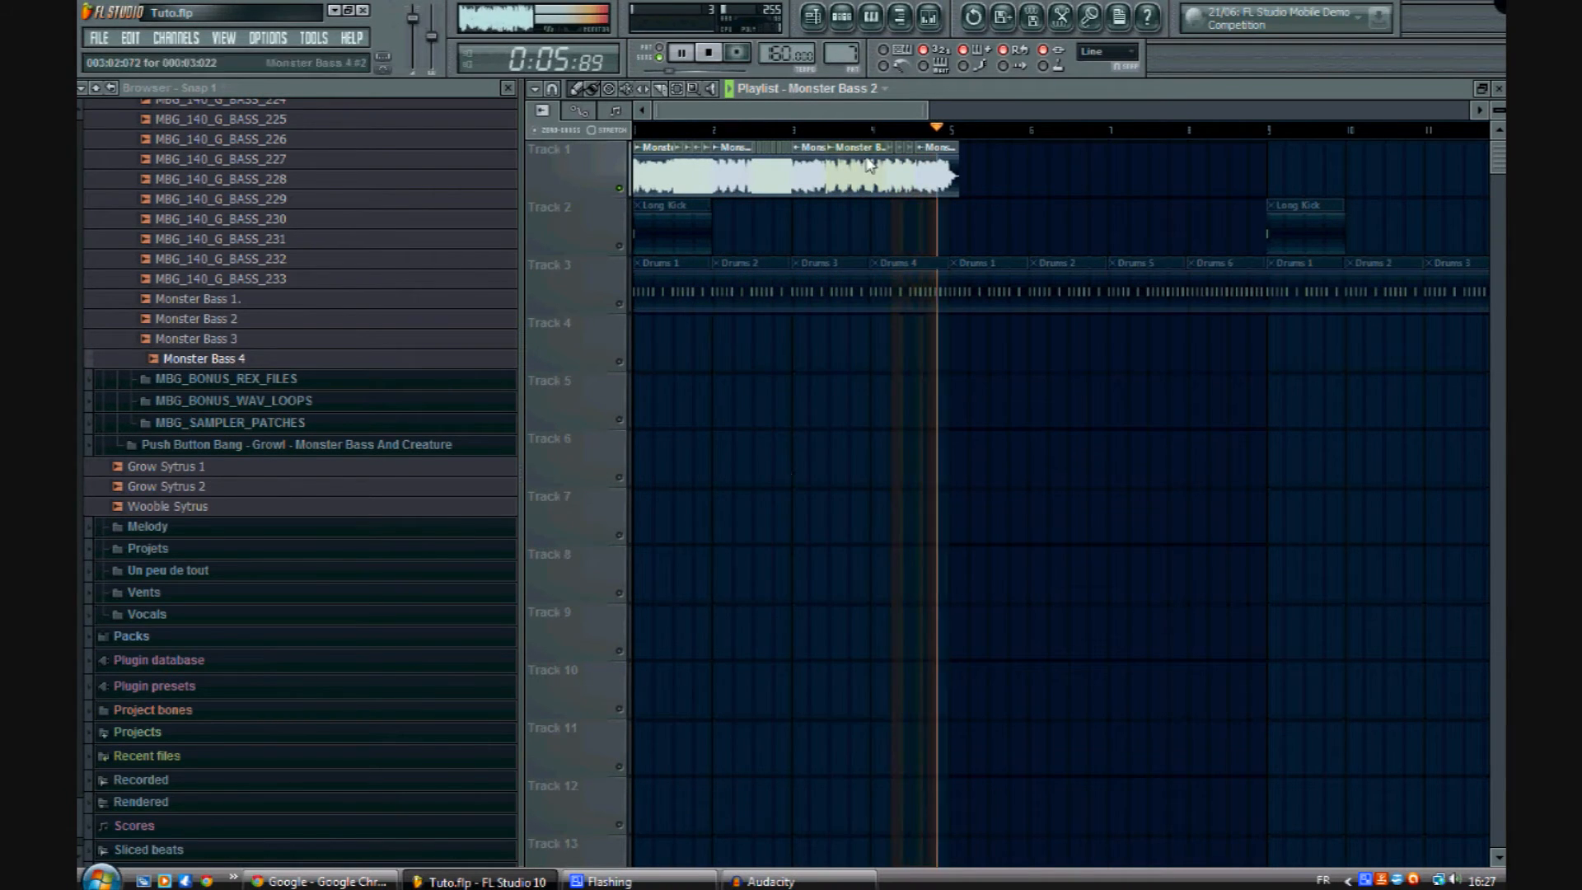
key(space)
Step: Cut off the end of Monster Bass 4 #2 in bar 4 and shift the Monster Bass 1 slices earlier to close the gap
scroll(878, 130, up, 3)
scroll(885, 128, up, 2)
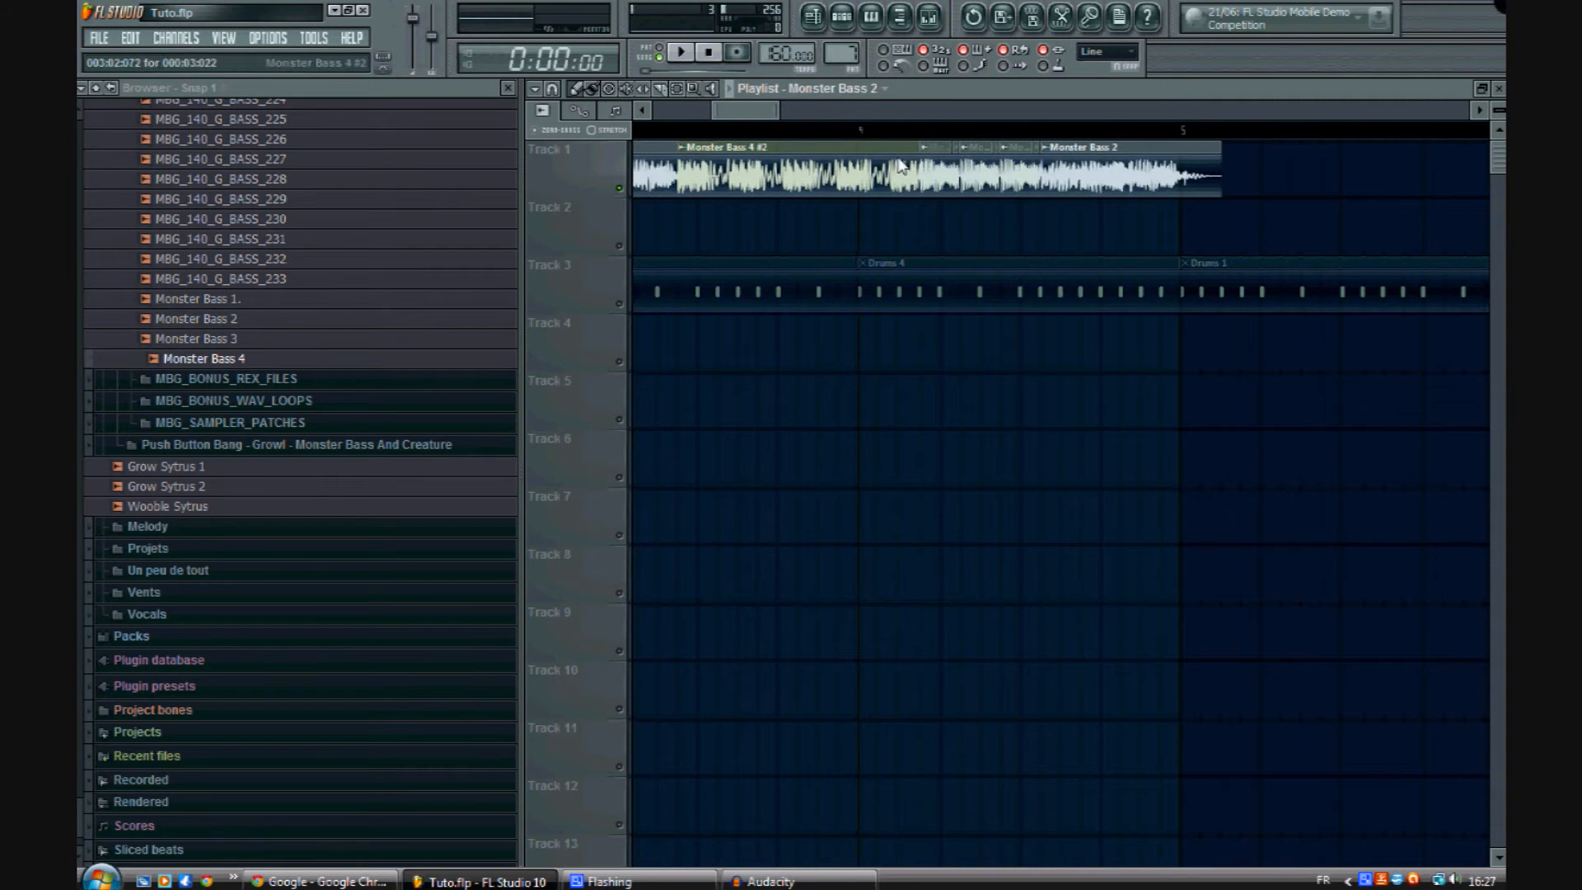
drag(877, 208, 873, 113)
click(596, 89)
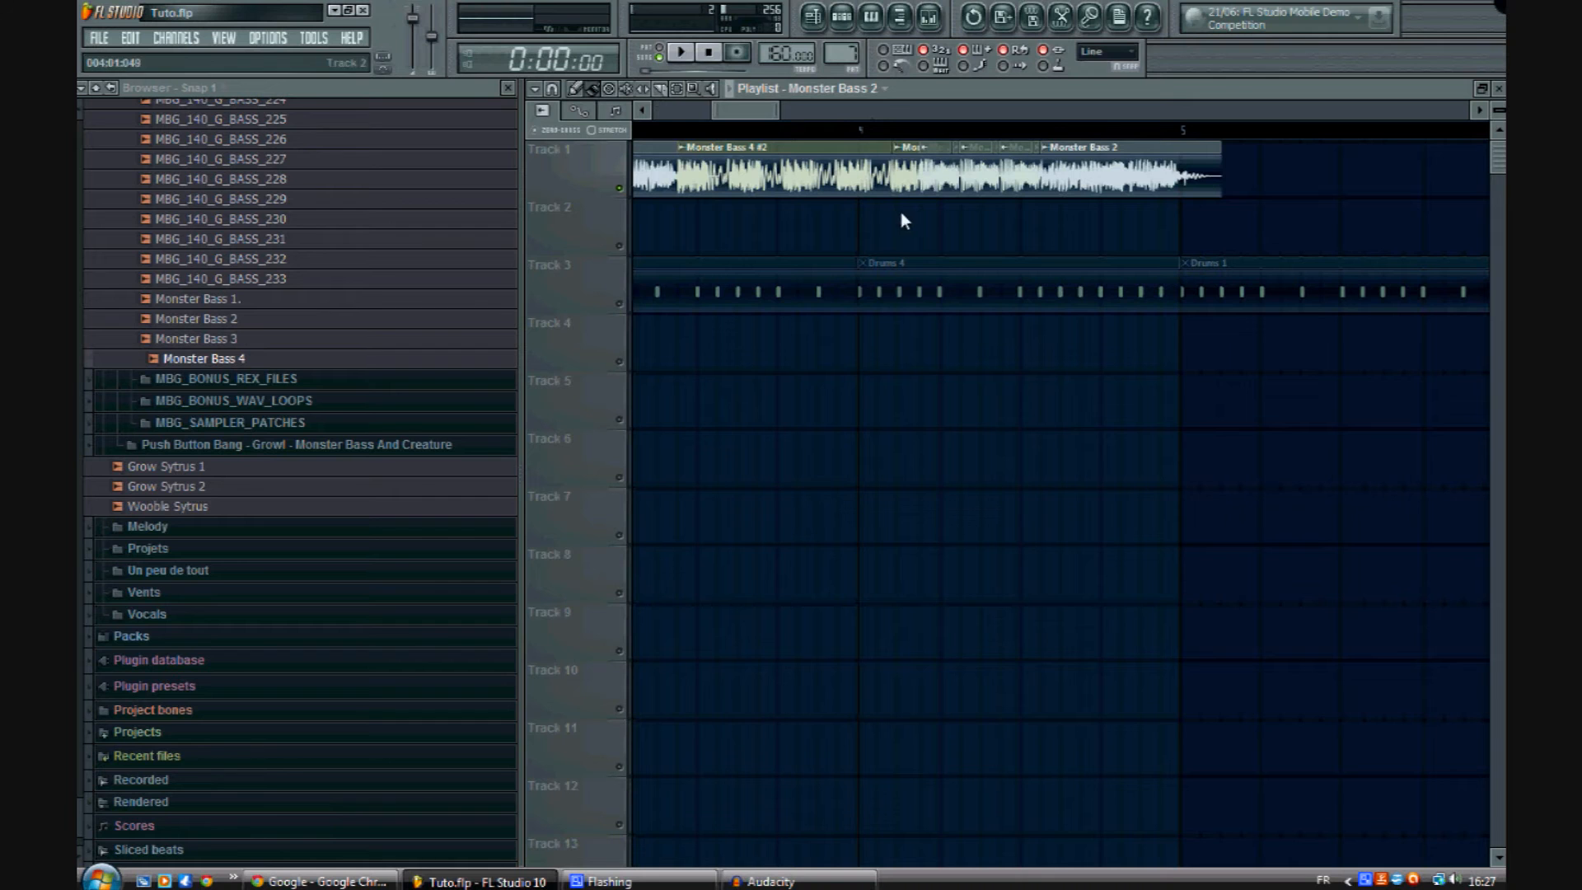
right_click(906, 169)
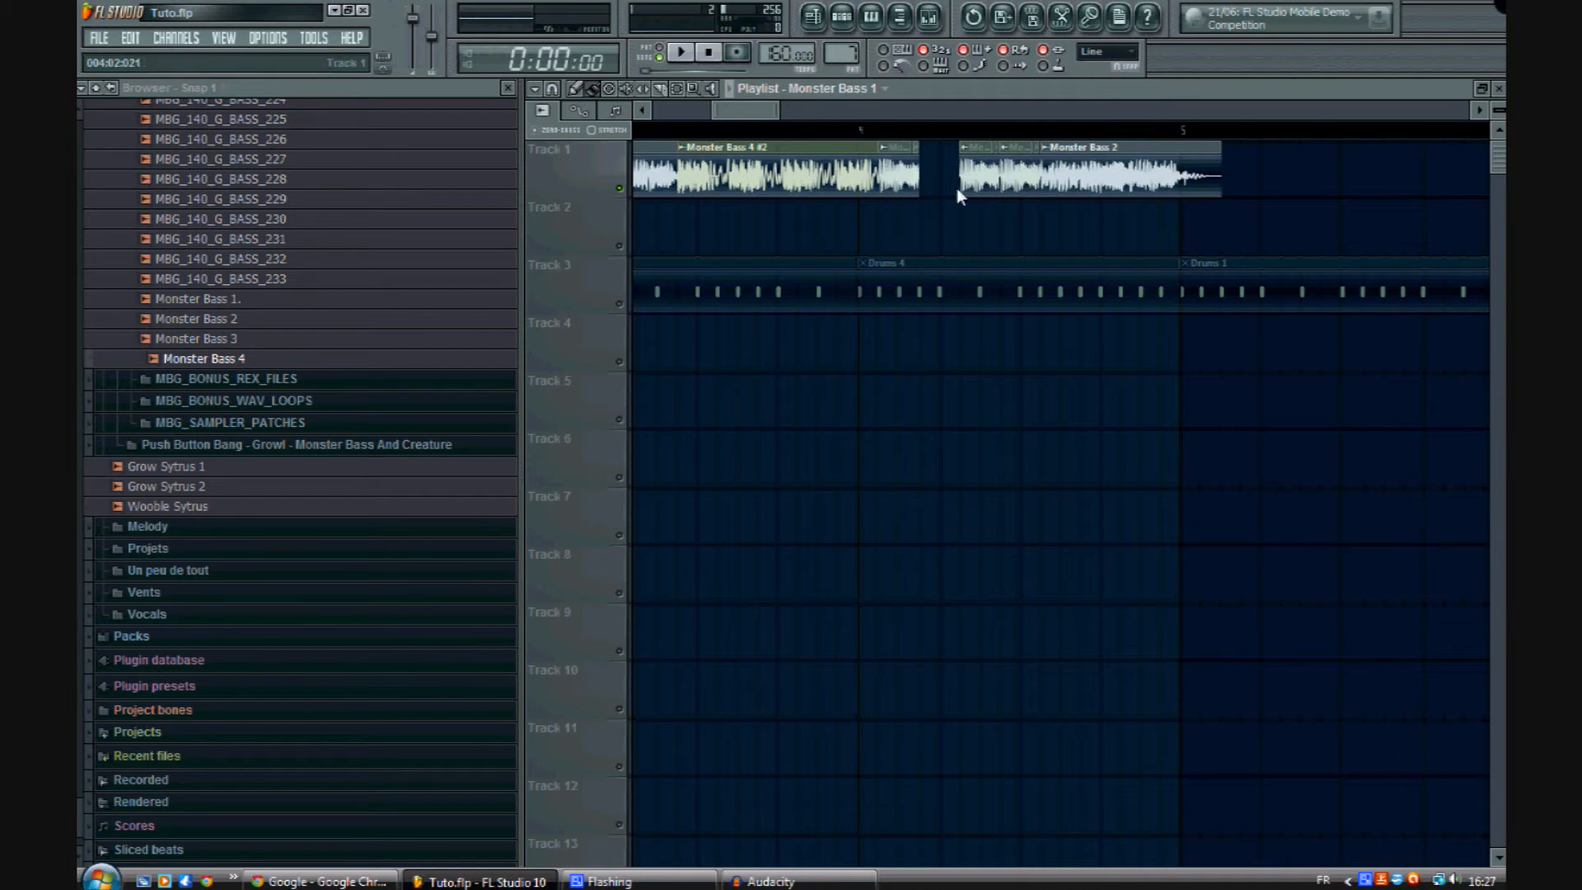
drag(1035, 183, 965, 186)
click(594, 88)
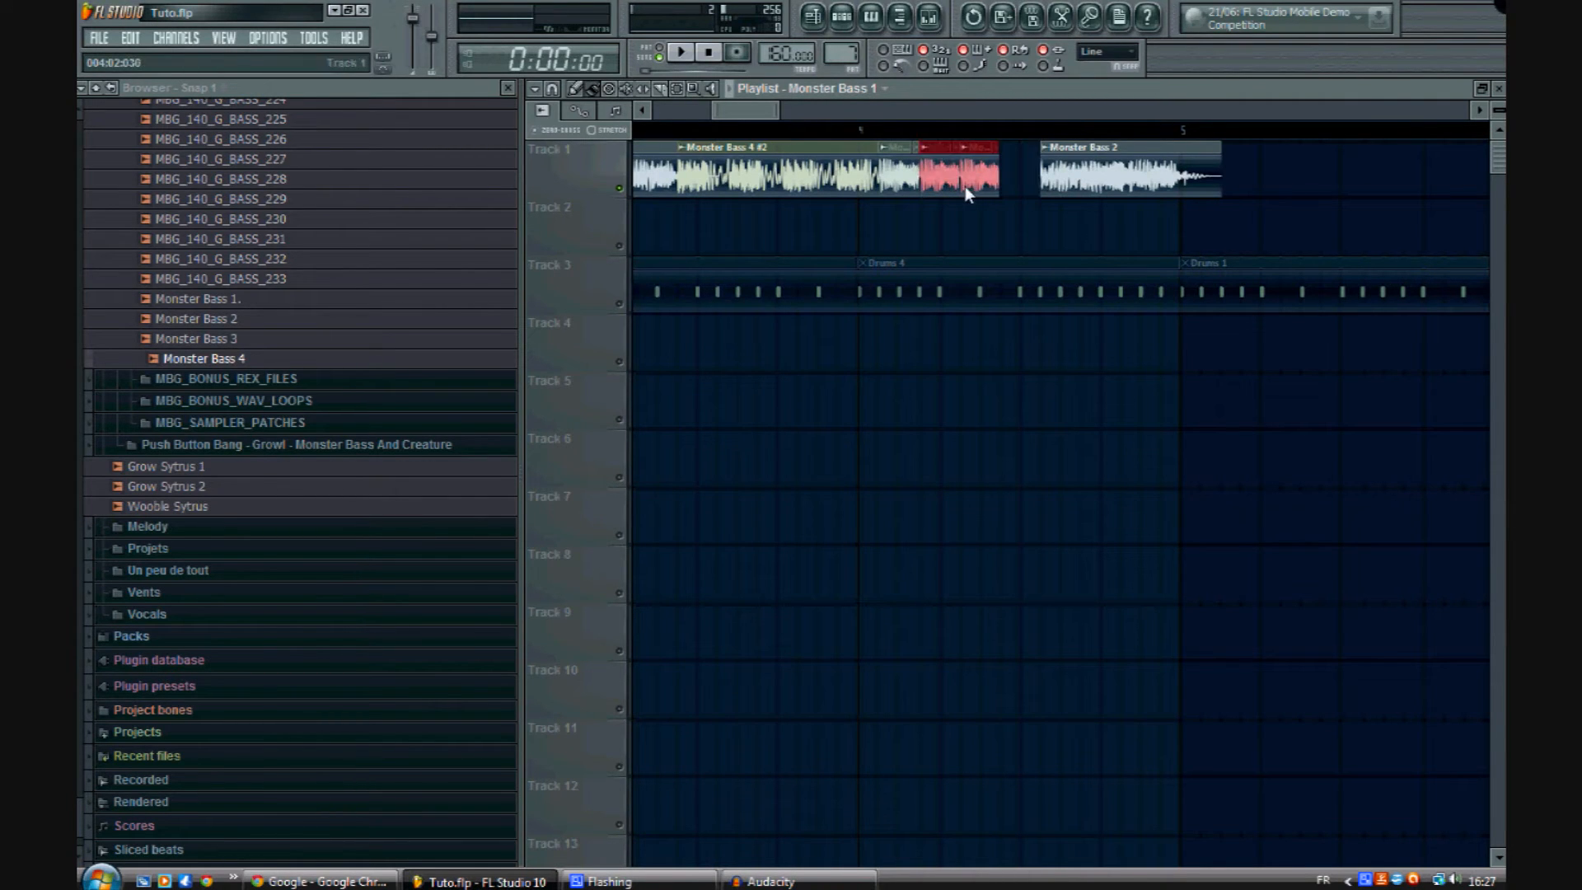
Step: Replace the Monster Bass 2 clip in bar 4 with short repeated Monster Bass 3 #2 clips after the Monster Bass 1 slices
right_click(1105, 191)
middle_click(1070, 152)
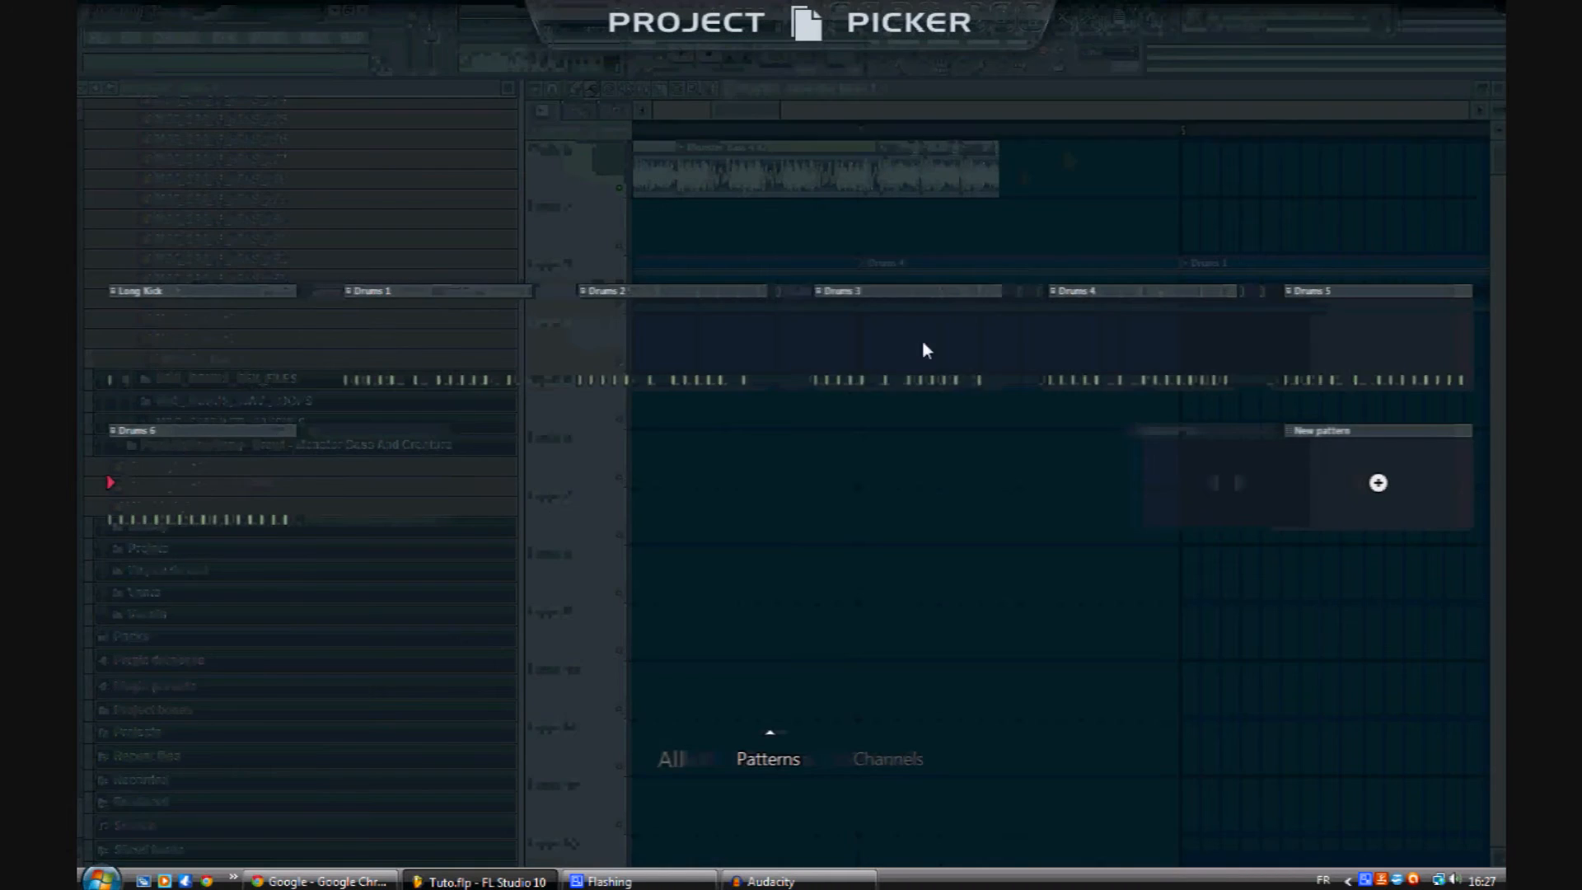
click(661, 766)
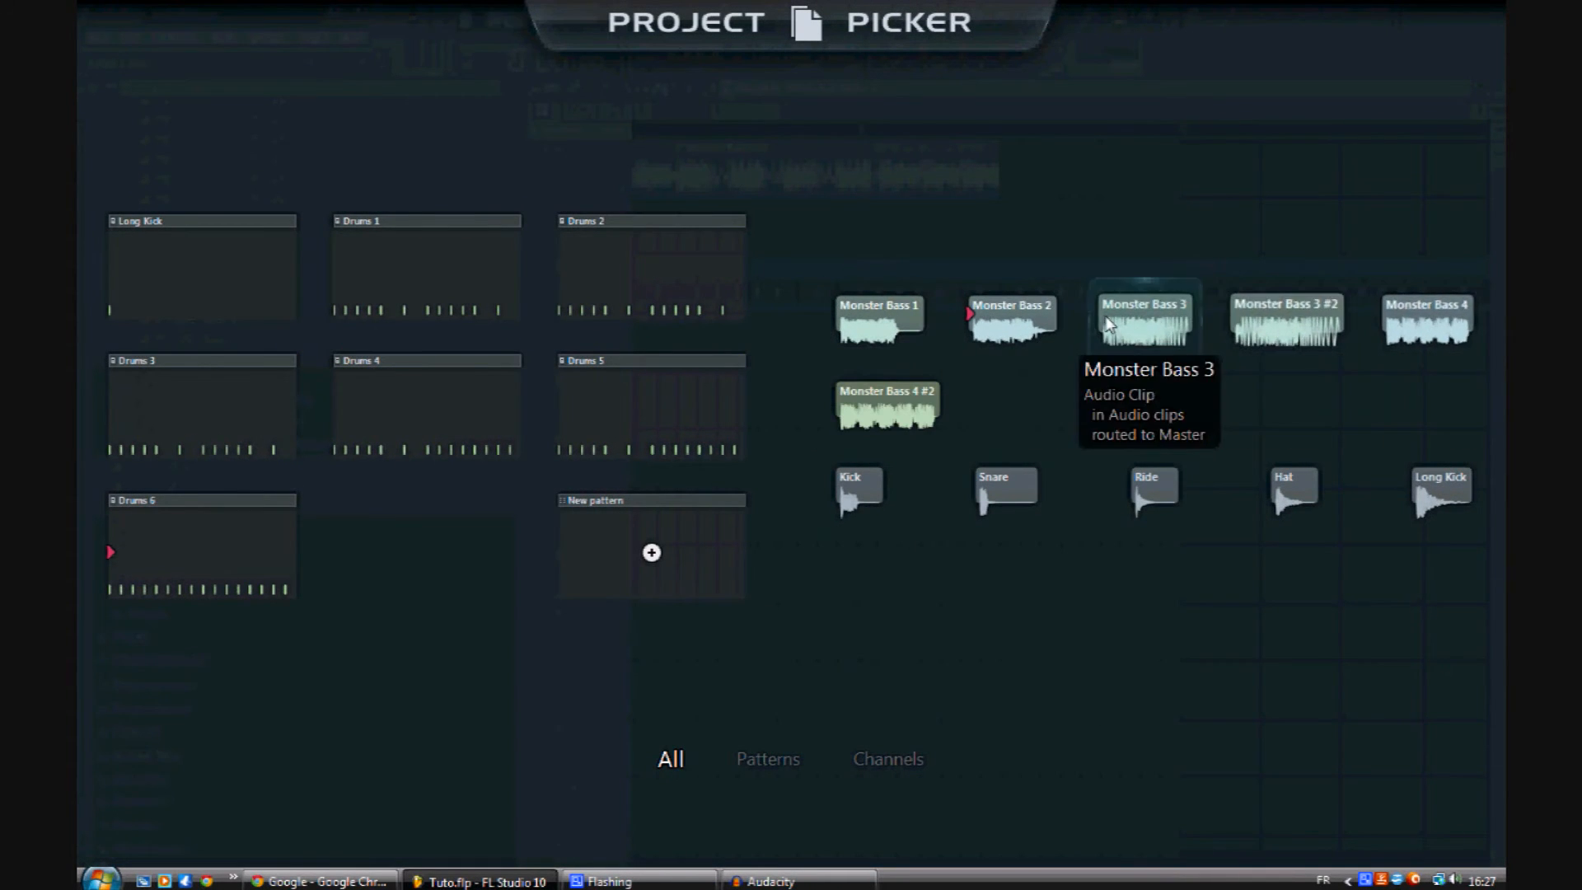
click(1269, 316)
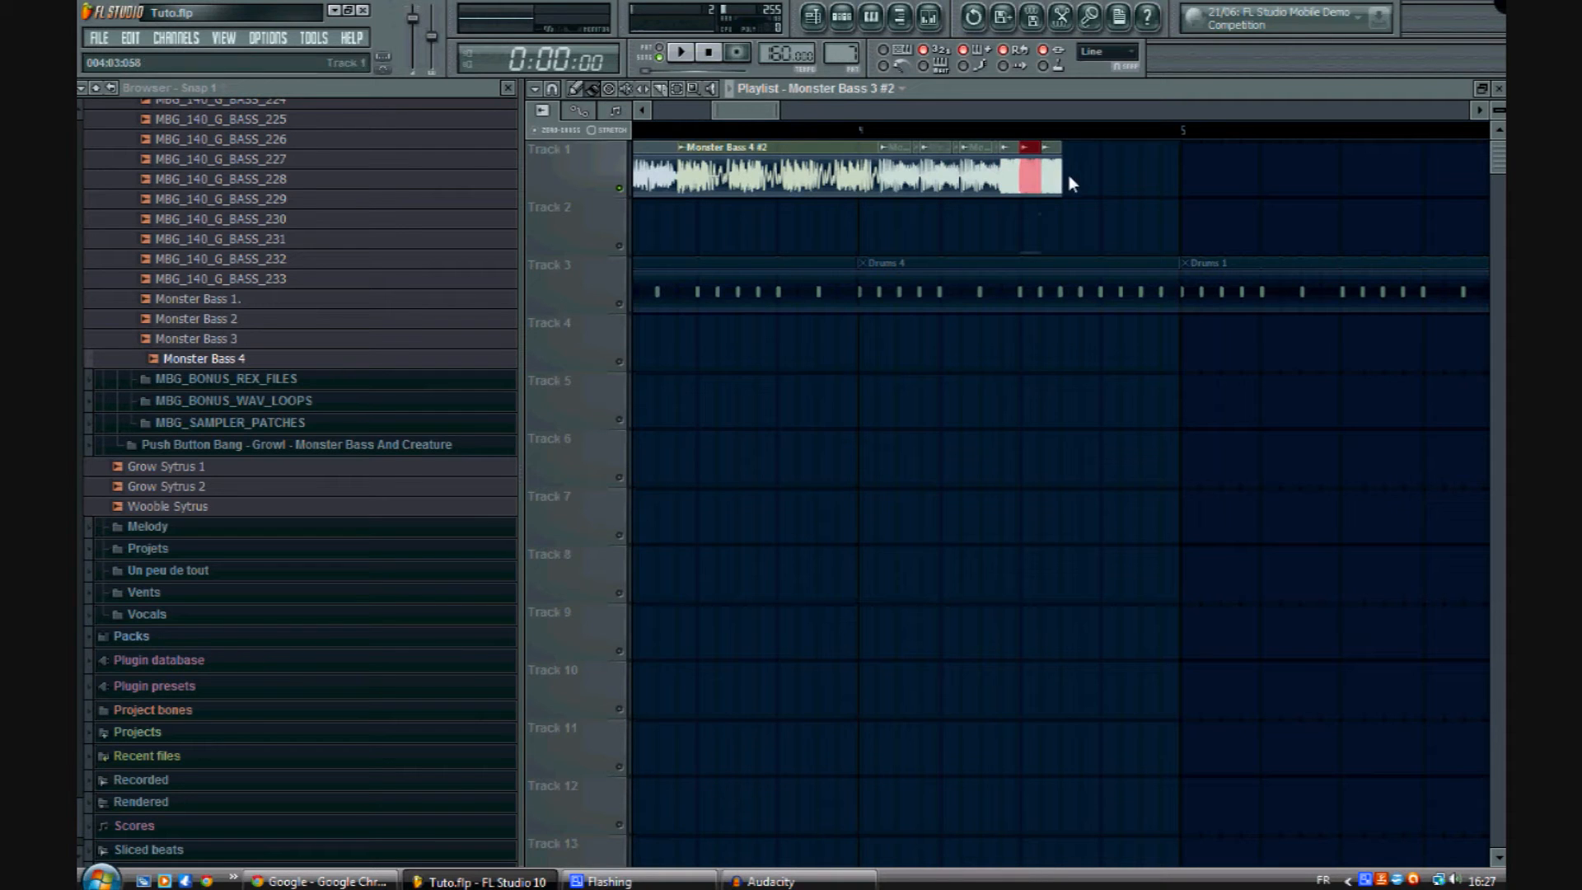
Step: Place a Monster Bass 4 clip on Track 1 directly after the repeated Monster Bass 3 #2 clips near the end of bar 4
key(shift+F8)
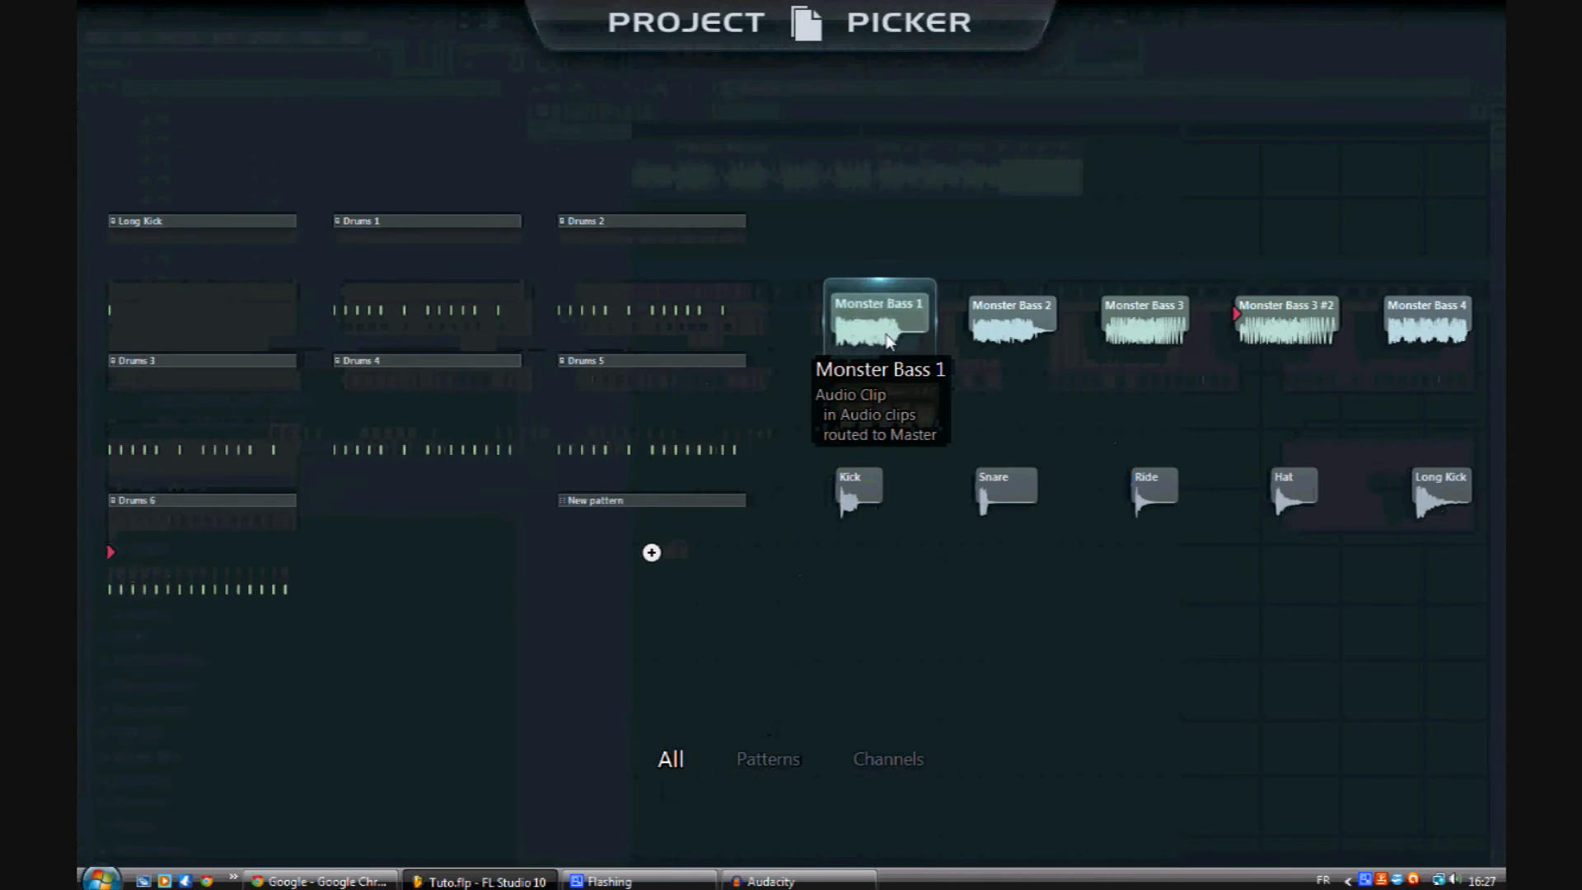
click(912, 405)
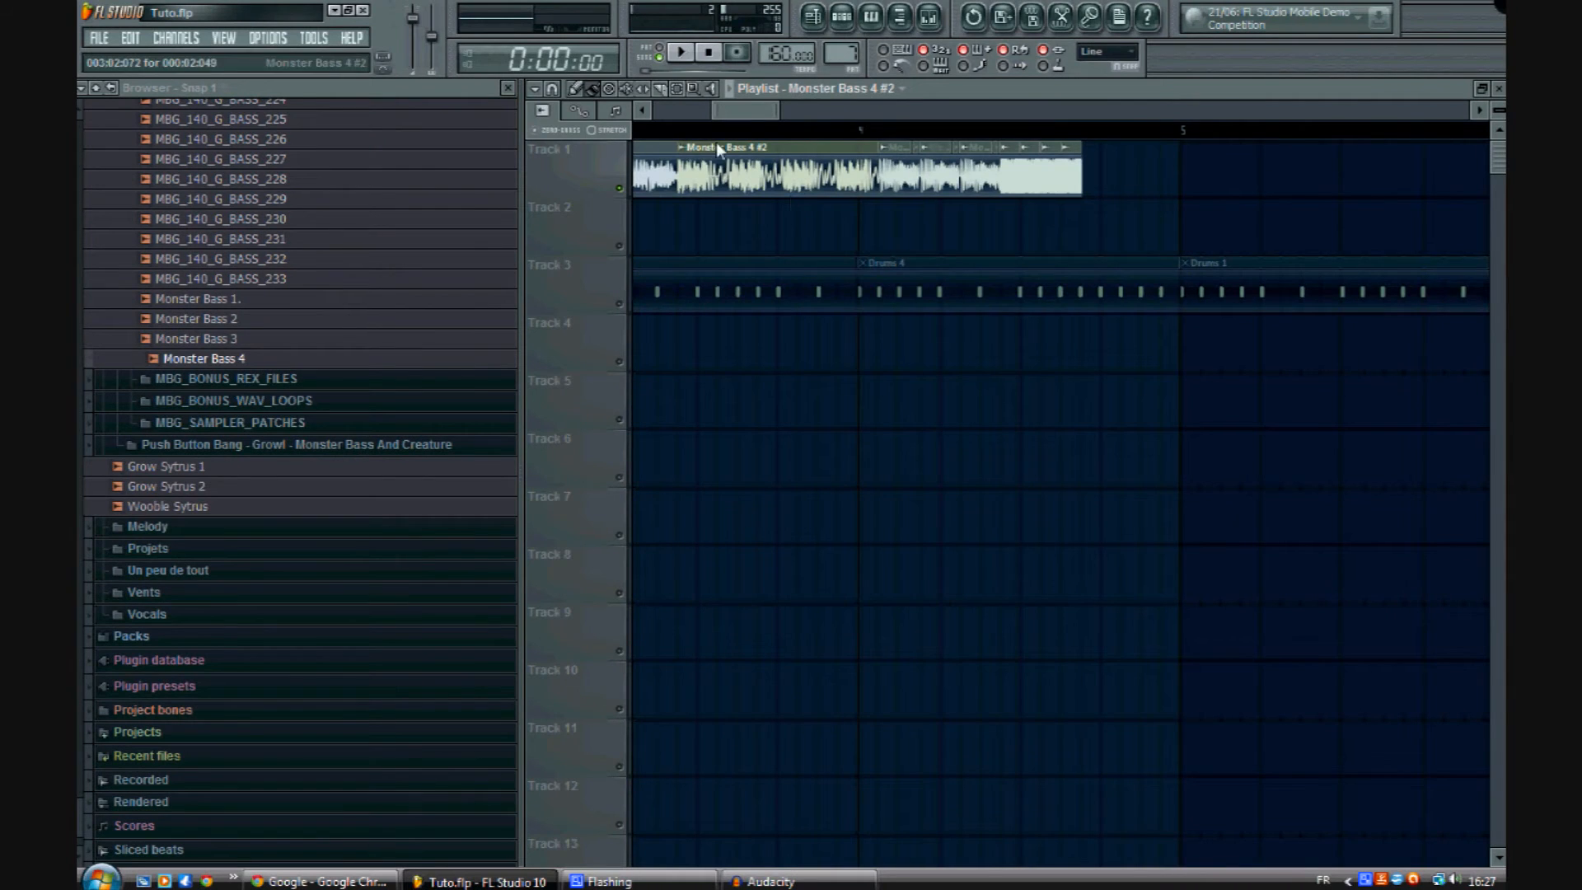
scroll(699, 131, down, 3)
key(space)
drag(1220, 176, 1198, 178)
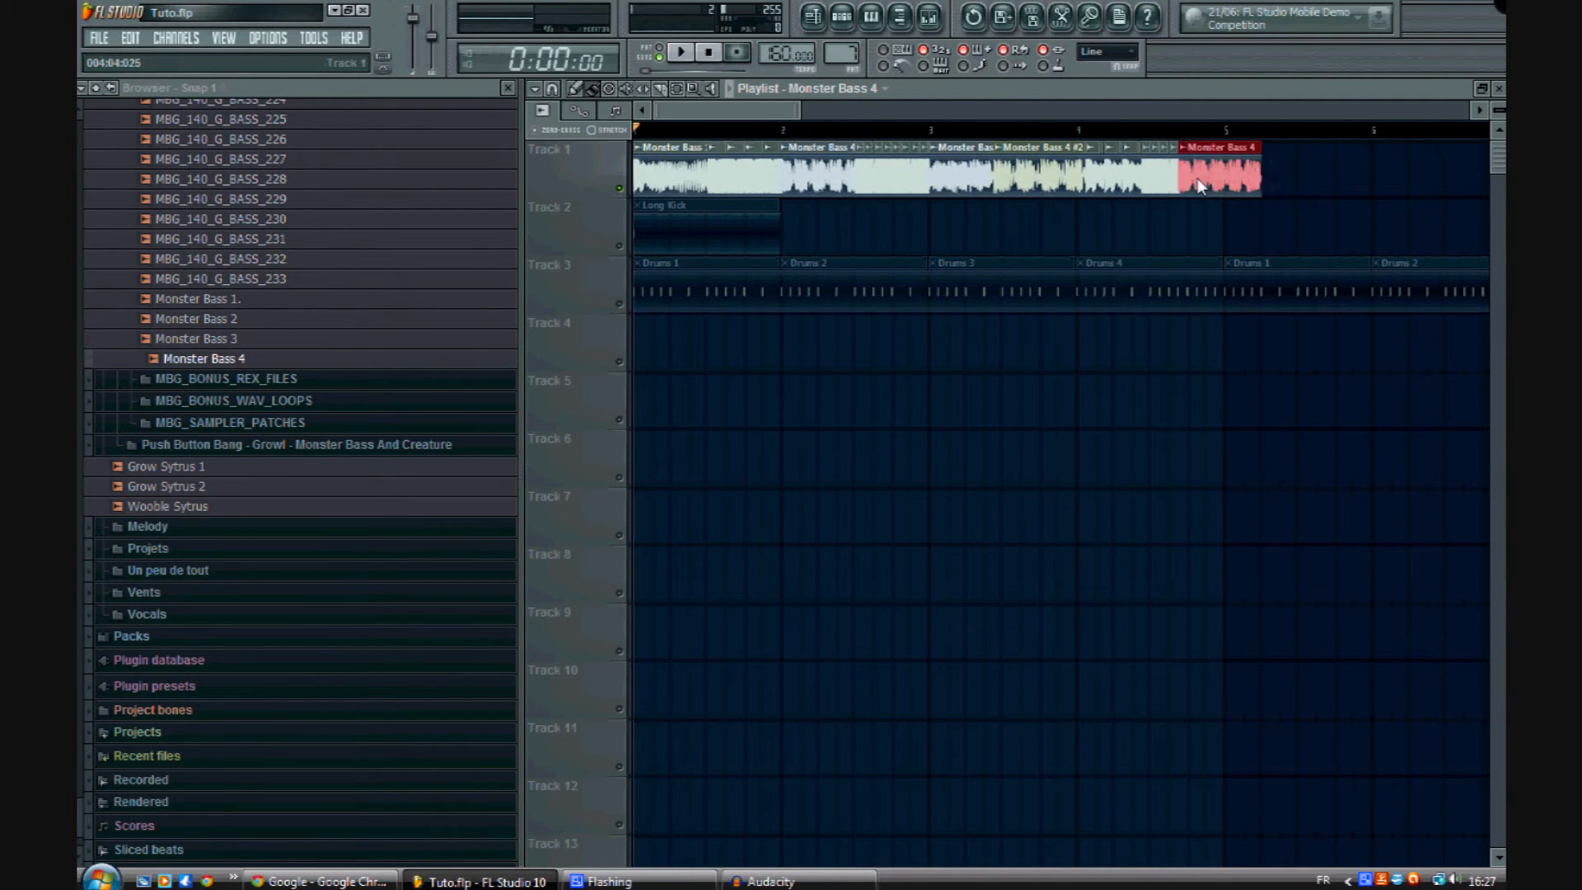
Step: Play back the bass line through the Monster Bass 4 clip that runs into bar 5
click(908, 234)
scroll(776, 115, up, 2)
drag(733, 107, 807, 109)
scroll(982, 130, up, 2)
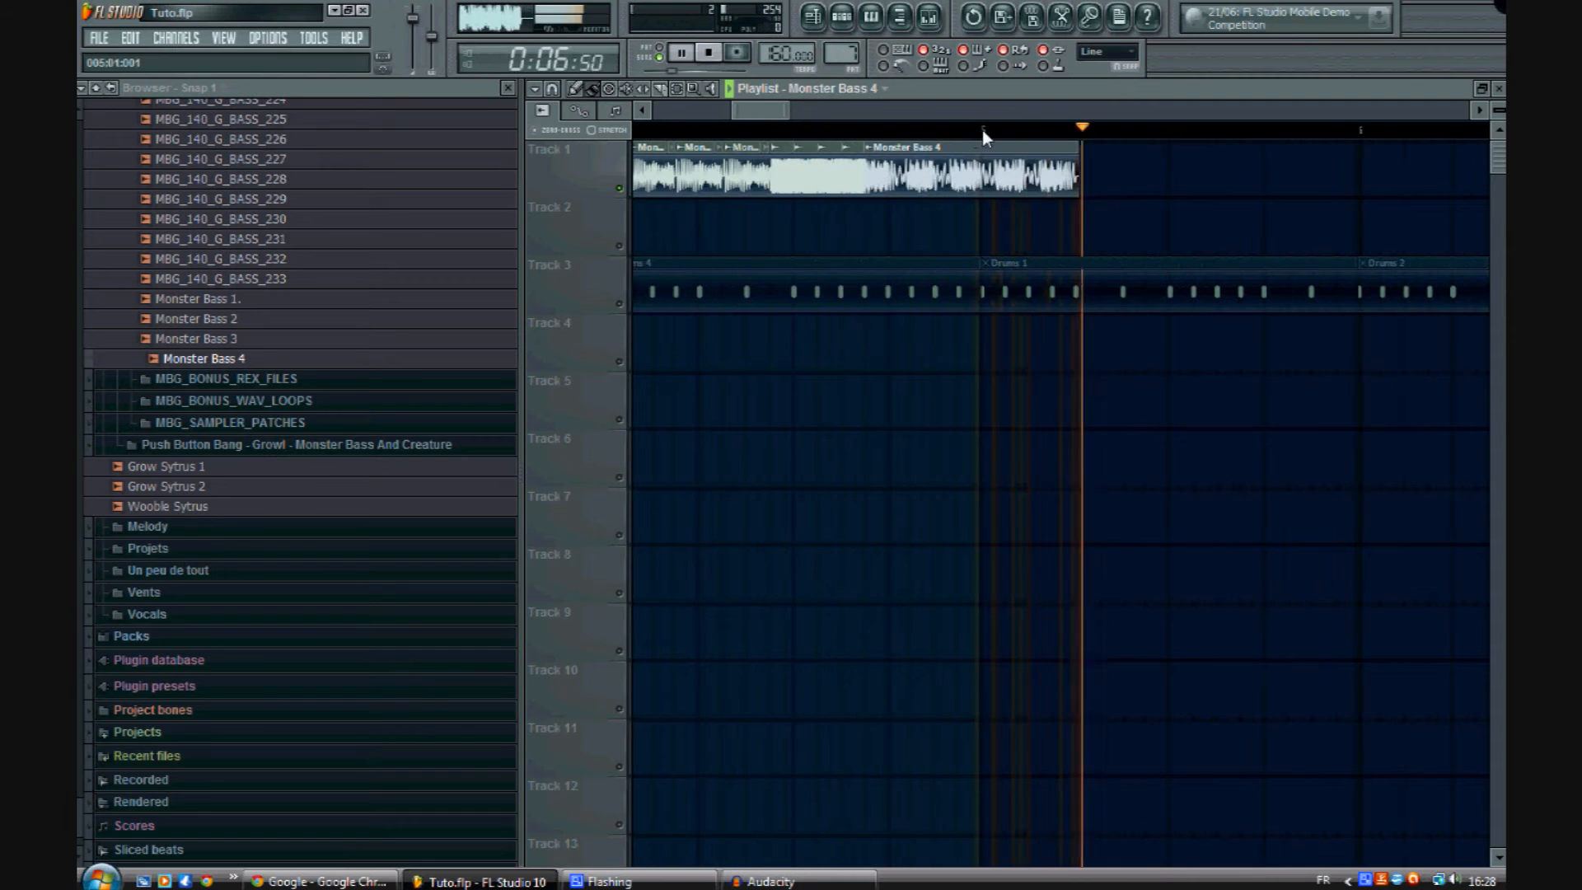
key(space)
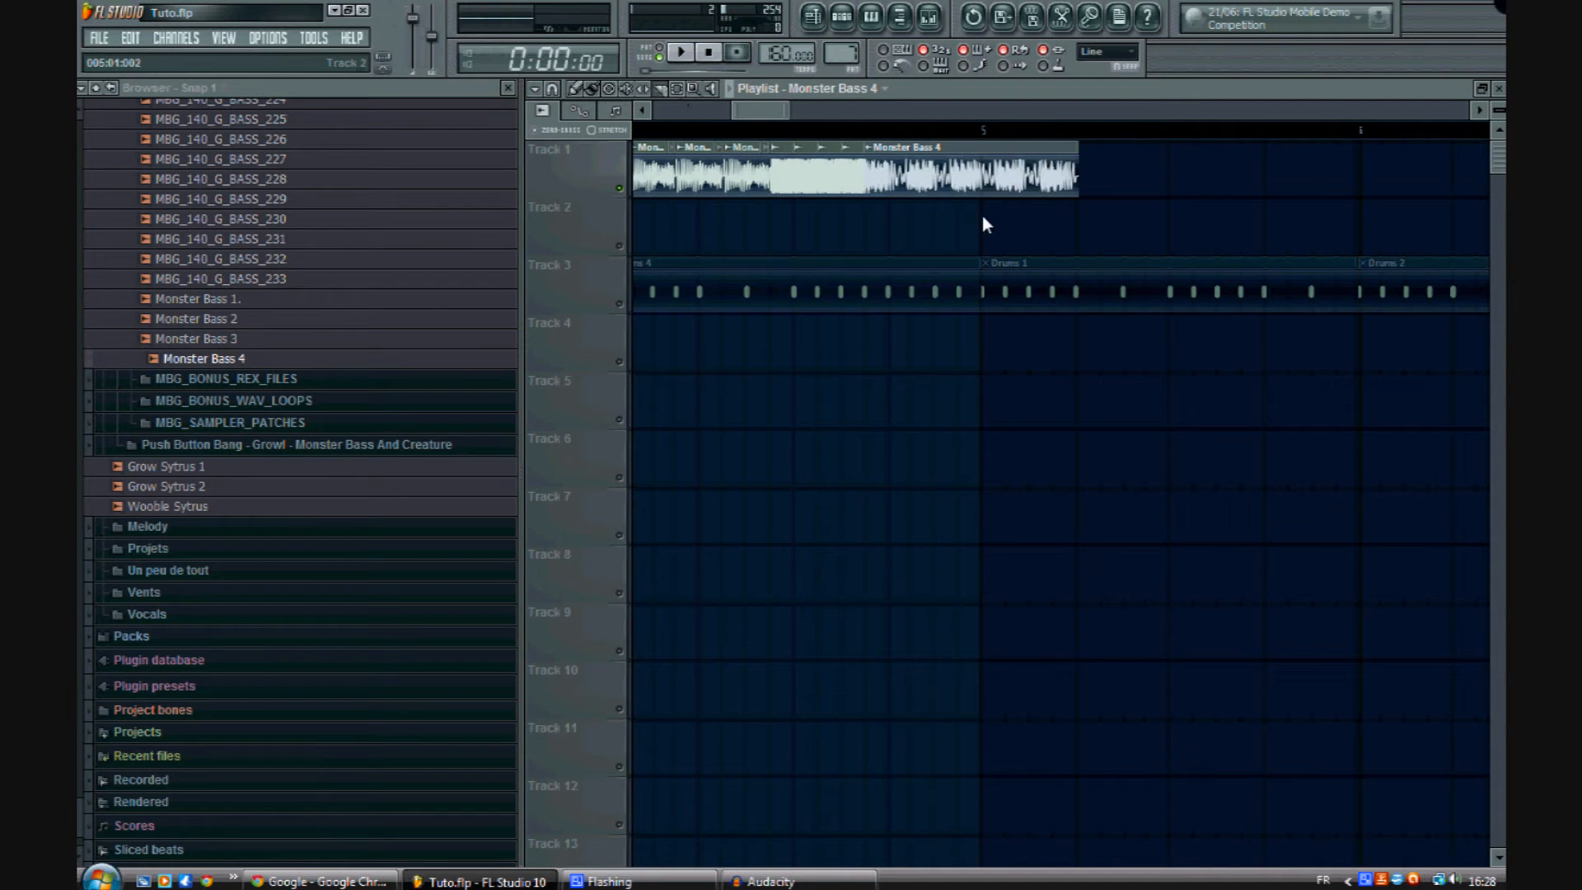
Step: Slice the last Monster Bass 4 clip on Track 1 at the start of bar 5 and delete the part beyond it
drag(975, 70, 976, 69)
mouse_move(982, 220)
mouse_down()
mouse_move(969, 67)
mouse_move(988, 56)
mouse_up()
right_click(1036, 183)
scroll(922, 124, down, 4)
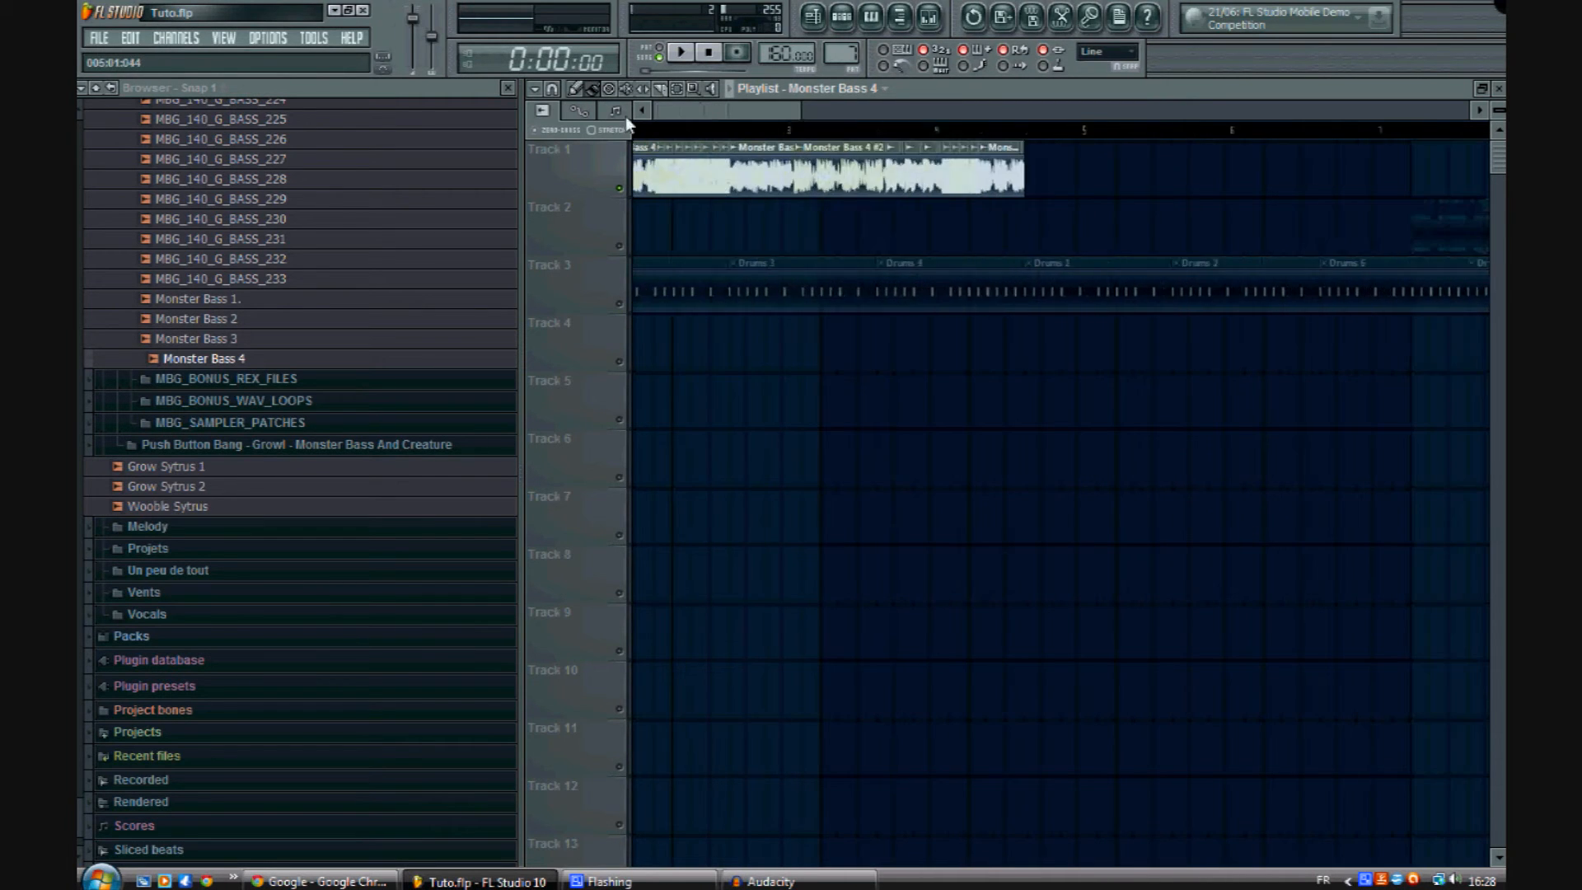
Step: Unmute Track 2 and play back the four-bar bass line together with the Long Kick
click(619, 246)
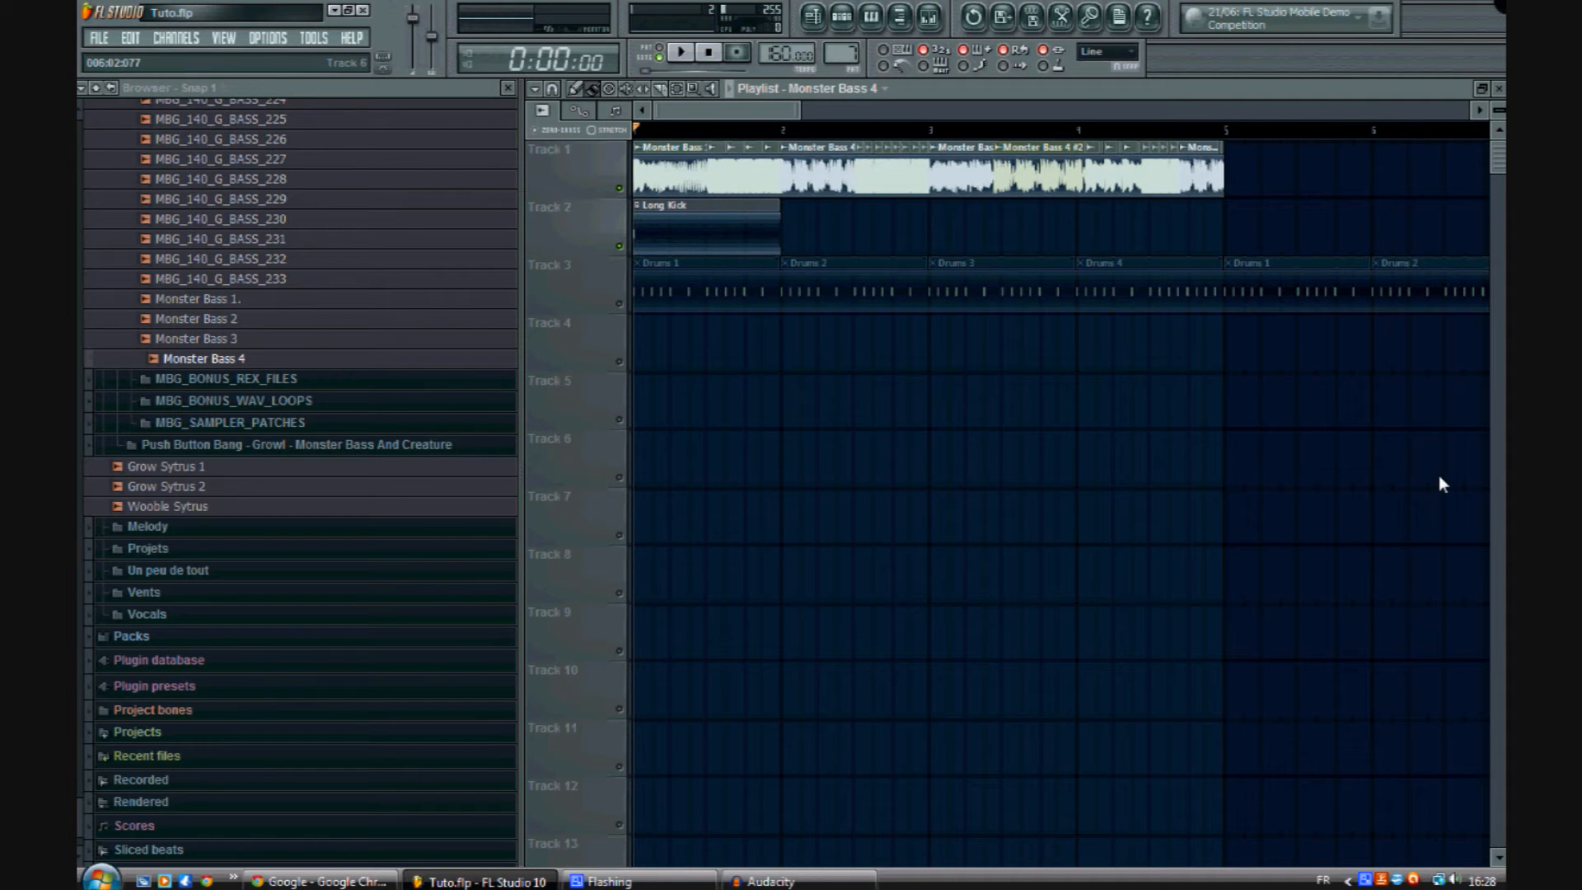
key(space)
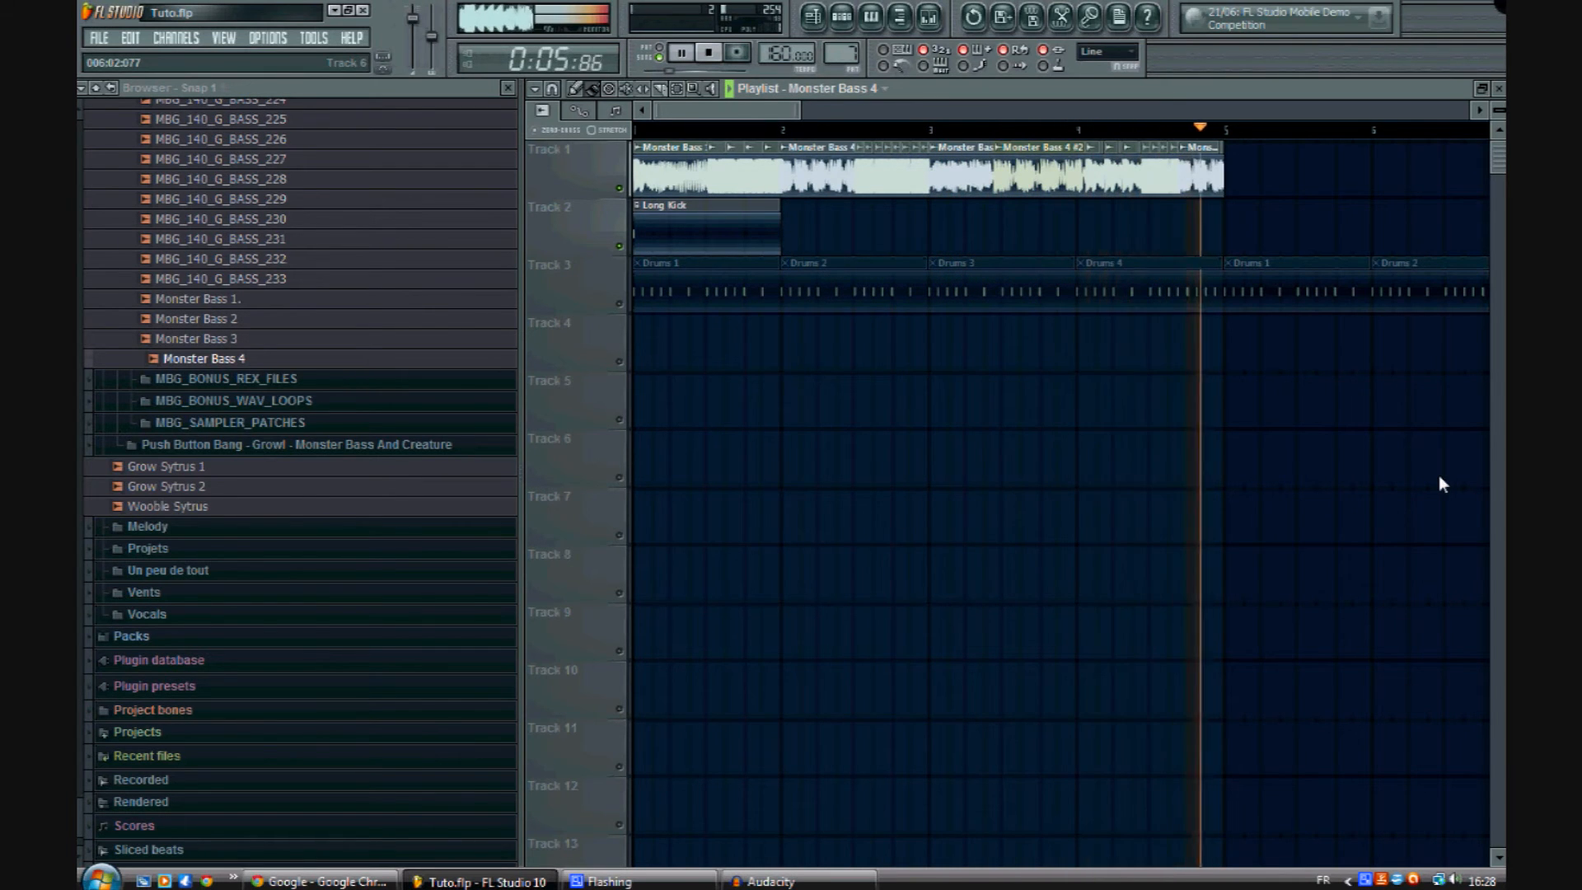
key(space)
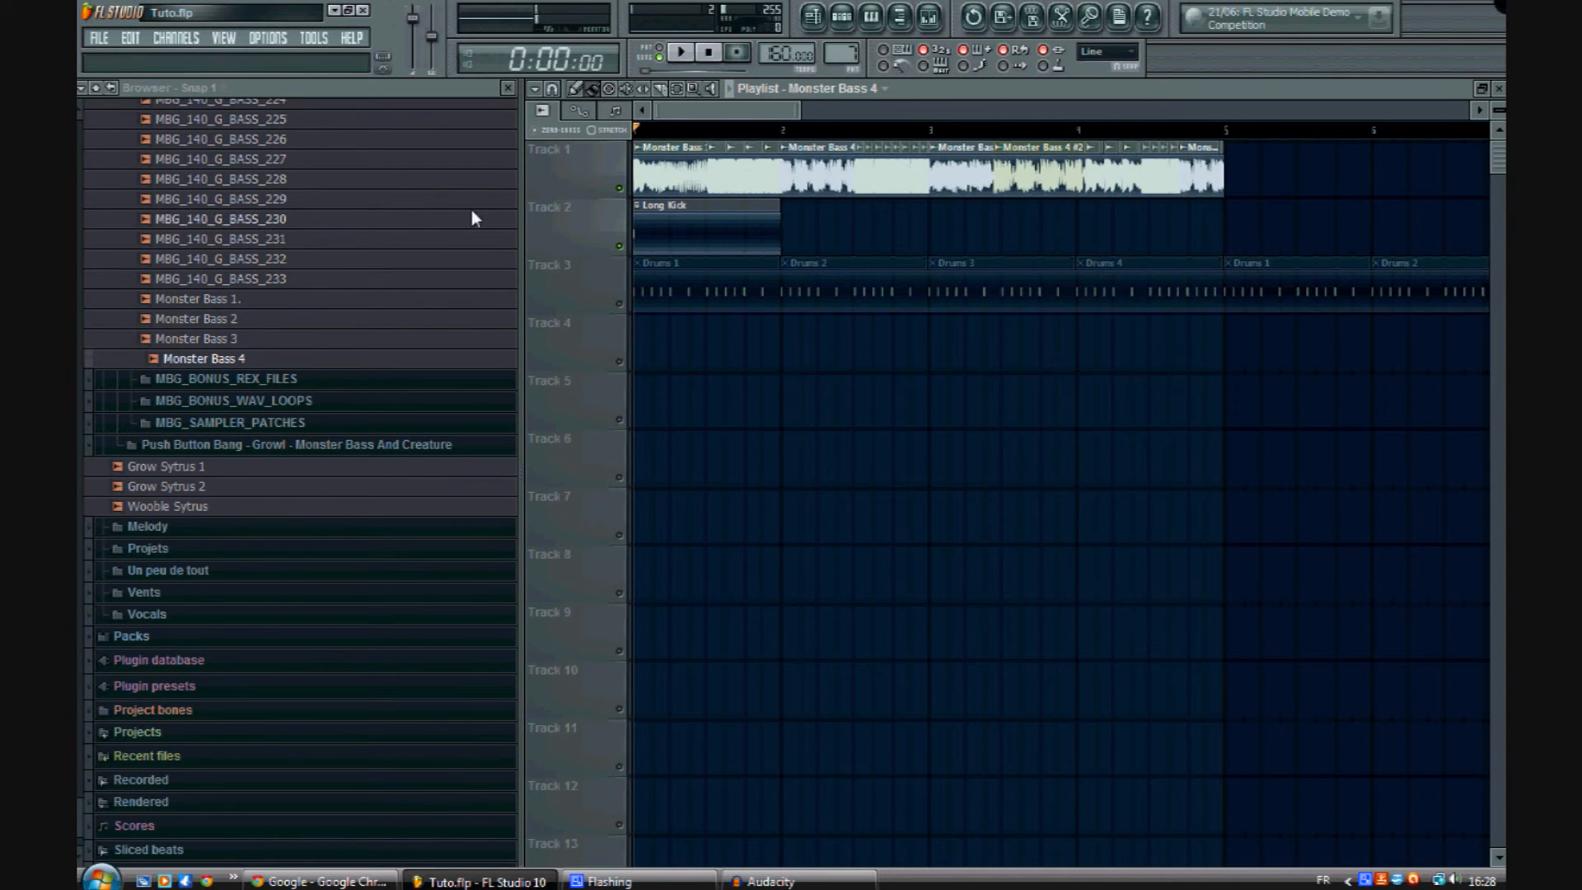
Step: Unmute the drums on Track 3 and start playback of the full arrangement from bar 1
click(618, 304)
key(space)
scroll(763, 133, down, 2)
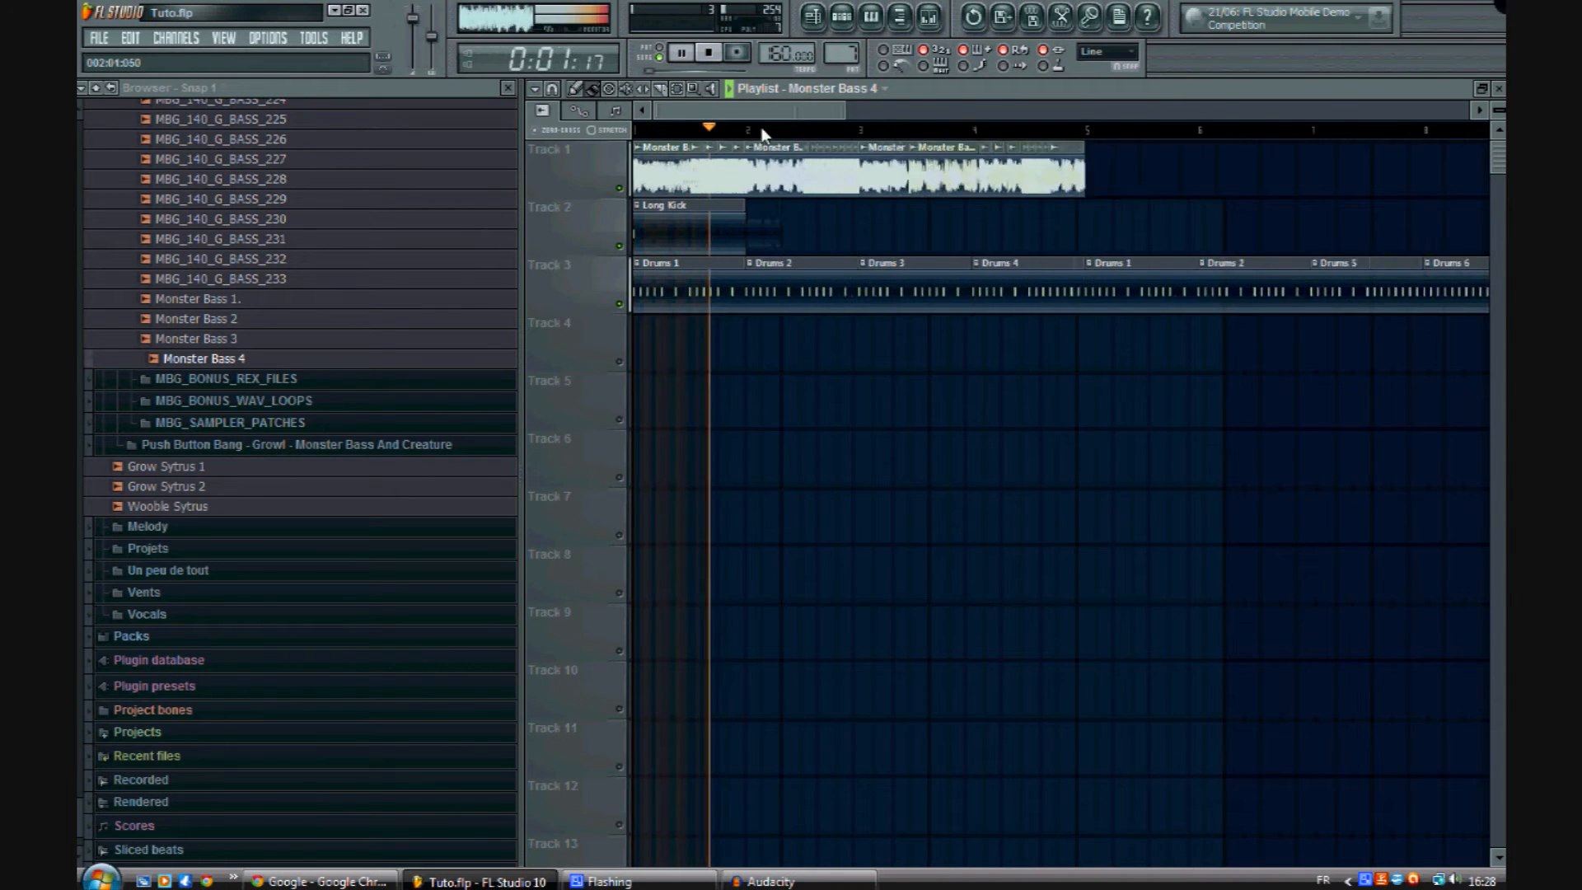
Step: Stop playback and insert an empty playlist track above the Long Kick track
scroll(783, 138, down, 1)
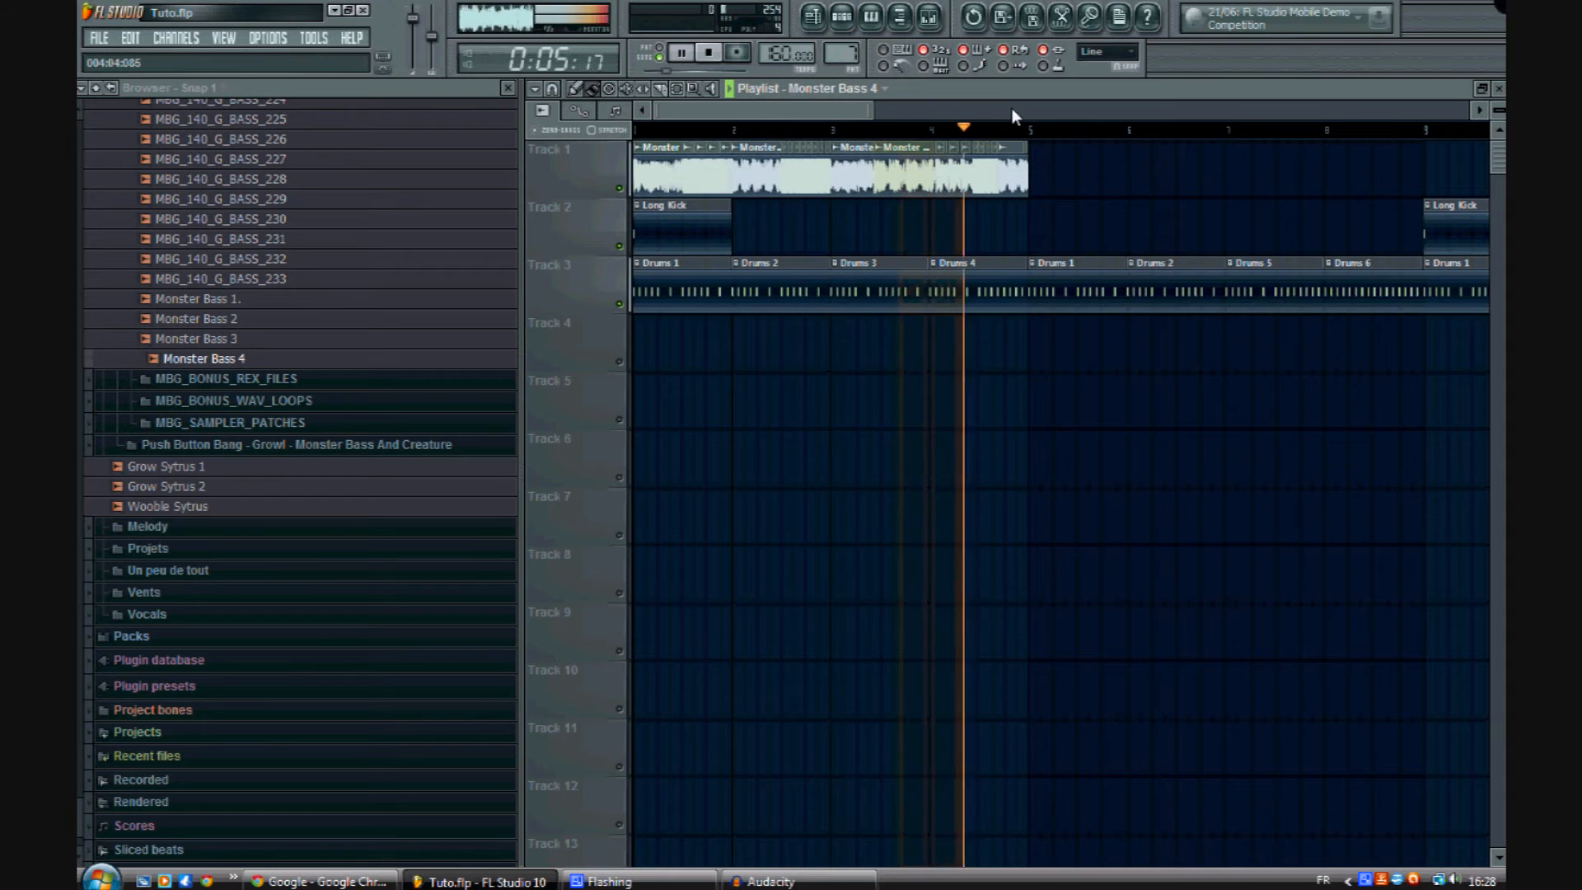
key(space)
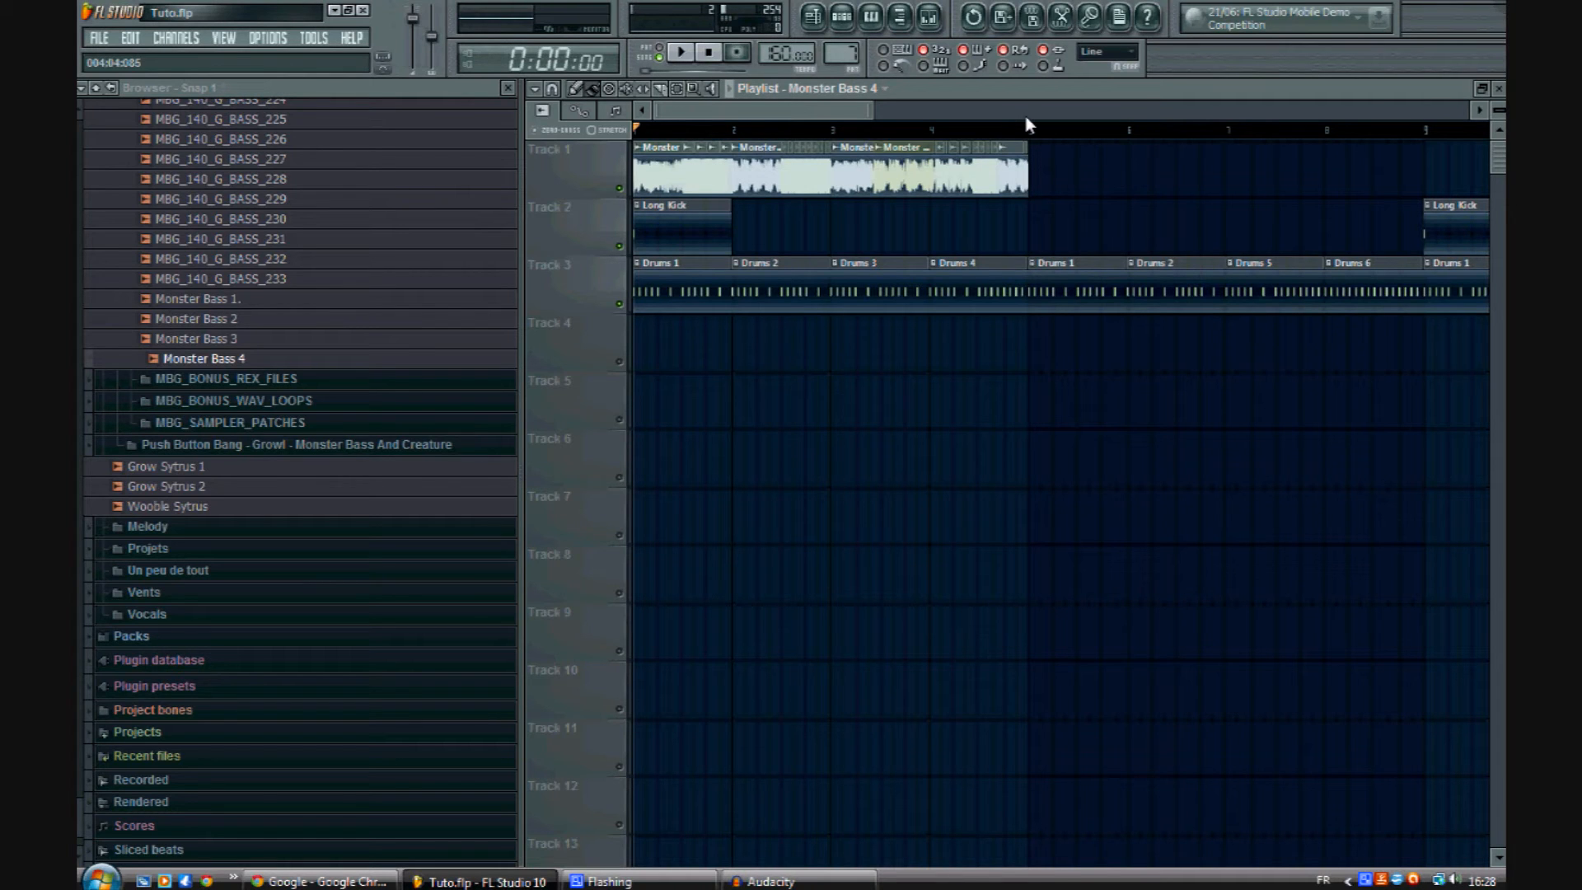
right_click(607, 202)
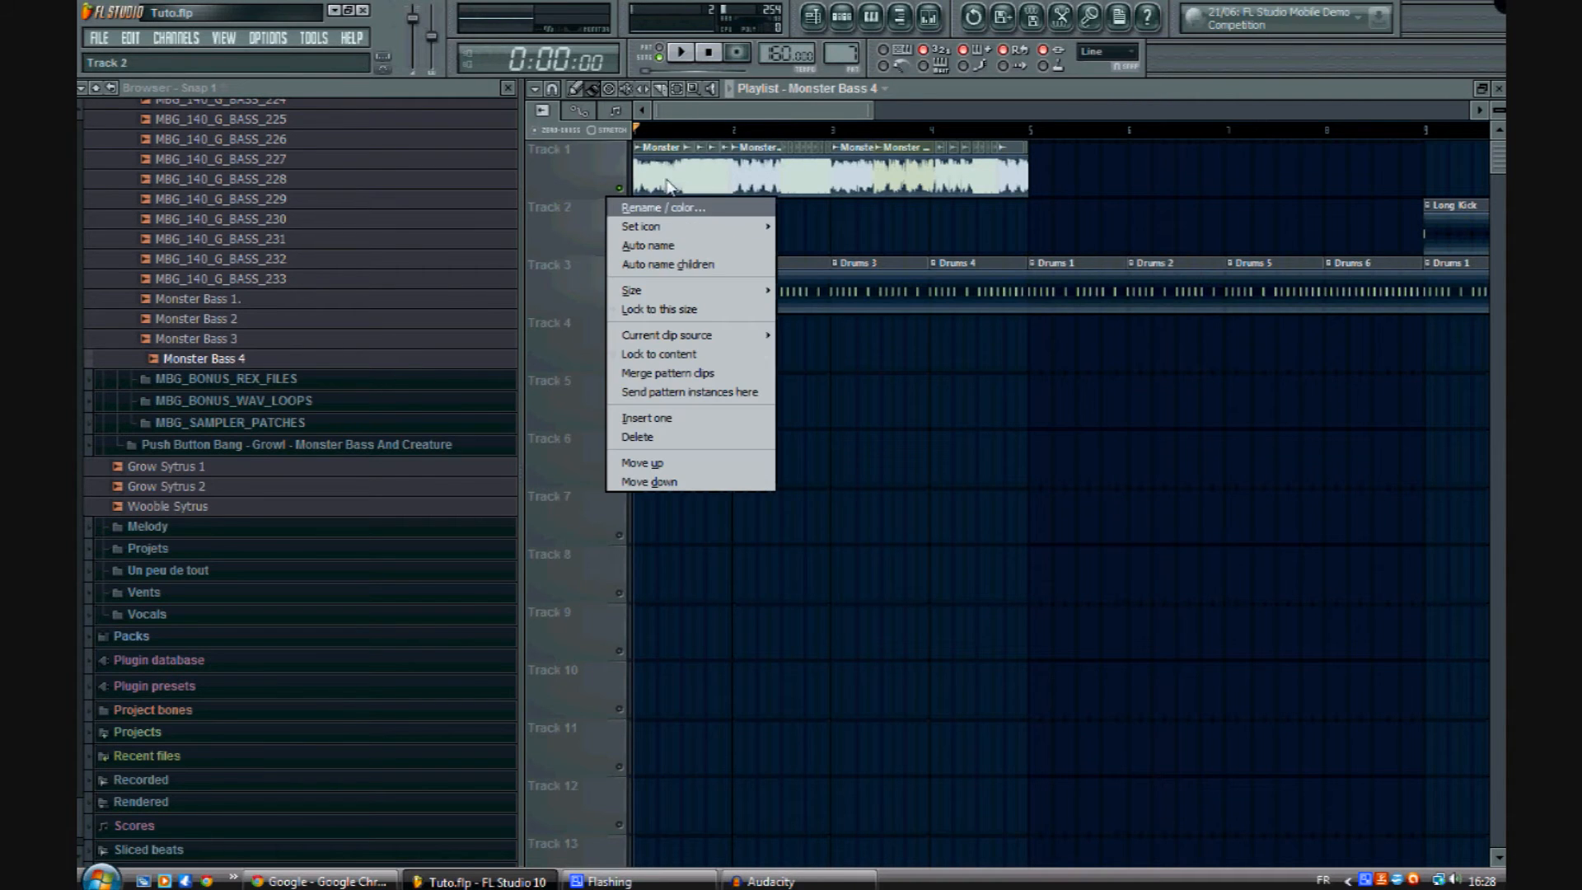
click(700, 418)
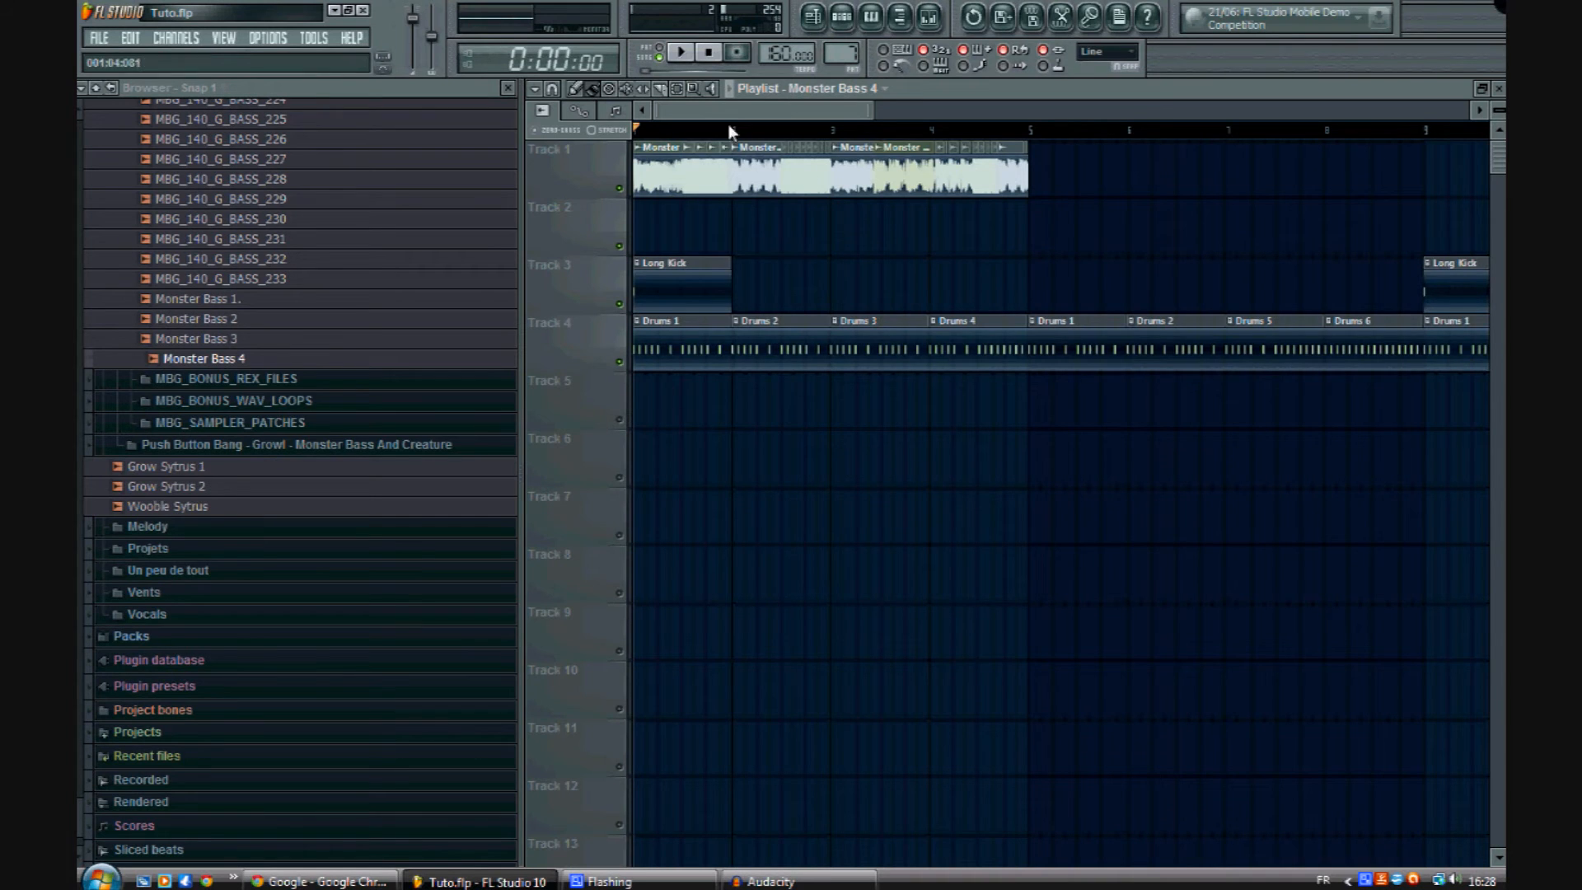
Step: Show the channel rack with its filter set to All channels
scroll(648, 134, up, 1)
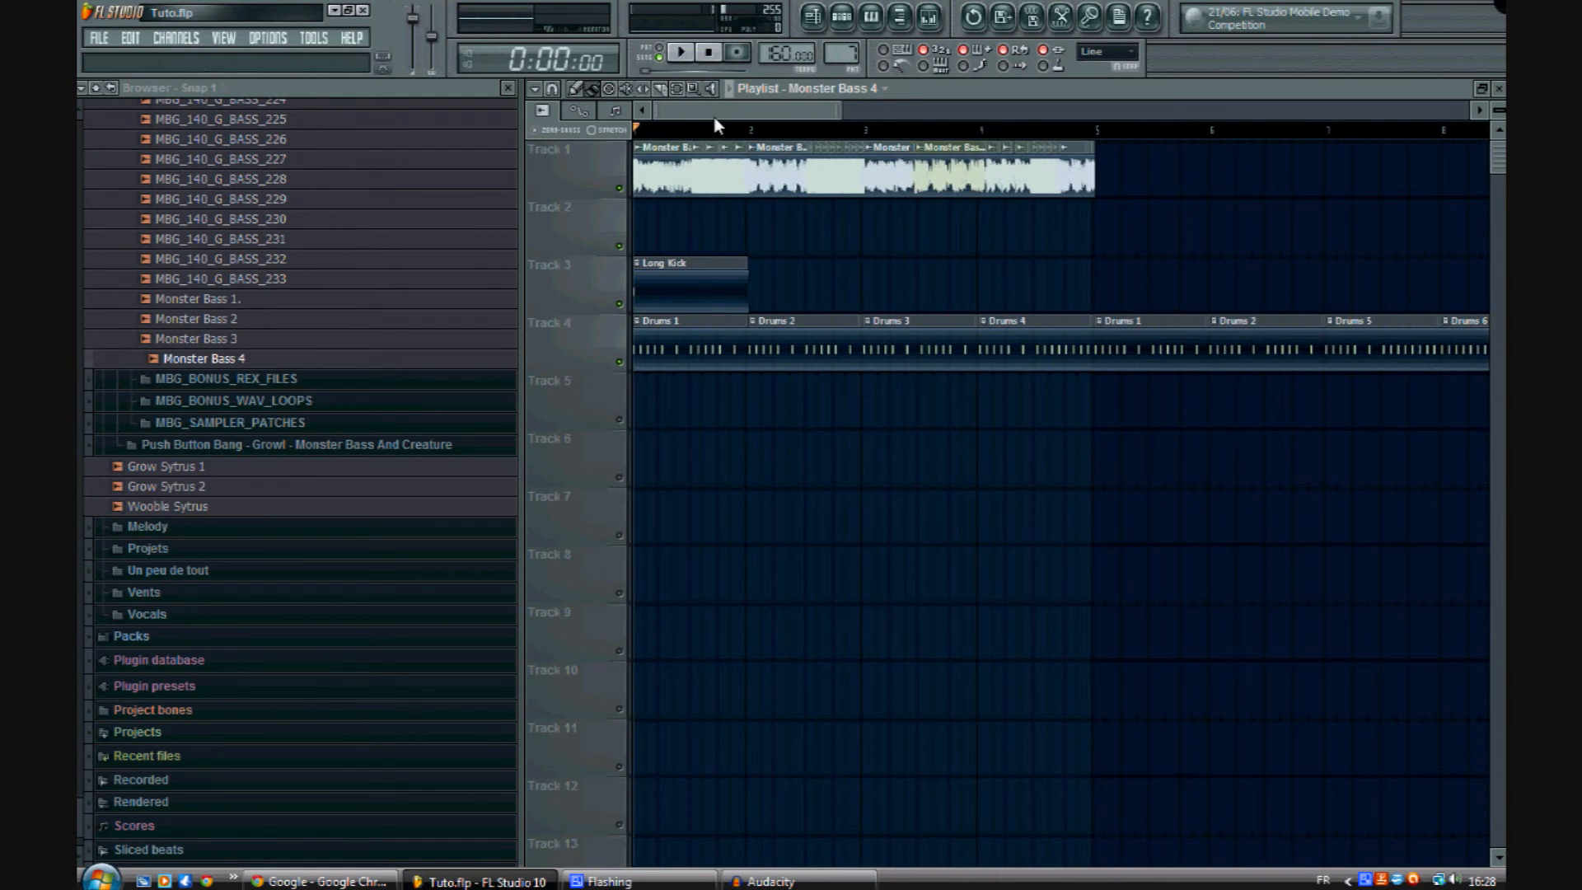
scroll(711, 117, up, 2)
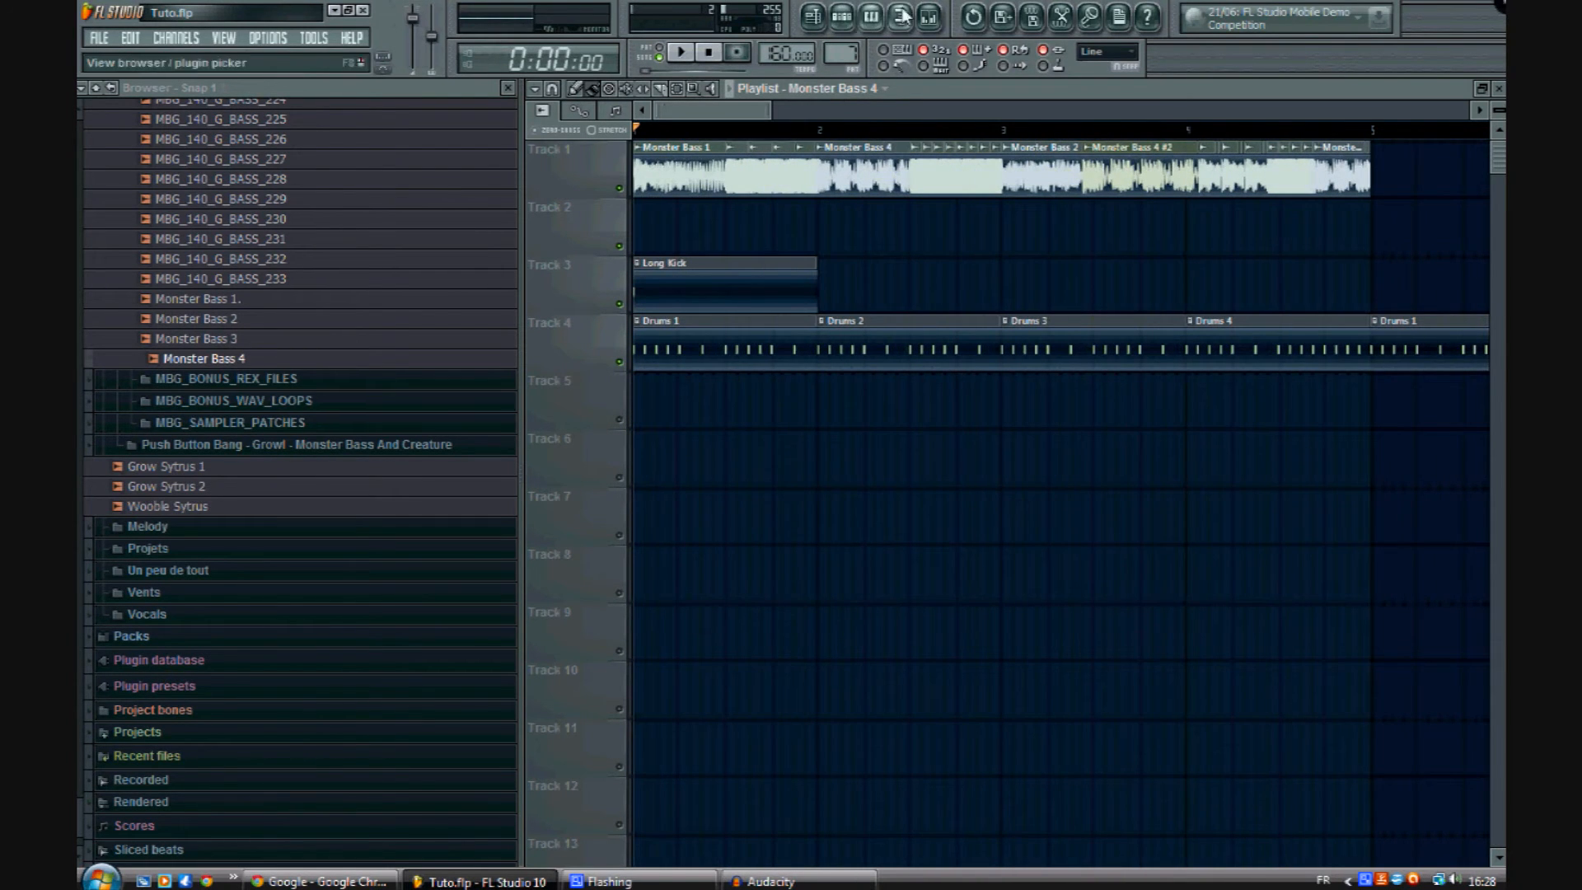
click(841, 17)
click(773, 605)
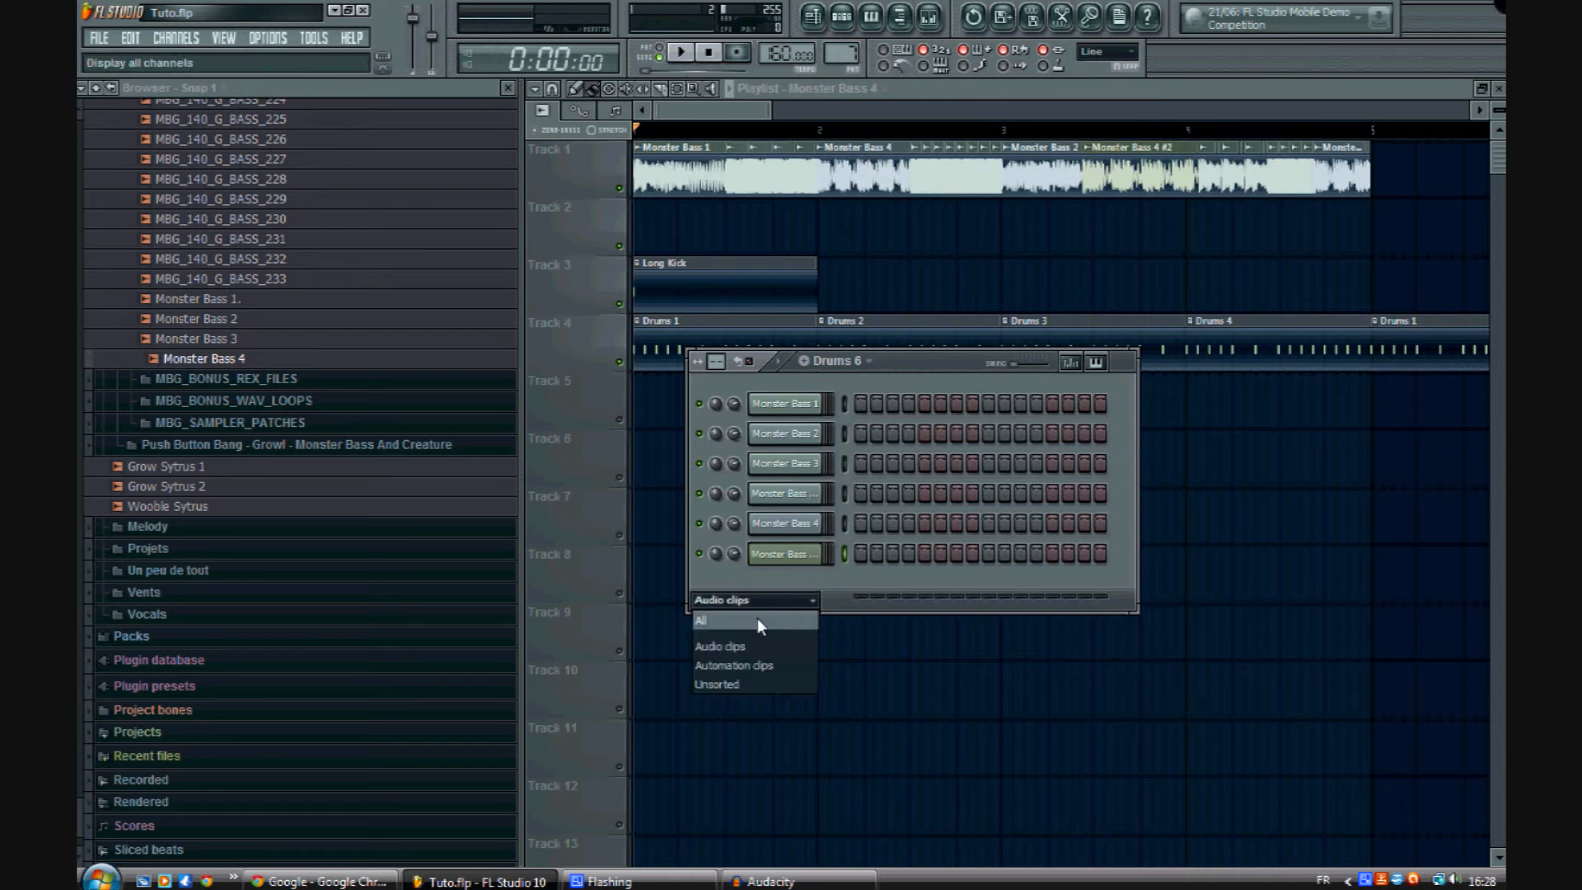
click(758, 620)
Step: Create a new pattern named "Drop Kick" with a single Kick hit on the first step, and audition it
key(F4)
key(Escape)
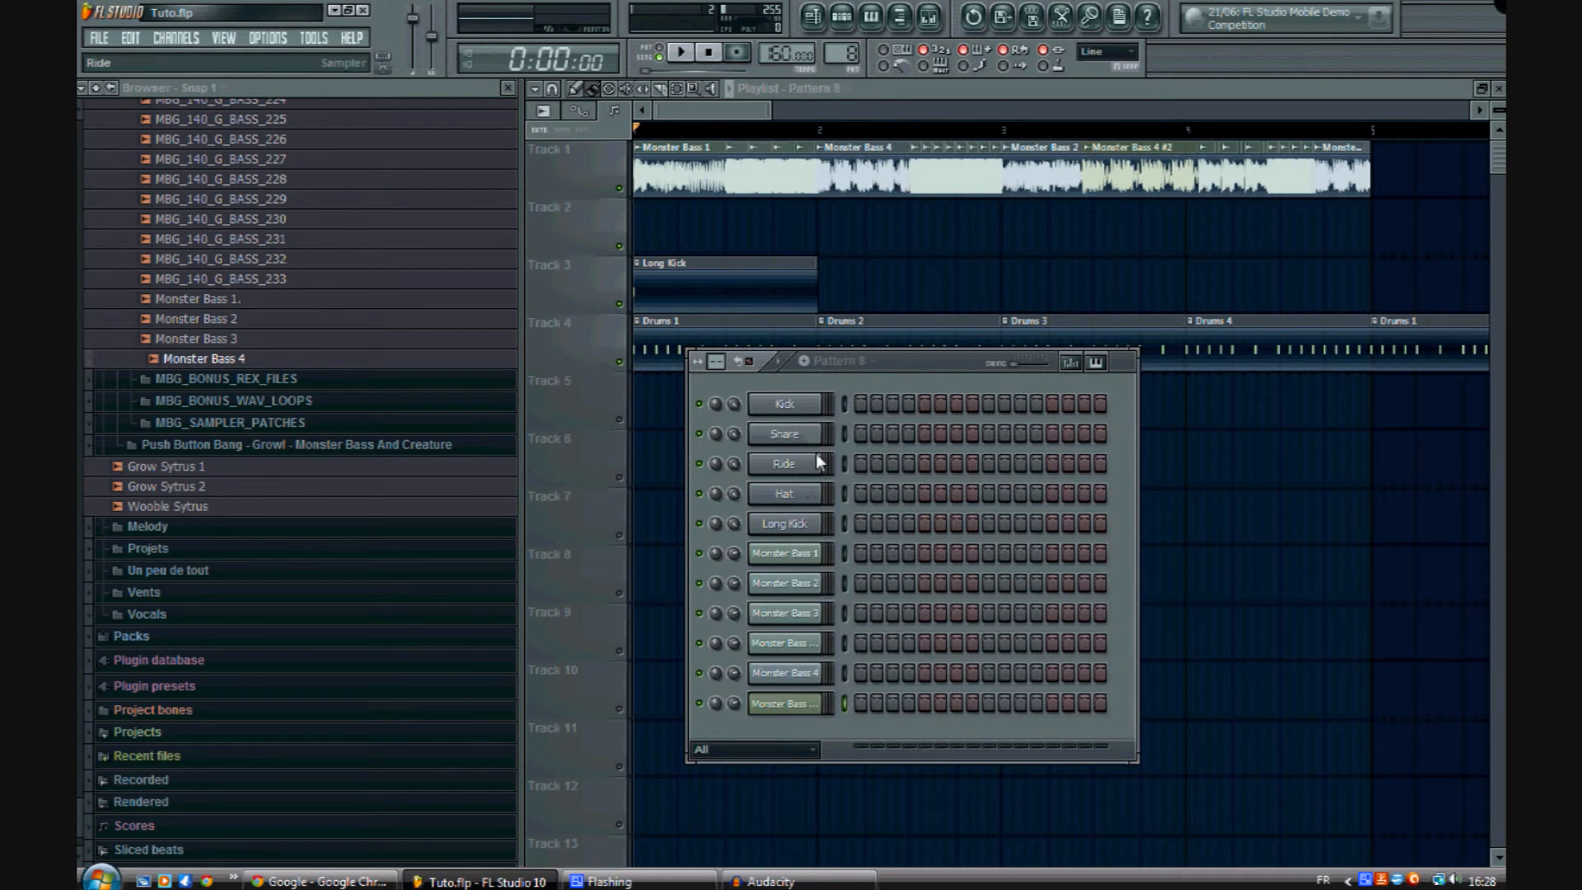
click(803, 364)
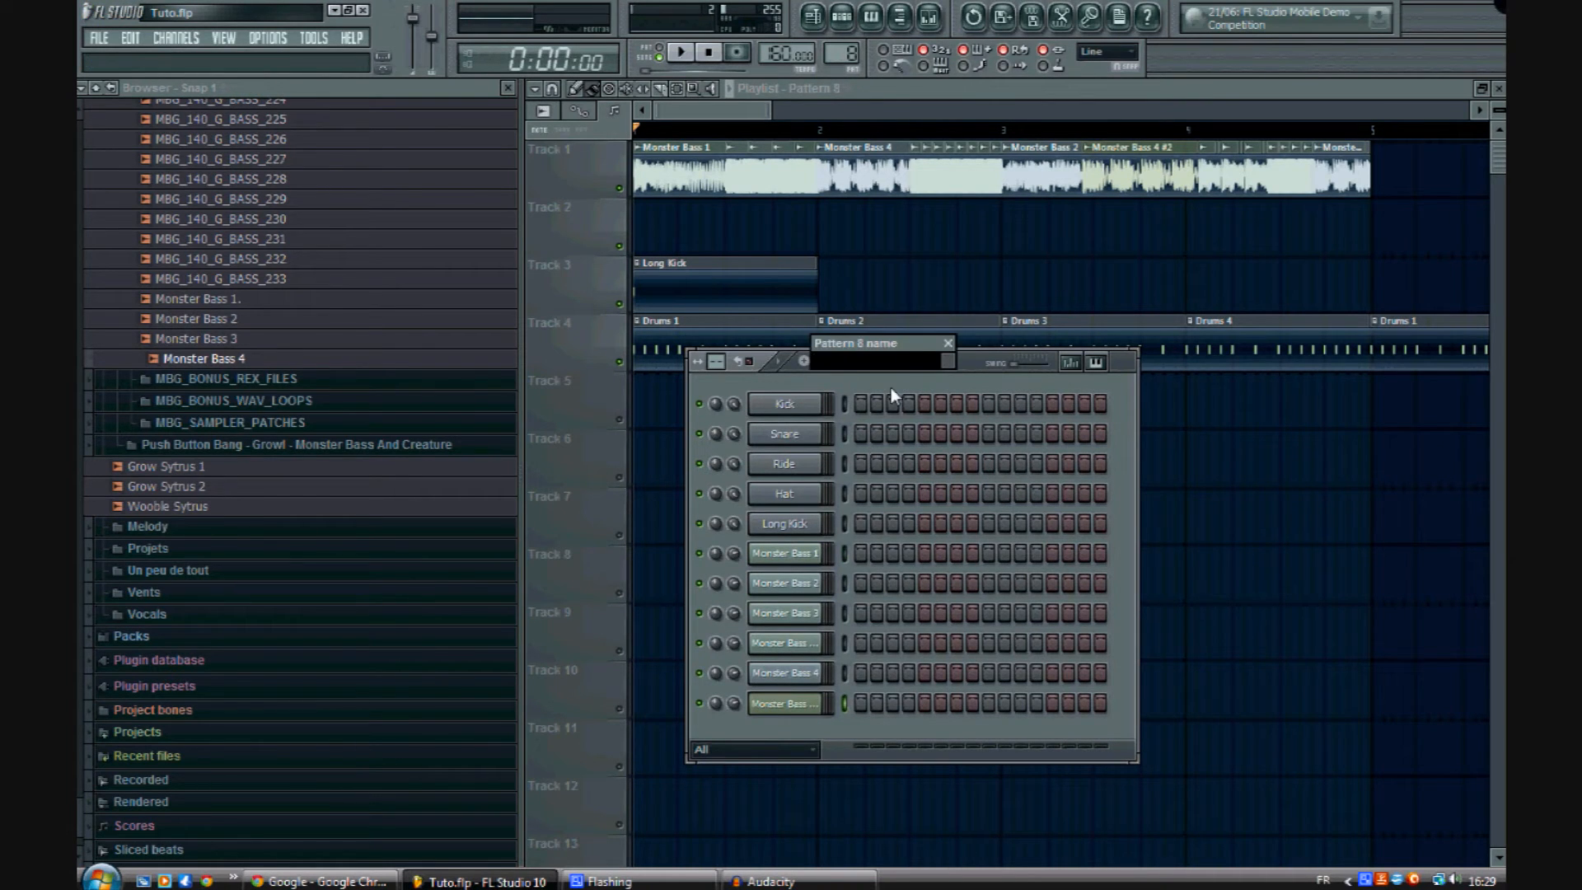
text(Drop Kick)
key(Return)
click(861, 403)
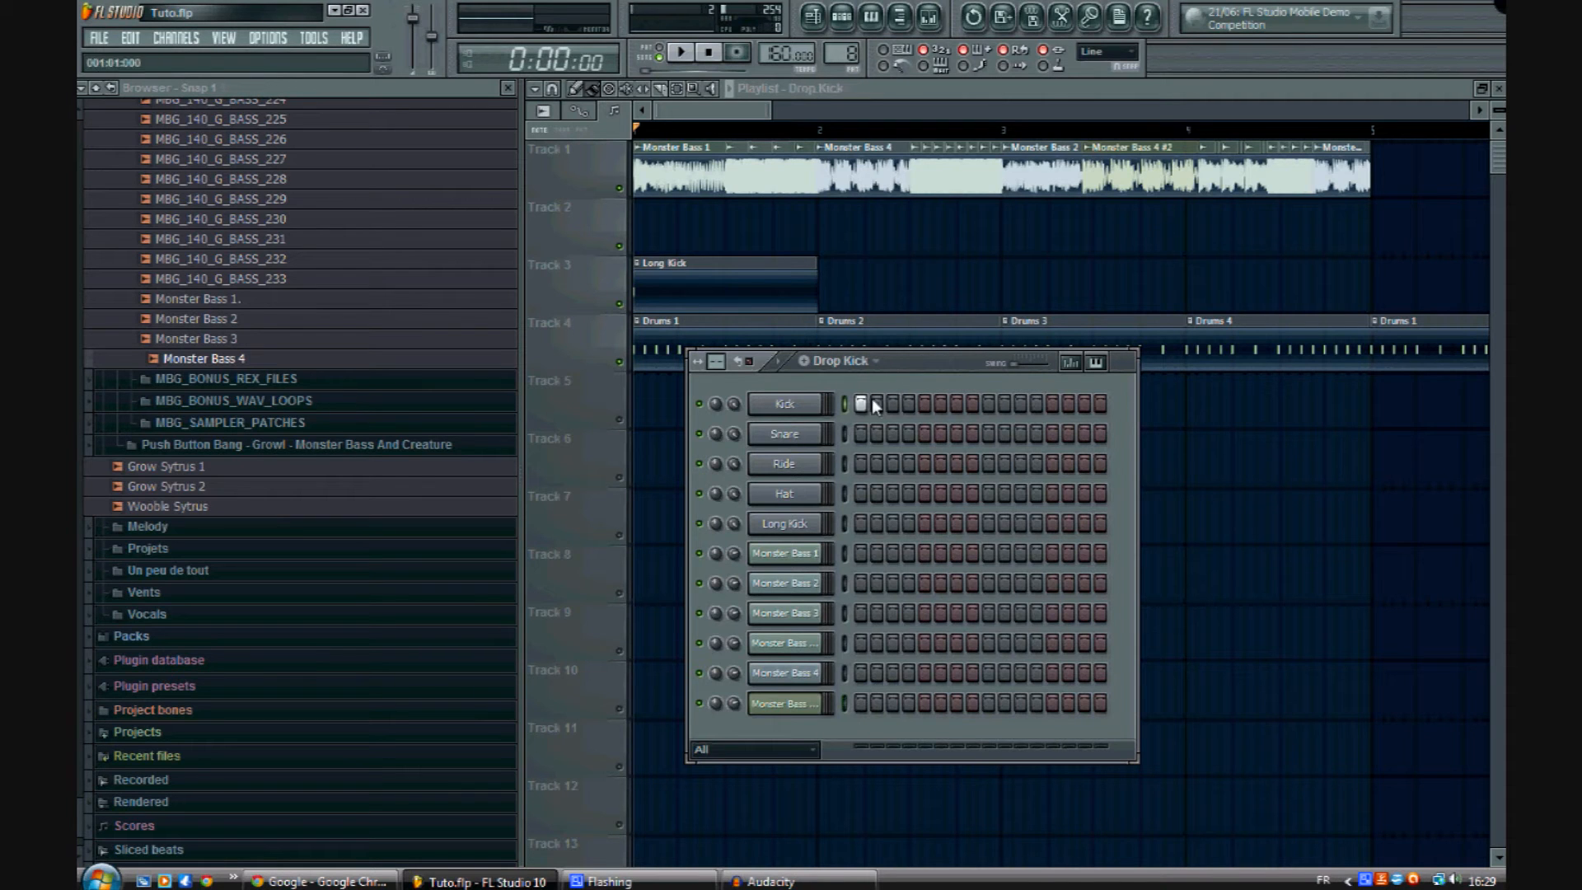
key(space)
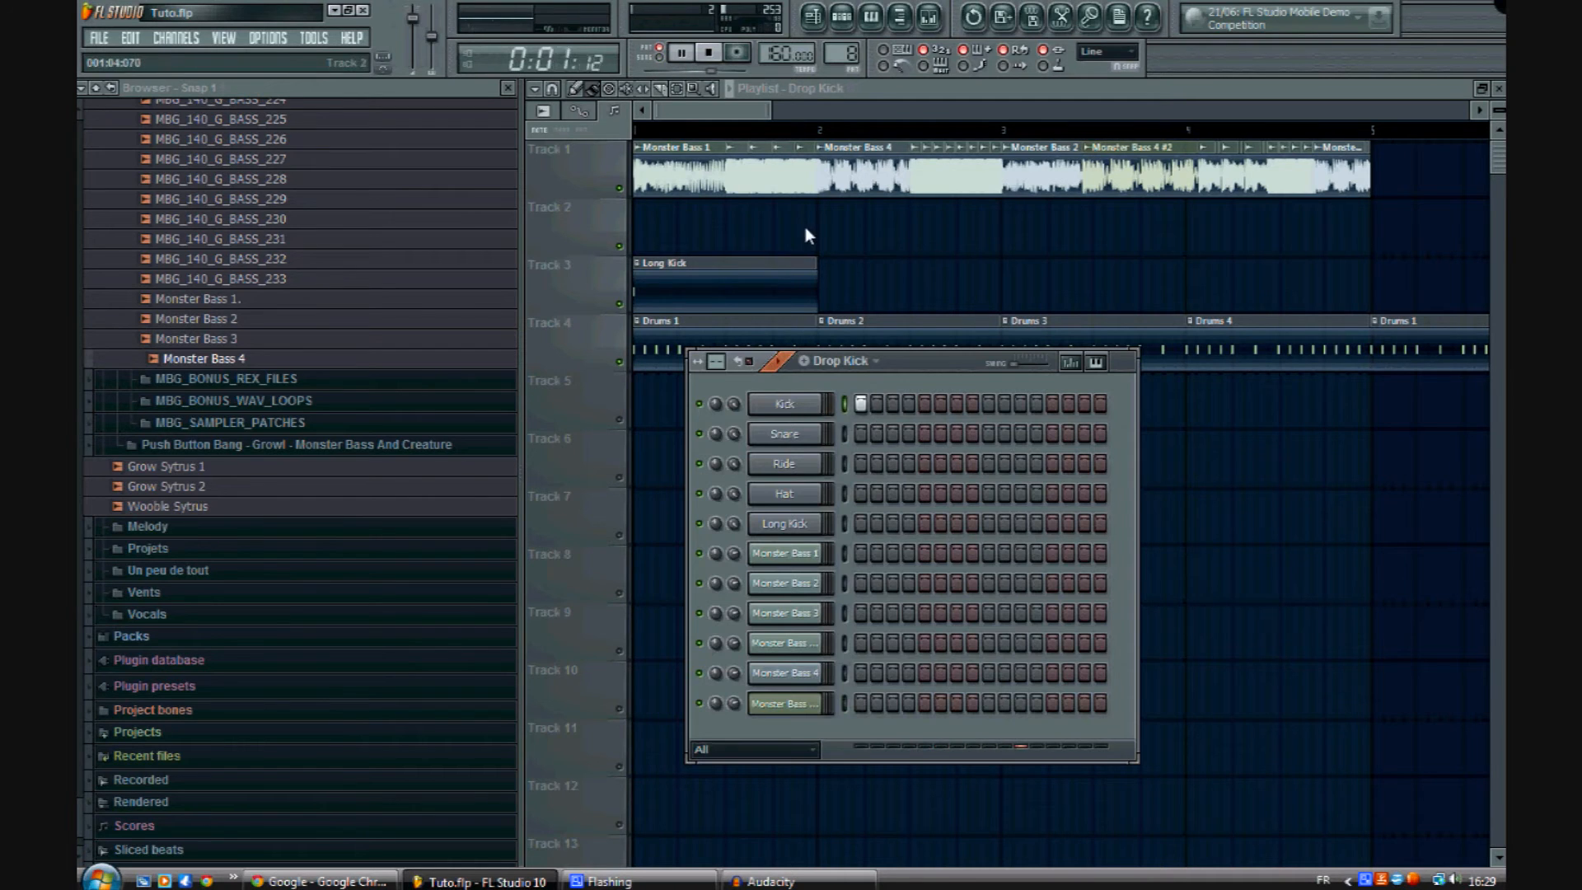
key(F6)
key(space)
Step: Place four Drop Kick clips on Track 2 at half-beat spacing across the second half of bar 1
click(749, 216)
right_click(783, 206)
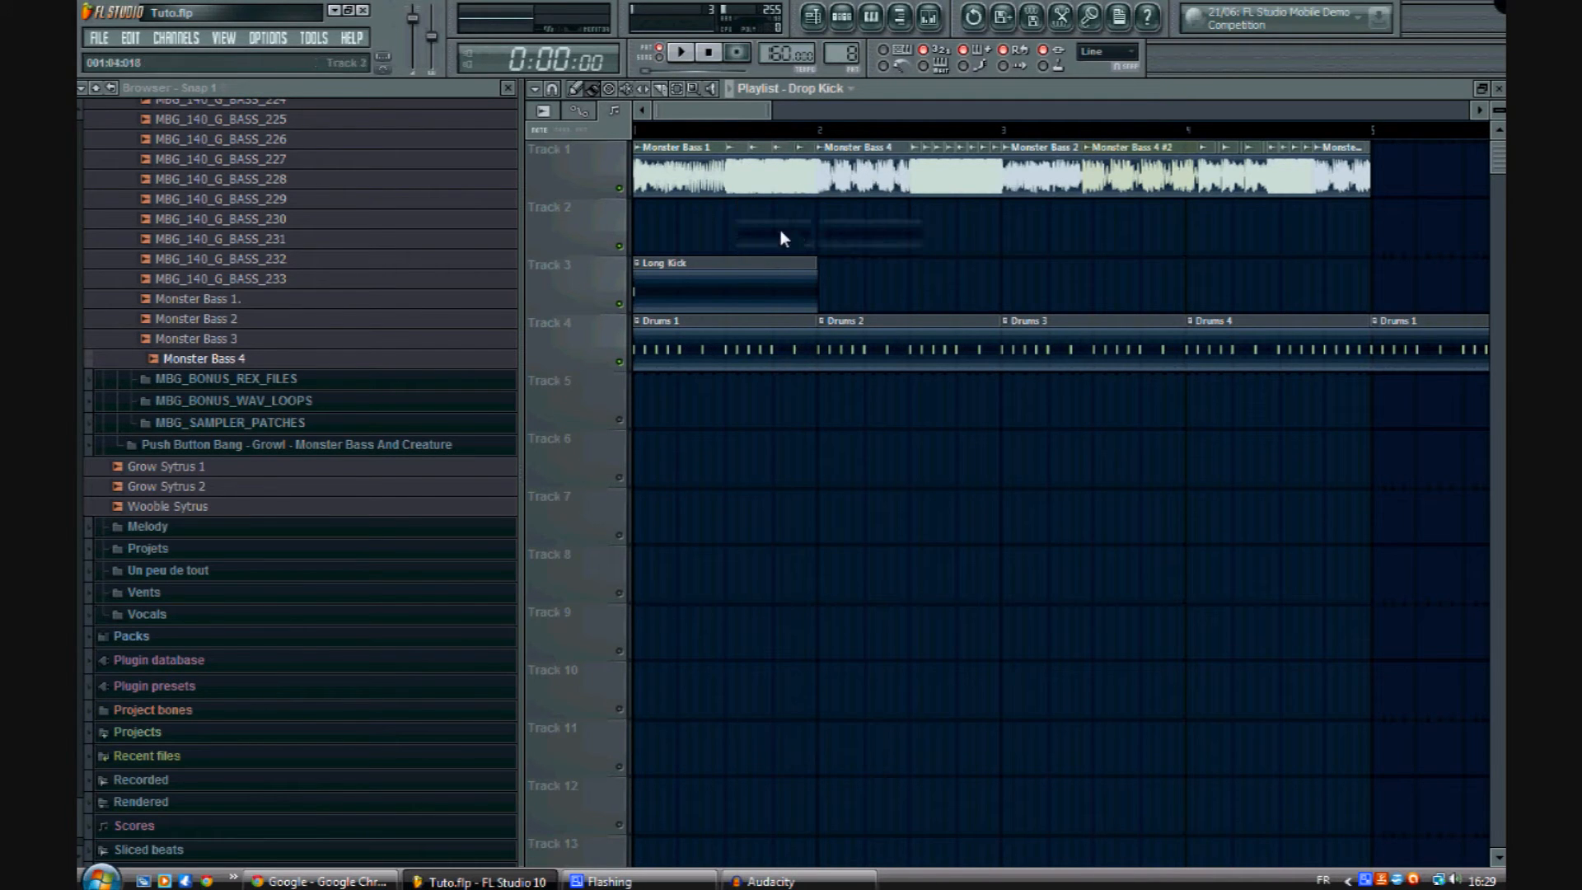
drag(770, 104, 714, 111)
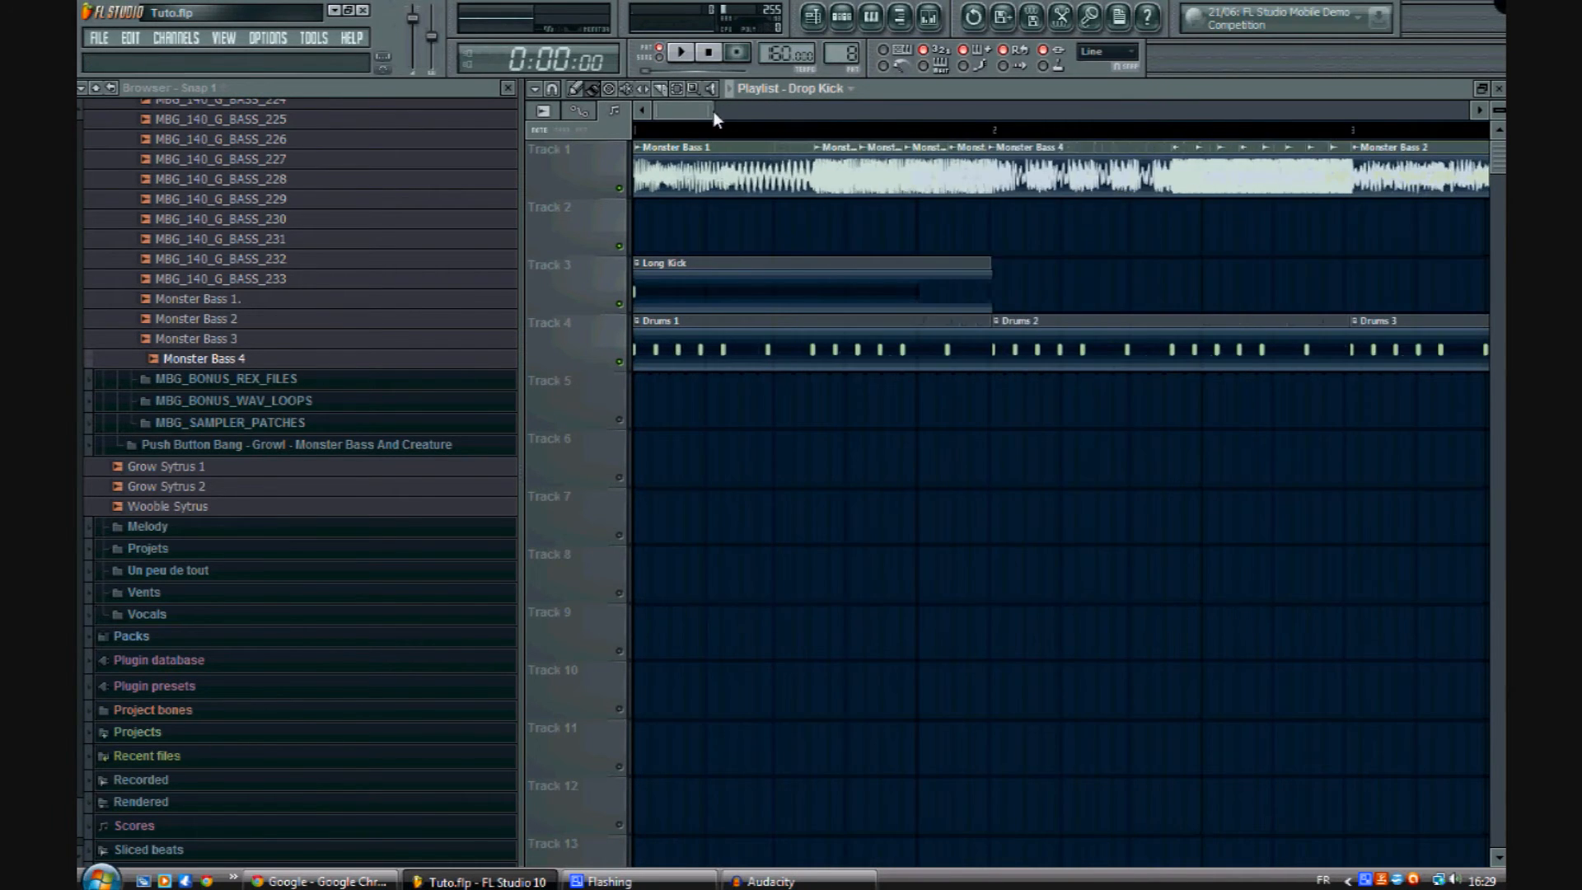
click(828, 226)
drag(1211, 280, 936, 191)
click(1003, 289)
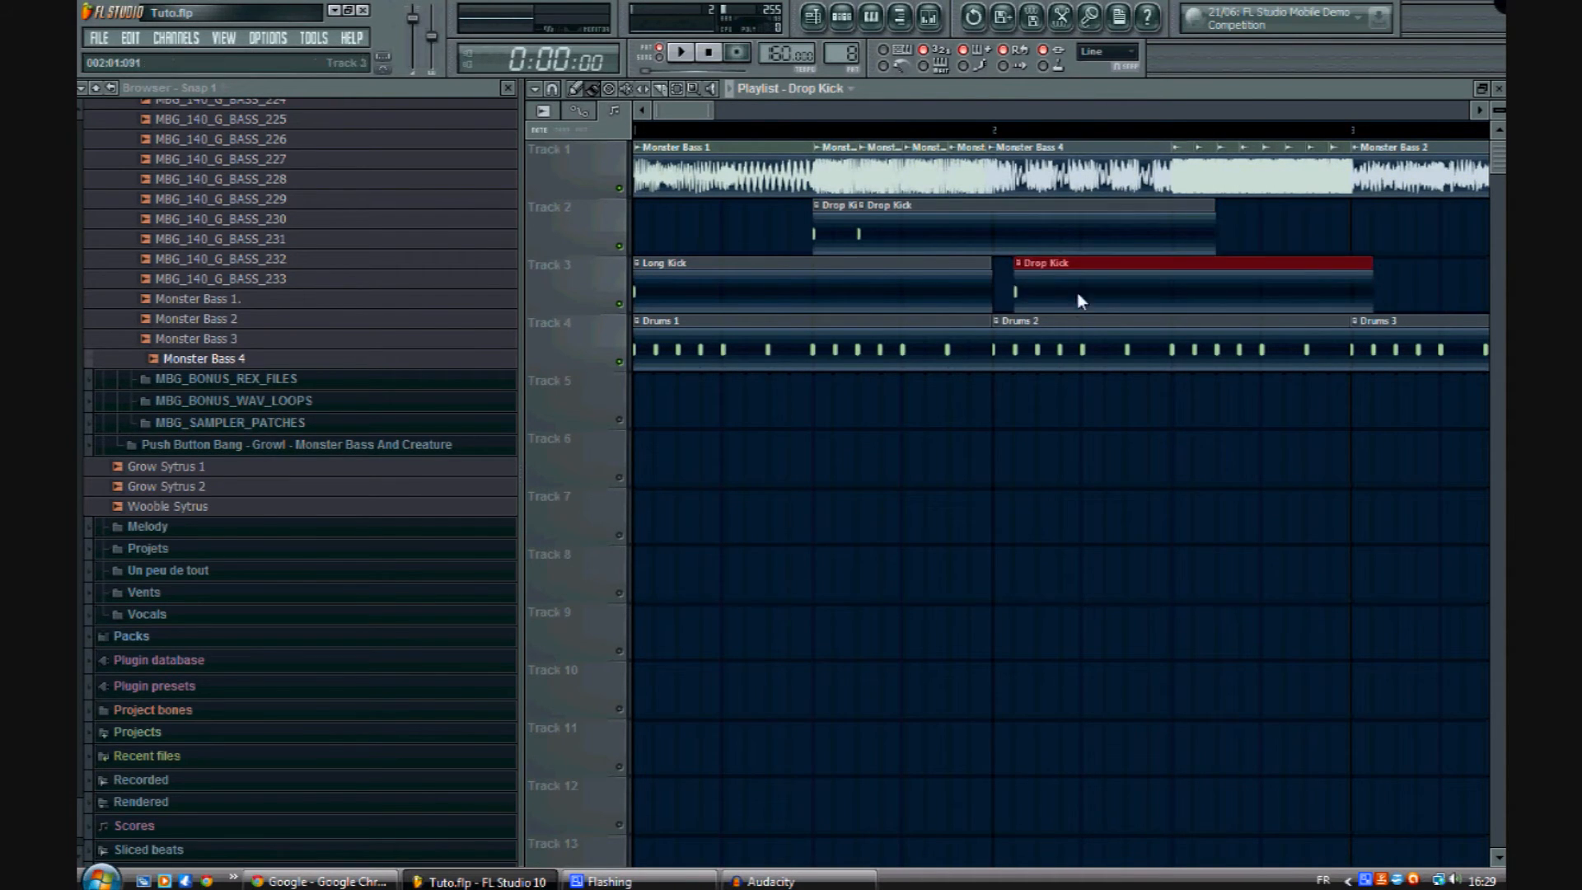
drag(1076, 294, 973, 205)
click(1048, 289)
mouse_move(1048, 289)
mouse_down()
mouse_move(1014, 221)
mouse_move(994, 216)
mouse_up()
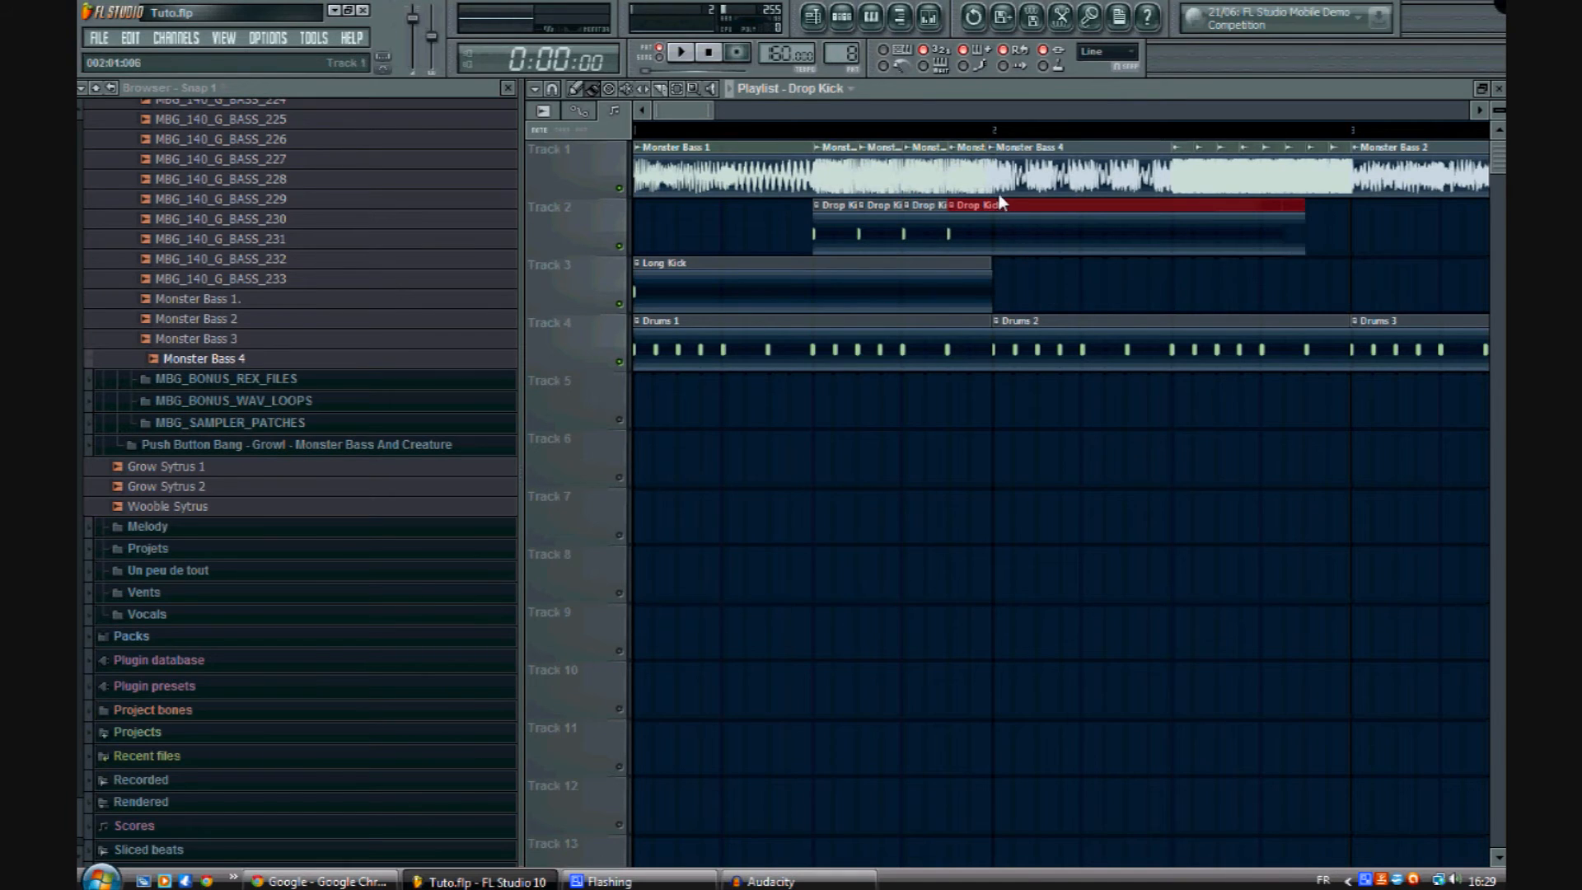
Step: Play from the middle of bar 1 and mute Track 3 and Track 4
click(813, 129)
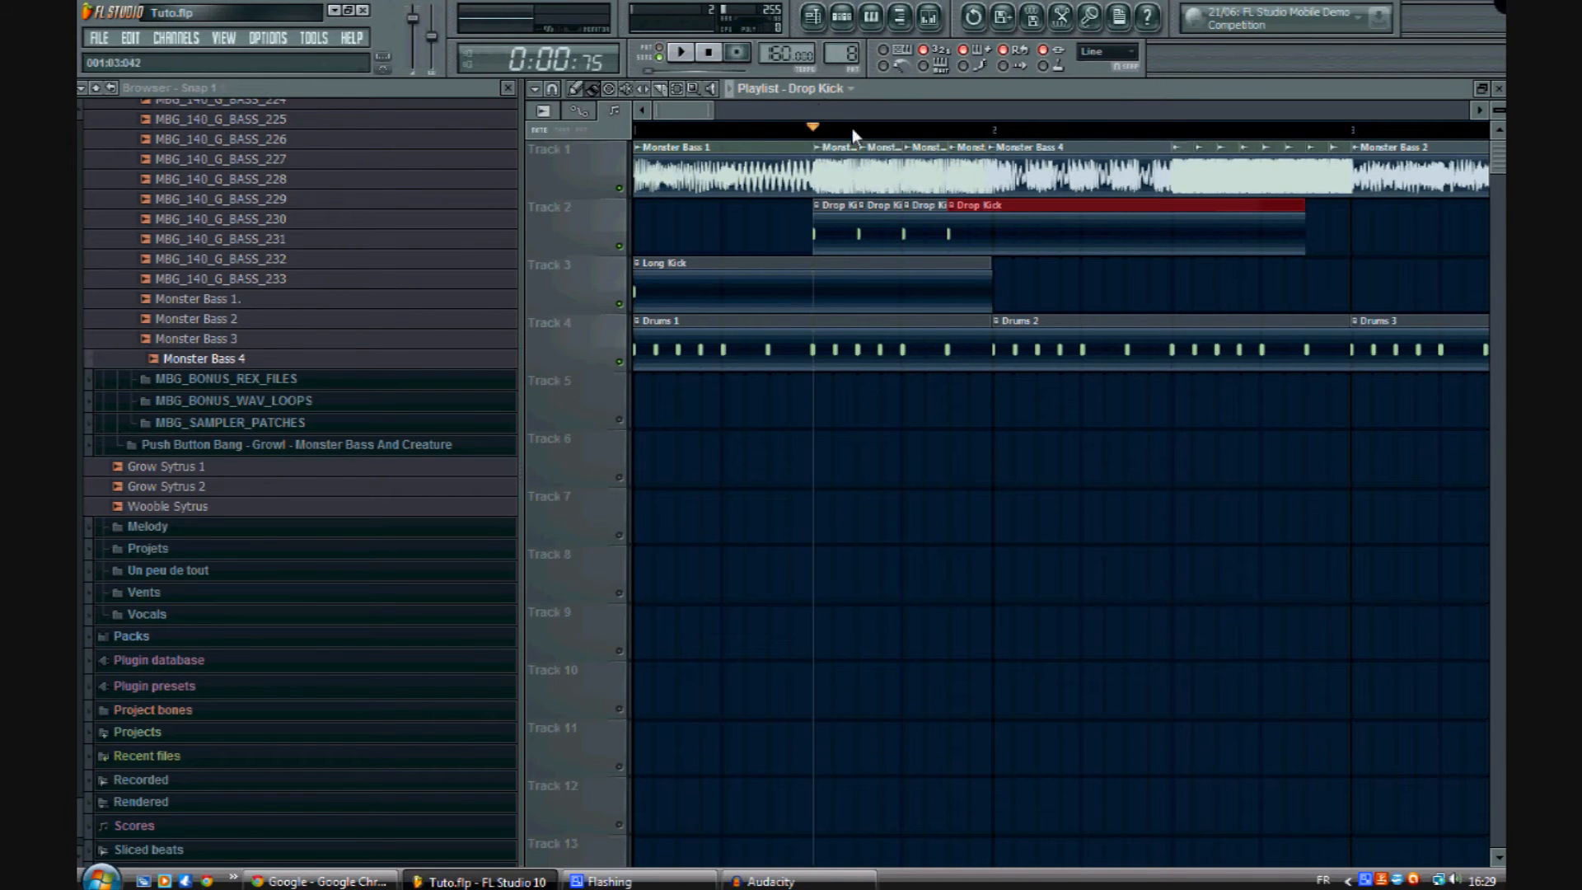
double_click(844, 164)
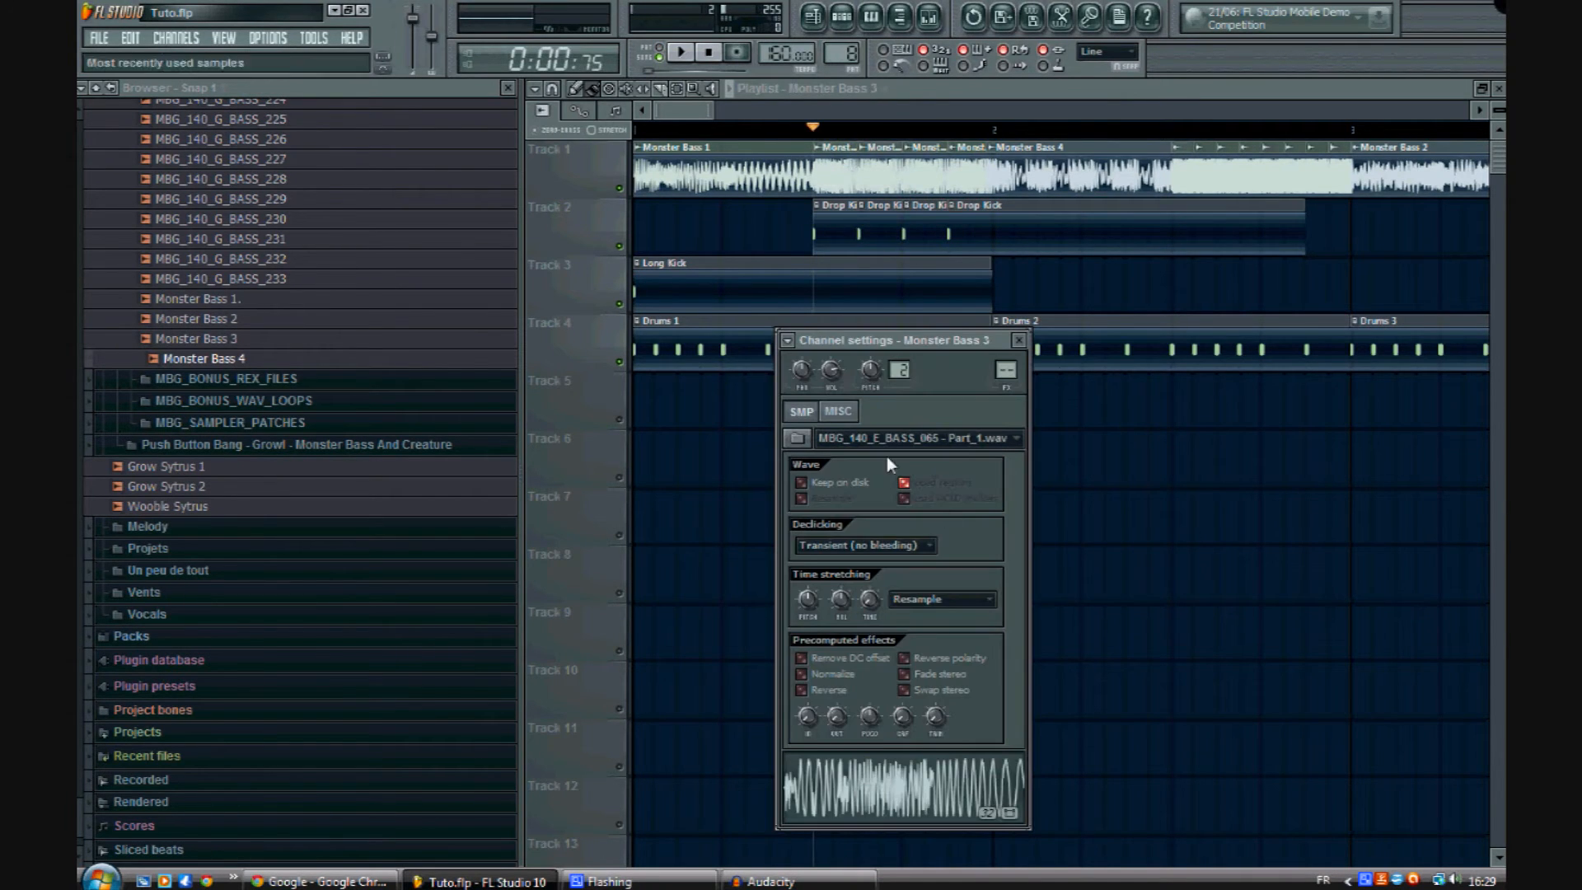
click(684, 120)
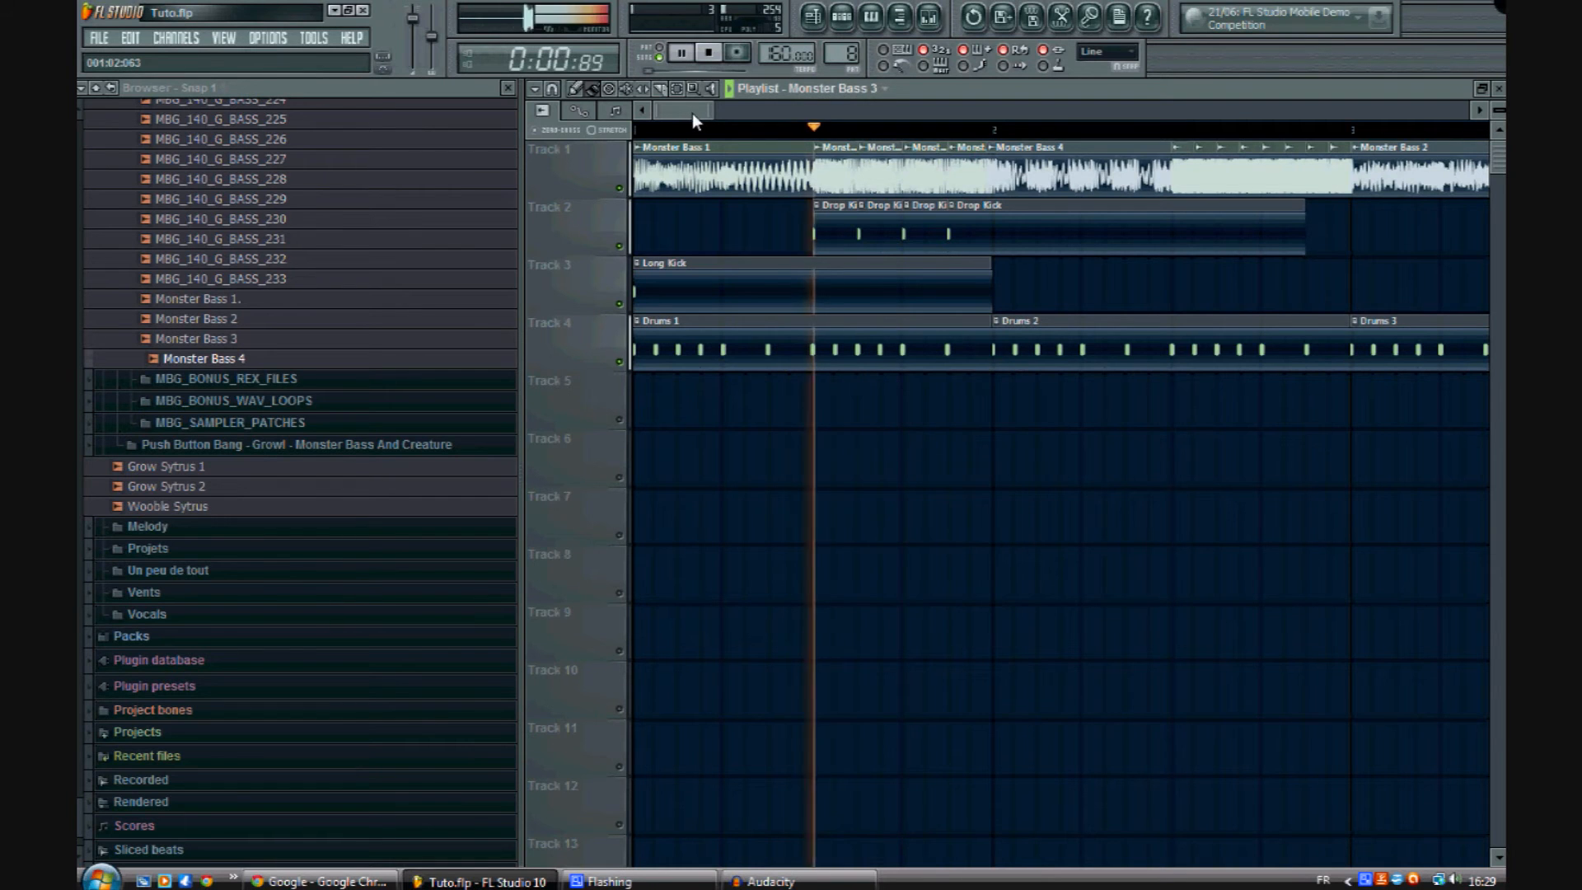
click(619, 303)
click(619, 361)
Step: Add eight Drop Kick clips on Track 2 at quarter-beat spacing across the second half of bar 2
drag(684, 120, 695, 116)
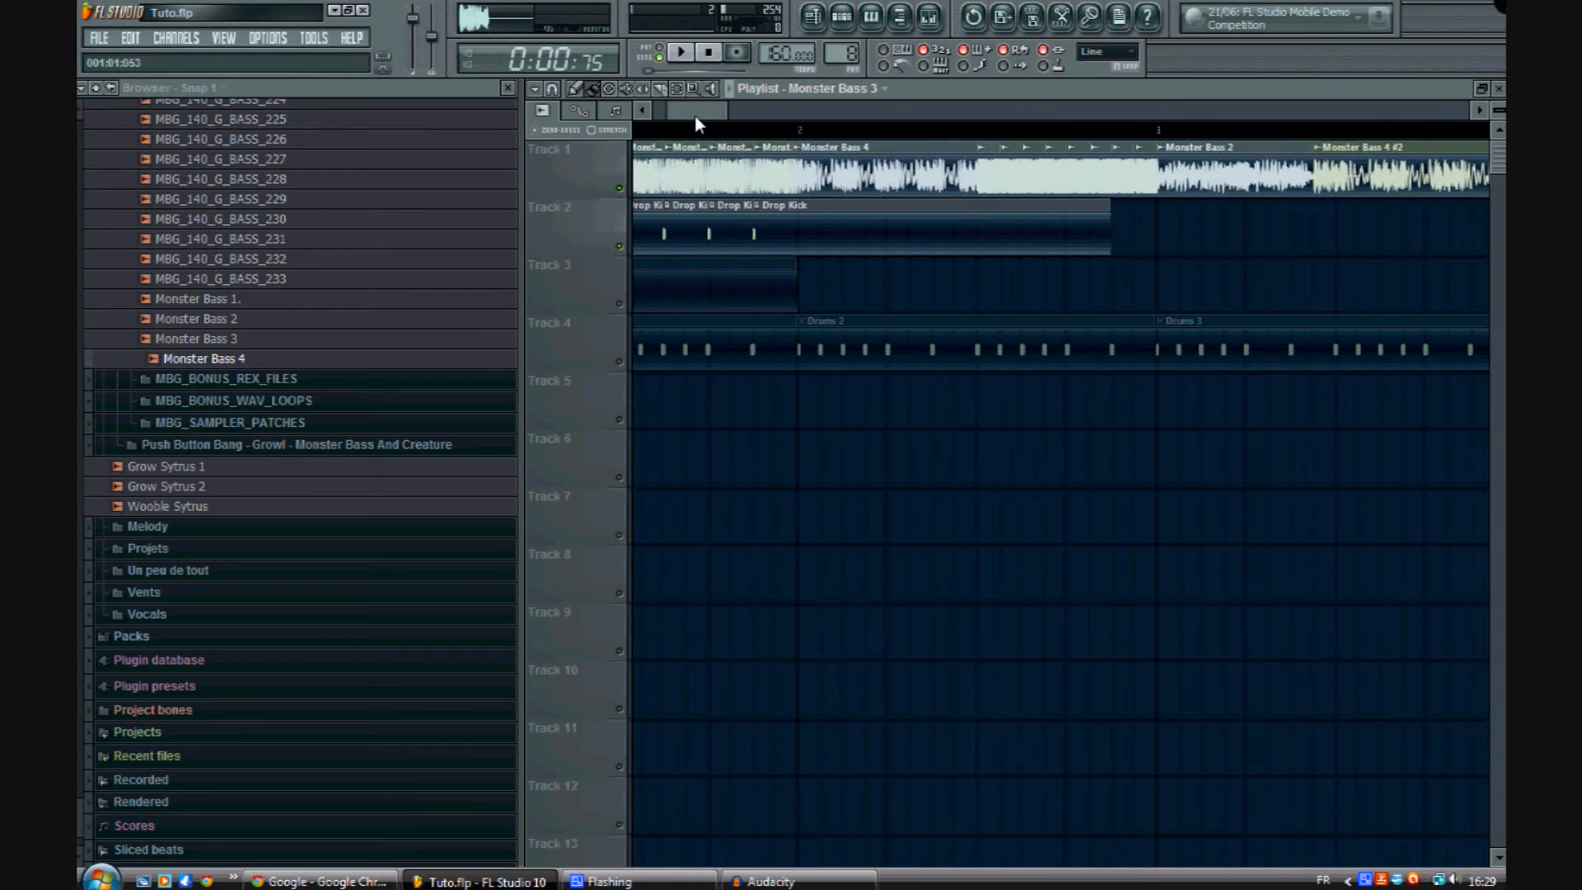
click(761, 237)
click(817, 270)
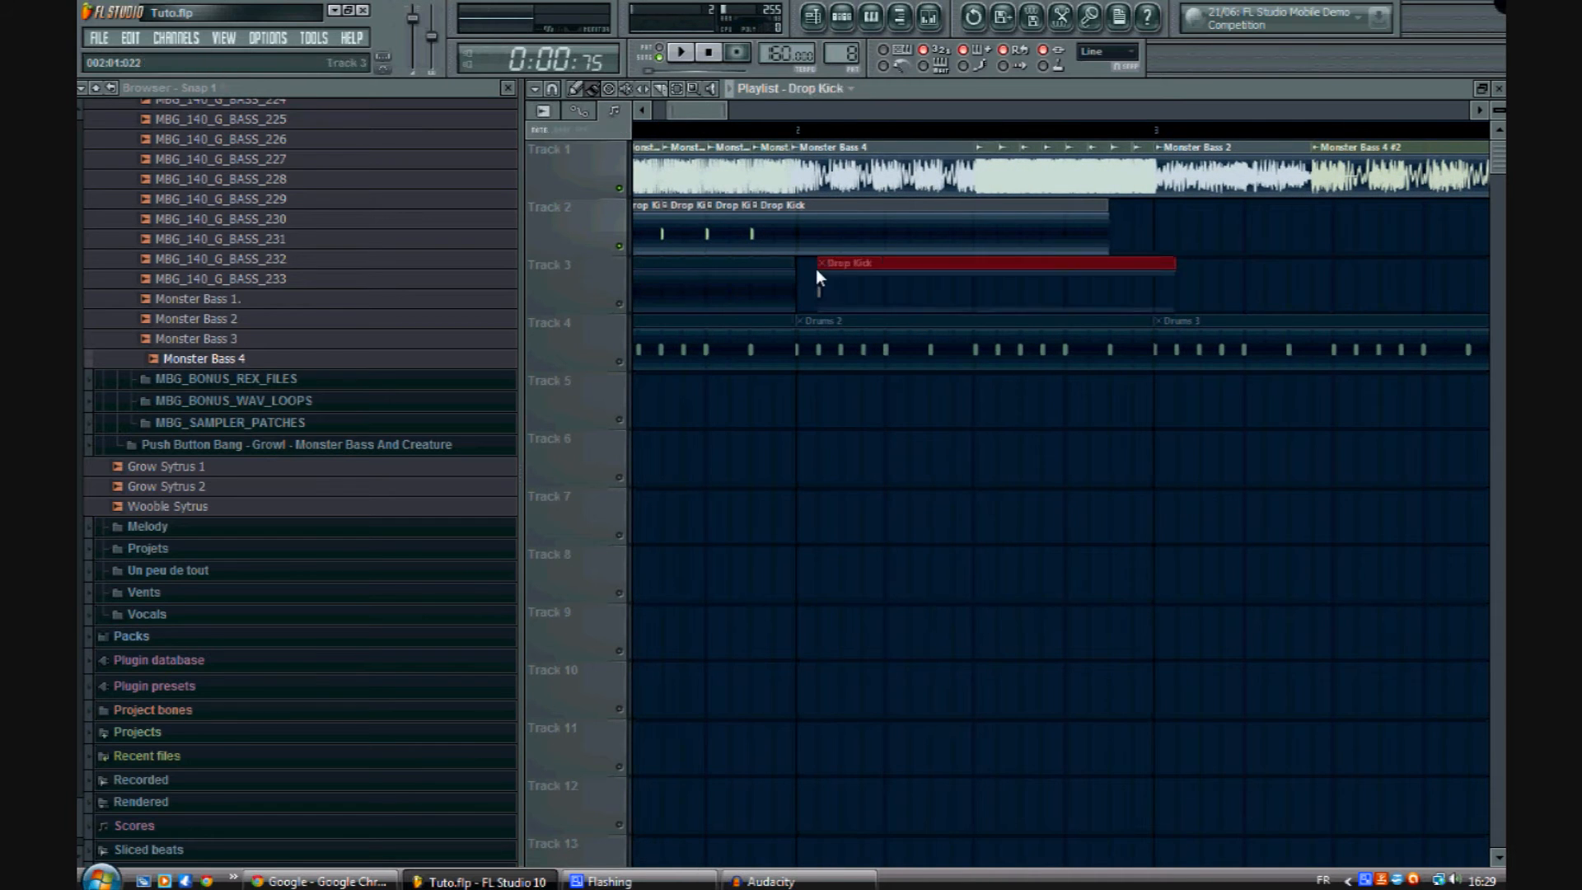
right_click(852, 270)
click(796, 129)
key(space)
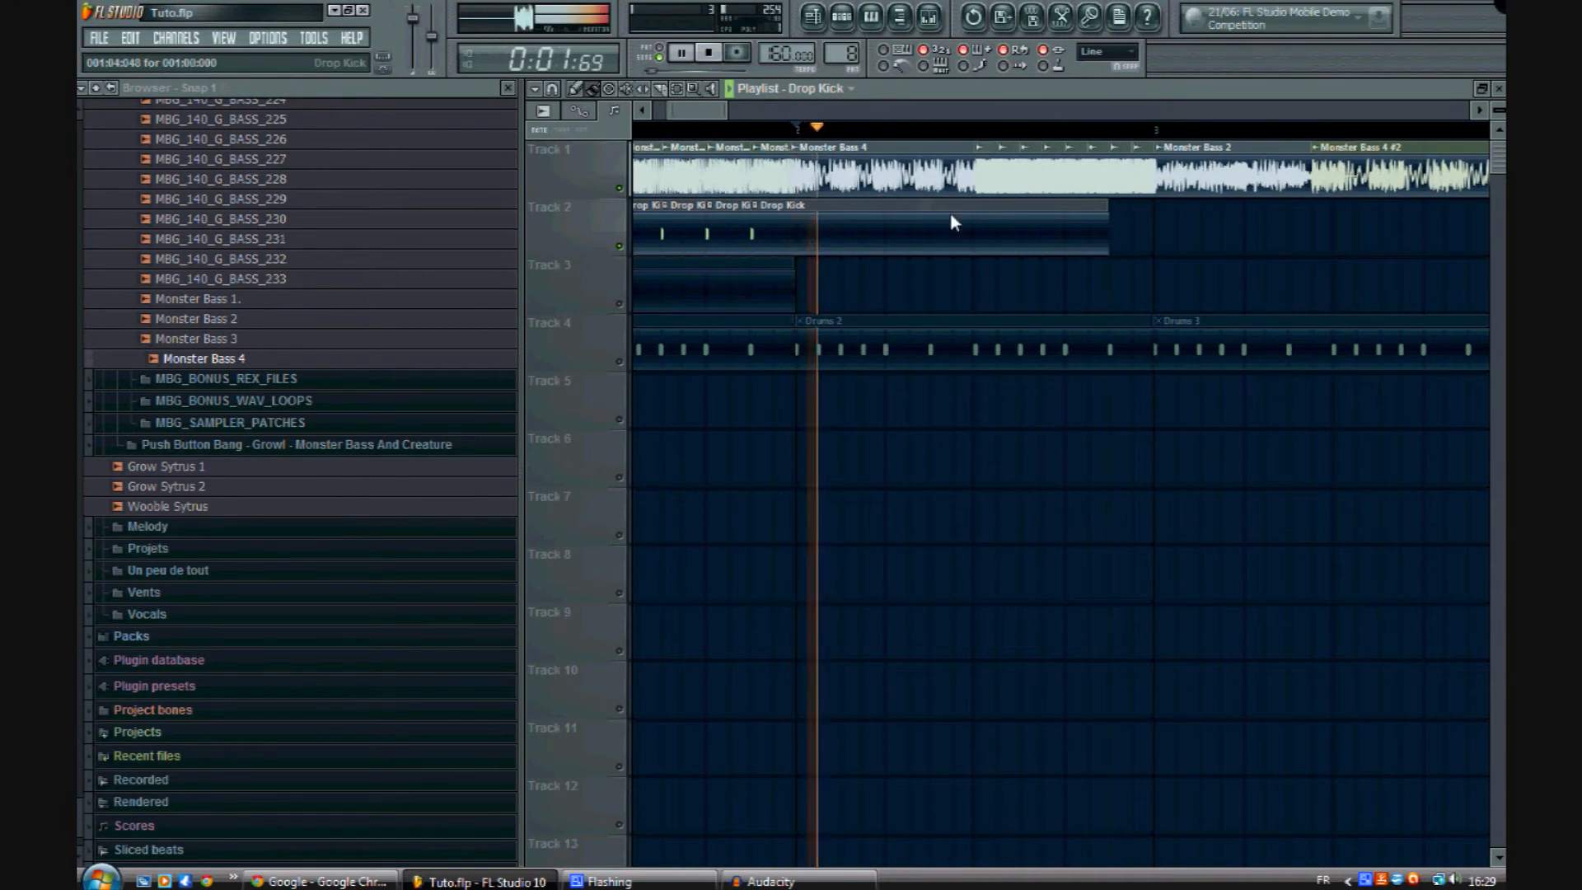
key(space)
drag(989, 279, 1000, 198)
drag(1095, 305, 1065, 208)
drag(1116, 275, 1154, 228)
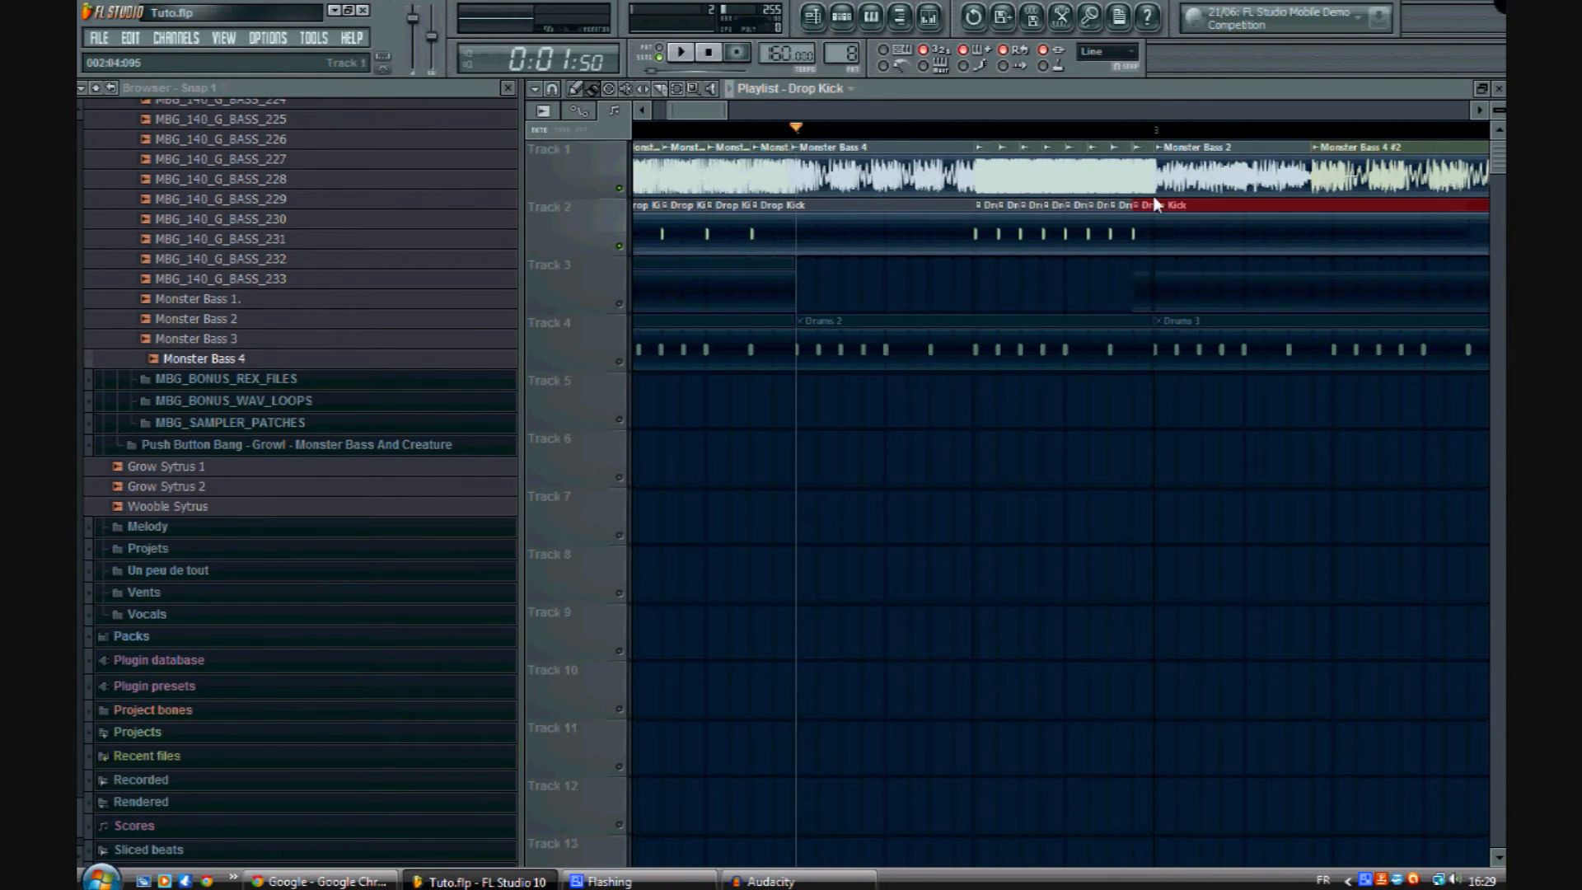
Step: Place four Drop Kick clips on Track 2 beneath the Monster Bass 4 #2 clip in bar 3, checking them by playback
key(space)
scroll(715, 118, down, 2)
drag(705, 115, 722, 112)
key(space)
click(1008, 275)
drag(1010, 276, 1090, 193)
key(space)
drag(1098, 231, 1097, 227)
key(space)
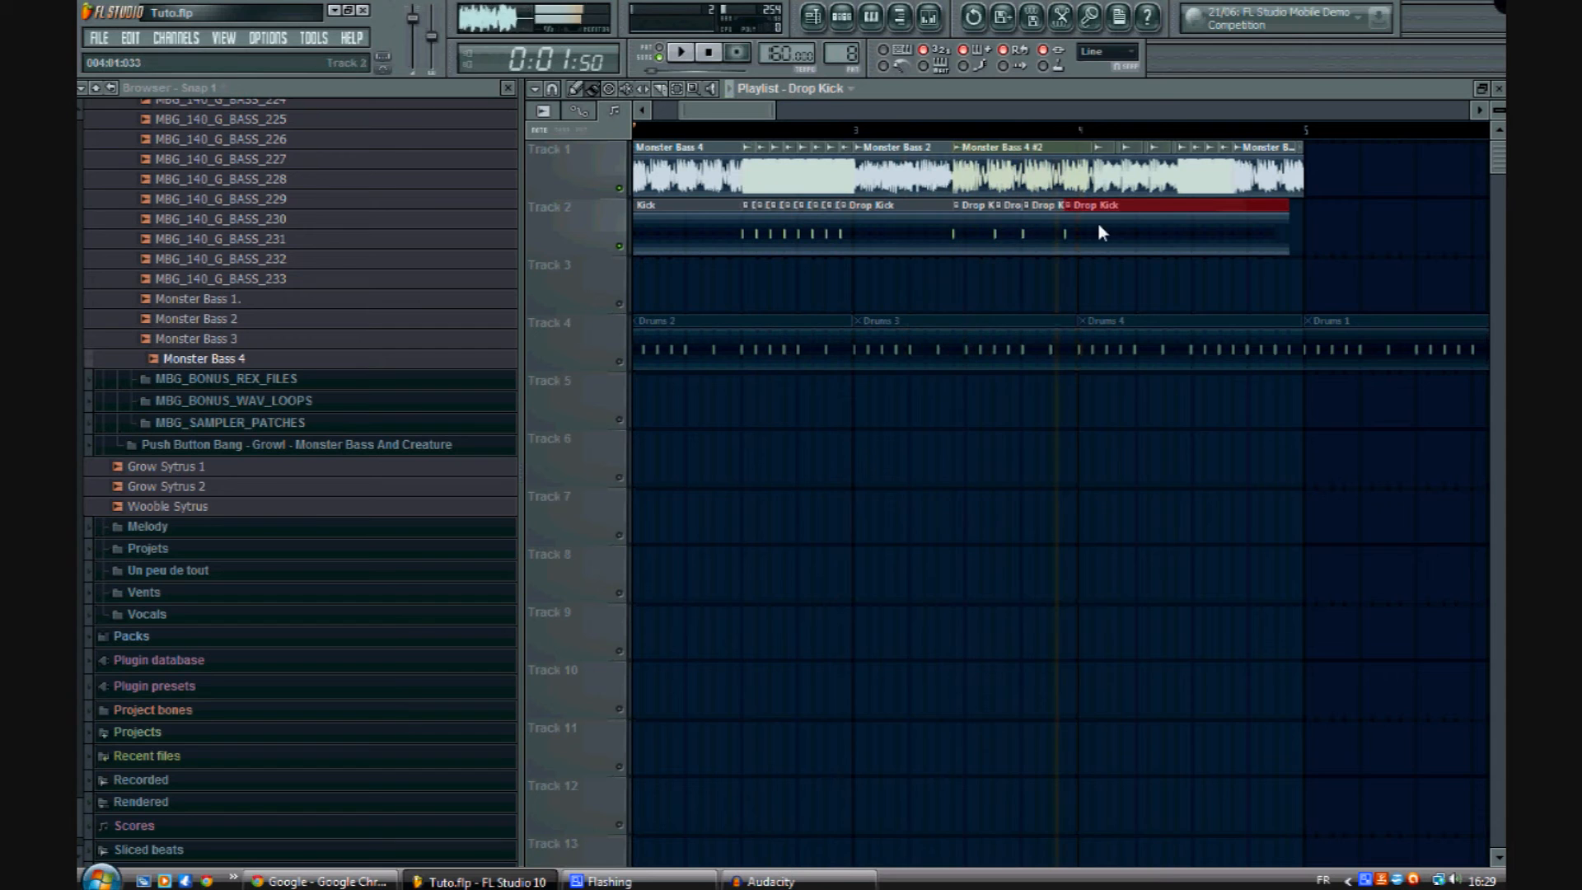
Step: Continue the Drop Kick clips on Track 2 through bar 4, following the bass cuts up to the final Monster Bass 4 clip
click(952, 126)
key(space)
key(space)
mouse_move(1086, 210)
mouse_down()
mouse_move(1125, 273)
mouse_move(1116, 200)
mouse_move(1129, 282)
mouse_move(1156, 205)
mouse_move(1147, 275)
mouse_move(1180, 199)
mouse_move(1180, 286)
mouse_move(1233, 260)
mouse_move(1219, 206)
mouse_move(1202, 257)
mouse_move(1236, 272)
mouse_move(1221, 206)
mouse_up()
drag(1187, 126, 1307, 150)
click(1348, 274)
drag(1348, 280, 1332, 234)
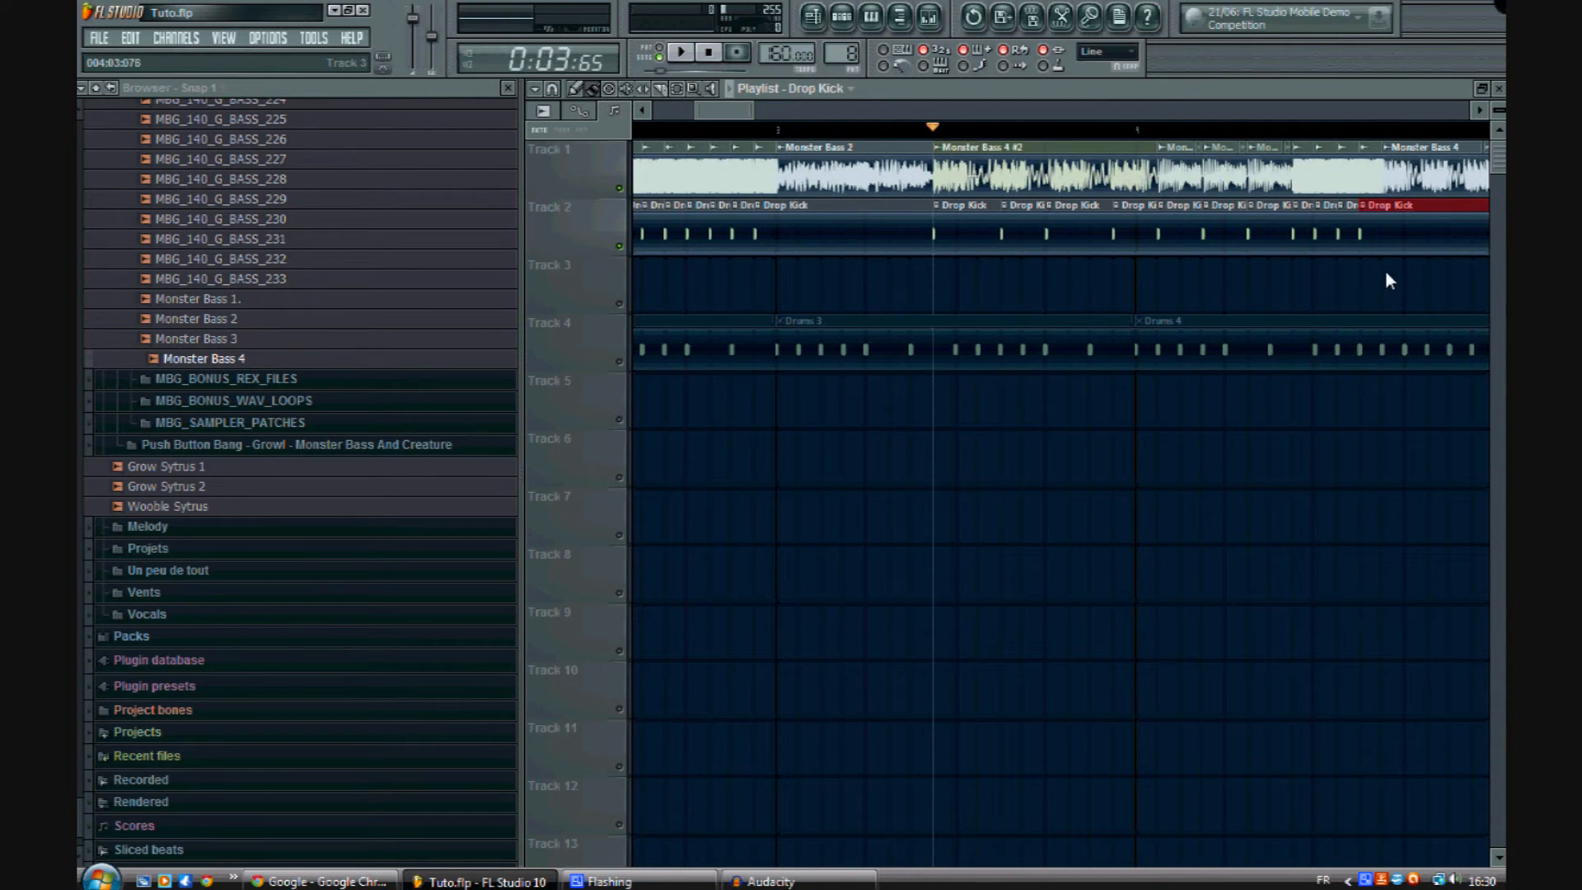
drag(1398, 269, 1436, 196)
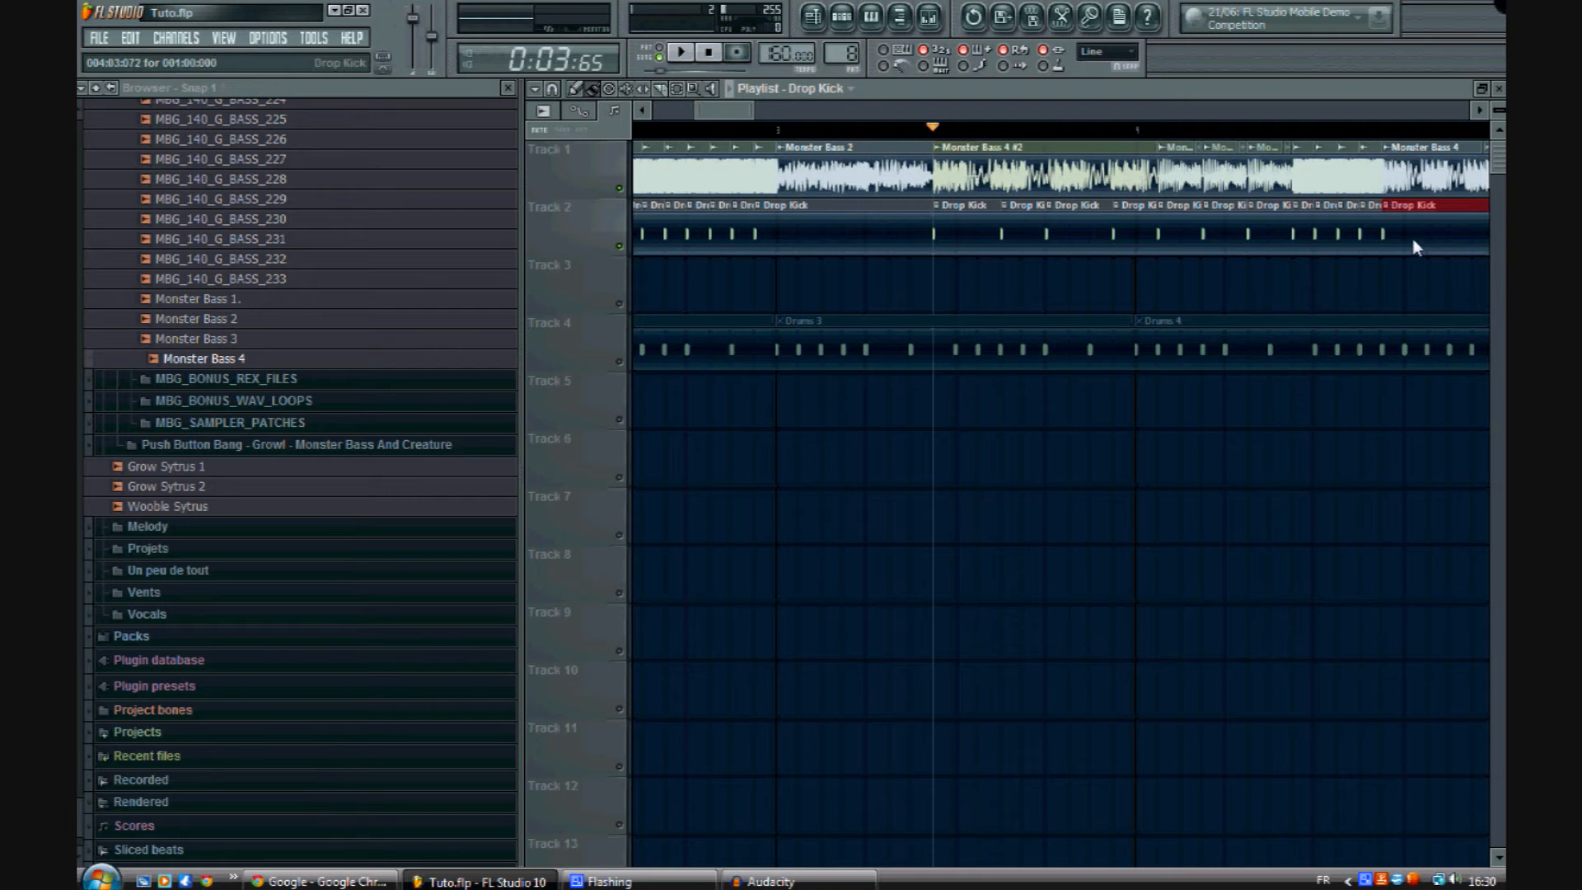
Step: Add two more Drop Kick clips on Track 2 beneath the final Monster Bass 4 clip and play the section back
key(space)
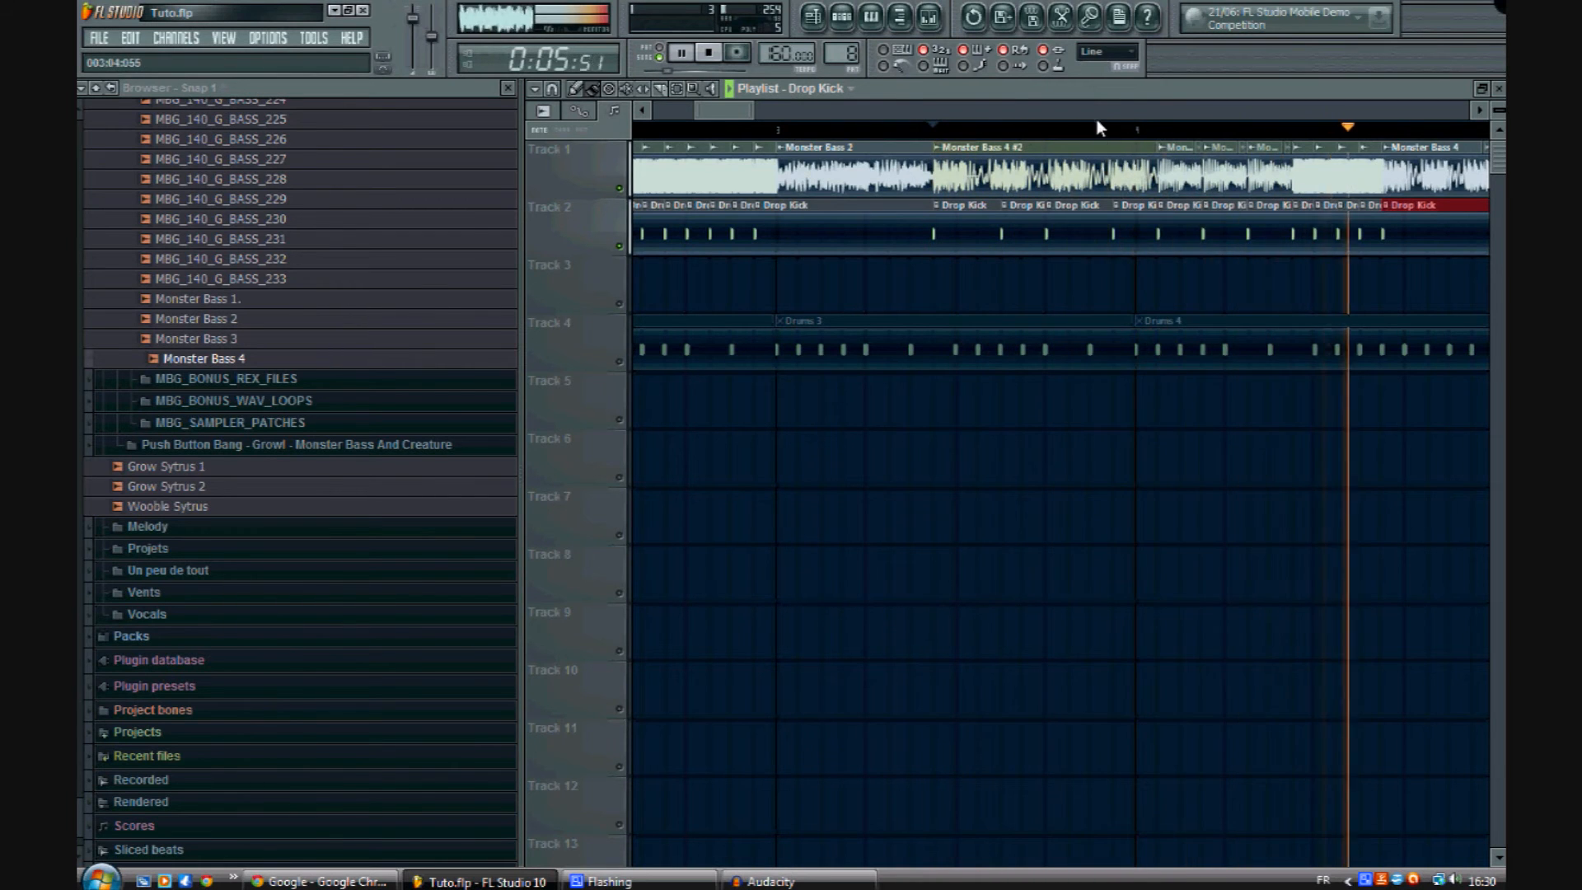
key(space)
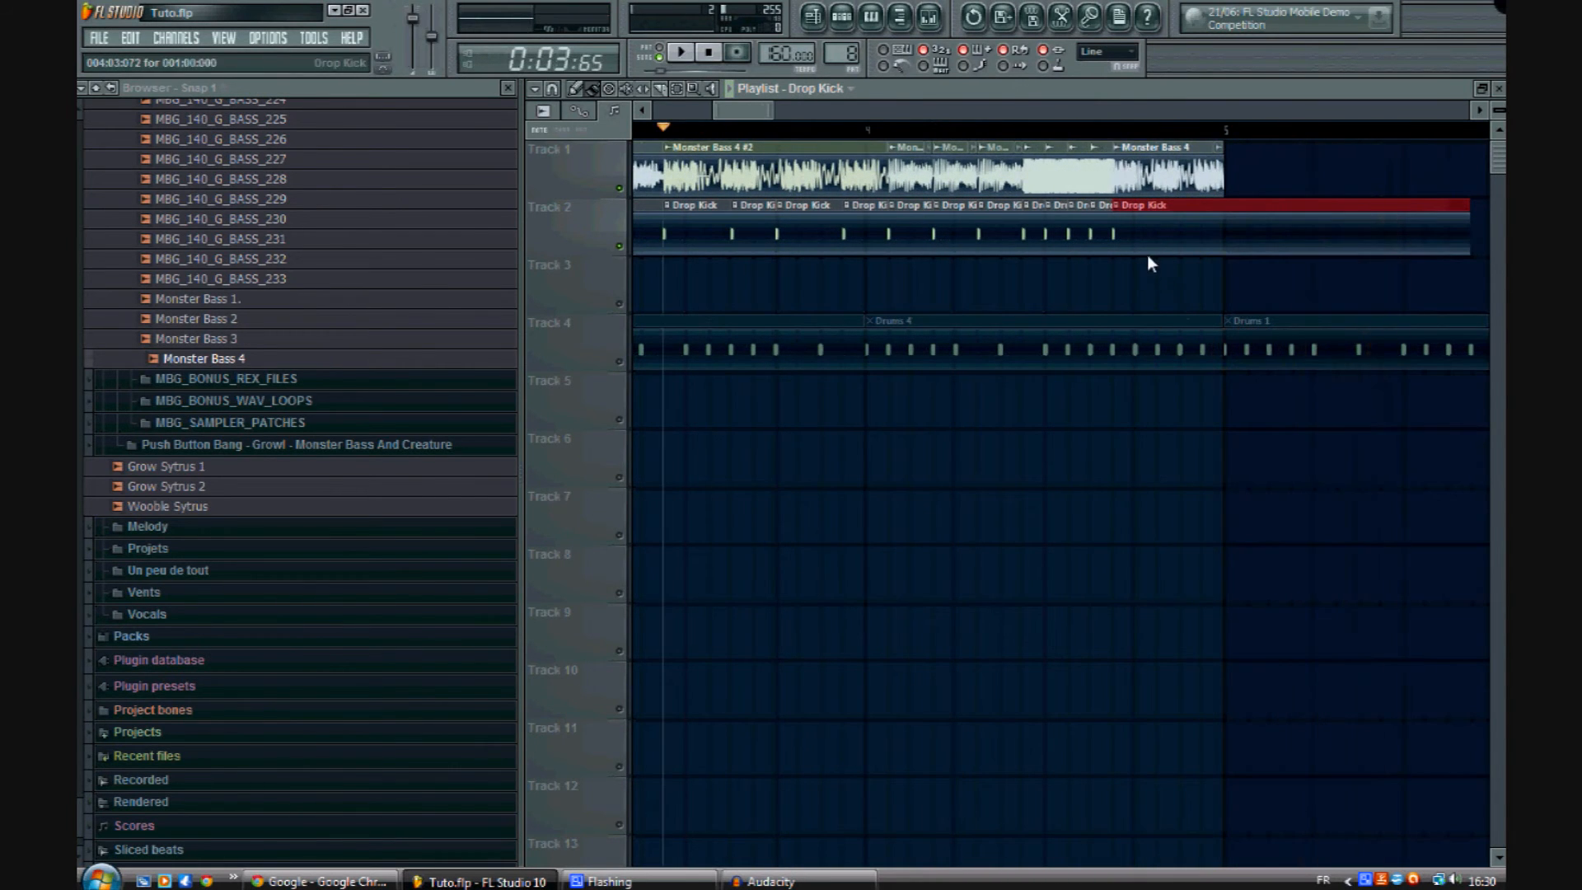
drag(1185, 271, 1205, 201)
drag(1228, 271, 1253, 200)
key(space)
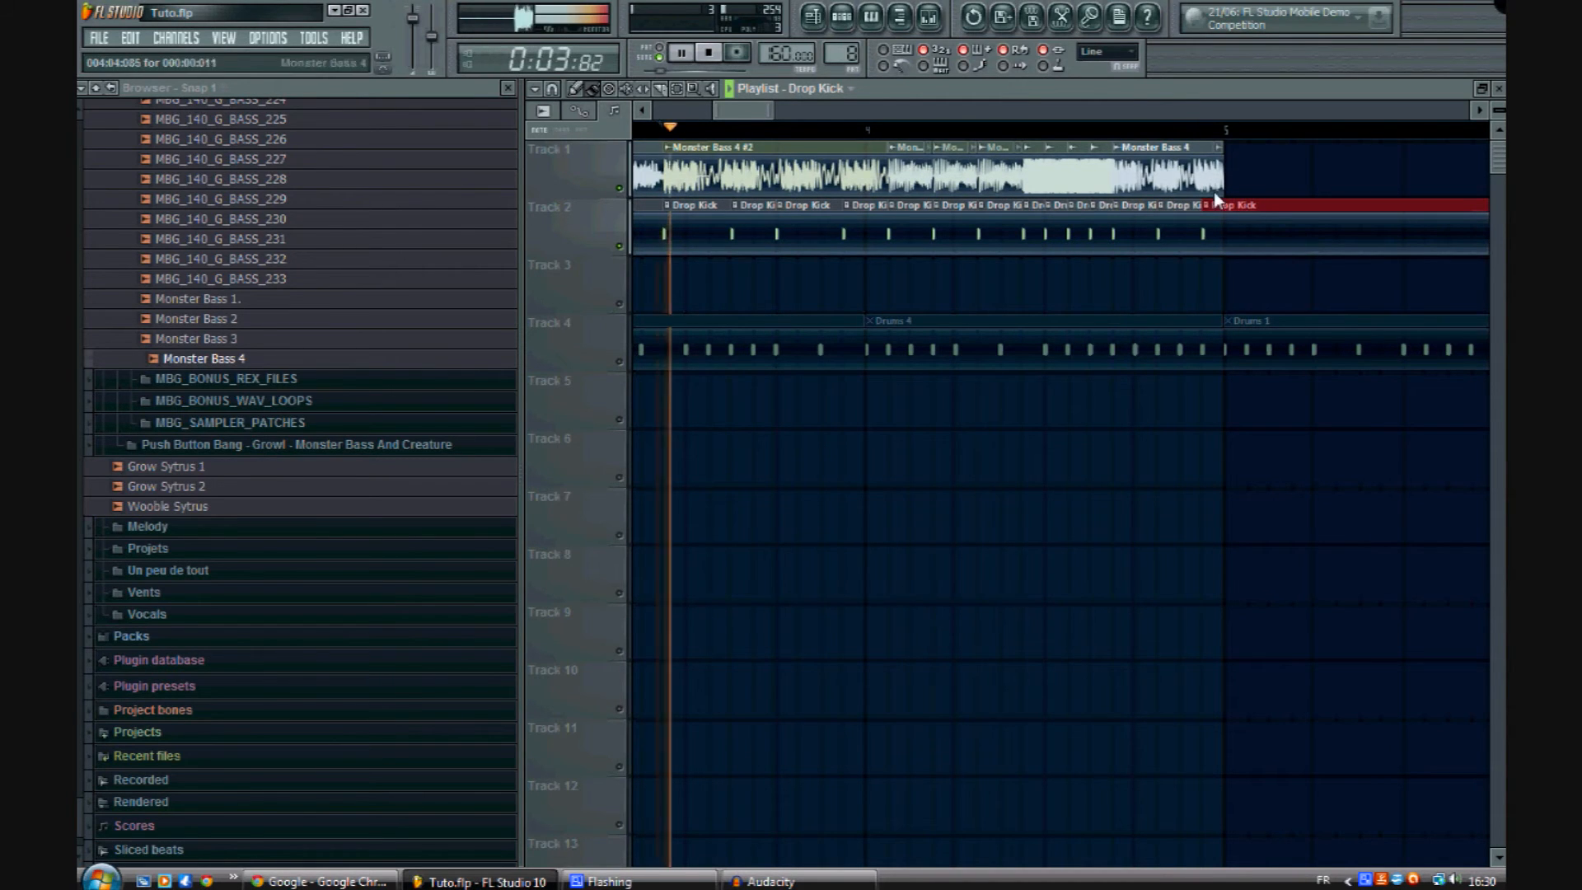
scroll(1046, 131, down, 3)
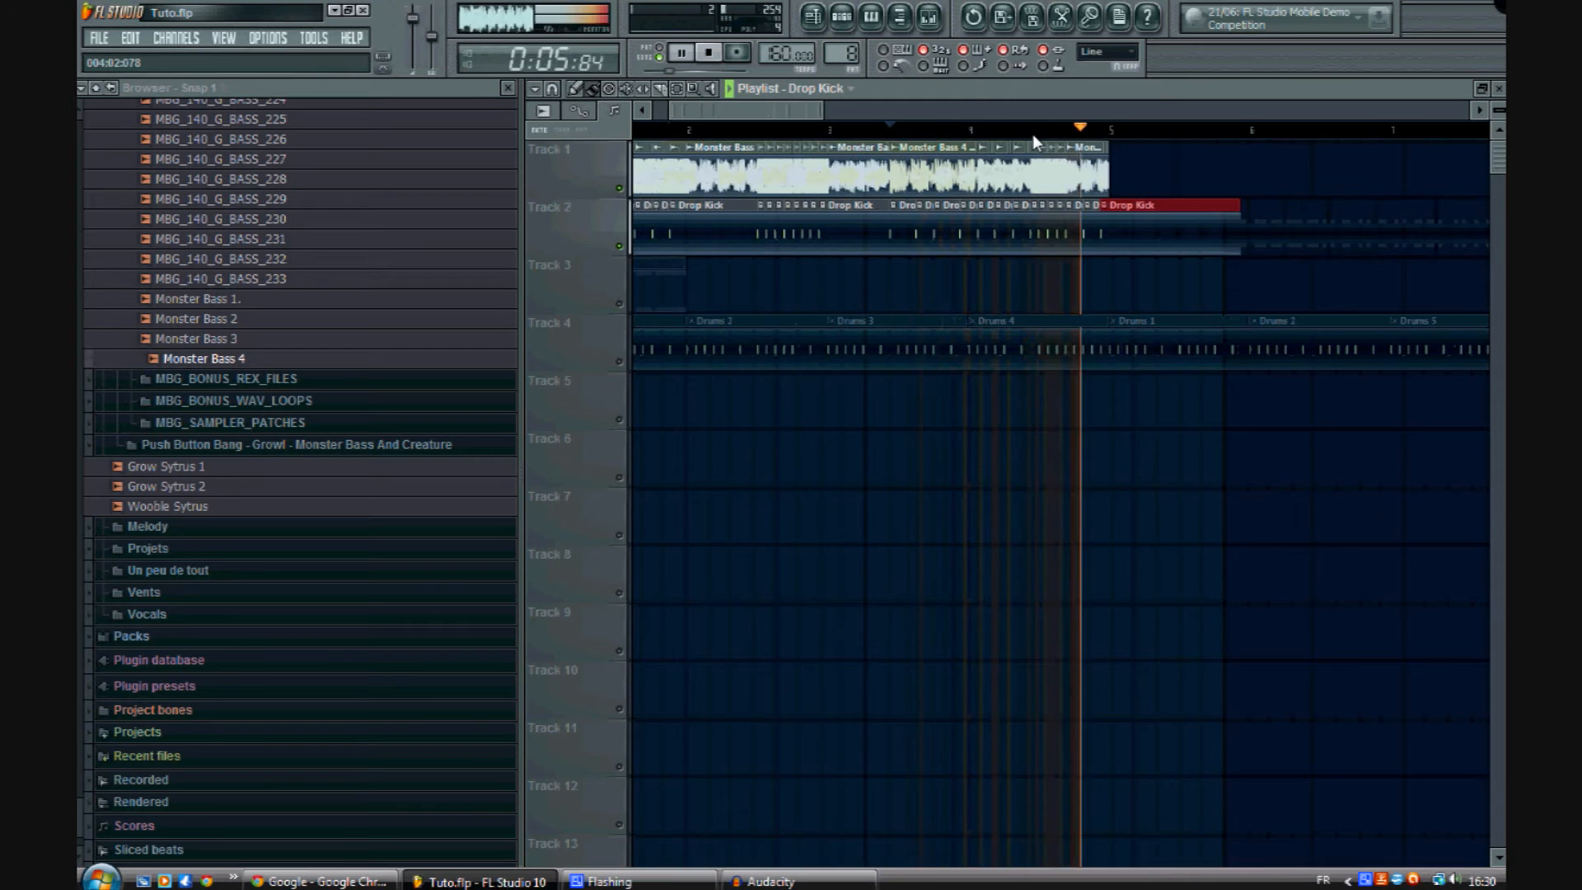
scroll(844, 132, down, 3)
key(space)
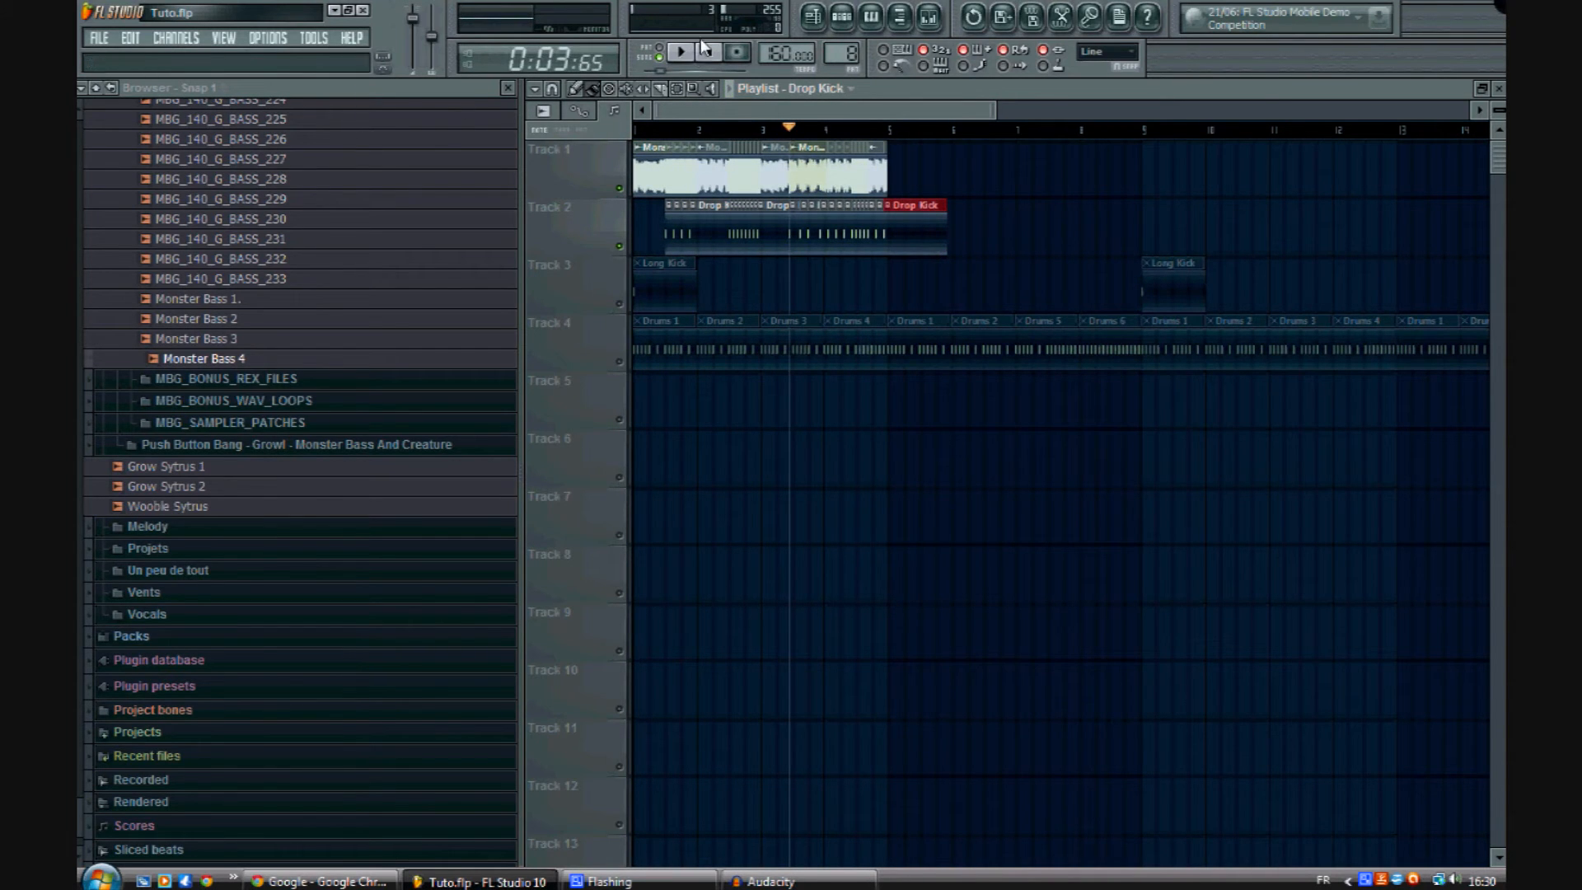
Step: Slice the last Drop Kick clip on Track 2 at the start of bar 5 and delete the part beyond it
scroll(903, 132, up, 2)
scroll(903, 132, up, 4)
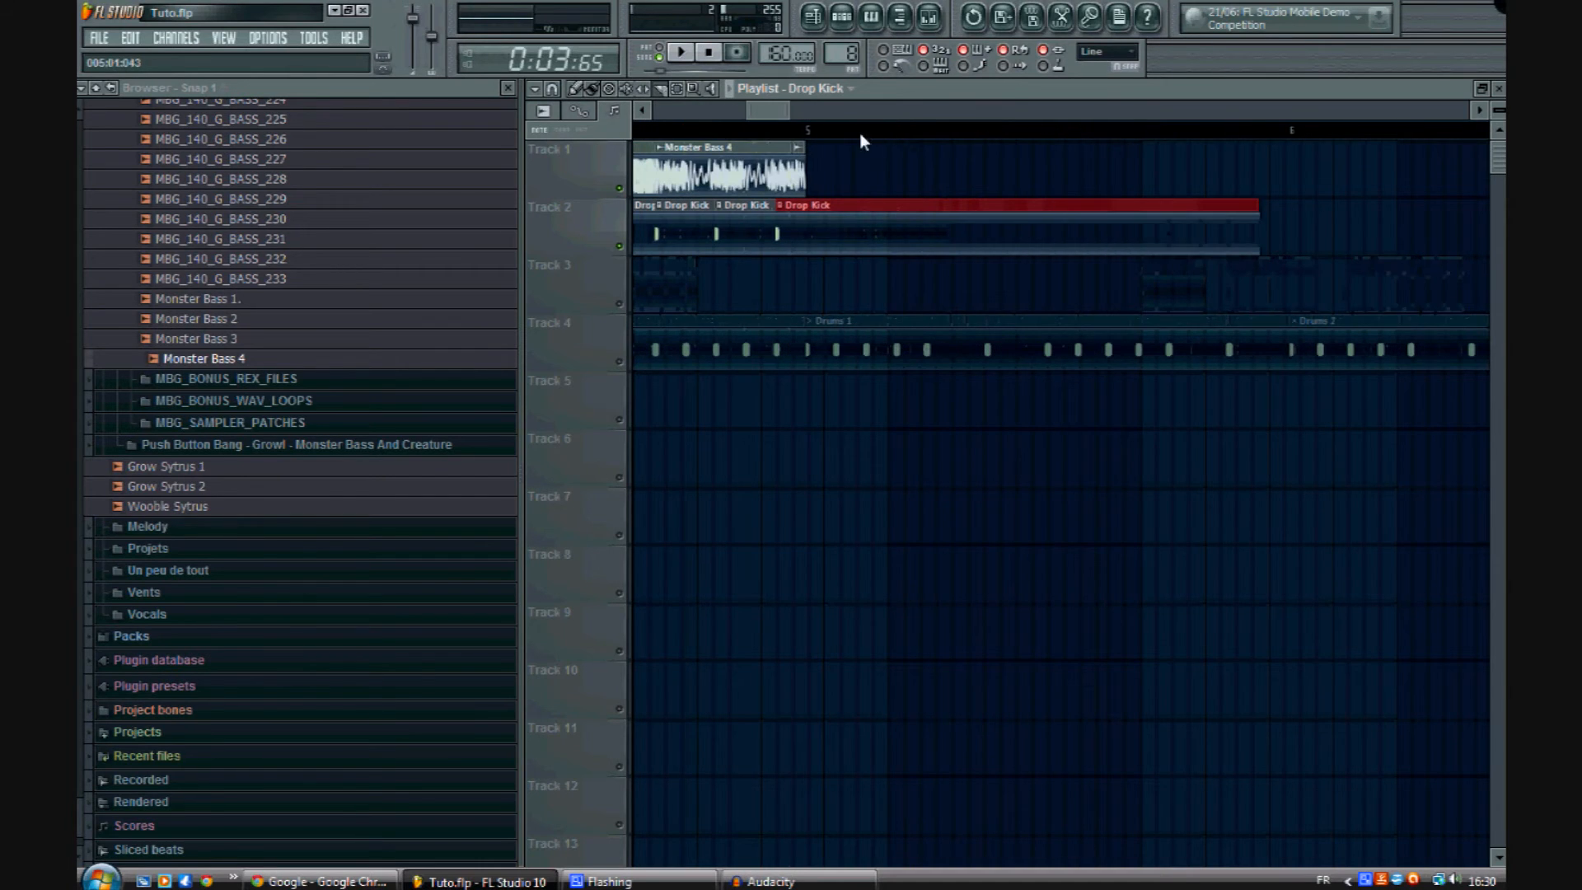
drag(808, 274, 807, 170)
click(580, 91)
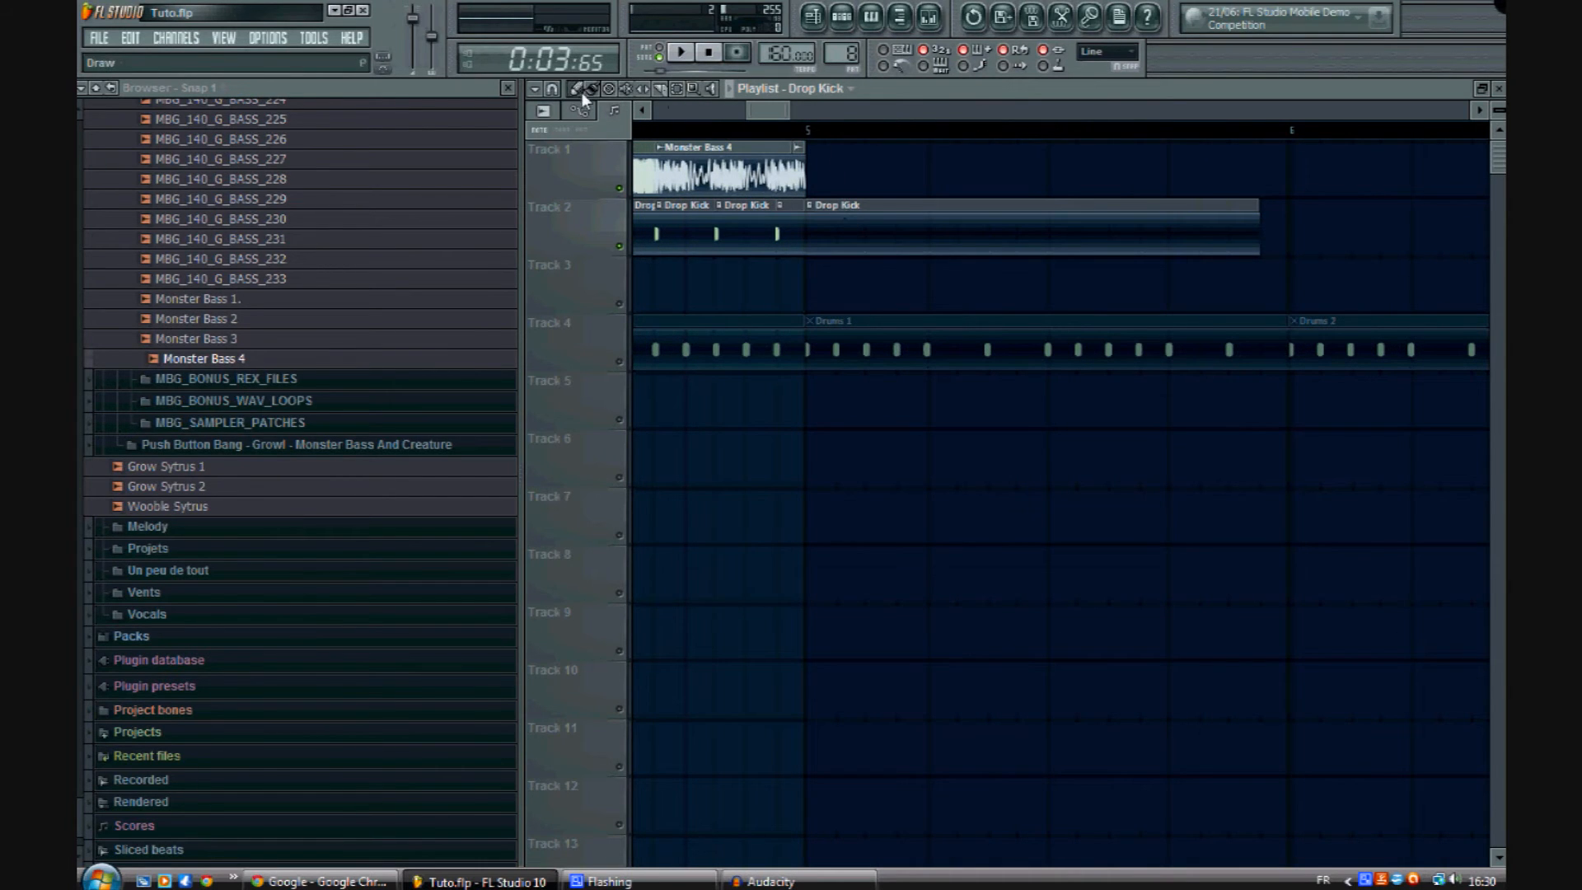
right_click(952, 248)
right_click(873, 222)
right_click(890, 225)
right_click(893, 225)
right_click(893, 225)
right_click(886, 222)
right_click(882, 221)
right_click(880, 220)
right_click(827, 218)
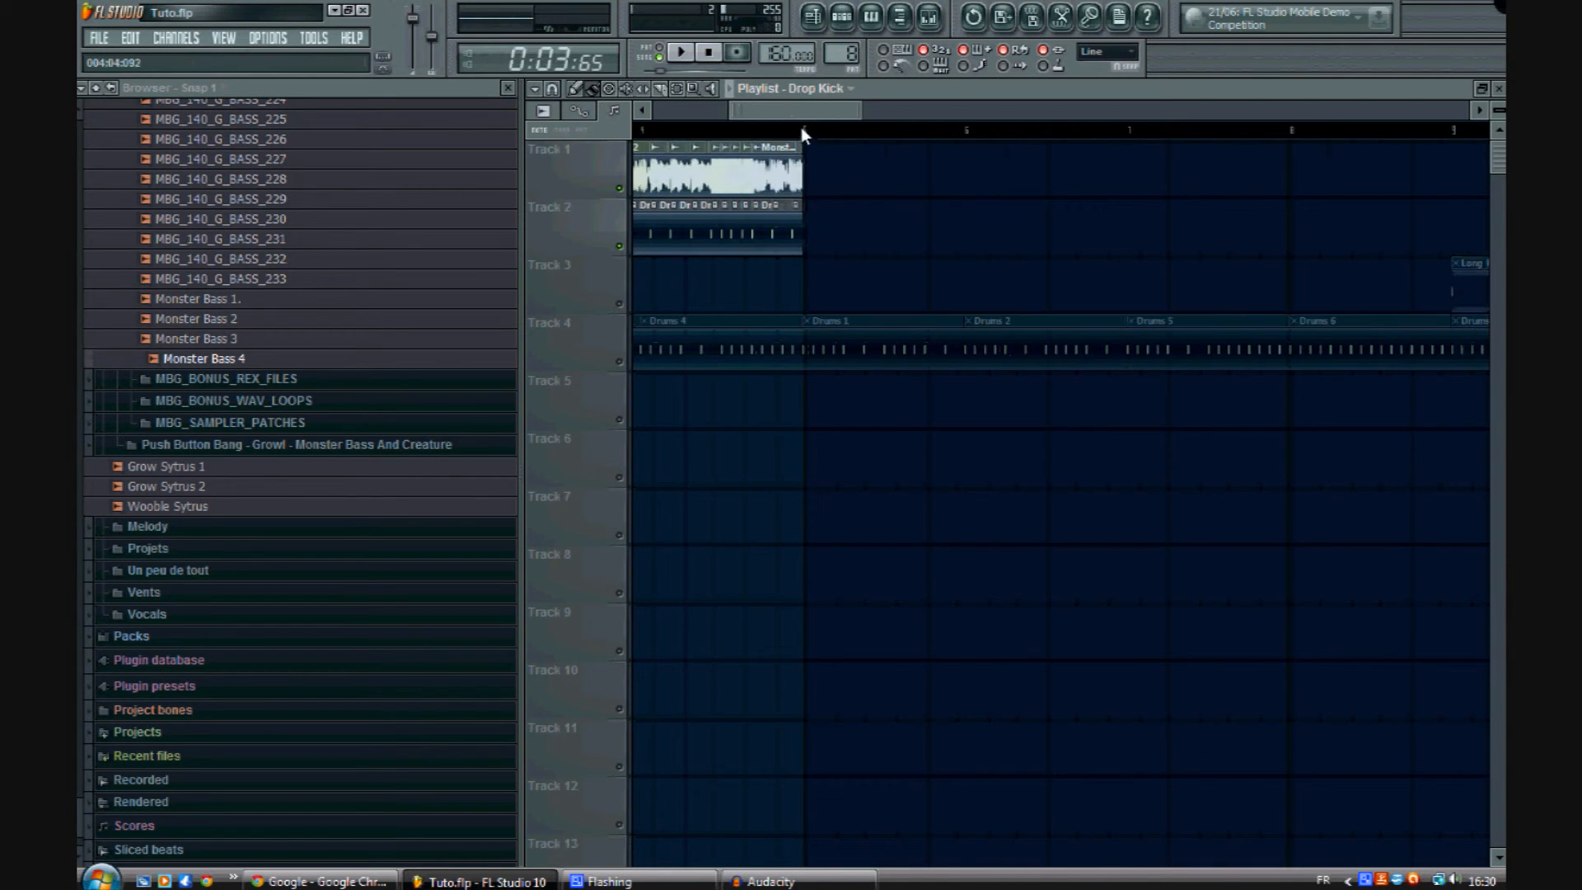
Step: Play the arrangement from the beginning to check the Drop Kick clips against the bass
scroll(801, 131, down, 5)
click(656, 133)
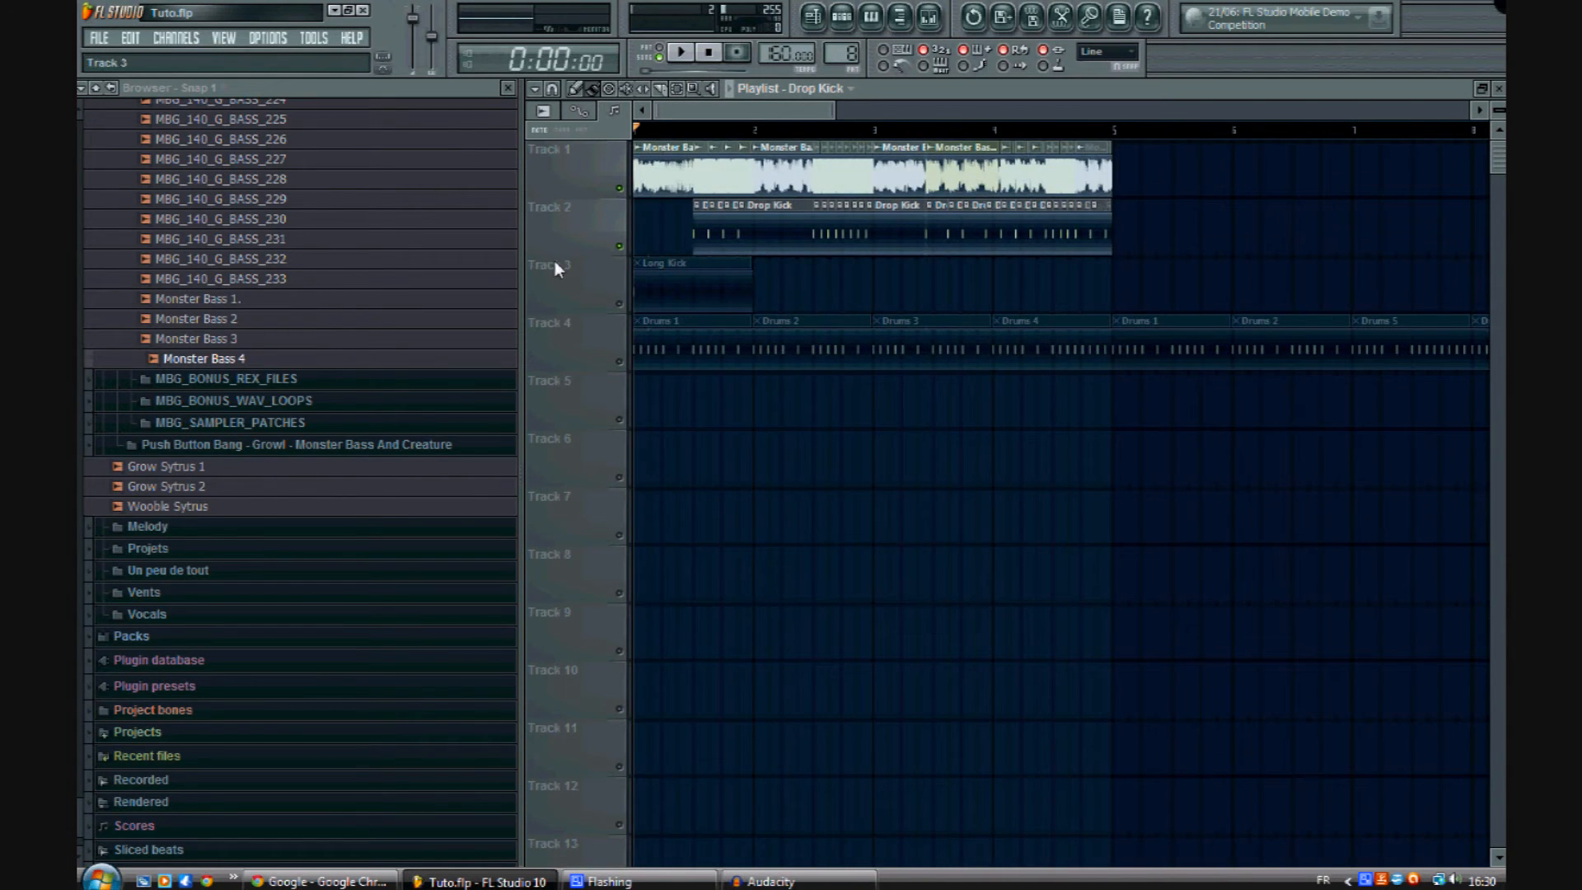
key(space)
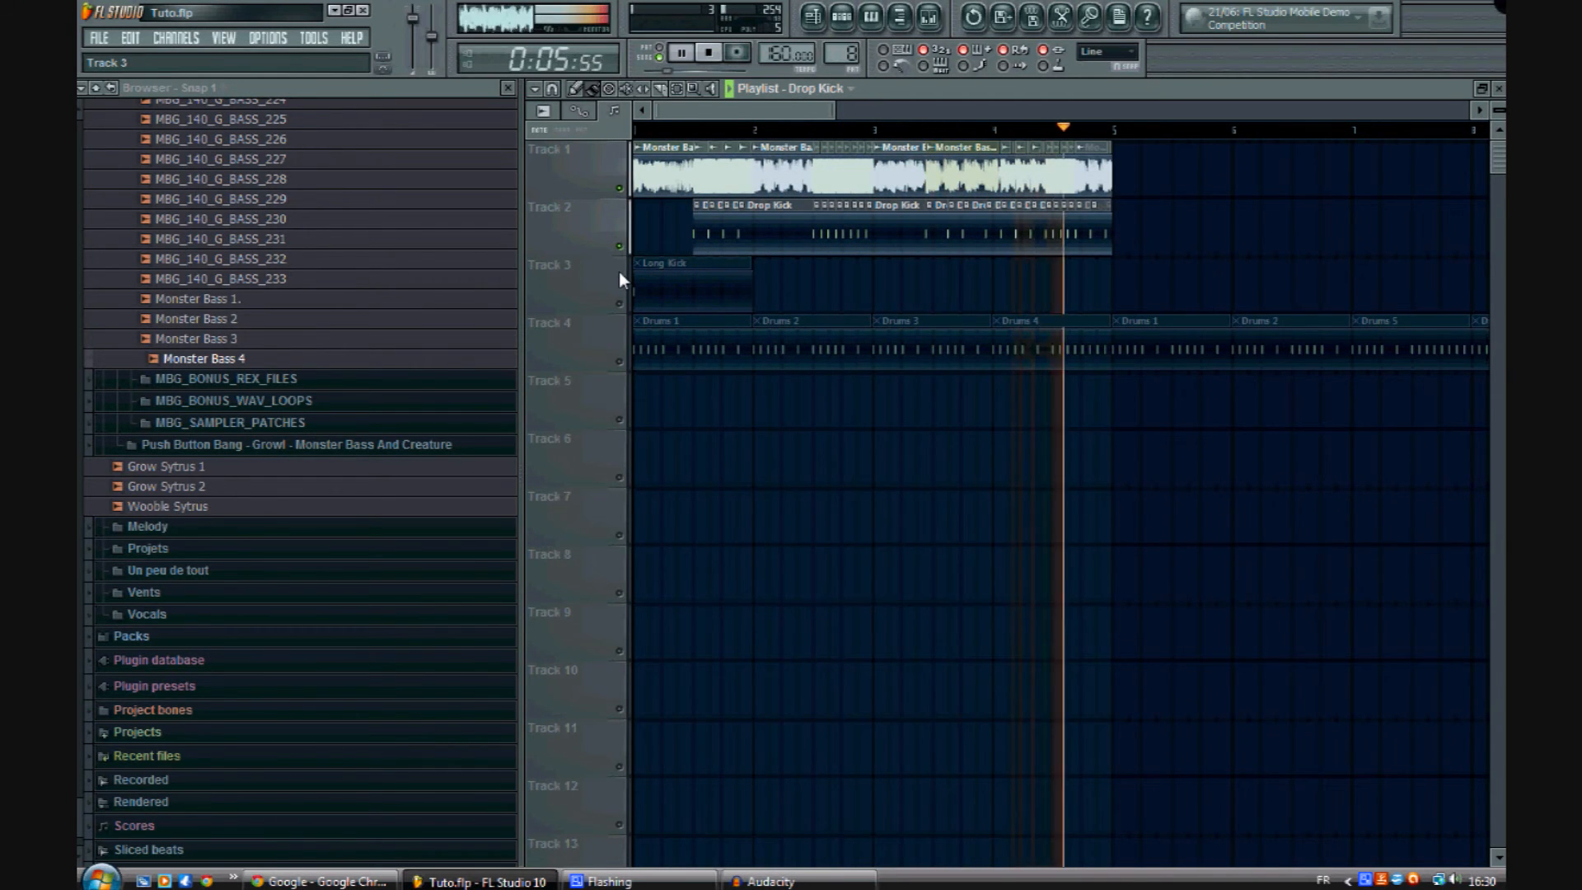
Step: Unmute Tracks 3 and 4 and play the arrangement with the Long Kick and drum patterns
key(space)
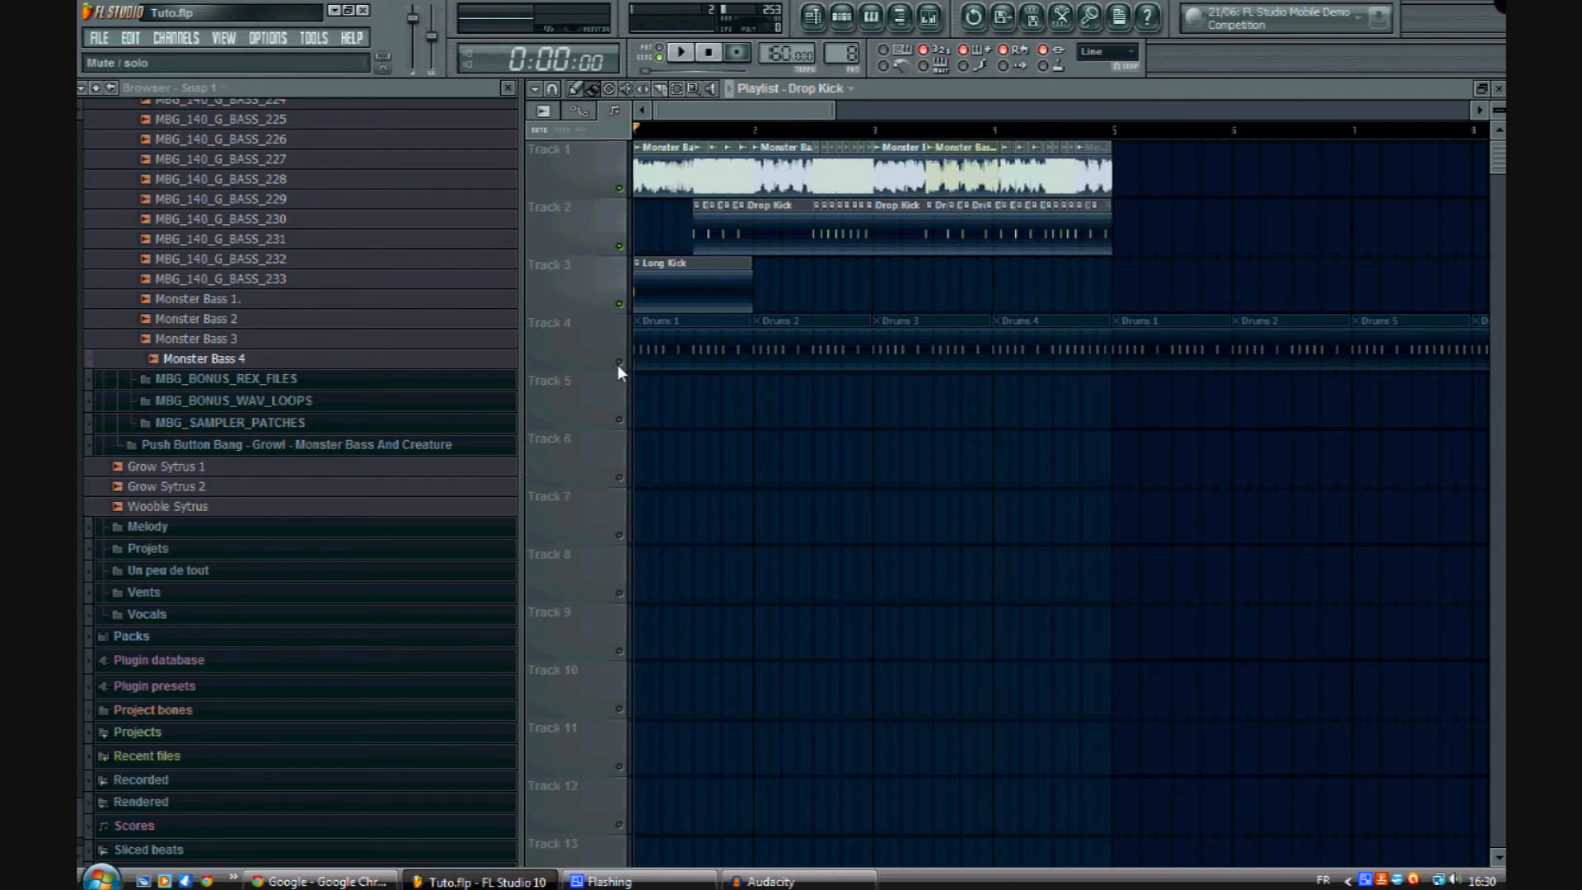
click(619, 361)
key(space)
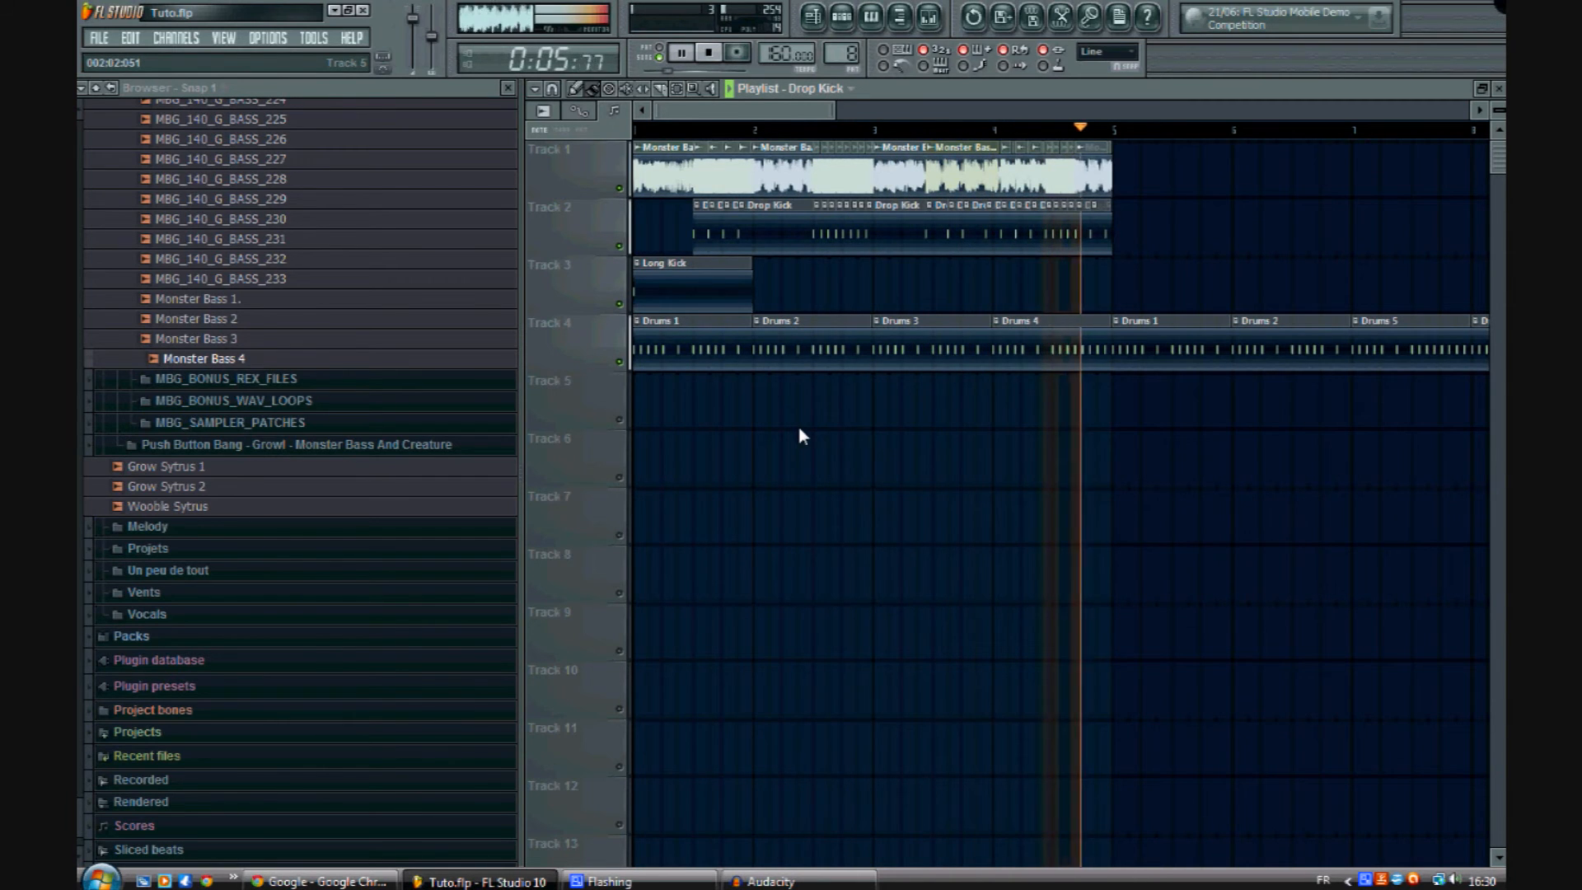
key(space)
Step: Duplicate the bars 1–4 clips of Tracks 1, 2 and 3 so the copies start at bar 5
scroll(923, 121, right, 2)
scroll(922, 123, down, 3)
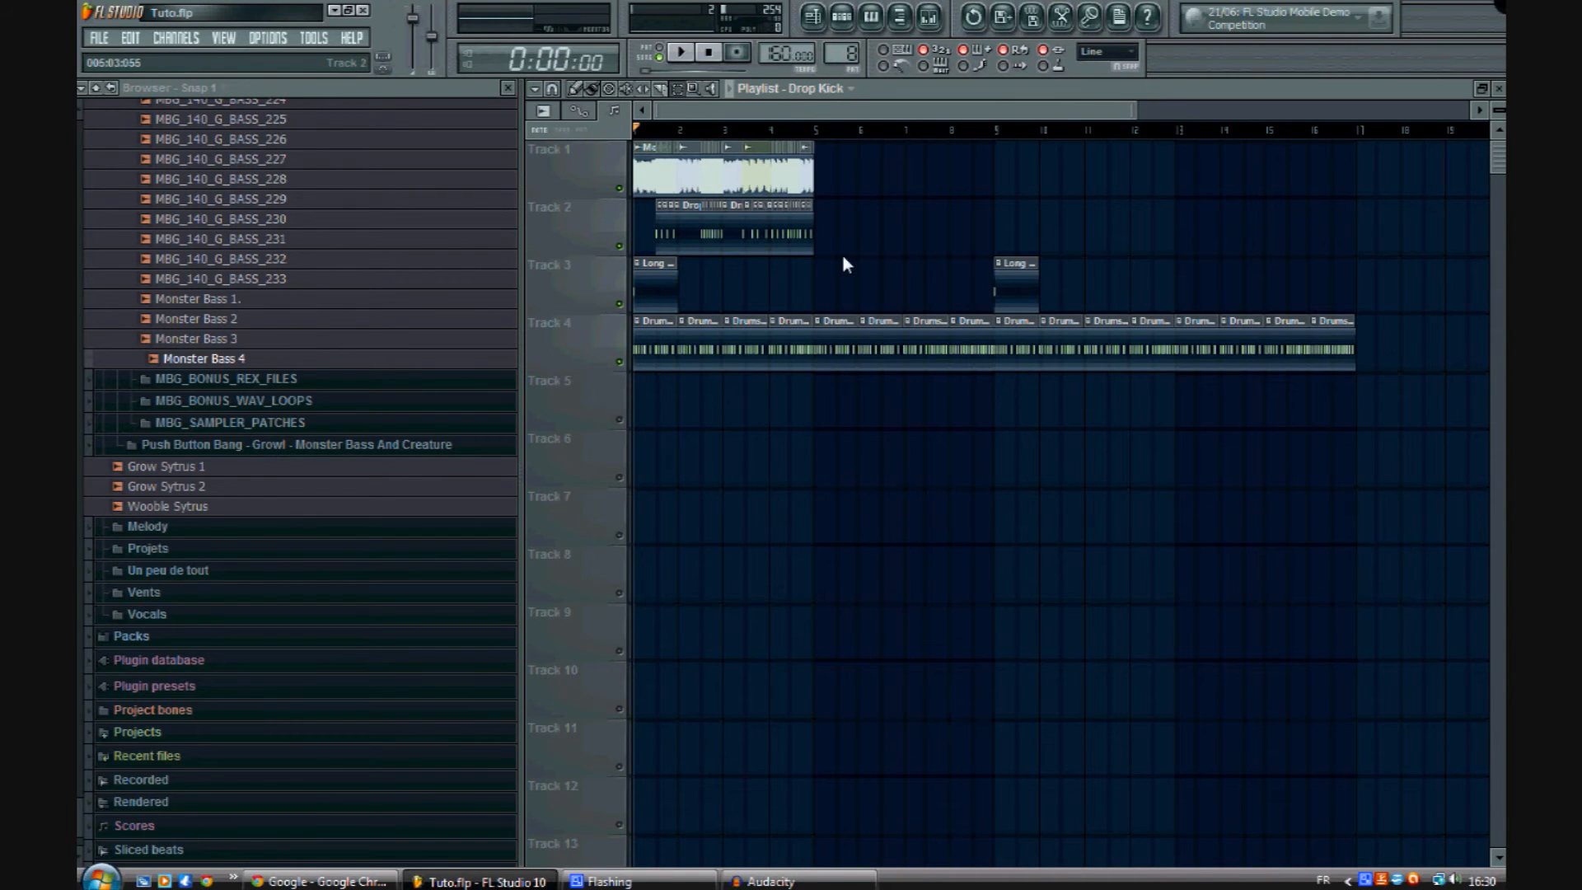
drag(837, 277, 392, 145)
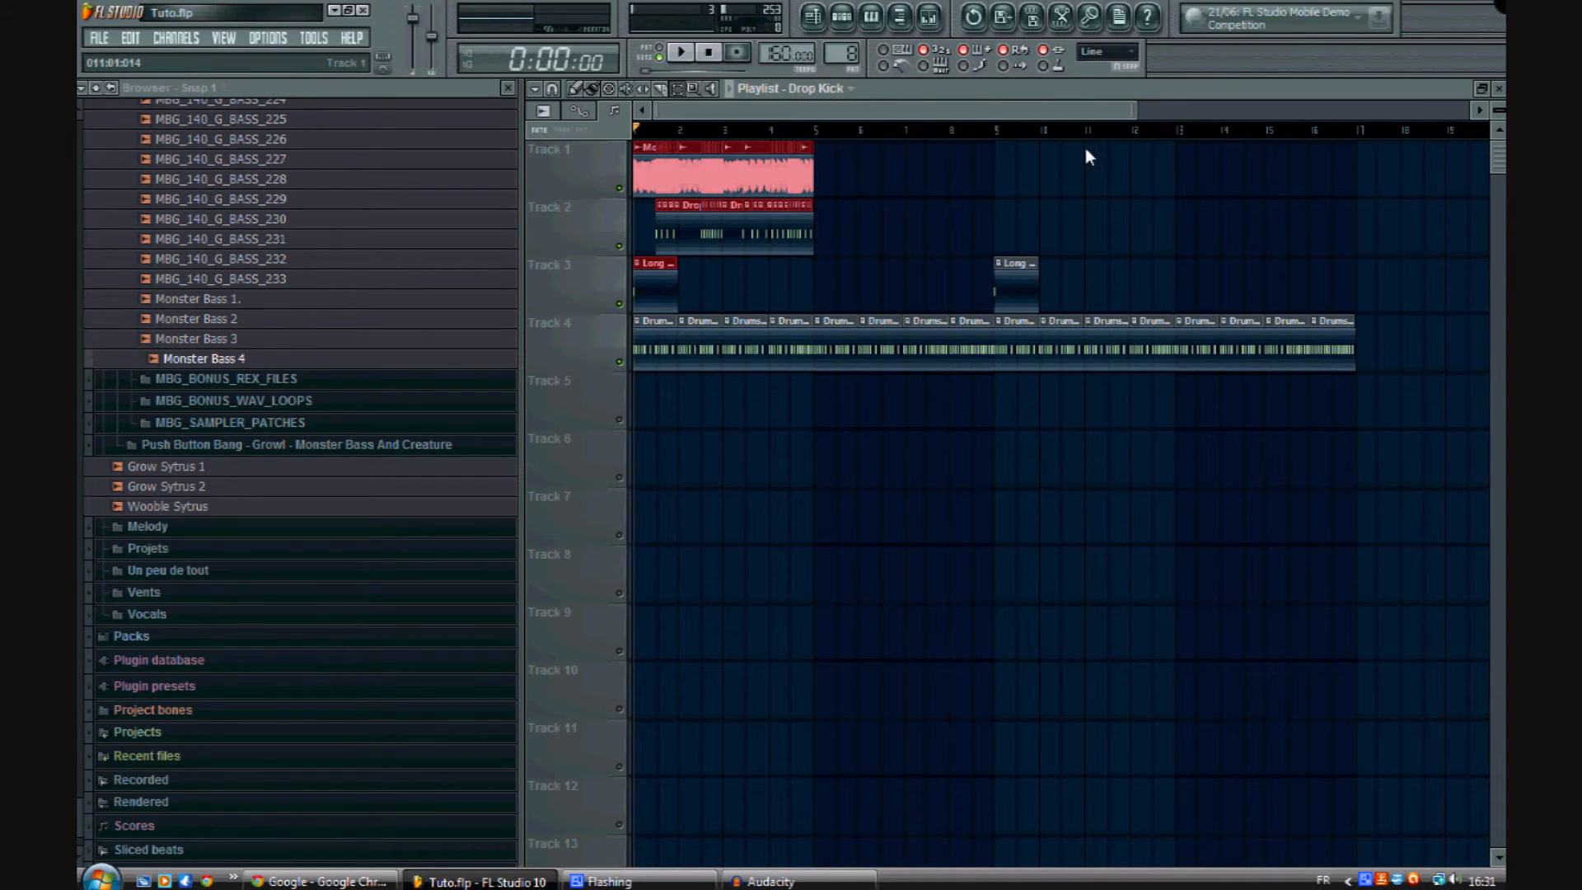
key(ctrl+b)
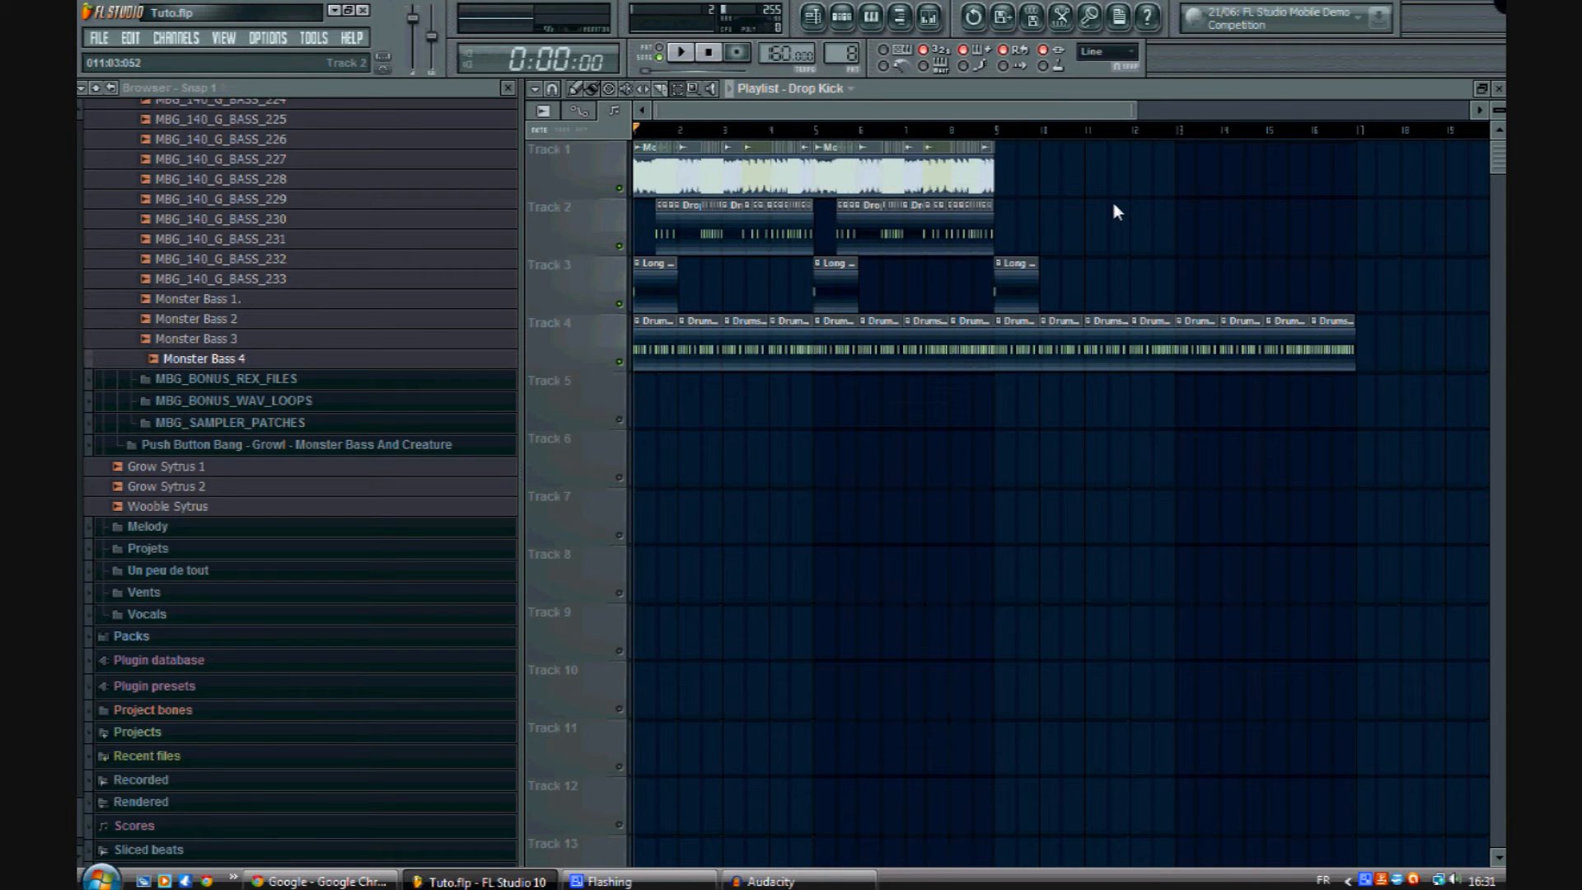
Step: Delete the Long Kick and drum clips from bar 9 onward and play the eight-bar arrangement
drag(1375, 427, 1028, 254)
key(Delete)
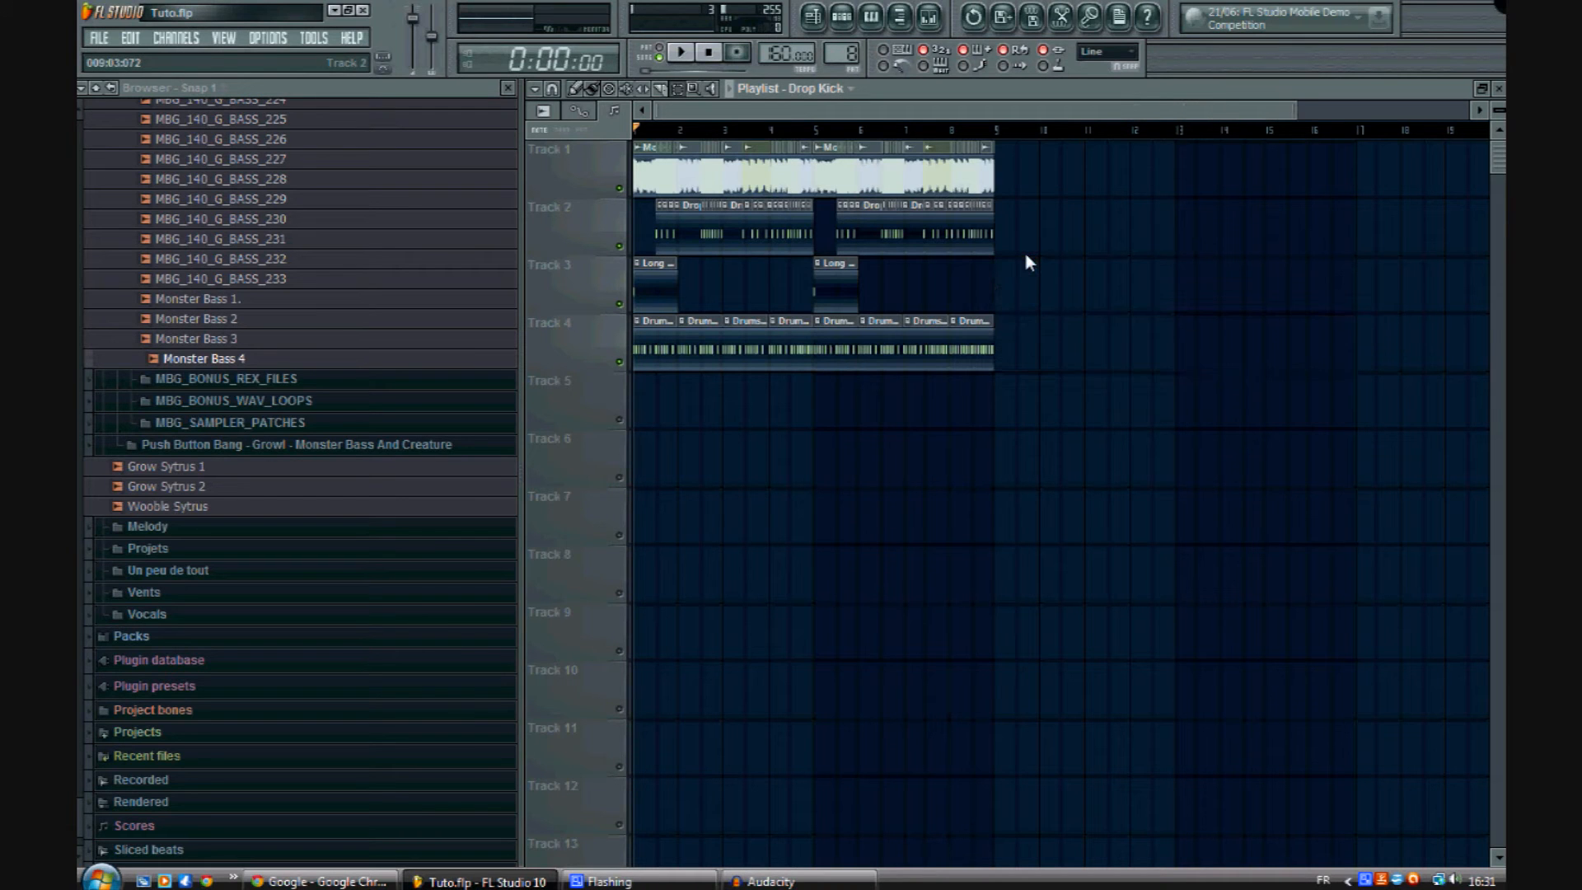
key(space)
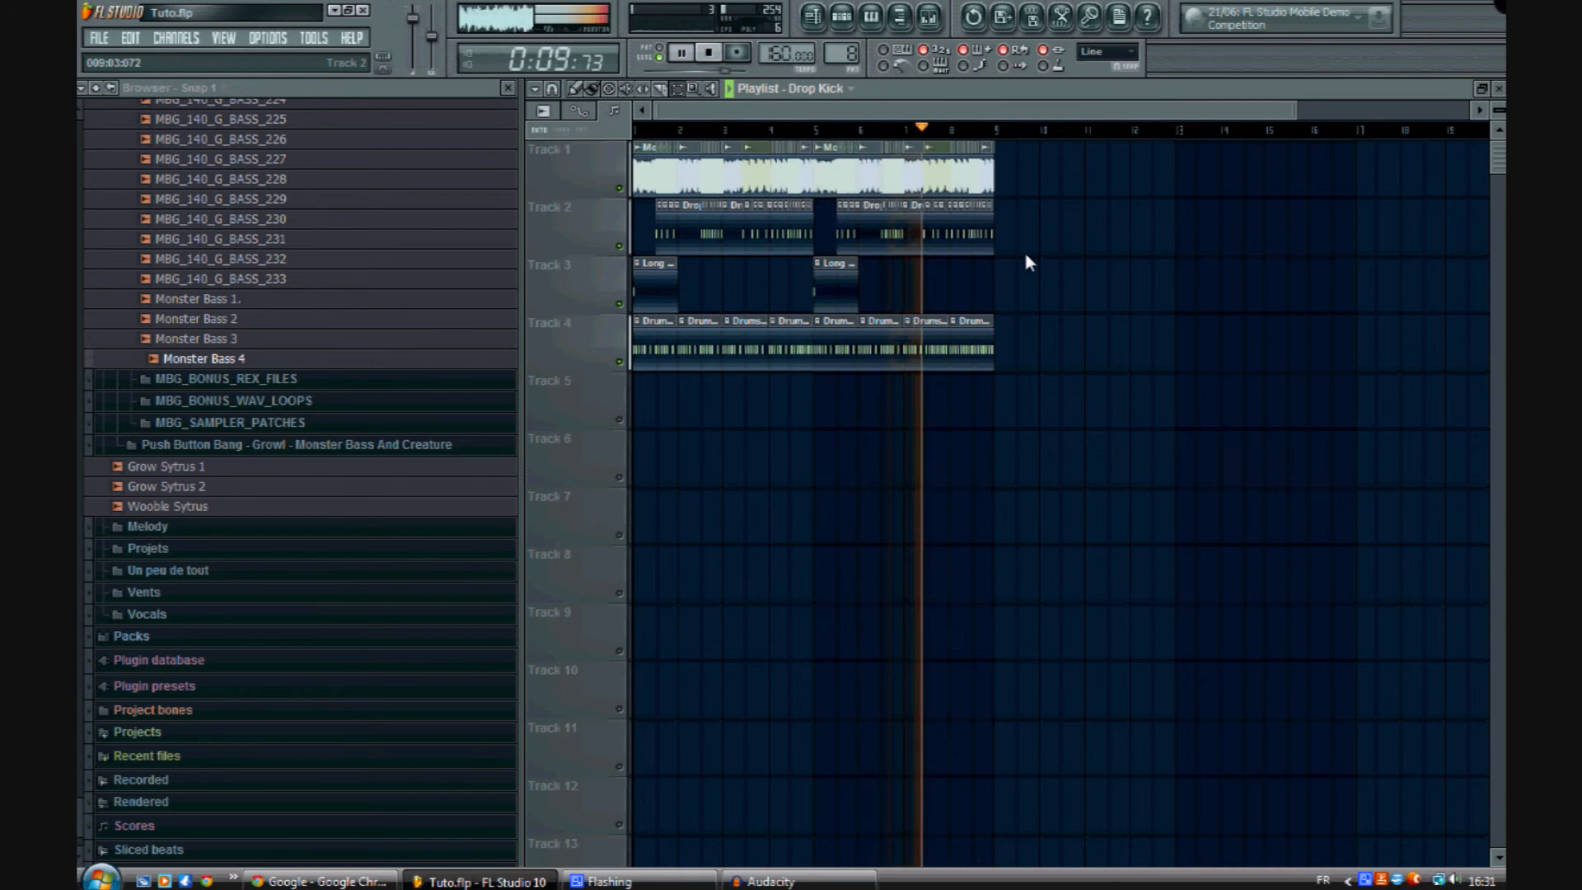
Step: Stop playback, bring up the mixer and step sequencer, and assign the Monster Bass 1 channel to a free mixer track
click(933, 16)
key(space)
click(841, 18)
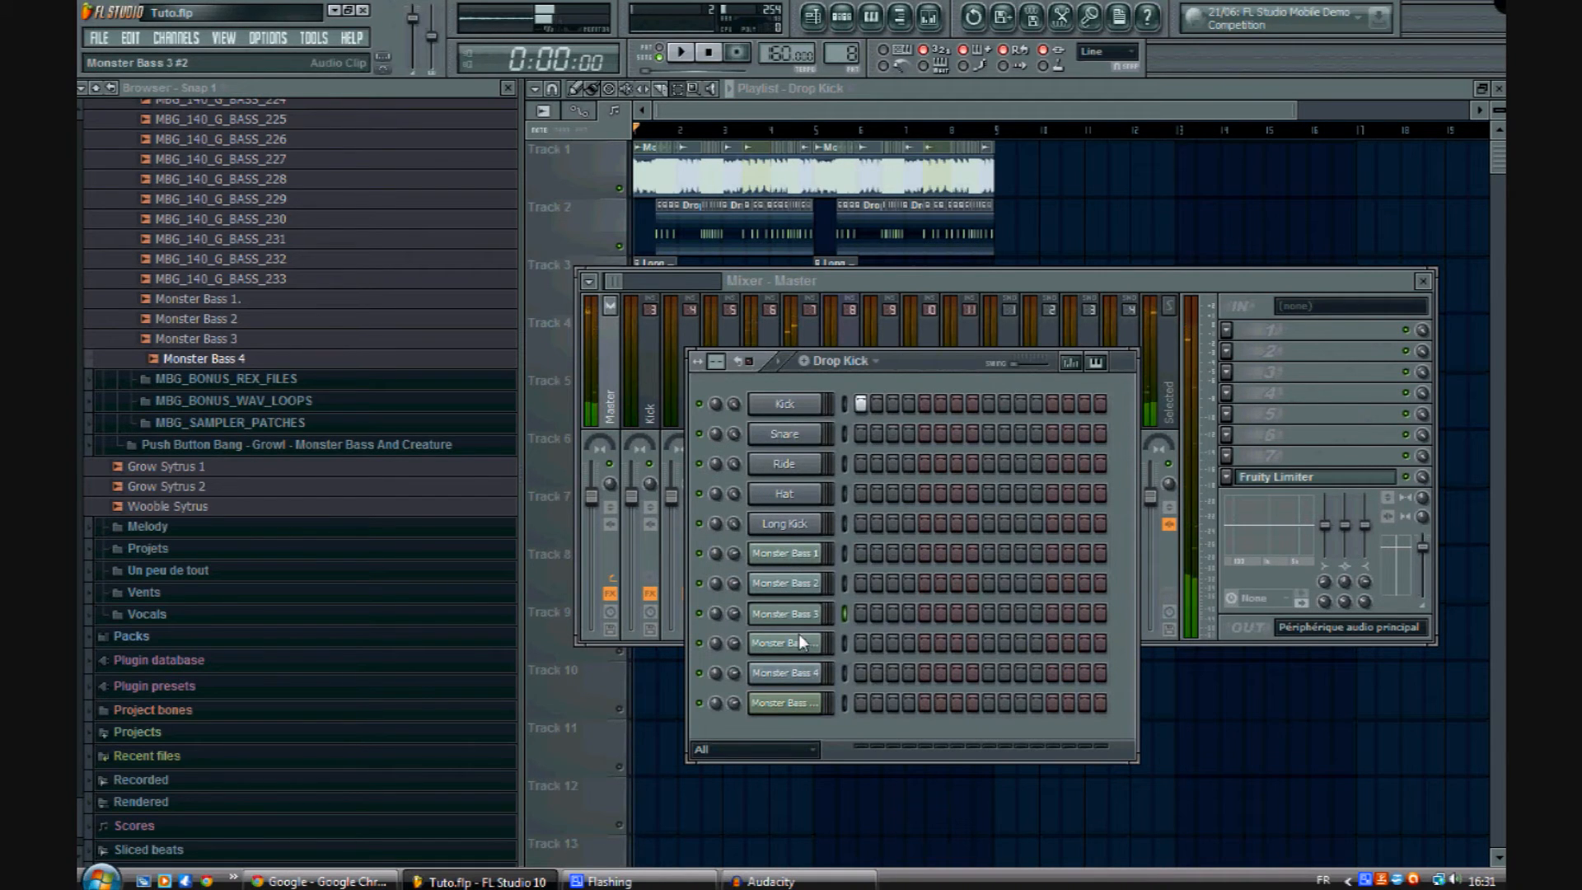
click(783, 556)
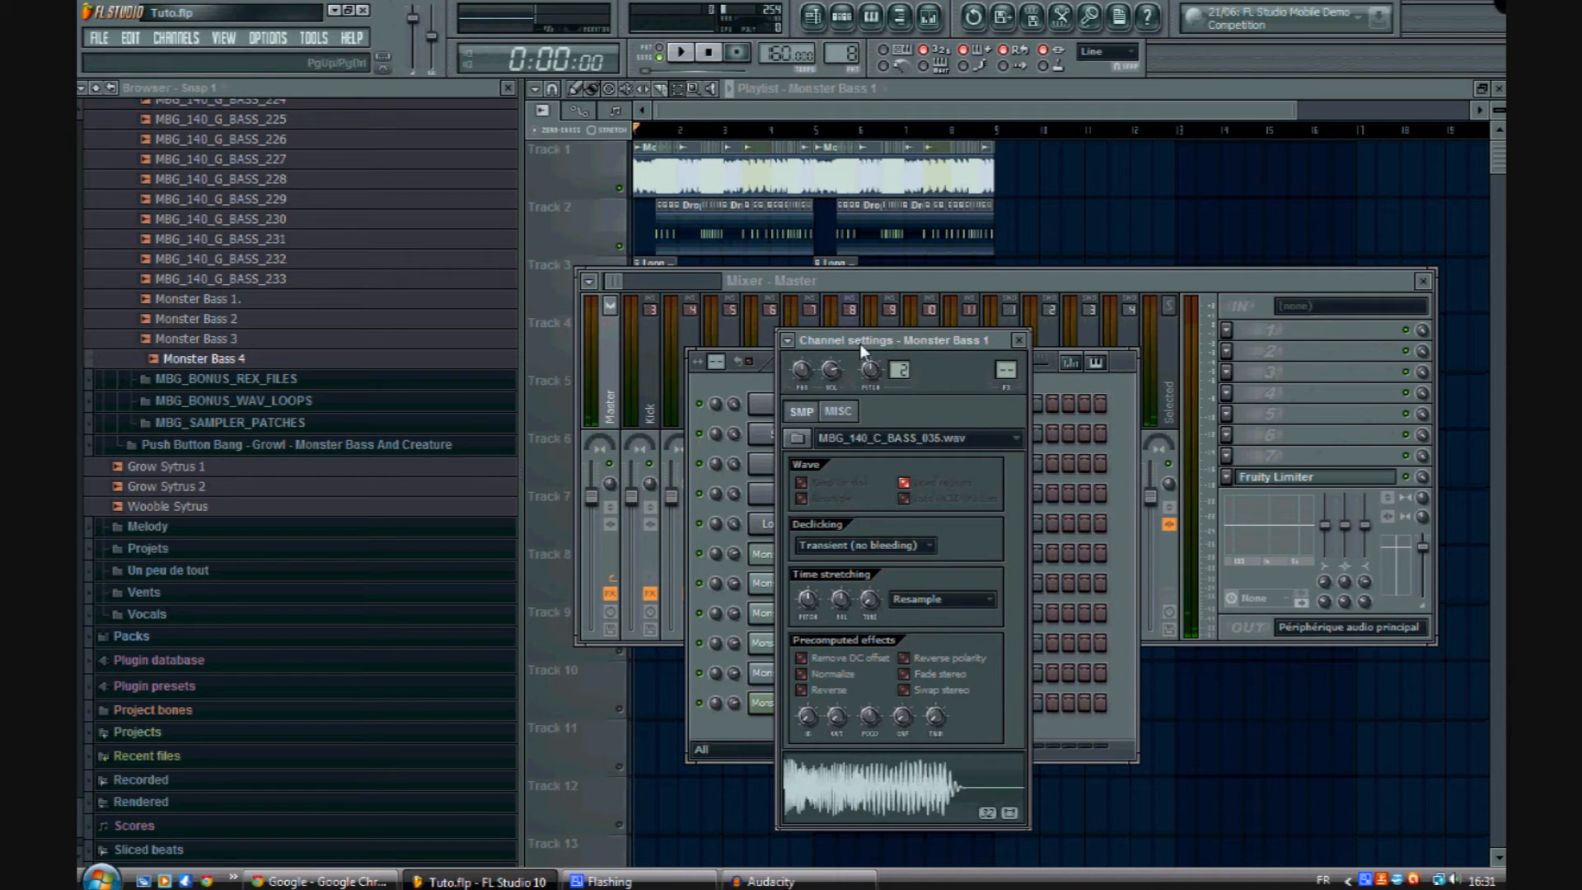
click(787, 341)
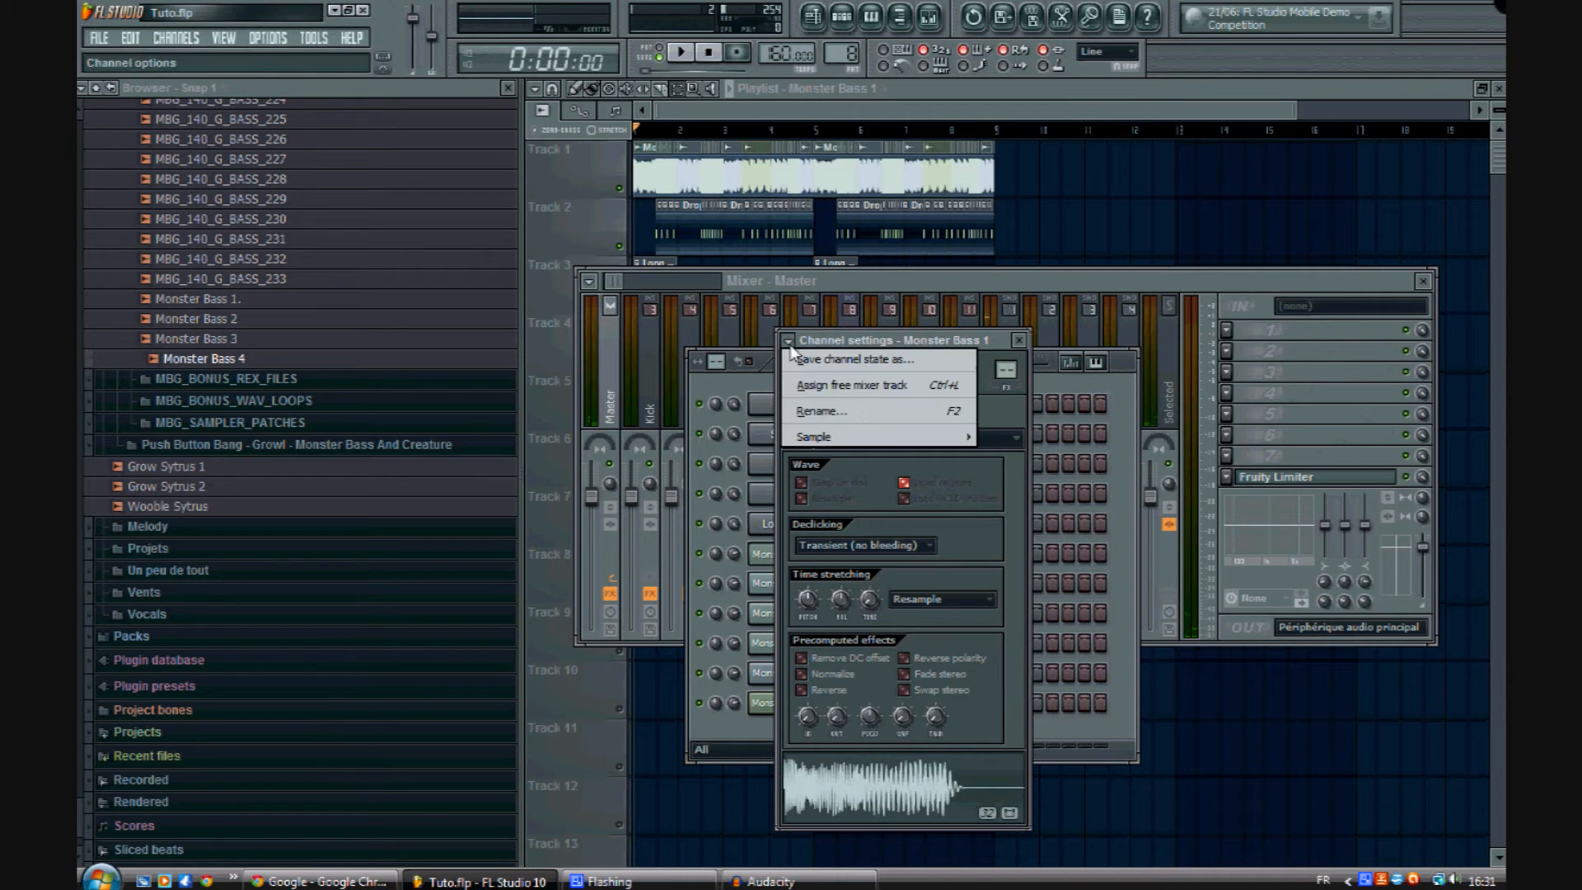
click(862, 386)
click(1012, 719)
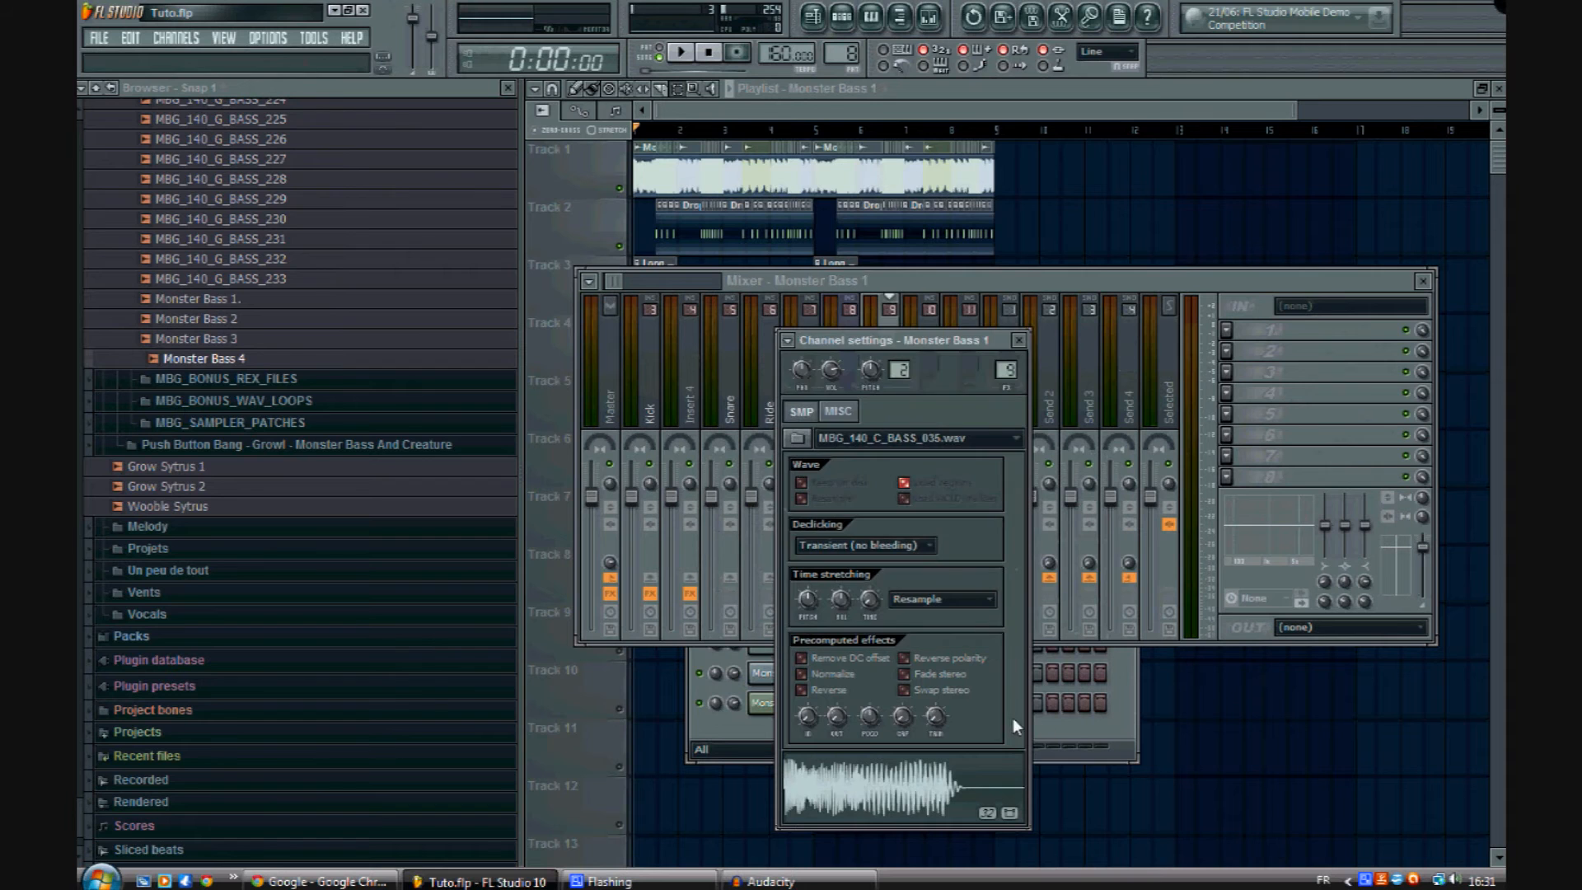
click(1021, 341)
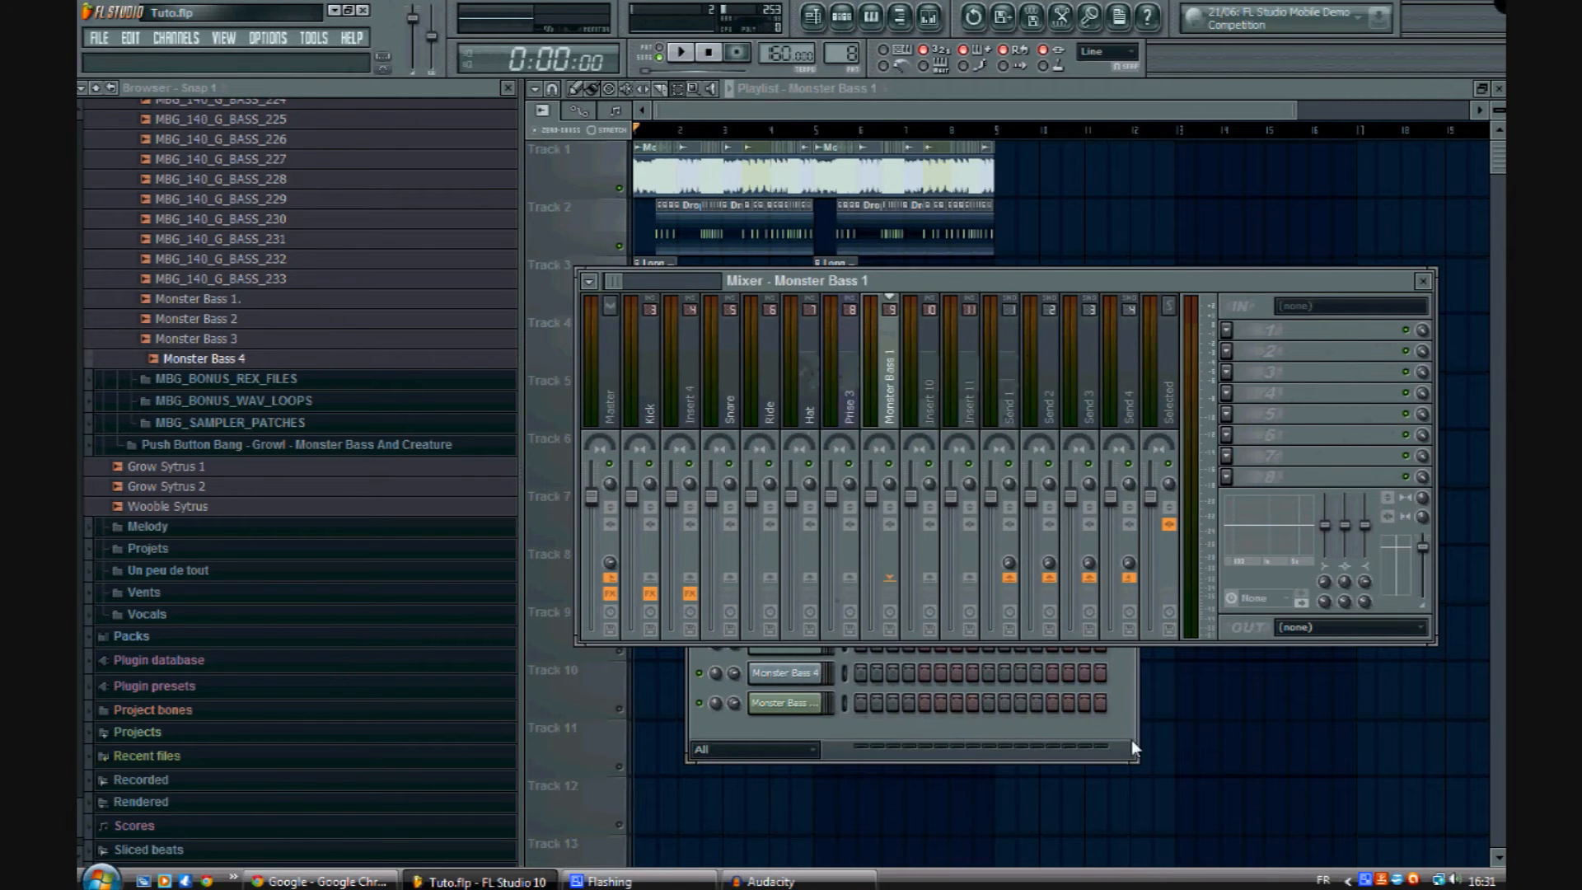
Step: Assign the Monster Bass 2 channel to a free mixer track
click(1130, 739)
click(777, 585)
click(789, 336)
click(857, 384)
click(1124, 722)
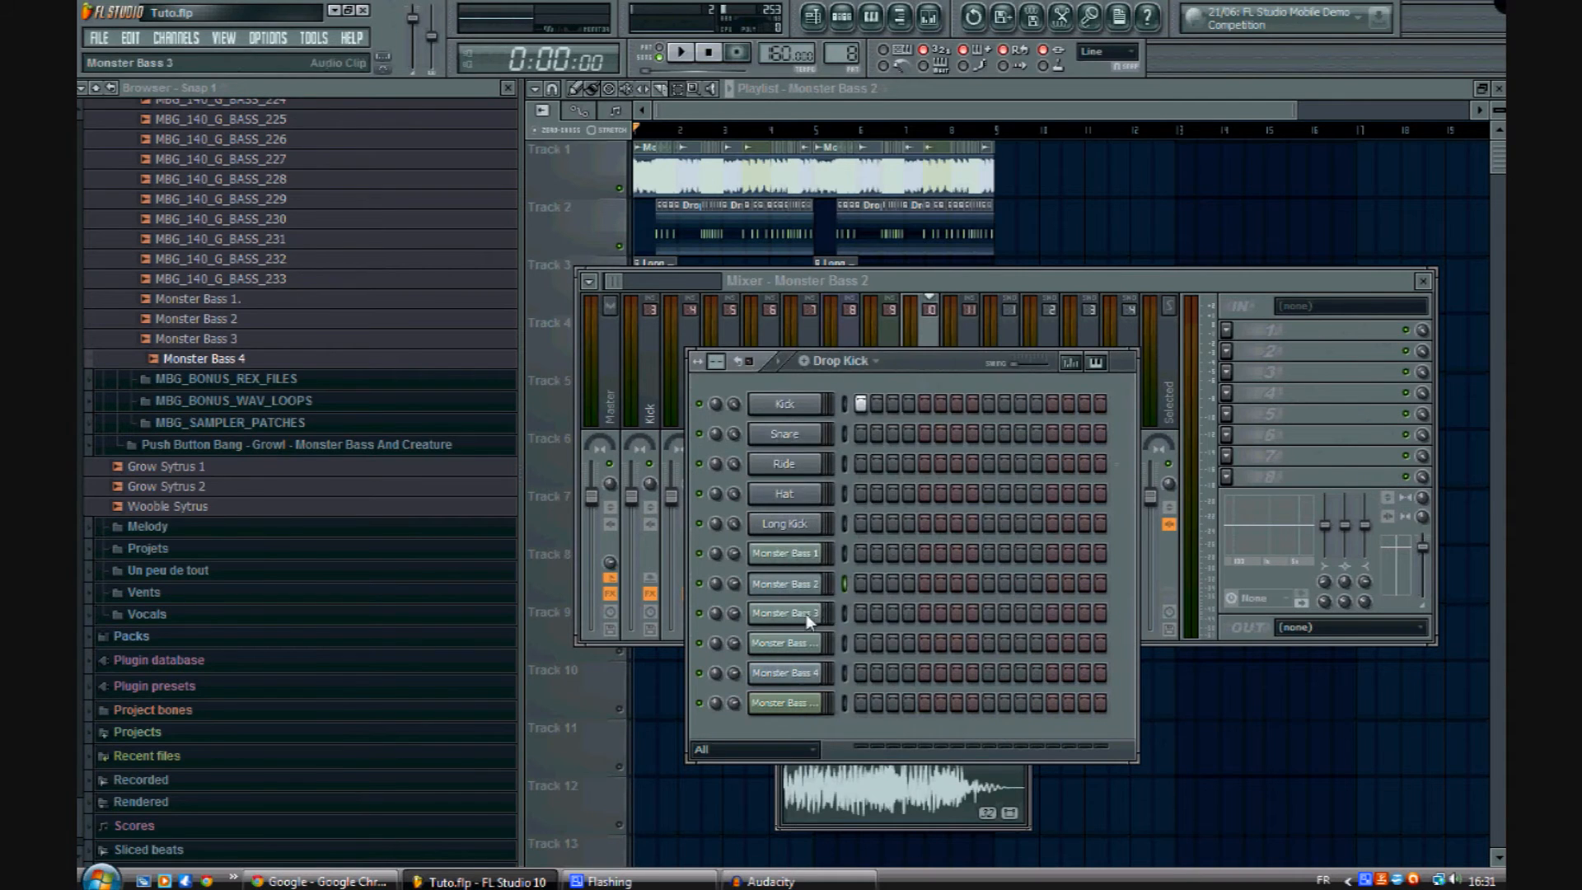
Step: Assign the Monster Bass 3 and Monster Bass 3 #2 channels to their own free mixer tracks
click(806, 614)
click(811, 334)
click(824, 384)
click(1129, 723)
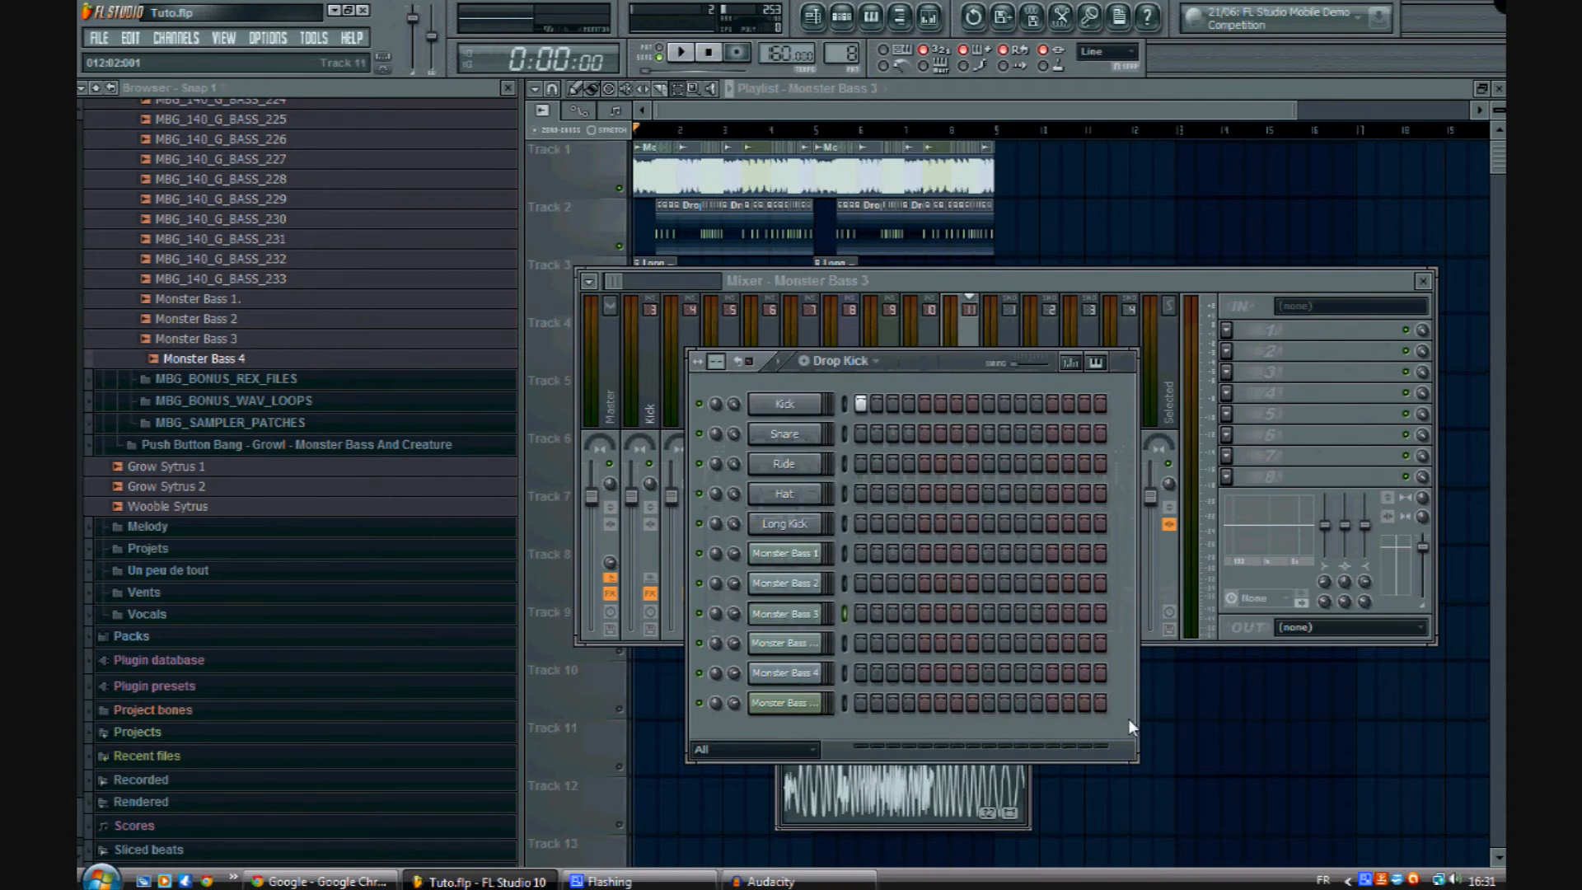
click(786, 643)
click(787, 341)
click(808, 383)
click(1138, 738)
Step: Assign the Monster Bass 4 and Monster Bass 4 #2 channels to their own free mixer tracks
click(786, 702)
click(790, 339)
click(810, 382)
click(1136, 743)
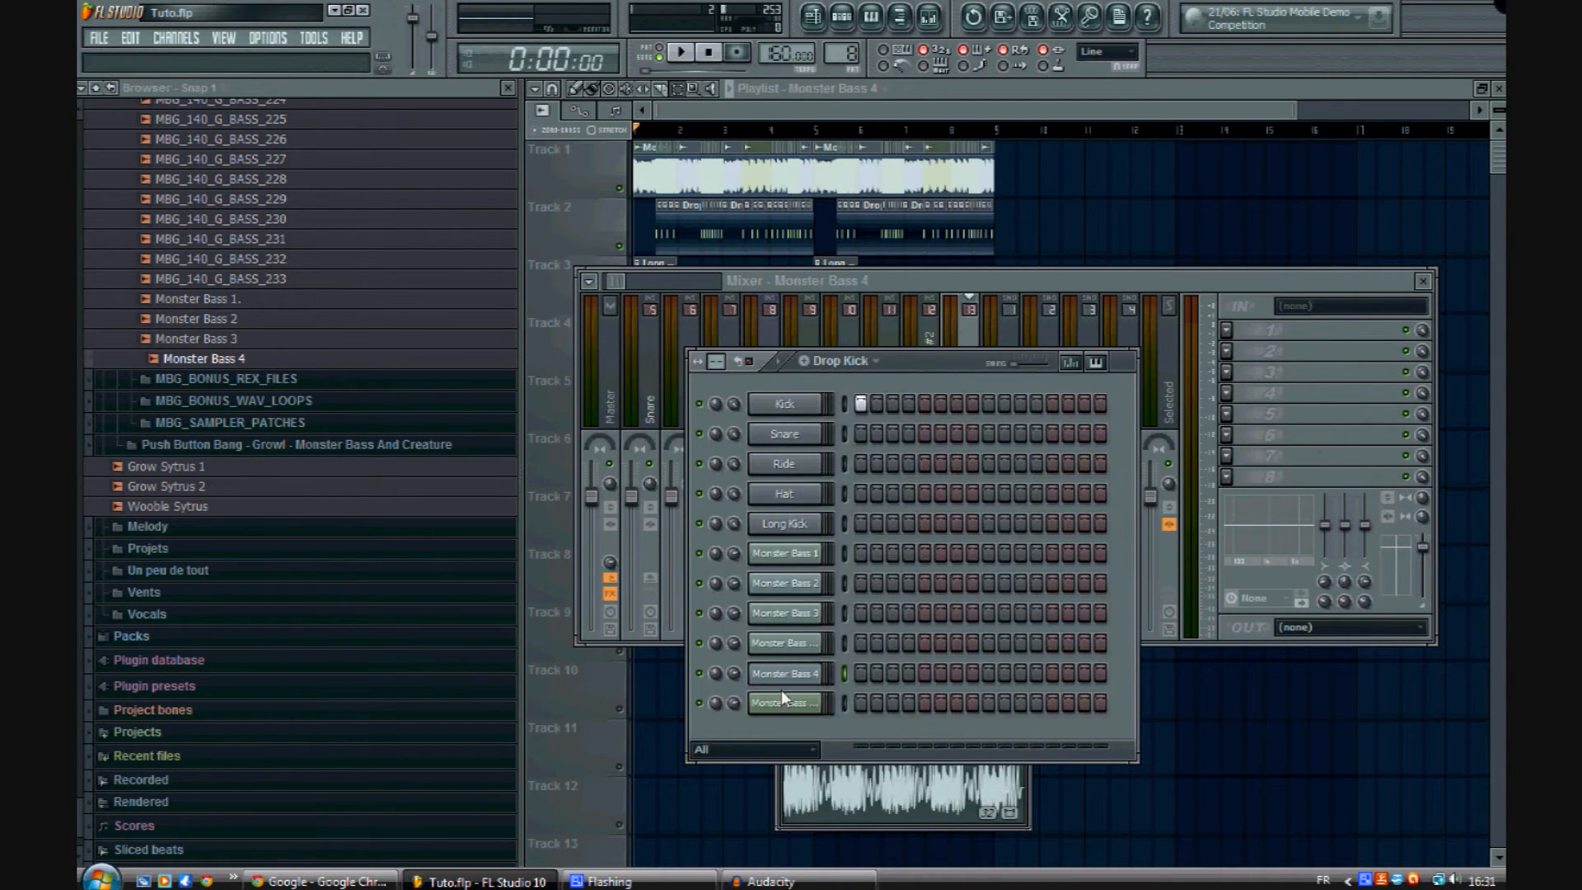
click(780, 692)
click(789, 340)
click(811, 382)
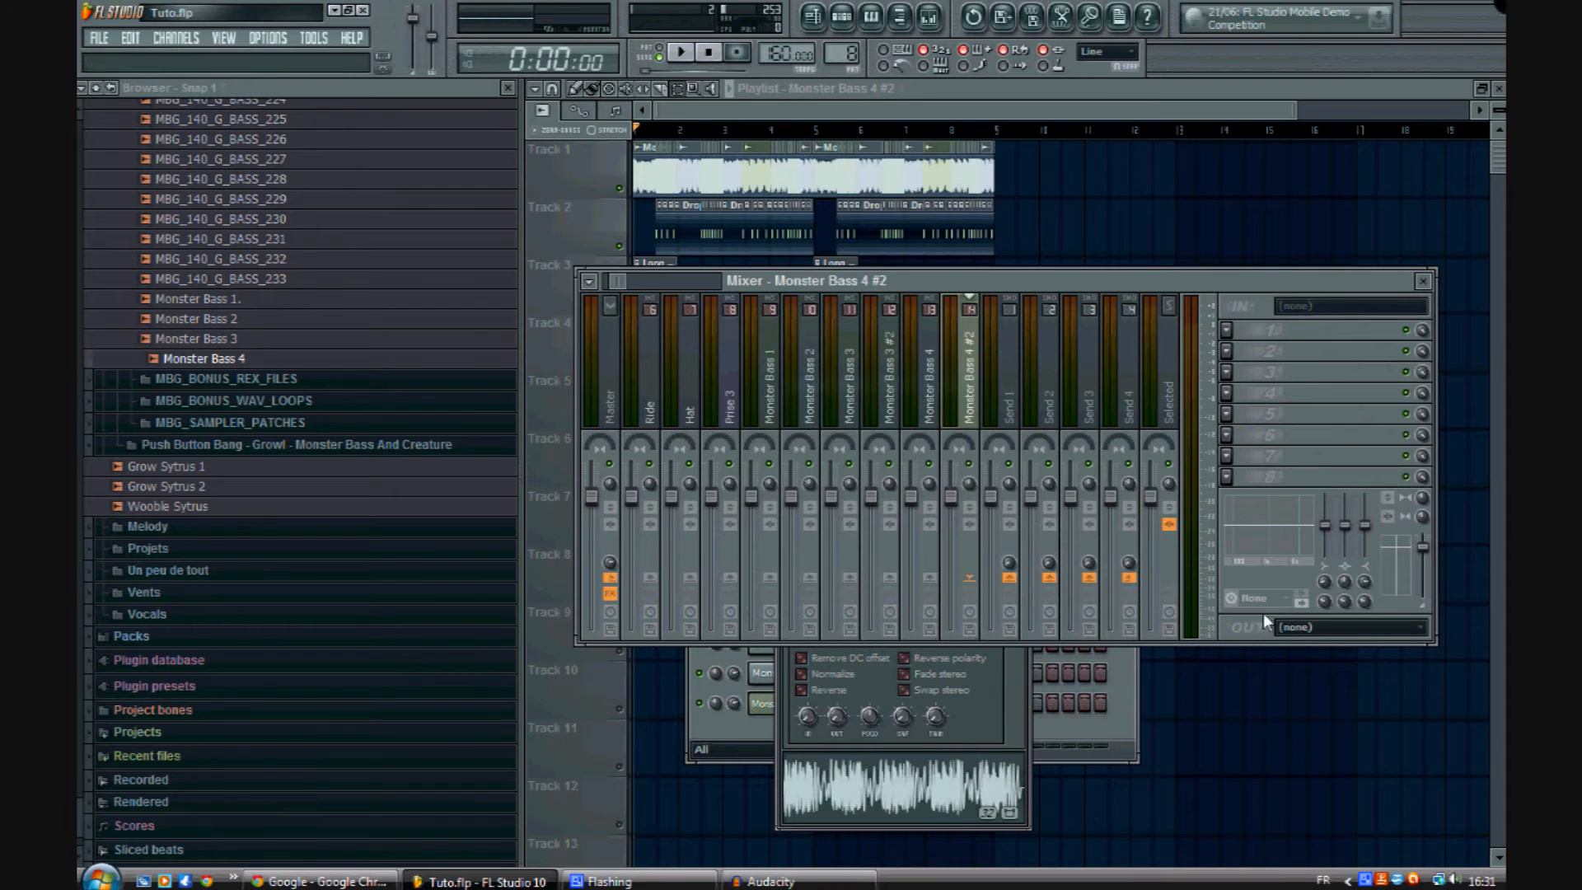
Step: Route the Monster Bass 1 and Monster Bass 2 mixer tracks to Send 2 only, raising Monster Bass 1's send level
click(773, 392)
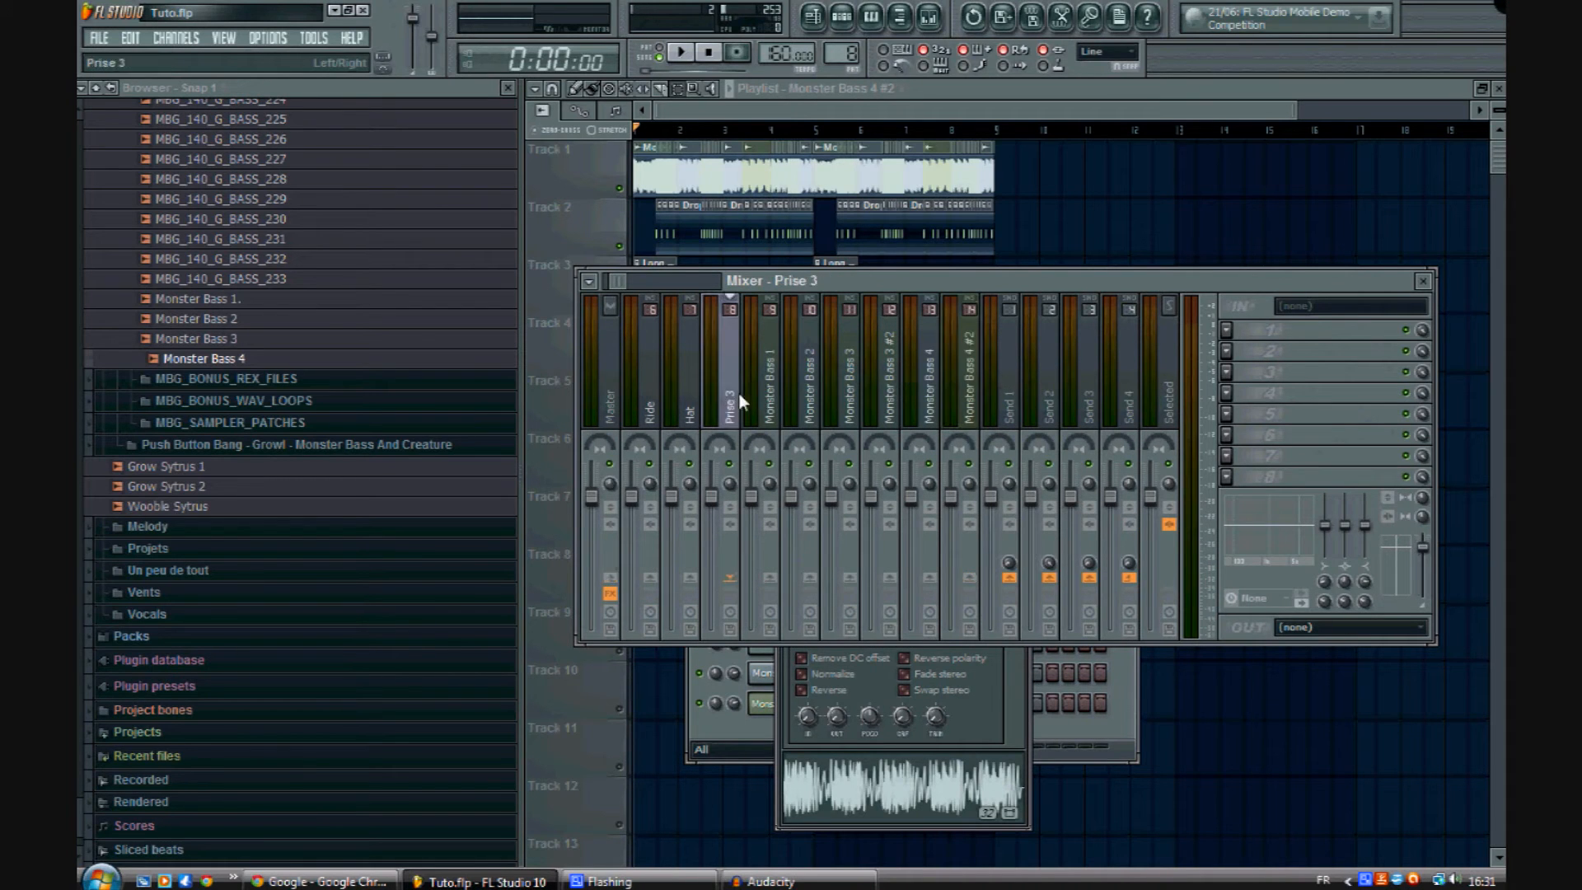
right_click(1054, 579)
click(1063, 590)
drag(1049, 563, 978, 368)
click(796, 359)
right_click(1048, 578)
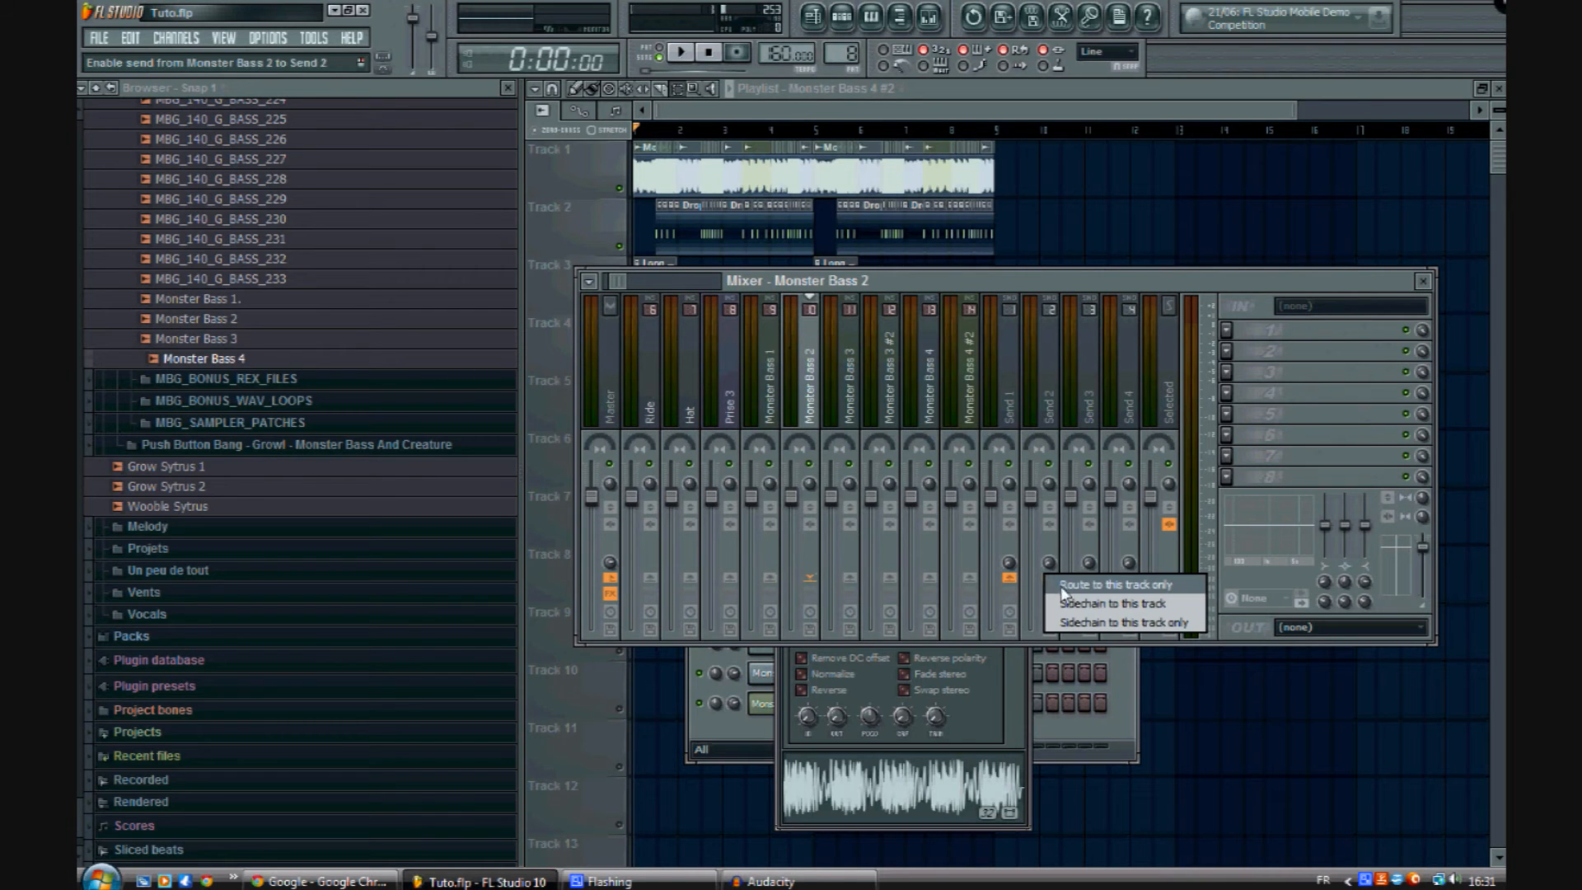
click(1086, 582)
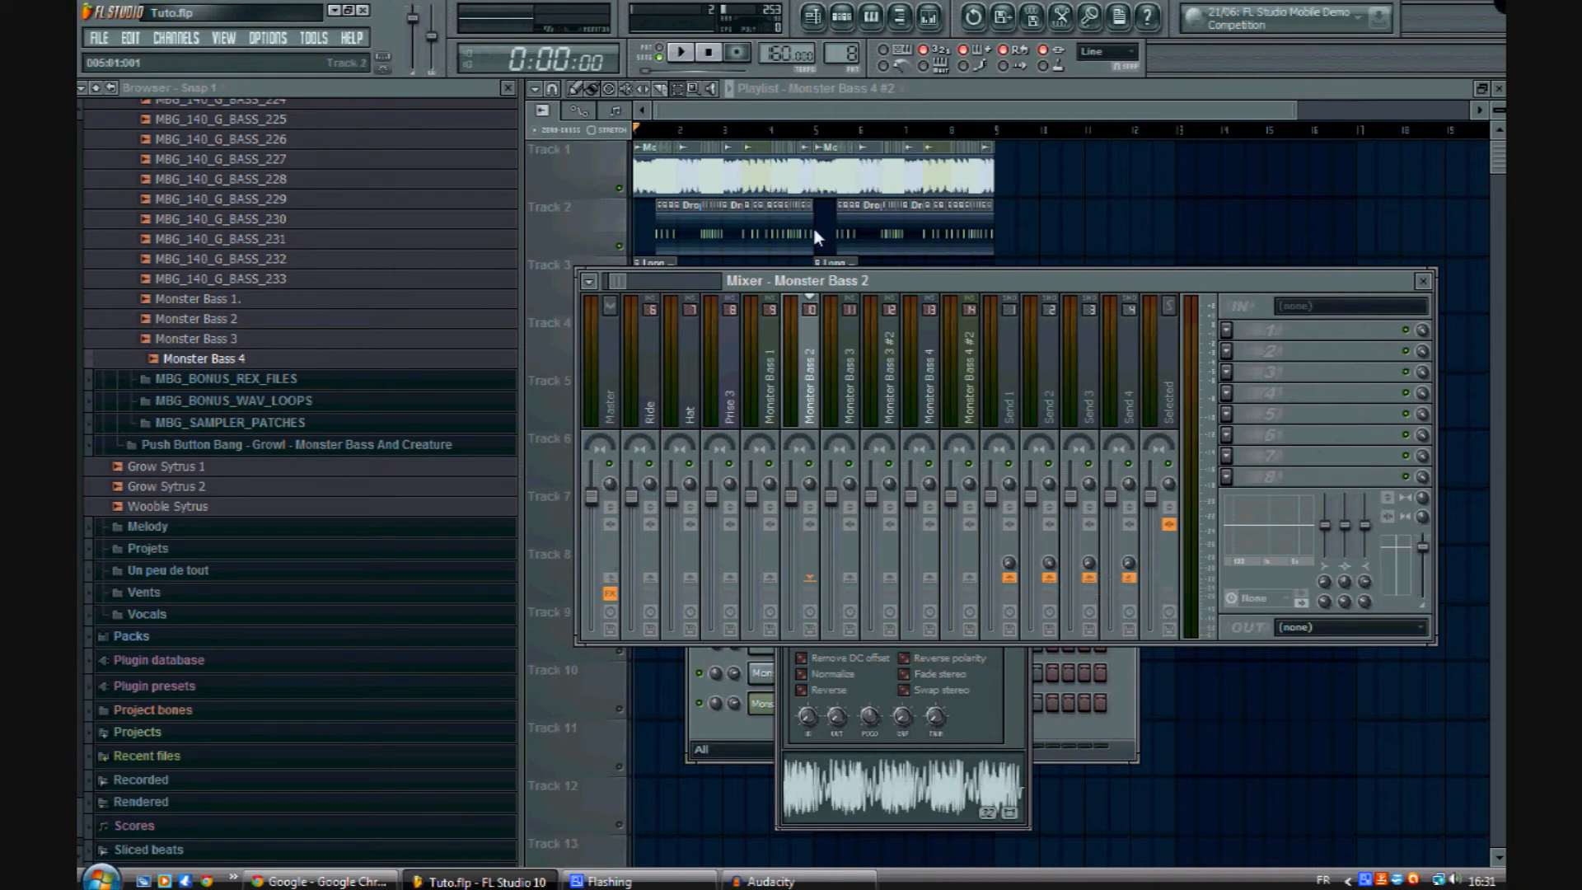
Step: Route the Monster Bass 3 and Monster Bass 3 #2 mixer tracks to Send 2 only
click(842, 356)
right_click(1049, 578)
click(1064, 587)
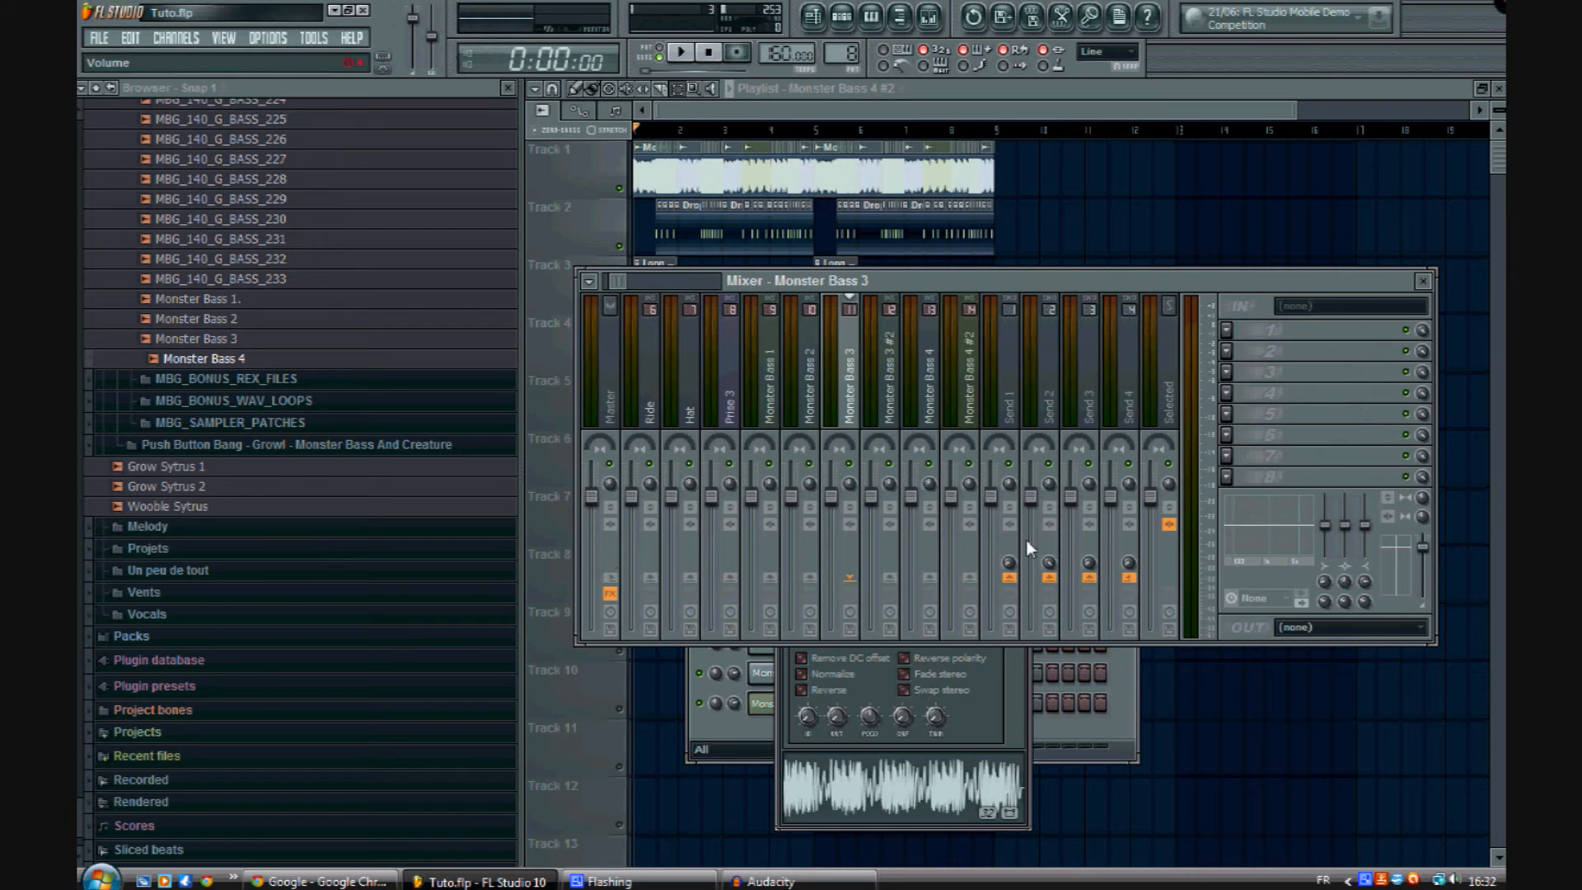
click(901, 432)
right_click(1050, 577)
click(1063, 590)
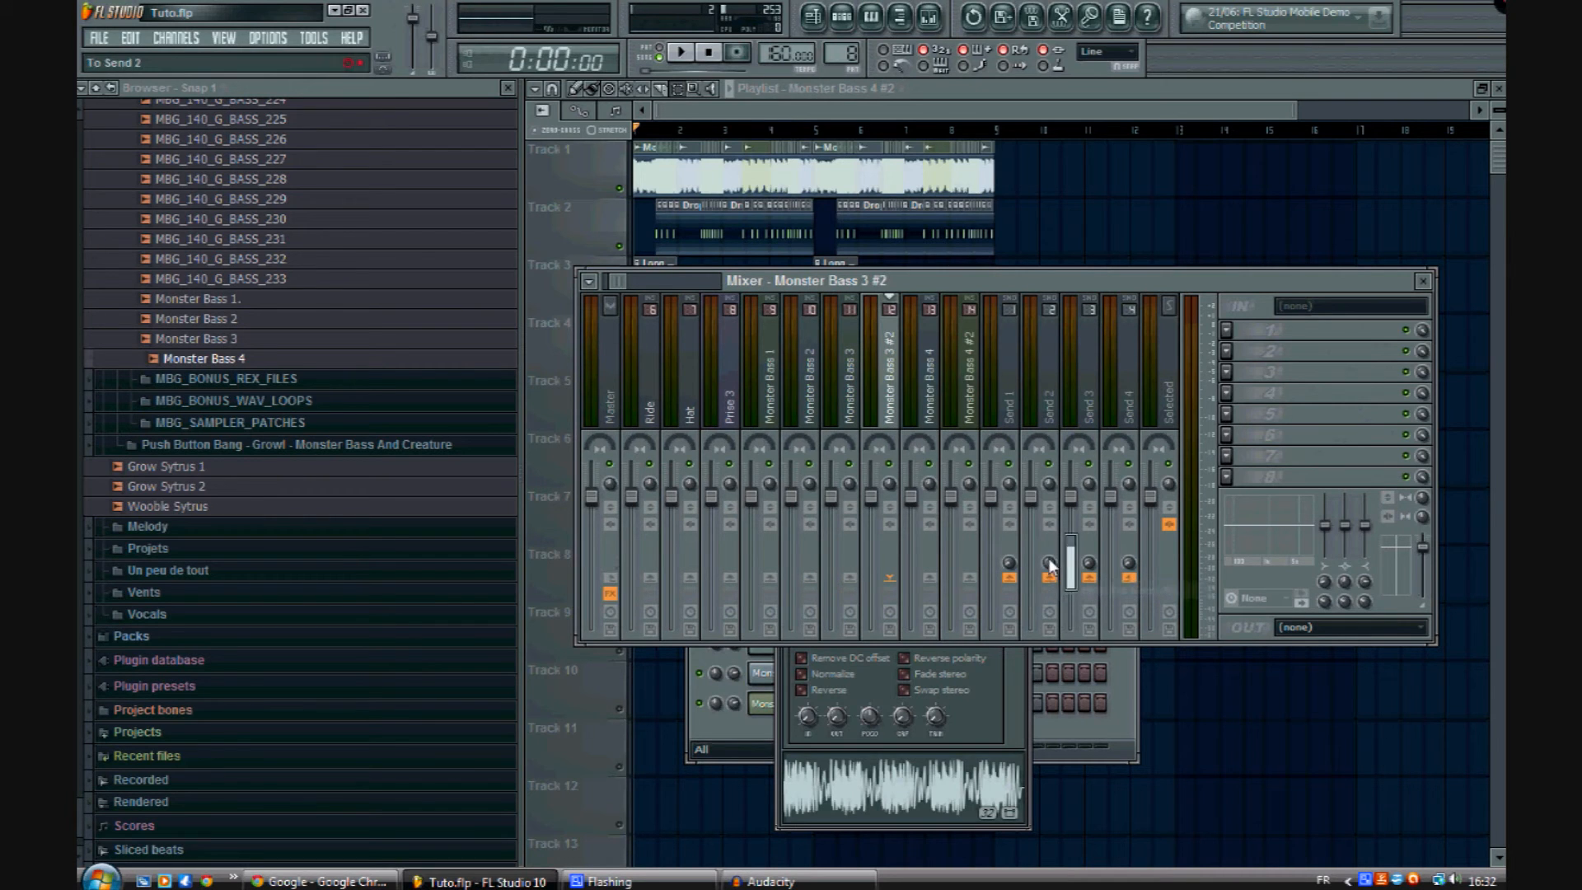
Step: Route the Monster Bass 4 and Monster Bass 4 #2 mixer tracks to Send 2 only
click(931, 408)
right_click(1052, 579)
click(1063, 590)
click(972, 394)
right_click(1089, 568)
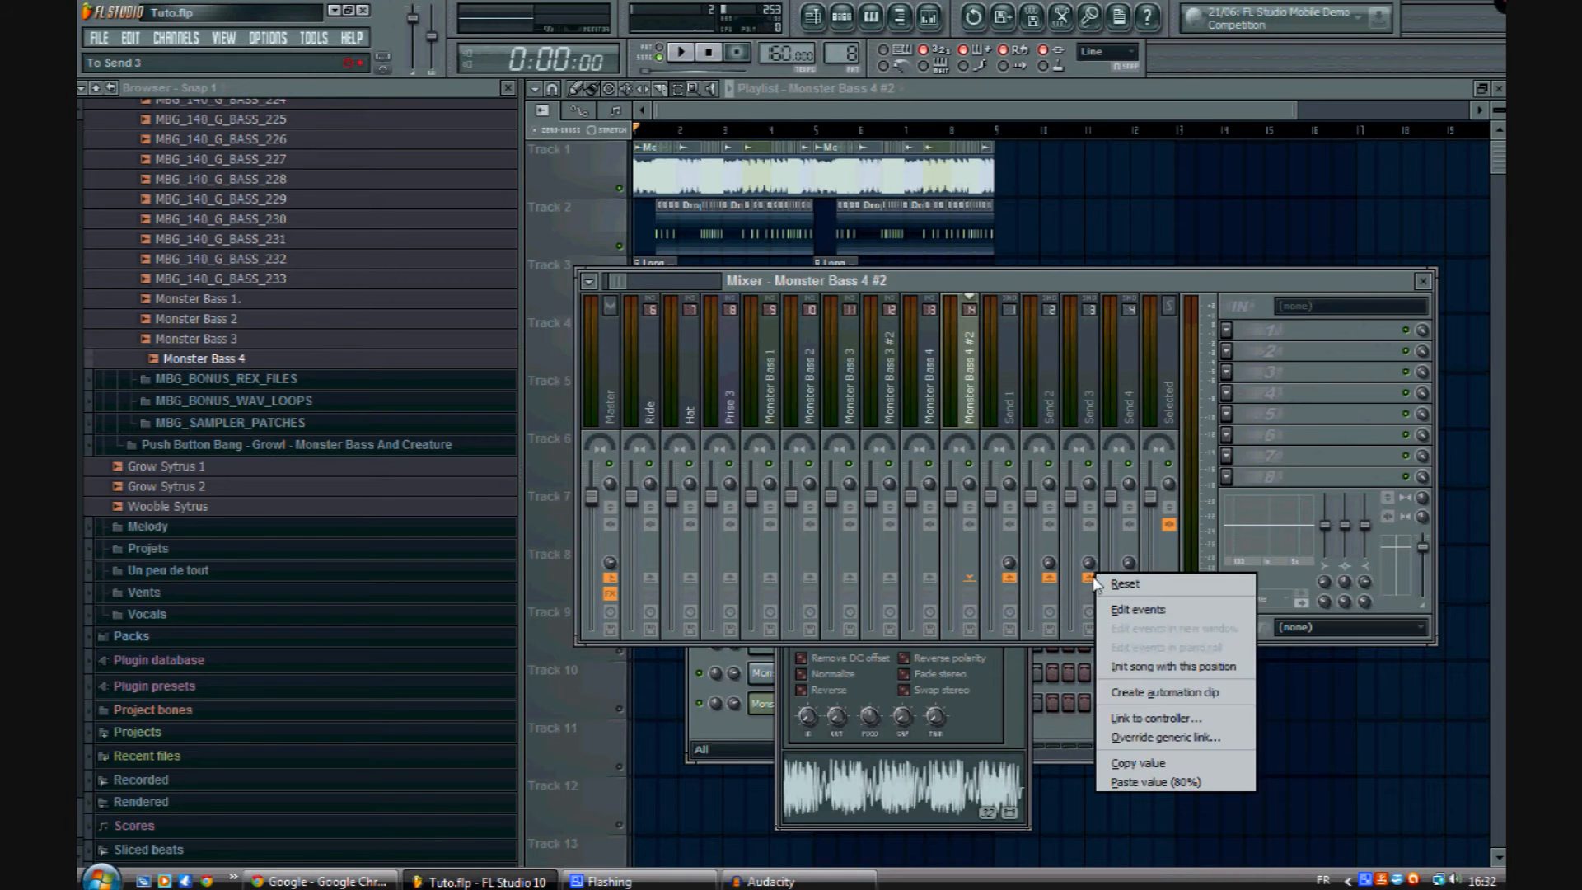
right_click(1052, 579)
click(1078, 590)
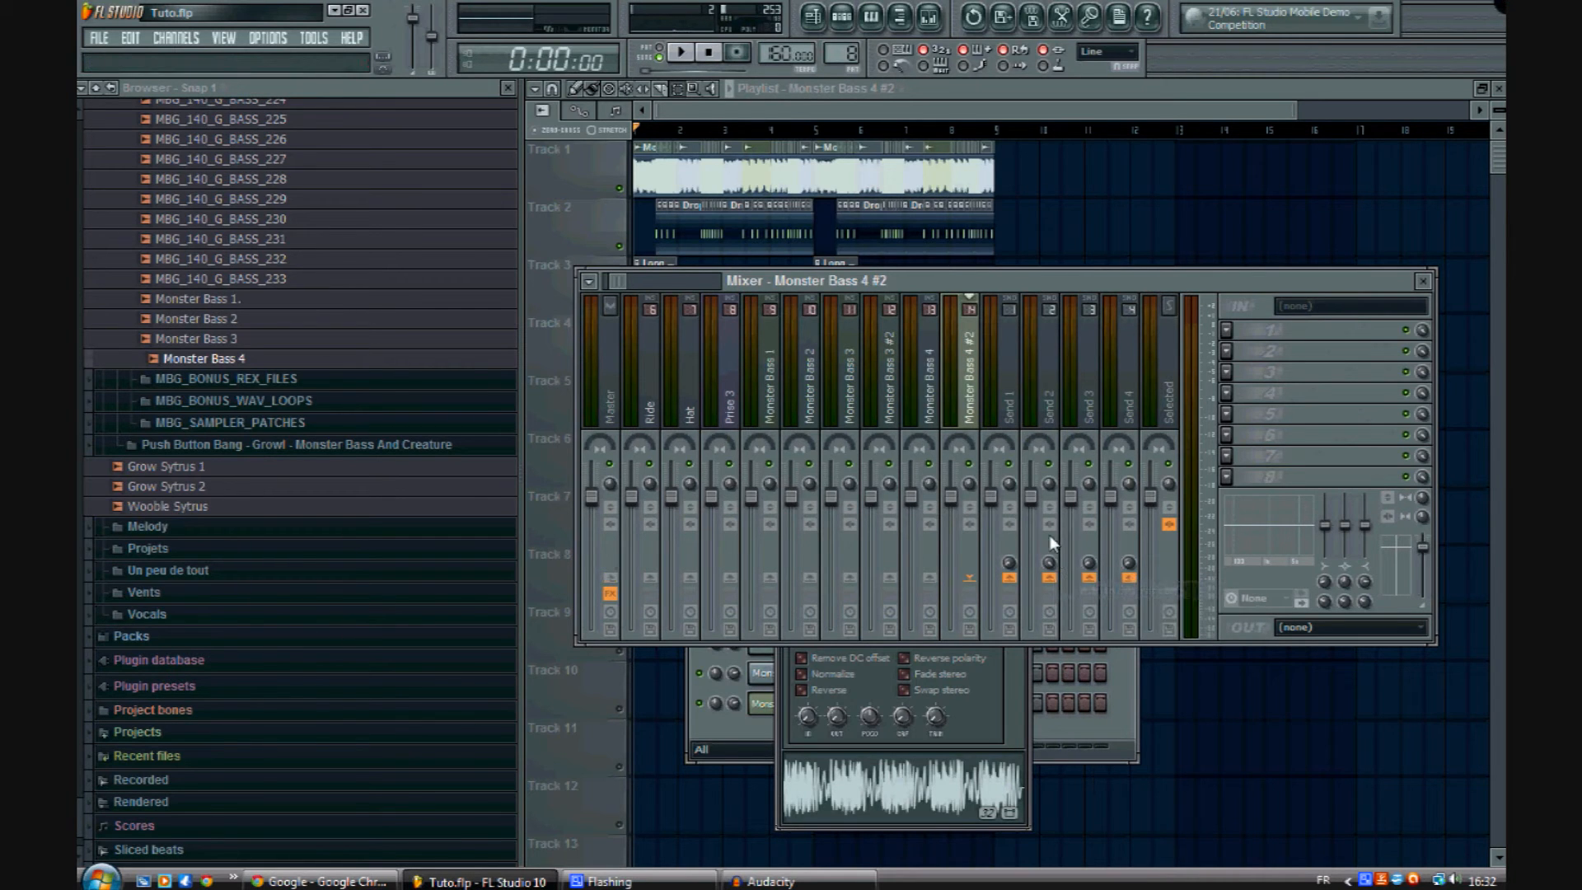
Step: Play the arrangement and toggle muting on Send 1 and Send 2 to check the two buses
key(space)
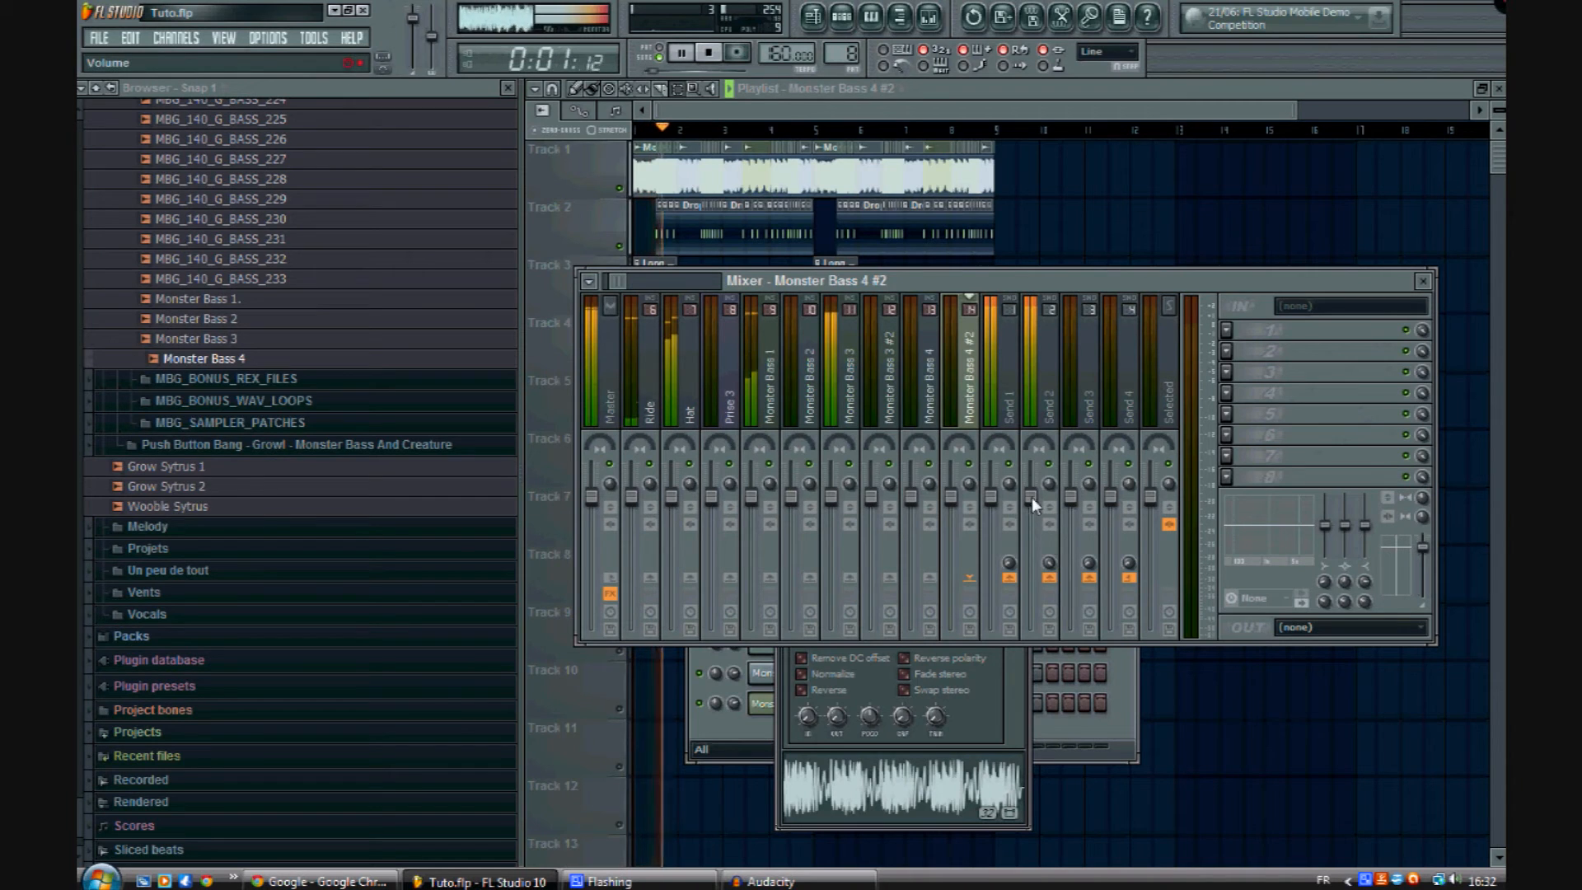
click(1009, 463)
click(1048, 464)
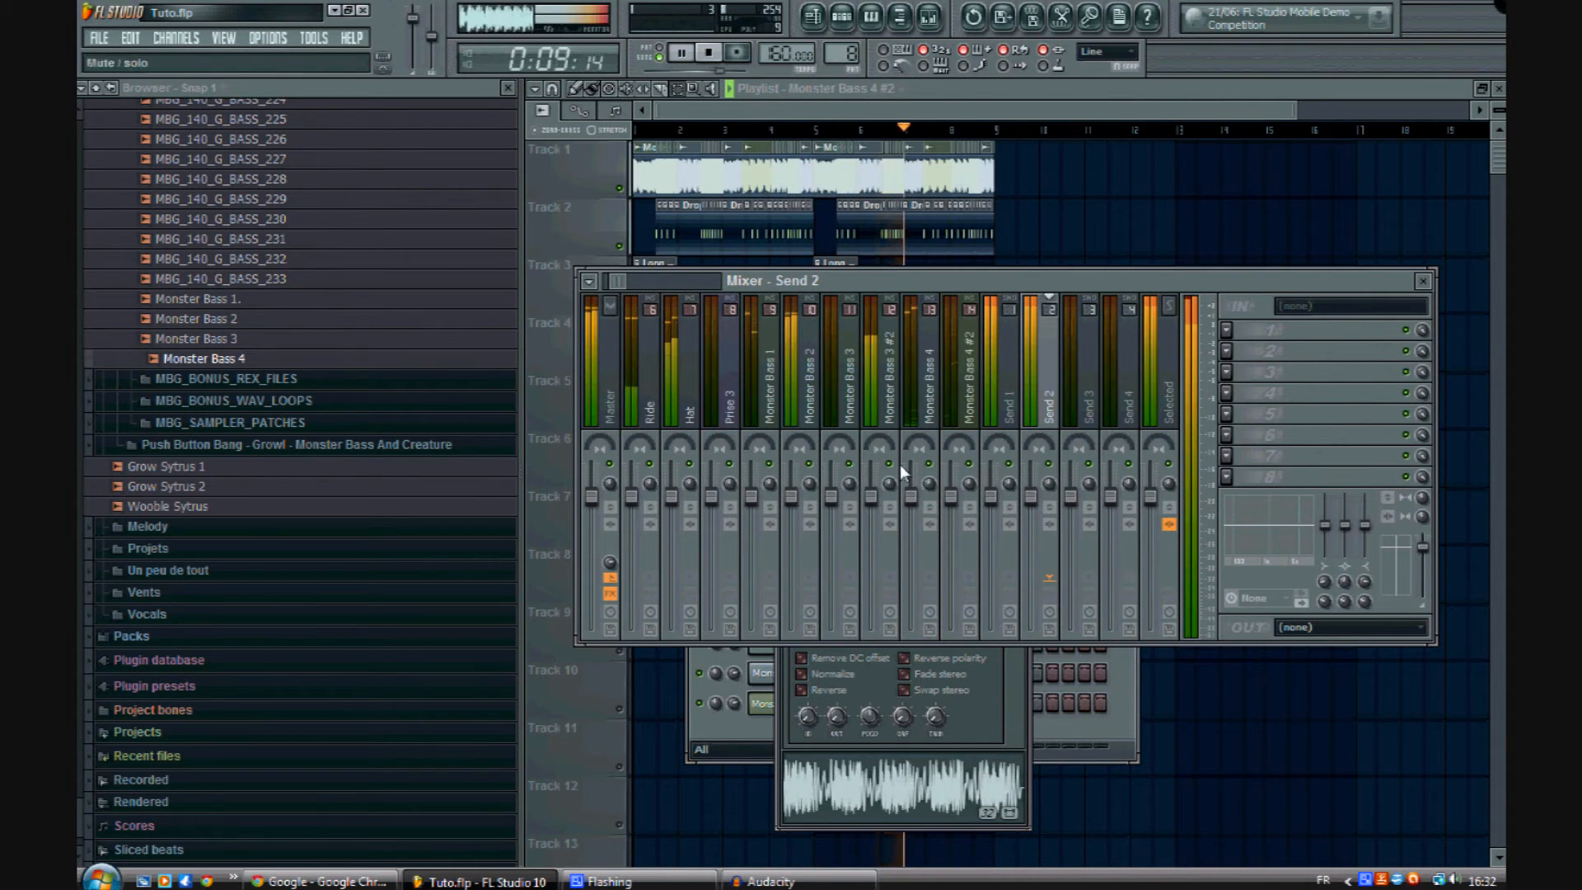
click(1012, 394)
key(space)
Step: Add EQUO to the Master's first effect slot and play the arrangement to examine its frequency spectrum
click(602, 412)
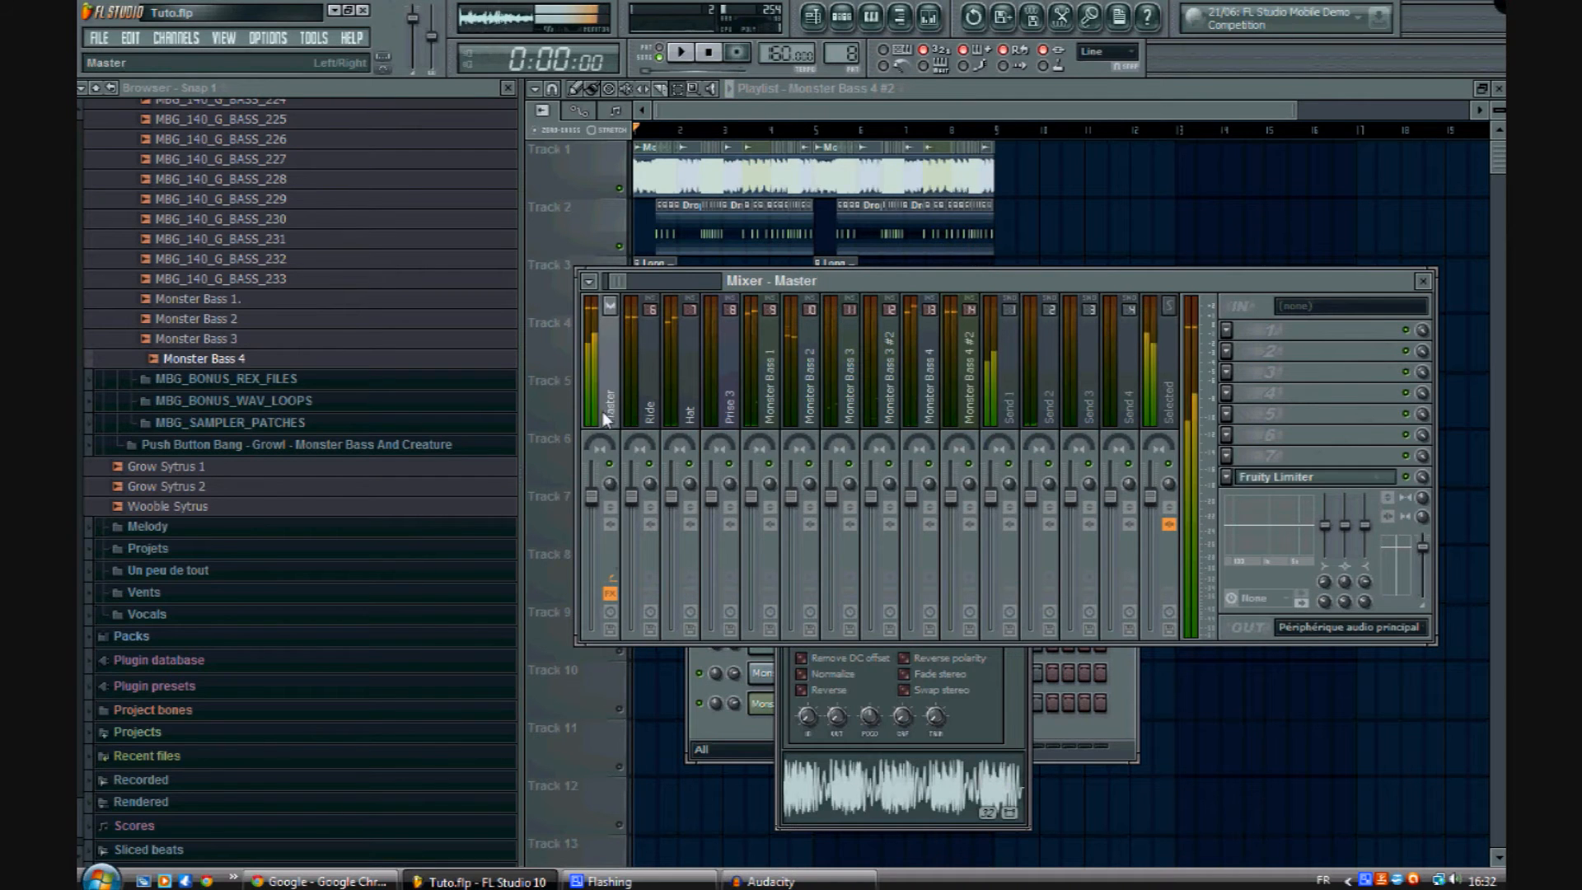
click(1231, 330)
click(1266, 274)
key(space)
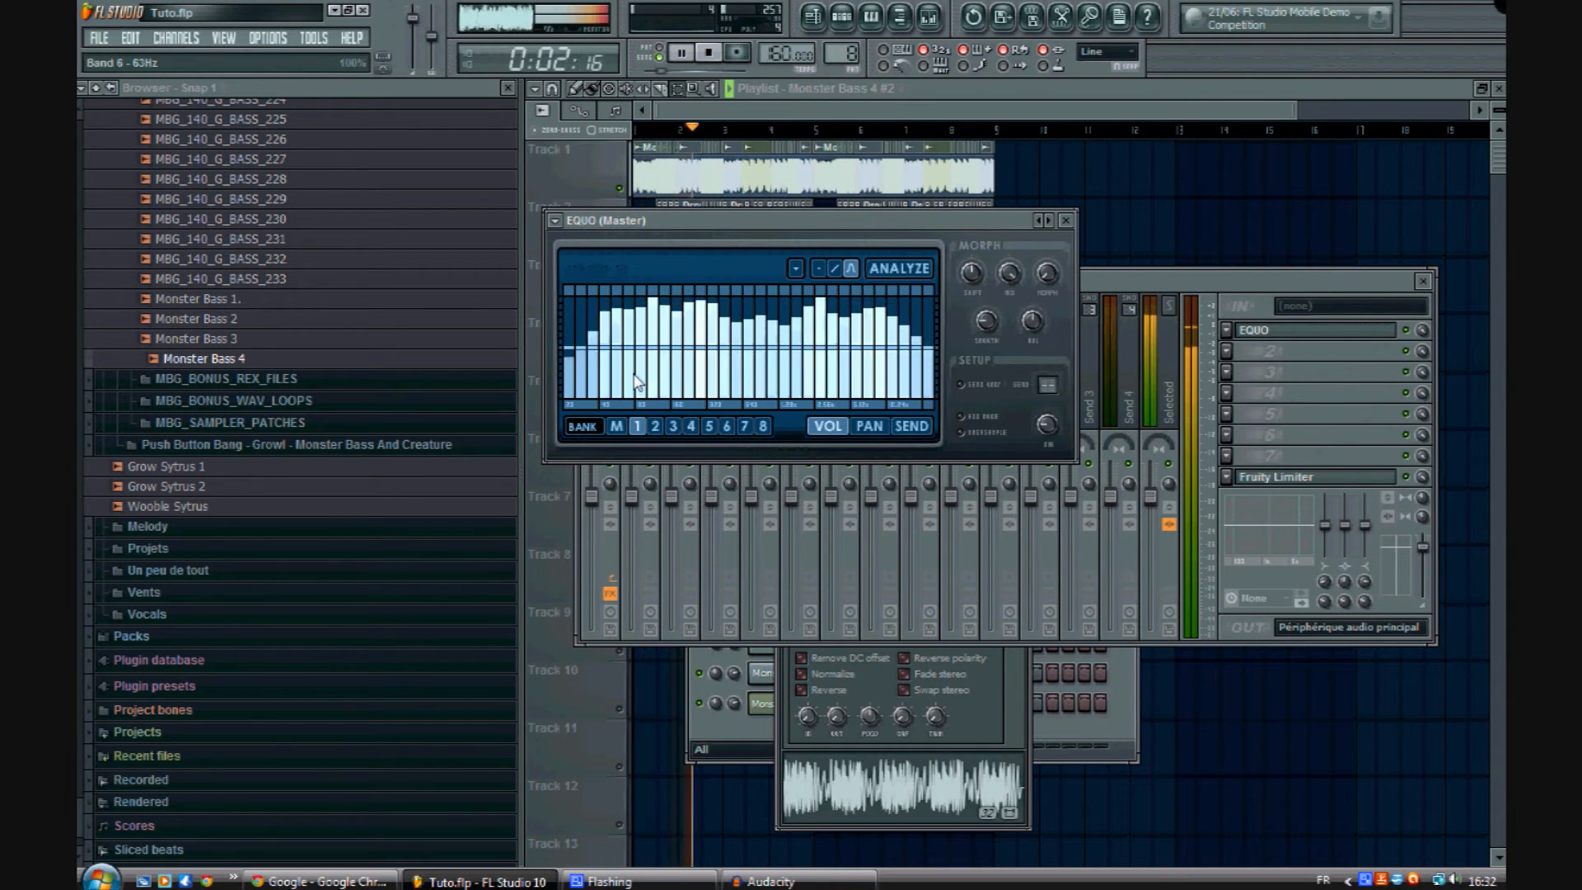
drag(763, 220, 834, 557)
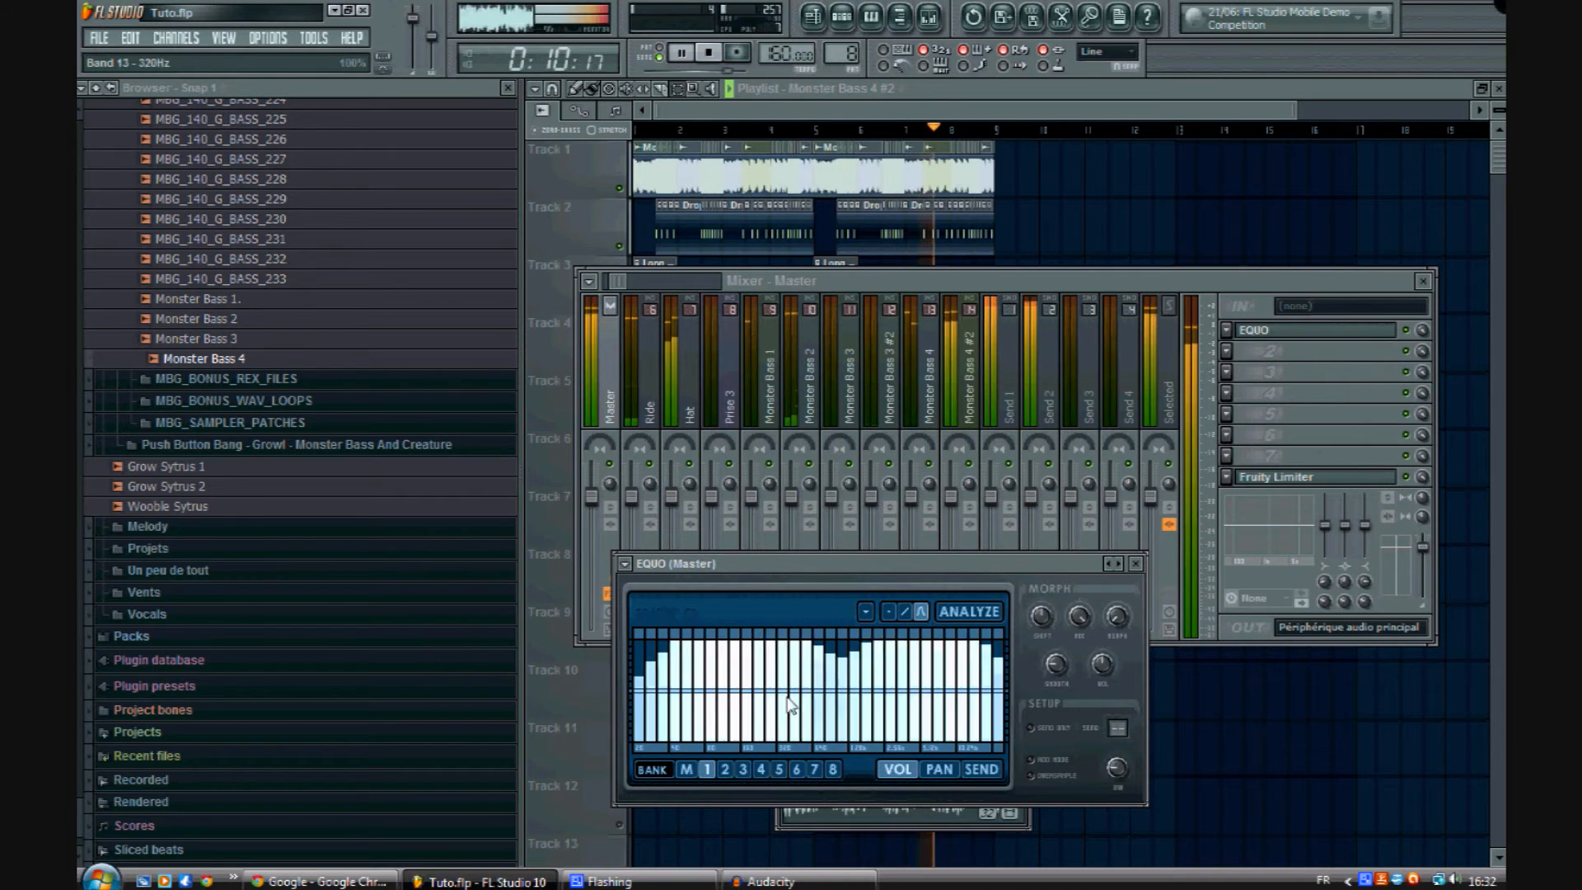
key(space)
Step: Lower the Send 1 volume slightly, and bring Send 2 down to about 82% (-4.1 dB) while the arrangement plays
click(1019, 447)
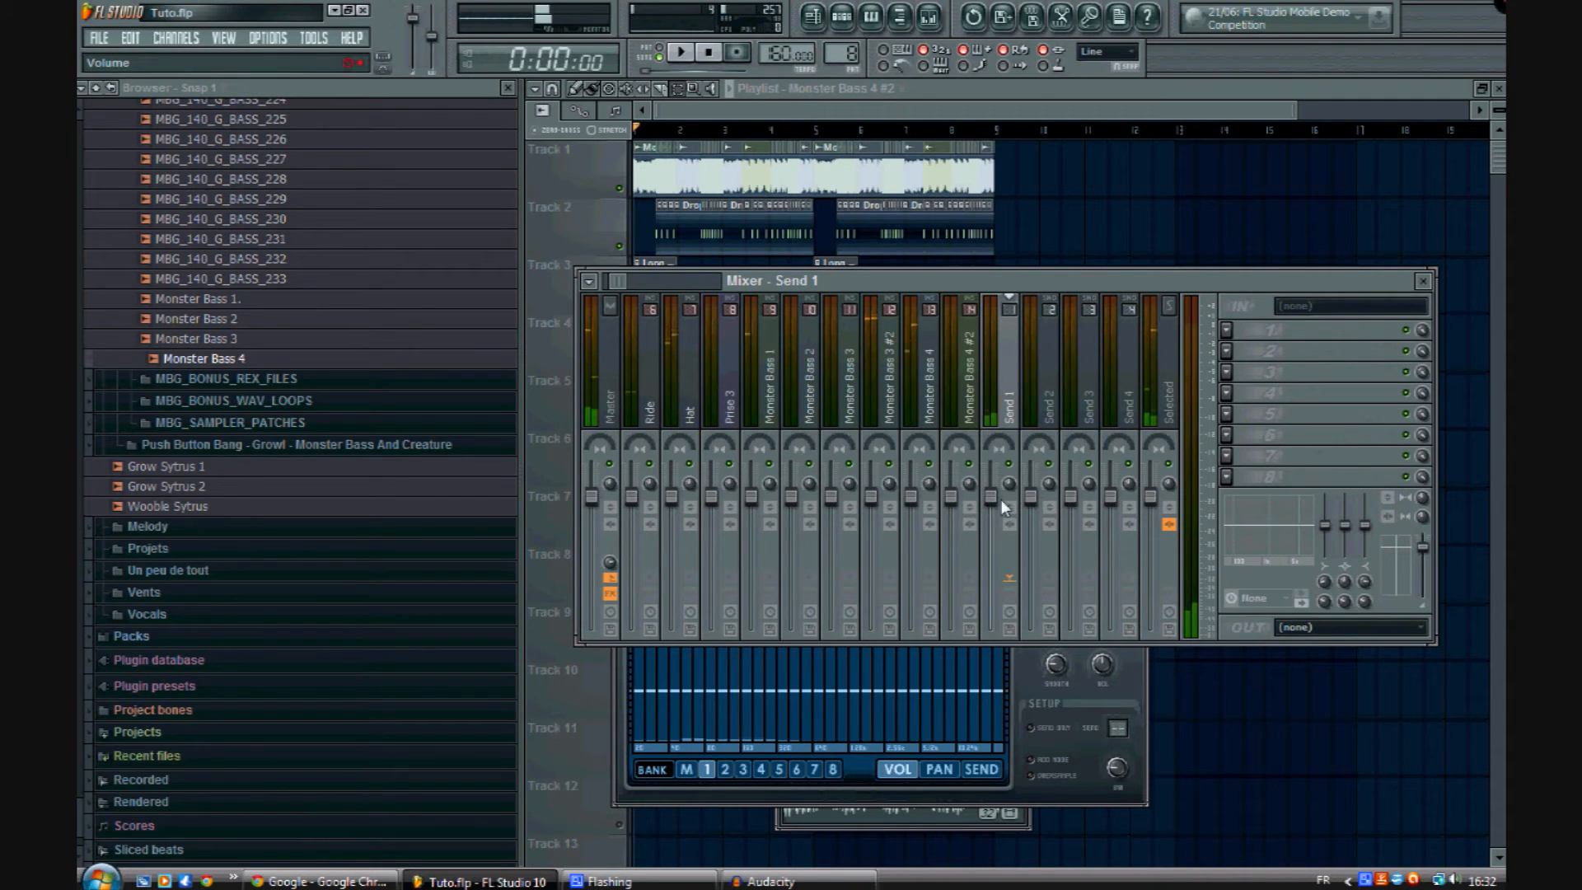
click(1052, 409)
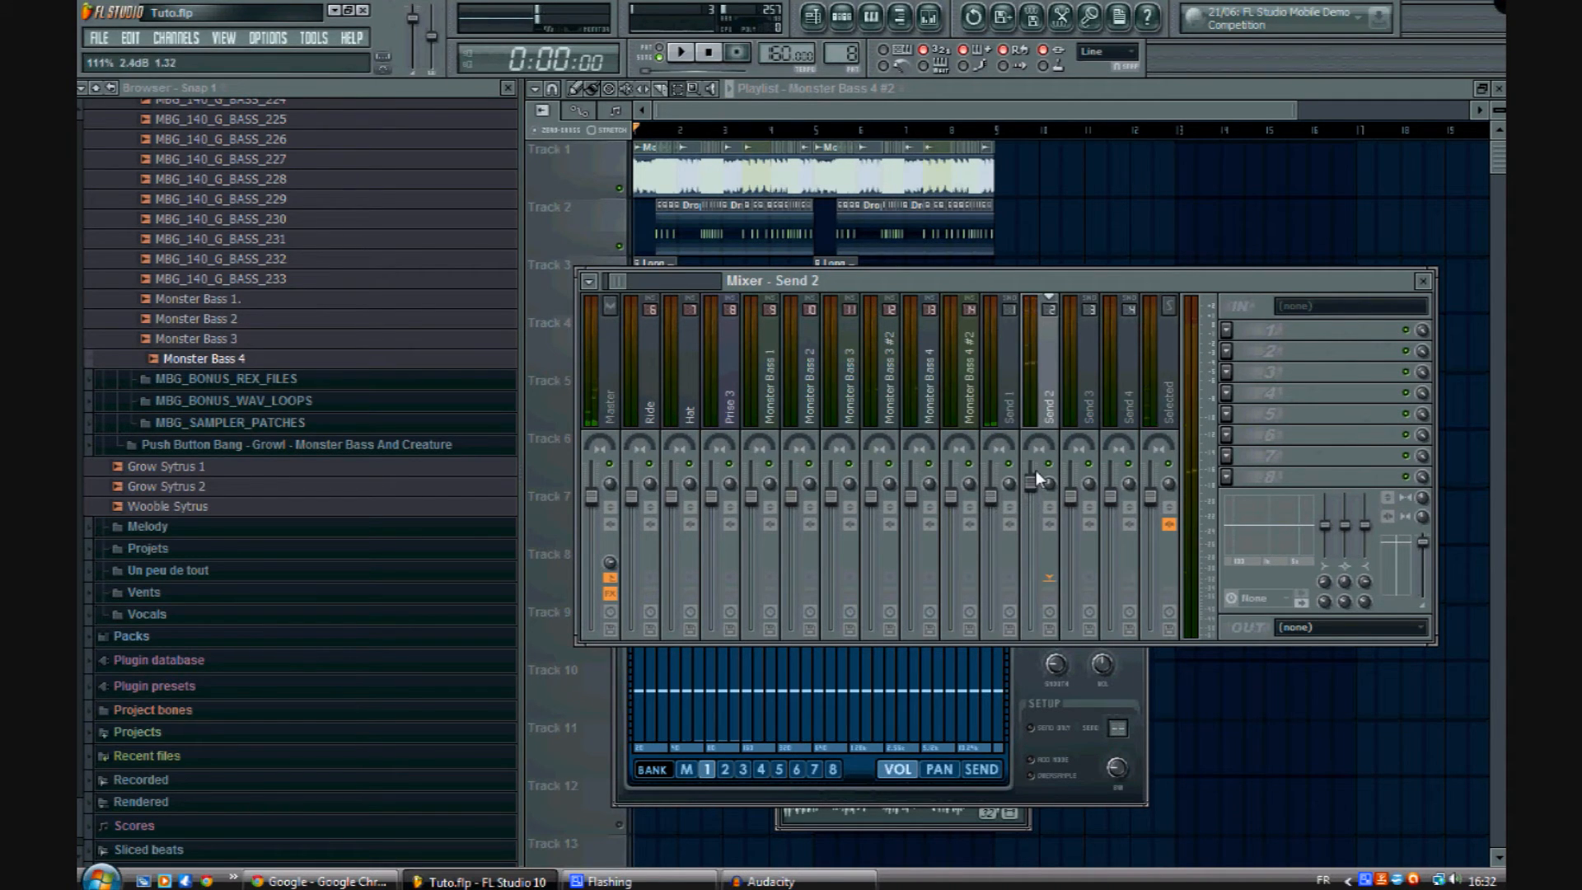
drag(991, 497, 990, 513)
key(space)
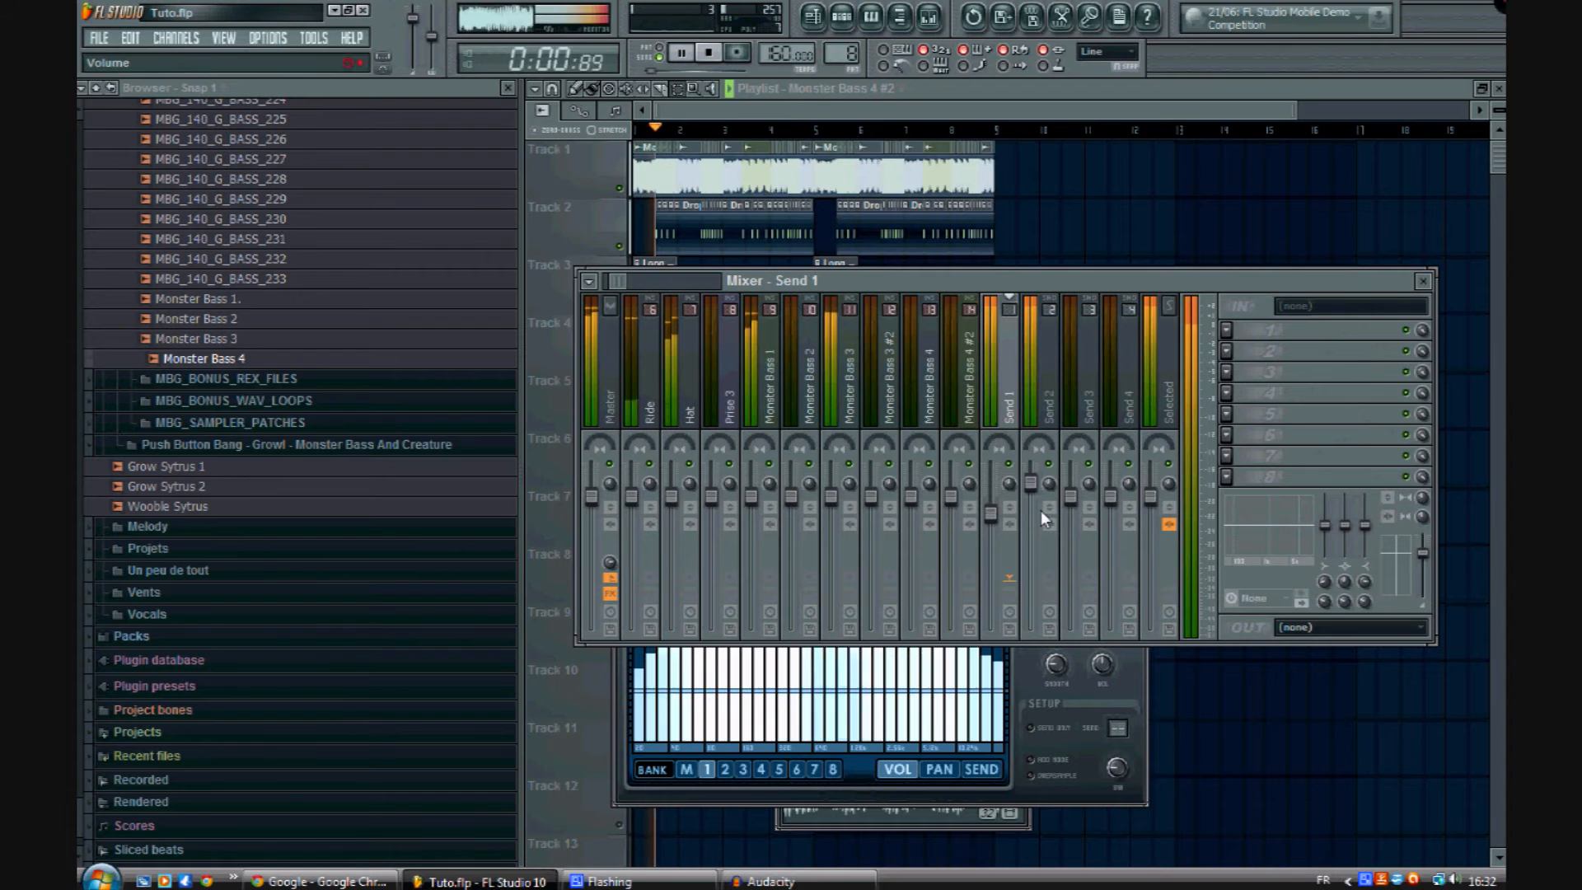
drag(1032, 483, 1010, 576)
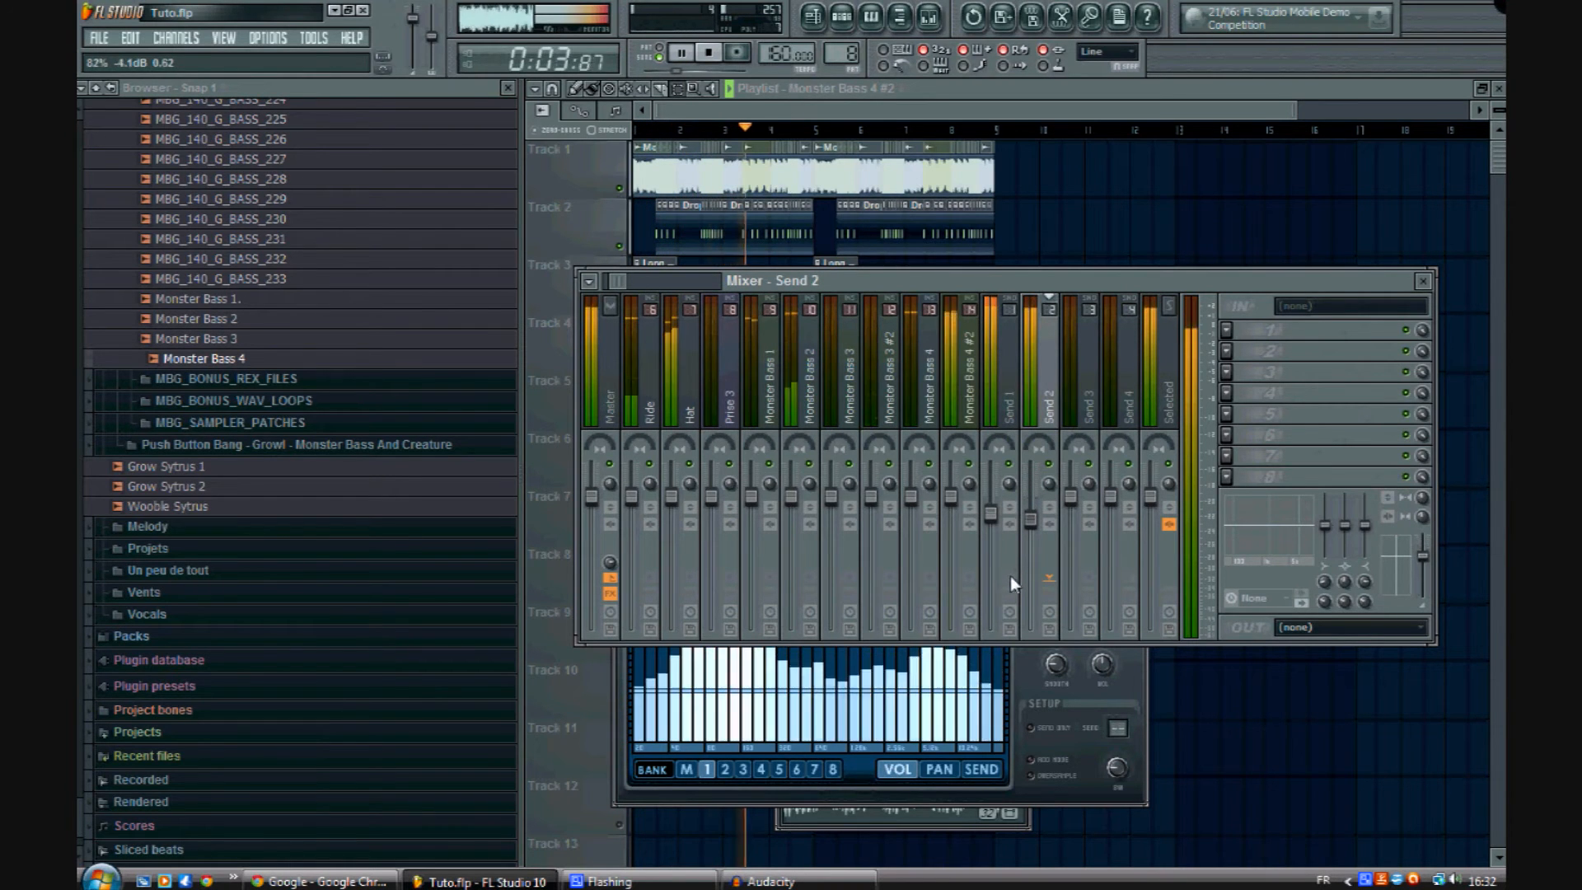
Step: Lower the Send 1 volume a little further against Send 2 during playback, and stop the arrangement
click(969, 524)
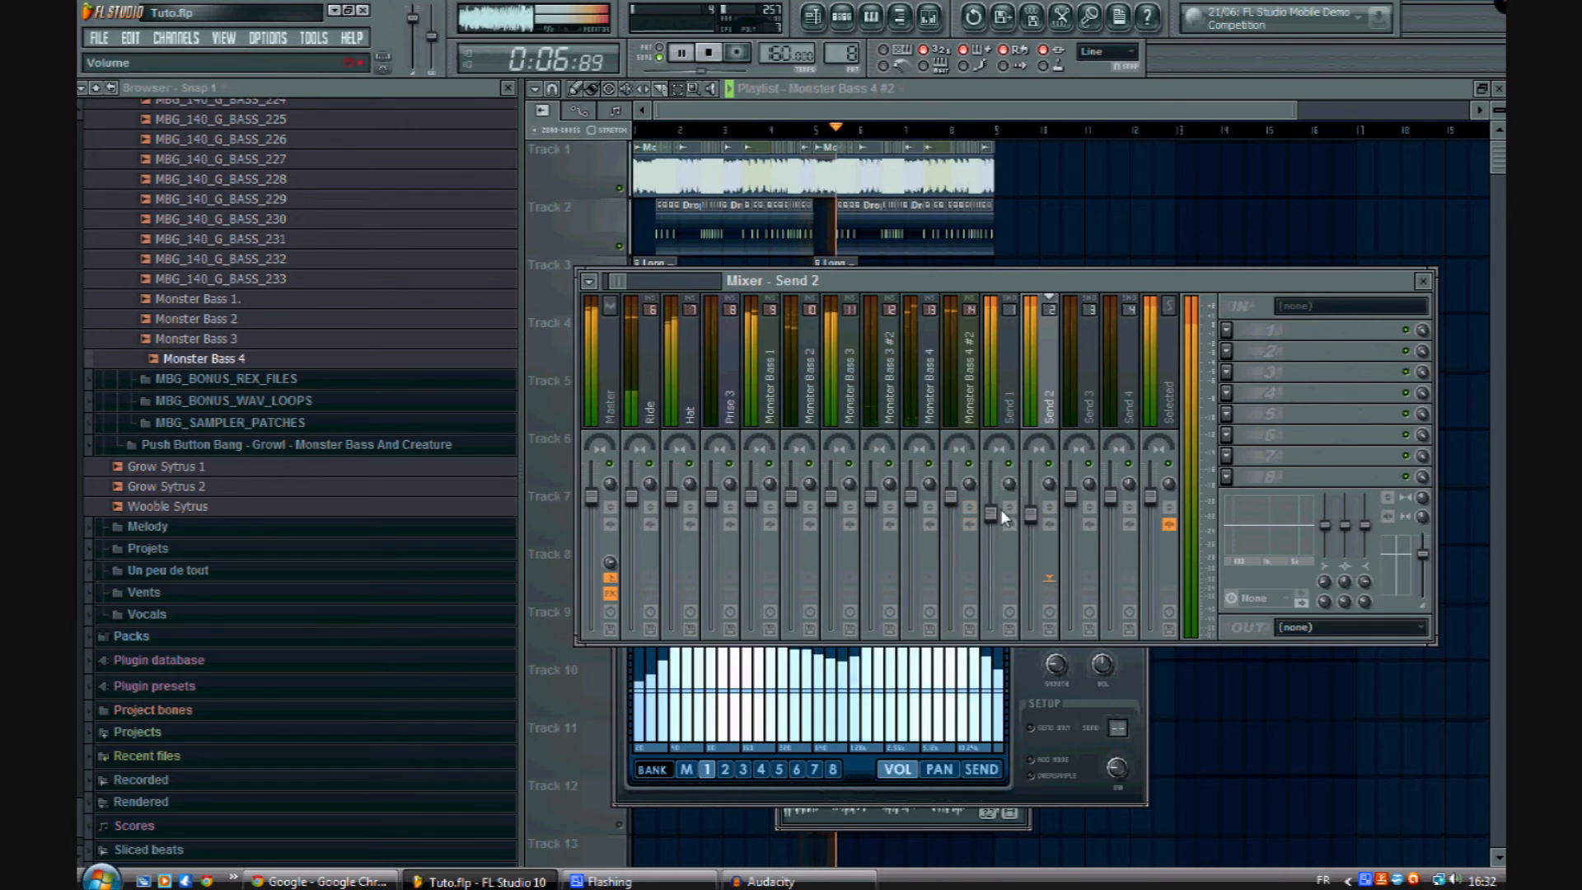
drag(991, 512, 988, 521)
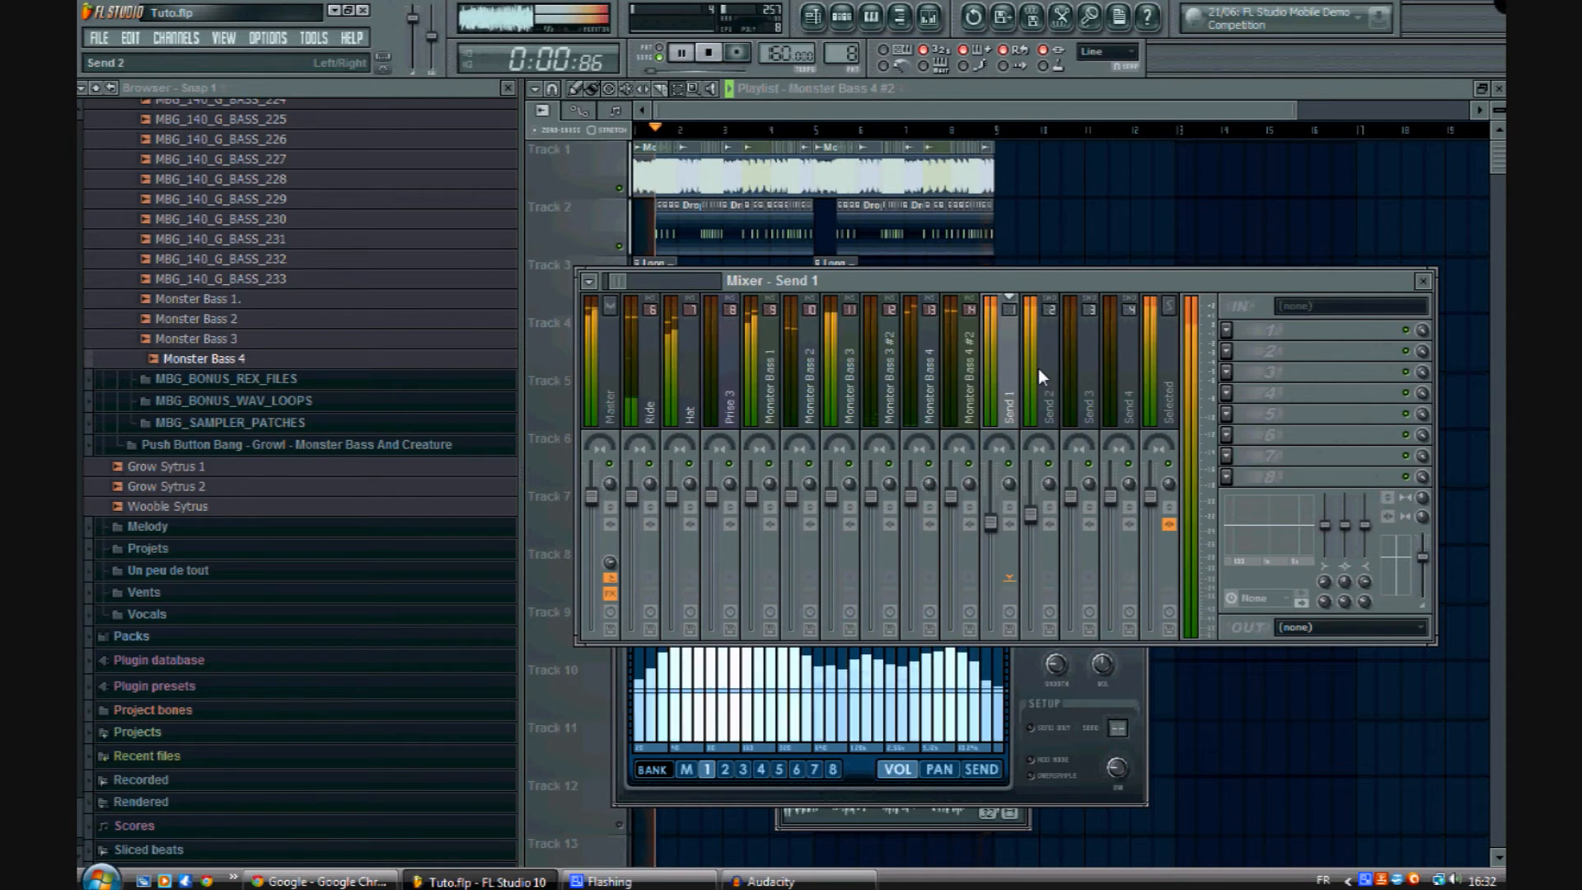
key(space)
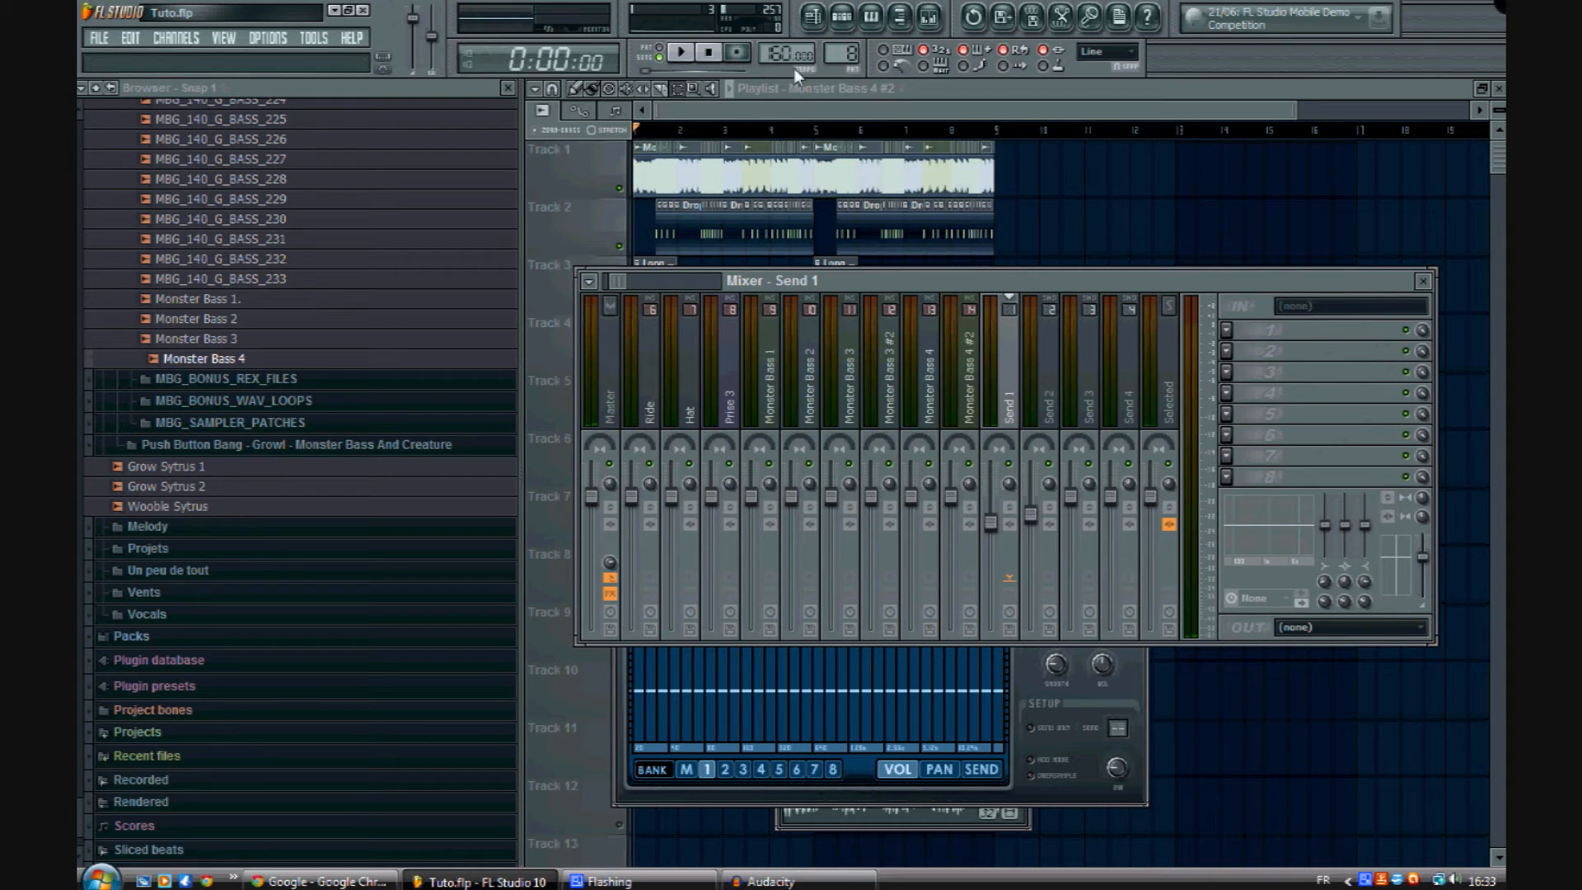
Step: Open the channel settings of the Monster Bass clip on Track 1 and audition its sample
click(573, 90)
double_click(719, 177)
click(815, 766)
right_click(1171, 381)
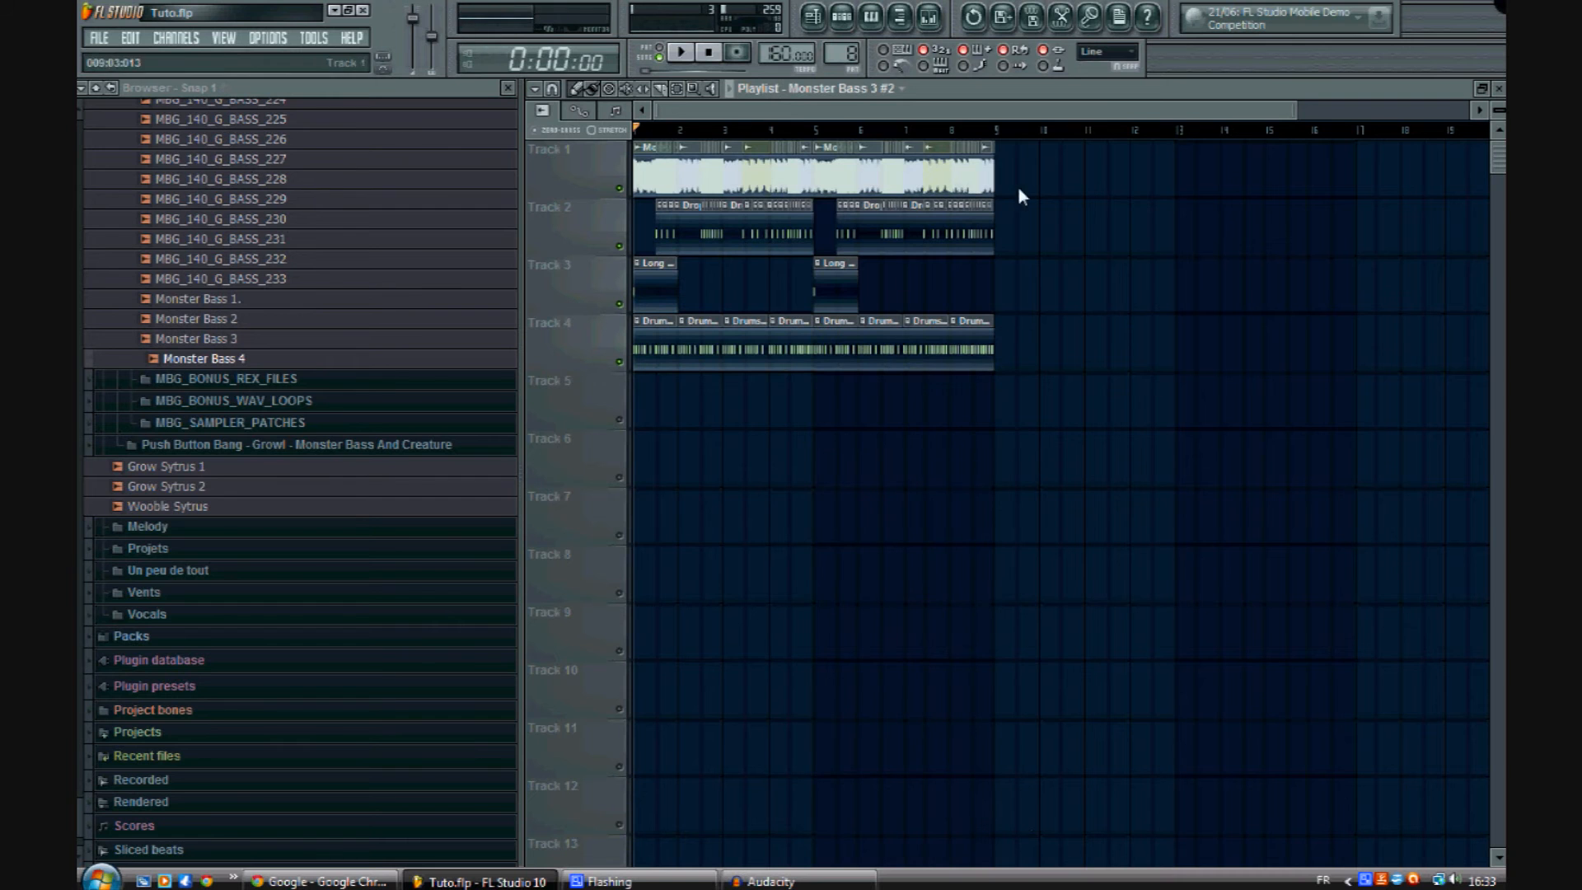
Step: Review the step sequencer's channels and the mixer's insert and send tracks, then close all the open windows
click(842, 16)
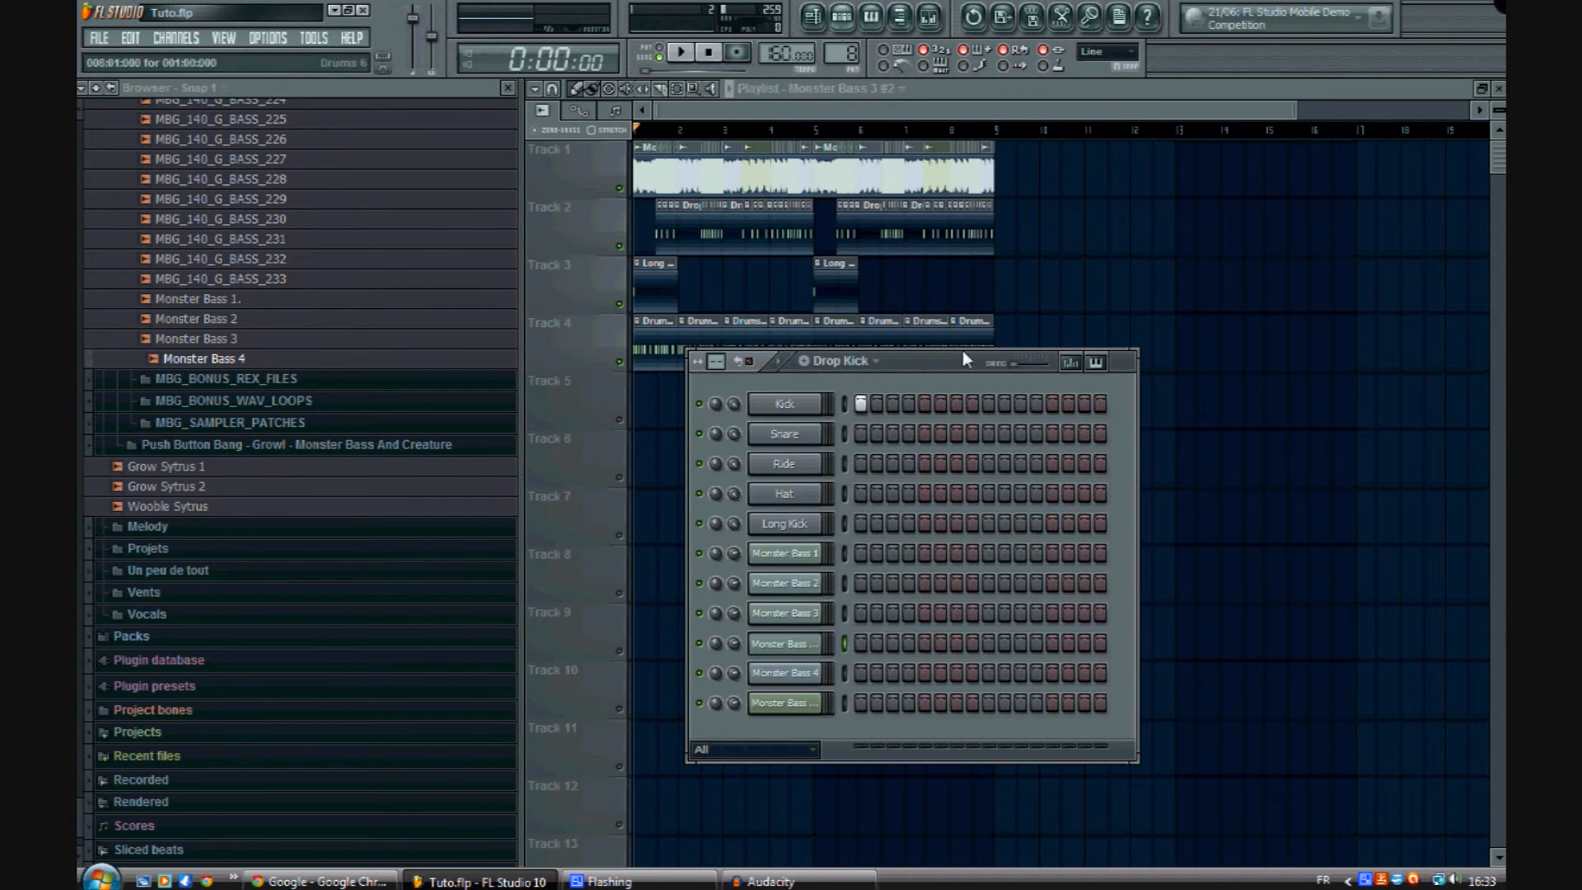
click(928, 17)
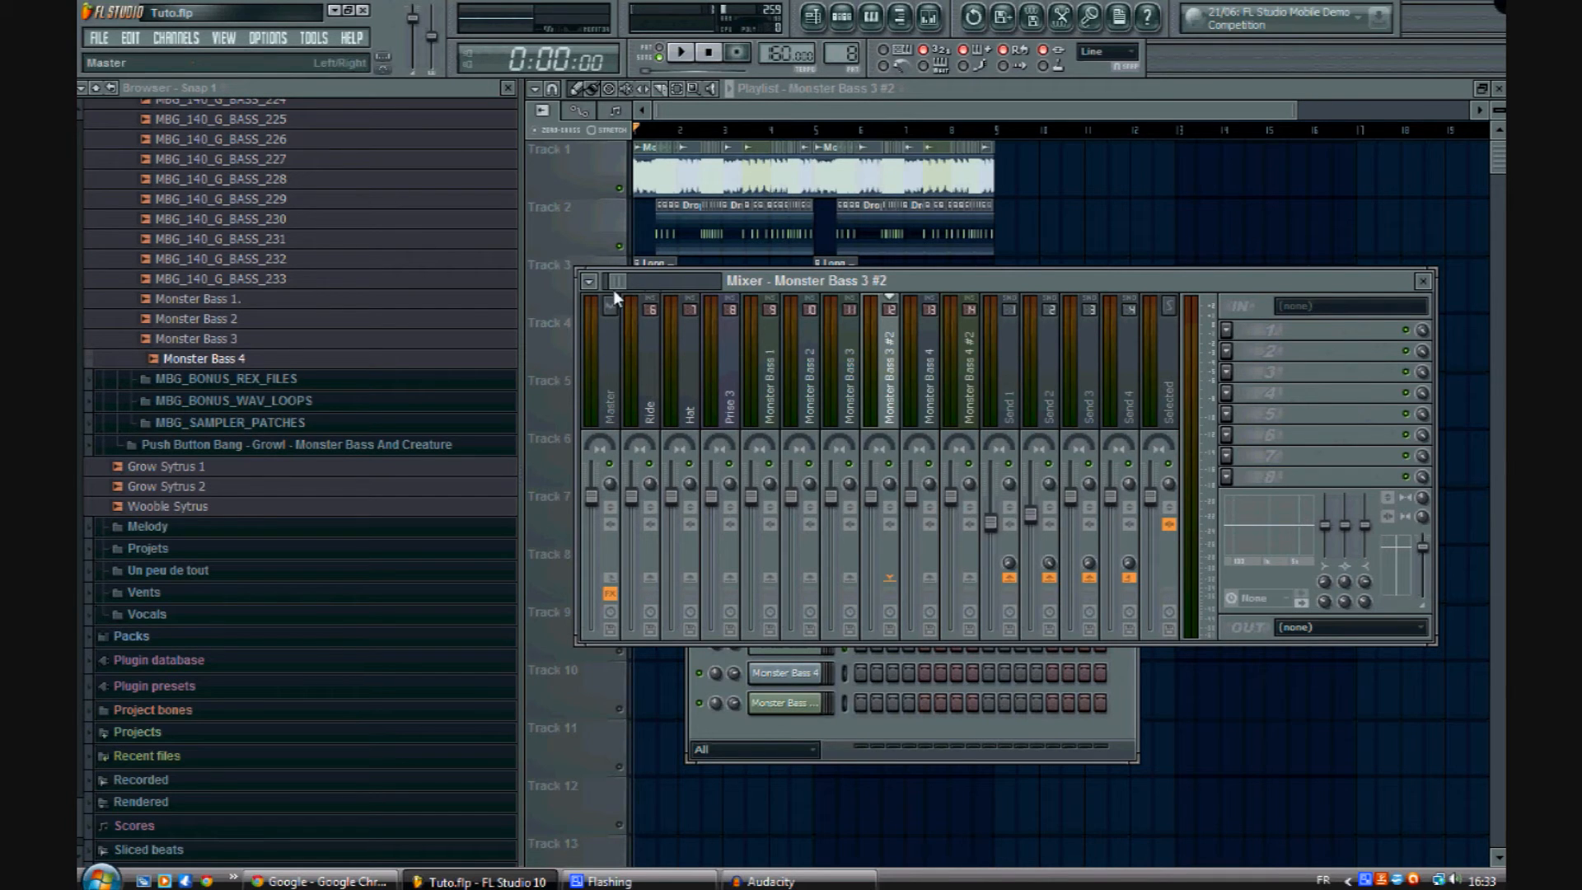
scroll(615, 288, up, 5)
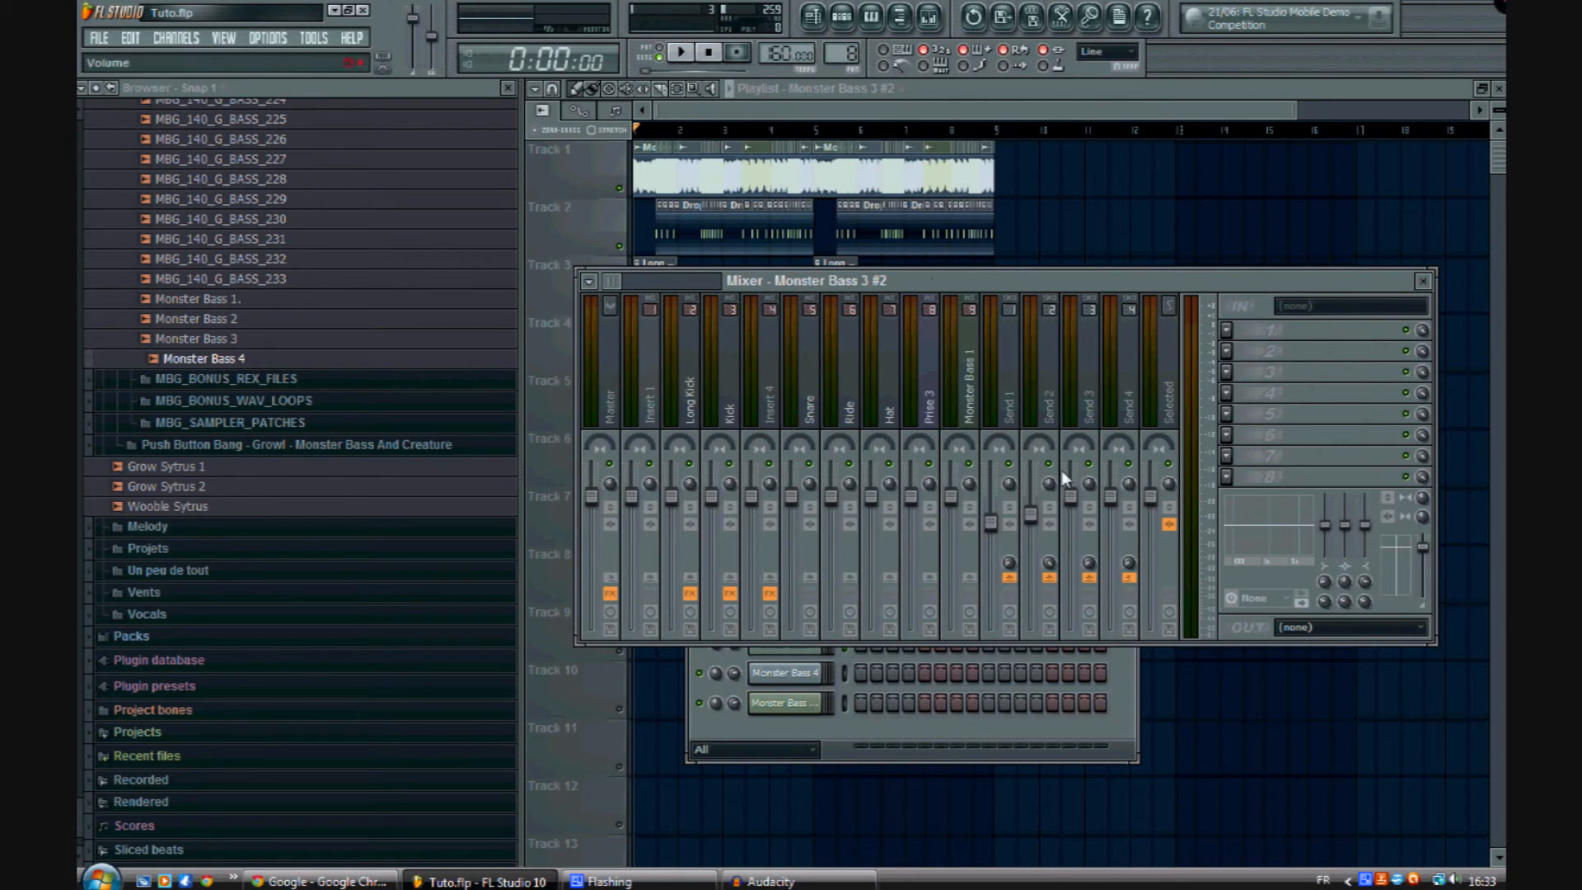
drag(971, 284, 1002, 379)
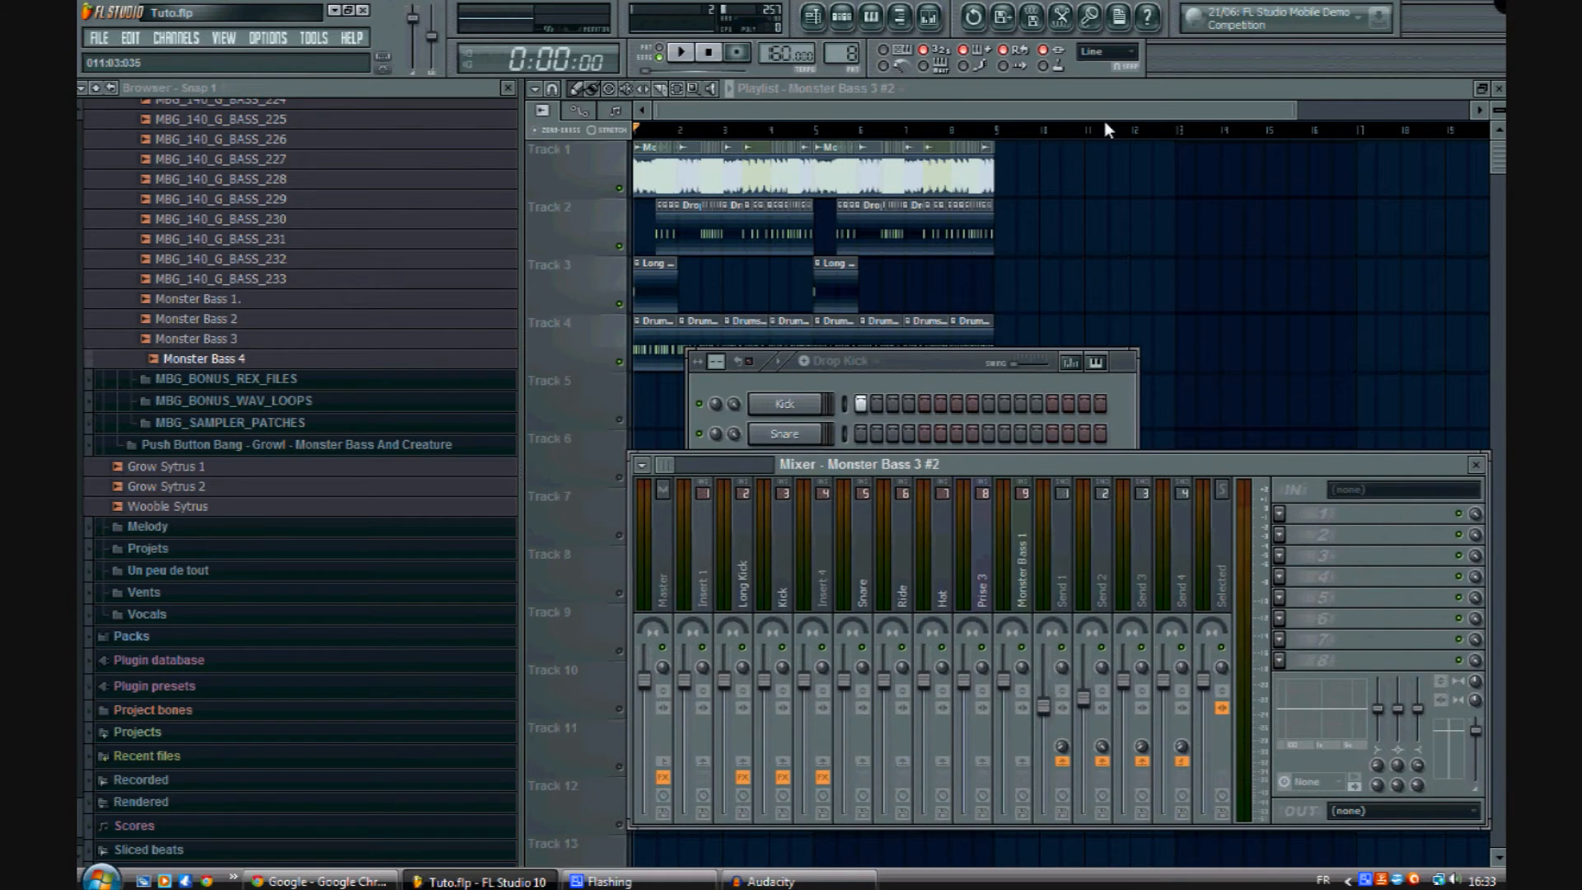
key(F12)
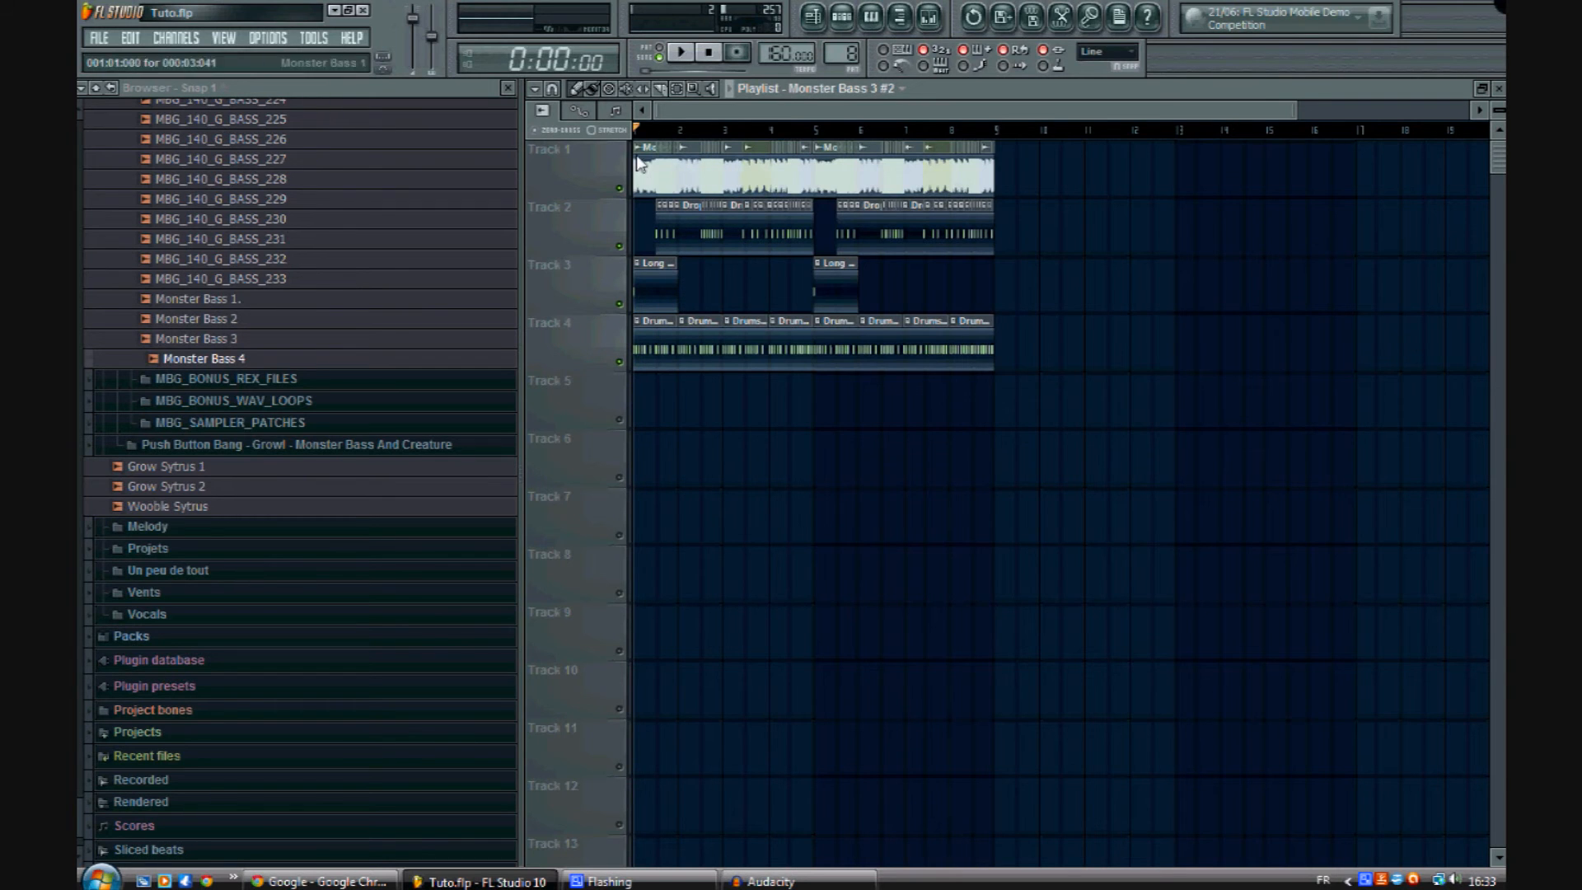
Step: Audition the MBG_140_E_BASS_214 sample from the Monster Bass library
click(343, 186)
scroll(343, 187, up, 8)
click(247, 492)
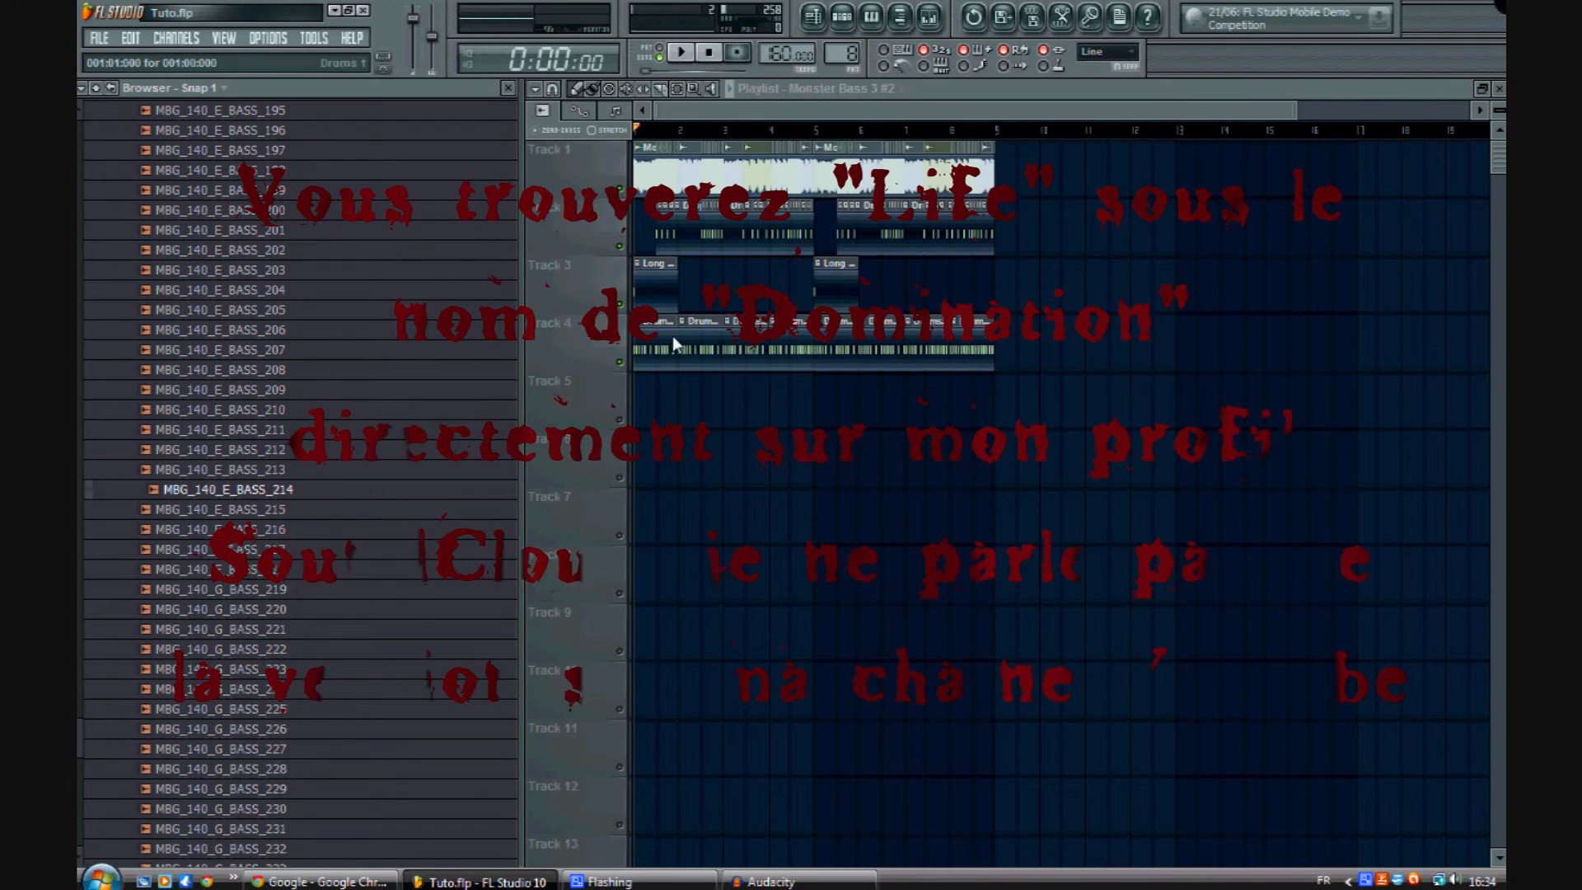
right_click(784, 53)
click(1204, 253)
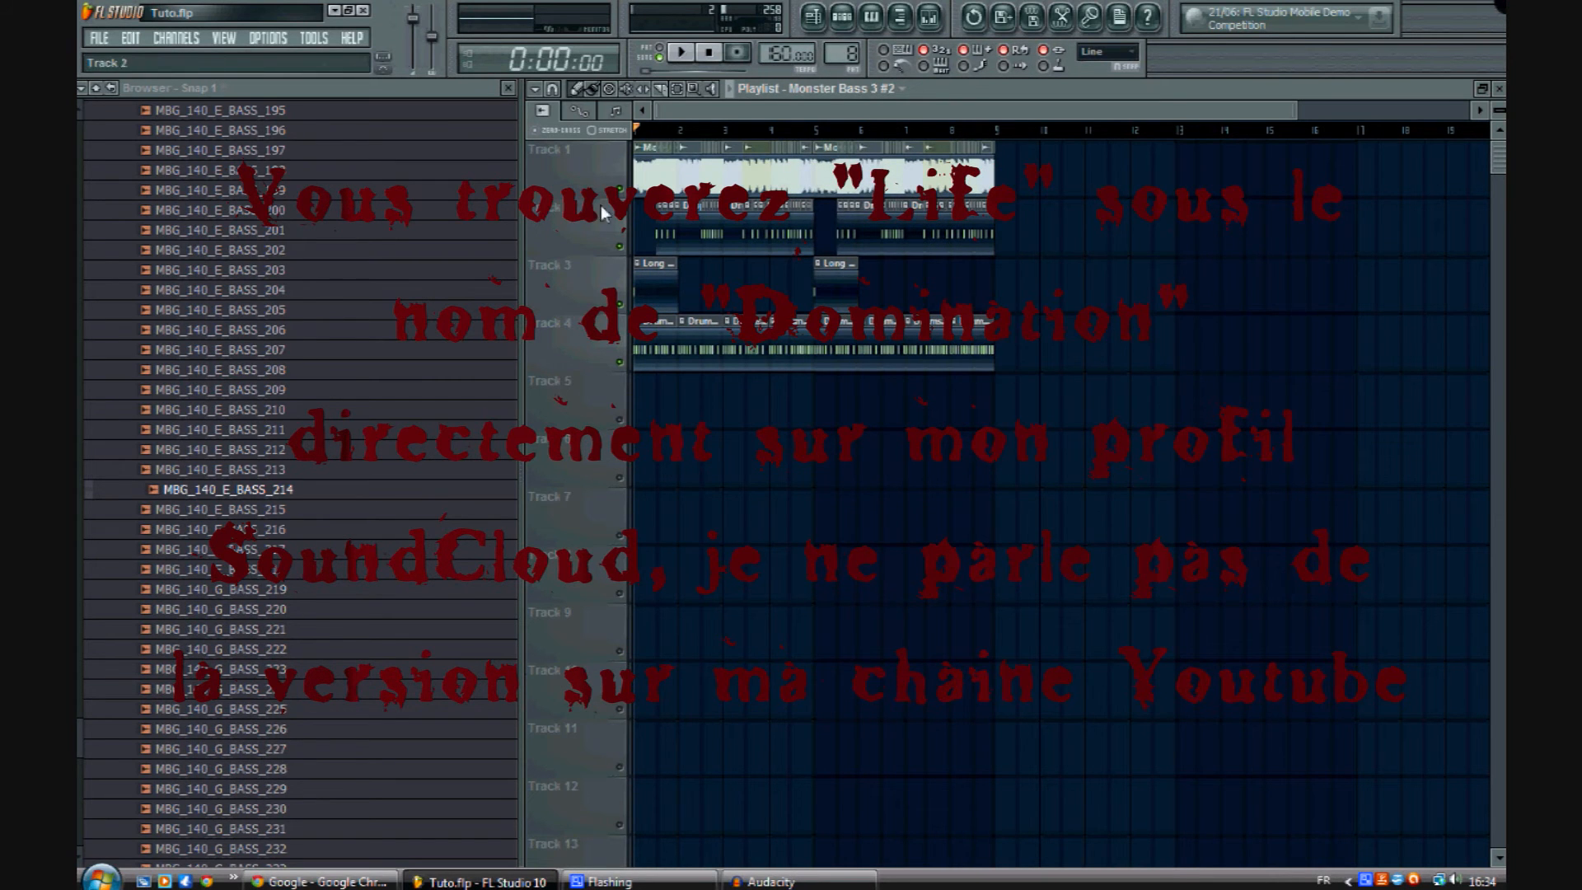
Step: Open the Drums 1 pattern from Track 4, play it briefly on its own, and close the step sequencer
double_click(659, 352)
click(776, 363)
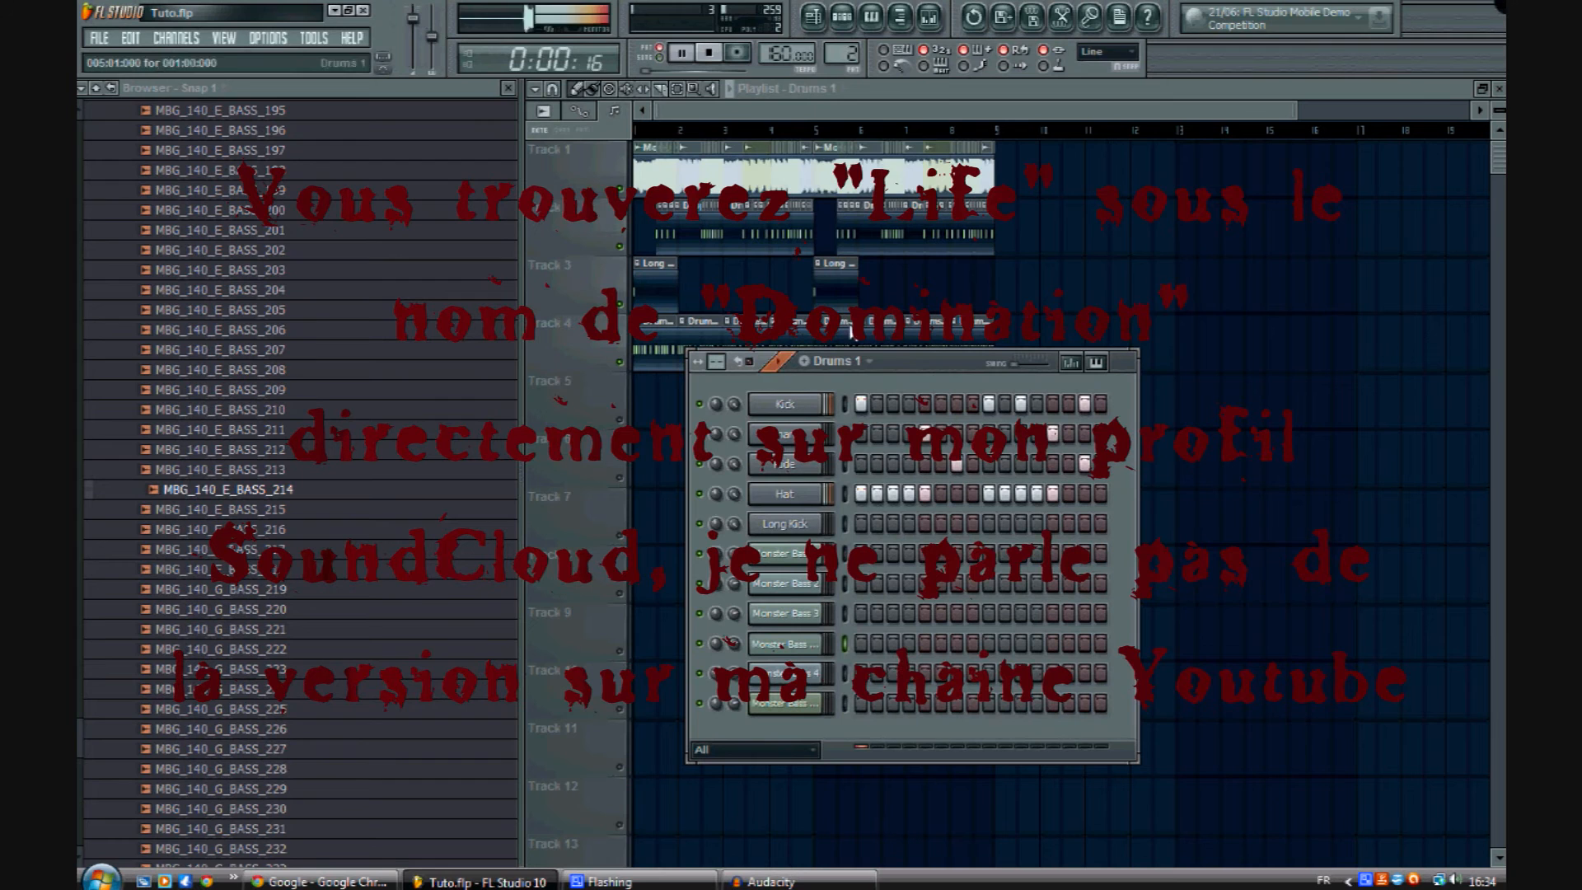
click(776, 362)
click(1343, 230)
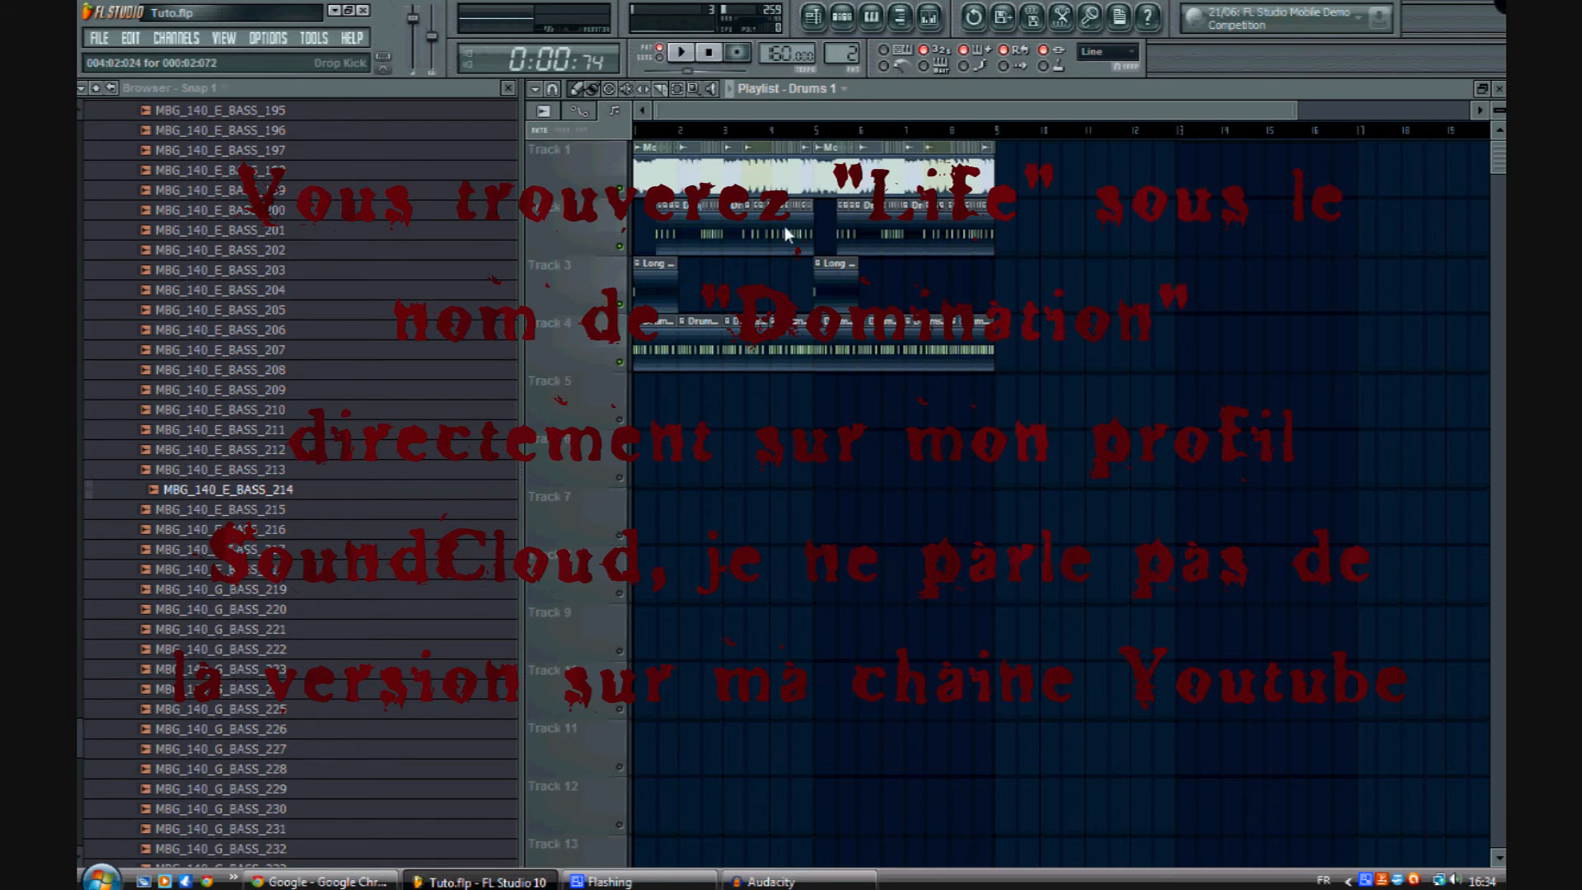
Step: Open the Long Kick channel's settings from its Track 3 clip, audition the kick sample, and close the windows
double_click(647, 300)
click(812, 525)
click(979, 821)
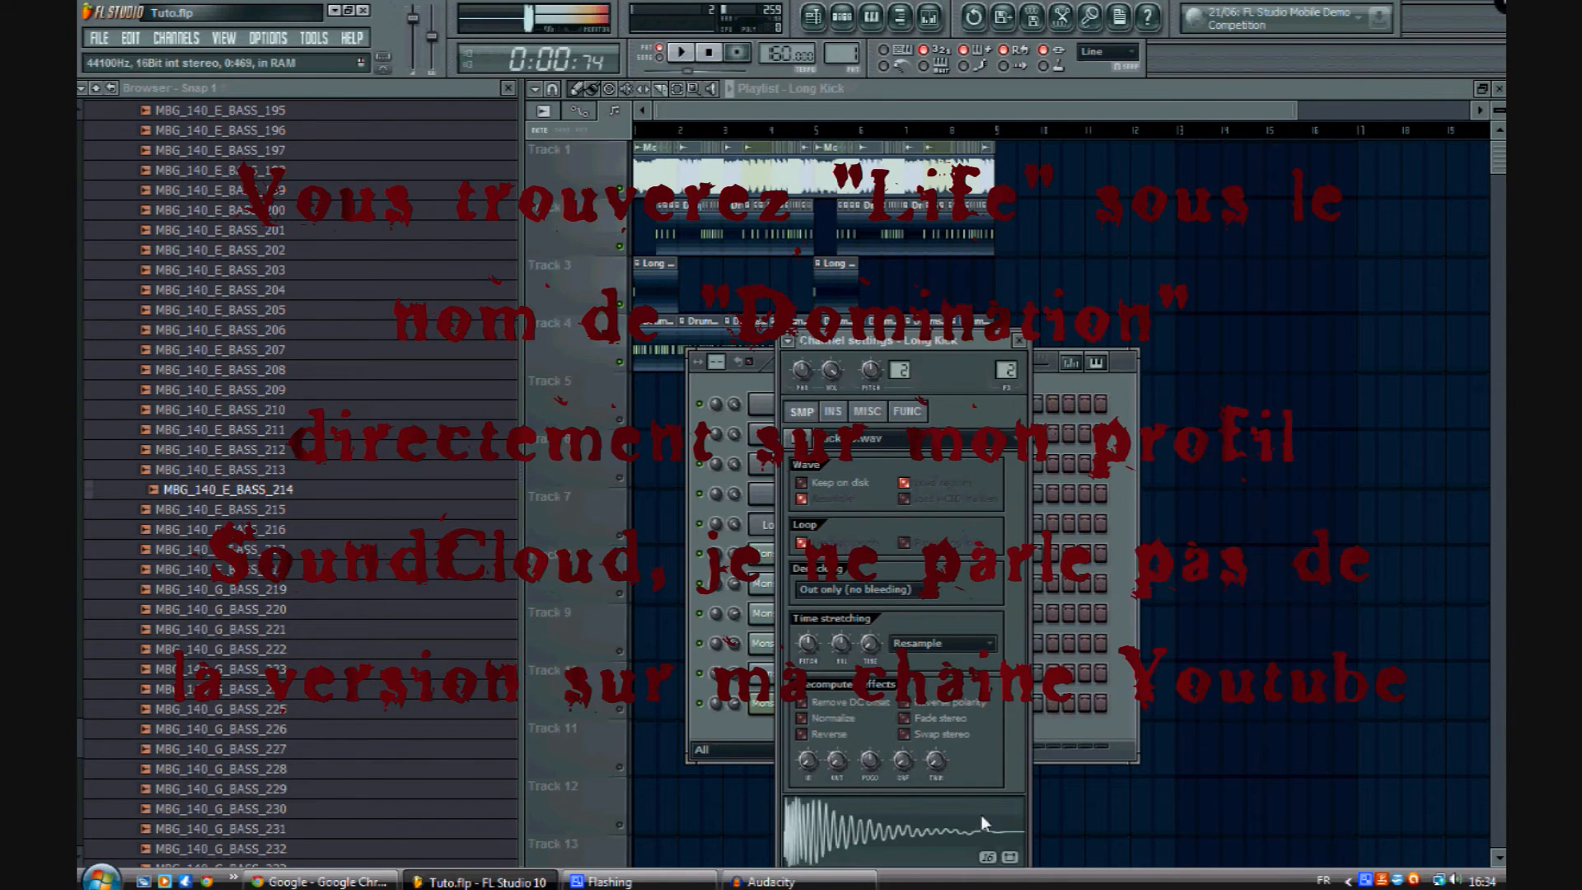
right_click(1075, 811)
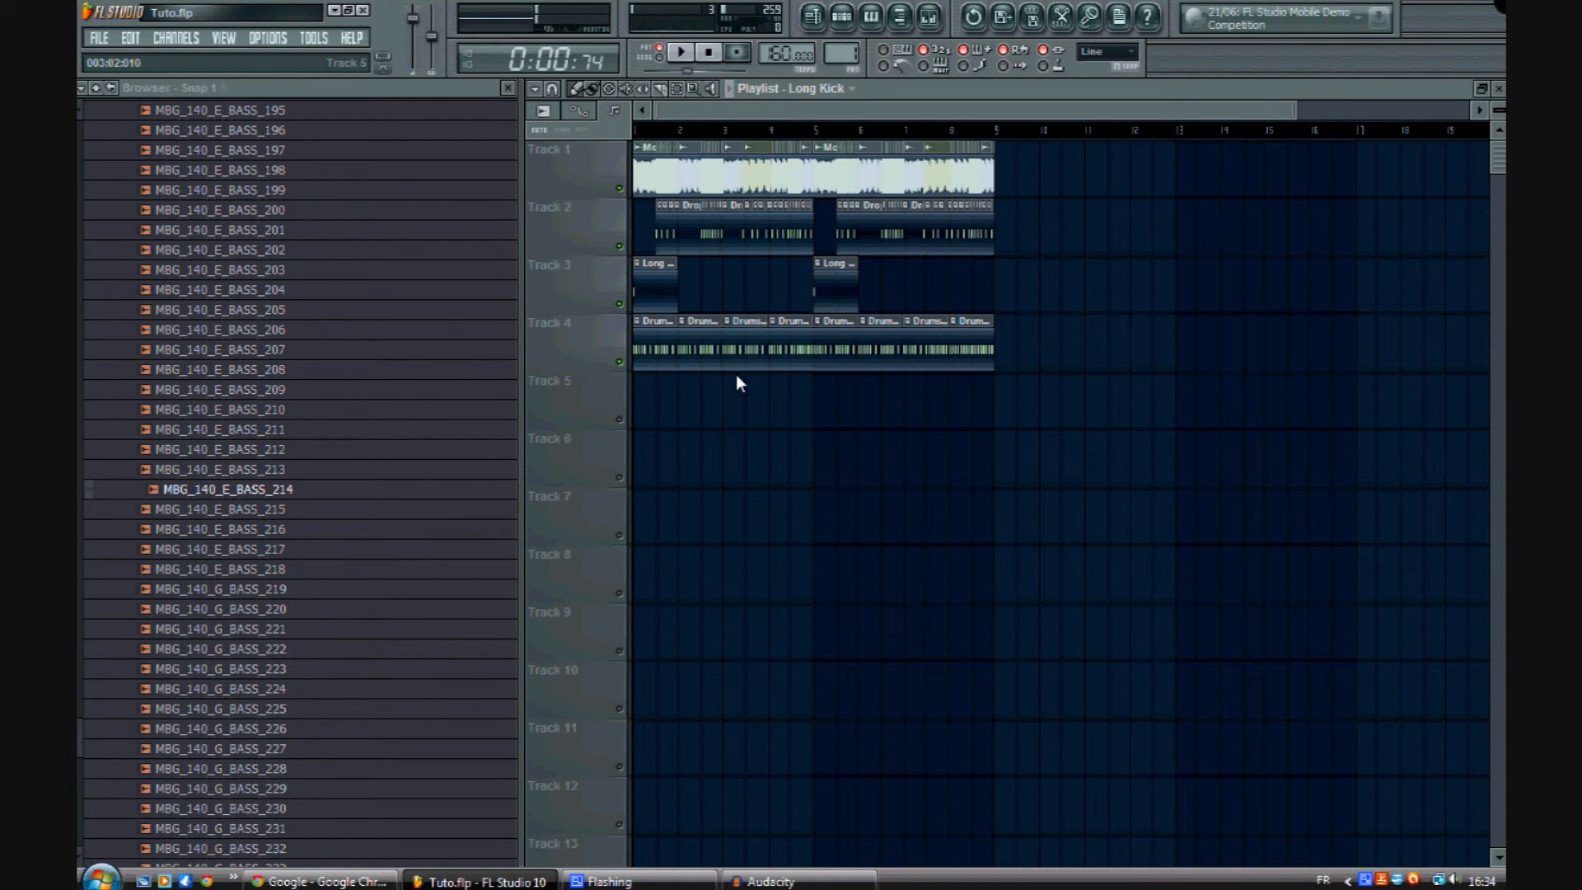
Step: Play the full eight-bar arrangement in song mode and stop it
click(675, 91)
mouse_move(1046, 464)
mouse_down()
mouse_move(647, 203)
mouse_move(636, 169)
mouse_up()
click(913, 416)
click(574, 89)
click(650, 54)
key(space)
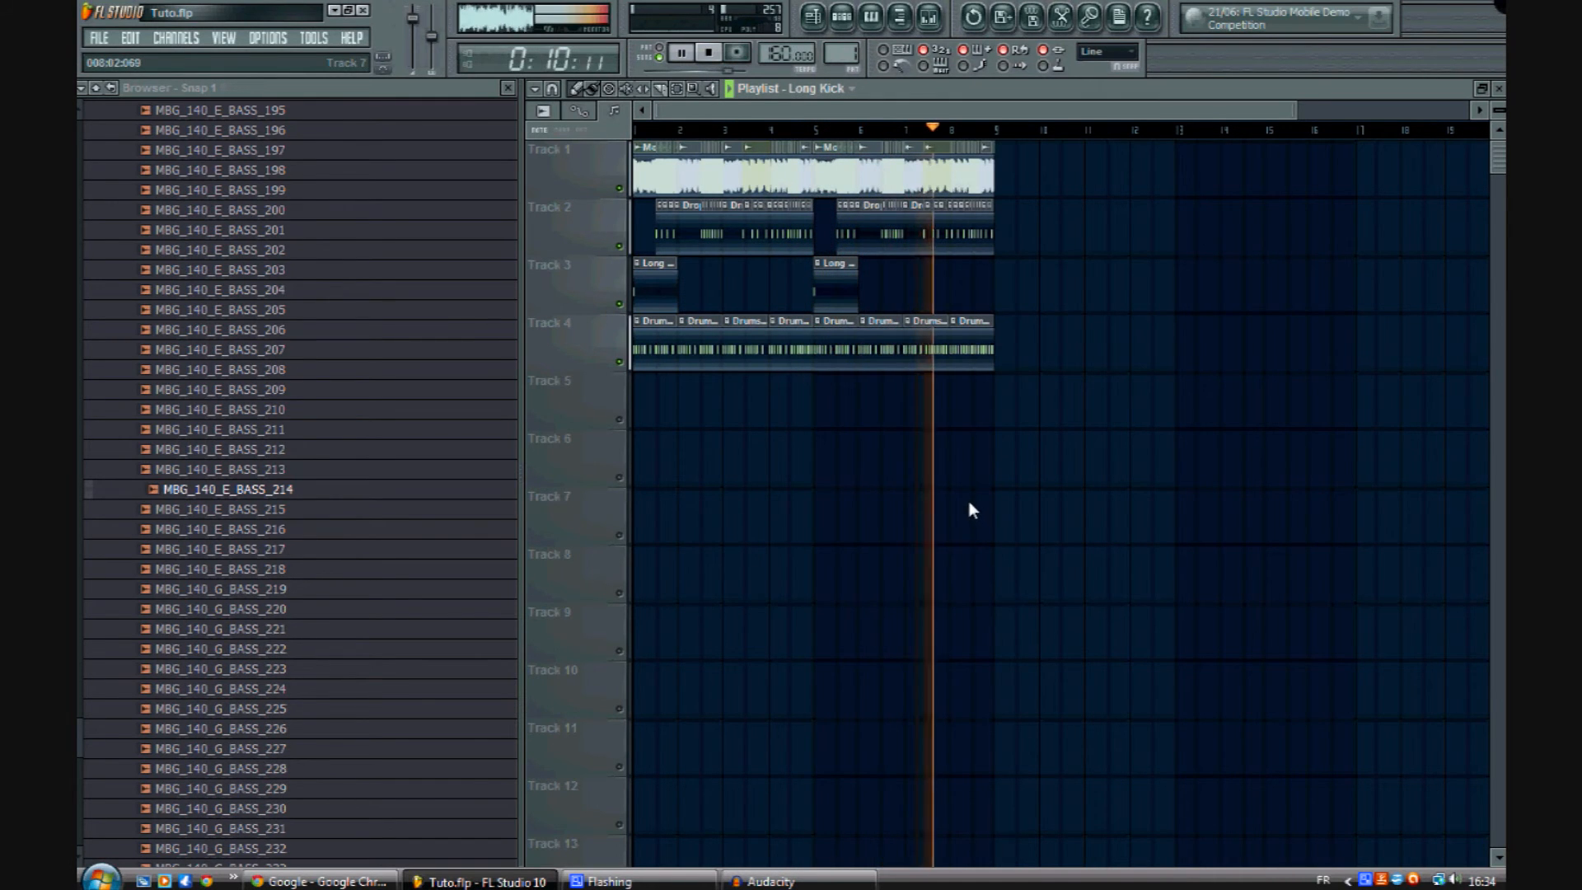
key(space)
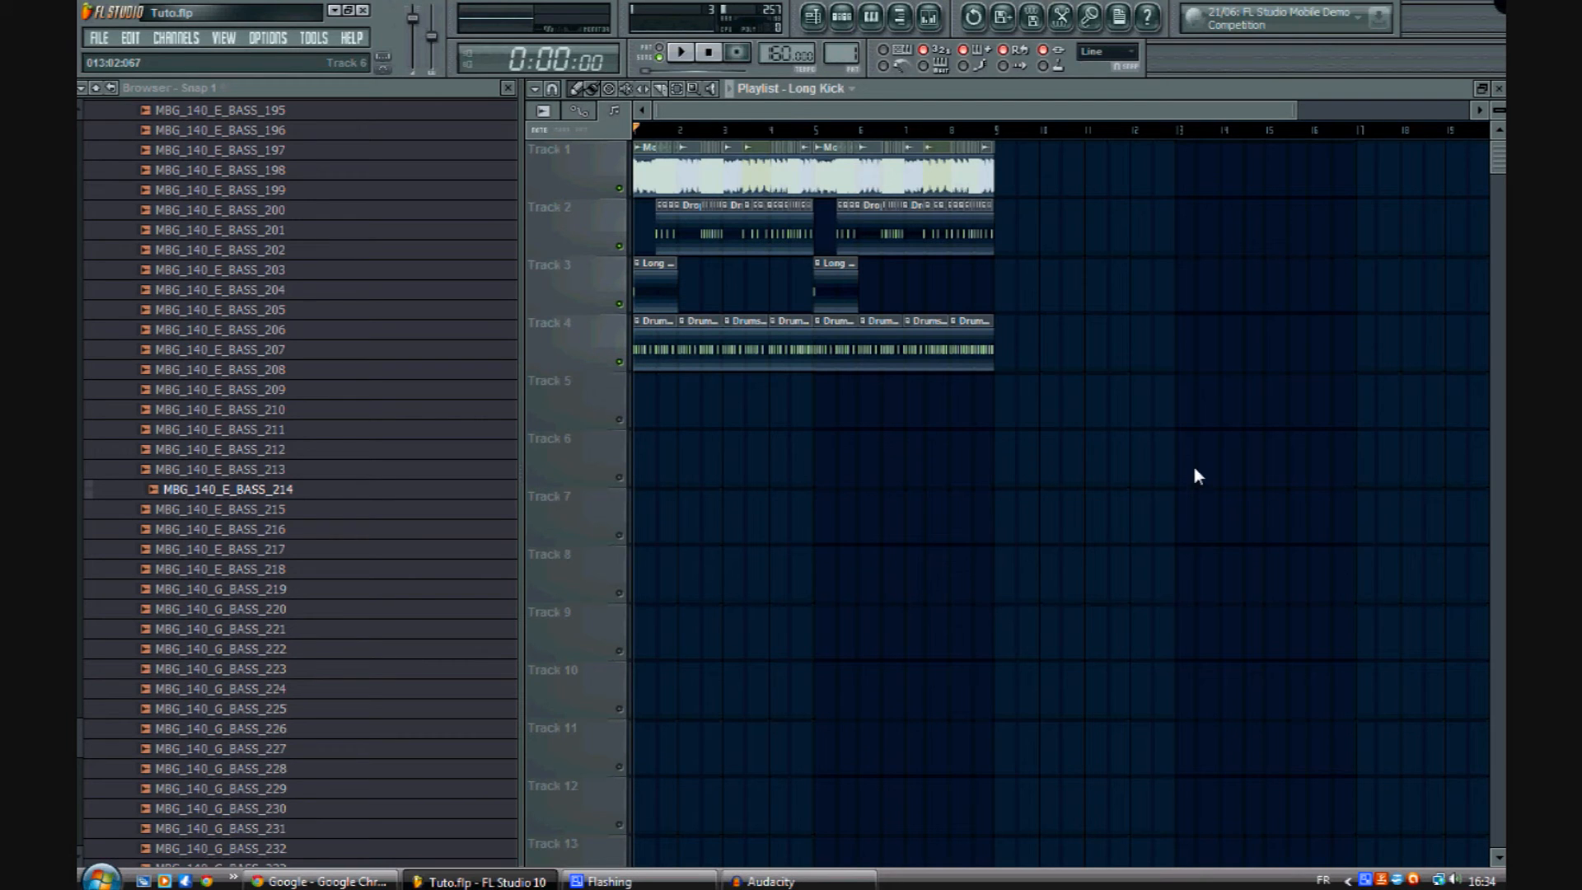
Step: Collapse the Loopmasters Dubstep Monster Bass, Drums Kit and Dubstep folders in the sample browser
double_click(655, 339)
right_click(1316, 560)
scroll(78, 136, up, 20)
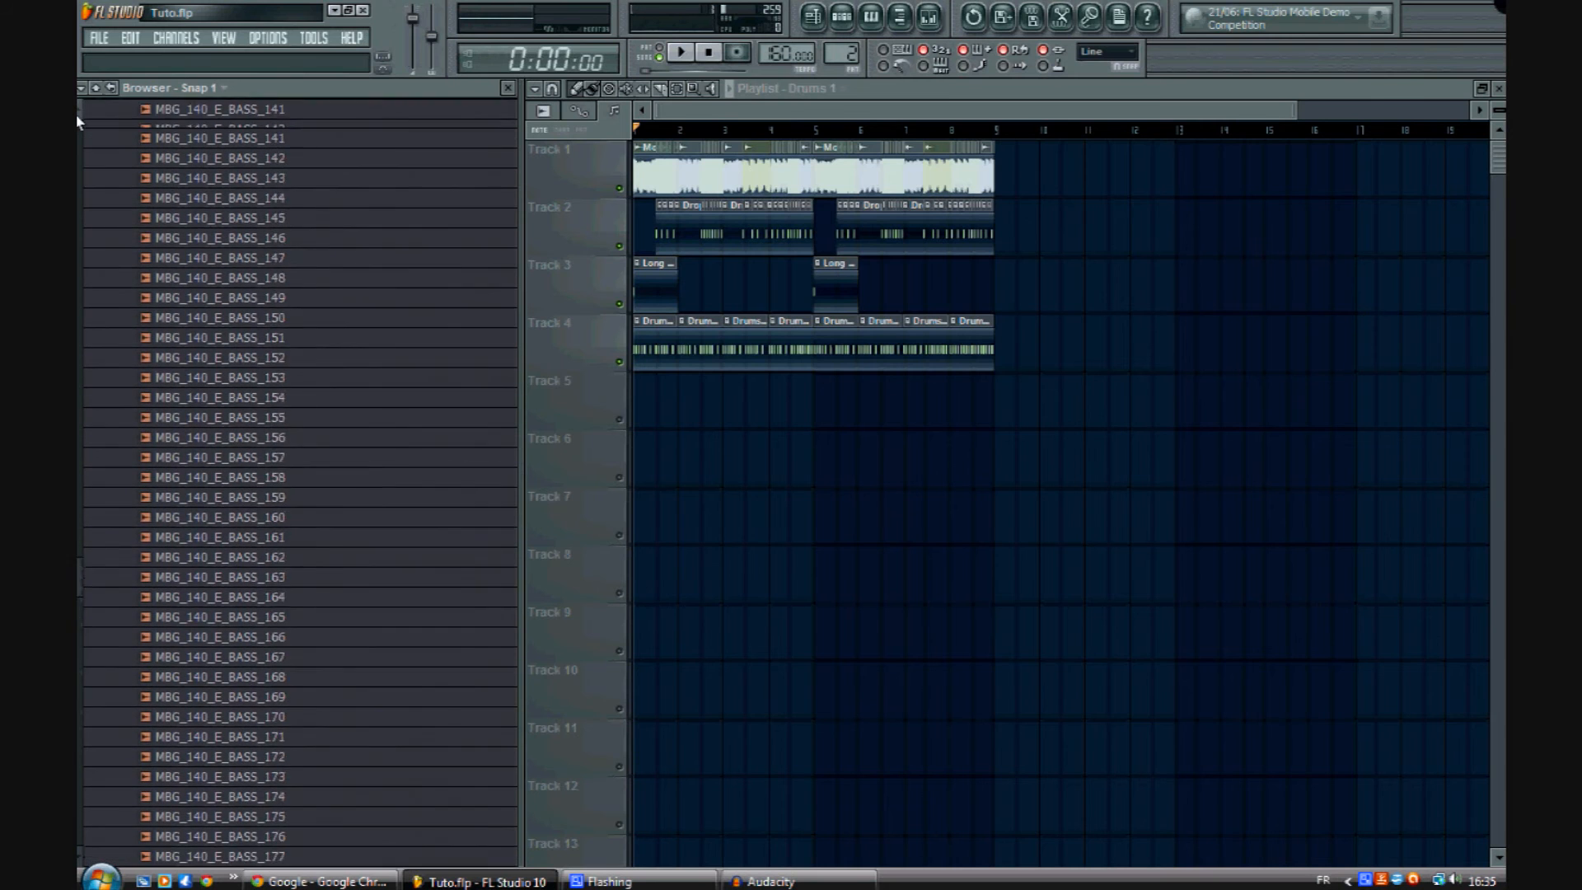
scroll(78, 122, up, 20)
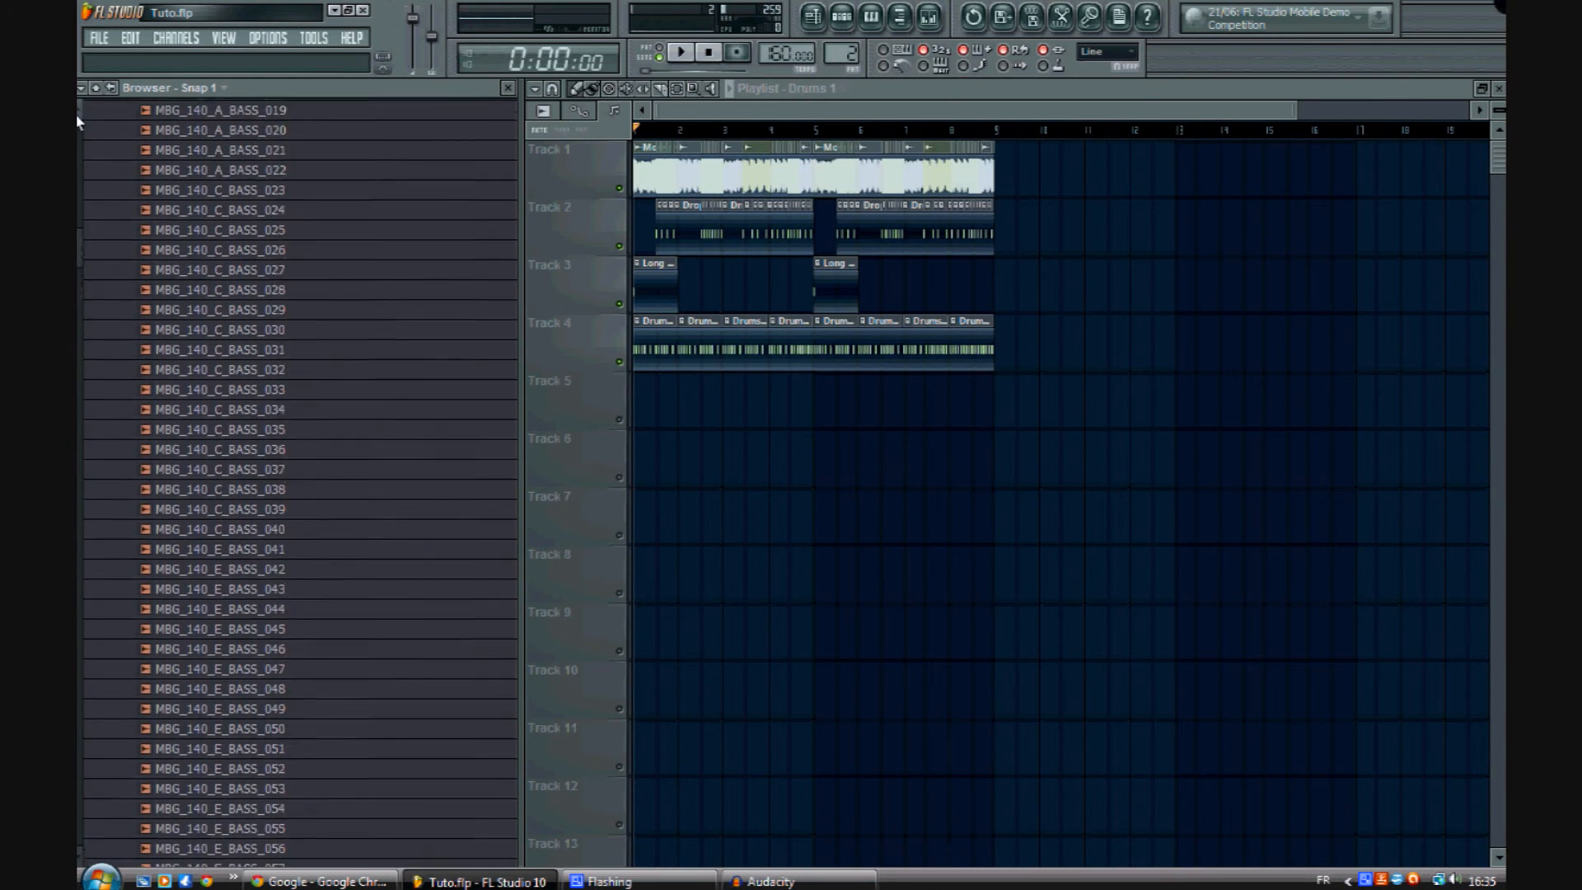
scroll(78, 122, up, 3)
click(177, 486)
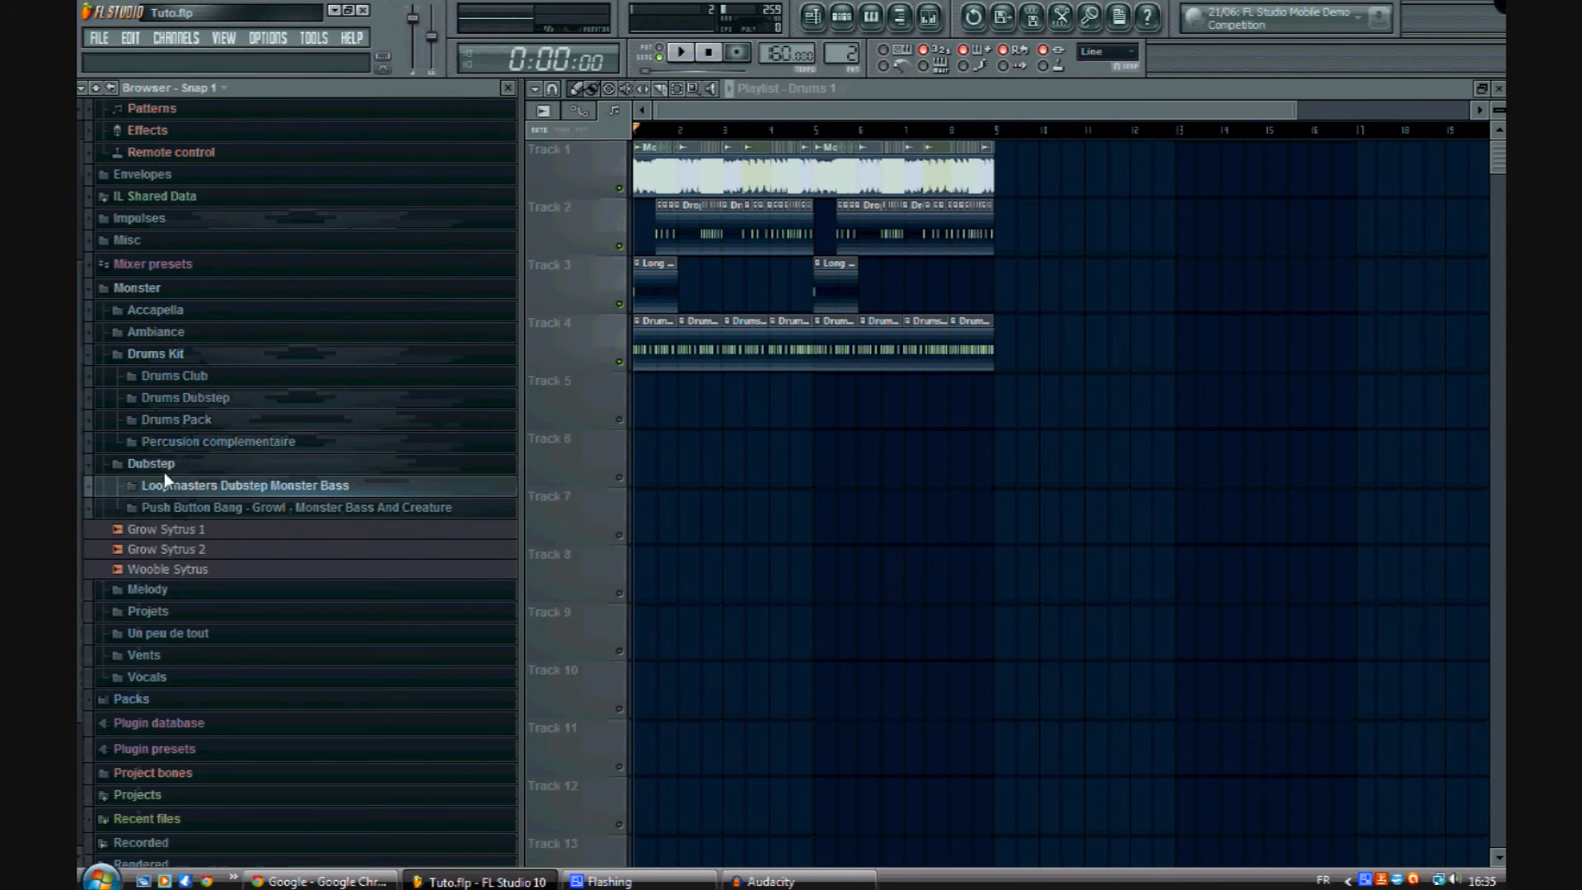
click(157, 355)
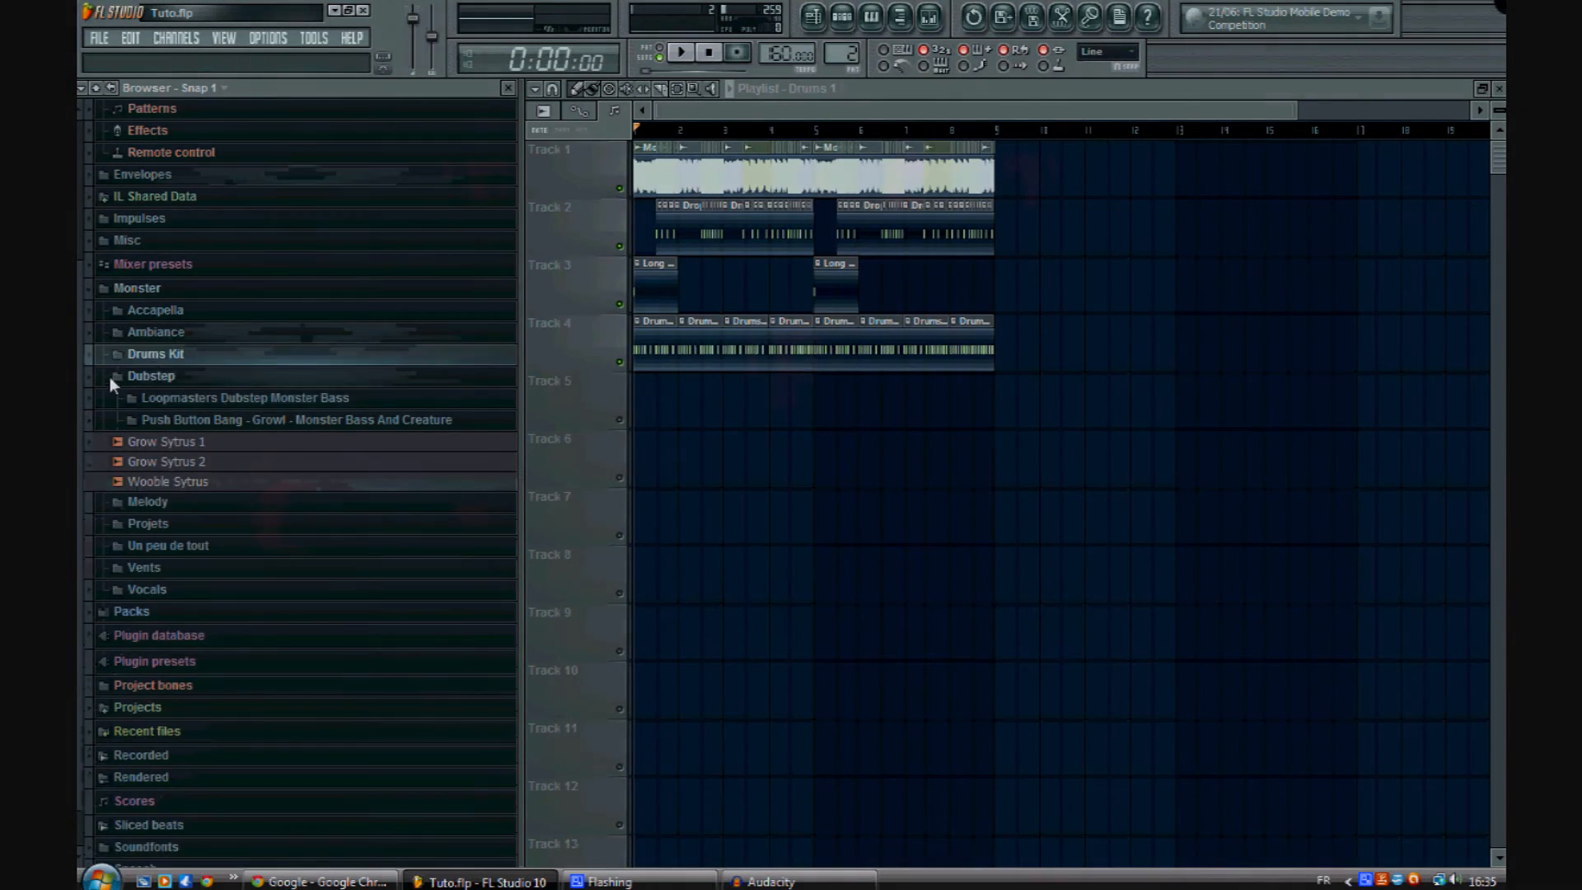
click(161, 378)
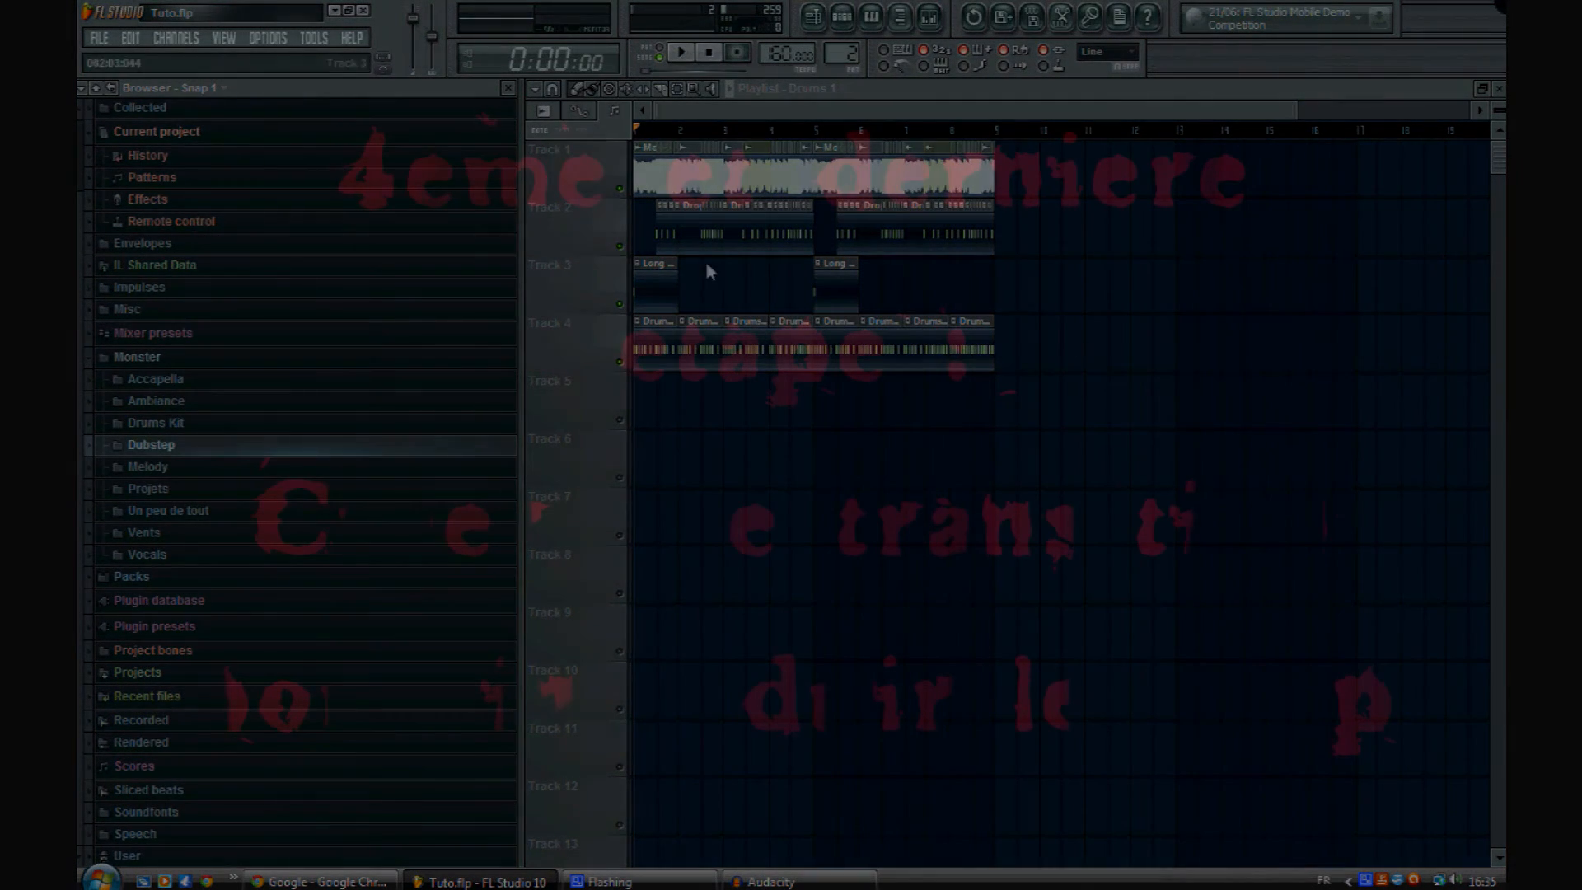
Step: Open the Scream channel's settings, audition its GRWL_SNARL_029_B.wav sample, and close the settings
scroll(805, 143, down, 1)
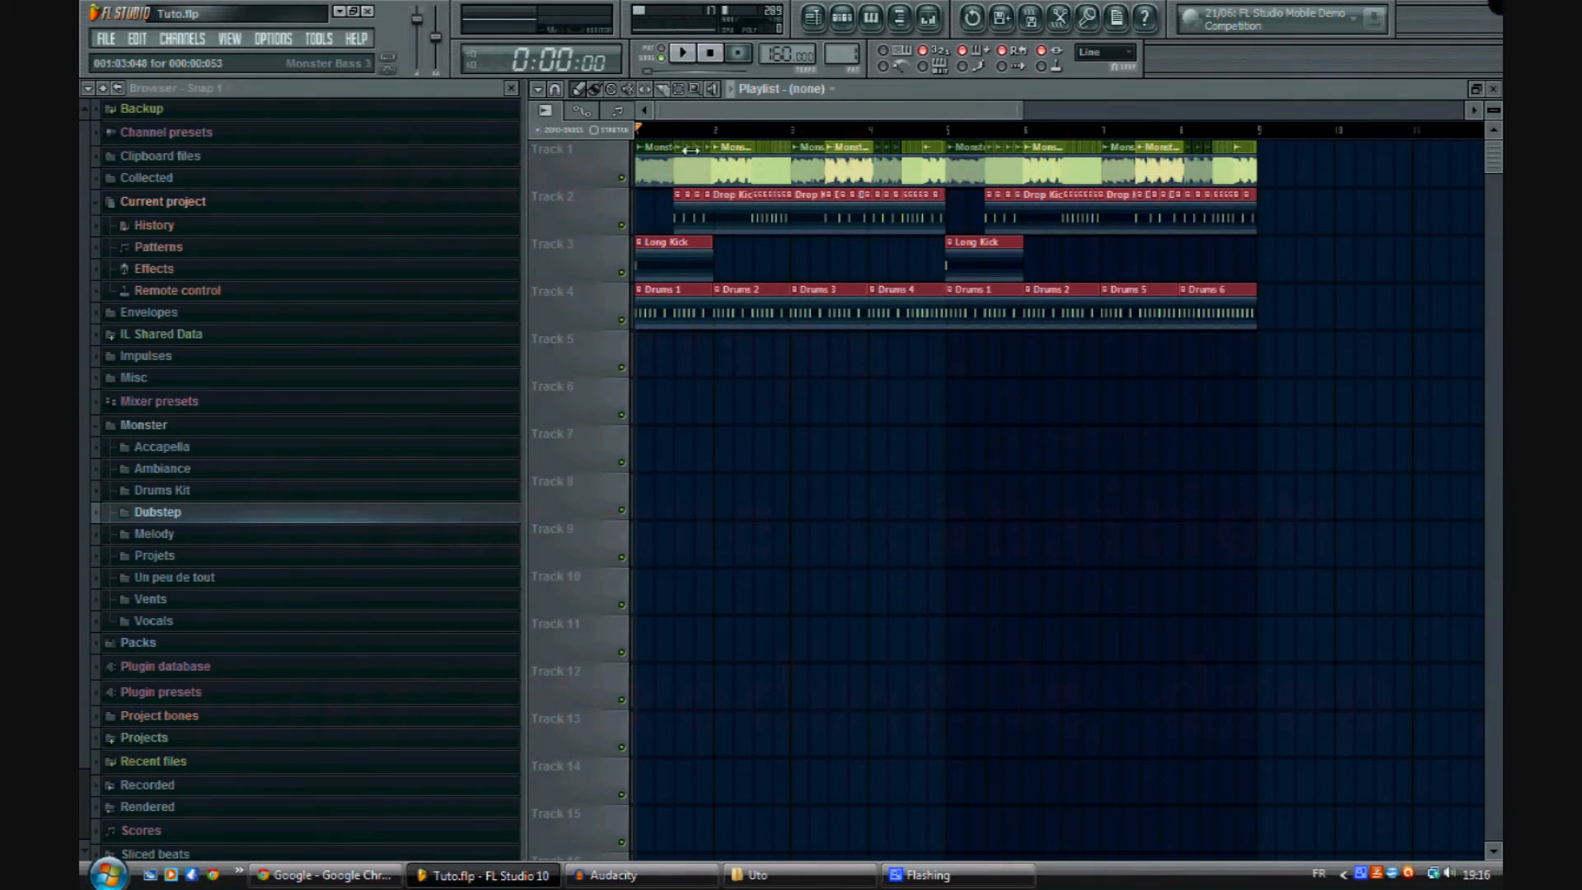
click(852, 27)
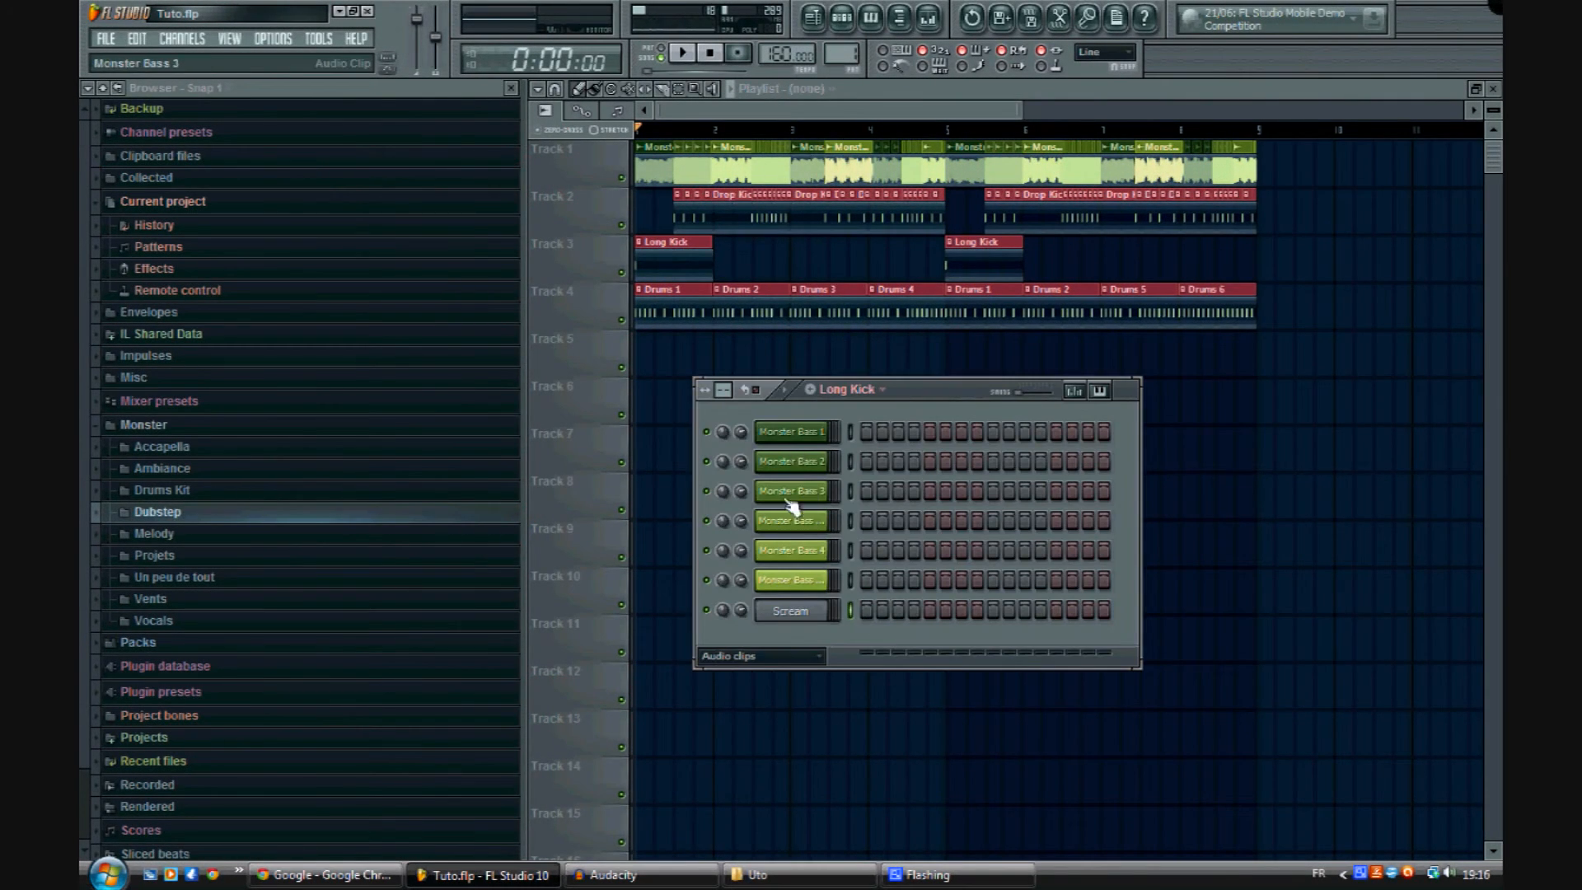
click(789, 614)
click(764, 609)
click(799, 615)
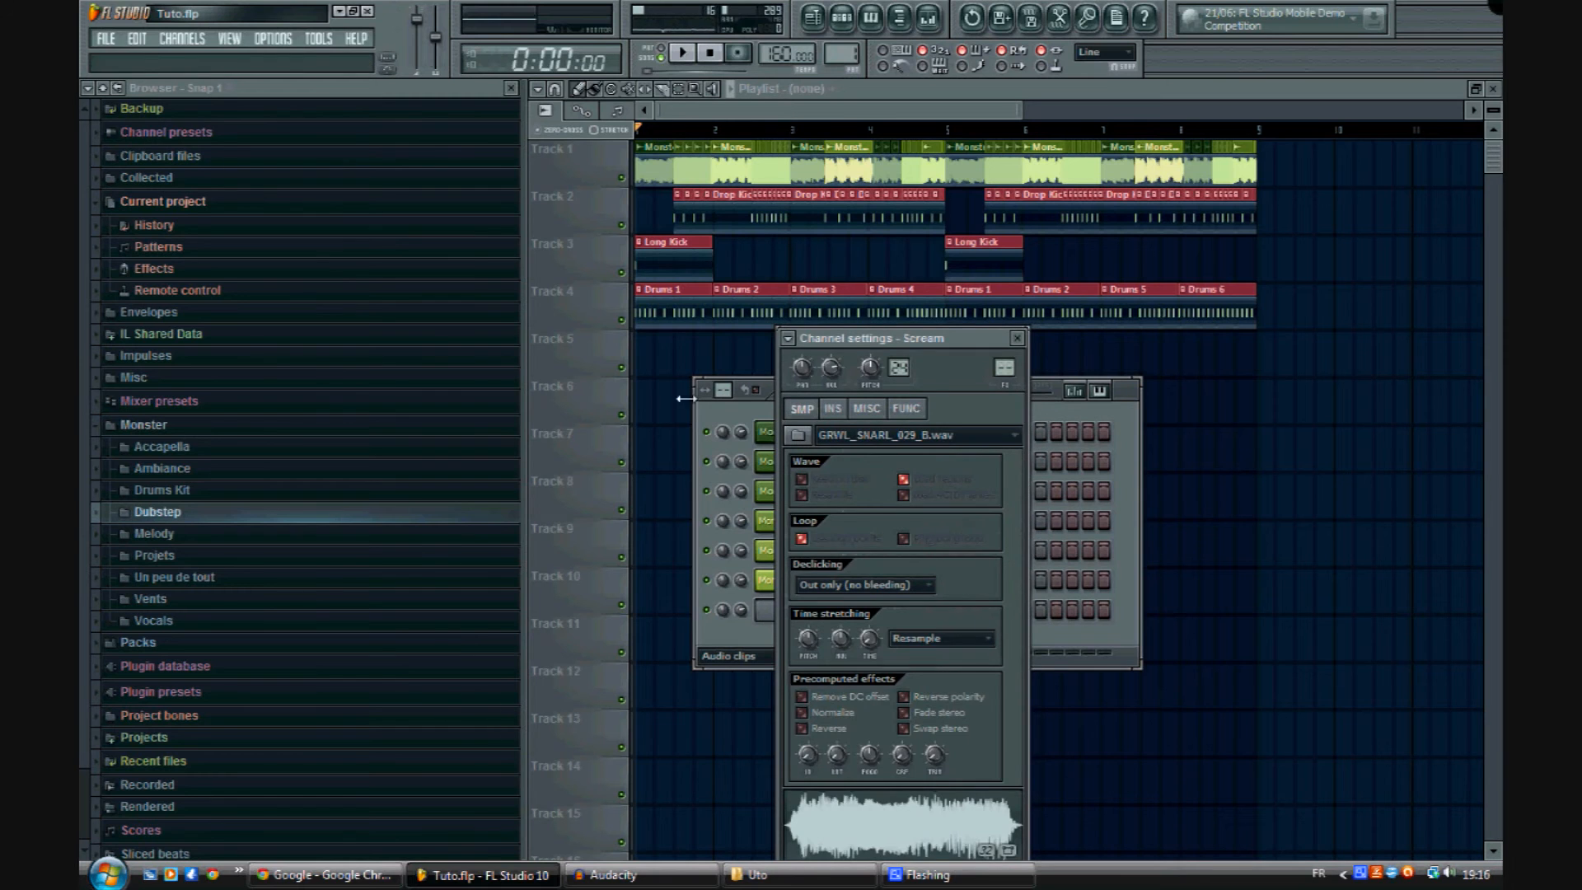
drag(980, 336, 1110, 131)
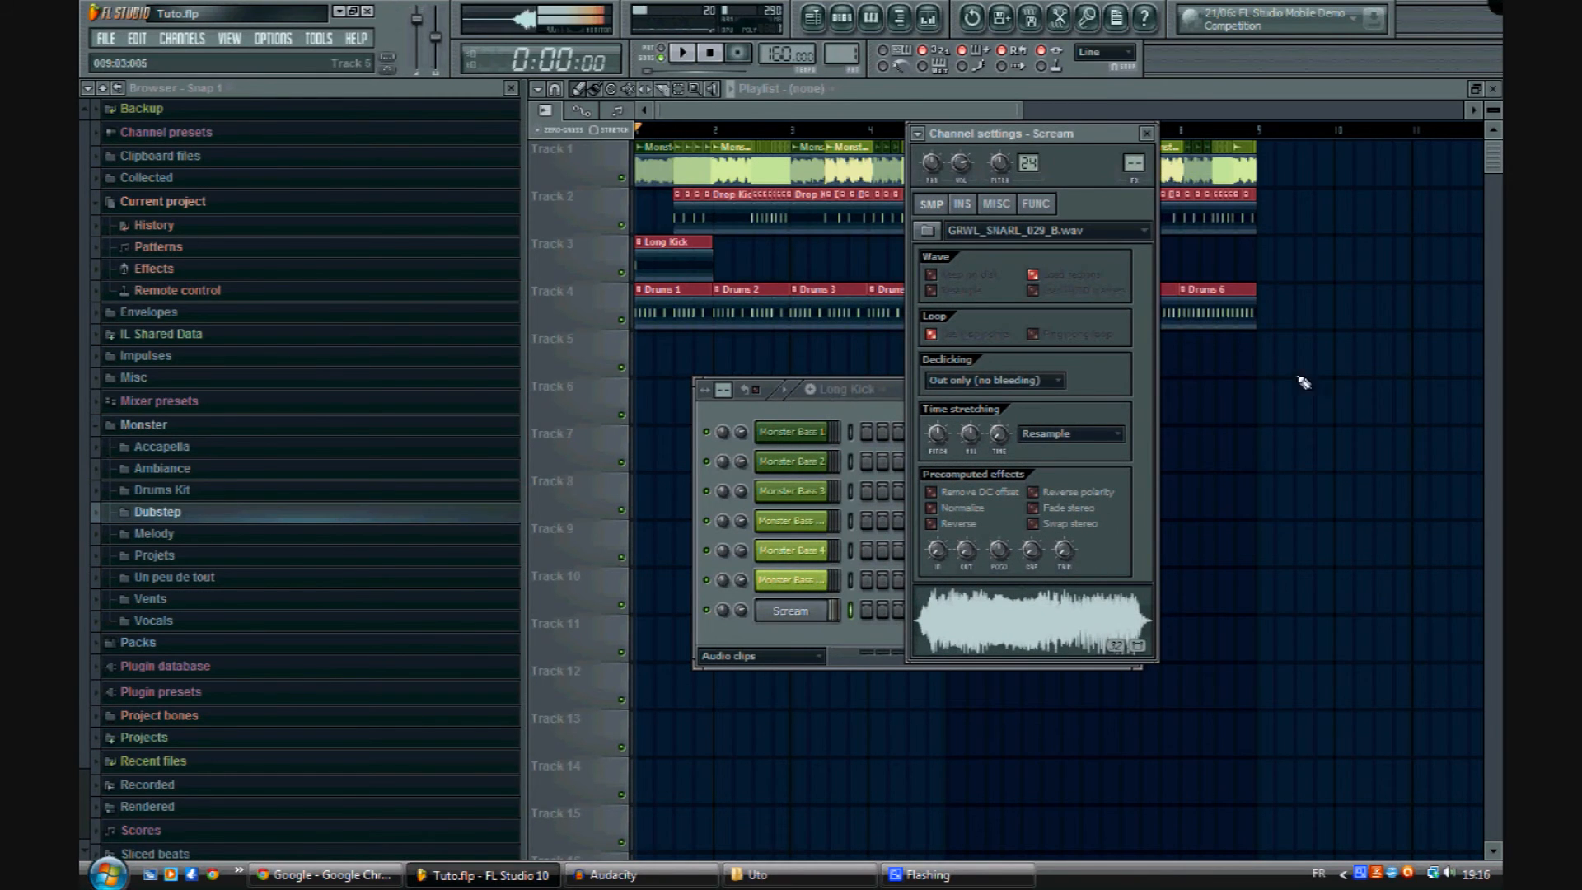
click(1147, 134)
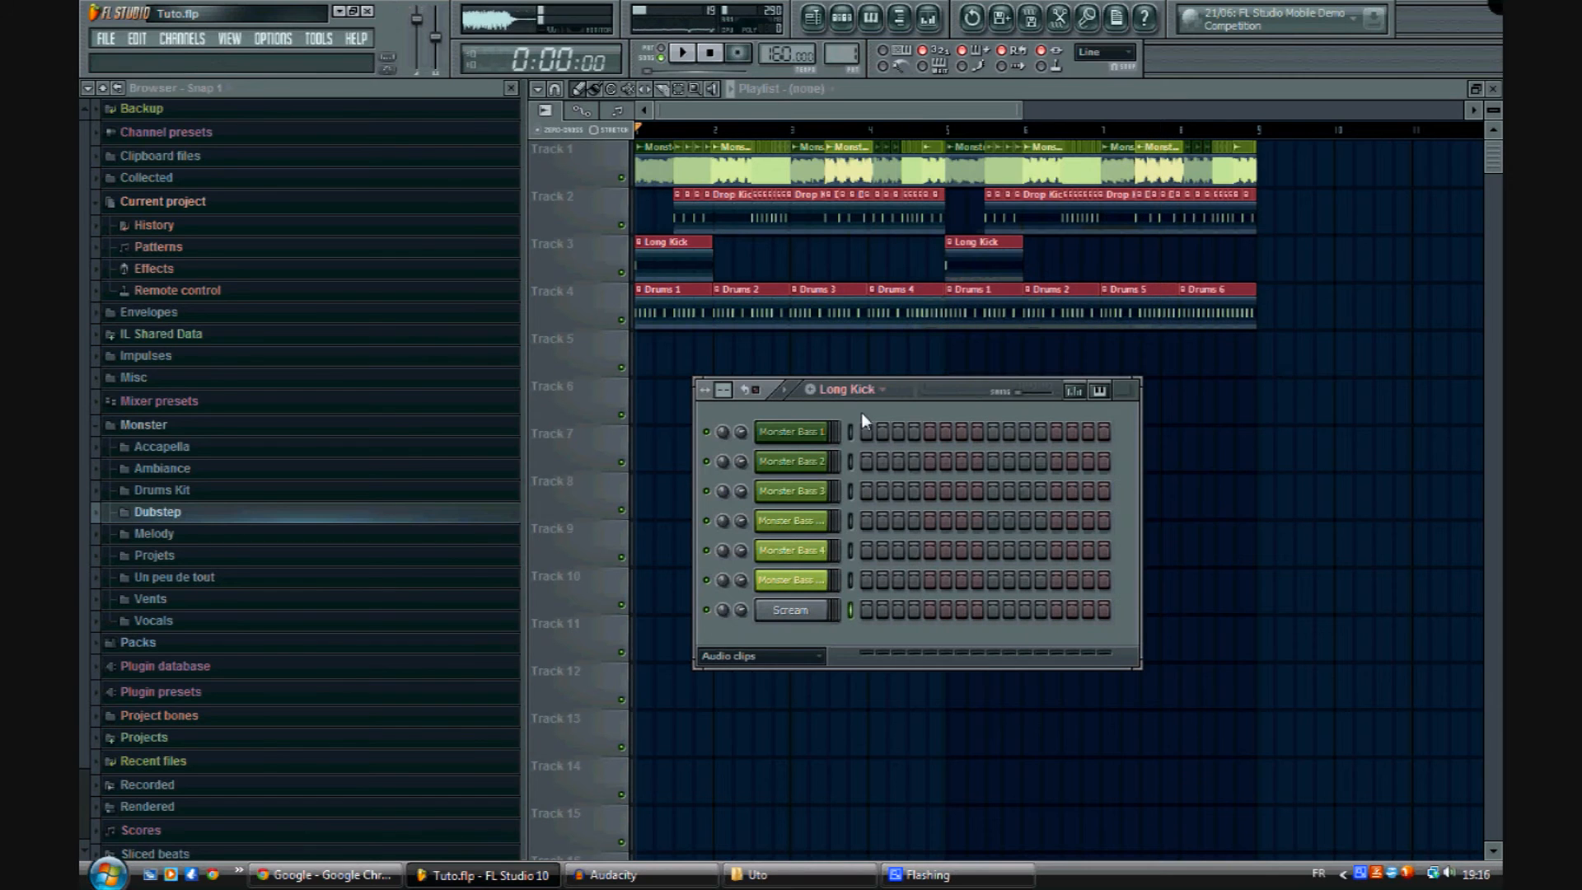
Step: Set the step sequencer's channel filter to All, check the list of patterns, and close the sequencer
click(879, 389)
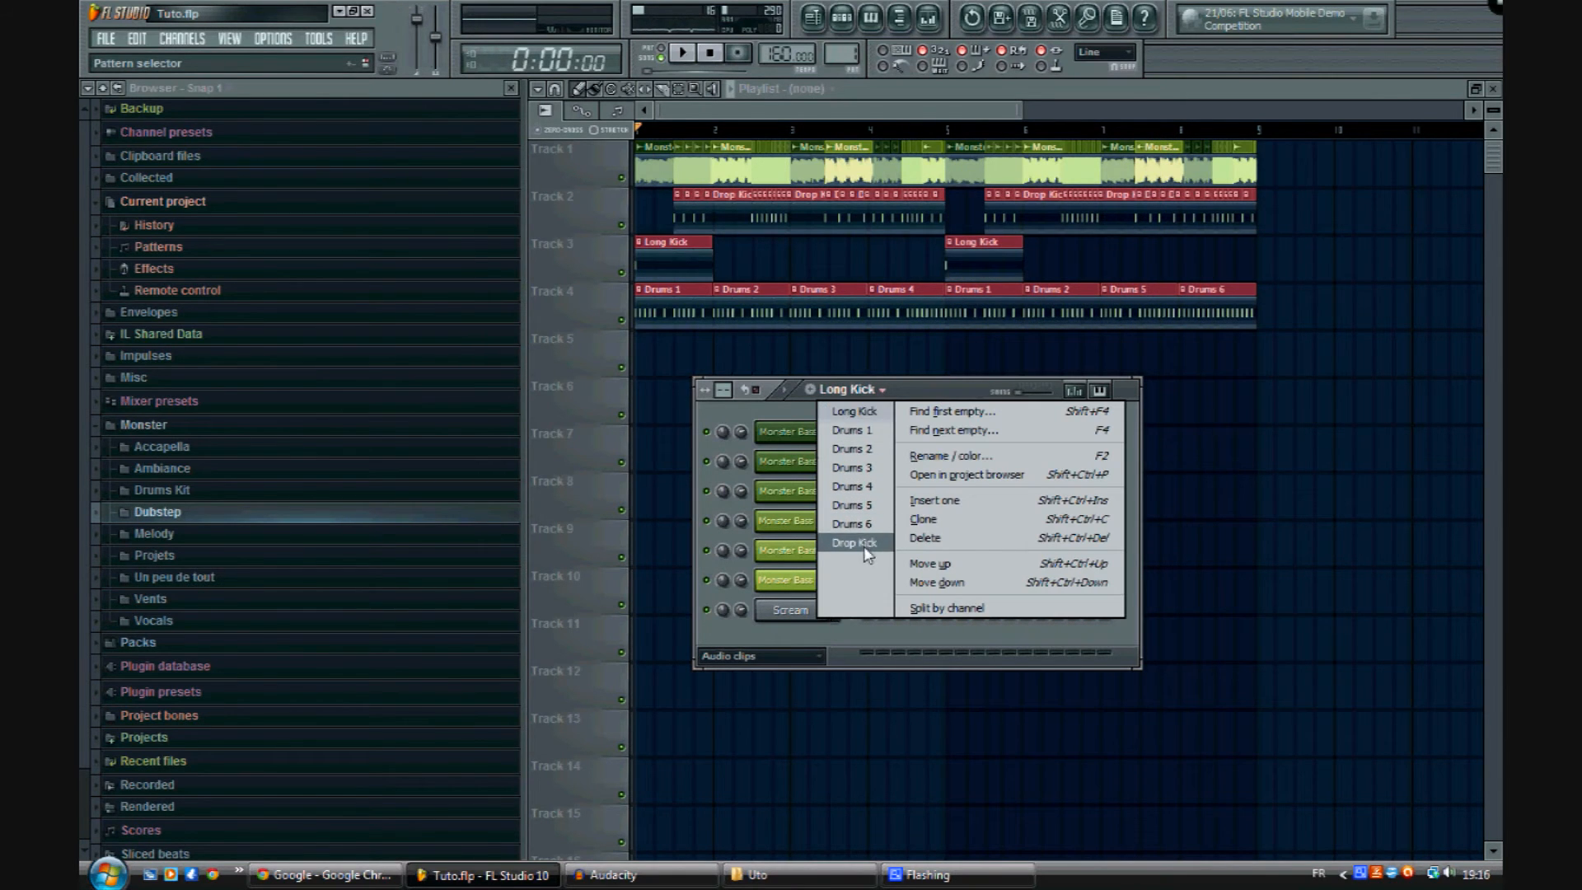
click(878, 389)
click(774, 657)
click(726, 675)
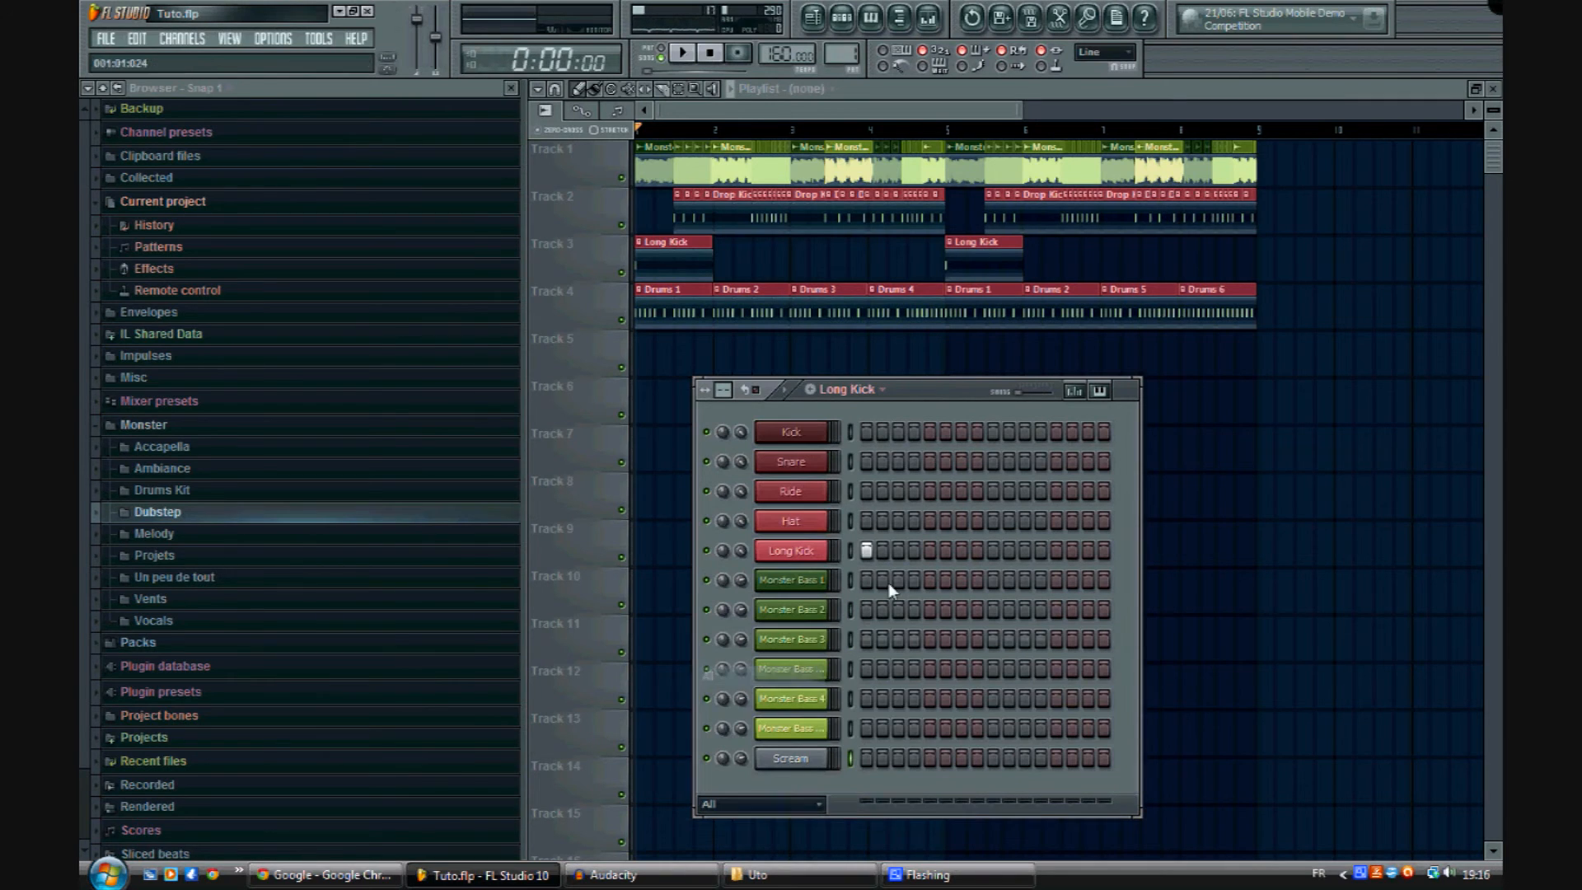
click(883, 389)
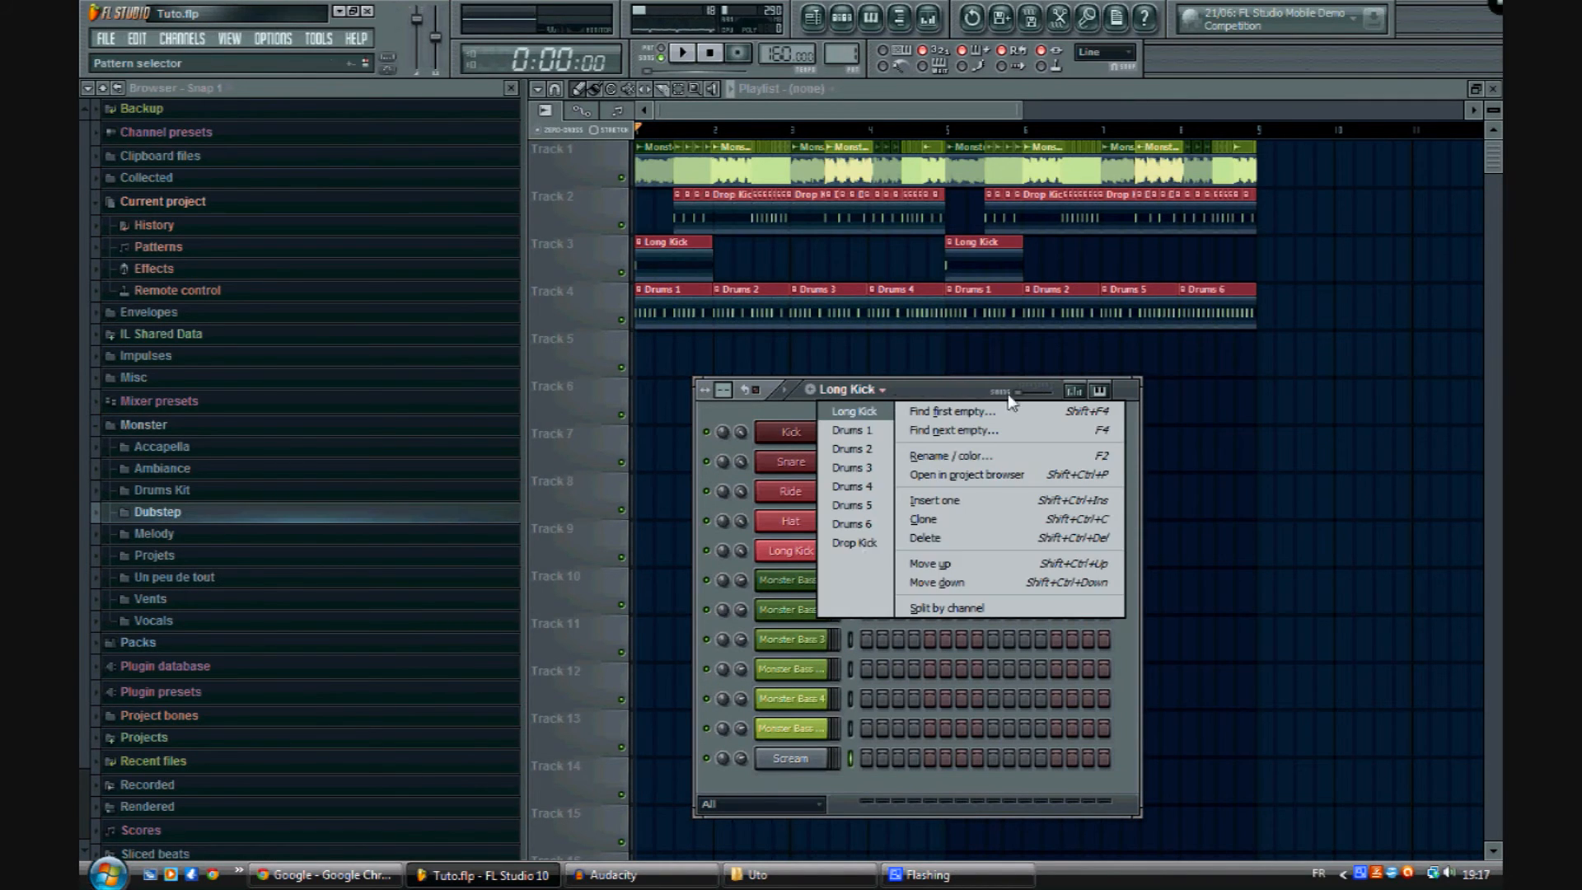
click(803, 761)
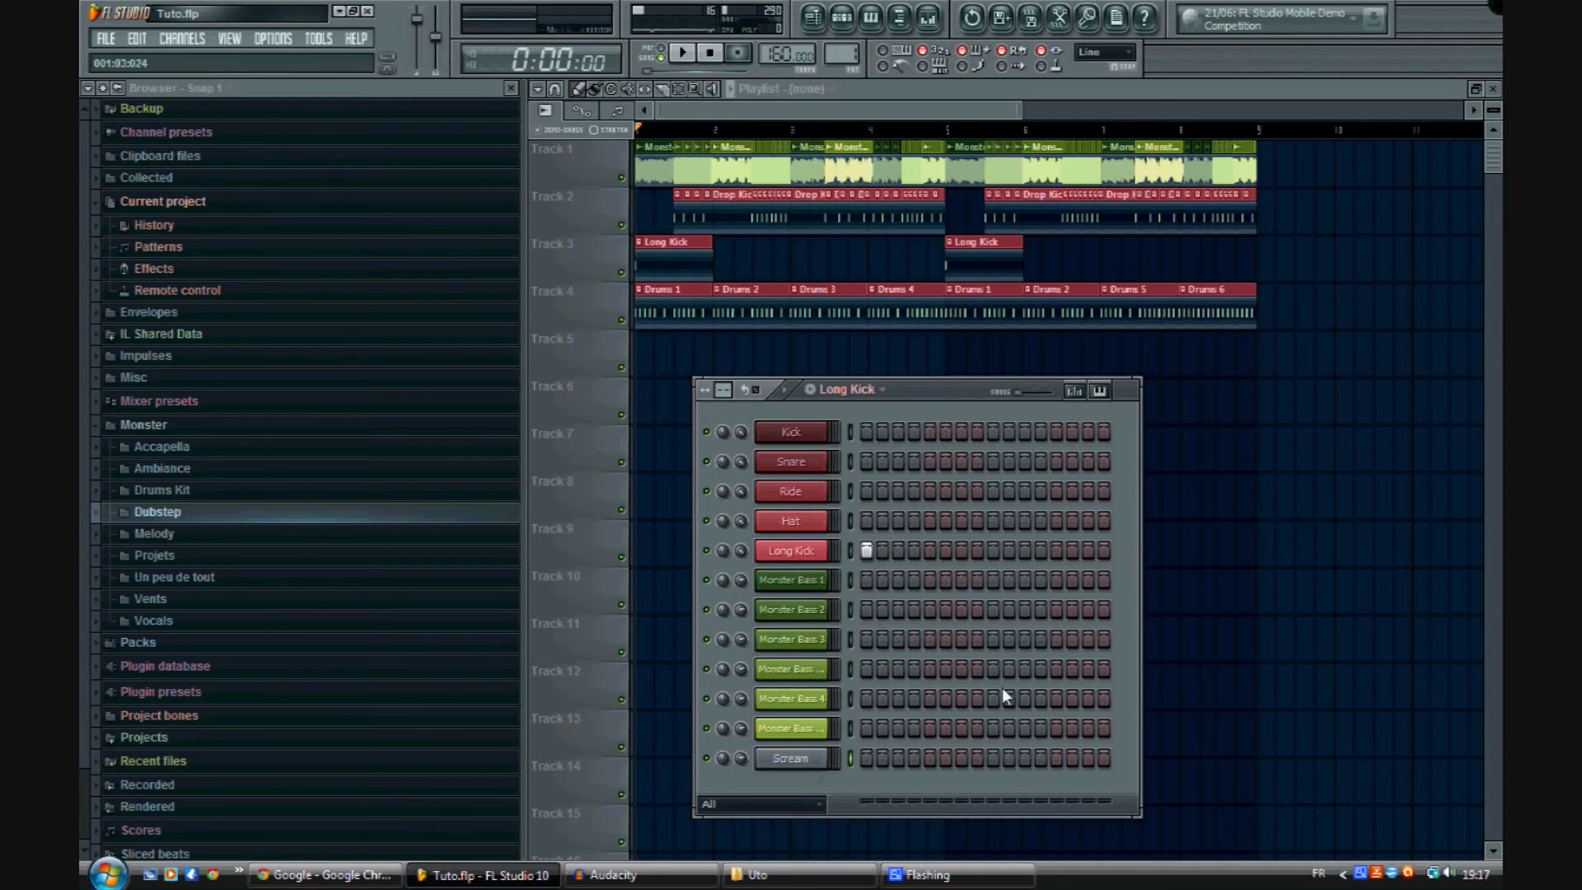
key(F6)
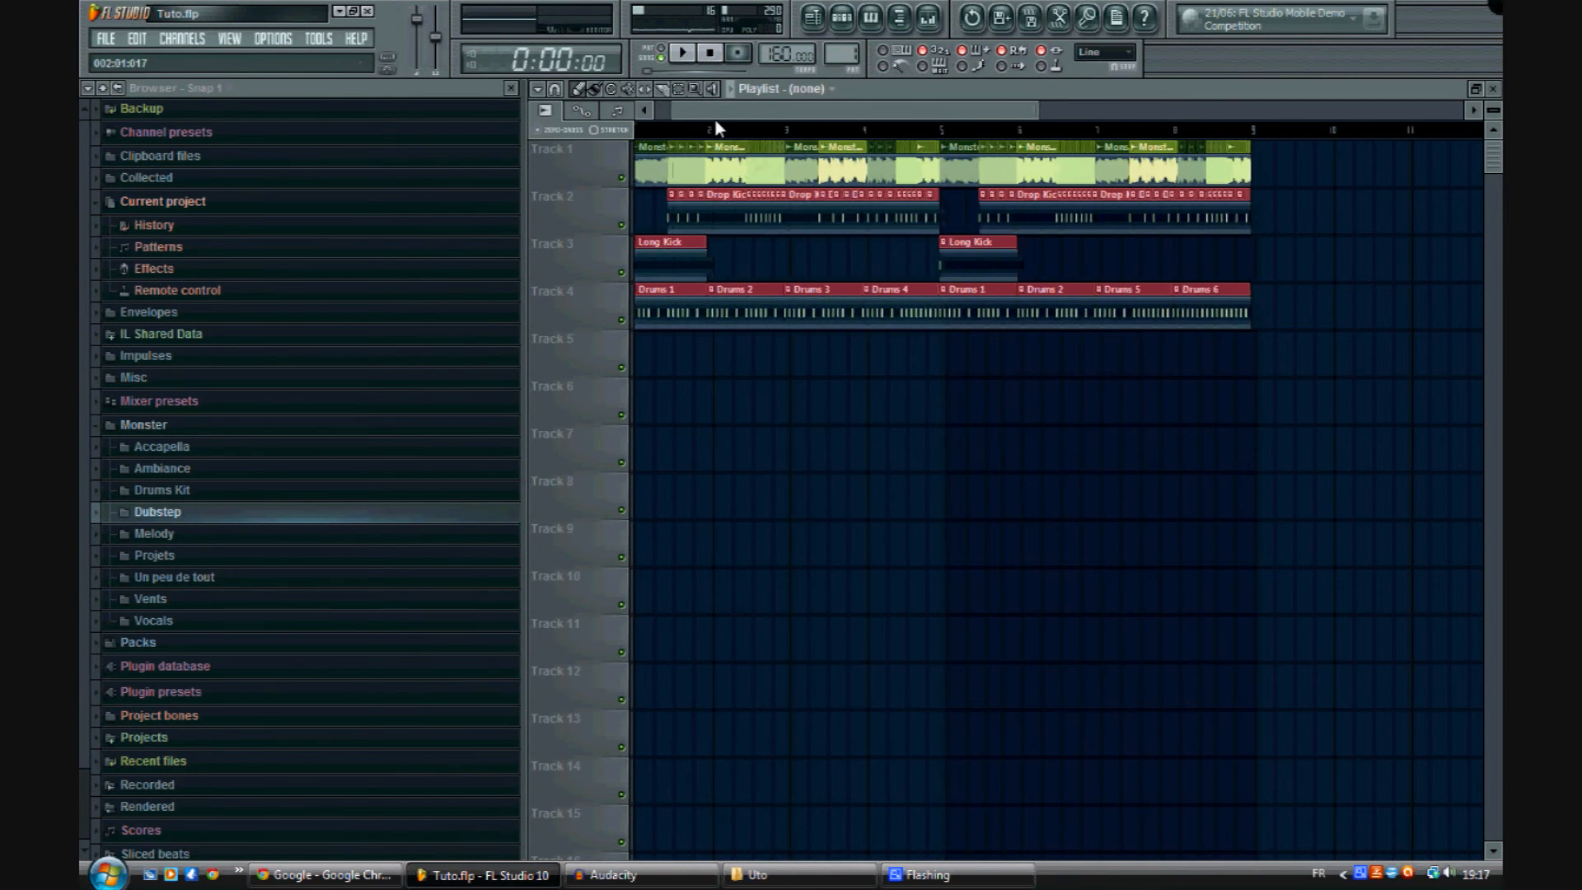
Step: Select all the clips on Tracks 1 to 4 and move them eight bars later to start at bar 9
click(678, 89)
drag(1366, 458, 346, 65)
scroll(696, 144, down, 3)
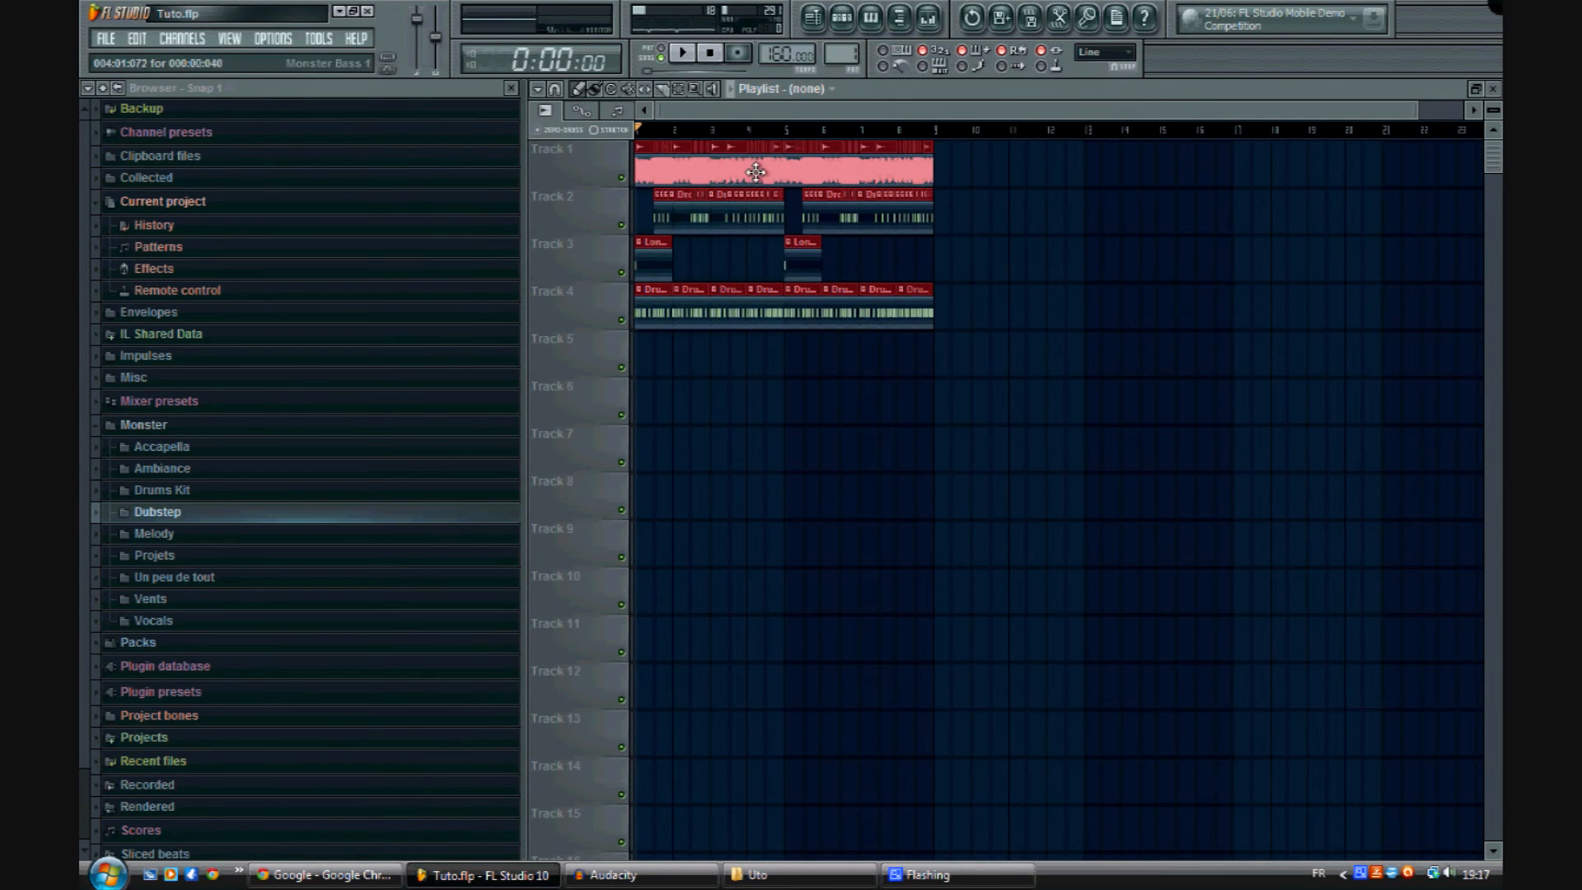
drag(692, 157, 1121, 154)
scroll(976, 148, up, 8)
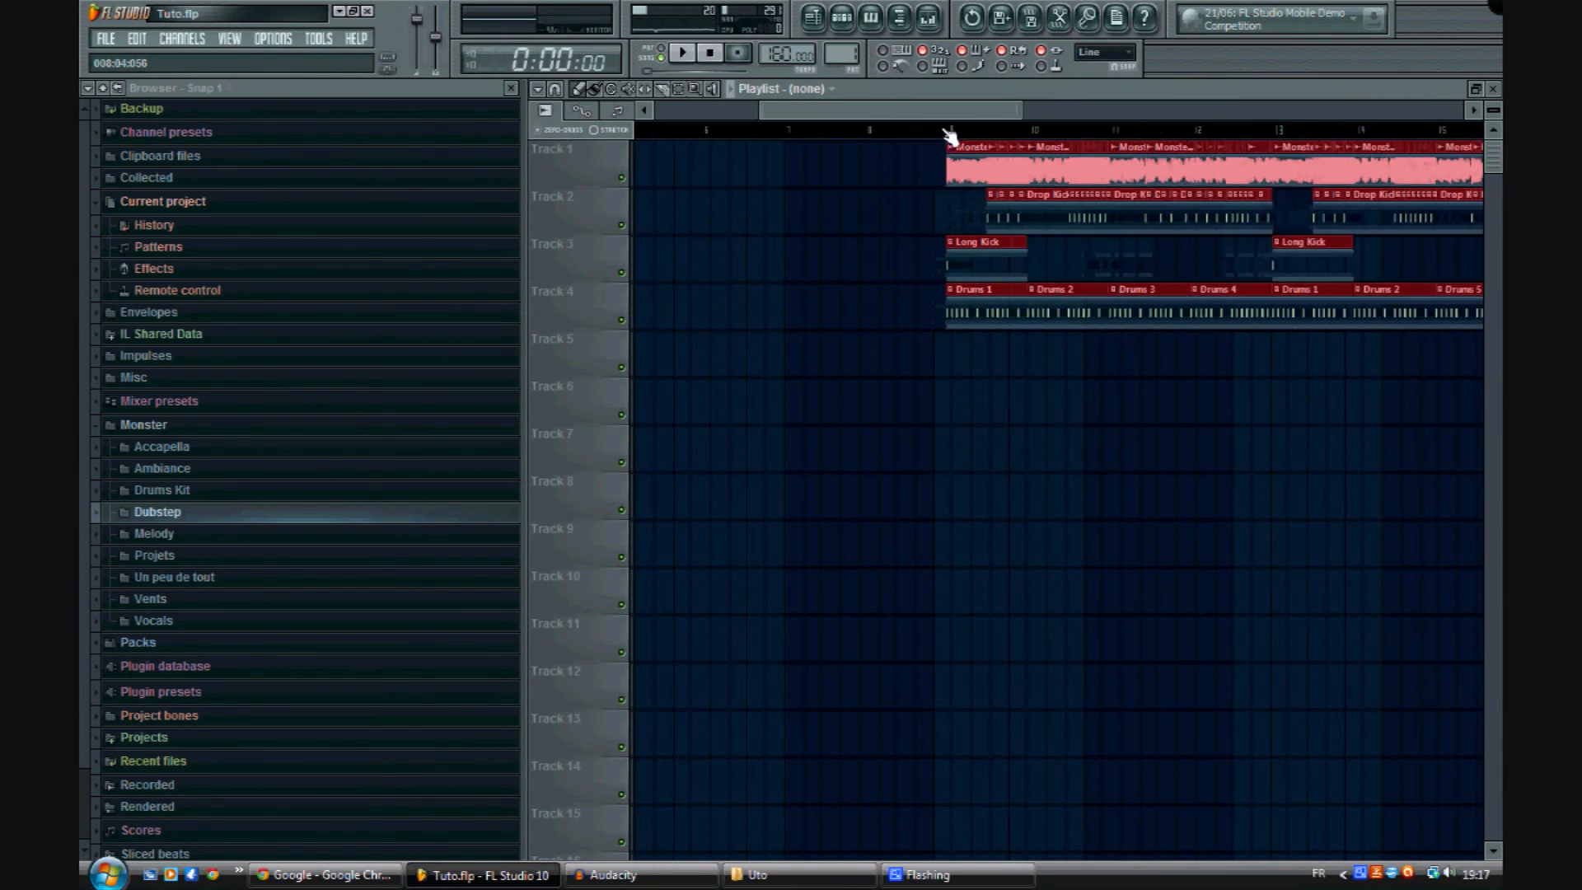
scroll(973, 145, down, 3)
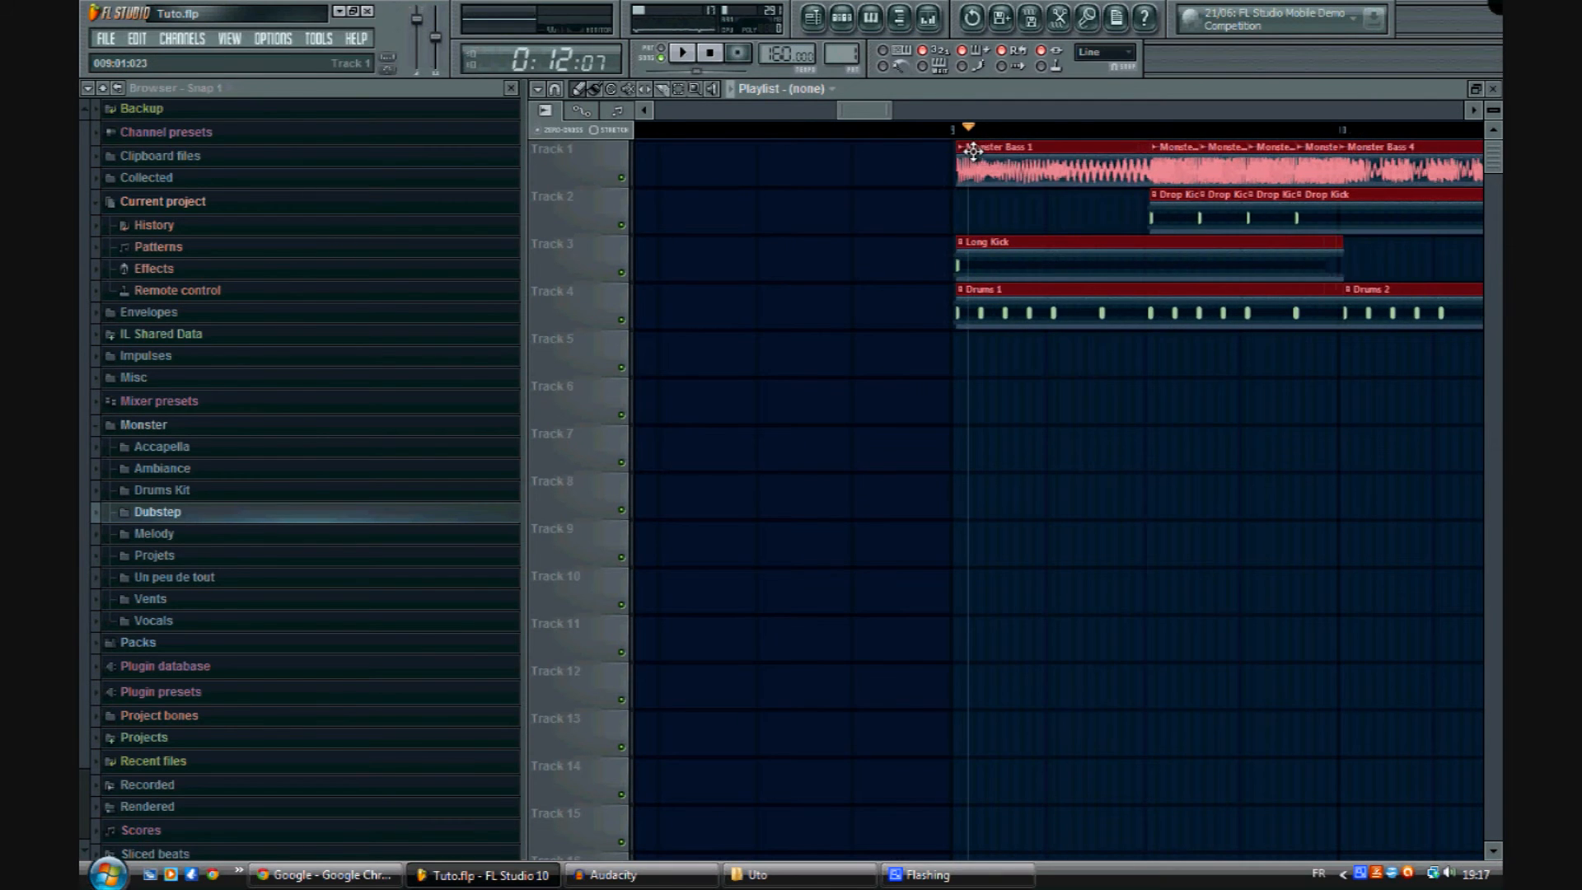
scroll(963, 146, down, 4)
drag(722, 112, 666, 115)
ctrl+click(944, 176)
Step: Play the moved arrangement from bar 9 to check its start, and stop playback
key(space)
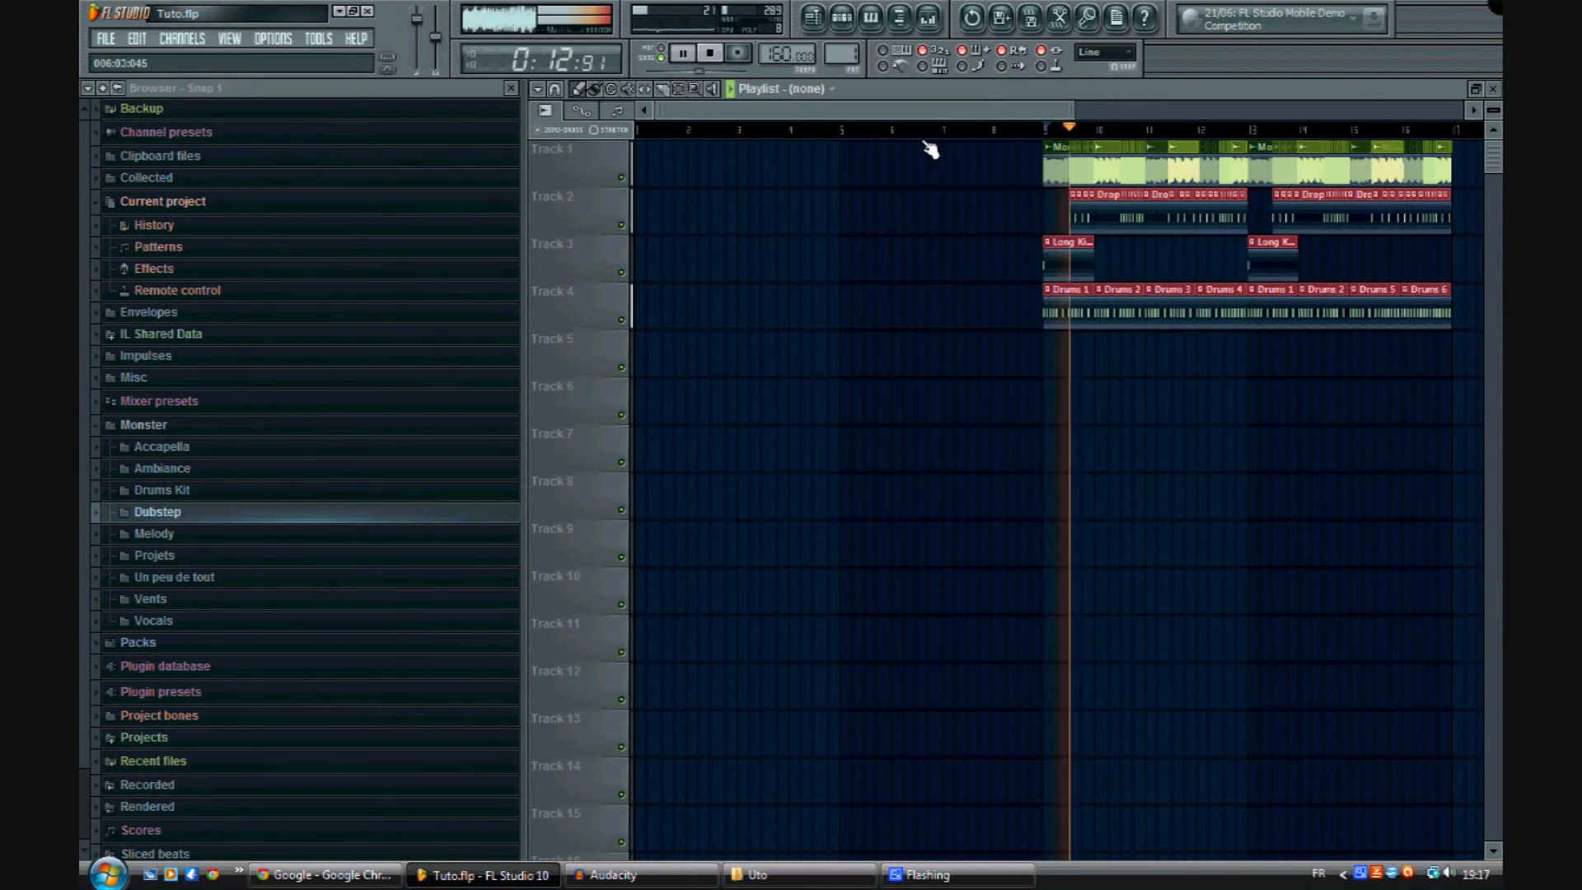
key(space)
key(space)
key(space)
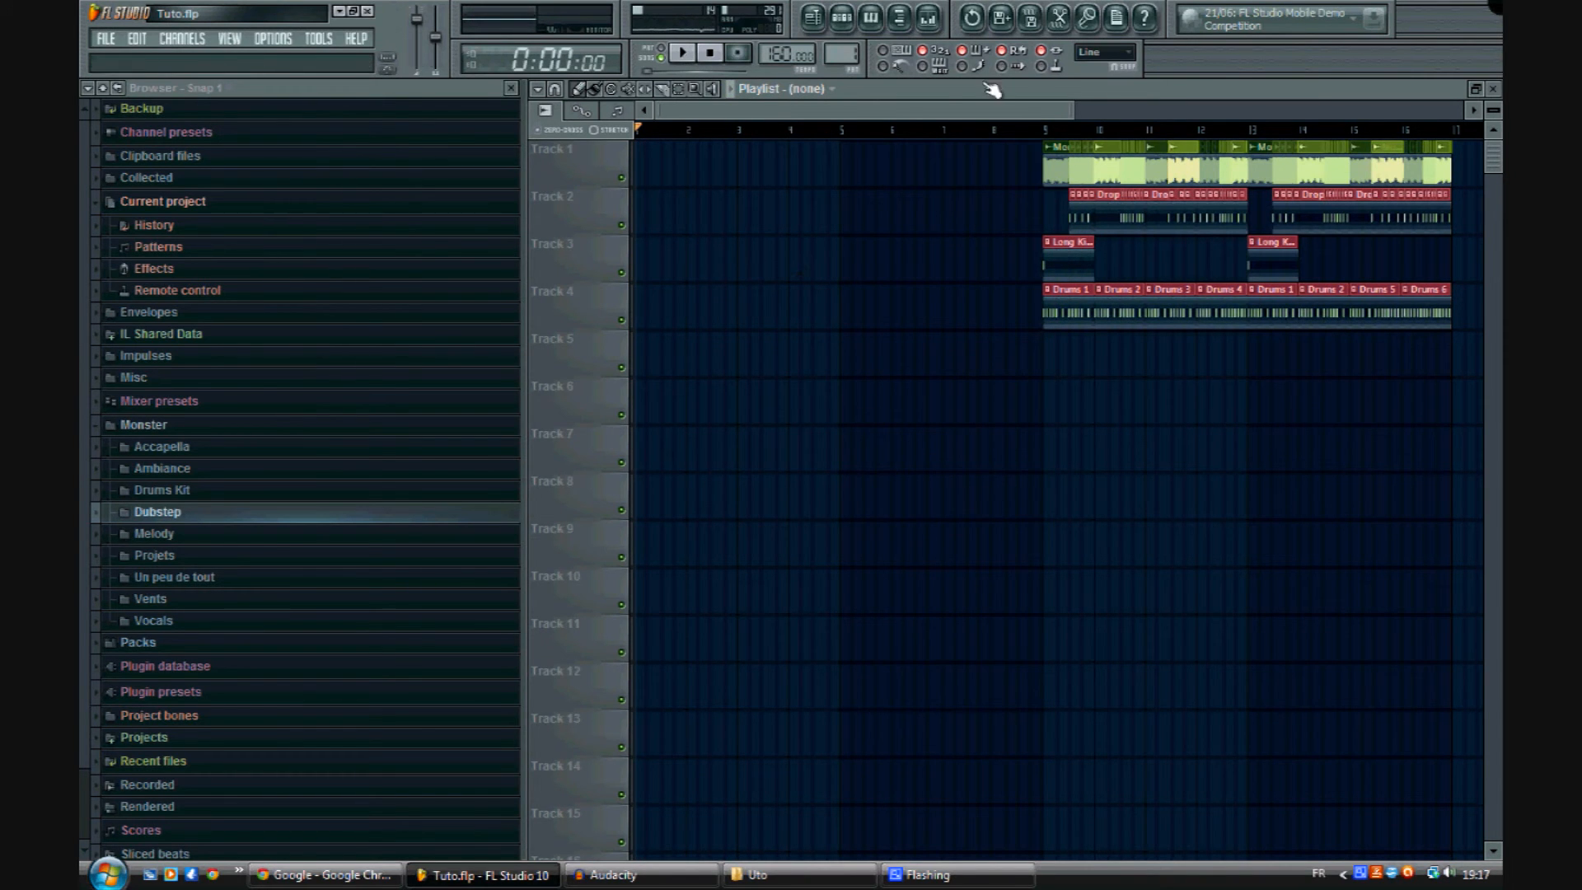
Step: Add a 3x Osc channel to the project and place its channel settings over the playlist
click(844, 22)
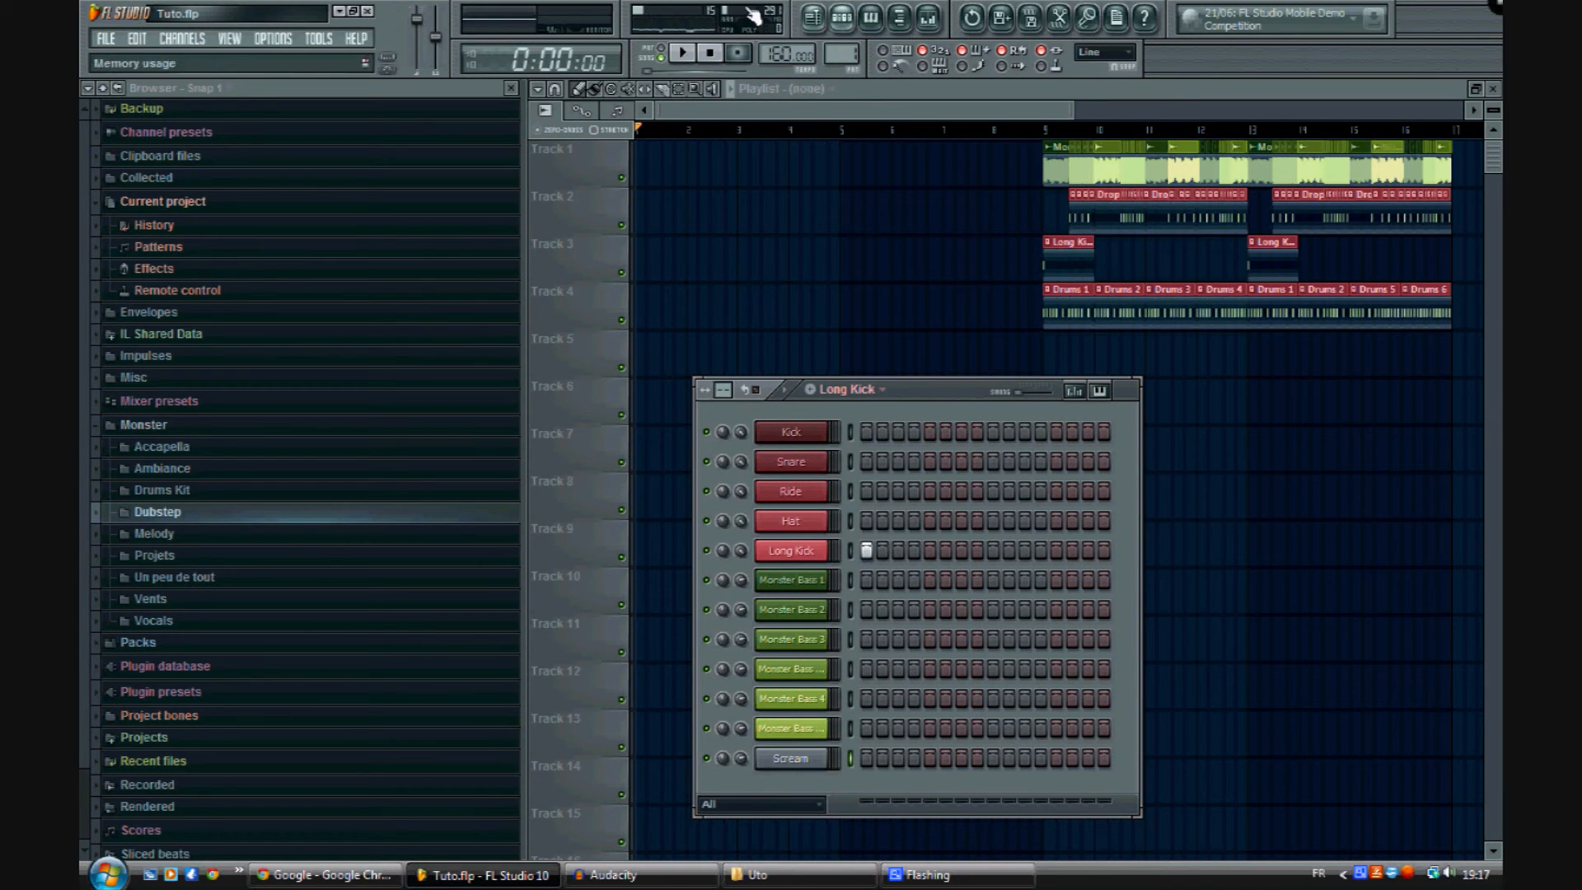
click(183, 39)
mouse_move(179, 52)
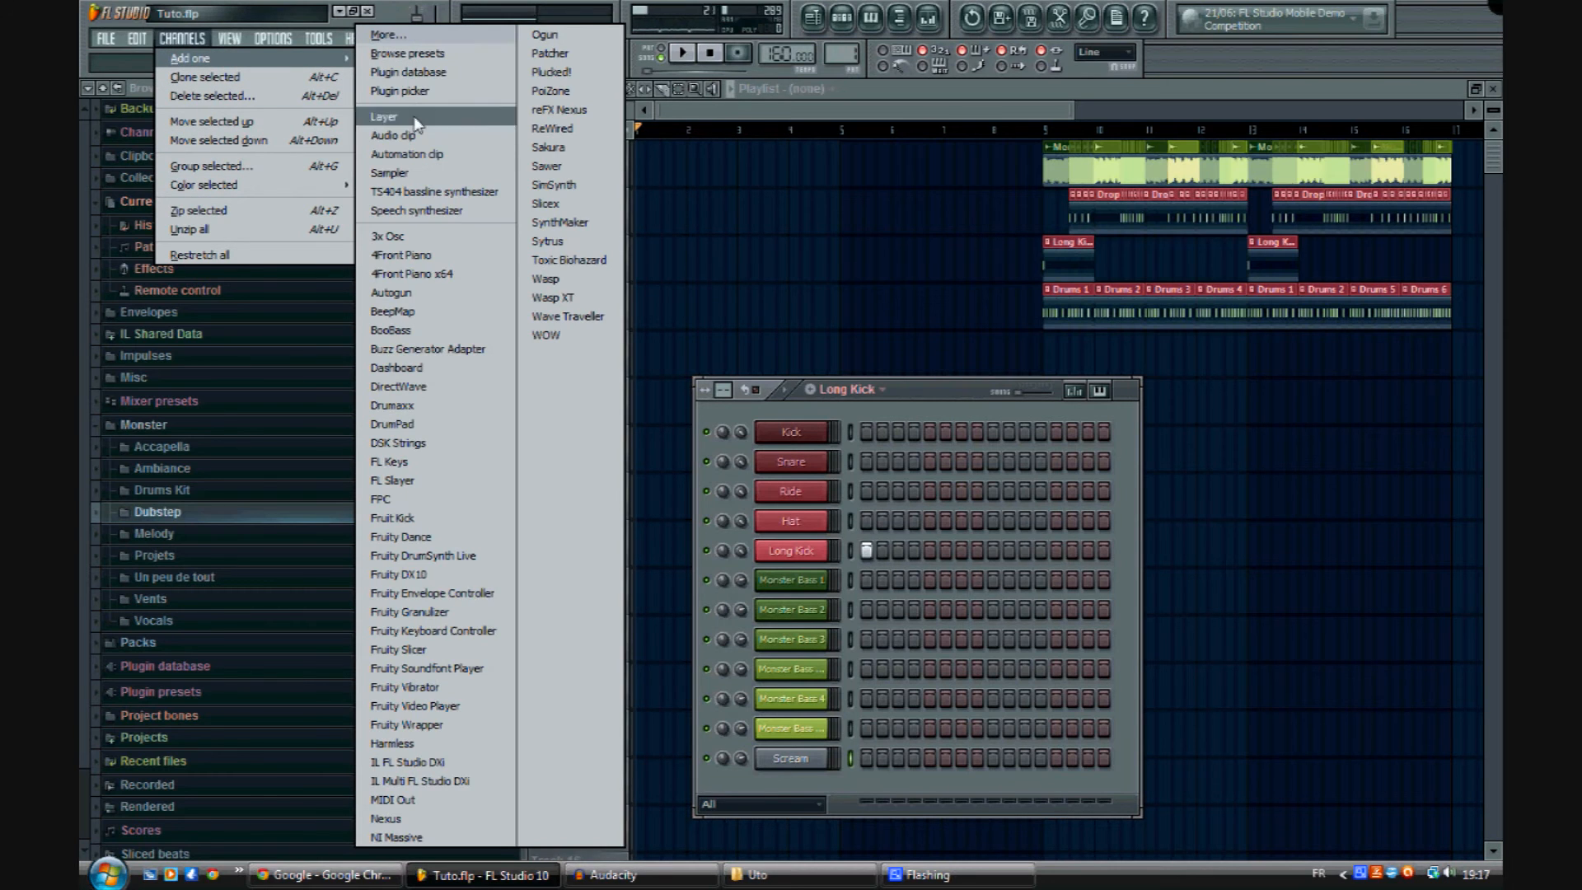
click(384, 239)
drag(1096, 129, 1057, 216)
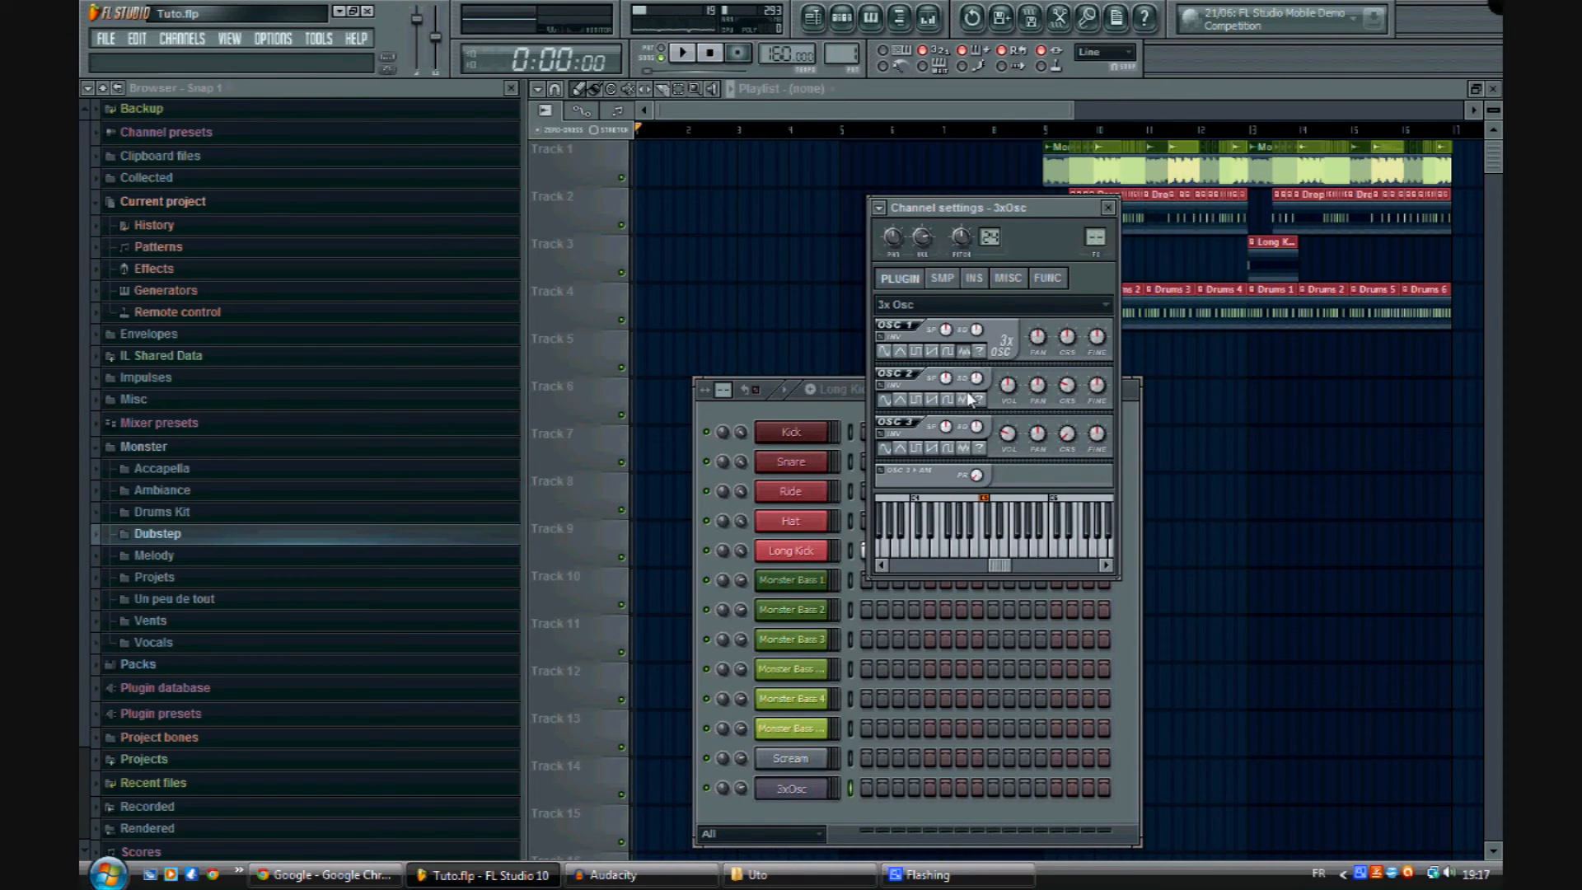
Step: Route the 3xOsc channel to a free mixer track and load Fruity Parametric EQ 2 in its first effect slot
click(879, 208)
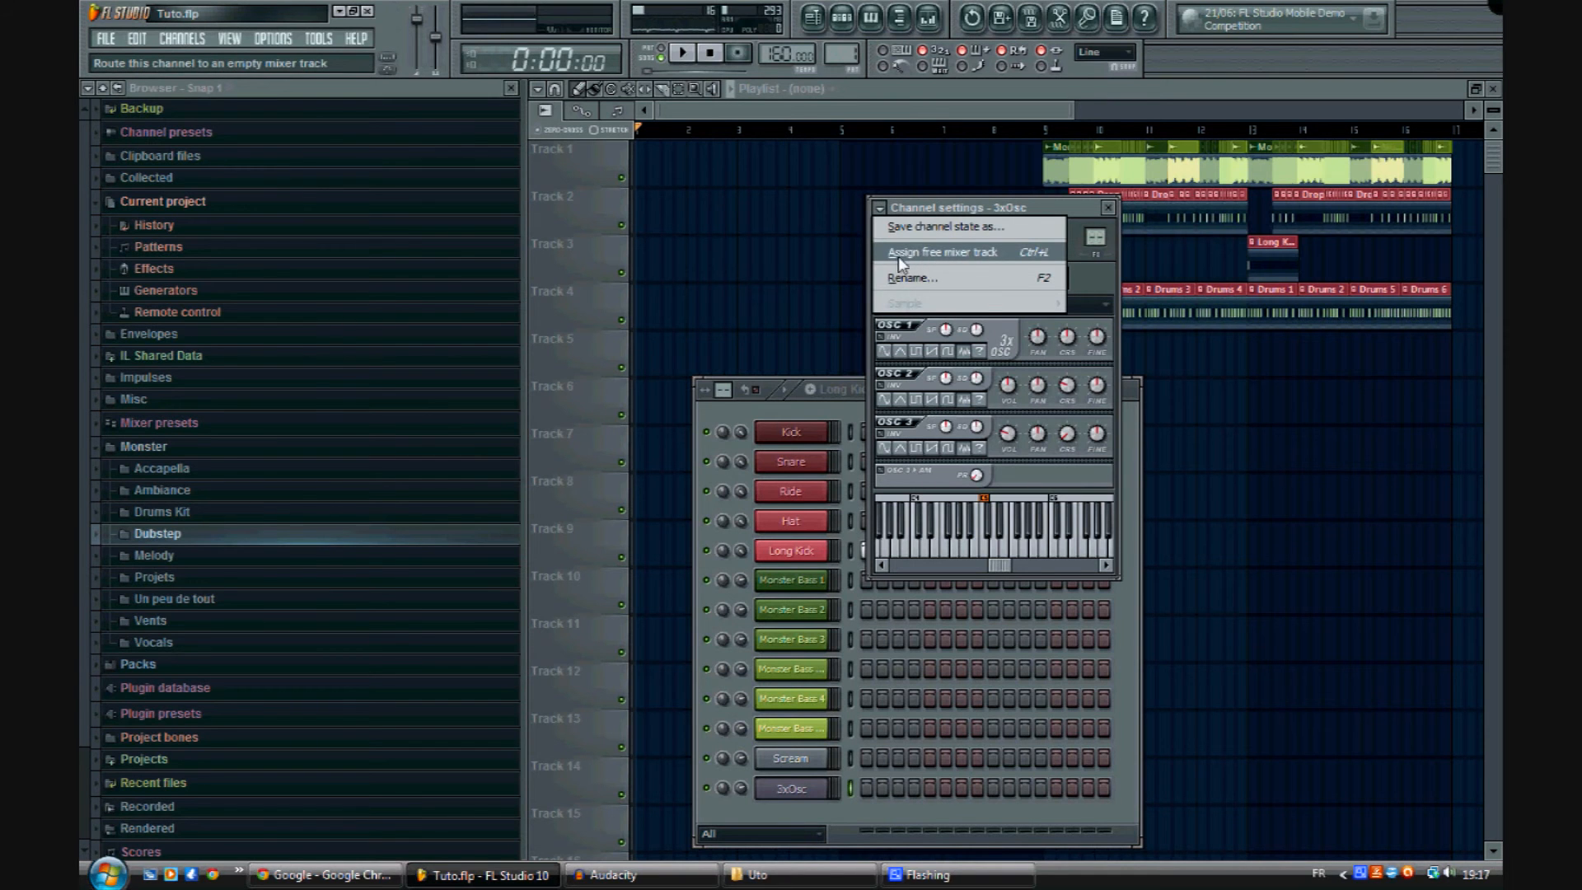
click(970, 261)
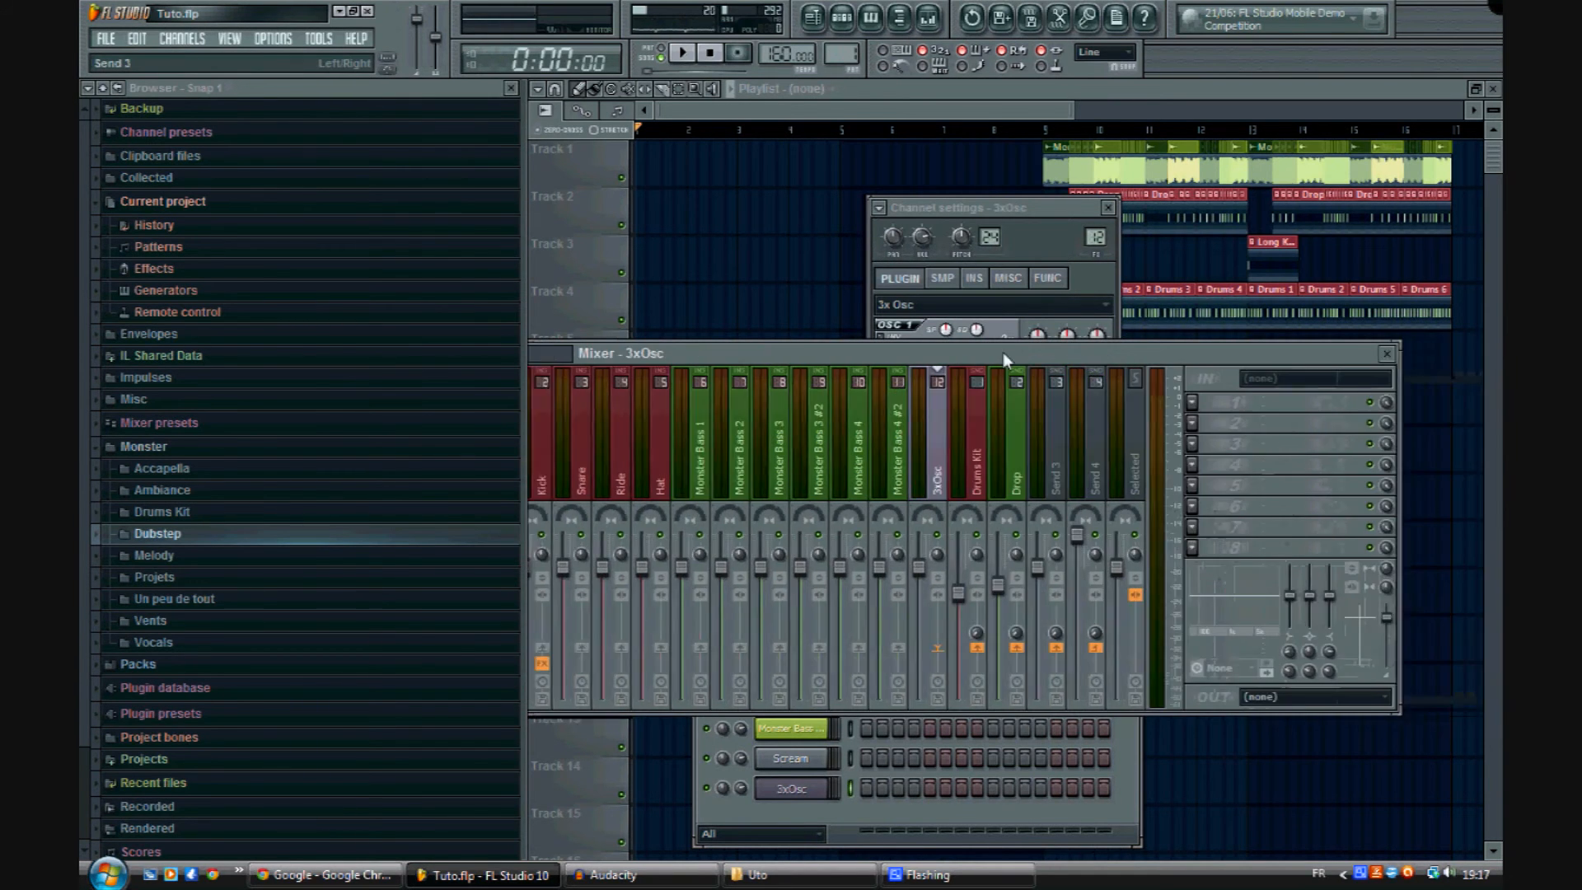
click(1157, 400)
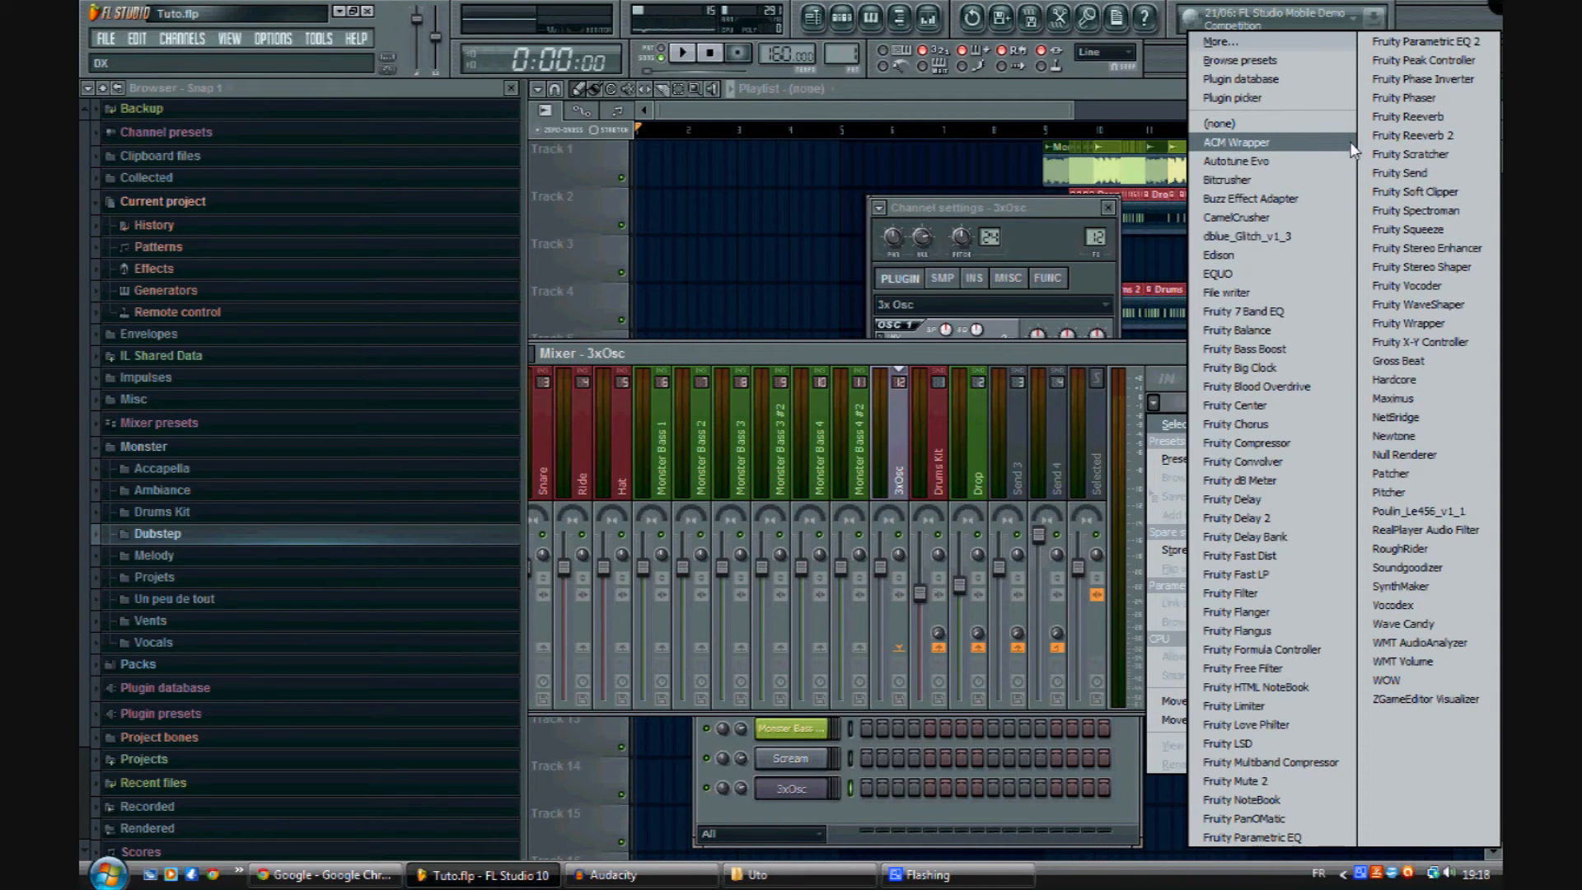
click(1447, 46)
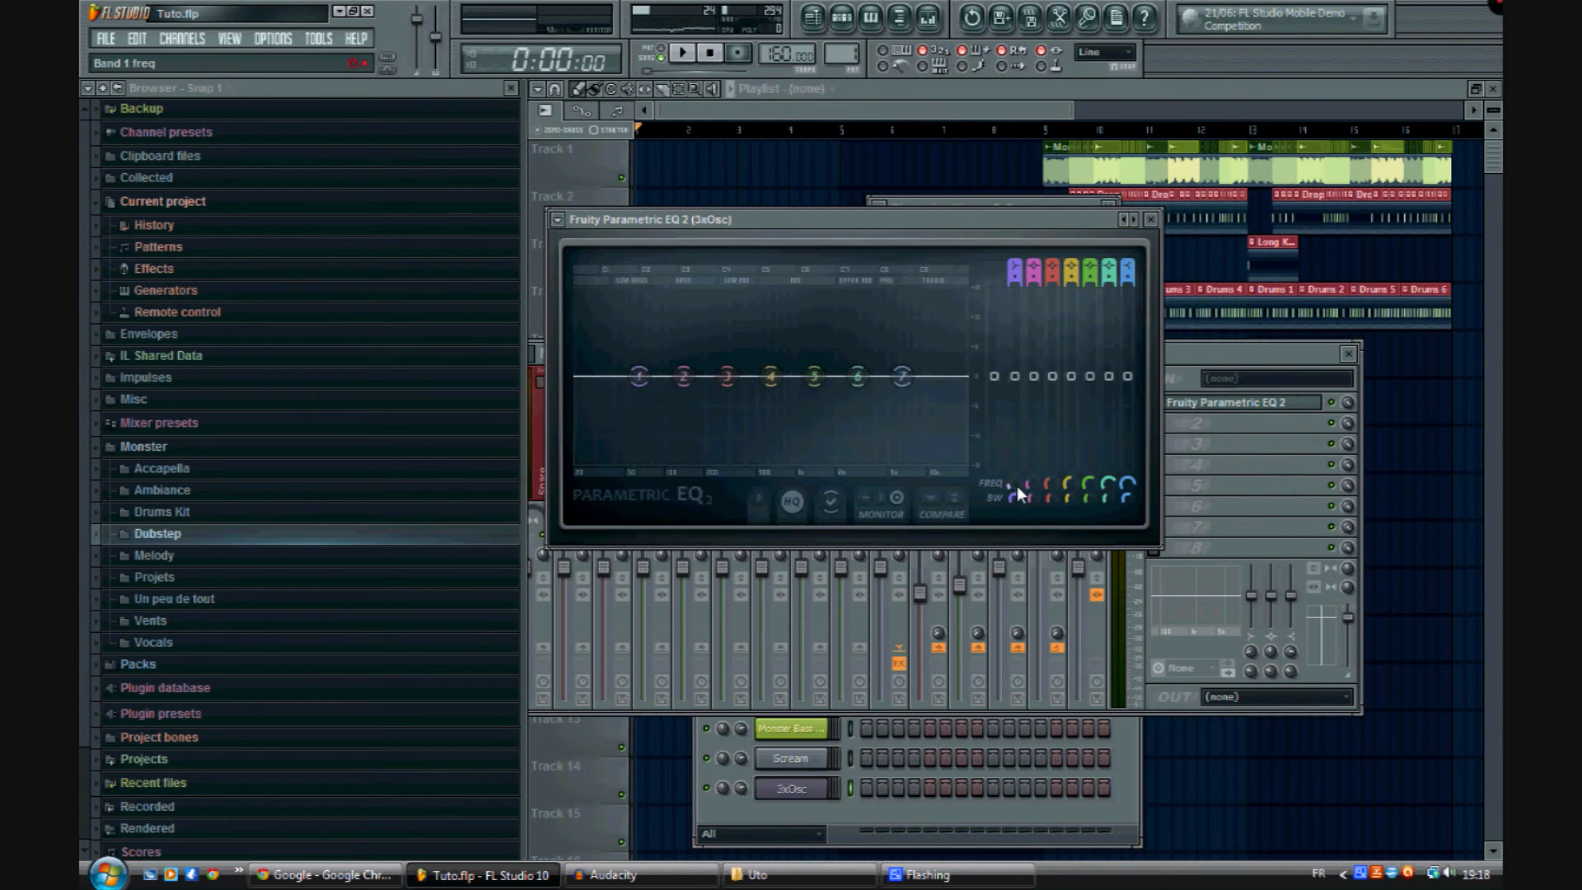
Step: Disable bands 1 to 6 of the 3xOsc track's Fruity Parametric EQ 2
right_click(858, 377)
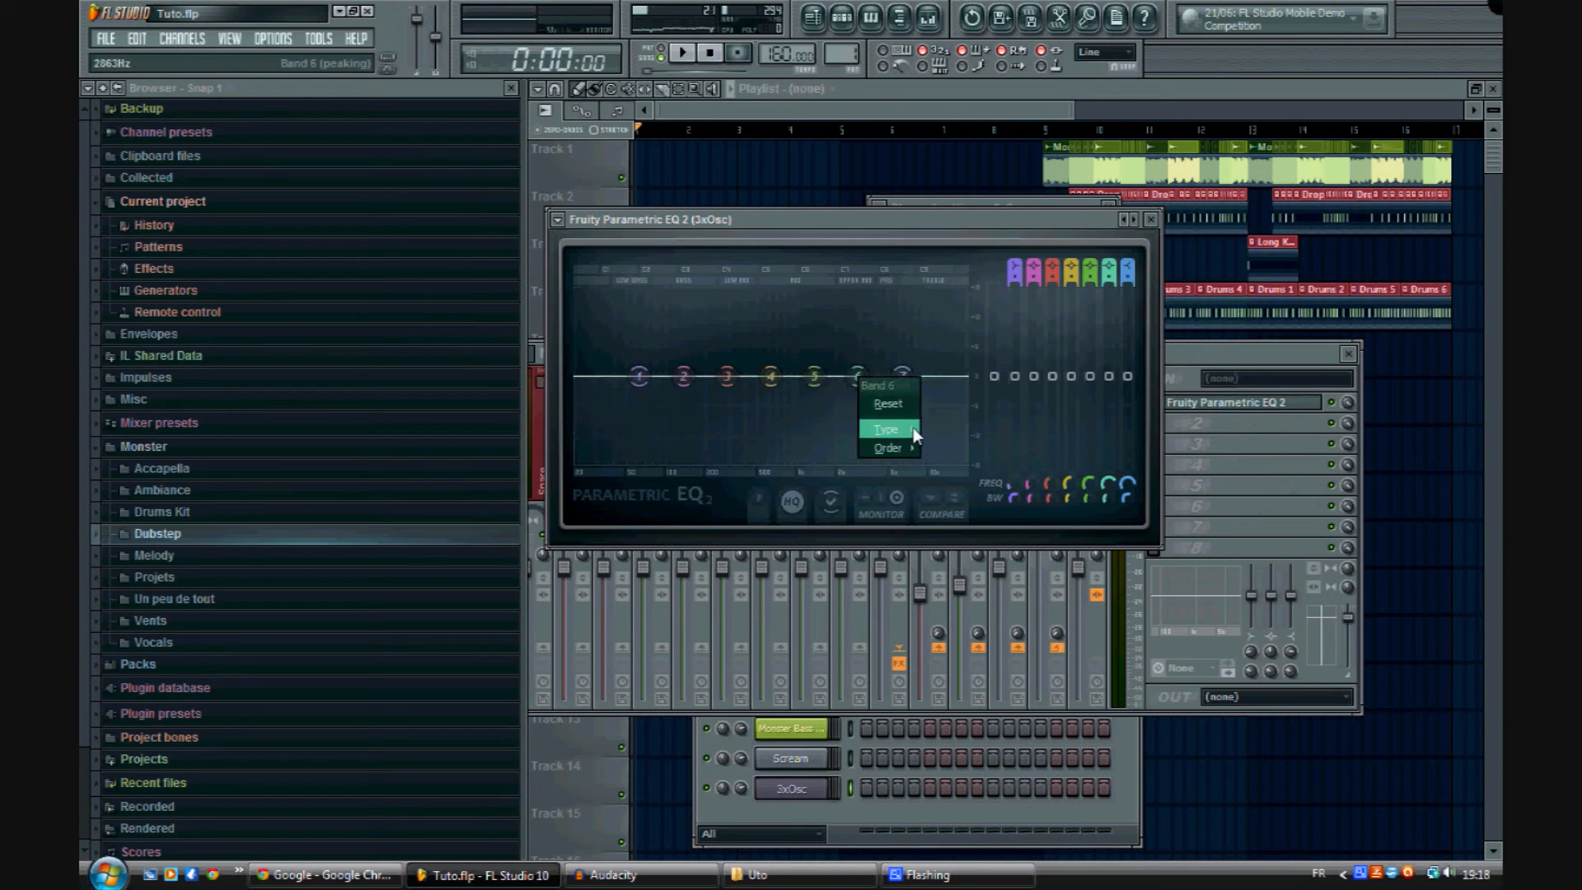
click(934, 428)
right_click(814, 377)
mouse_move(834, 428)
click(898, 428)
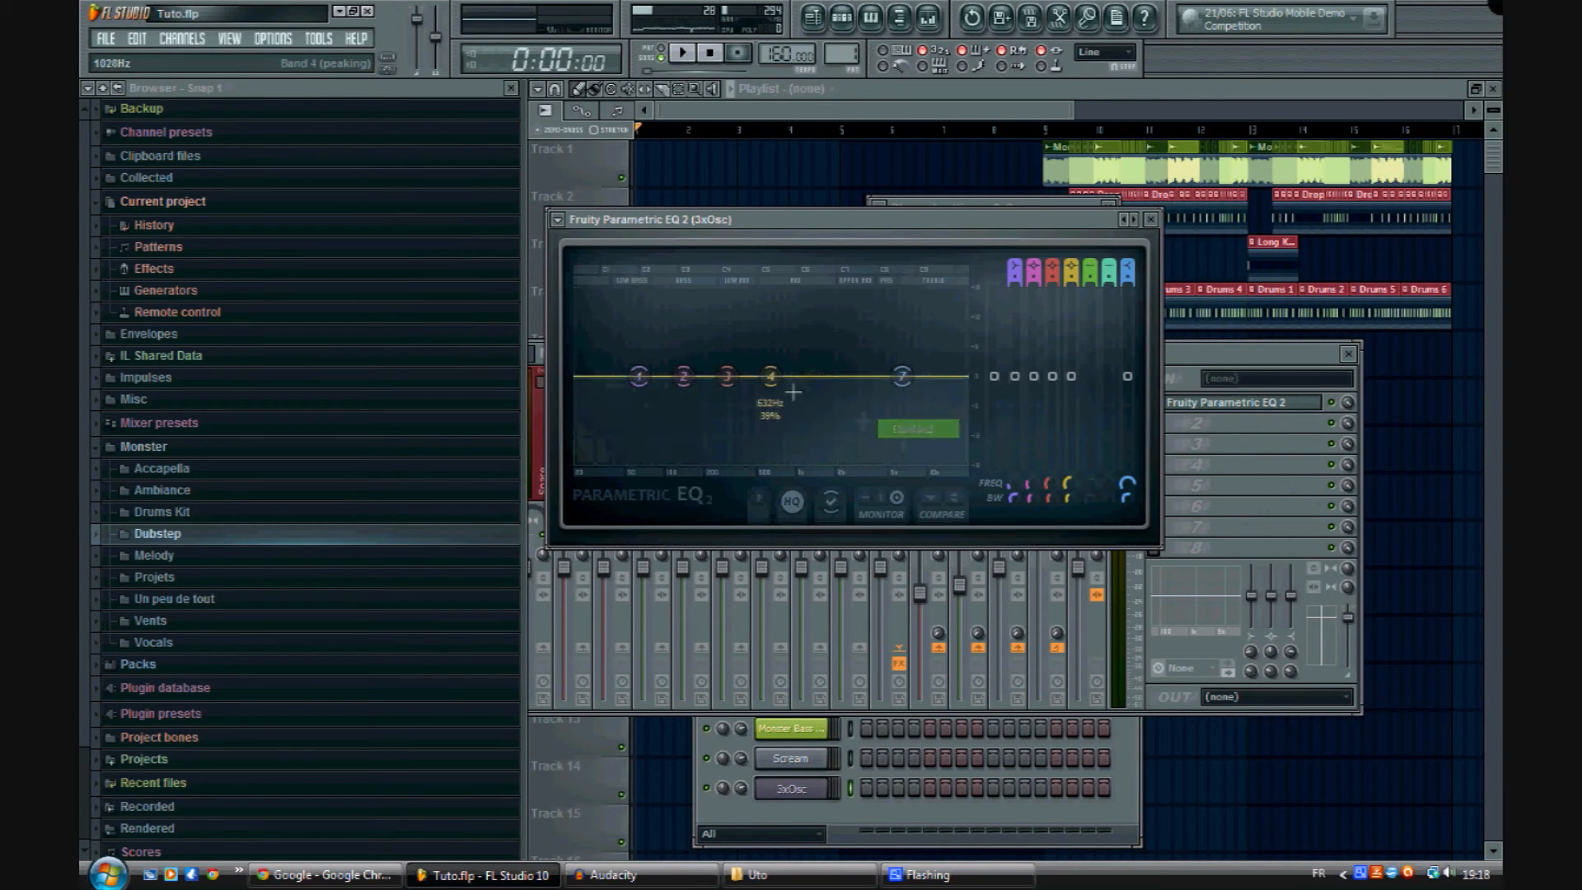
right_click(771, 377)
click(851, 430)
right_click(727, 376)
click(824, 429)
right_click(684, 381)
click(781, 428)
right_click(639, 376)
mouse_move(676, 427)
click(742, 428)
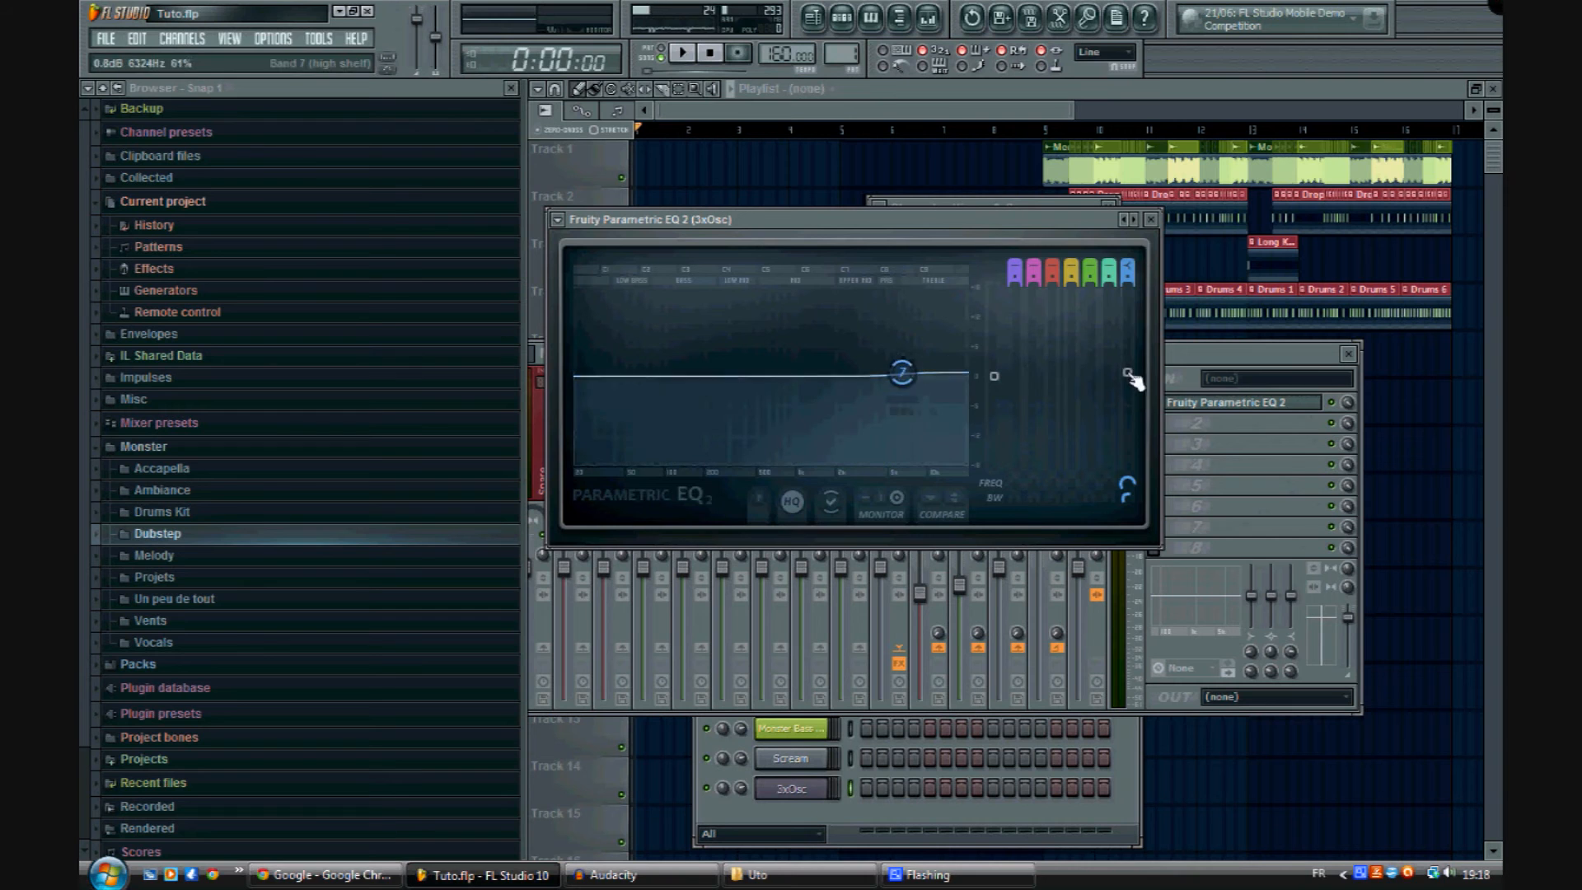
Step: Set EQ band 7 to a low pass filter and raise its cutoff frequency to the upper end of the spectrum
right_click(904, 376)
mouse_move(942, 427)
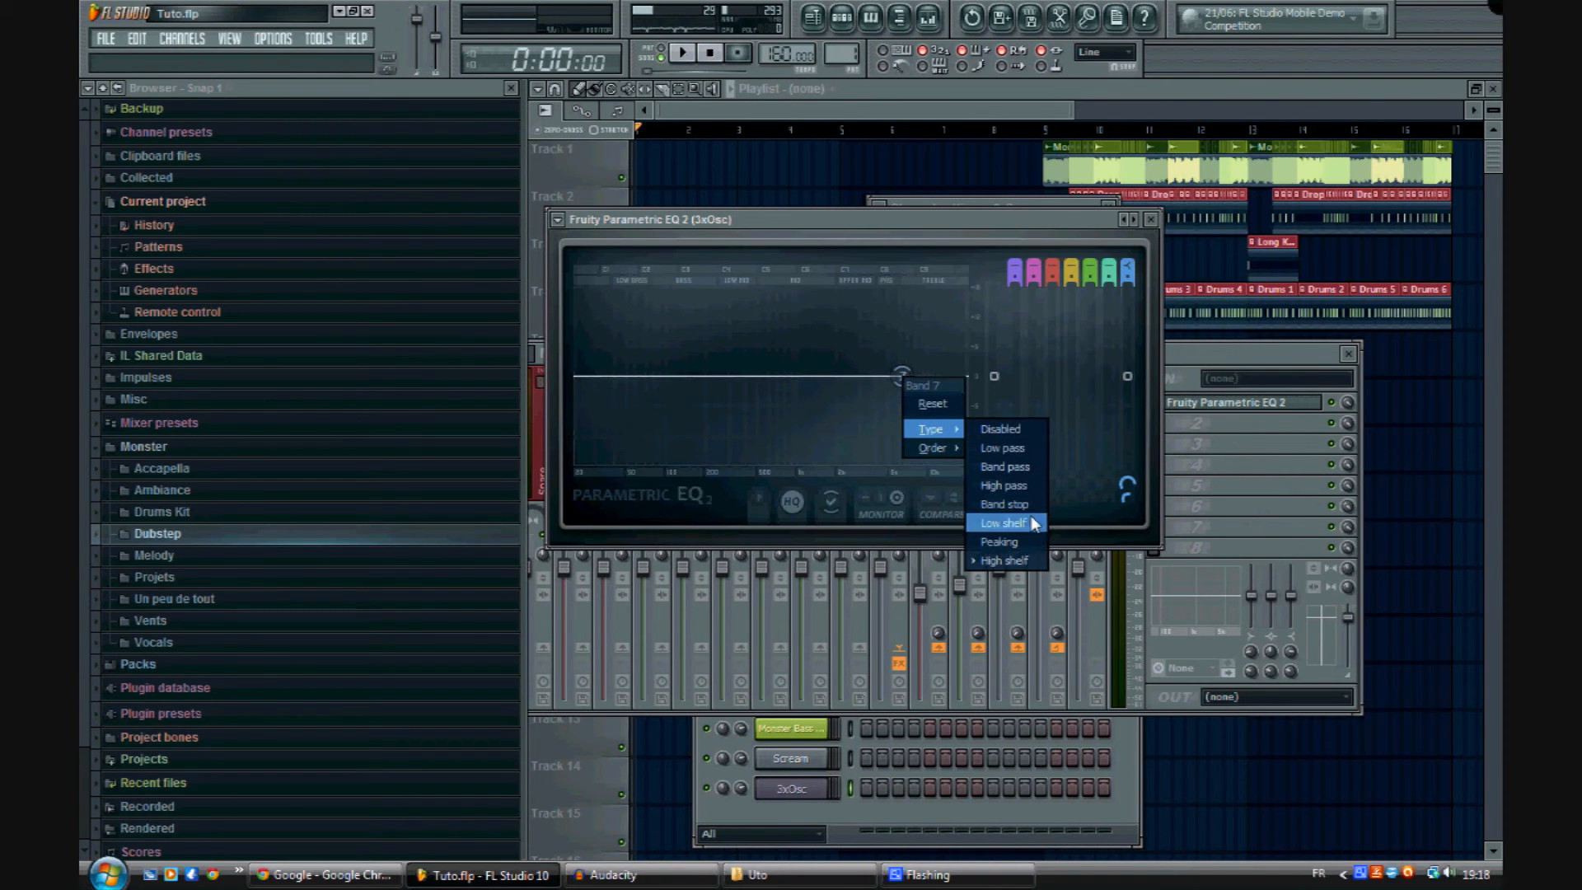
click(1022, 447)
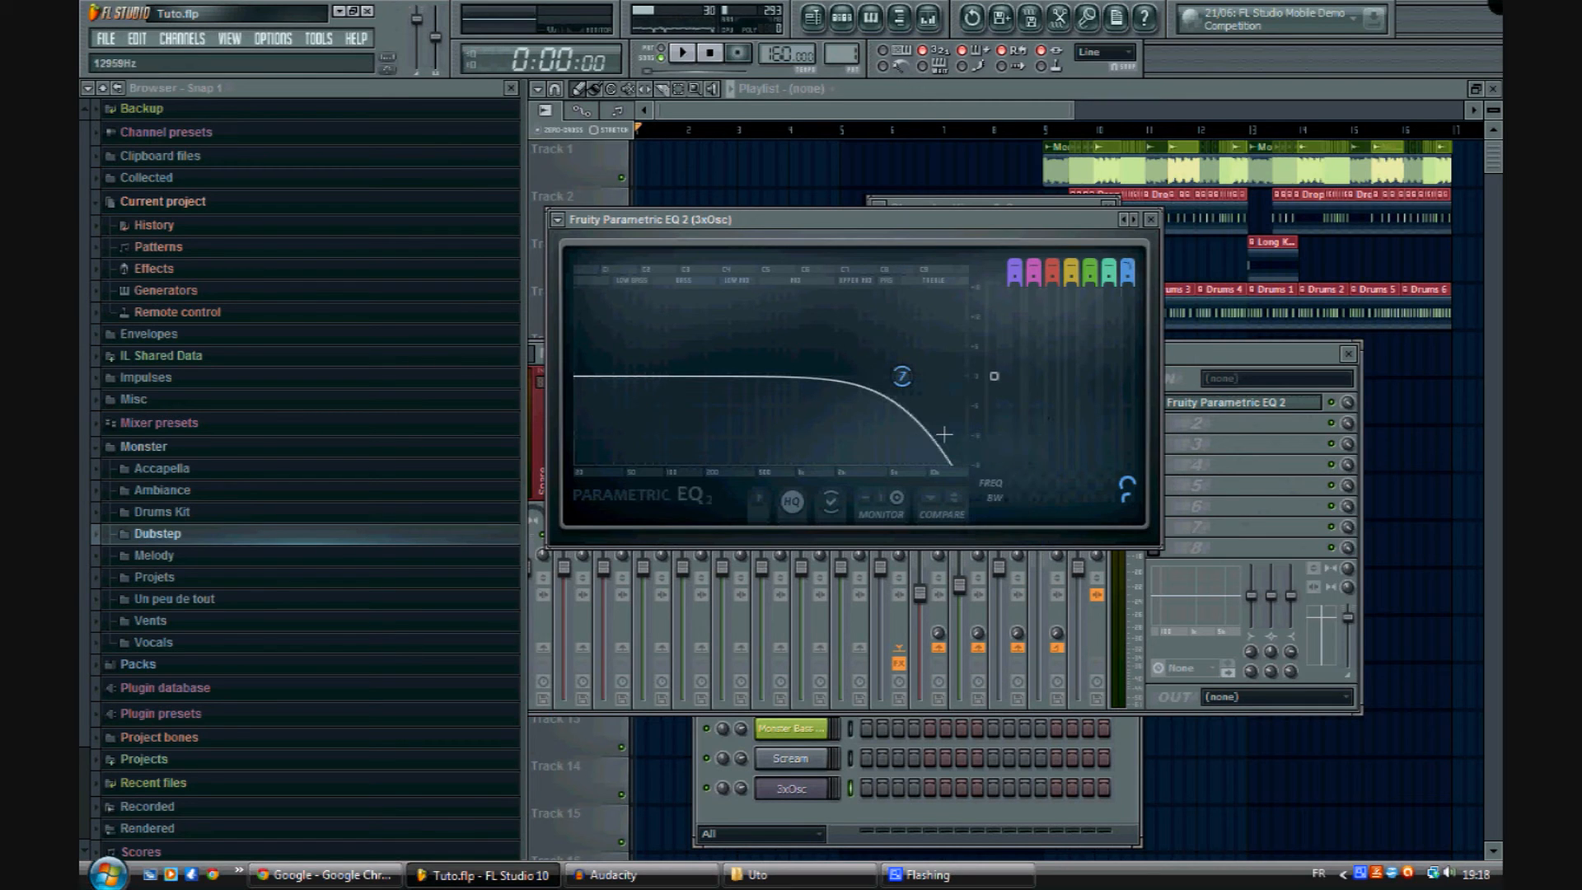
drag(1129, 498, 824, 350)
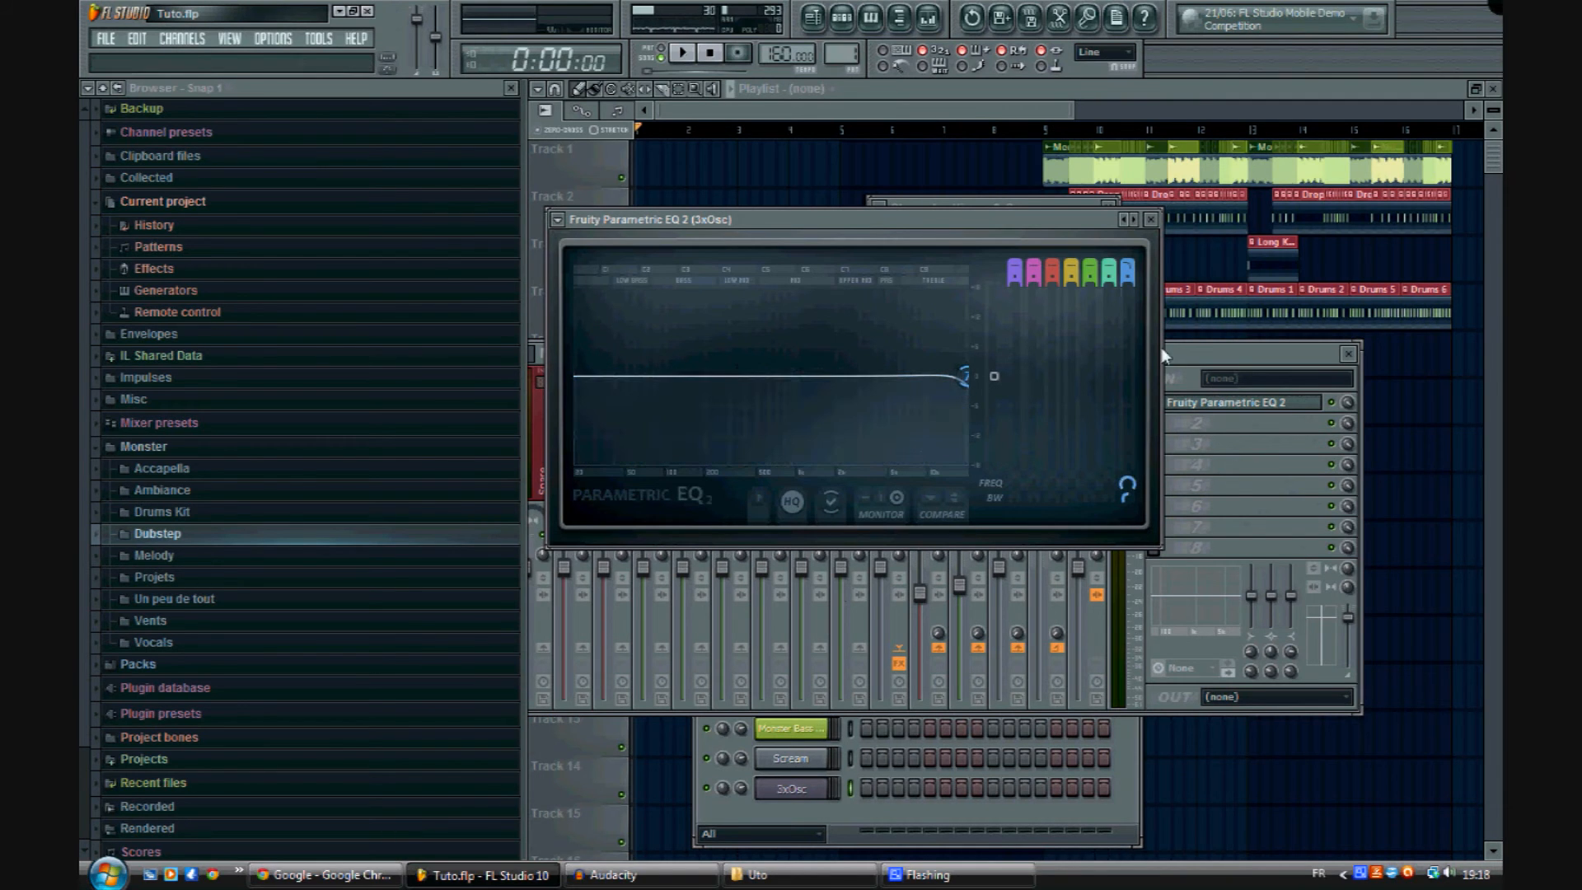
Step: Create an automation clip for the frequency of EQ band 7 and return to the playlist
right_click(1130, 479)
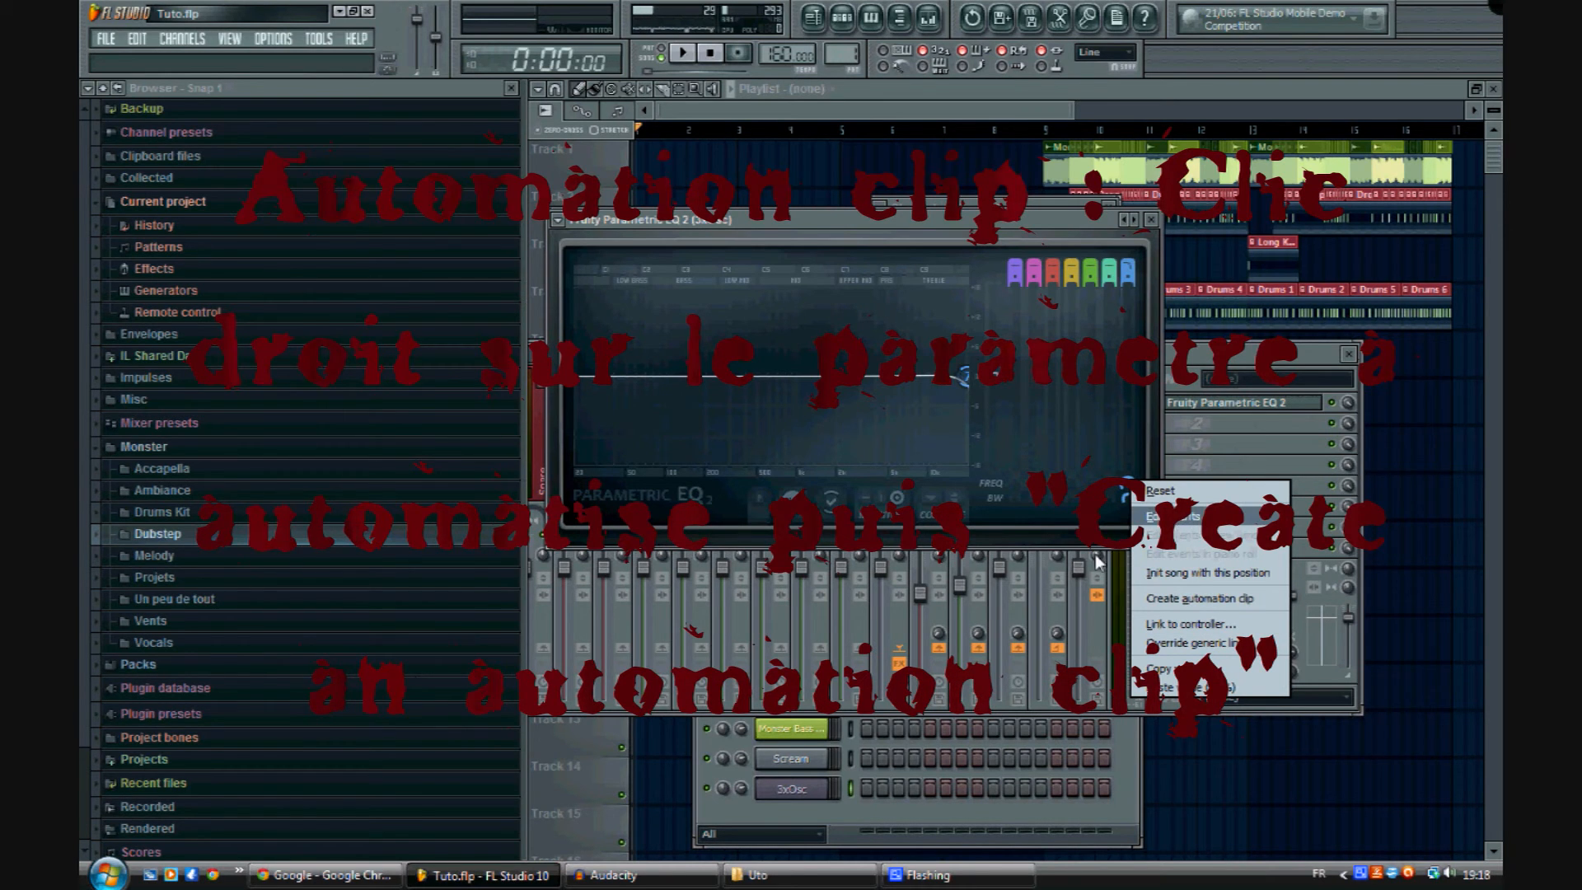
click(1170, 598)
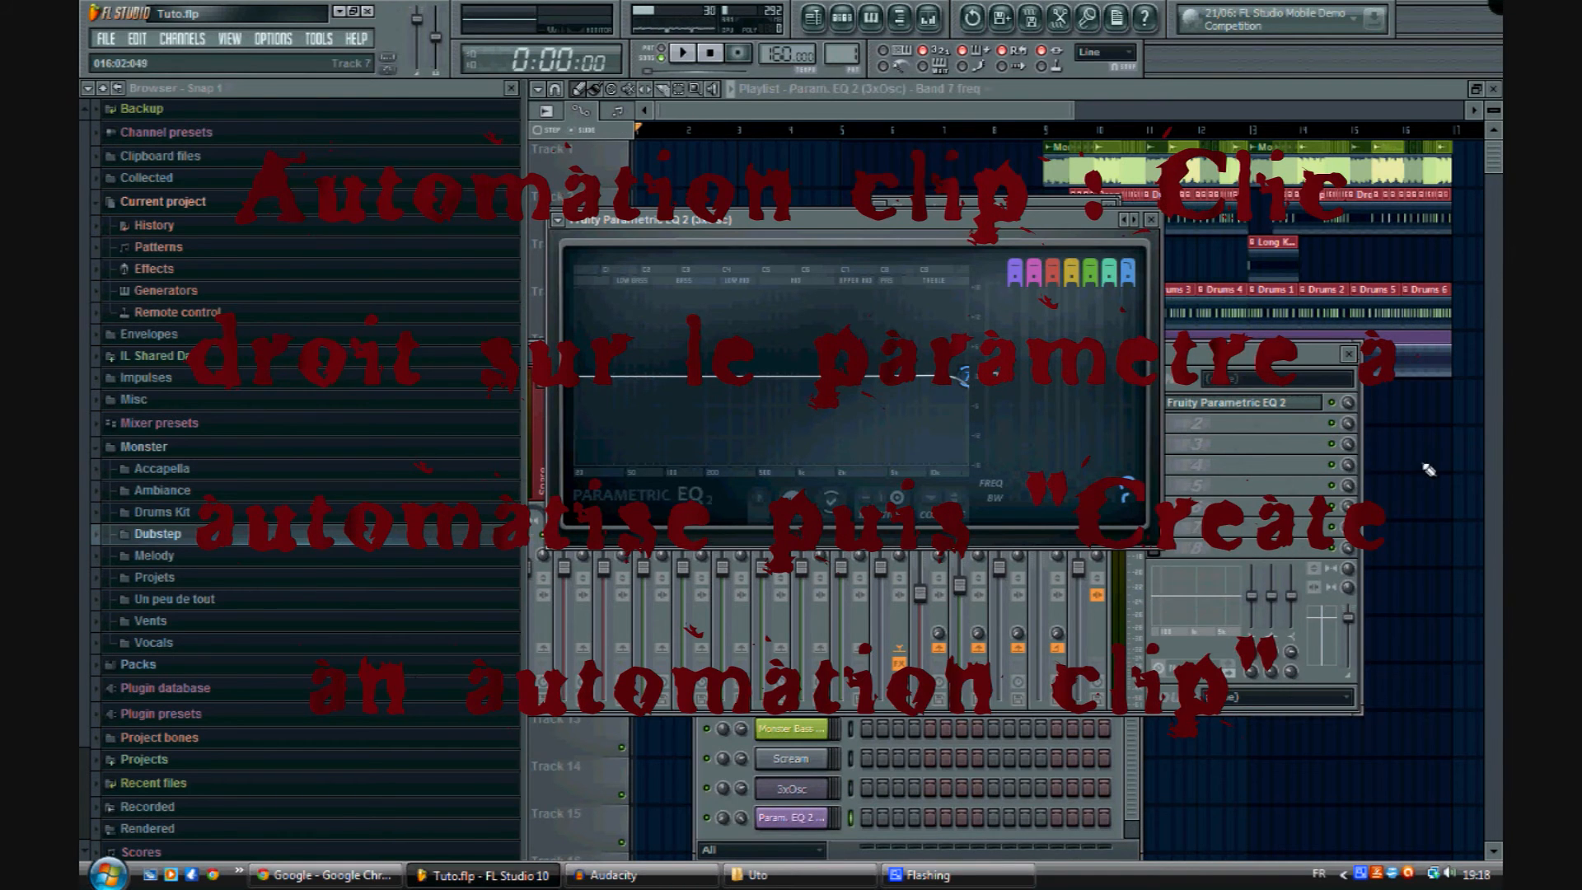
click(1427, 468)
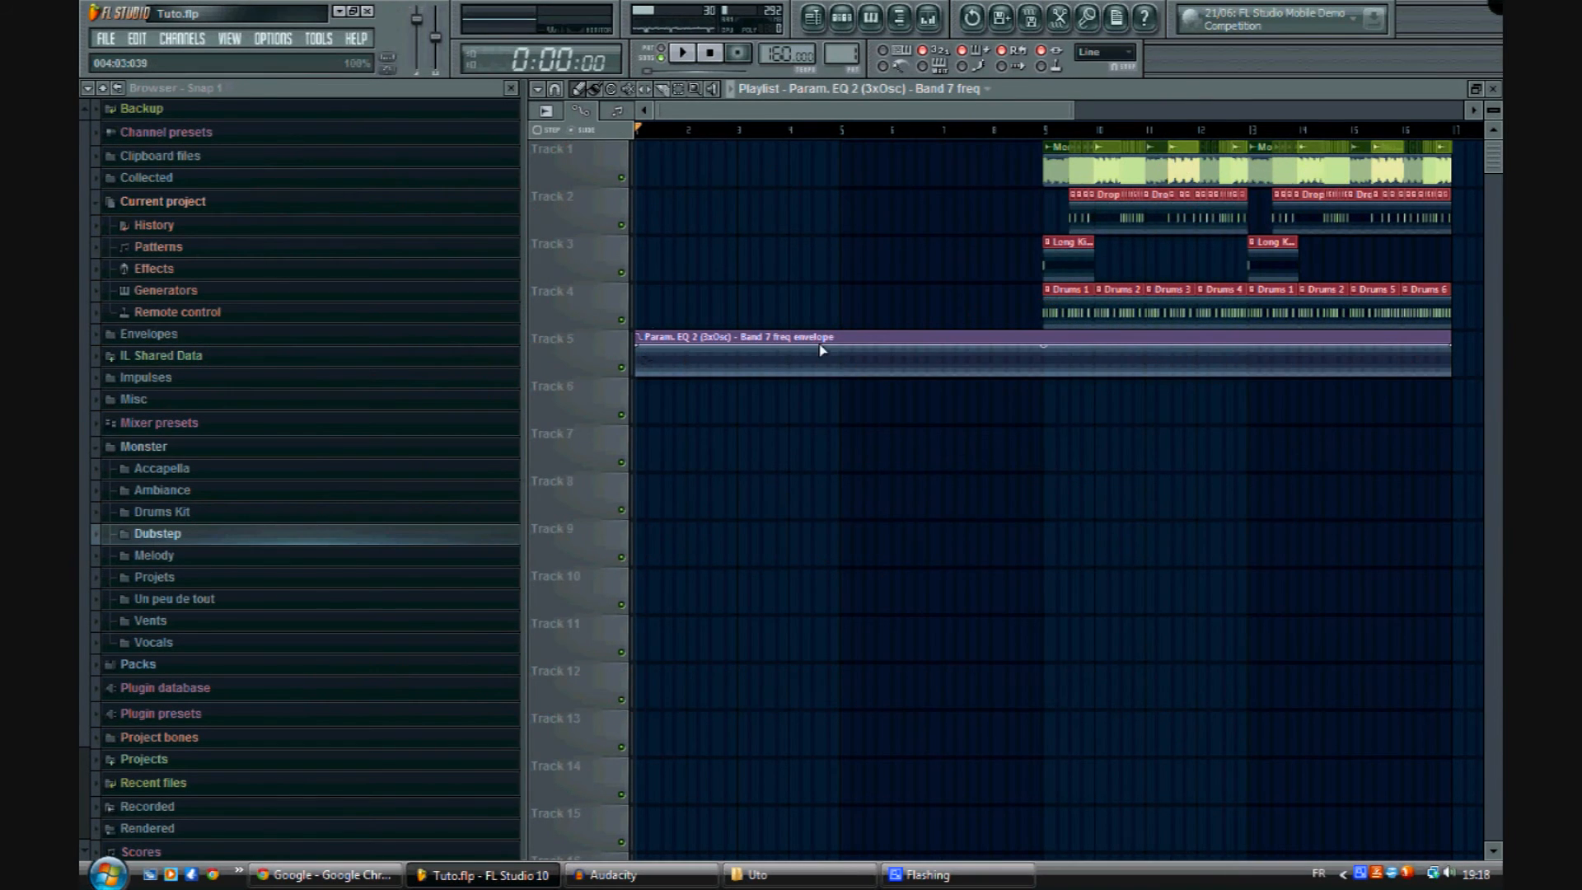
Step: Move the band 7 automation clip to Track 7 and make it rise steadily from 0% at bar 1, ending at bar 9
drag(802, 336, 943, 462)
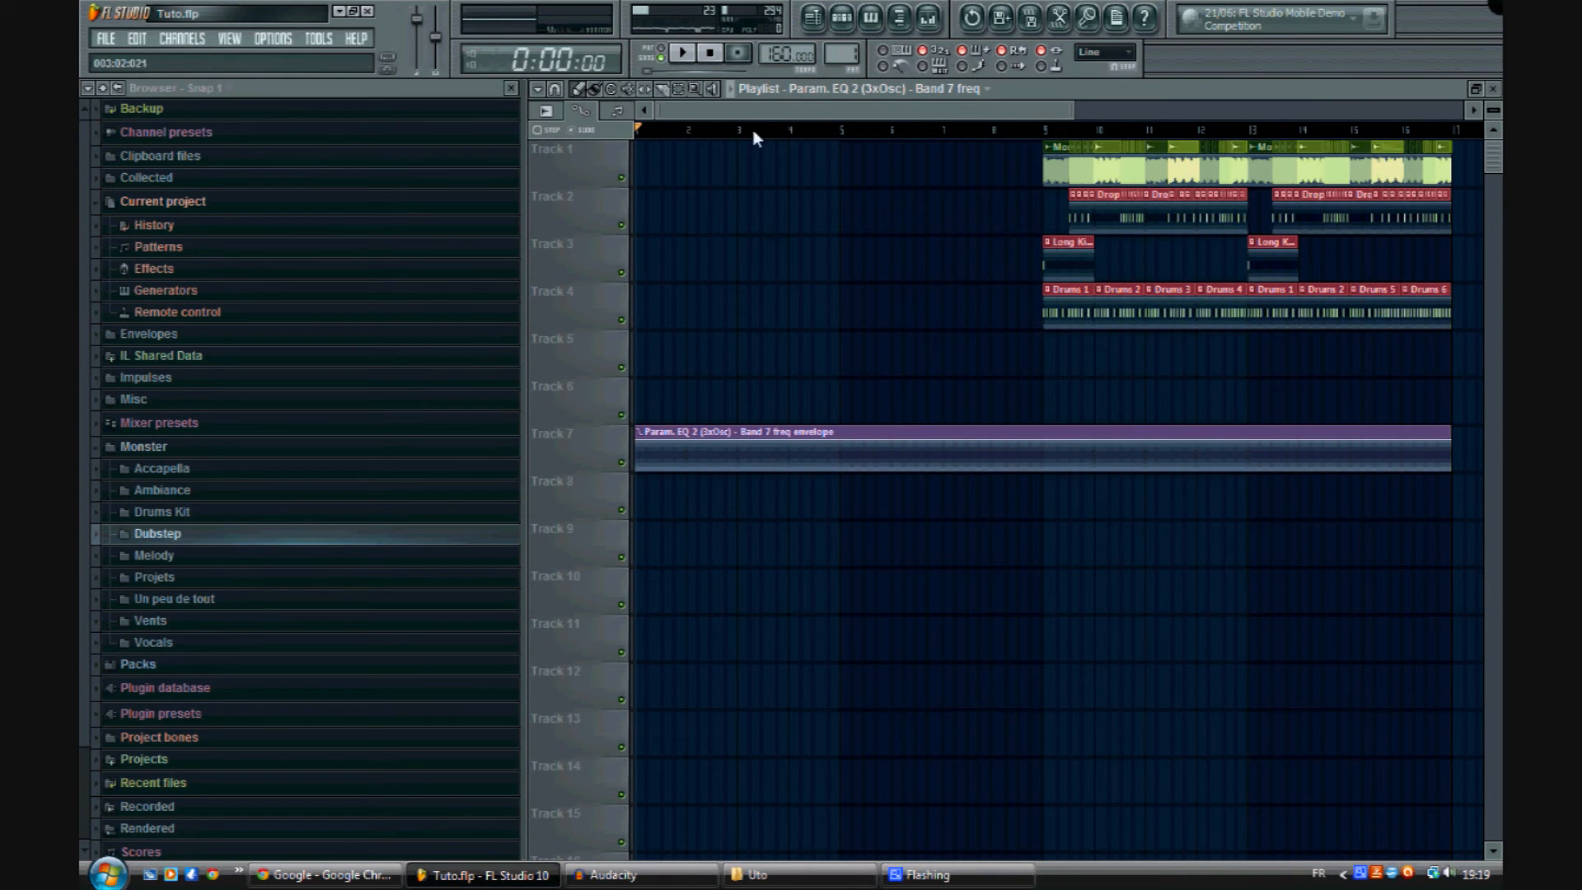
drag(643, 442, 624, 492)
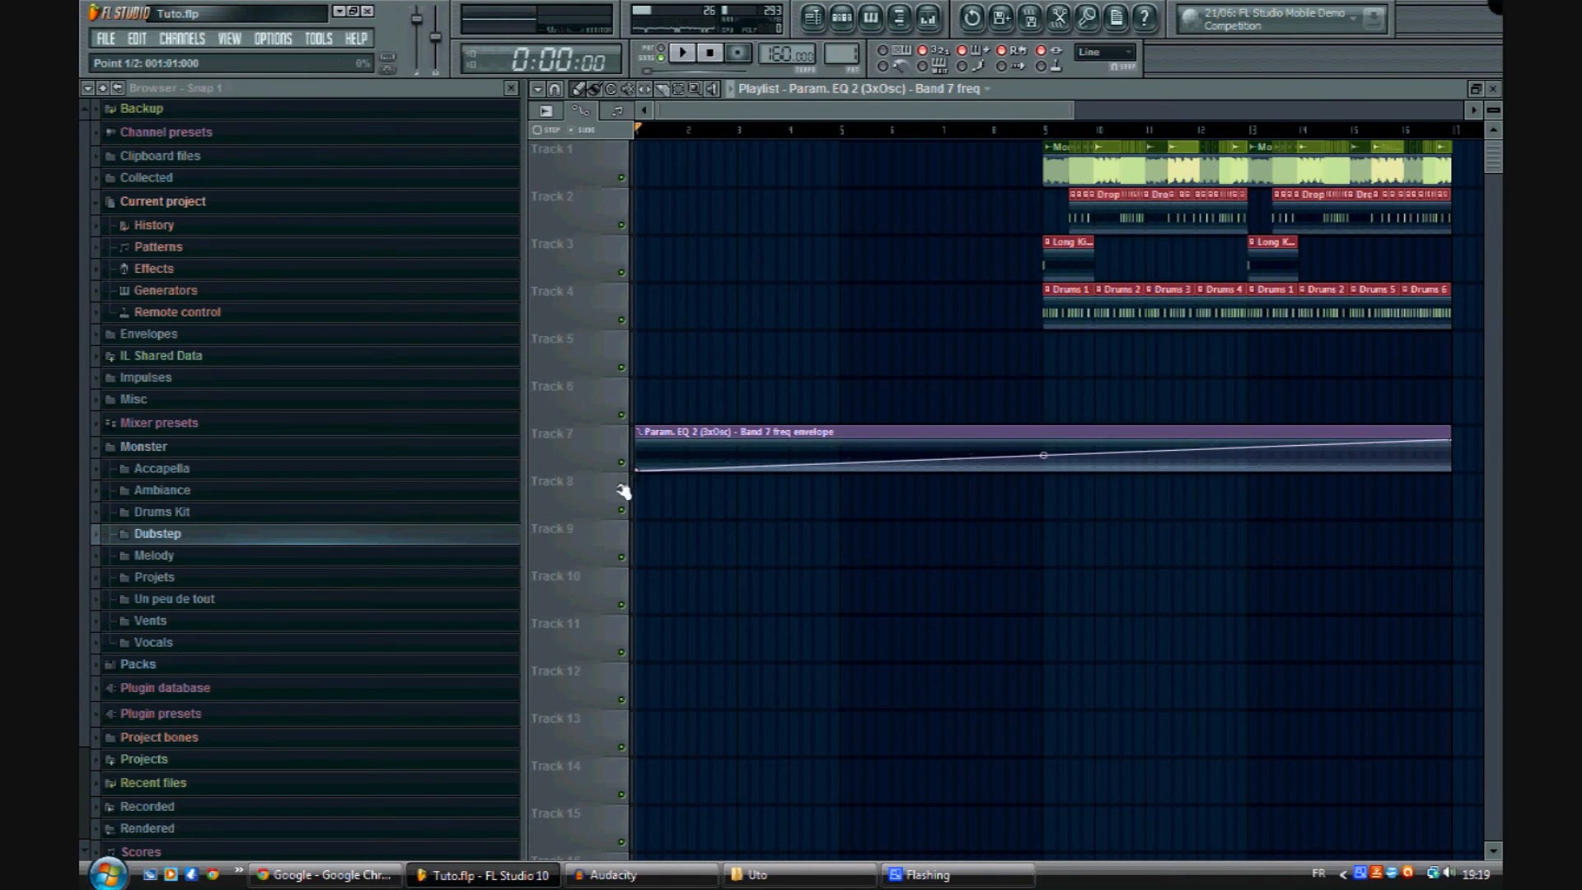
drag(1458, 442, 1045, 358)
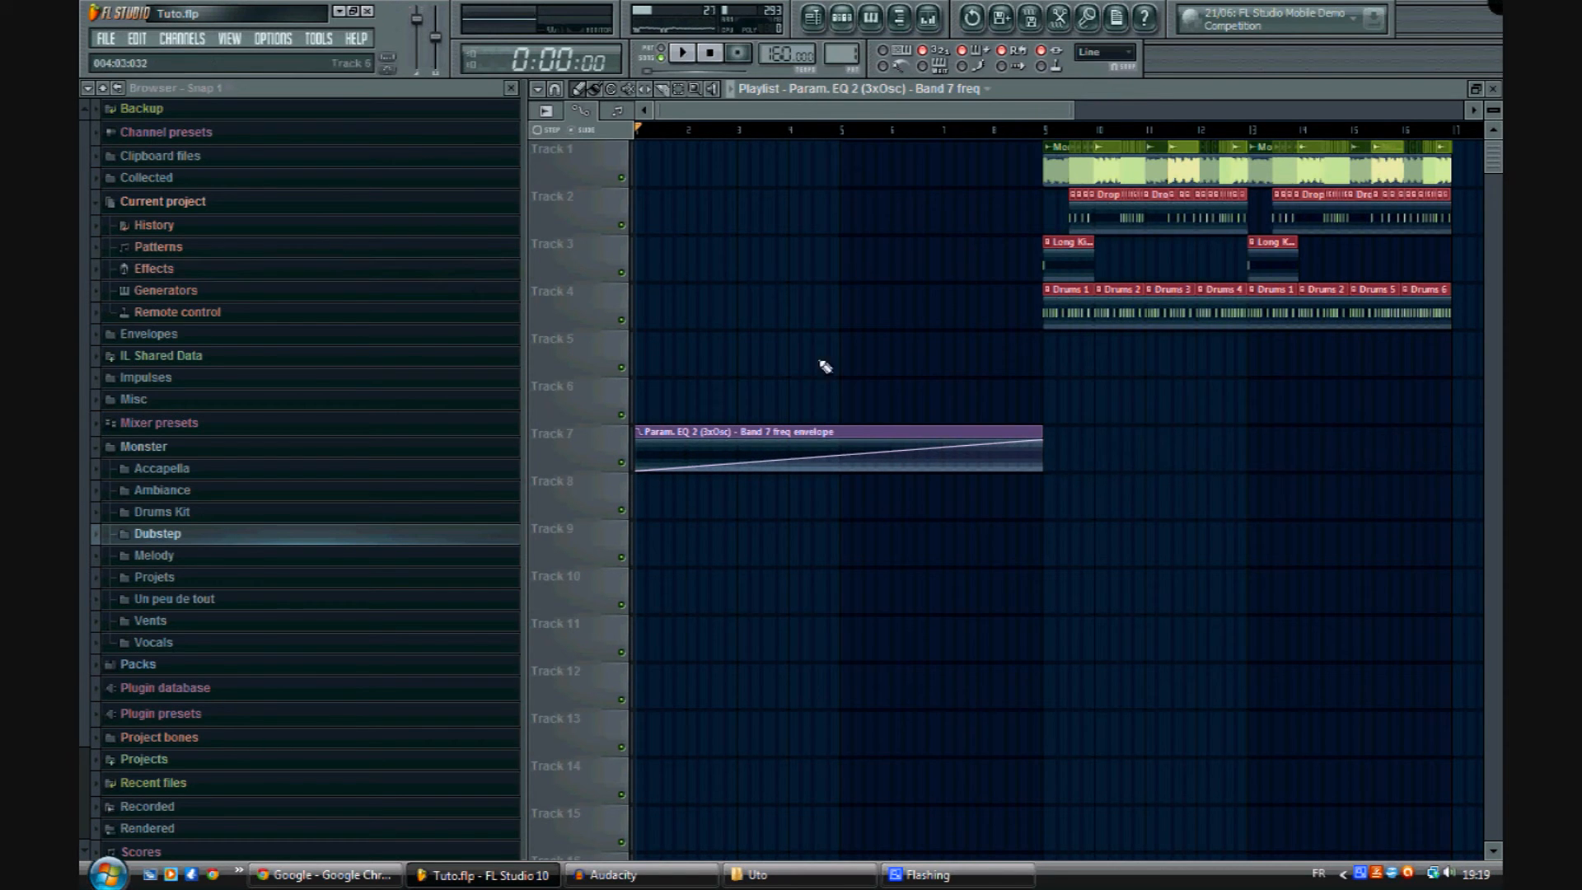
Step: Rename the 3xOsc channel as White Noise and give it a yellow-orange colour
key(F6)
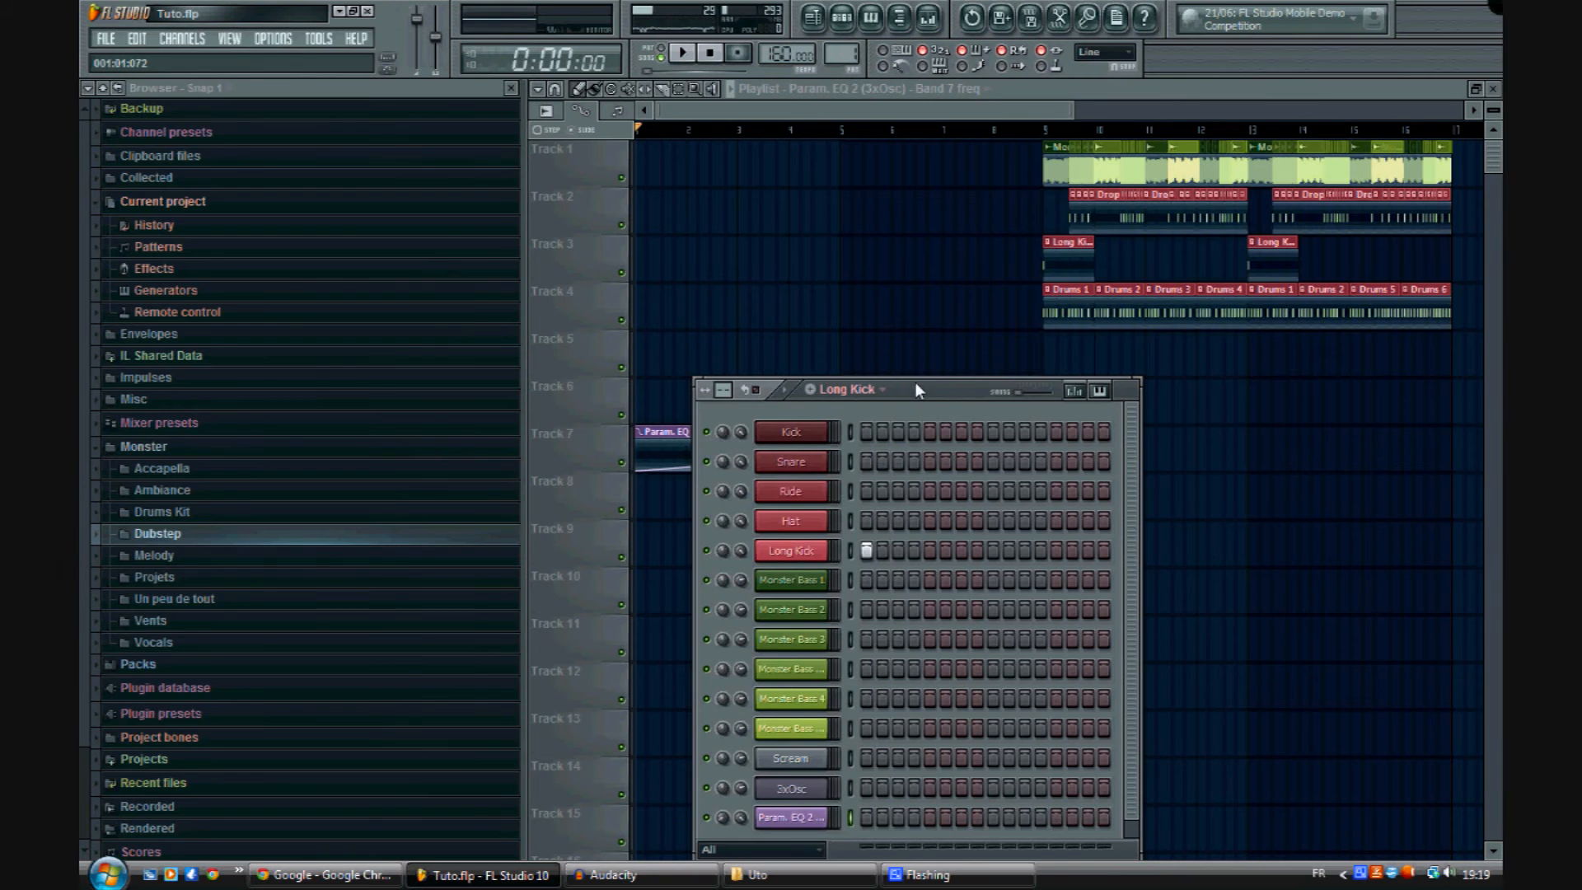
drag(915, 382, 936, 211)
right_click(809, 619)
key(Escape)
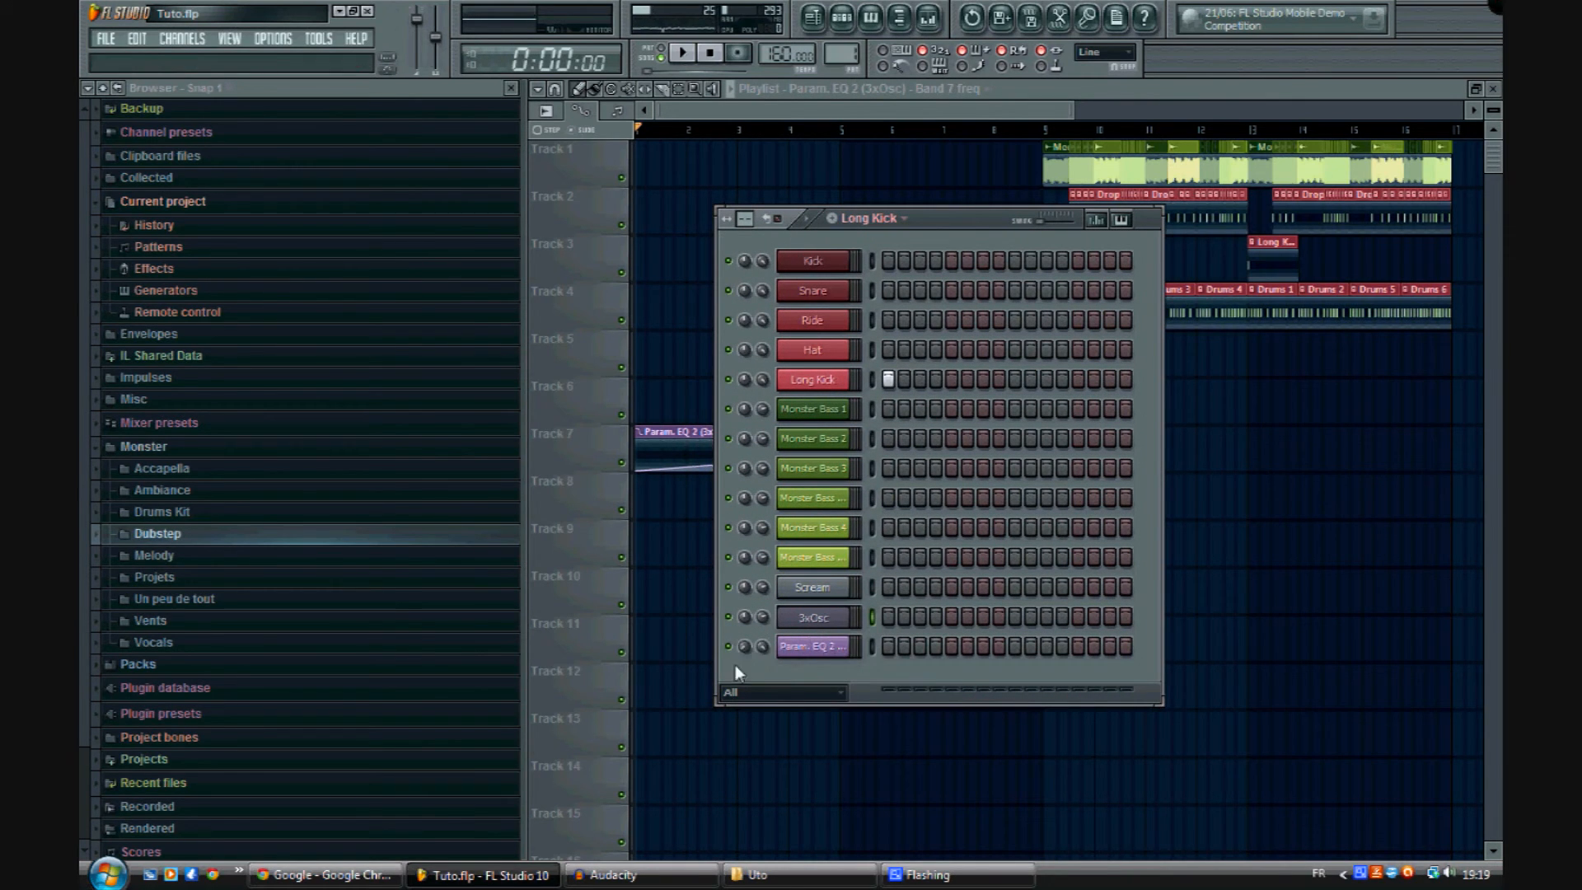
right_click(814, 626)
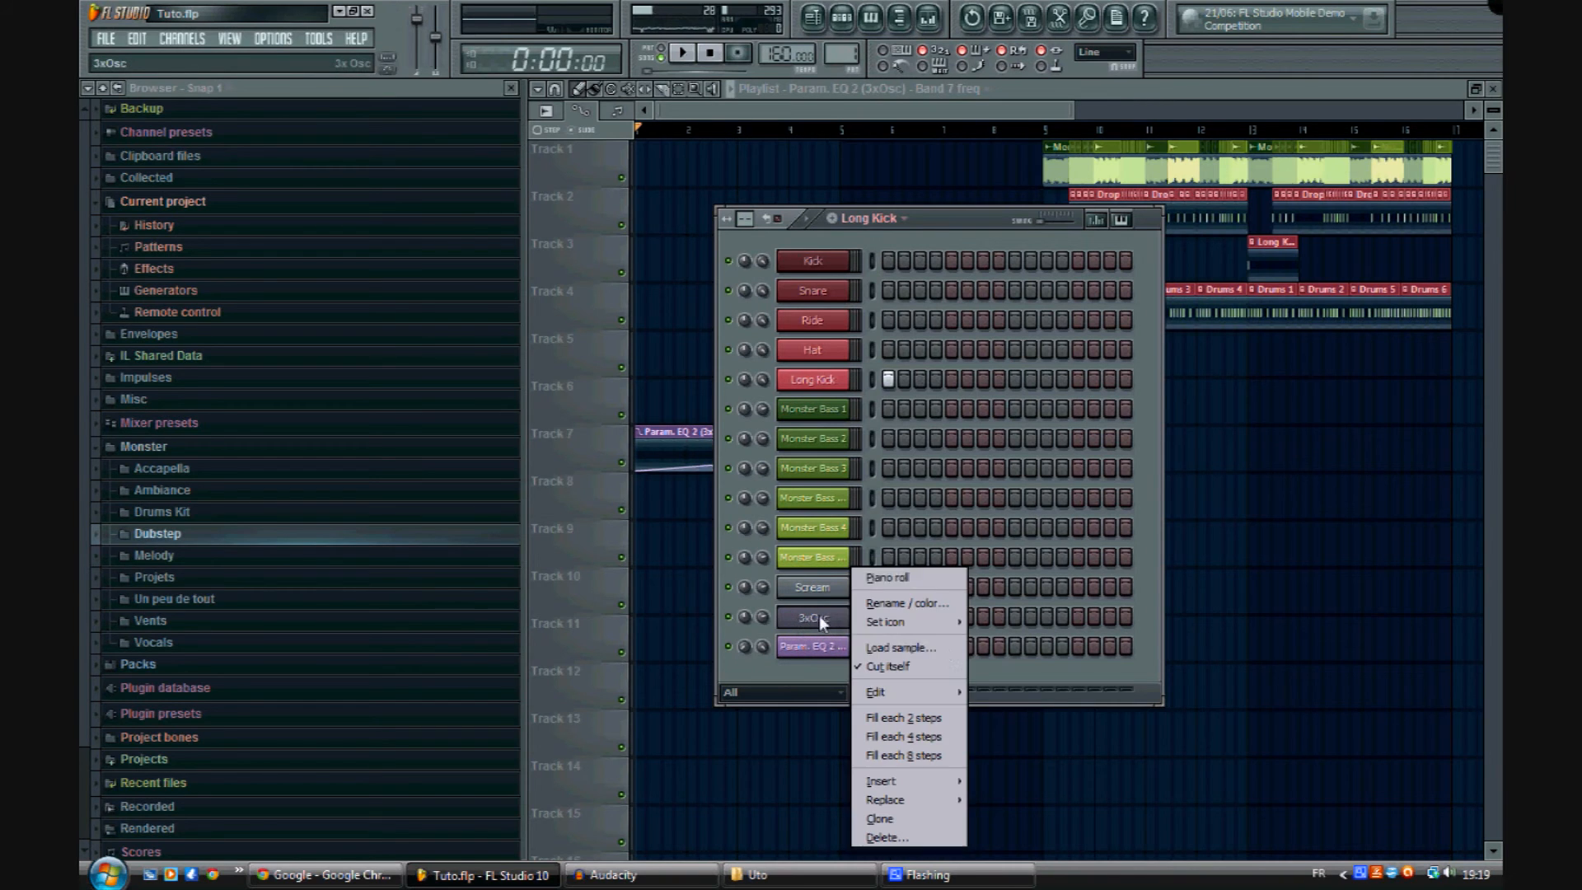
click(936, 608)
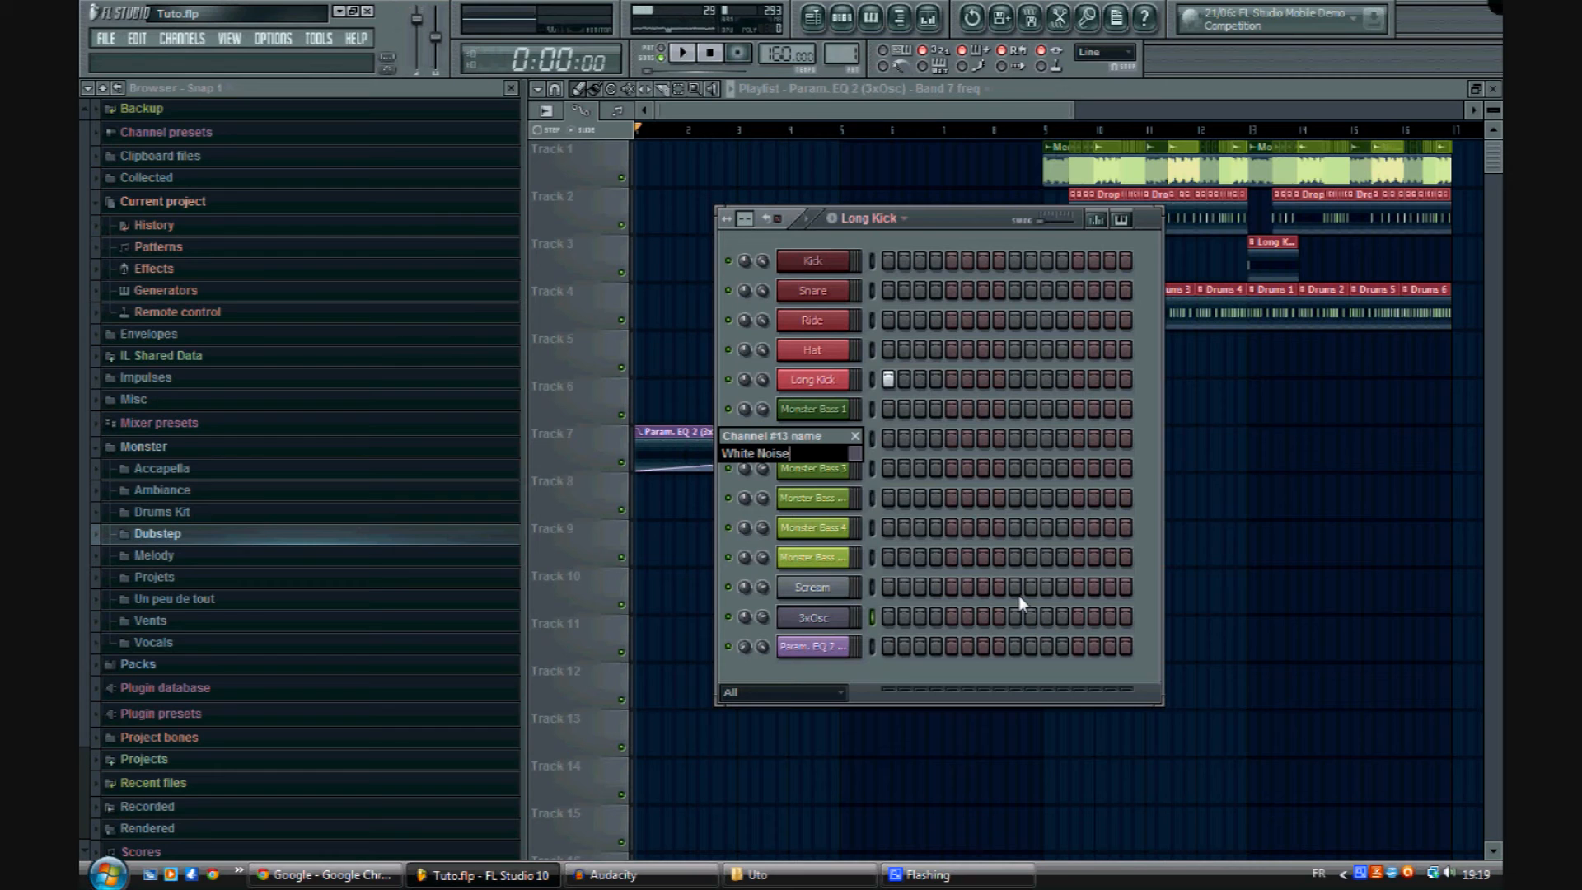
click(857, 464)
click(867, 552)
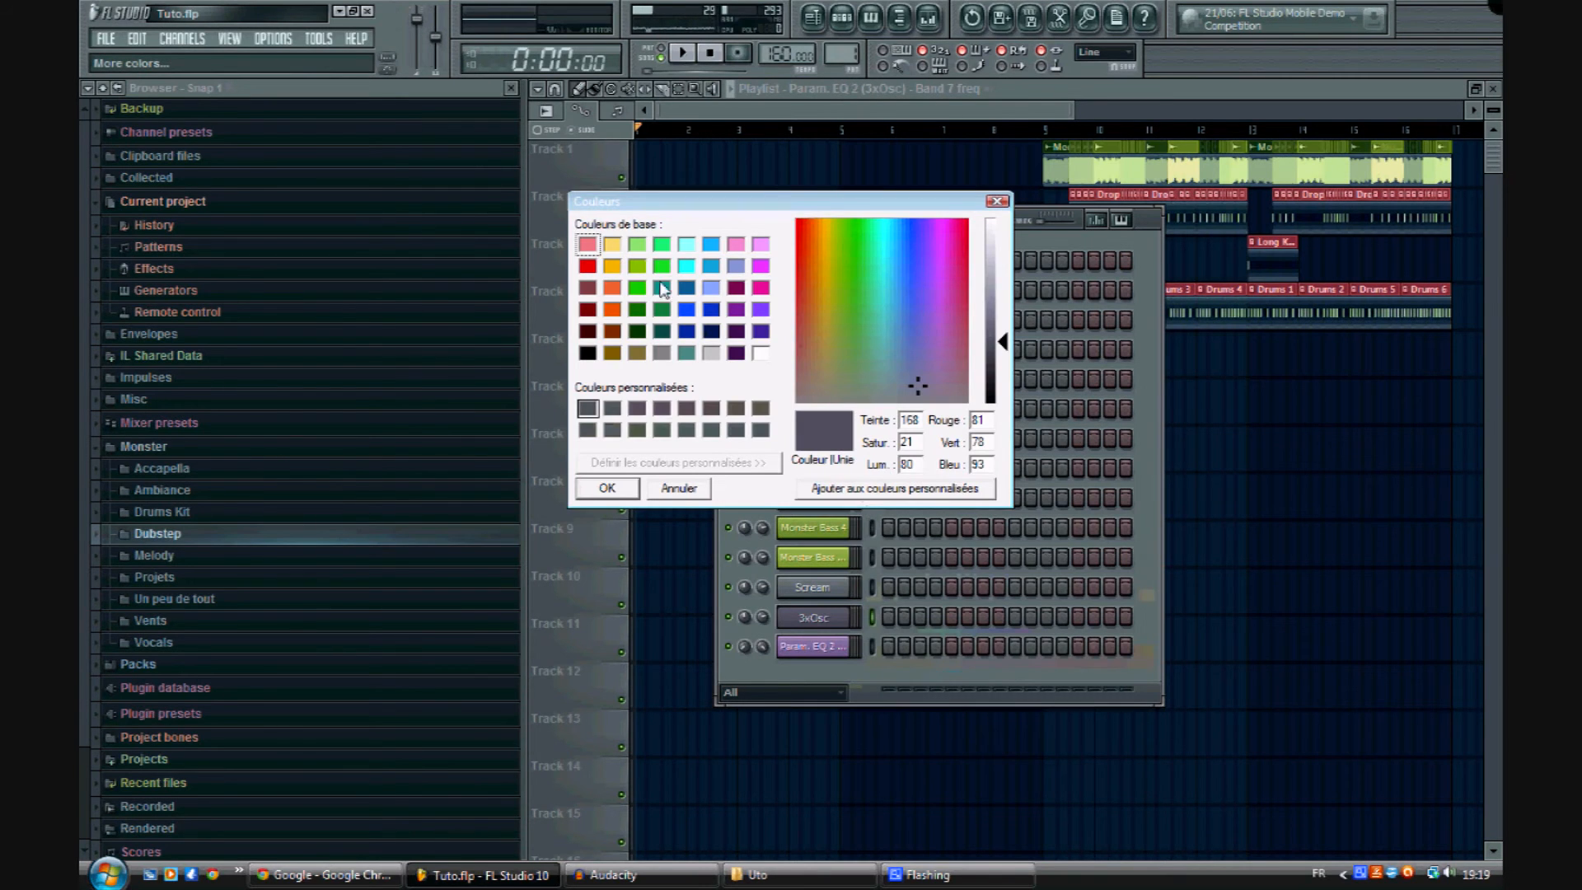
click(612, 353)
double_click(612, 265)
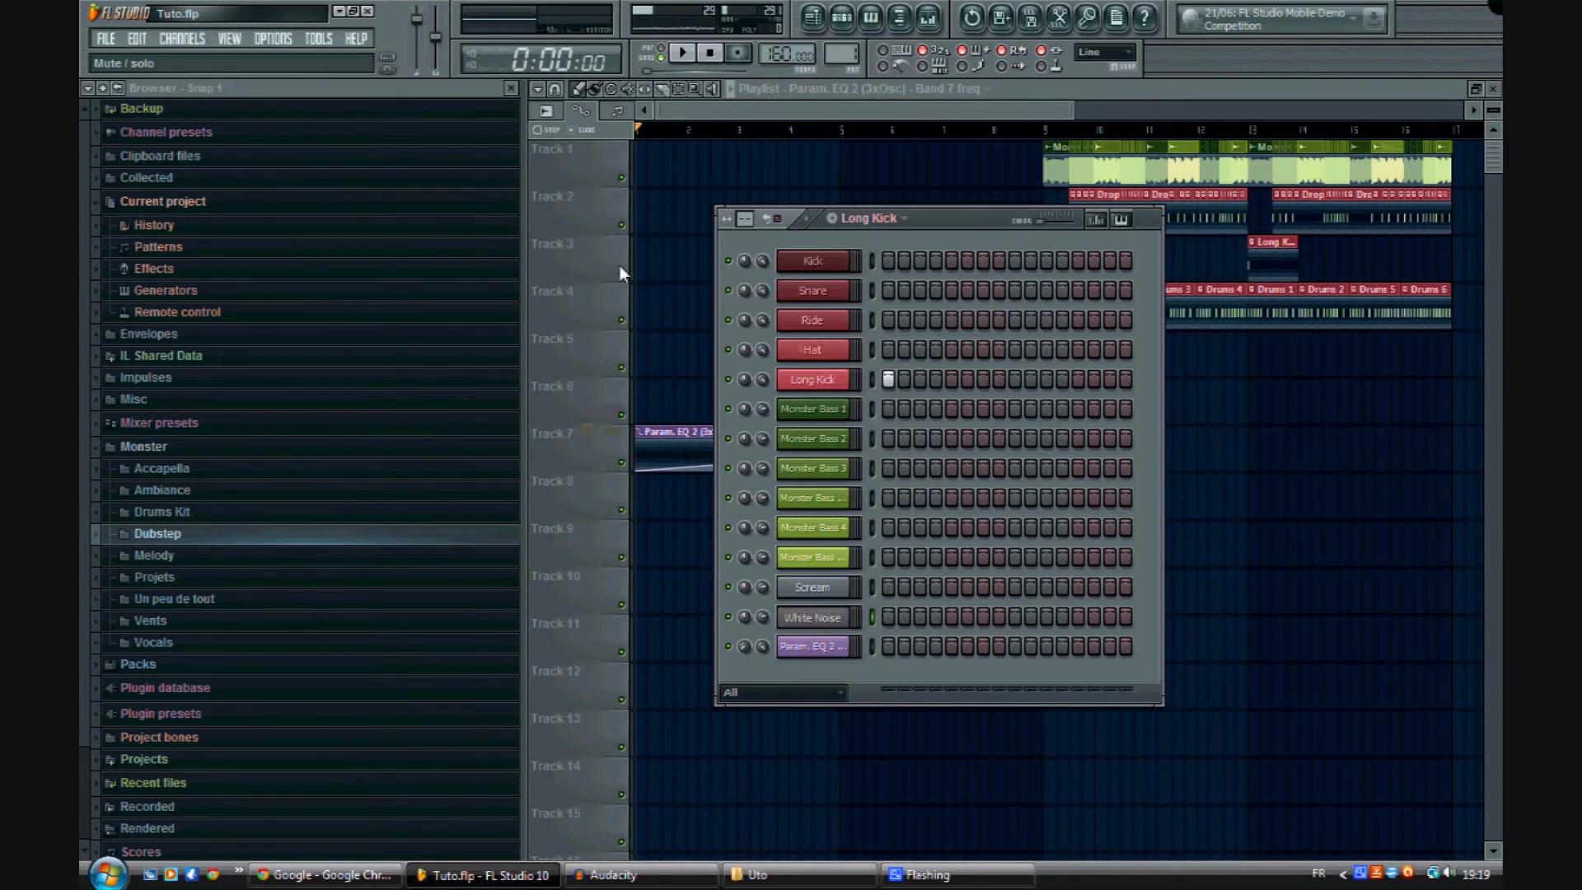
Step: Audition the White Noise channel at several pitches on its test keyboard, and compare it with the Scream sample
click(811, 618)
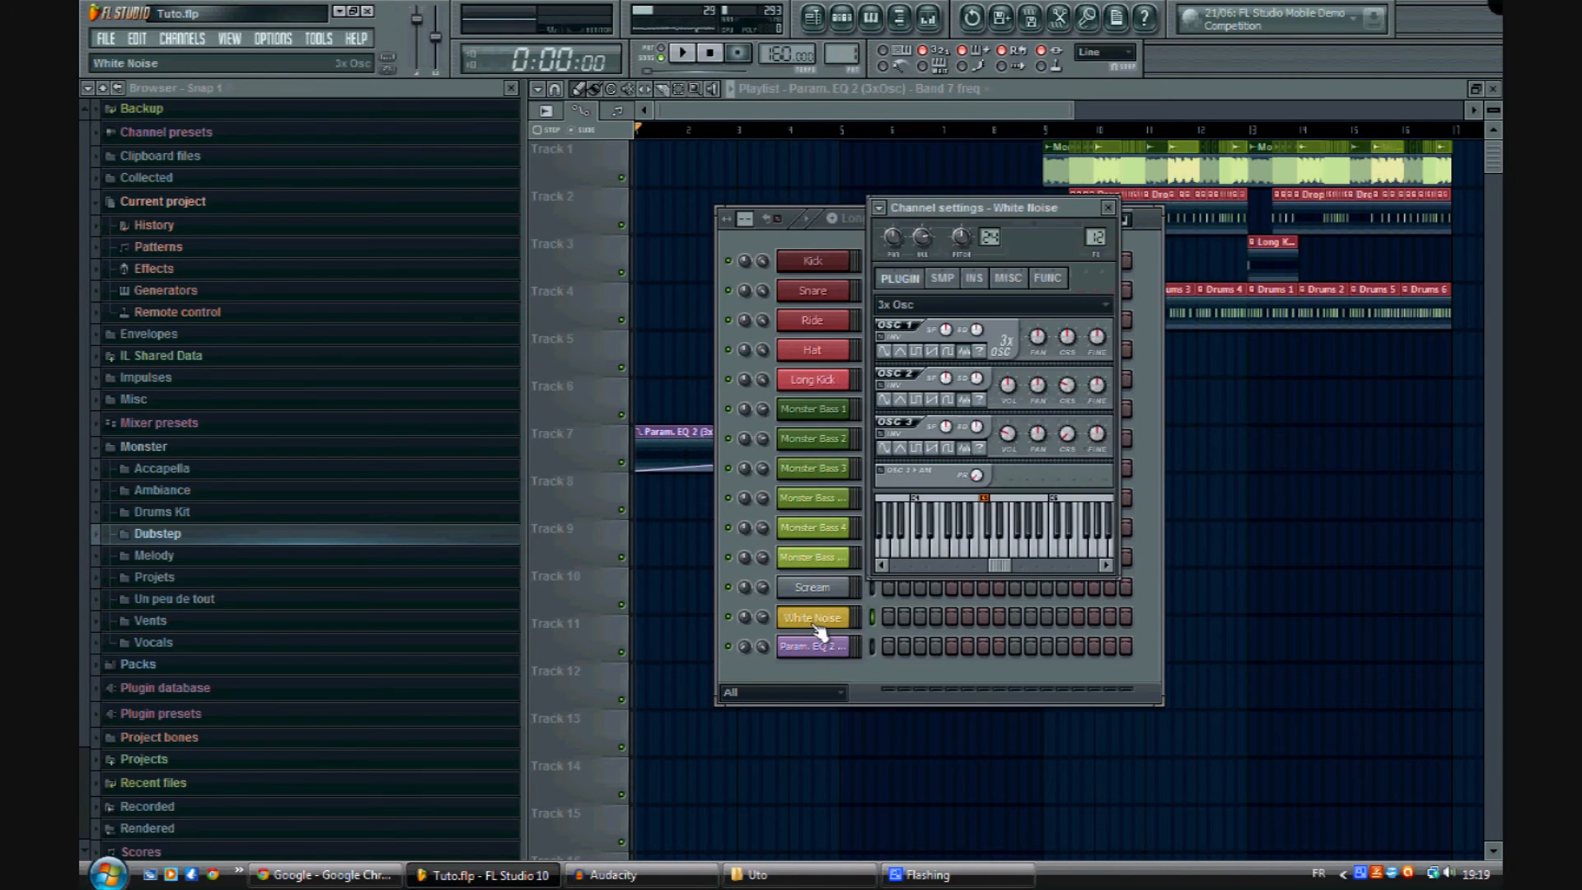
click(845, 616)
click(845, 617)
click(984, 548)
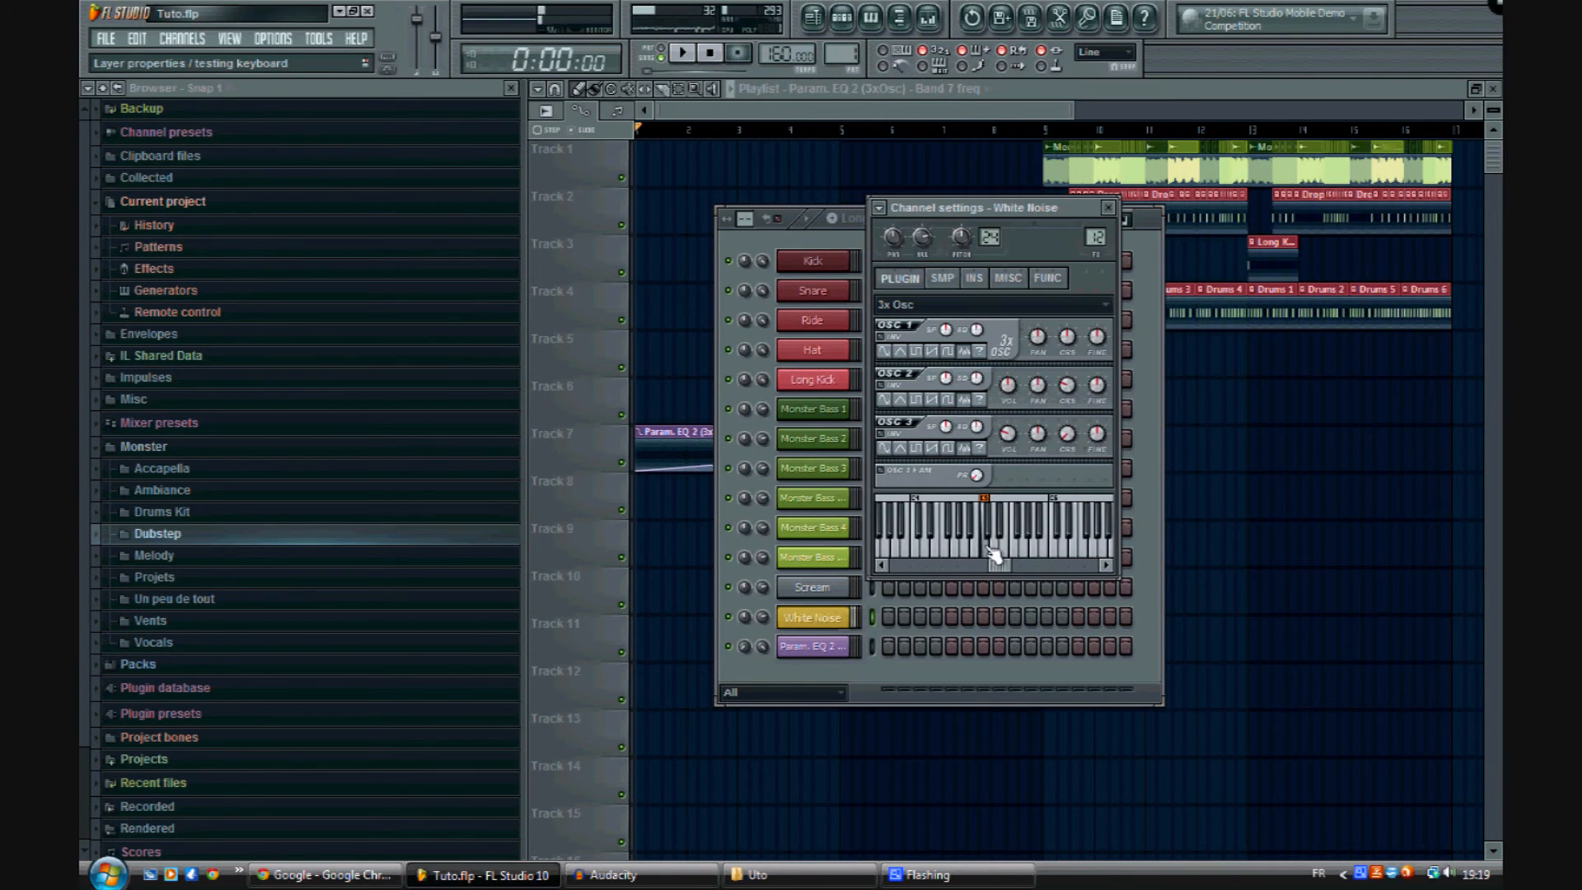
drag(1061, 544, 934, 562)
mouse_move(1044, 547)
mouse_down()
mouse_move(964, 557)
mouse_move(1085, 565)
mouse_move(1004, 567)
mouse_up()
click(975, 548)
click(827, 589)
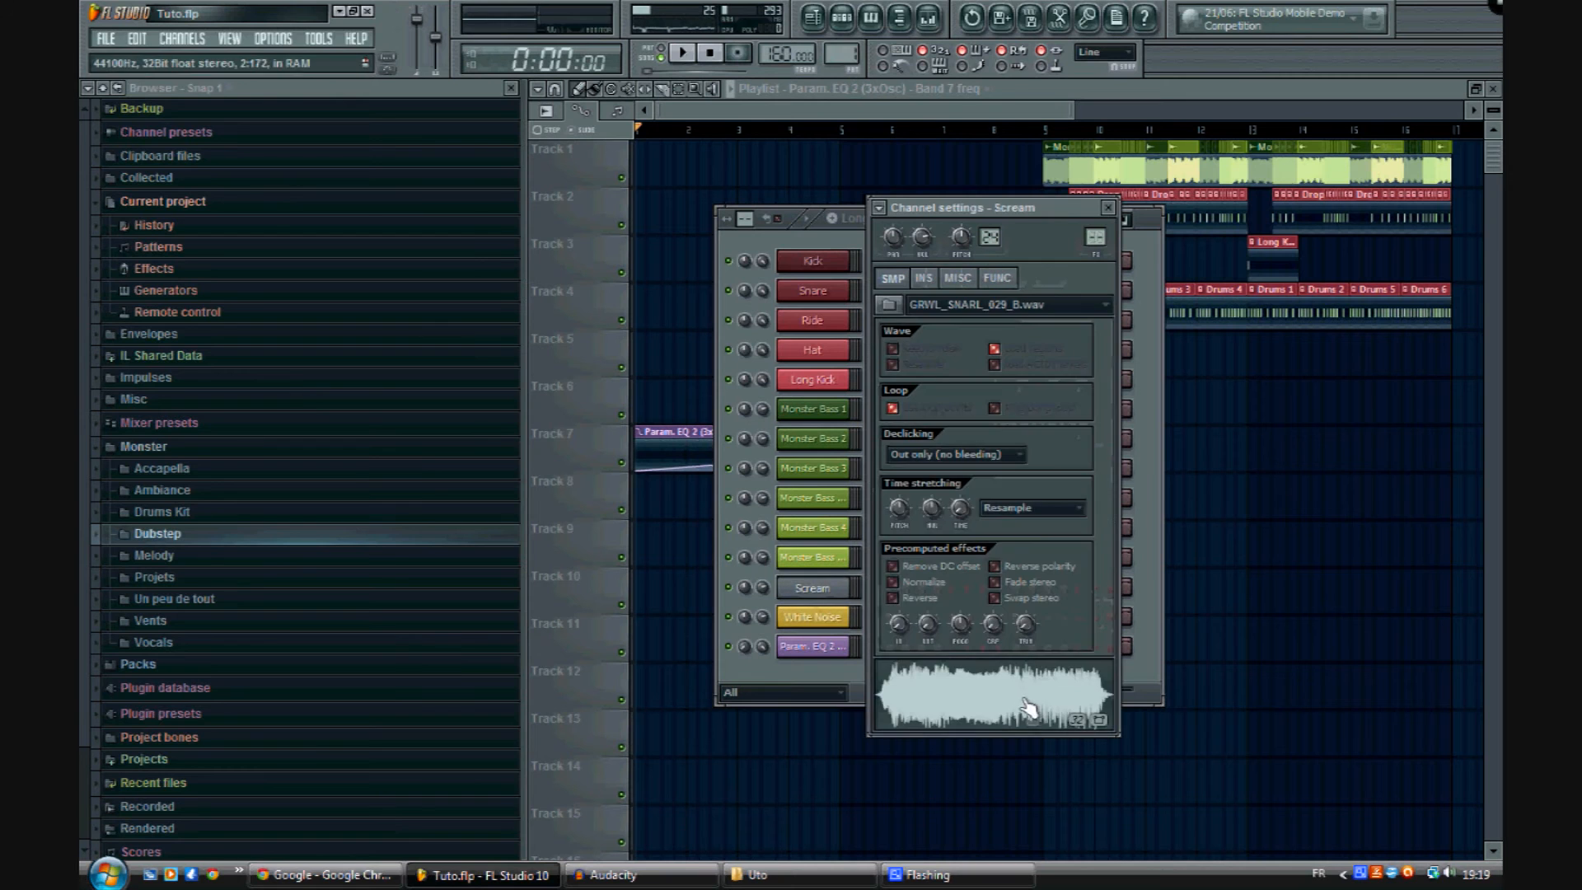
click(812, 617)
click(945, 545)
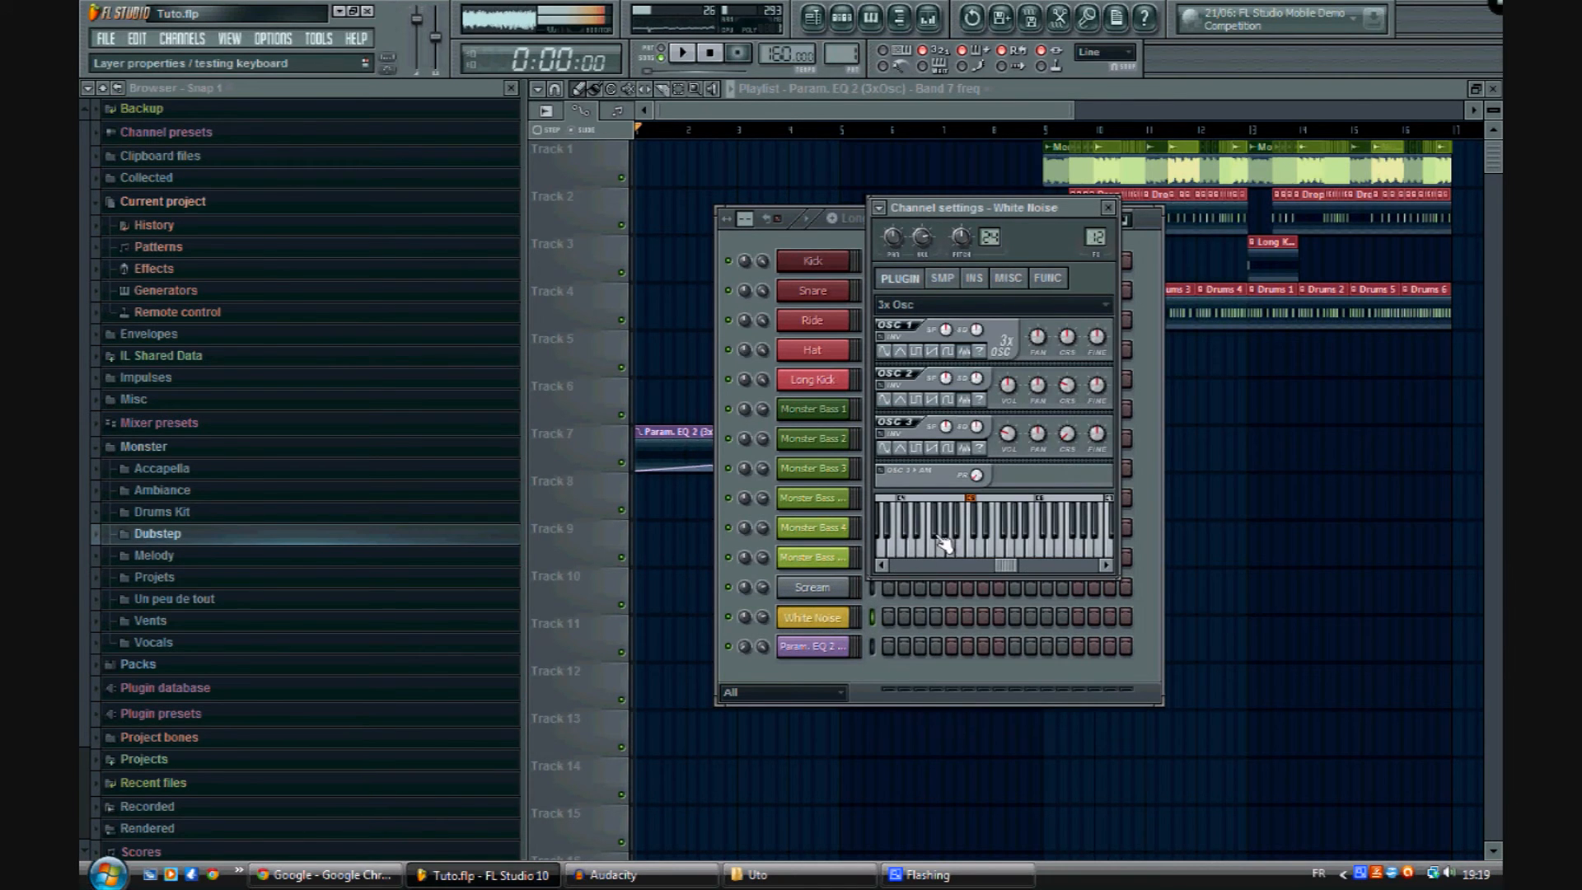
mouse_move(1005, 566)
mouse_down()
mouse_move(969, 563)
mouse_move(1001, 552)
mouse_up()
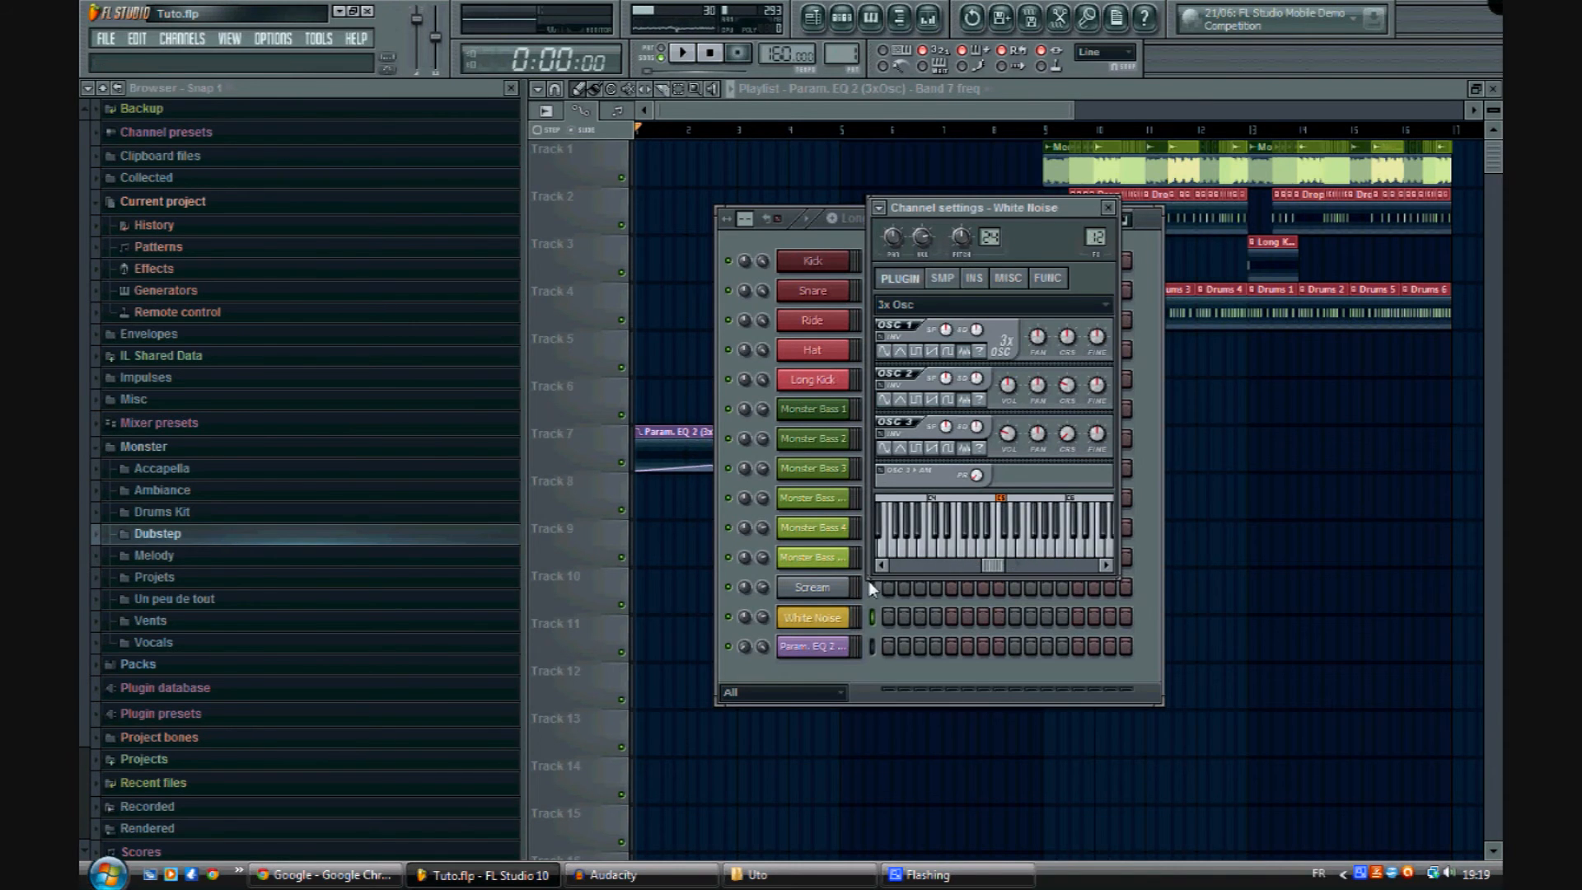
Step: Draw a one-bar C5 note starting at bar 1 in the White Noise channel's piano roll
right_click(851, 613)
click(828, 615)
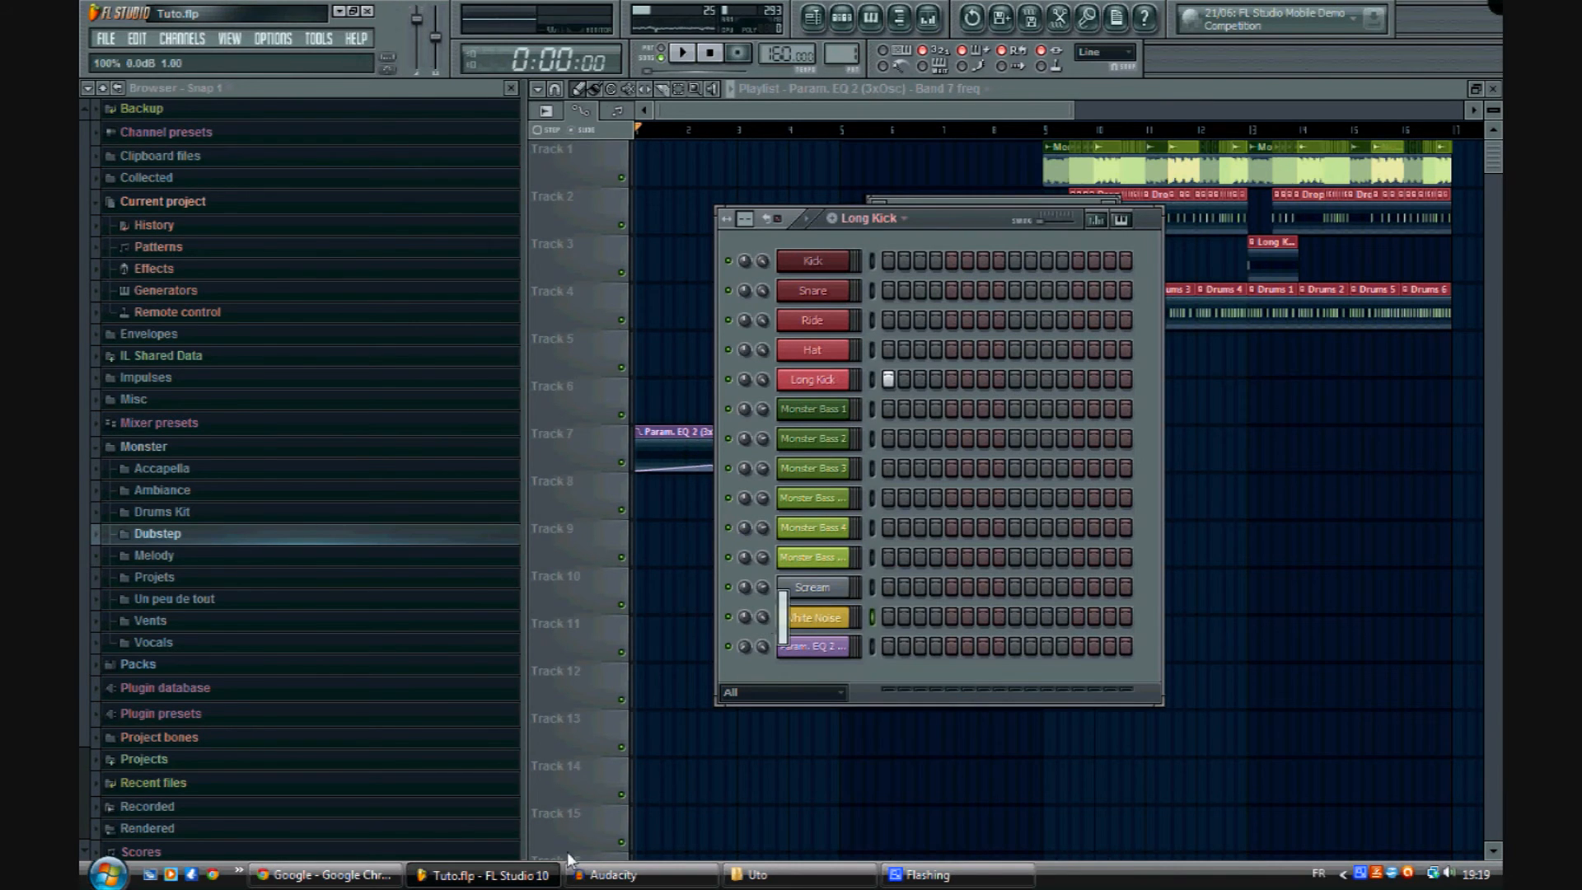
click(927, 16)
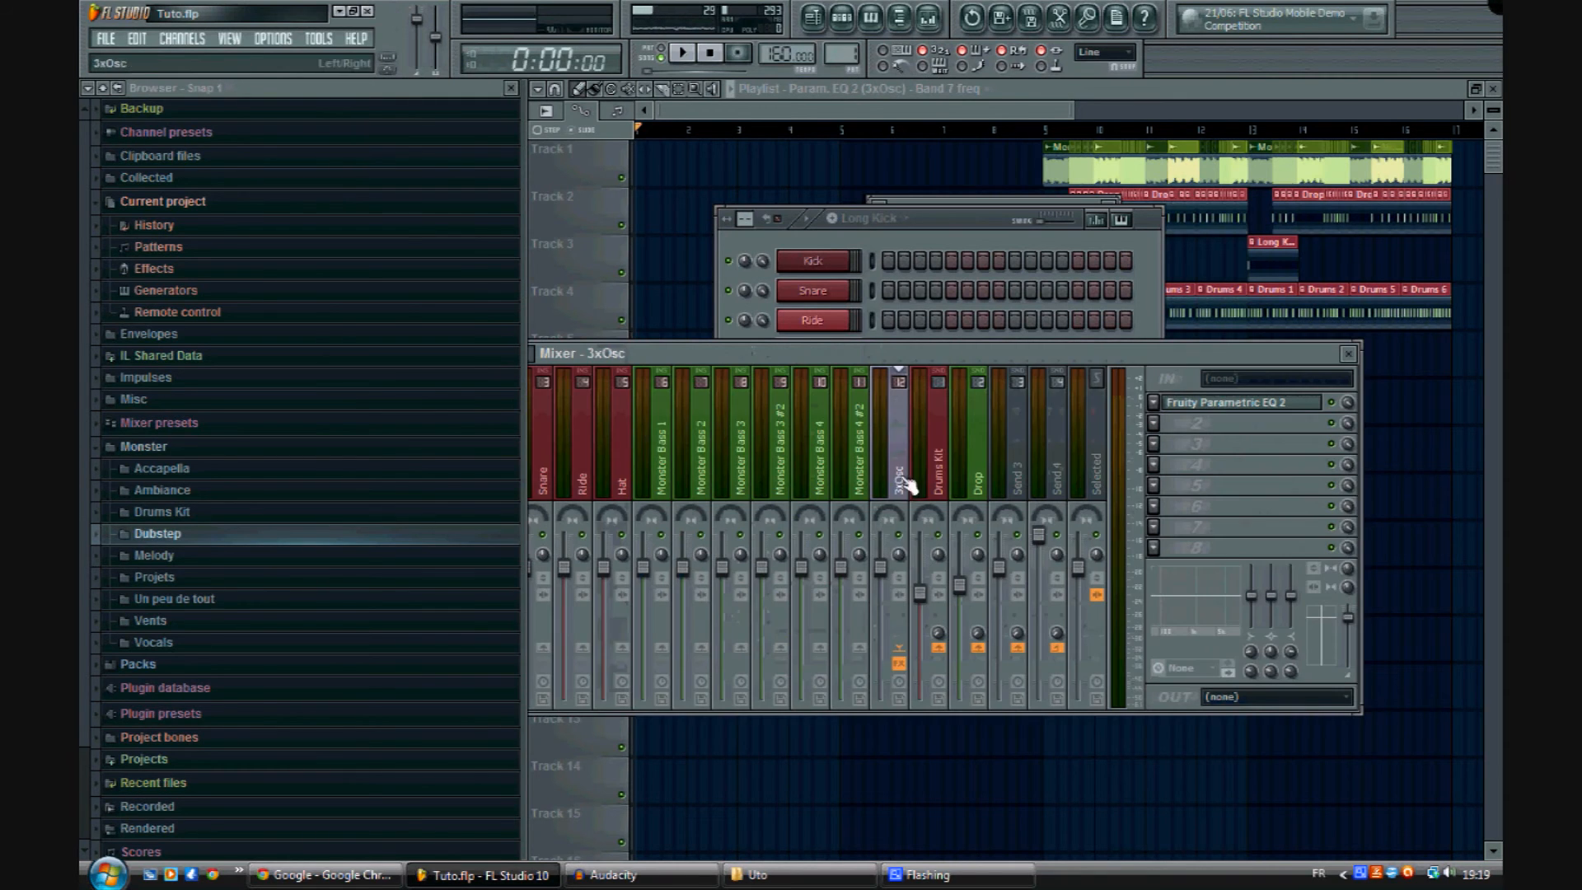
click(958, 236)
right_click(849, 614)
click(901, 580)
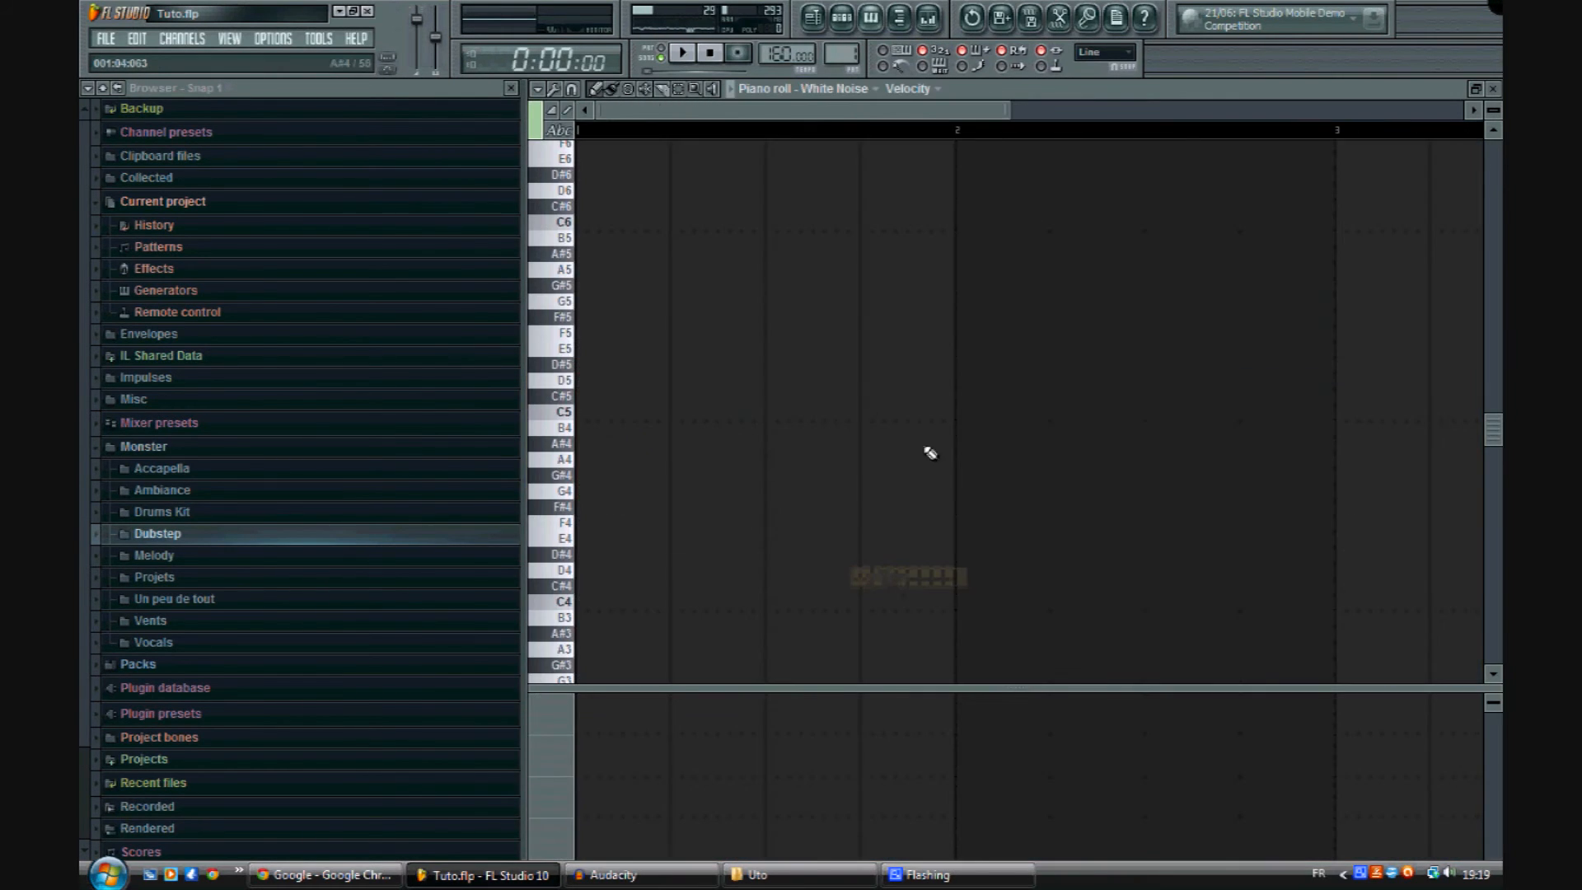
drag(601, 412, 955, 435)
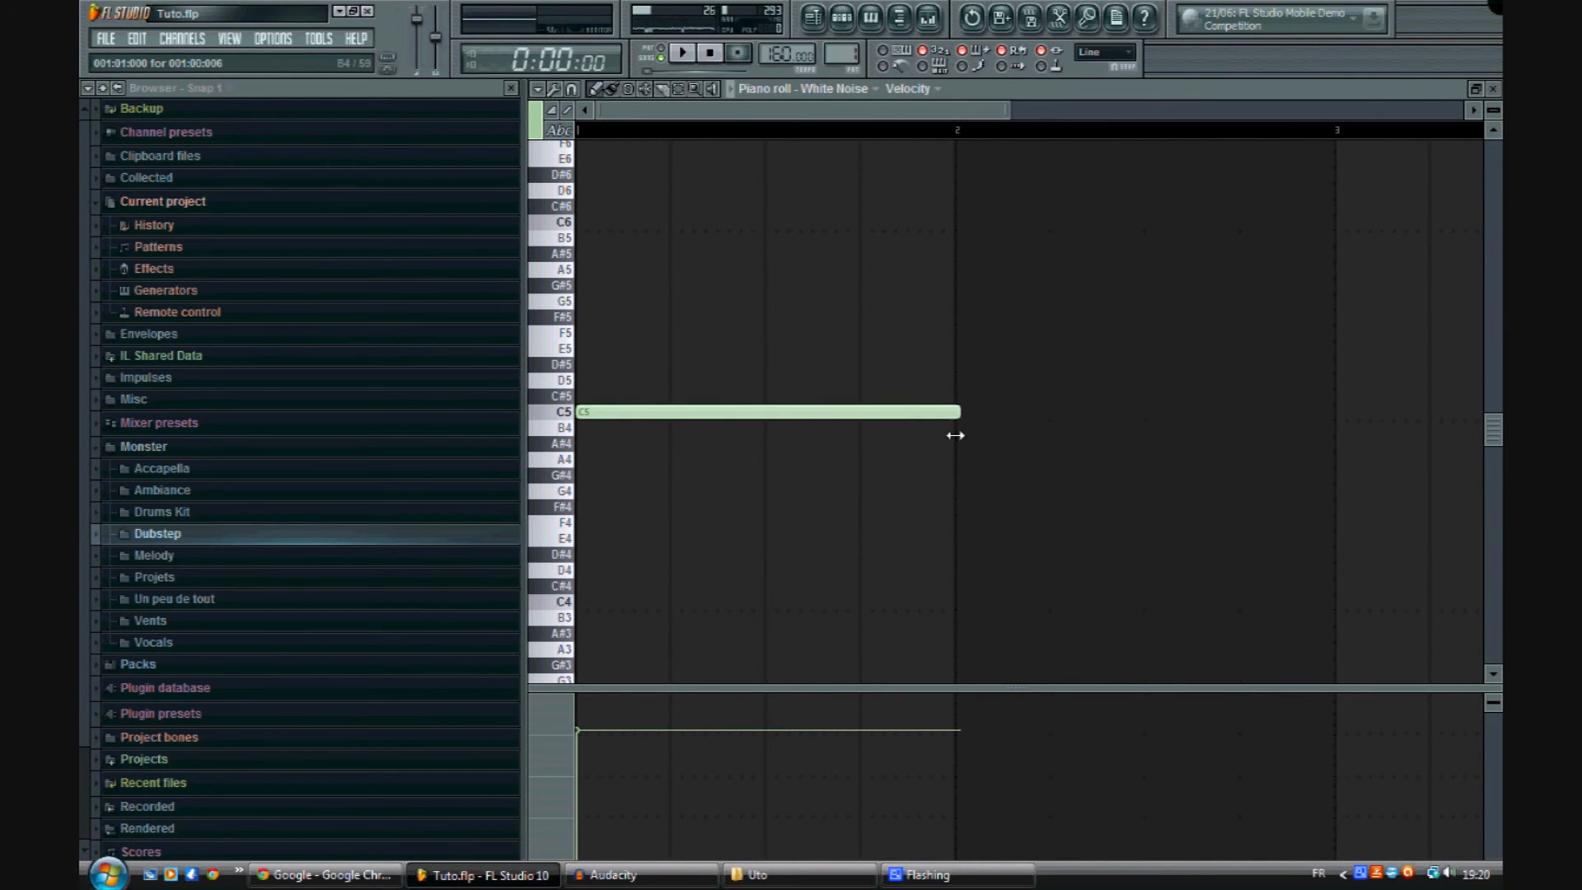
Step: Switch playback to pattern mode and play the pattern to hear the White Noise note
click(697, 71)
click(662, 52)
click(683, 54)
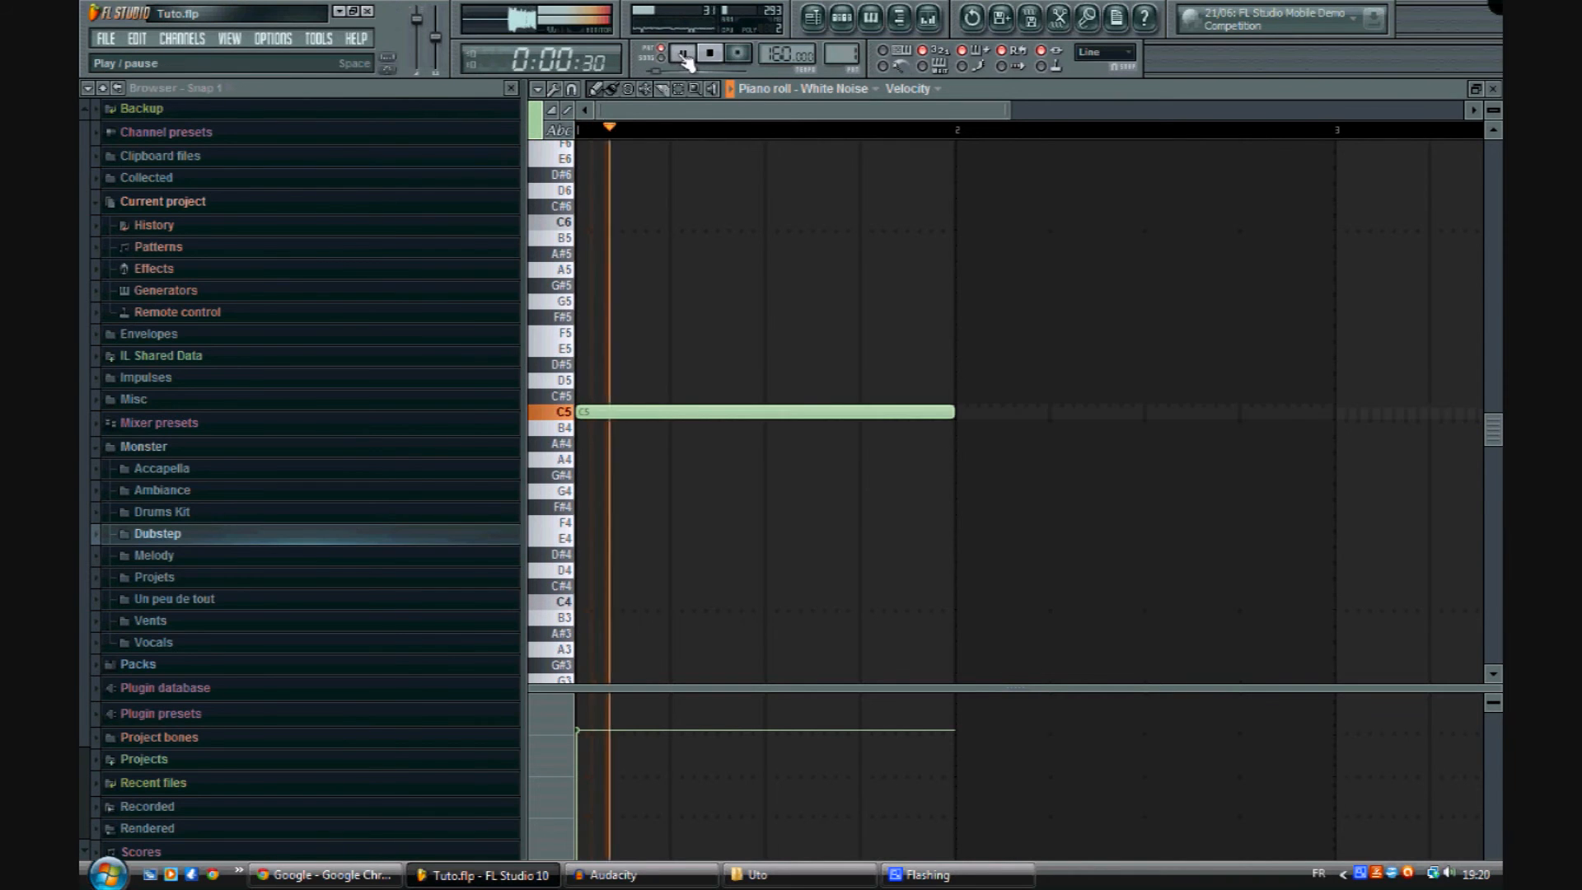
Step: Stop playback and cut the White Noise channel's note out of the Long Kick pattern
click(710, 54)
click(841, 17)
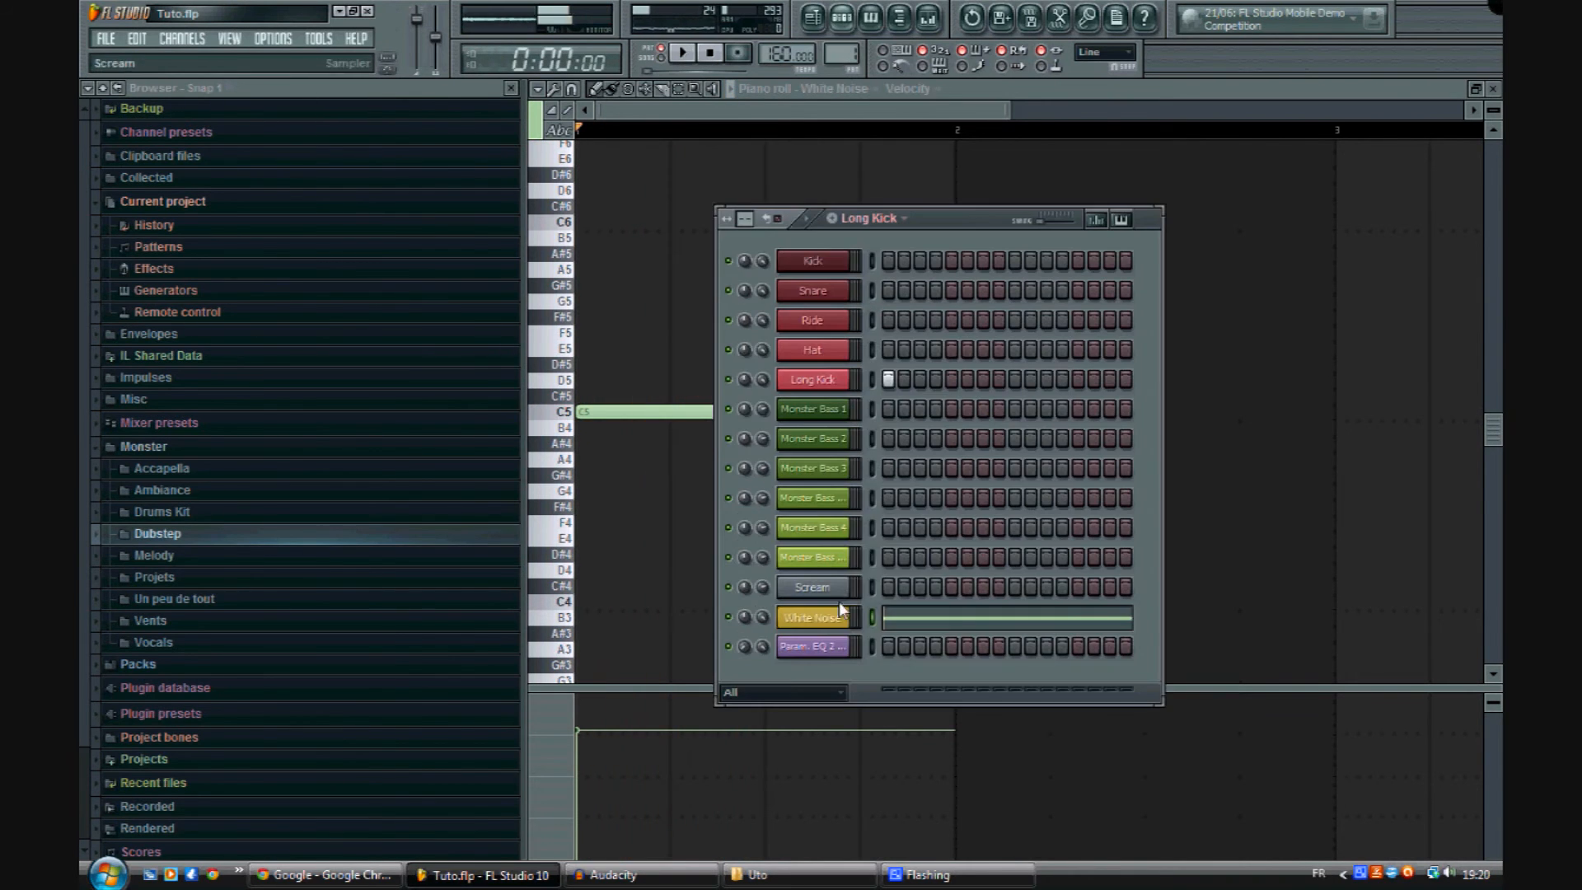
right_click(842, 618)
mouse_move(905, 694)
click(992, 689)
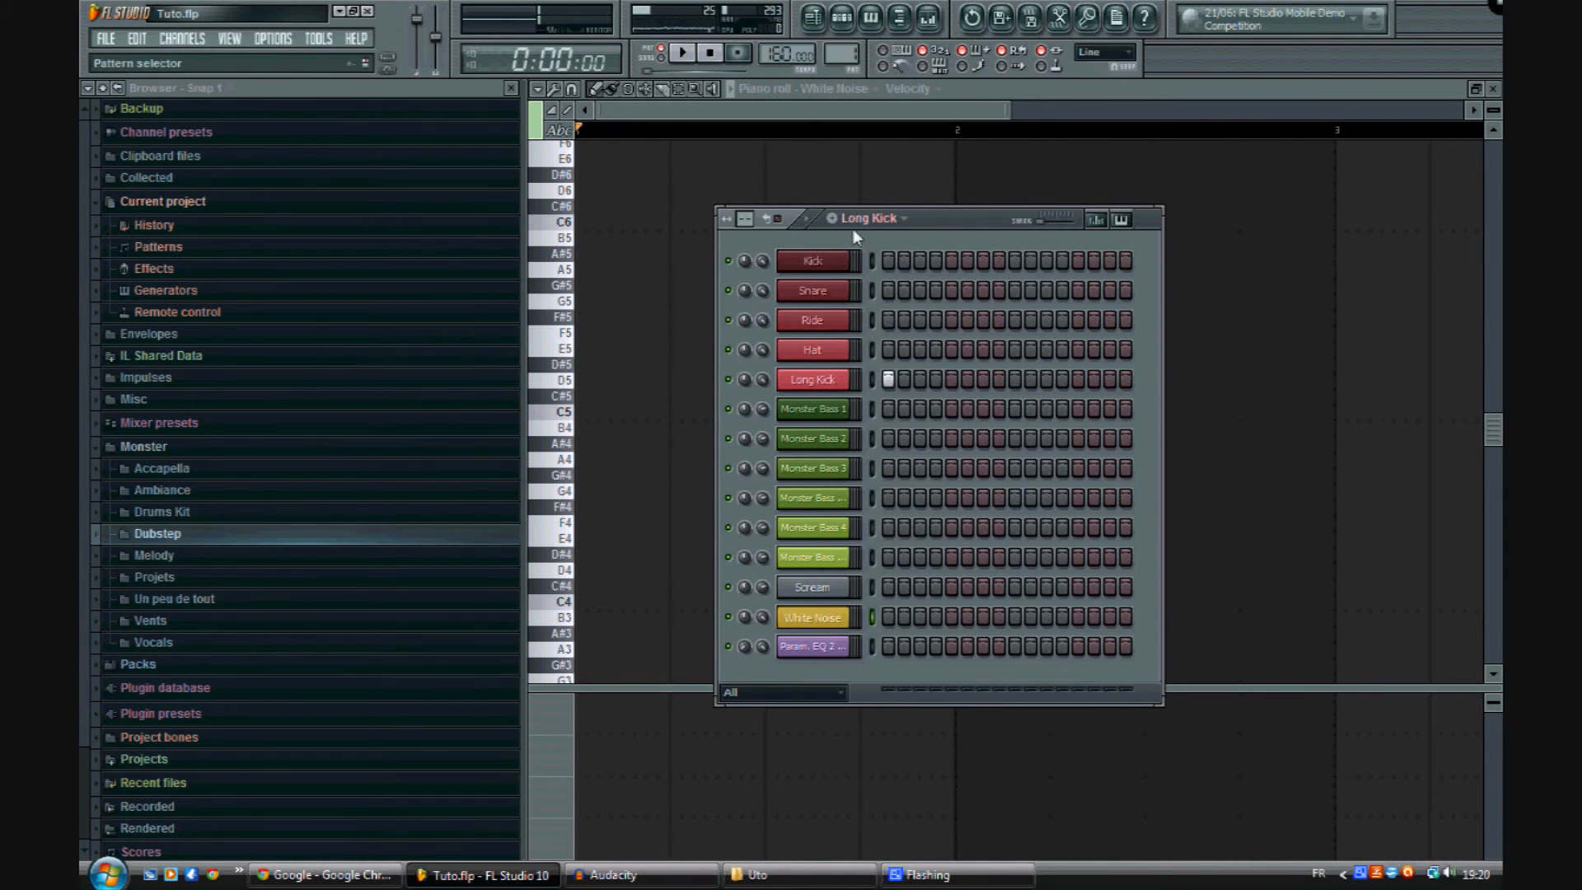
Step: Name pattern 9 White Noise, paste the cut note into its White Noise channel, and play the pattern briefly
click(831, 219)
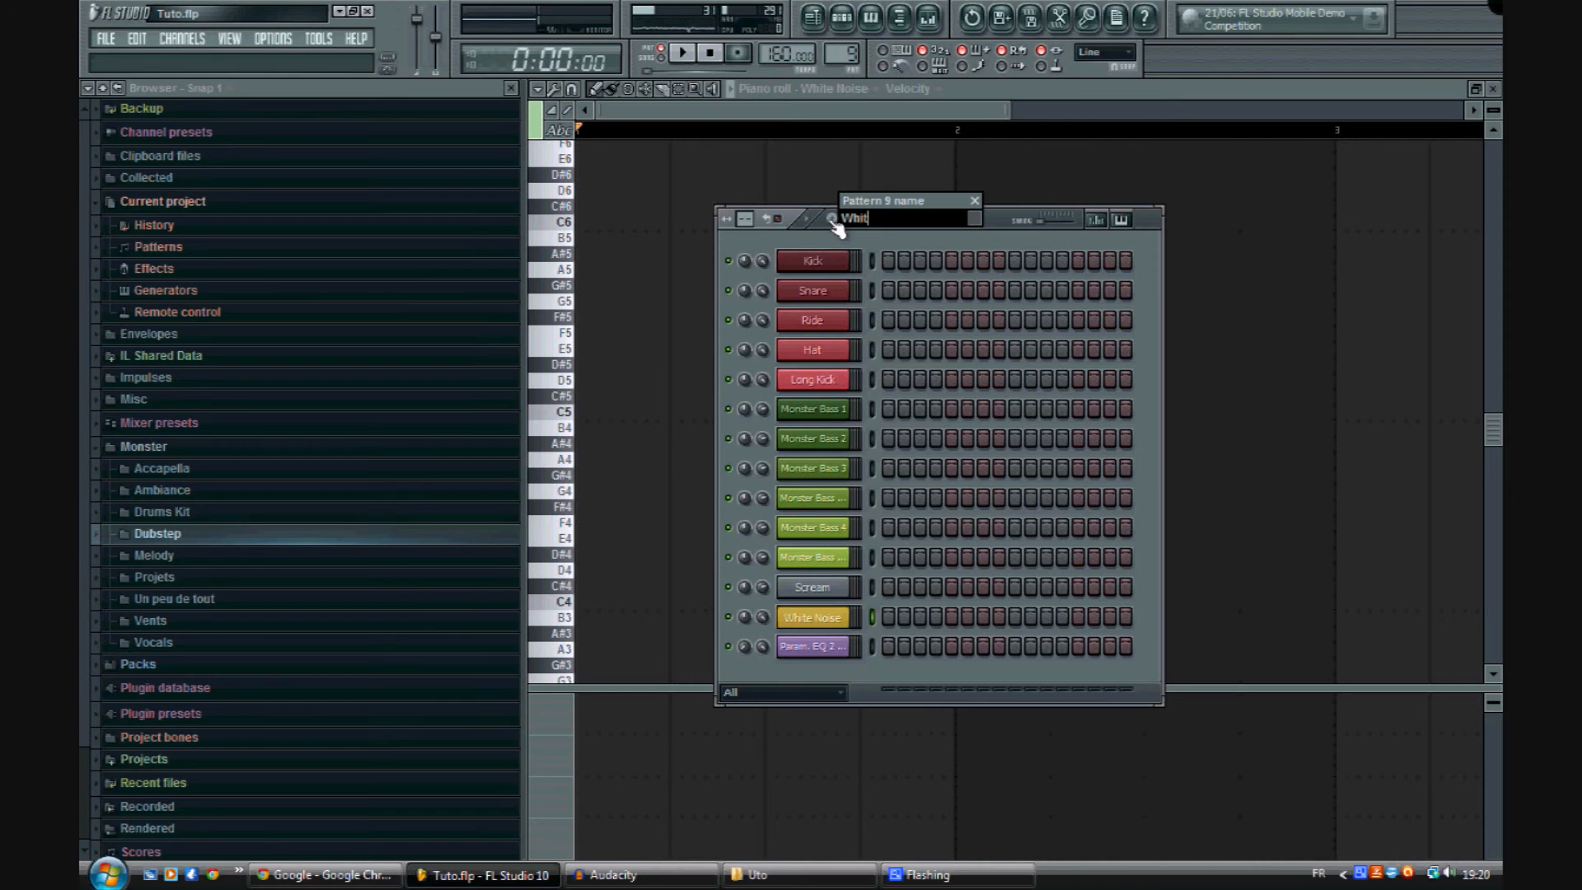
text(White Noise)
key(Return)
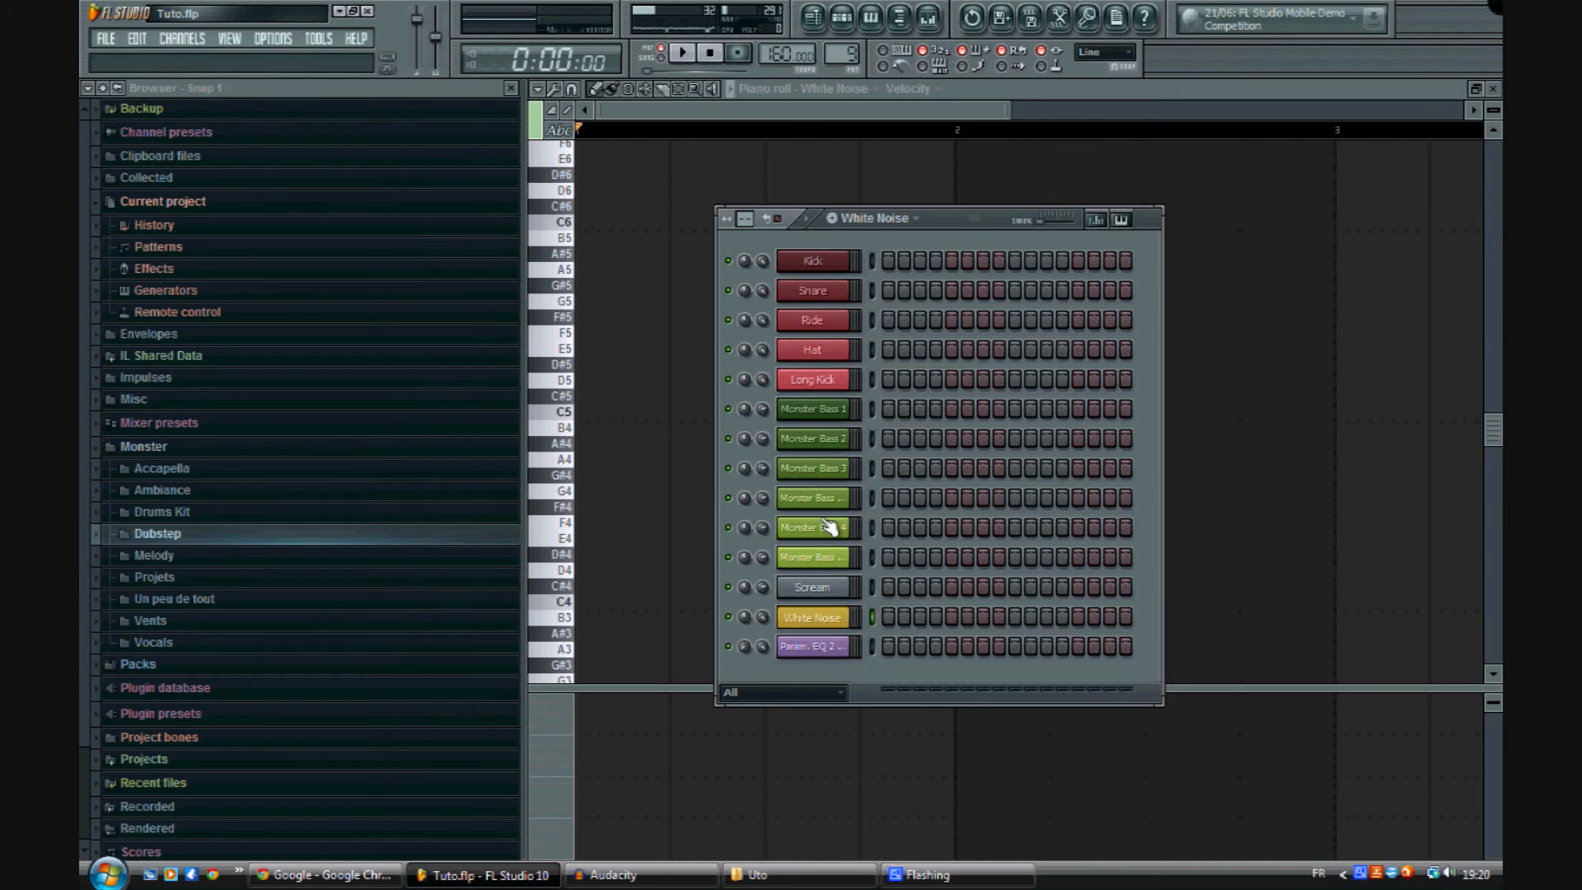
right_click(845, 616)
mouse_move(906, 692)
click(997, 729)
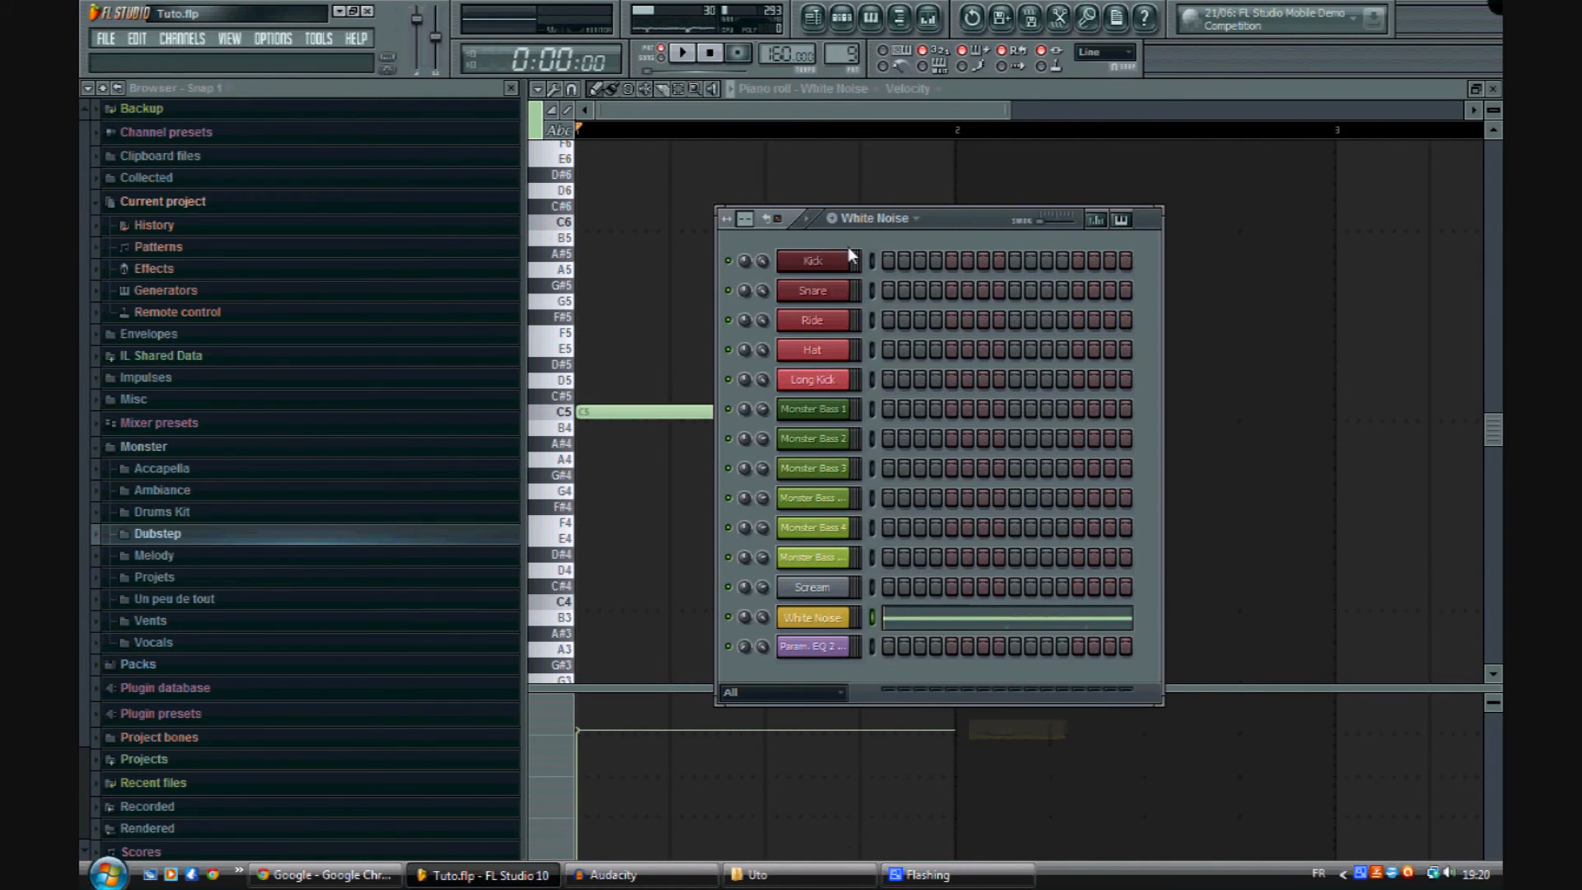
key(space)
click(809, 222)
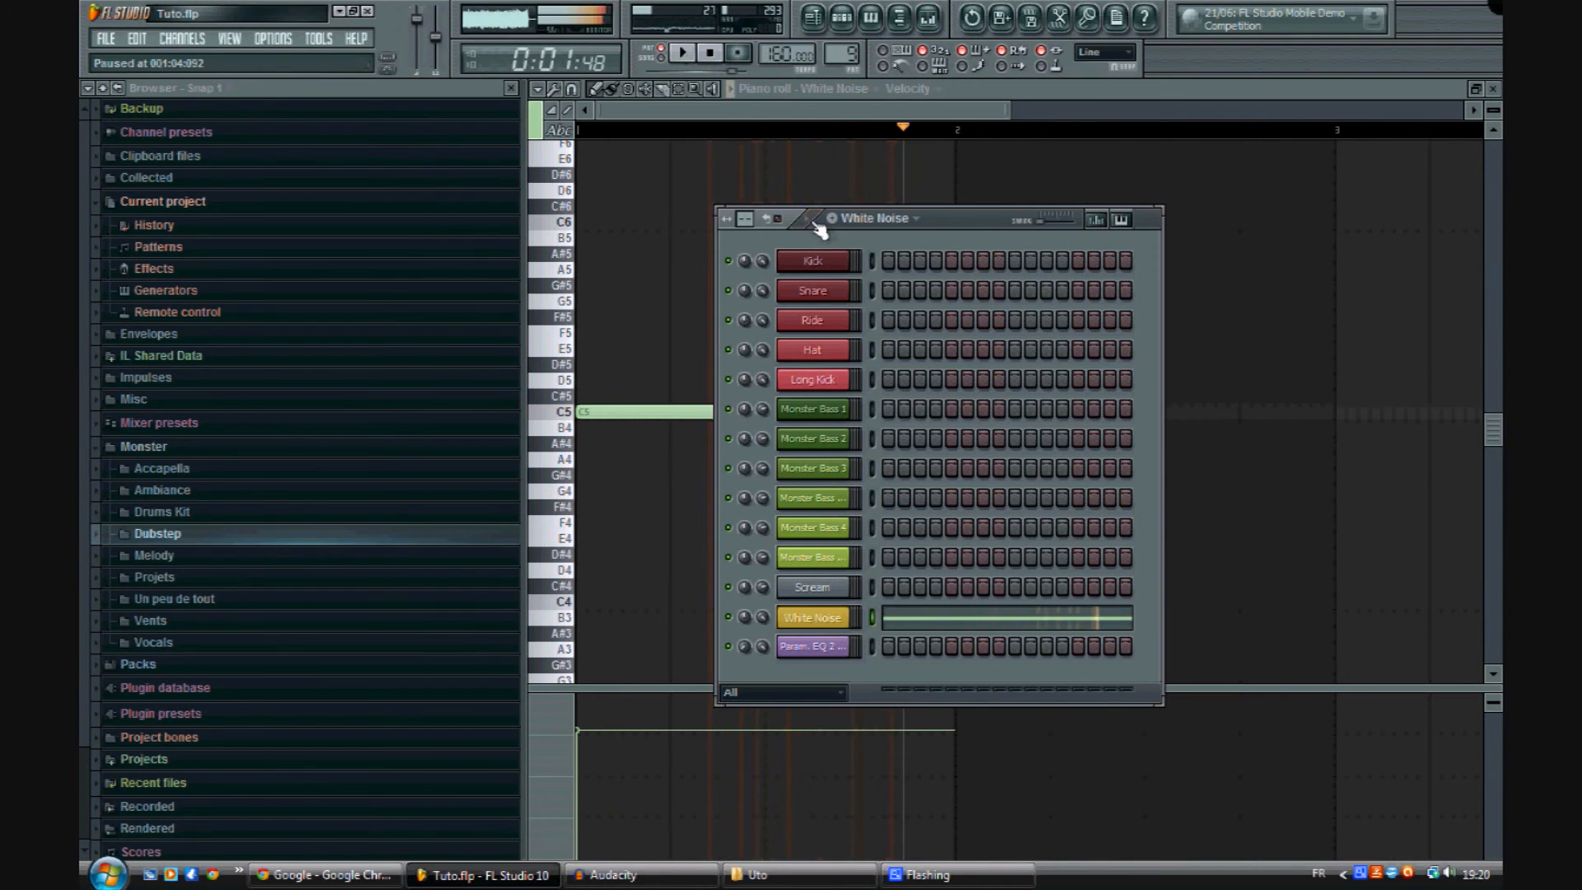
Step: Place the White Noise pattern clip on Track 1 at bar 1 of the playlist
click(817, 21)
click(707, 305)
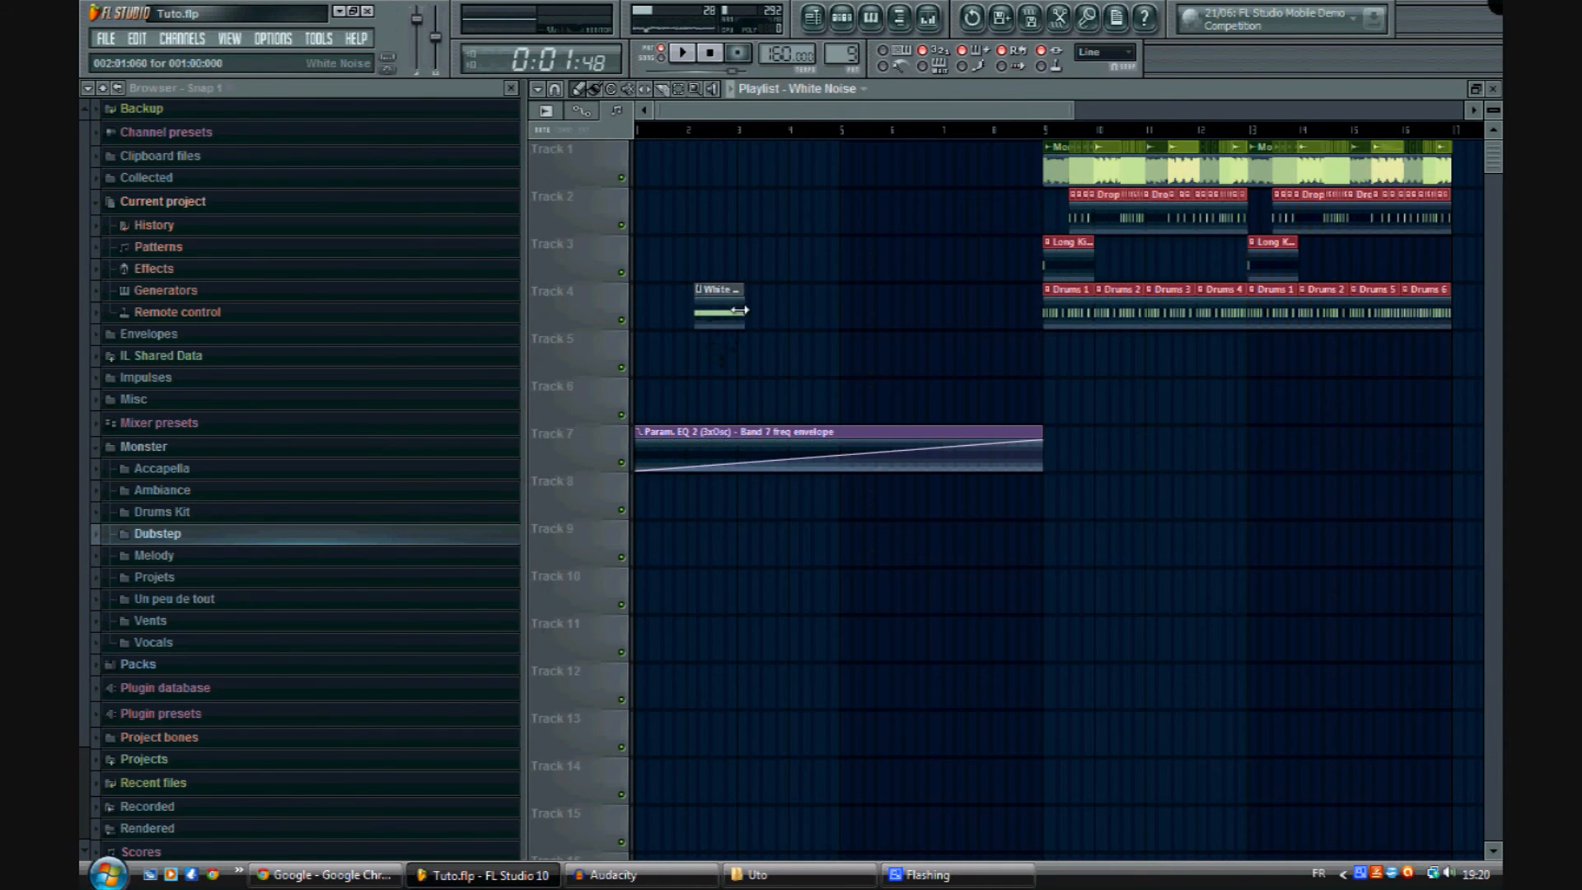
drag(708, 305, 481, 148)
Step: Lengthen the White Noise clip's C5 note to eight bars, ending at bar 9
double_click(666, 161)
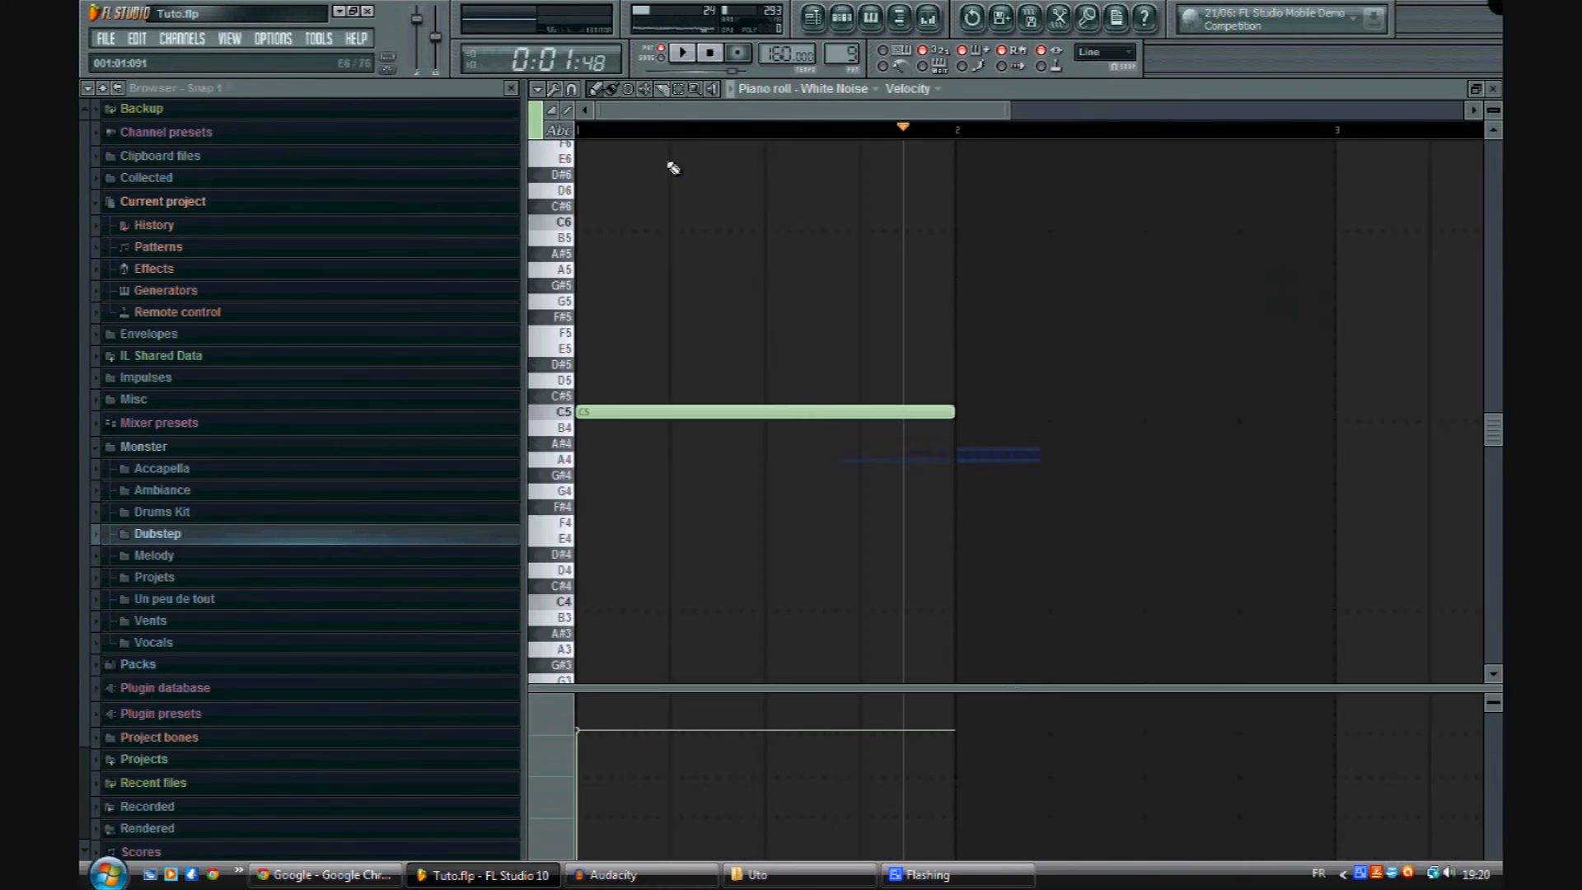
scroll(912, 136, down, 3)
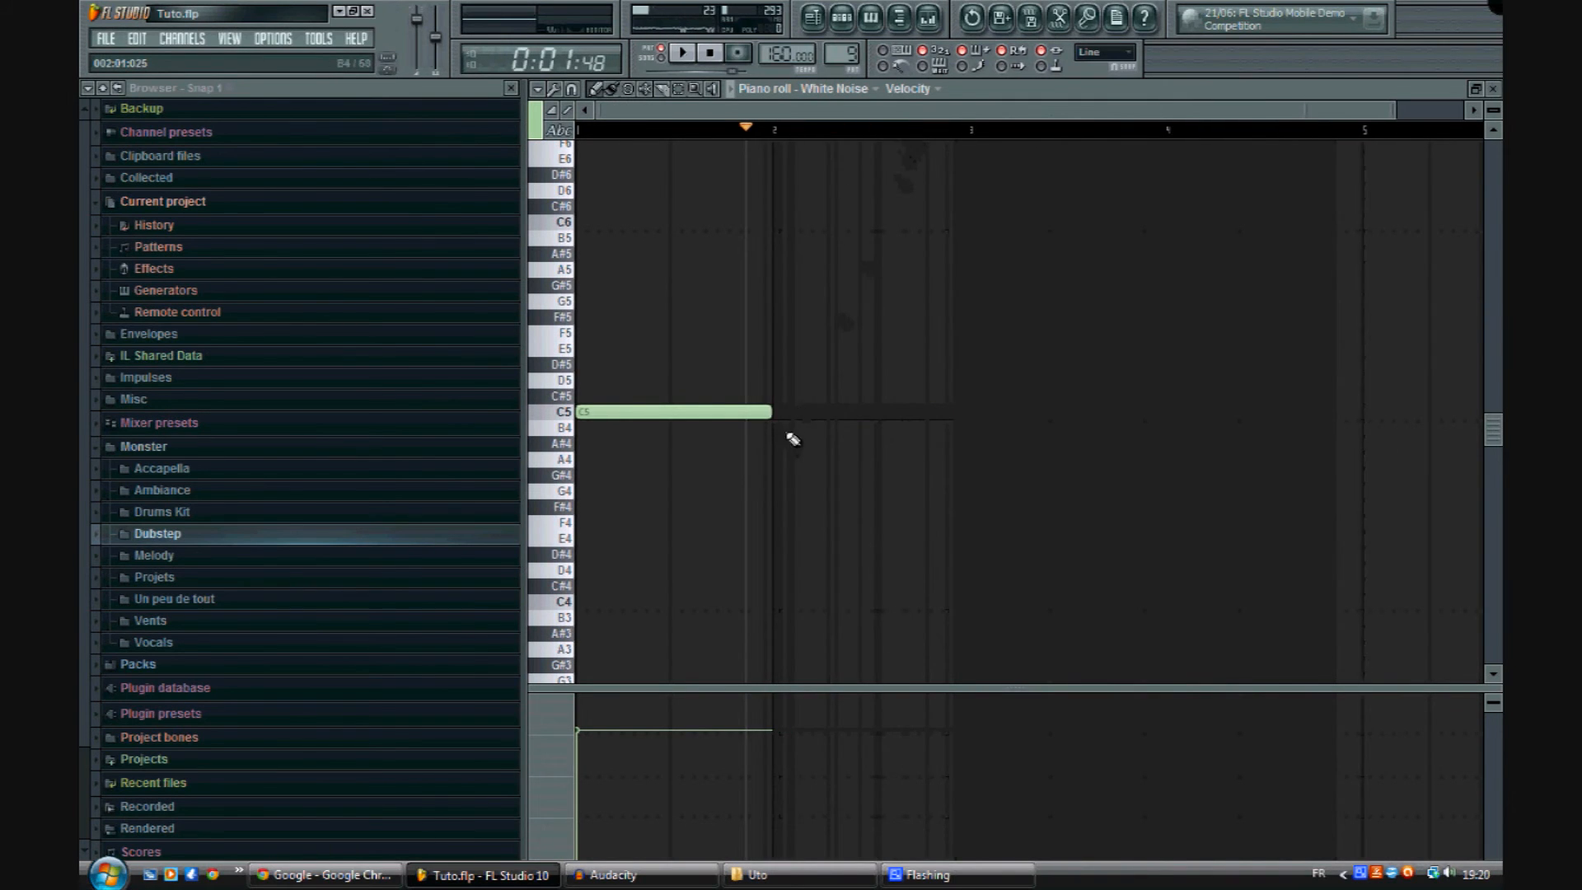
drag(774, 413, 1385, 420)
scroll(1398, 135, up, 2)
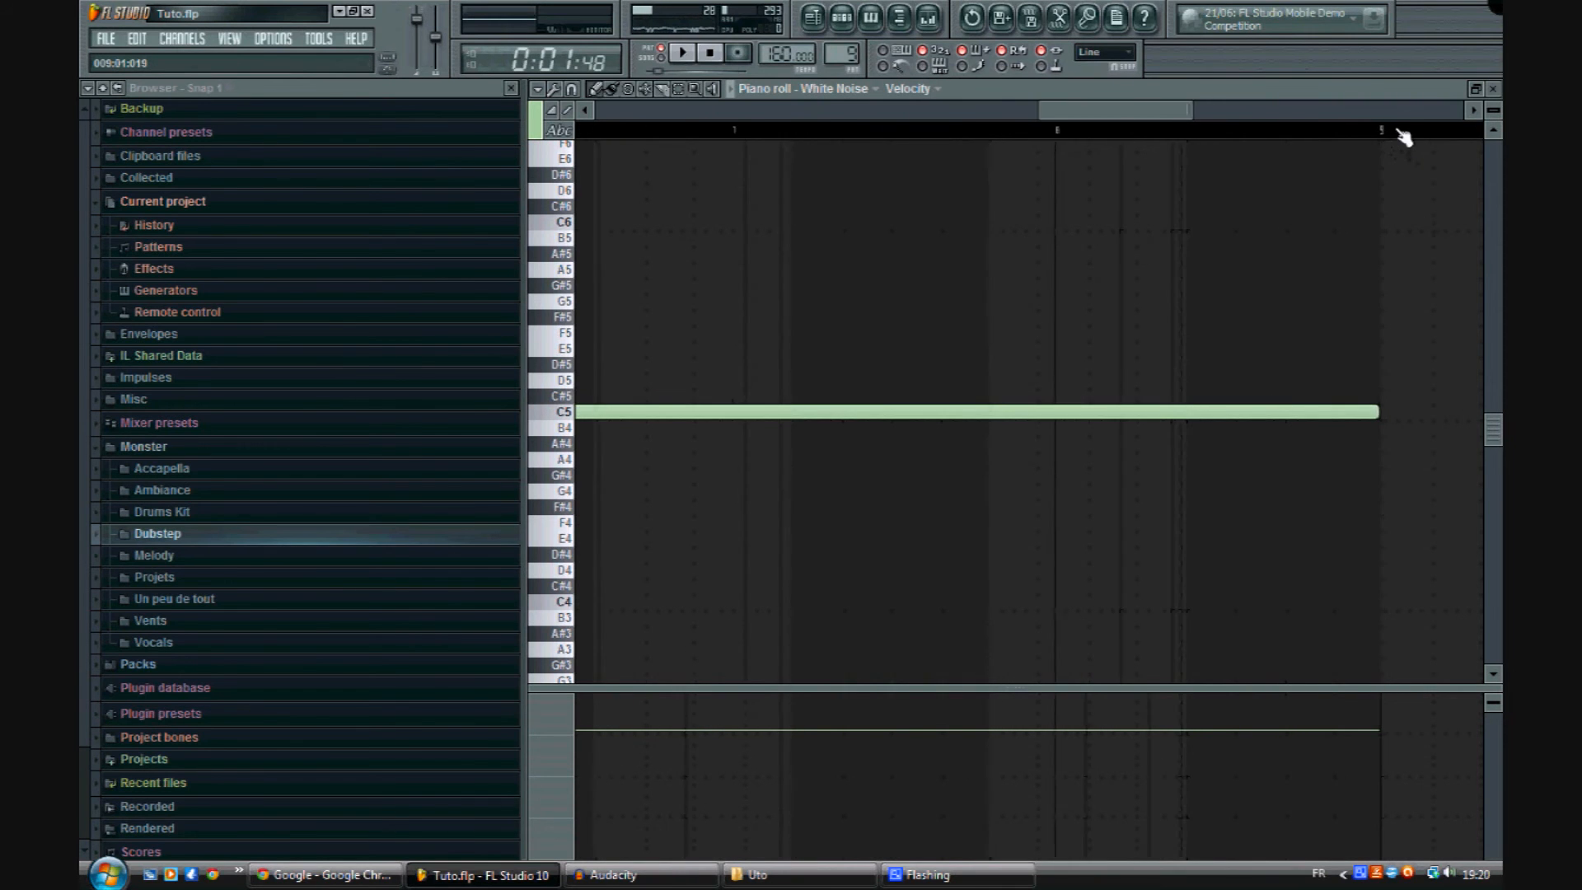
Step: Move the White Noise clip to Track 5 and the Param. EQ 2 automation clip to Track 6, both starting at bar 1
click(1493, 88)
click(1153, 216)
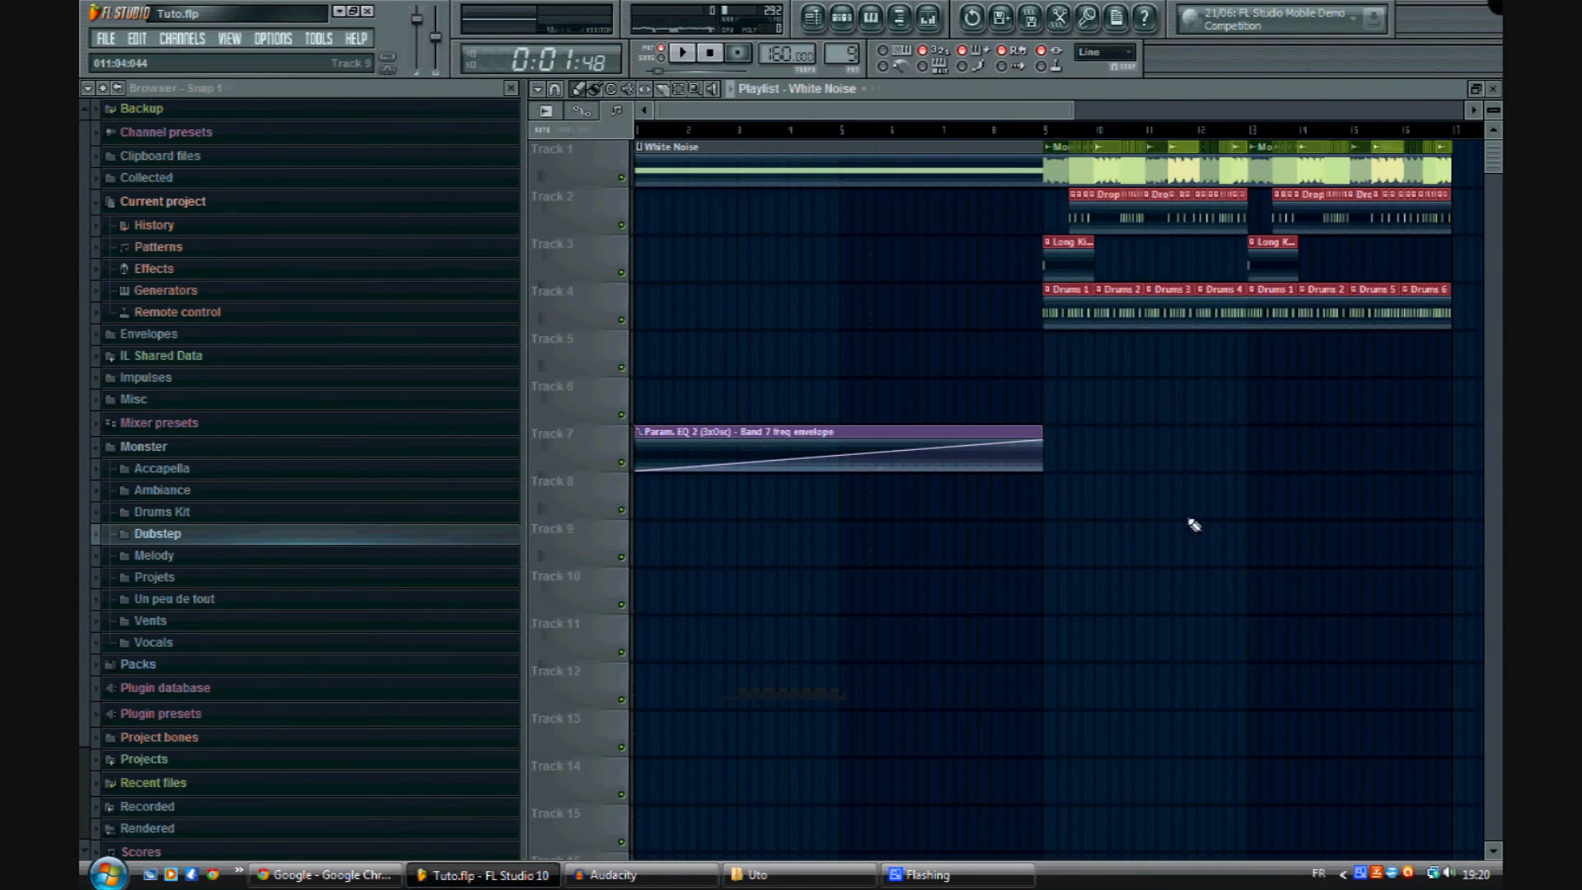
drag(809, 185, 636, 371)
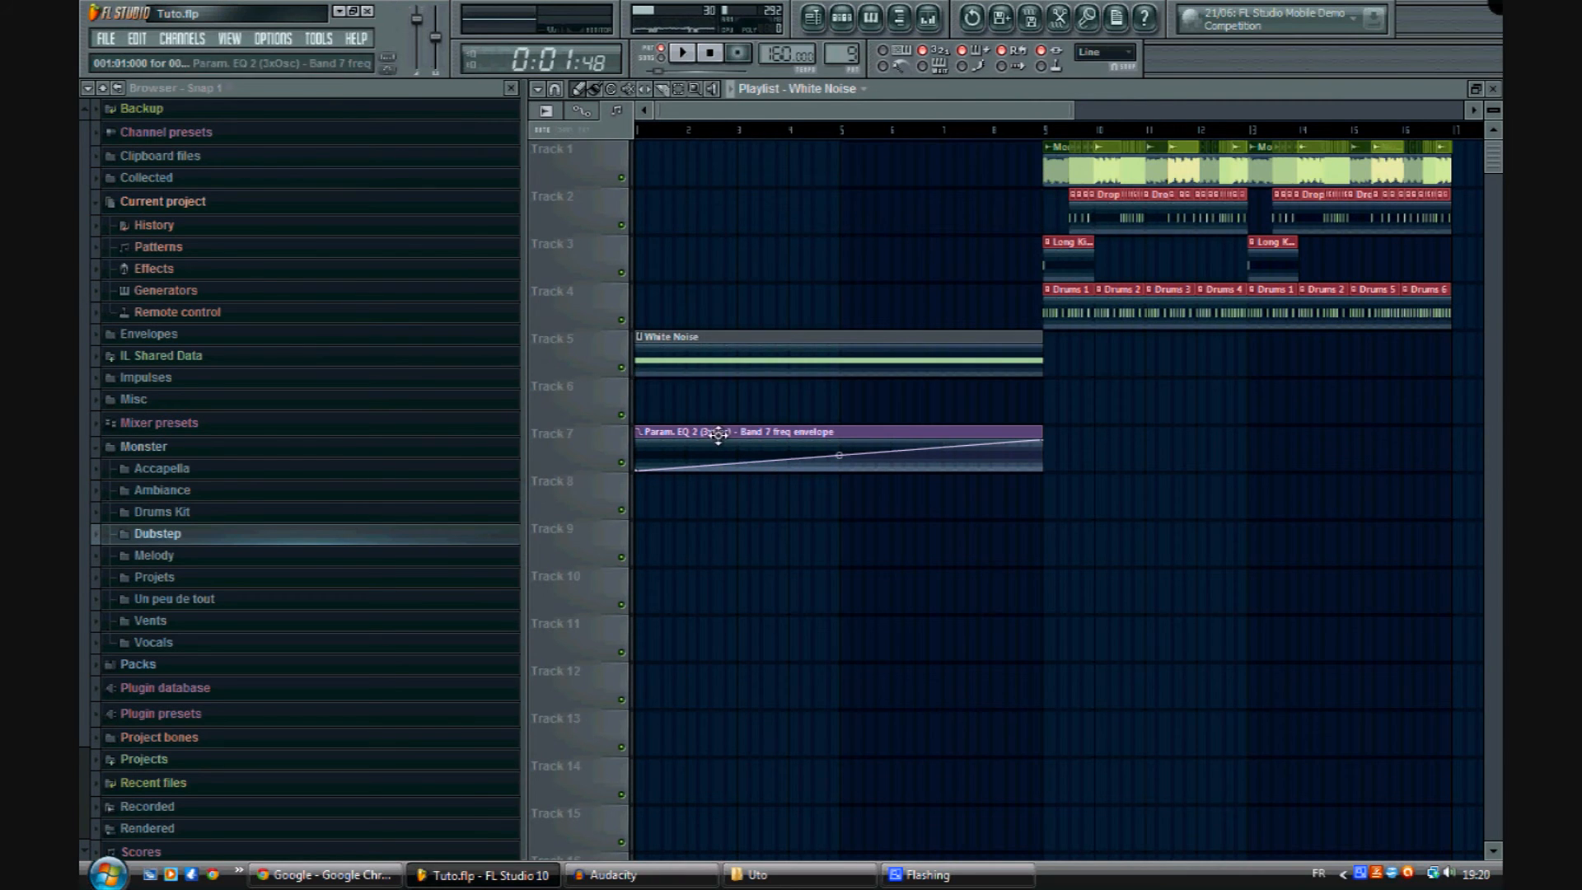
drag(724, 431, 630, 355)
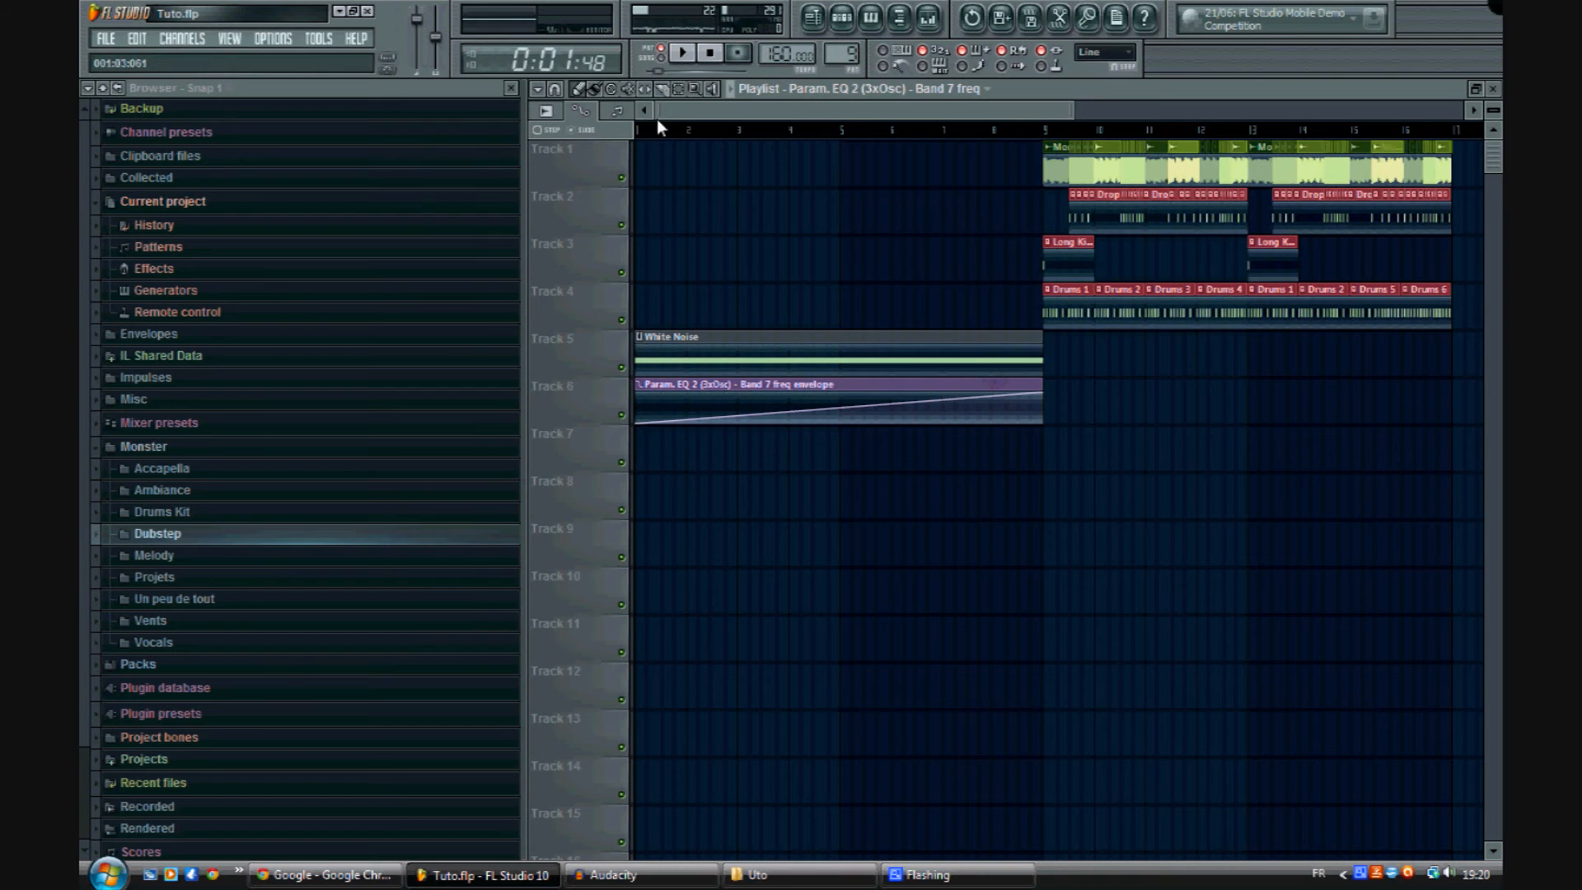
Step: Play the song from the beginning to hear the filtered white noise rise up to the drop
key(space)
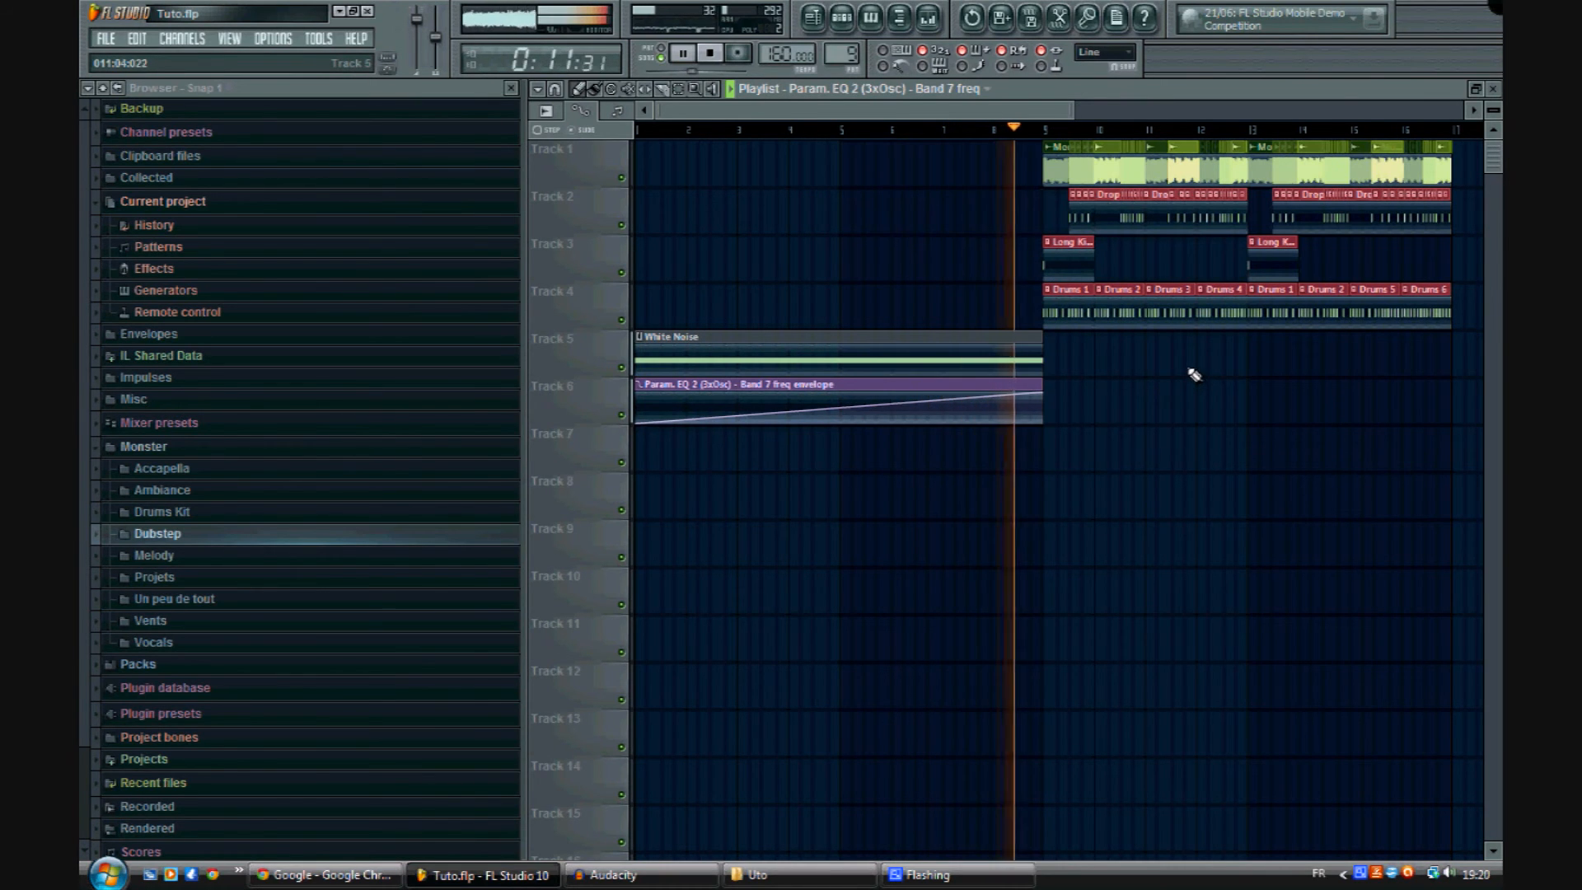
key(space)
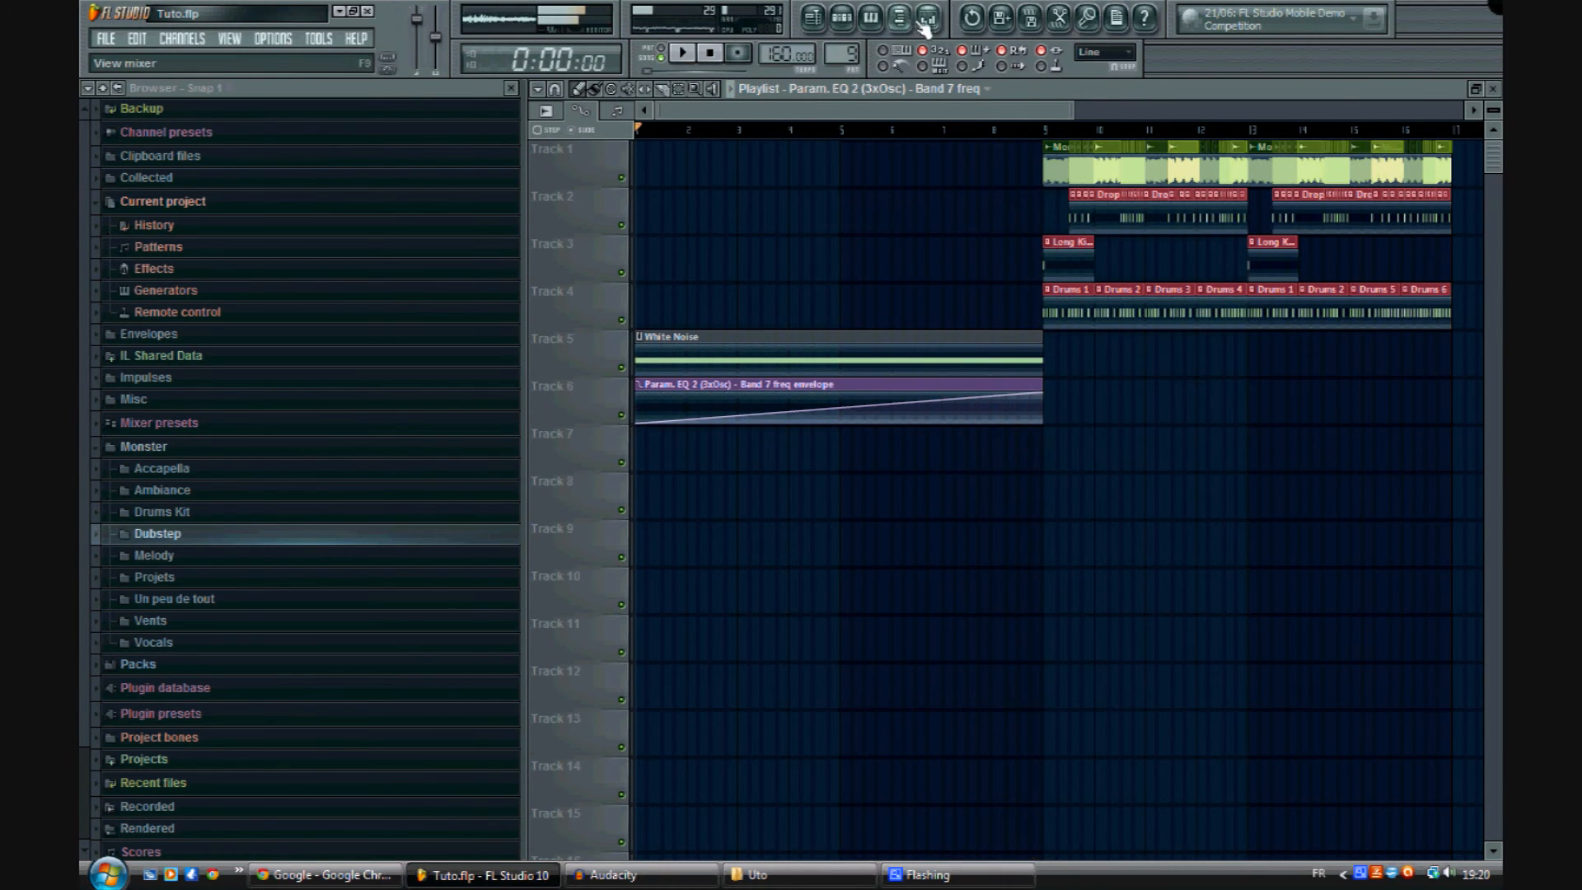
Step: Add Fruity Reeverb 2 to slot 2 of the 3xOsc mixer track and load its White Noise preset
click(928, 17)
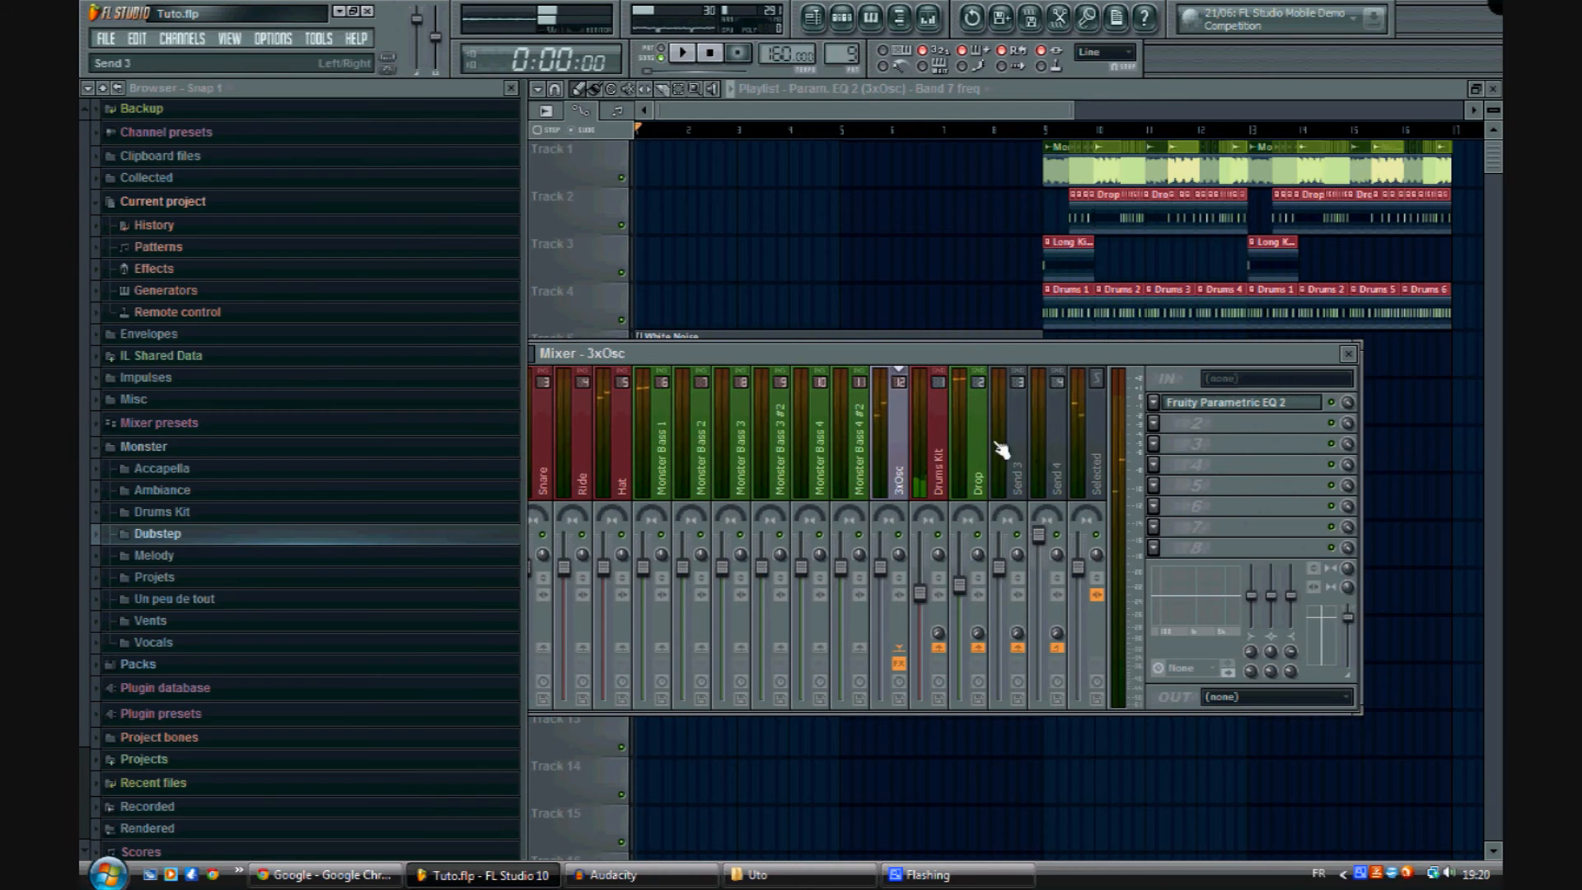
click(1153, 423)
mouse_move(1170, 445)
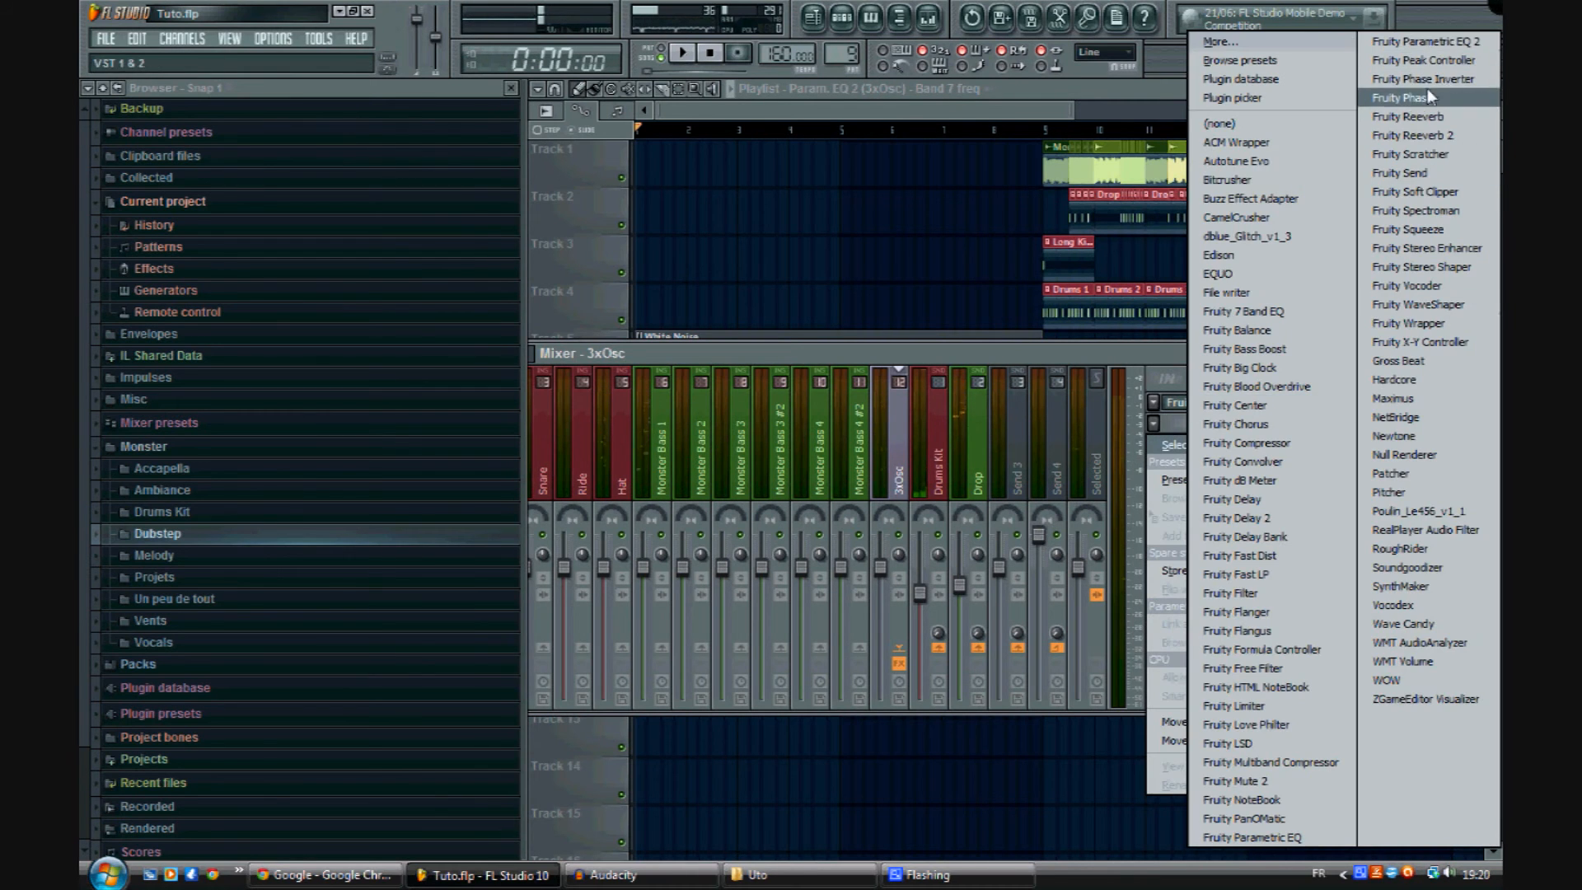
click(1429, 135)
click(608, 268)
mouse_move(651, 323)
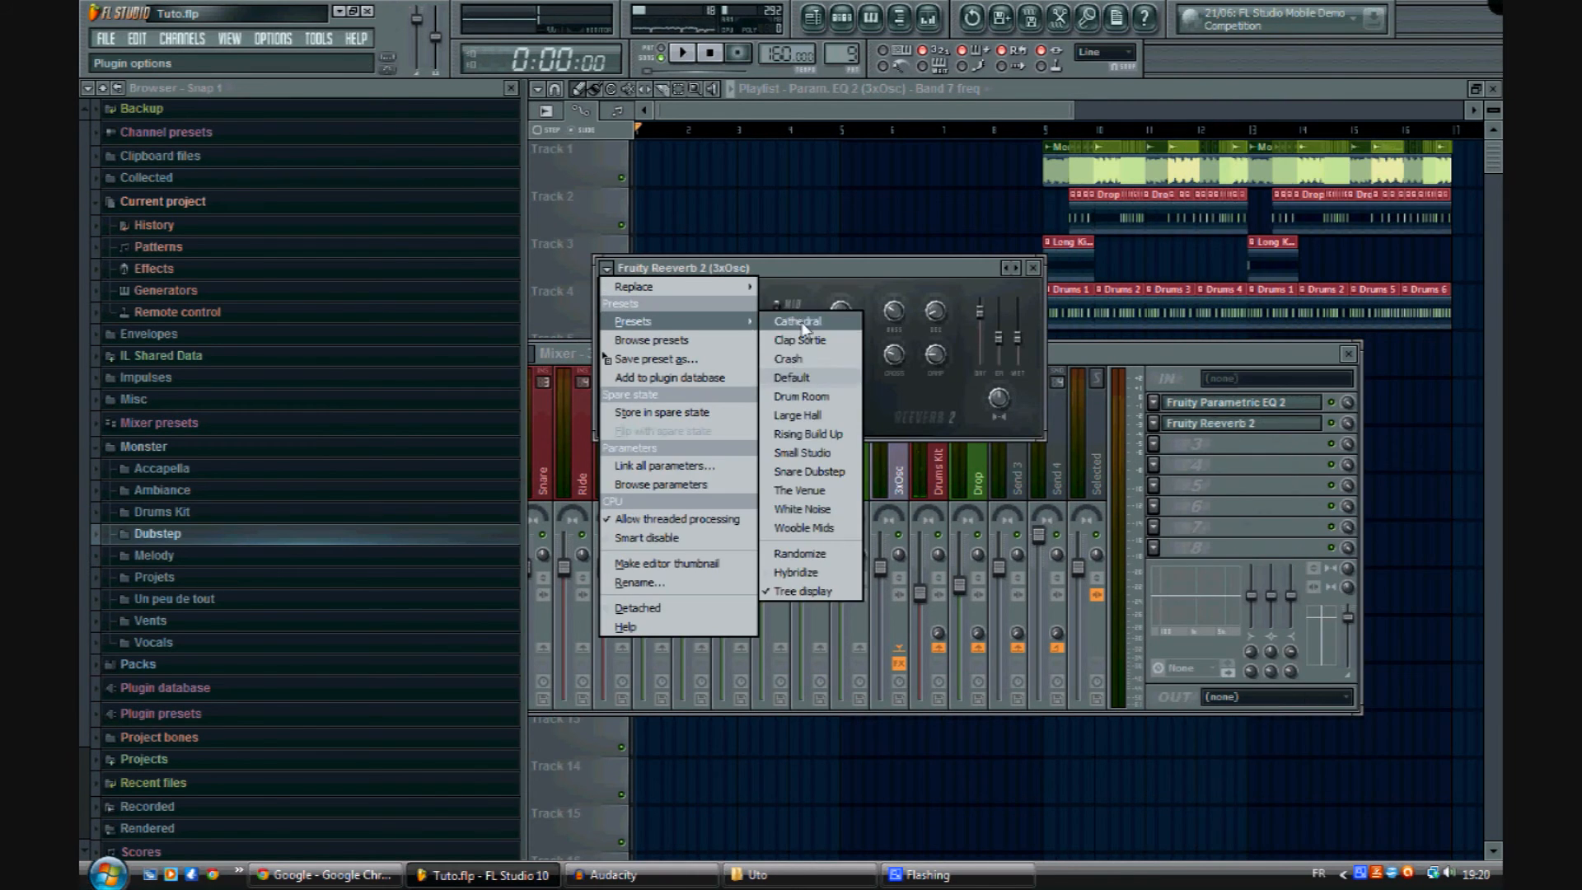
click(823, 510)
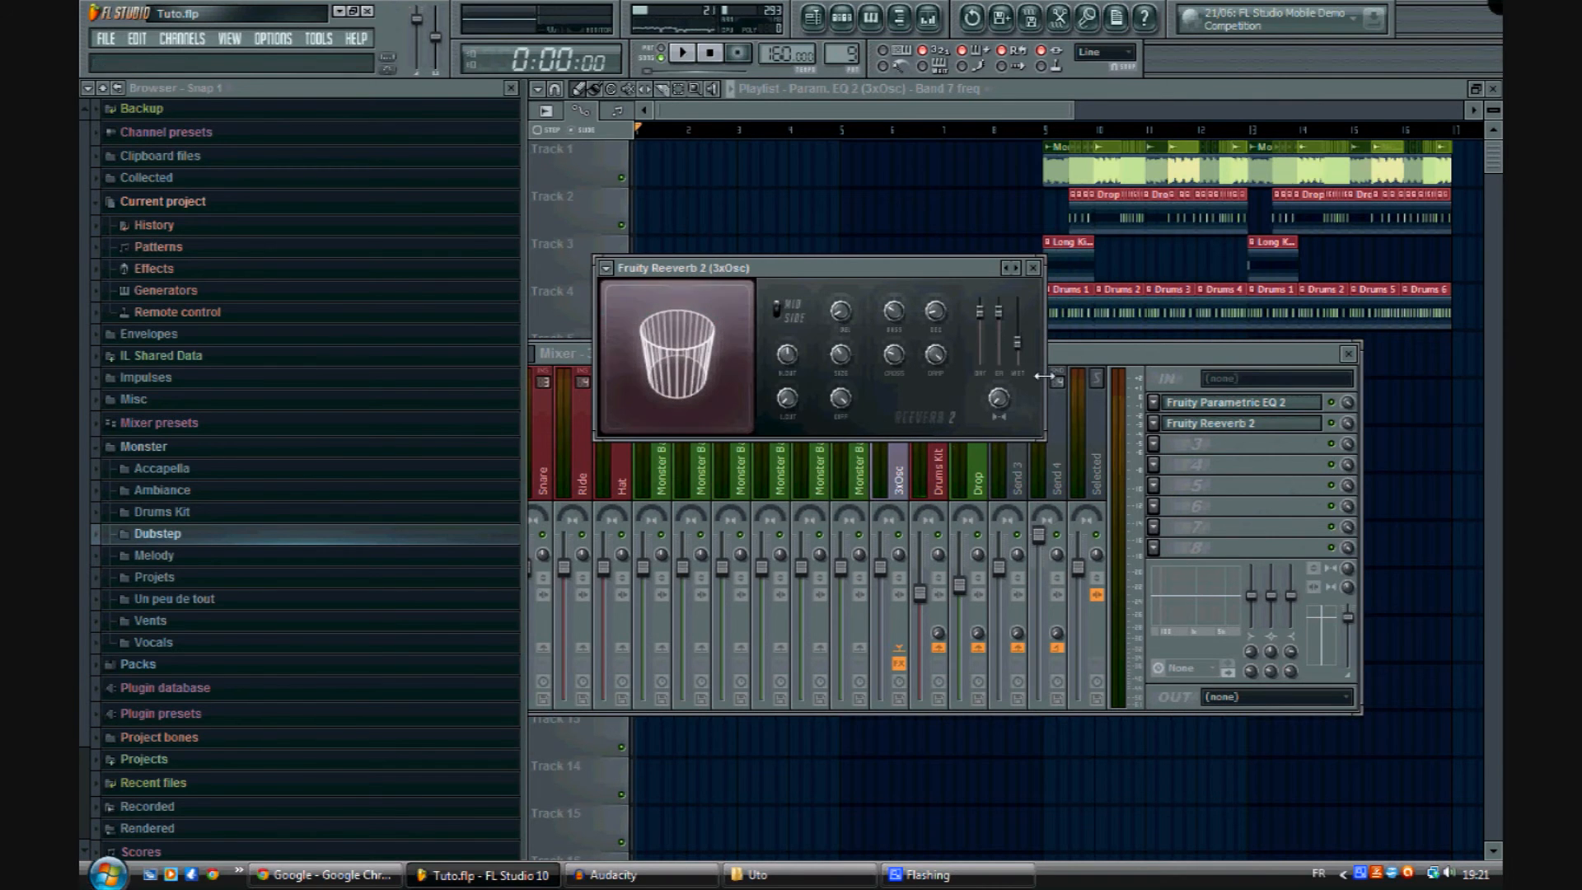
Step: Play the riser with the reverb applied, listening around the entry of the drop, and stop playback
key(space)
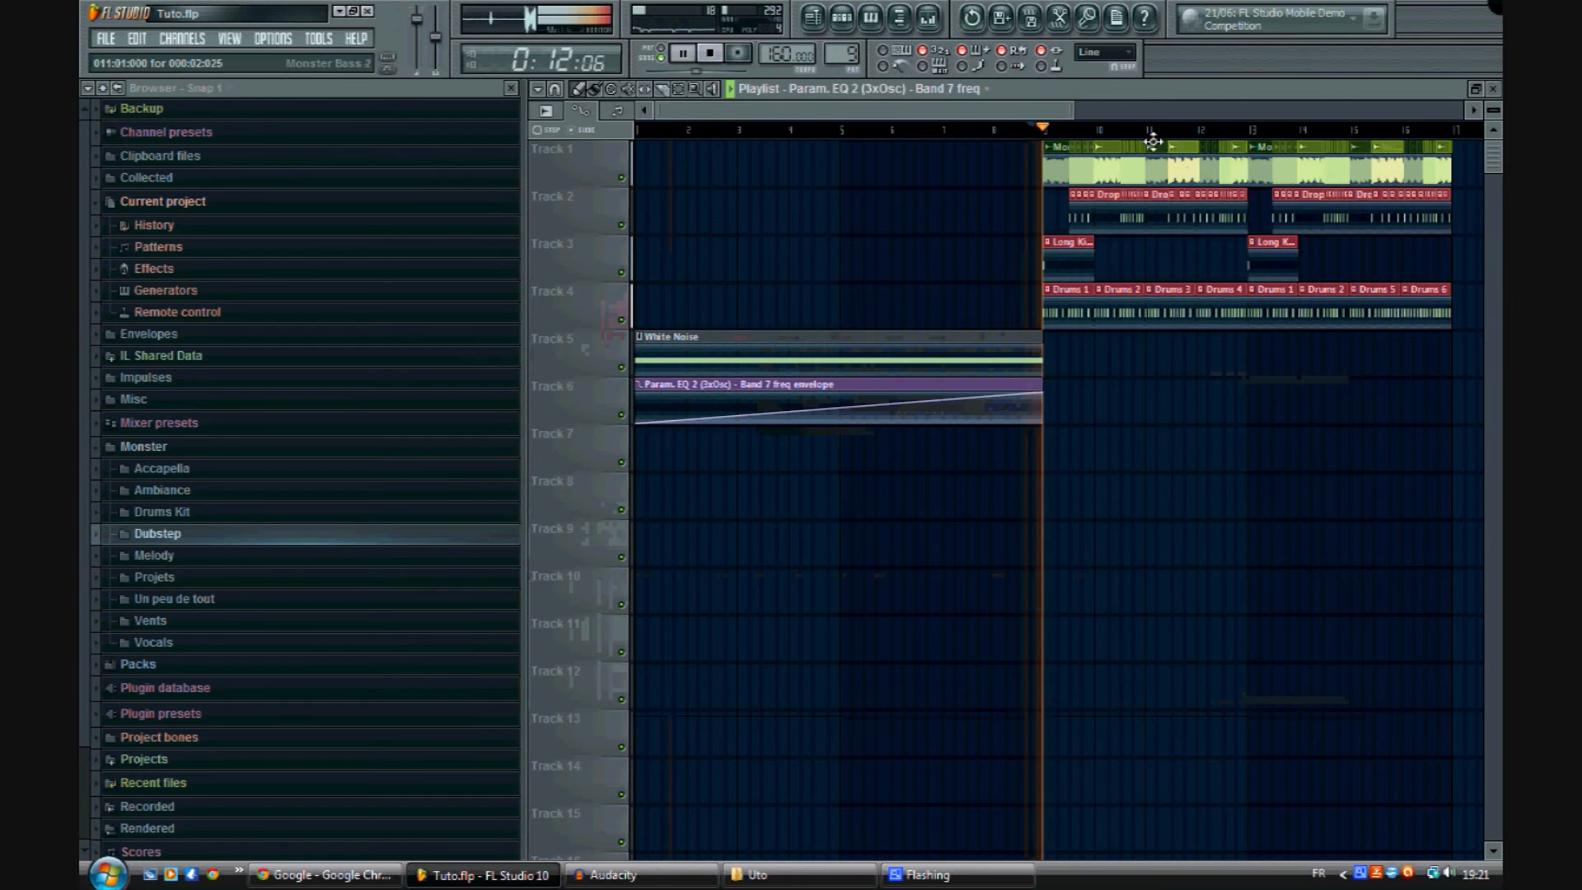
click(926, 125)
click(711, 55)
Step: Remove Fruity Reeverb 2 from the 3xOsc mixer track and close the mixer
click(928, 17)
click(1236, 422)
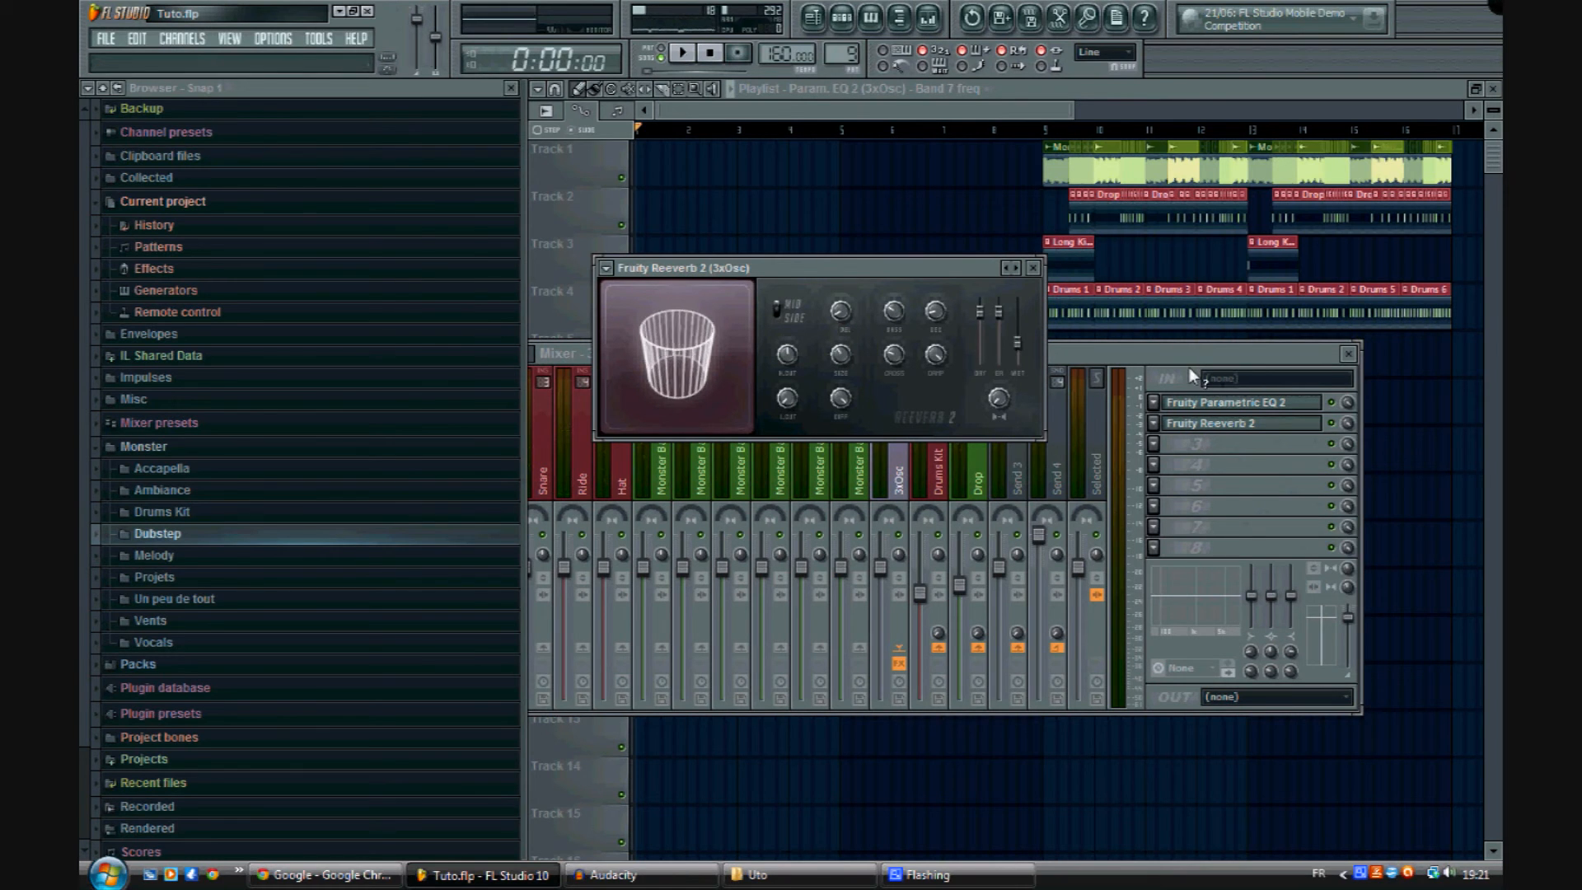
click(1154, 443)
mouse_move(1213, 443)
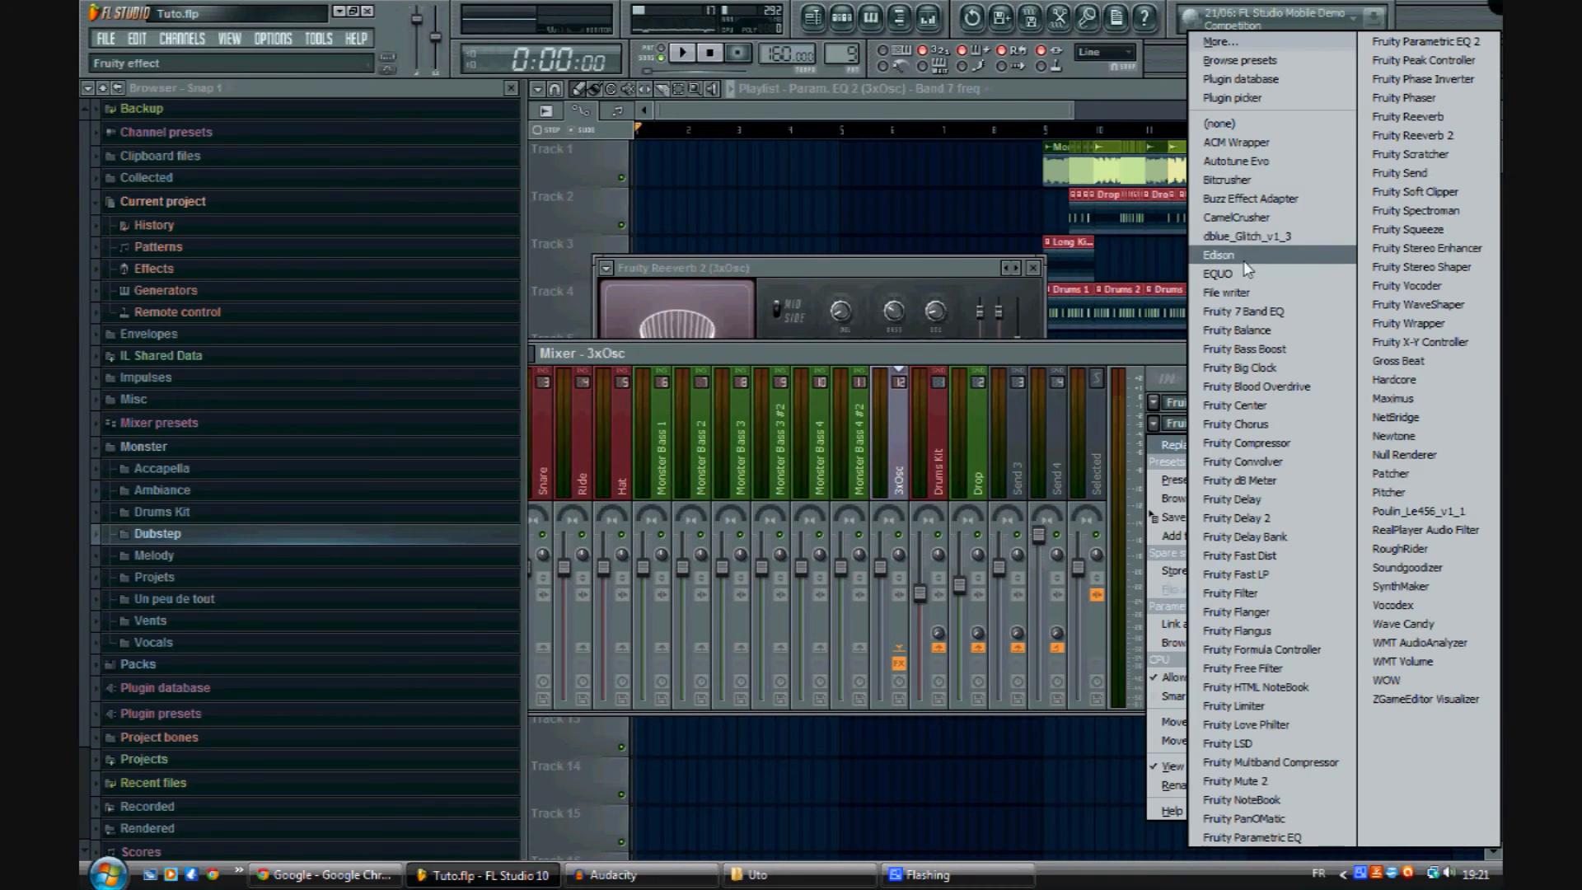
click(1220, 129)
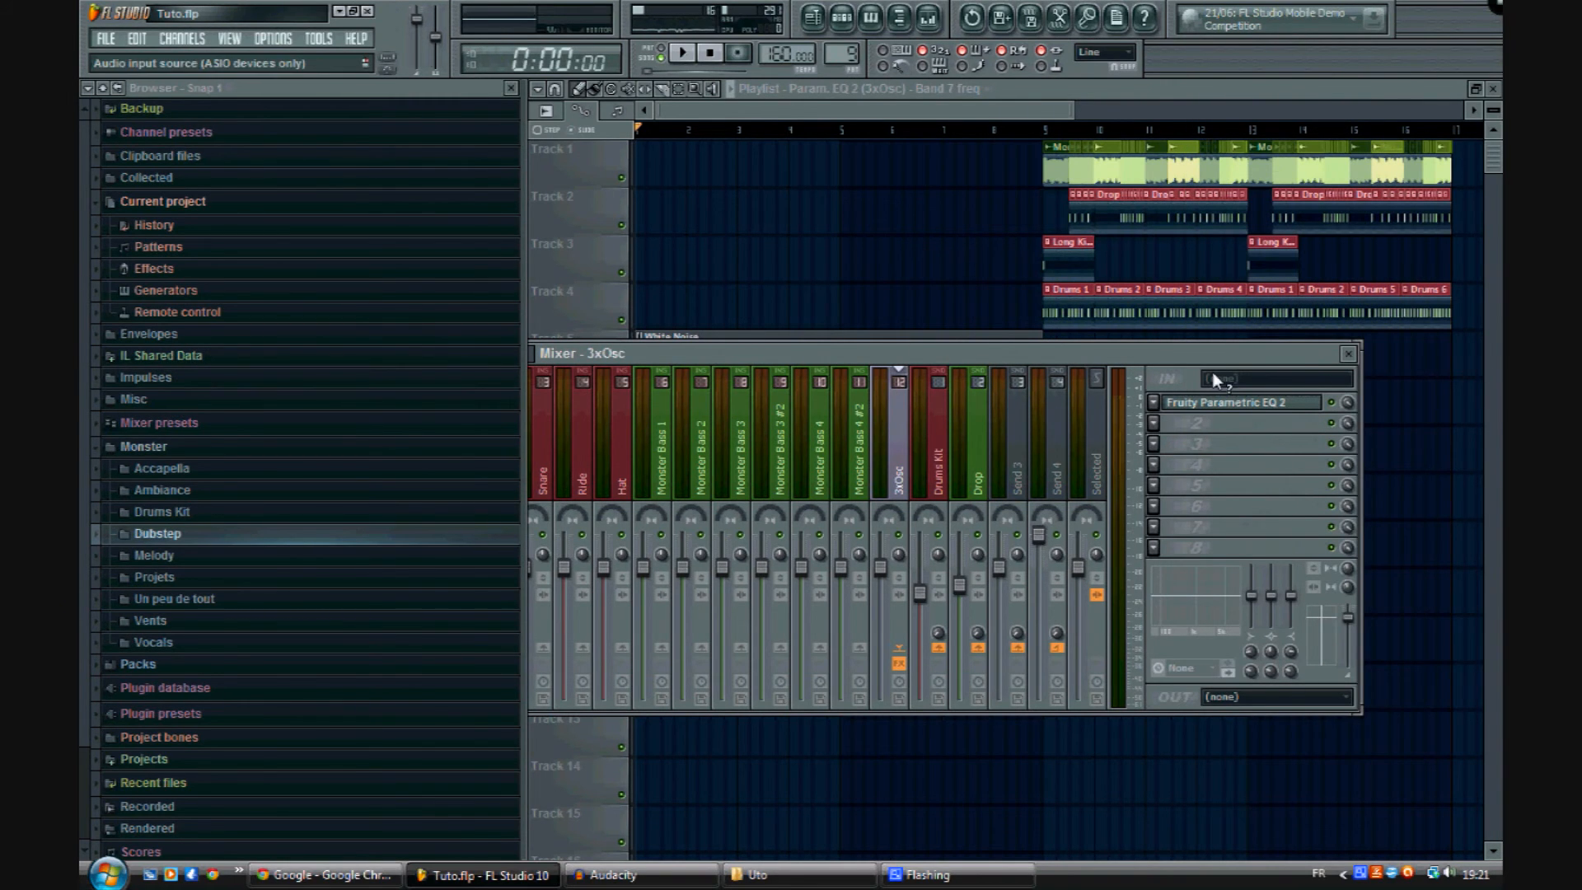
right_click(751, 191)
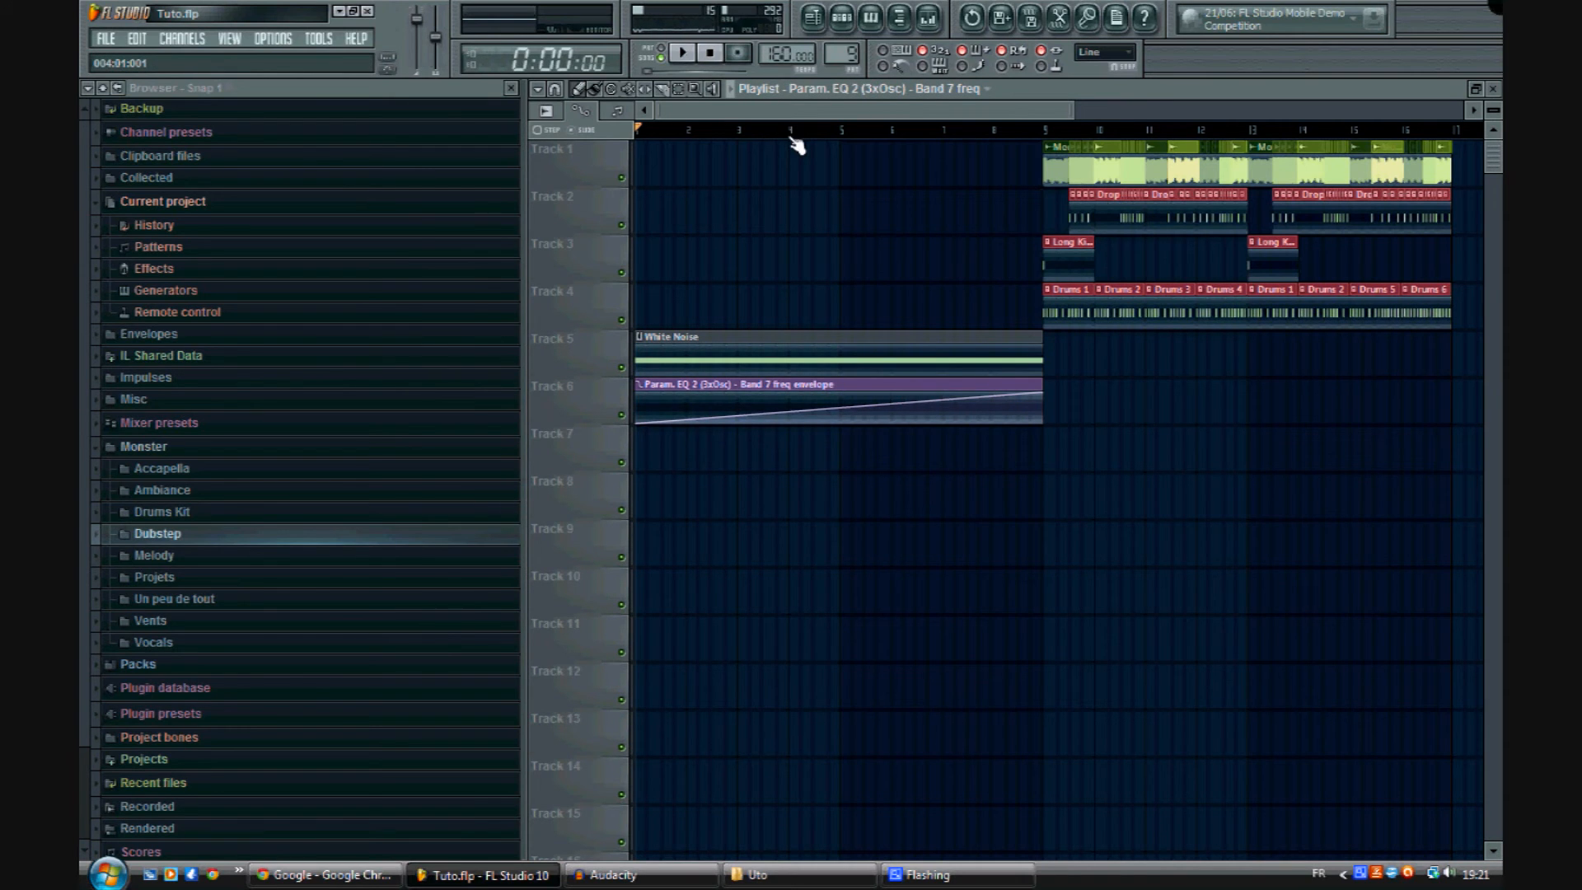
click(683, 875)
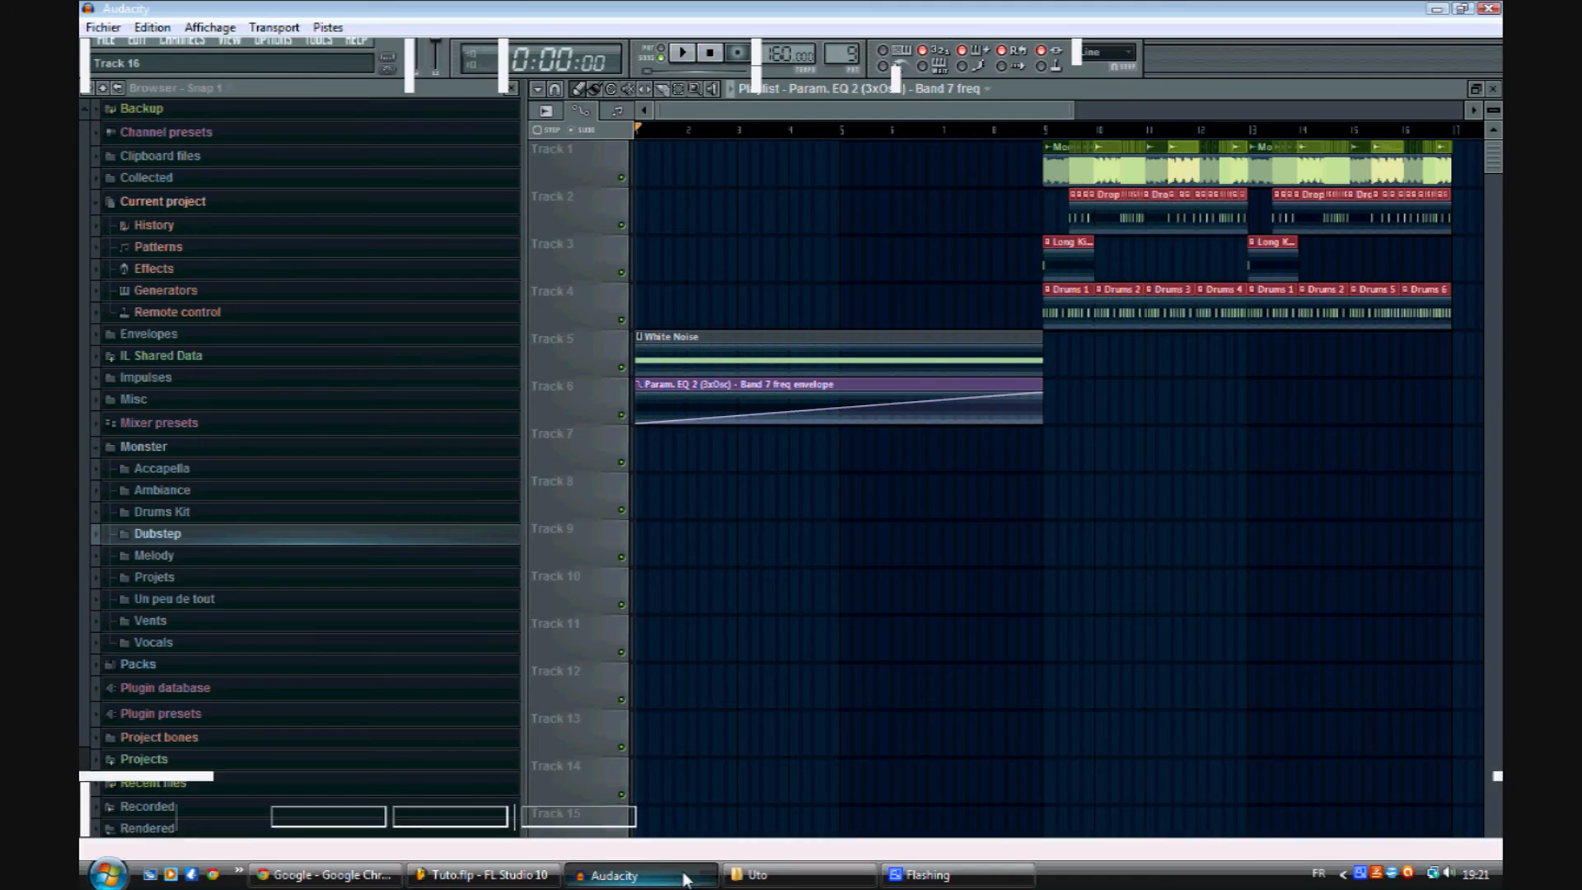
click(463, 875)
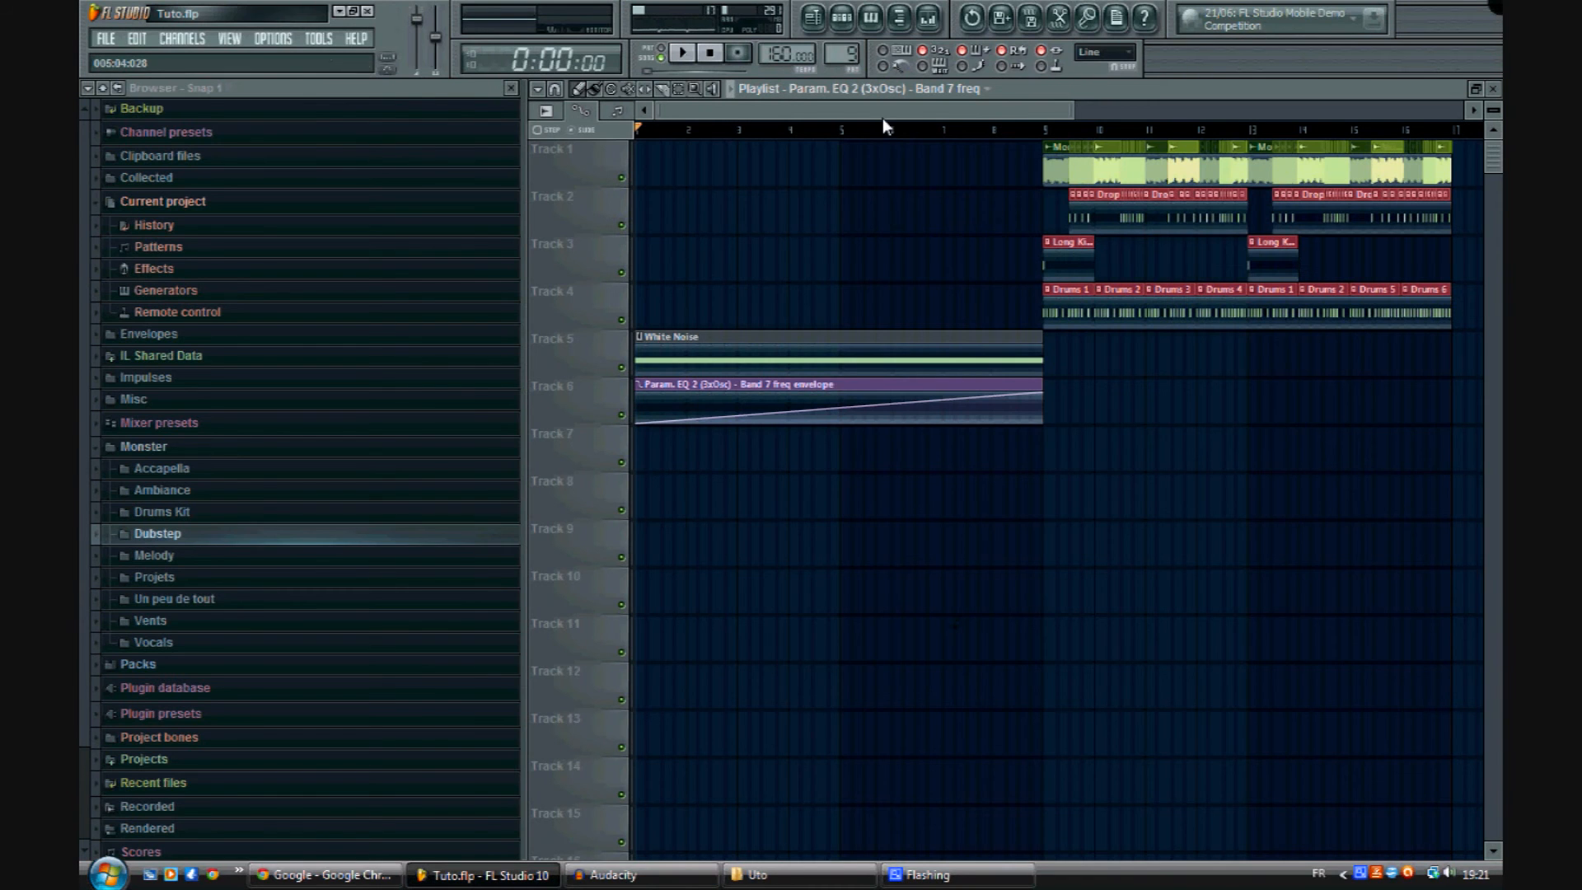
Step: Move the White Noise clip to Track 1 and the Param. EQ 2 automation clip to Track 2, both starting at bar 1
drag(699, 339, 699, 150)
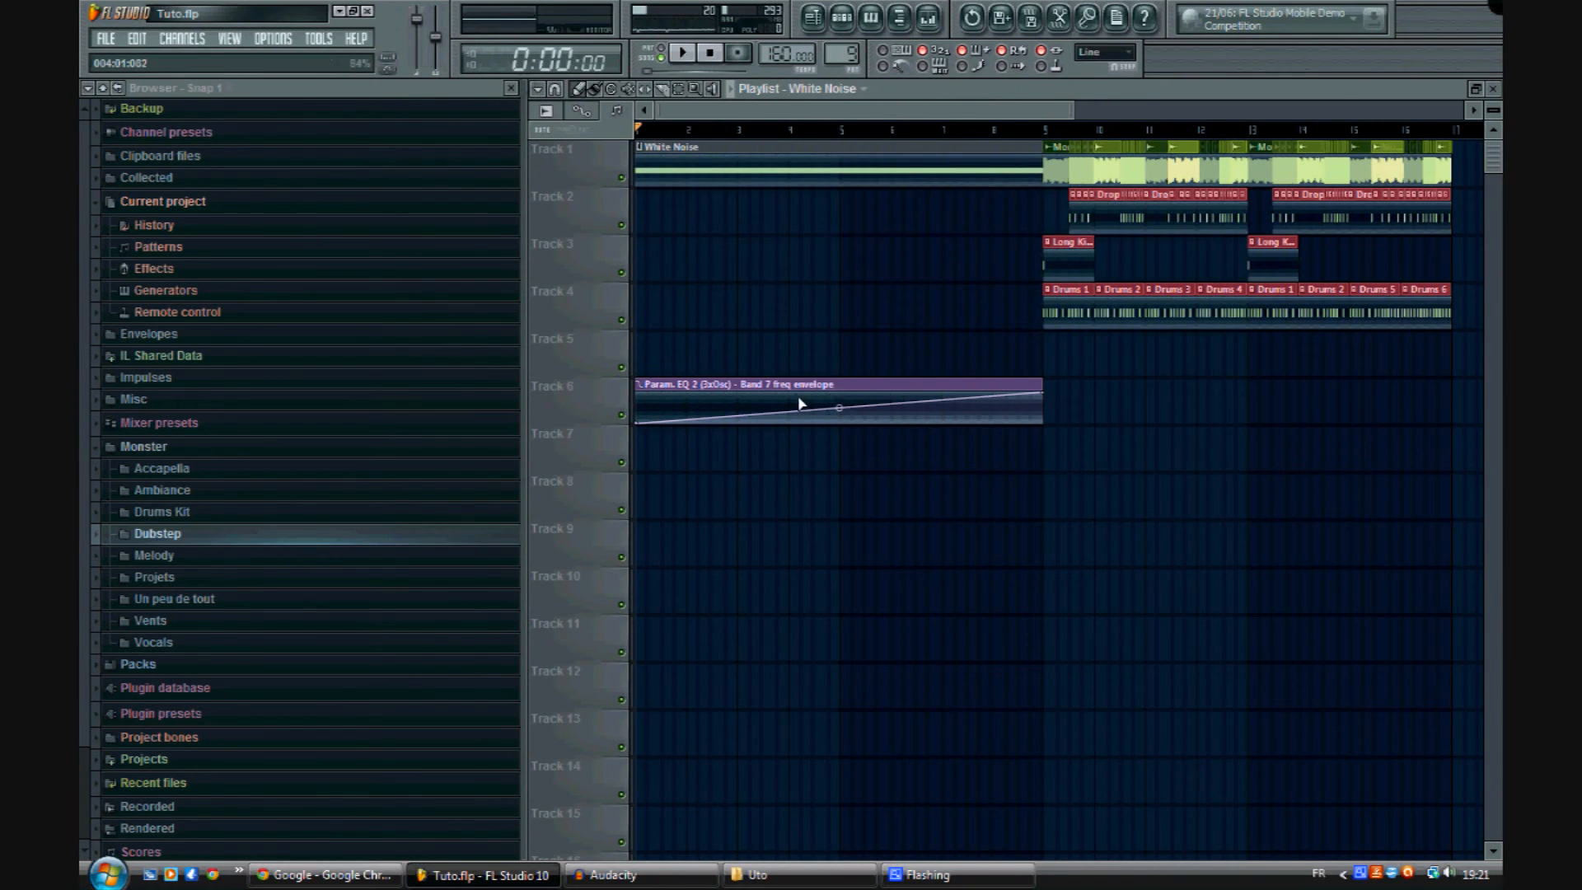
drag(780, 372, 780, 183)
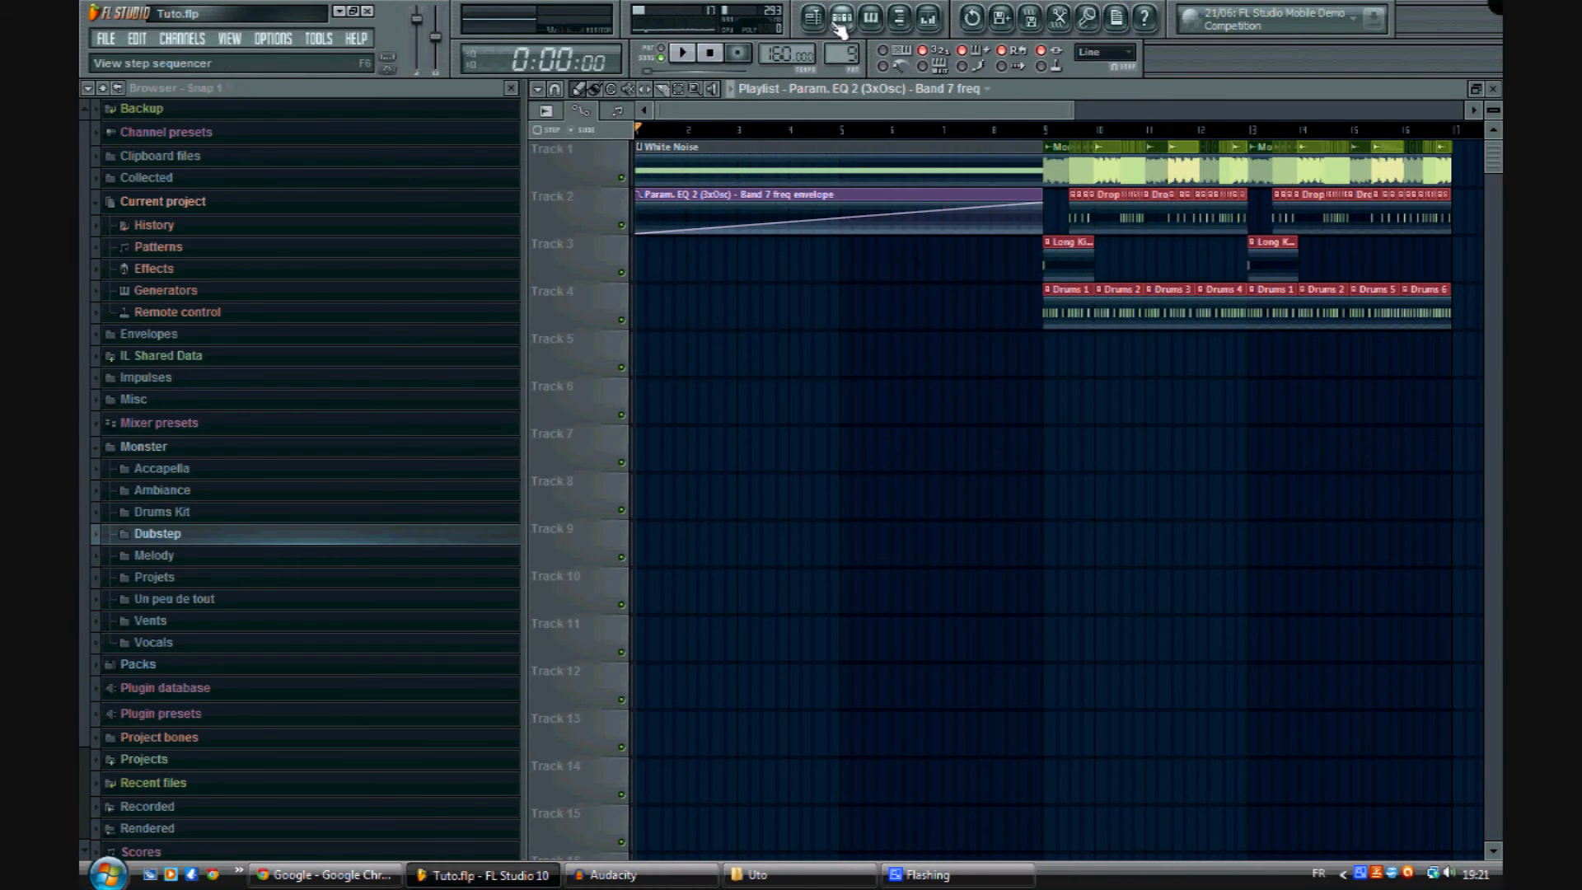
Step: Add another 3x Osc channel below the EQ automation channel and audition it on its test keyboard
click(841, 18)
click(182, 38)
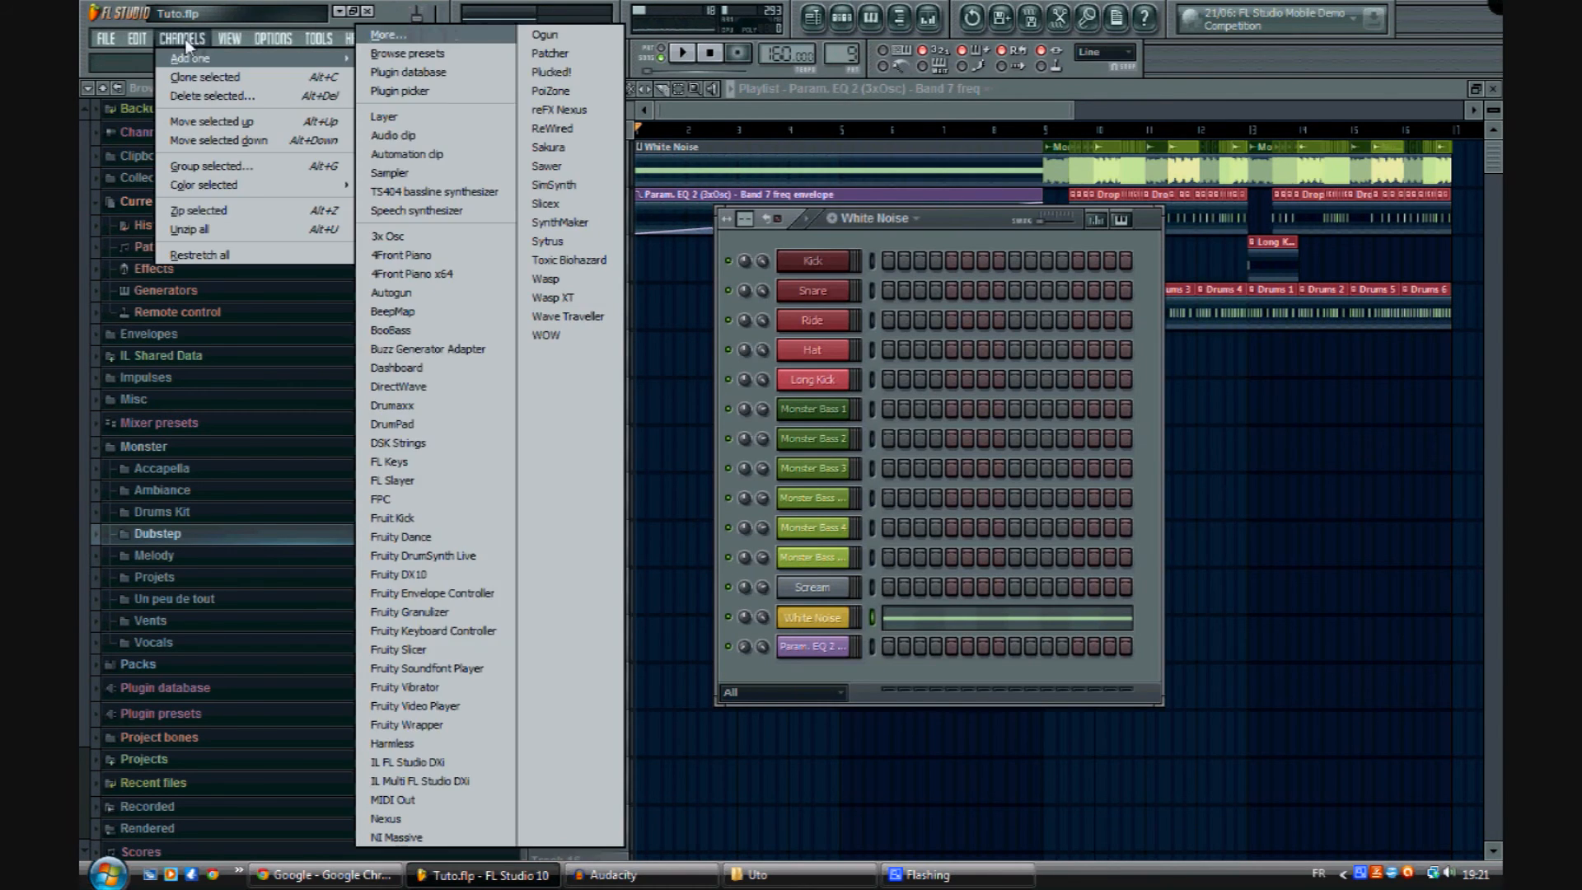
mouse_move(214, 58)
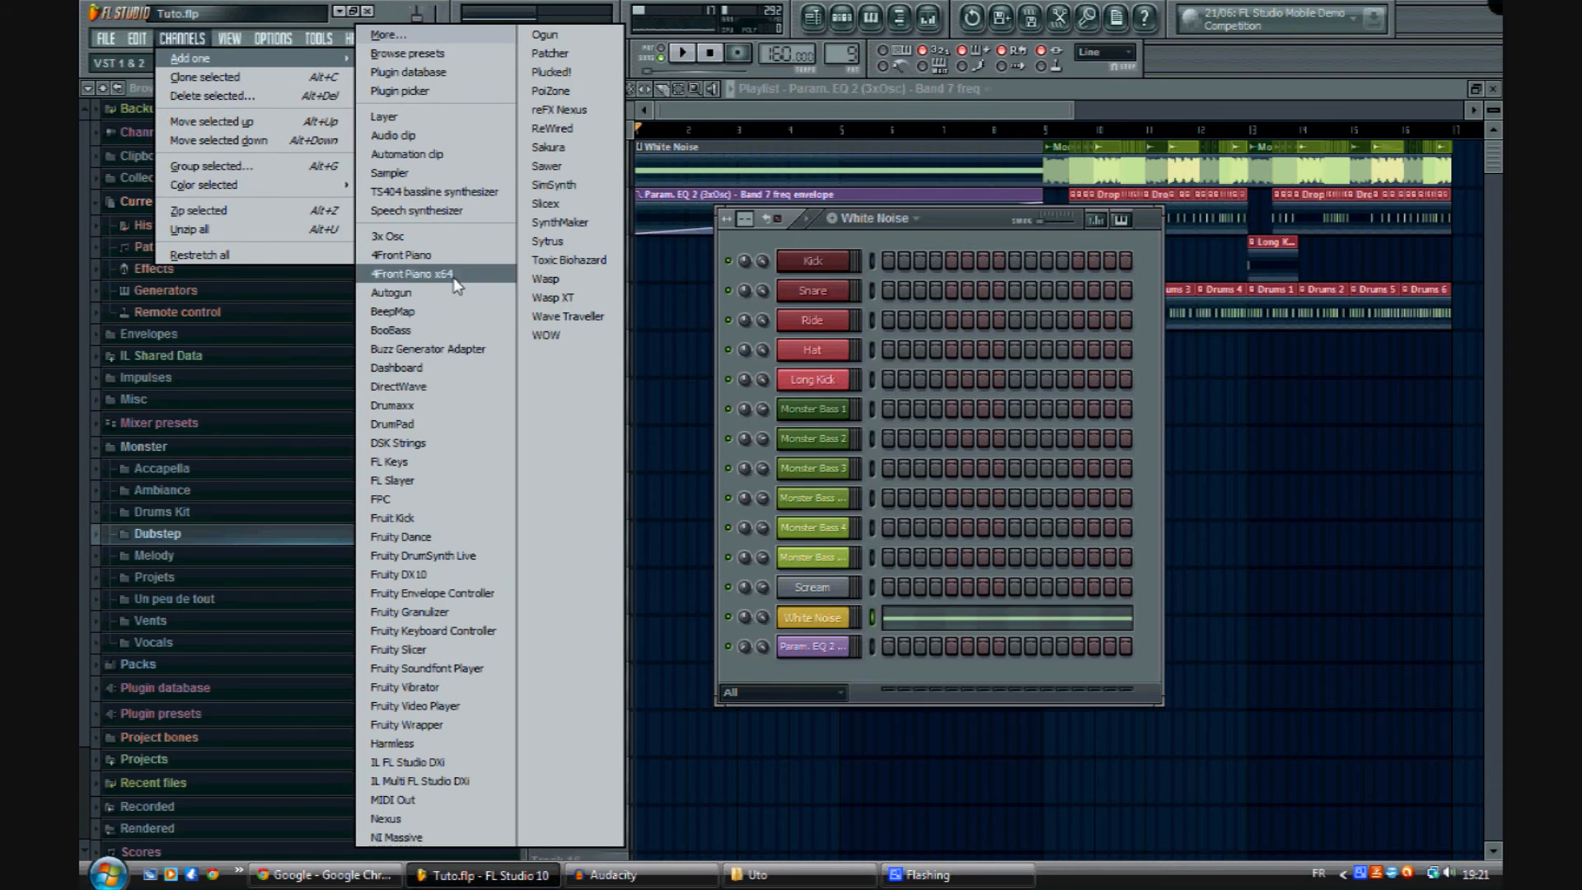
click(390, 236)
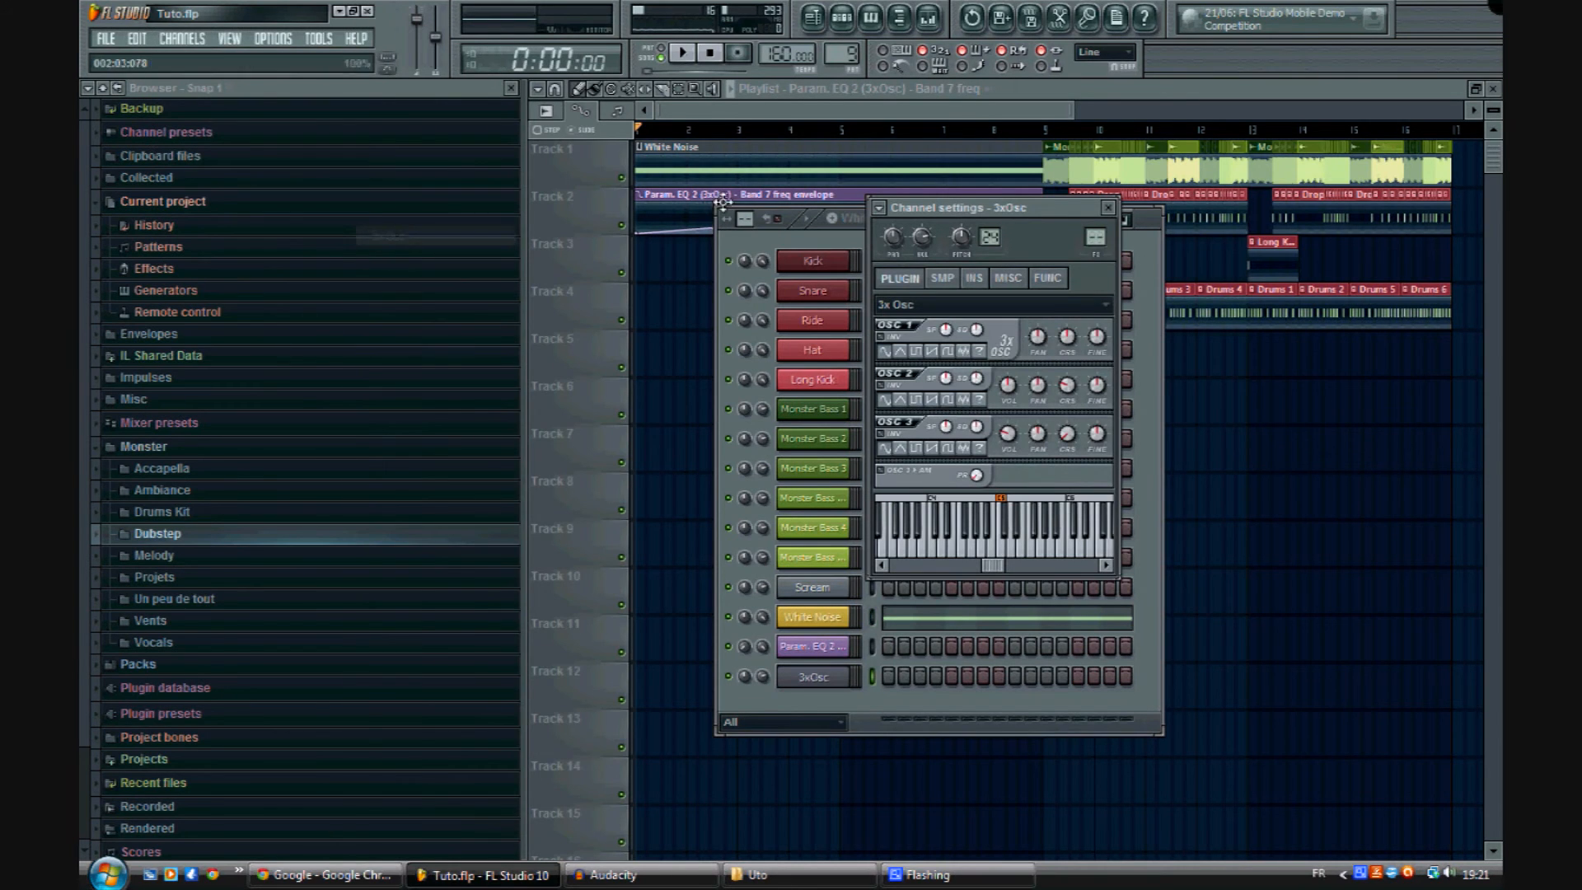
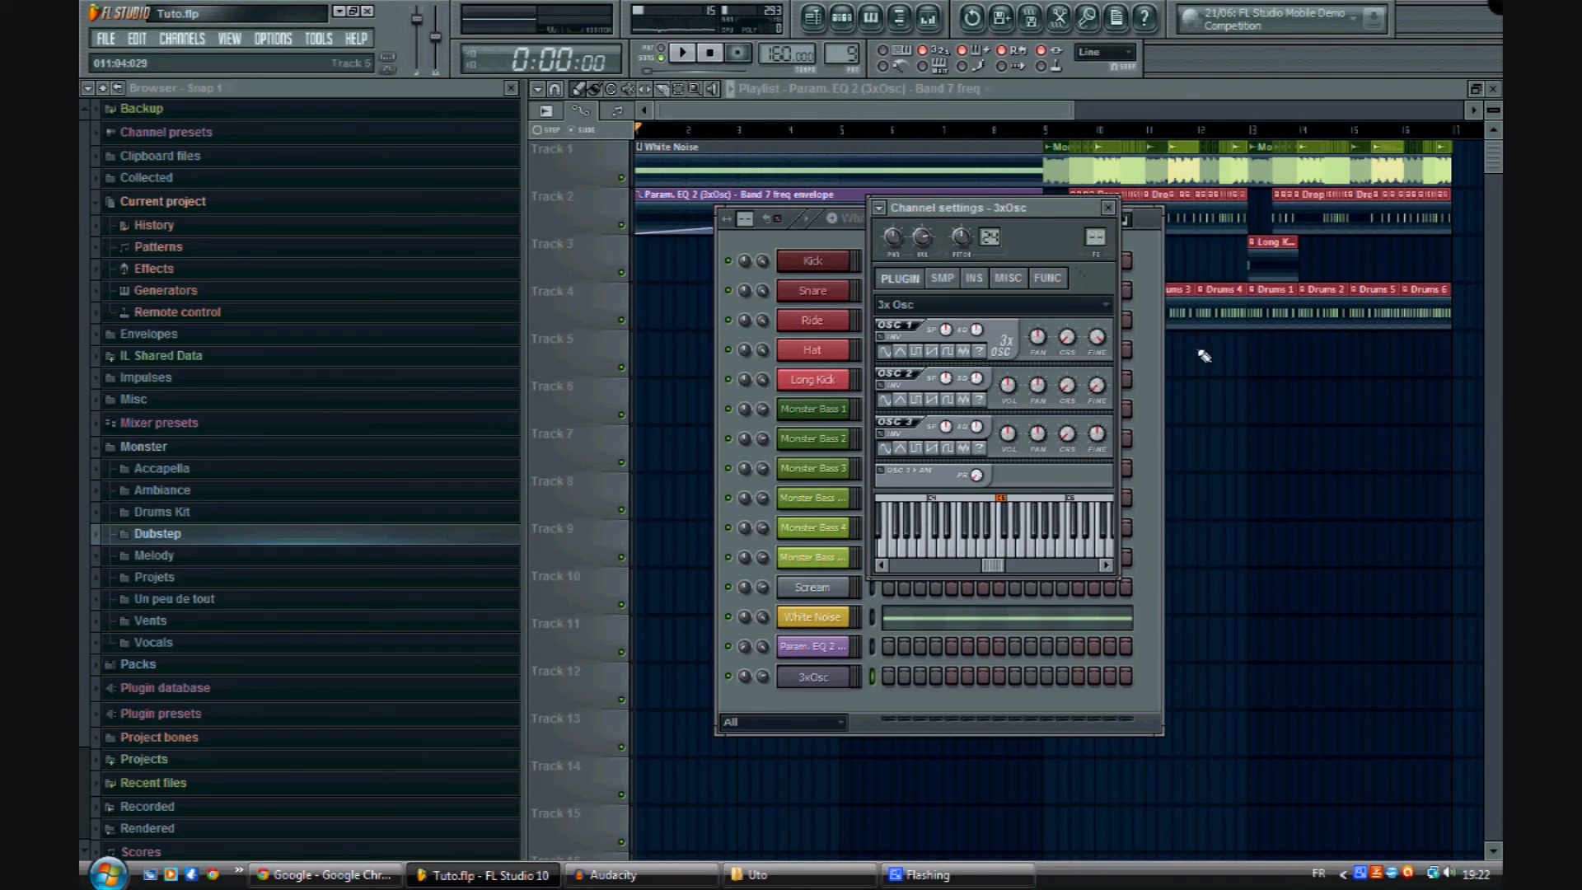
click(1004, 558)
Step: Draw an eight-bar C5 note from bar 1 to bar 9 in the new 3xOsc channel's piano roll
click(787, 678)
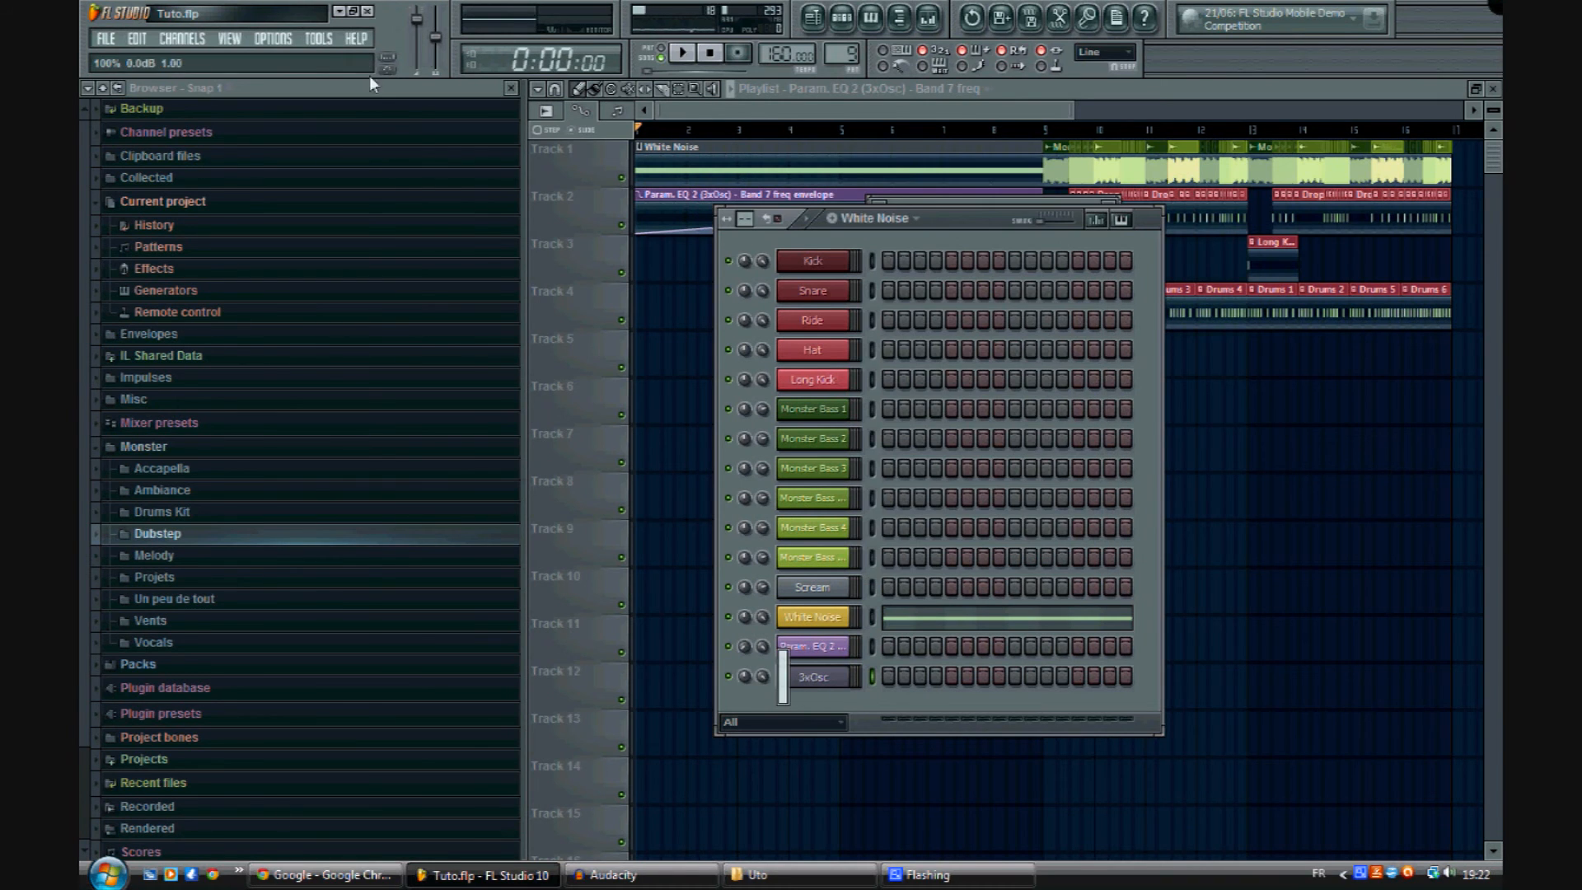
right_click(840, 676)
click(949, 574)
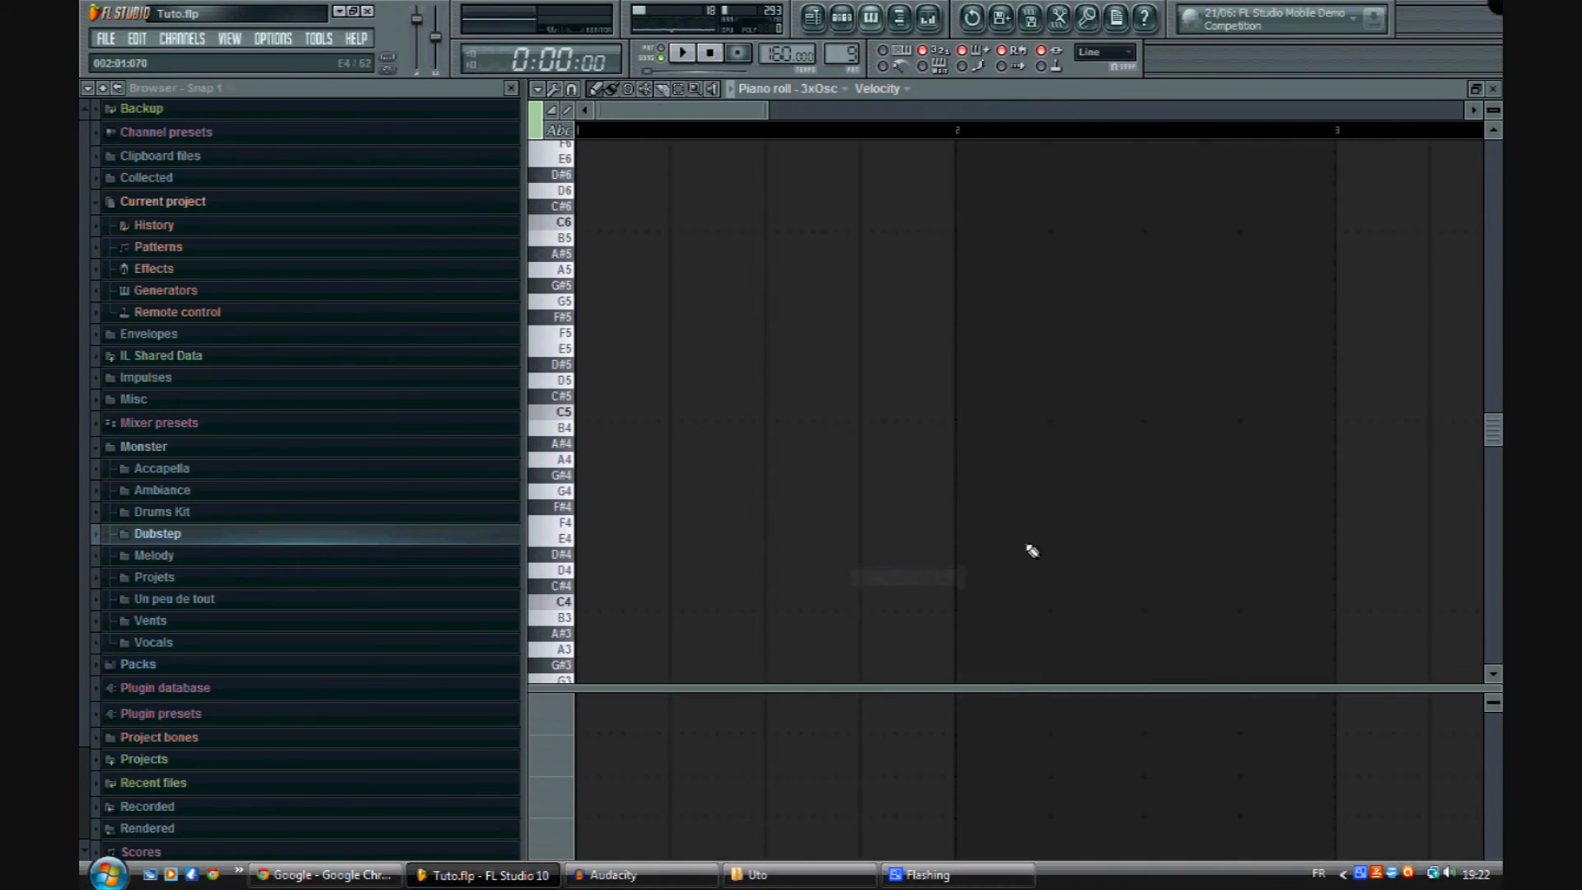
click(610, 409)
scroll(632, 140, down, 5)
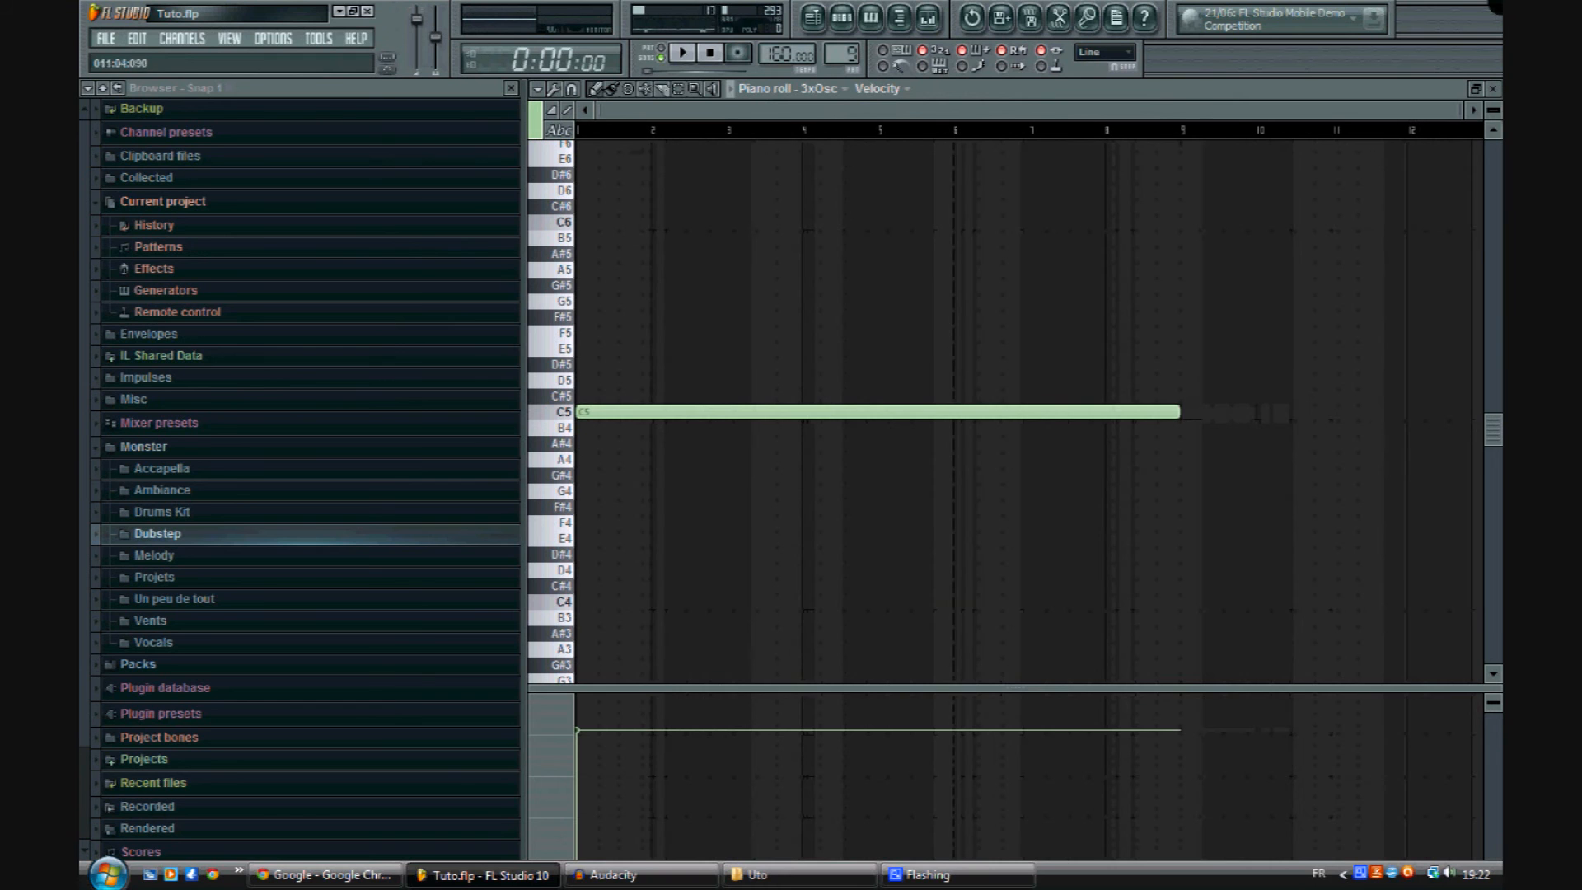
Step: Close the 3xOsc piano roll, choose the White Noise pattern in the project picker and check its notes
click(1493, 89)
click(649, 270)
right_click(790, 253)
middle_click(788, 277)
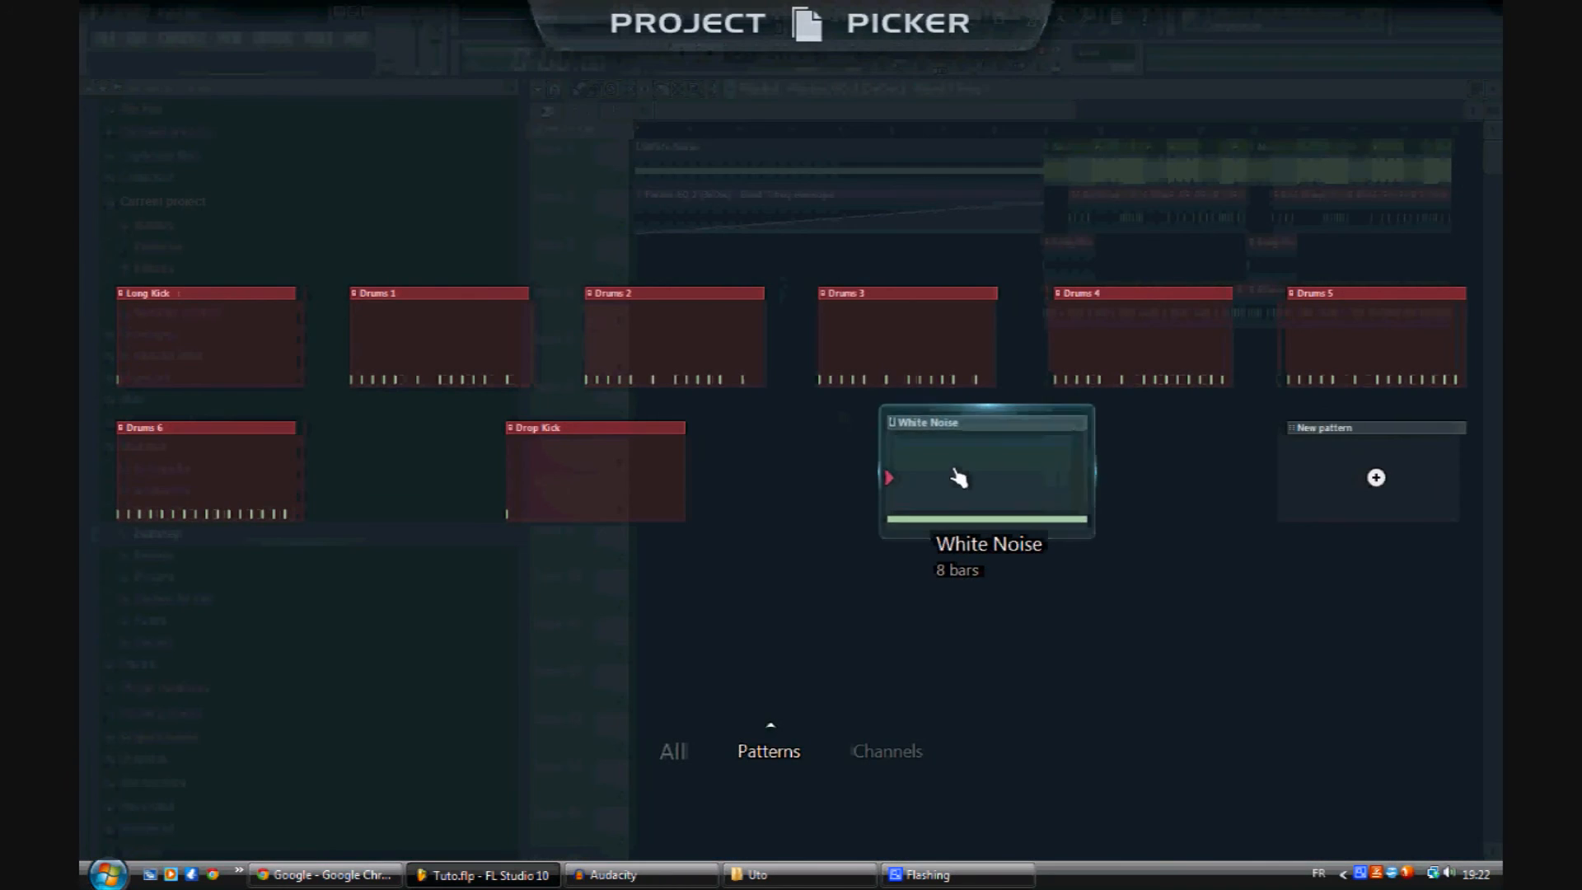
click(955, 475)
middle_click(765, 334)
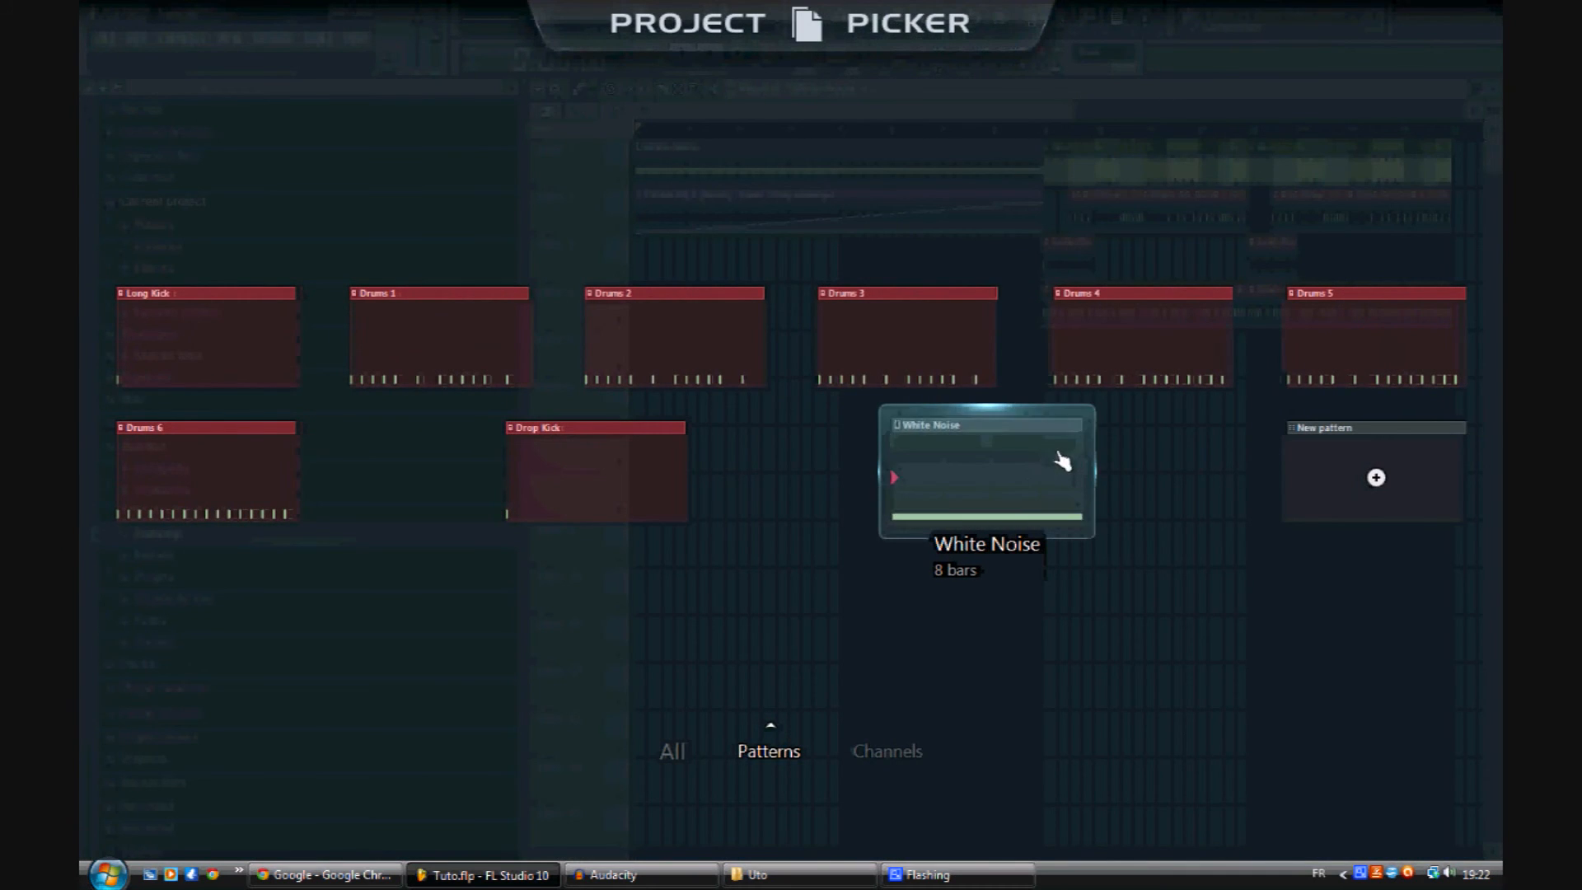
click(1011, 453)
double_click(780, 159)
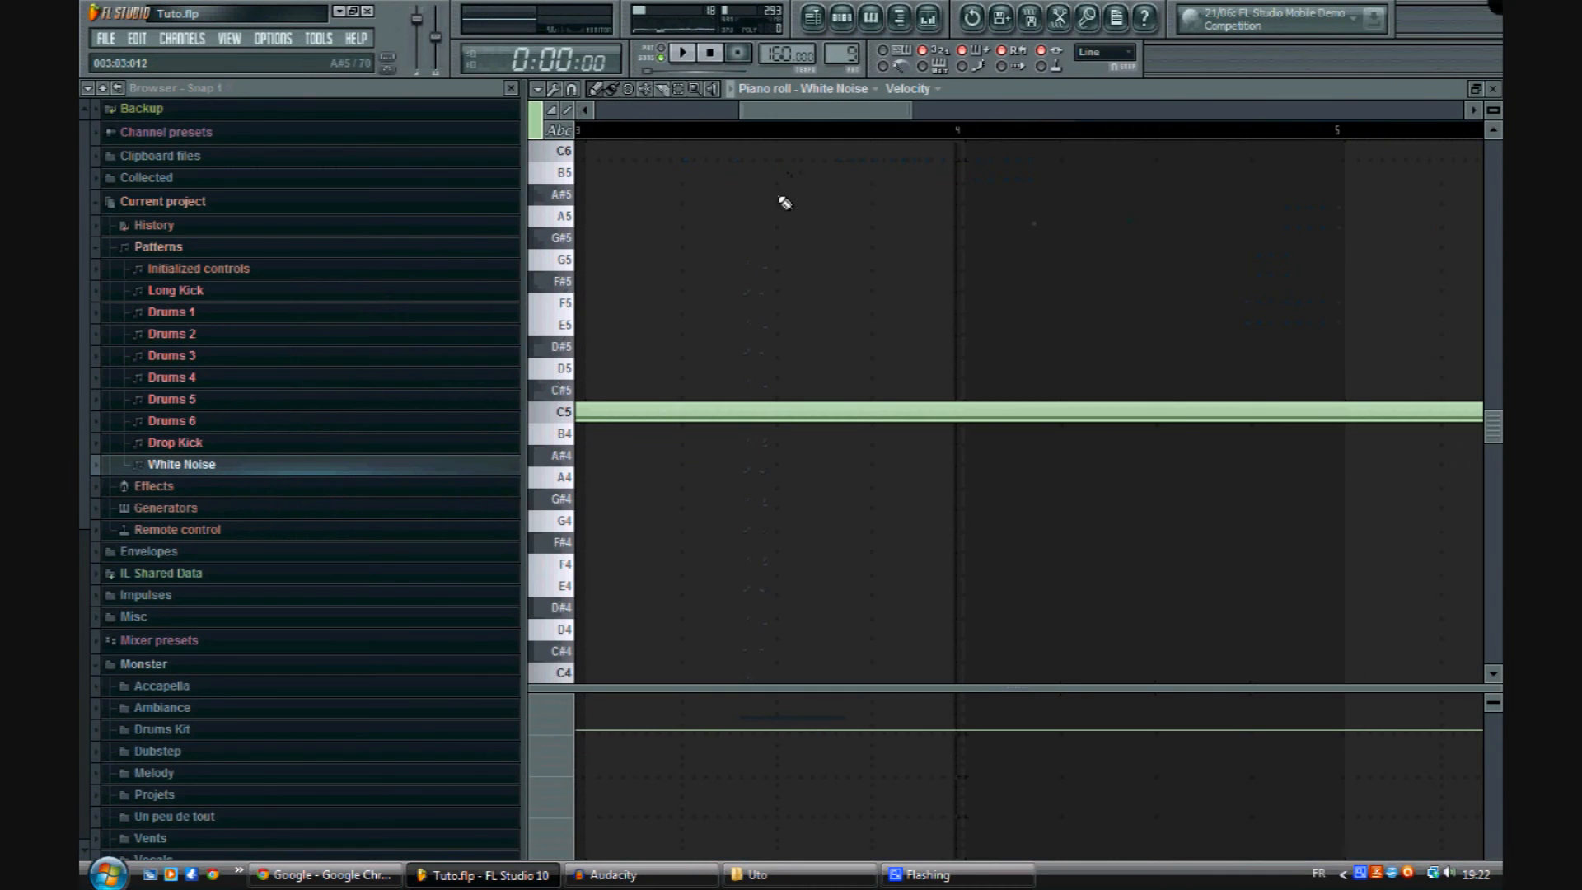
click(1492, 89)
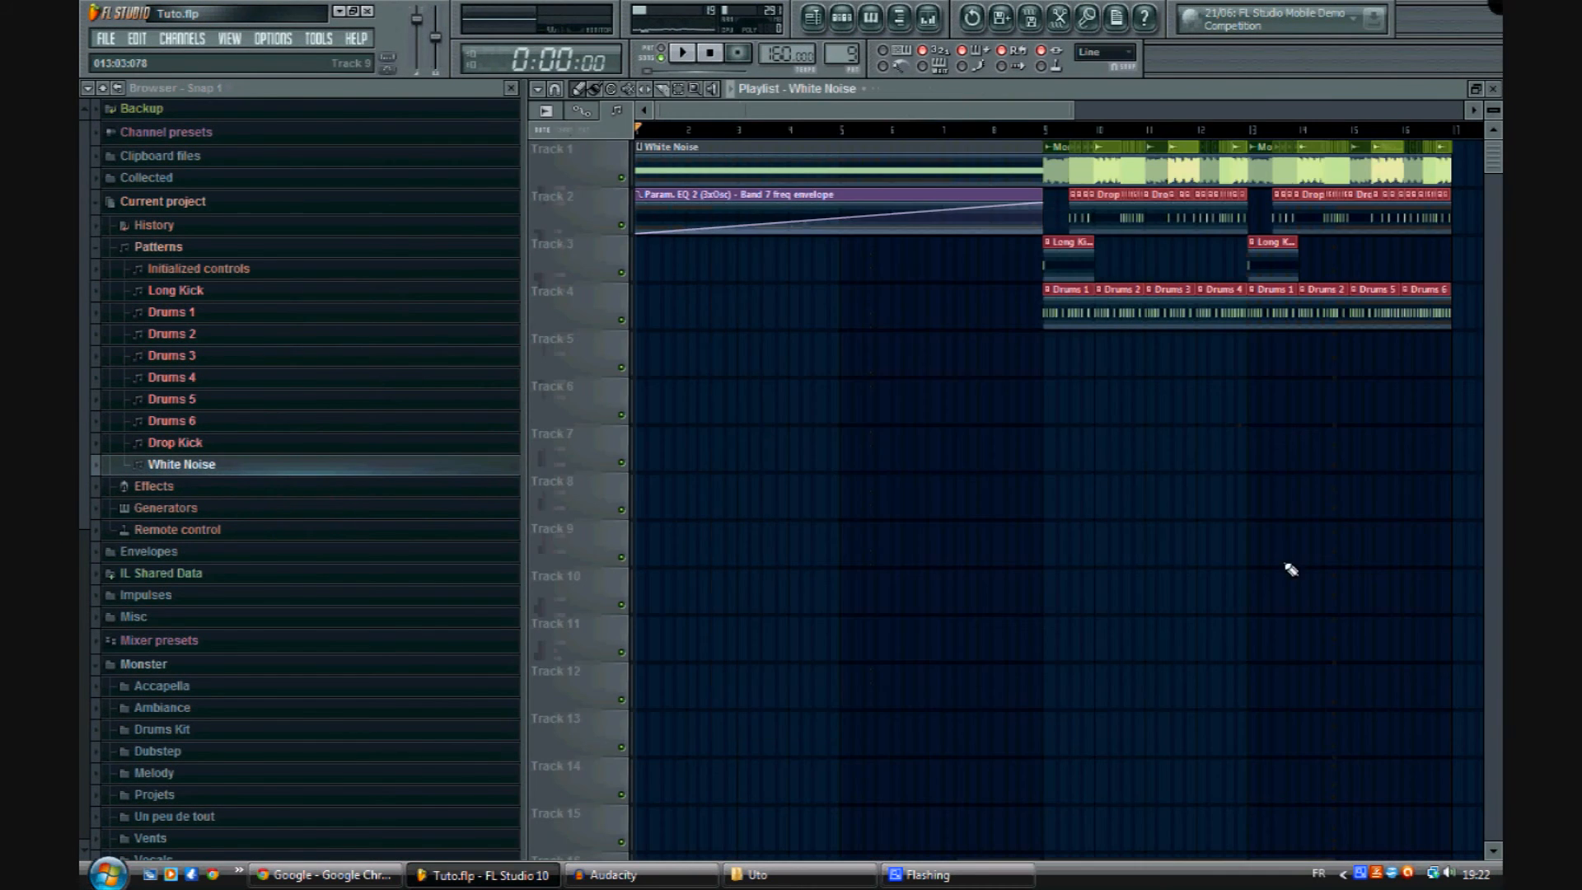
Step: Open the 3xOsc channel's settings and audition its sound on the test keyboard
double_click(710, 160)
key(F6)
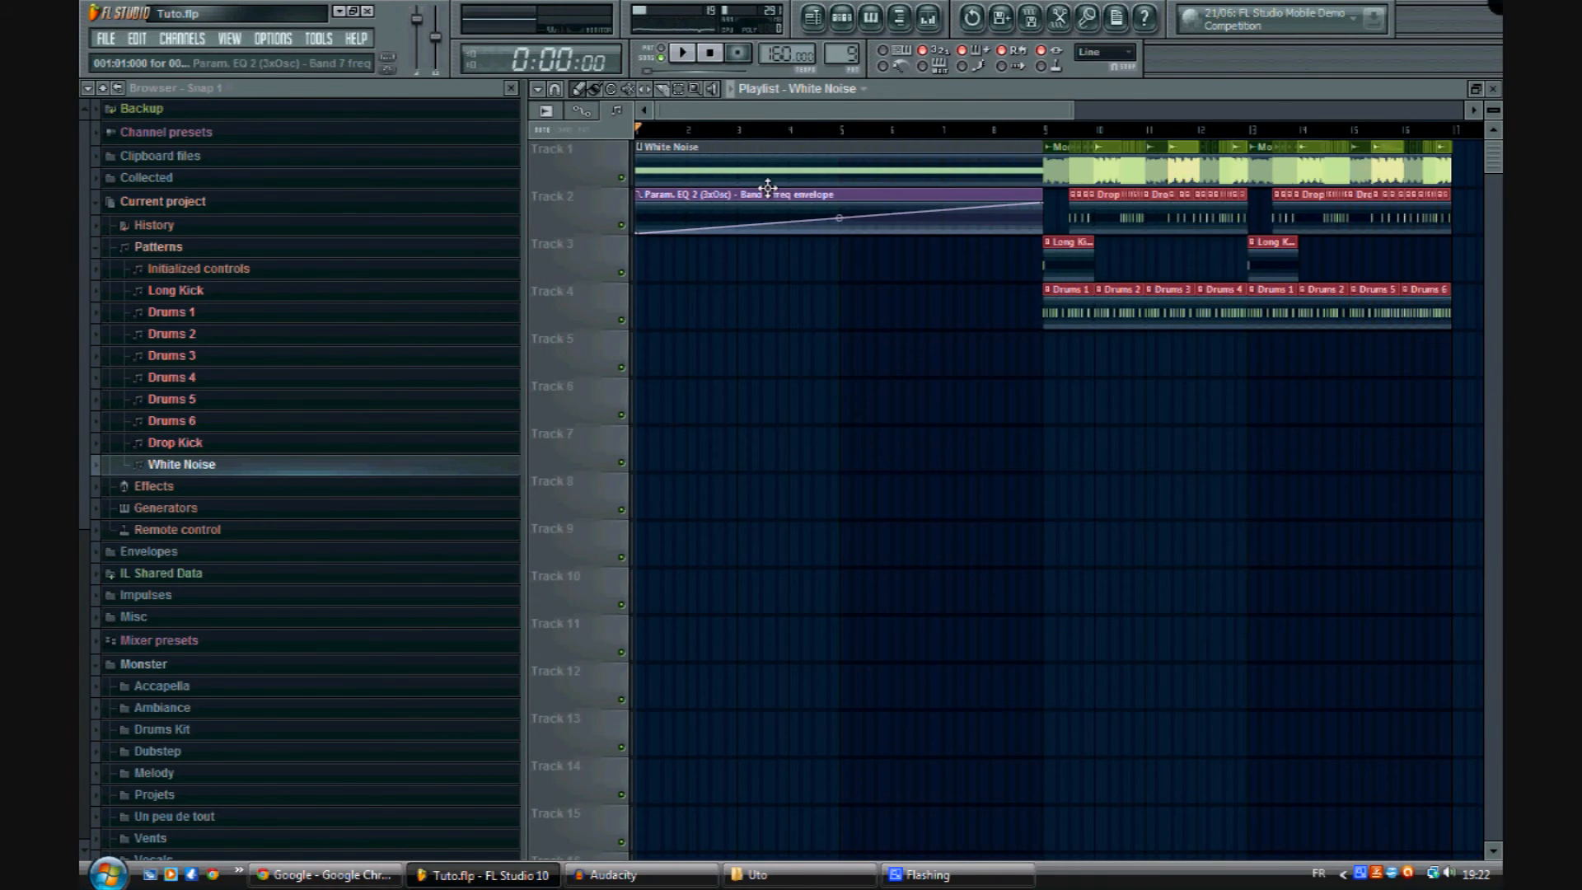
click(841, 20)
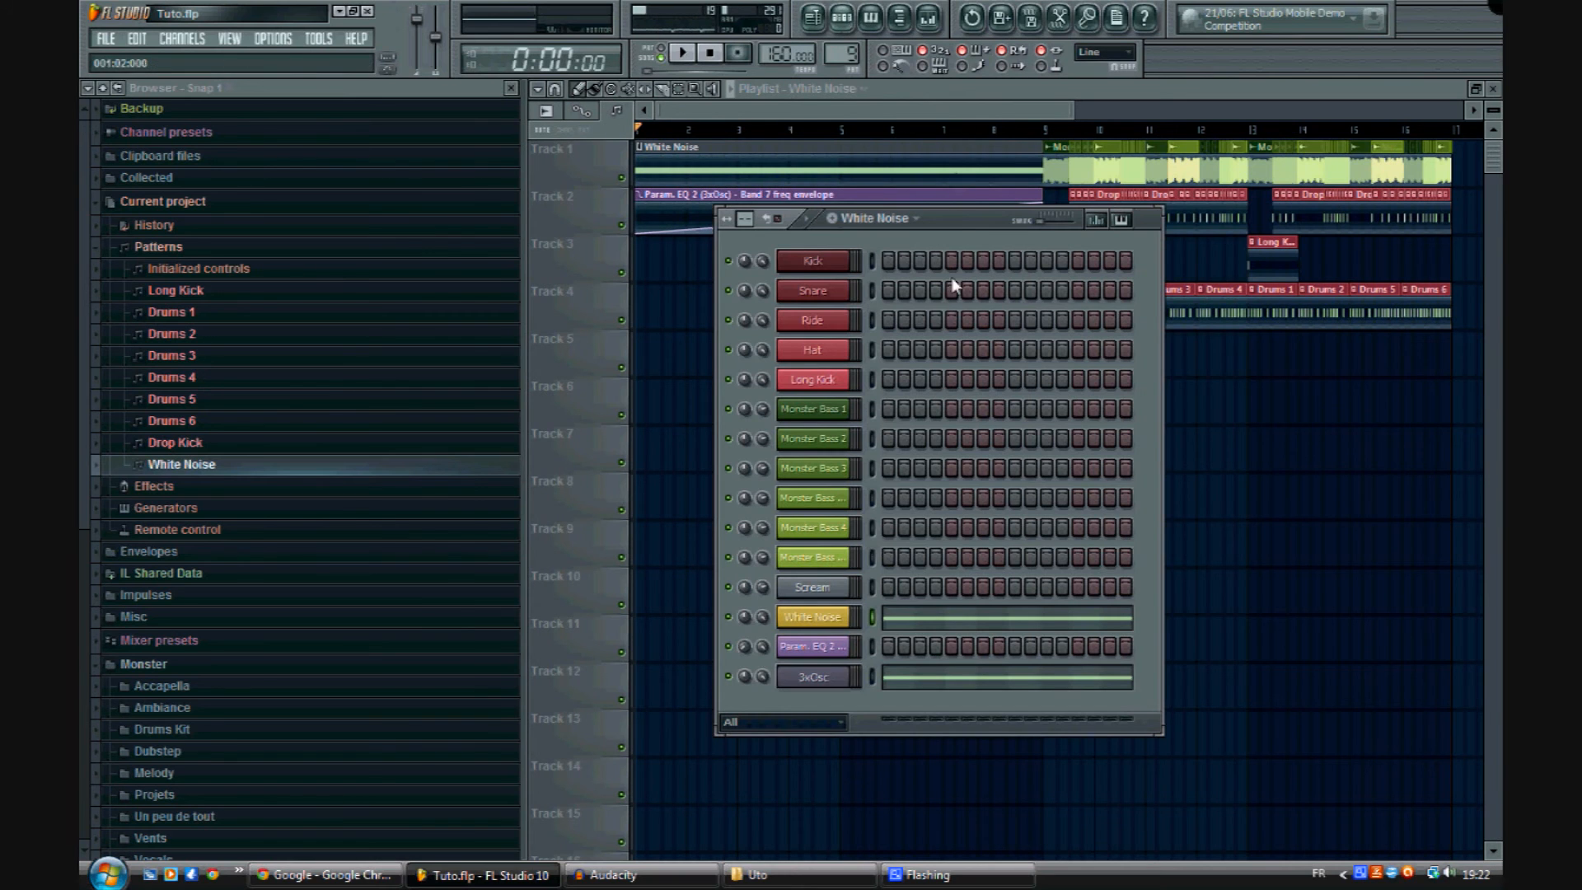
click(821, 675)
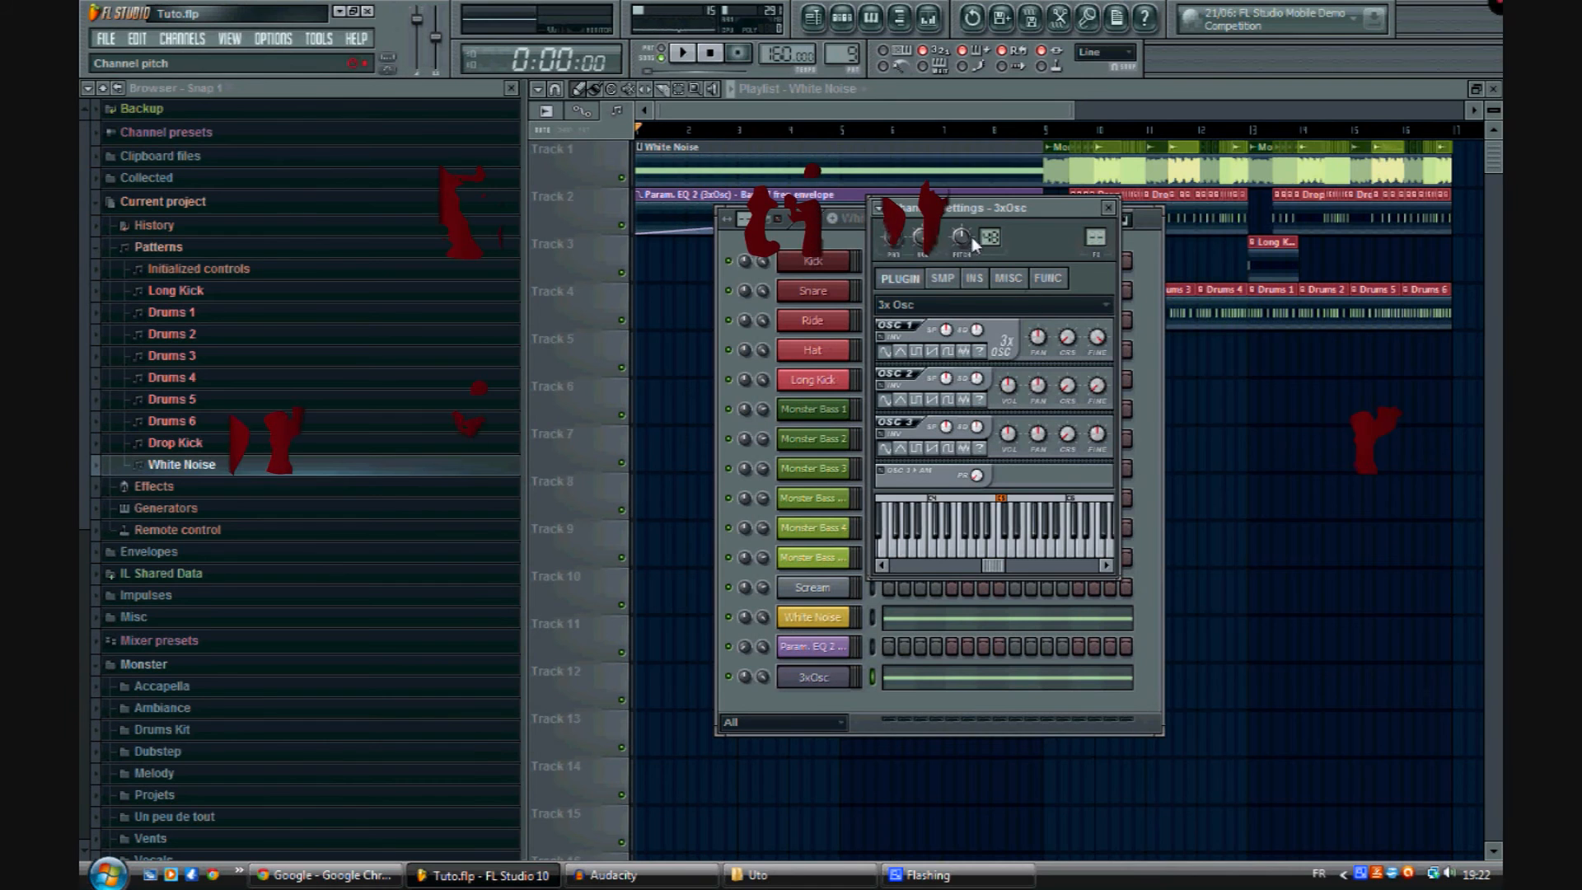
click(1006, 556)
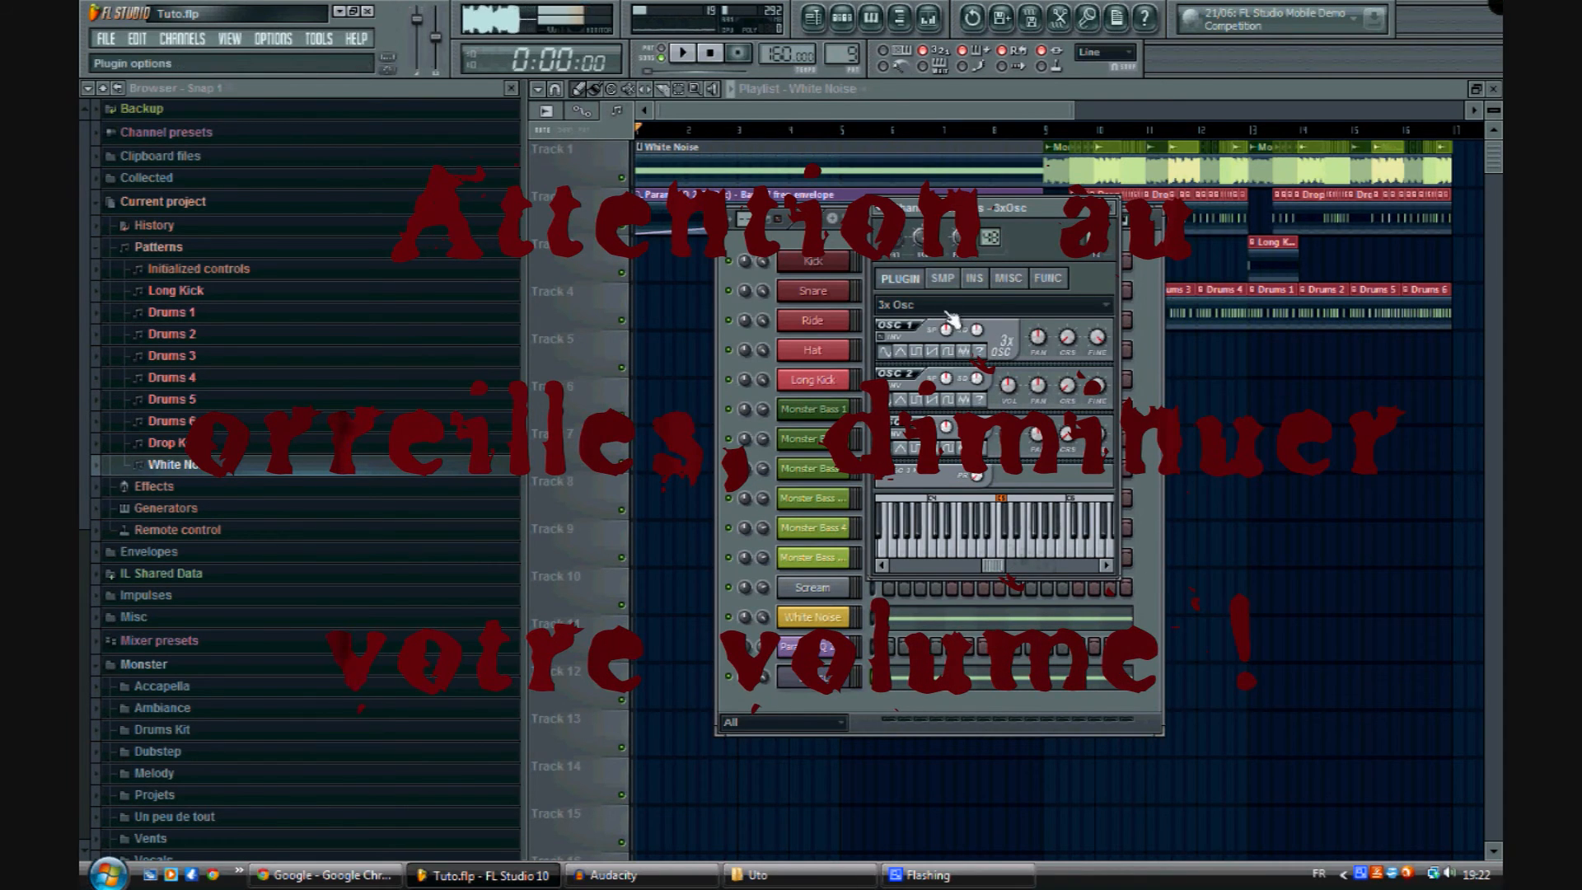
Step: Create an automation clip for the 3xOsc channel pitch and trim it to end at bar 9
right_click(956, 238)
click(943, 152)
right_click(971, 237)
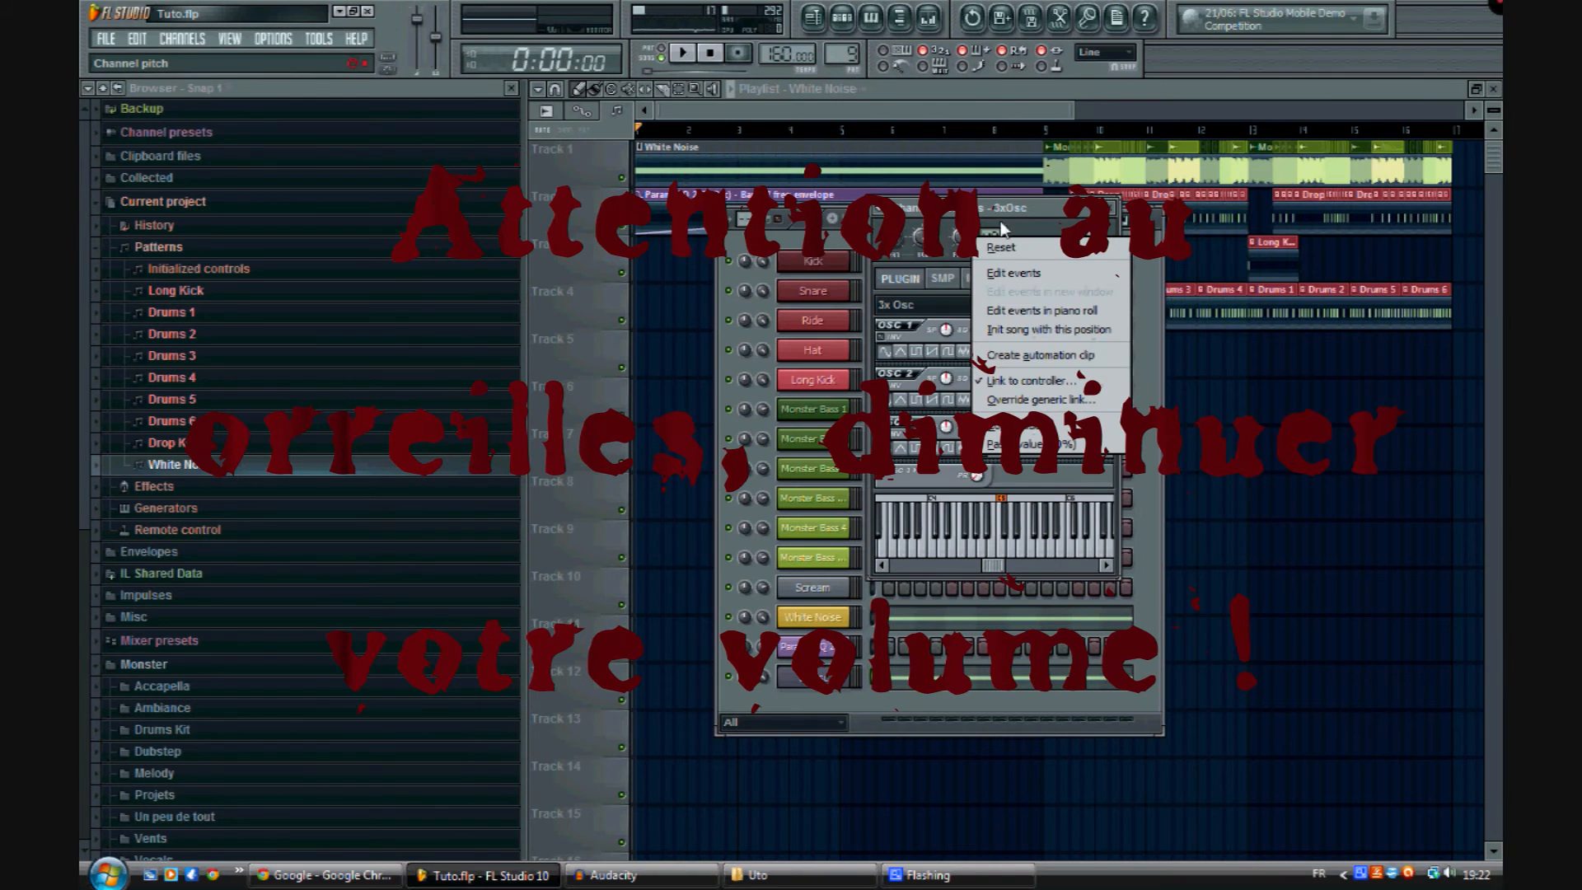
click(1050, 356)
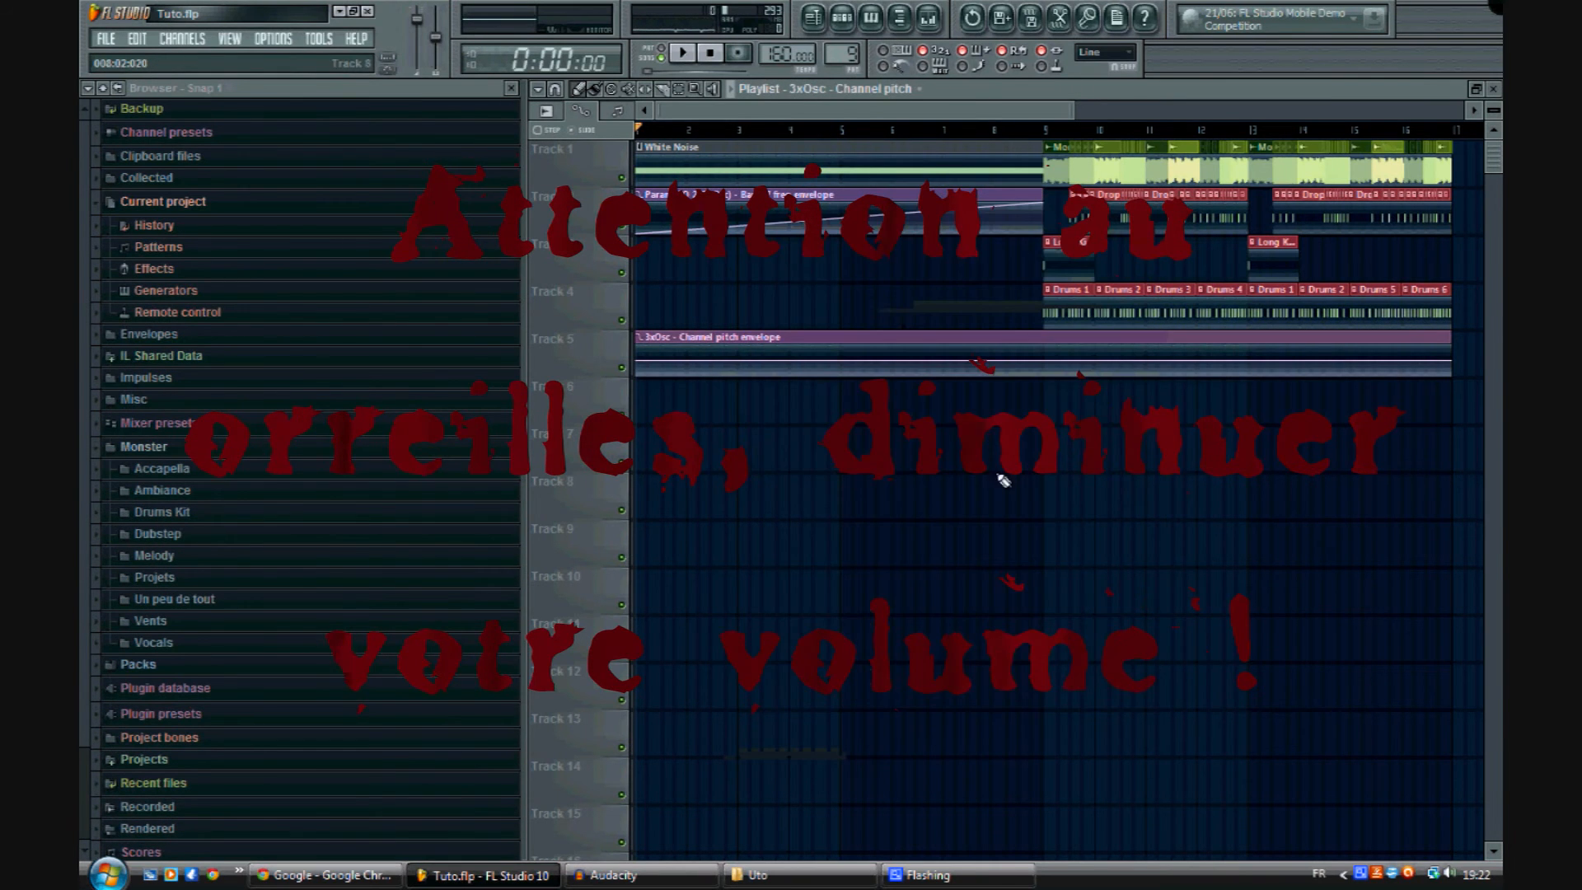
drag(1446, 355, 1050, 334)
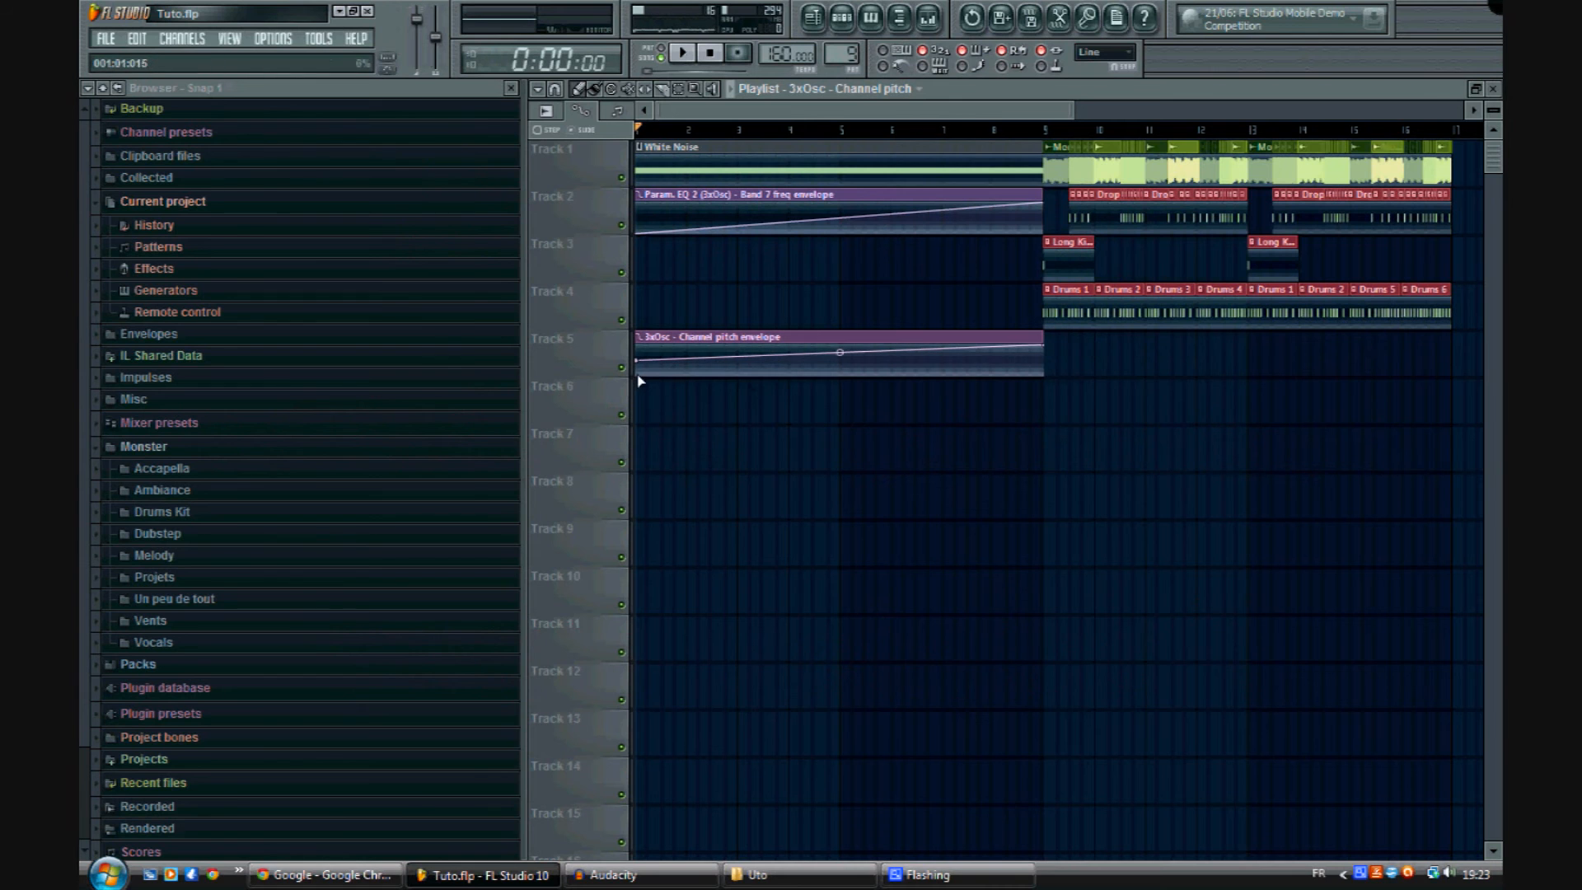
Step: Lower the channel pitch envelope's starting point to the minimum and play the transition from bar 1
drag(636, 366, 631, 437)
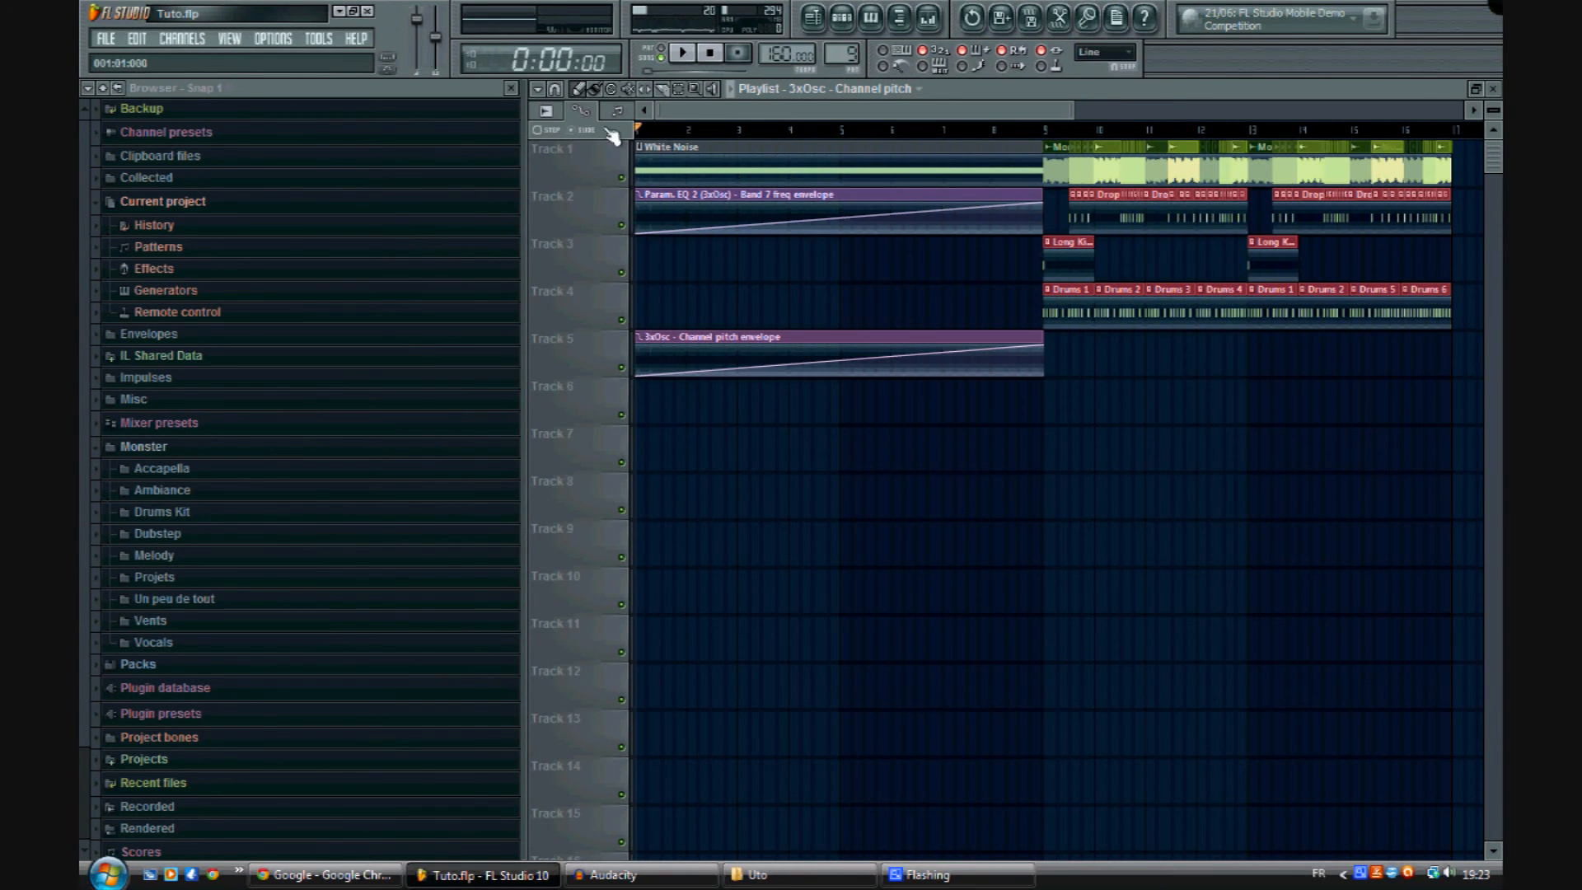
key(space)
click(929, 17)
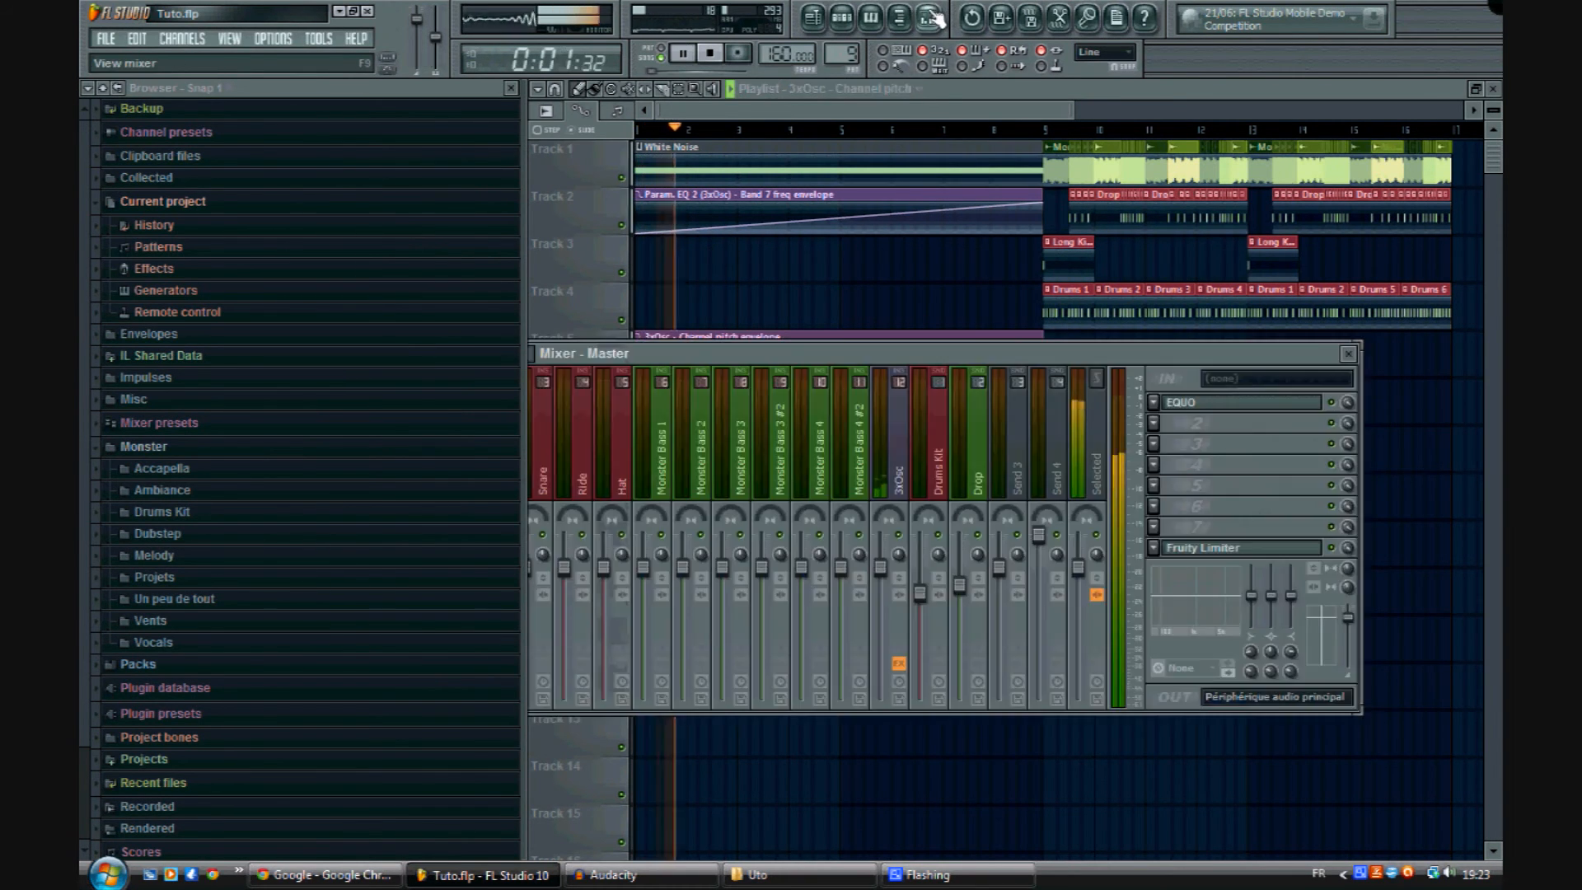
click(929, 17)
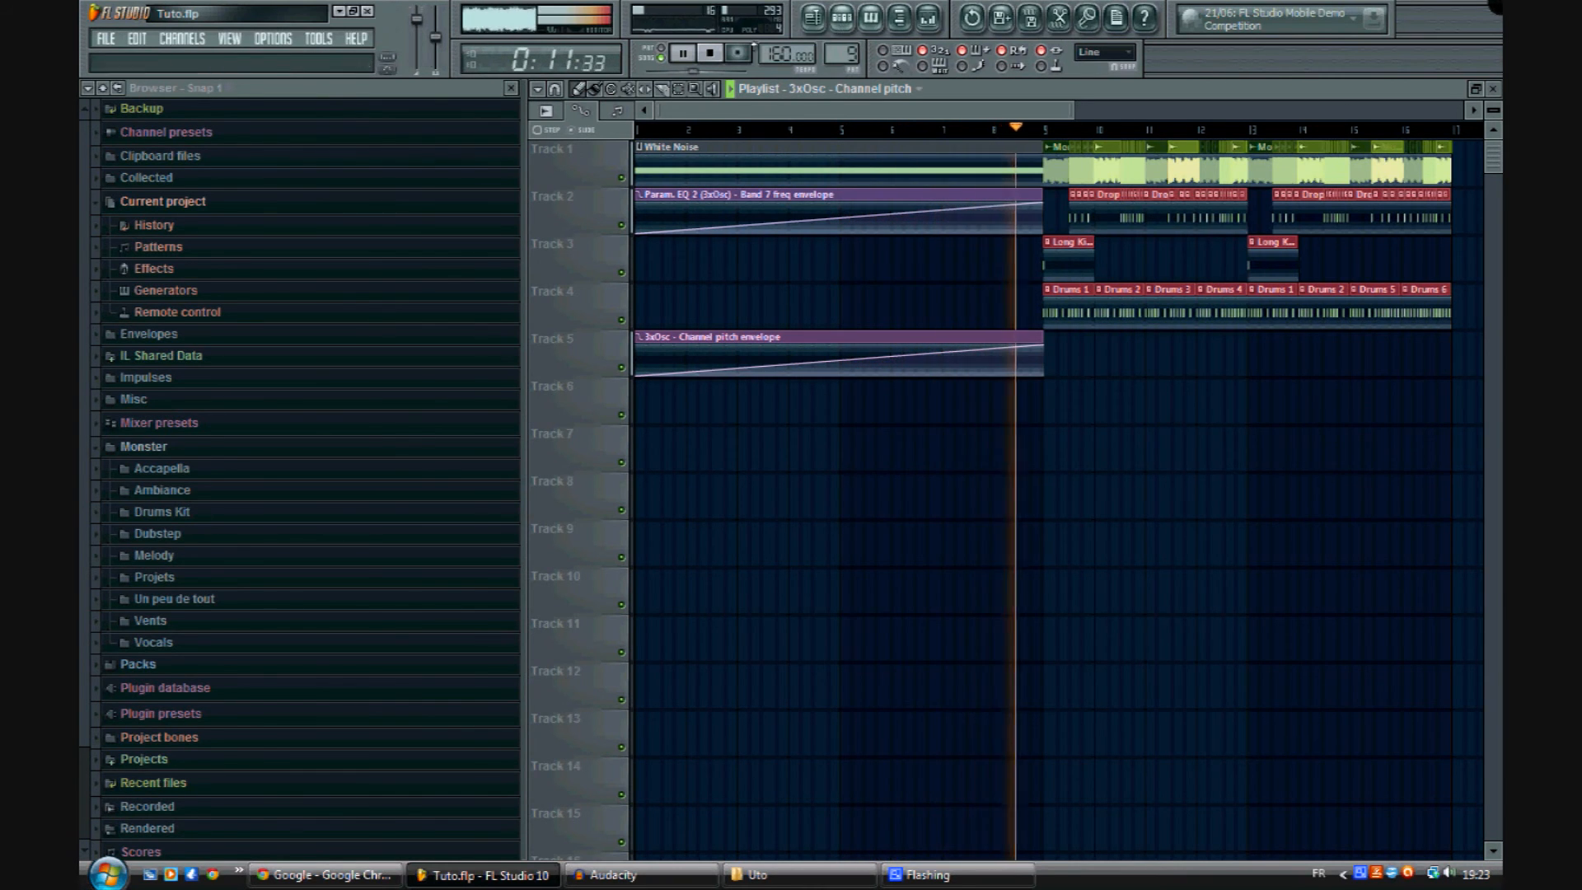
key(space)
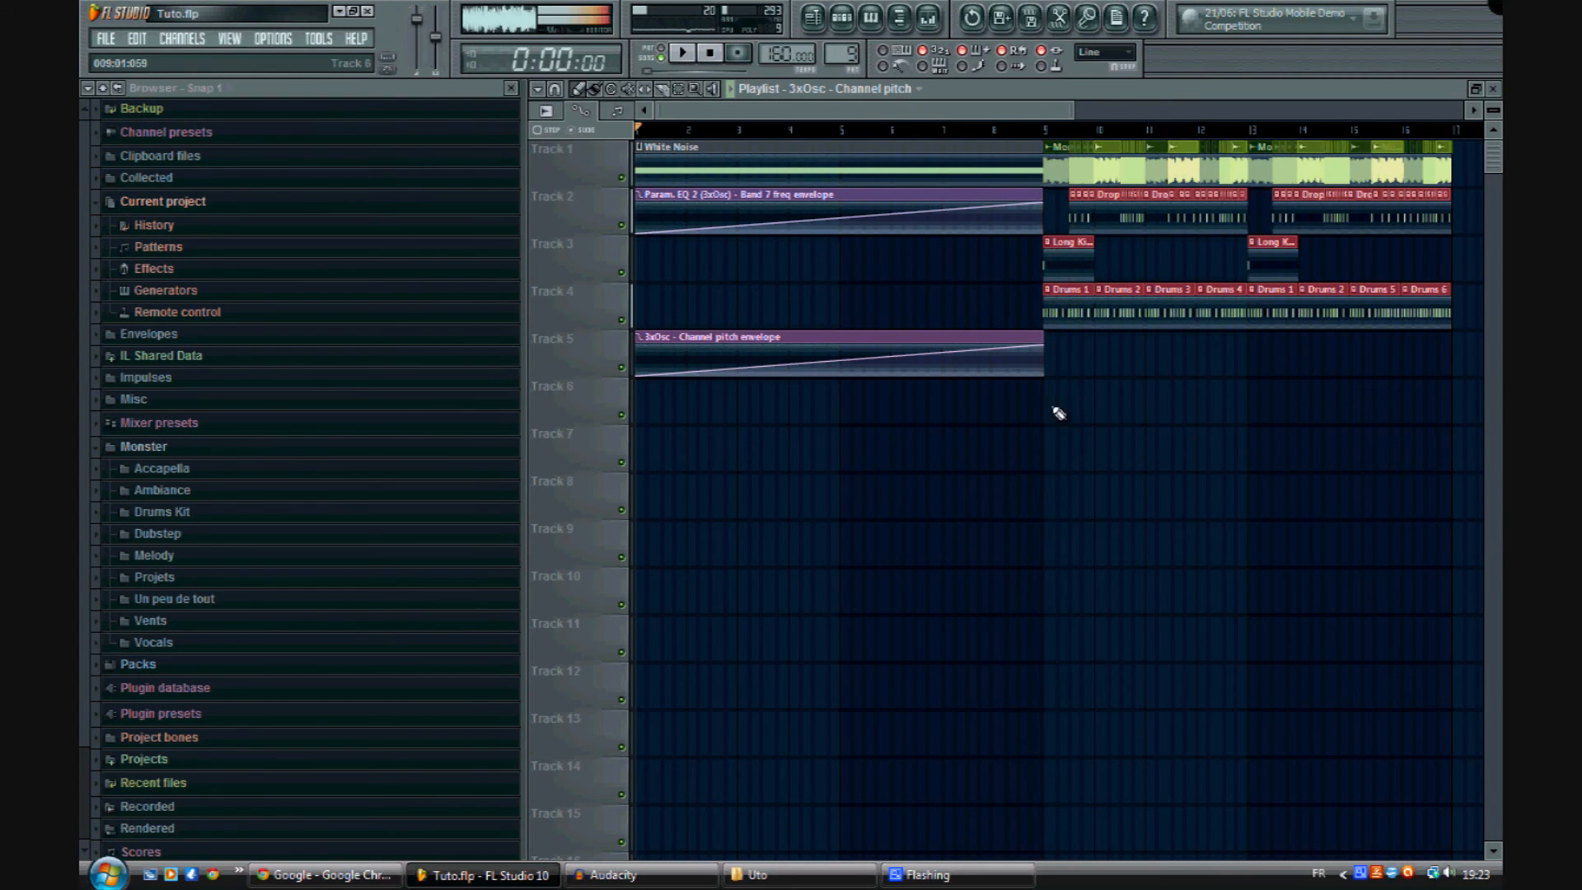
click(939, 27)
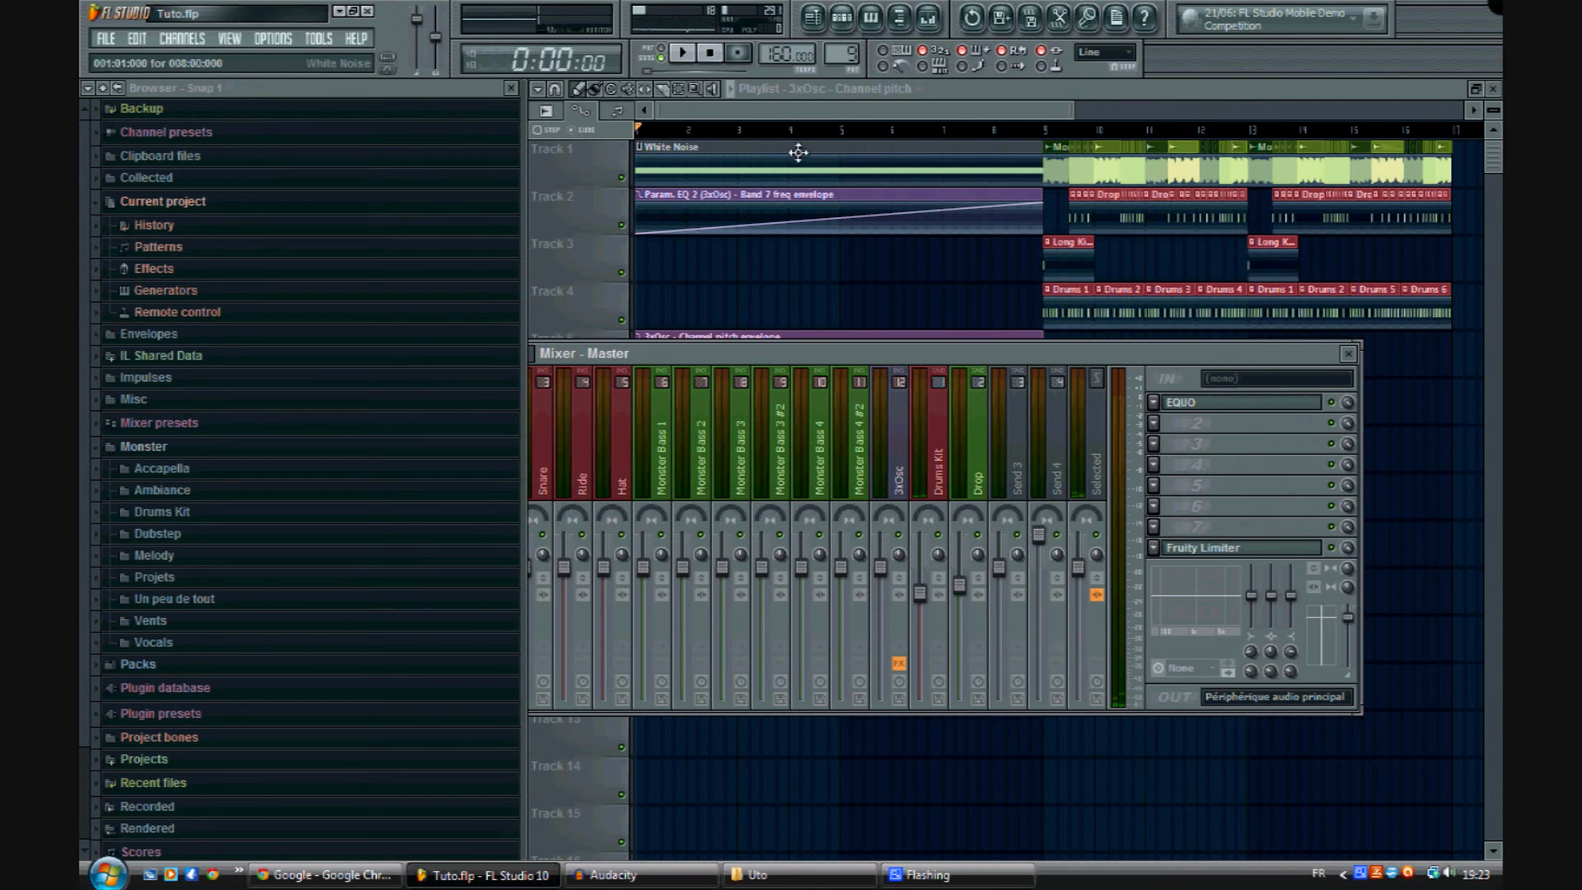
key(F9)
Step: Move the channel pitch clip to Track 3 and bend both automation ramps to rise slowly at first and steeply towards bar 9
drag(820, 338, 820, 244)
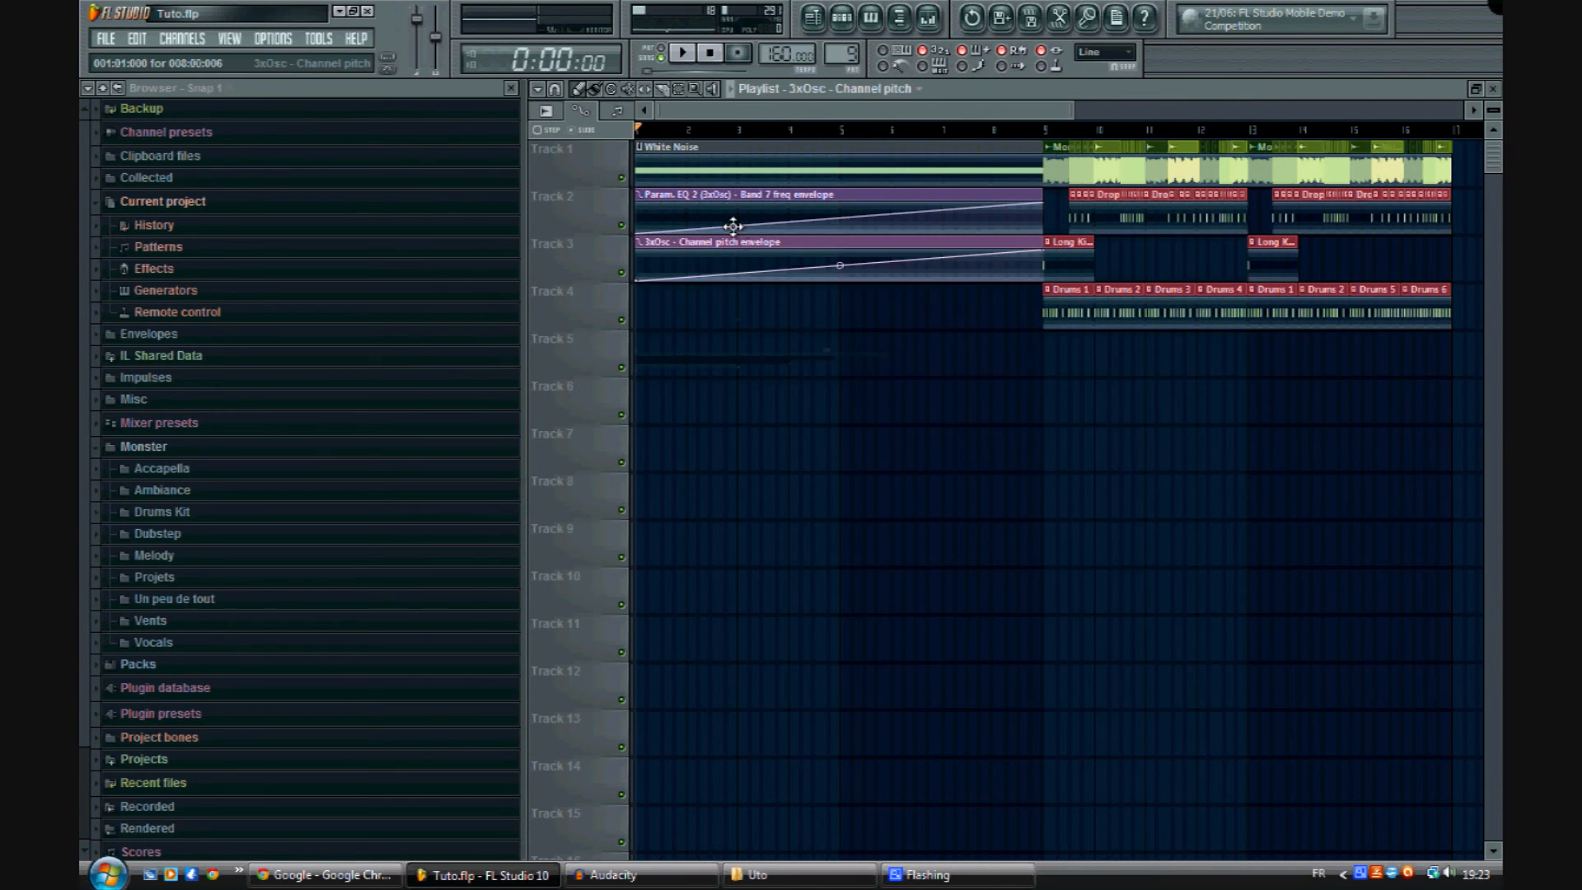
scroll(839, 215, up, 3)
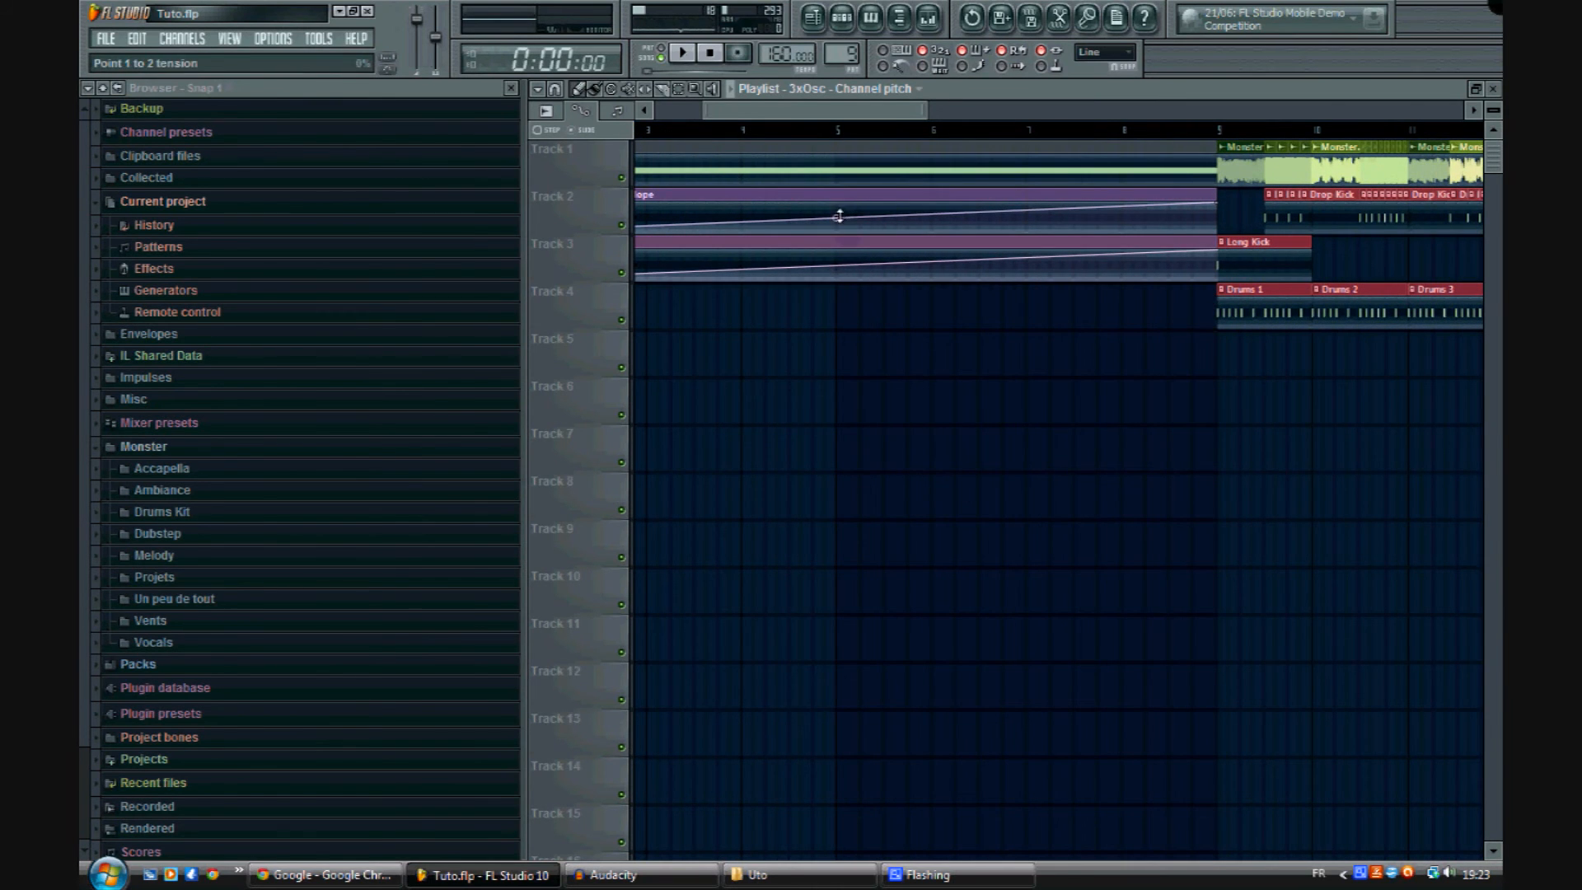
drag(883, 111, 747, 111)
drag(1013, 217, 1015, 312)
key(space)
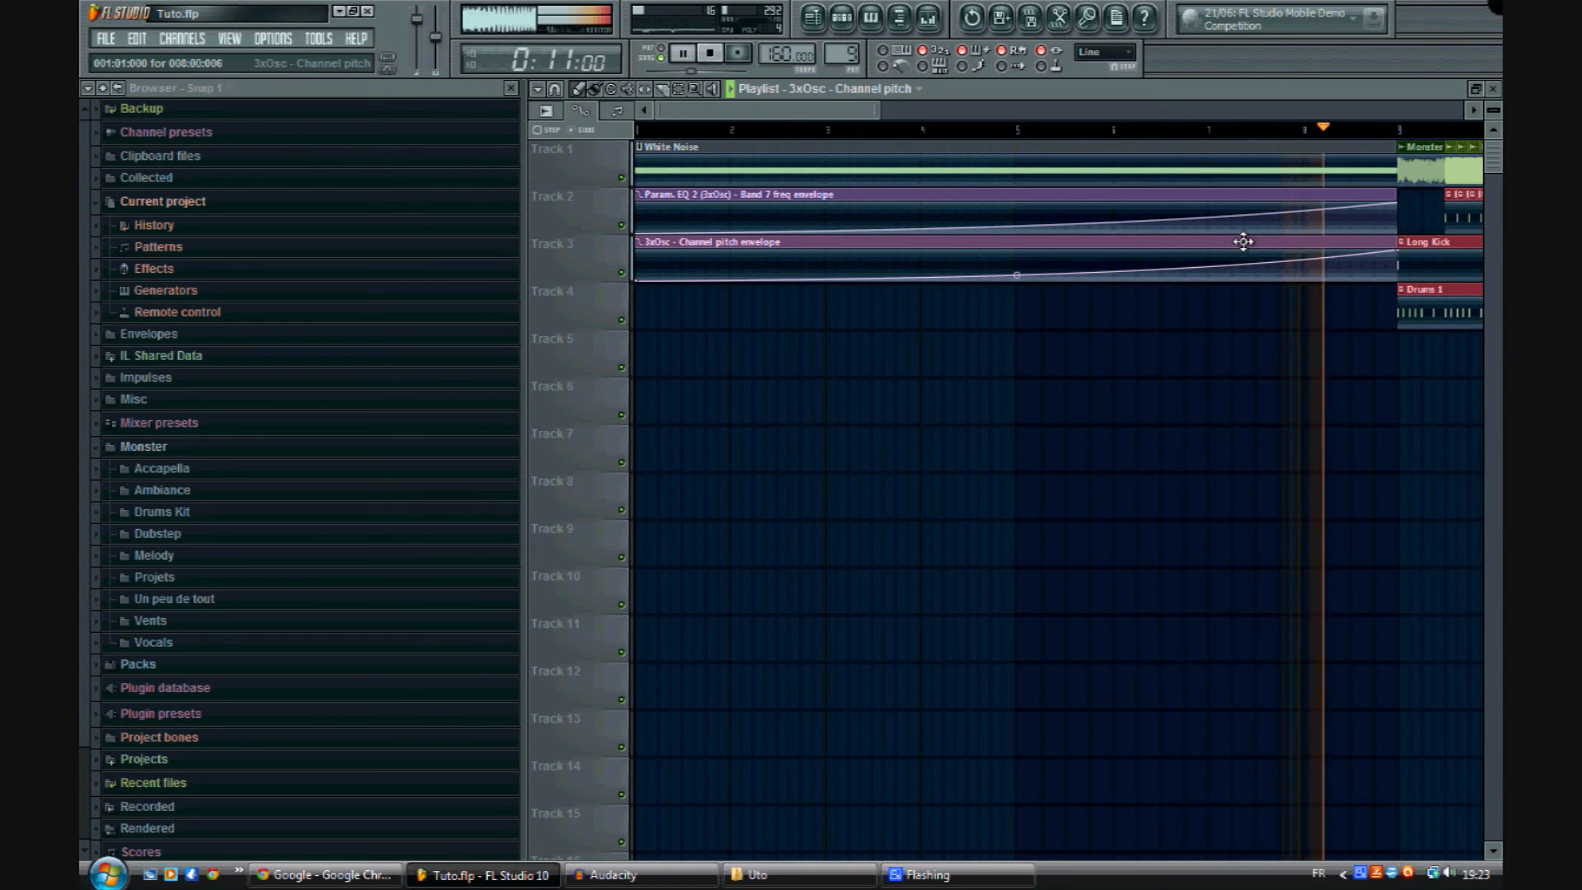
key(space)
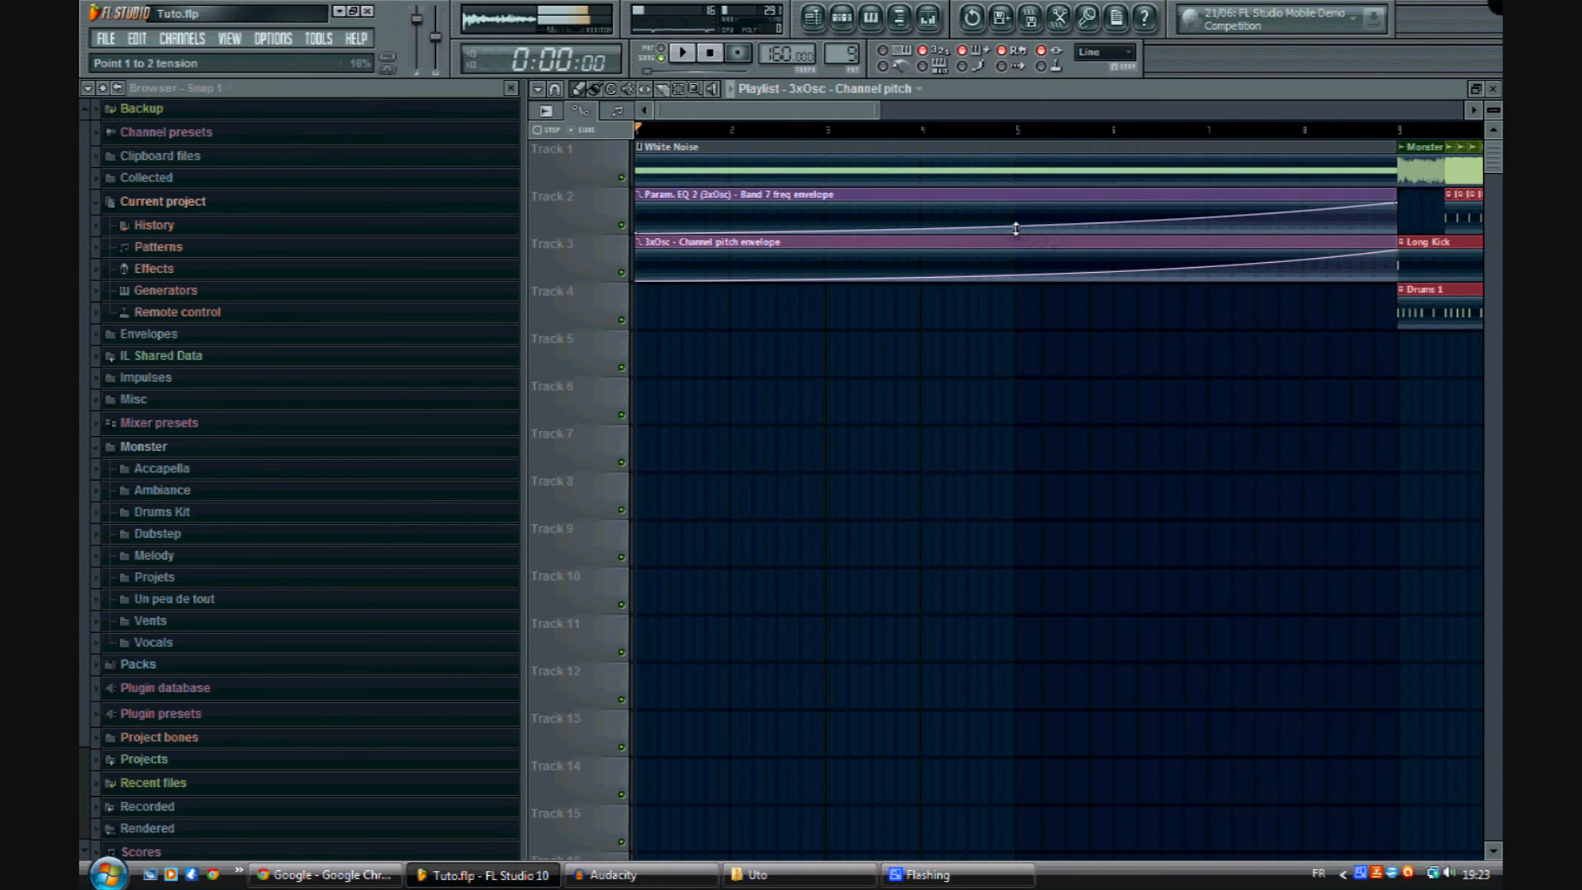
drag(1017, 256, 1006, 300)
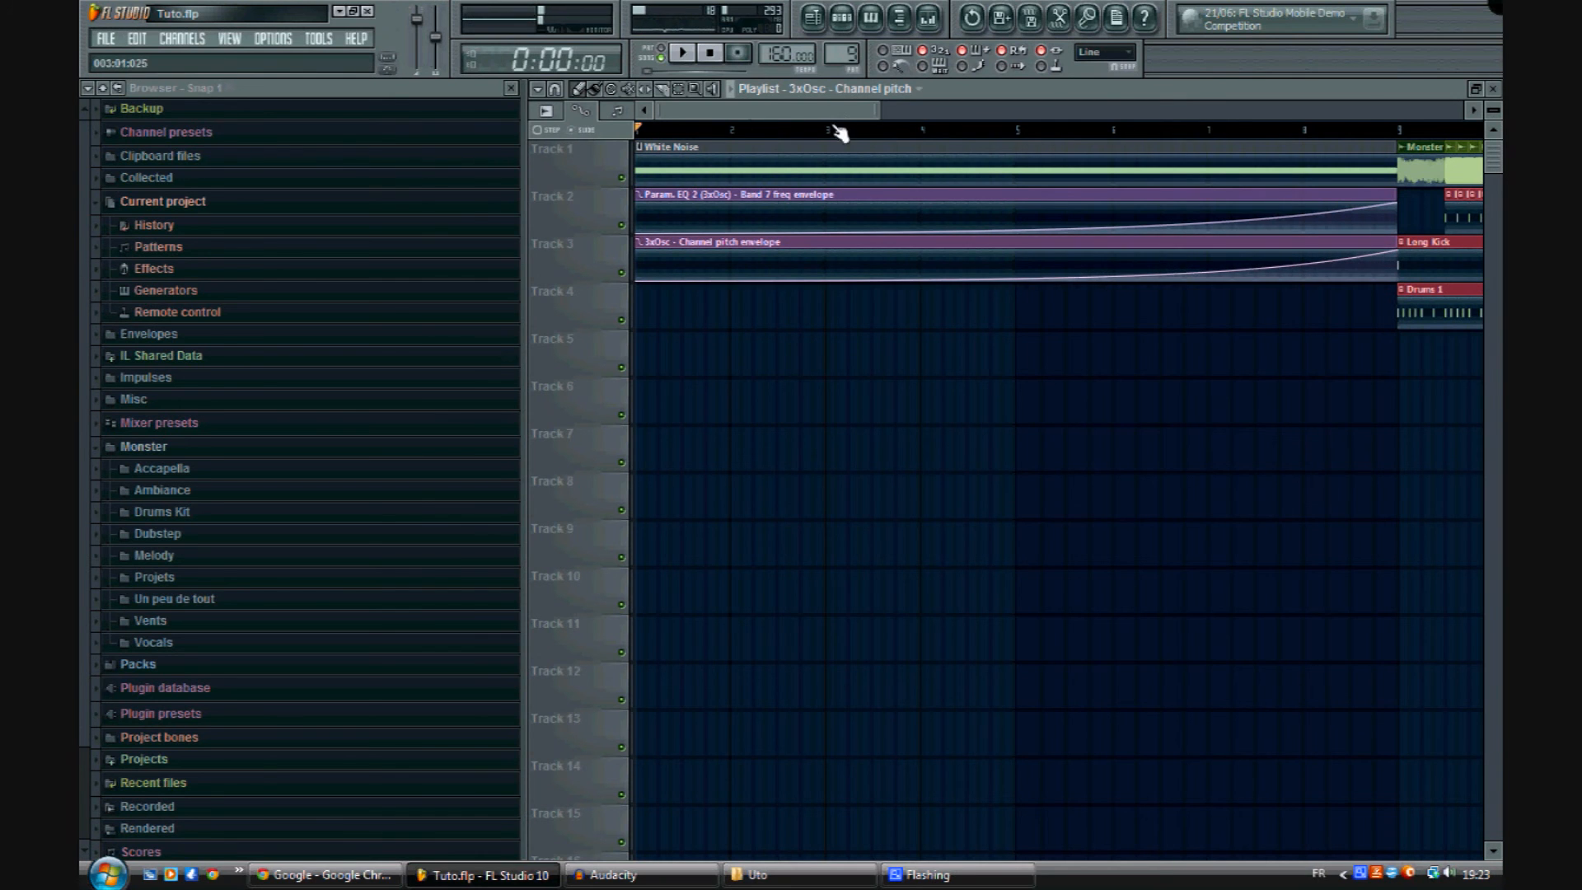
Step: Move the White Noise, Param. EQ 2 and channel pitch clips together to Tracks 7 to 9, starting at bar 1, and deselect them
scroll(833, 132, down, 3)
drag(968, 331, 624, 457)
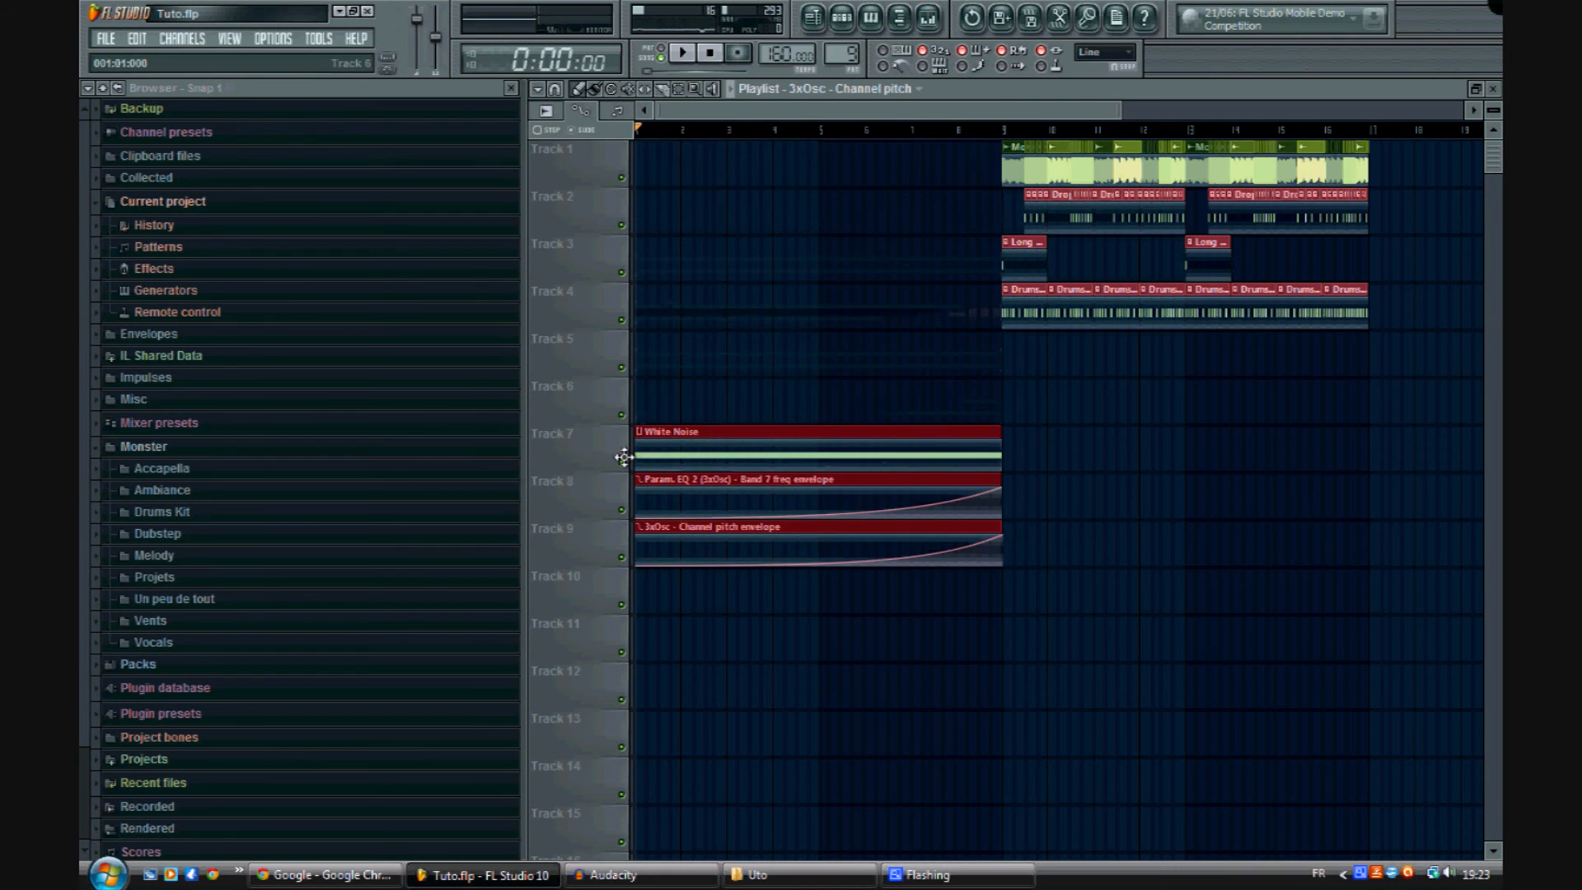
ctrl+click(1245, 420)
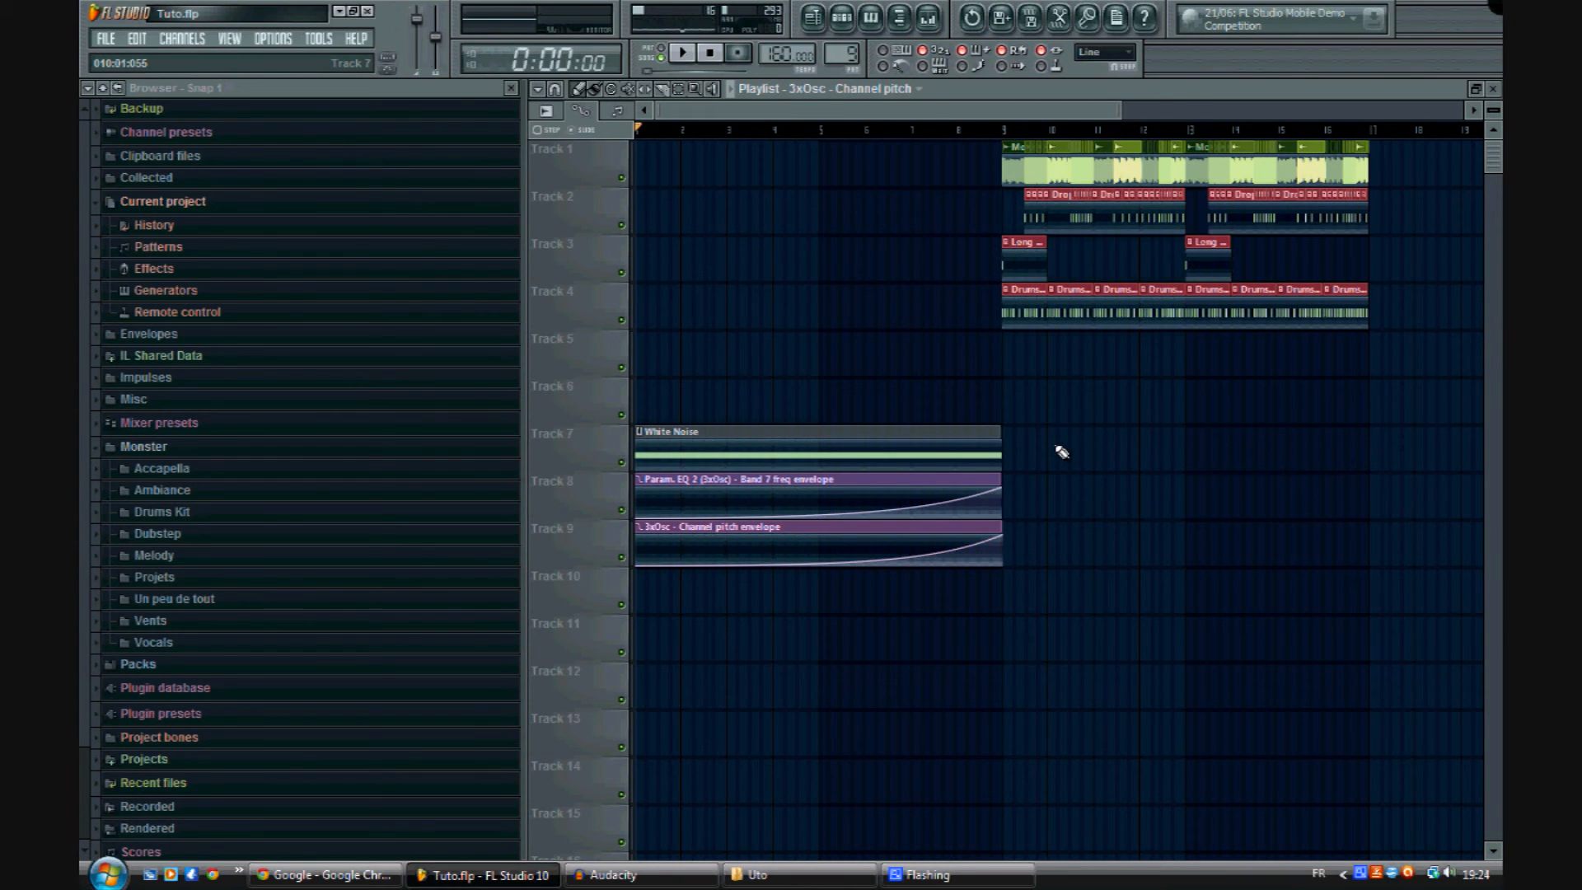
Step: Create a new empty pattern and name it Drums Transition 1
click(842, 20)
right_click(1235, 591)
middle_click(1112, 568)
click(1173, 560)
click(842, 20)
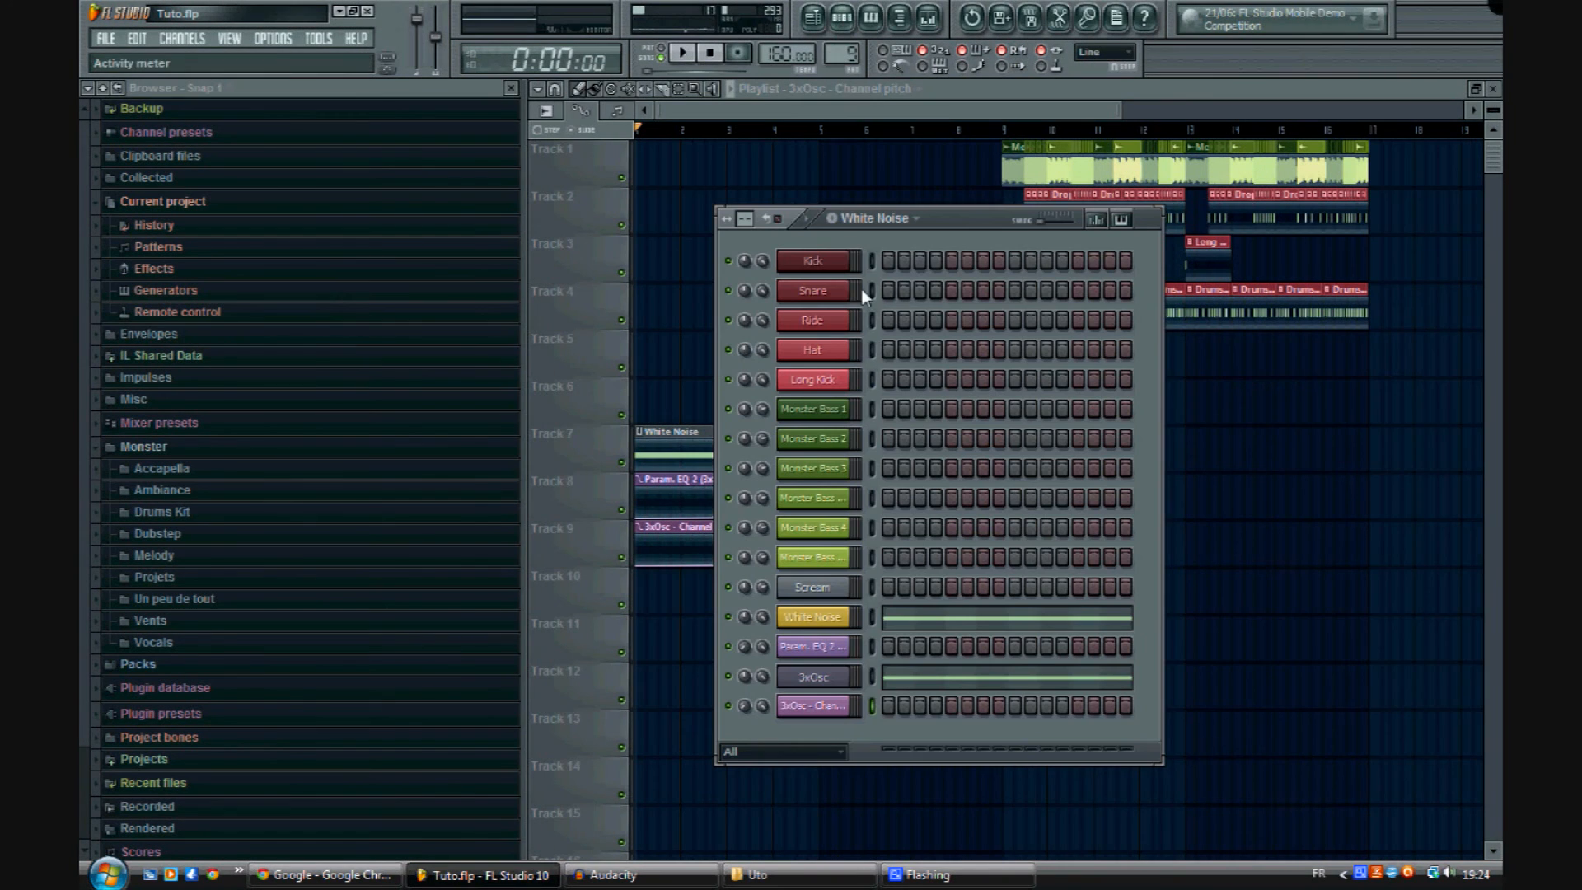
click(831, 219)
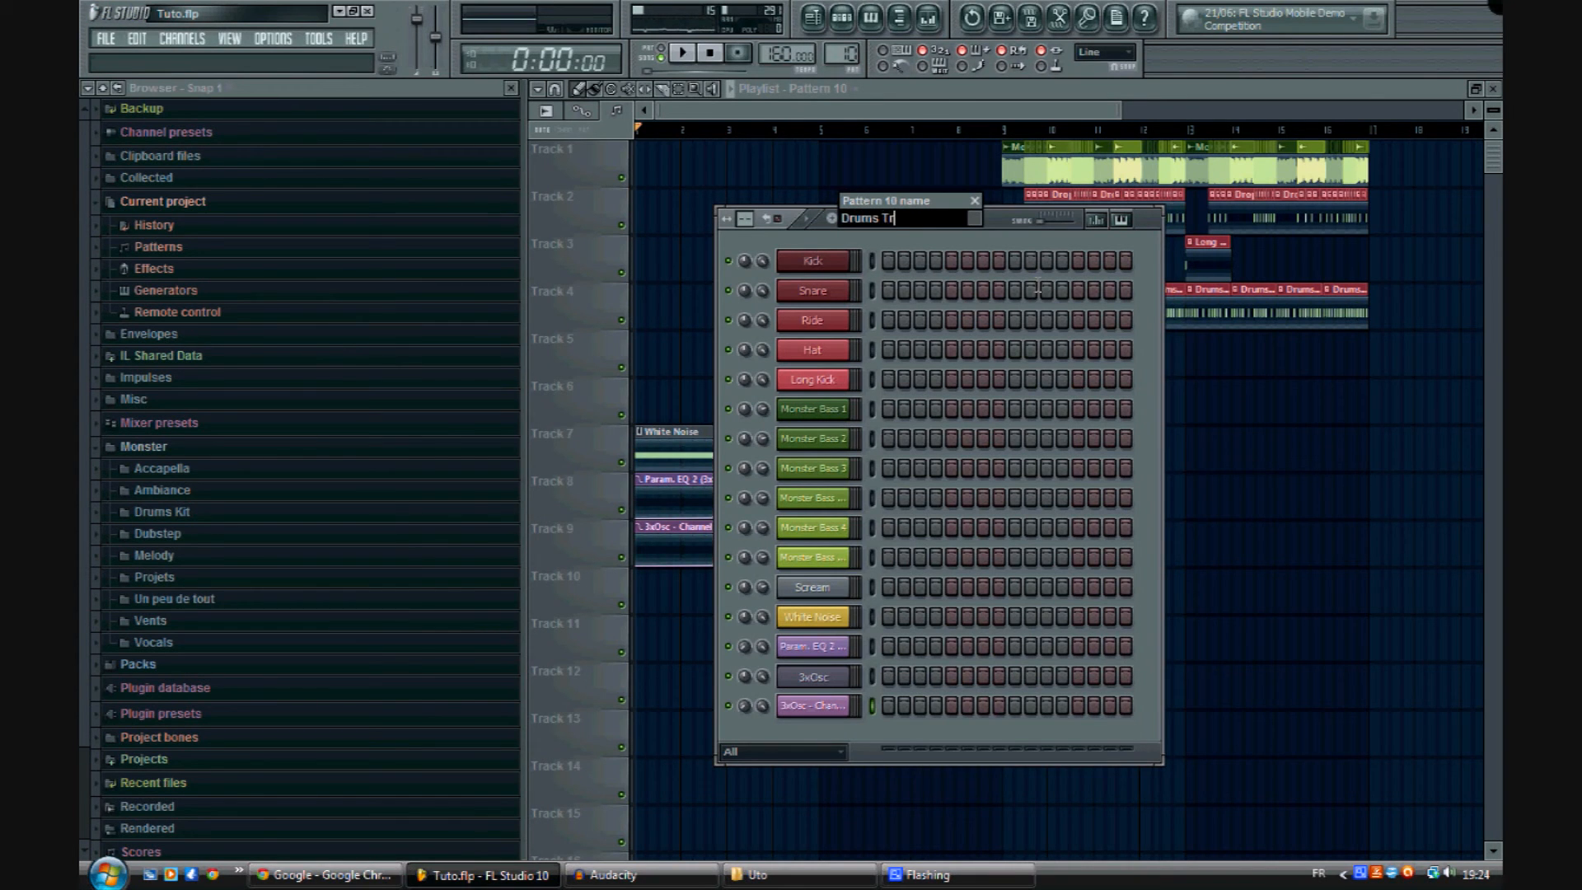
text(Drums Transition 1)
key(Return)
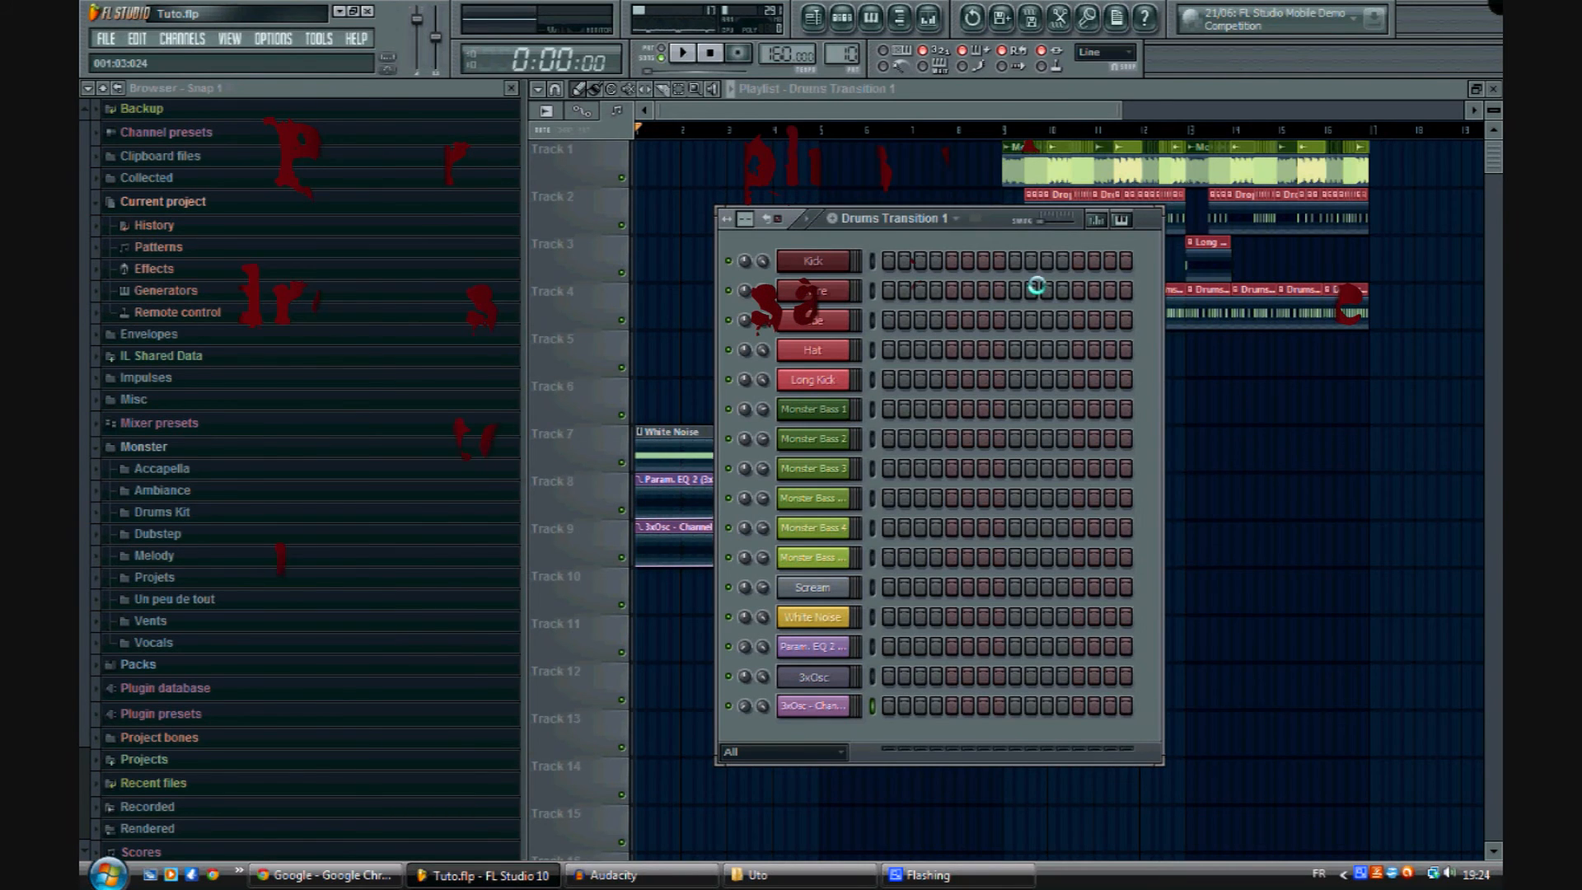
Step: Fill the Kick and Snare channels on every 4th step in Drums Transition 1 and close the step sequencer
drag(1000, 229, 933, 245)
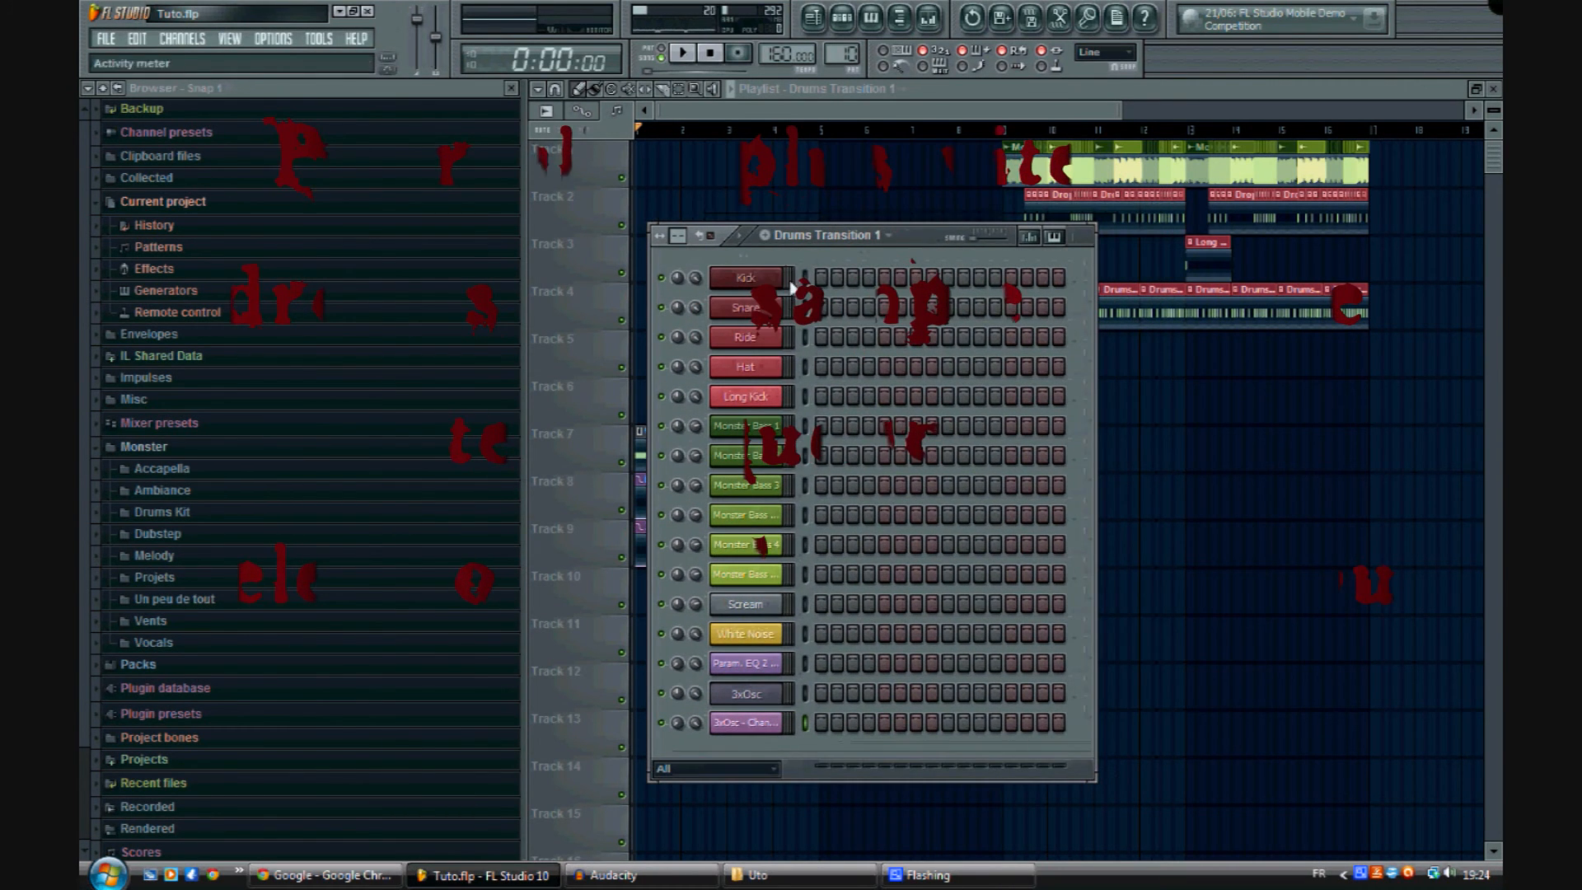
right_click(782, 272)
click(892, 441)
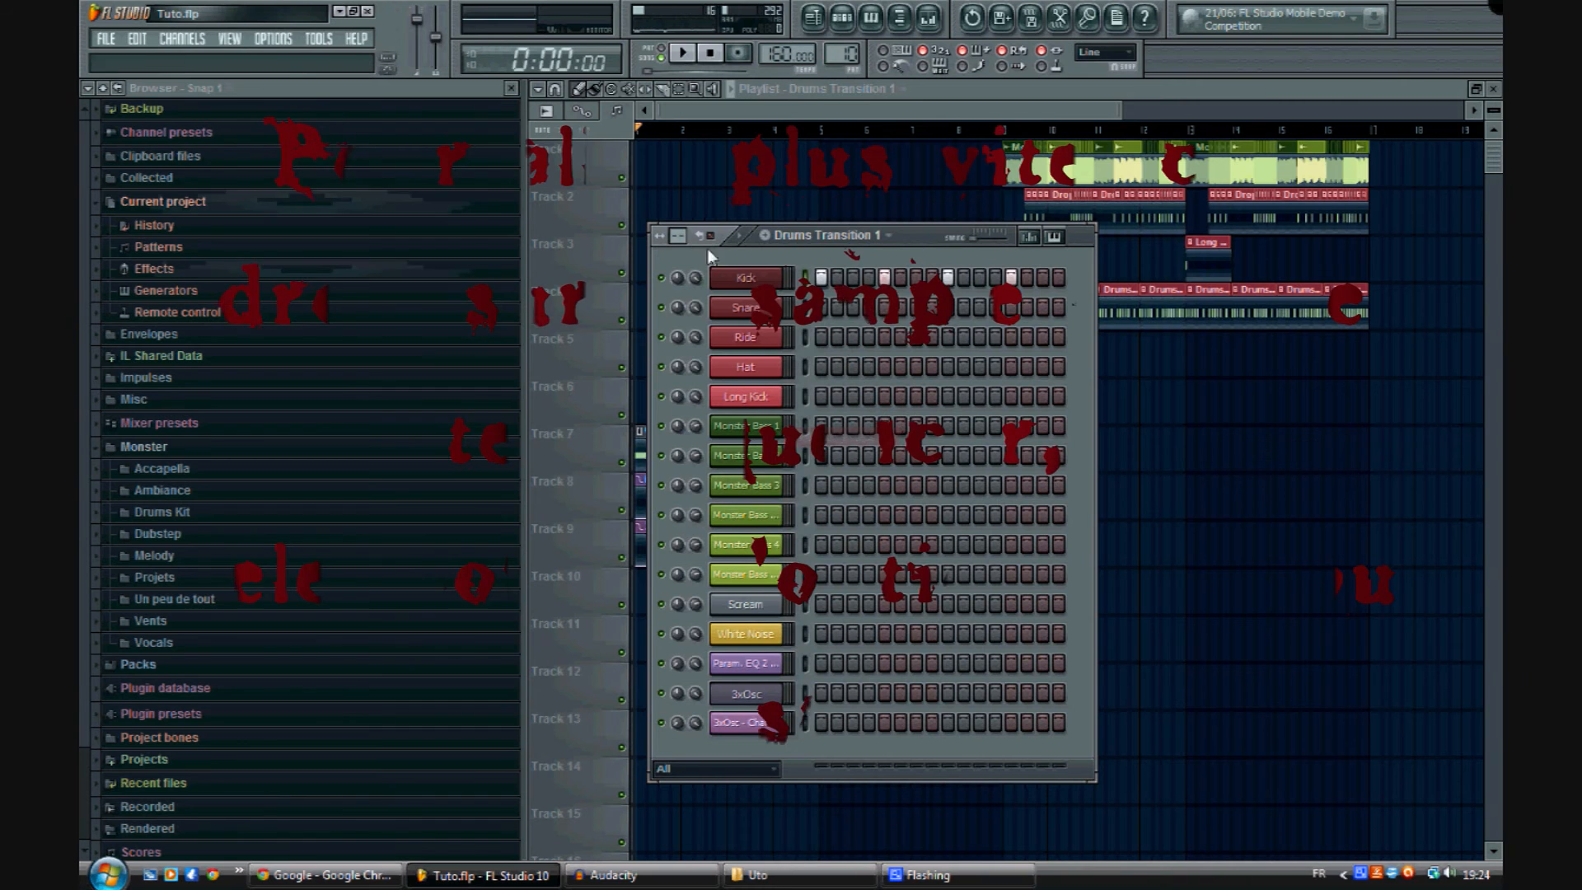
key(space)
right_click(781, 303)
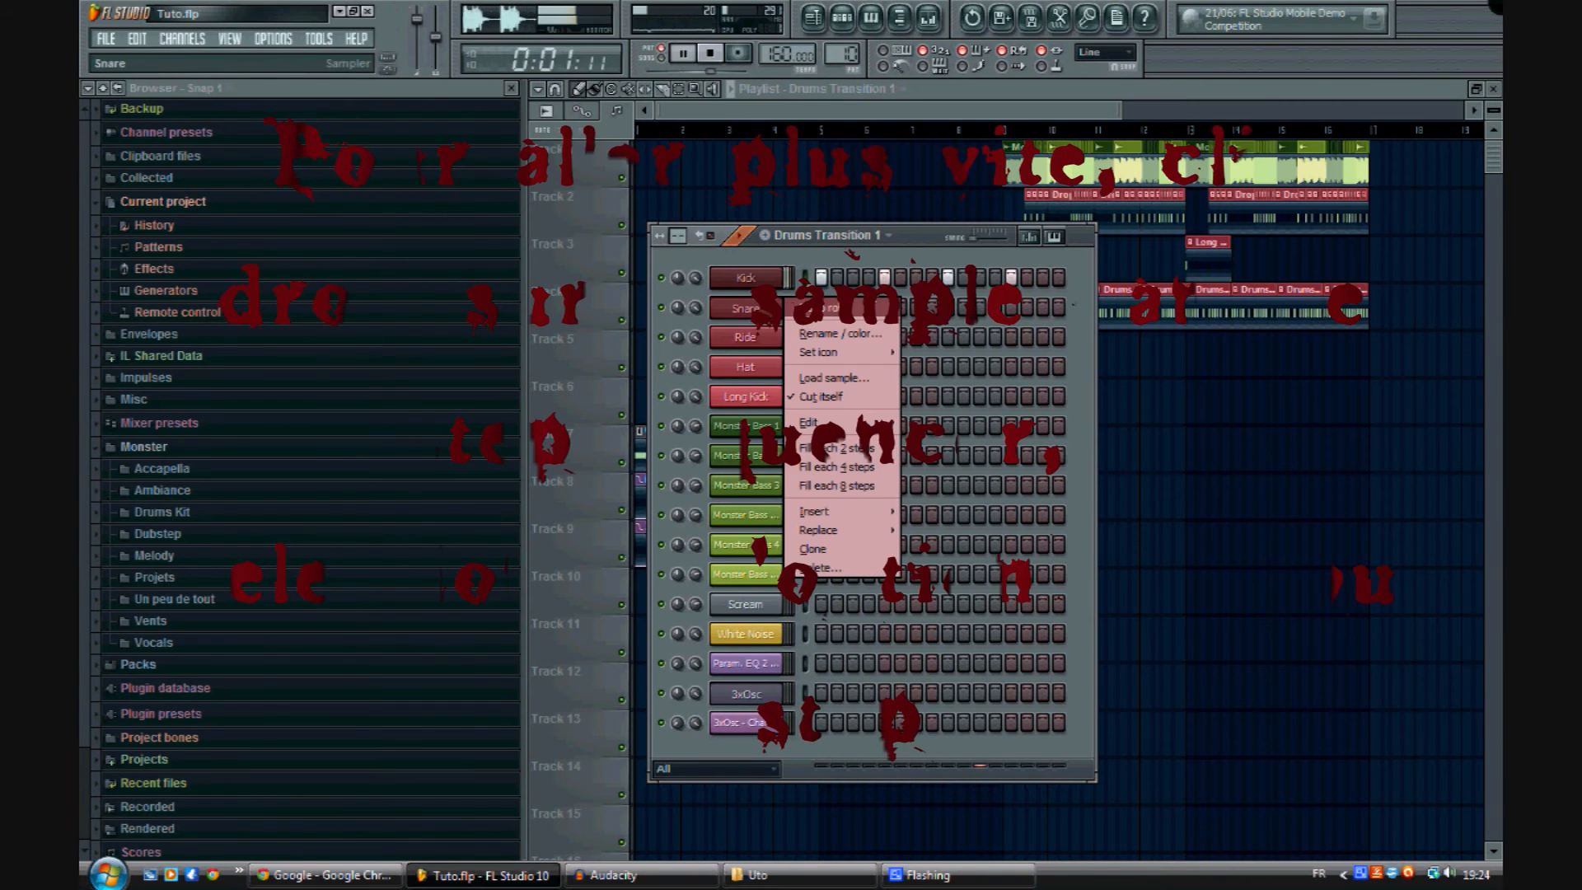
click(857, 467)
click(1098, 383)
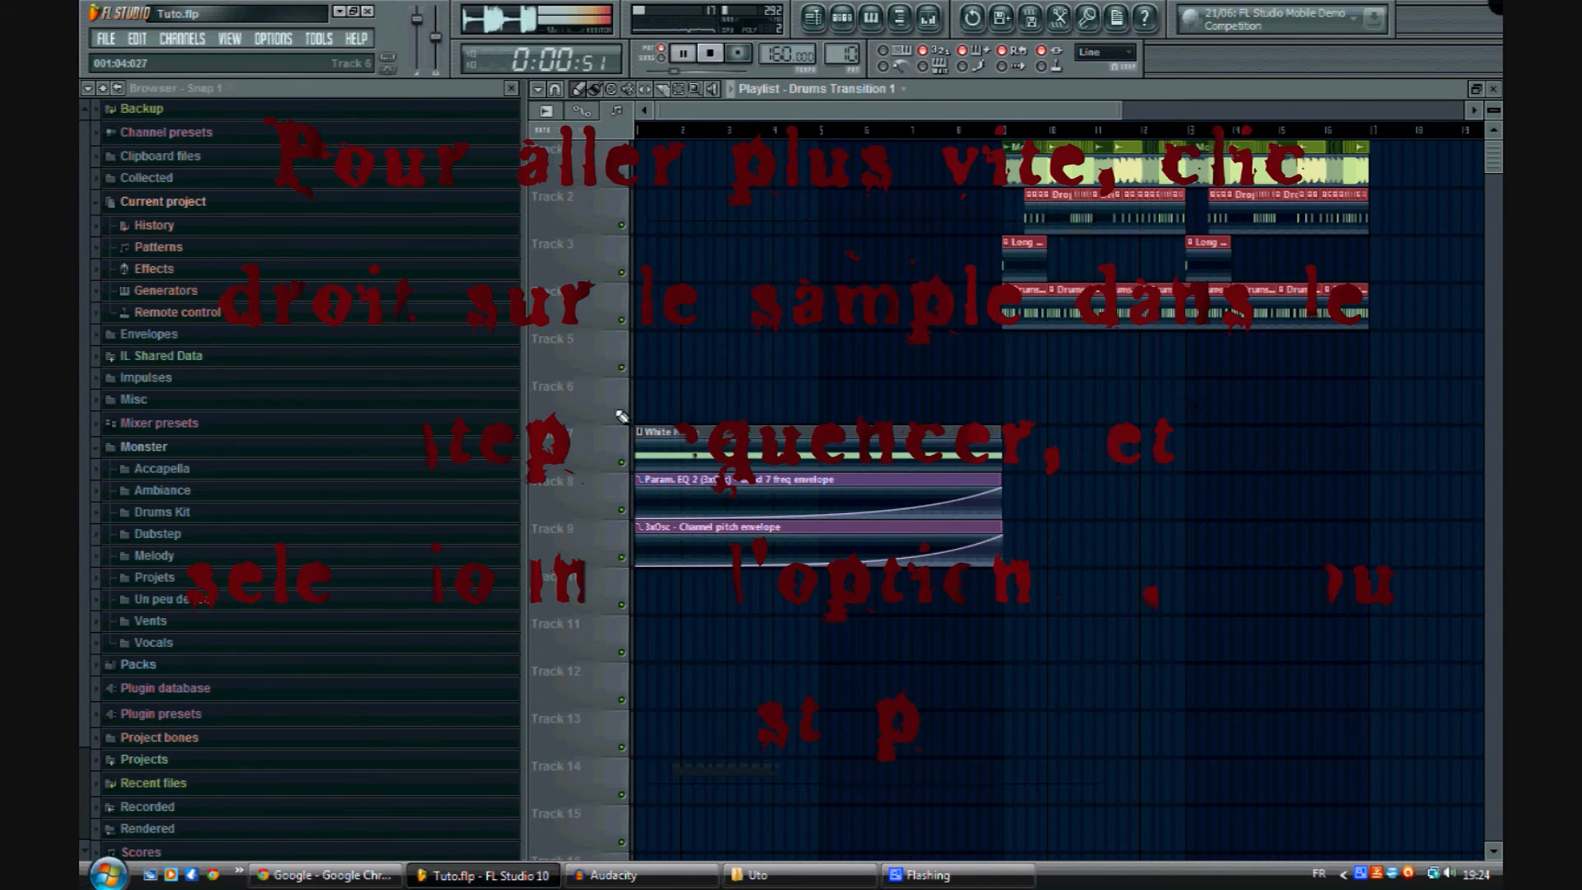
Step: Place Drums Transition 1 on Track 6 at bar 1, repeat it through bar 4, and play the result
click(646, 409)
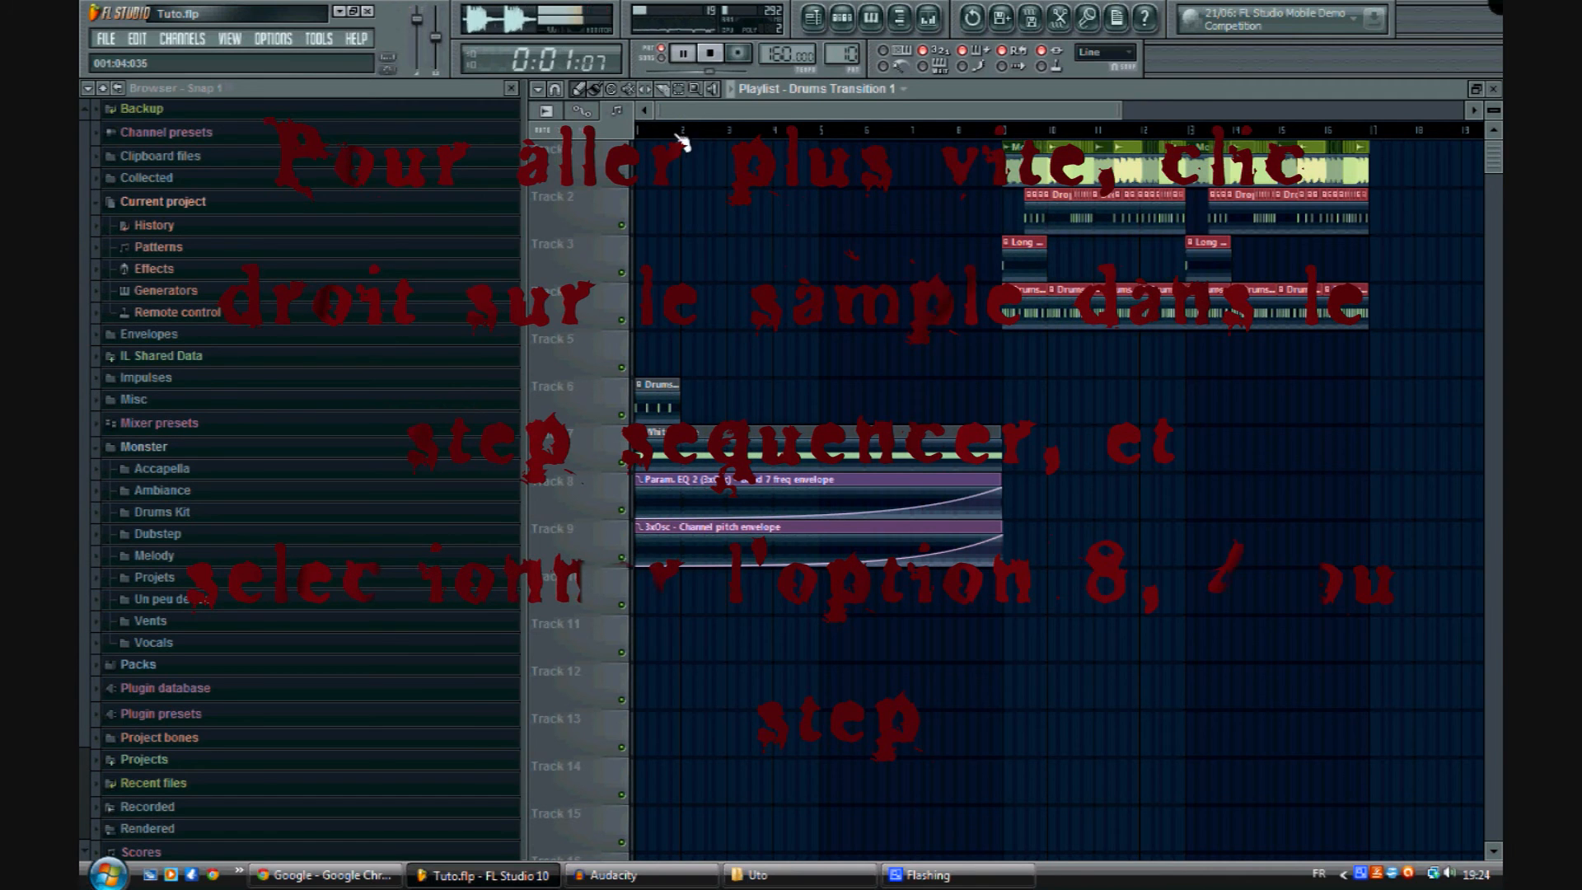
click(633, 131)
click(685, 94)
key(space)
drag(702, 400, 643, 403)
key(ctrl+b)
key(ctrl+b)
key(ctrl+b)
key(ctrl+b)
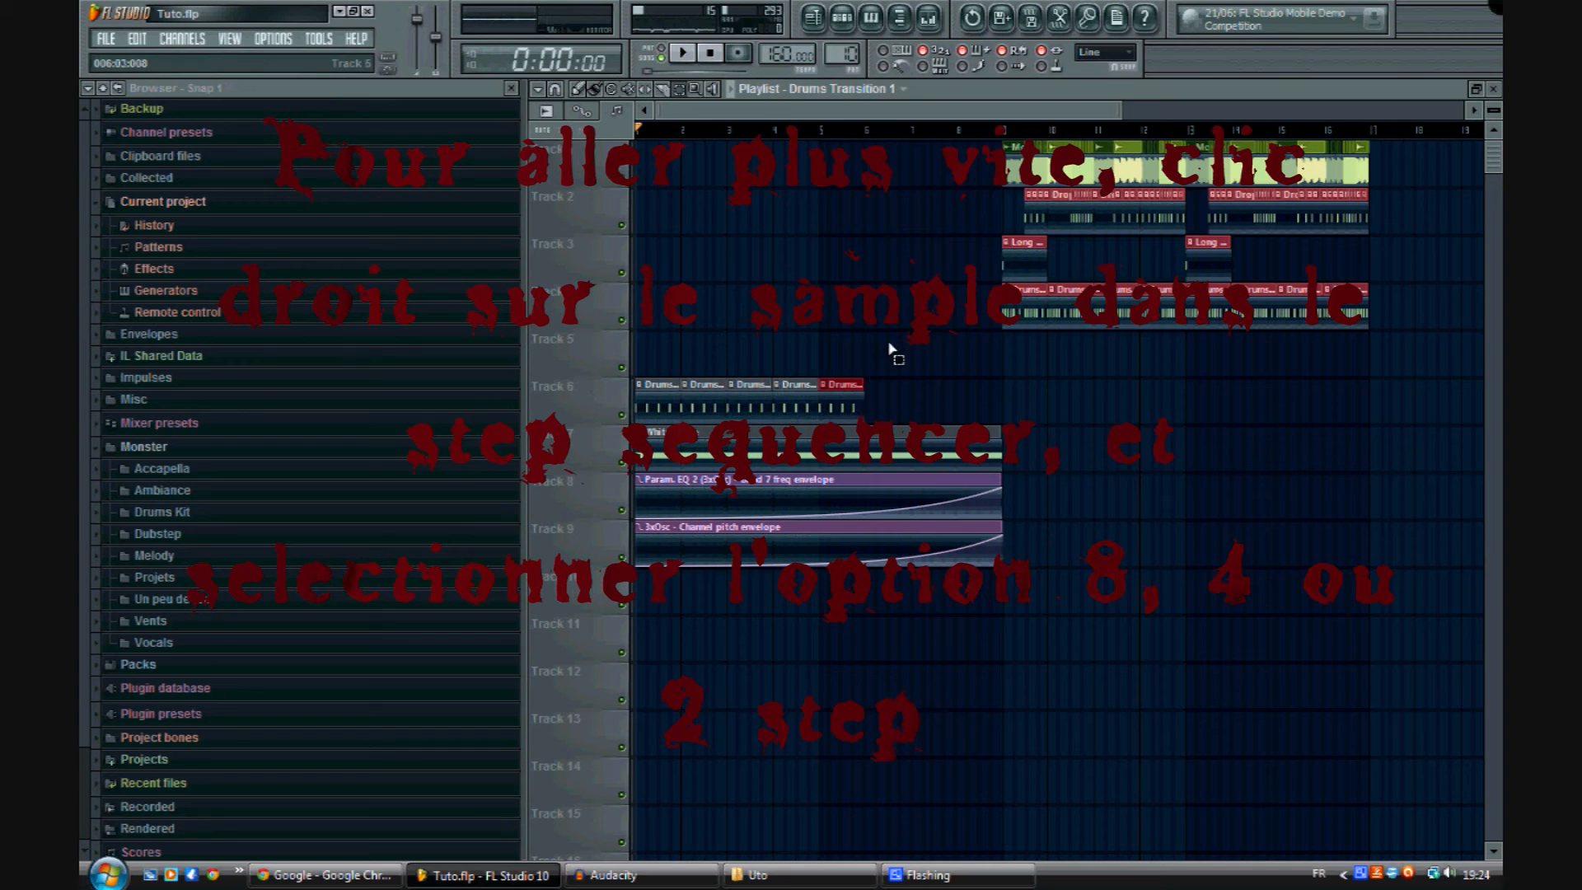
key(Delete)
key(space)
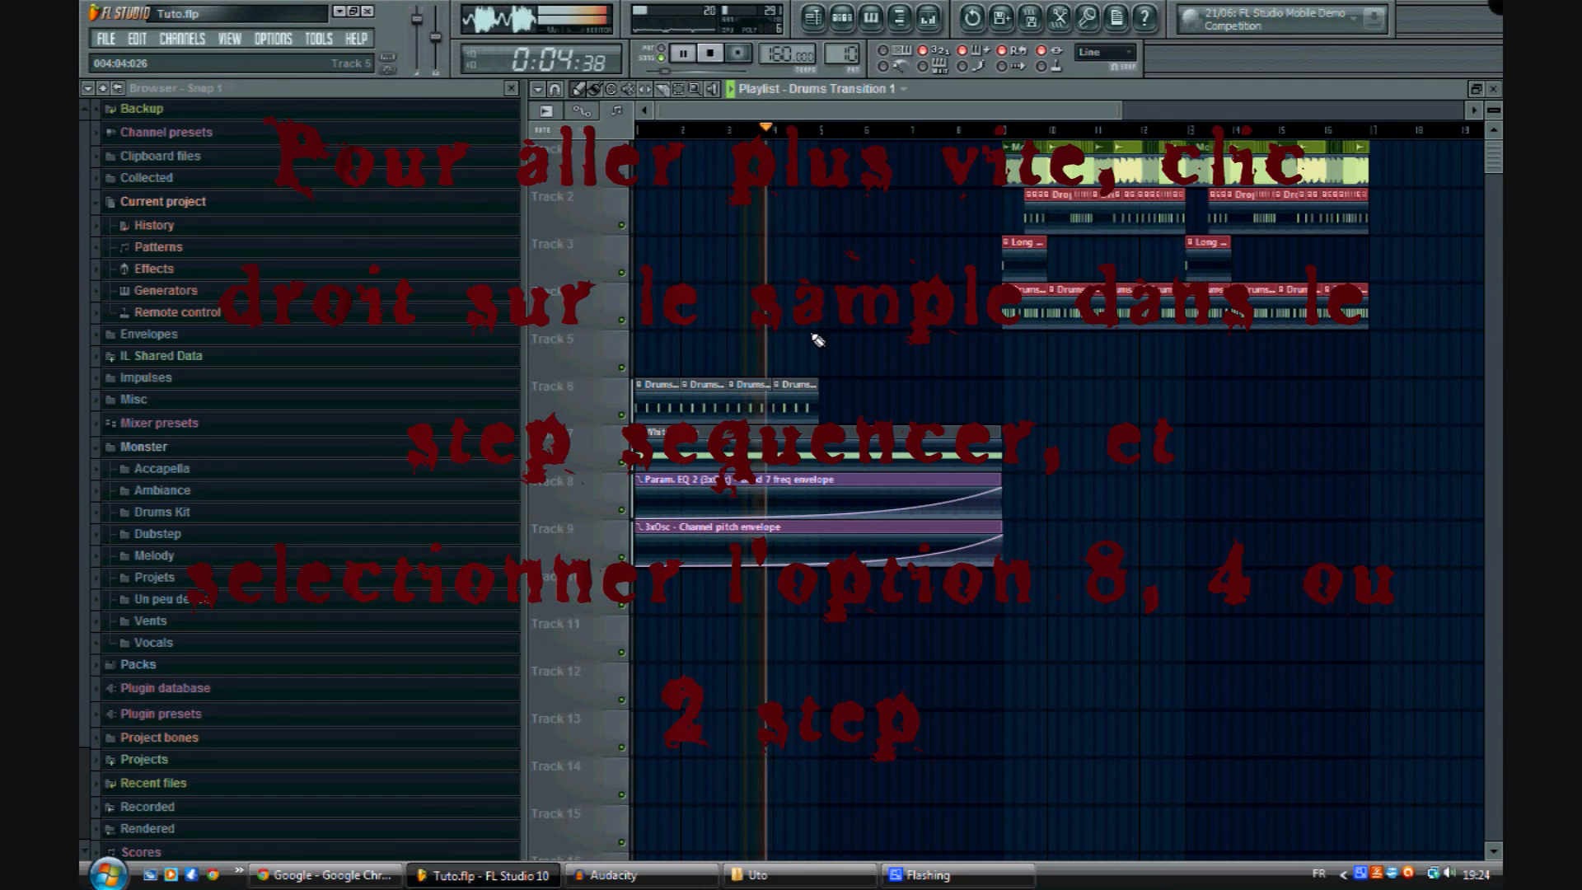
key(space)
Step: Stop playback, create a new empty pattern, and name it Drums Transition 2
click(829, 404)
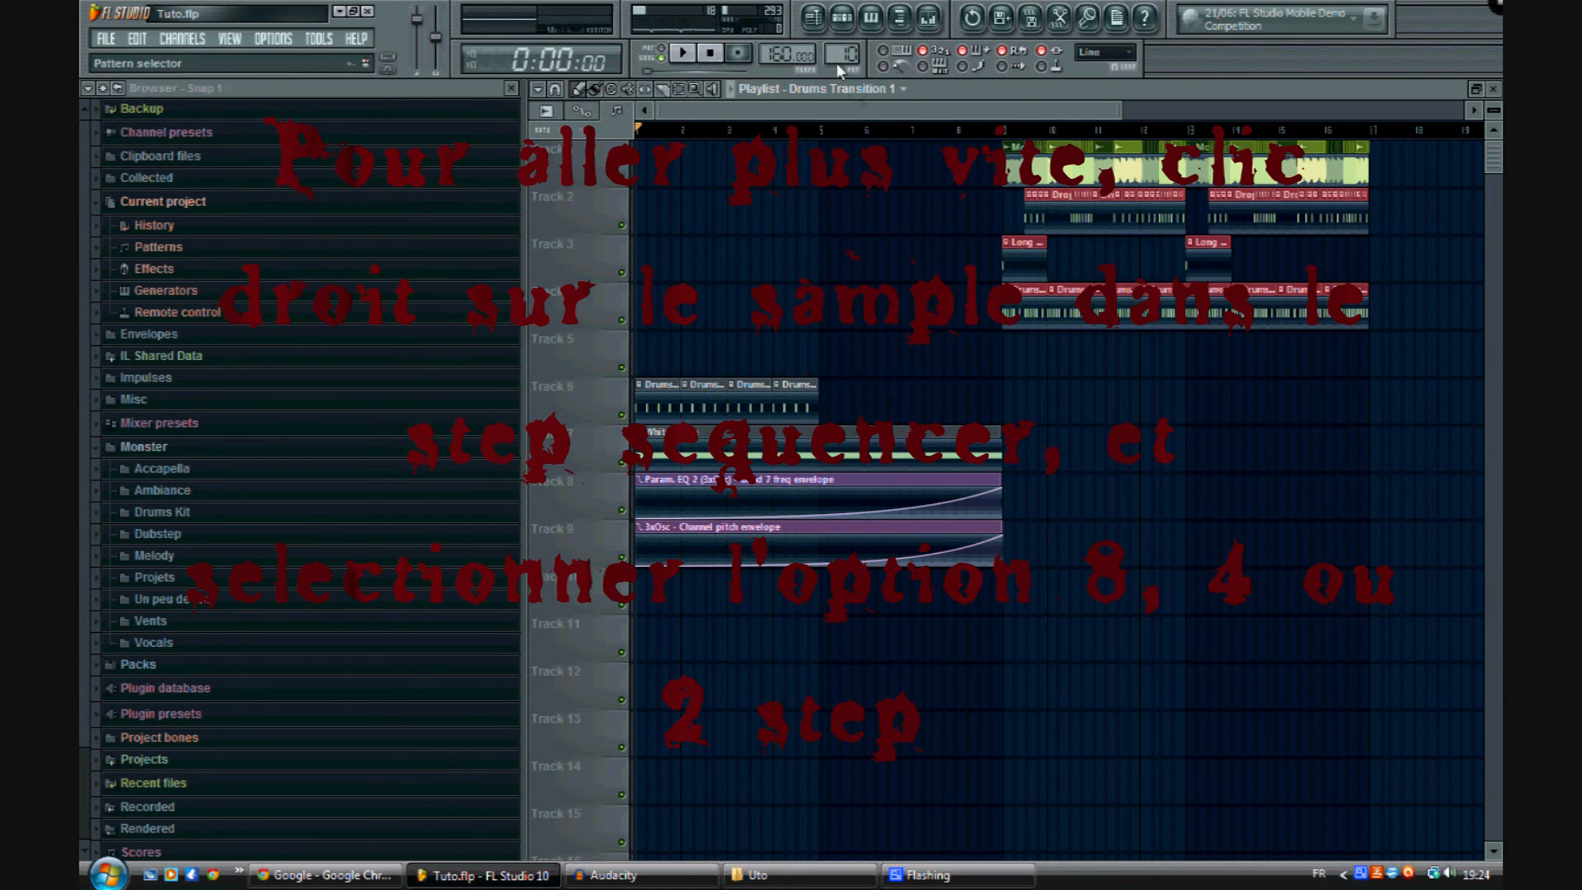
click(842, 17)
click(767, 235)
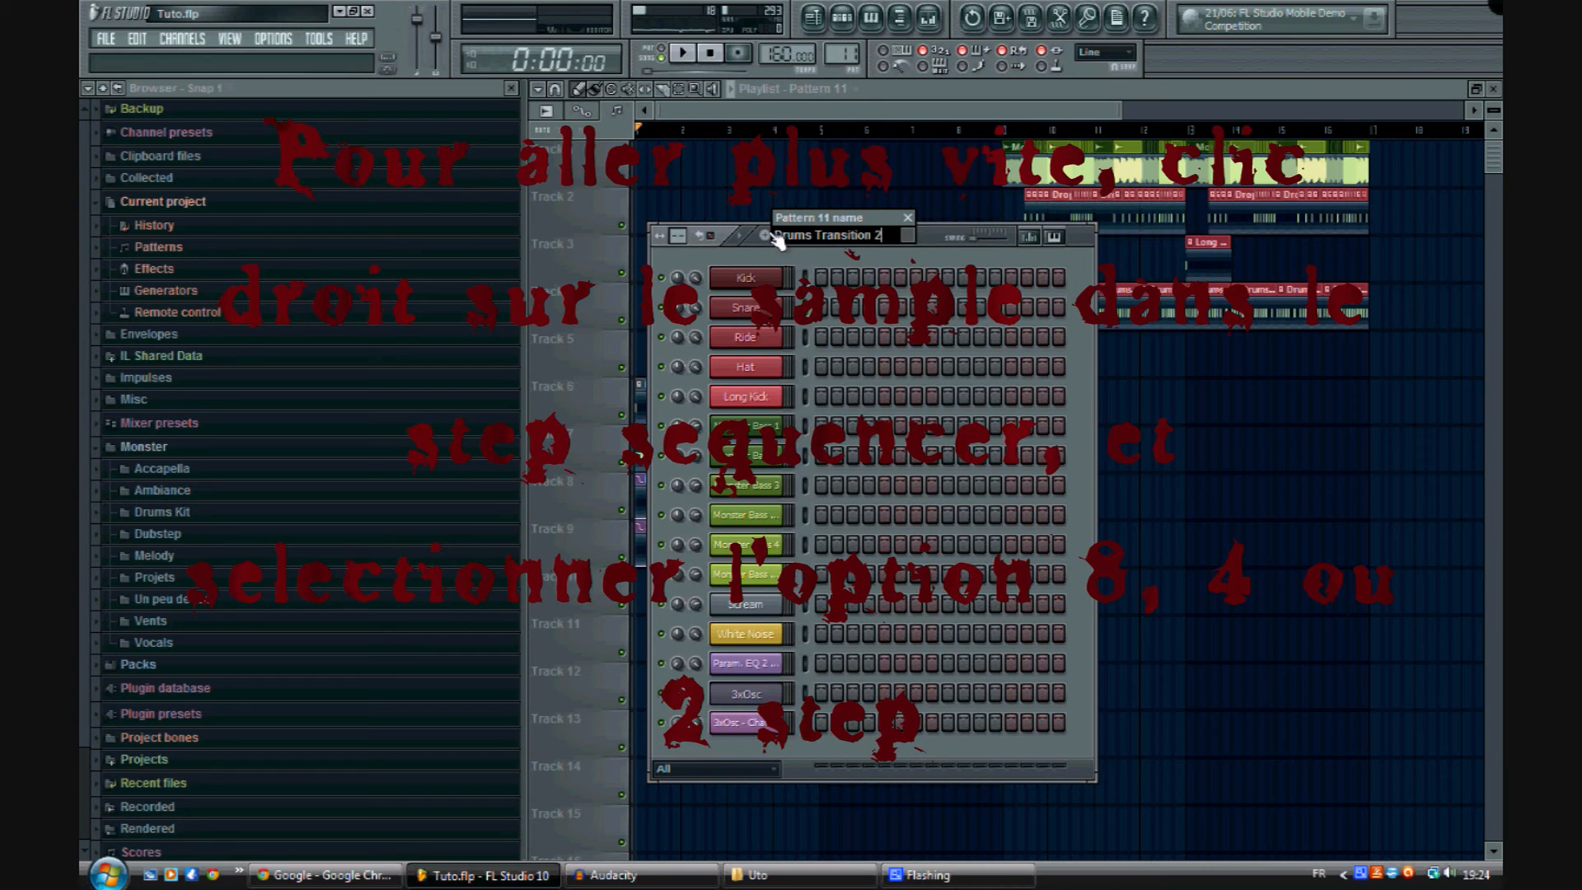
text(Drums Transition 2)
key(Return)
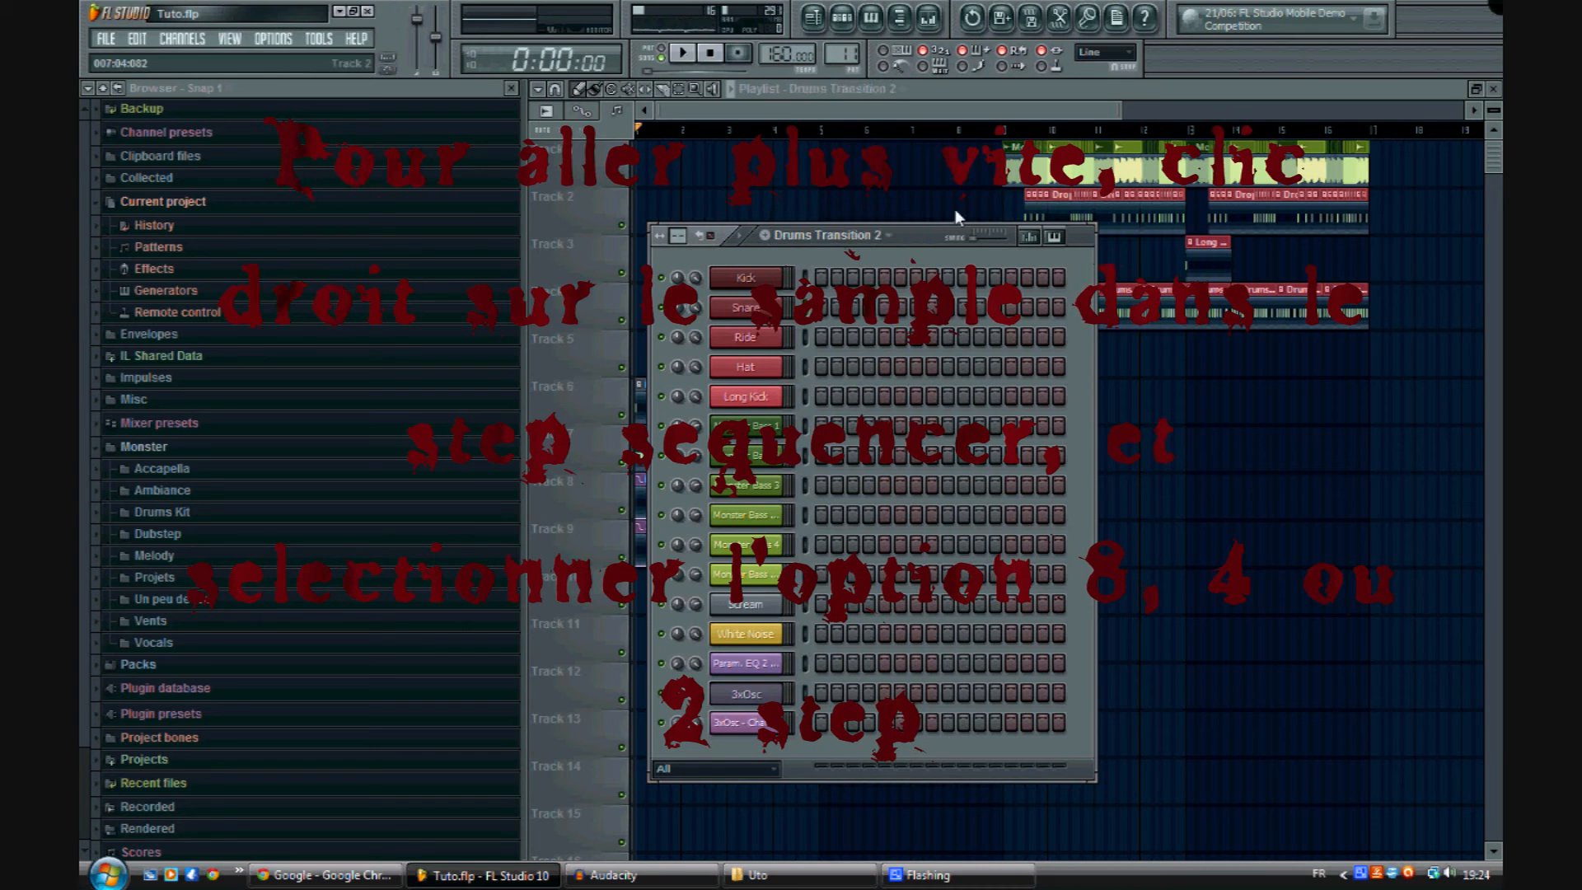
Step: In Drums Transition 2, fill the Kick channel on every 4th step and the Snare channel on every 2nd step
right_click(779, 276)
click(872, 438)
right_click(781, 277)
right_click(751, 302)
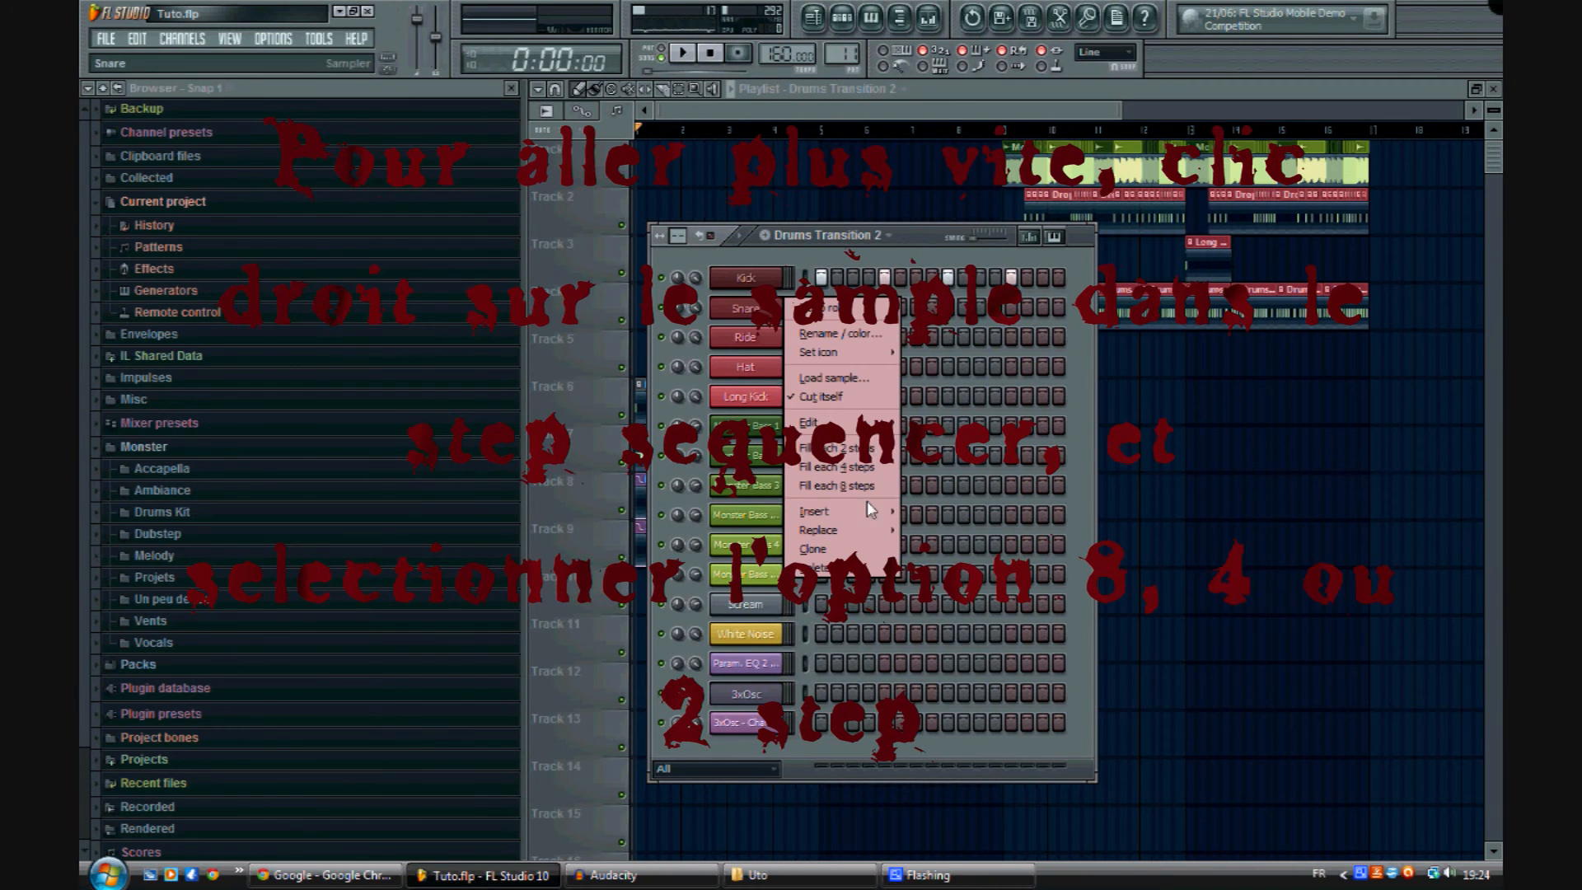
click(859, 448)
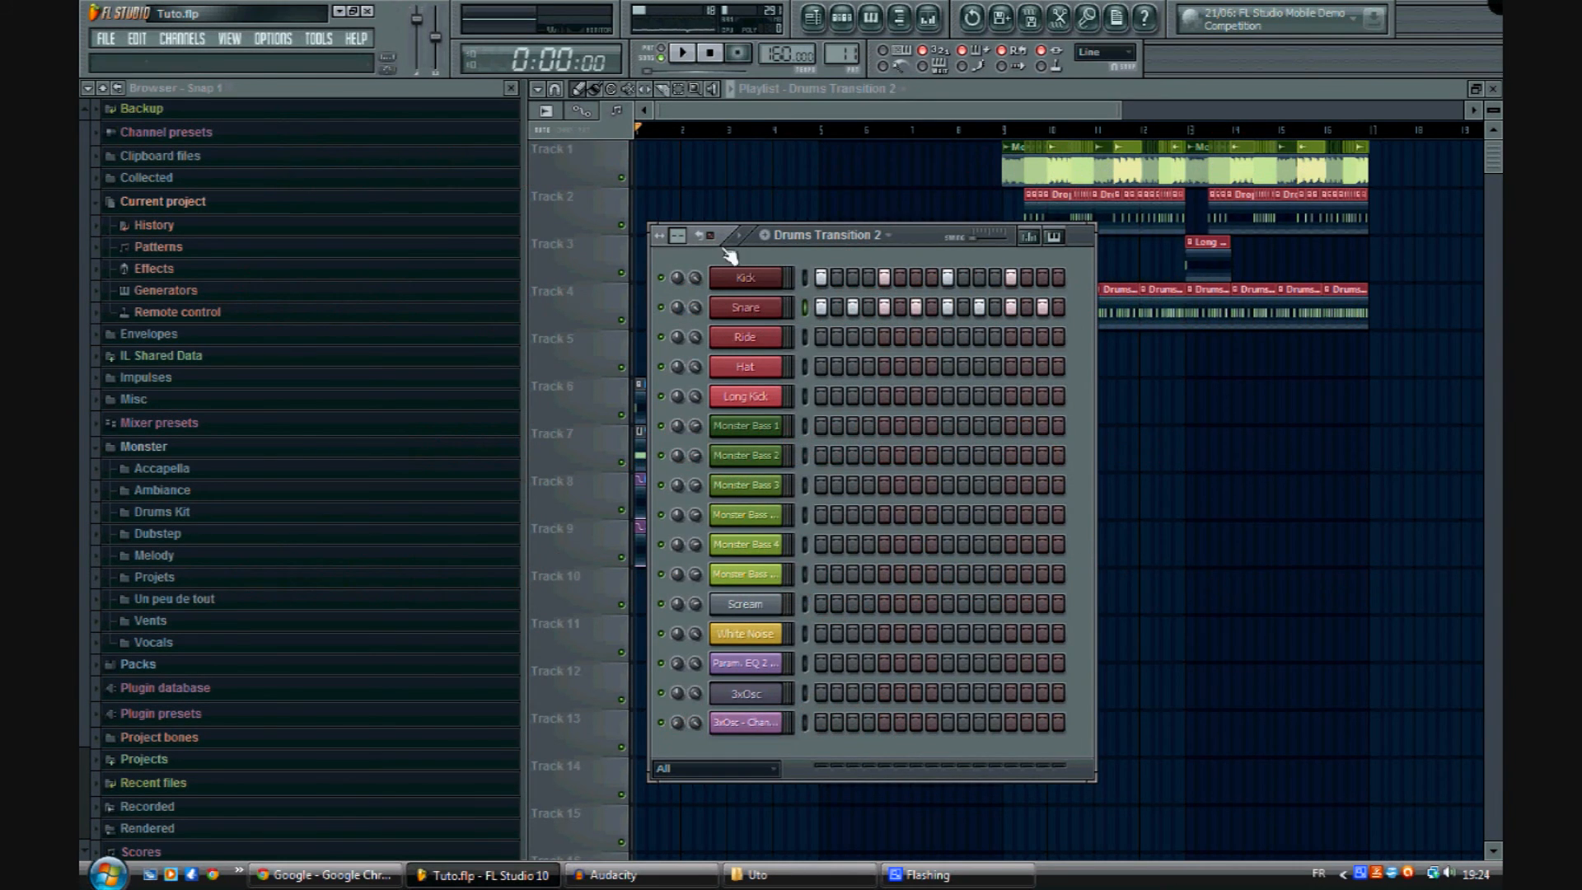
Step: Audition Drums Transition 2 and place it on Track 6 at bars 5 and 6
key(space)
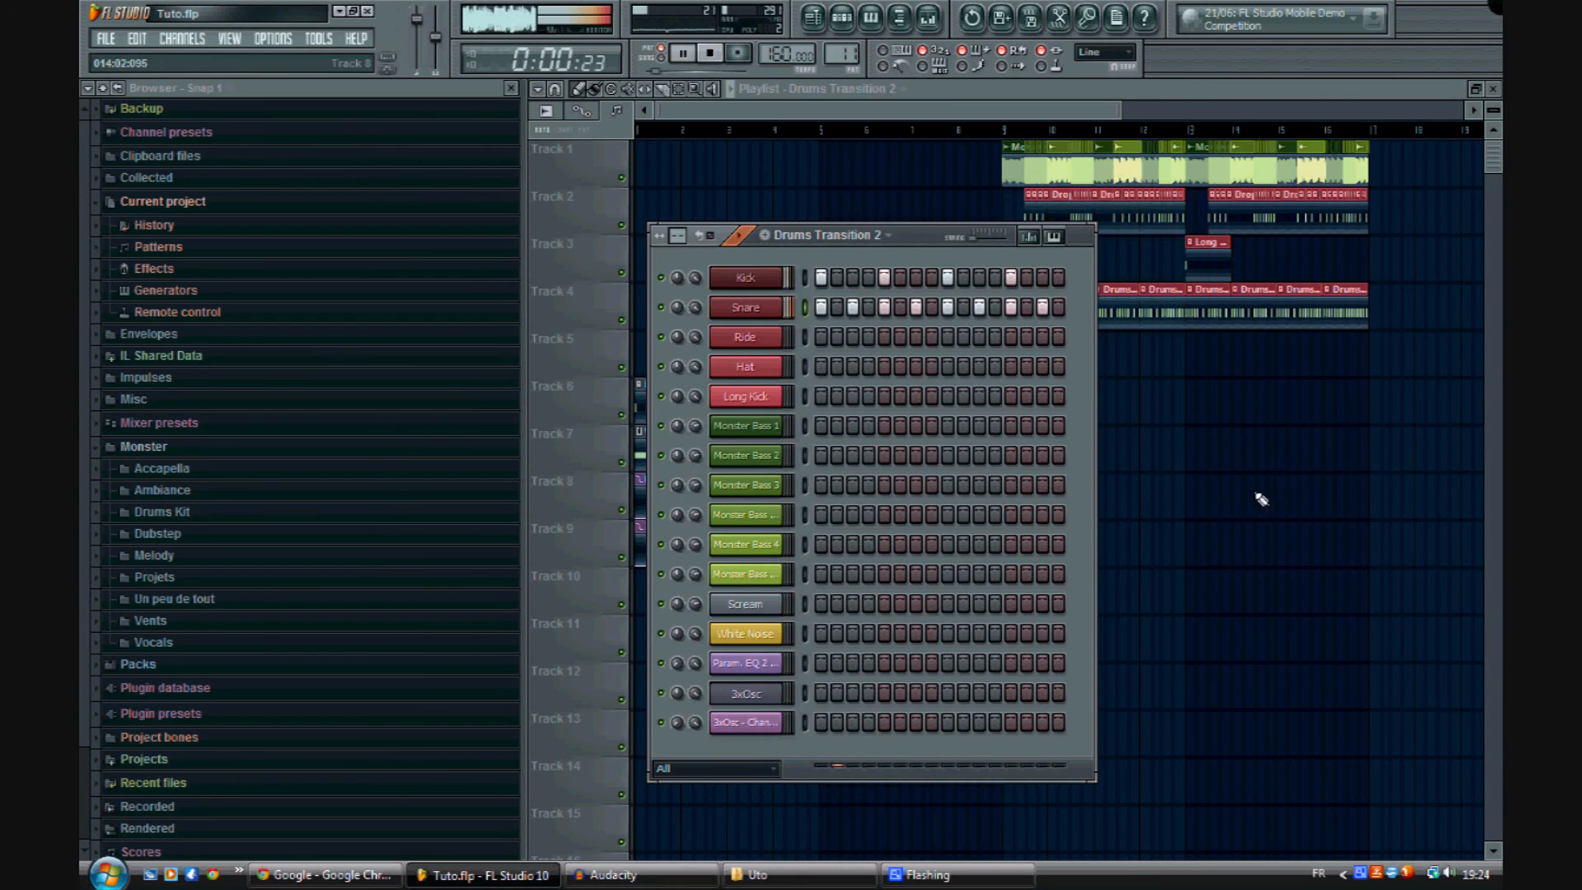
key(space)
key(F6)
drag(854, 420, 835, 418)
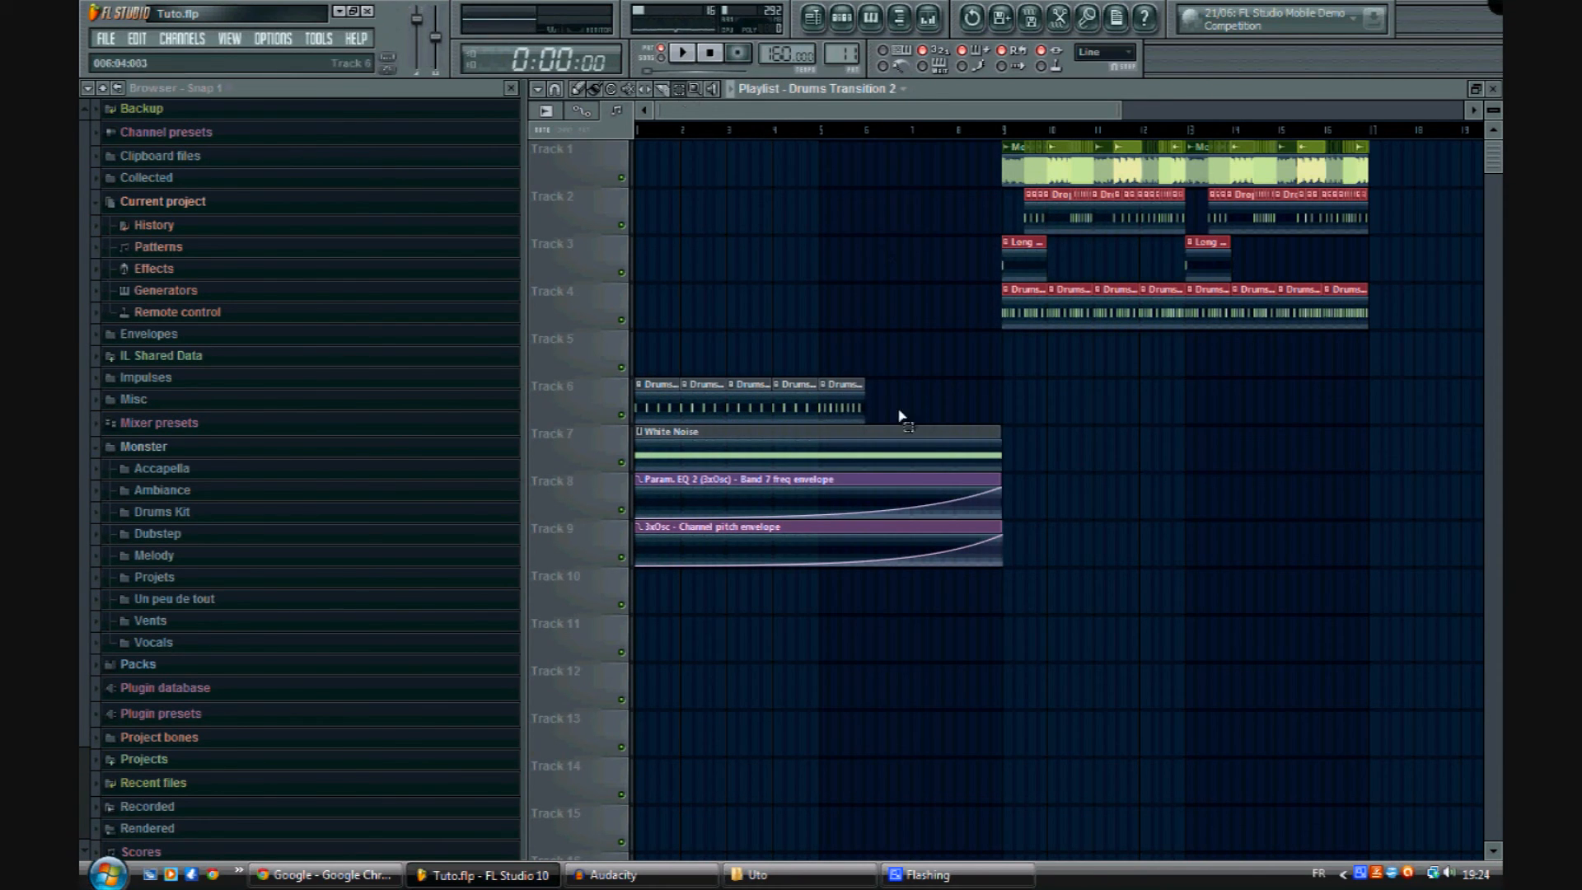
click(867, 408)
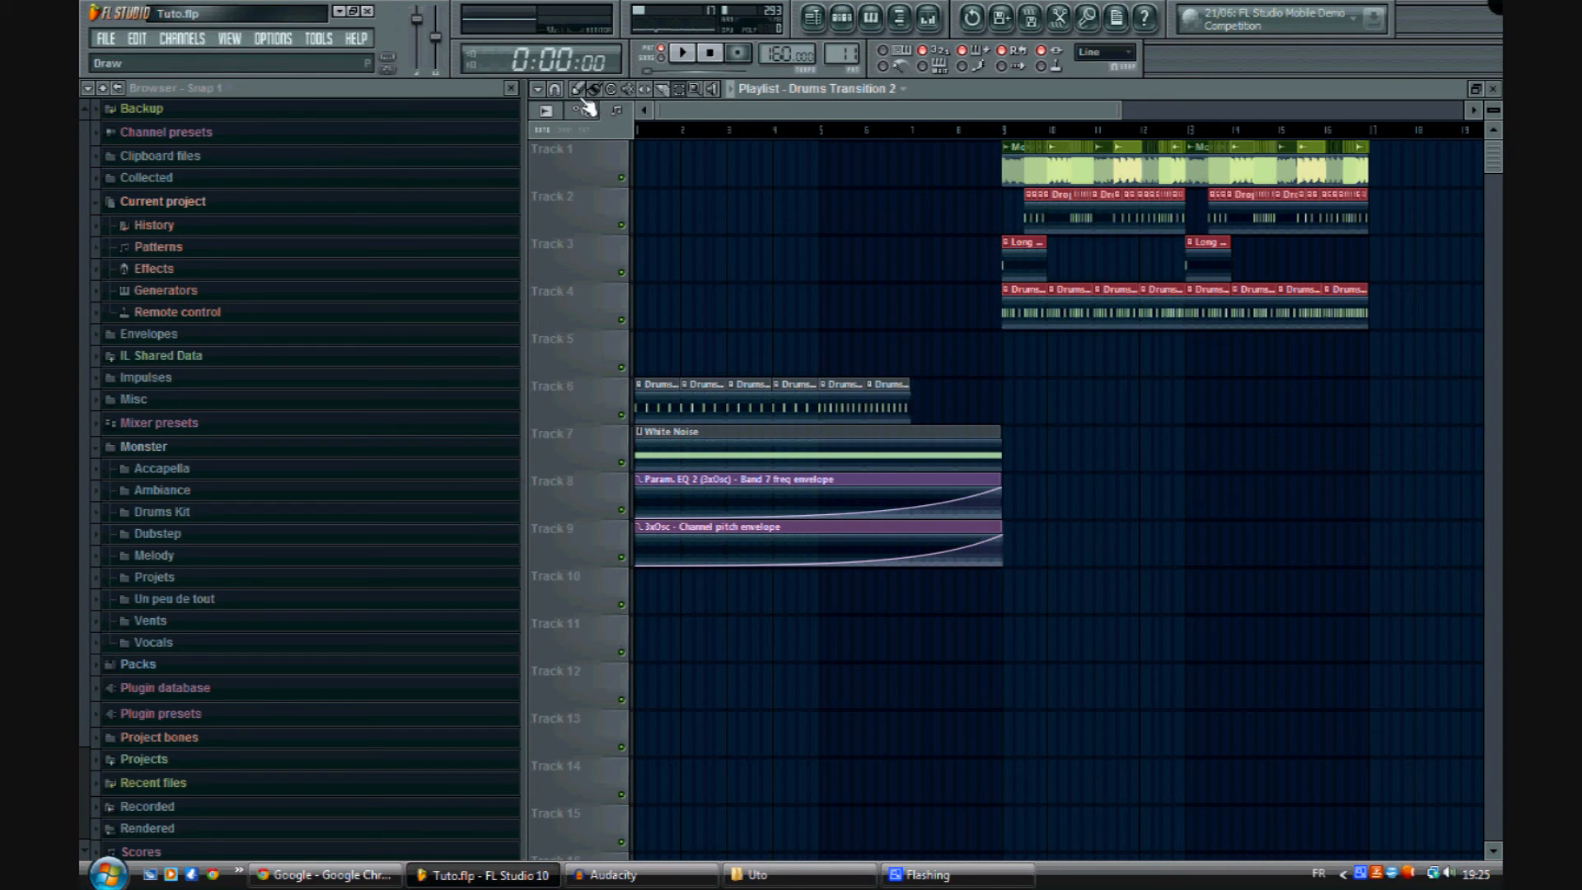
click(925, 403)
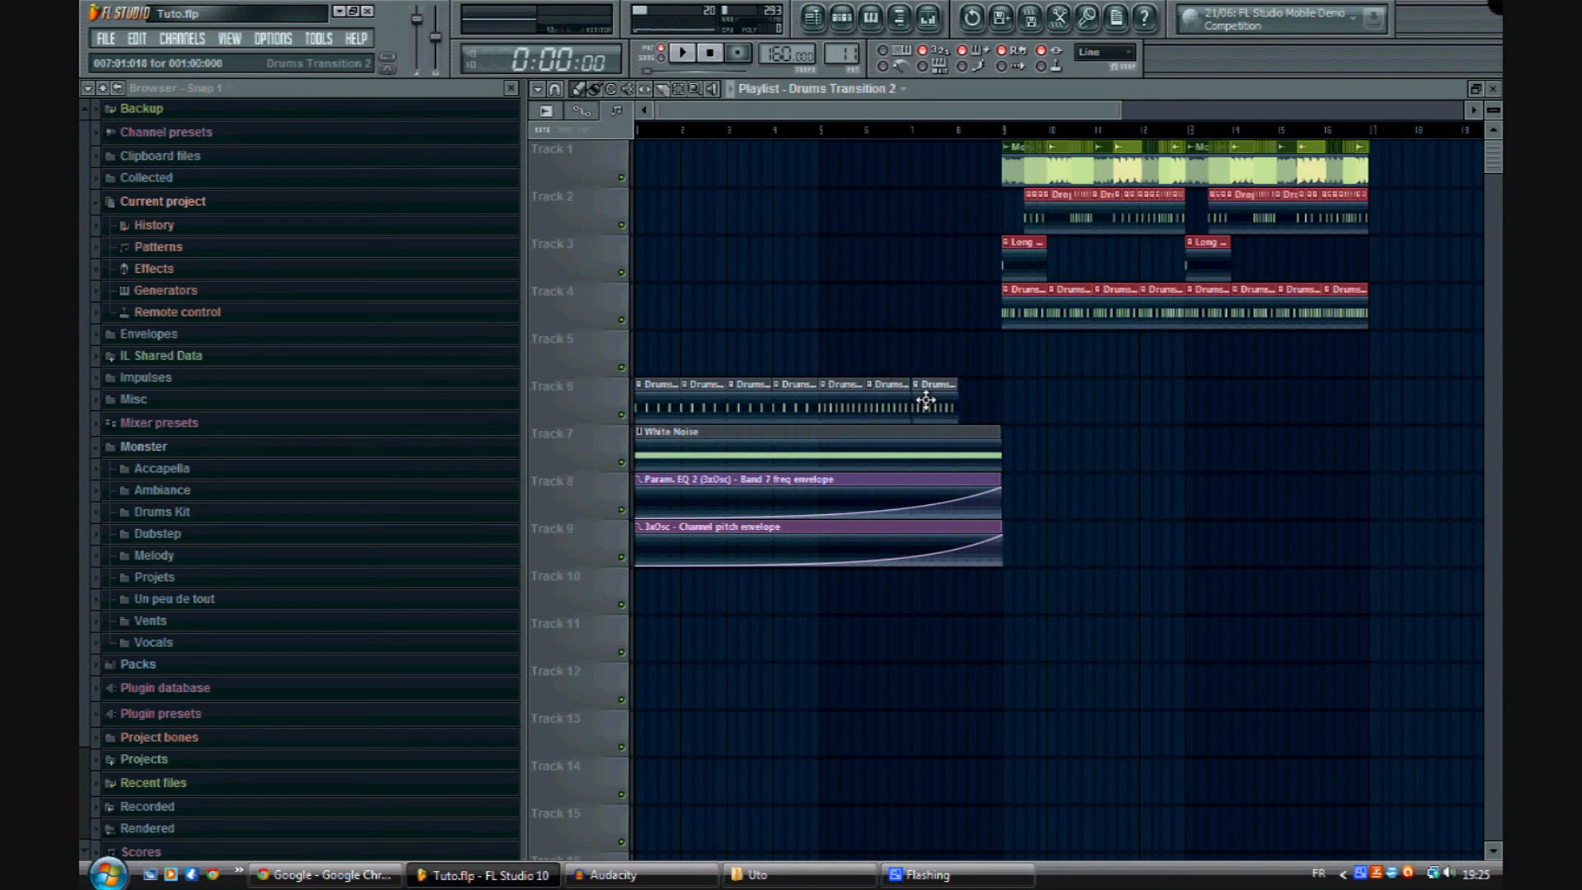
drag(931, 402, 934, 402)
click(139, 40)
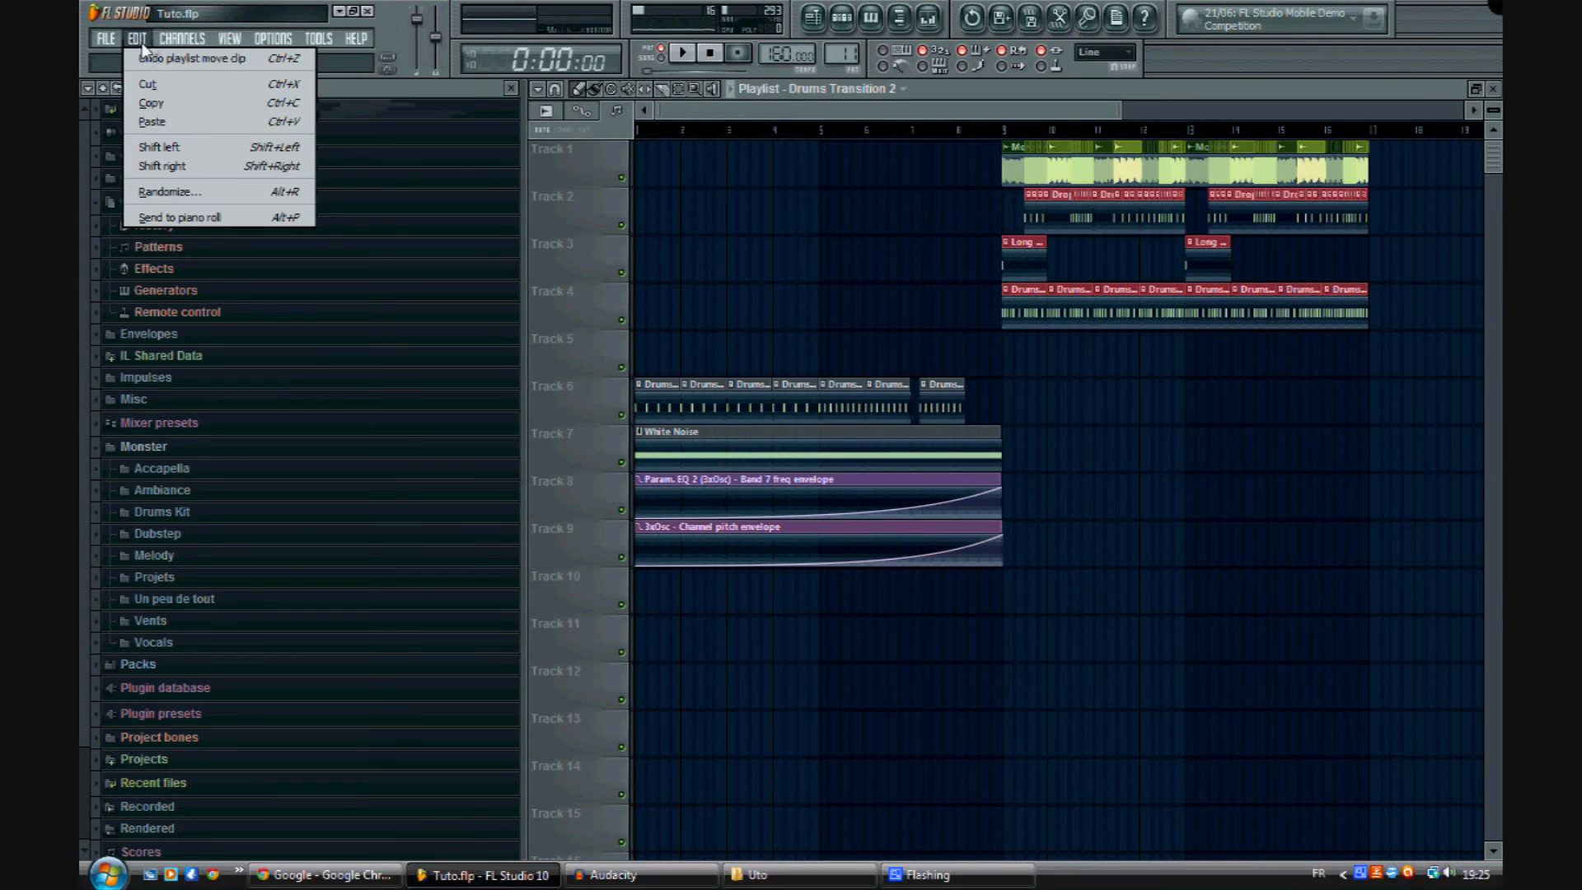
click(1105, 382)
scroll(934, 135, up, 3)
drag(996, 390, 948, 402)
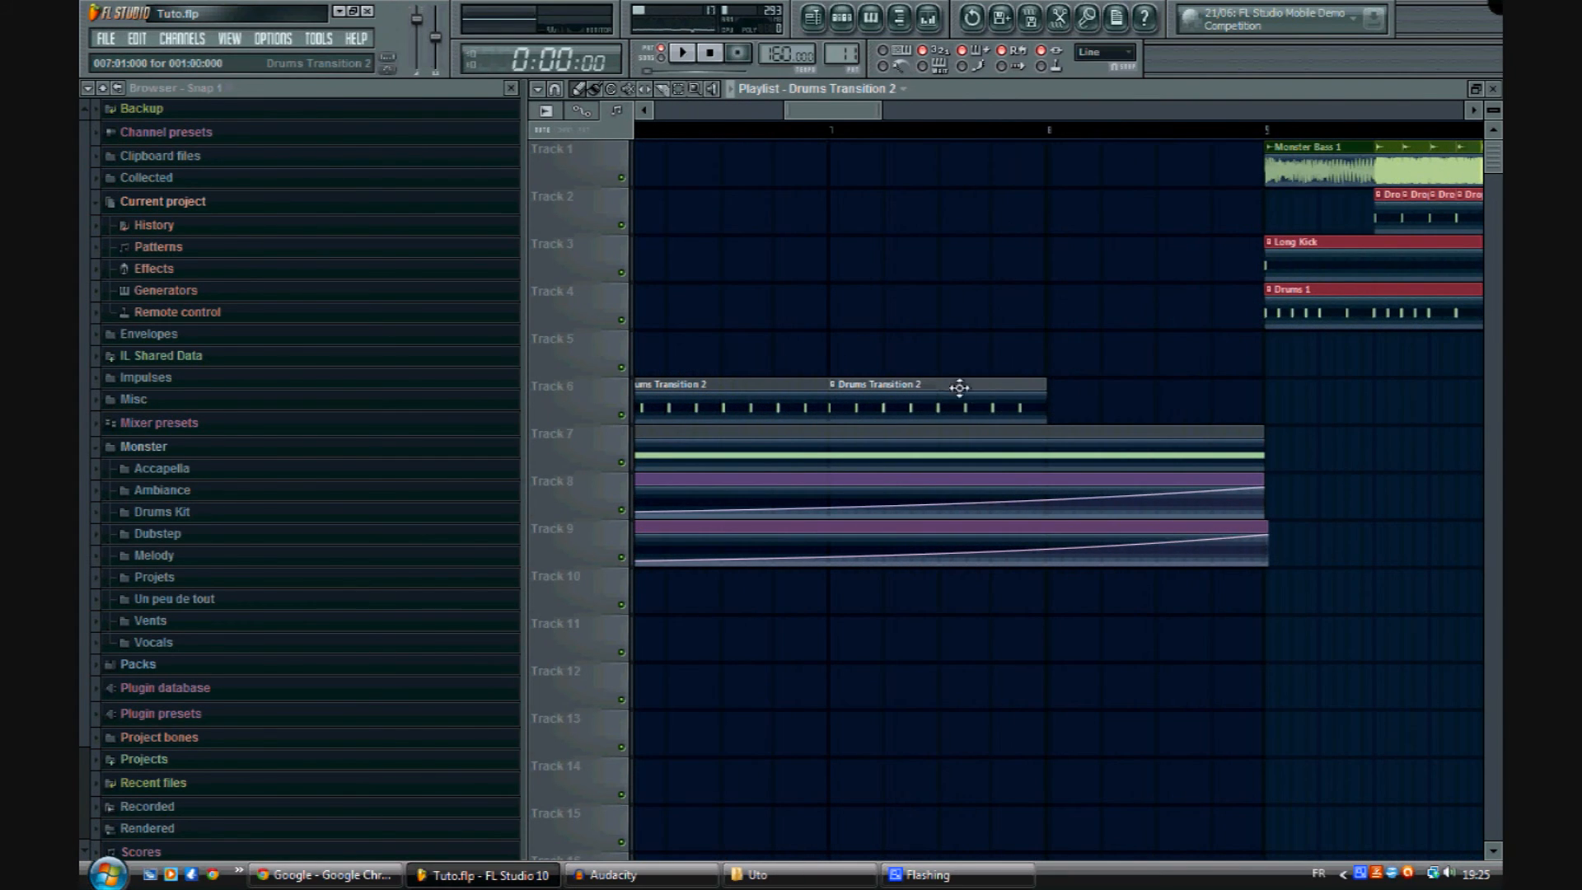
drag(850, 386, 909, 404)
double_click(956, 404)
click(955, 389)
right_click(955, 389)
Step: Create a new empty pattern and name it Drums Transition 3
click(843, 18)
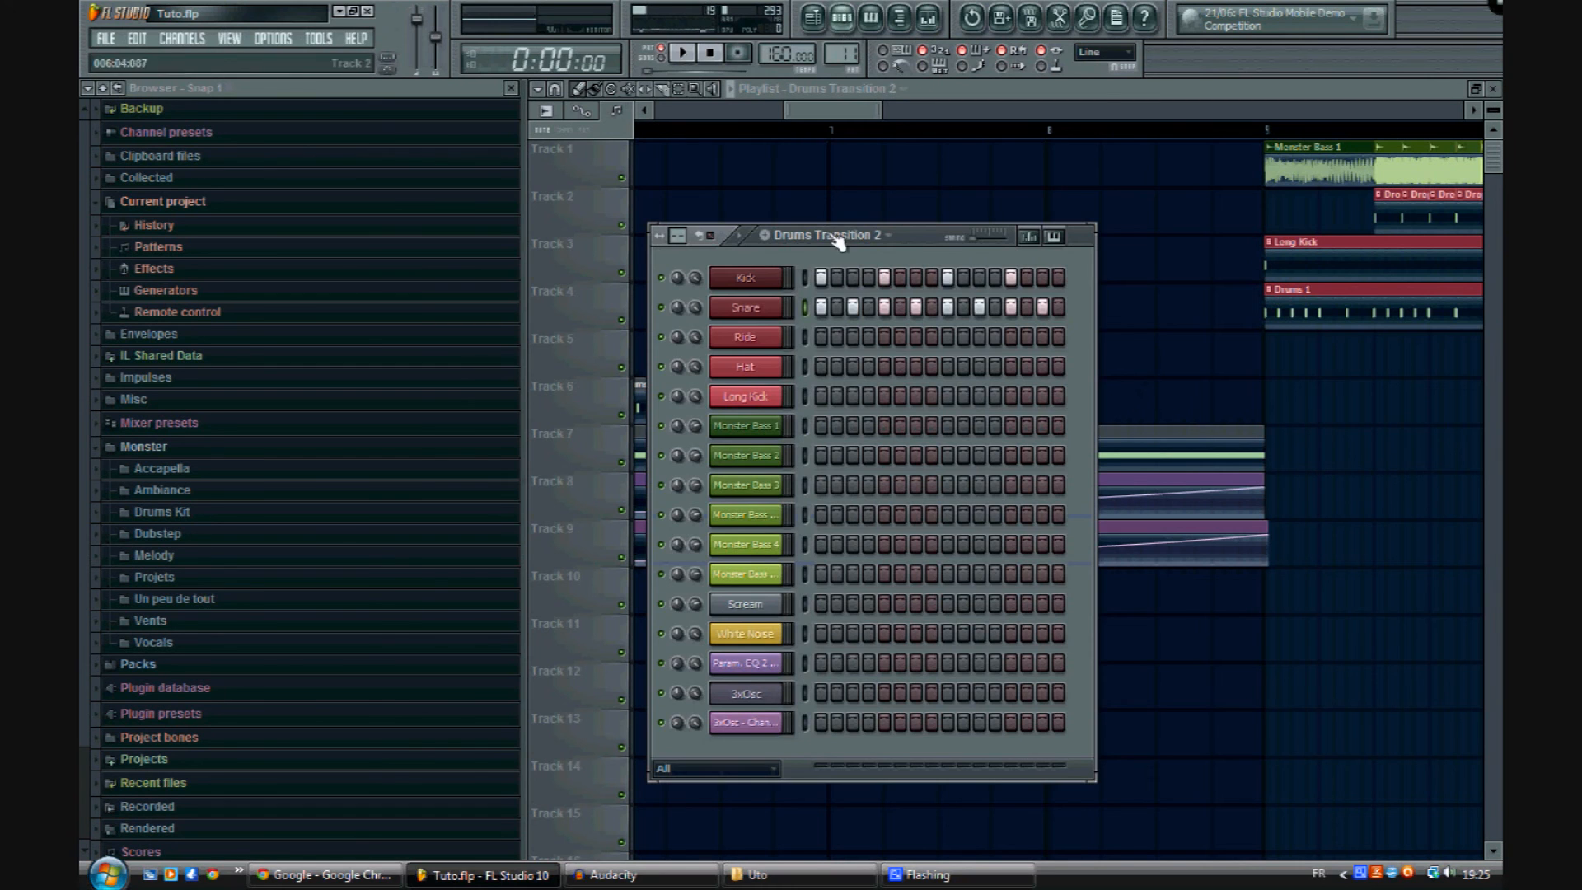
click(767, 236)
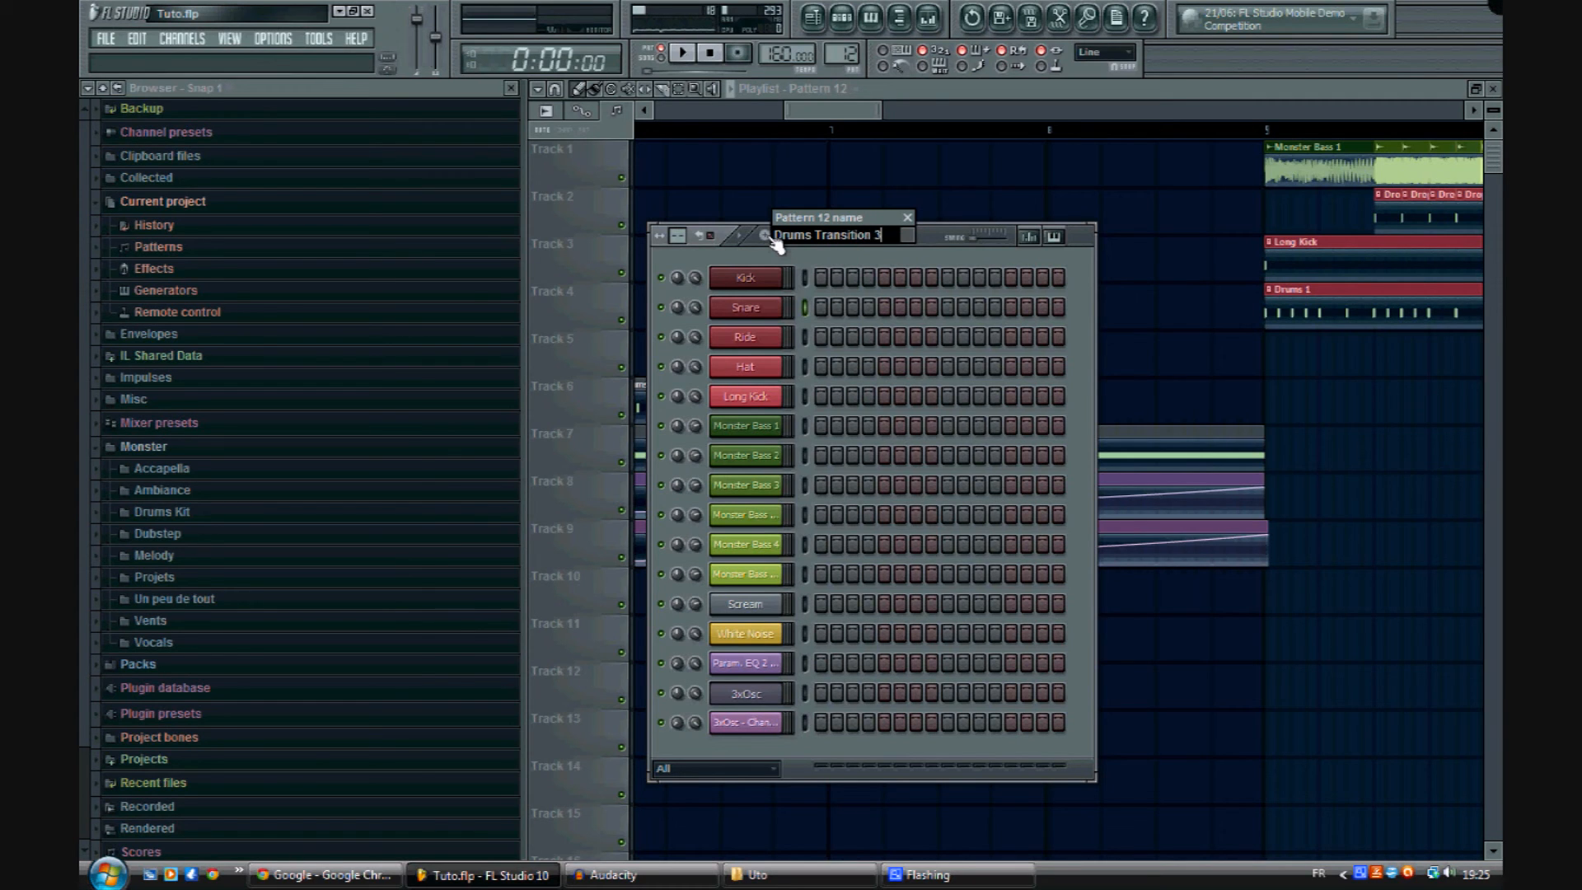
key(Return)
Step: In Drums Transition 3, fill the Kick on every 4th step and enable all 16 Snare steps while auditioning the pattern
right_click(715, 272)
click(853, 437)
key(space)
click(805, 307)
drag(819, 306, 1072, 311)
key(space)
Step: Place Drums Transition 3 on Track 6 at bar 7 and remove the extra copy at bar 8
click(1107, 387)
drag(901, 394, 859, 399)
click(1146, 408)
drag(1146, 408, 1106, 413)
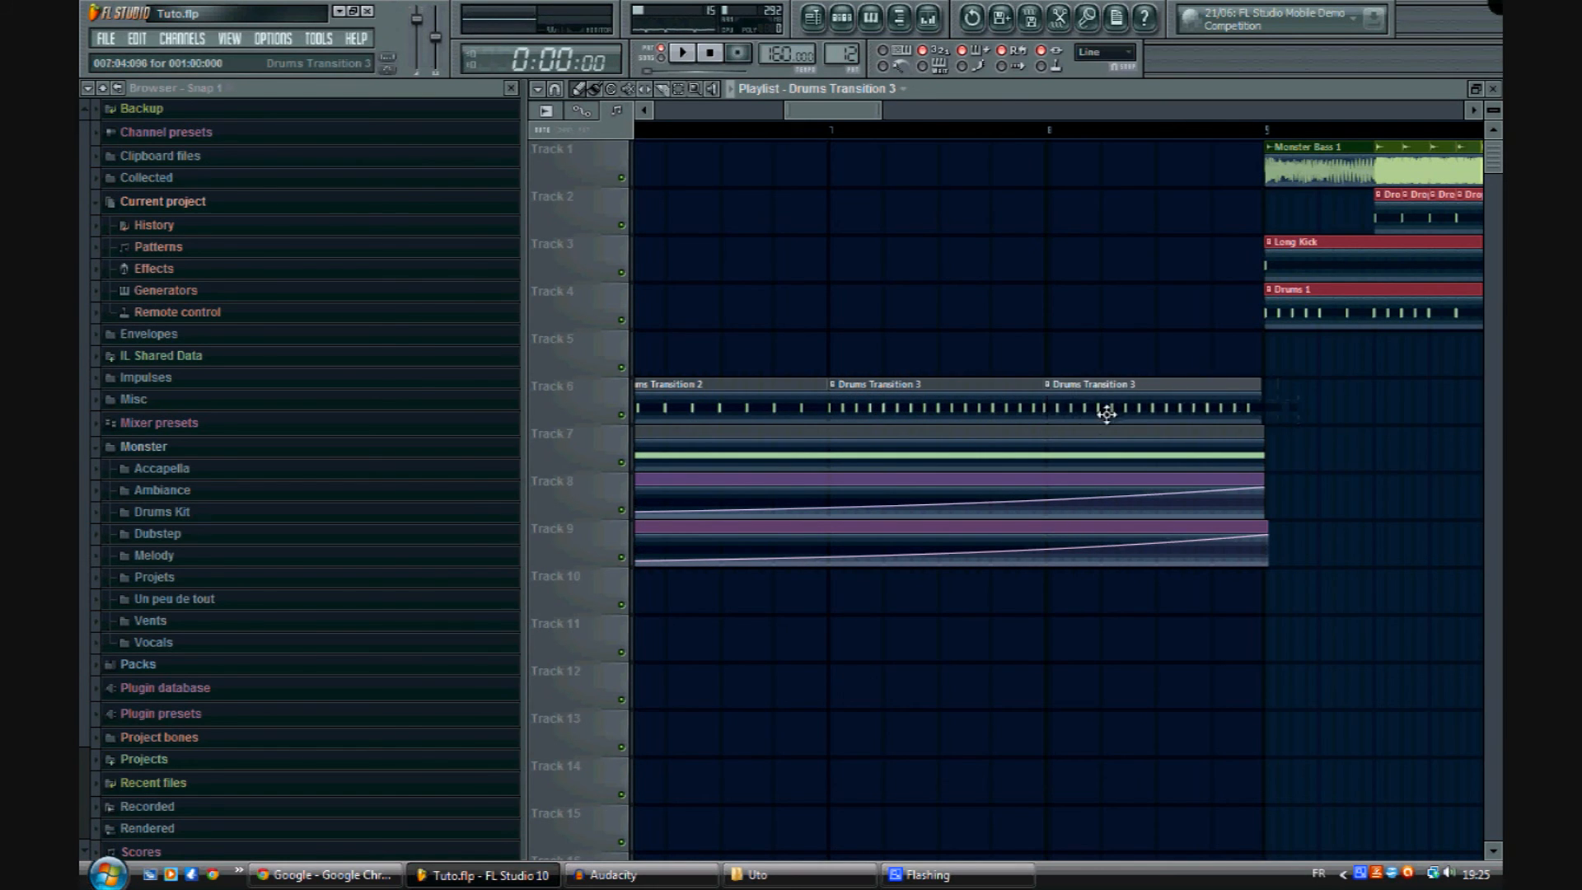
right_click(1105, 414)
Step: Create a new empty pattern and name it Drums Transition 4
click(848, 24)
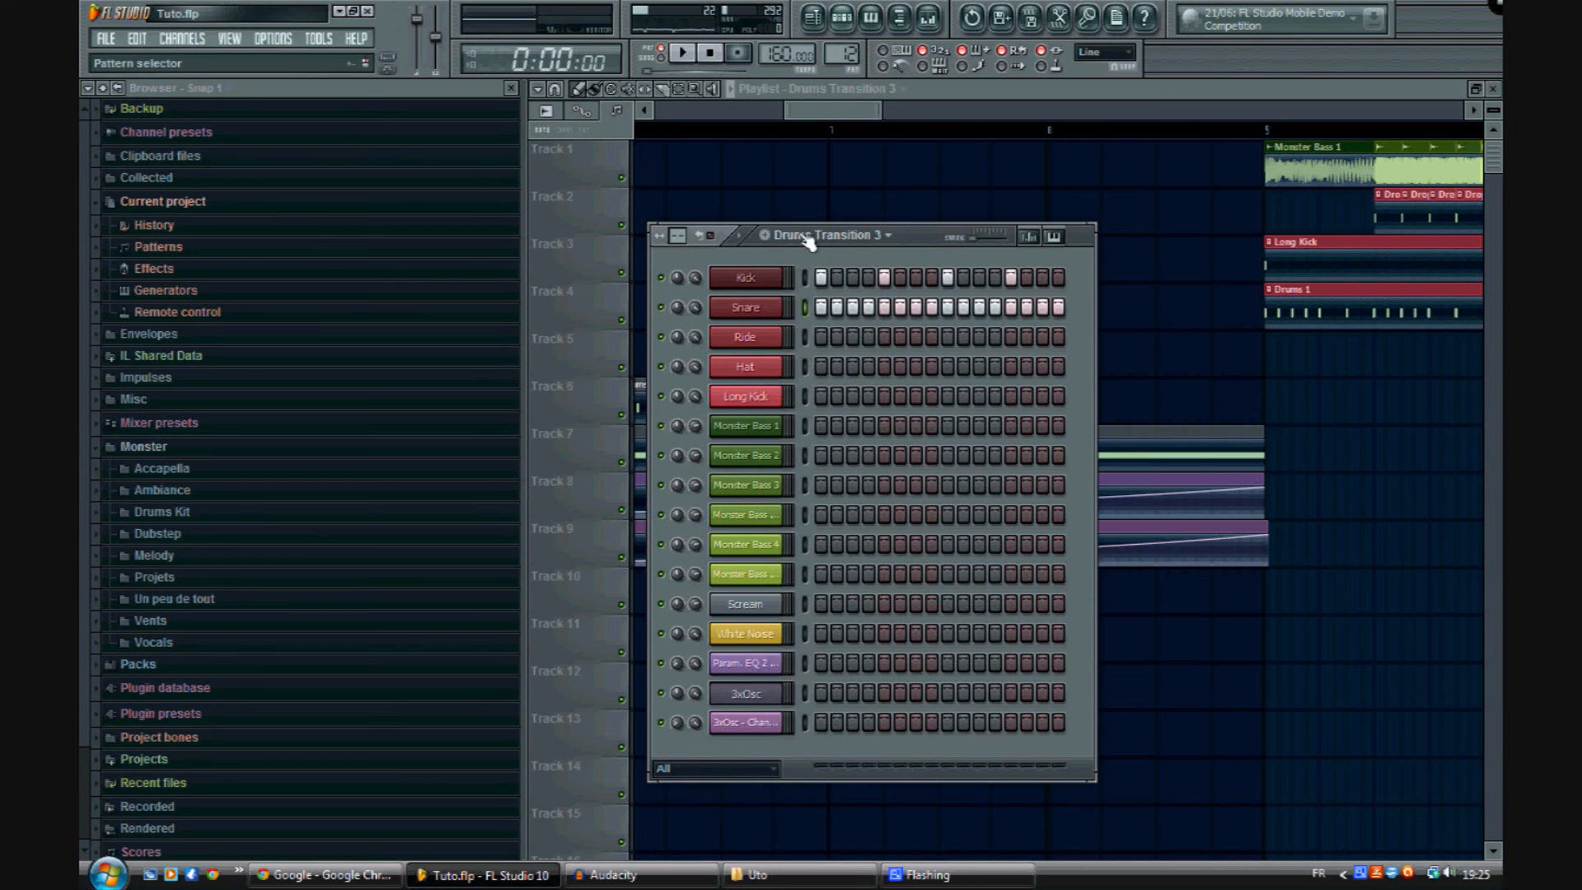
click(766, 237)
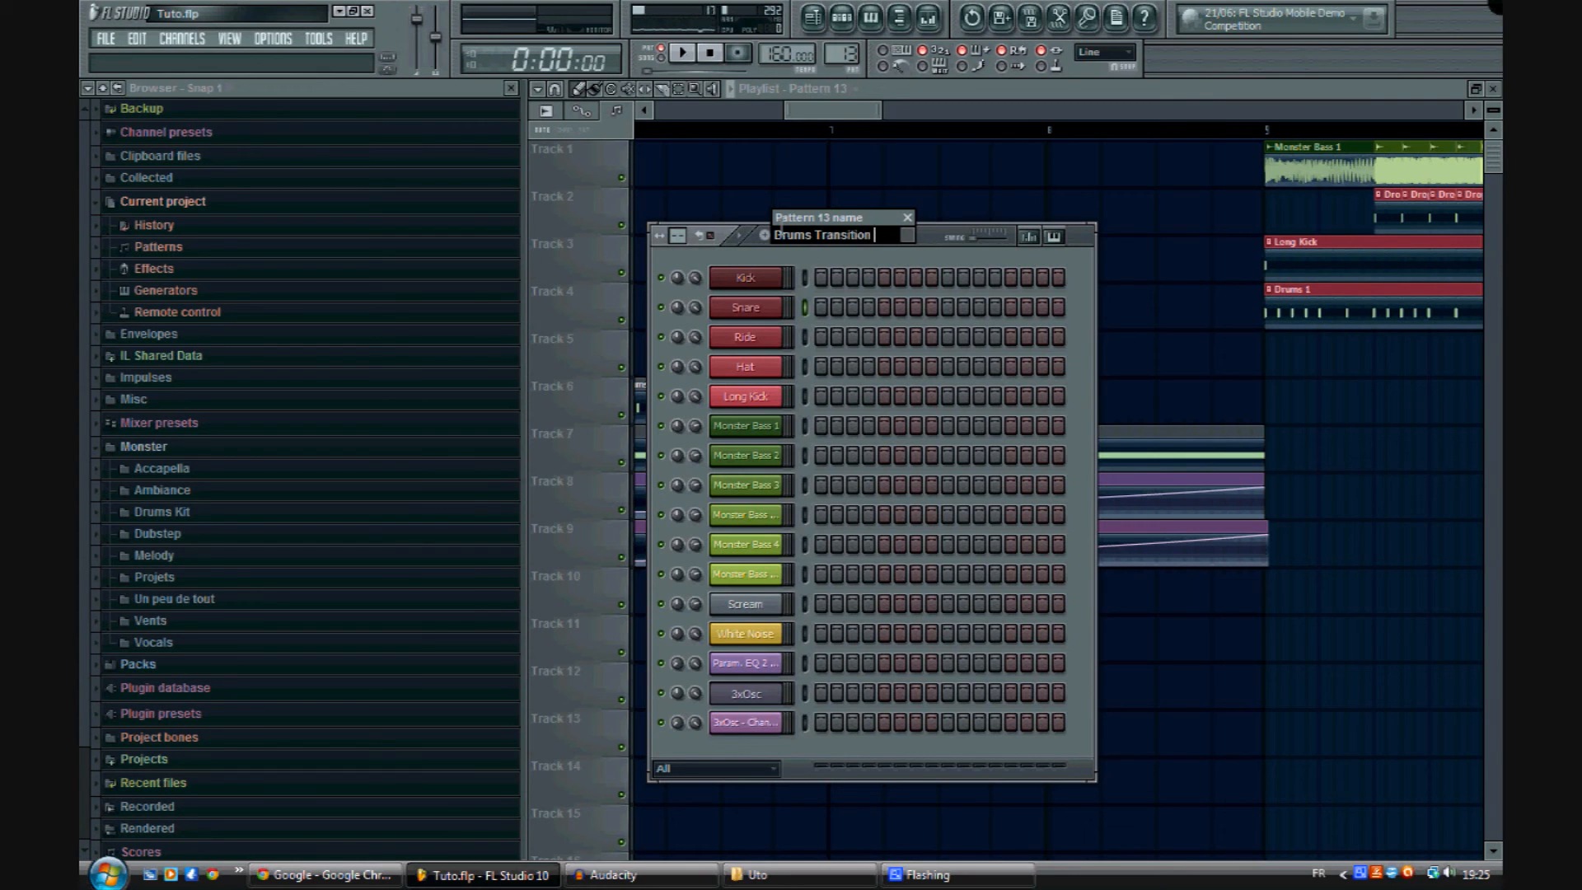
key(Return)
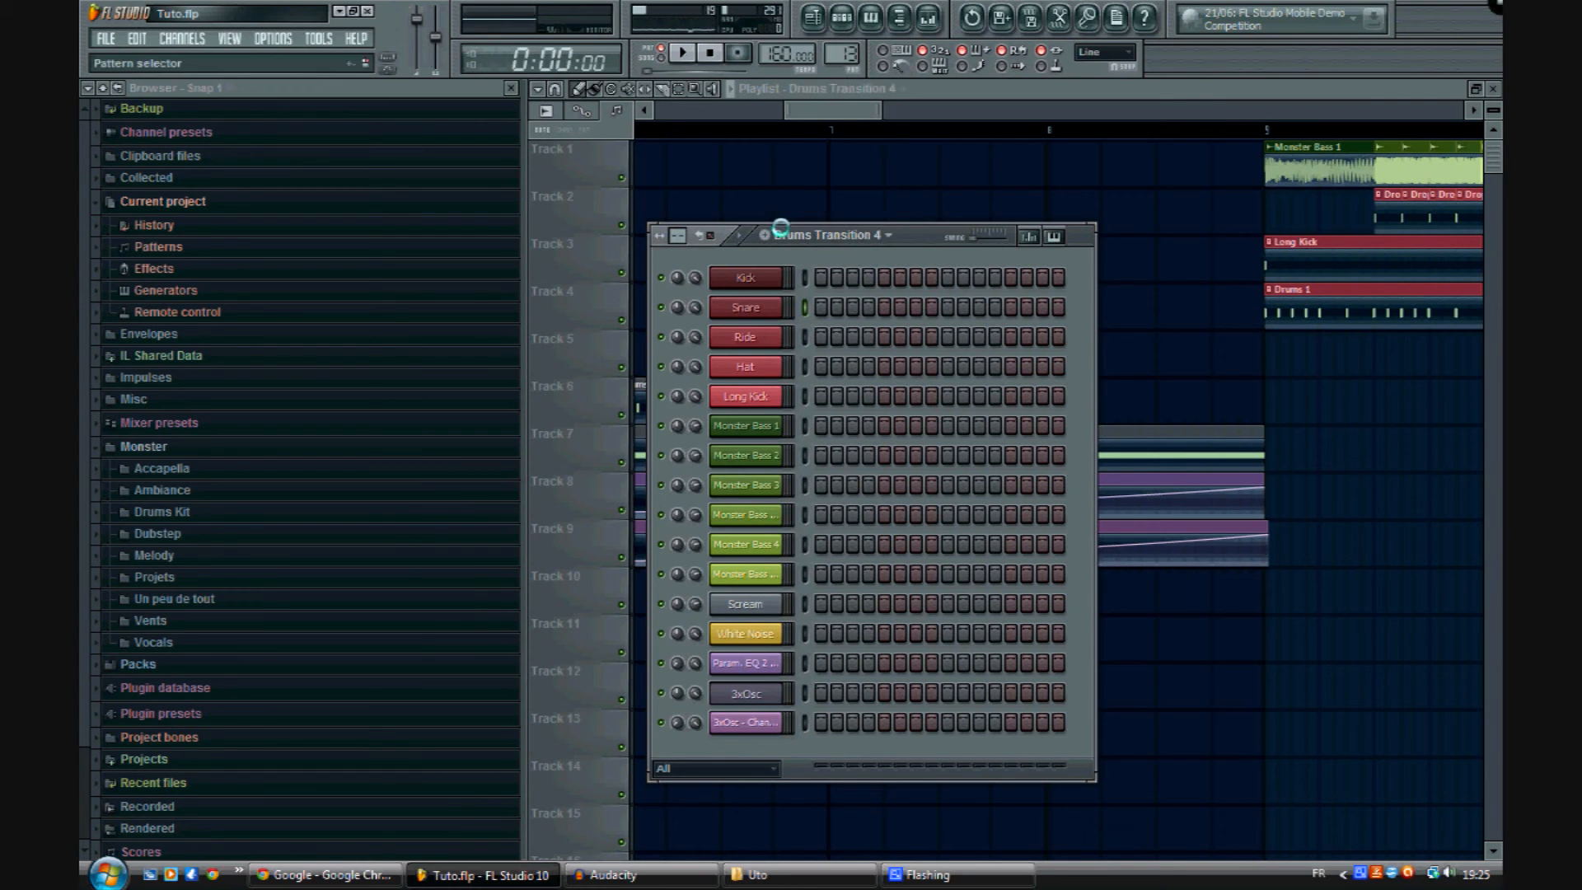
Step: In Drums Transition 4, fill the Kick on every 2nd step and open the Snare in the piano roll with a C5 note on every step
right_click(795, 276)
click(866, 419)
right_click(763, 316)
click(776, 307)
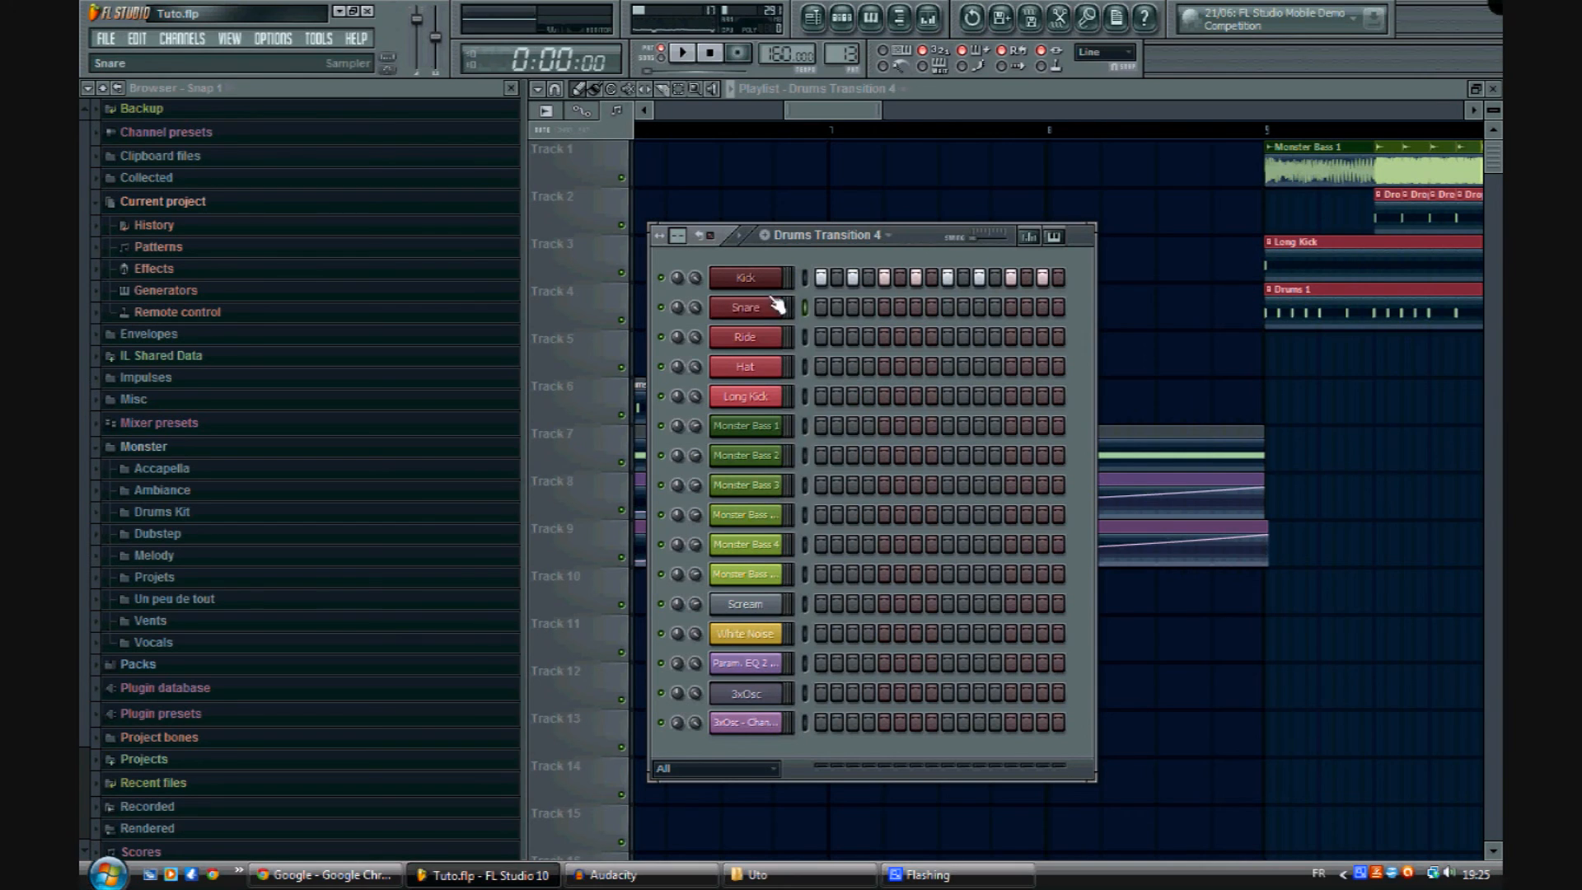
right_click(823, 311)
click(838, 310)
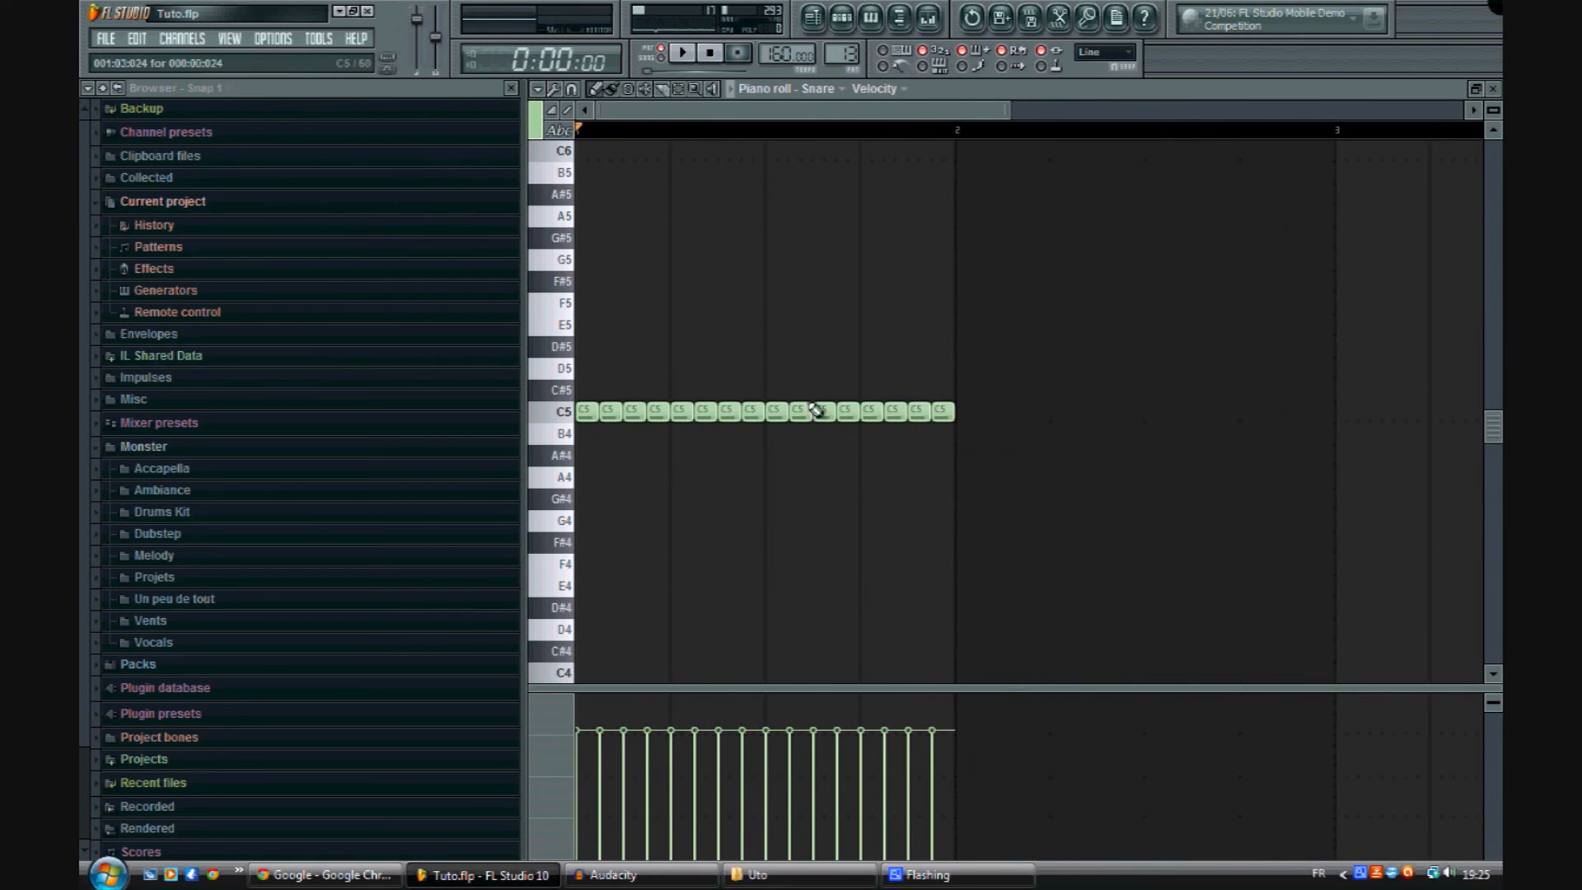
Step: Shorten all the C5 Snare notes to 12 ticks, half a step each, and deselect them
key(ctrl+a)
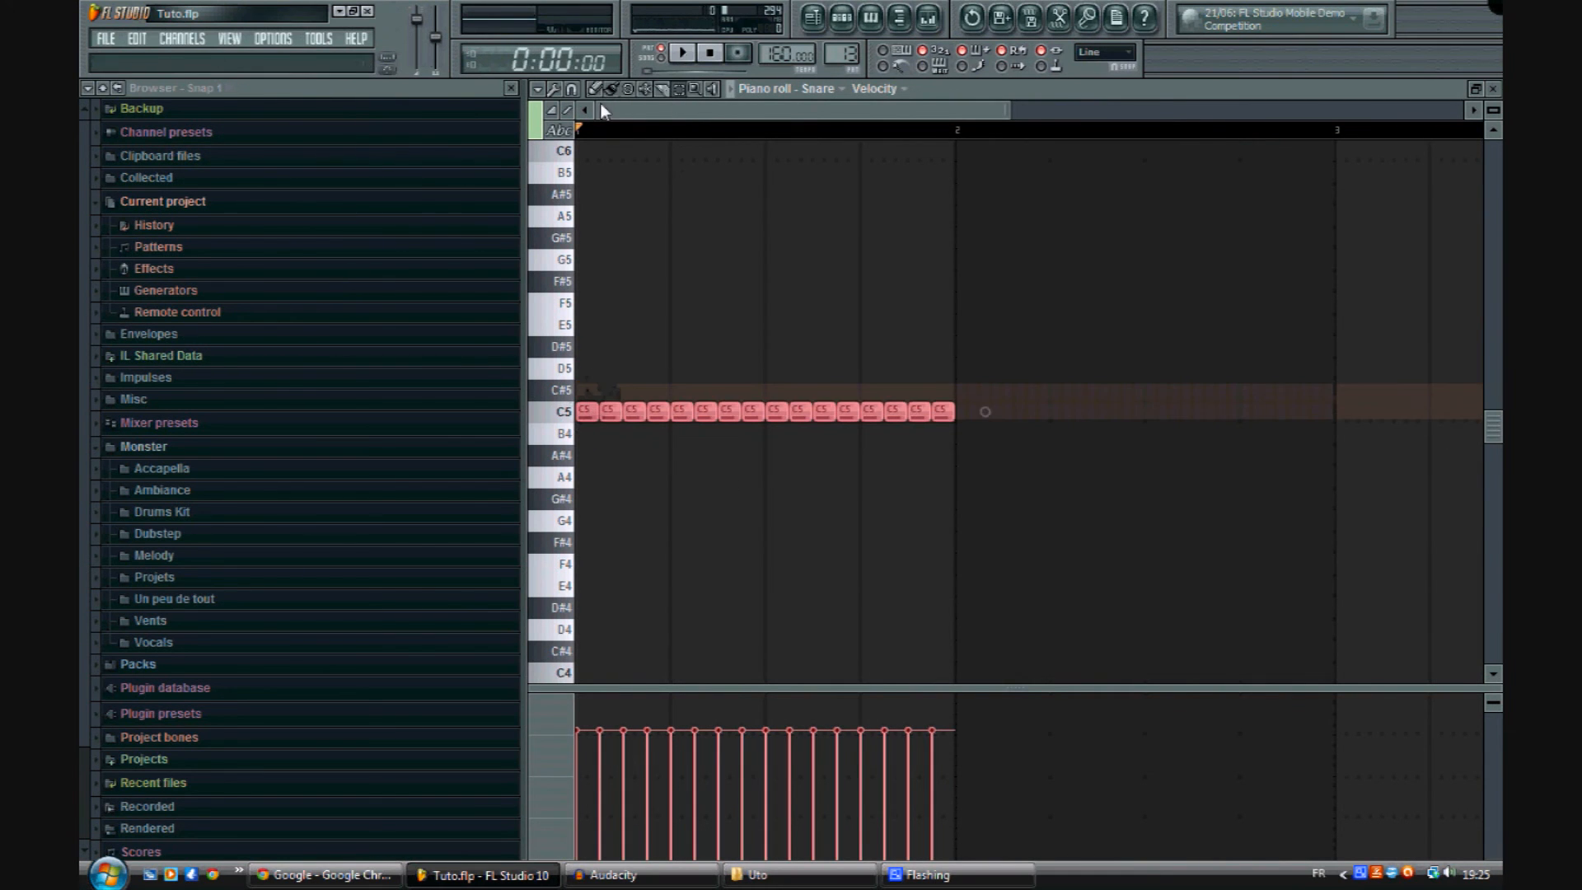
drag(952, 416, 941, 417)
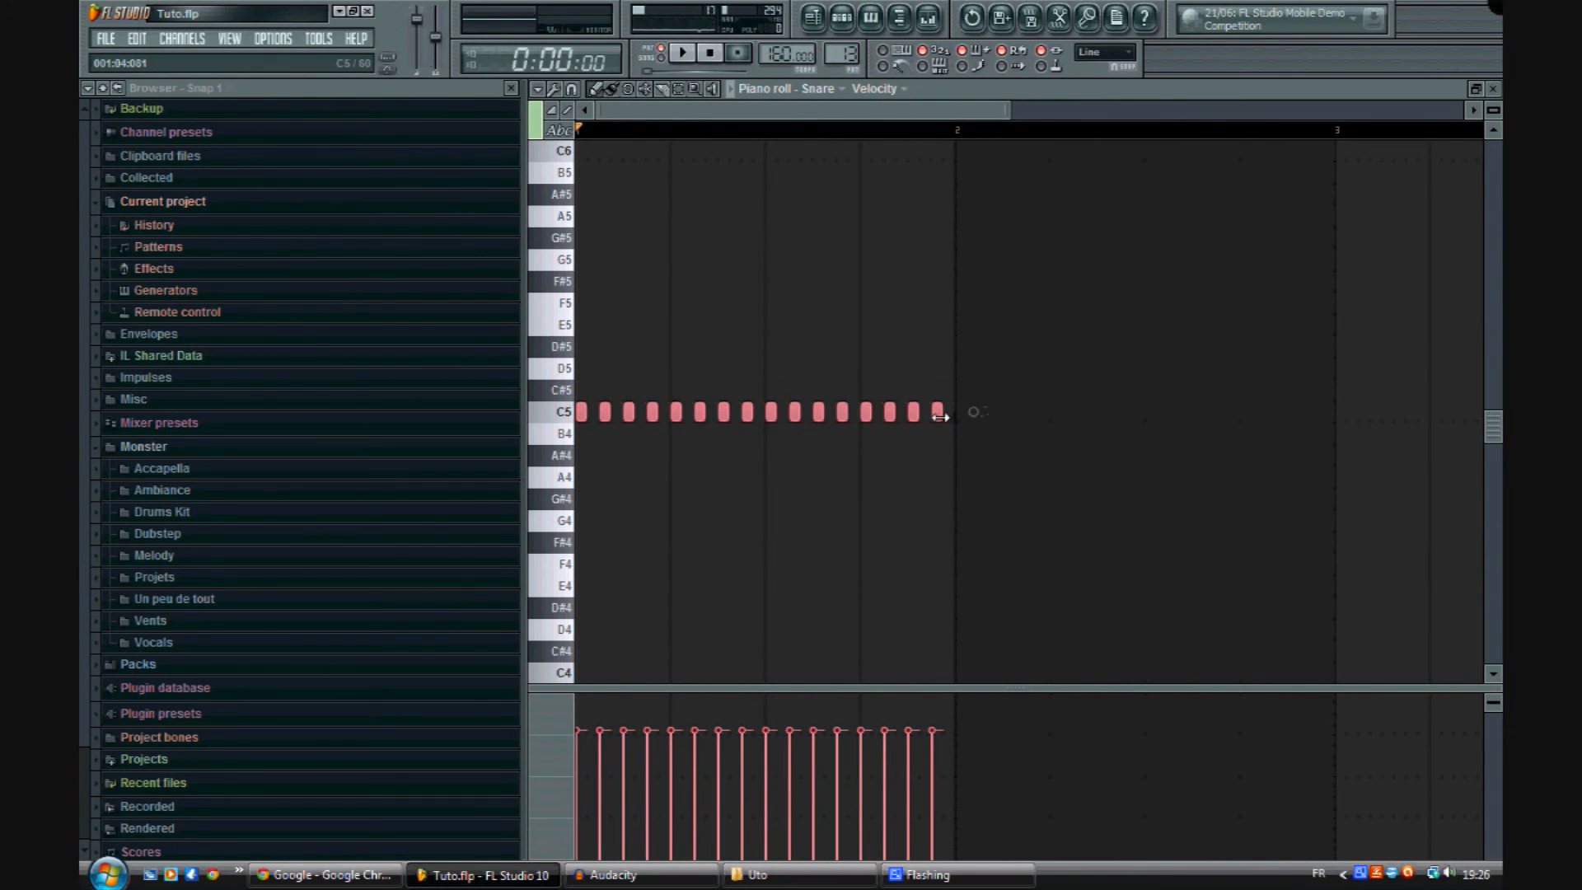
ctrl+click(885, 468)
Step: Move every Snare note except the first half a step earlier so the second note directly follows the first
scroll(605, 140, up, 6)
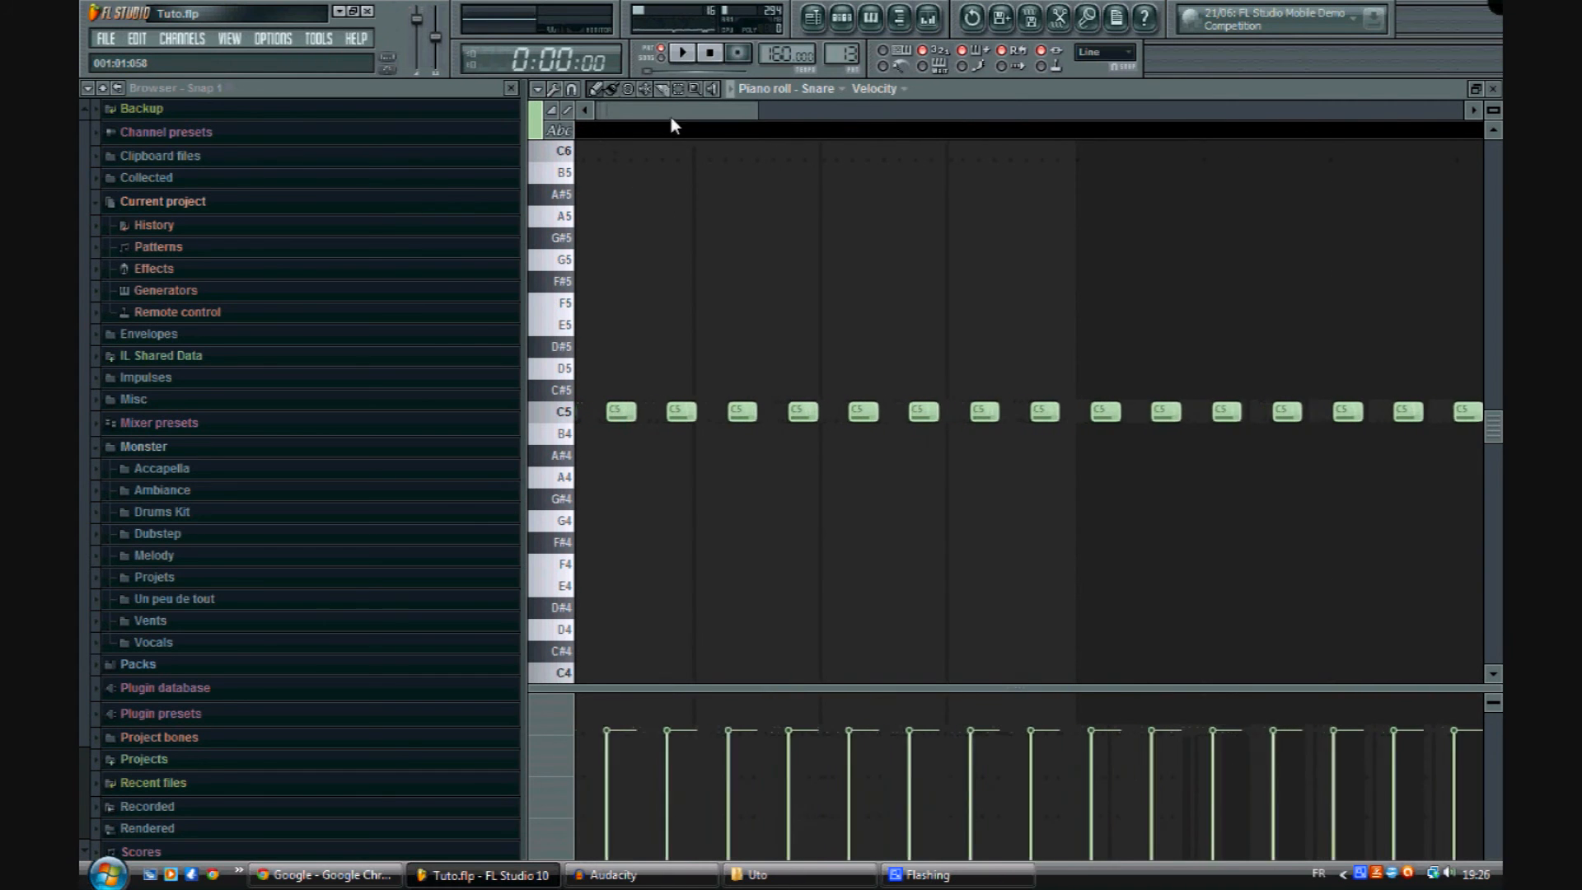
drag(671, 117, 646, 117)
drag(652, 384, 1489, 459)
key(ctrl+c)
key(ctrl+v)
click(599, 90)
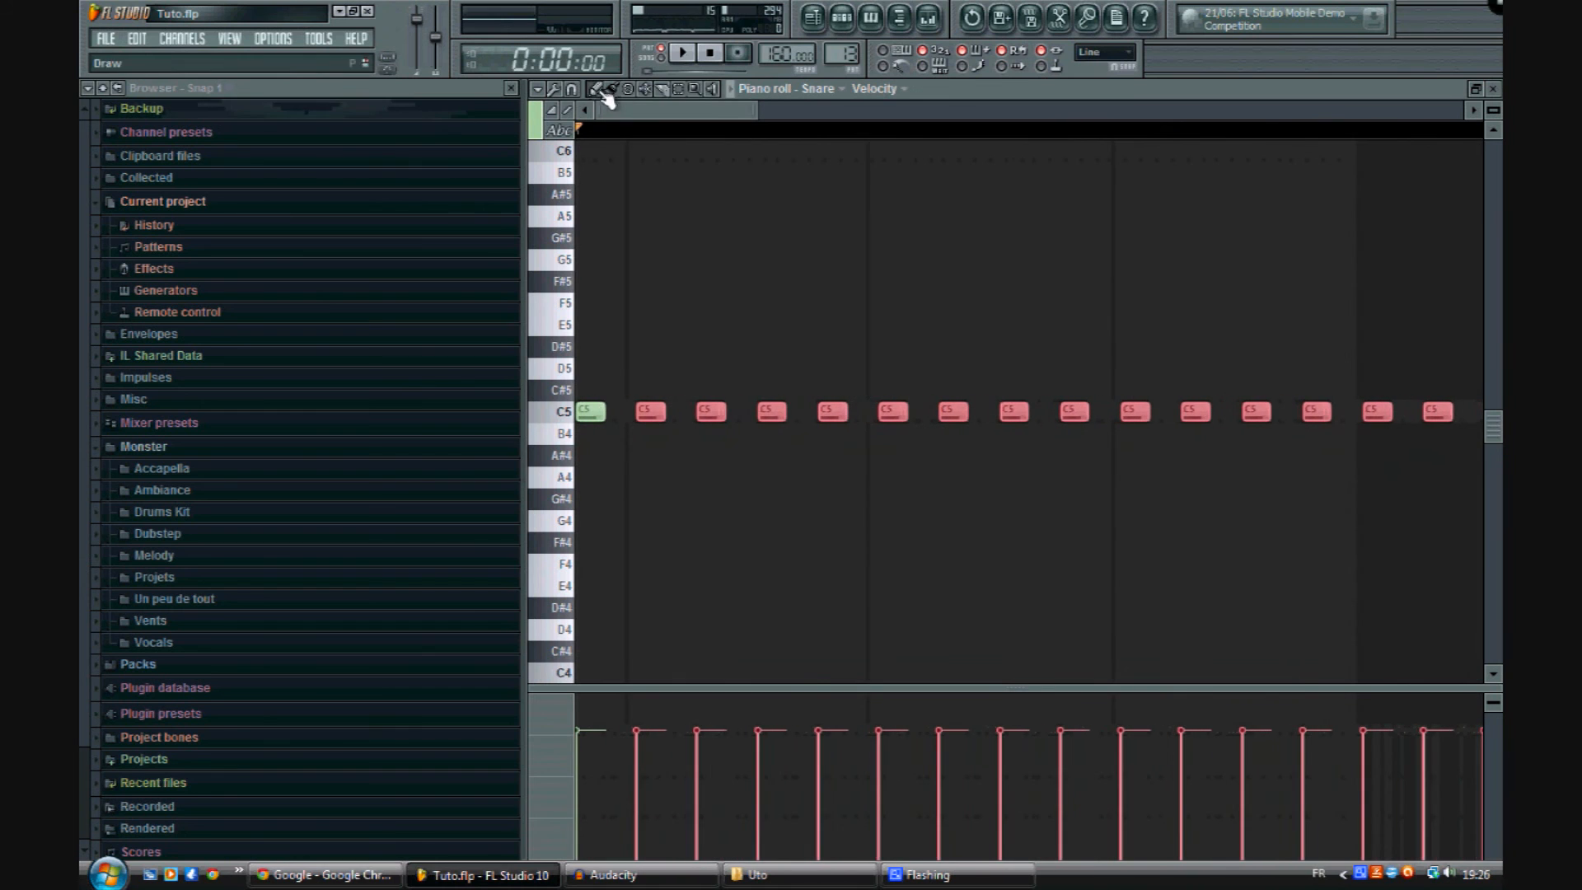
mouse_move(647, 410)
mouse_down()
mouse_move(618, 412)
mouse_move(642, 414)
mouse_up()
key(ctrl+d)
Step: Shift the next five Snare notes earlier to form seven back-to-back notes, and delete the remaining ones
click(671, 414)
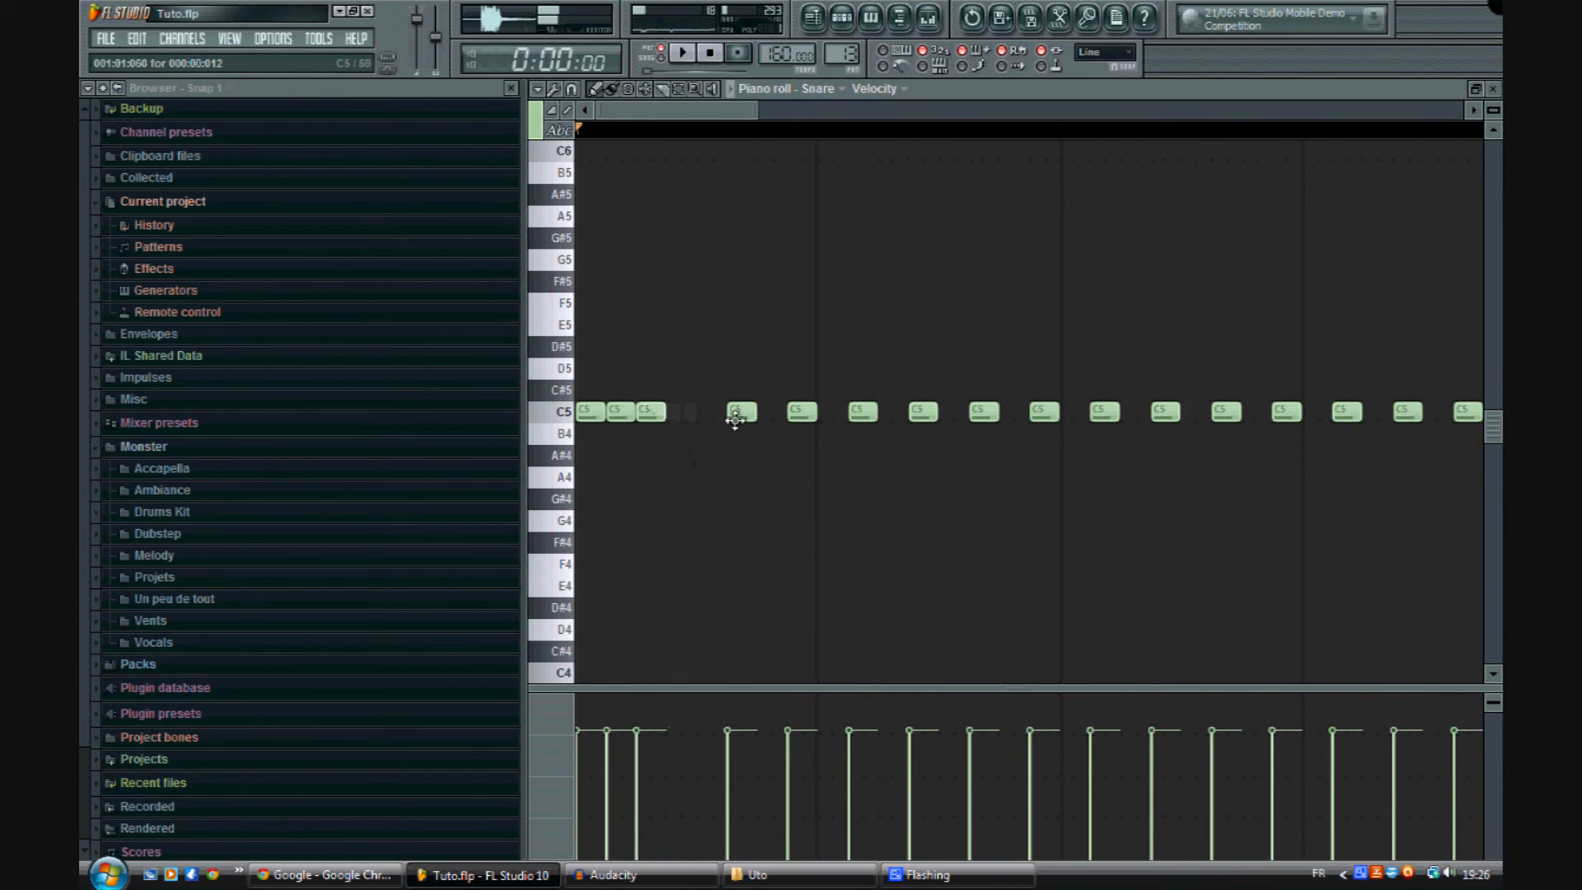
drag(747, 415, 686, 414)
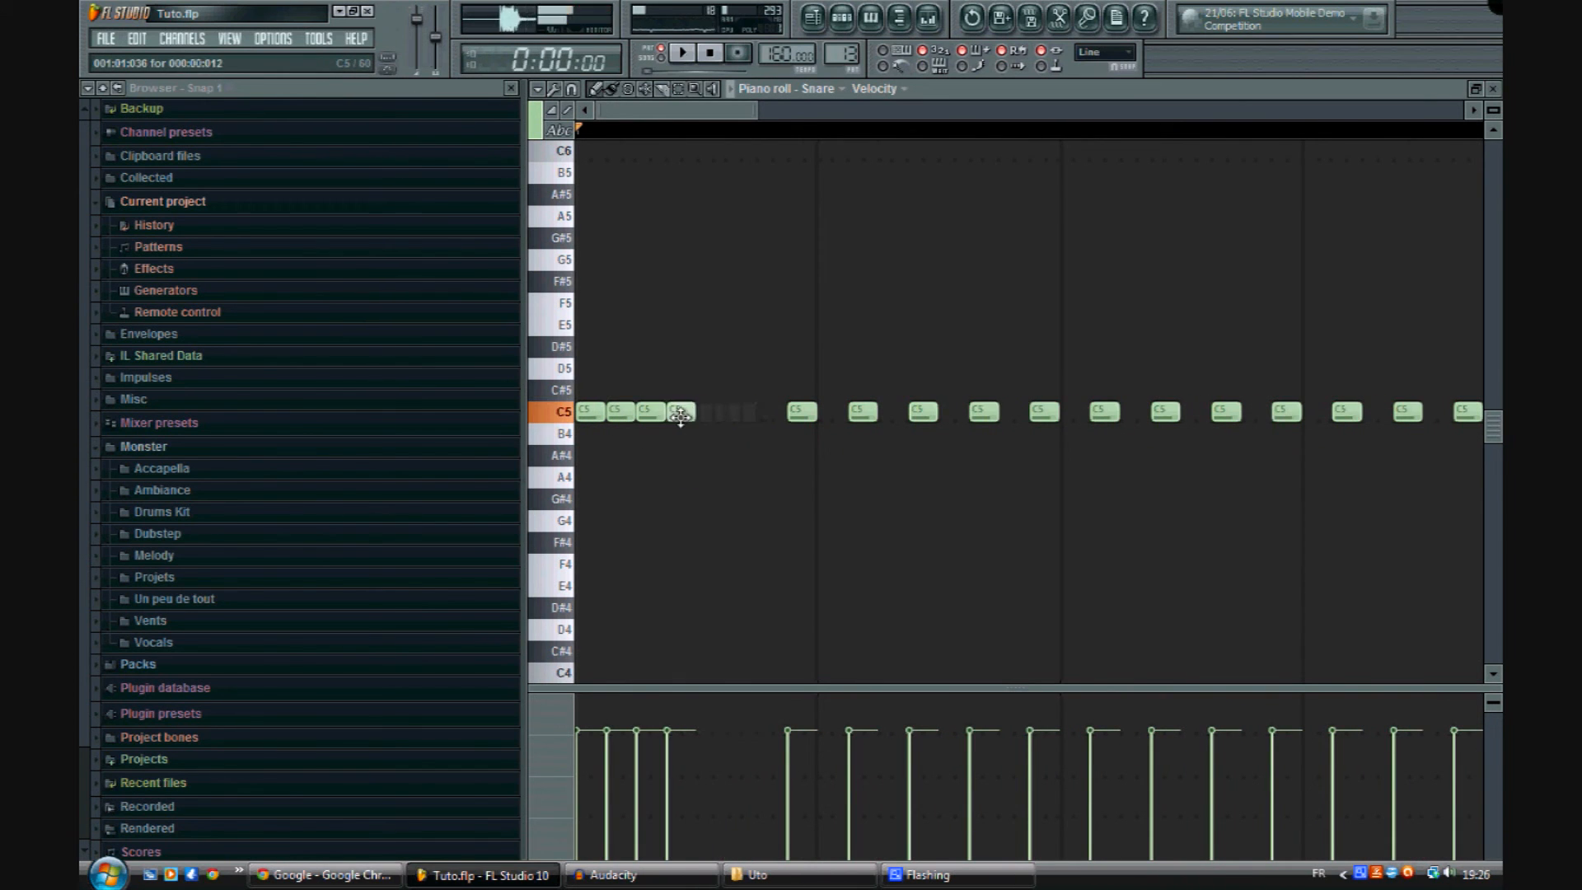
drag(806, 414, 716, 414)
drag(870, 415, 740, 412)
drag(924, 412, 775, 407)
right_click(984, 414)
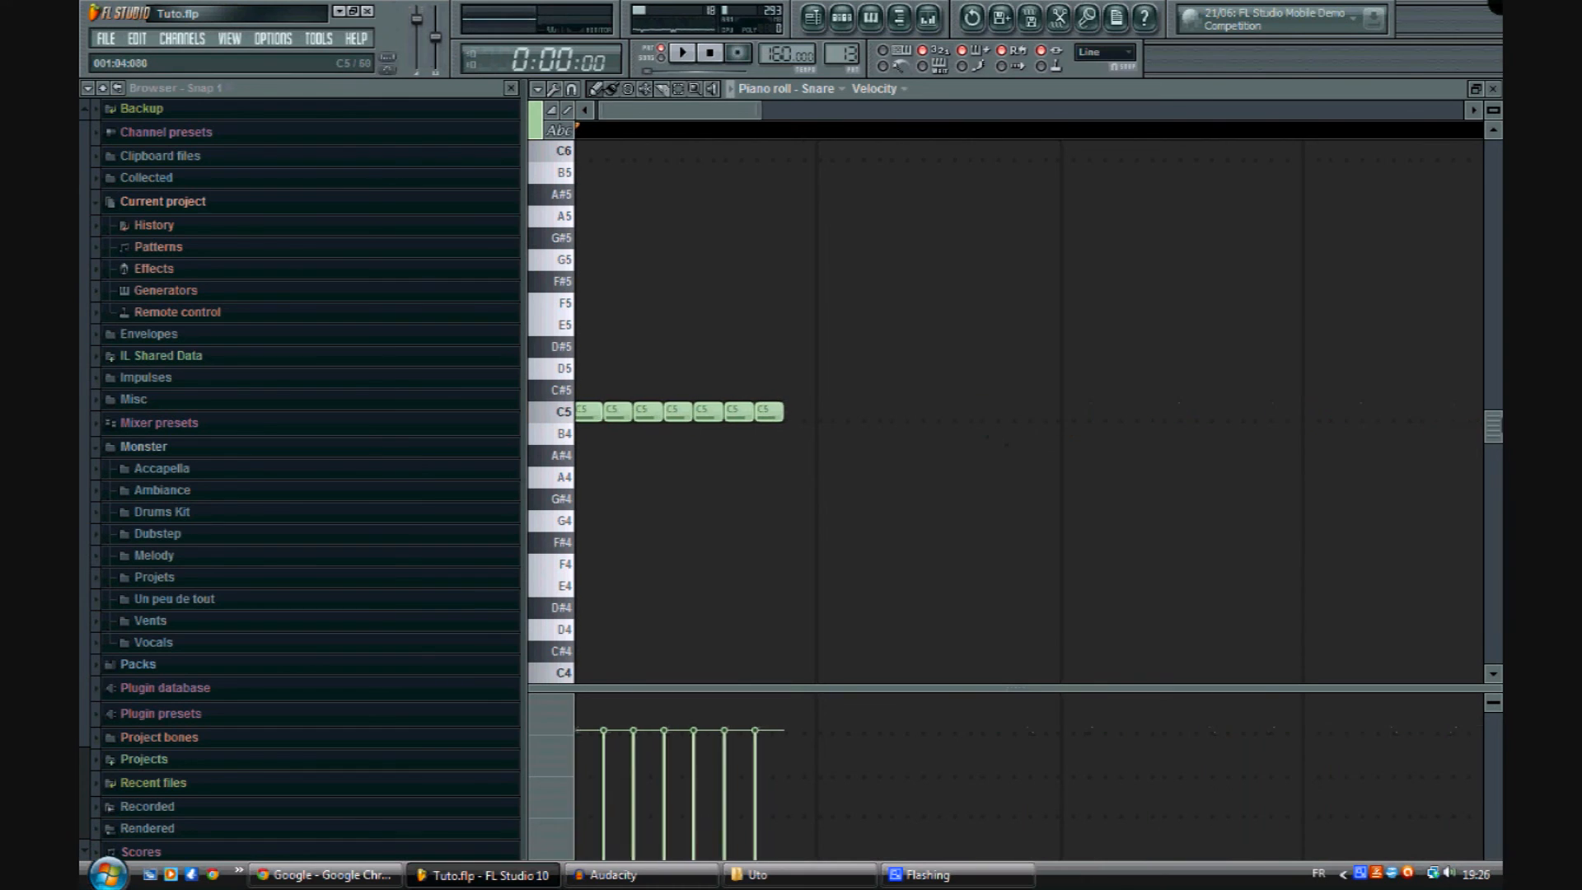
Step: Paint back-to-back C5 Snare notes to the end of bar 1, 12 ticks long through beat 3 and 6 ticks in beat 4
drag(717, 107, 647, 106)
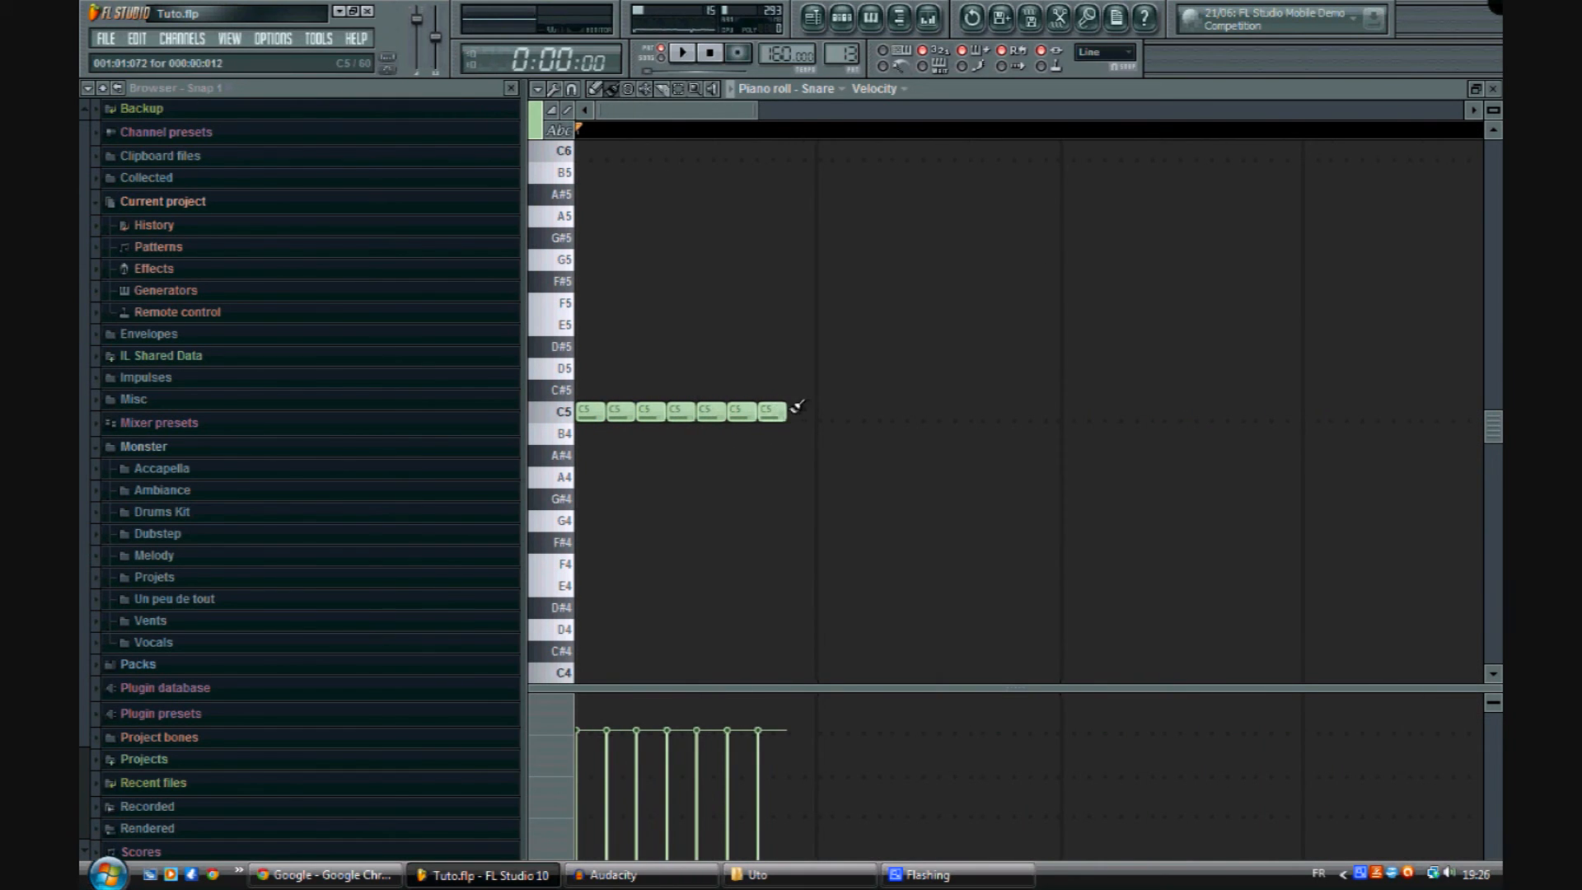
drag(792, 408, 1076, 427)
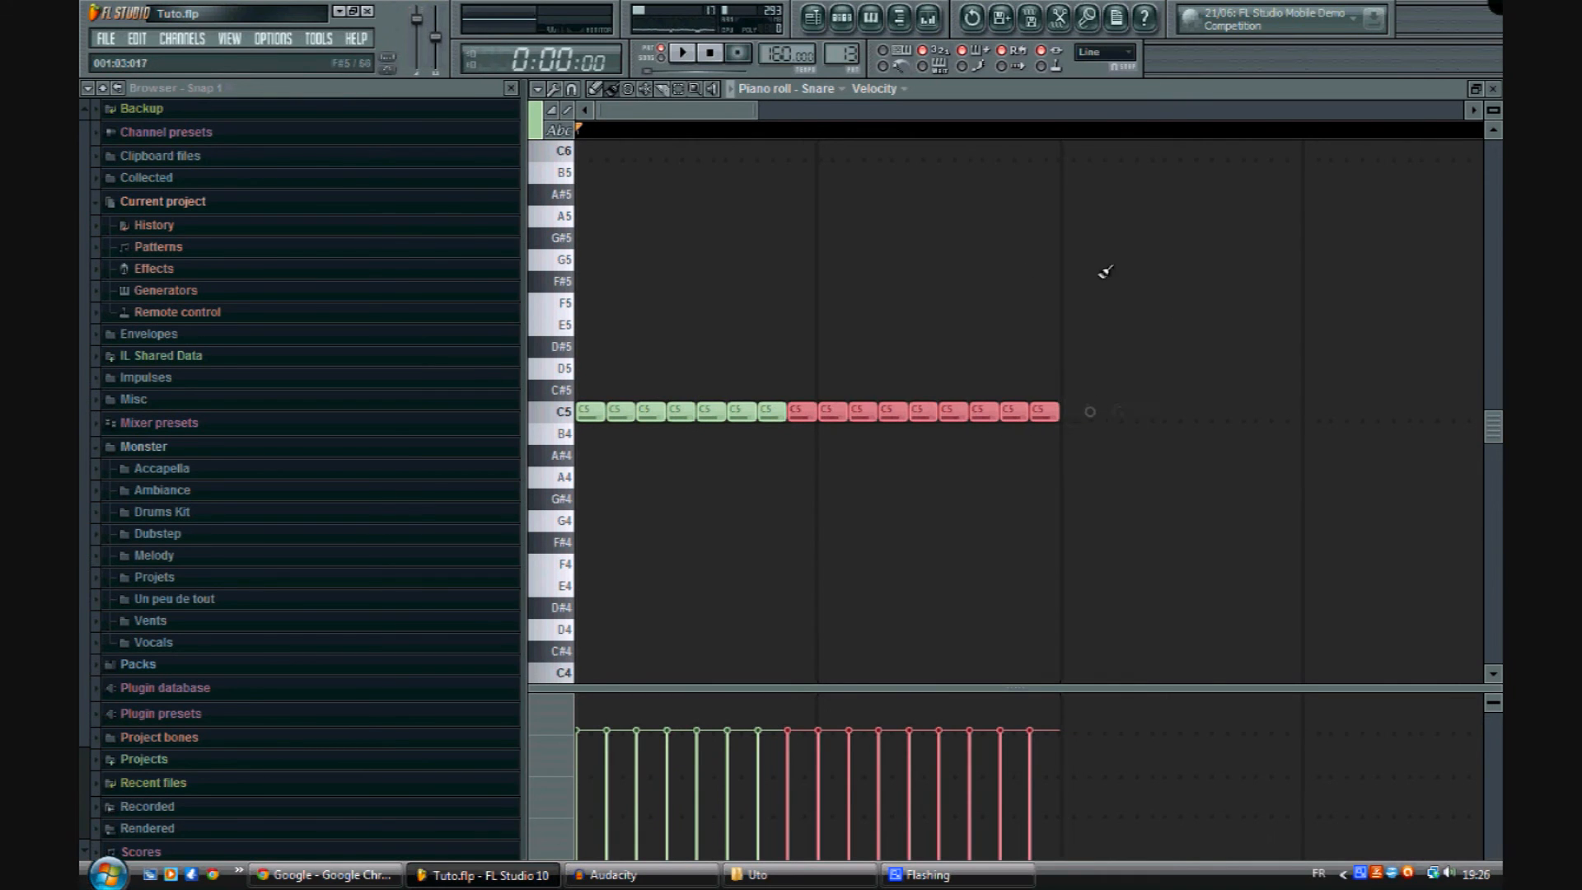
drag(706, 118, 761, 124)
click(761, 419)
drag(763, 416, 1236, 412)
click(1010, 413)
click(1019, 409)
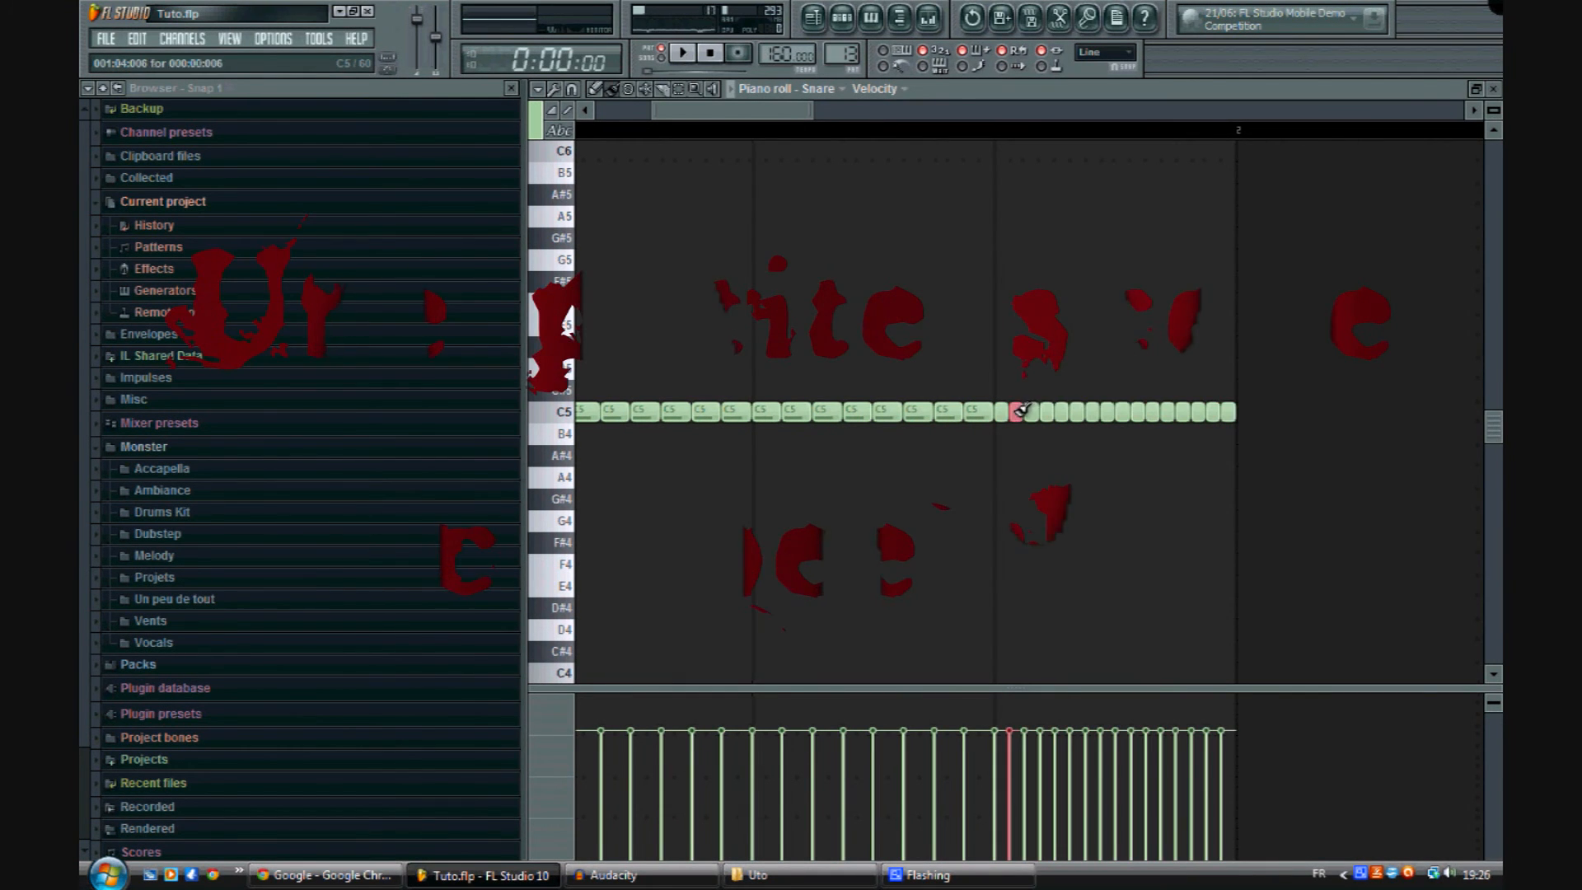
key(F6)
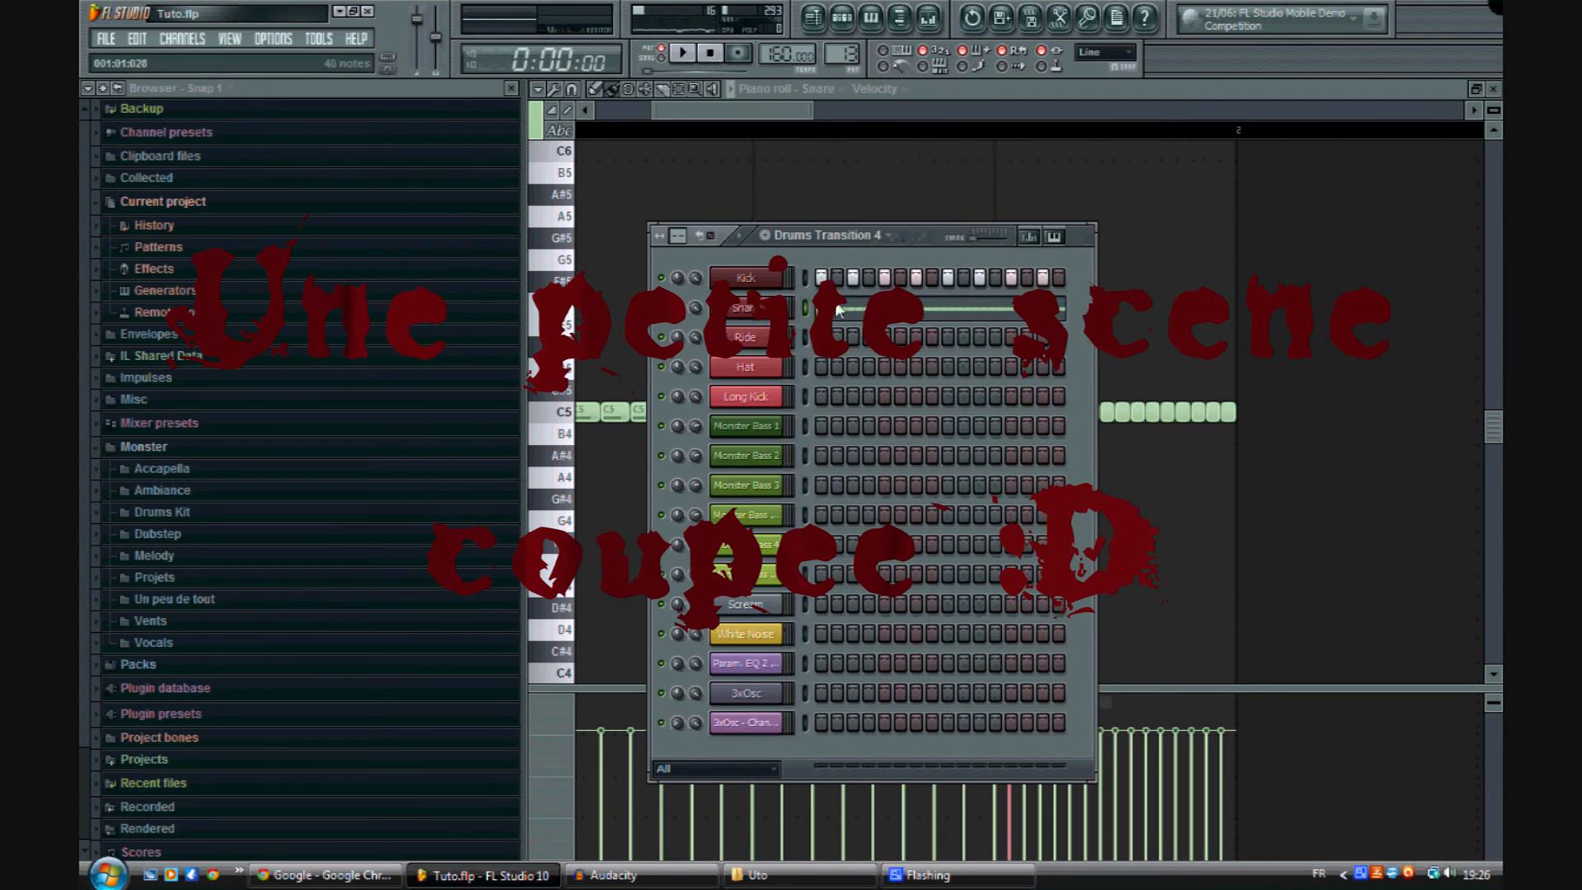
click(793, 309)
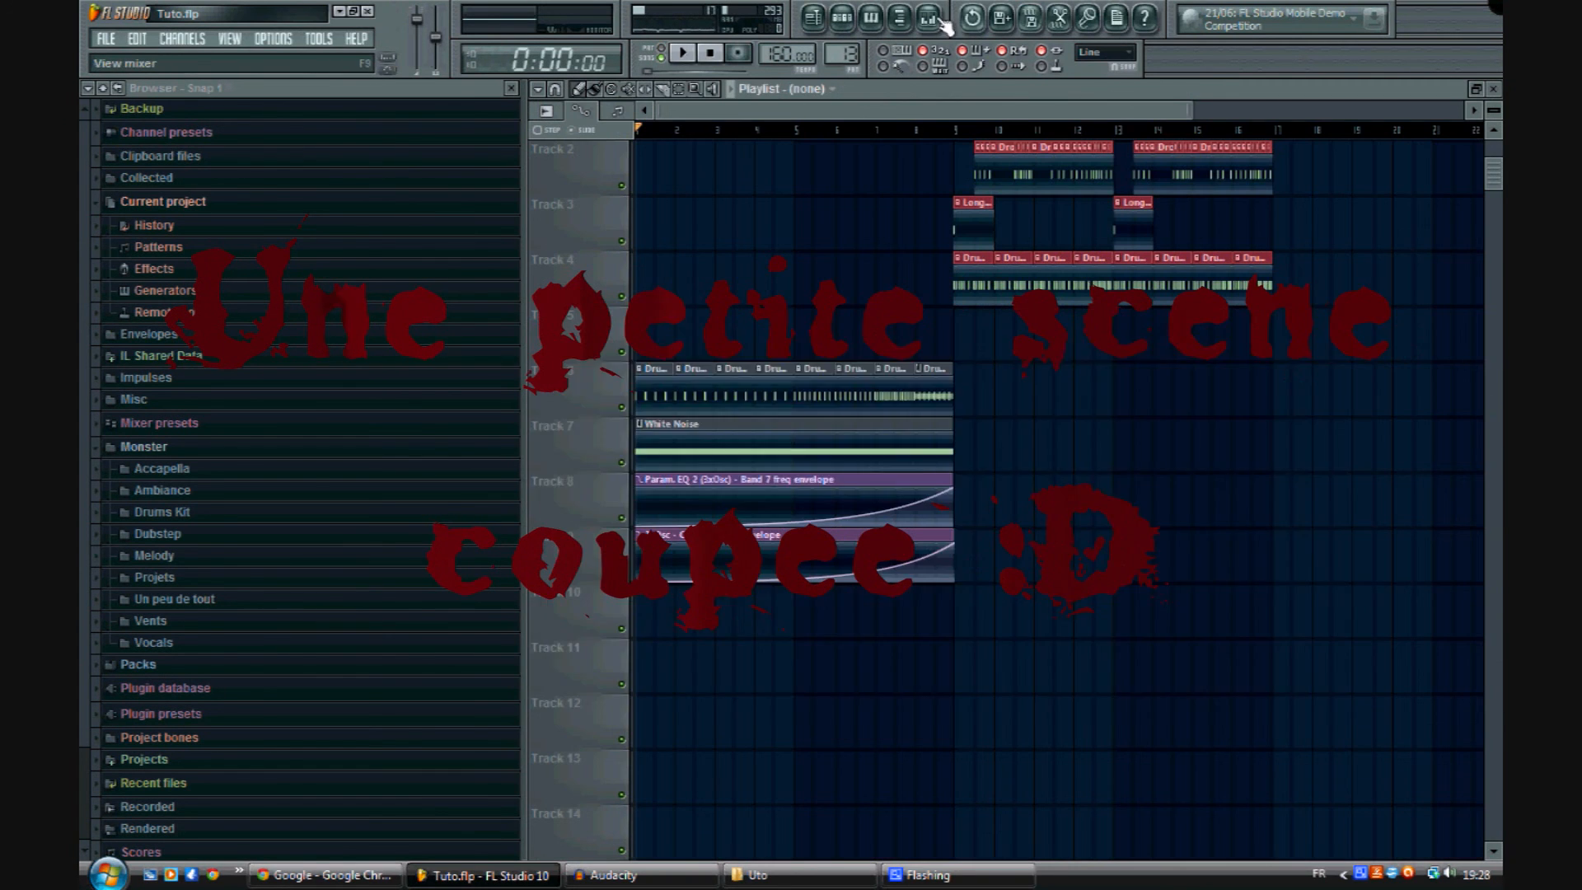
Step: Load Fruity Fast LP in the first effect slot of the Drums Kit mixer track and create an automation clip for its Cutoff
key(F9)
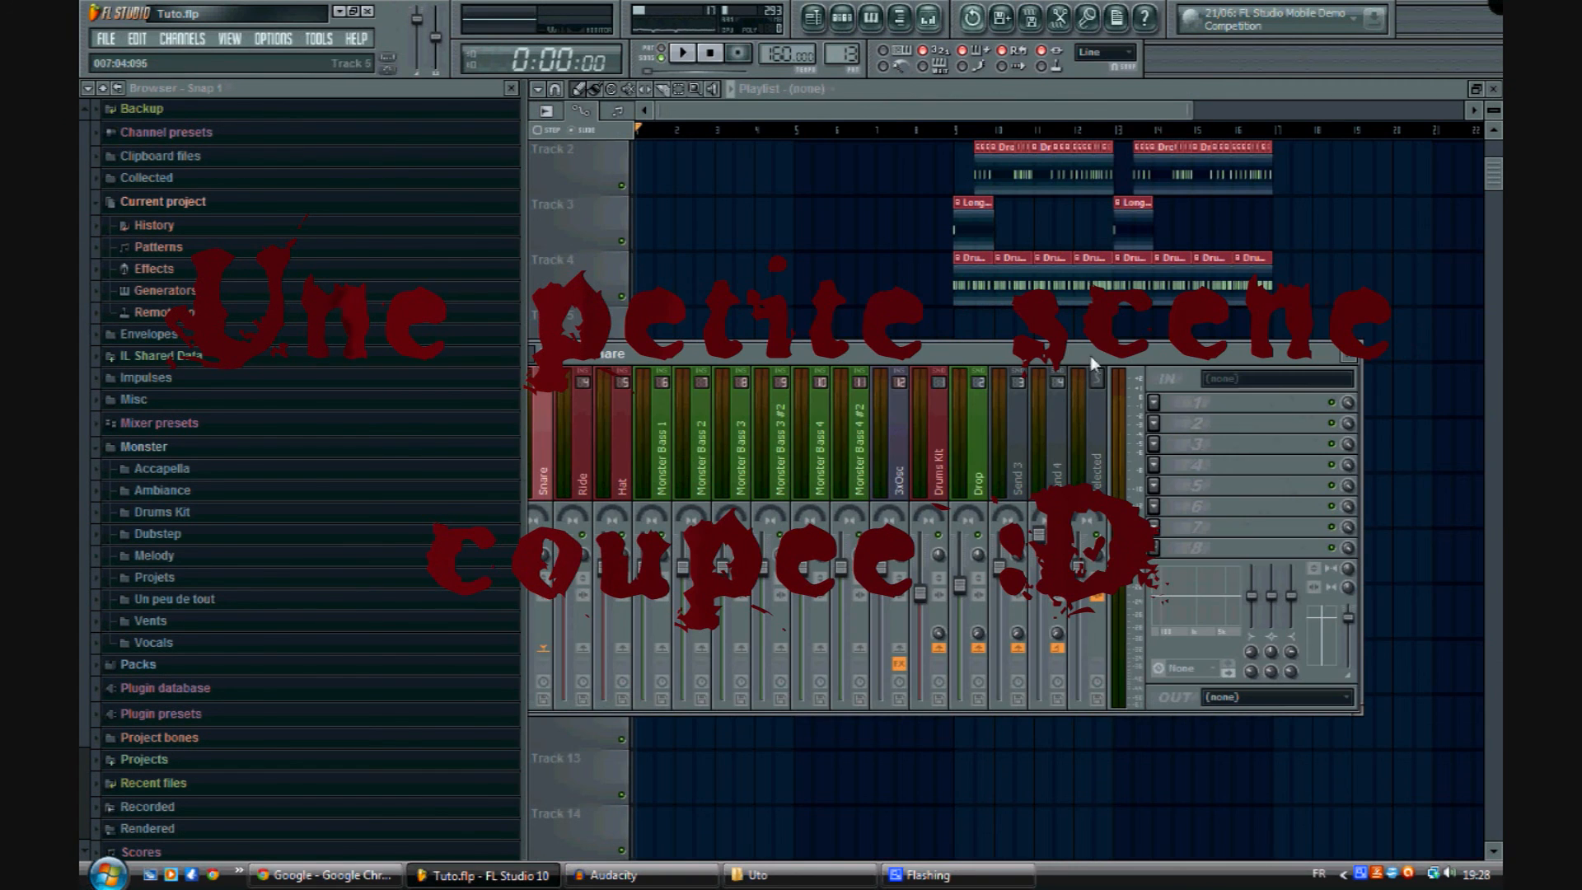
click(940, 465)
click(1154, 404)
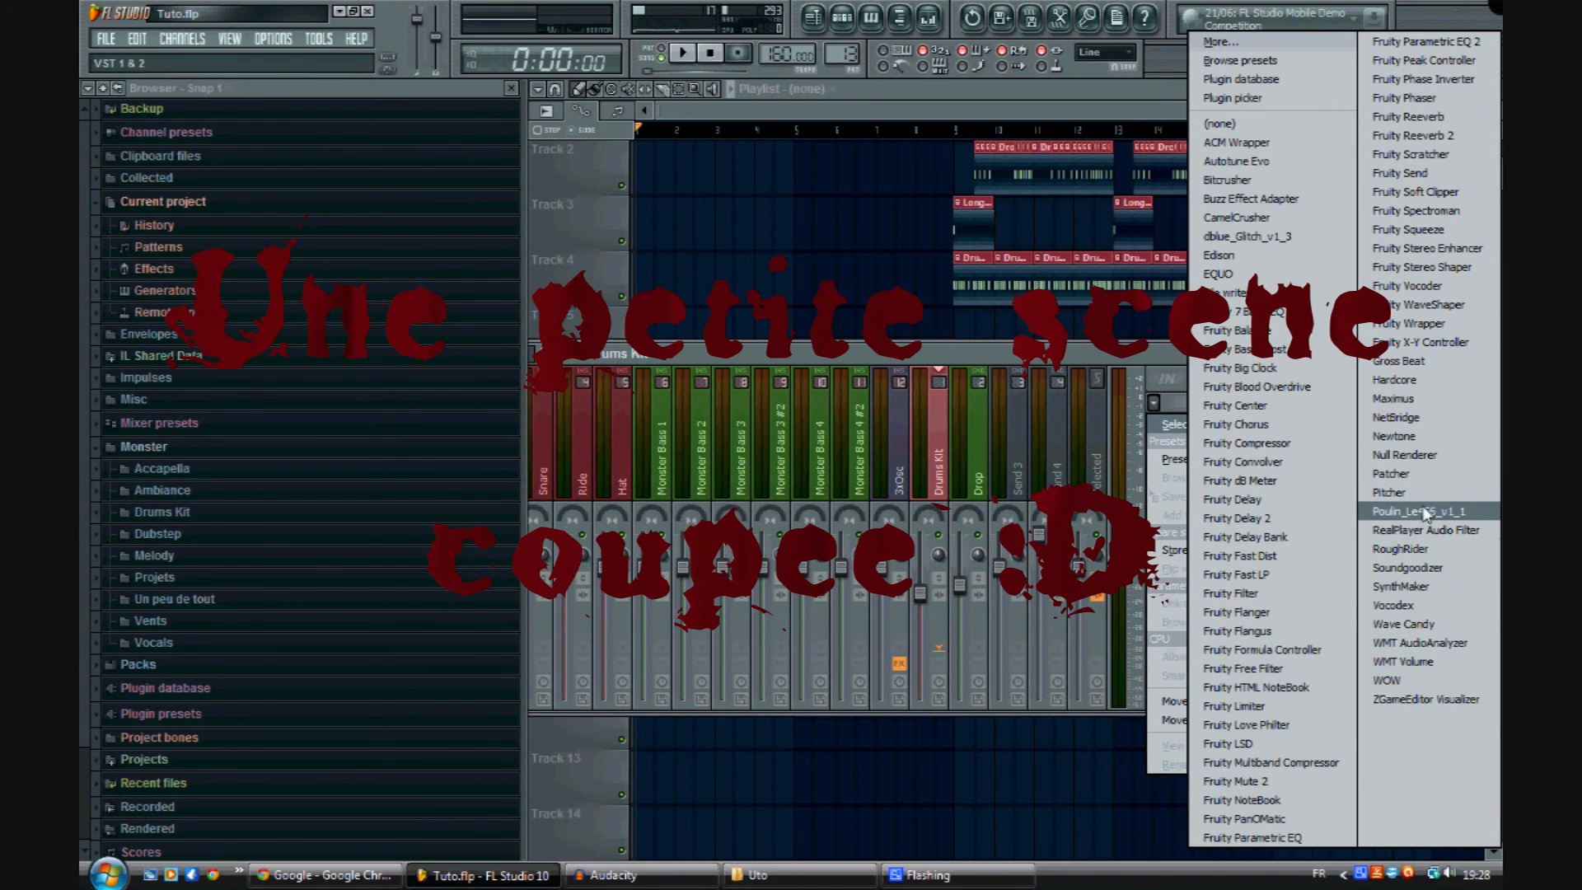
click(1261, 574)
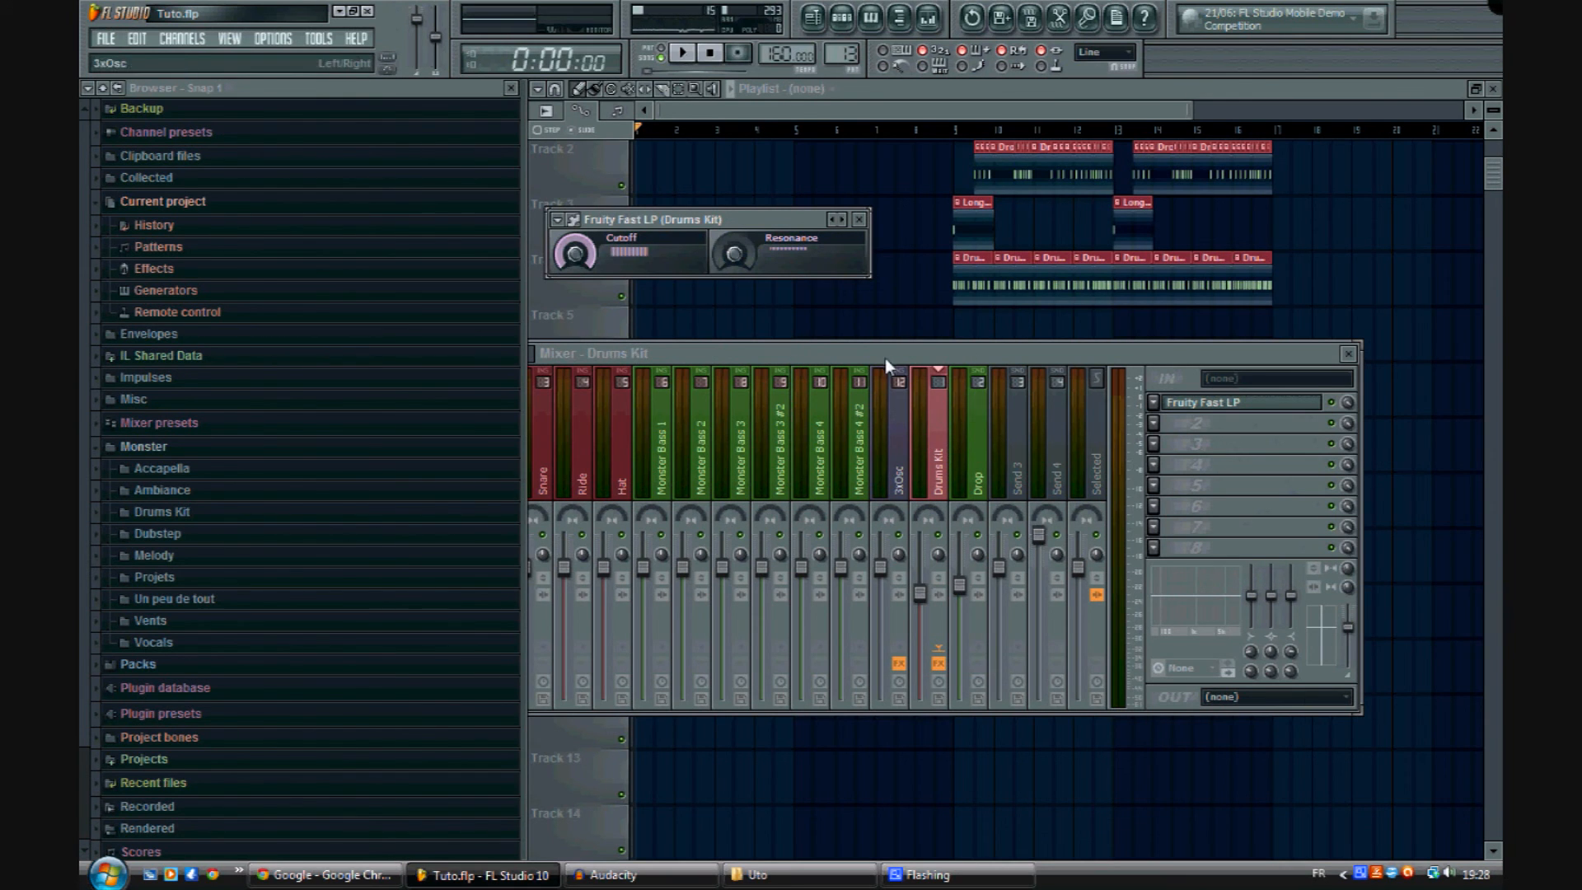
right_click(575, 249)
click(644, 368)
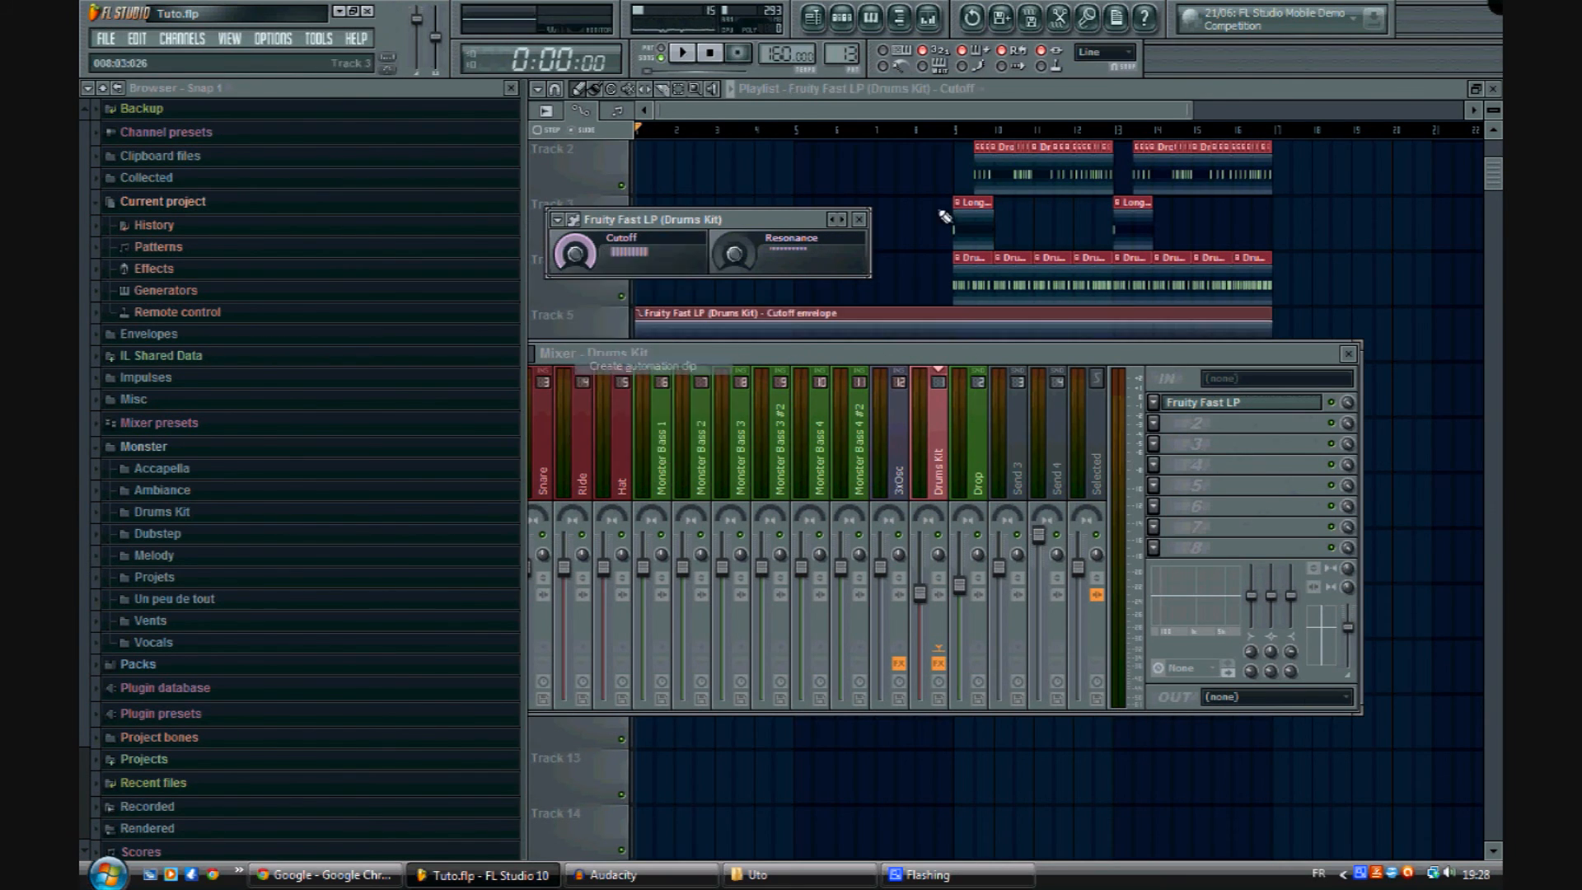
Step: Move the Fruity Fast LP Cutoff clip to Track 10 and shape it to start at maximum, curve to minimum at bar 9 and jump back to maximum
drag(806, 307, 669, 610)
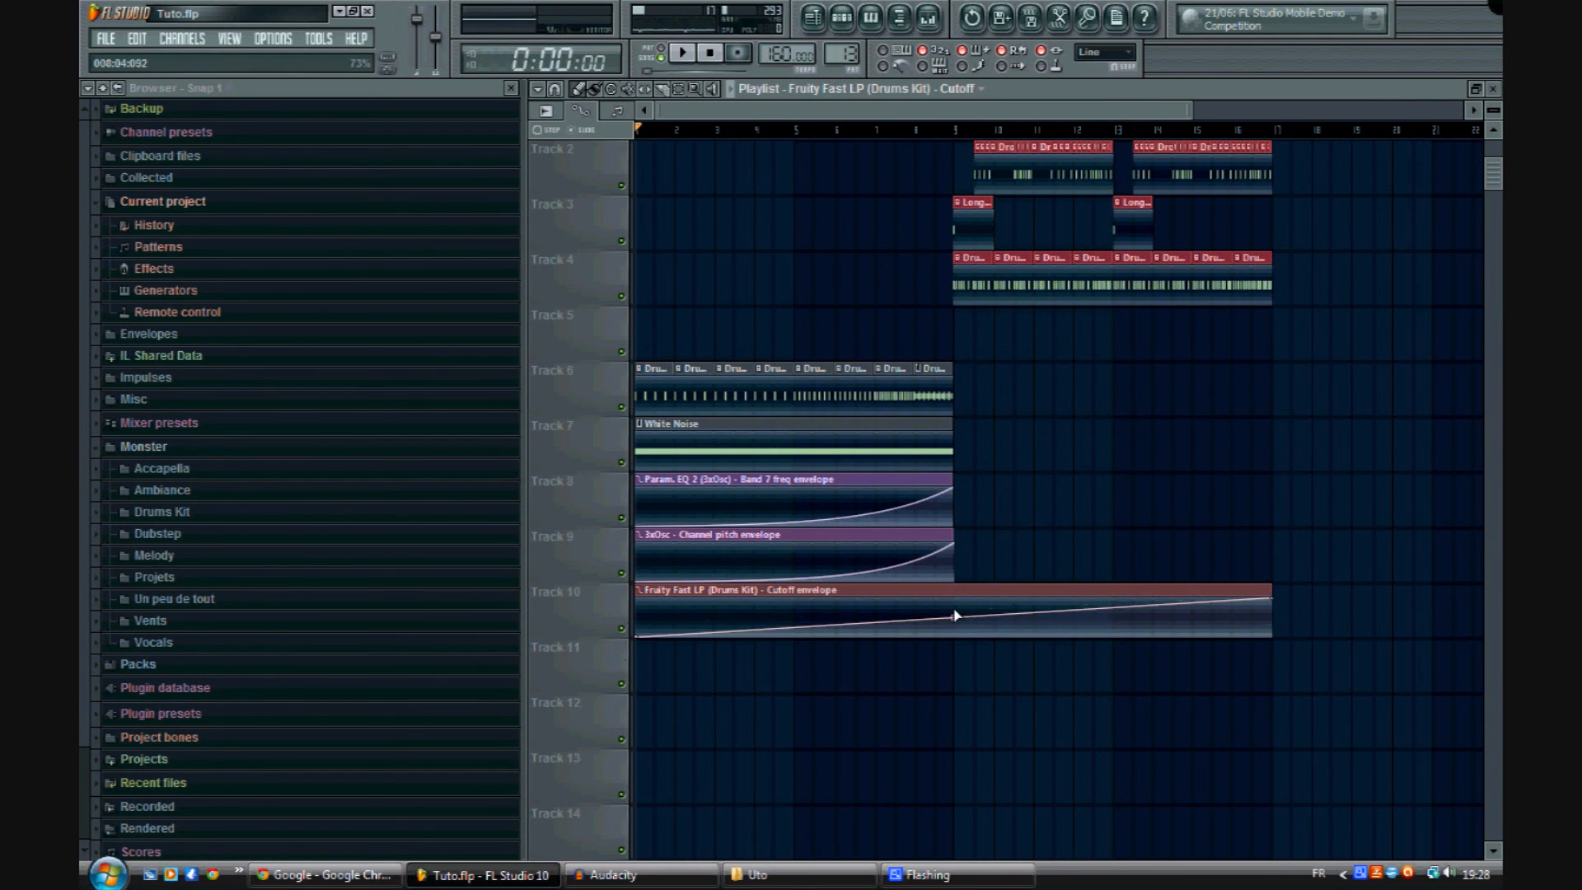
drag(636, 635, 602, 580)
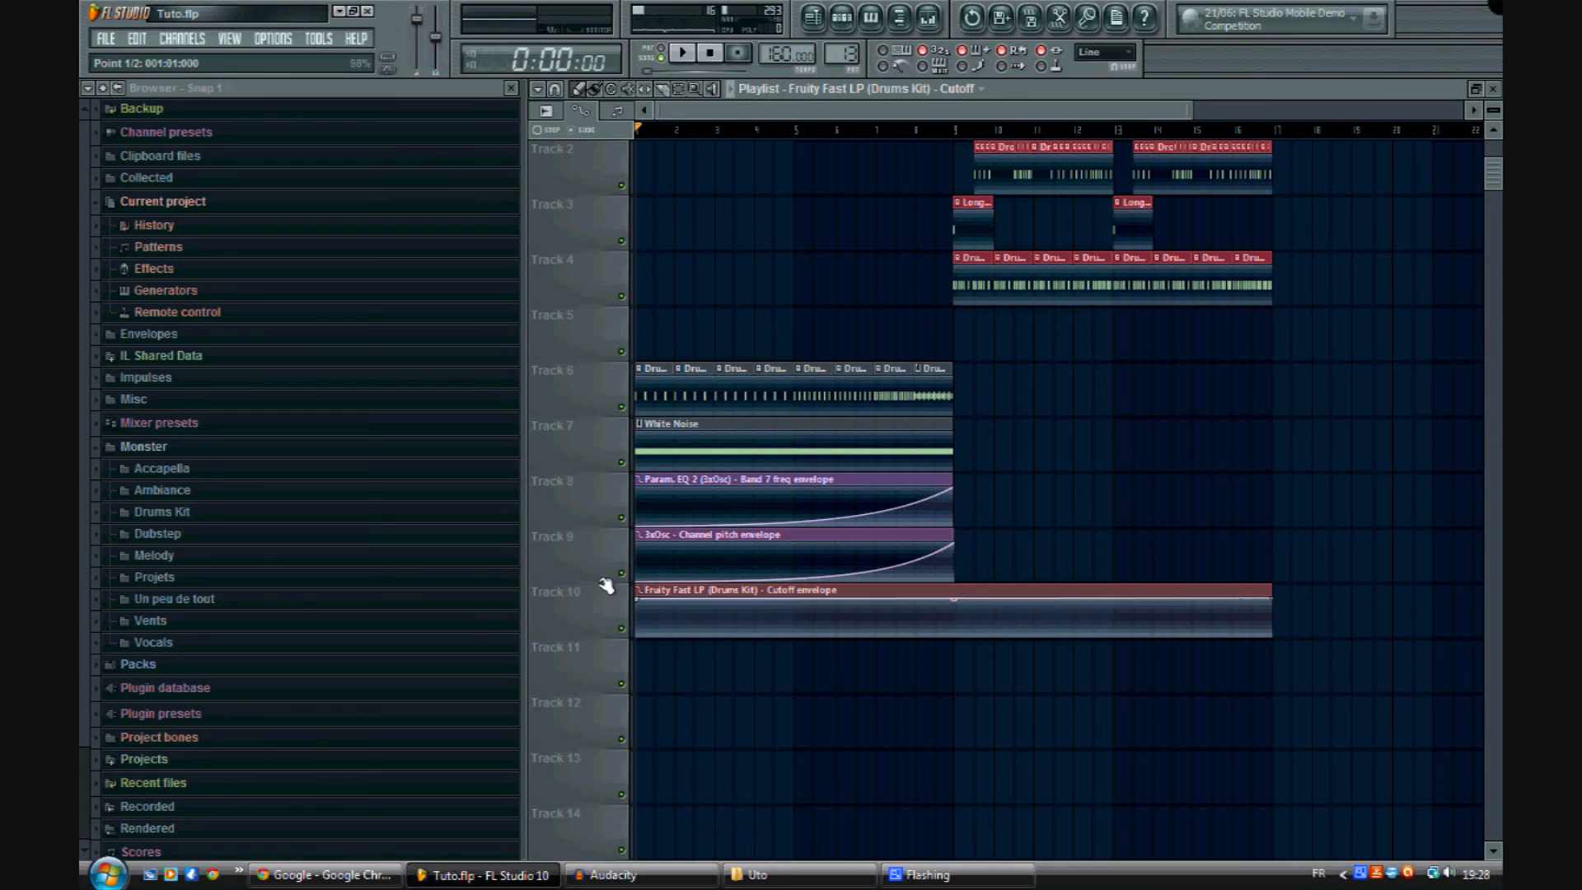
right_click(953, 635)
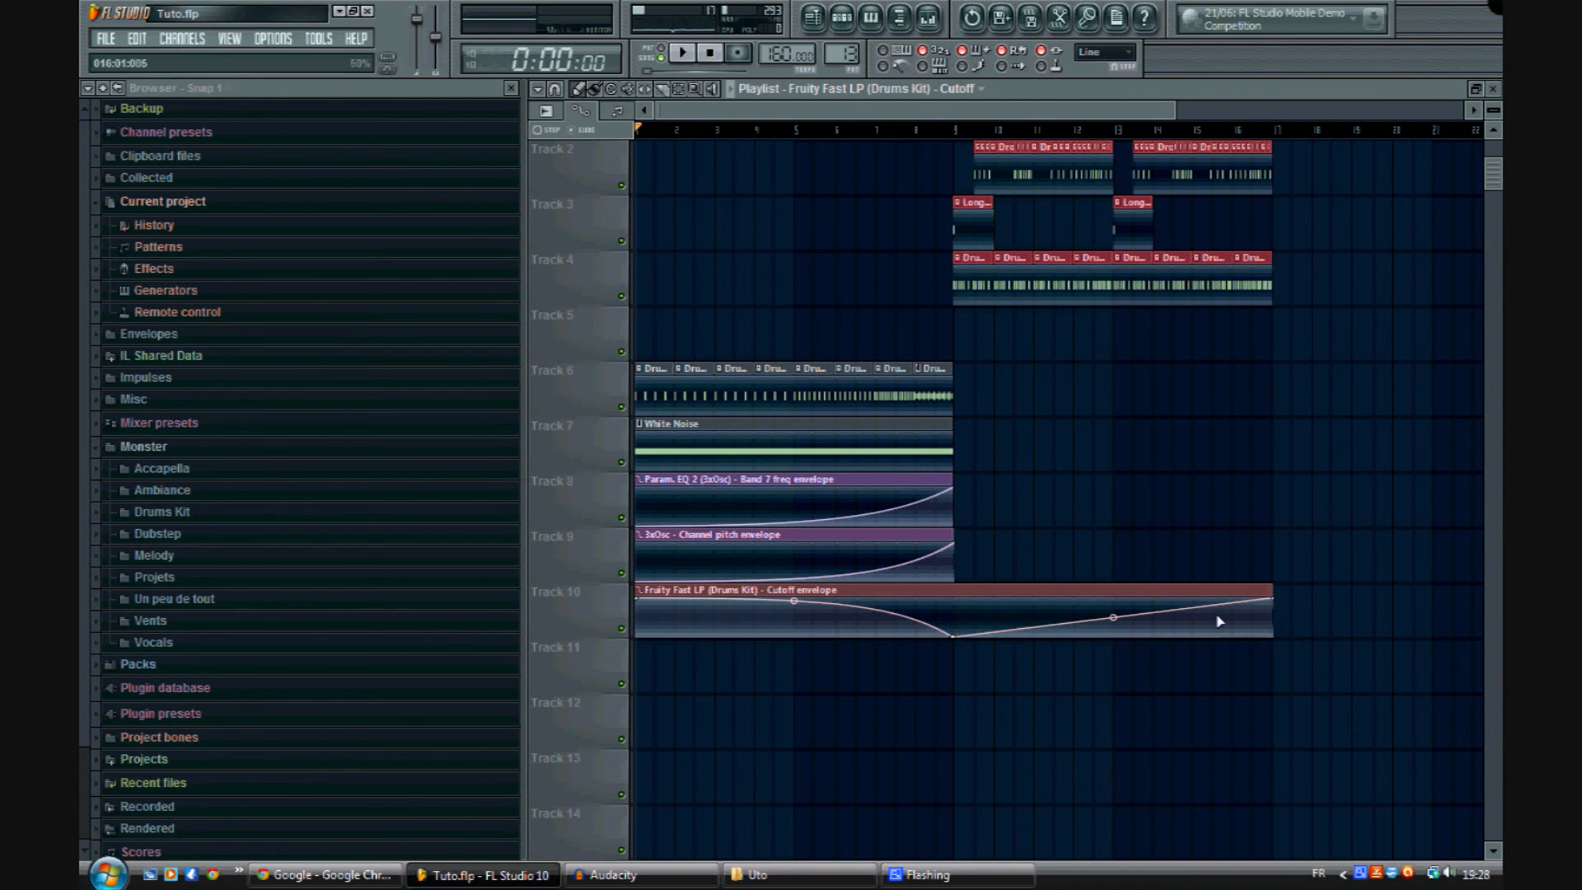
drag(977, 631, 907, 551)
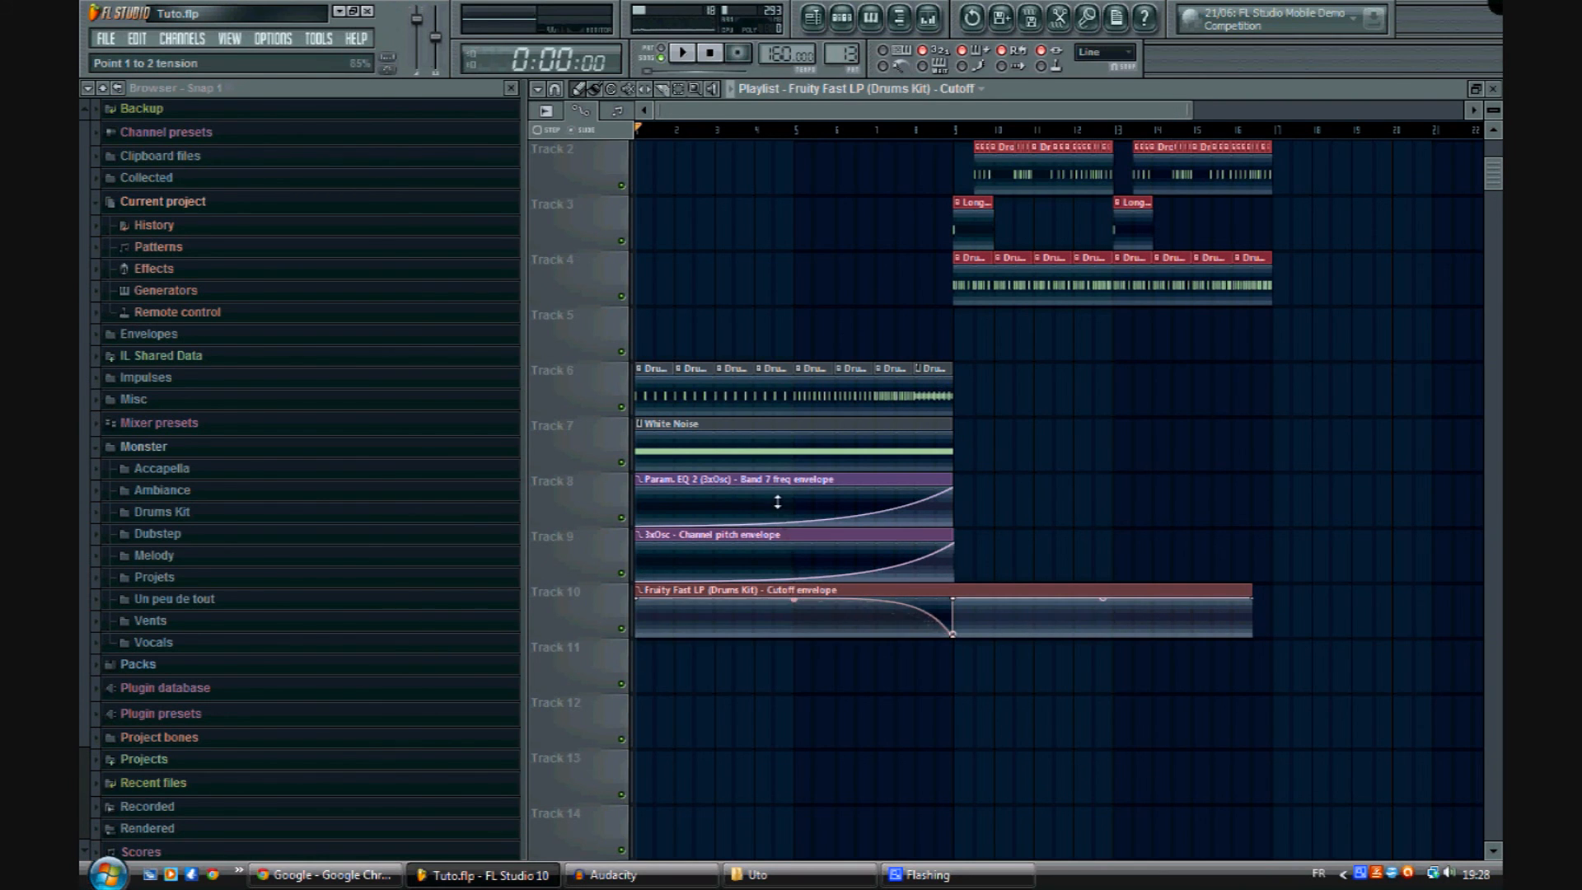
Step: Play the song from about bar 7 to hear the low-pass sweep on the accelerating drums
key(space)
click(898, 129)
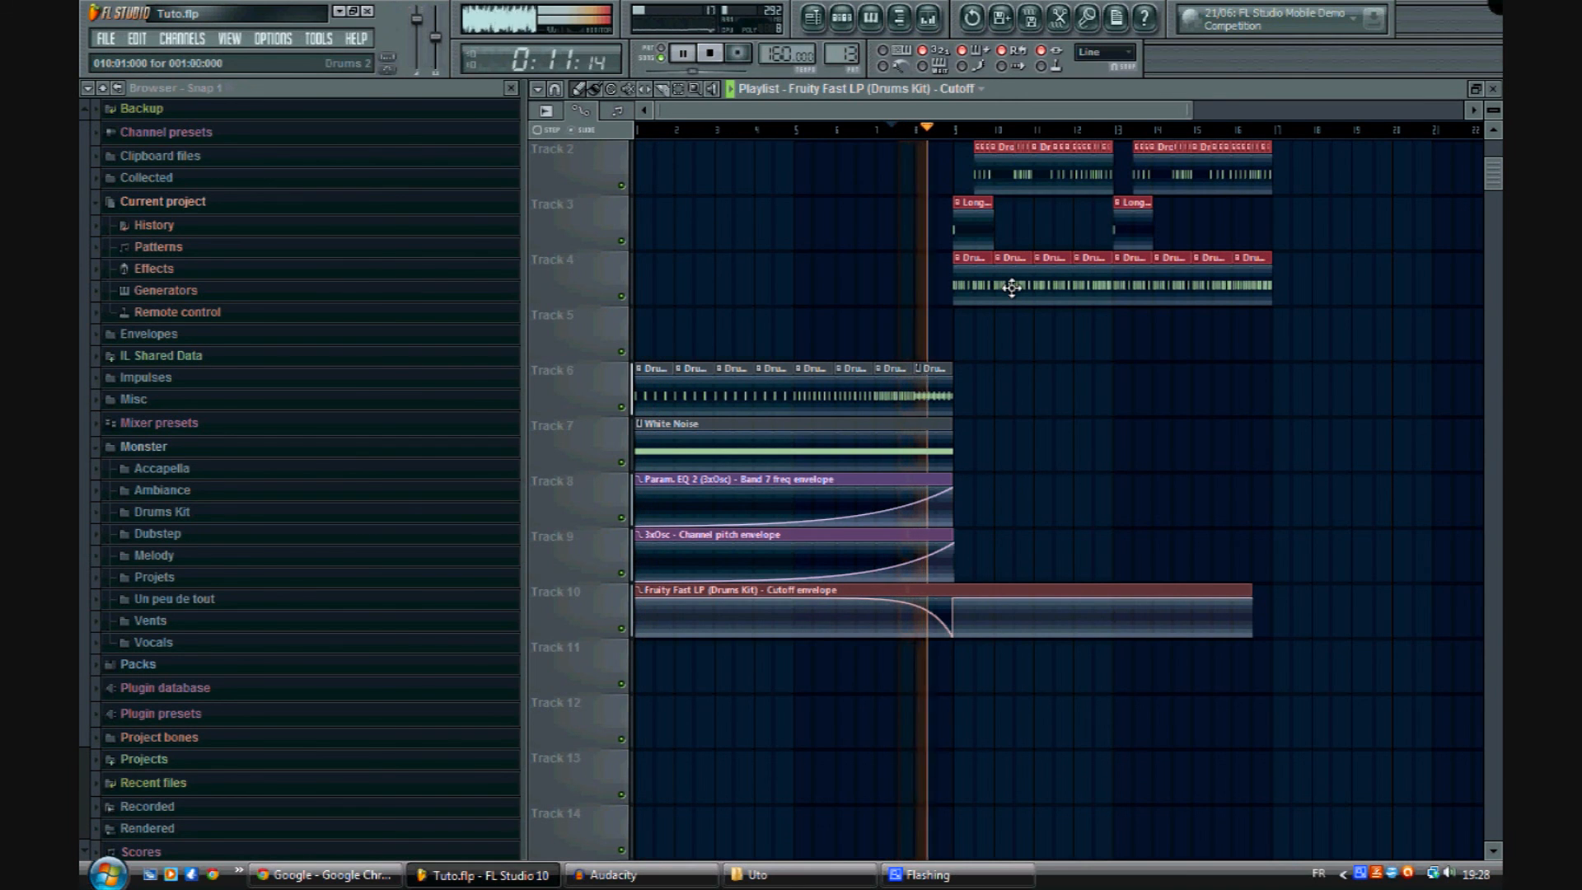
key(space)
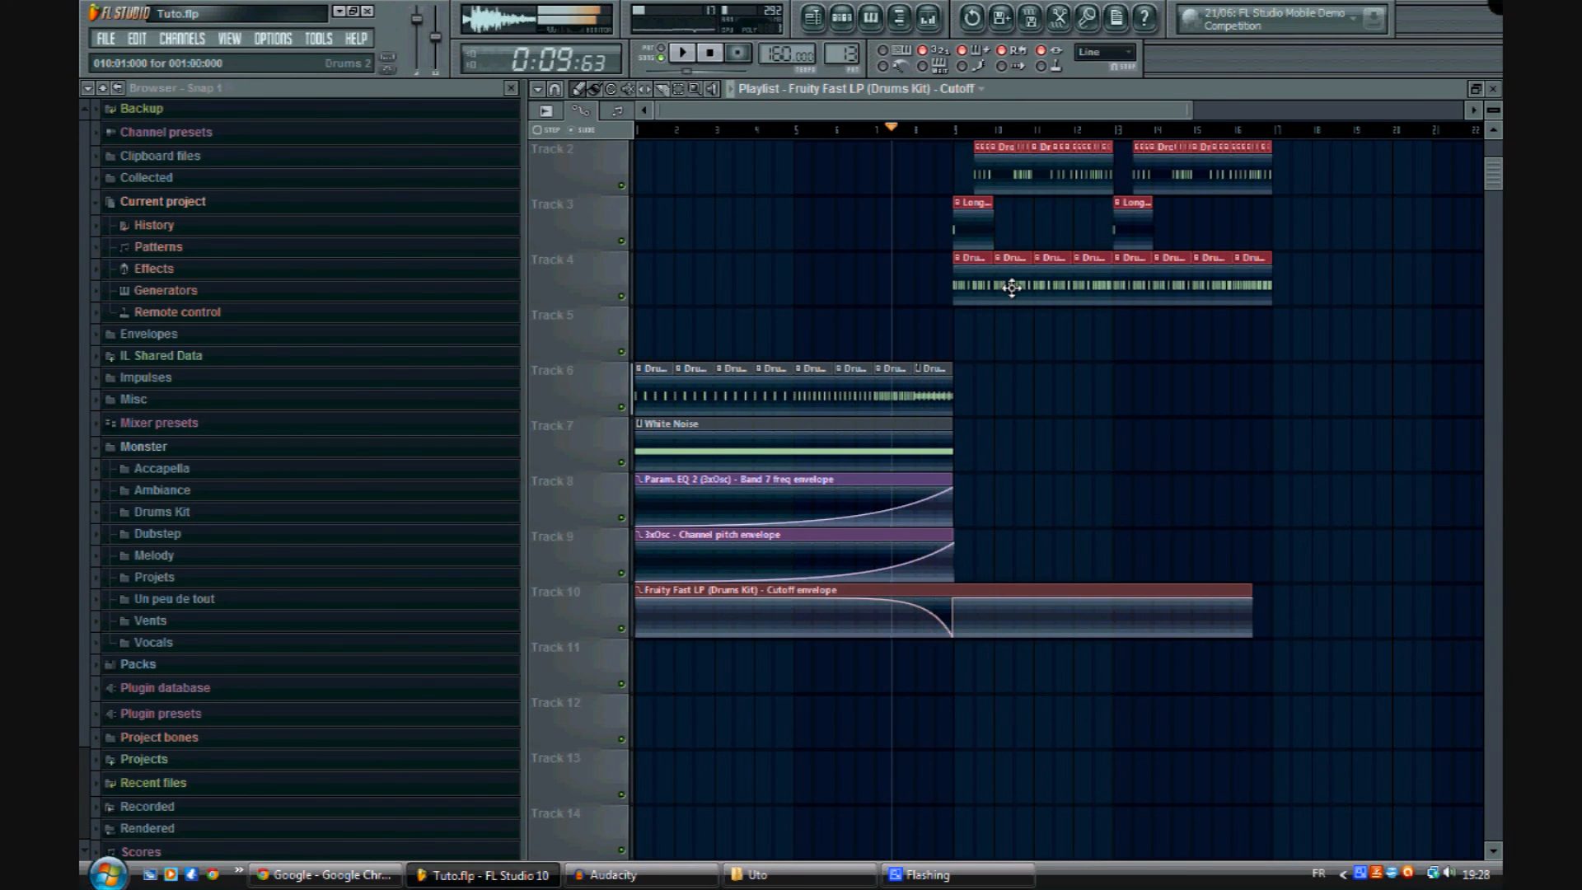
middle_click(1054, 459)
click(857, 732)
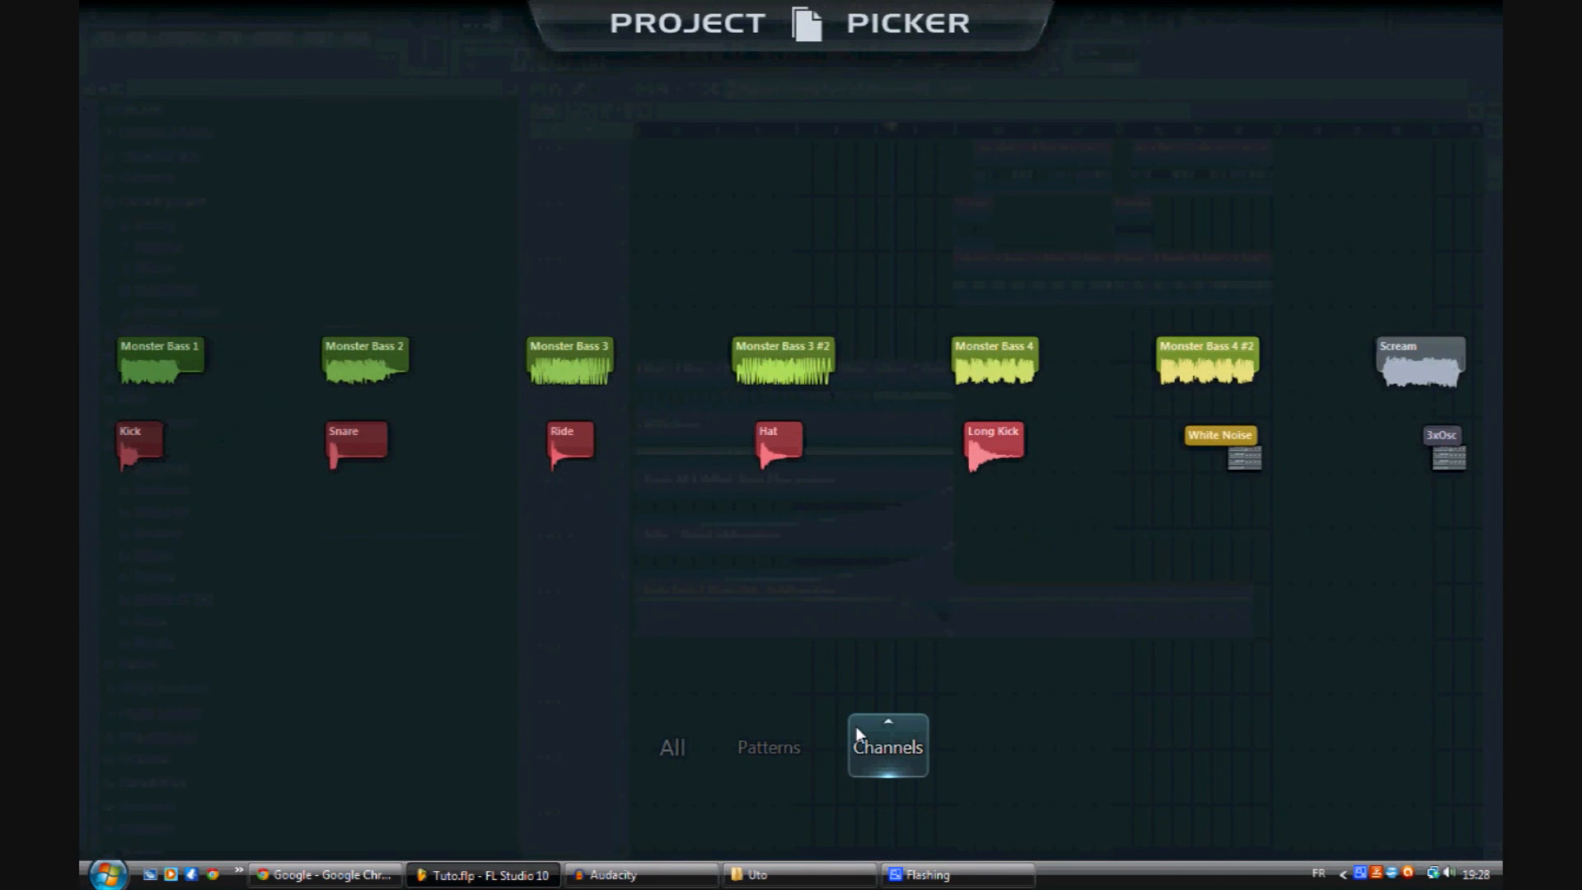
click(928, 661)
drag(698, 129, 545, 134)
key(space)
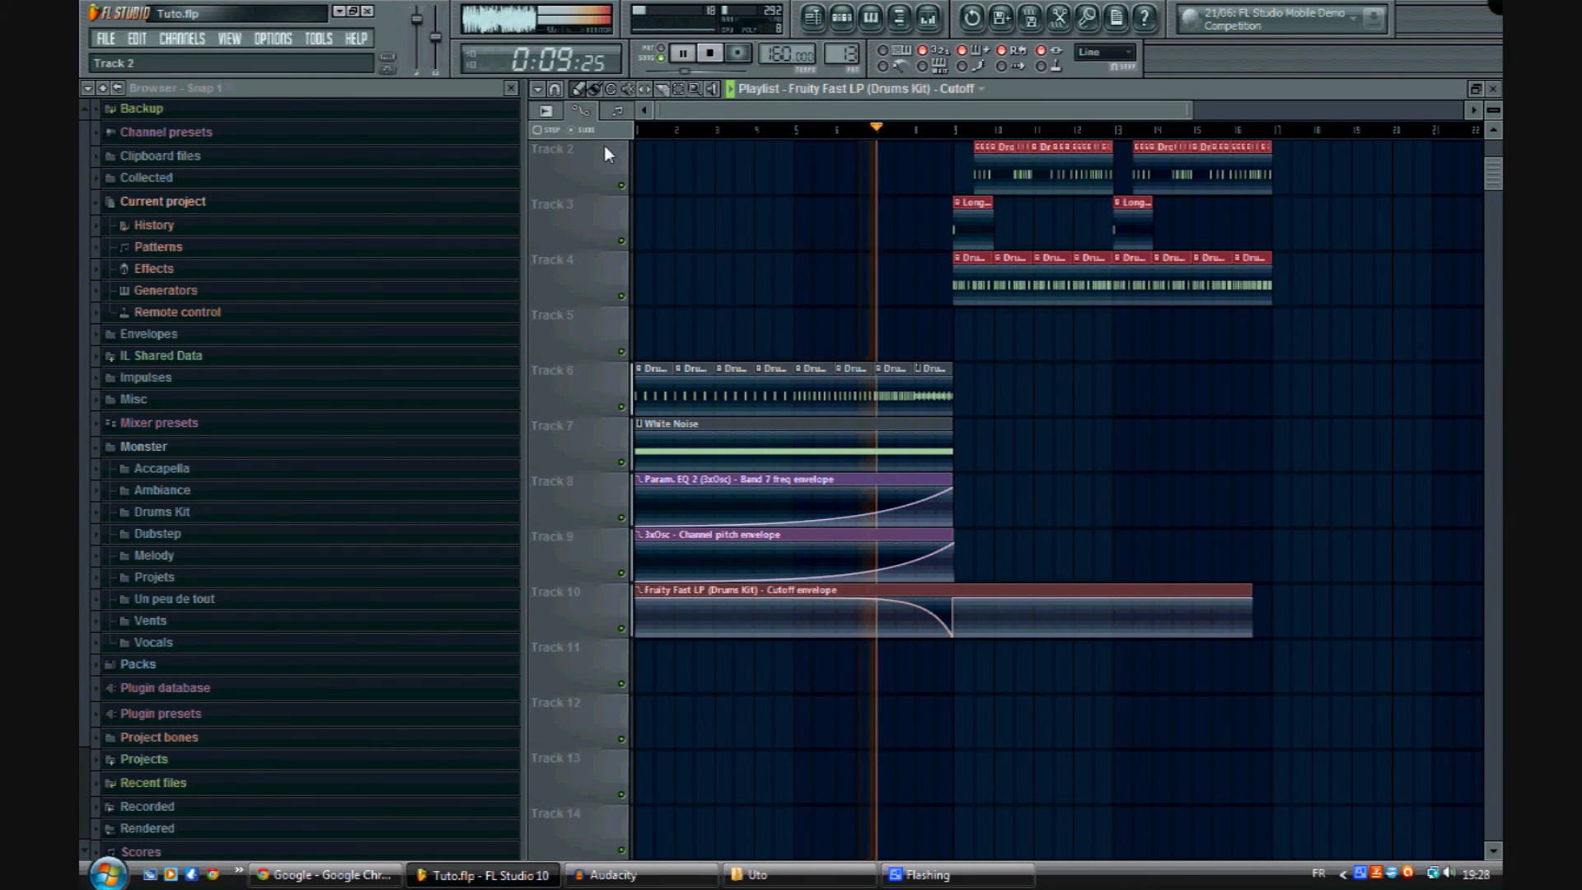
key(F6)
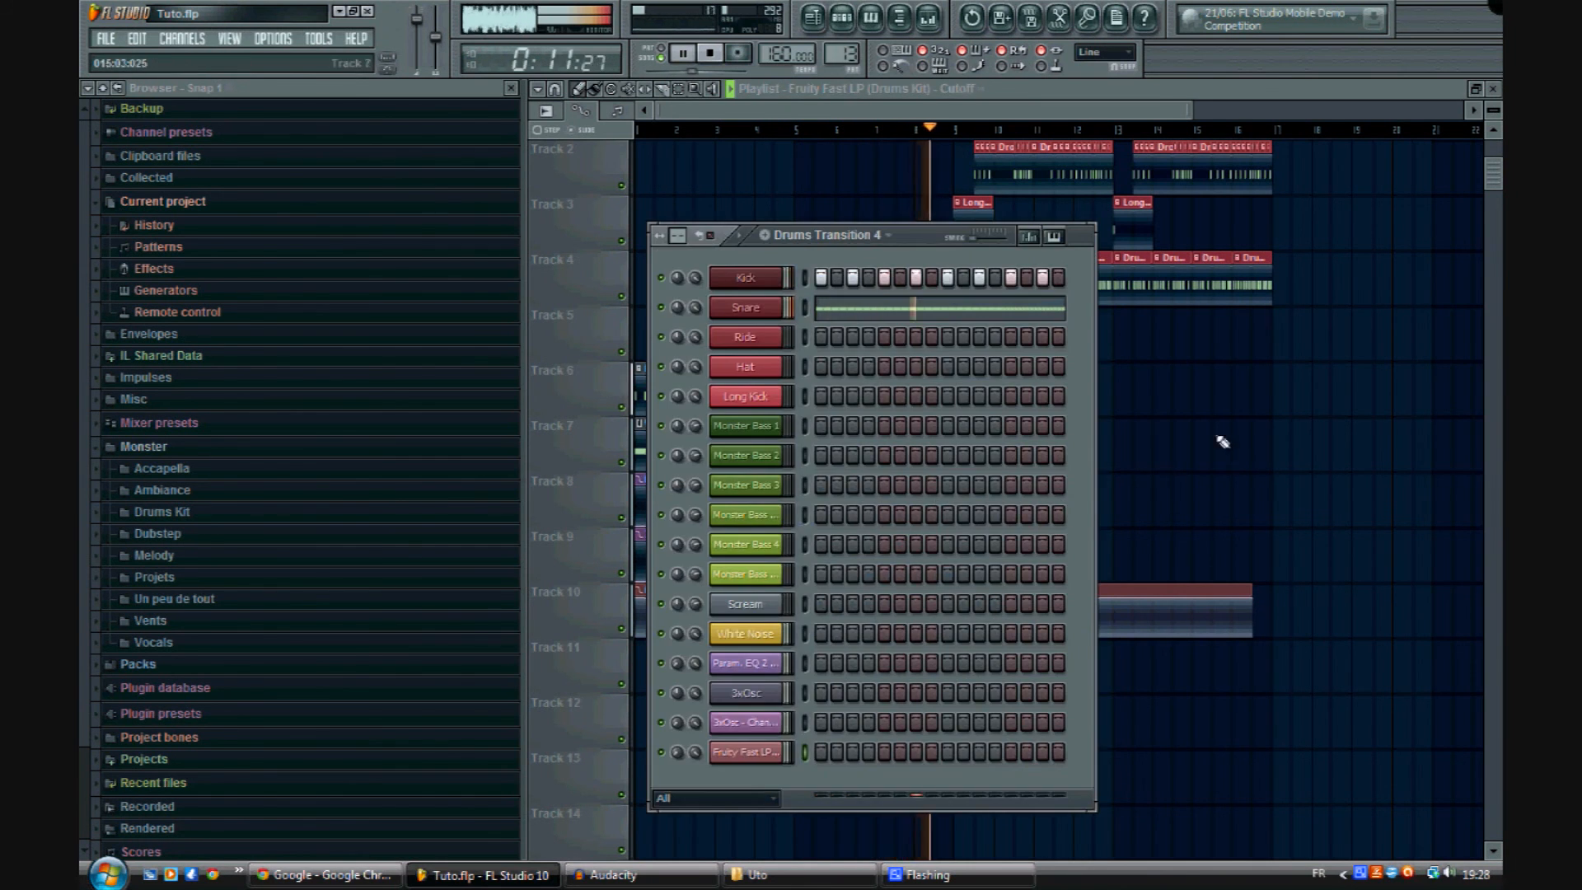
key(F6)
key(space)
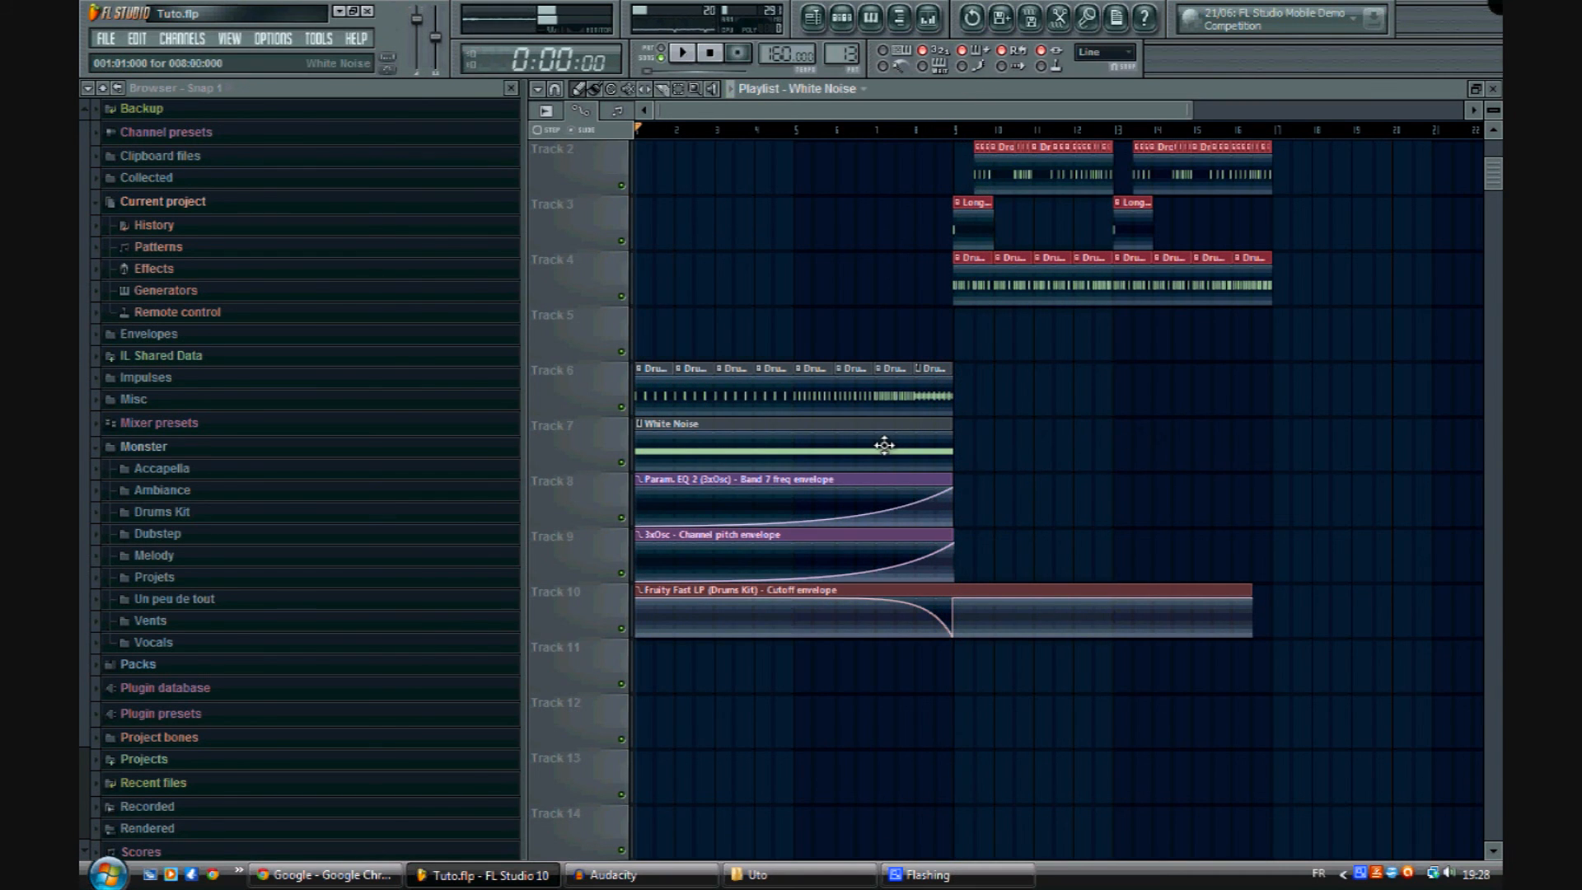
Step: Place a second White Noise clip at bar 9 on Track 7 and extend the Band 7 freq envelope to bar 17, curving down to minimum
click(981, 450)
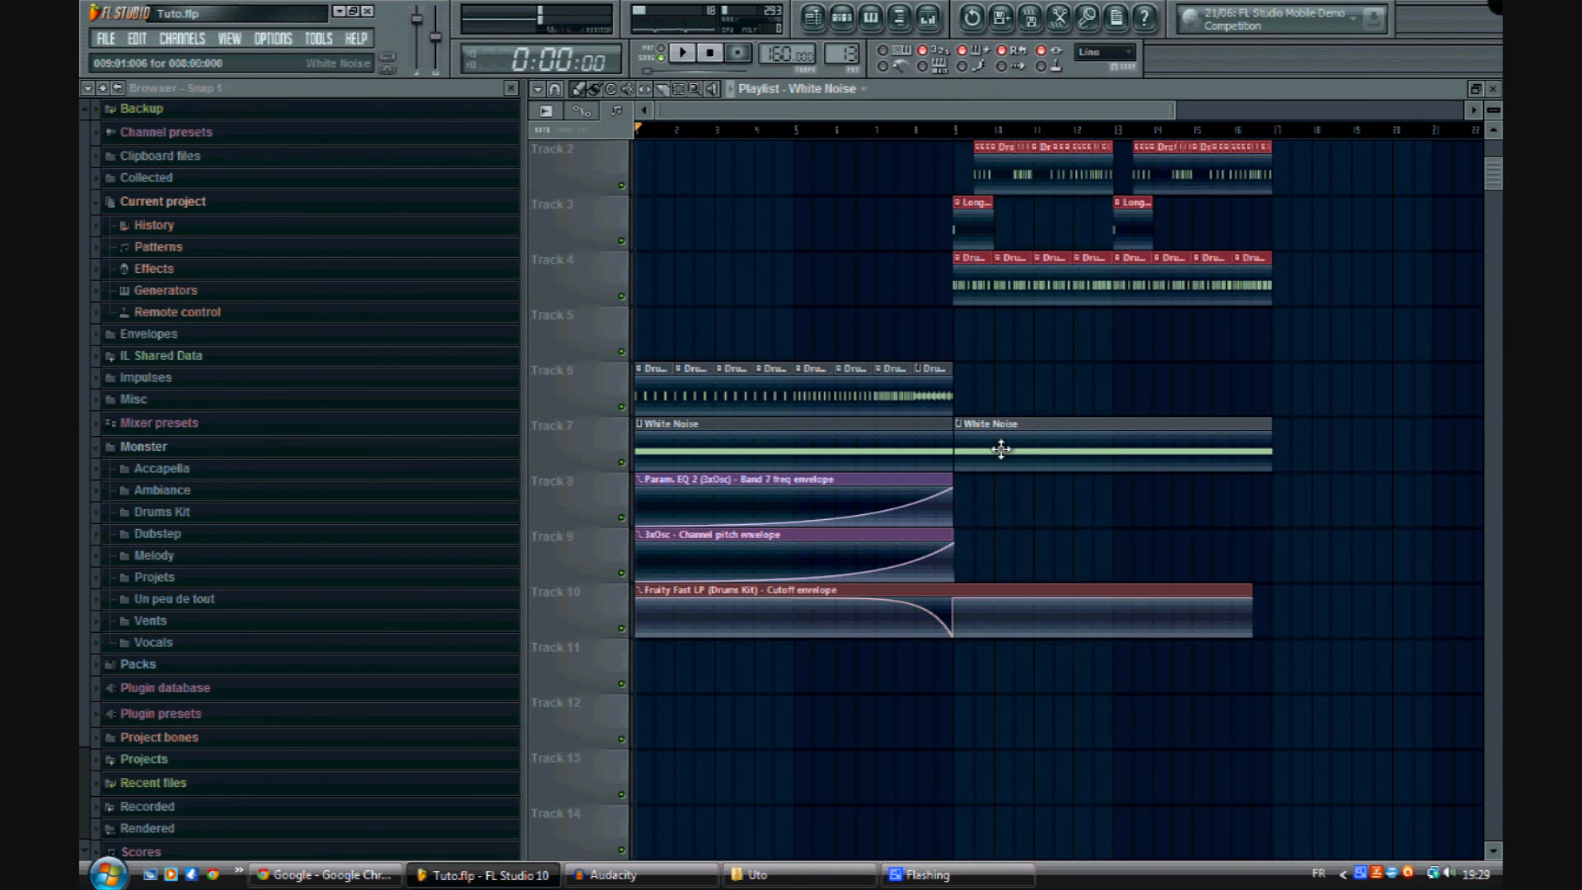
scroll(972, 132, up, 5)
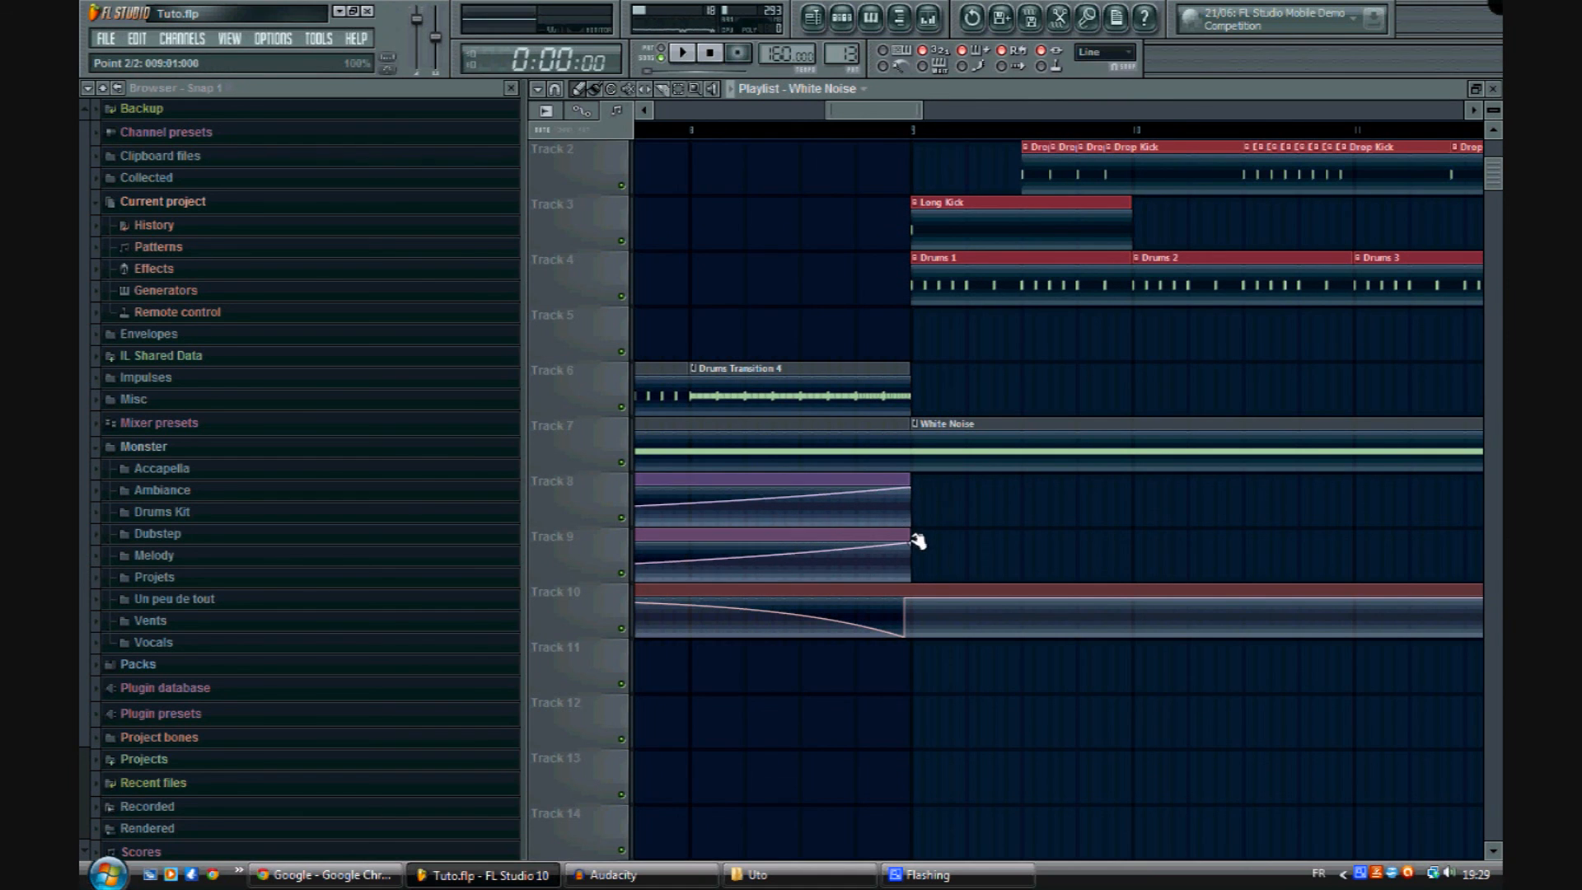
click(799, 482)
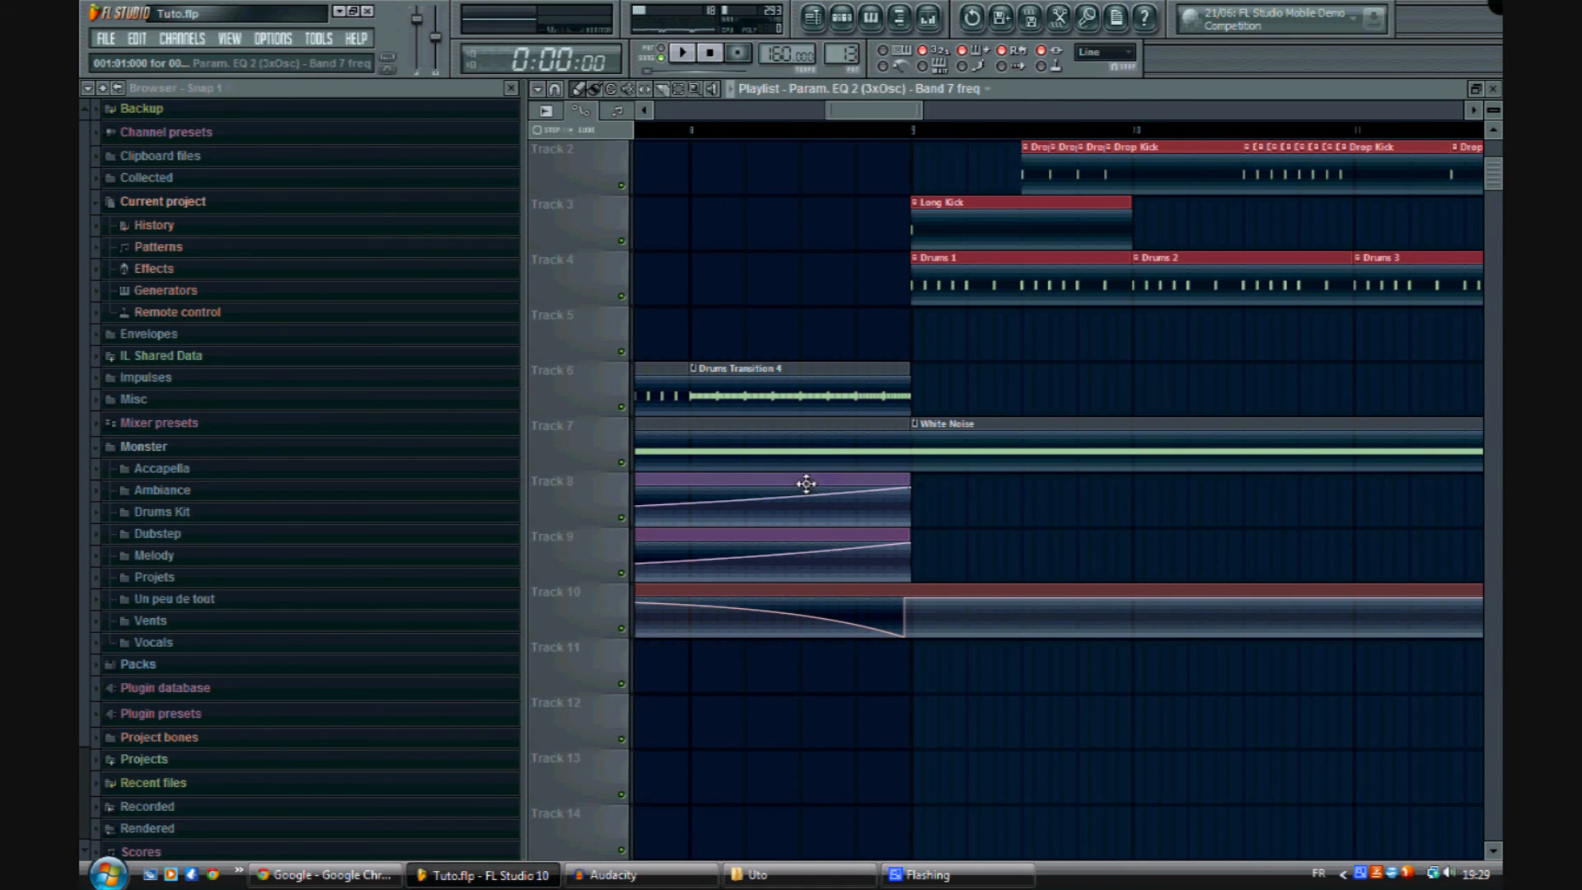
scroll(885, 134, down, 5)
scroll(879, 155, down, 2)
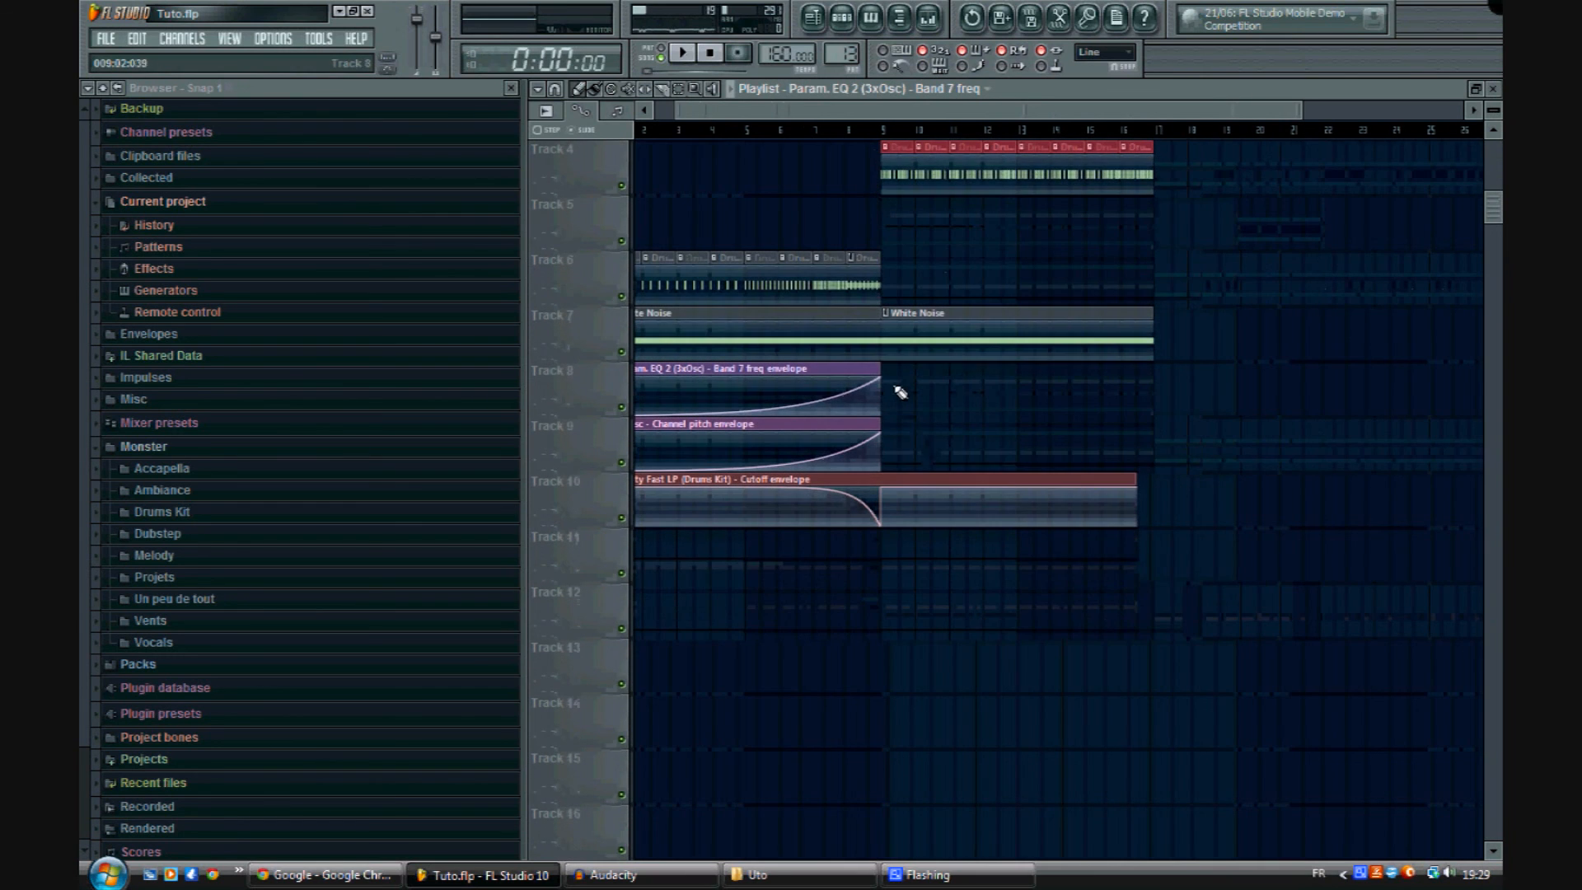
drag(876, 365, 1117, 359)
drag(953, 426, 1165, 446)
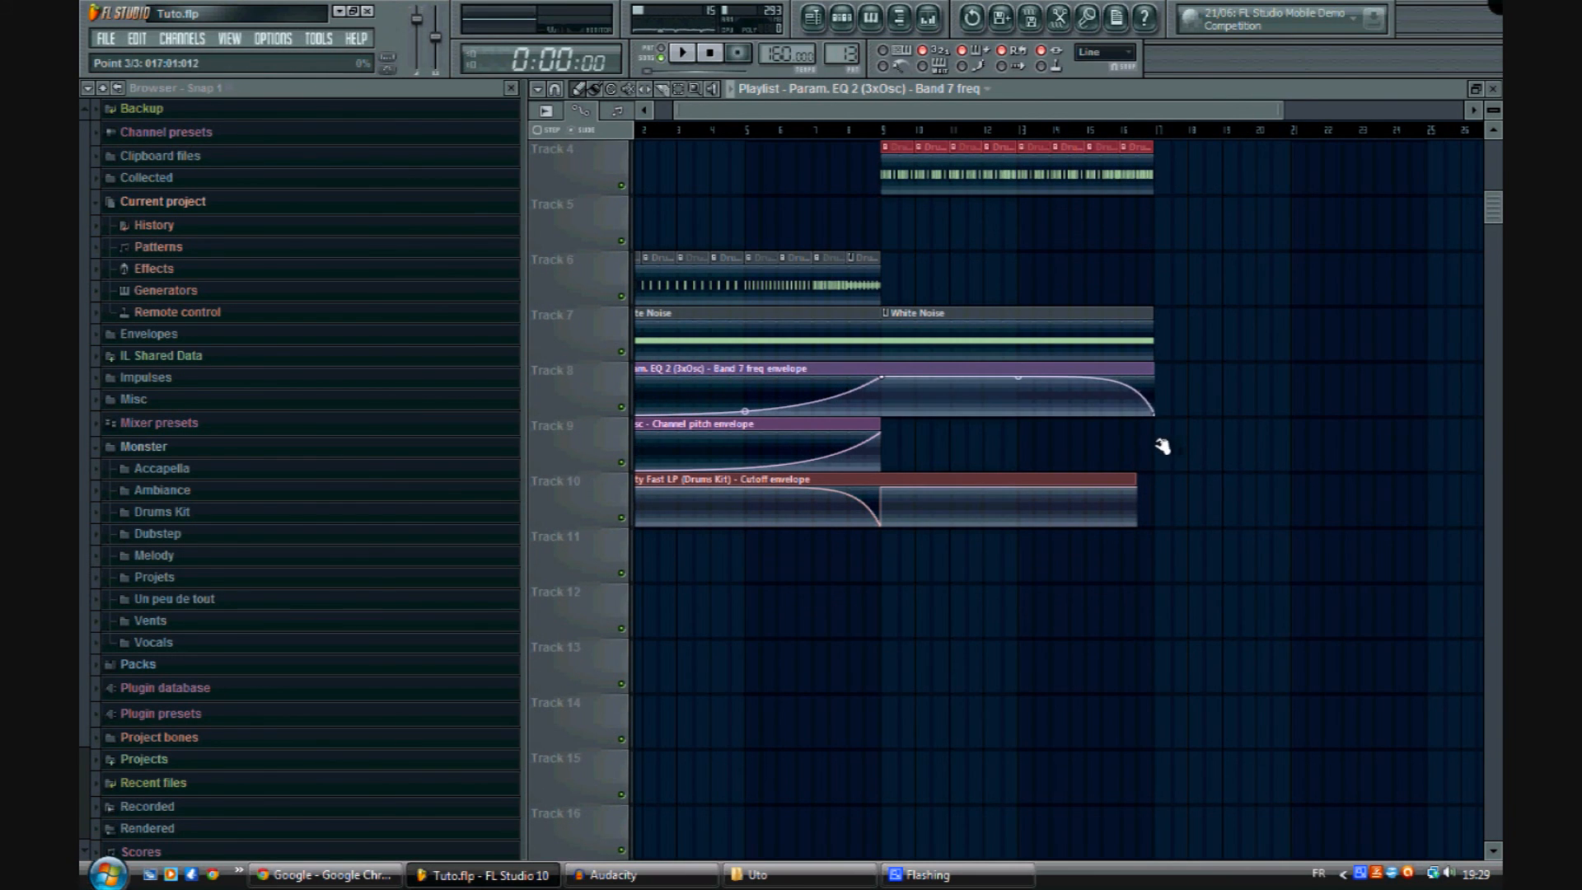
drag(979, 513, 929, 731)
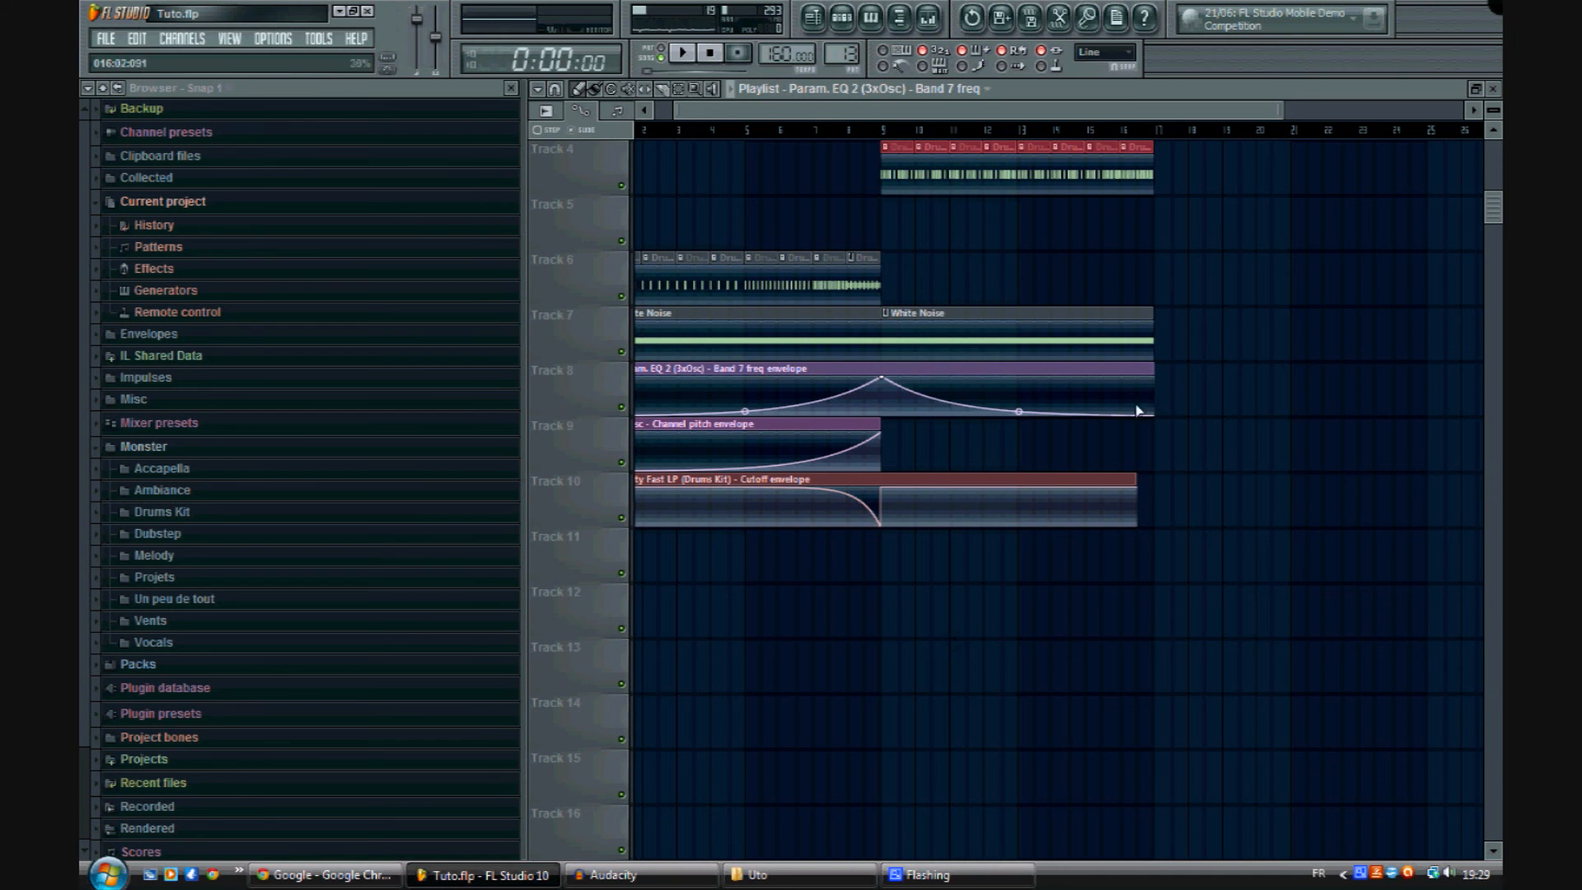
Step: Play the passage around bar 9 to hear the white noise fade out over the drop
click(882, 134)
key(space)
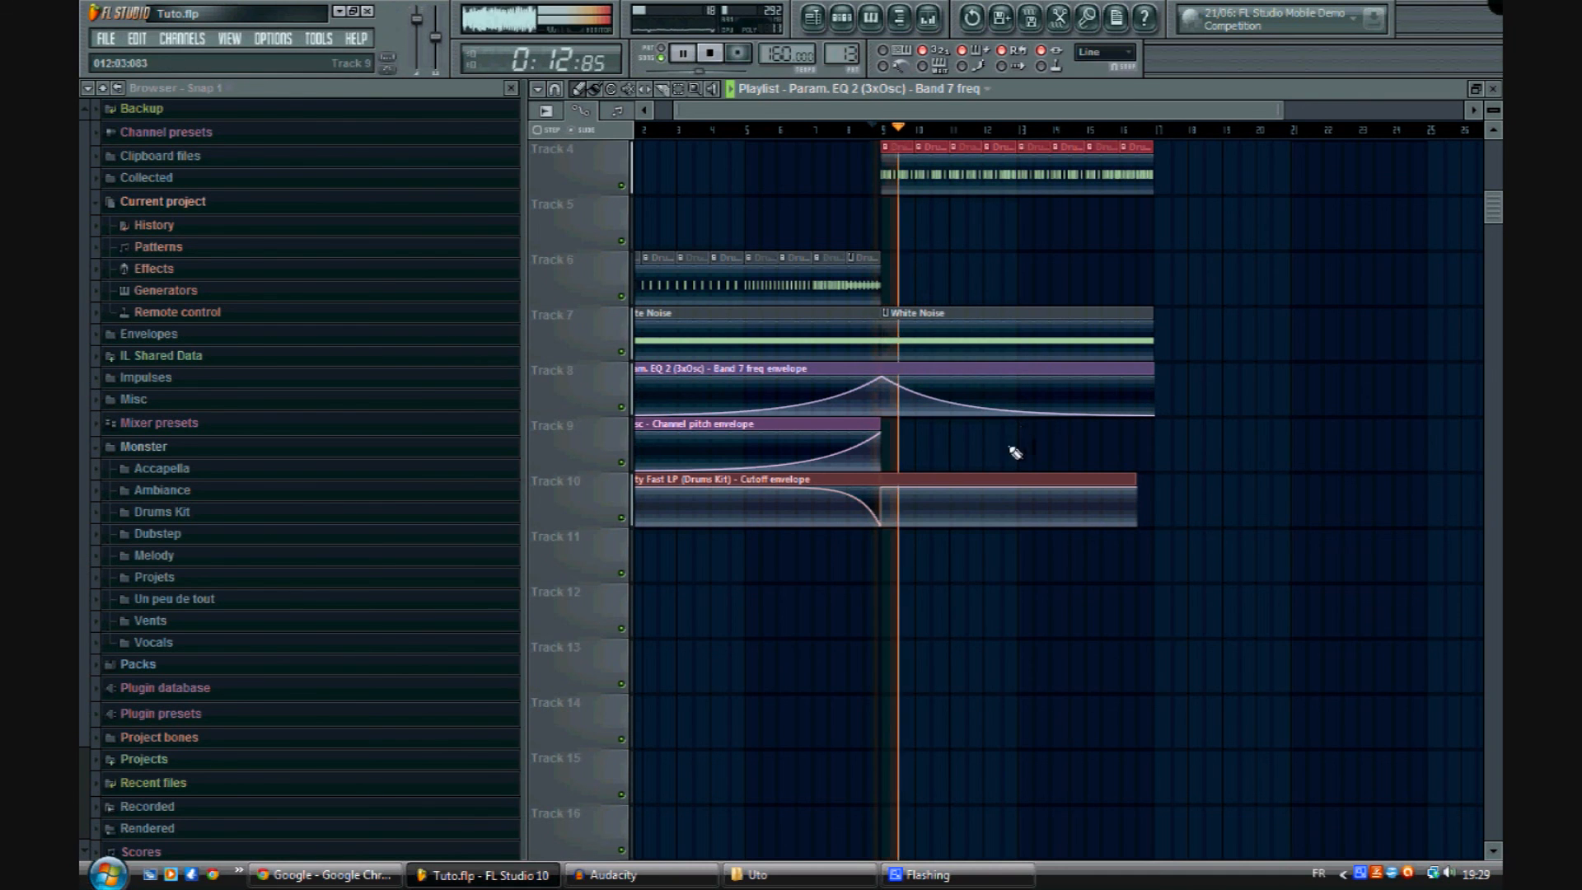
key(space)
drag(879, 435, 943, 423)
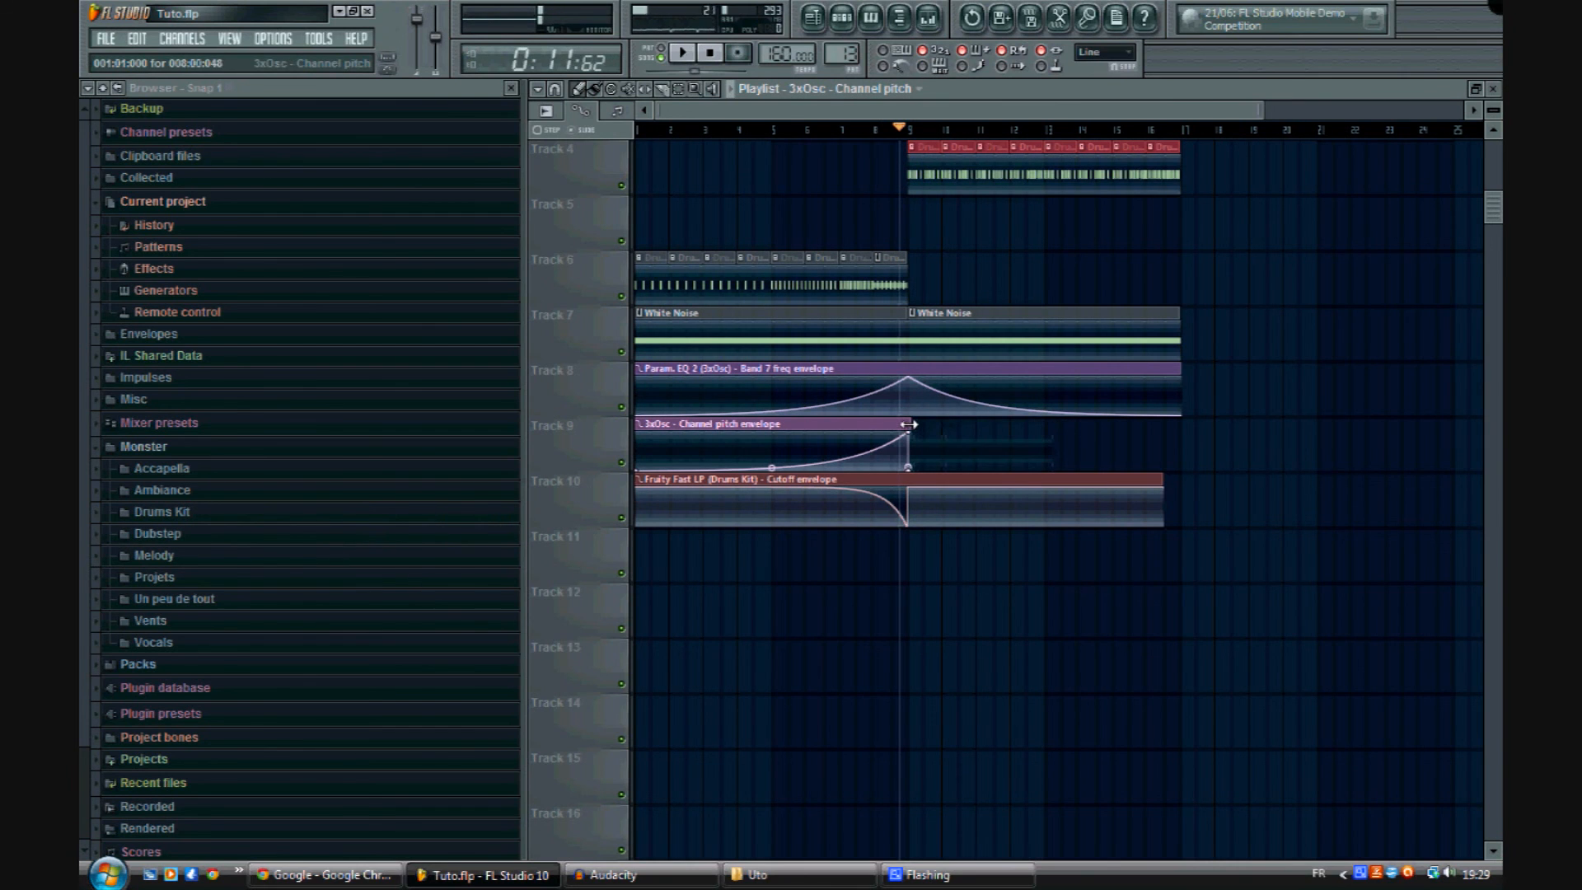
key(space)
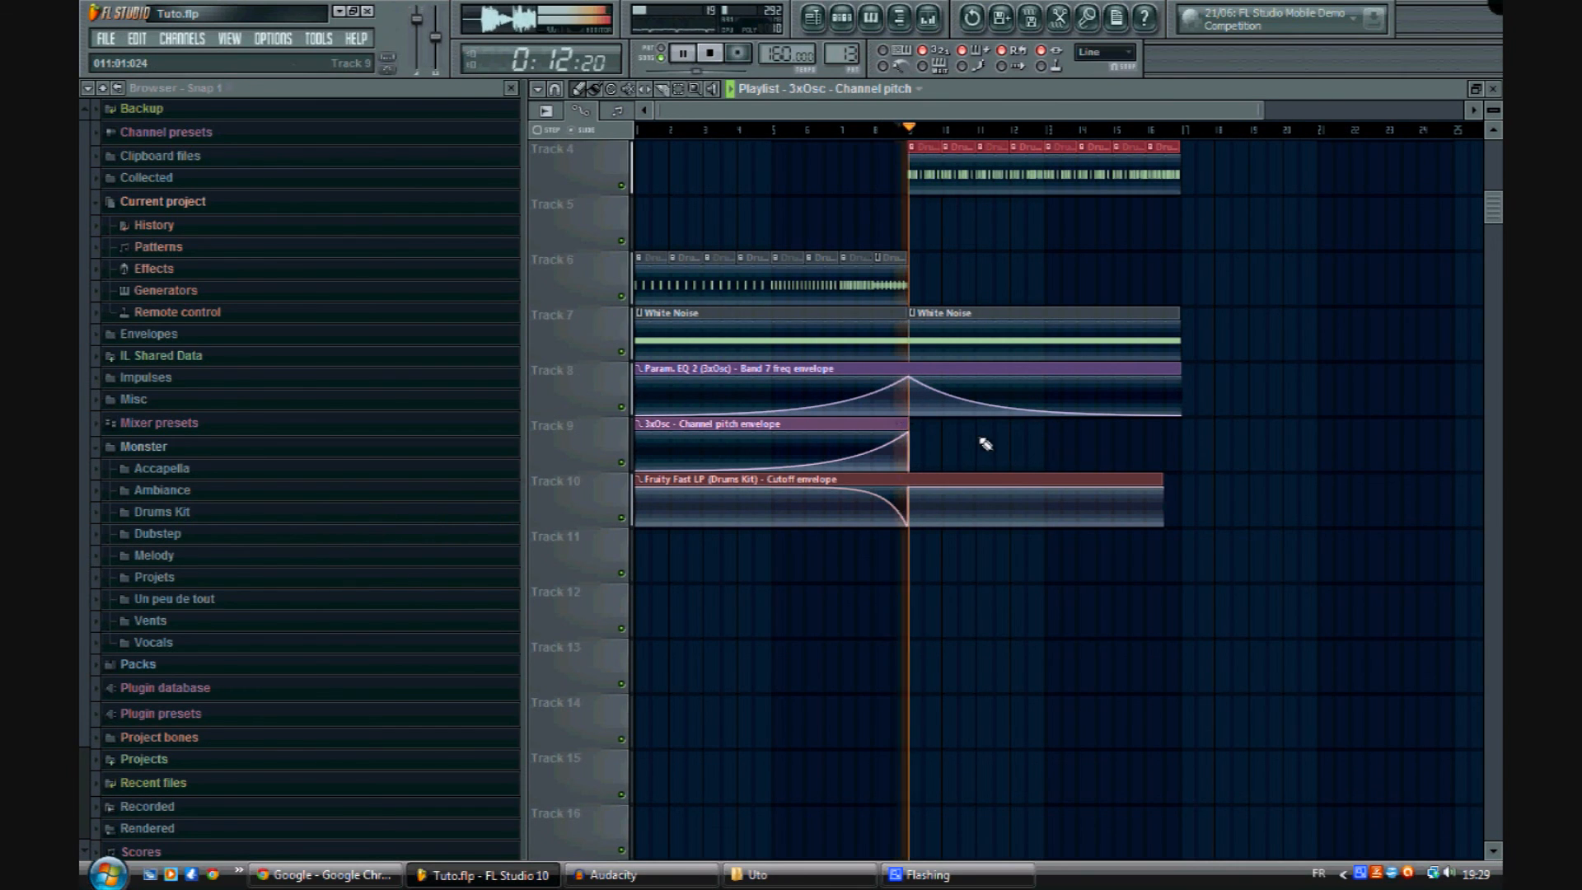
click(896, 129)
click(869, 129)
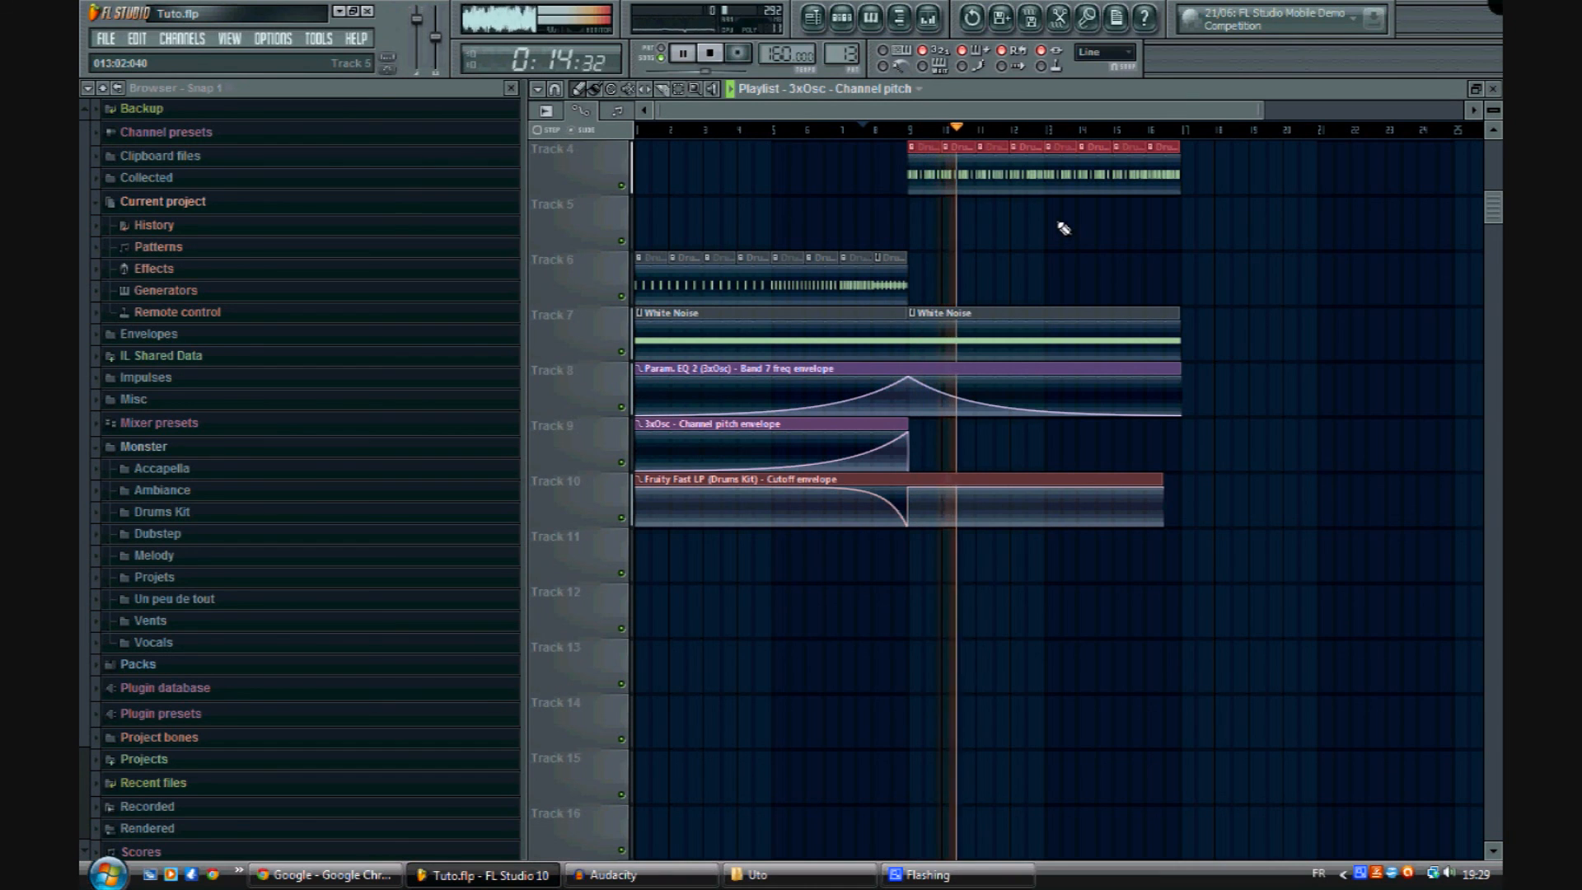
key(space)
Step: Straighten the descending Band 7 freq segment between bars 9 and 17 into a linear slope and play it back
right_click(1052, 406)
click(1080, 435)
right_click(1046, 412)
key(space)
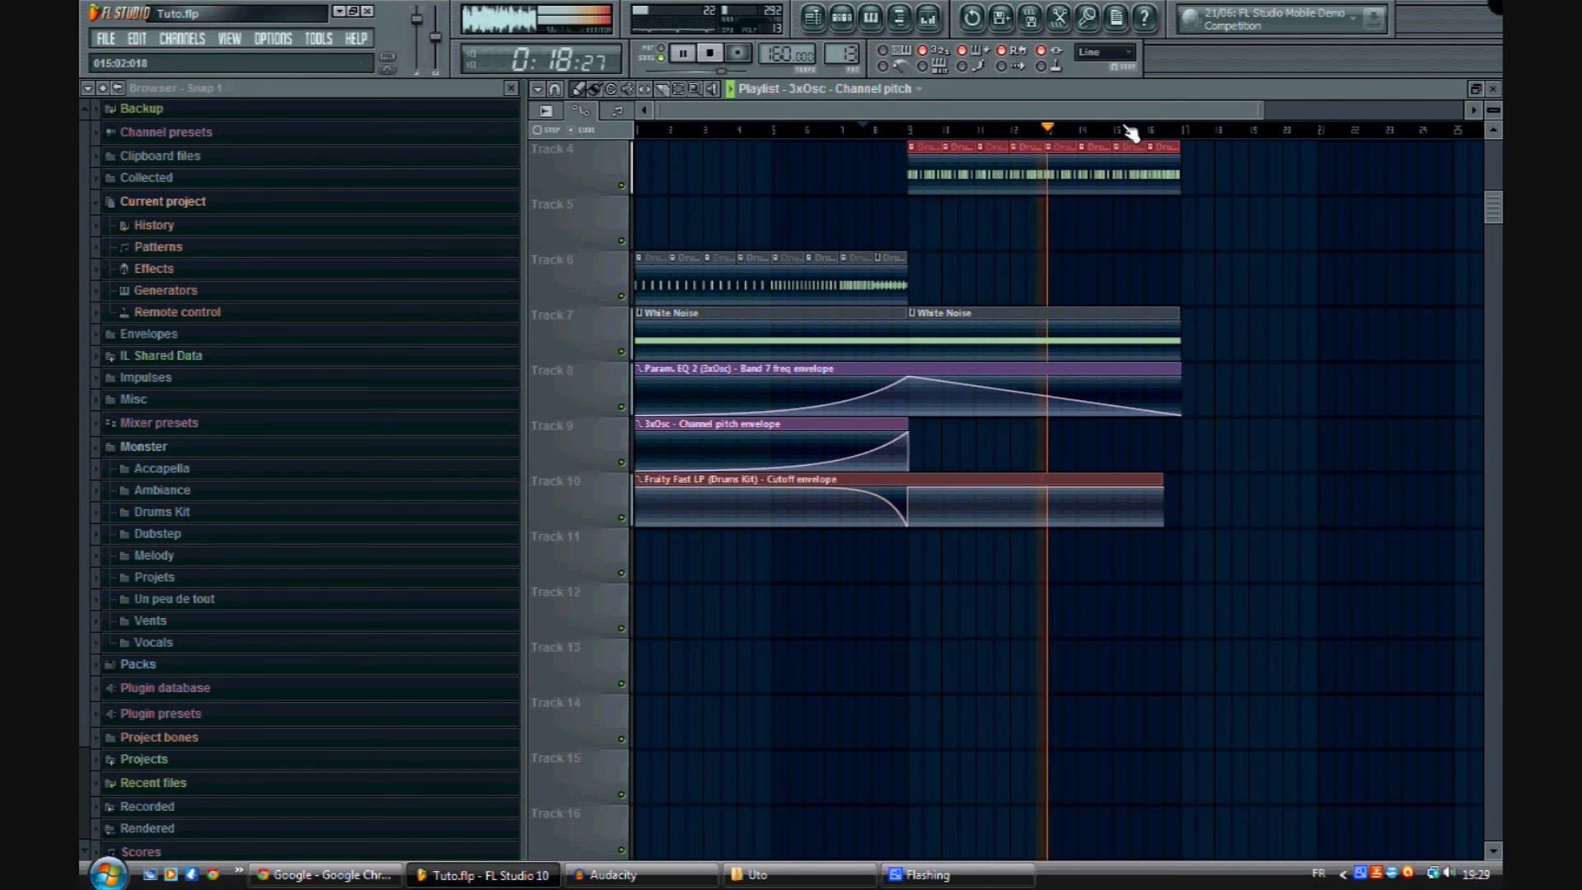
key(space)
Step: Switch to Audacity to check the running audio recording, and return to the FL Studio playlist
scroll(1005, 145, up, 2)
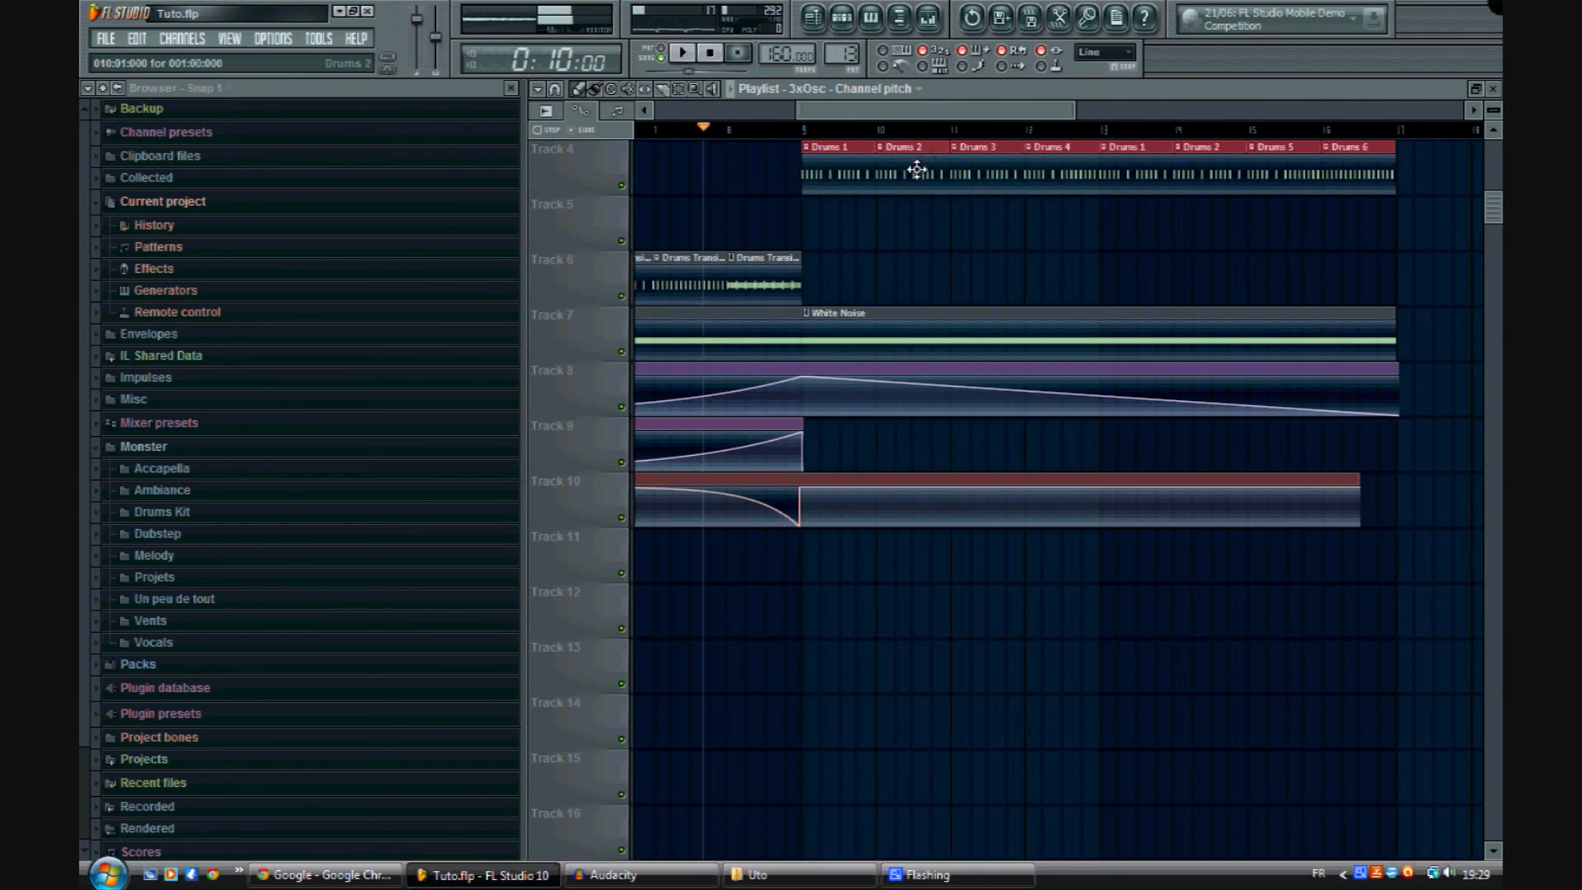
scroll(852, 123, down, 4)
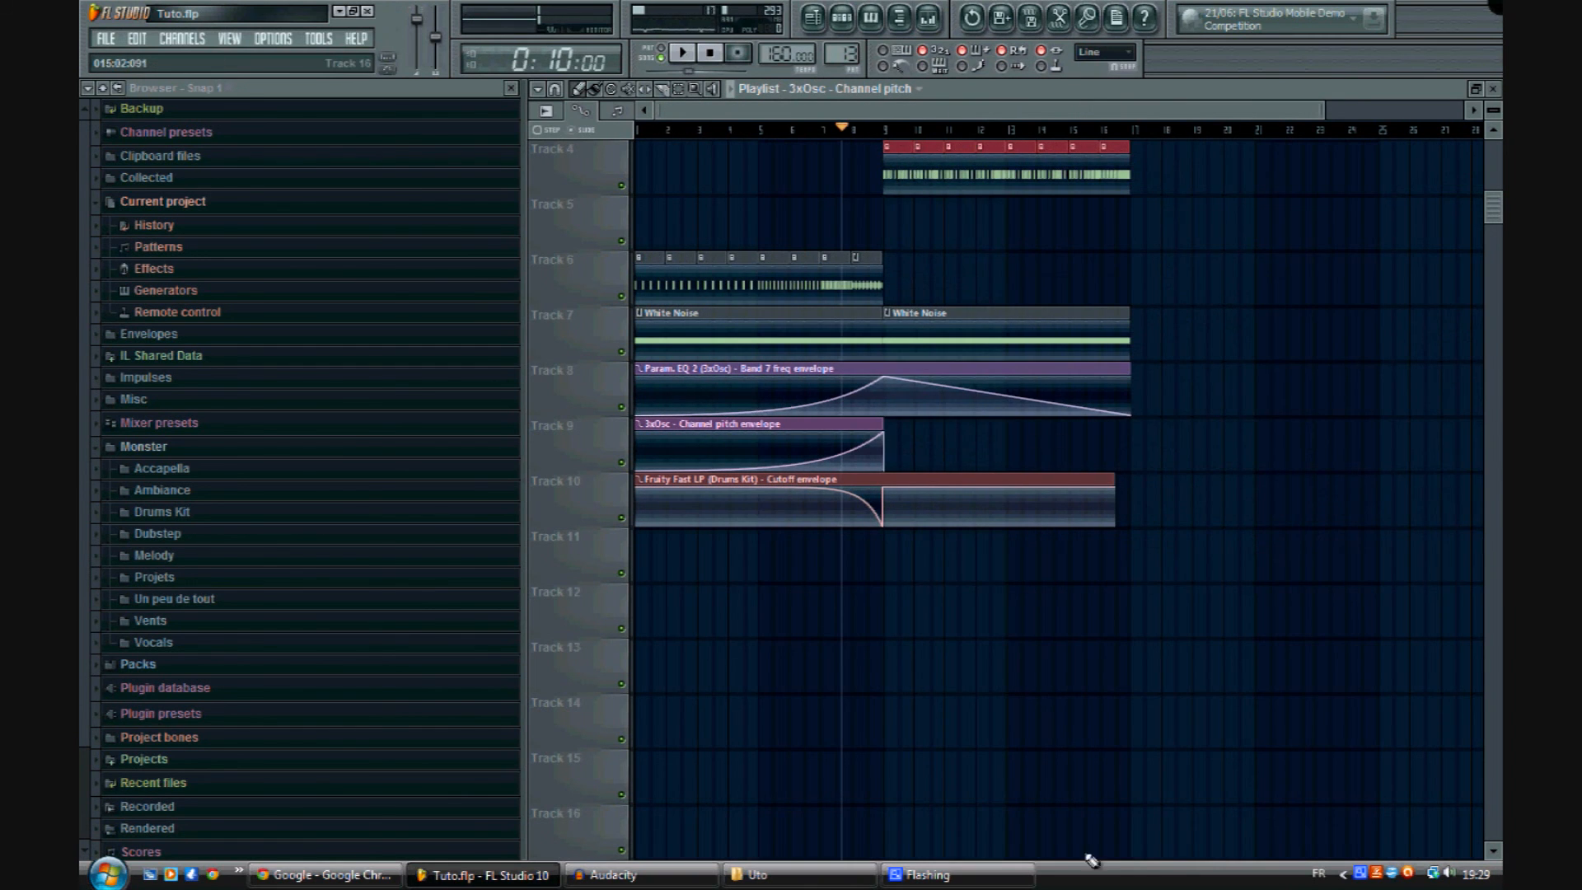
click(666, 878)
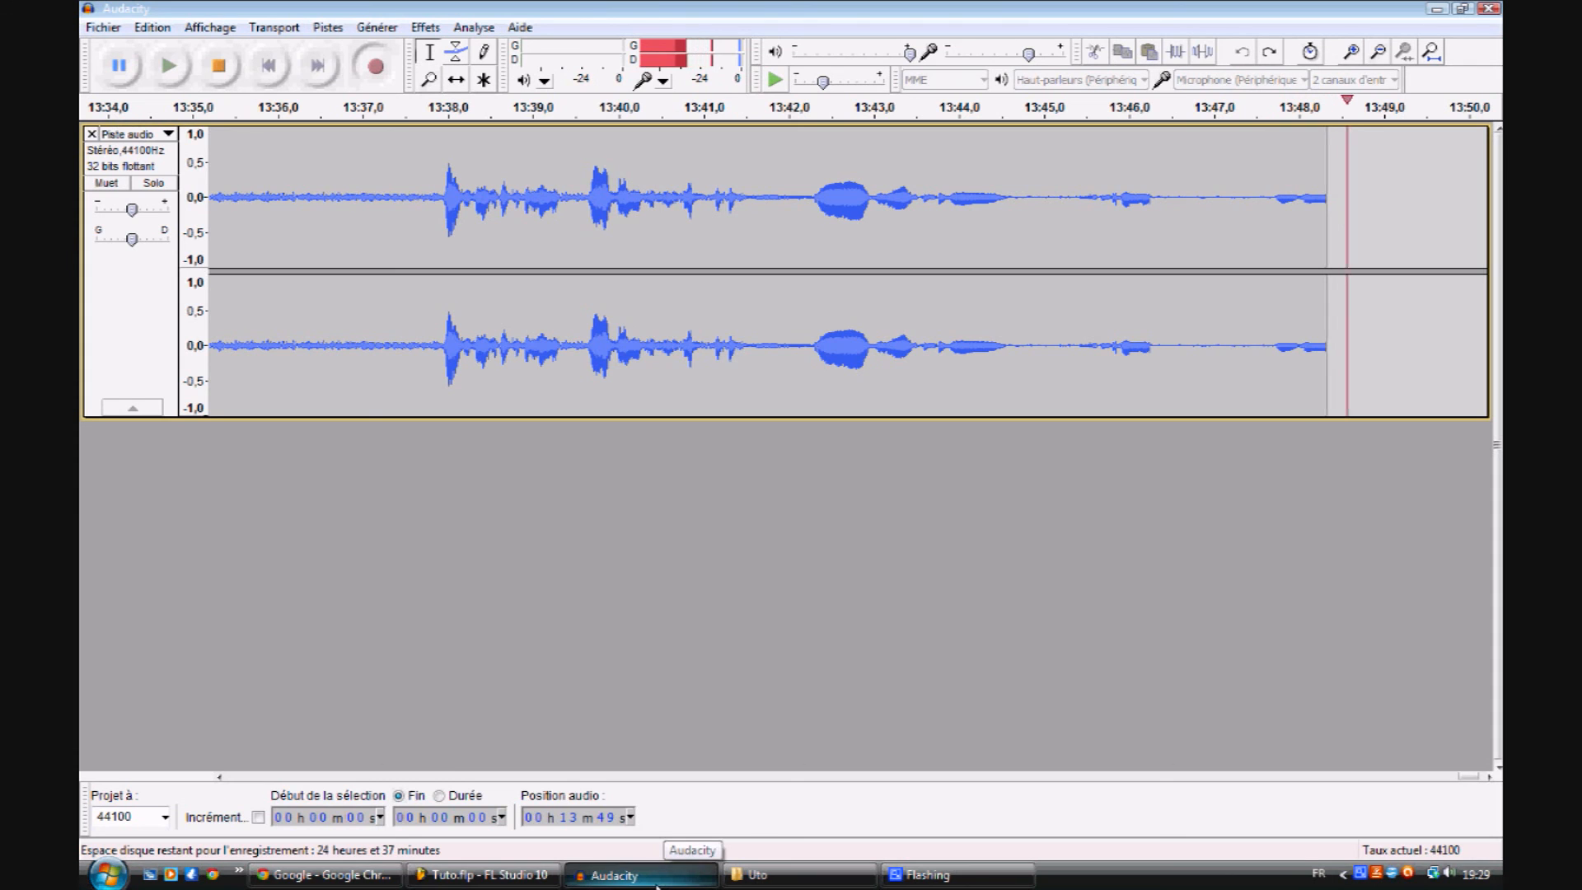
click(657, 881)
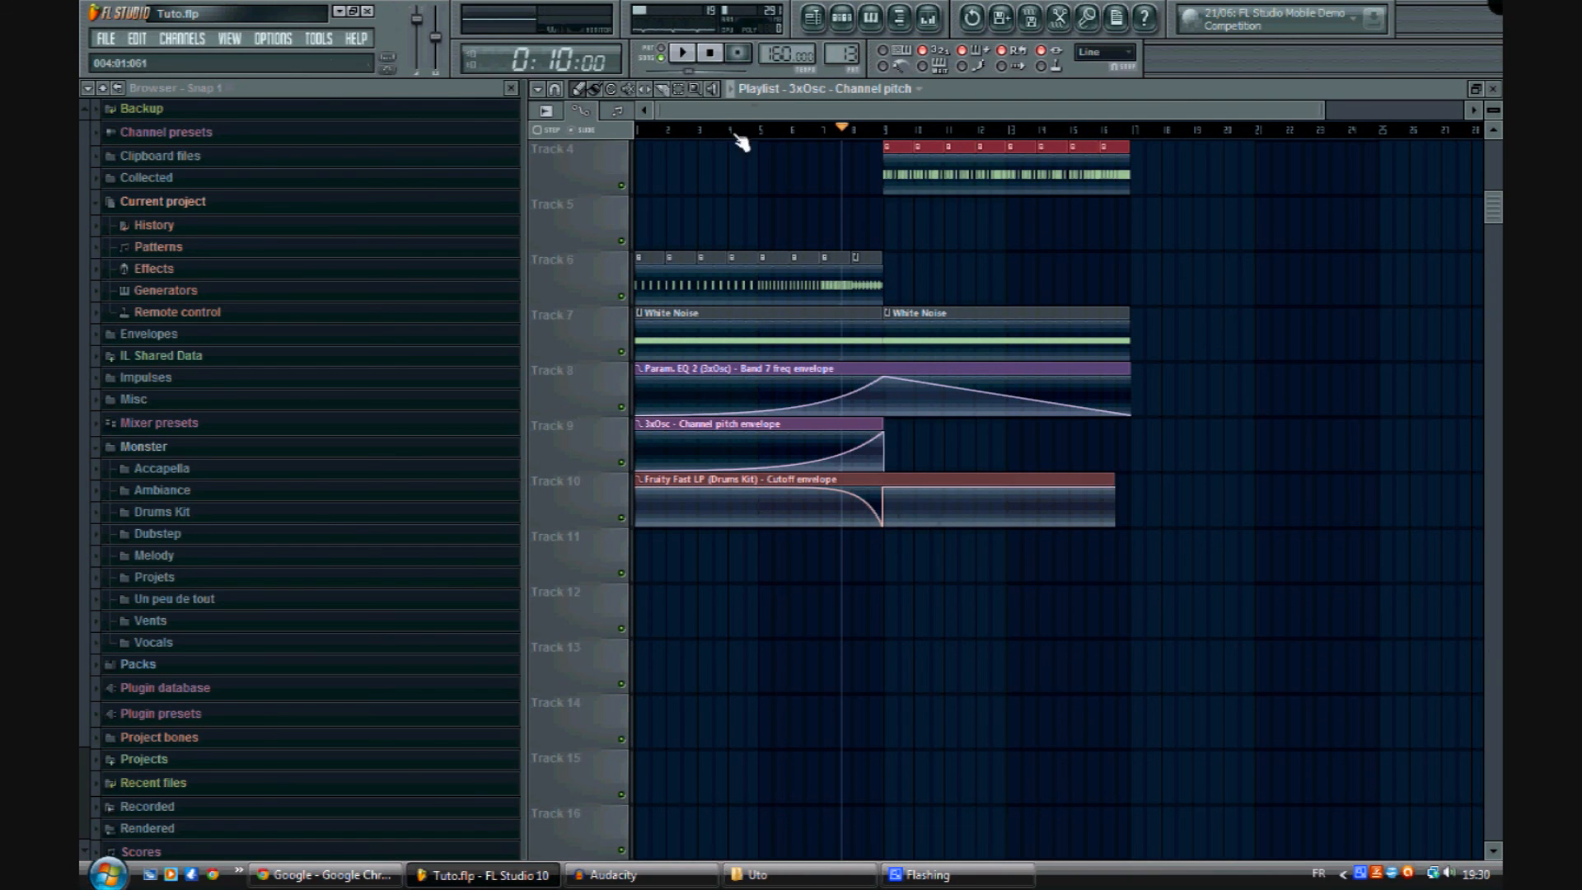
Step: Rewind the song to bar 1 and try to pick the Scream channel from the Project Picker's channels for the playlist
drag(751, 136, 462, 128)
scroll(953, 329, up, 3)
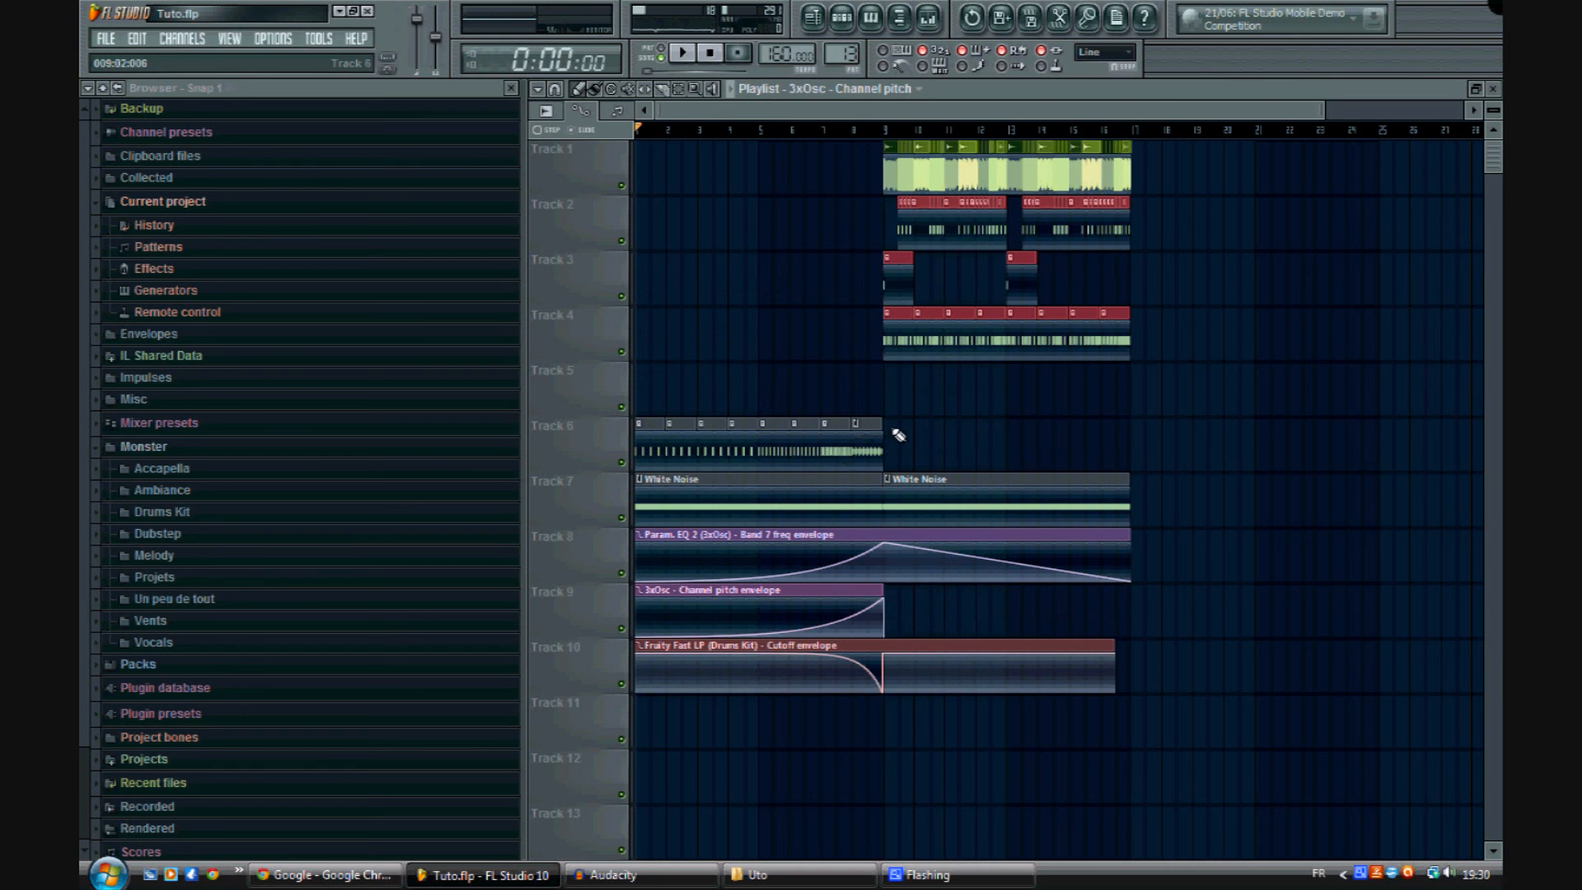
middle_click(928, 422)
click(904, 744)
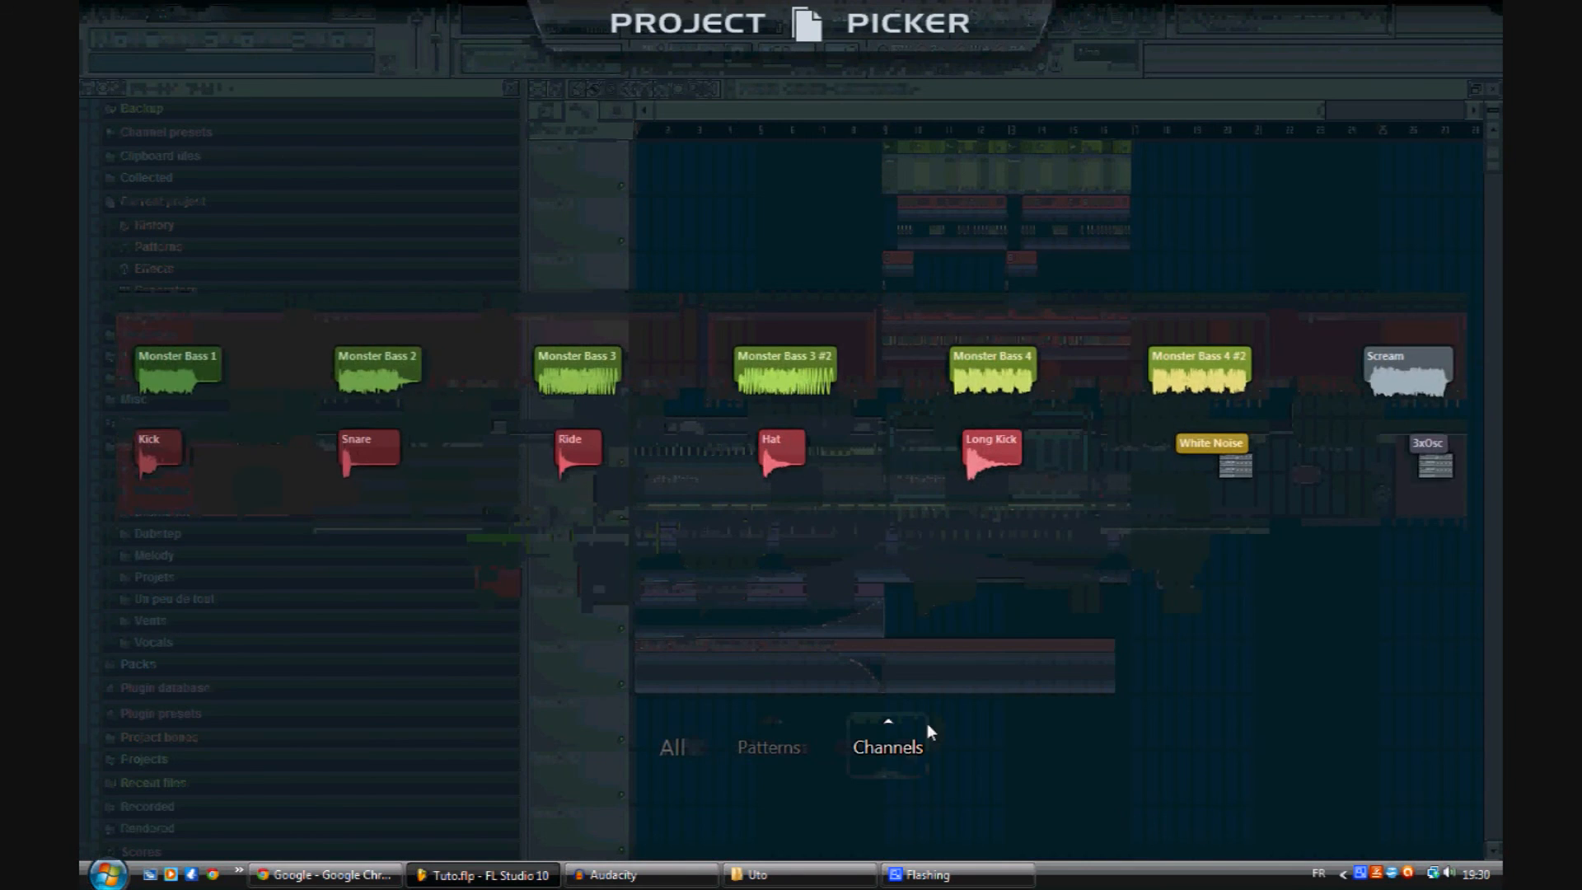
click(1422, 362)
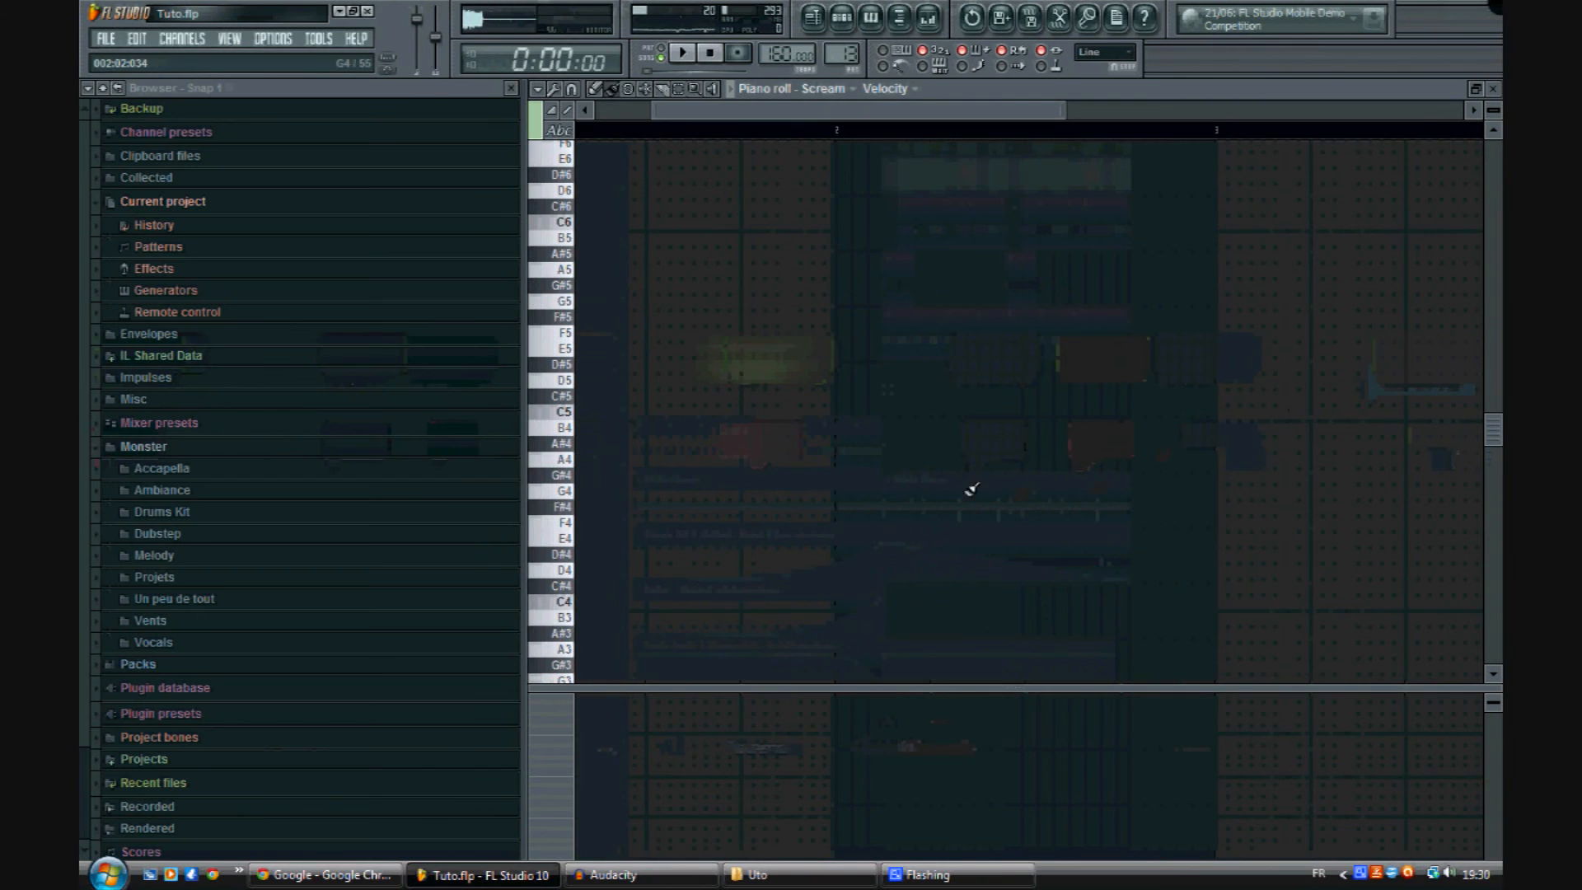
click(814, 17)
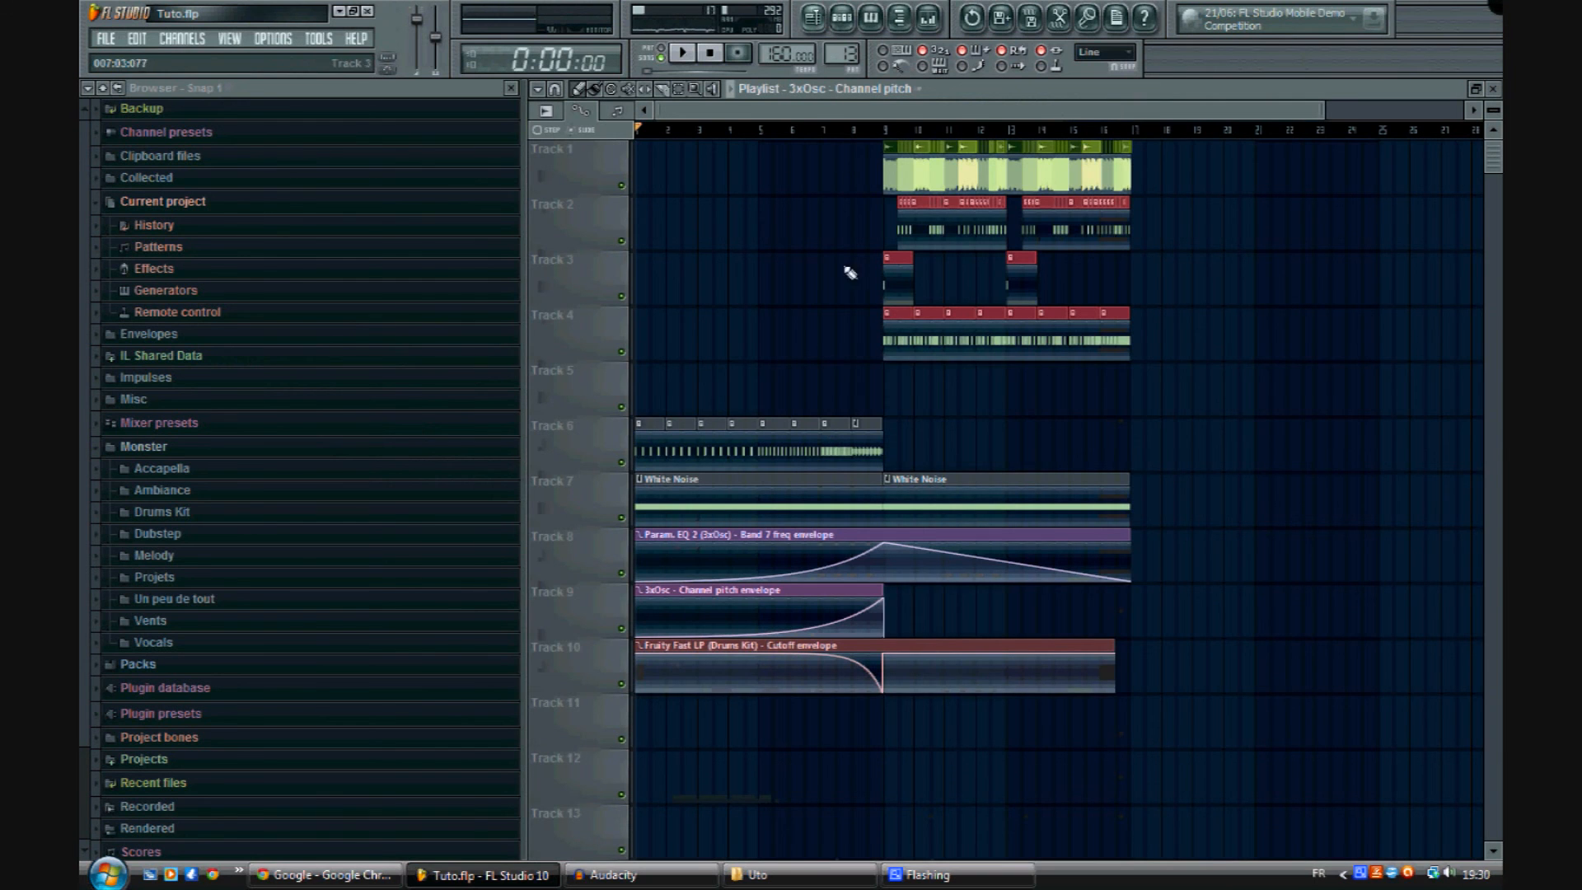
Step: Check the playlist's list of clip sources for the Scream sample
right_click(948, 383)
click(874, 89)
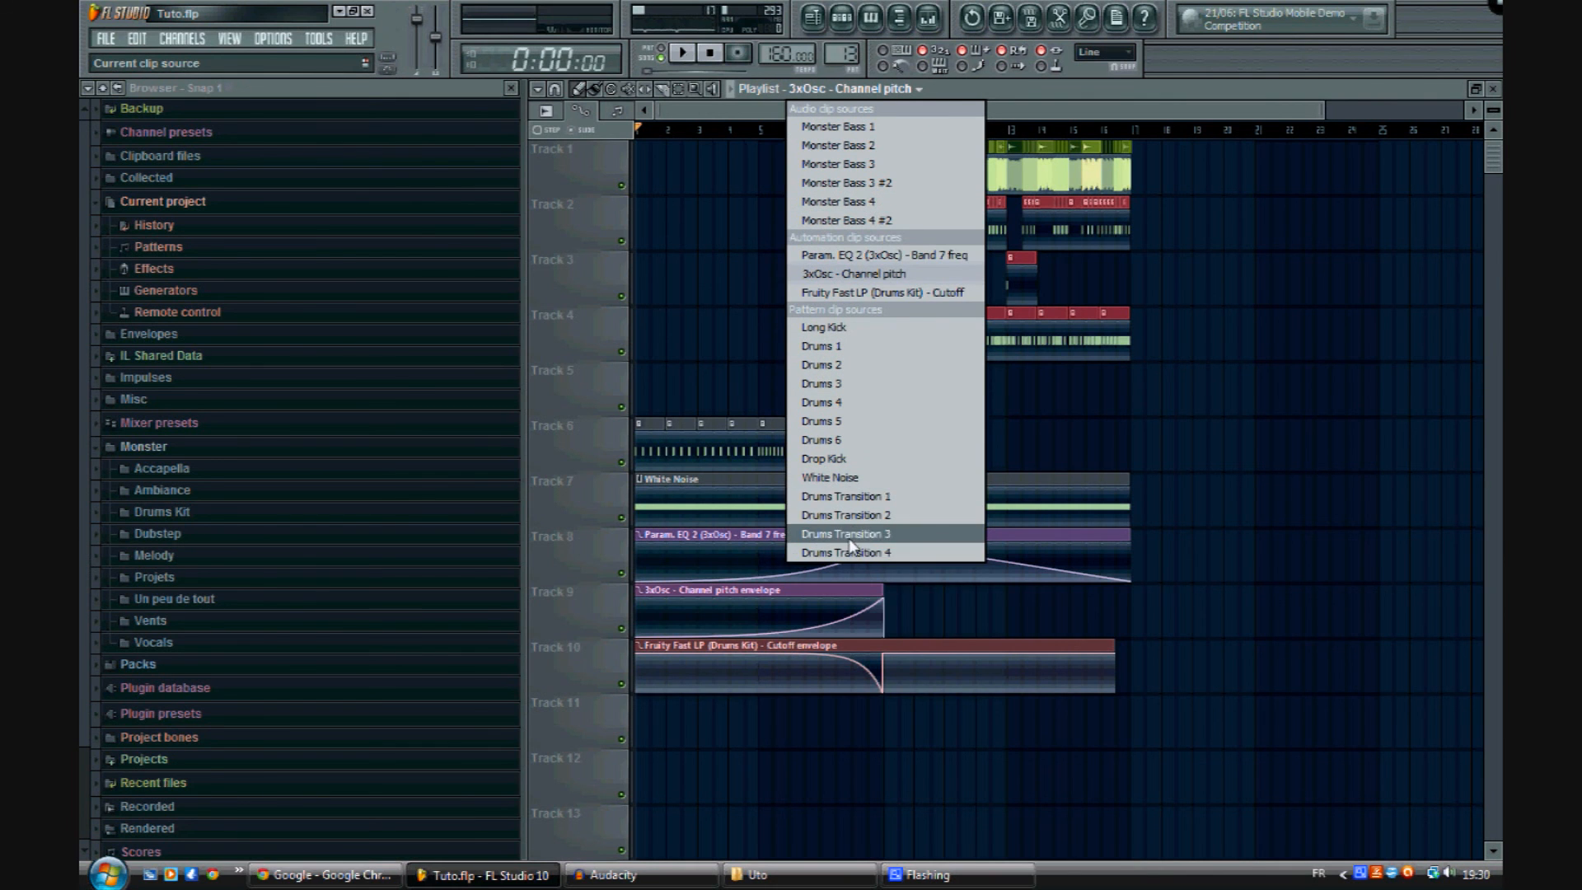
click(1061, 404)
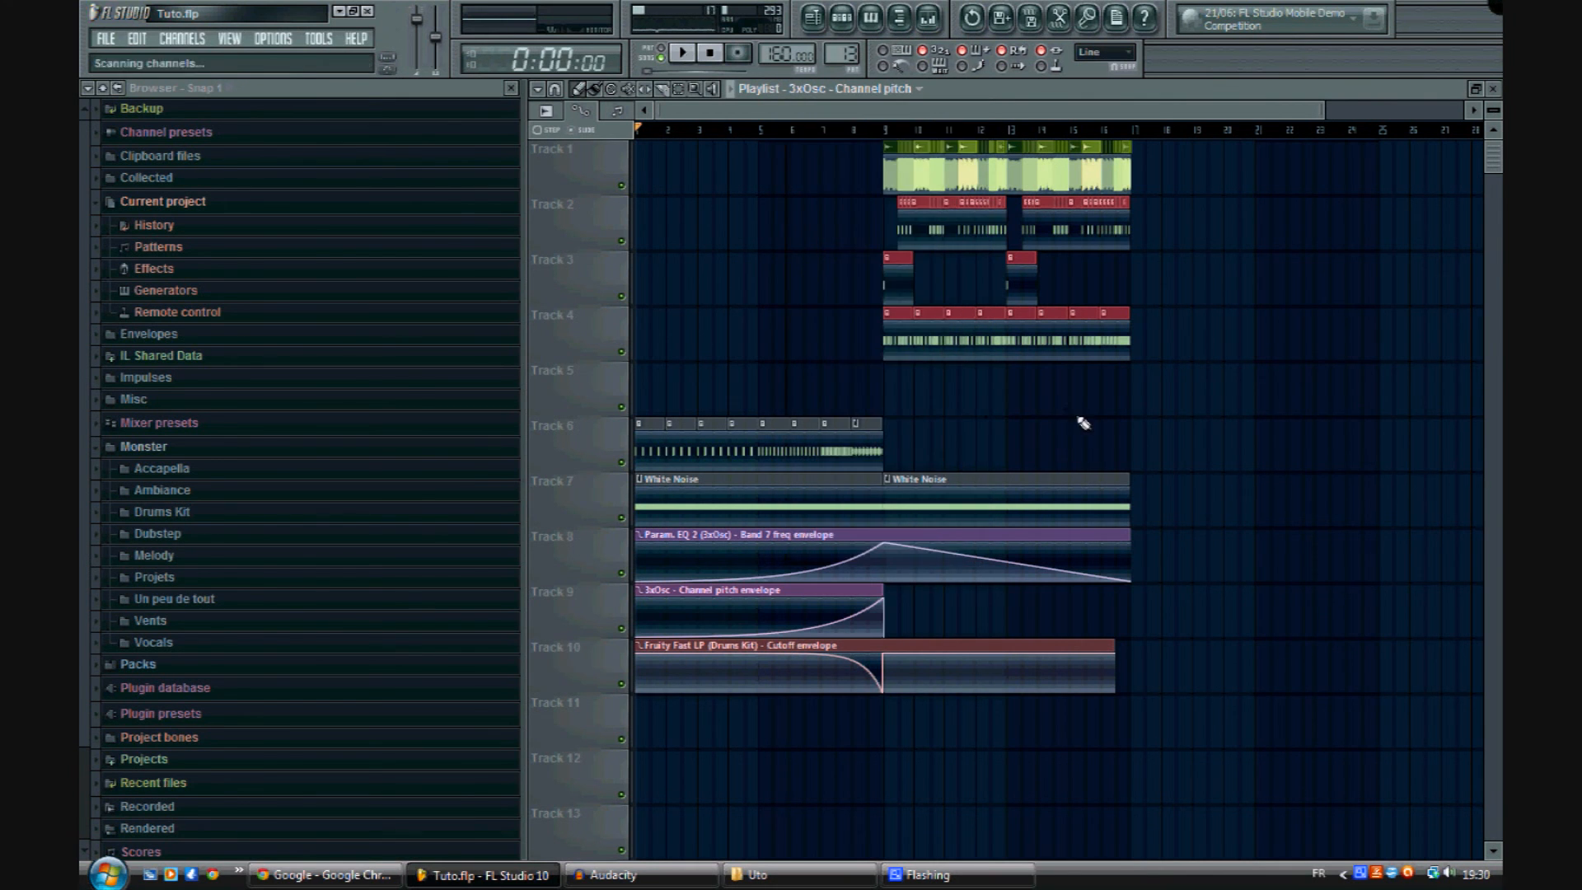
Step: Try to pick the Scream channel from the Project Picker's full view of patterns and channels
middle_click(1082, 422)
click(673, 746)
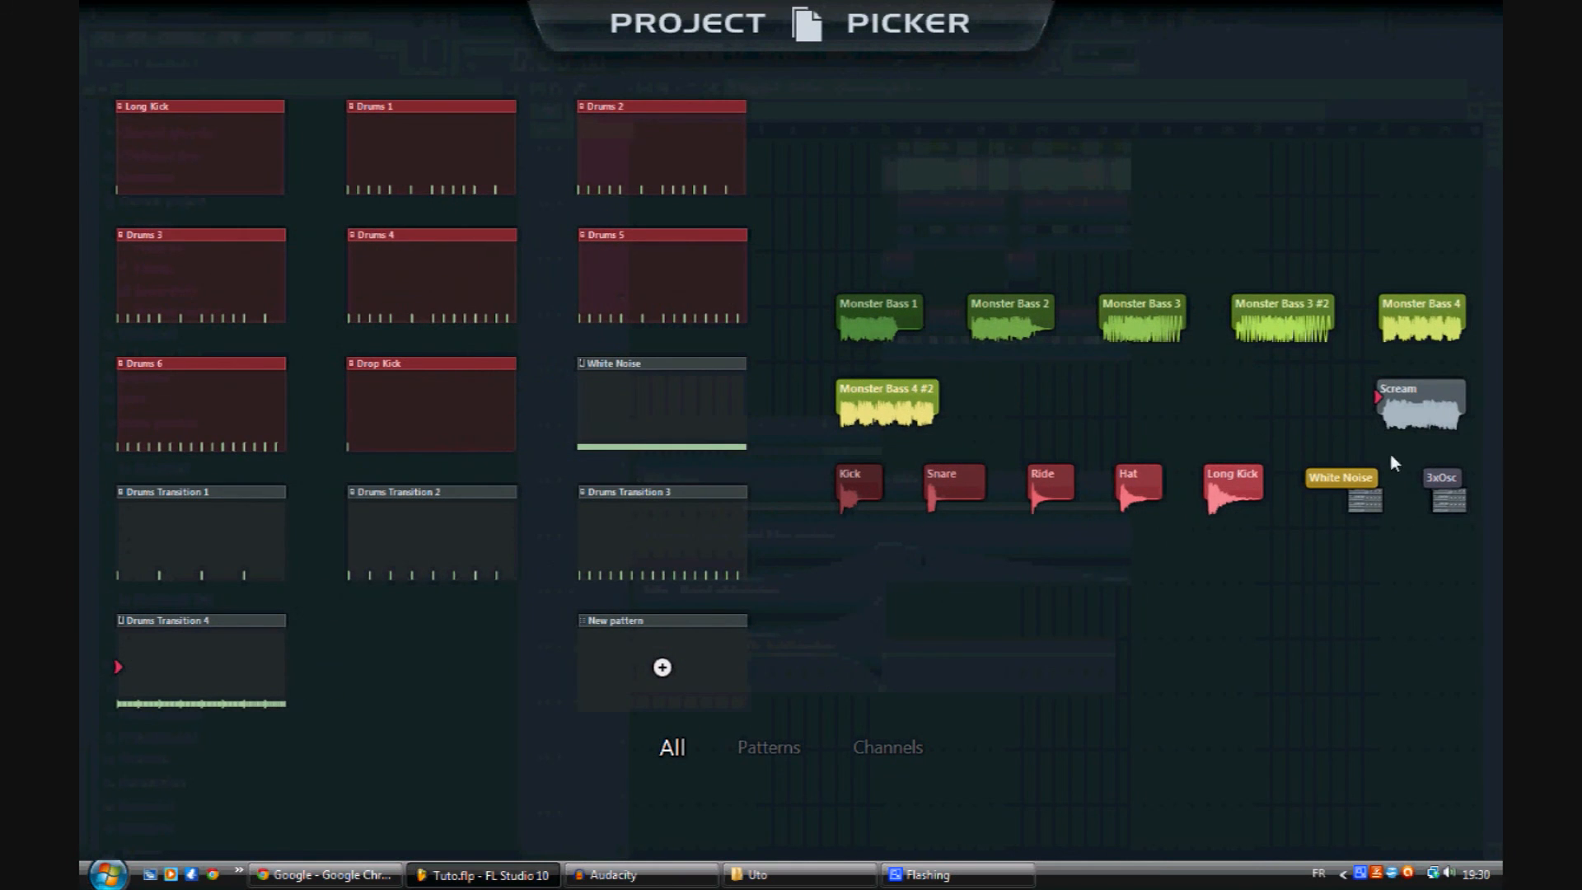
click(1419, 403)
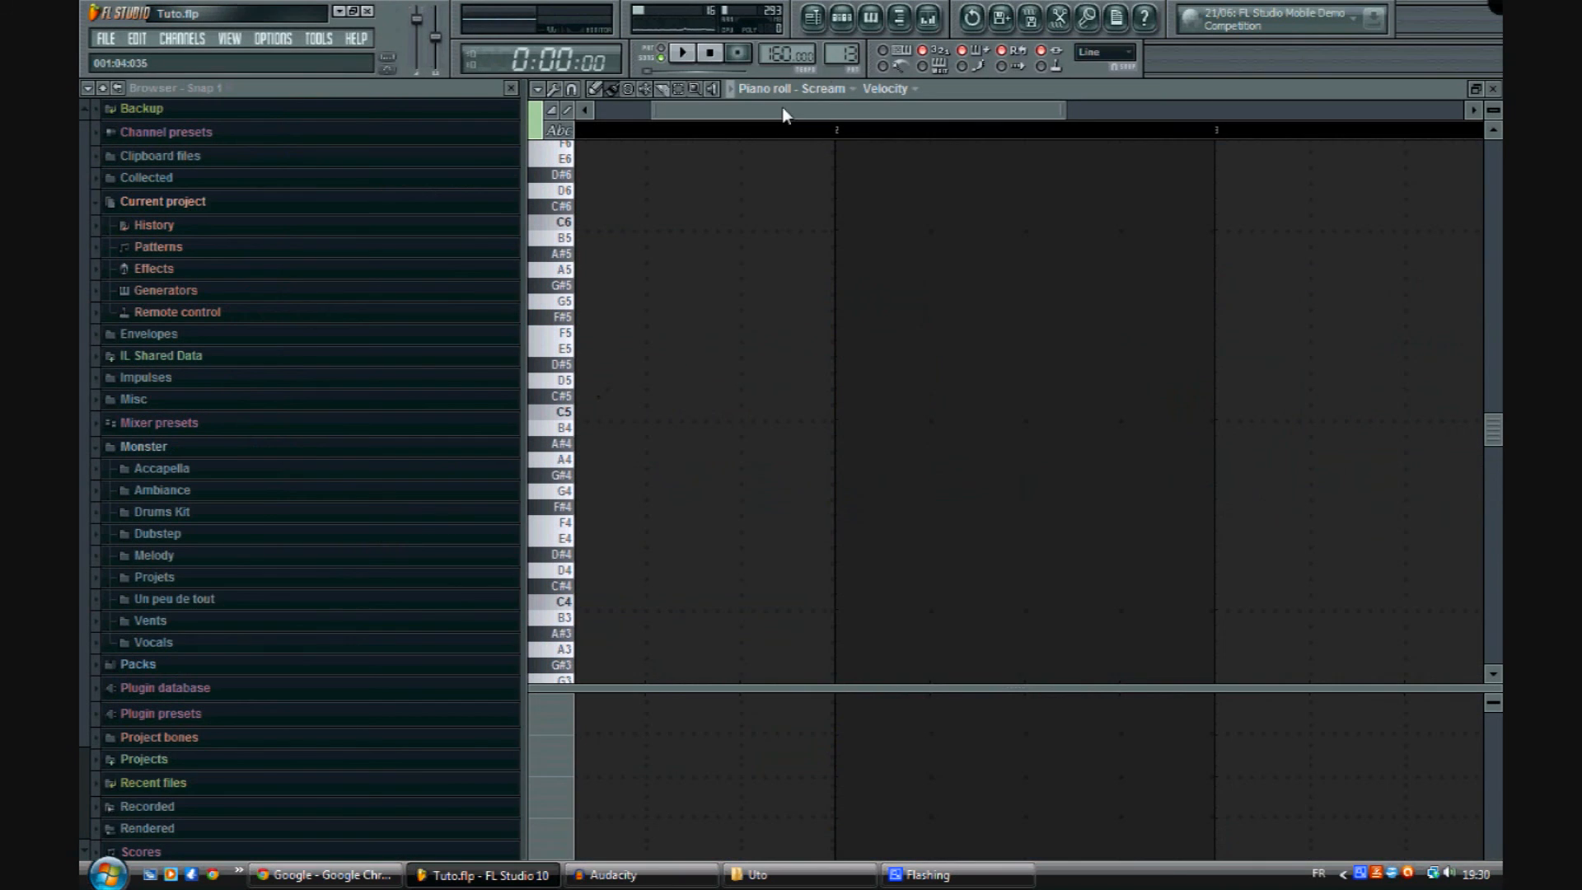
Step: Place the Scream channel's GRWL_SNARL_029_B sample as an audio clip on Track 5, ending at bar 9
click(841, 23)
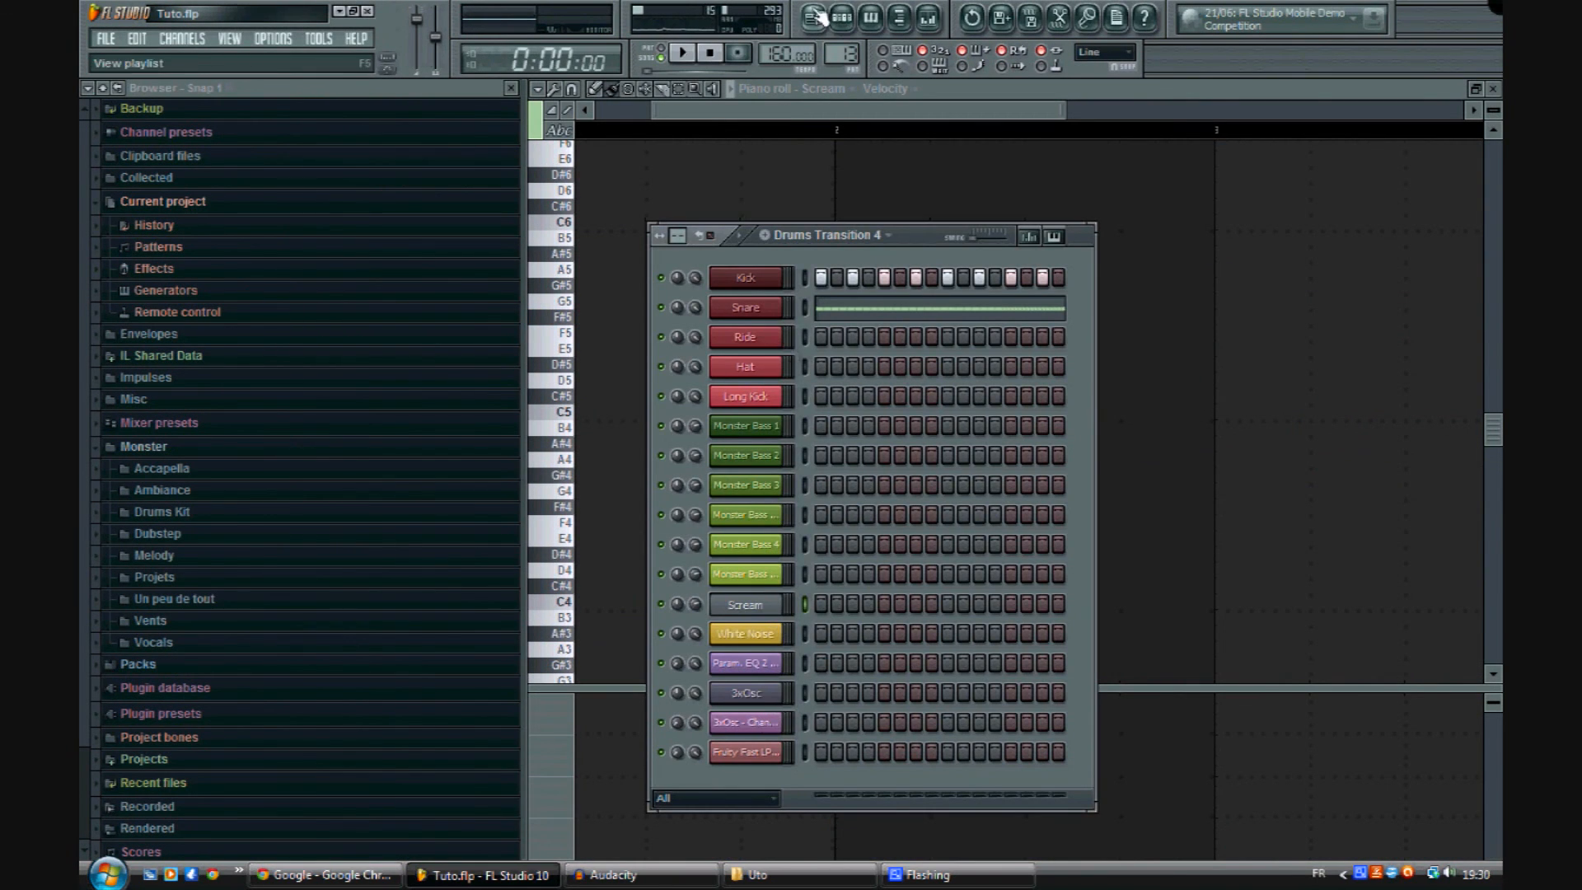
click(814, 18)
click(842, 13)
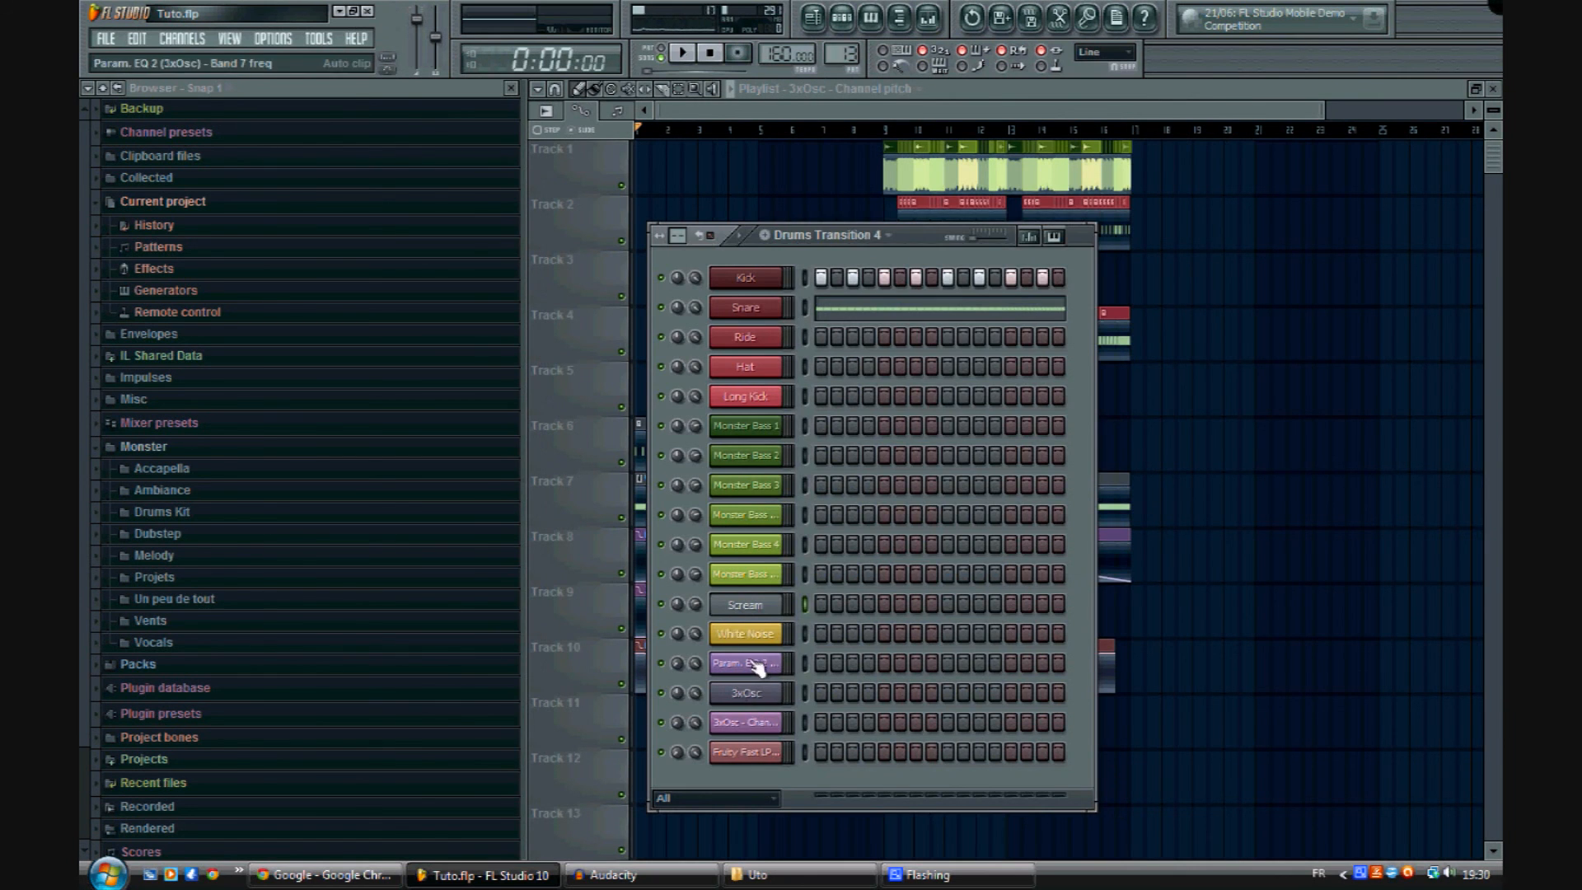
click(746, 605)
click(902, 284)
drag(1021, 725, 862, 363)
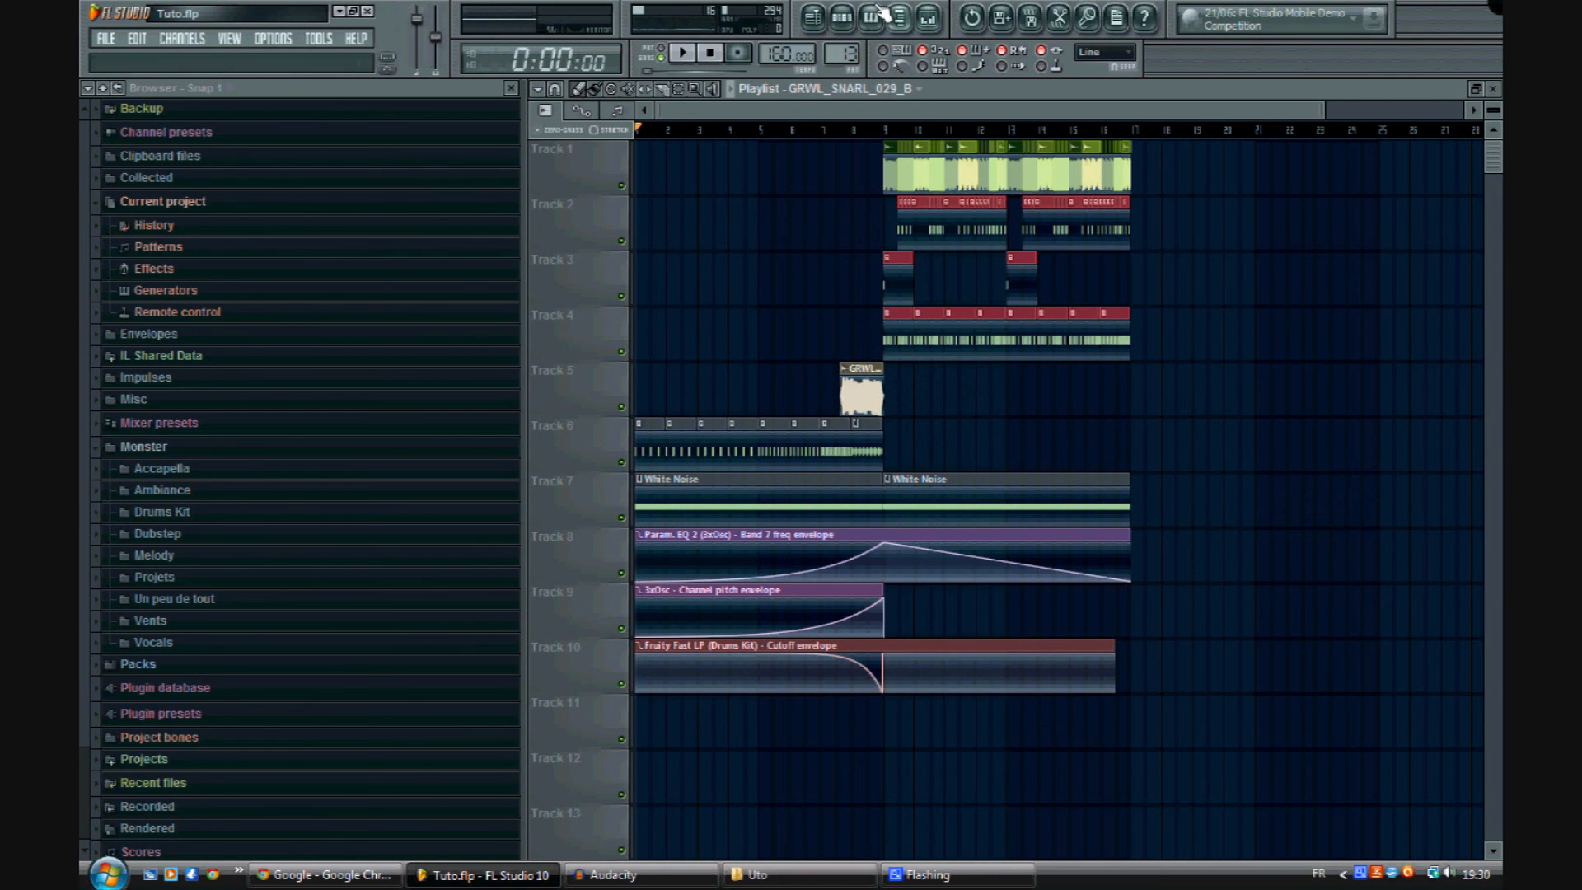
Step: Check the Scream channel's sample, instrument and root note settings
click(849, 23)
click(762, 465)
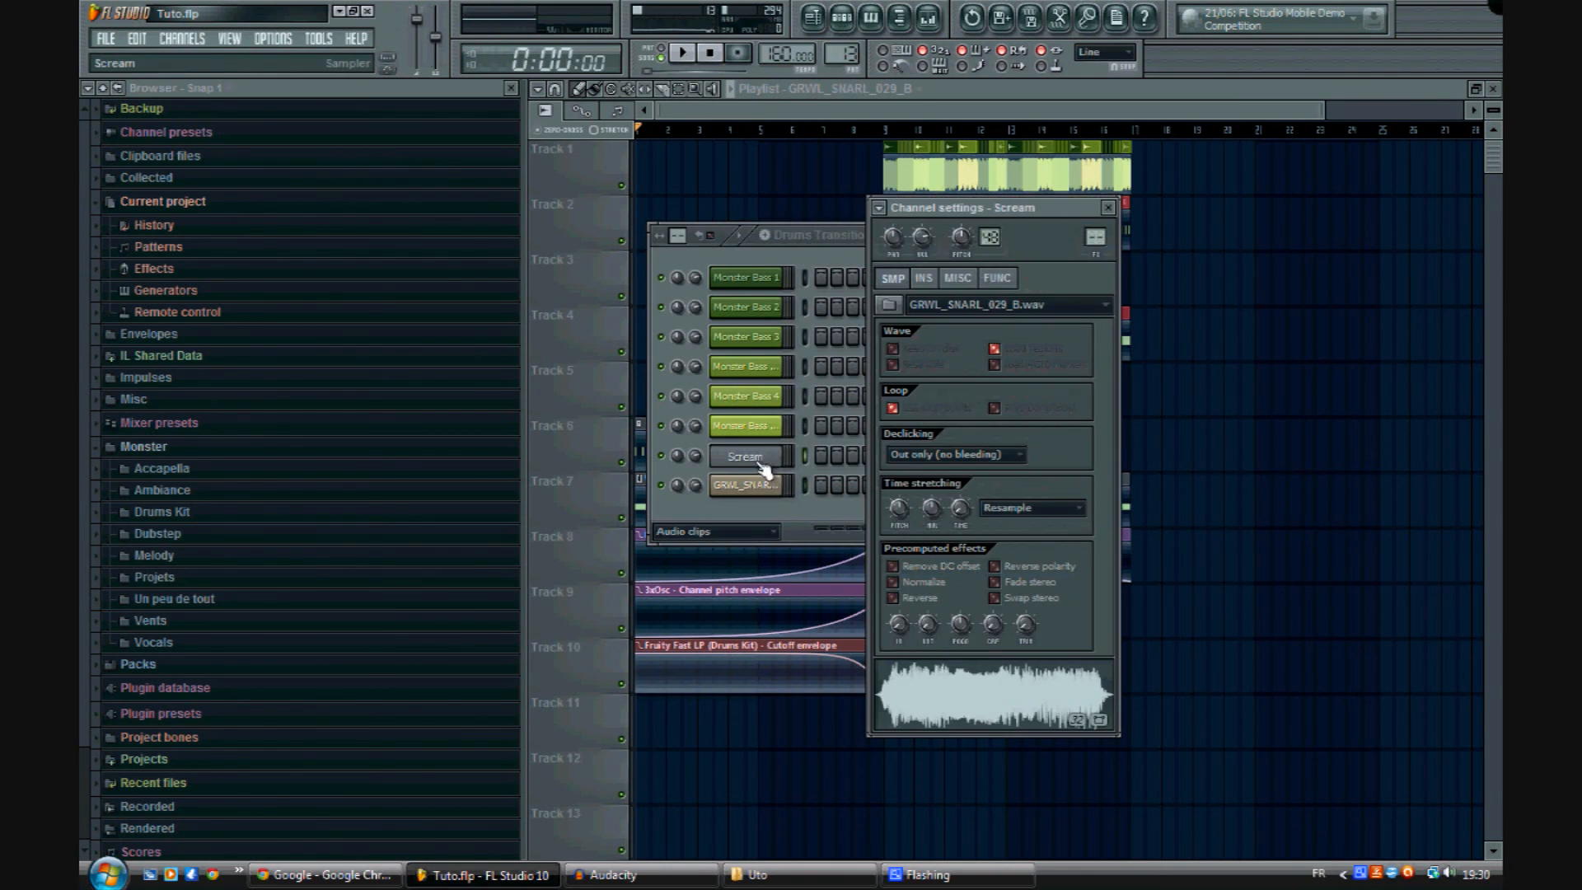
click(924, 279)
click(895, 281)
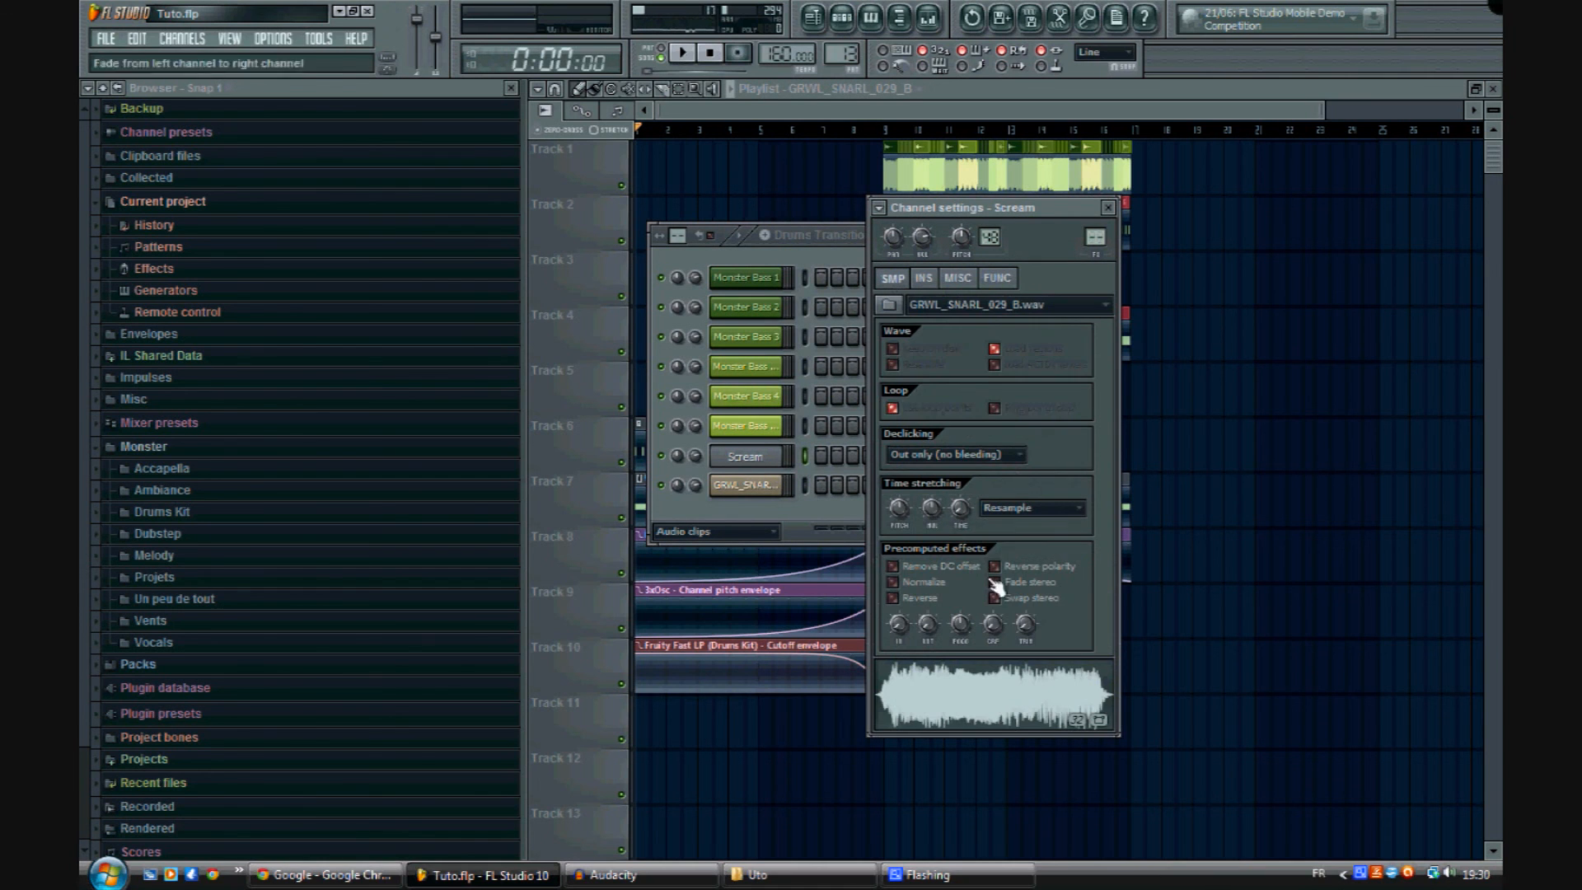
click(959, 280)
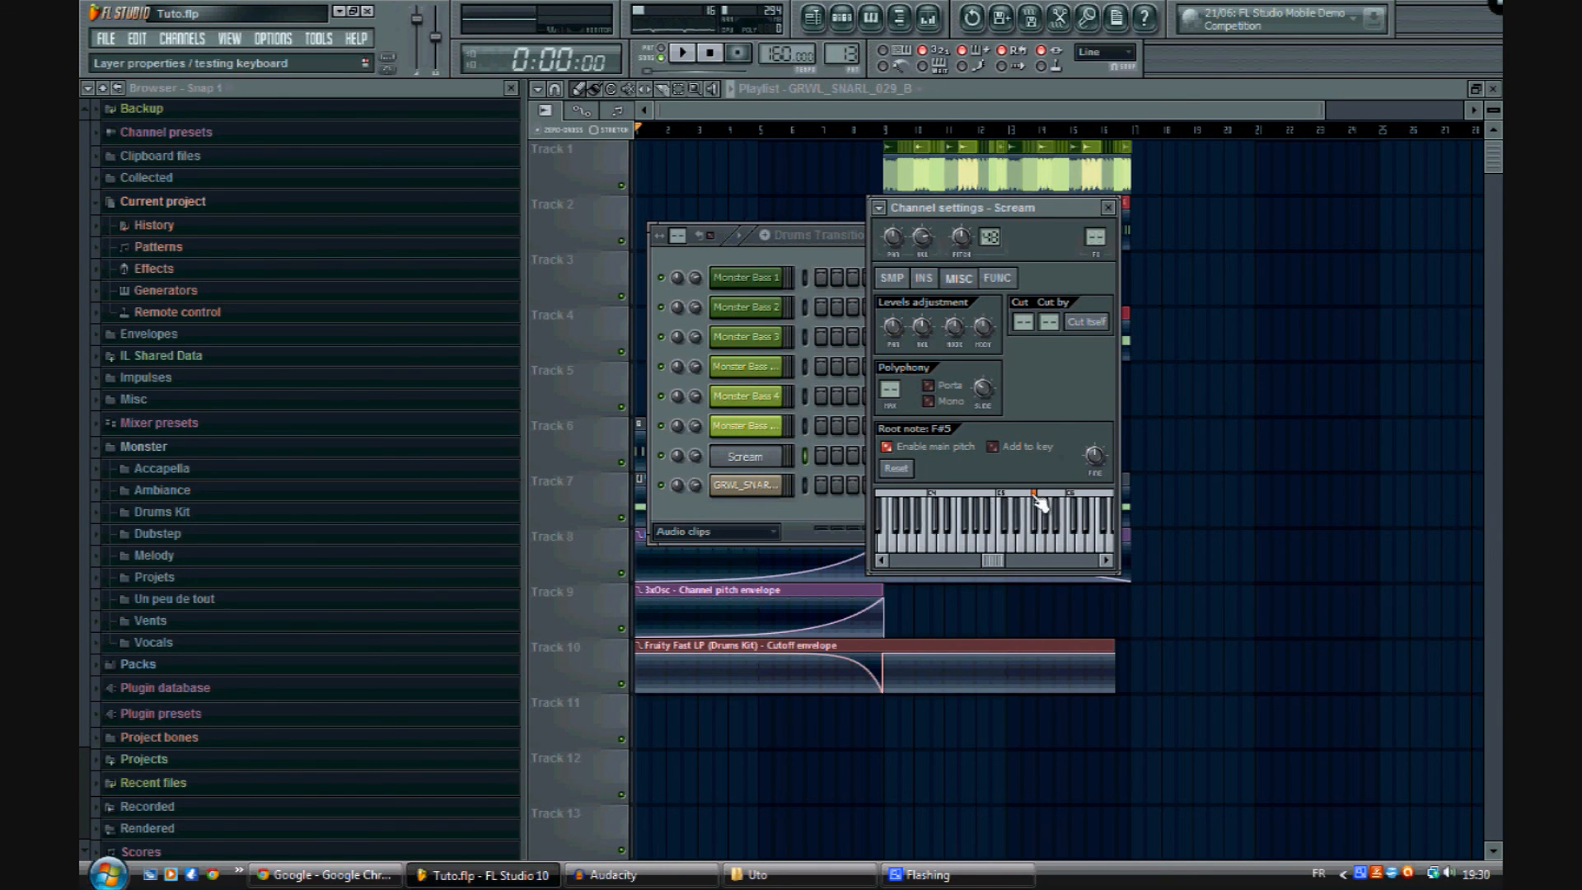
click(1108, 209)
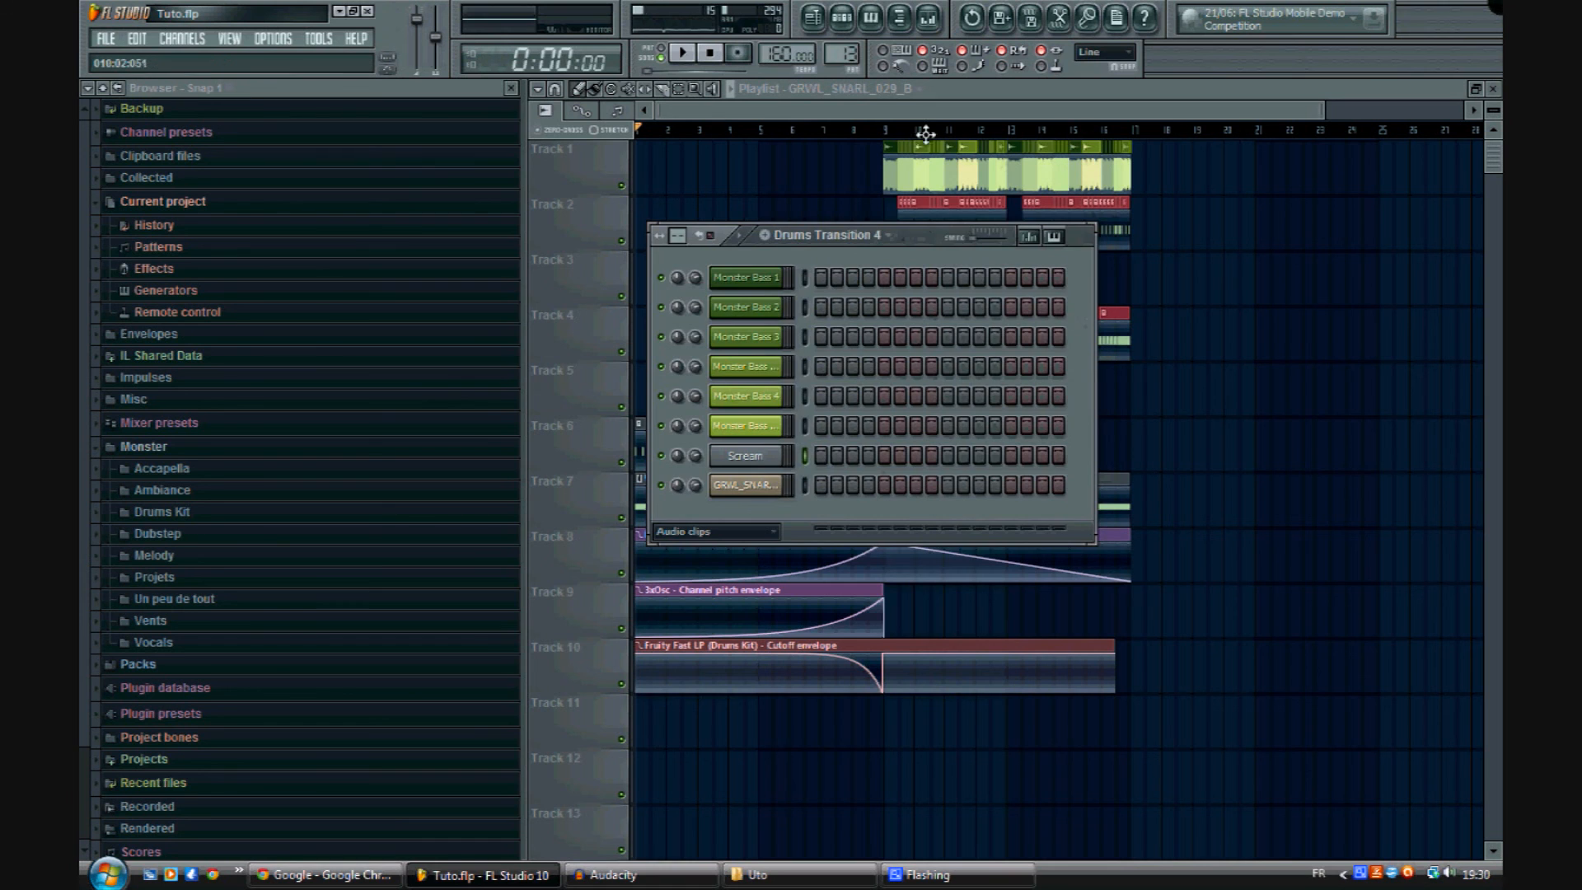
Step: Play the song from bar 1 to hear the scream clip leading into the drop
click(853, 130)
drag(793, 136, 464, 128)
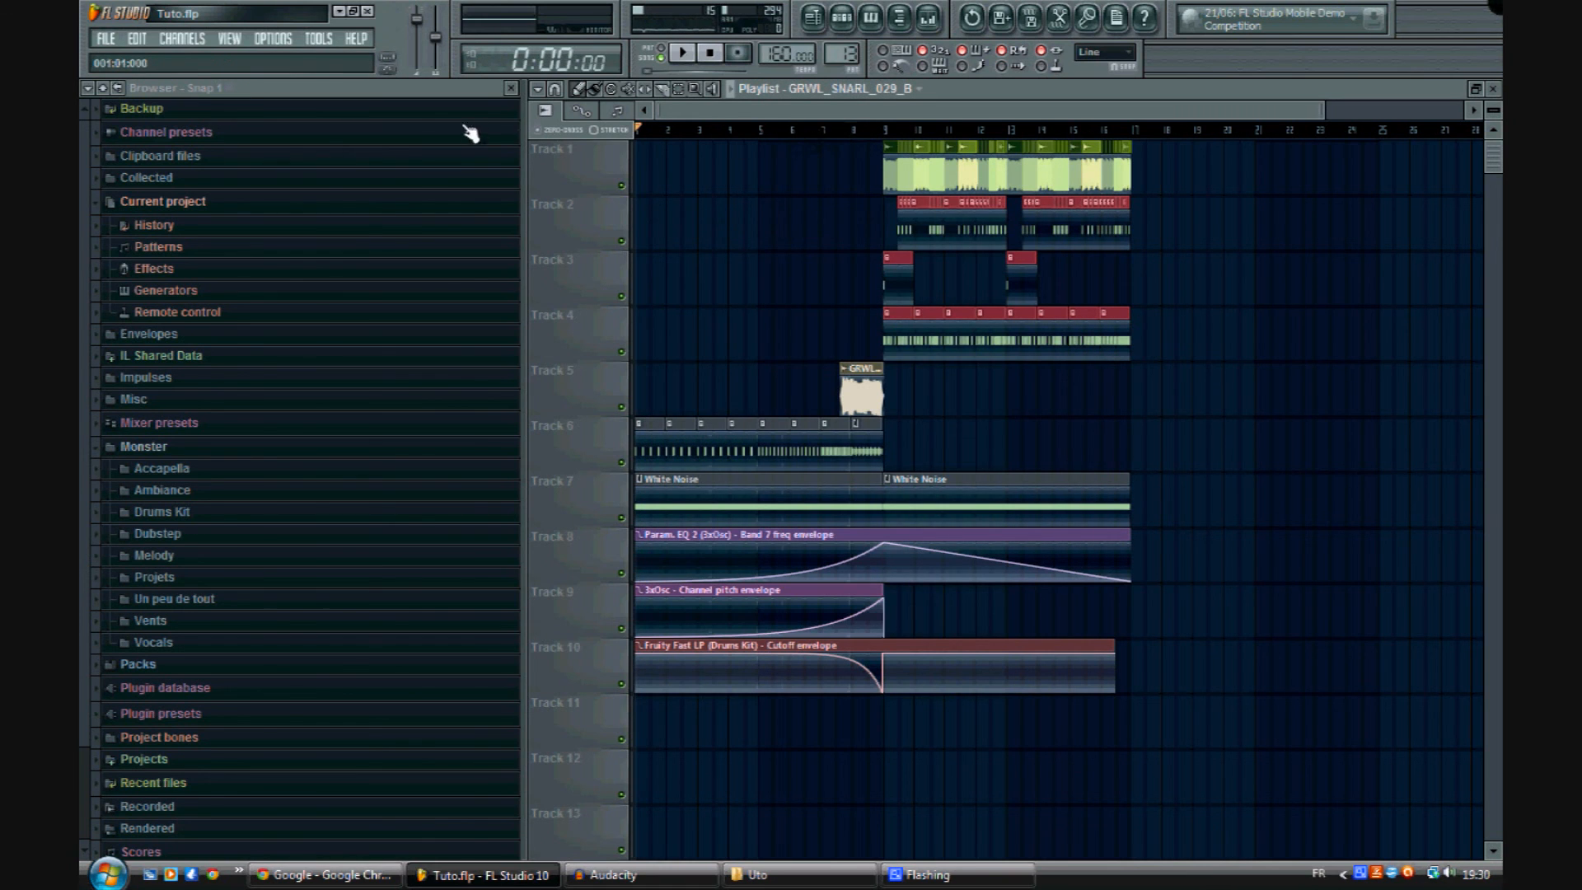
key(space)
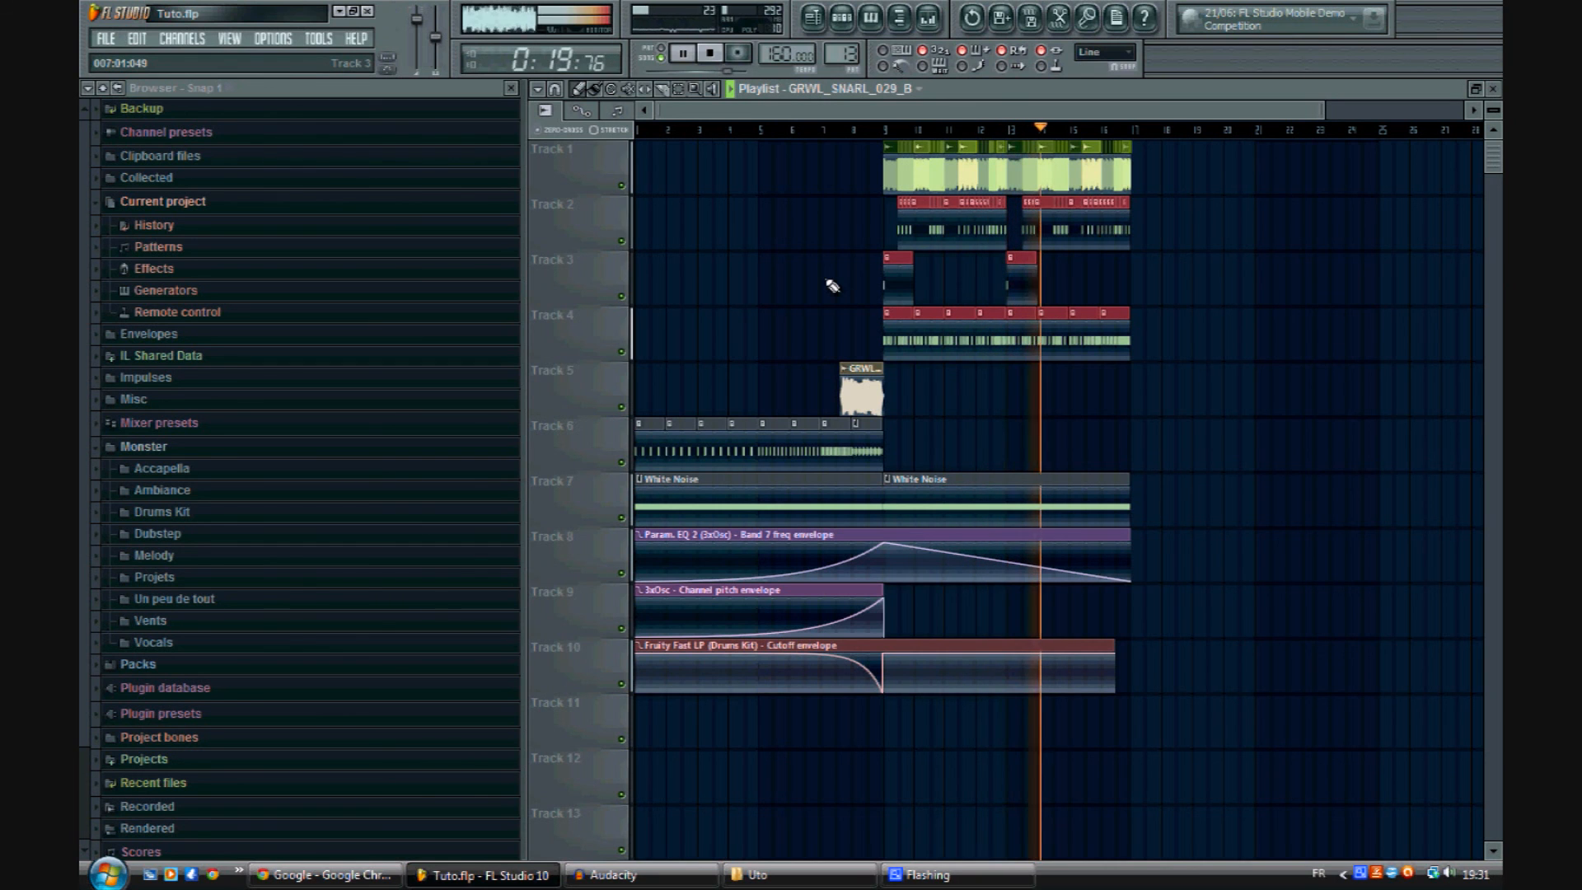
Step: Place a Long Kick pattern clip on Track 3 at bar 1 and restart playback
click(983, 217)
key(space)
drag(804, 282, 761, 290)
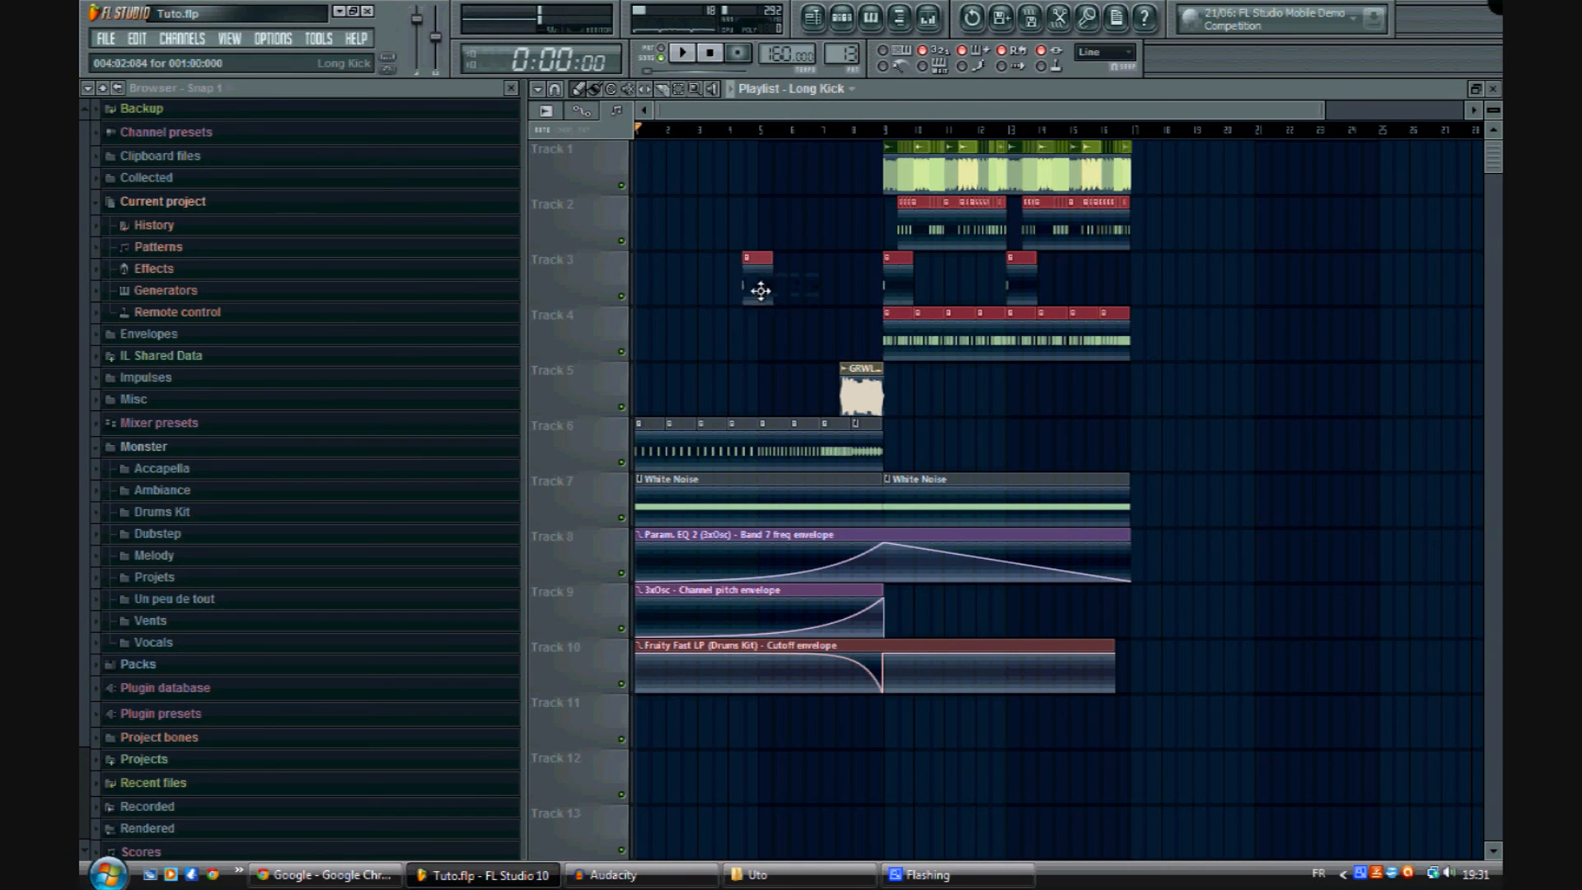
key(space)
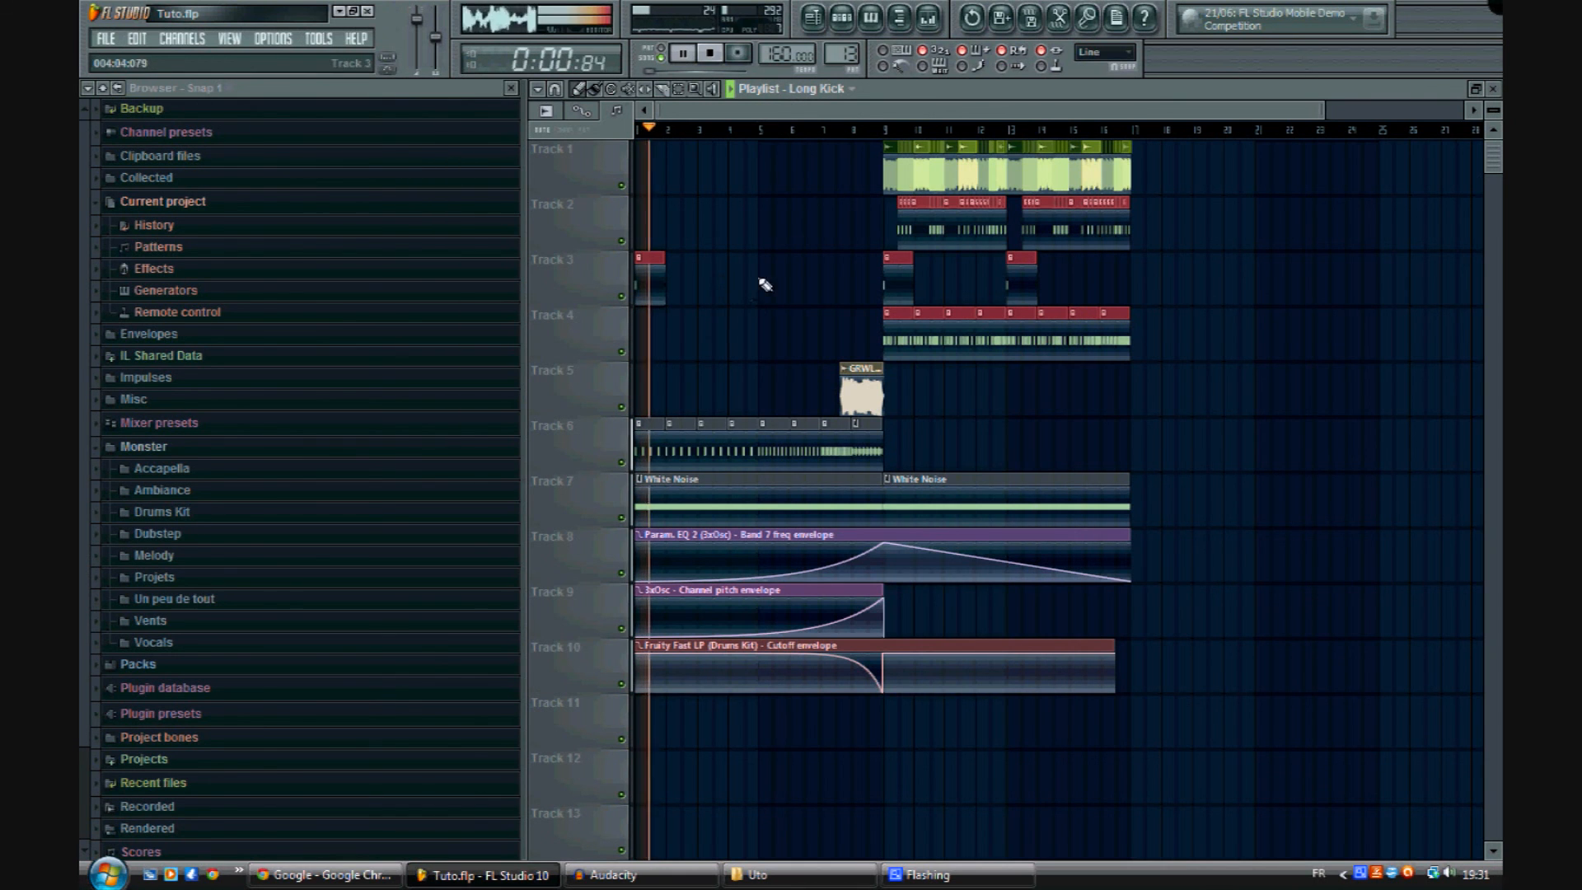
Step: Add Long Kick clips on Track 3 at bars 5, 7, 8 and halfway through bar 8 during playback
scroll(756, 135, up, 3)
click(785, 284)
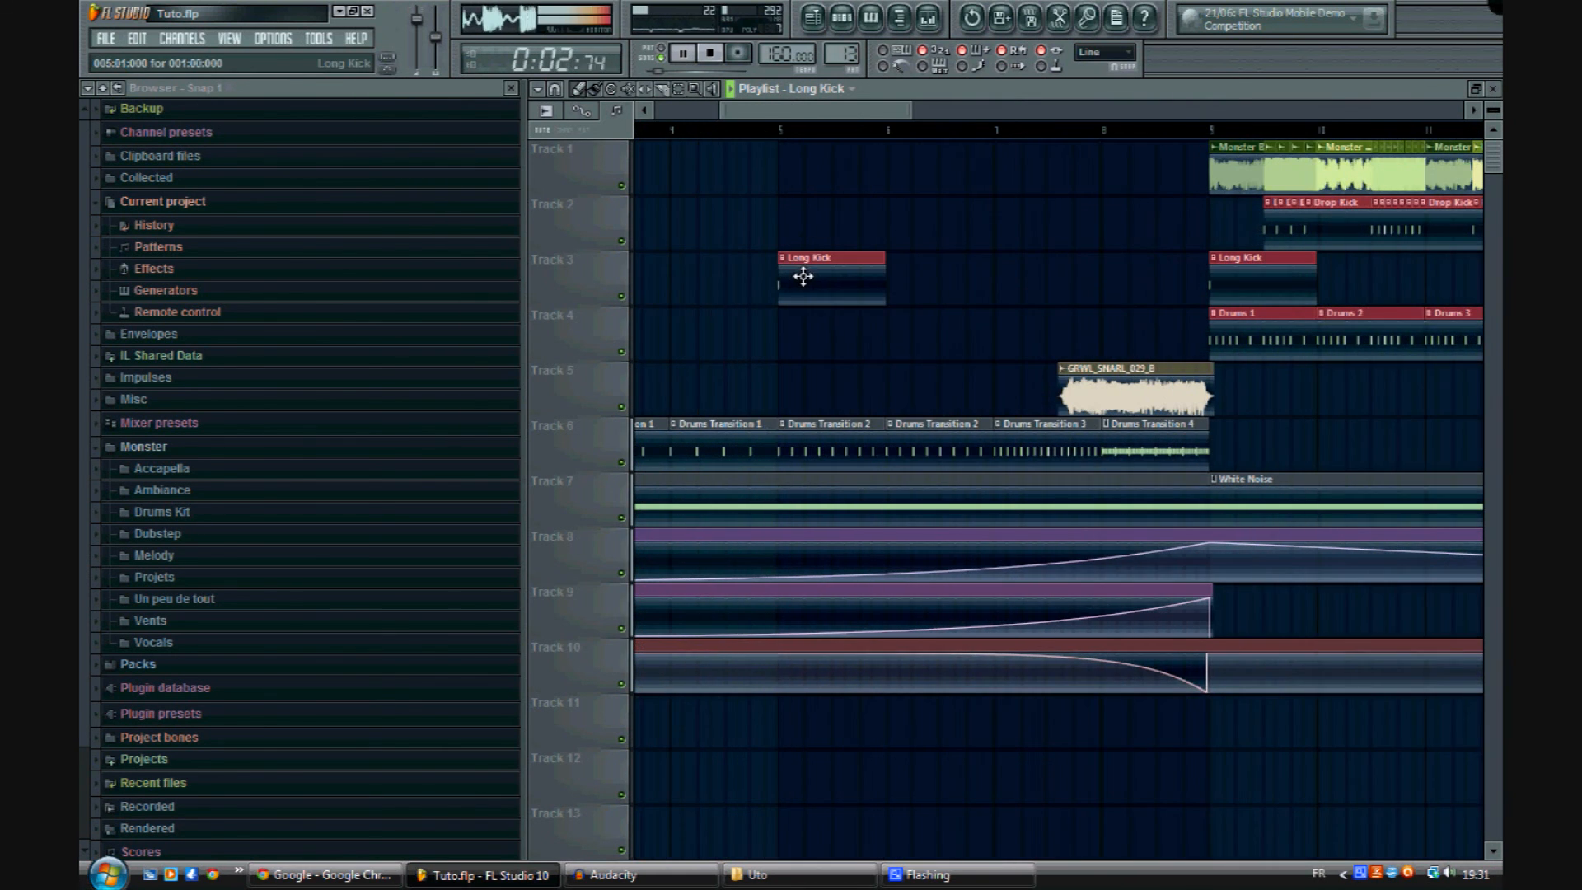
click(1001, 286)
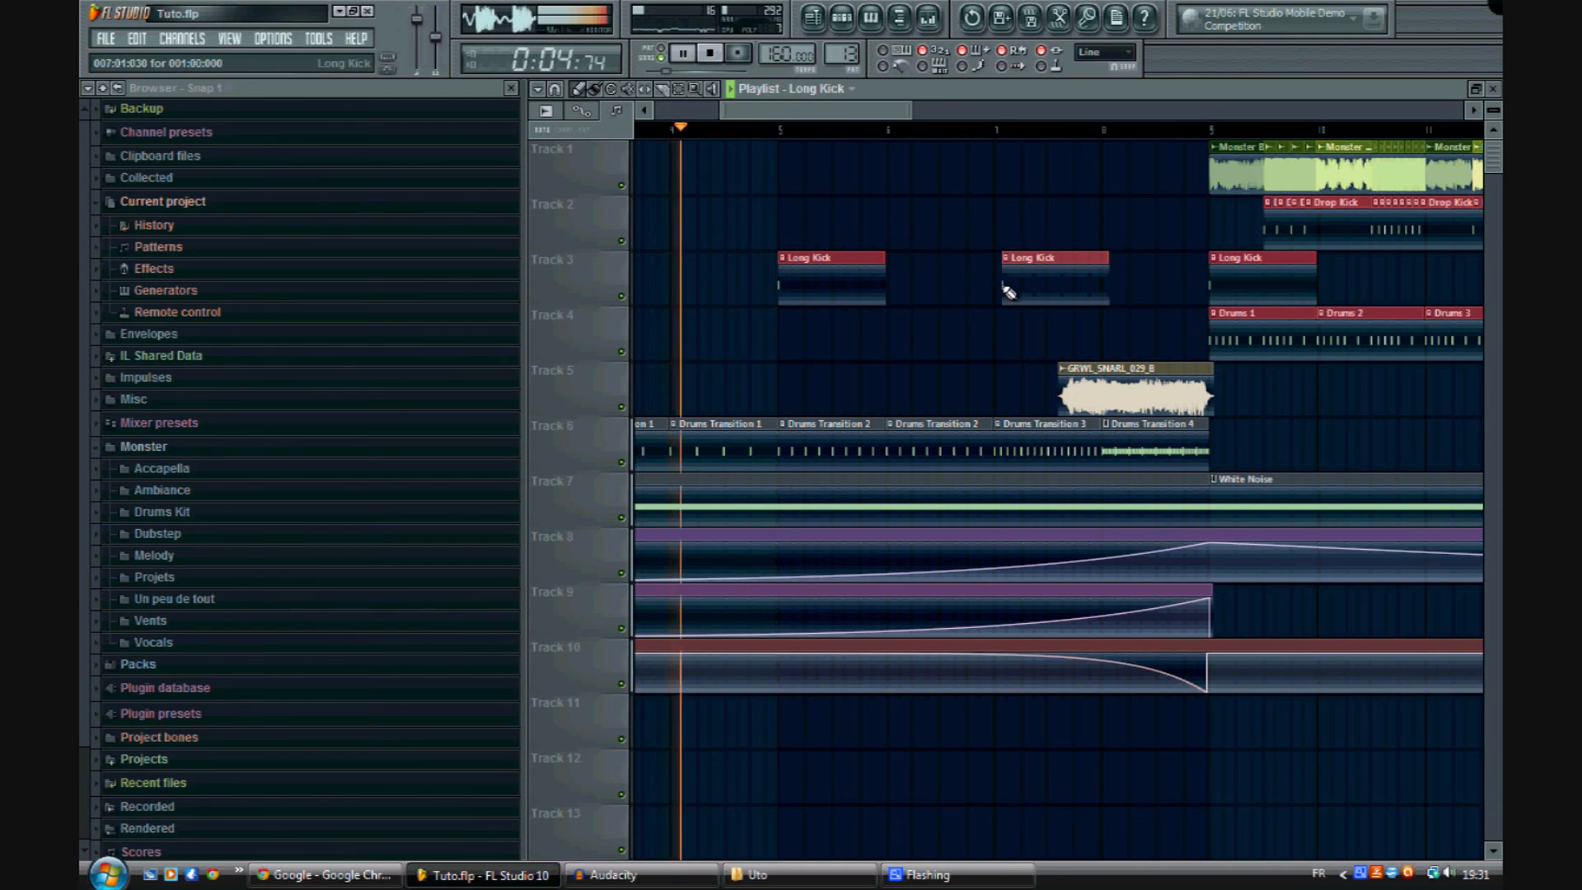
click(1149, 286)
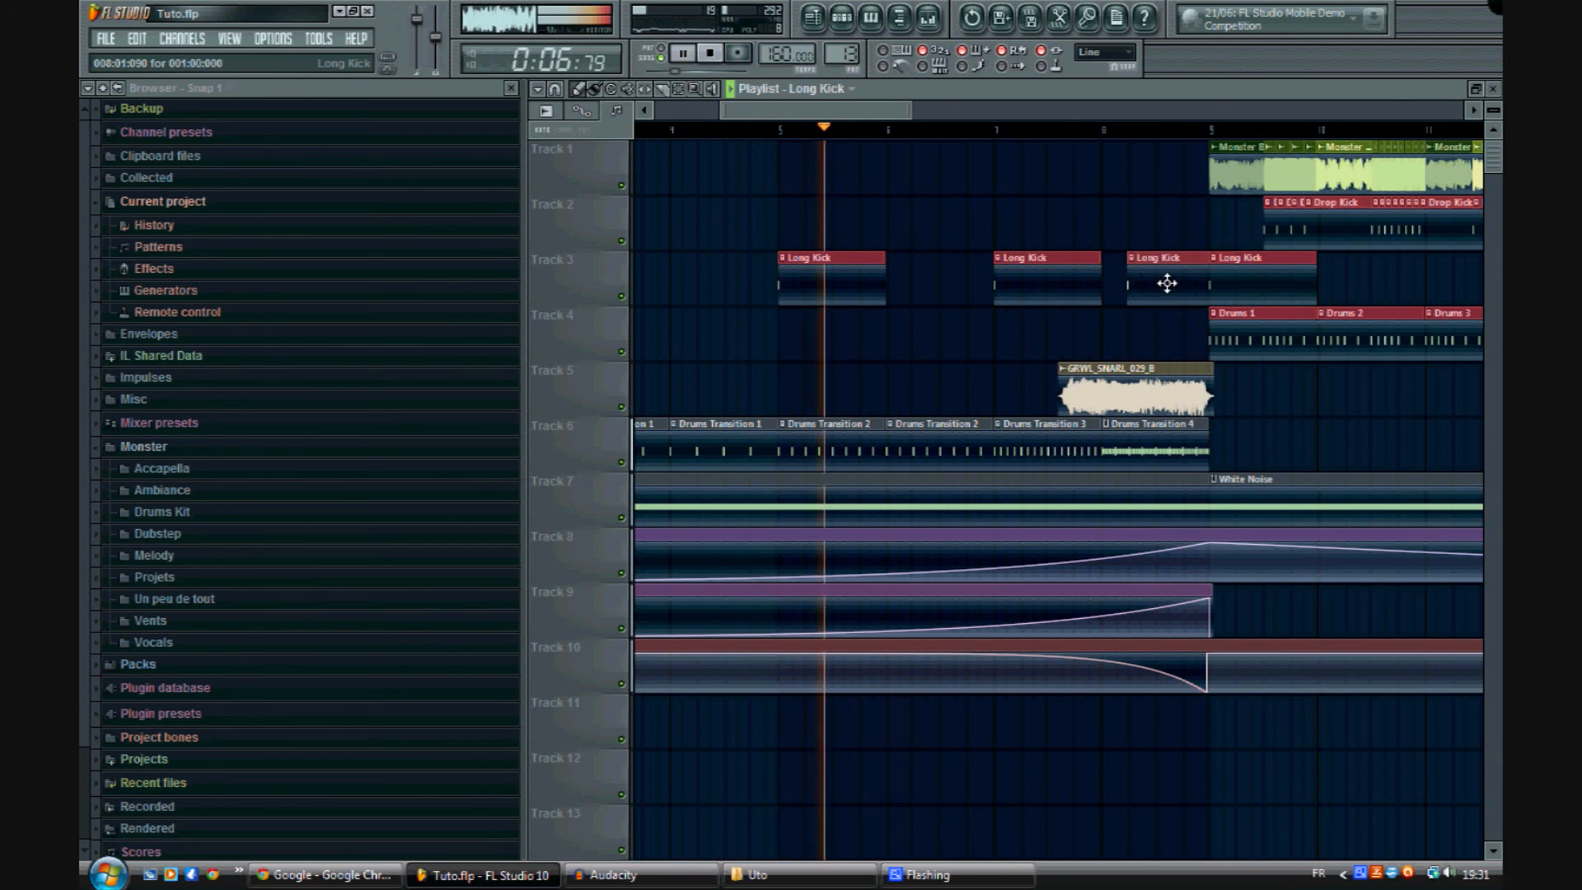
click(1168, 270)
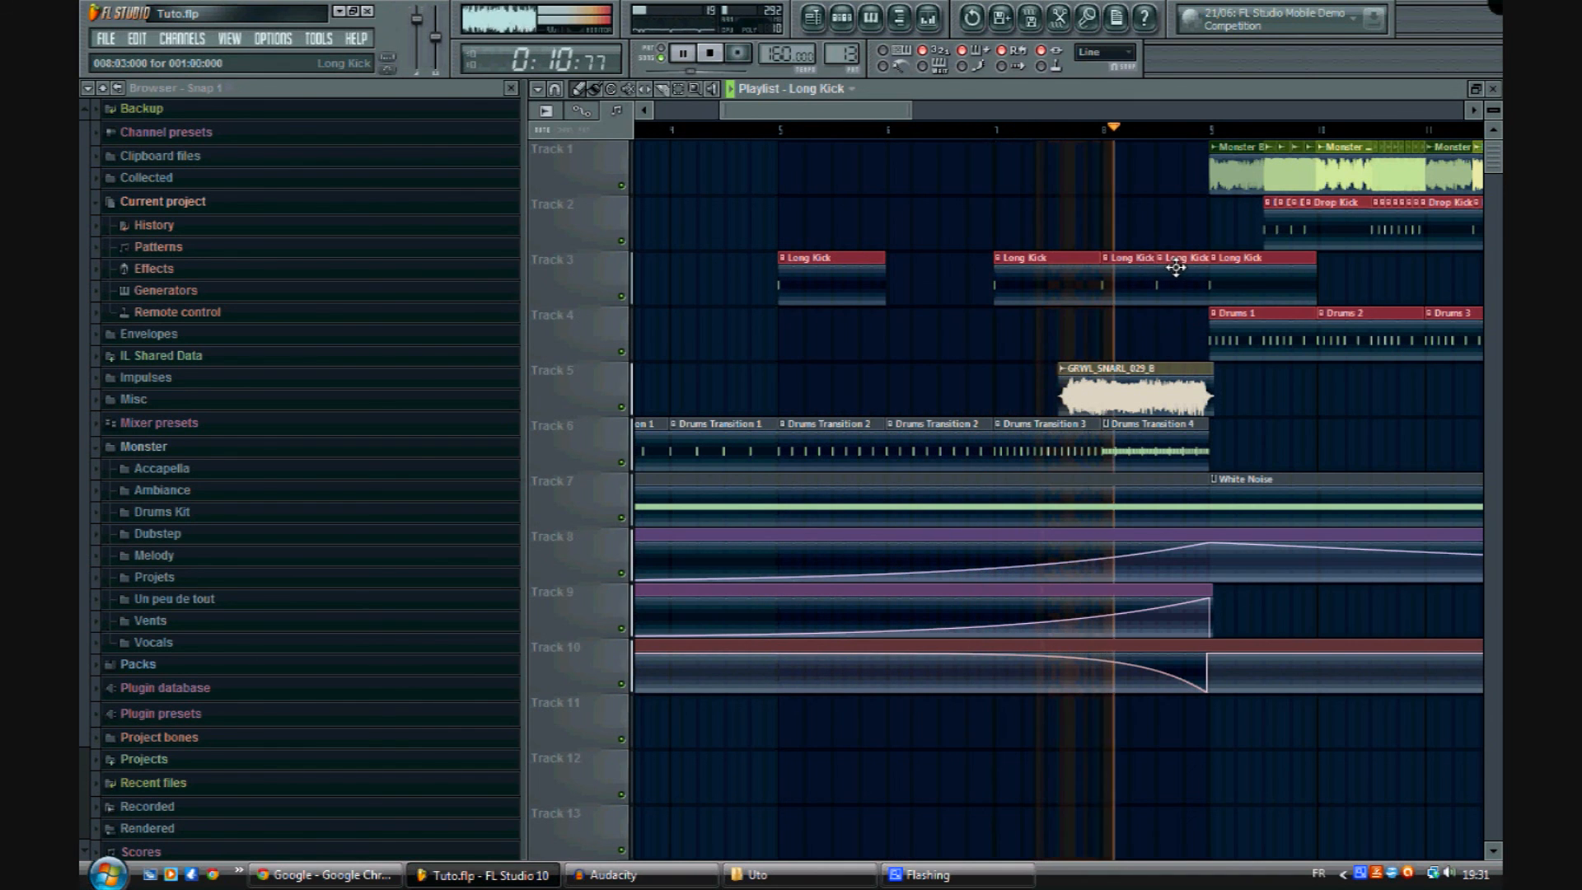
scroll(980, 127, down, 4)
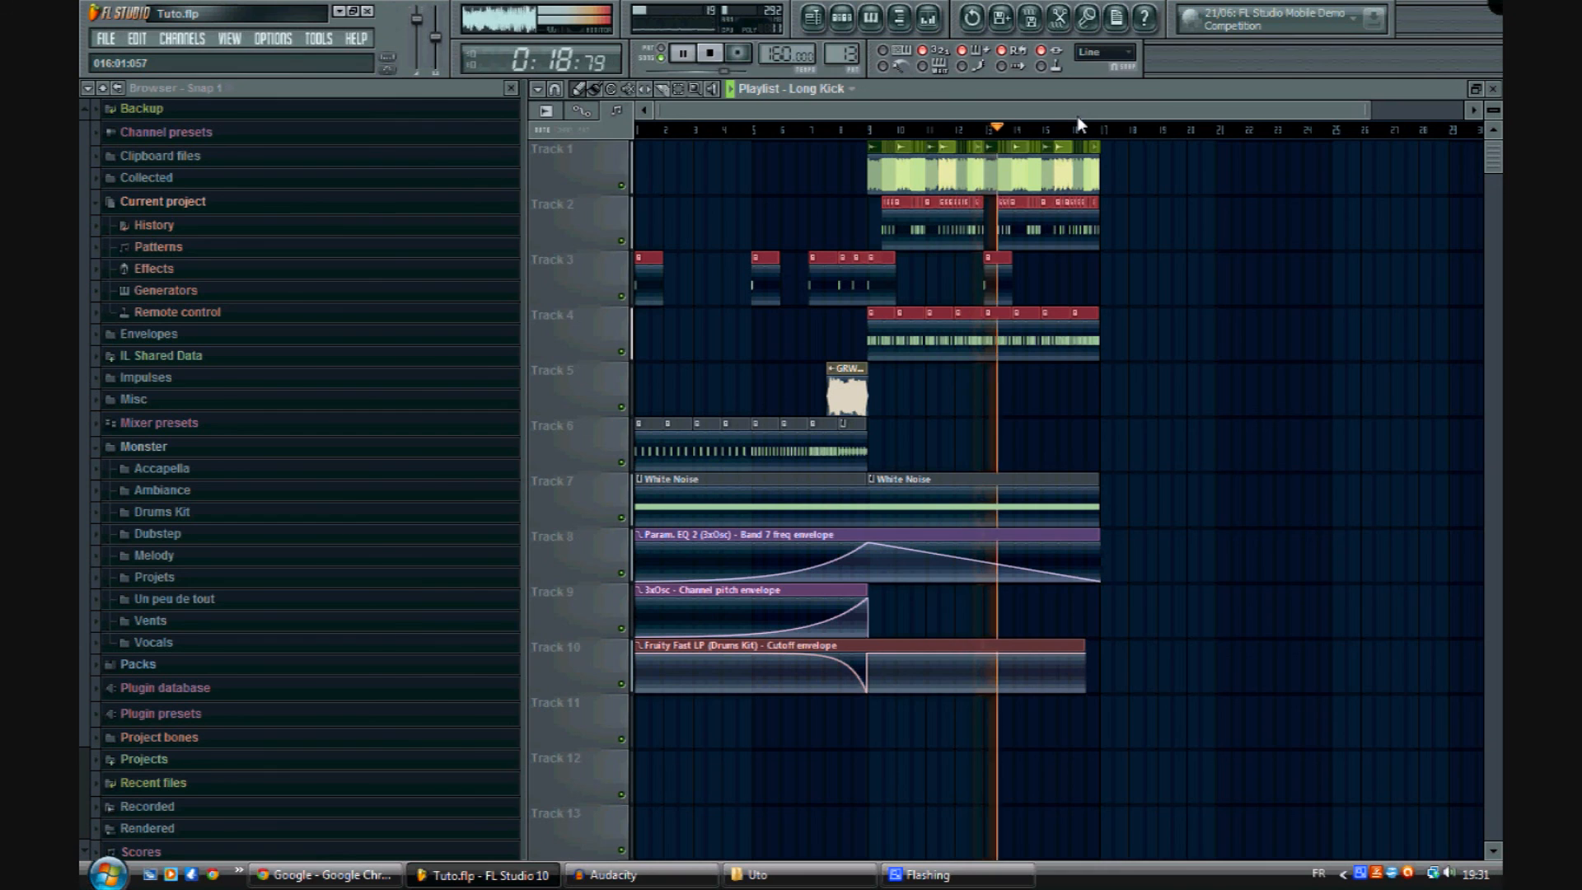
key(space)
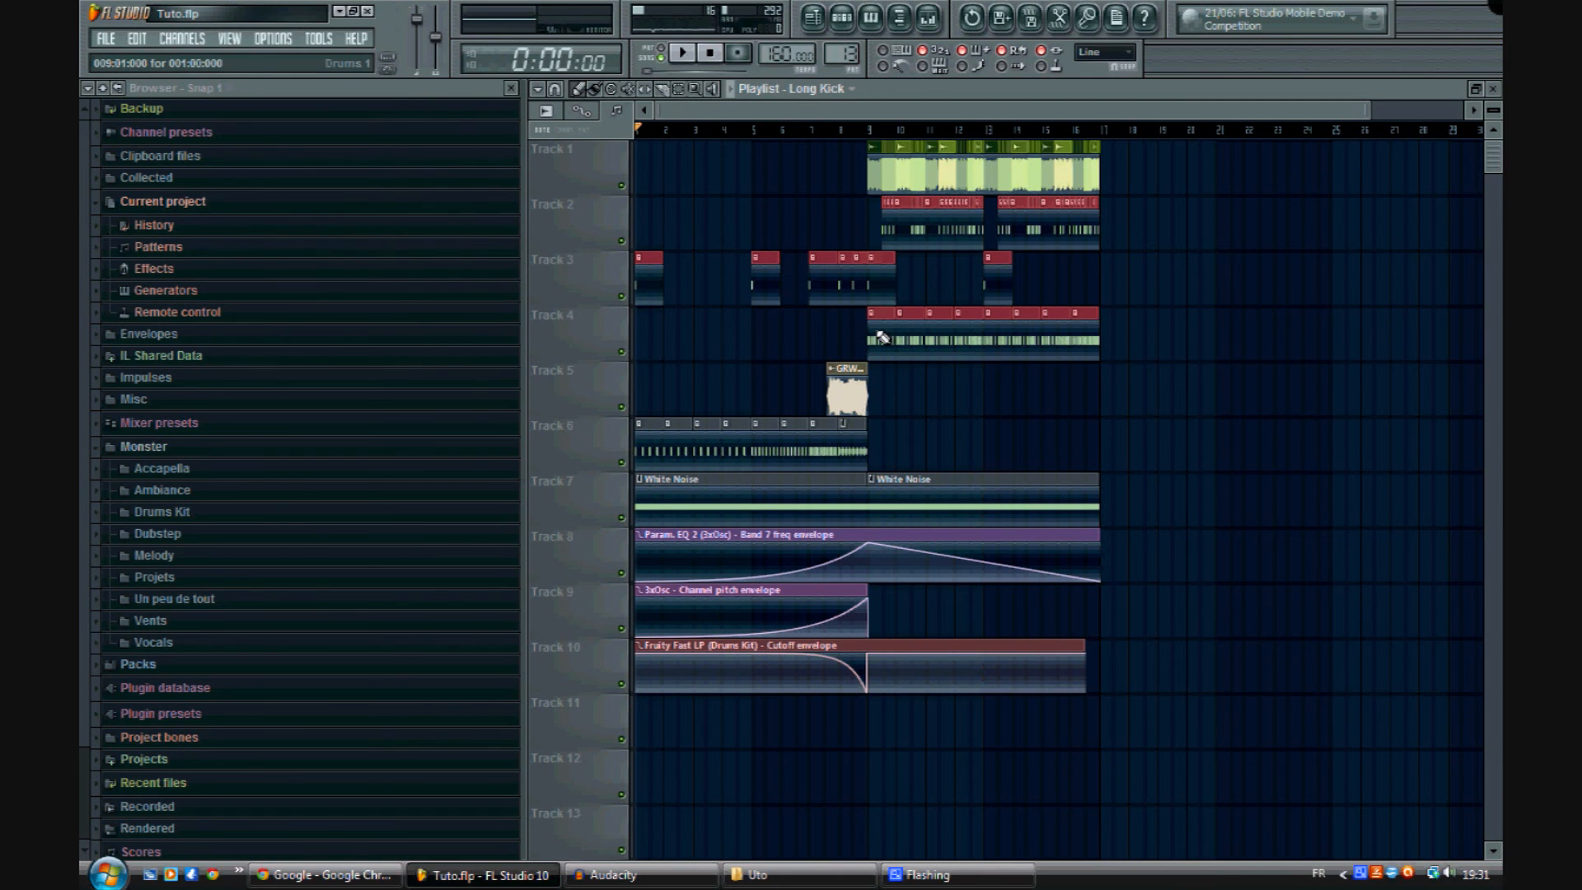
Step: Play the transition from bar 7 to hear the GRWL_SNARL_029_B clip on Track 5
double_click(850, 392)
click(815, 134)
key(space)
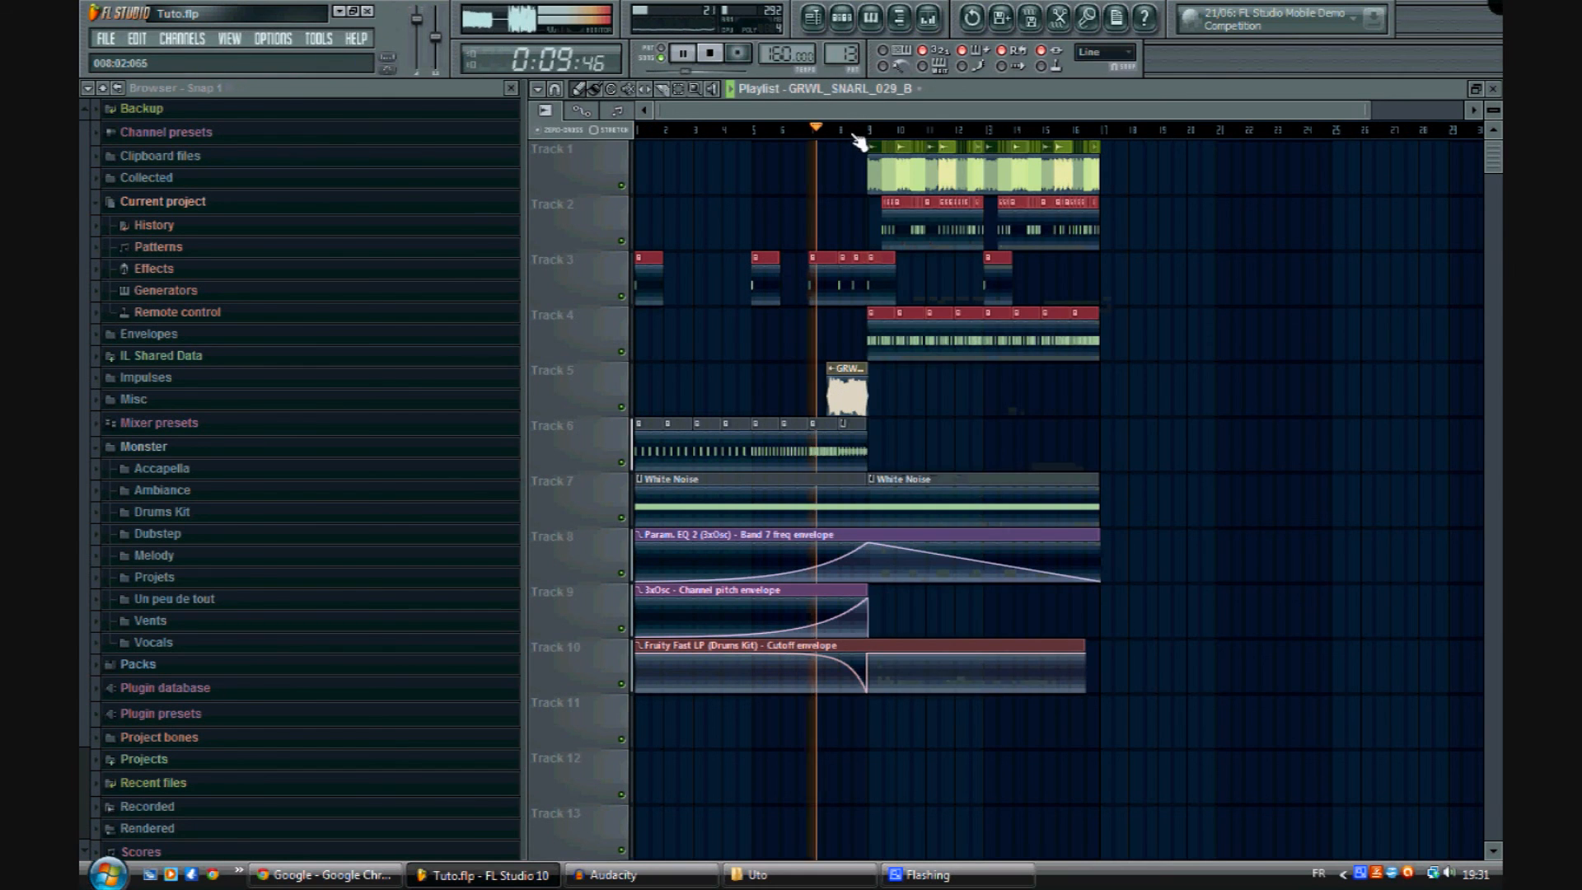
key(space)
Step: Set the root note of the GRWL_SNARL_029_B audio clip to F#5
double_click(847, 395)
click(929, 279)
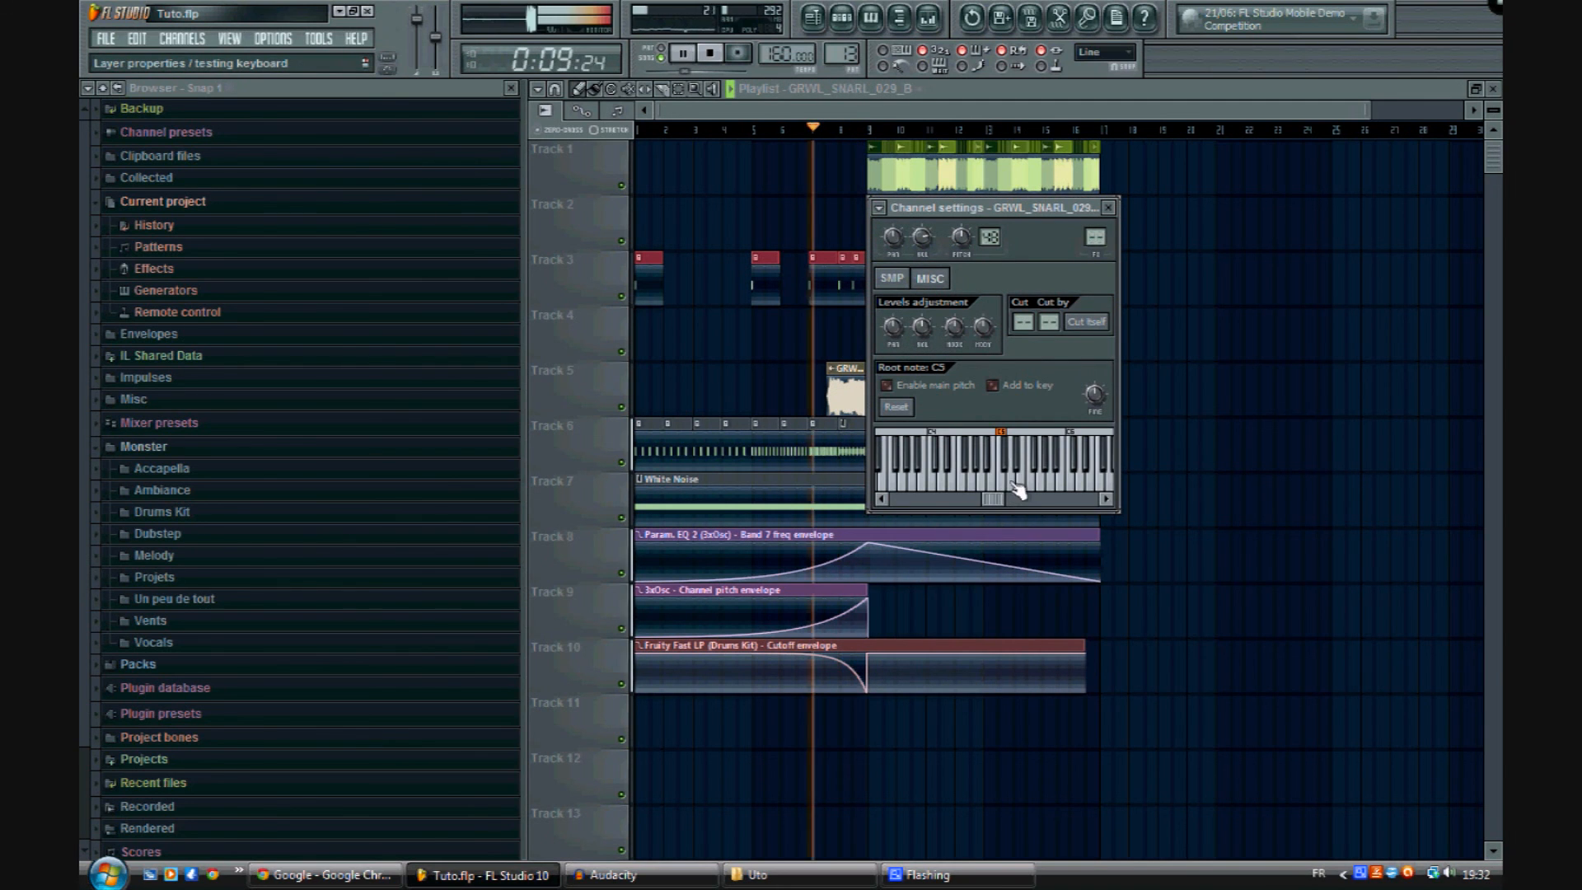
click(1054, 445)
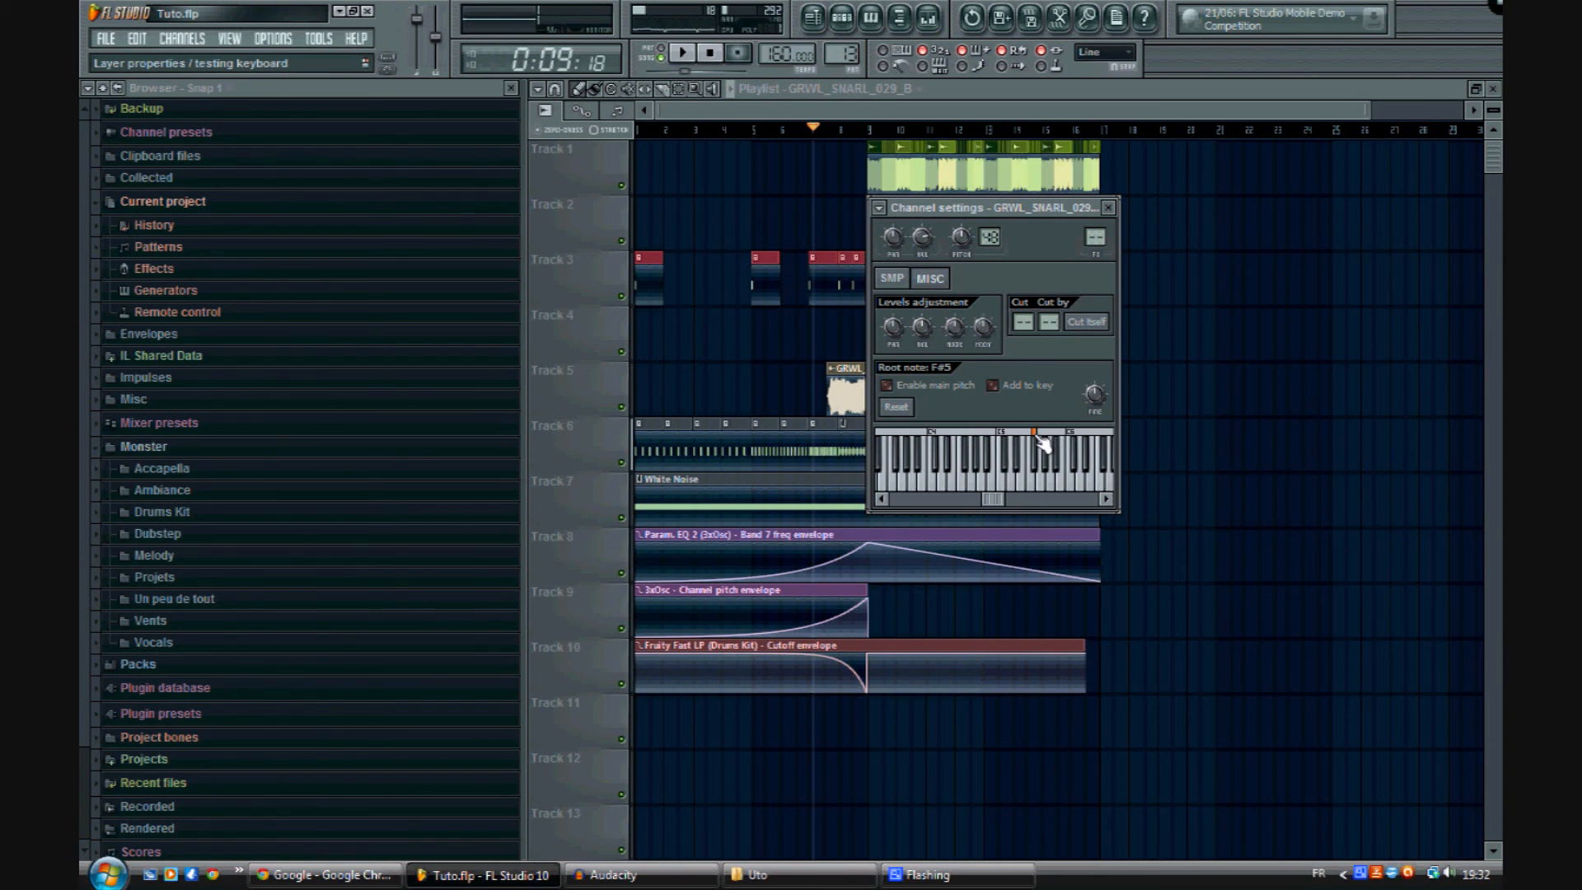
key(space)
Step: Reposition the GRWL_SNARL_029_B clip on Track 5 to span bar 7 to bar 9, and play the result
click(857, 381)
key(space)
drag(875, 381, 851, 383)
key(space)
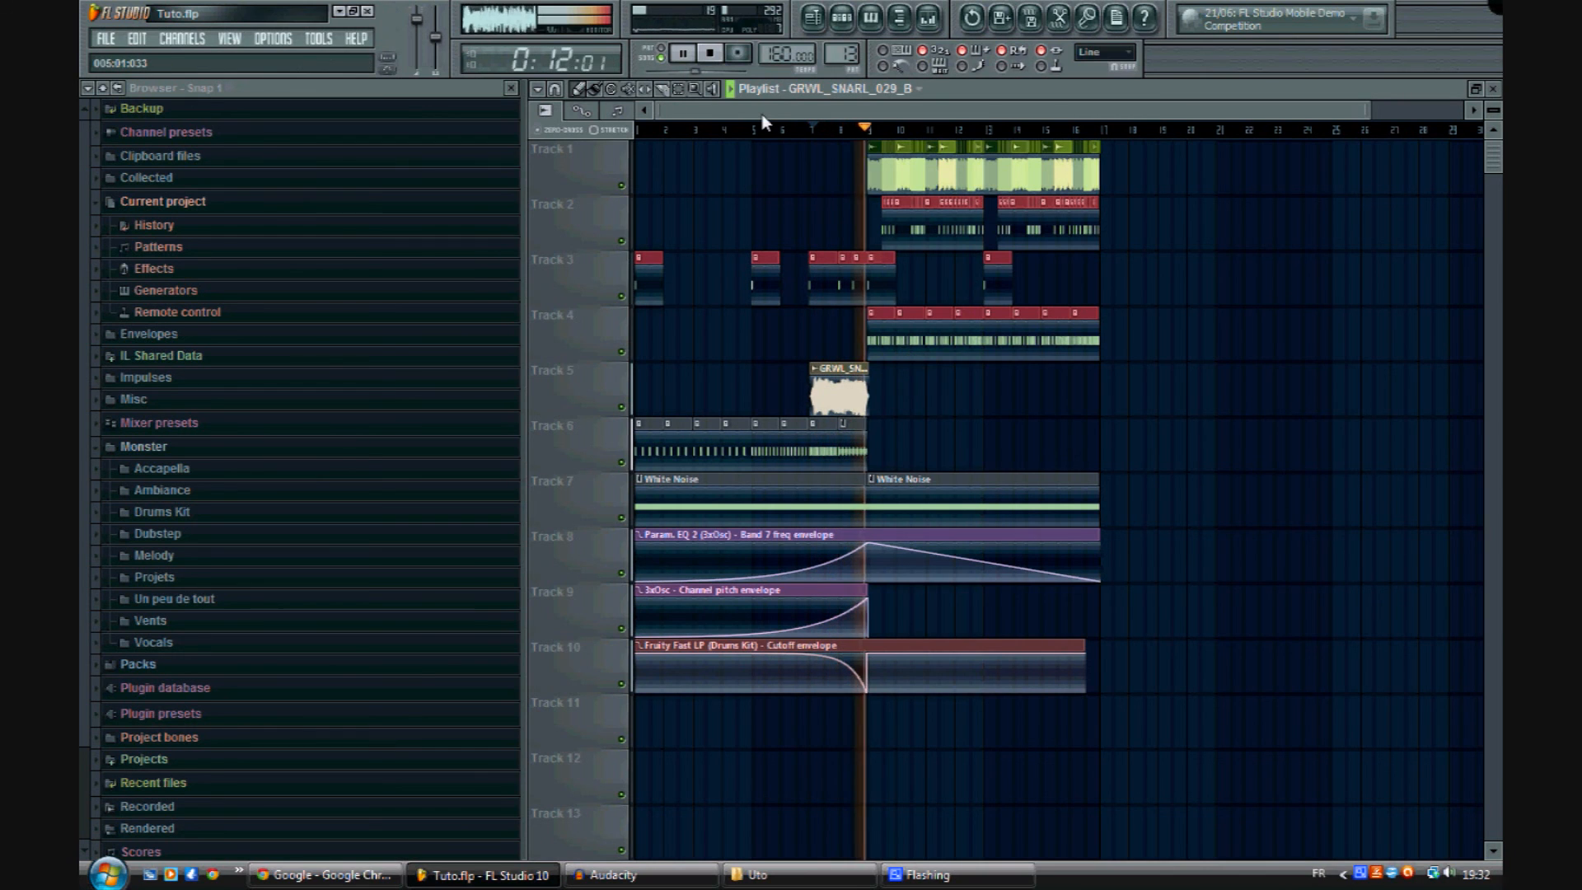
key(space)
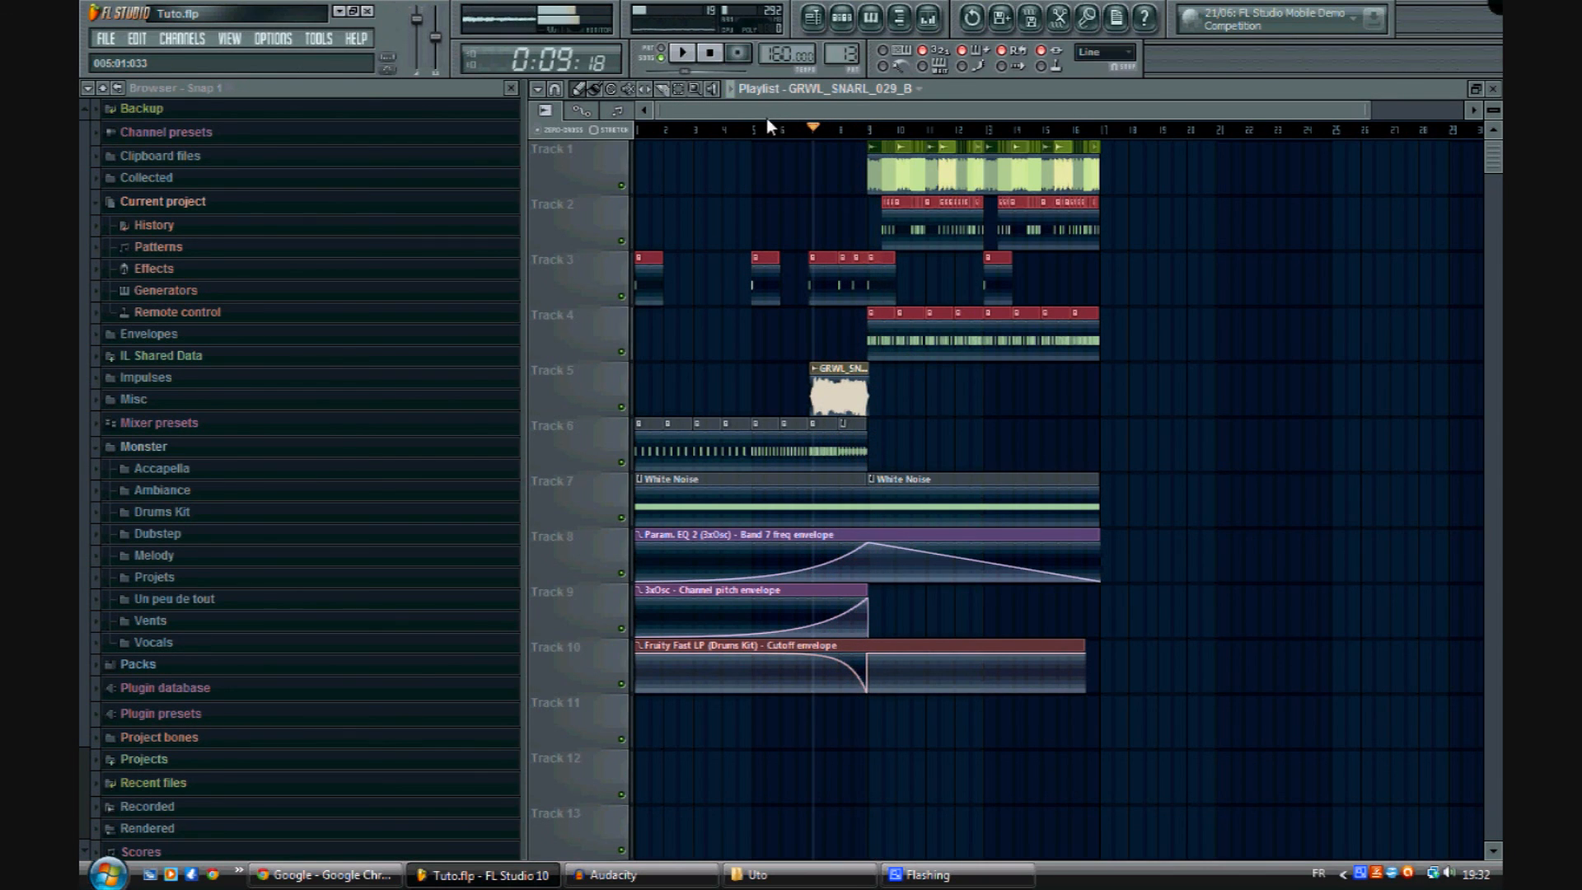
Step: Rewind the song to bar 1, check the recording in Audacity and return to FL Studio
click(637, 131)
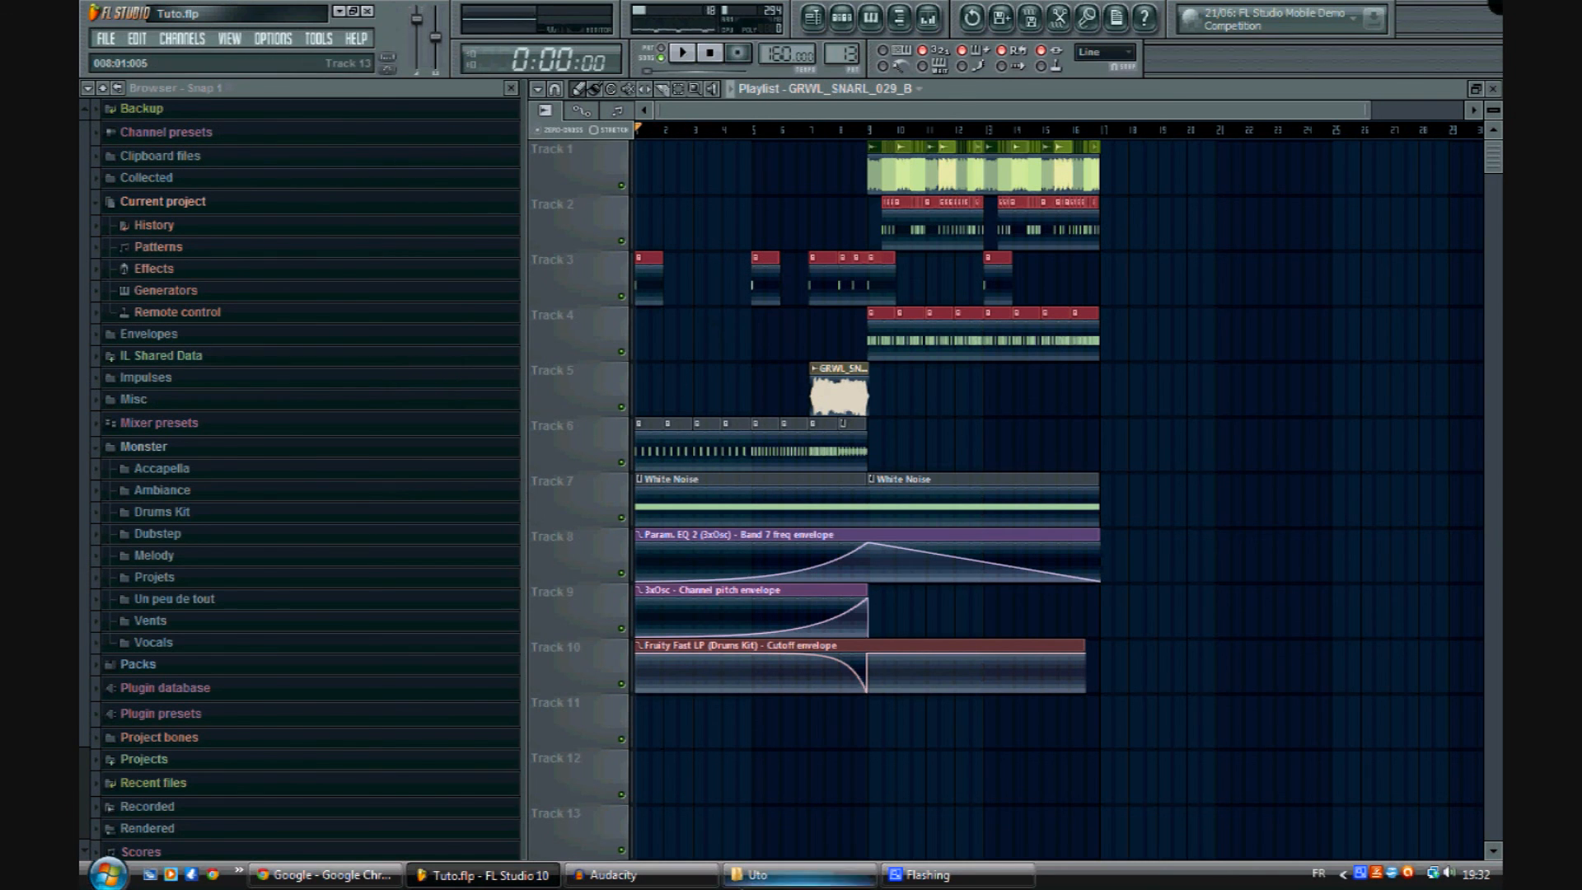
click(661, 875)
click(532, 874)
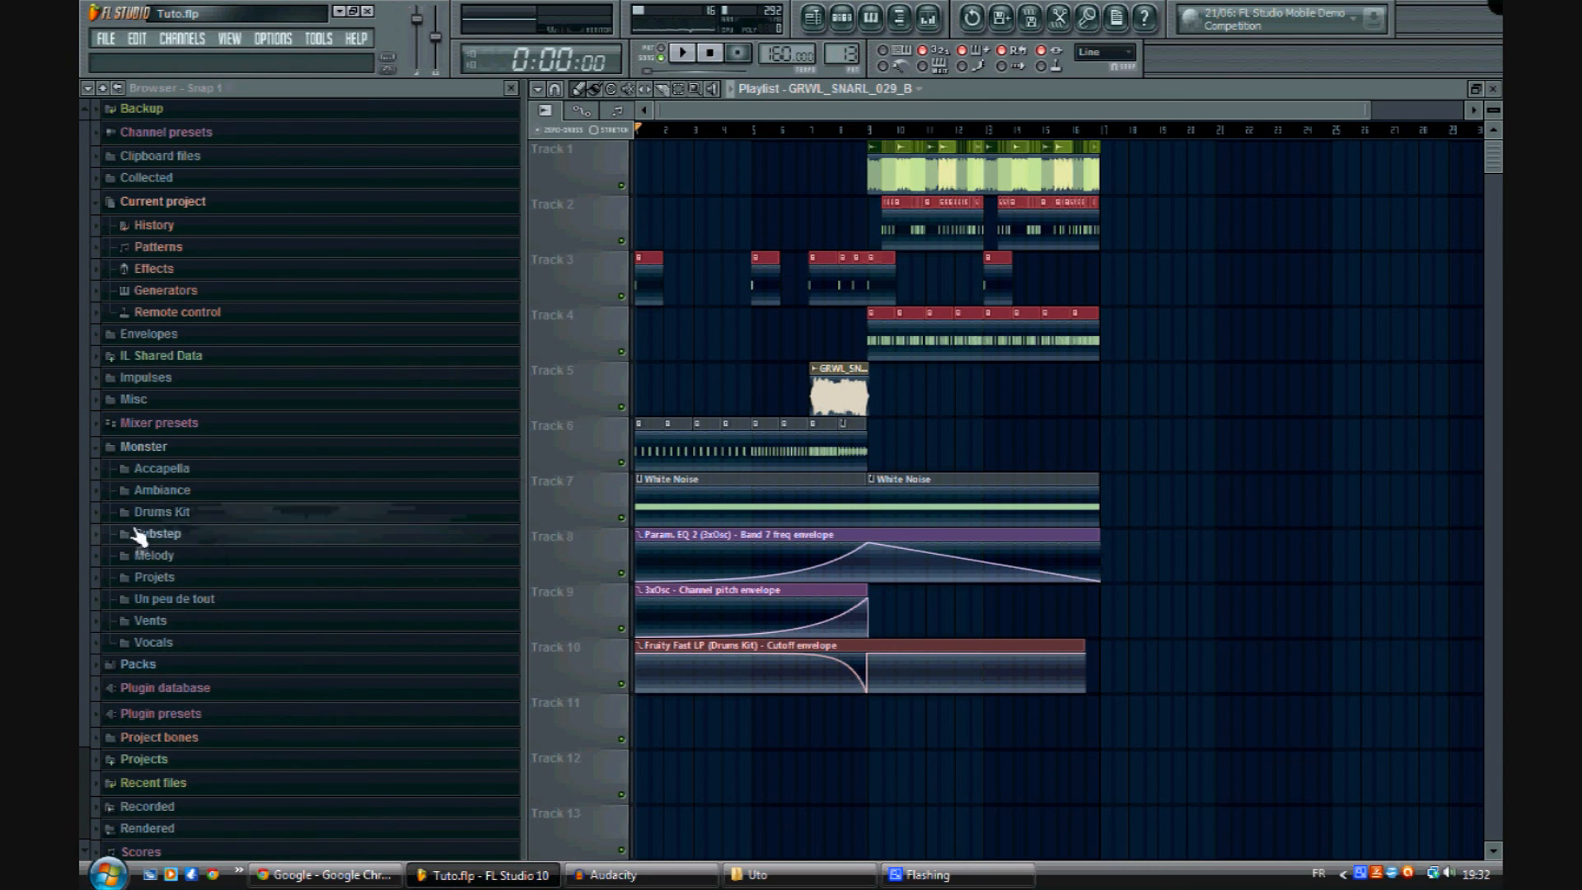
Step: Look through the Drums Kit and Dubstep sample folders under Monster
click(165, 515)
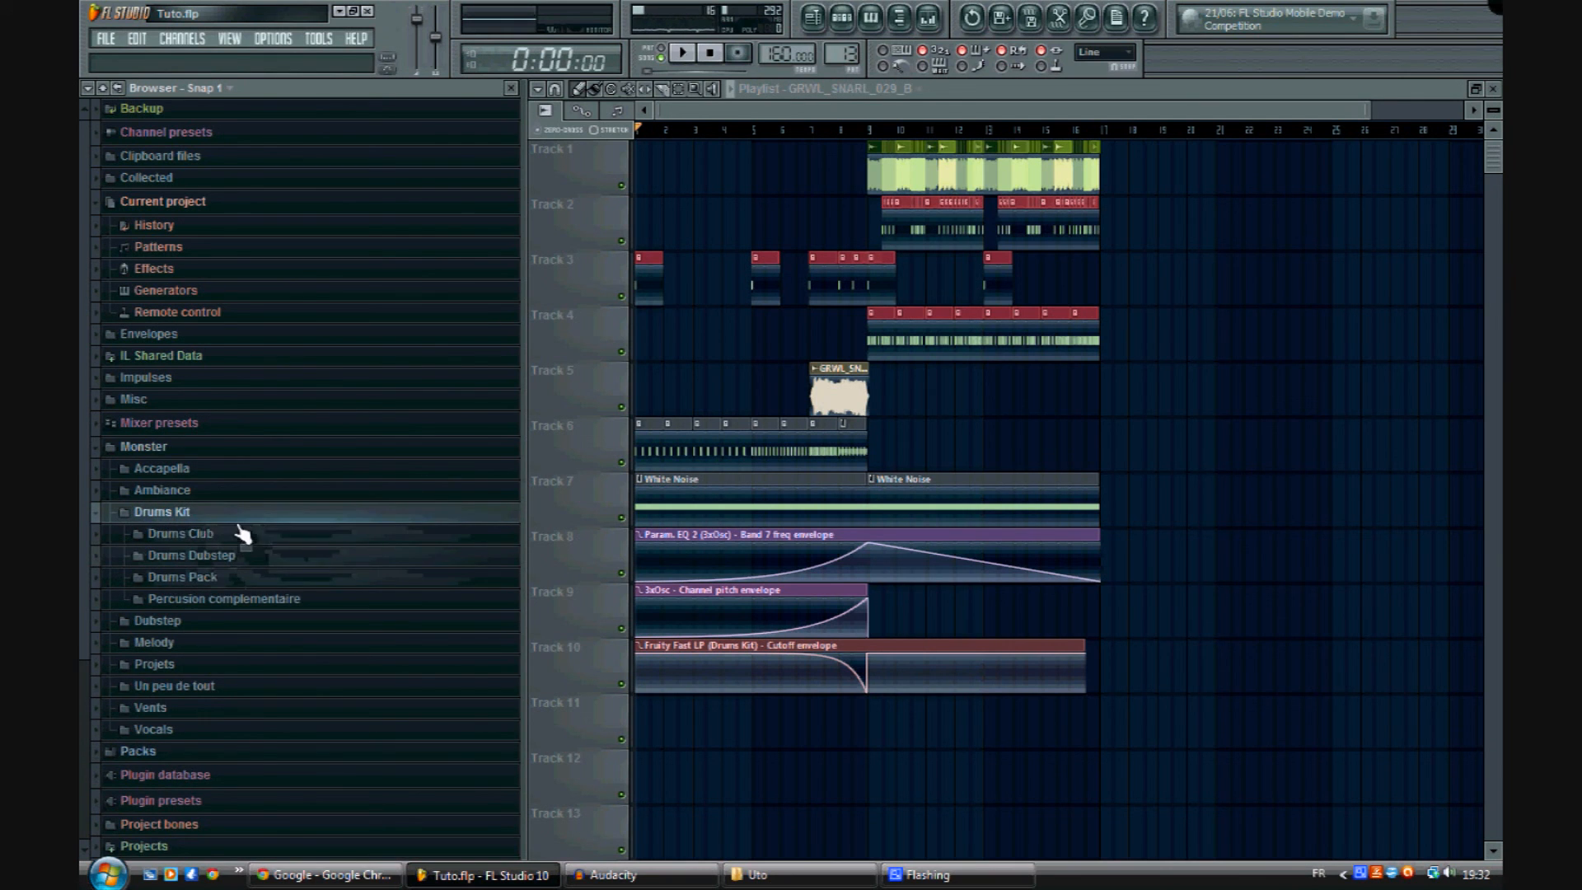
click(239, 512)
click(216, 536)
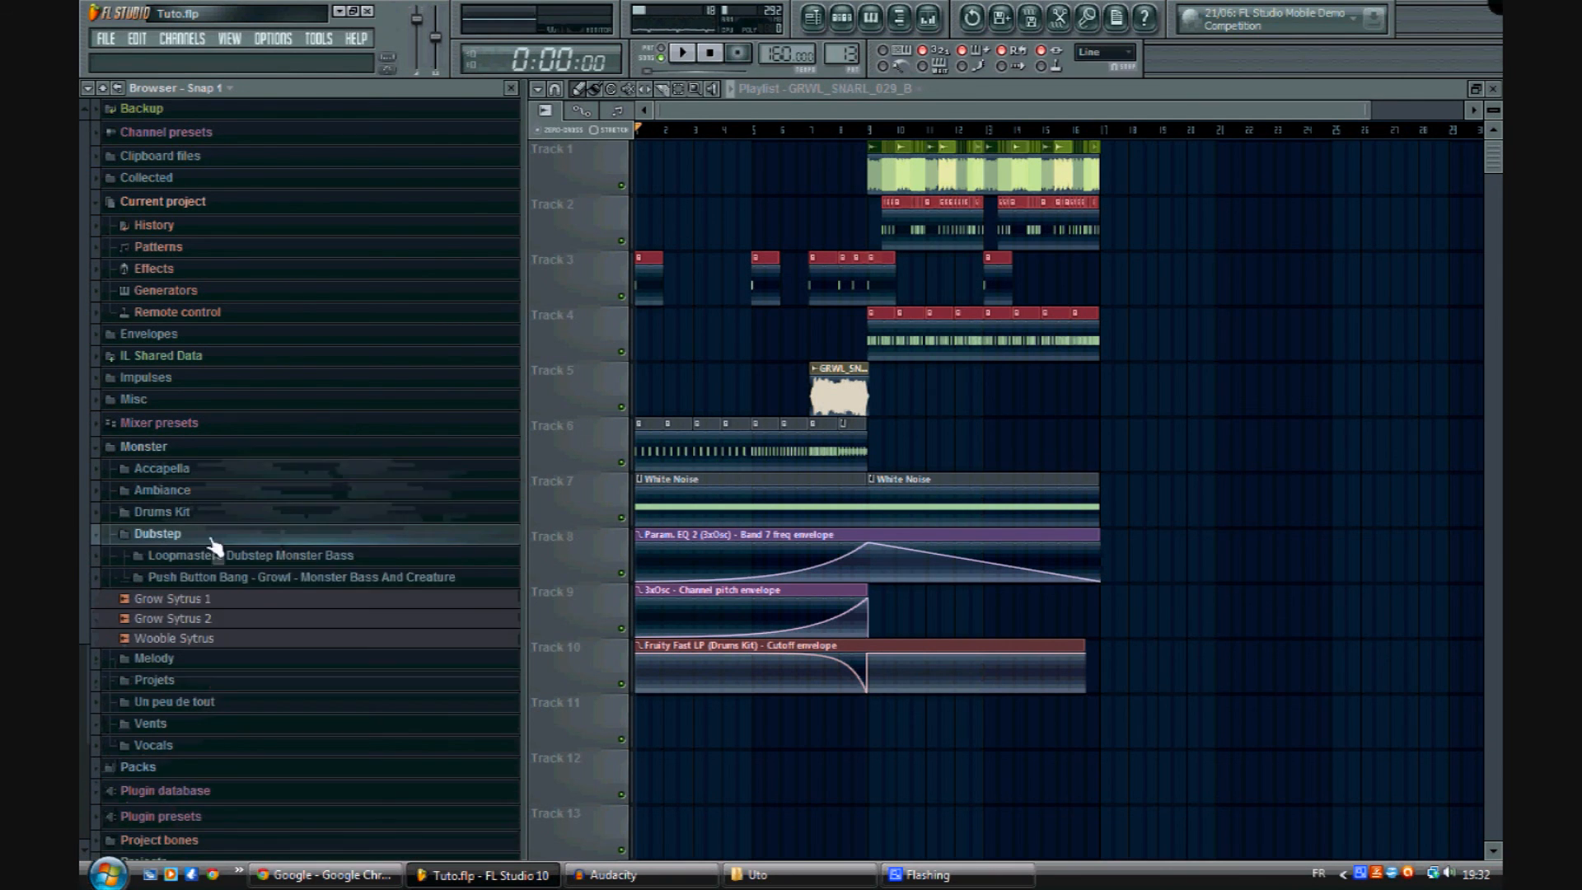
click(171, 541)
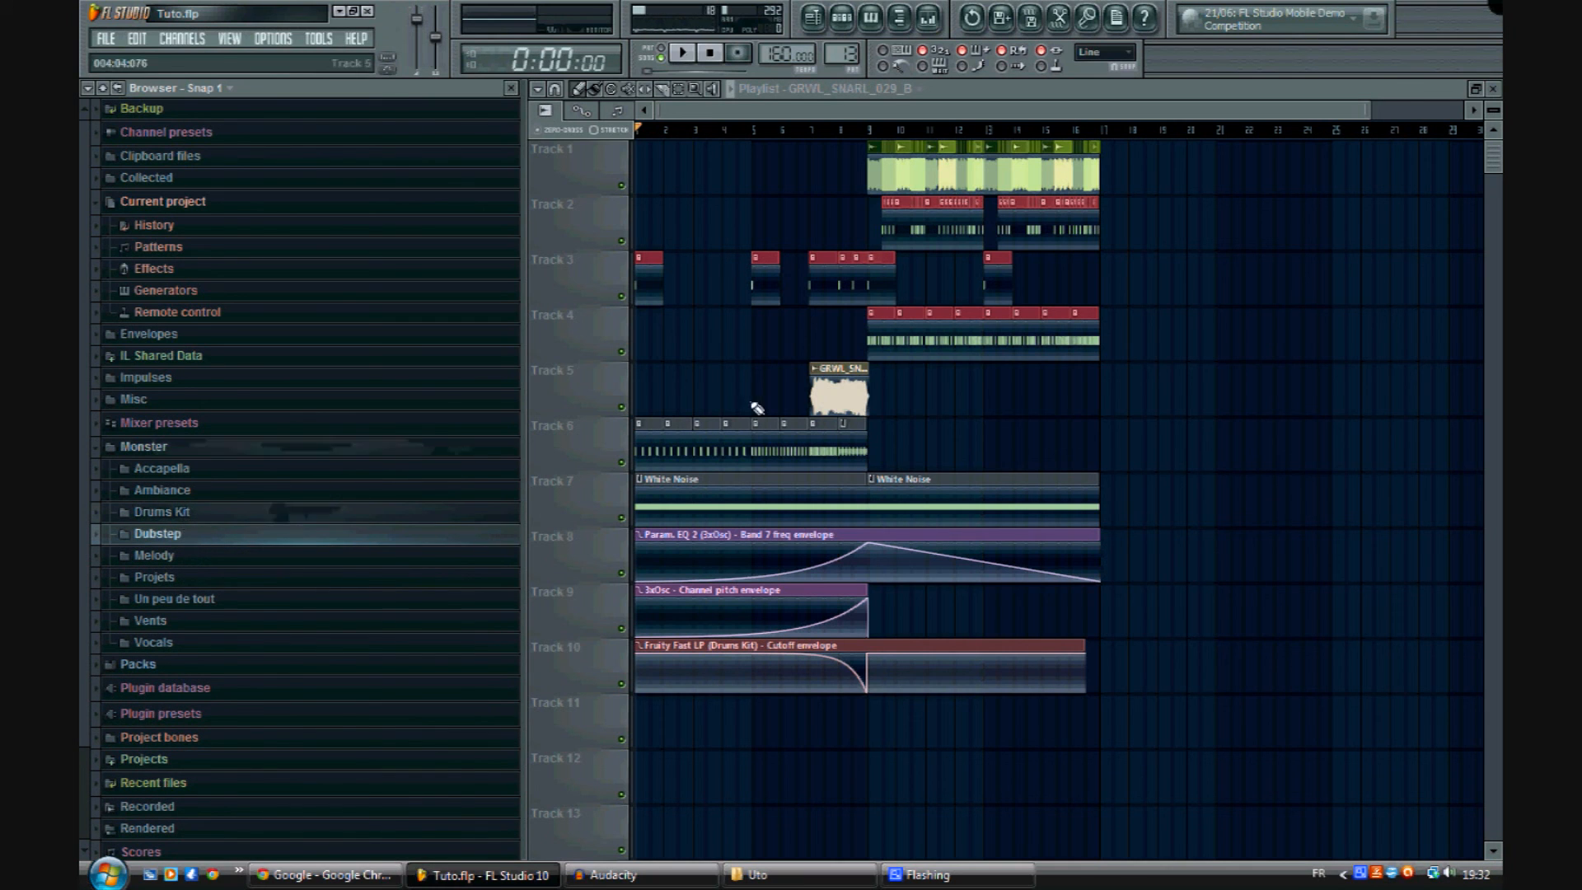
Step: Preview both reverse crashes in the Percusion complementaire folder and place Reverse Crash 2 on Track 11, ending at bar 9
click(177, 519)
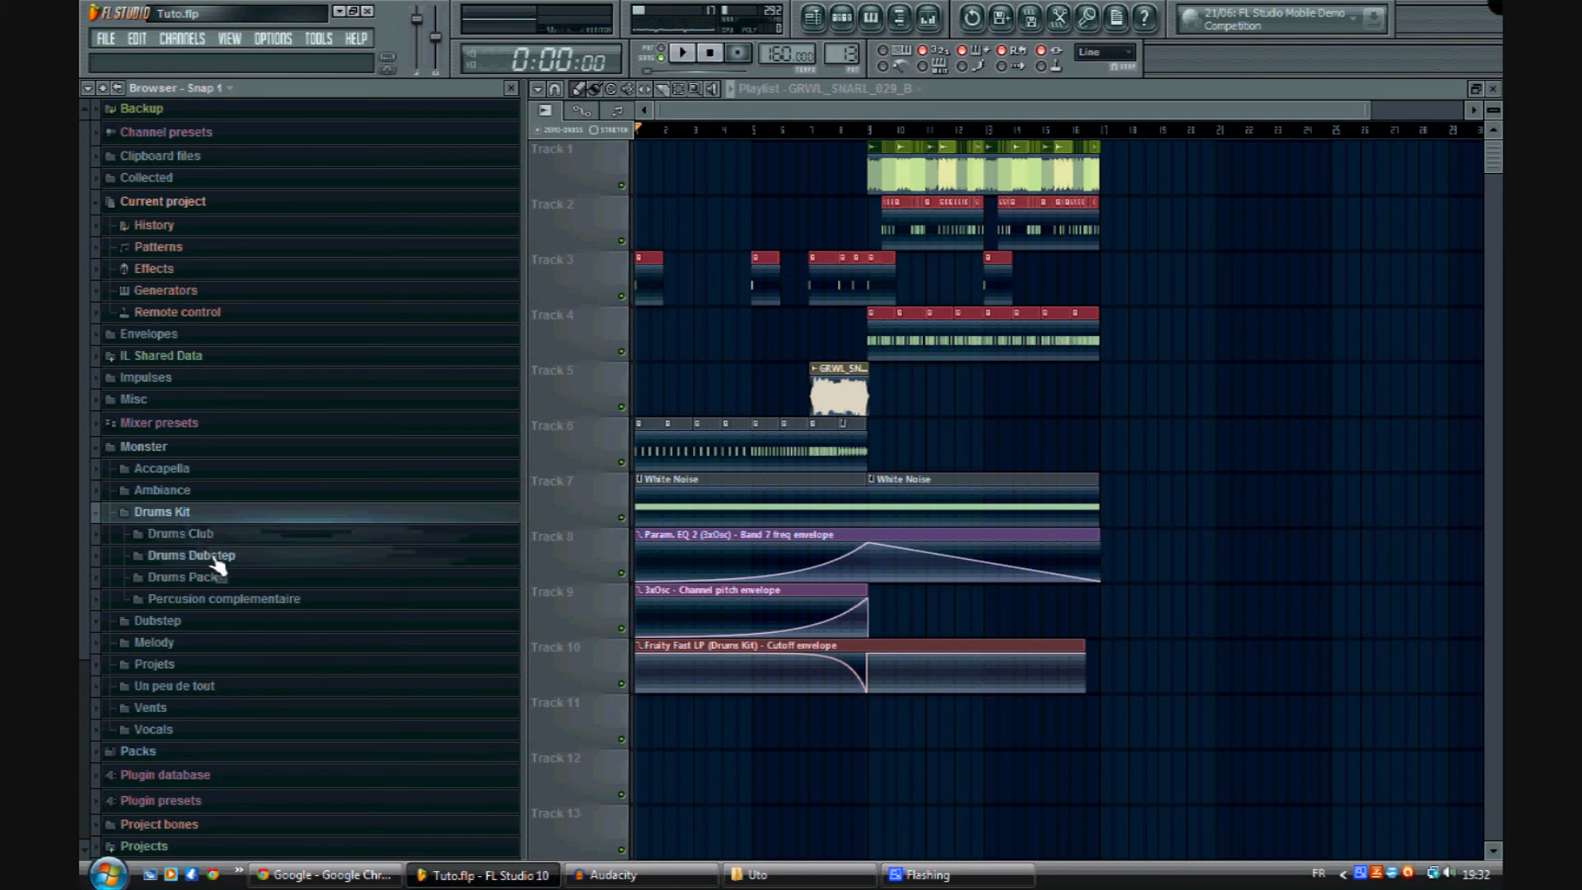
click(266, 595)
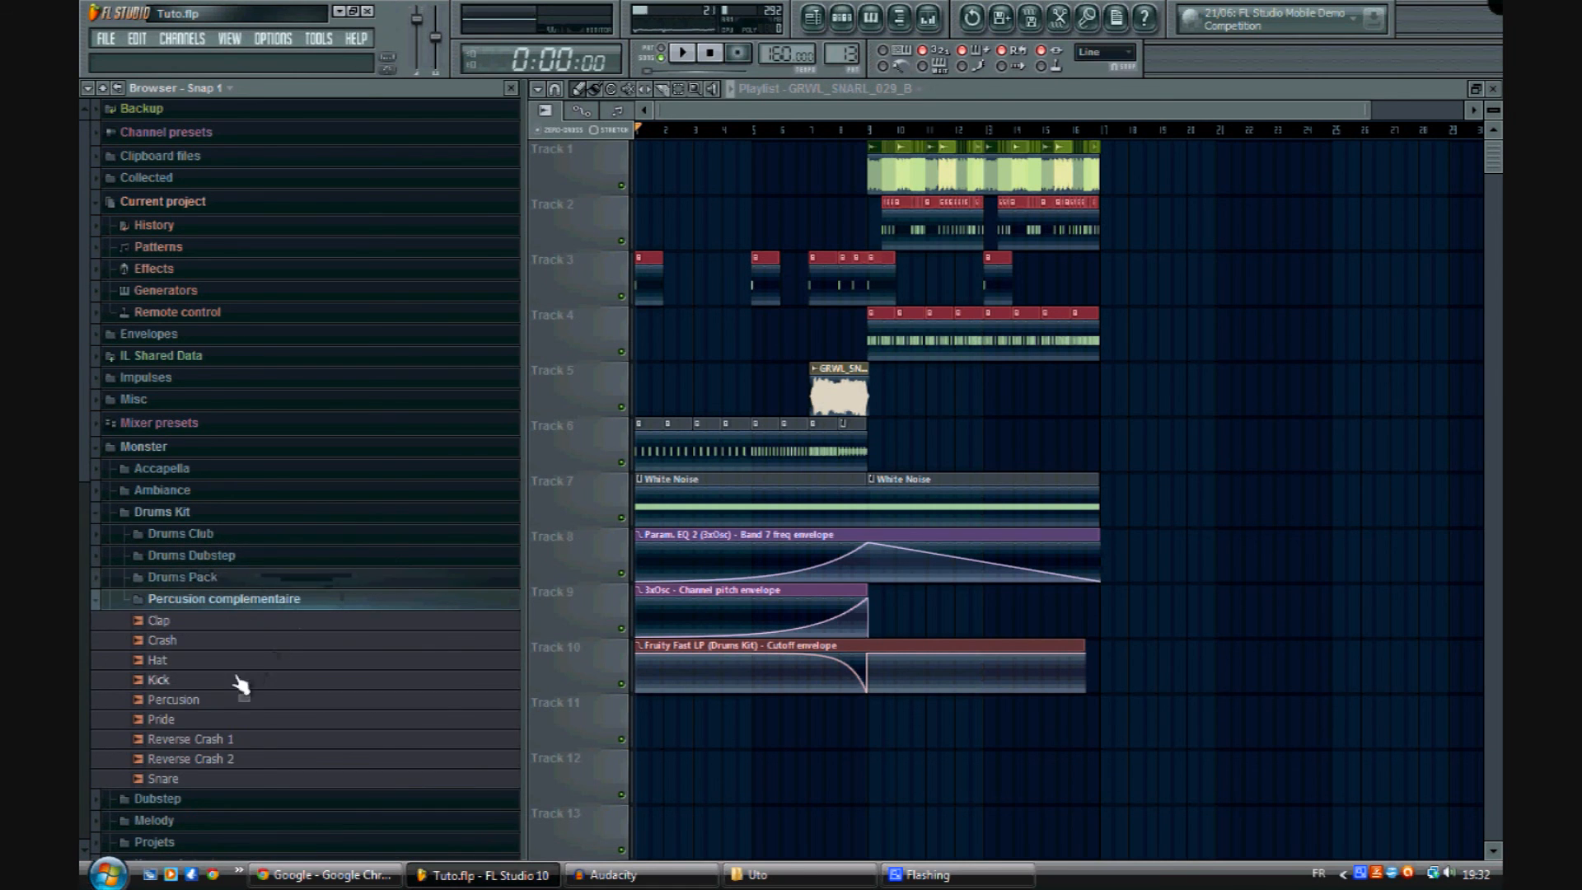
click(224, 742)
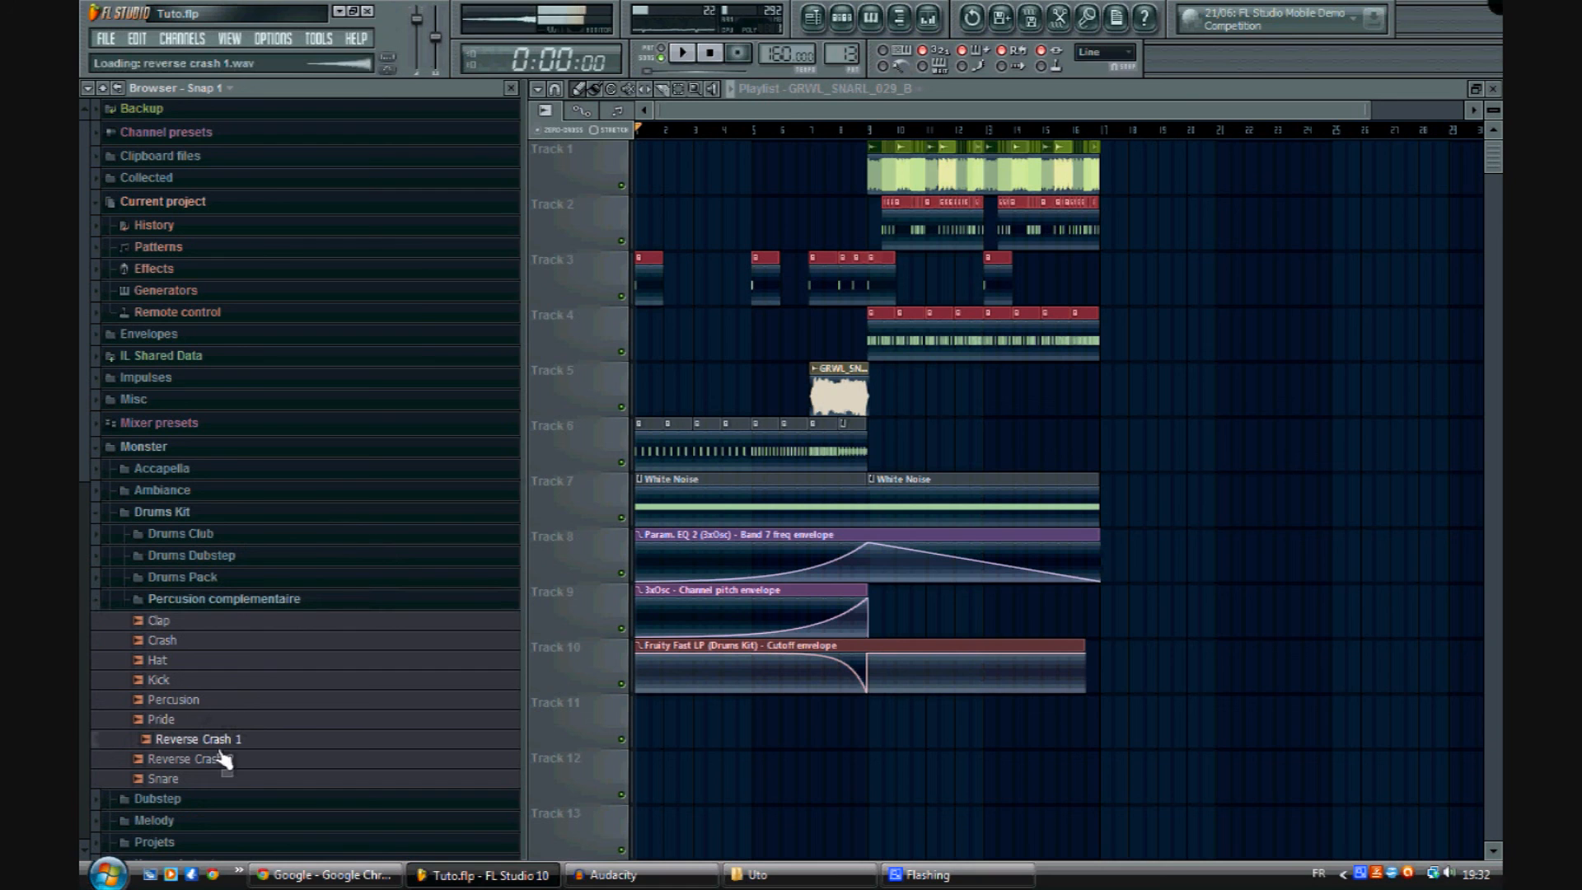
click(224, 766)
drag(832, 755, 829, 717)
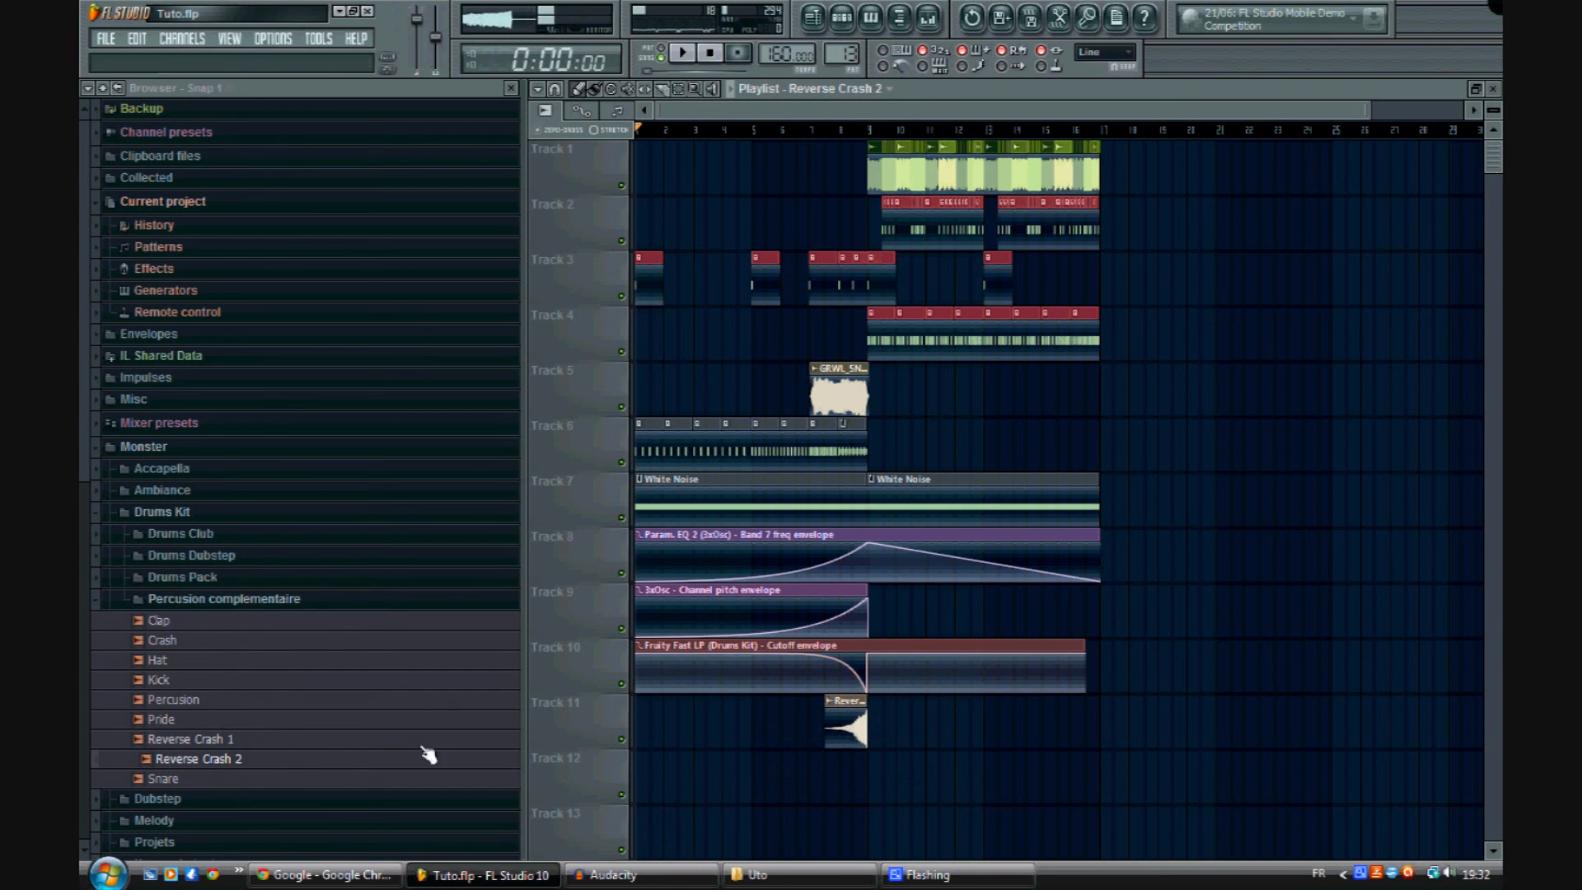
Step: Place the Crash sample on Track 11 starting at bar 9, directly after the Reverse Crash 2 clip
click(164, 642)
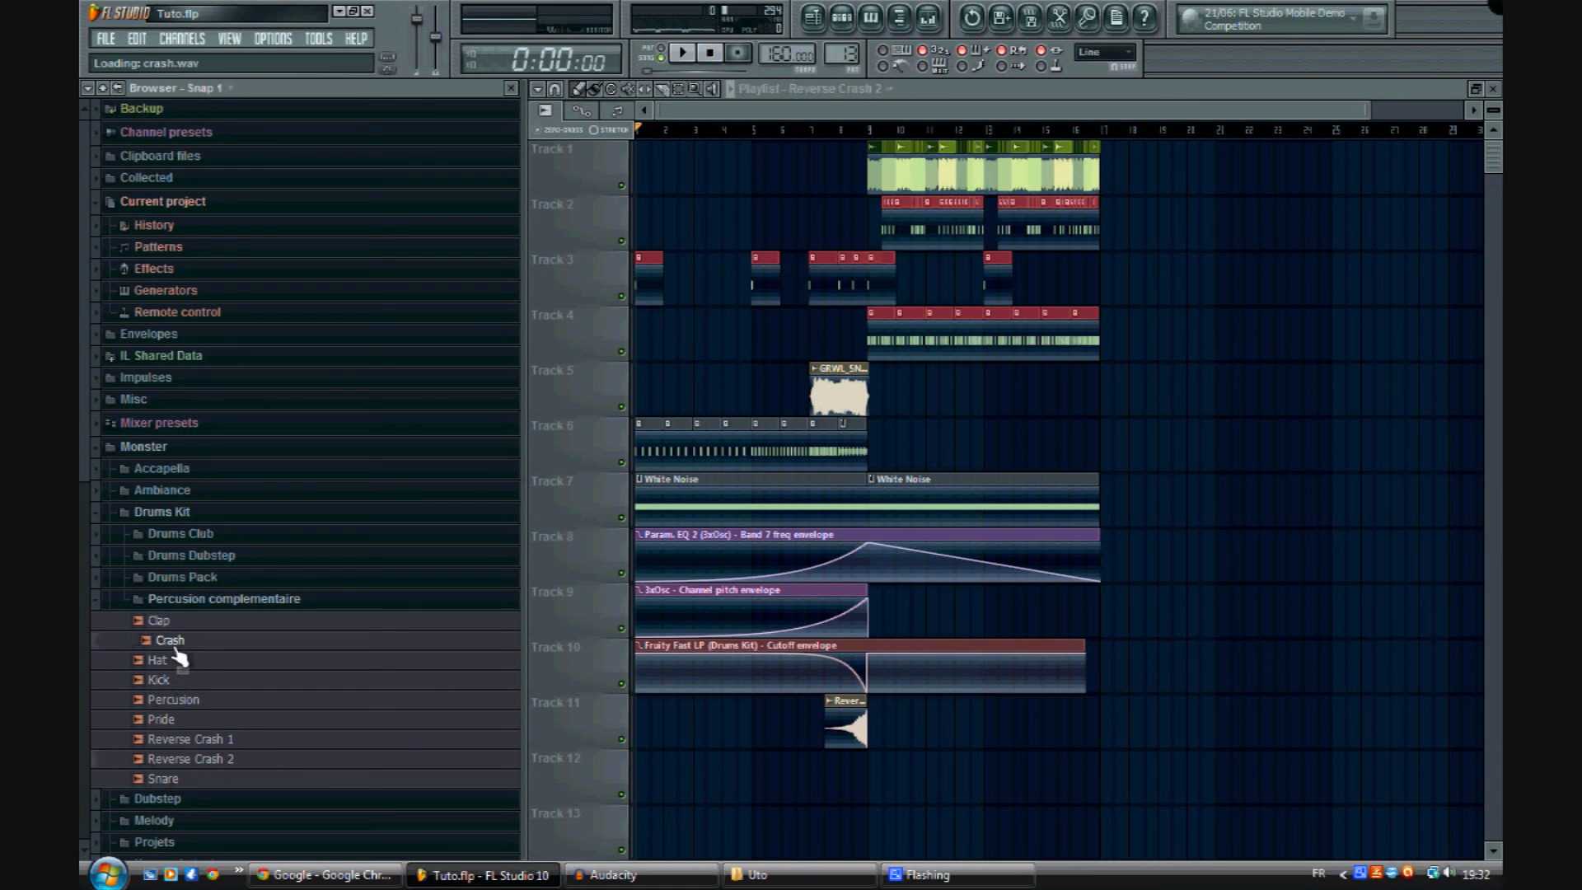
drag(170, 651, 916, 738)
scroll(877, 124, up, 4)
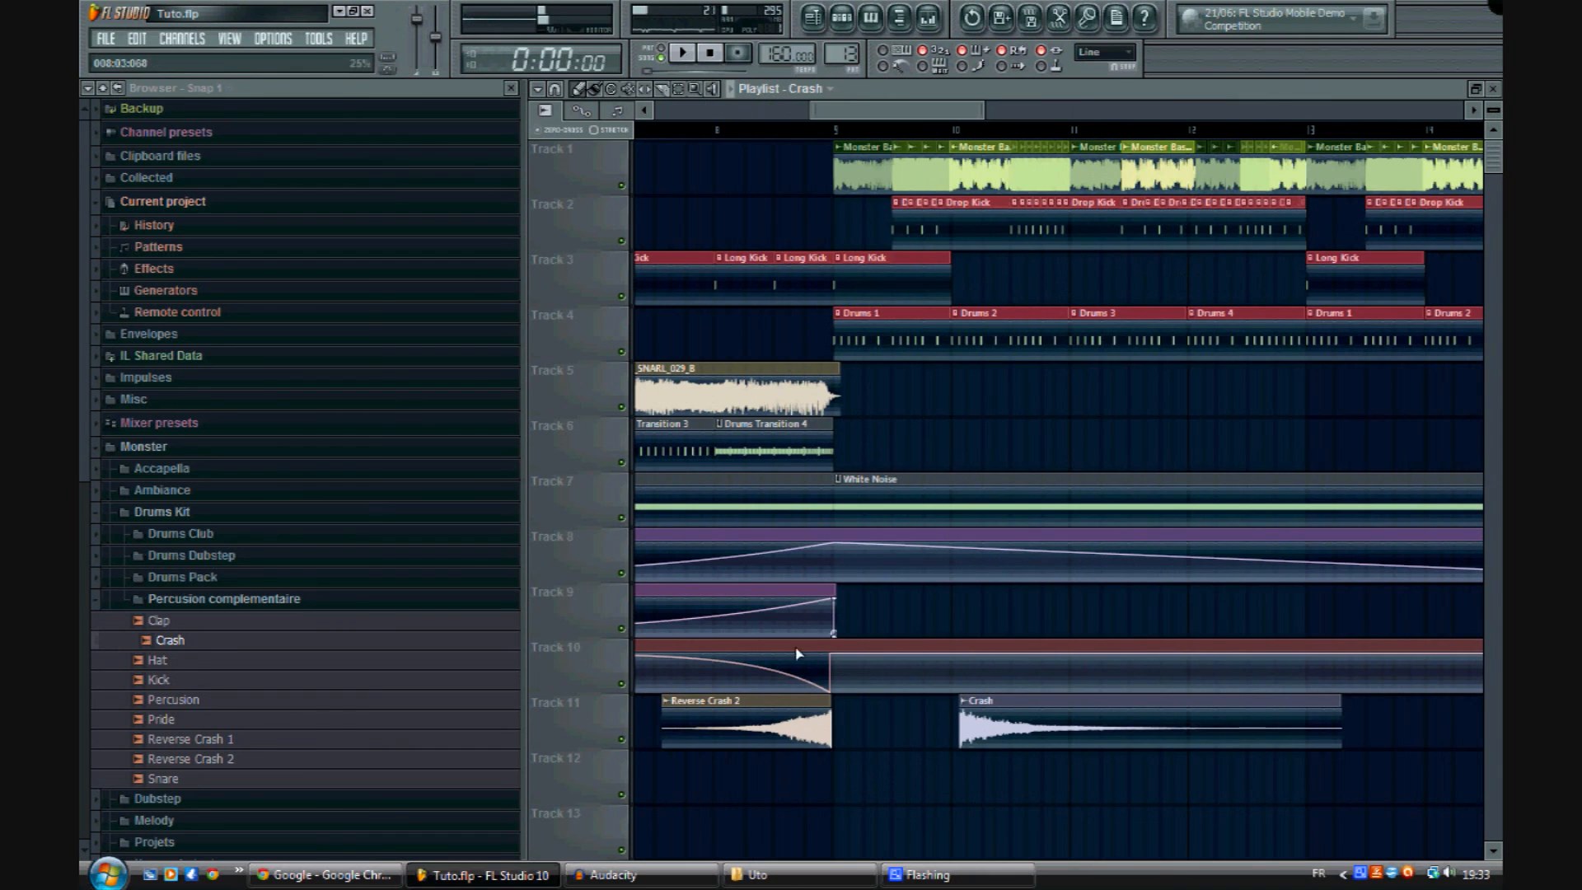
drag(790, 745, 793, 746)
drag(1049, 725, 919, 737)
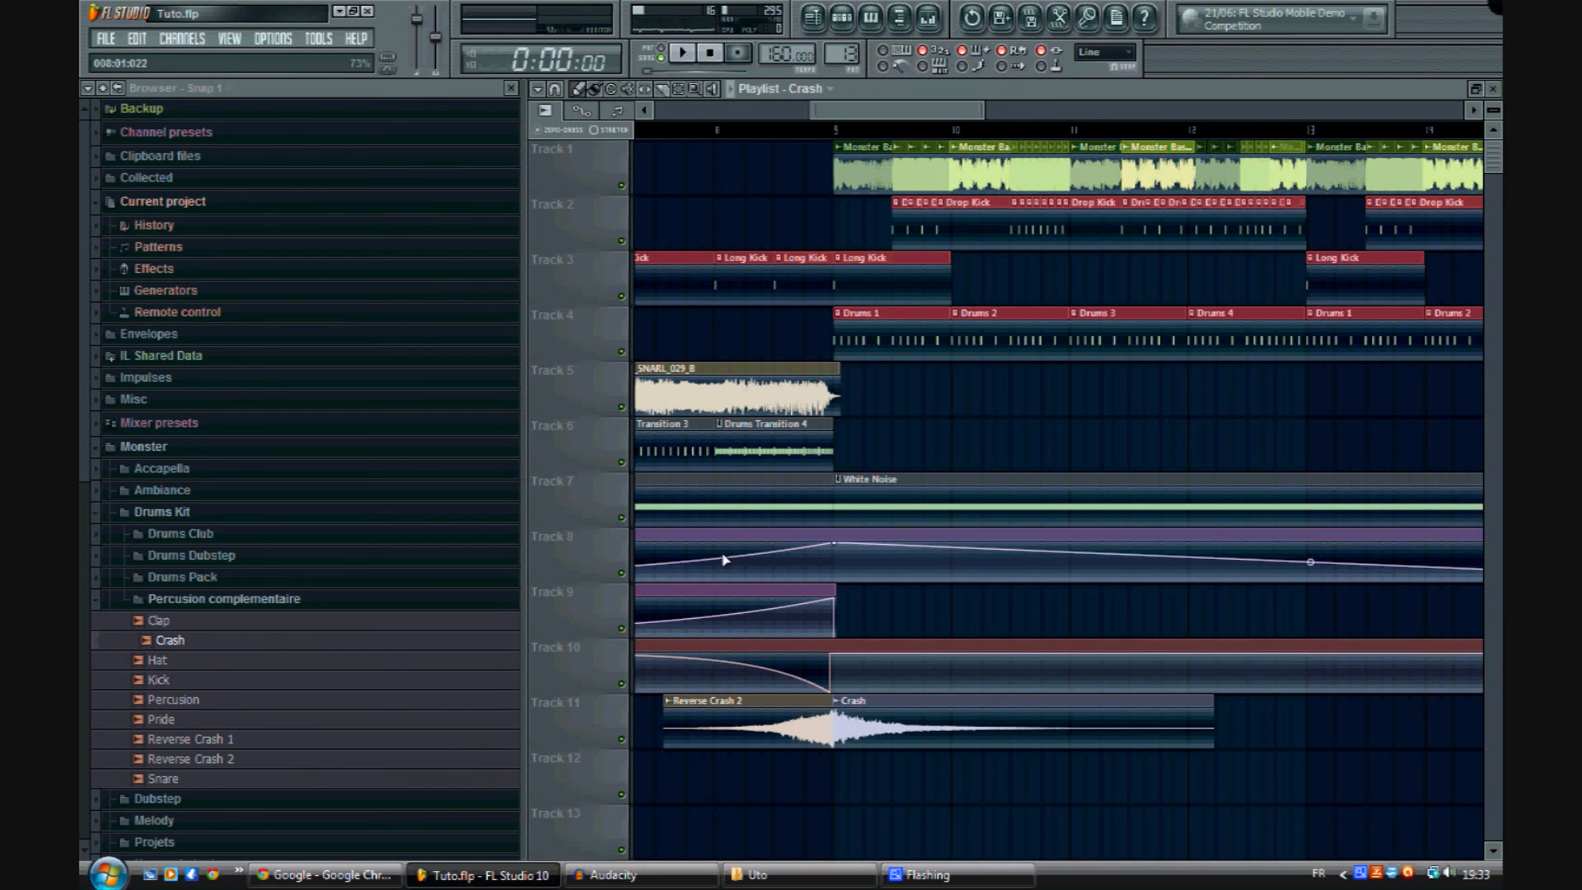
scroll(731, 132, down, 4)
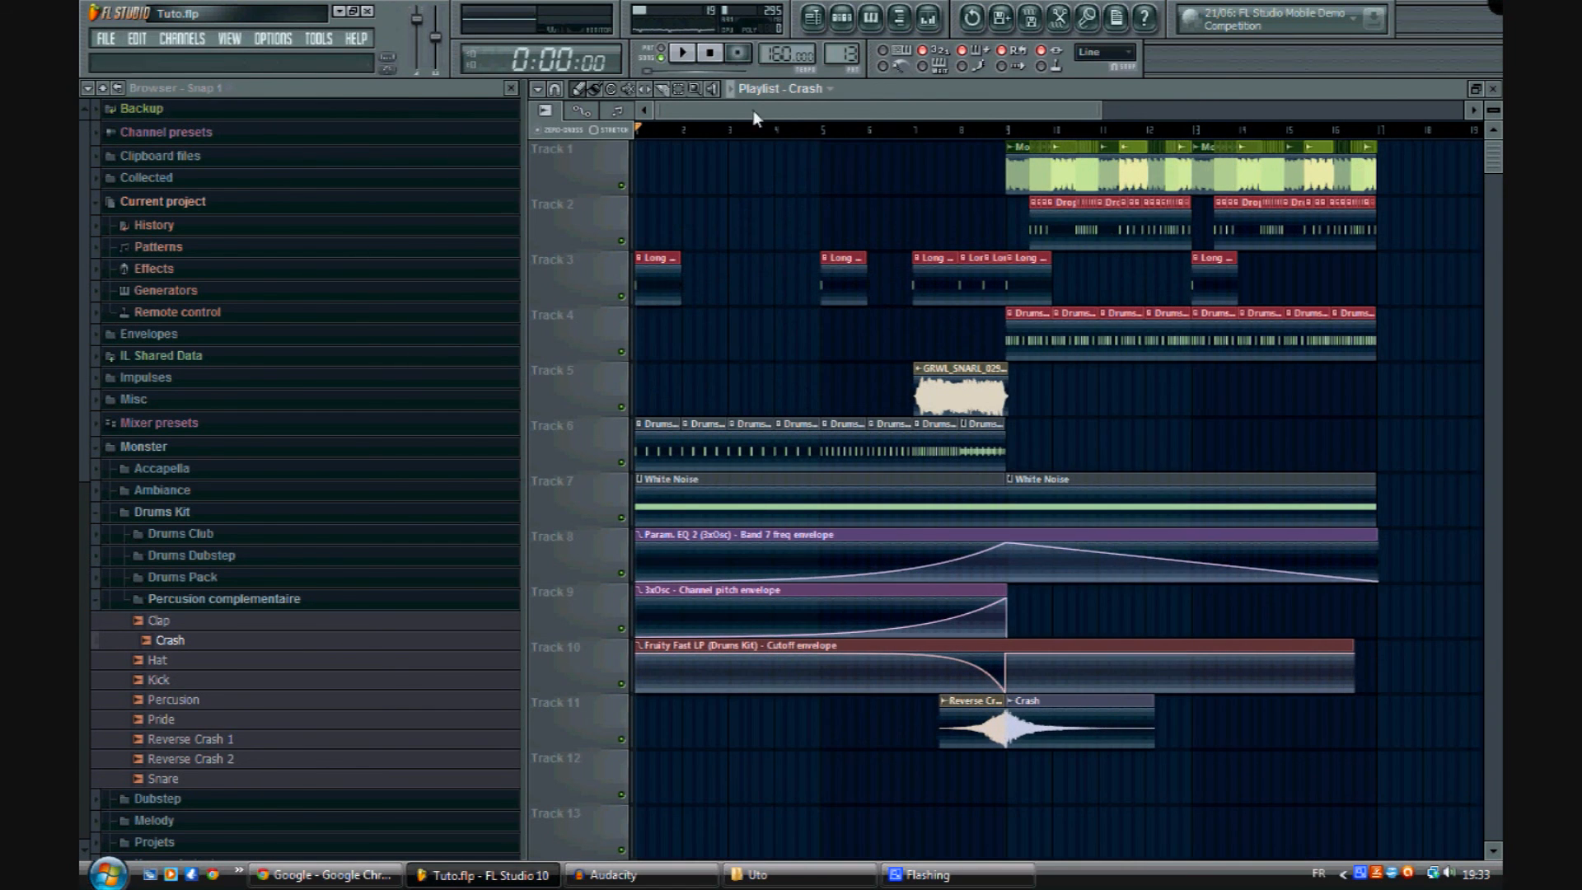
Step: Play the song from the start, add a second Crash clip on Track 5 at bar 13 and stop playback
key(space)
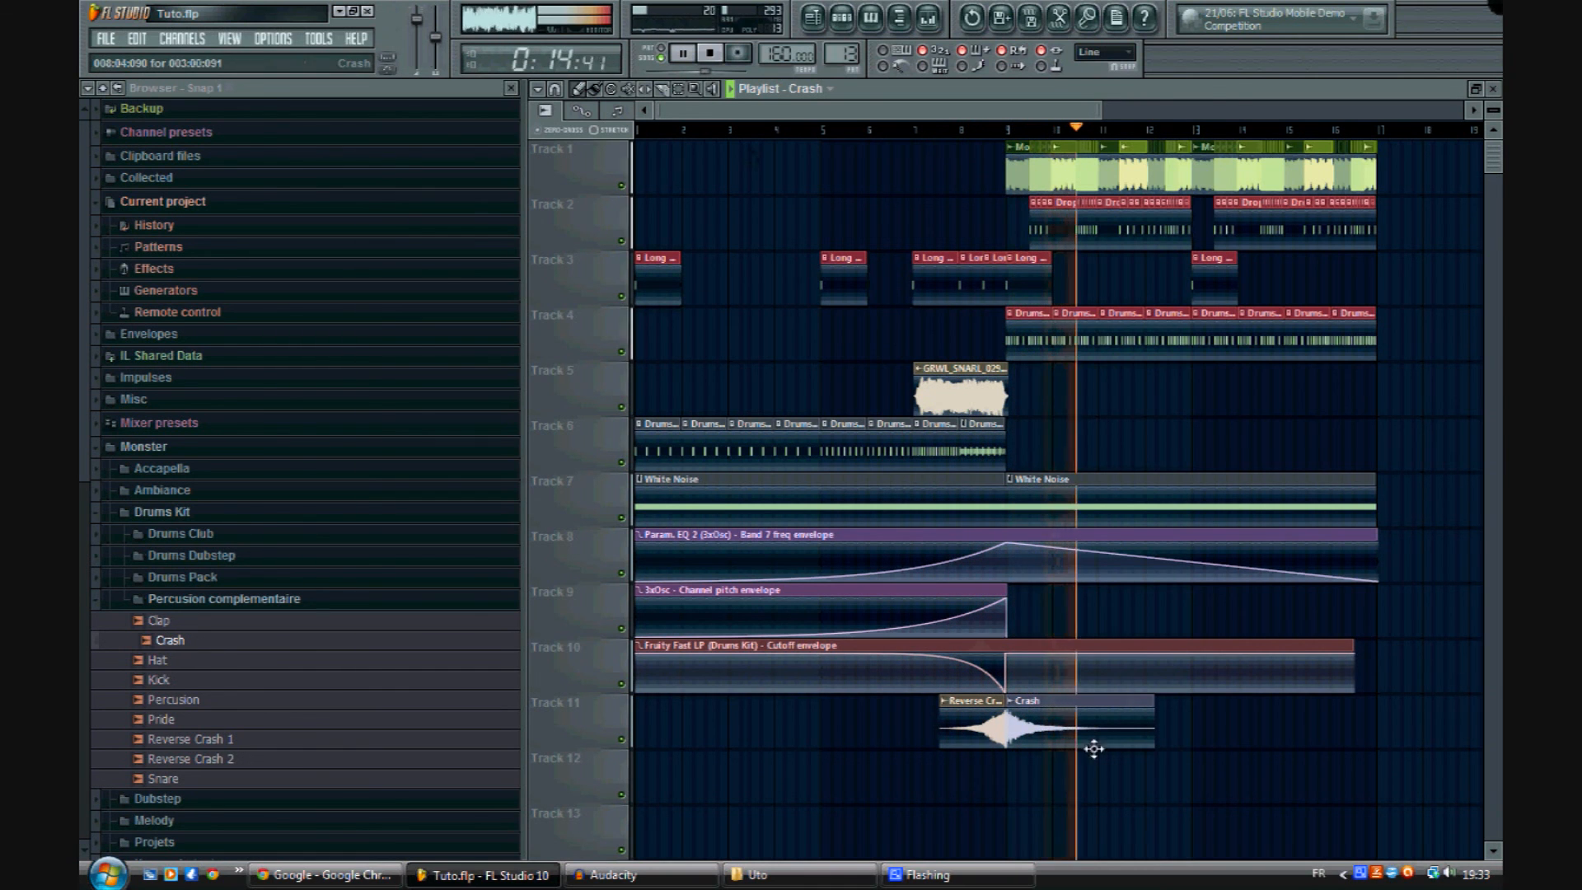
drag(956, 104, 1062, 133)
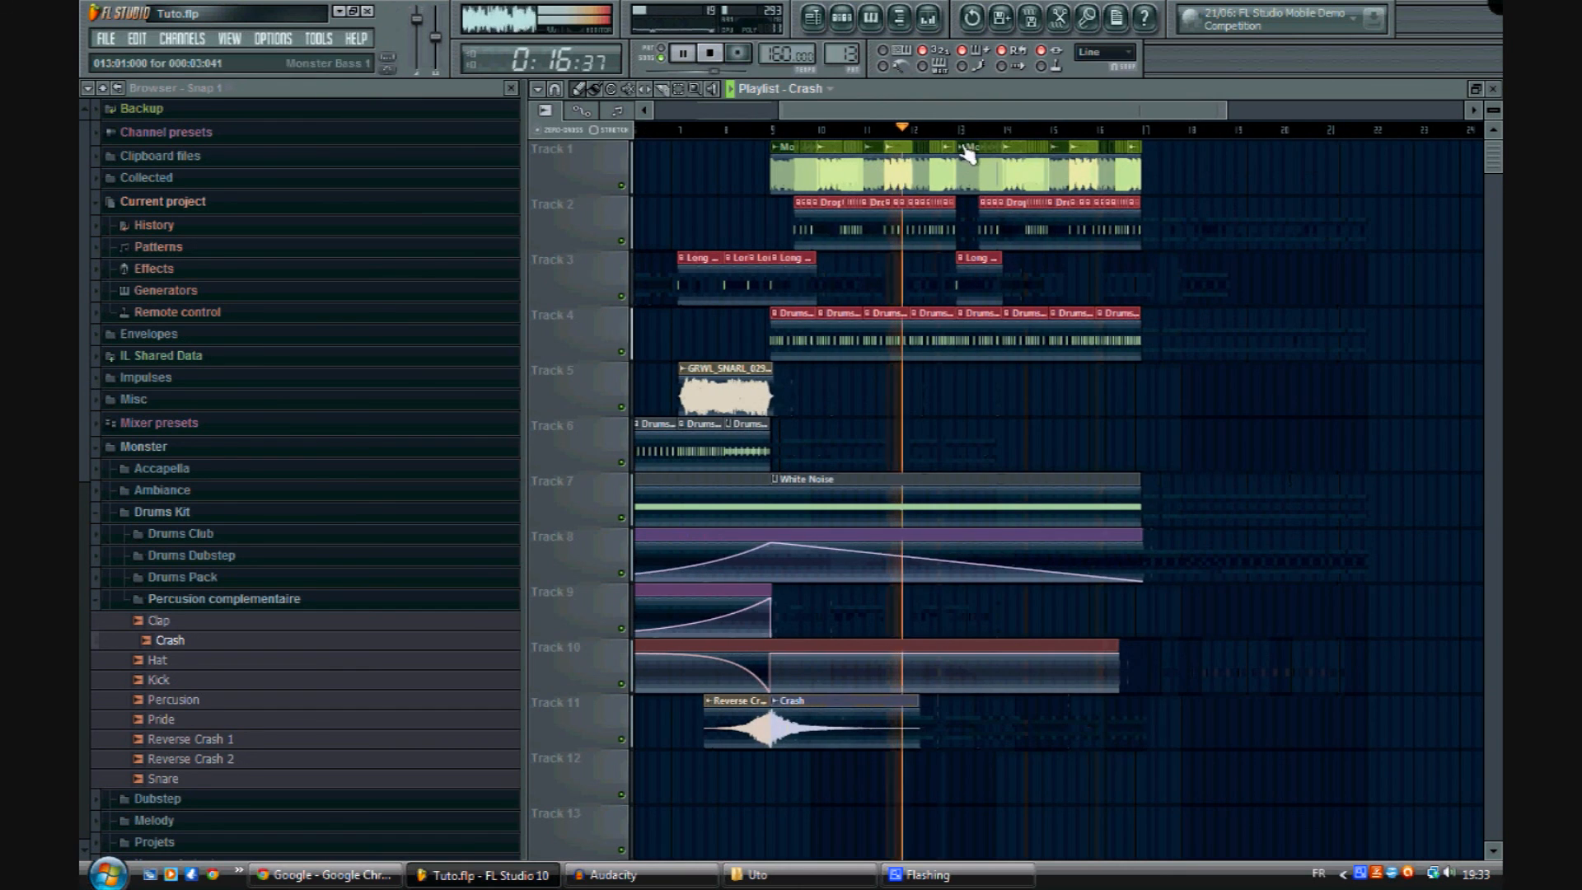
scroll(962, 146, up, 4)
click(954, 396)
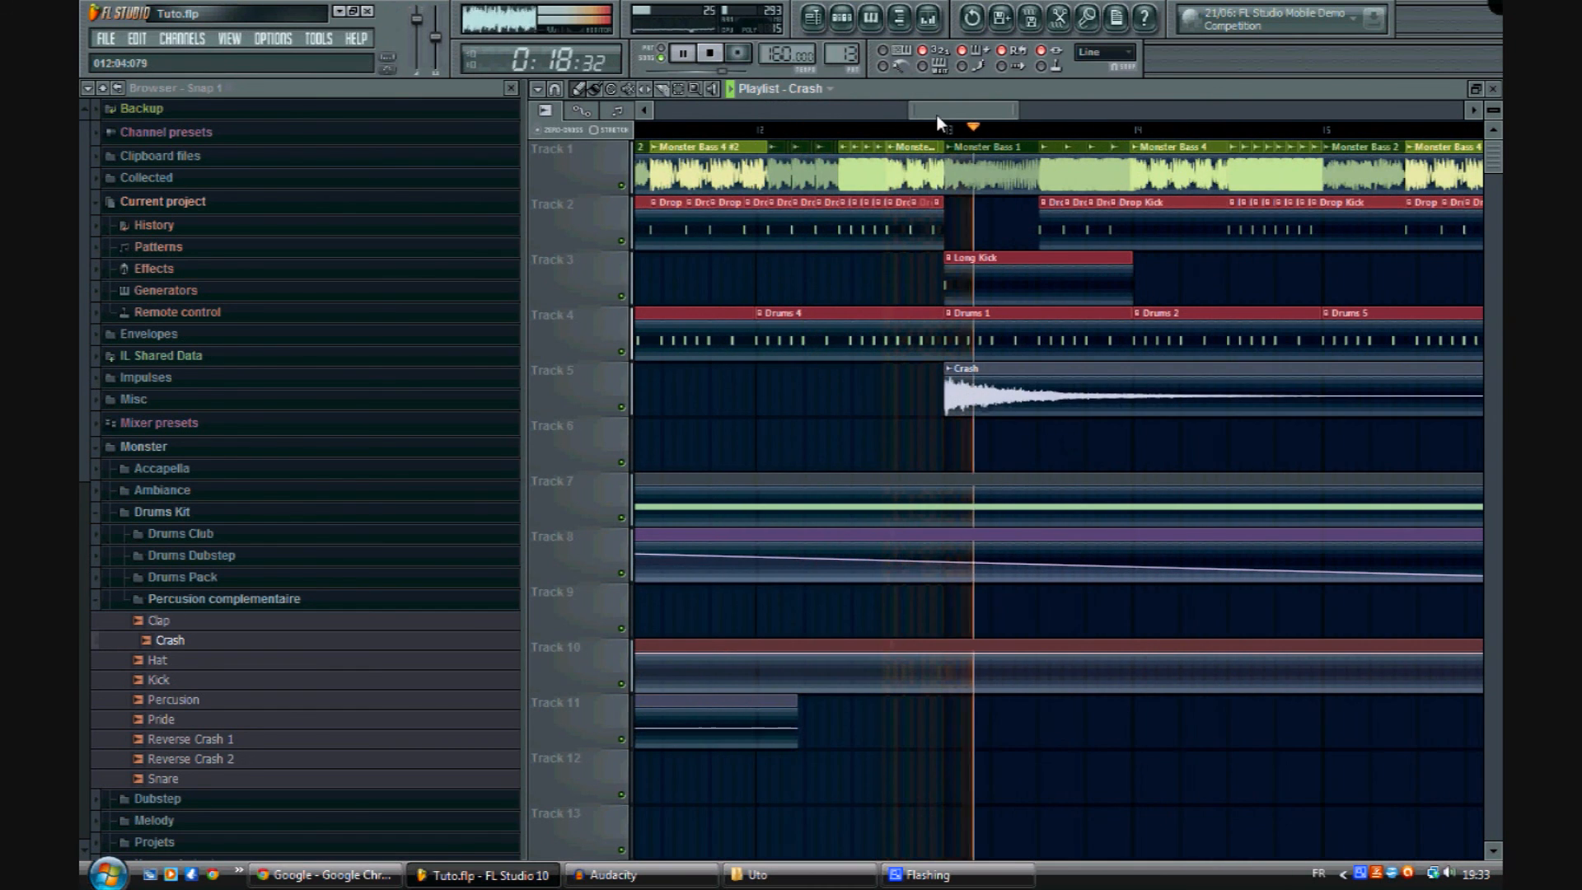
scroll(959, 142, down, 6)
scroll(981, 116, down, 2)
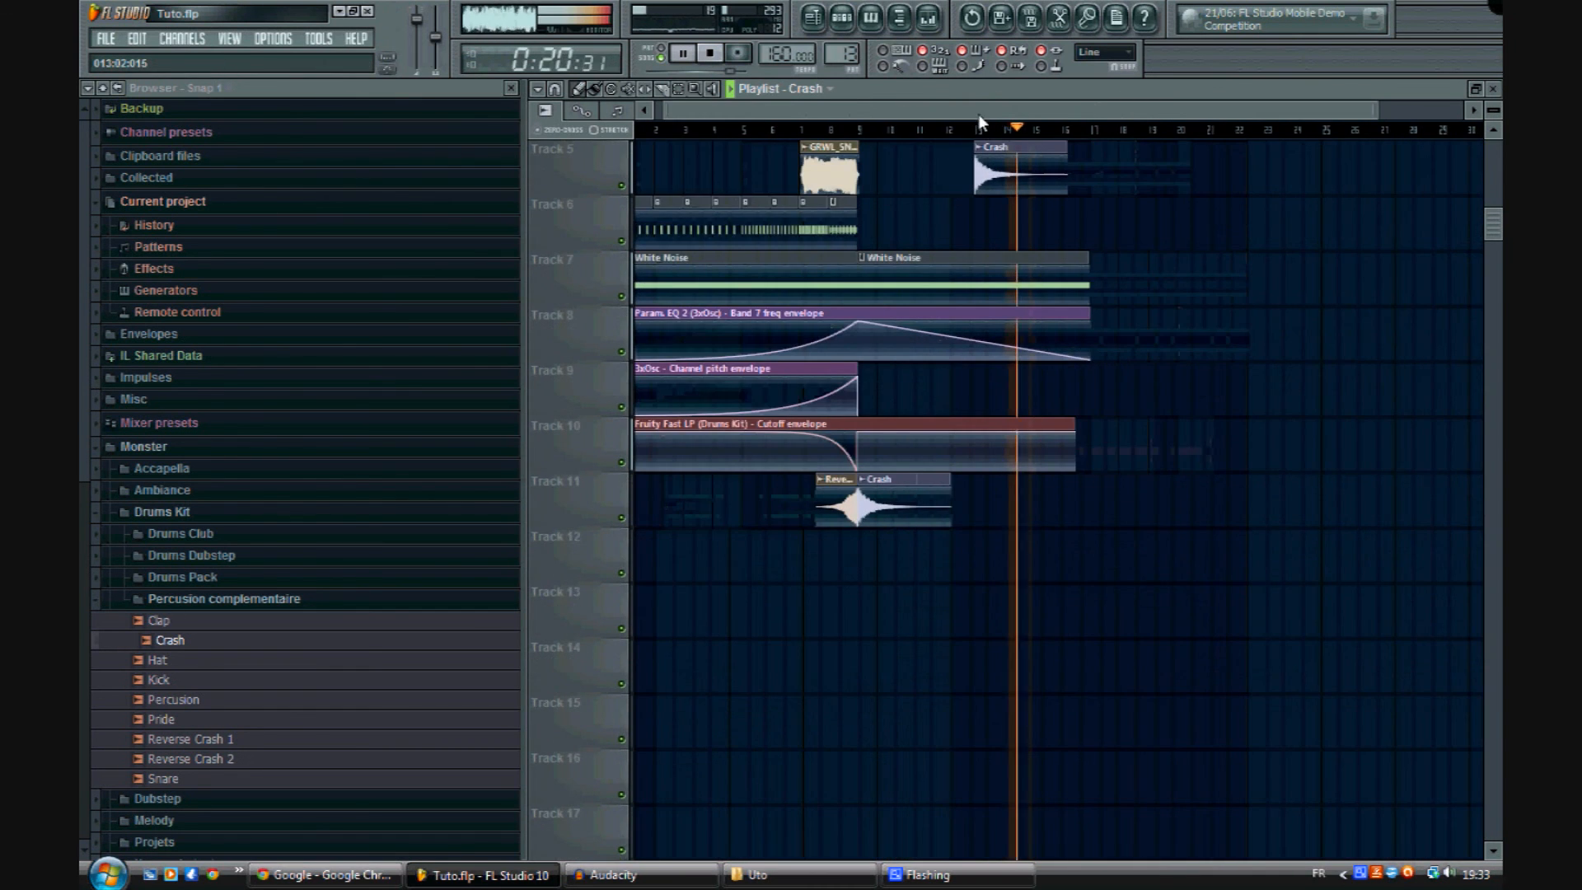
scroll(1034, 342, up, 3)
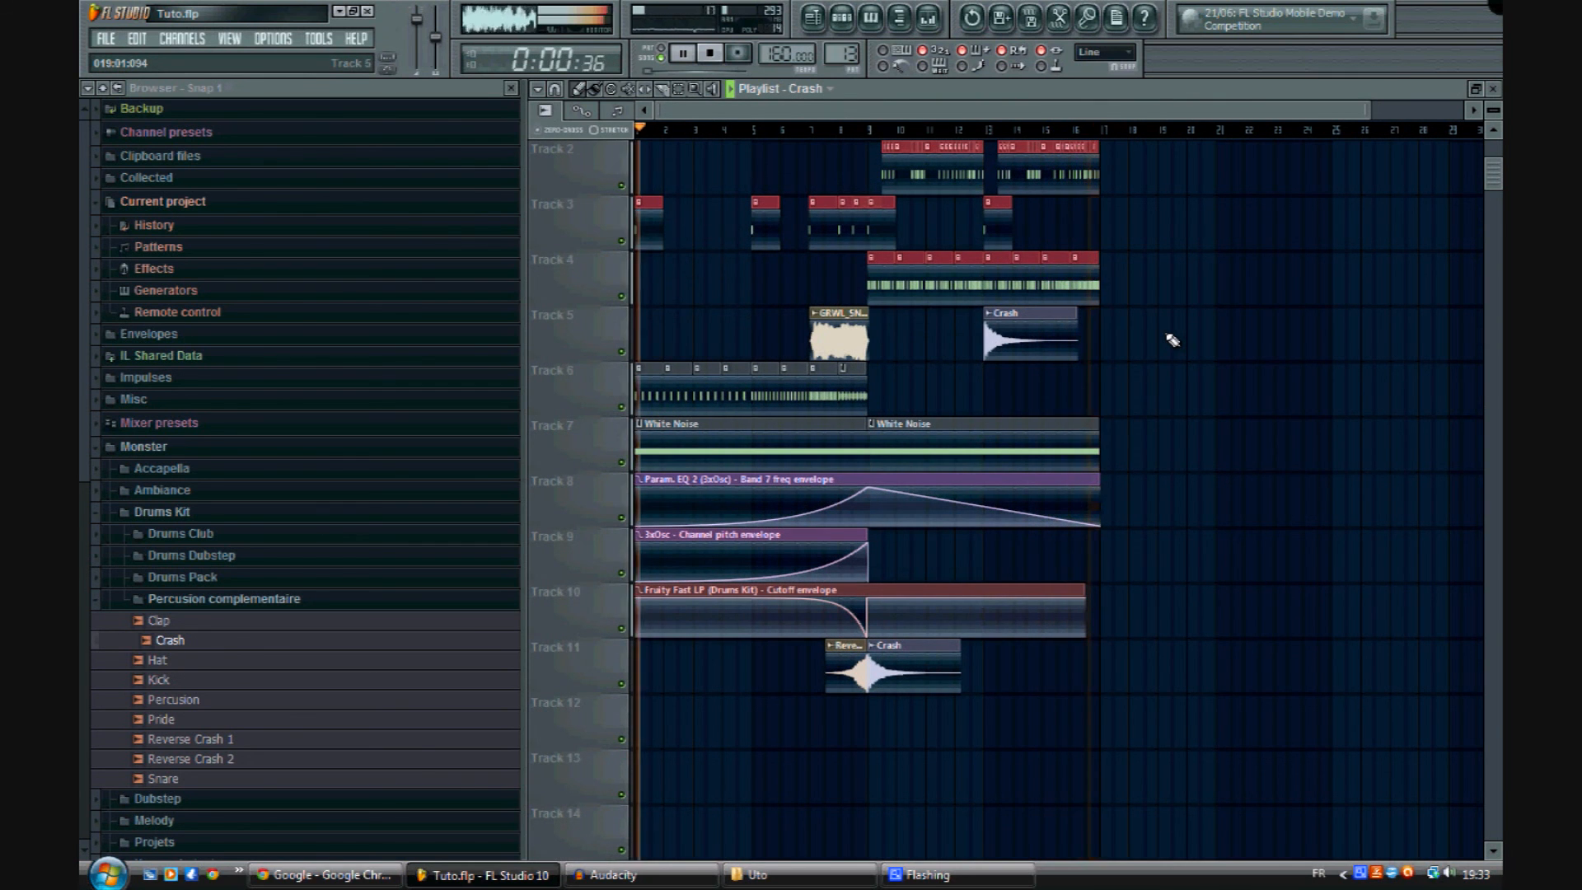
key(space)
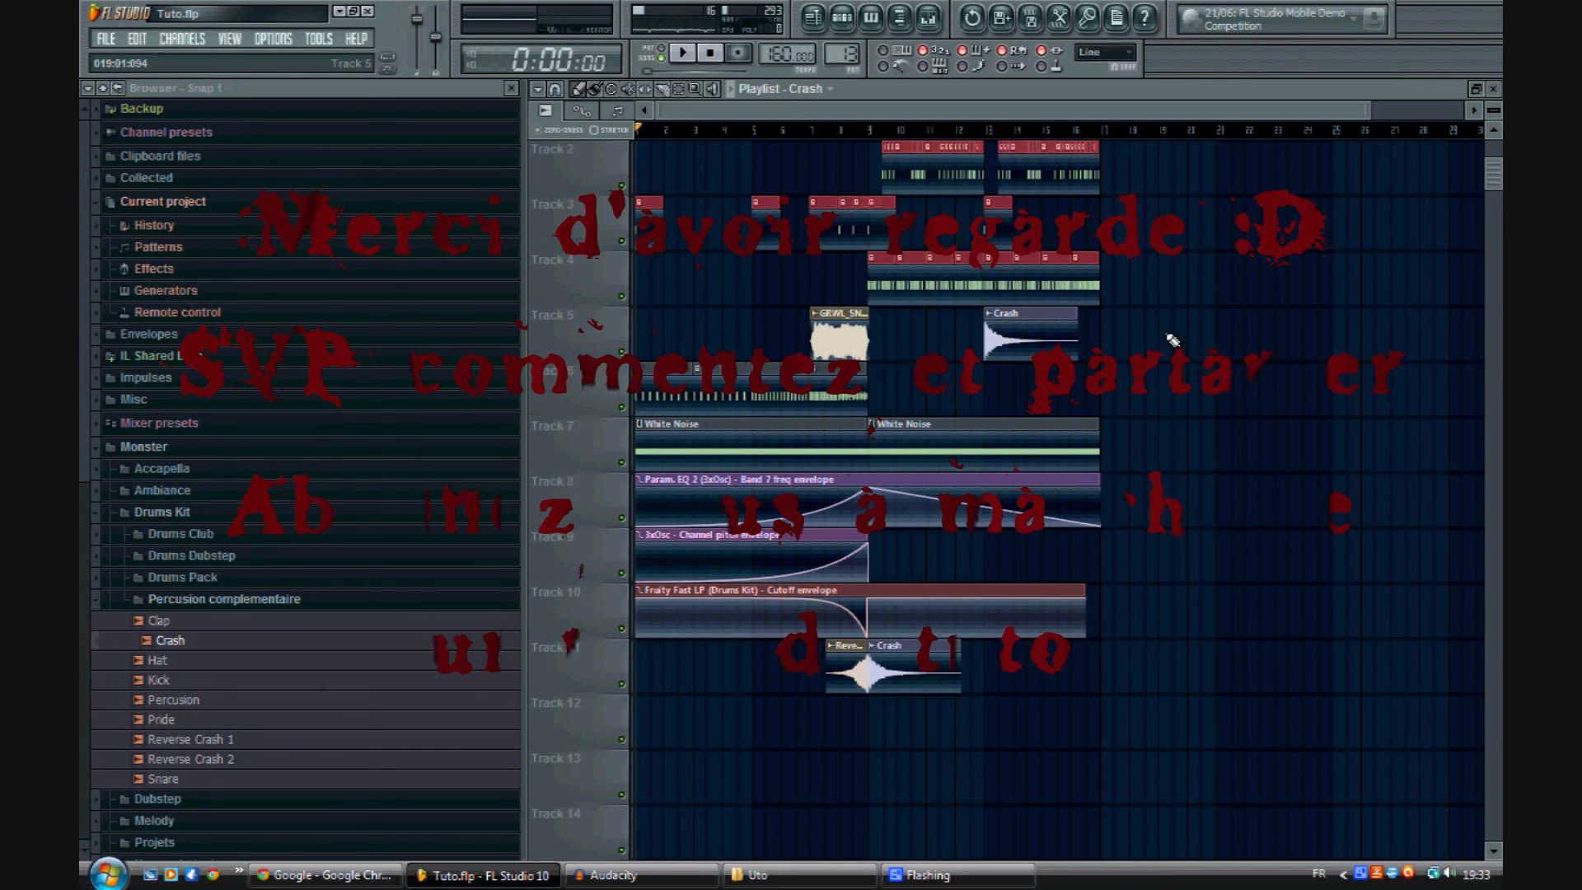
scroll(1172, 339, up, 1)
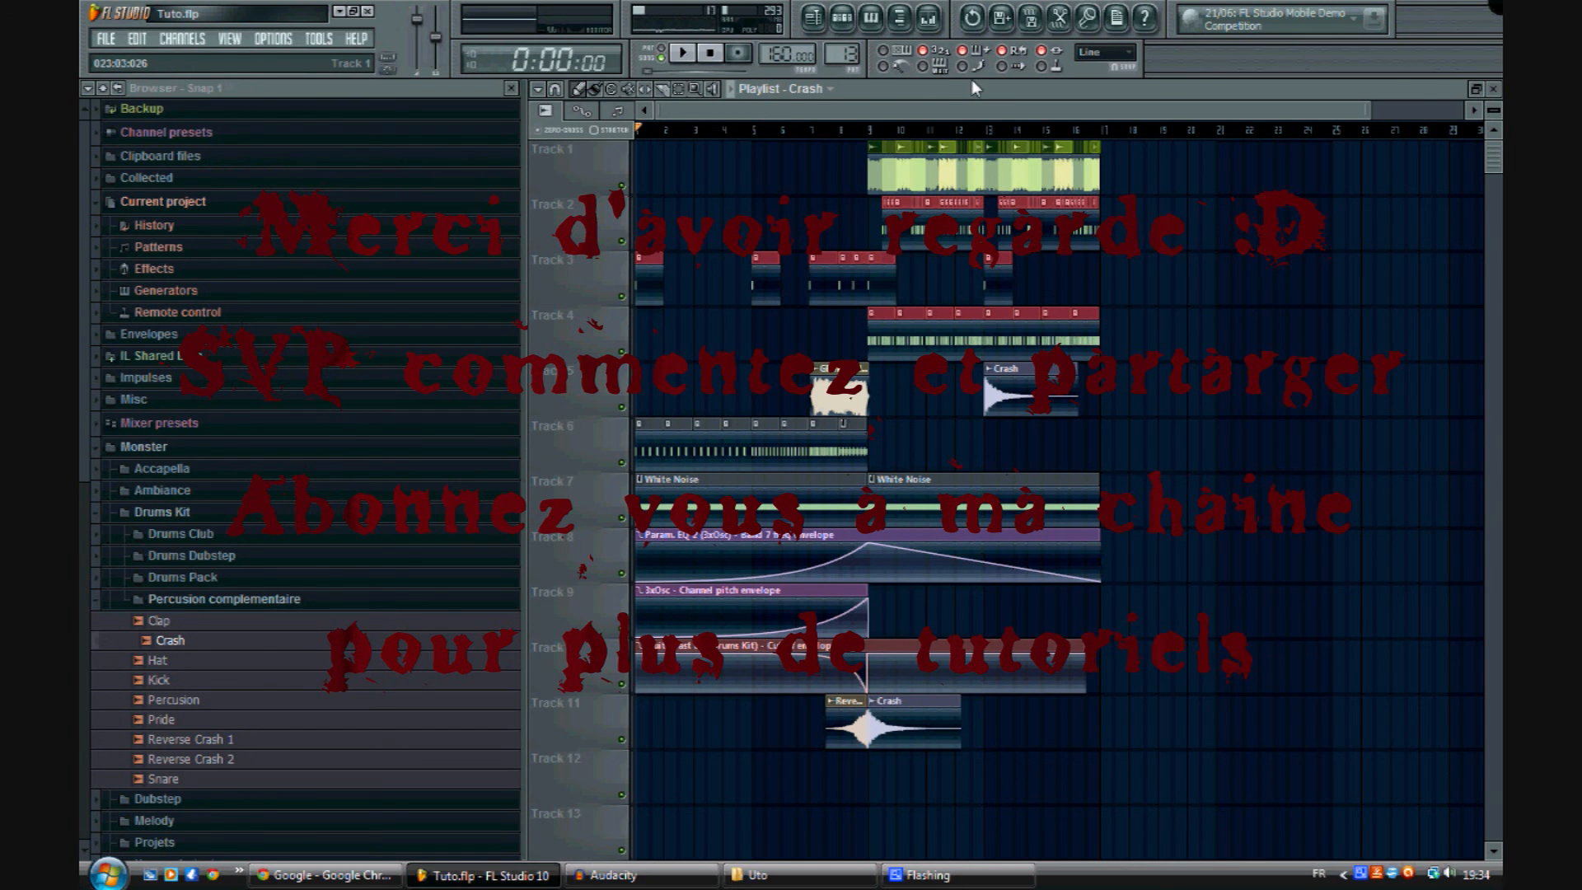
Step: Open the mixer, shift its window clear of the browser and look through the 3xOsc and Monster Bass tracks for their effects
click(928, 17)
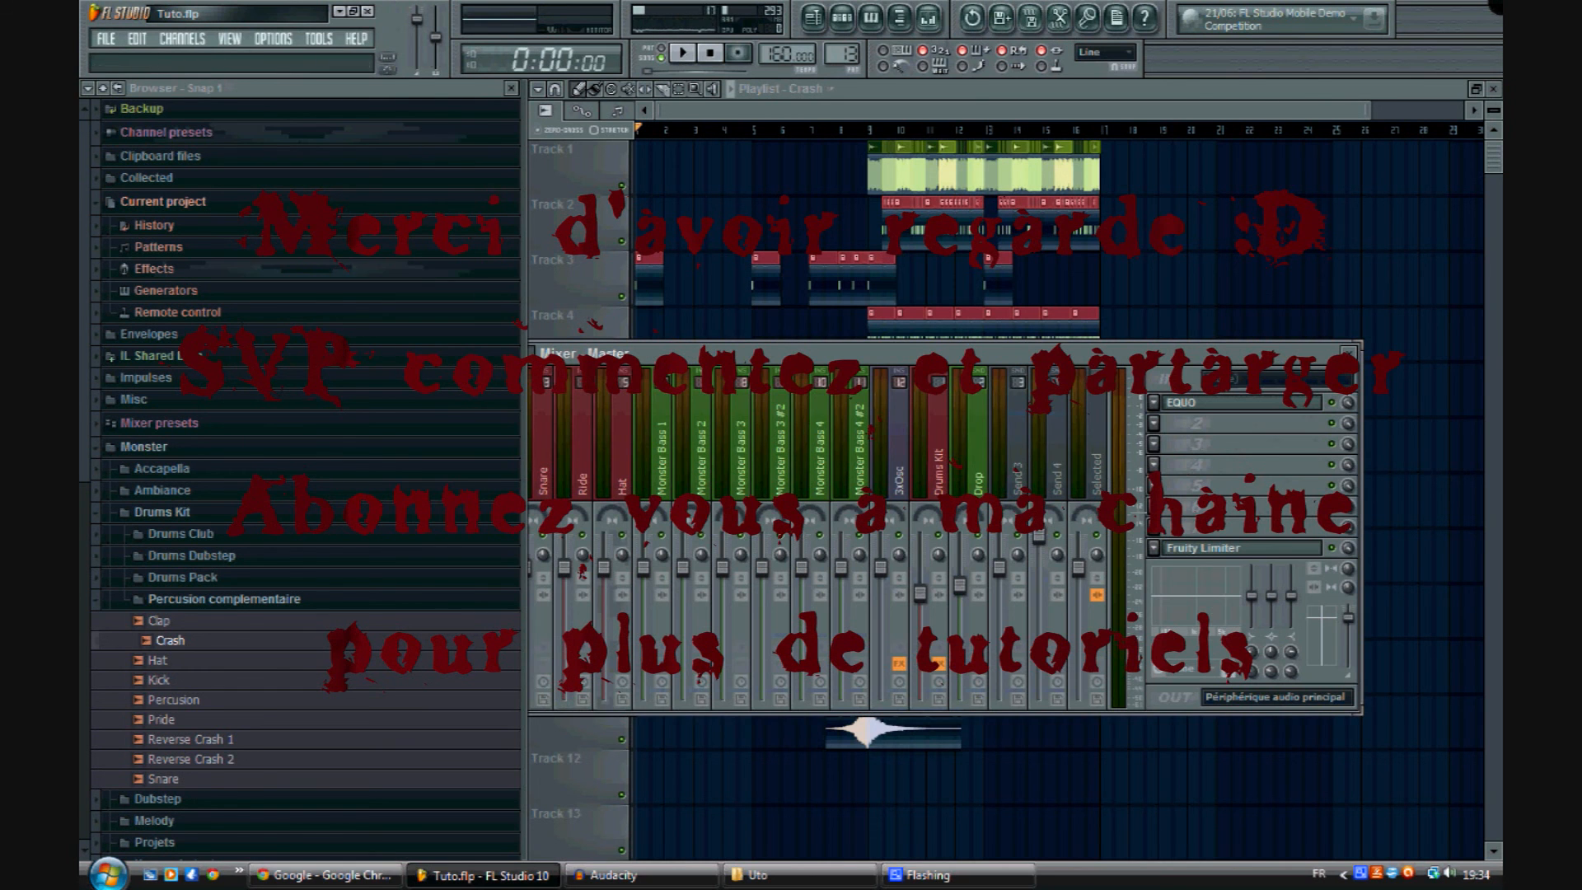
click(900, 474)
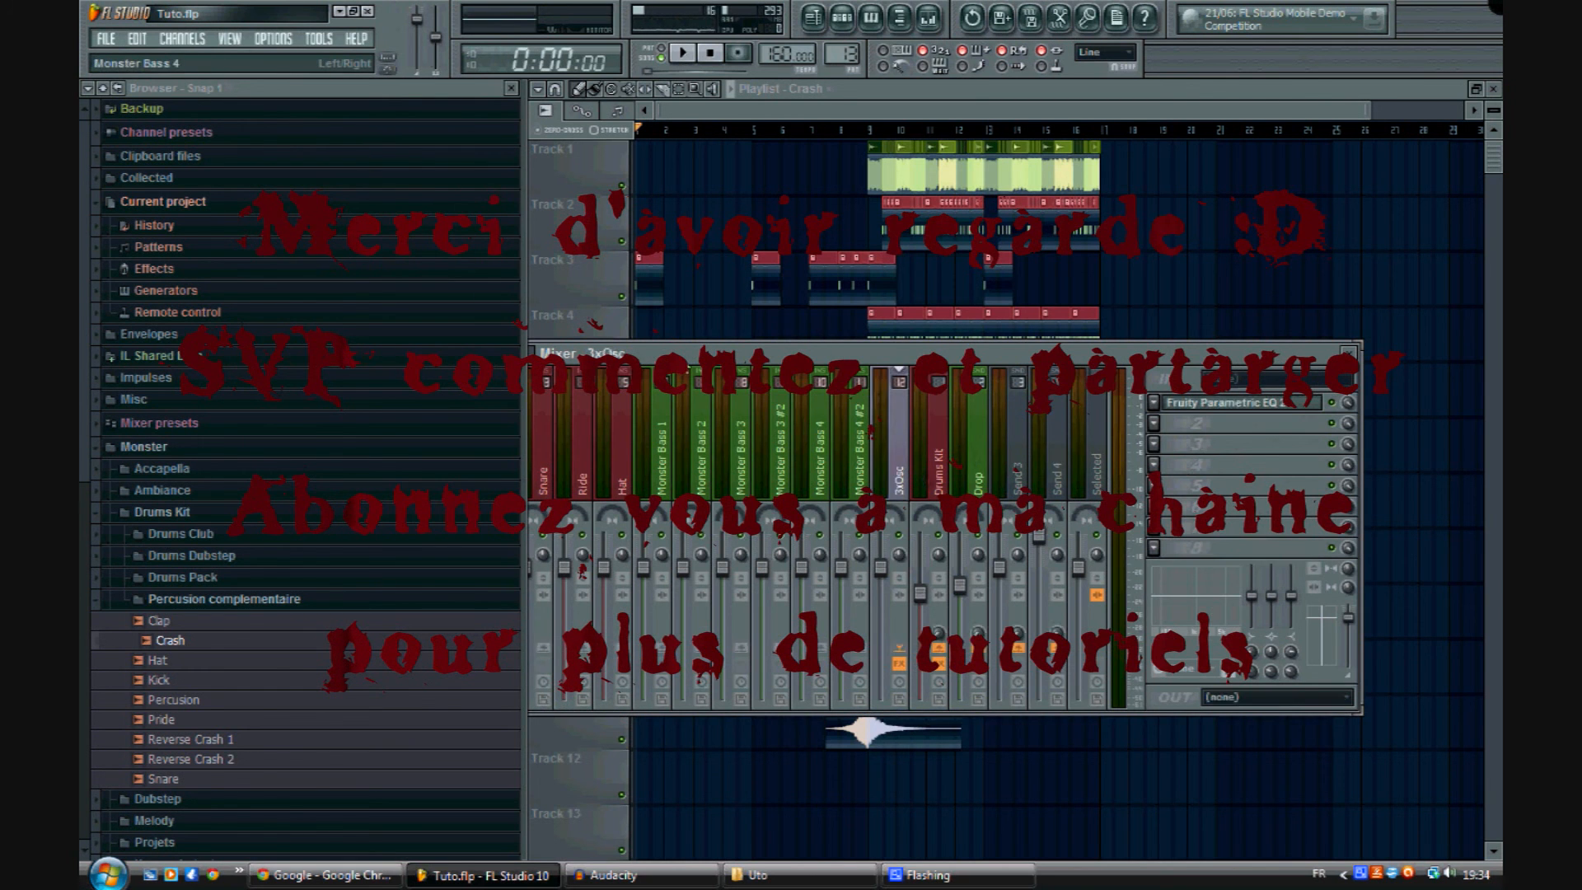
drag(812, 354, 933, 354)
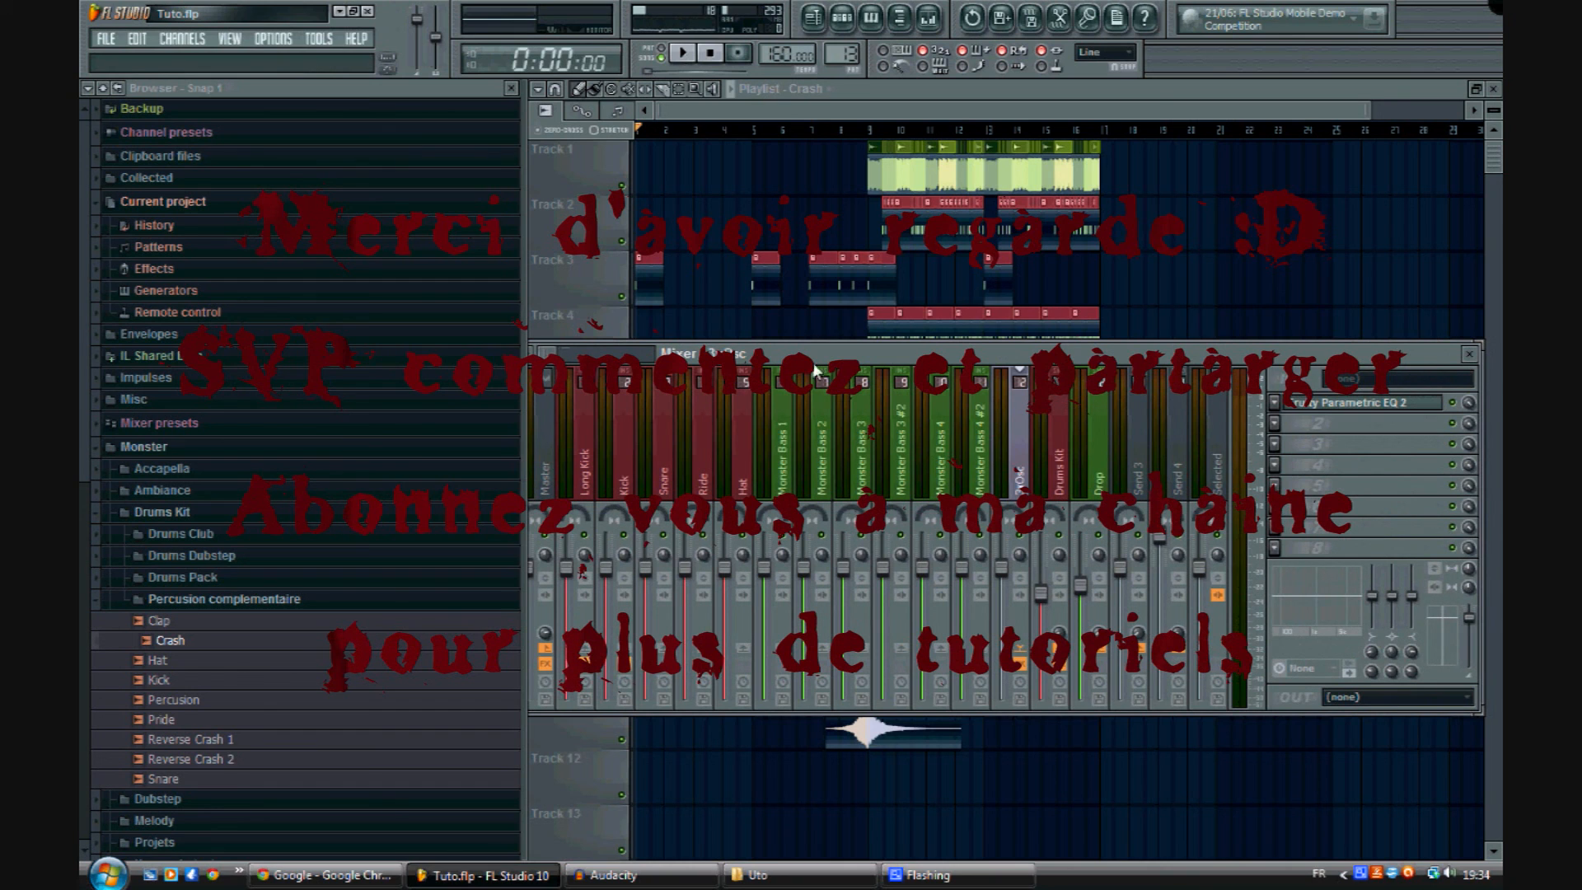
click(780, 412)
key(Right)
key(Right)
key(Right)
key(Right)
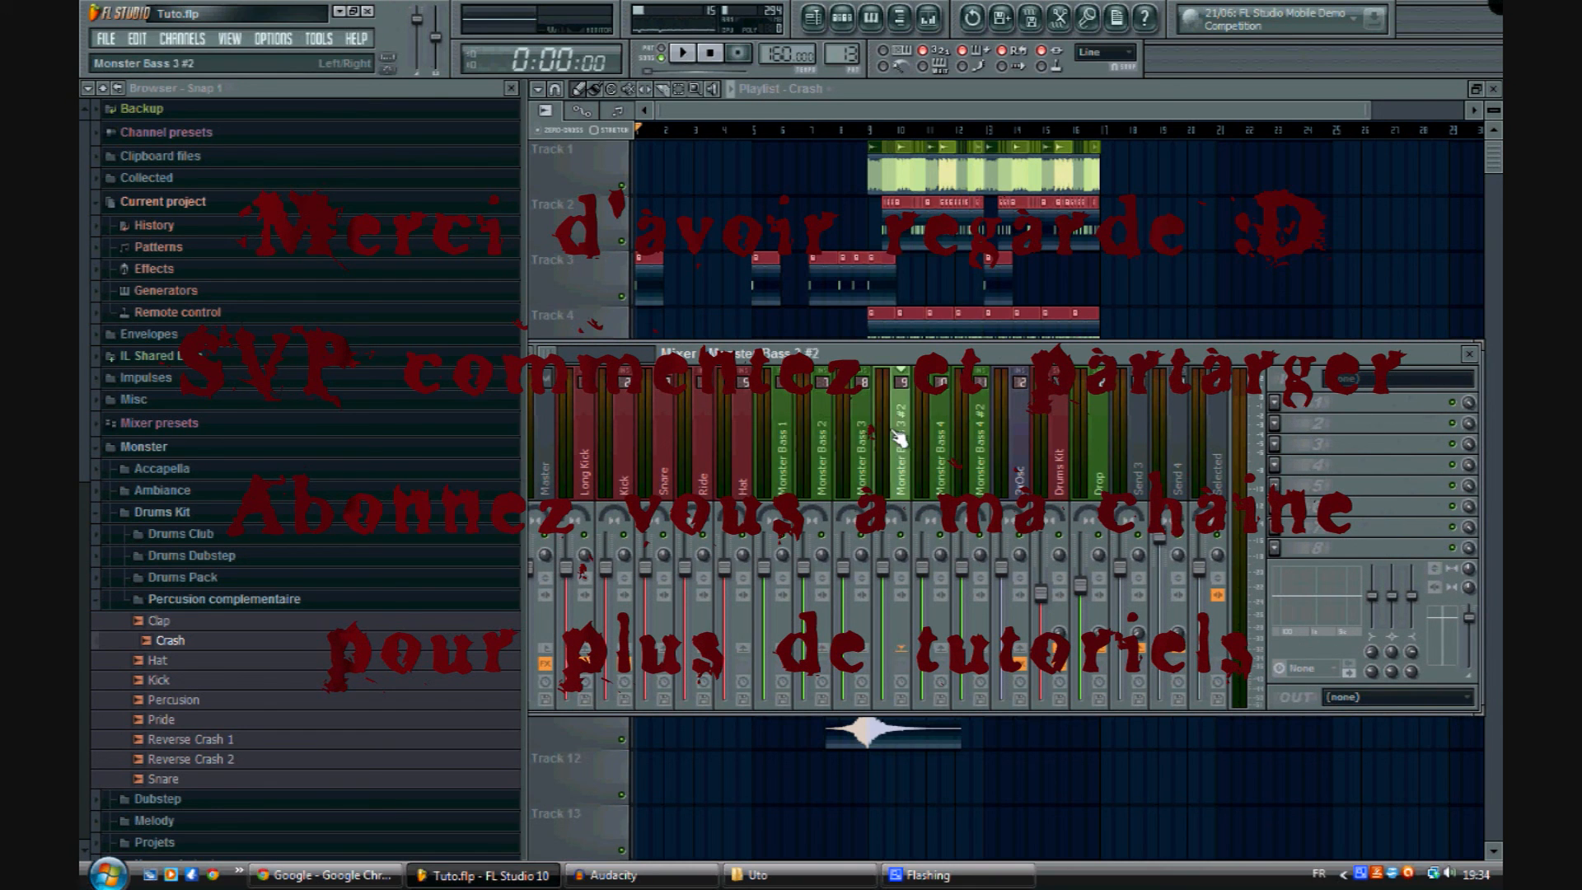